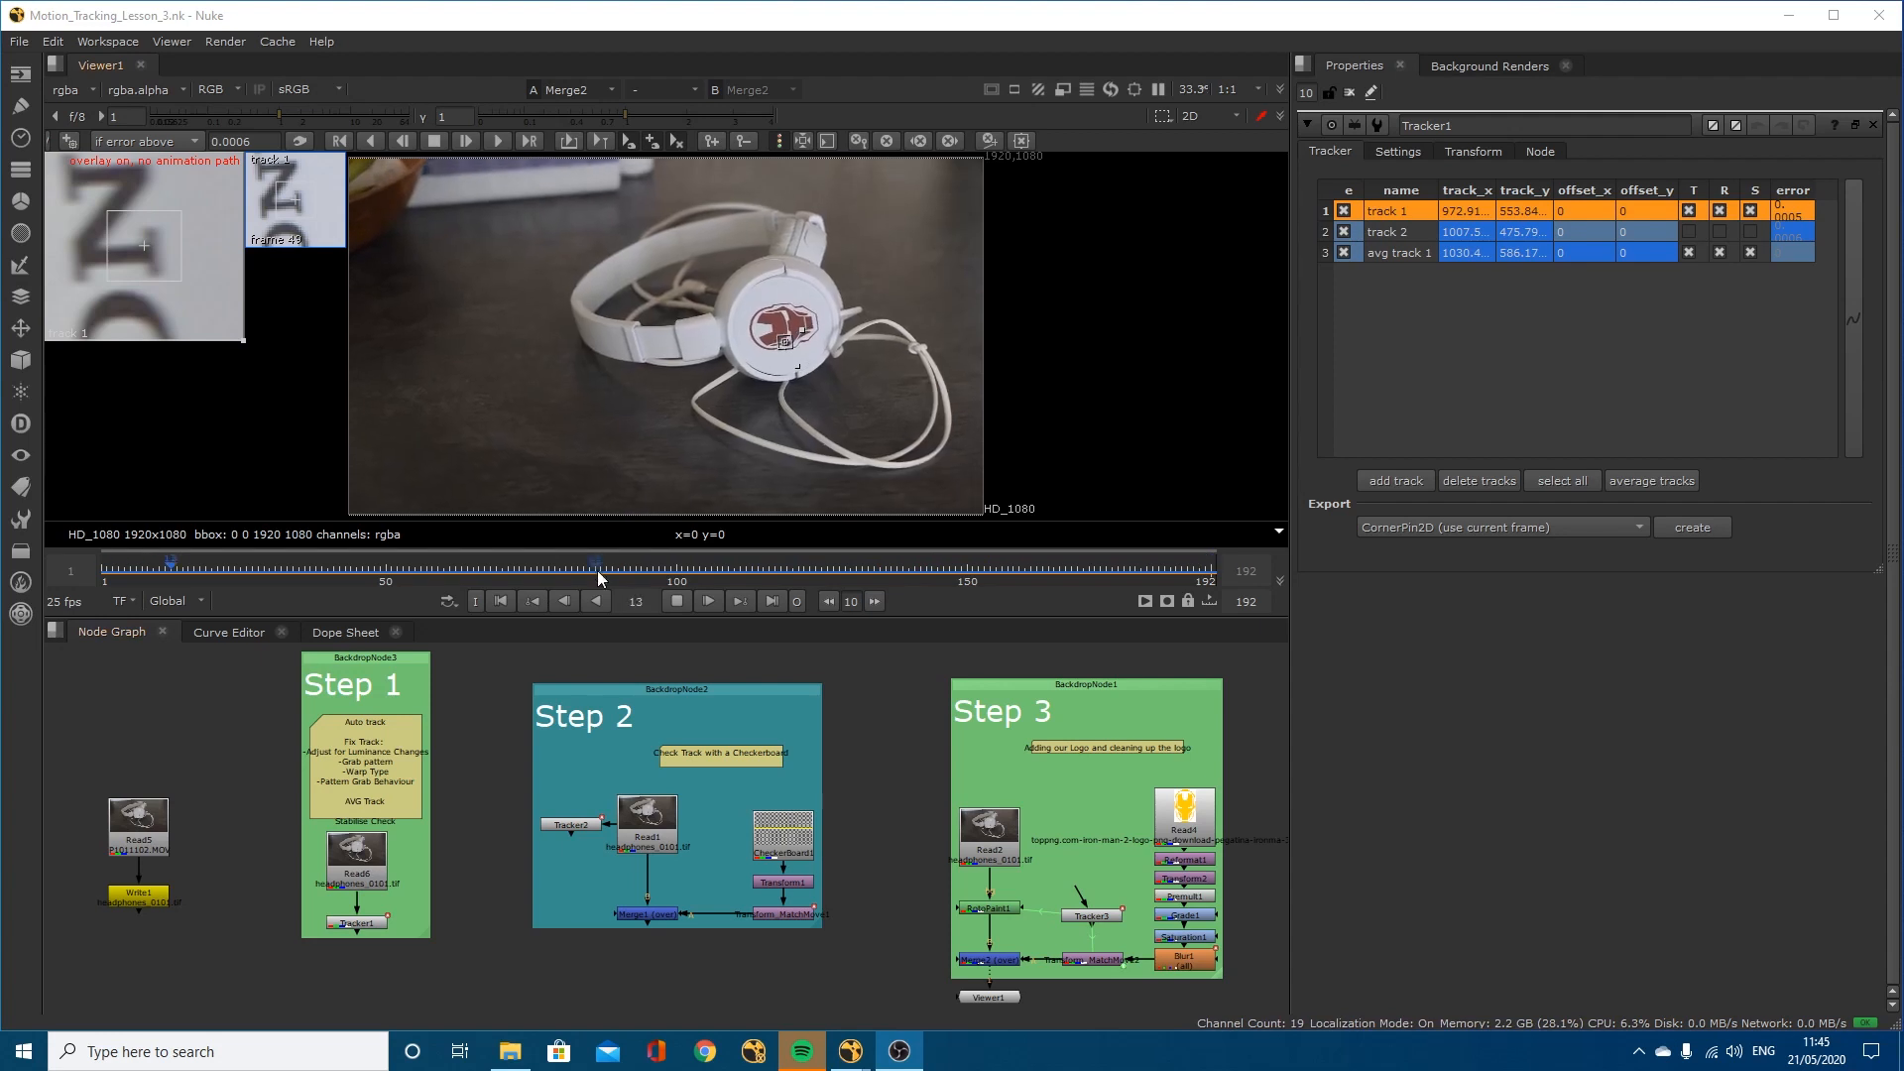
Step: Stop playback, show the Read6 footage in the viewer, and place Viewer1 below the Step 1 backdrop
{"action": "left_click", "coordinate": [675, 602]}
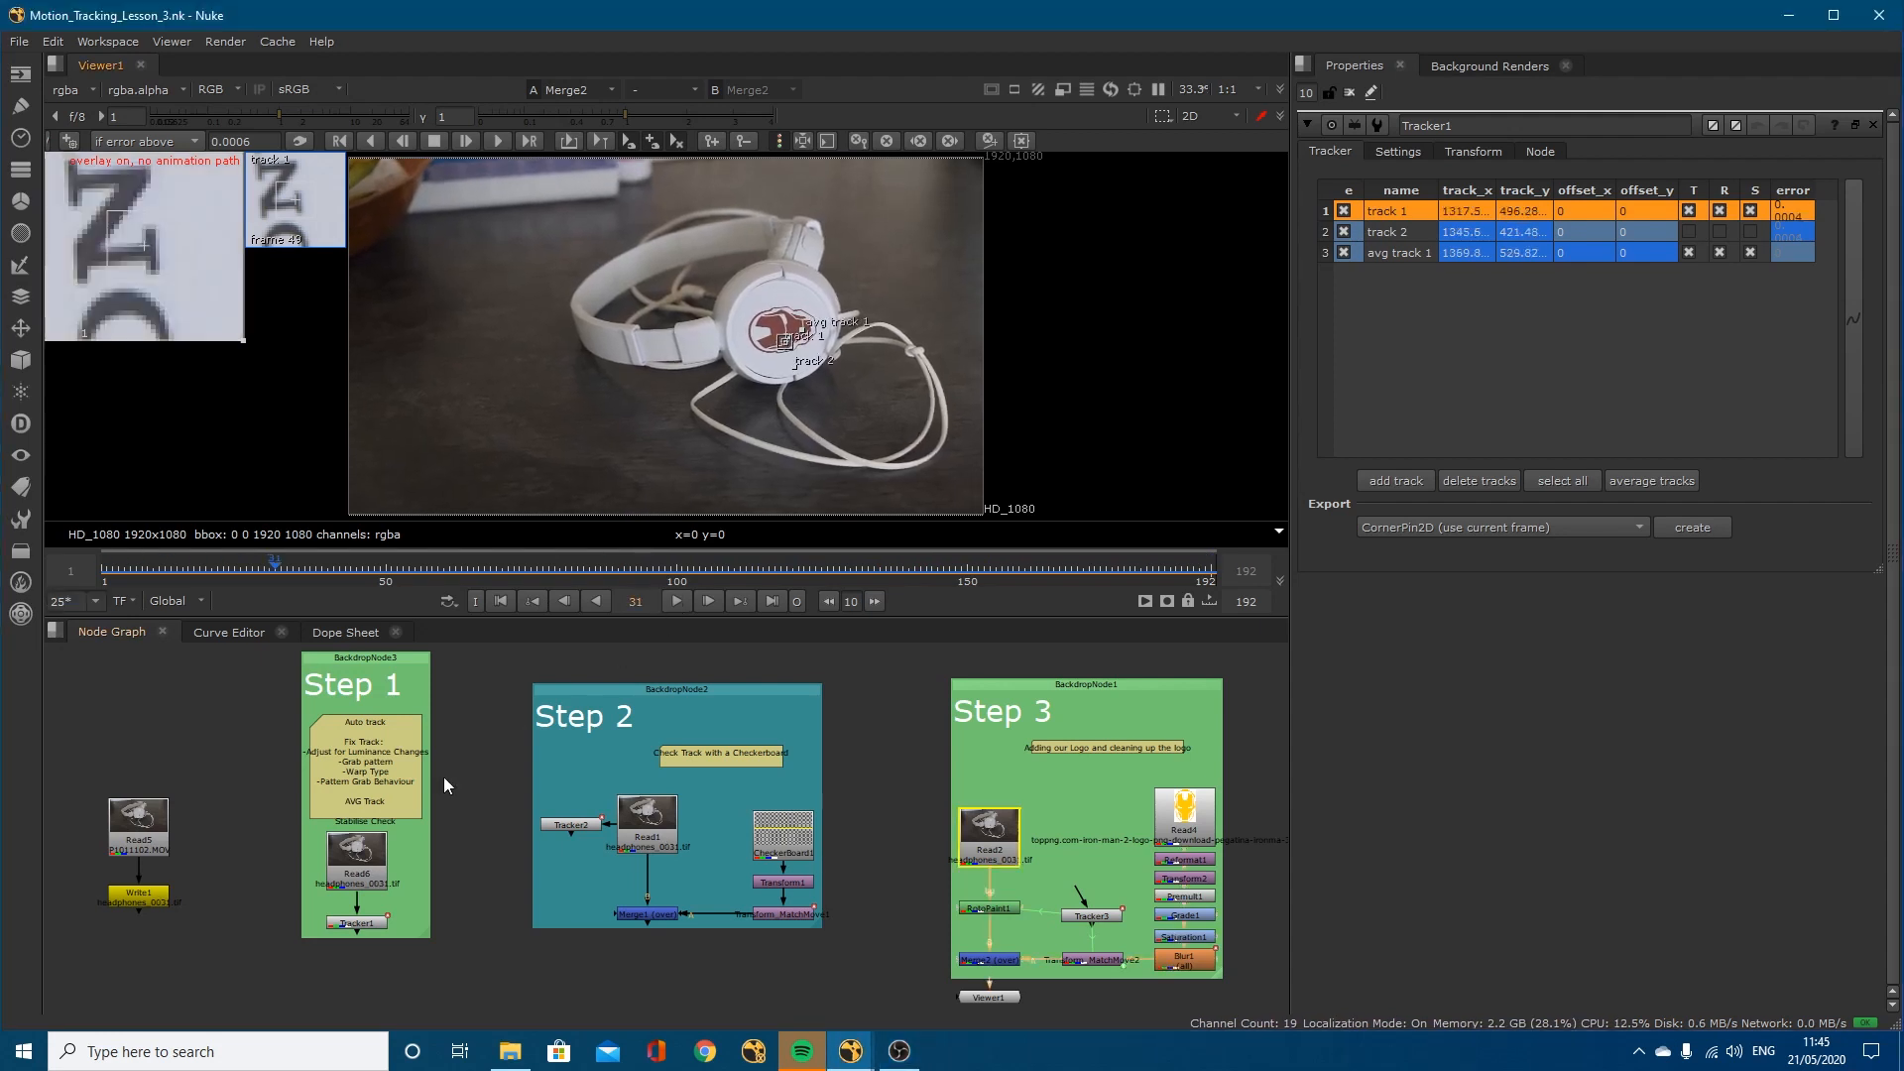
{"action": "left_click", "coordinate": [373, 865]}
{"action": "key", "text": "1"}
{"action": "left_click_drag", "start_coordinate": [983, 1010], "coordinate": [500, 967]}
Step: Play through the raw headphones footage with the viewer overlays hidden, and stop playback
{"action": "left_click", "coordinate": [679, 600]}
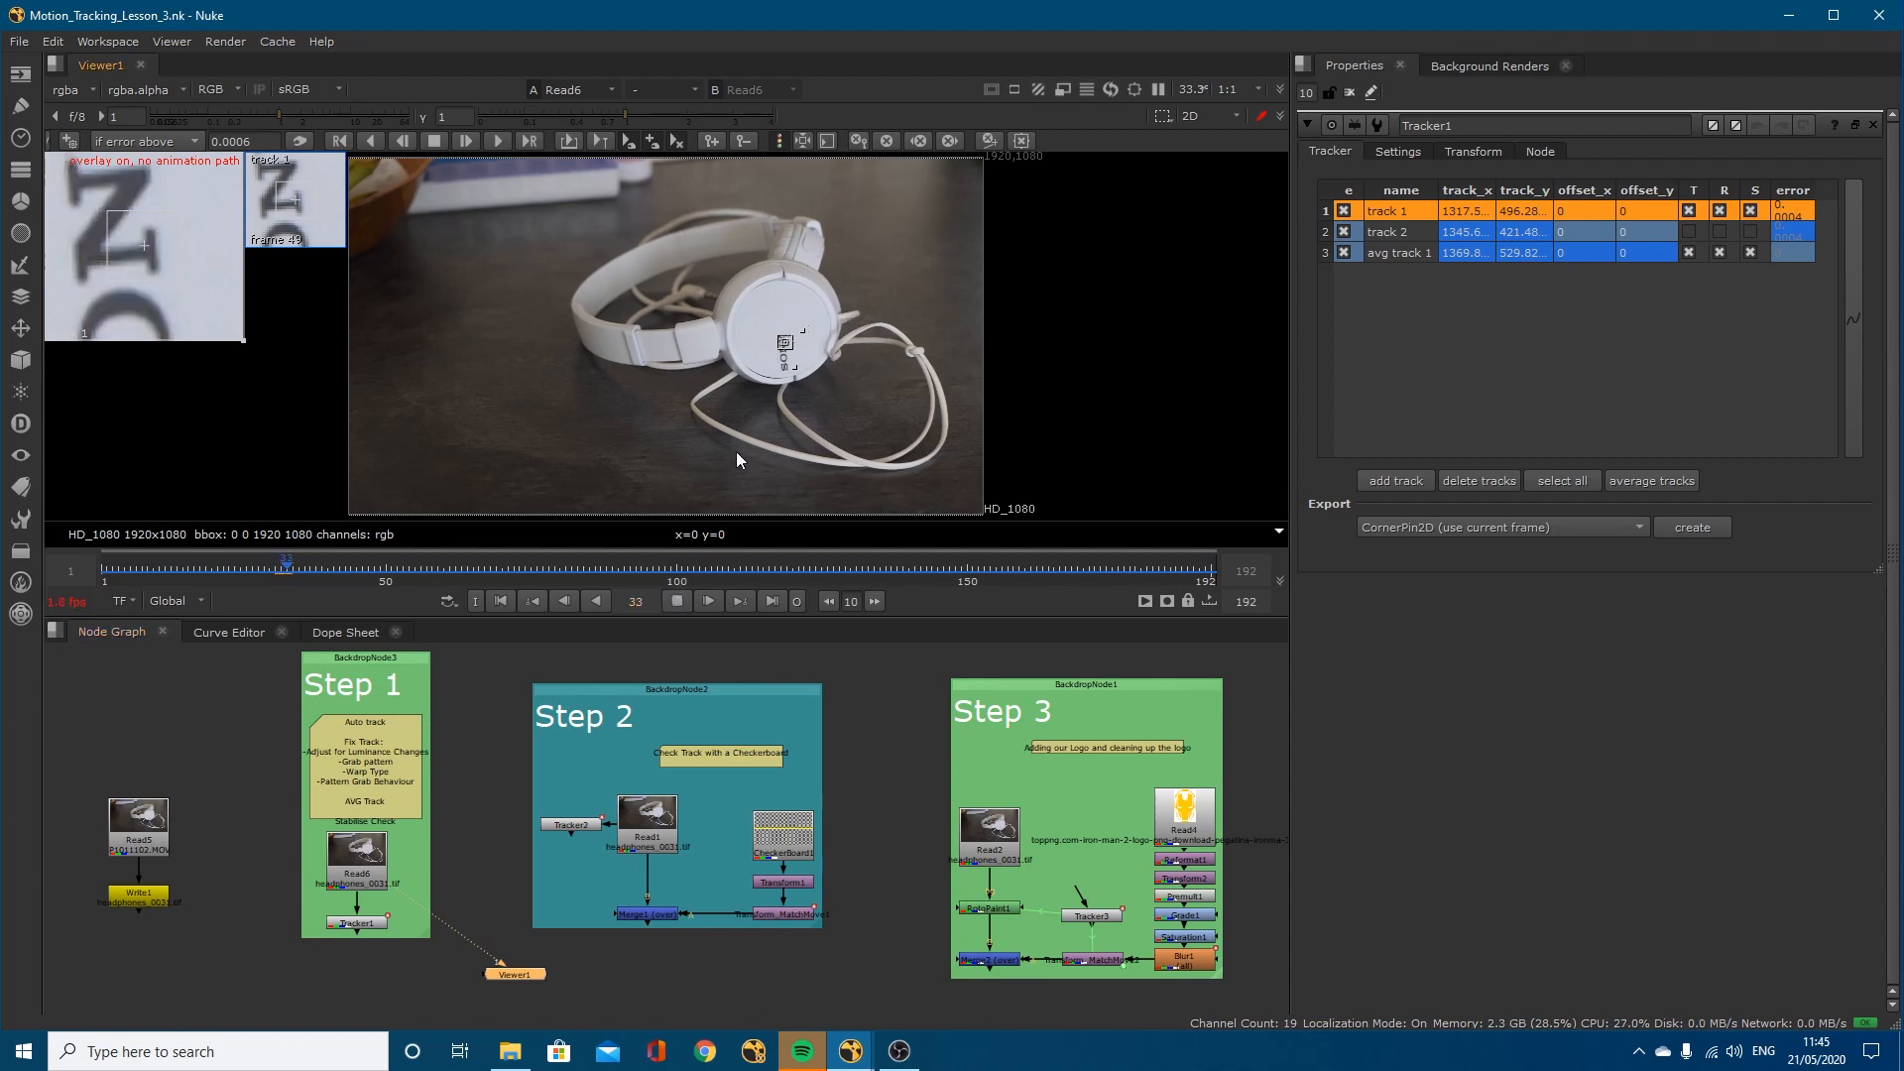
{"action": "key", "text": "q"}
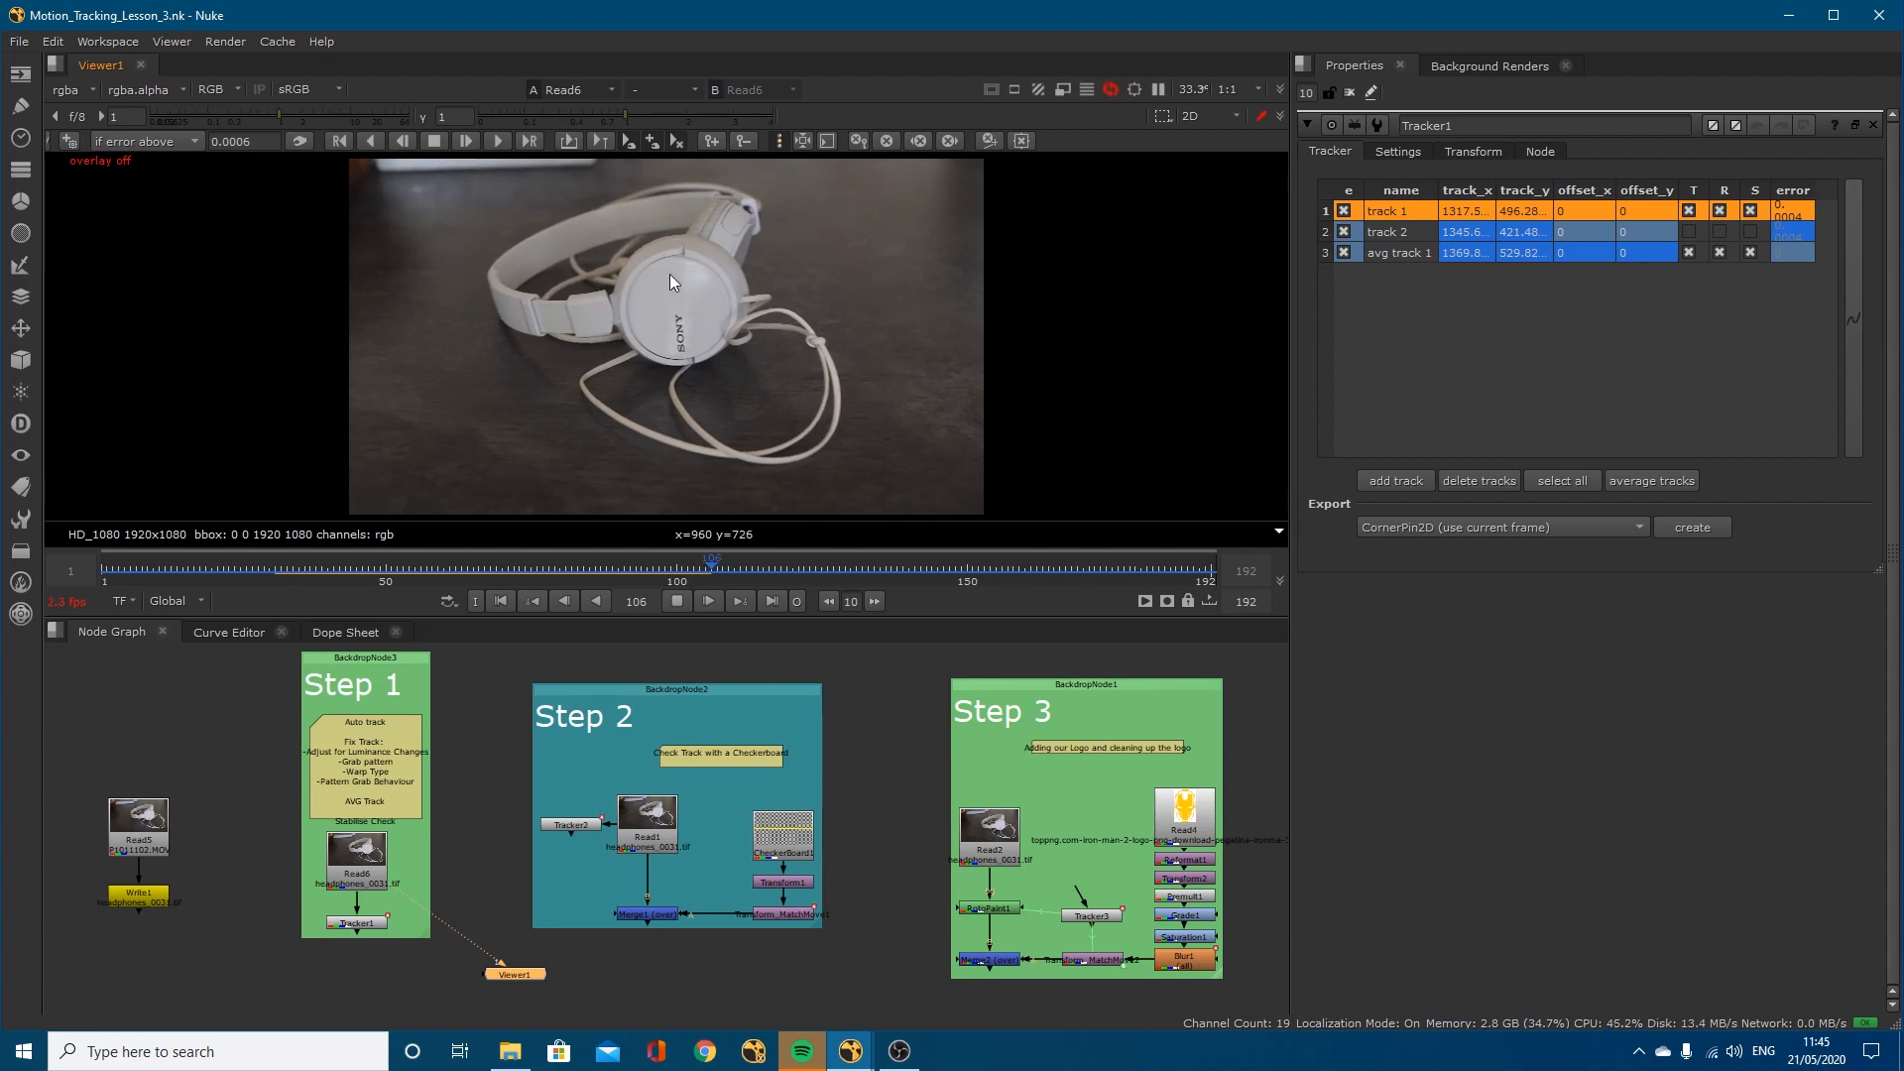
{"action": "left_click", "coordinate": [512, 576]}
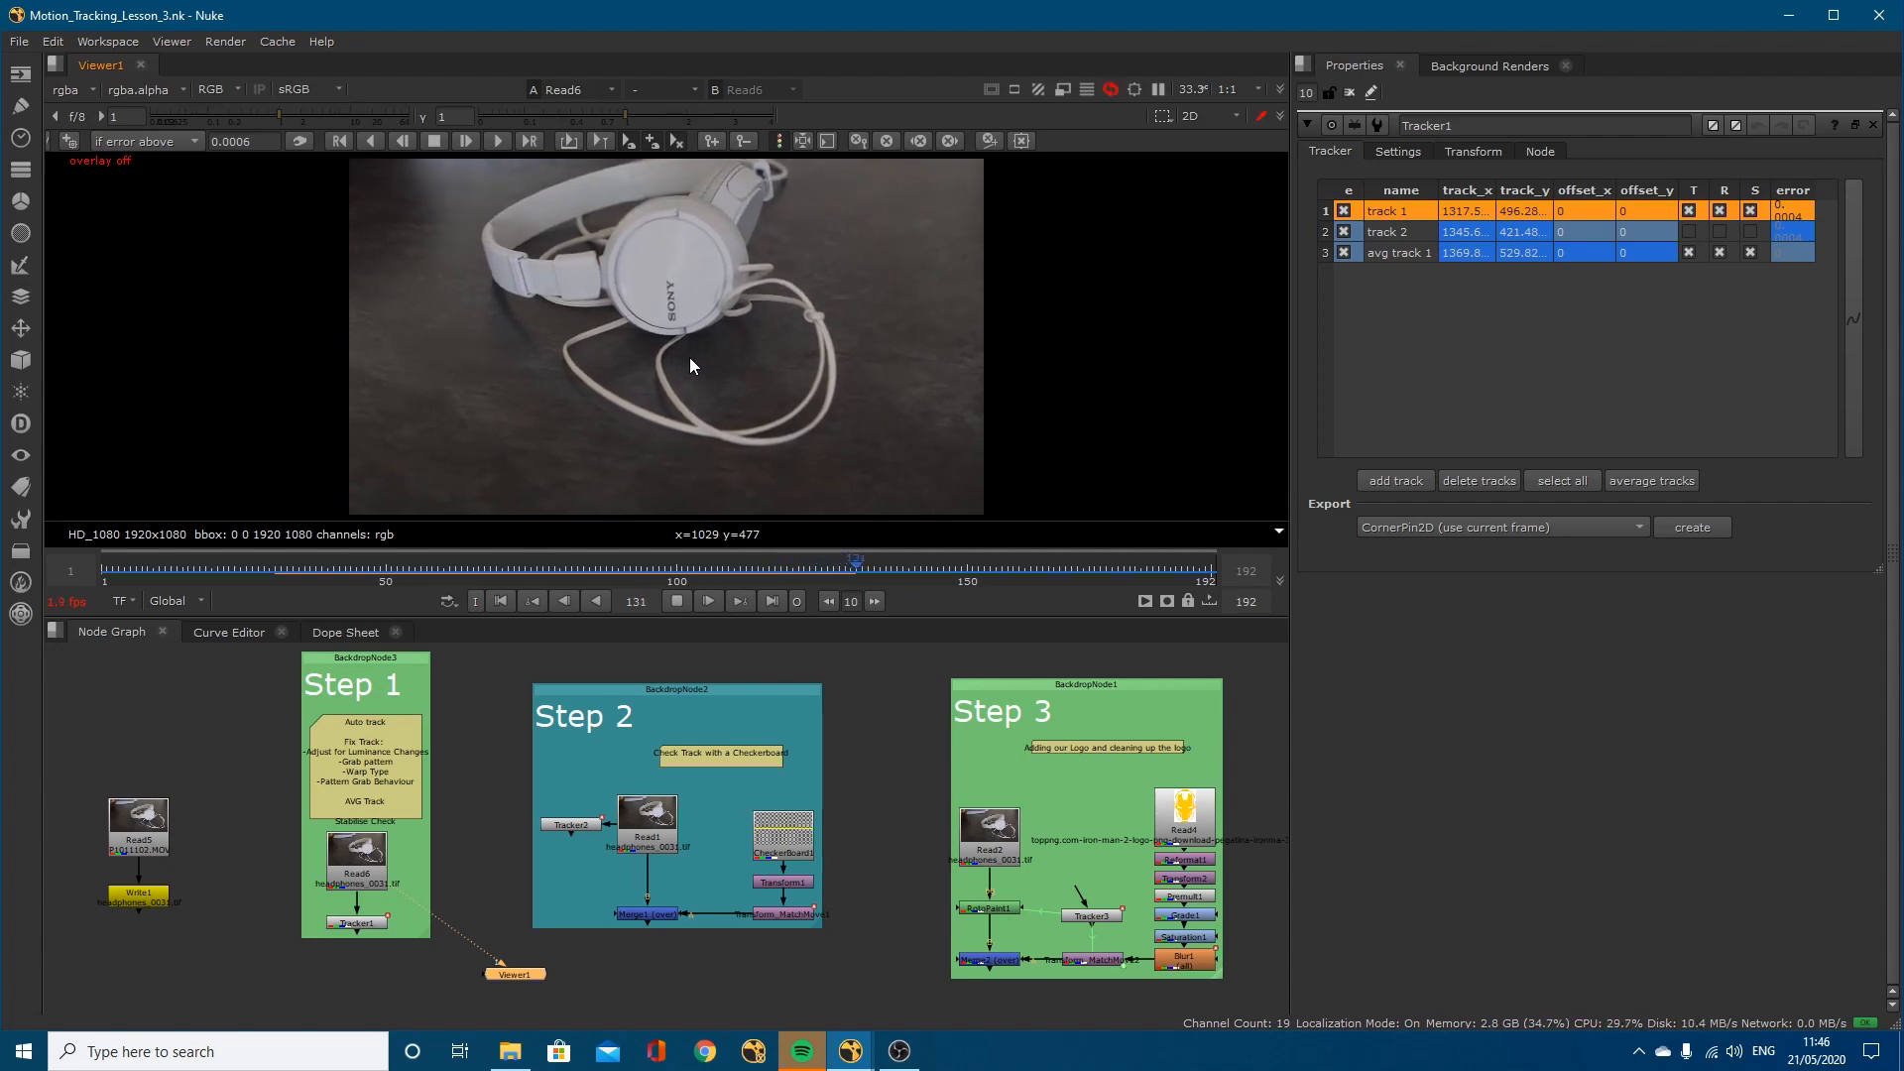
{"action": "left_click", "coordinate": [676, 601]}
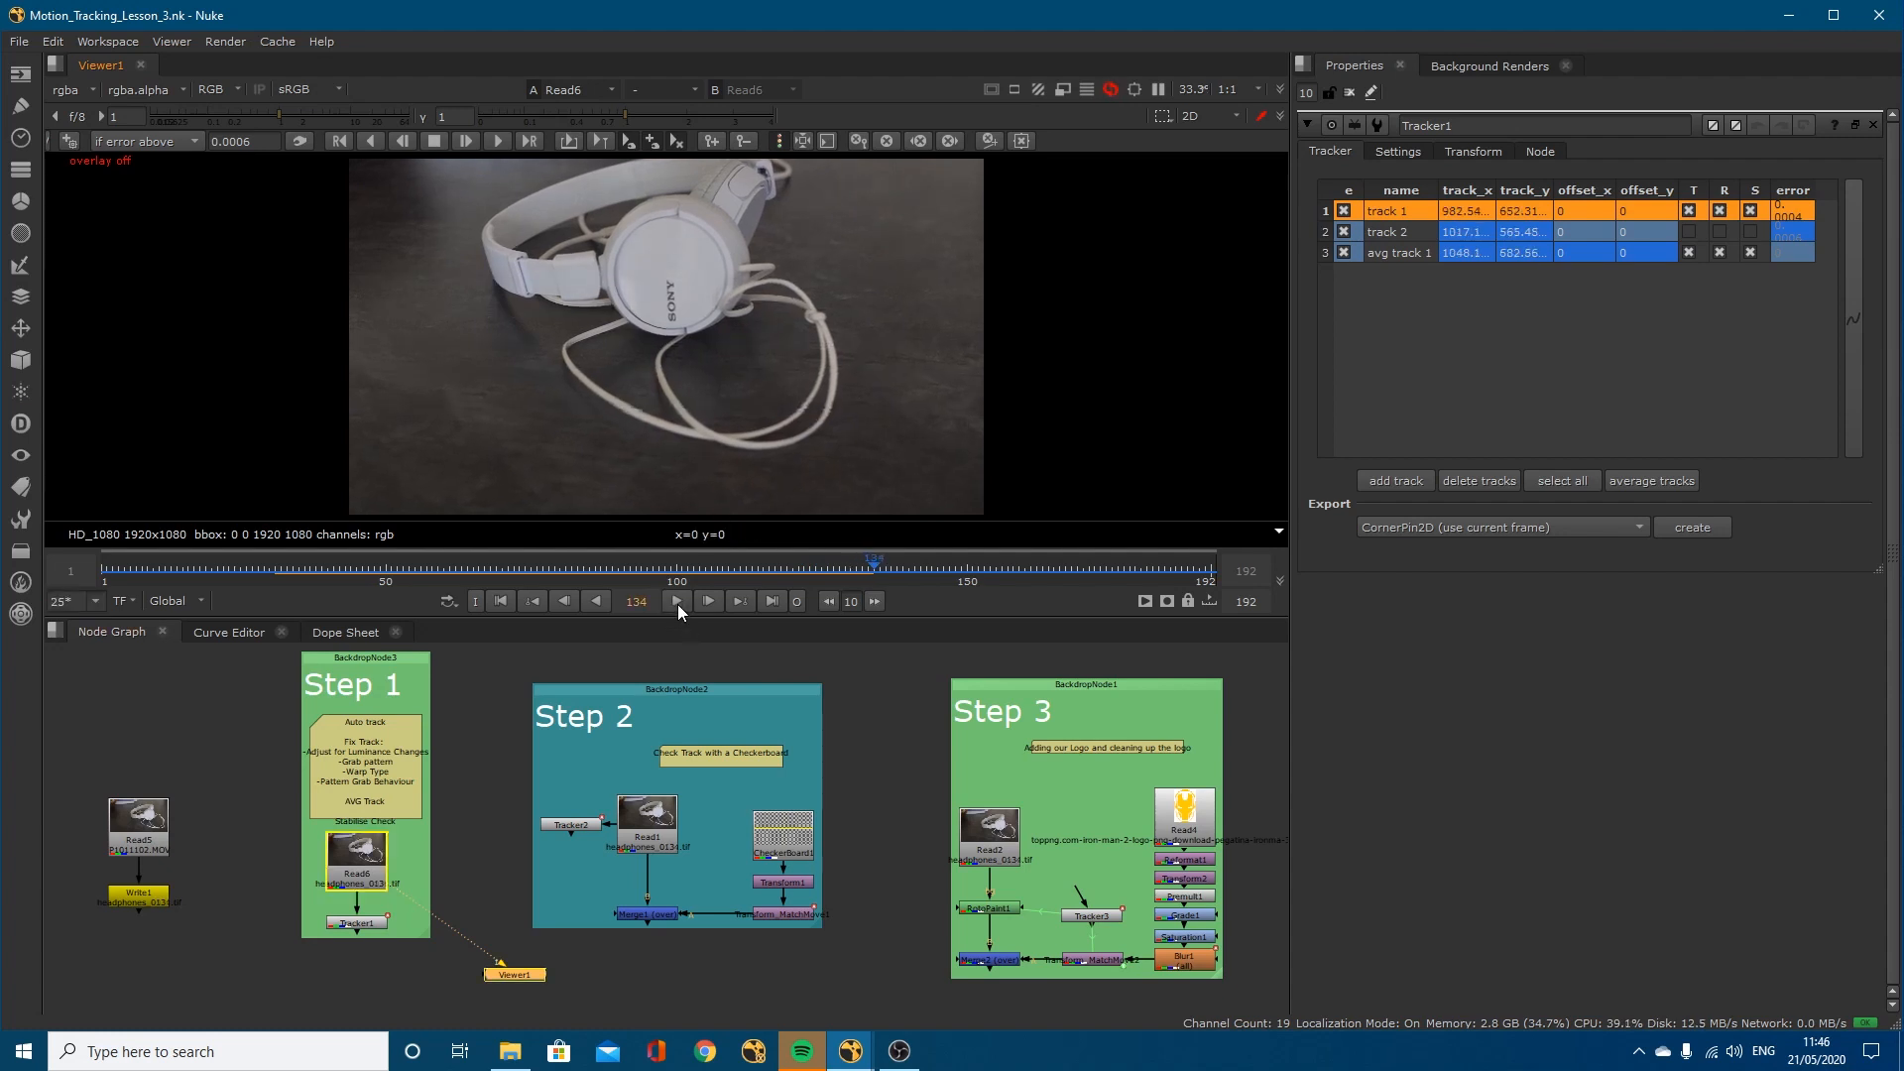
Step: Place Viewer1 below Tracker1 at the Step 1 backdrop, and enlarge the viewer pane with the image fitted to it
{"action": "middle_click_drag", "start_coordinate": [195, 804], "coordinate": [271, 793]}
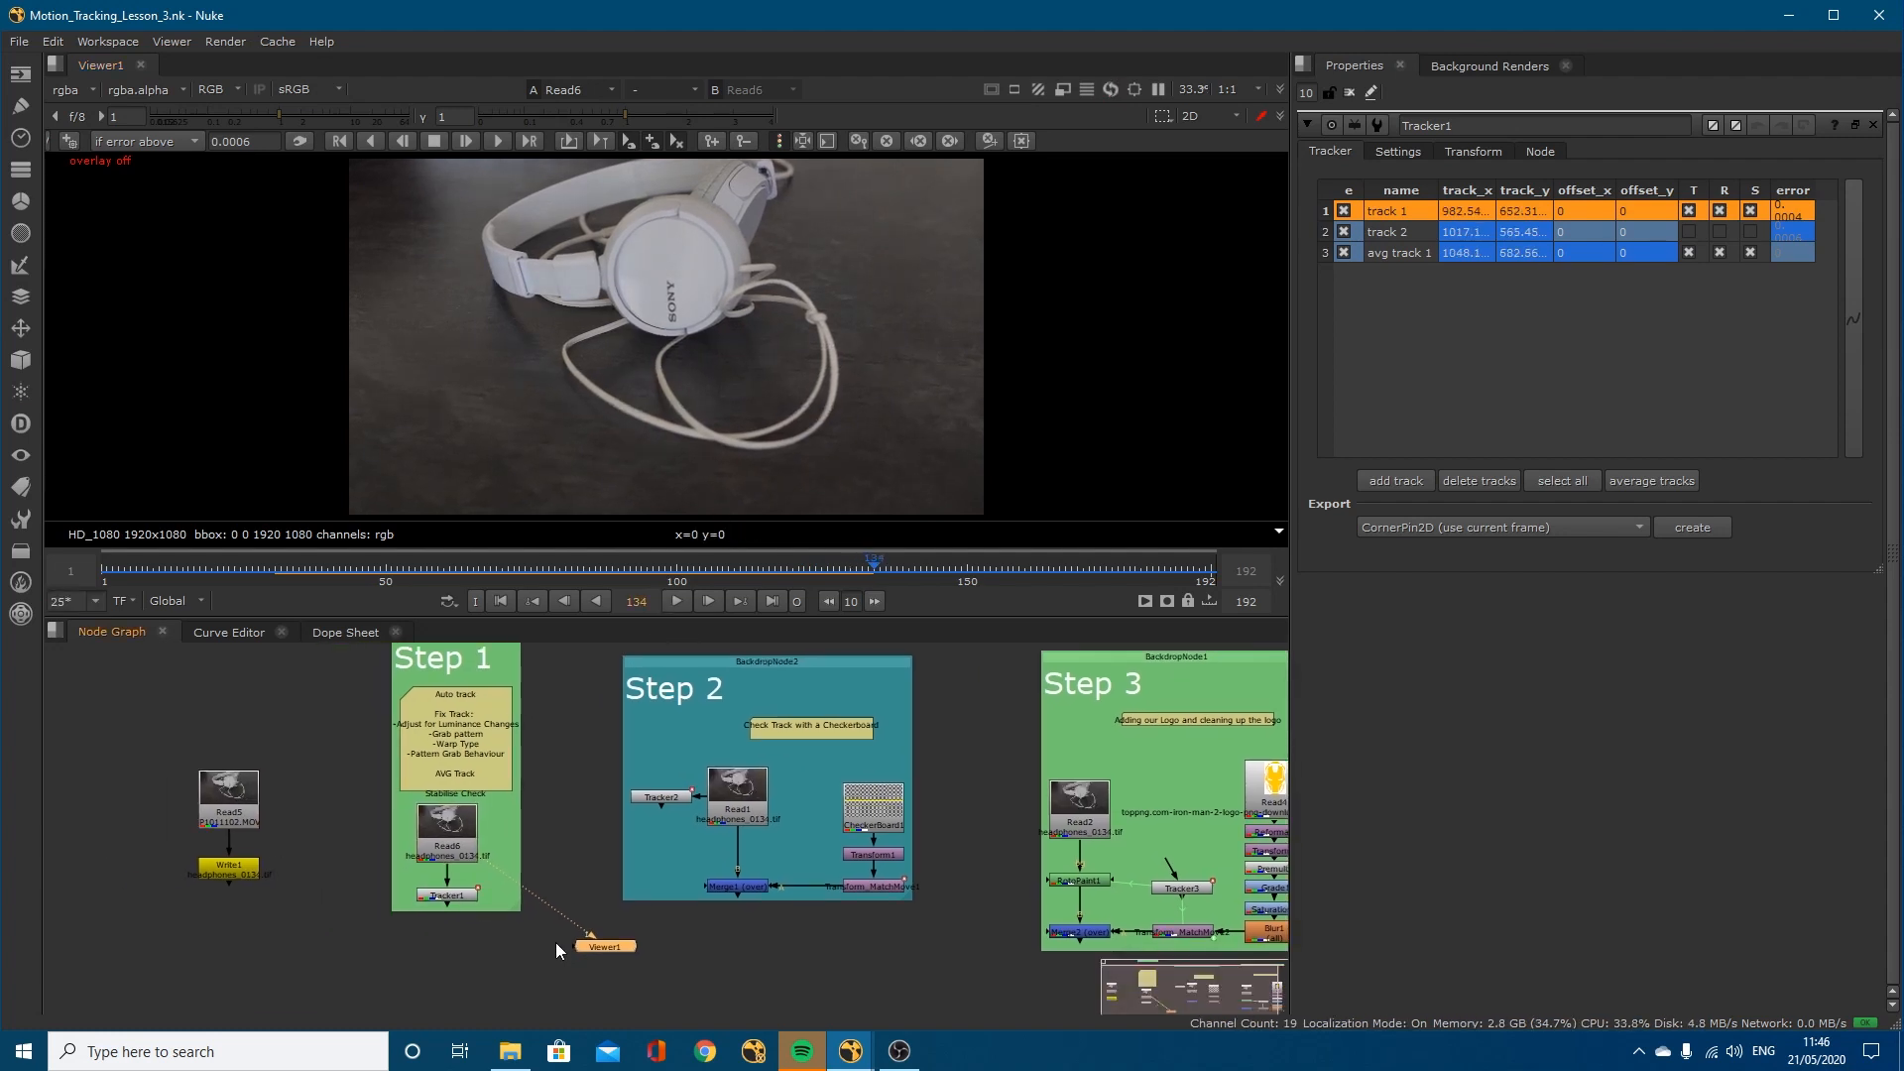
{"action": "left_click_drag", "start_coordinate": [417, 1004], "coordinate": [369, 955]}
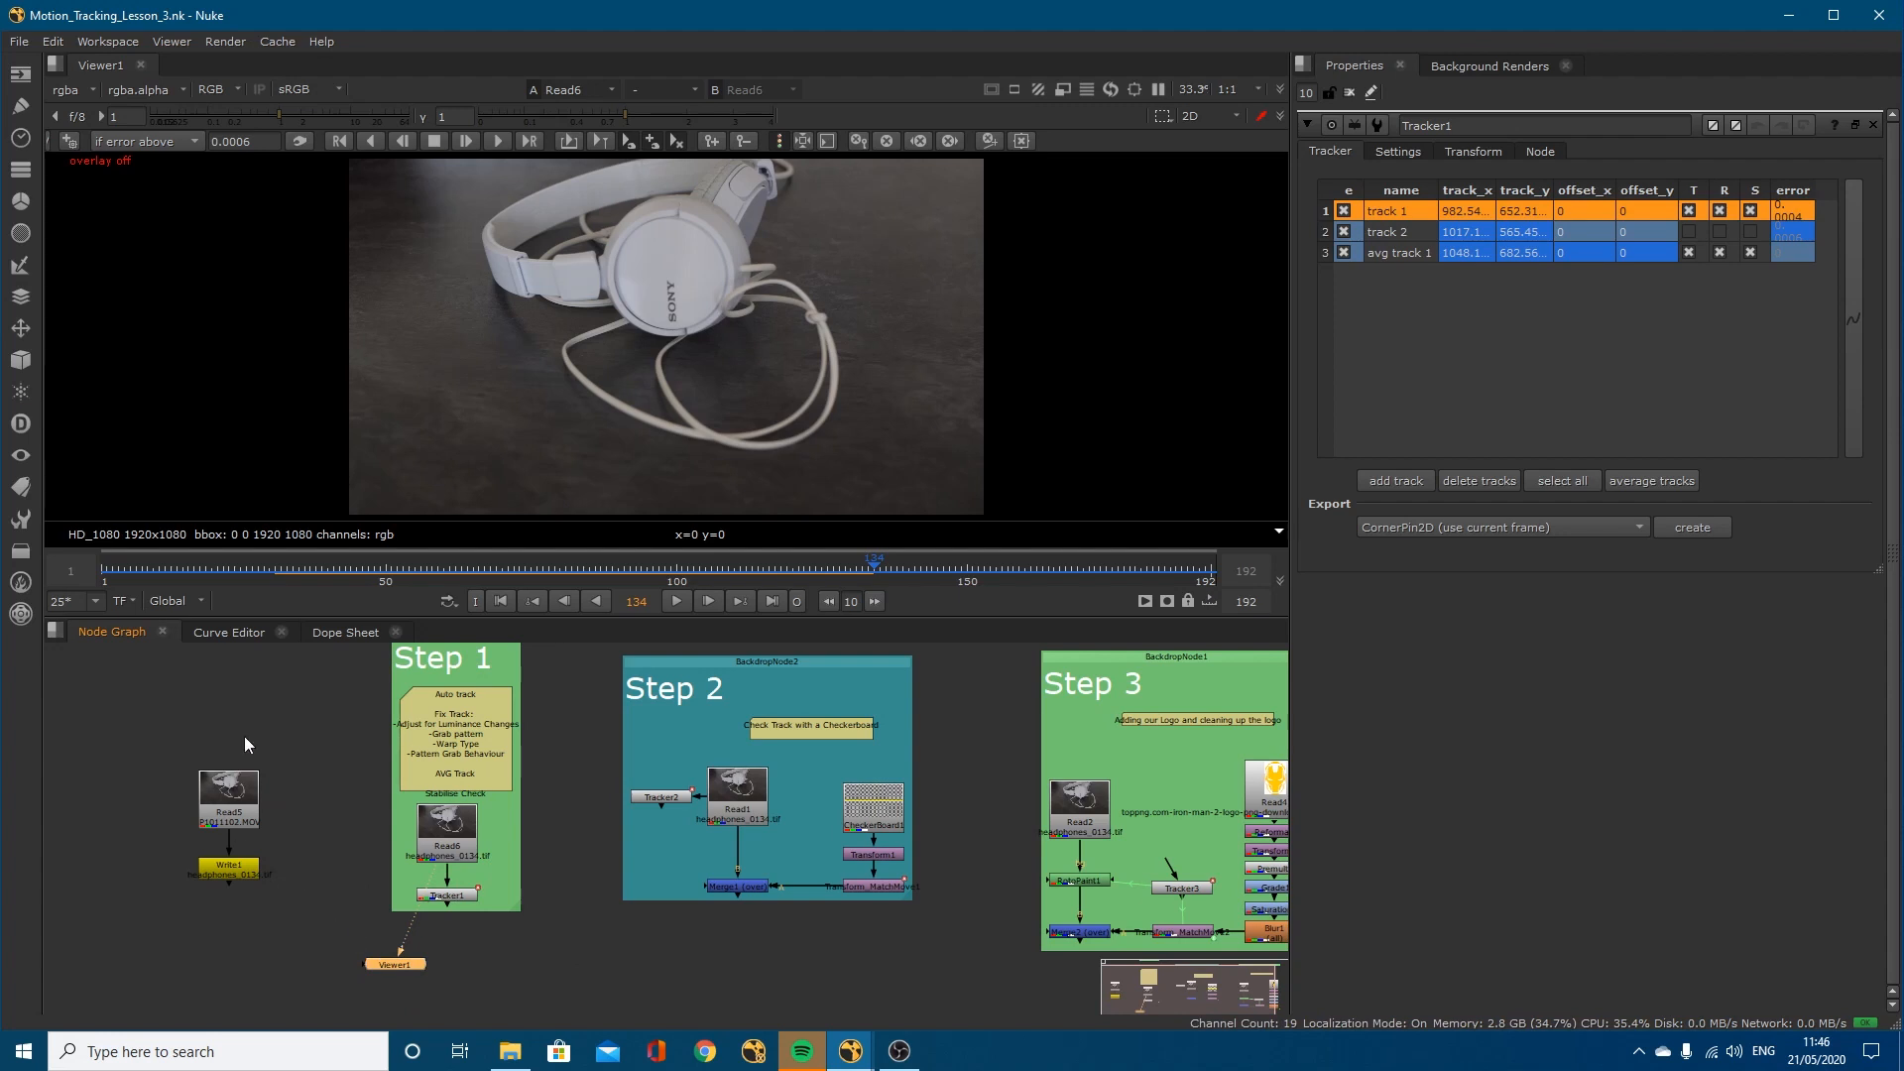
{"action": "left_click_drag", "start_coordinate": [489, 615], "coordinate": [489, 720]}
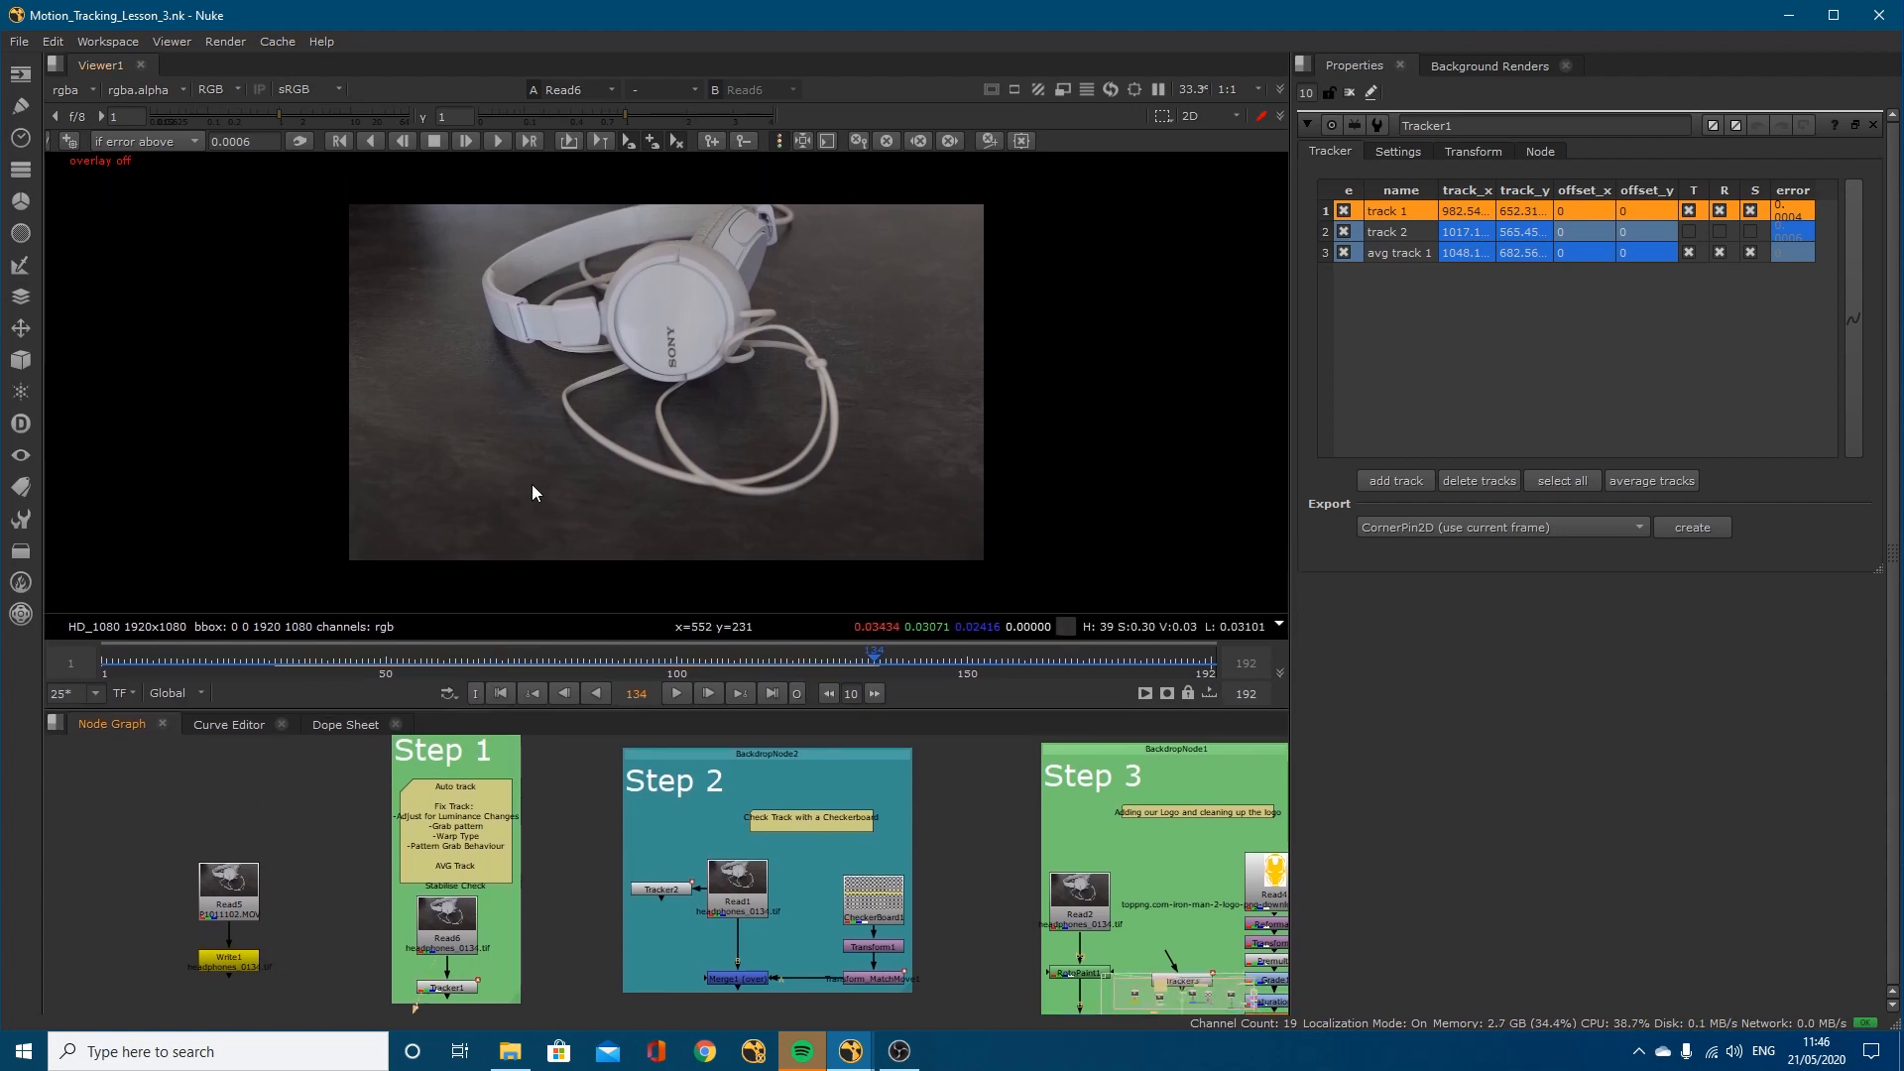
{"action": "key", "text": "f"}
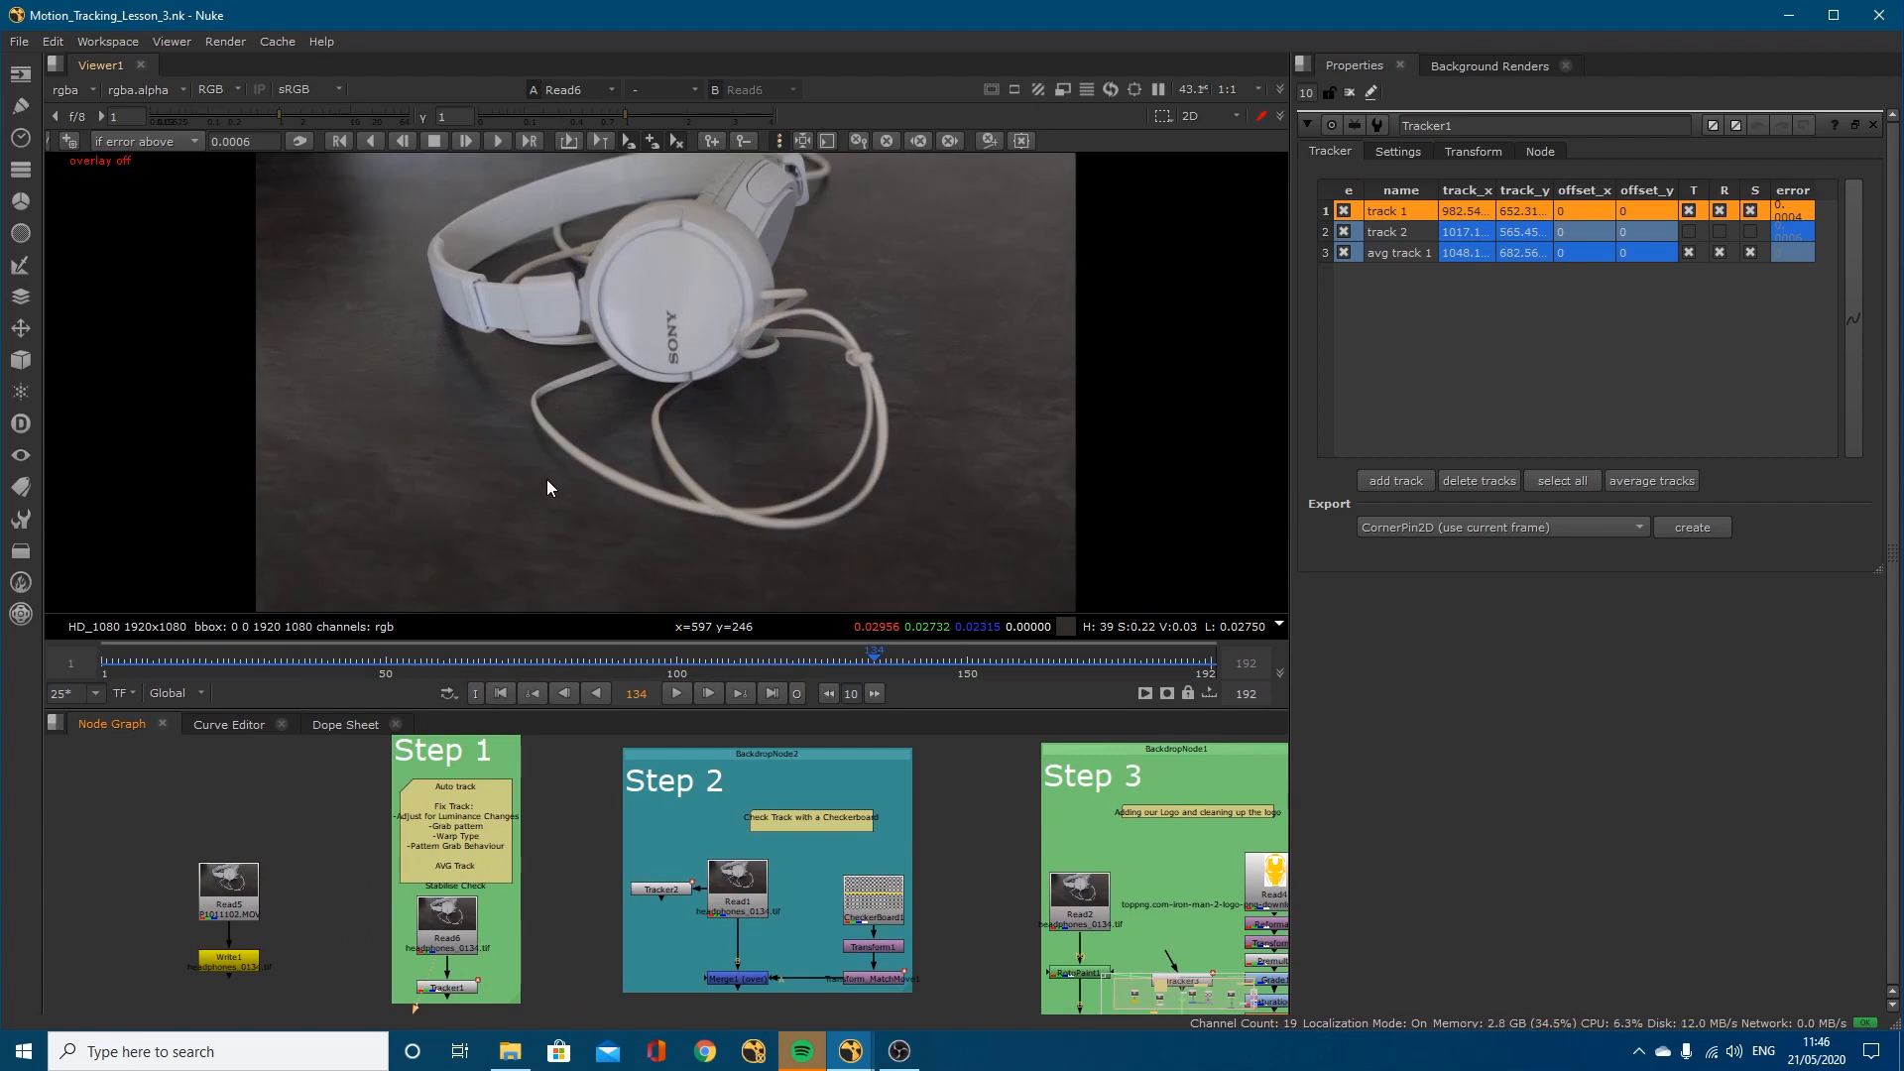
Step: Open the Write1 node's settings to examine how the MOV footage is rendered to a TIFF sequence
{"action": "middle_click_drag", "start_coordinate": [335, 912], "coordinate": [356, 867]}
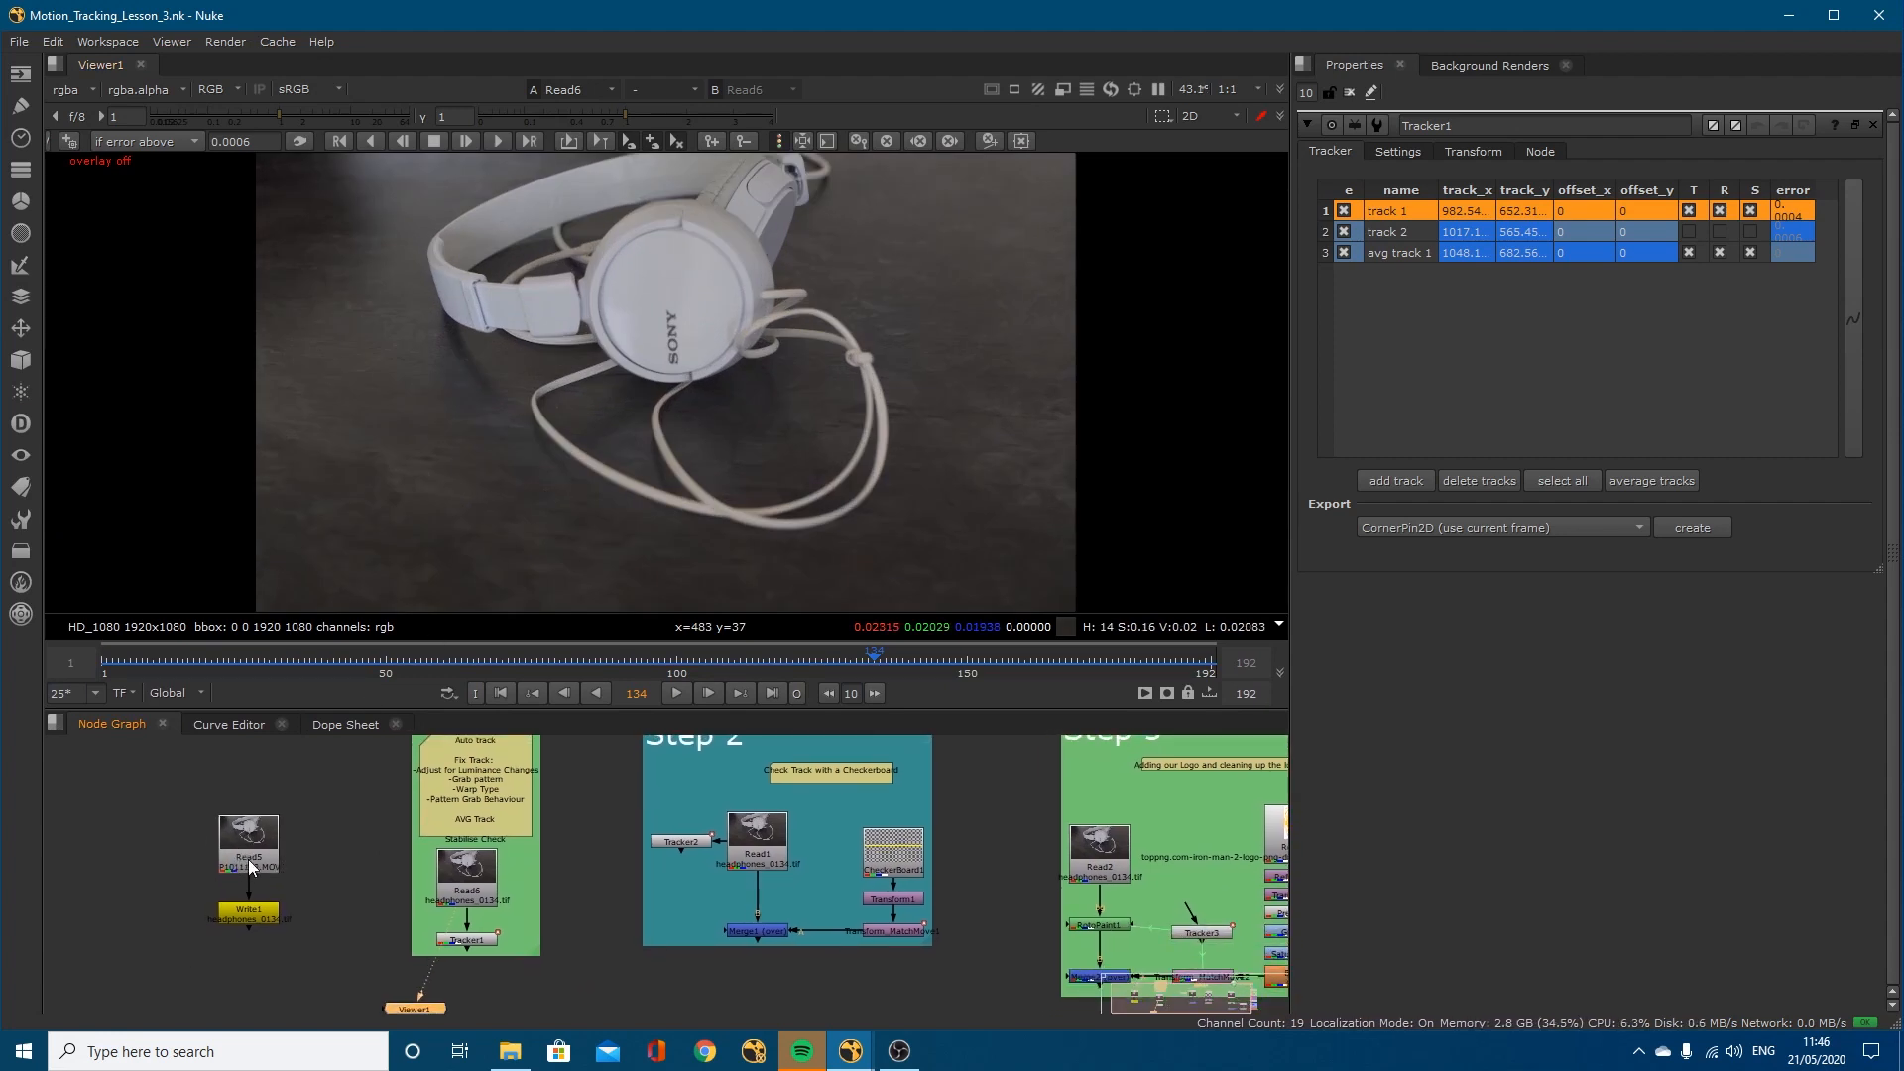
{"action": "scroll", "coordinate": [248, 858], "scroll_direction": "up", "scroll_amount": 5}
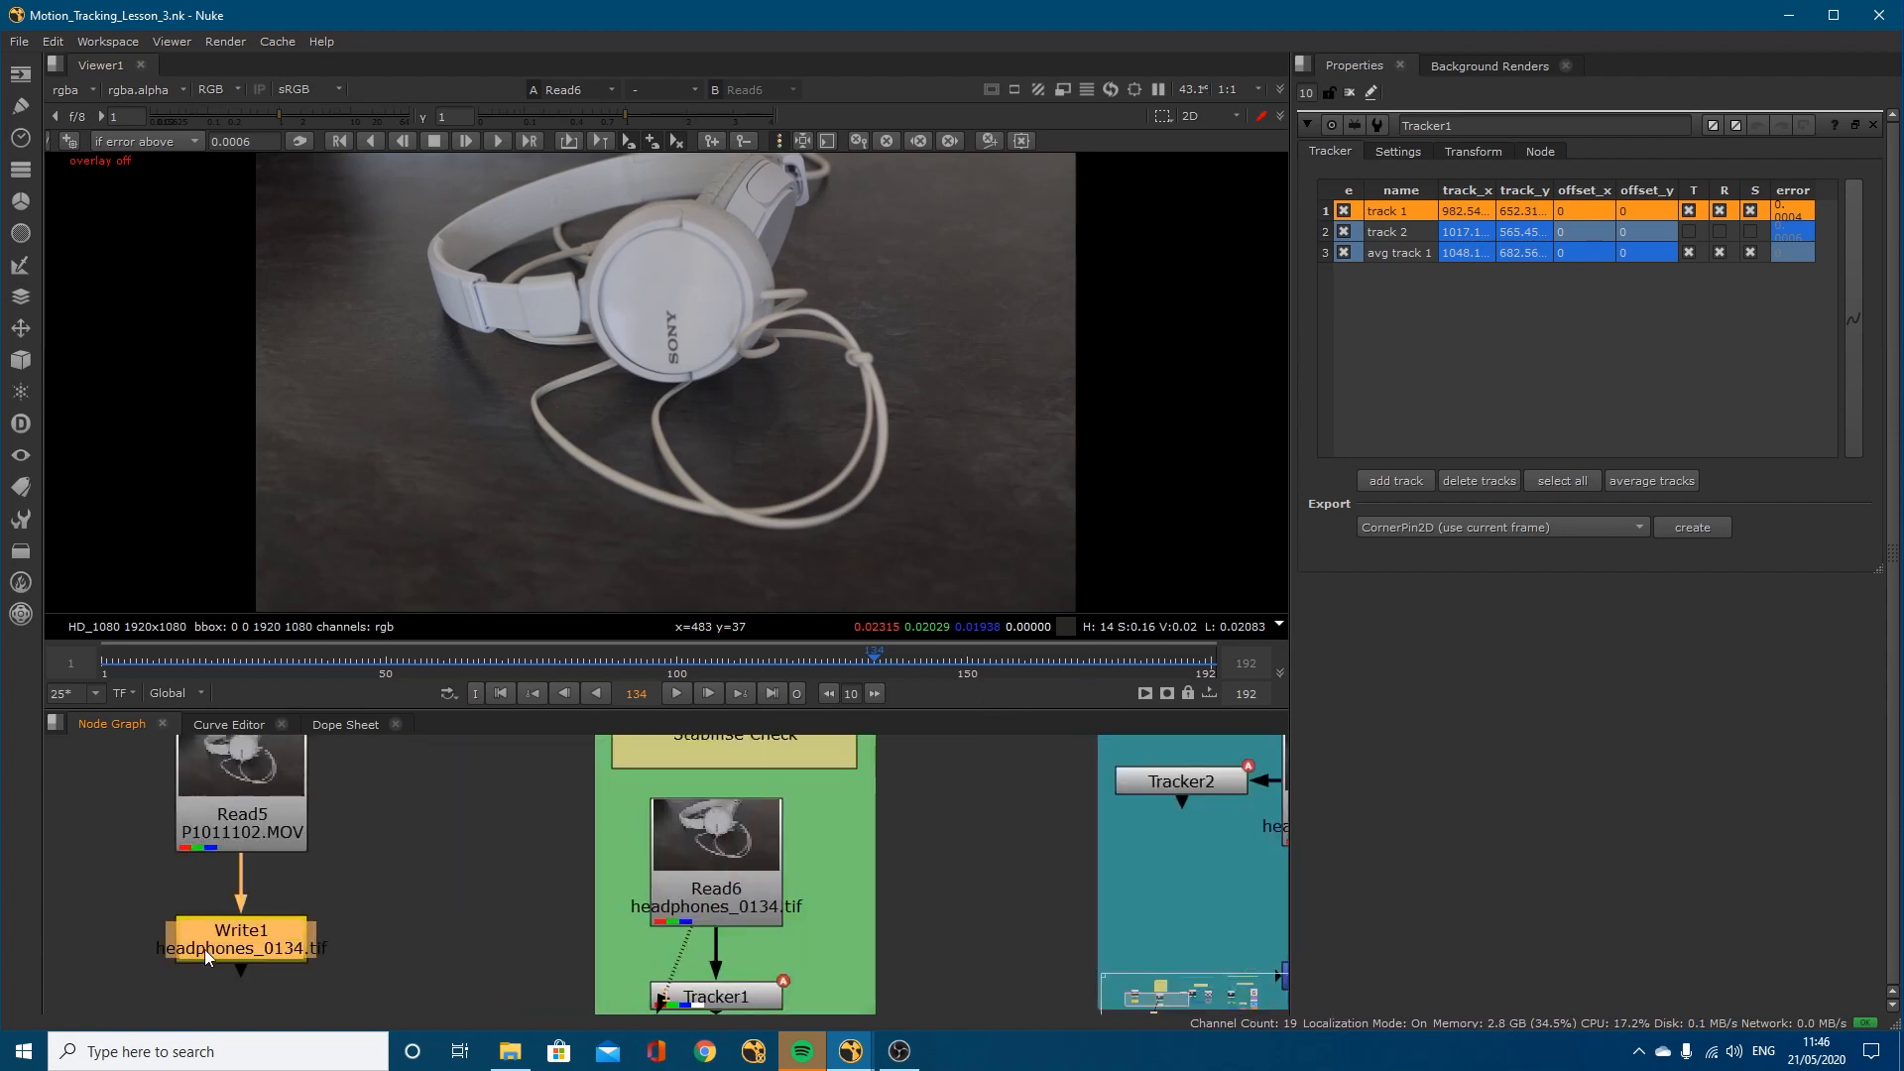
{"action": "double_click", "coordinate": [242, 948]}
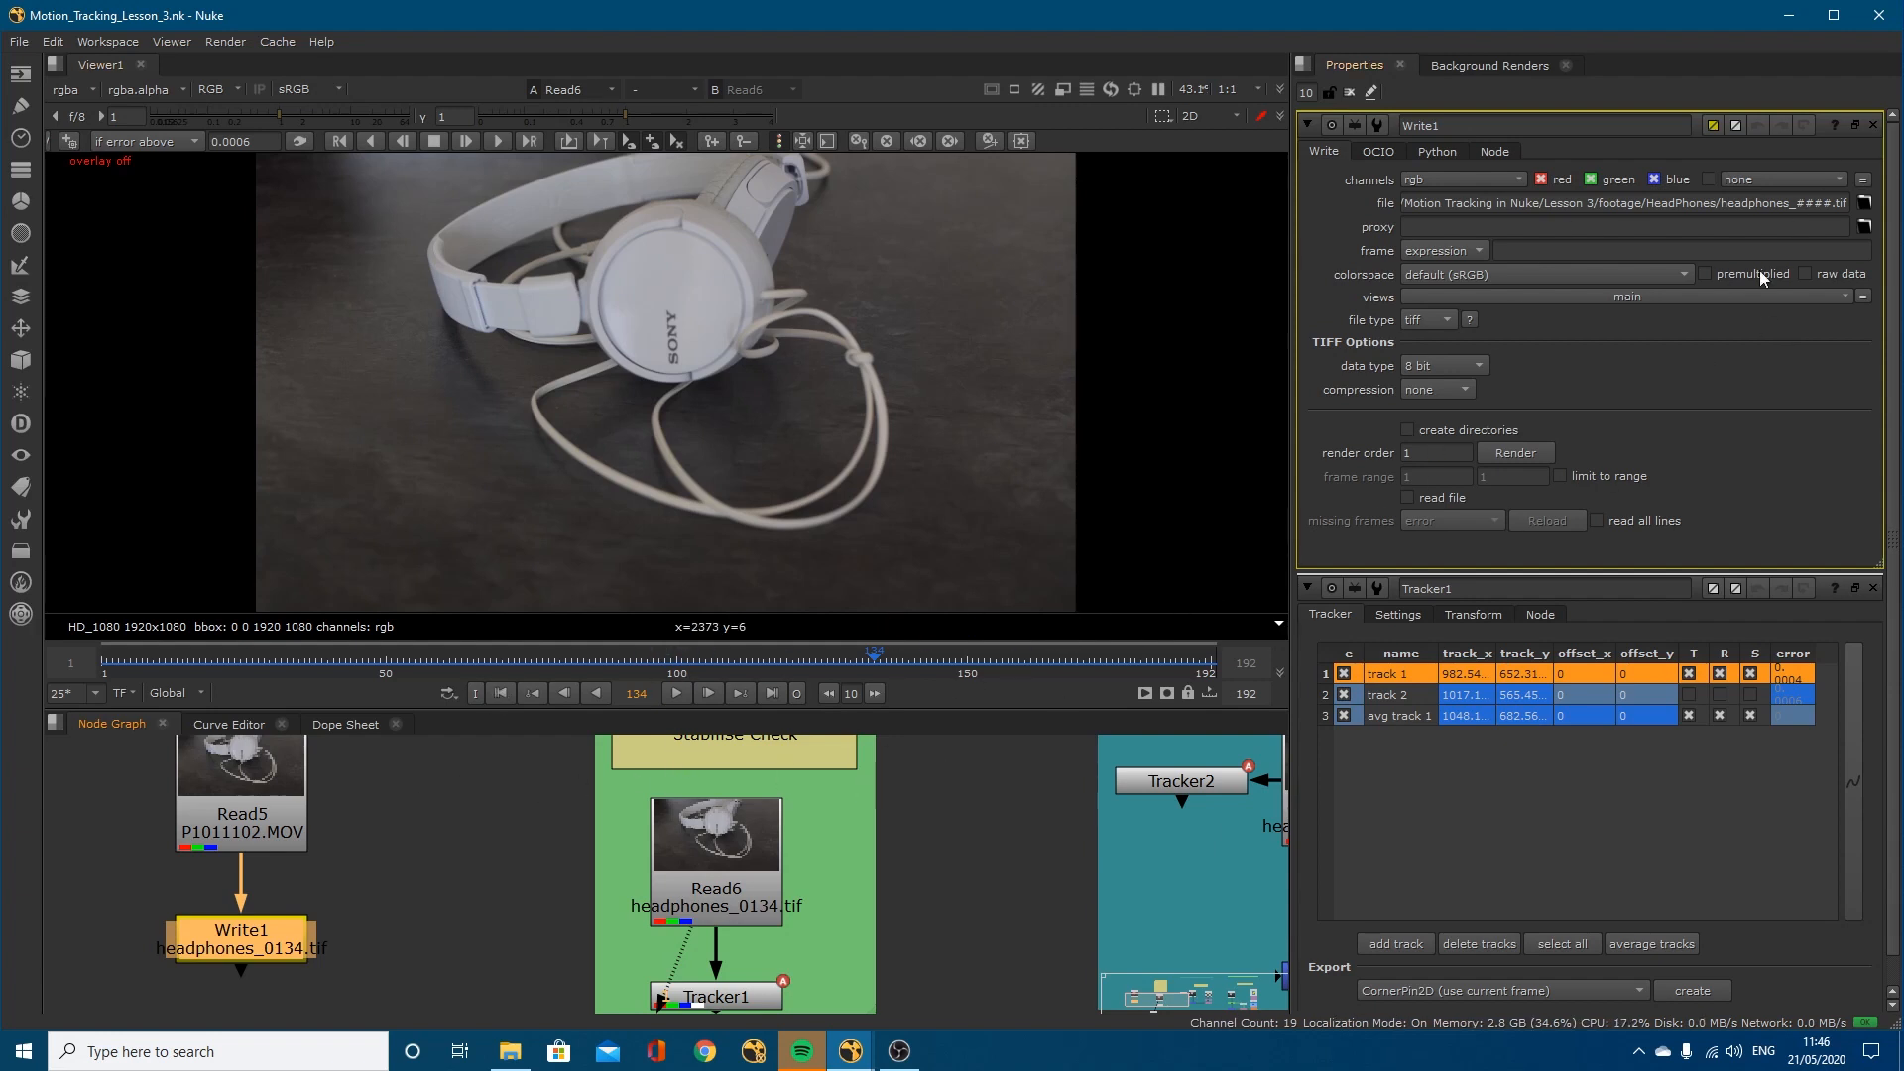
{"action": "scroll", "coordinate": [967, 803], "scroll_direction": "down", "scroll_amount": 3}
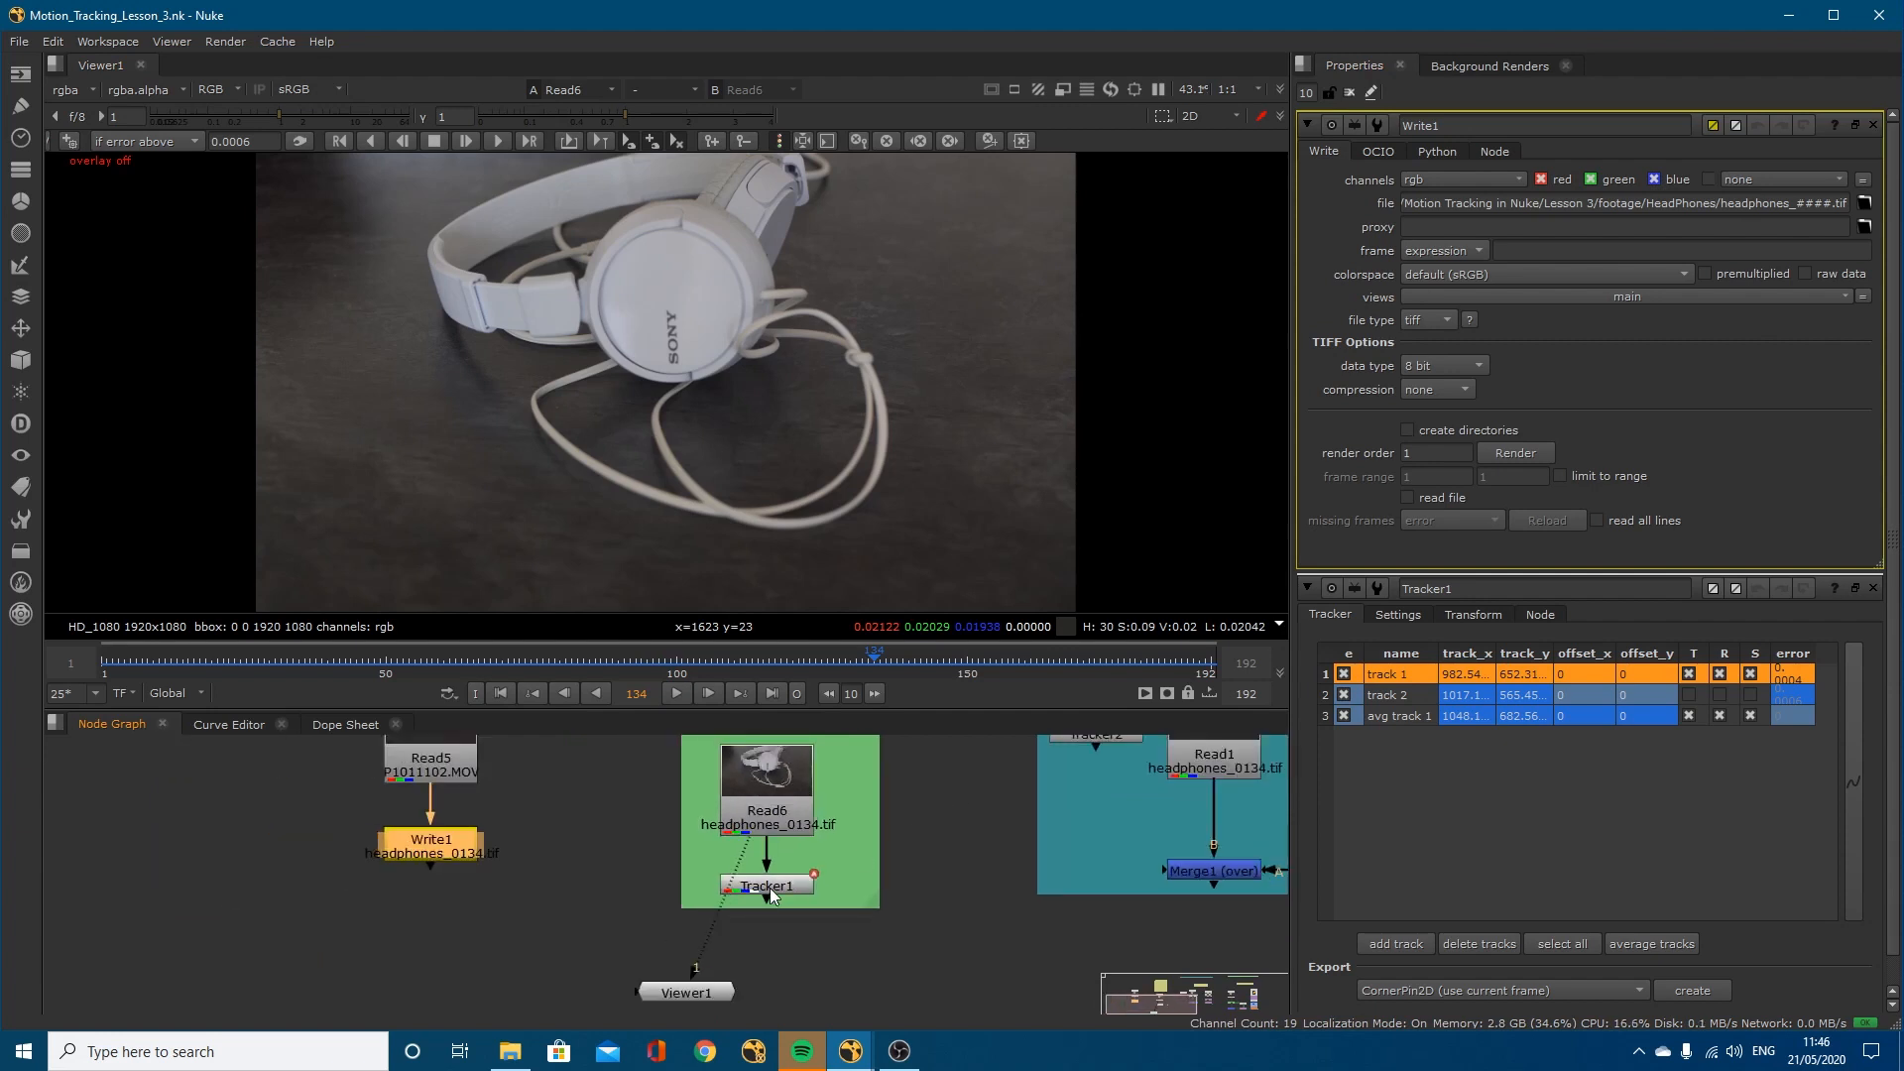
Step: Show Tracker1's output in the viewer with the tracking overlays turned back on
{"action": "left_click", "coordinate": [772, 886]}
{"action": "key", "text": "1"}
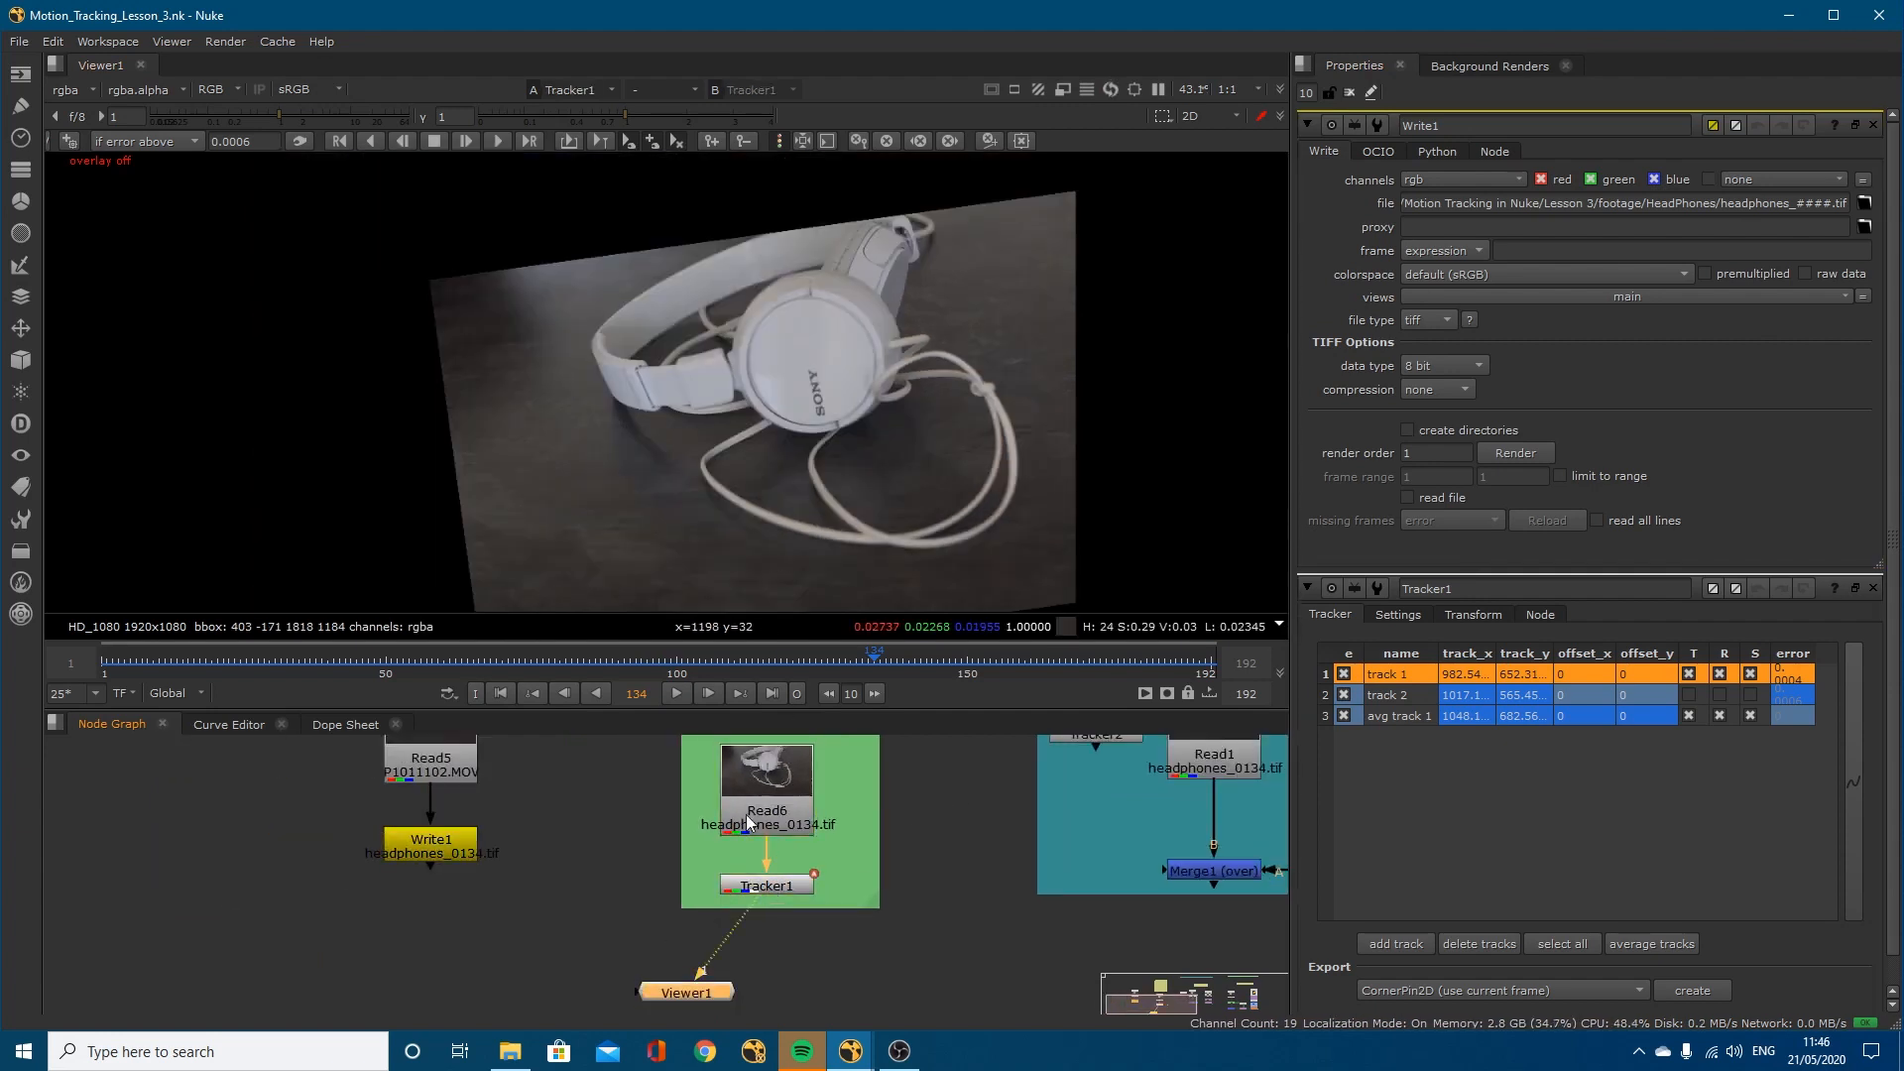
{"action": "left_click", "coordinate": [776, 891]}
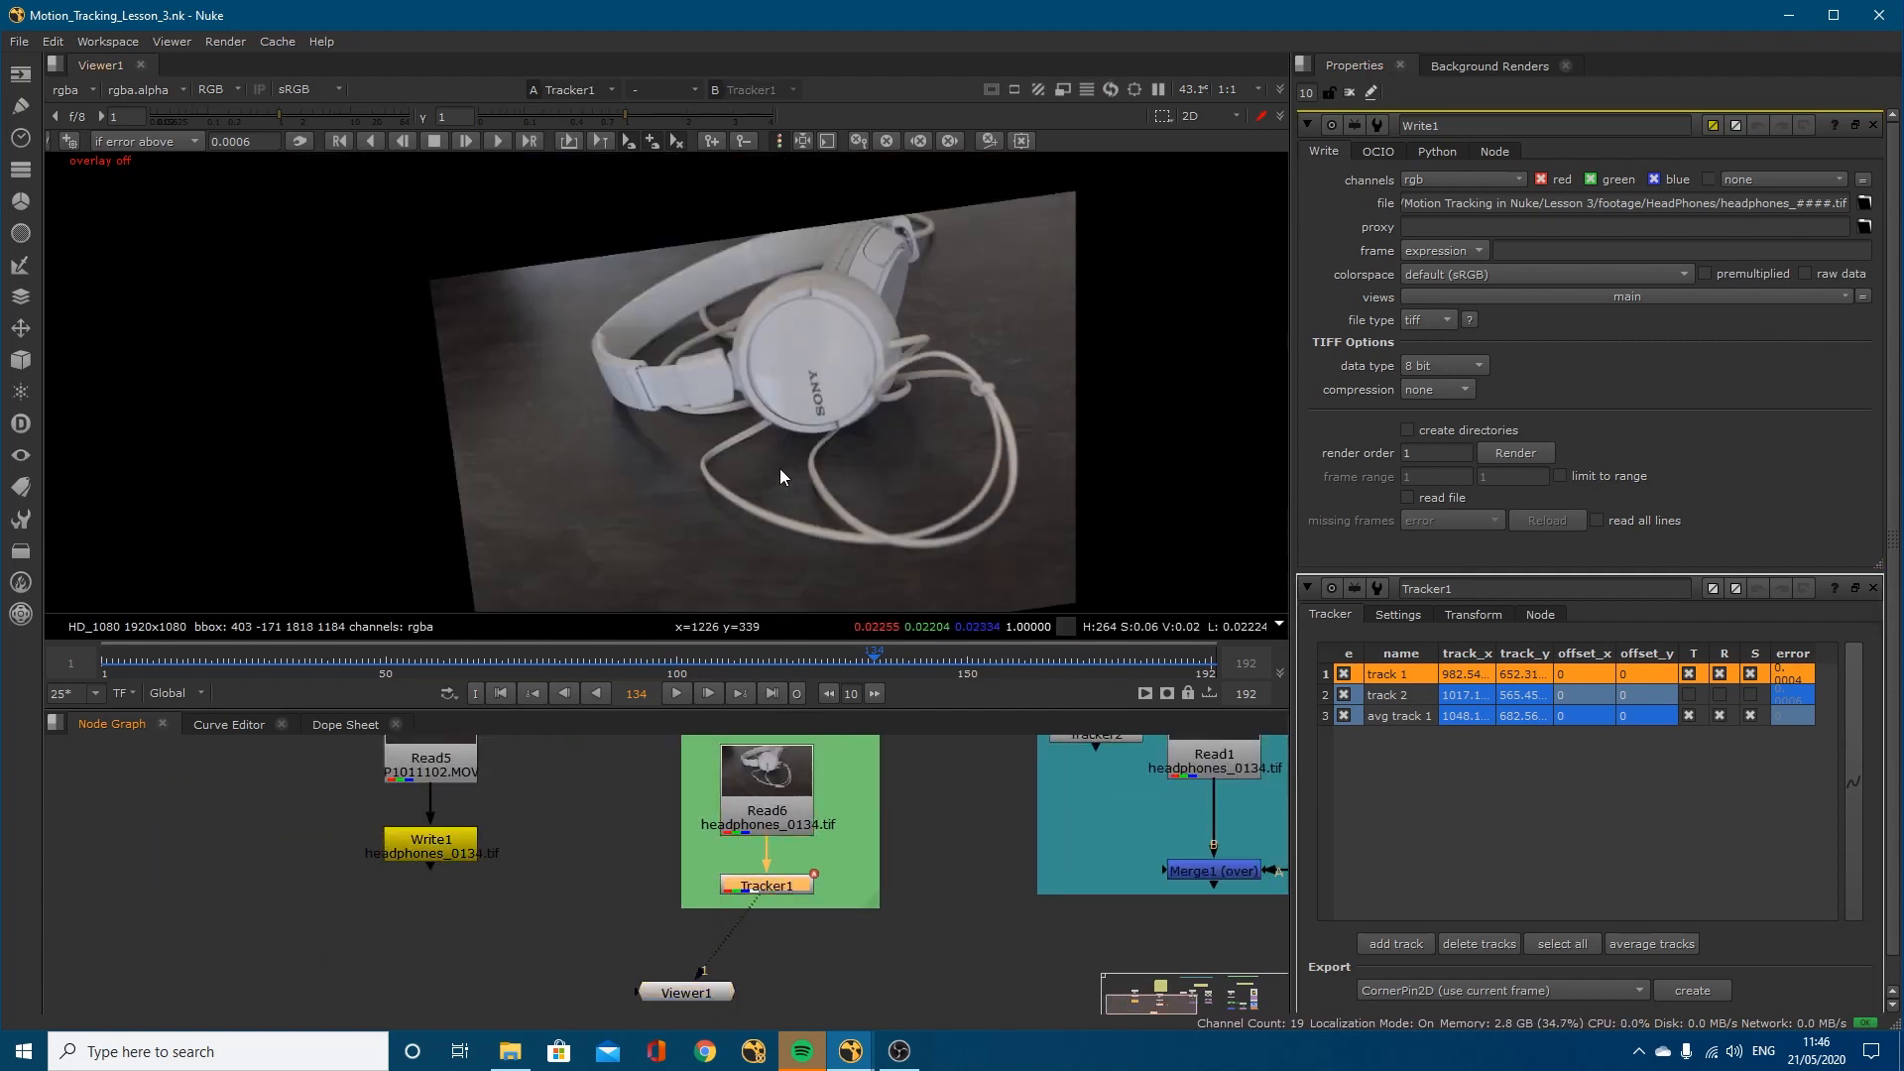
{"action": "key", "text": "o"}
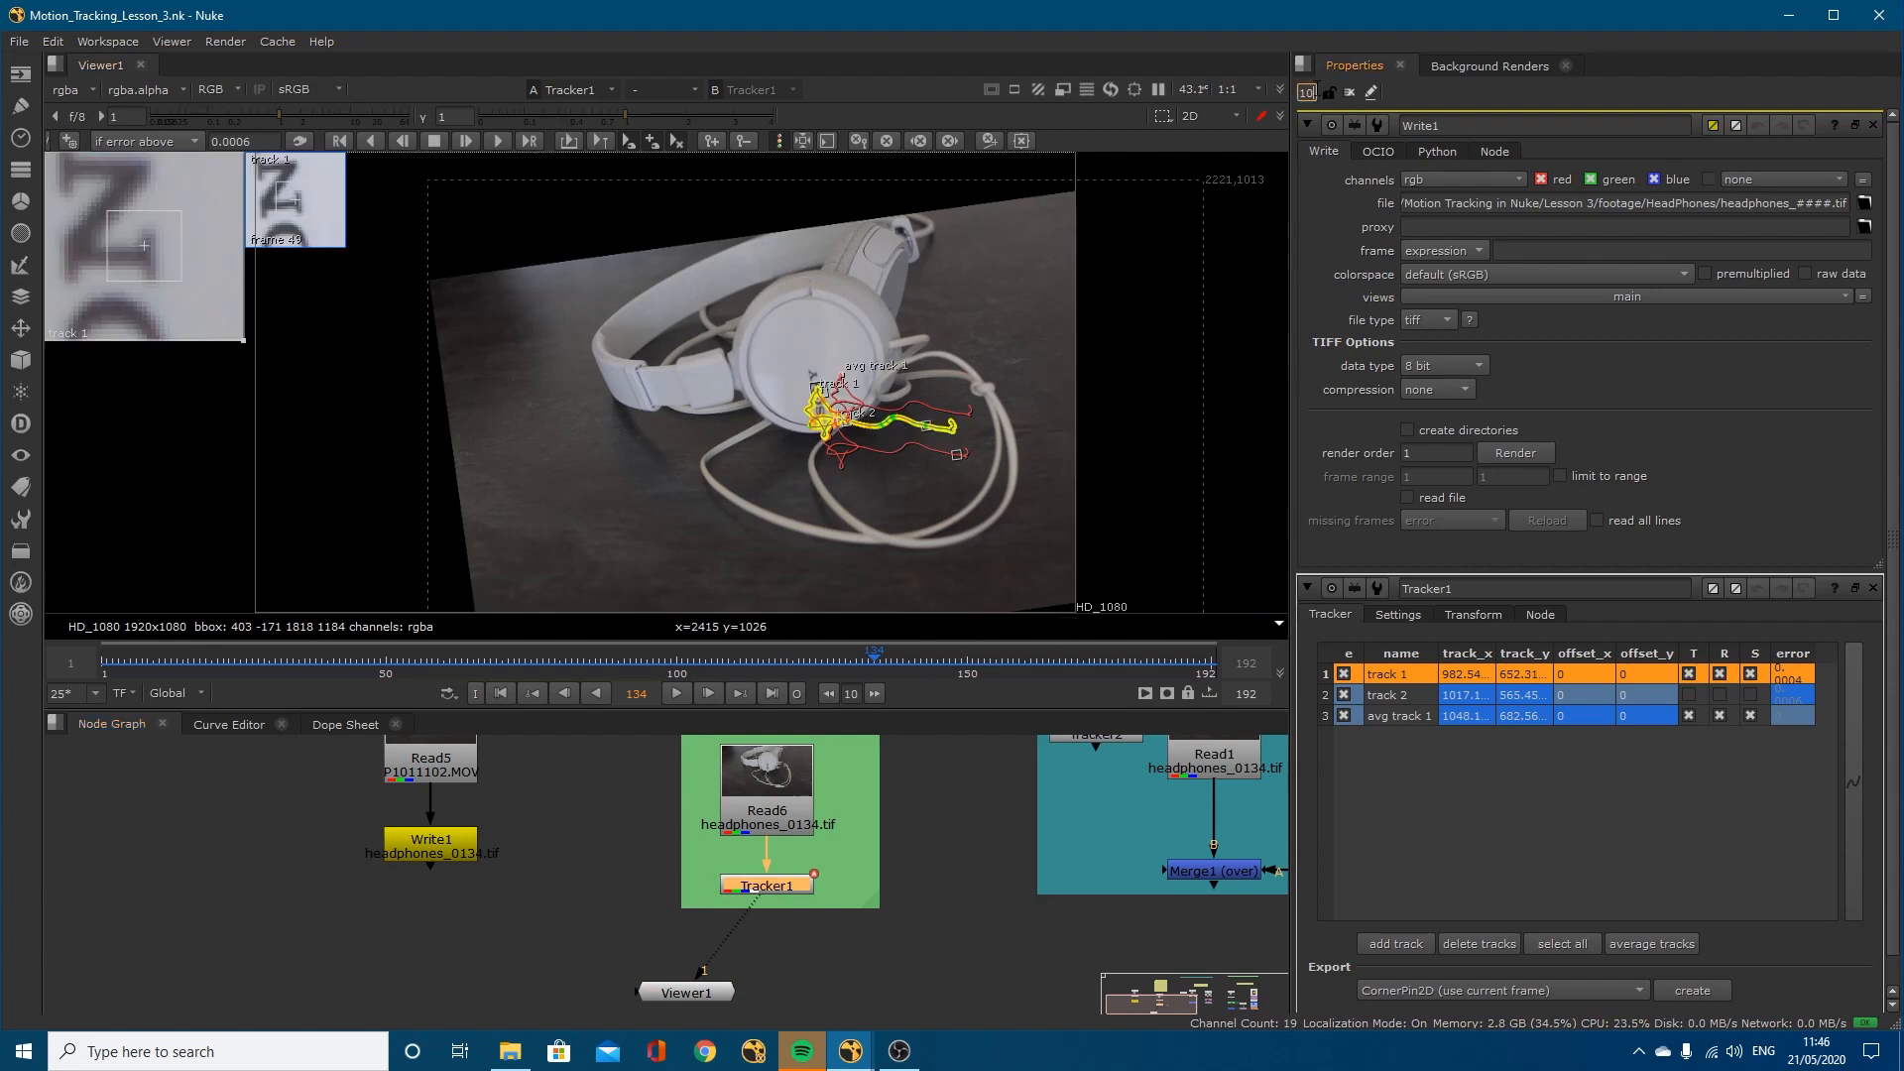
Step: Limit the open property panels to 1 and display the project settings
{"action": "key", "text": "BackSpace"}
{"action": "key", "text": "Return"}
{"action": "left_click", "coordinate": [932, 836]}
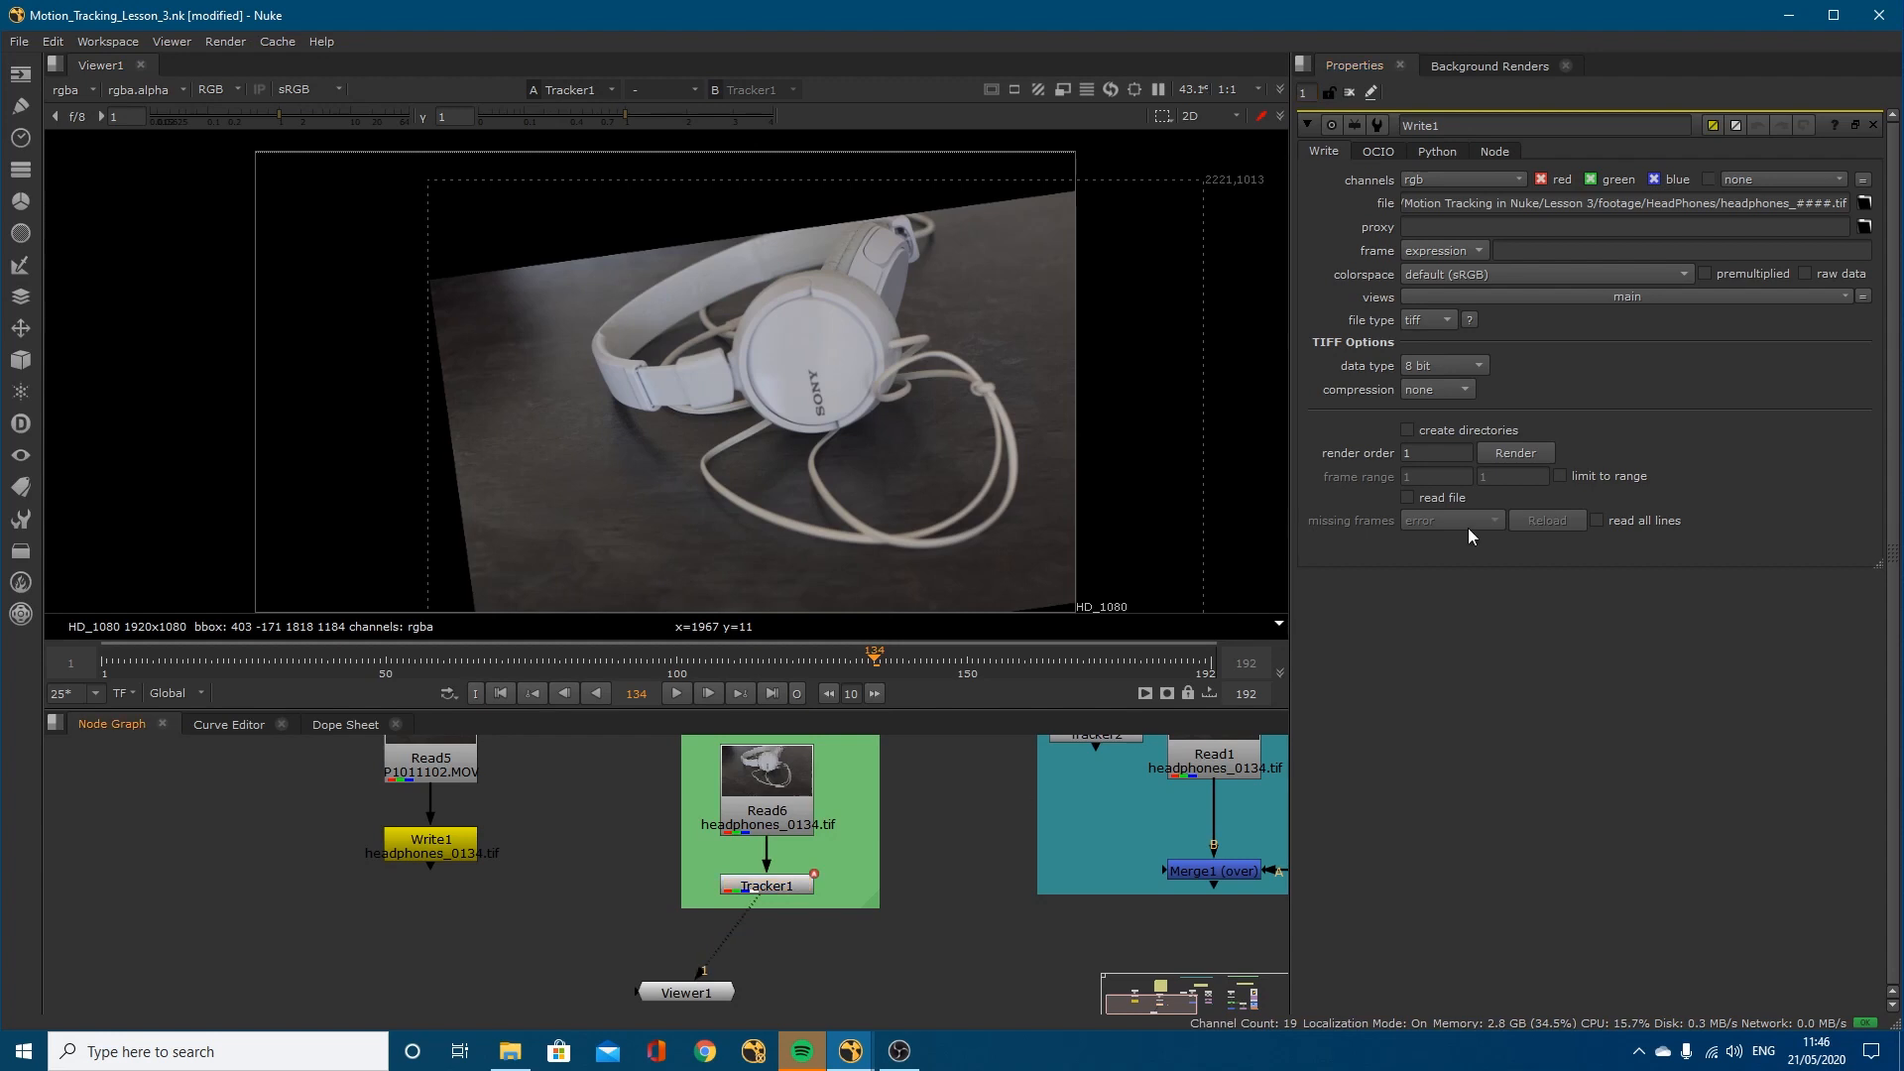
{"action": "key", "text": "s"}
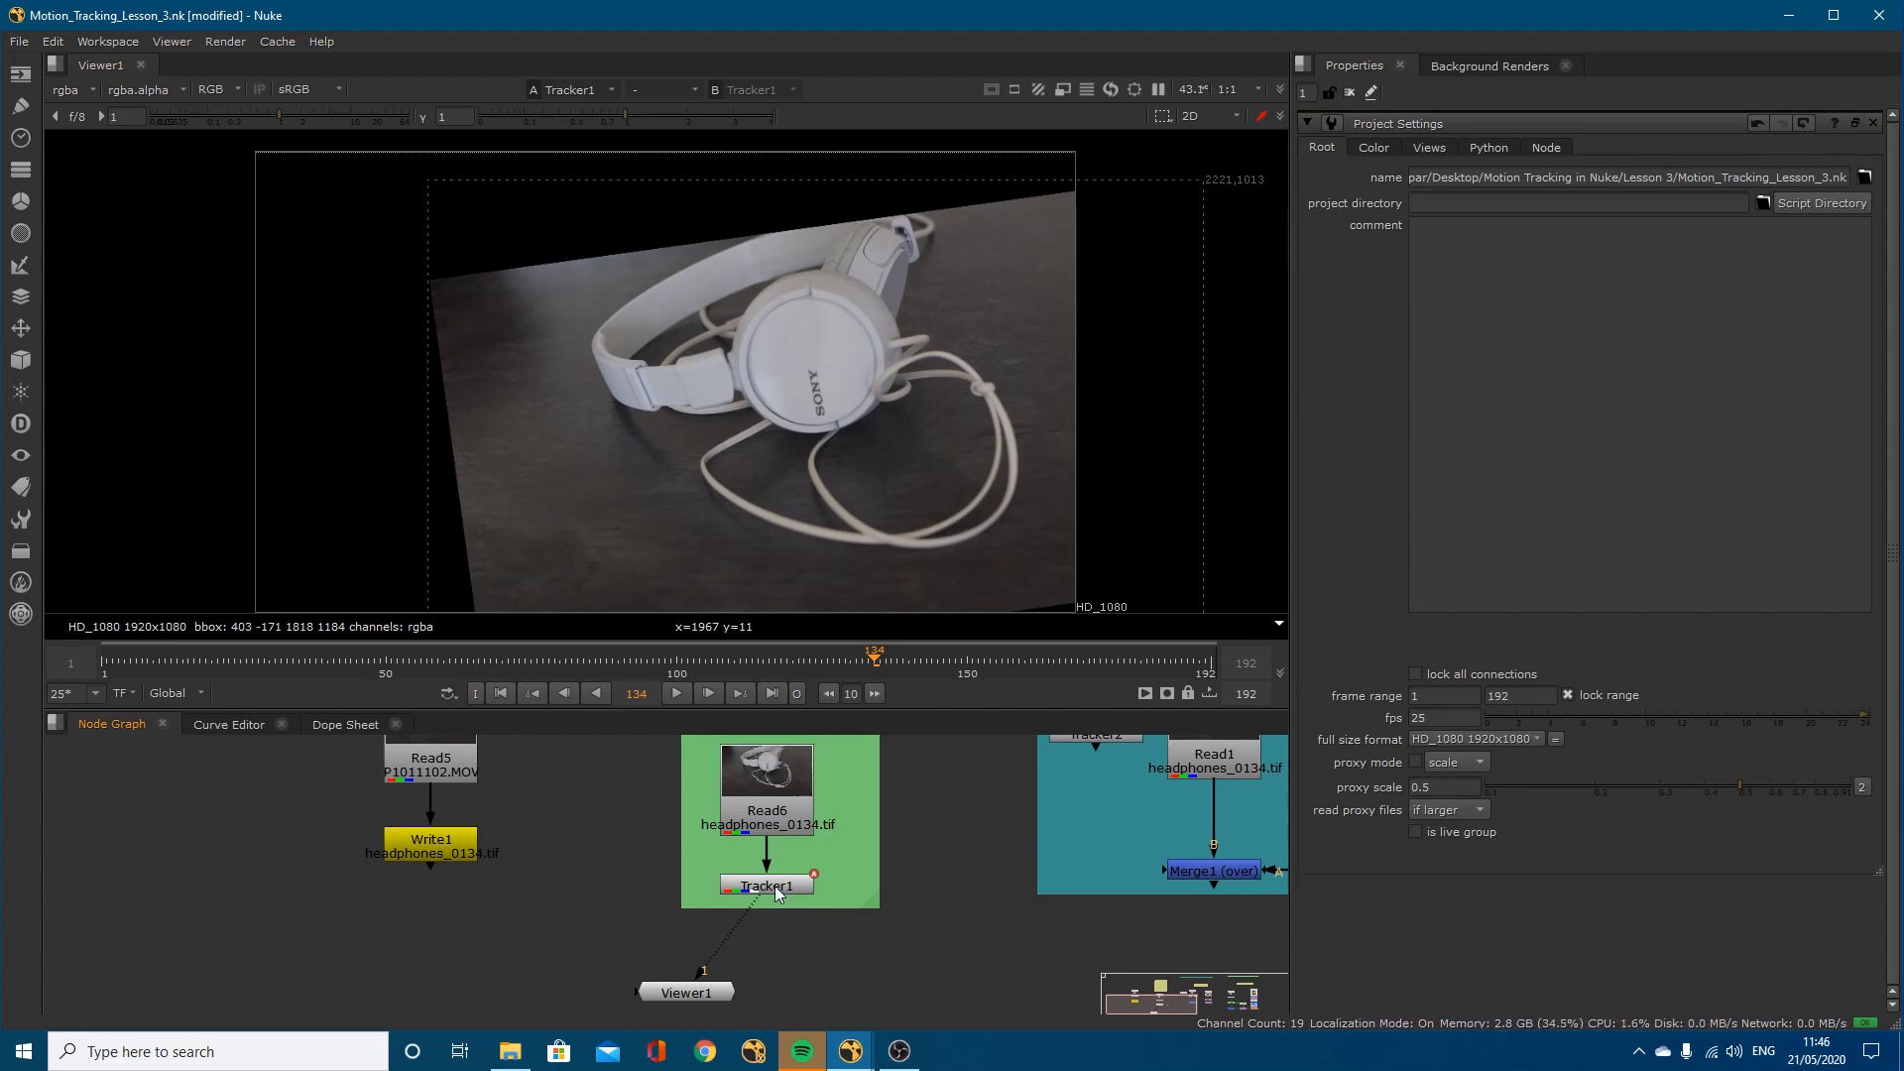
Step: Reopen Tracker1's properties and place Viewer1 directly below the Tracker1 node
{"action": "key", "text": "Return"}
{"action": "left_click_drag", "start_coordinate": [706, 991], "coordinate": [777, 981]}
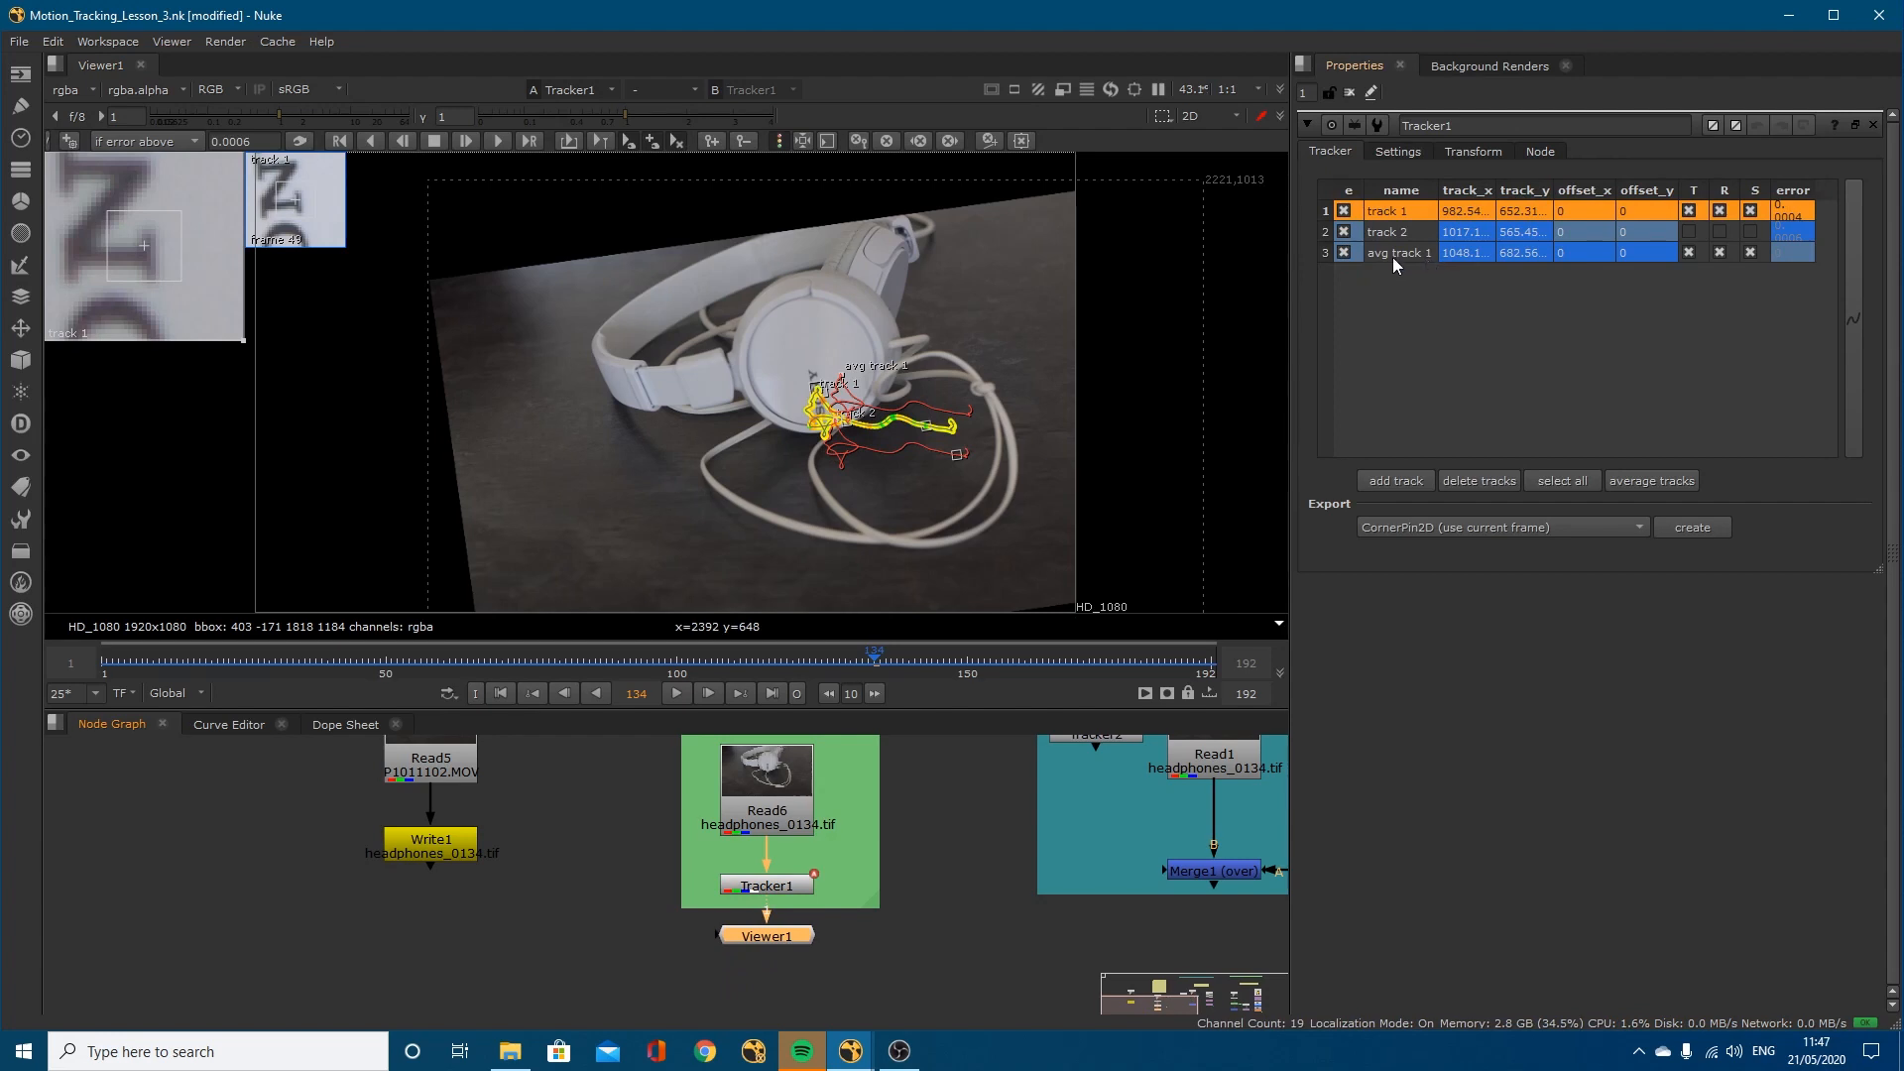
Step: Compare the motion paths of track 1, track 2 and avg track 1 in the Tracker1 node
{"action": "scroll", "coordinate": [836, 443], "scroll_direction": "up", "scroll_amount": 5}
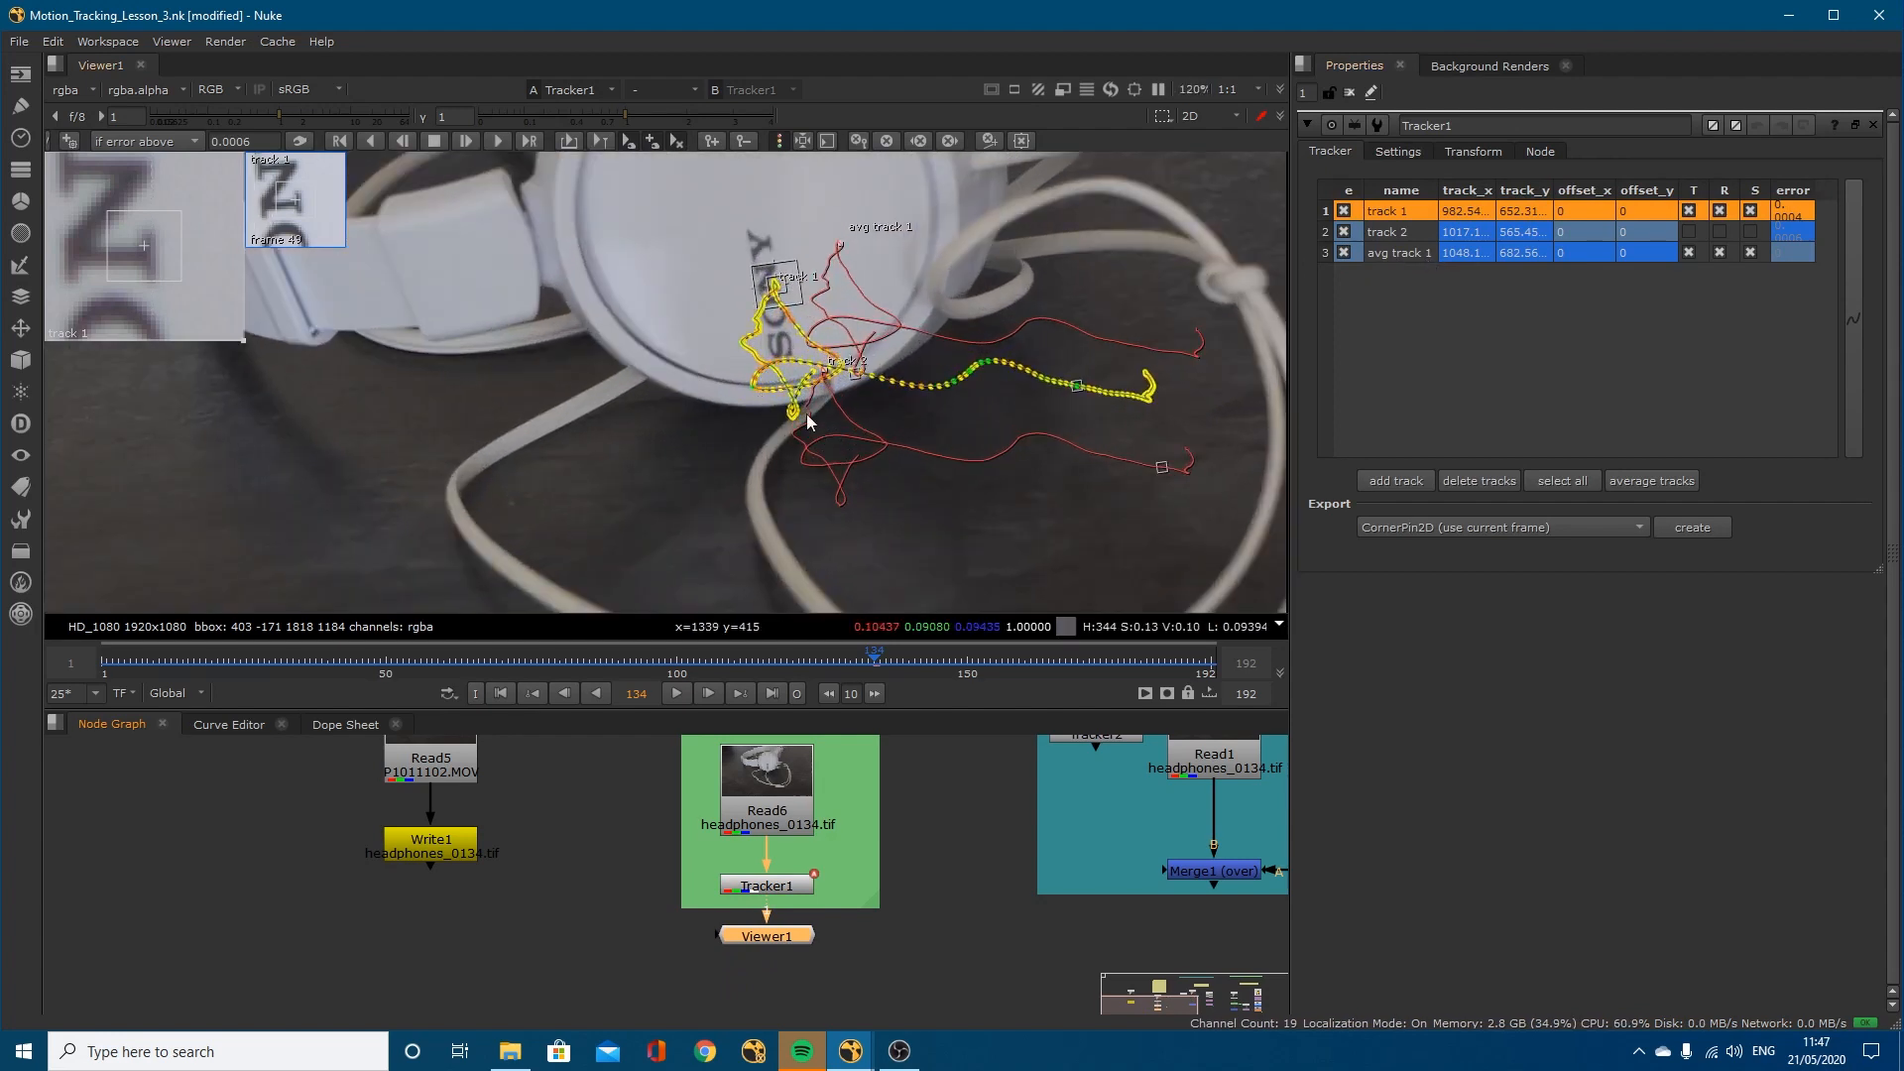
{"action": "left_click", "coordinate": [1398, 232]}
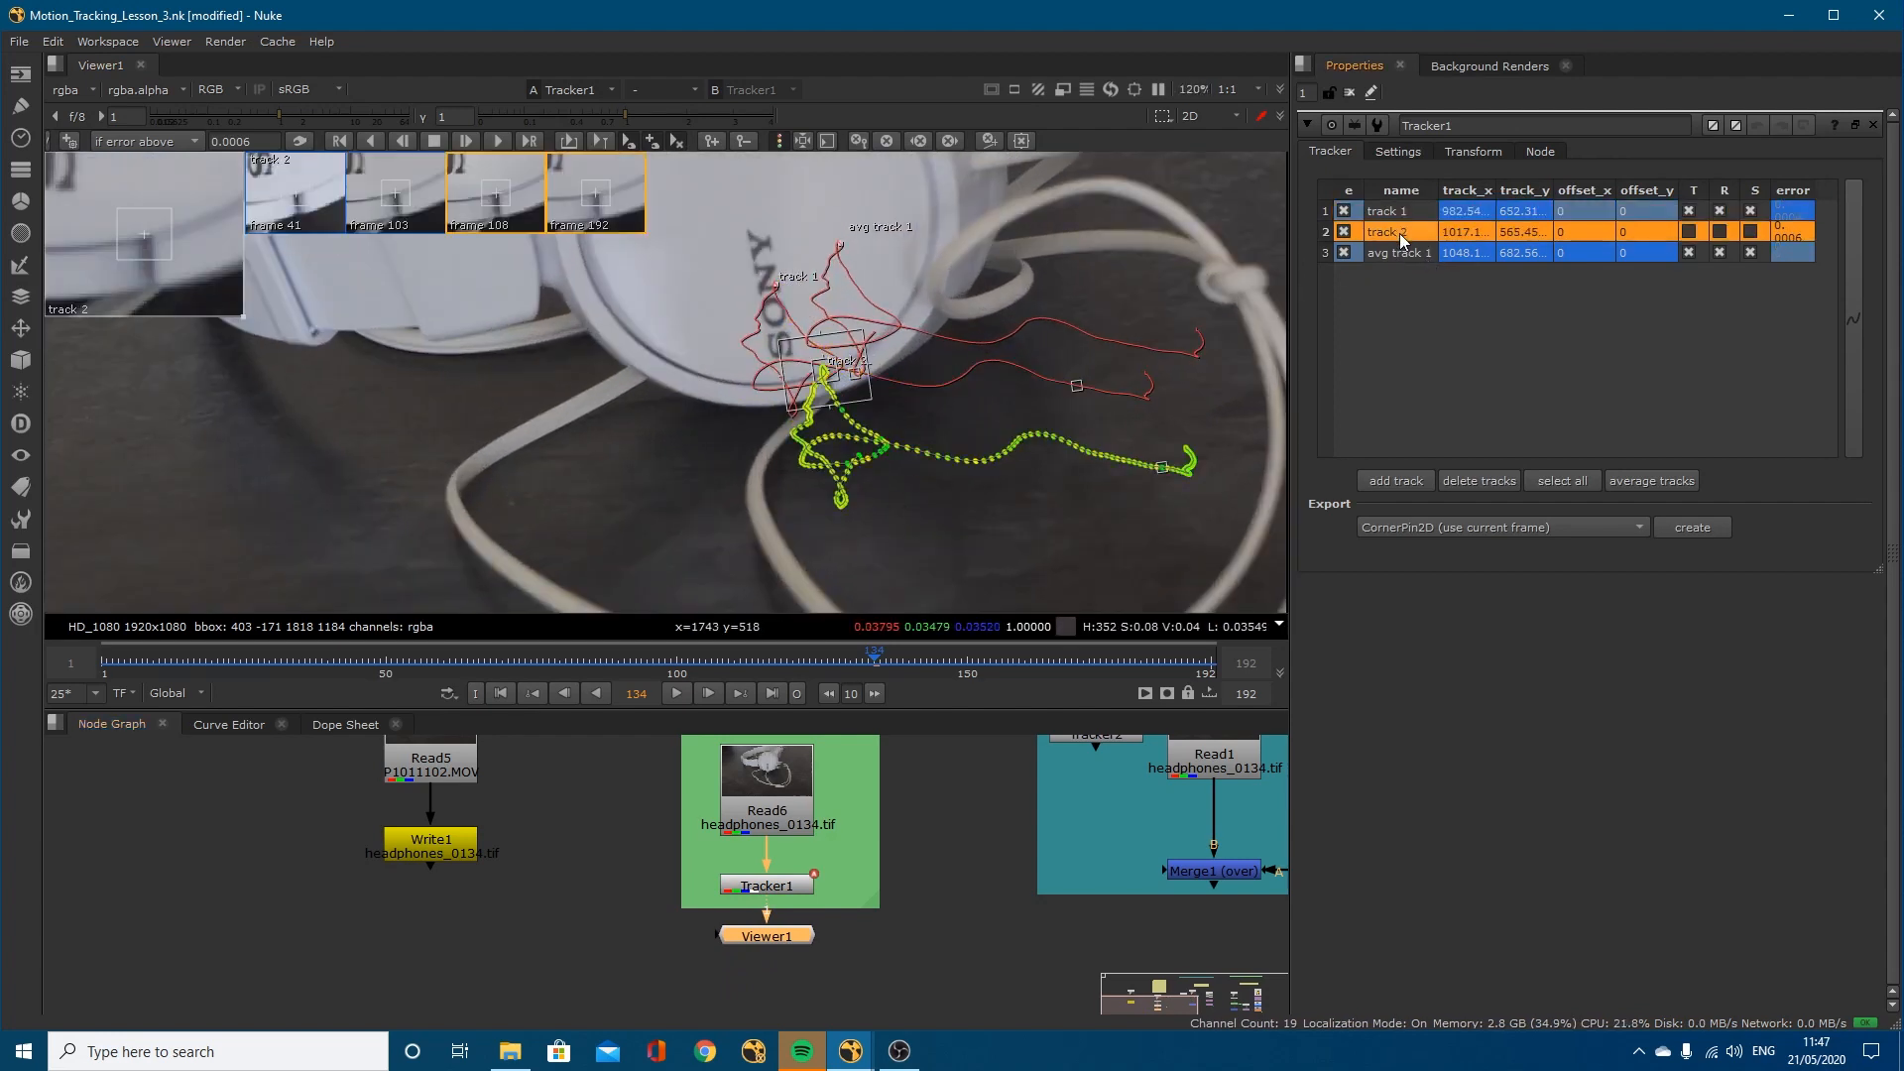
{"action": "left_click", "coordinate": [1400, 252]}
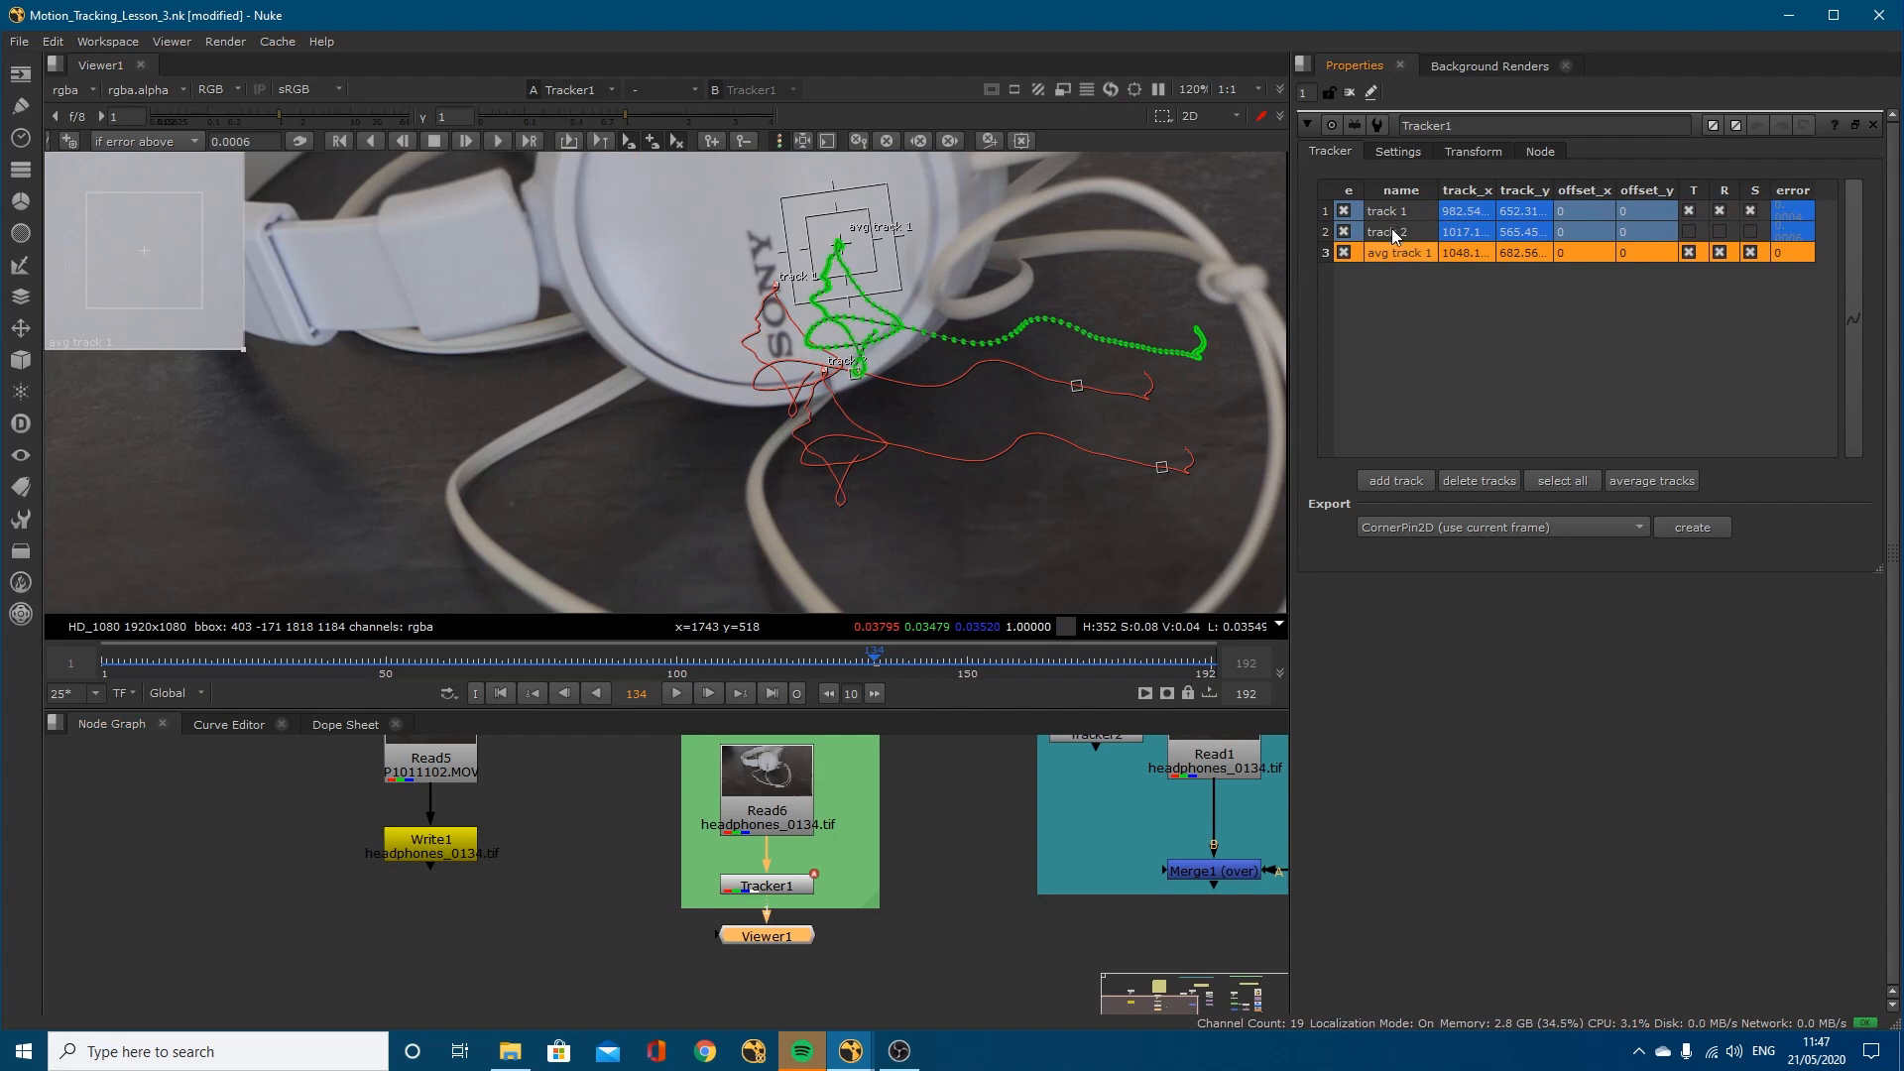
{"action": "left_click", "coordinate": [1390, 231]}
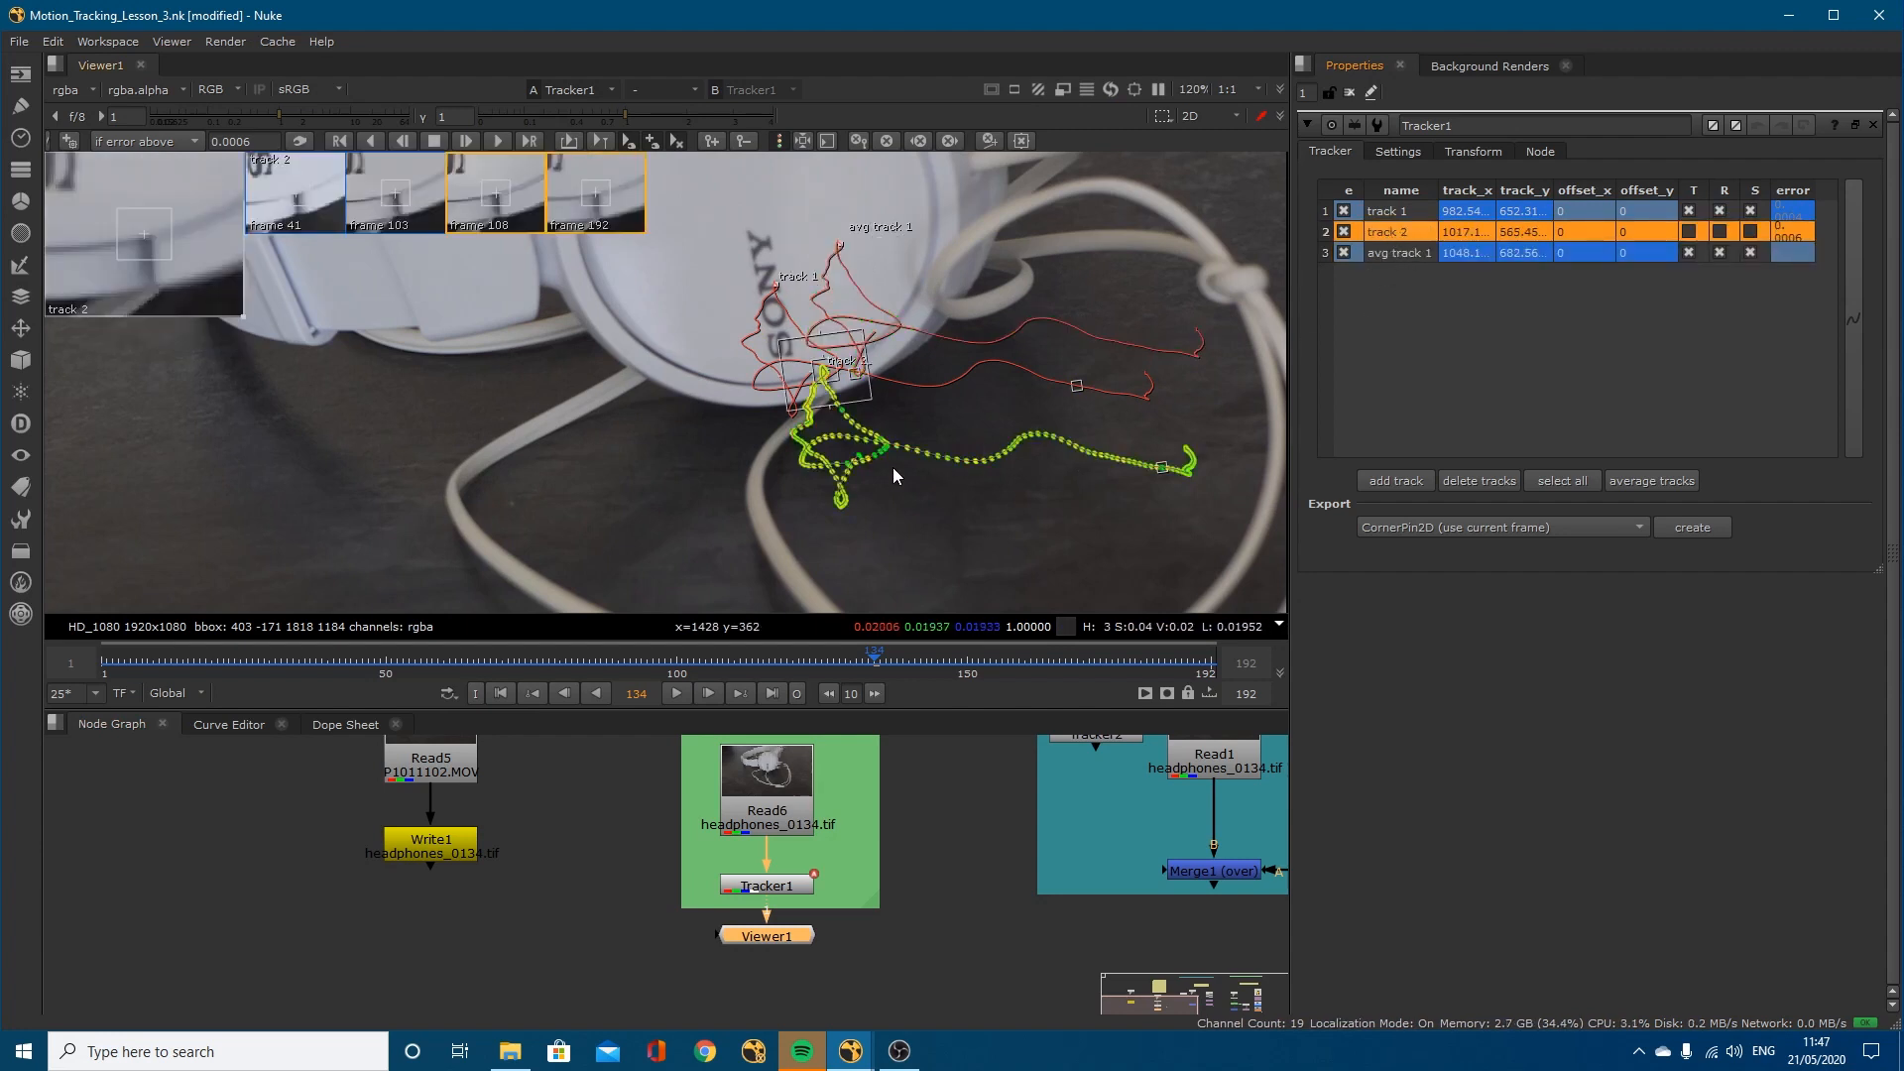
{"action": "left_click", "coordinate": [1388, 212]}
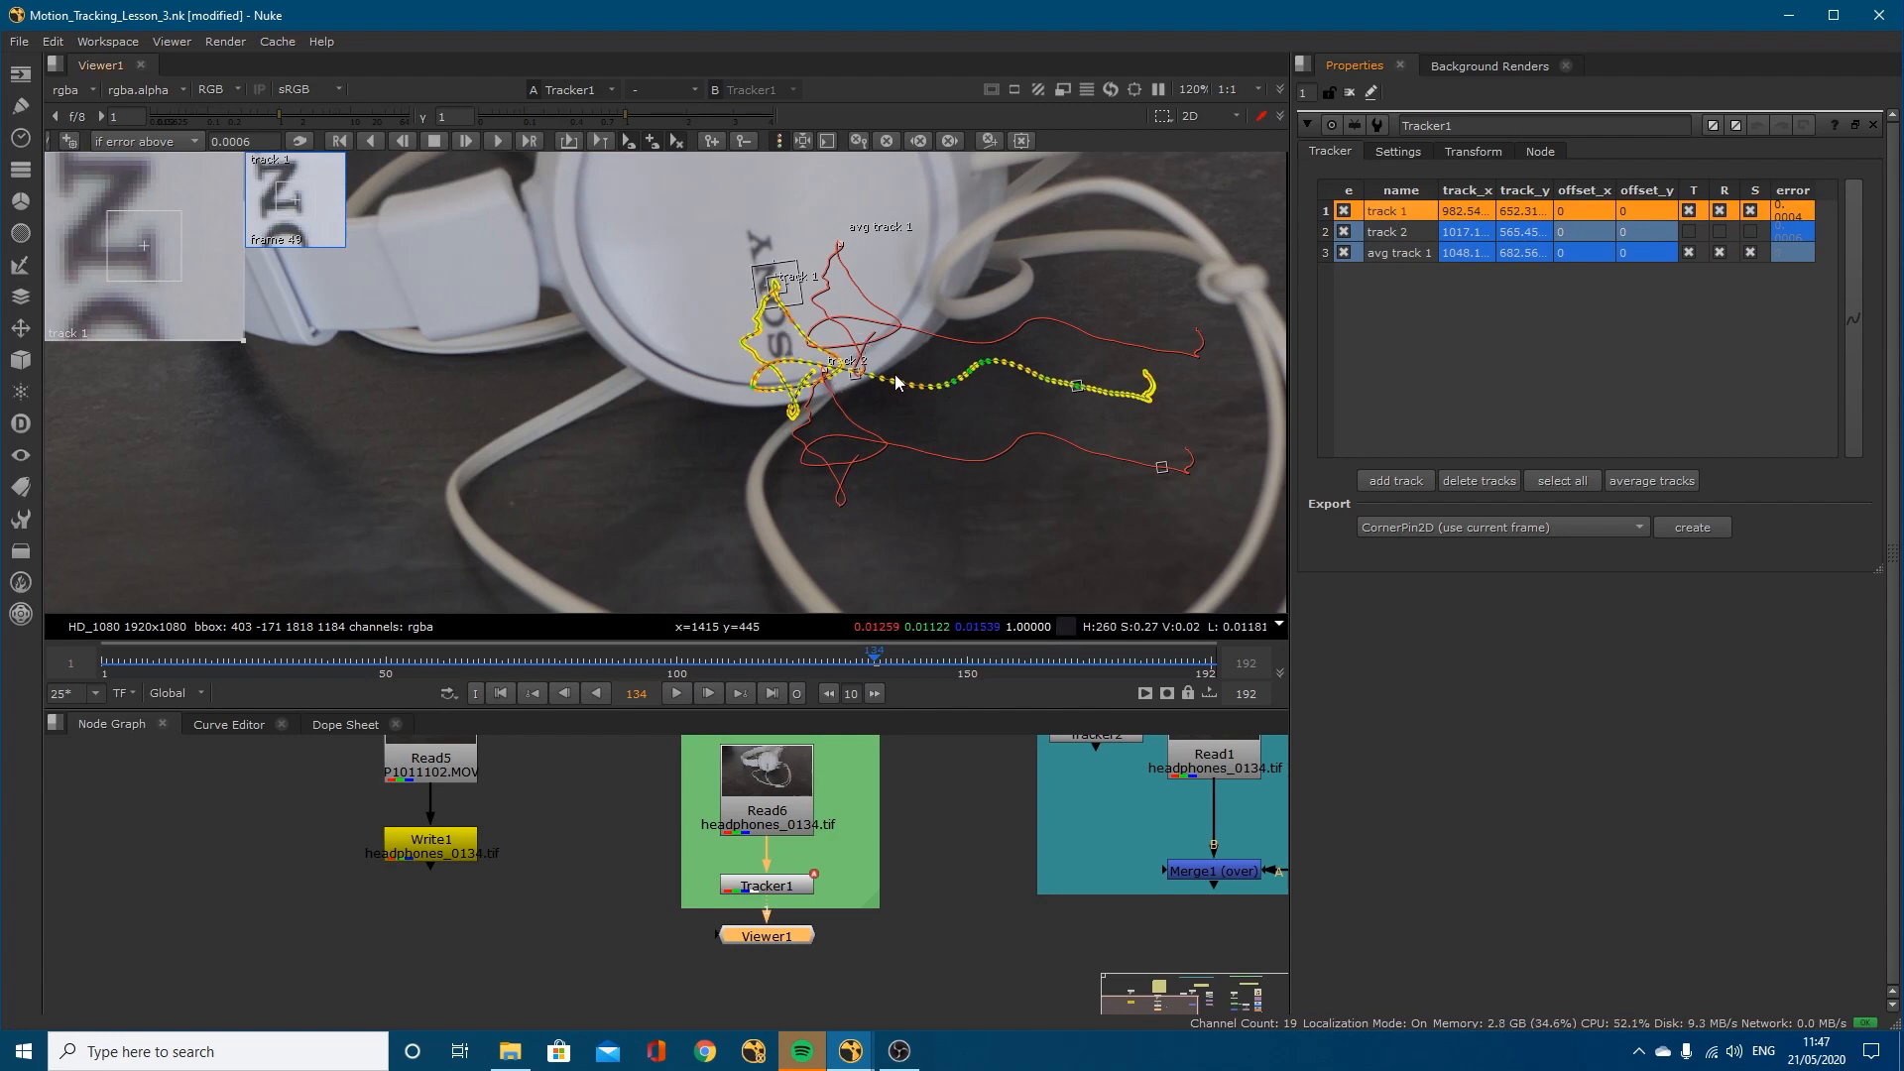
{"action": "left_click", "coordinate": [1381, 255]}
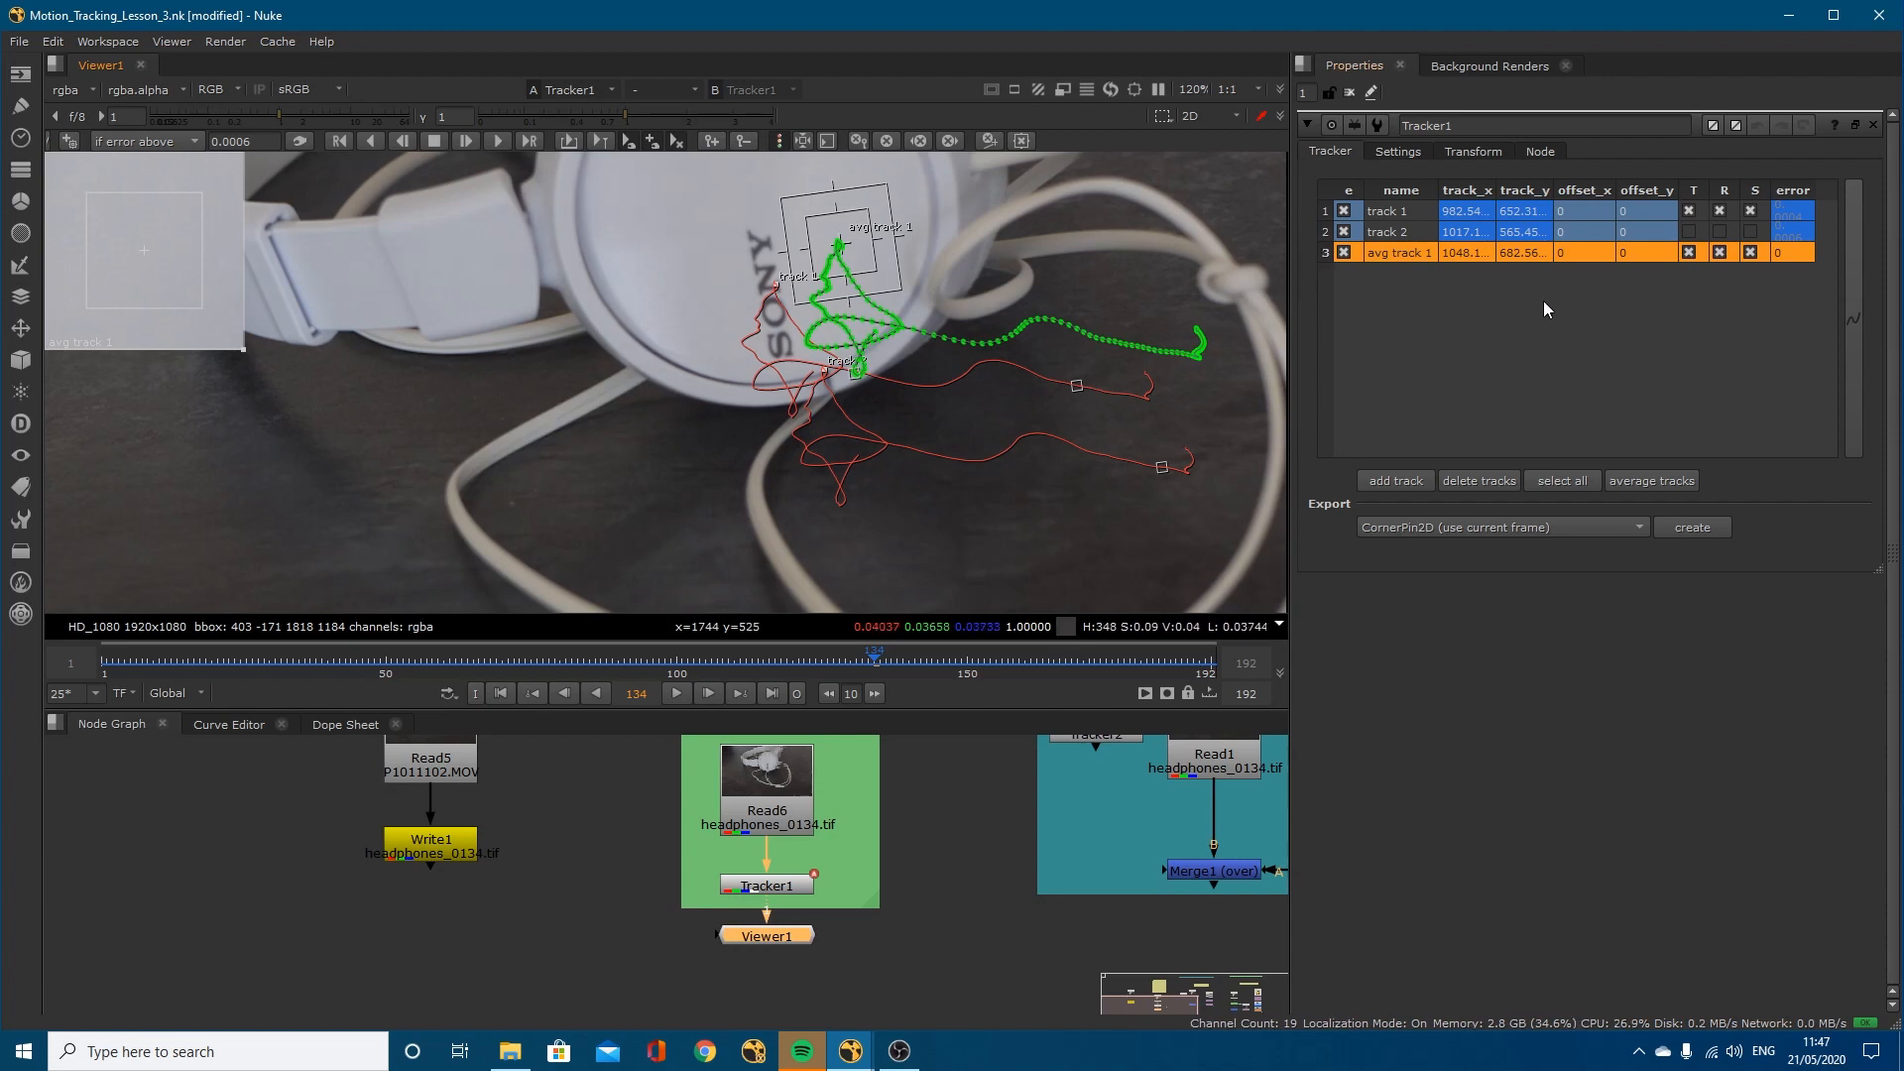
{"action": "left_click", "coordinate": [1414, 236]}
{"action": "left_click", "coordinate": [1409, 213]}
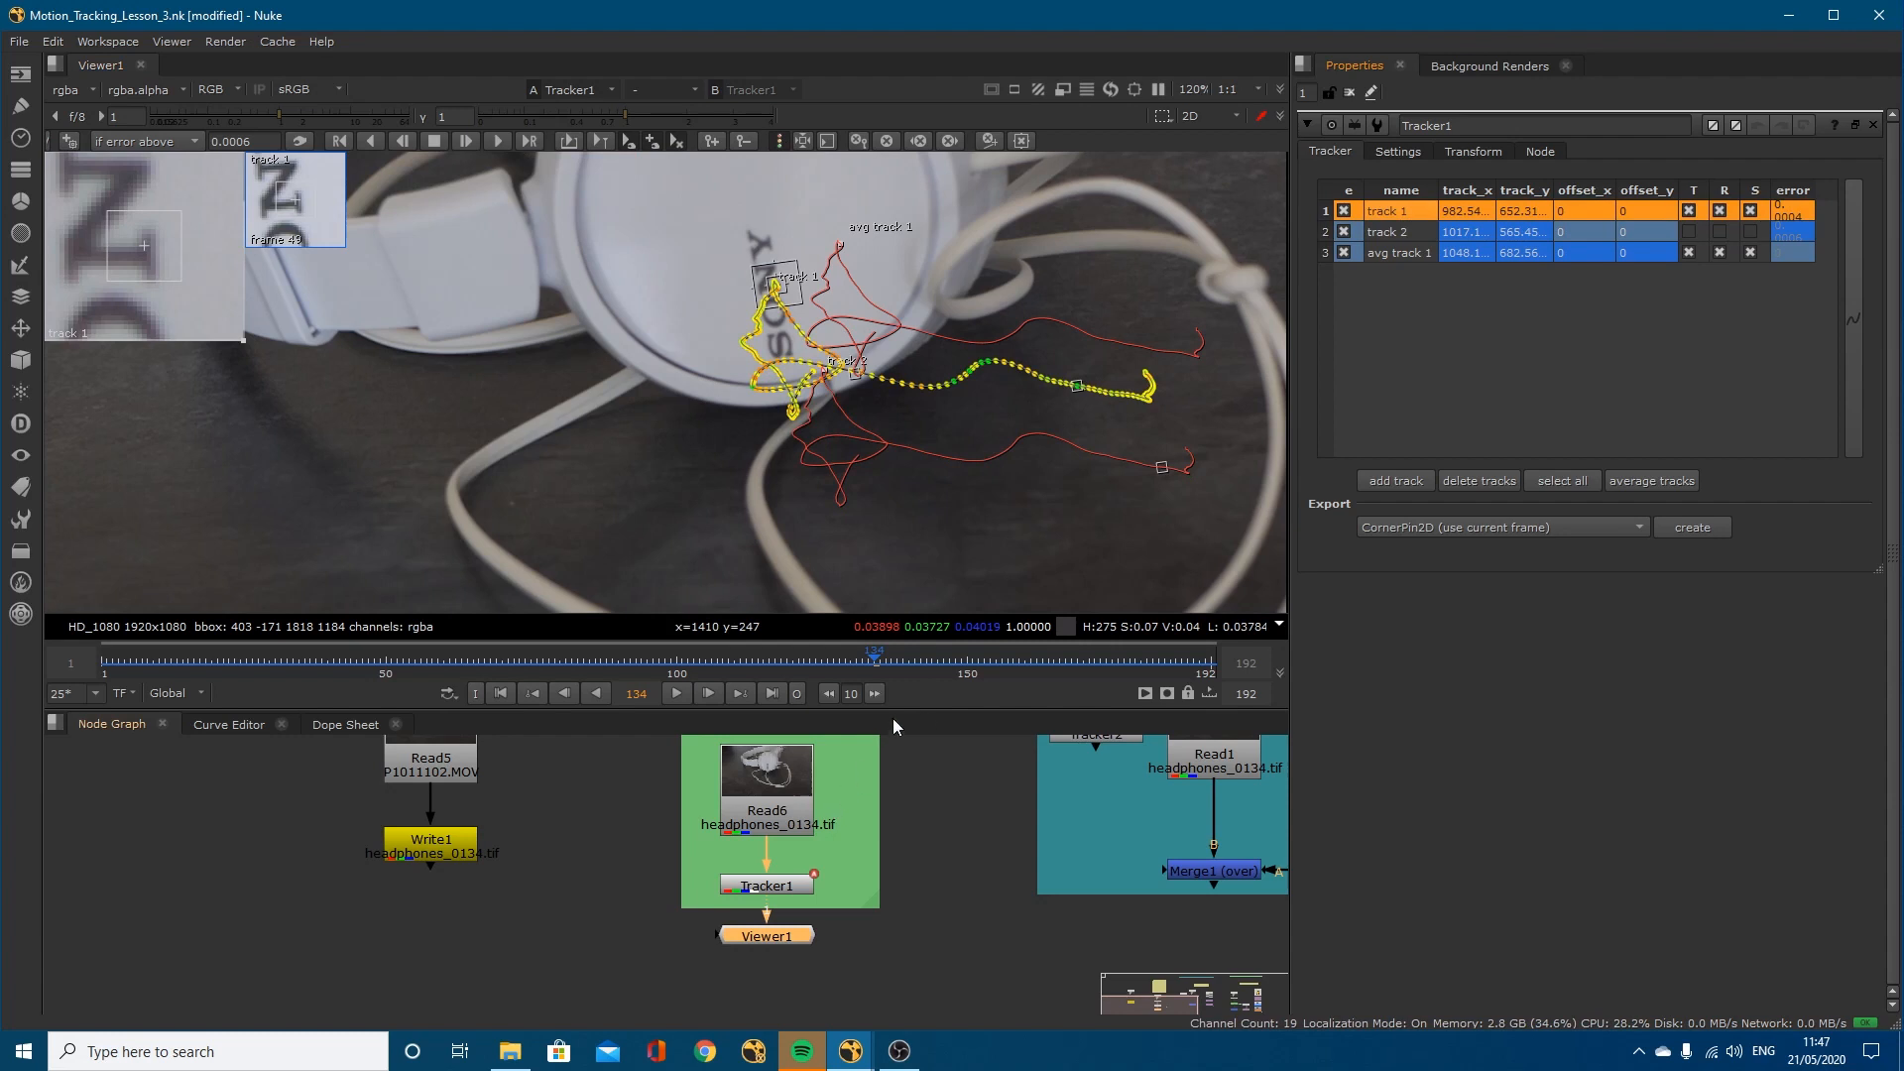
Step: Disconnect Tracker1 and set it beside the Step 1 backdrop, leaving the viewer showing Read6
{"action": "left_click_drag", "start_coordinate": [777, 887], "coordinate": [910, 848]}
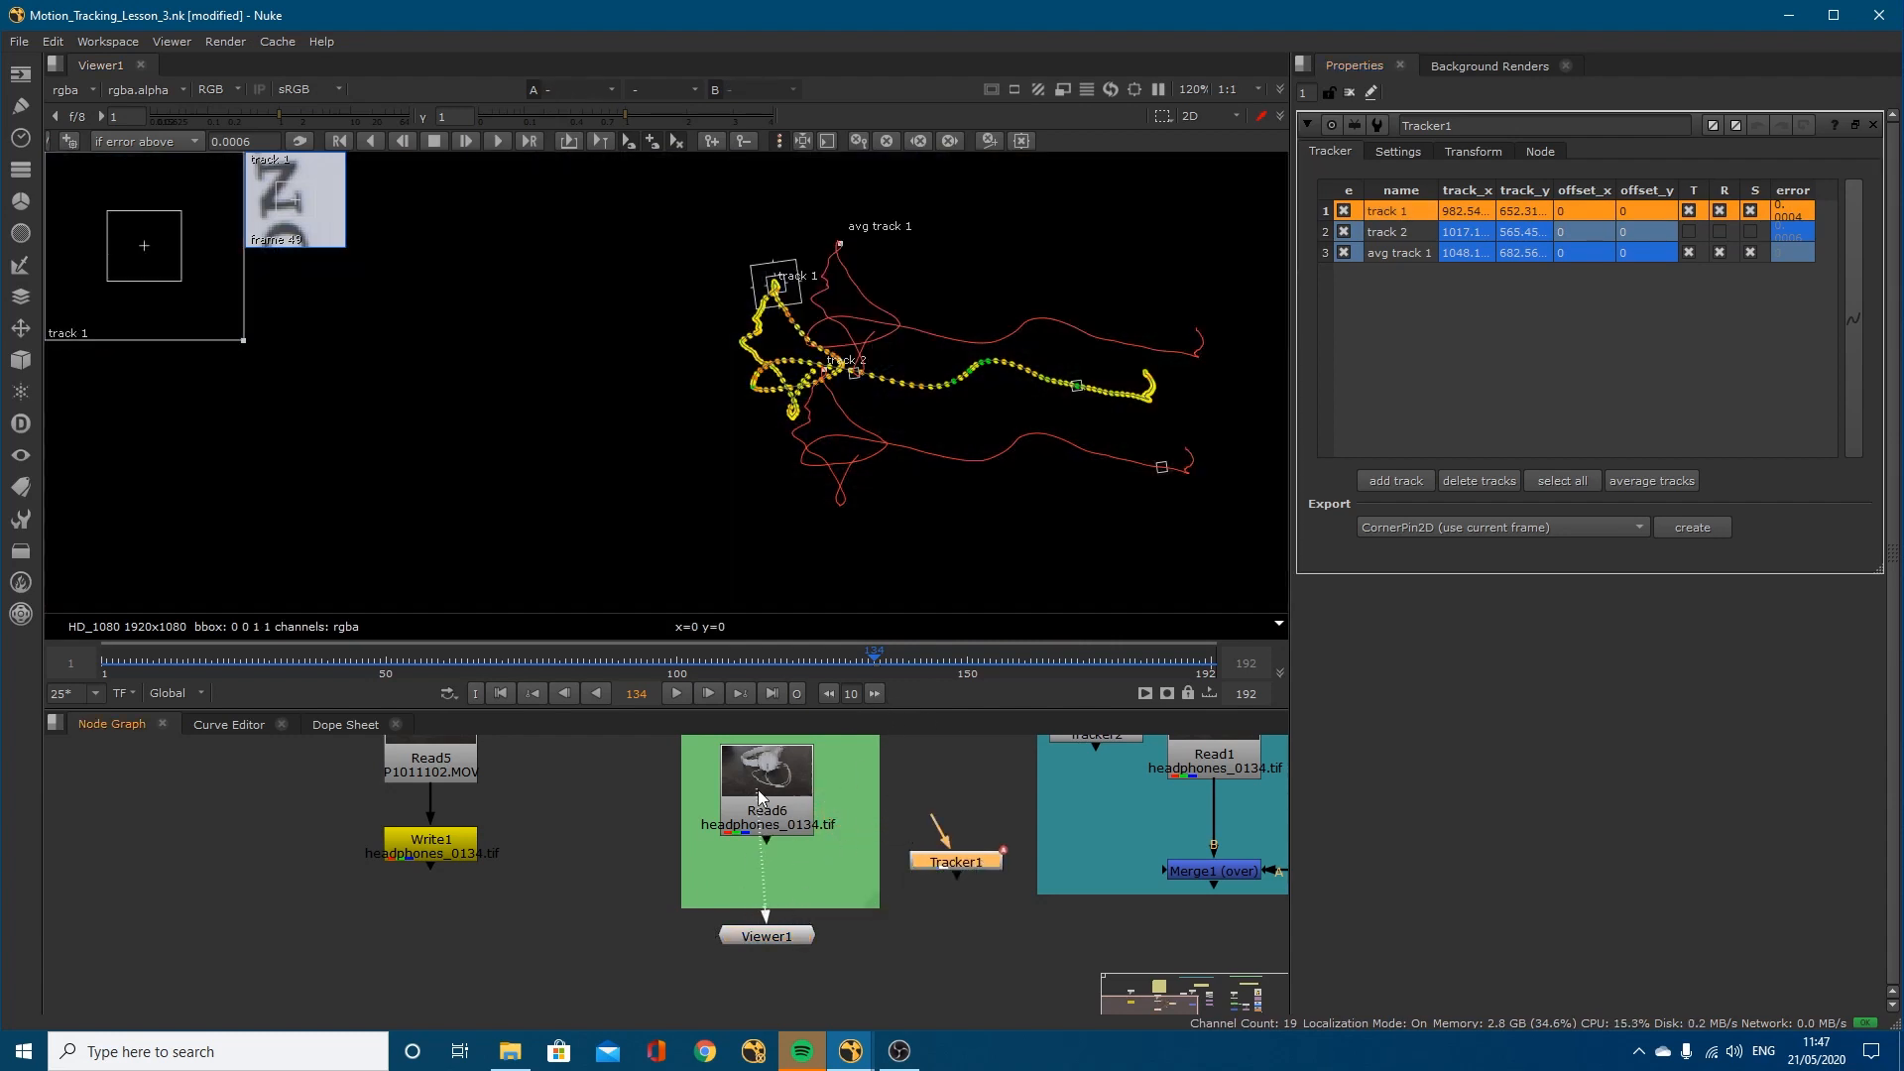
{"action": "left_click_drag", "start_coordinate": [762, 796], "coordinate": [763, 799]}
{"action": "scroll", "coordinate": [675, 446], "scroll_direction": "down", "scroll_amount": 5}
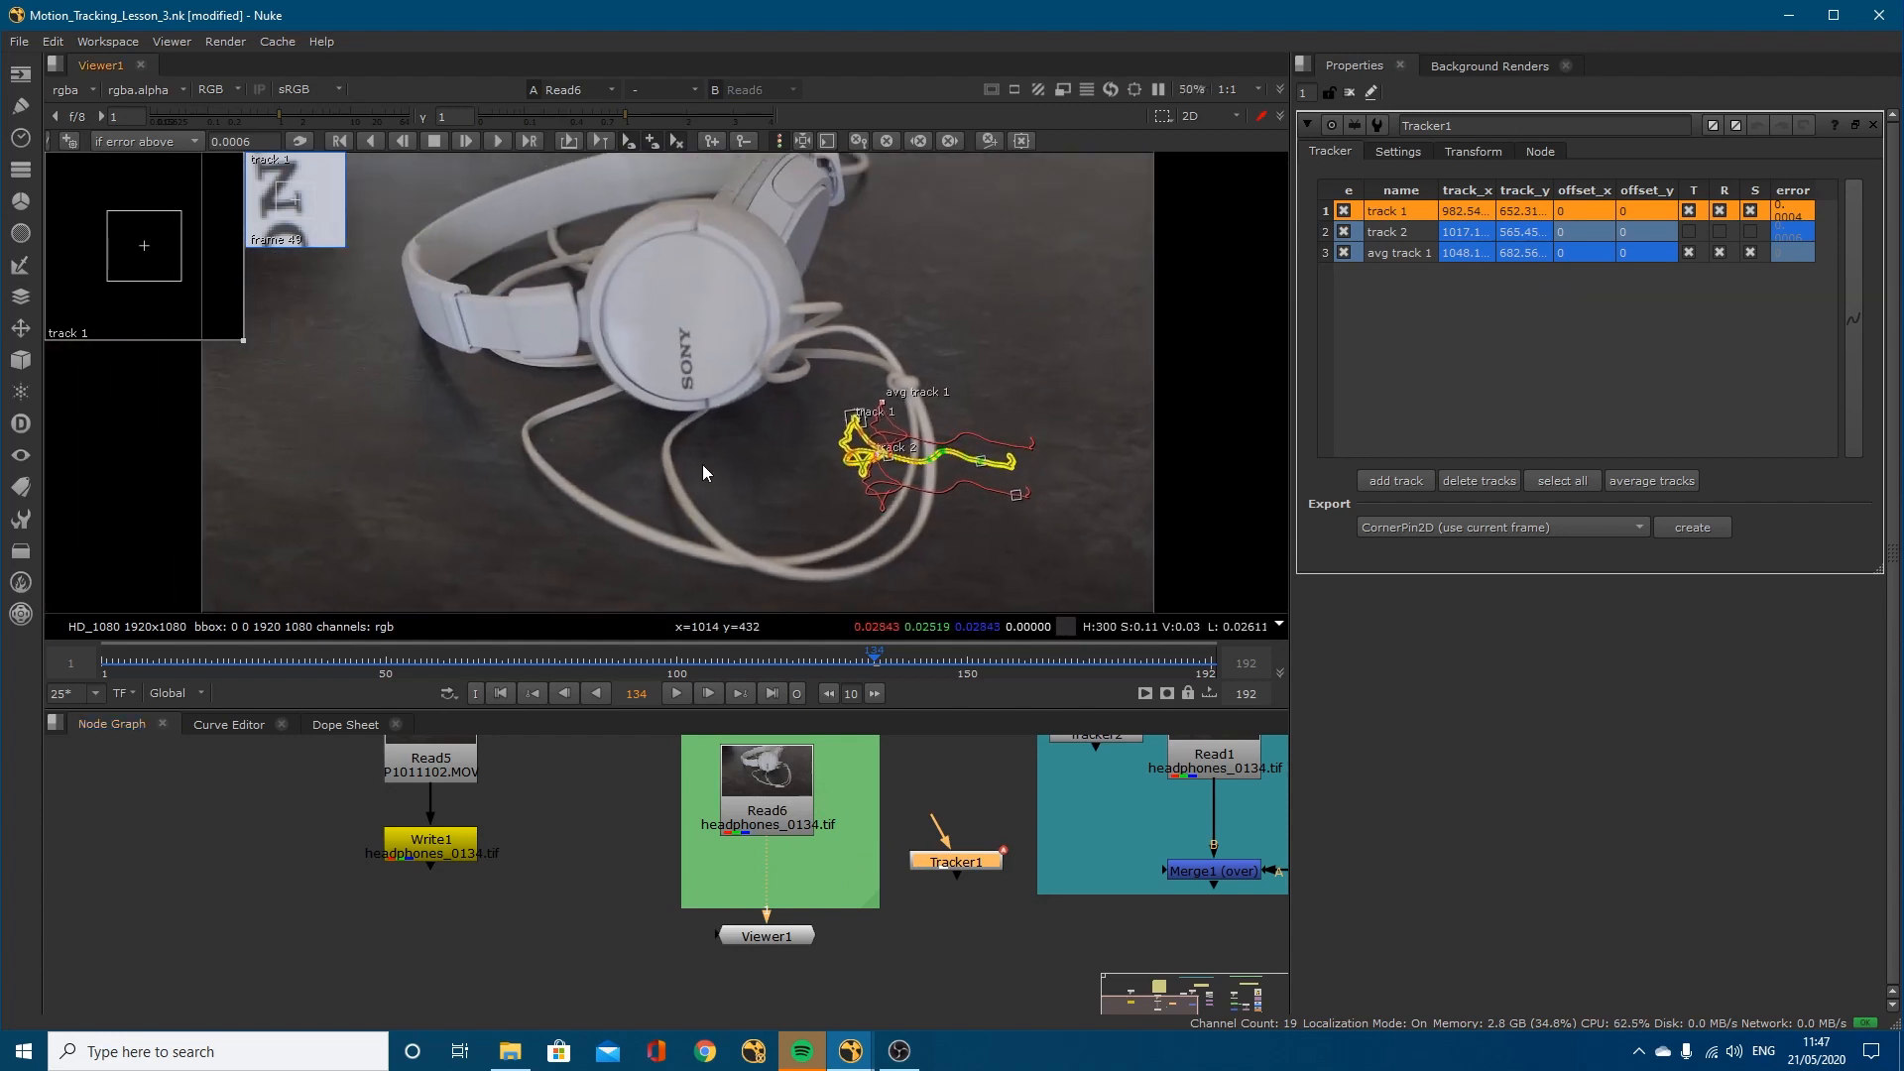
Step: Preview the footage in proxy mode with the animation paths hidden, and switch the viewer back to full resolution
{"action": "left_click", "coordinate": [1064, 90]}
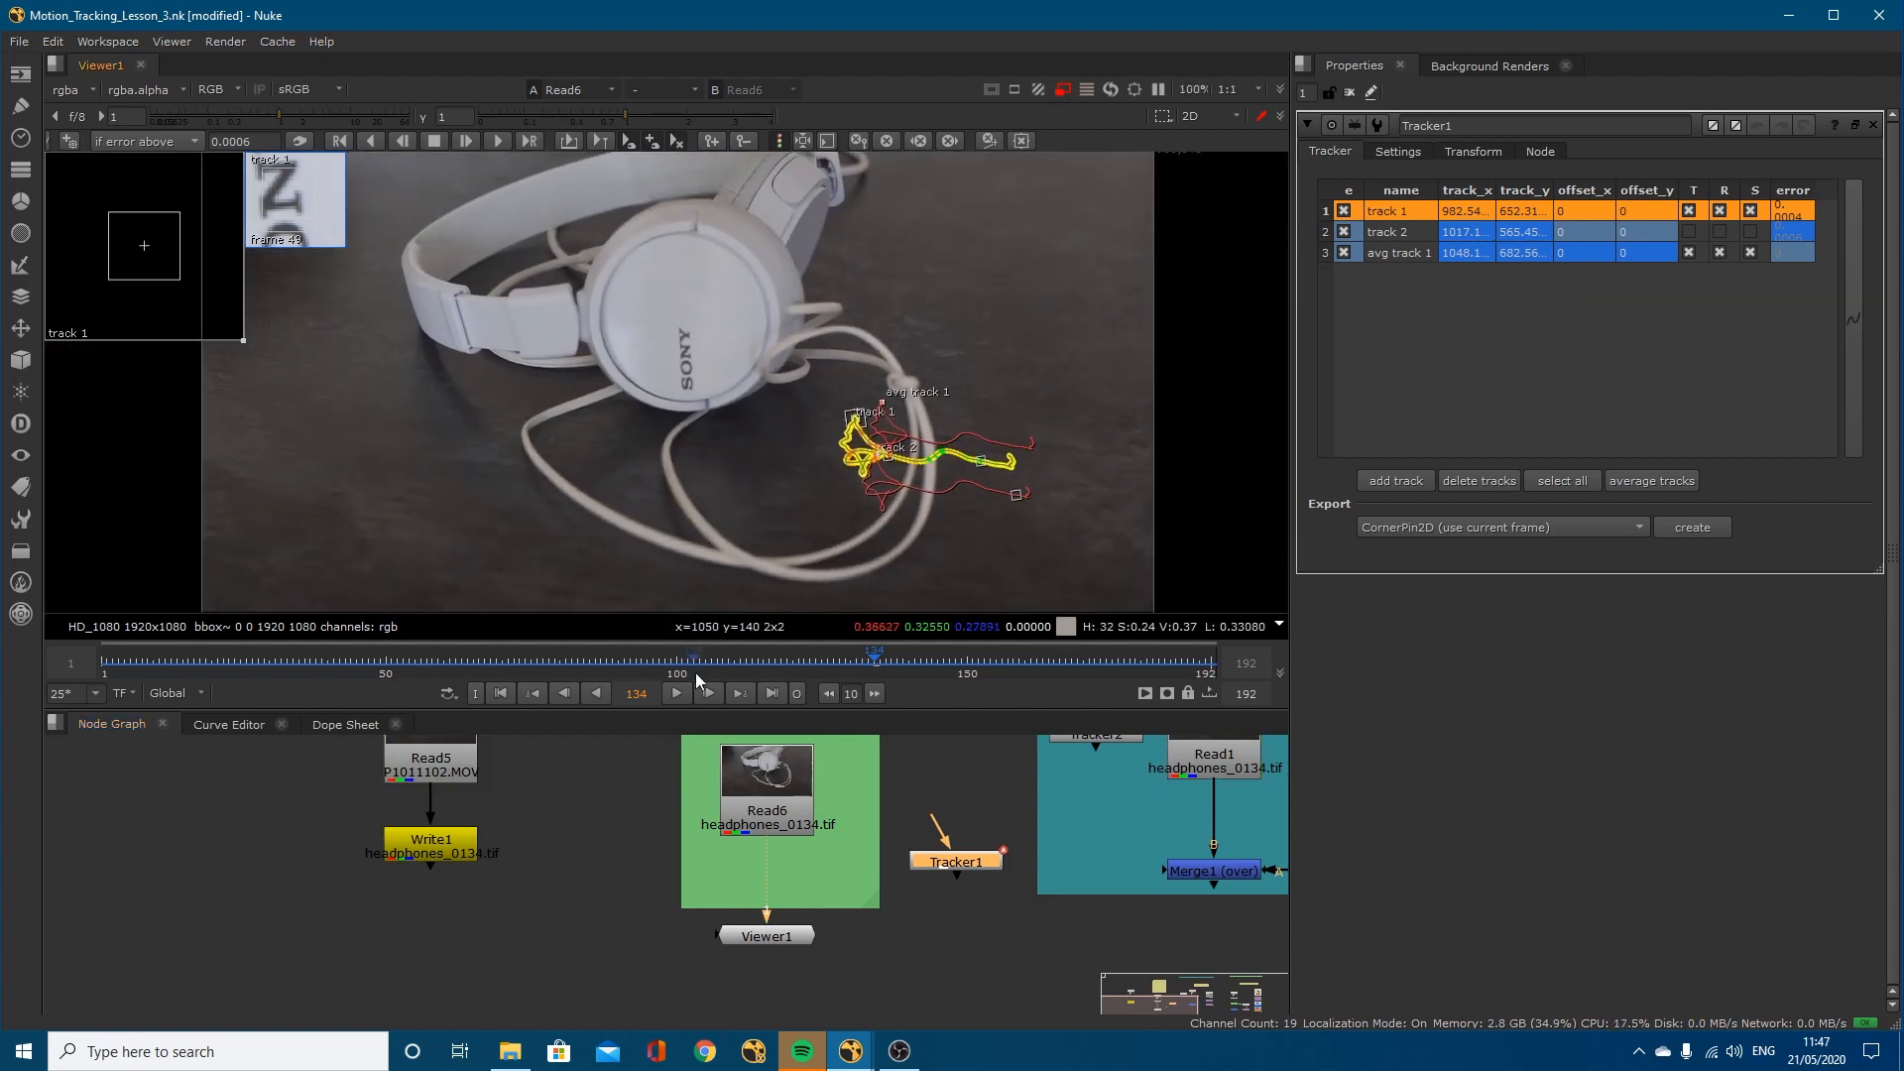
{"action": "left_click", "coordinate": [679, 693]}
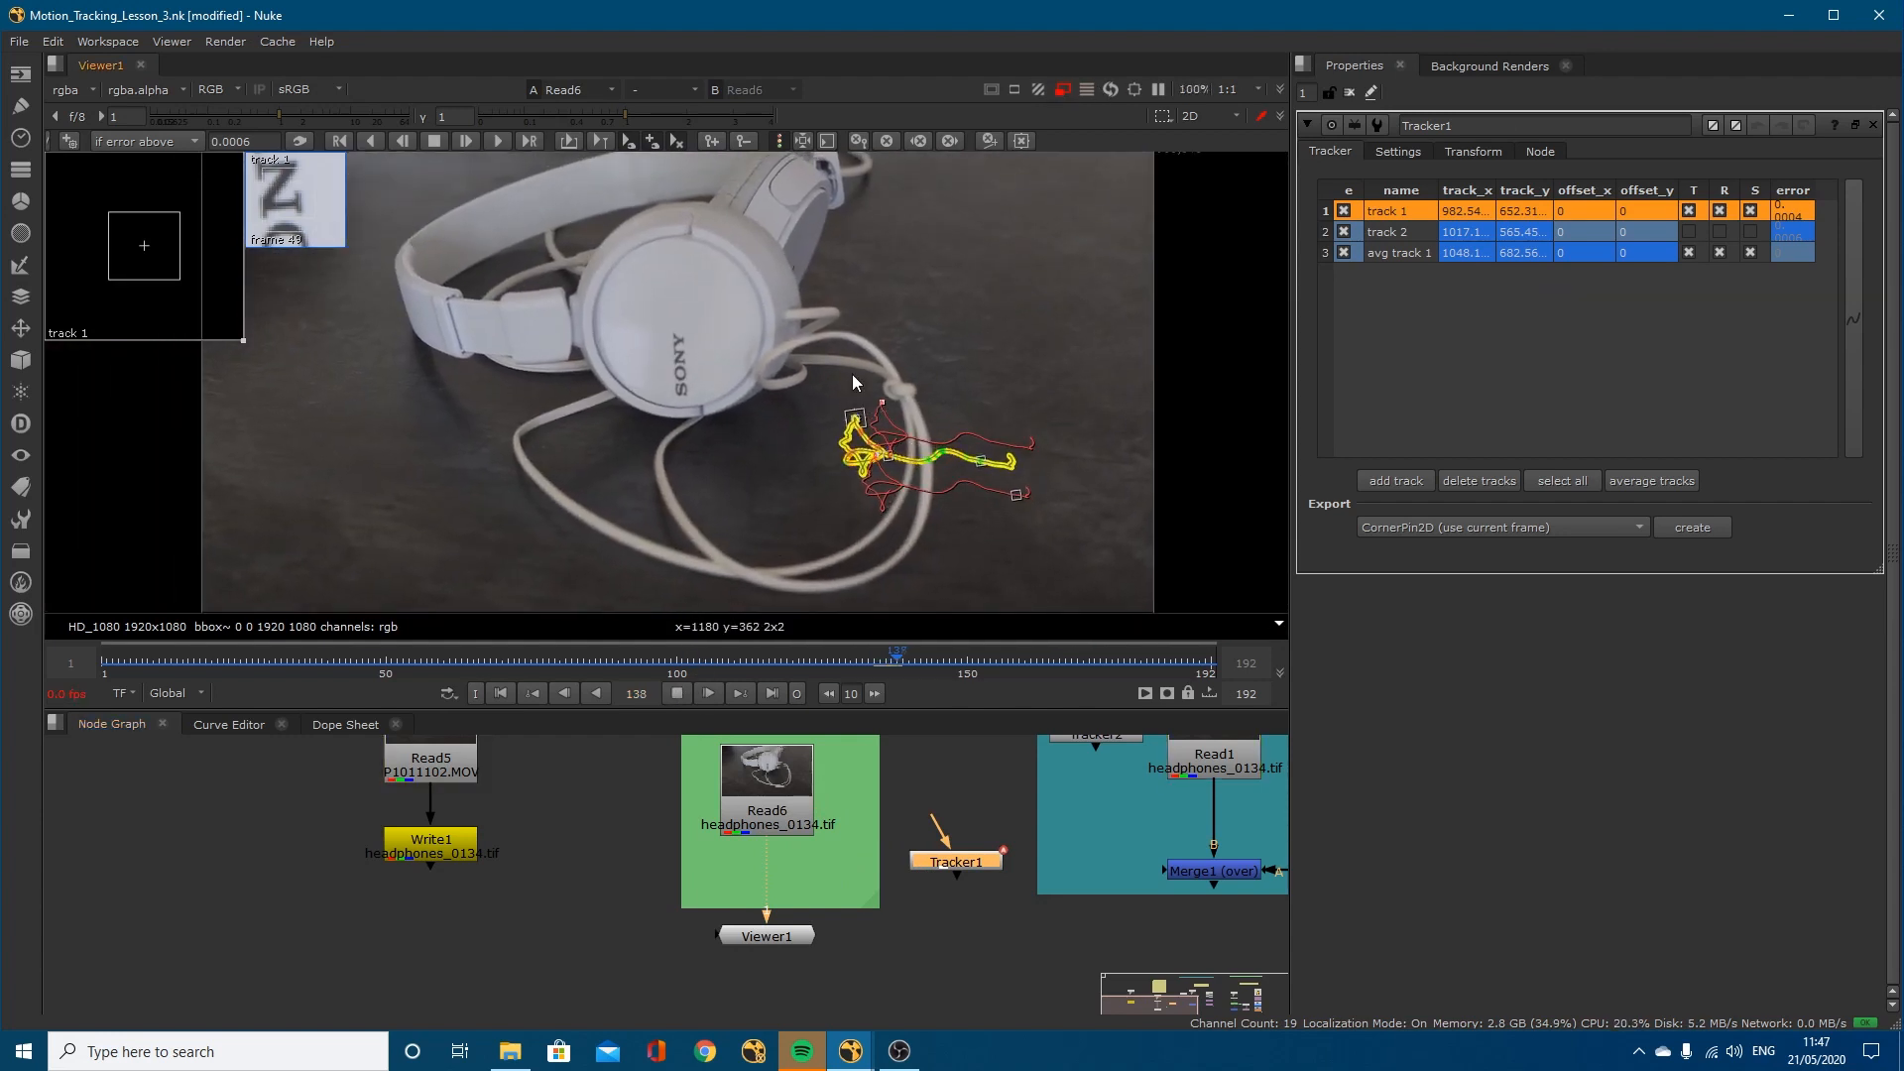
{"action": "key", "text": "f"}
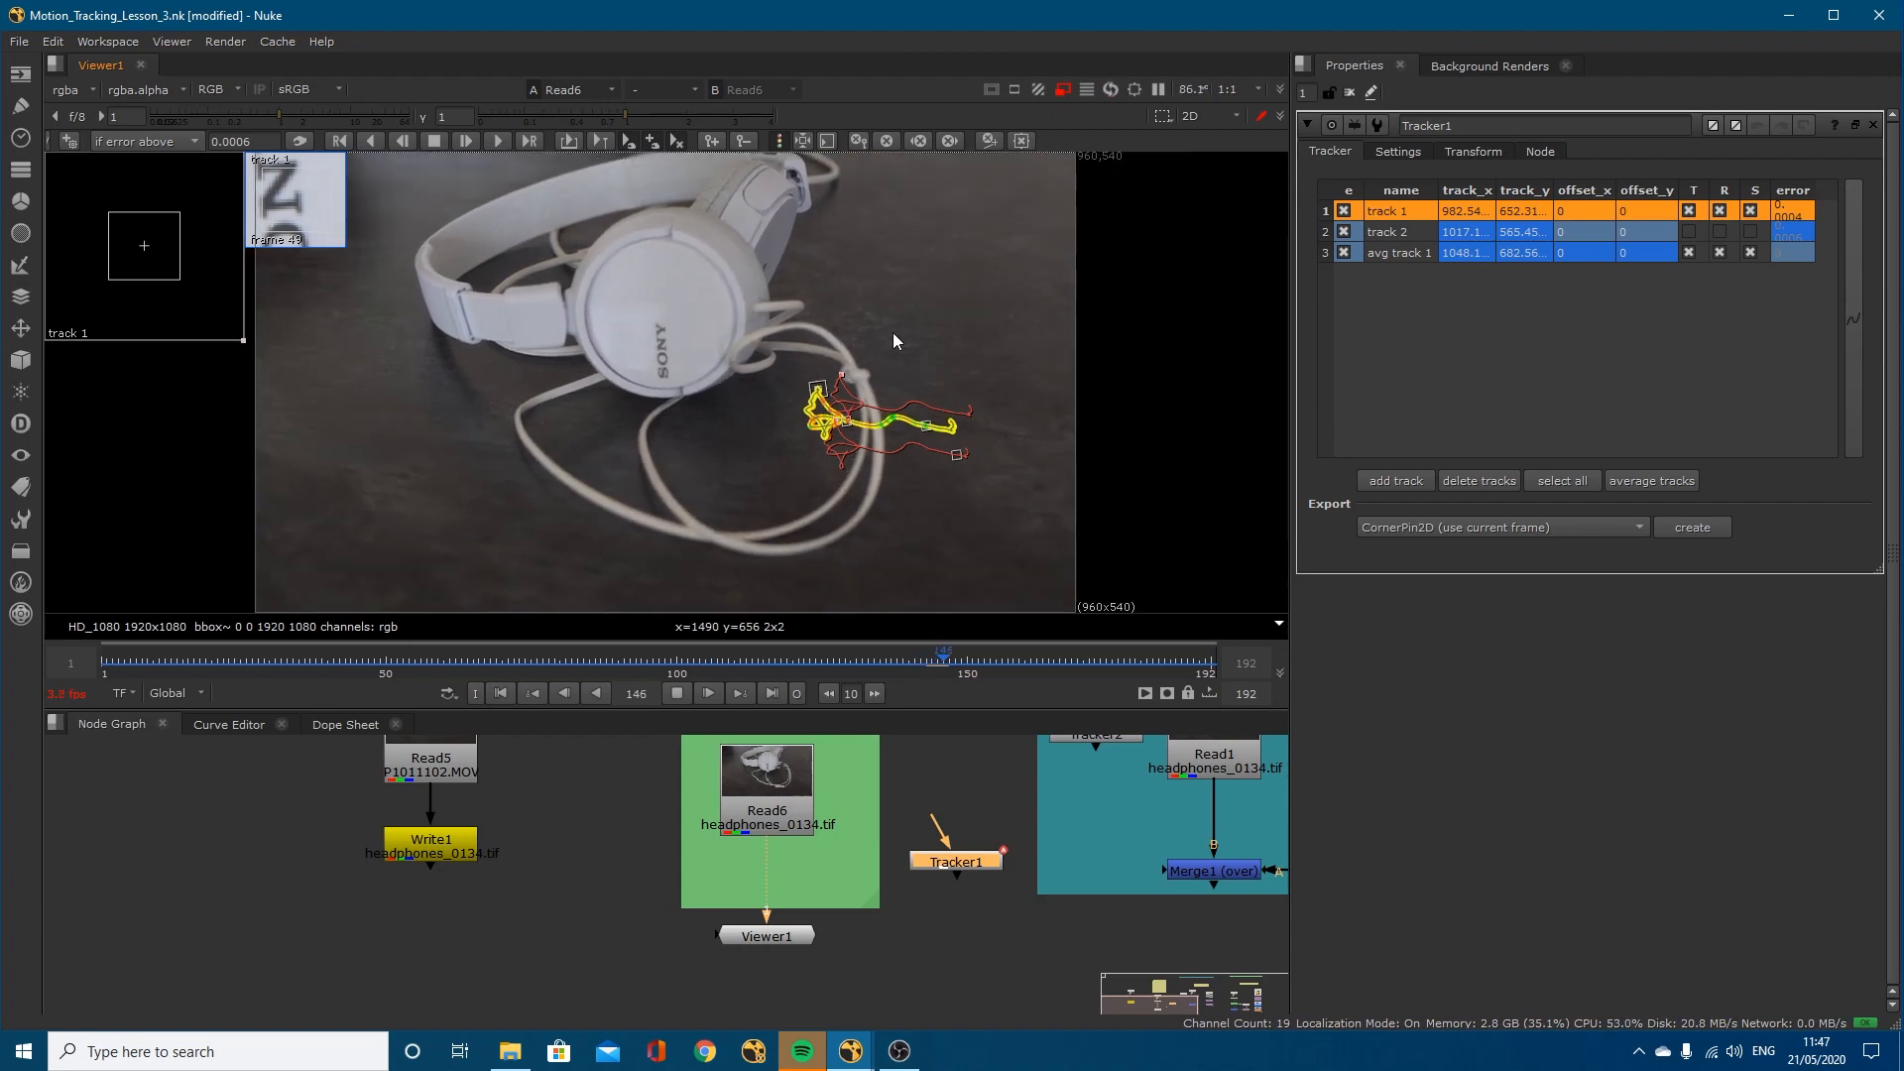
{"action": "key", "text": "o"}
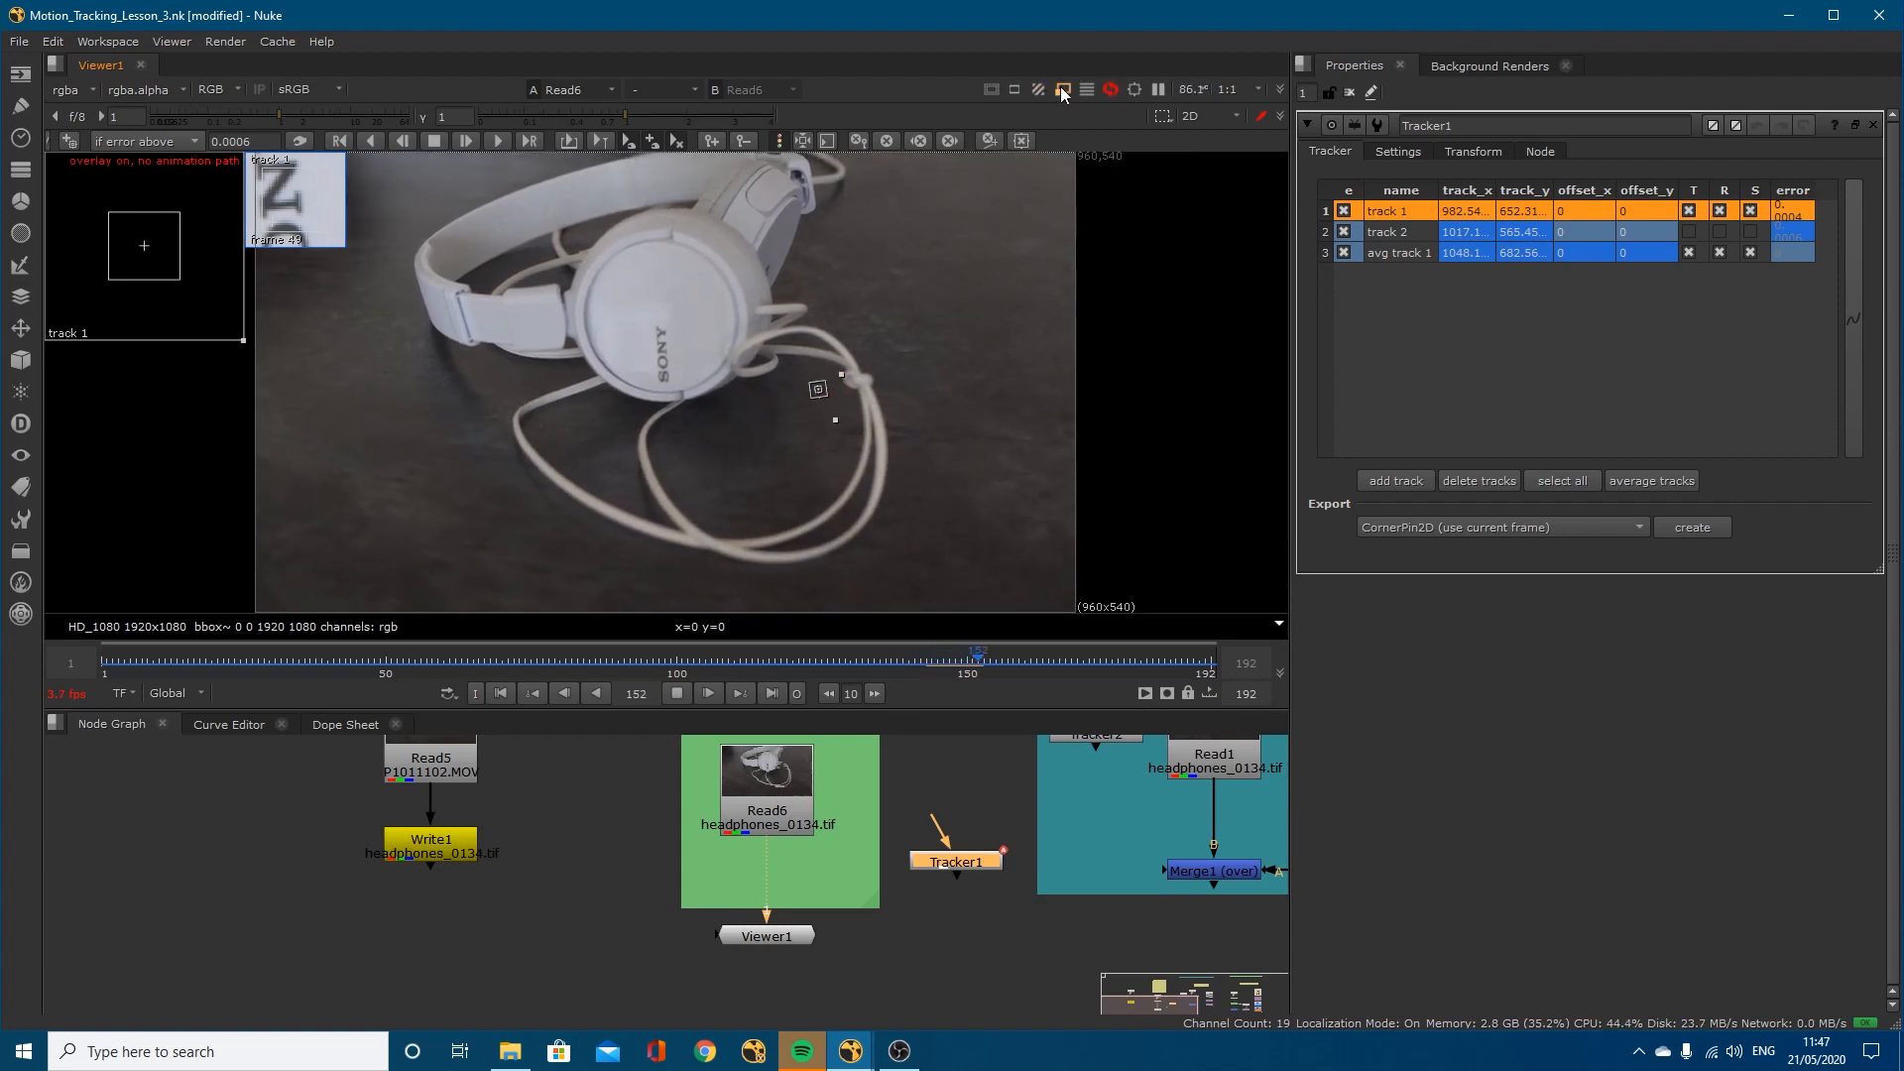
{"action": "left_click", "coordinate": [1064, 90]}
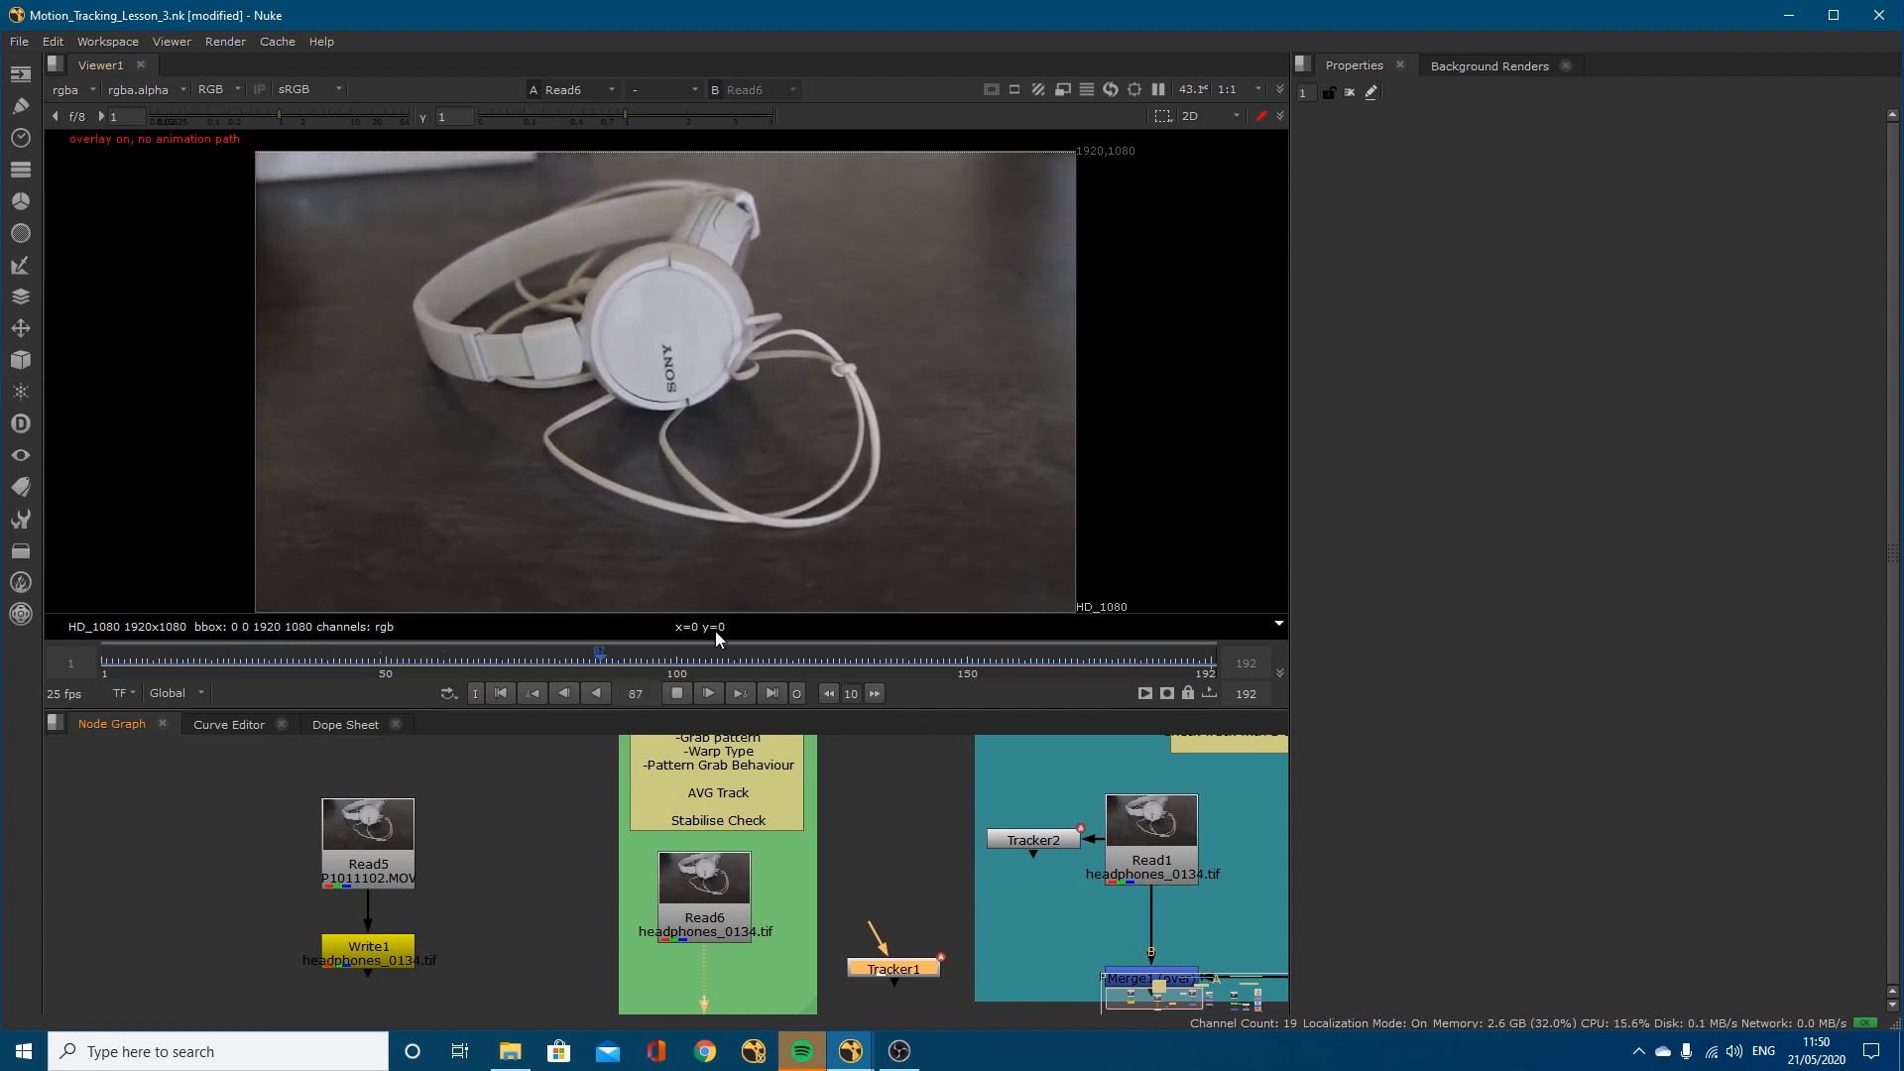
Step: Stop playback and move the playhead to frame 104
{"action": "left_click", "coordinate": [678, 691]}
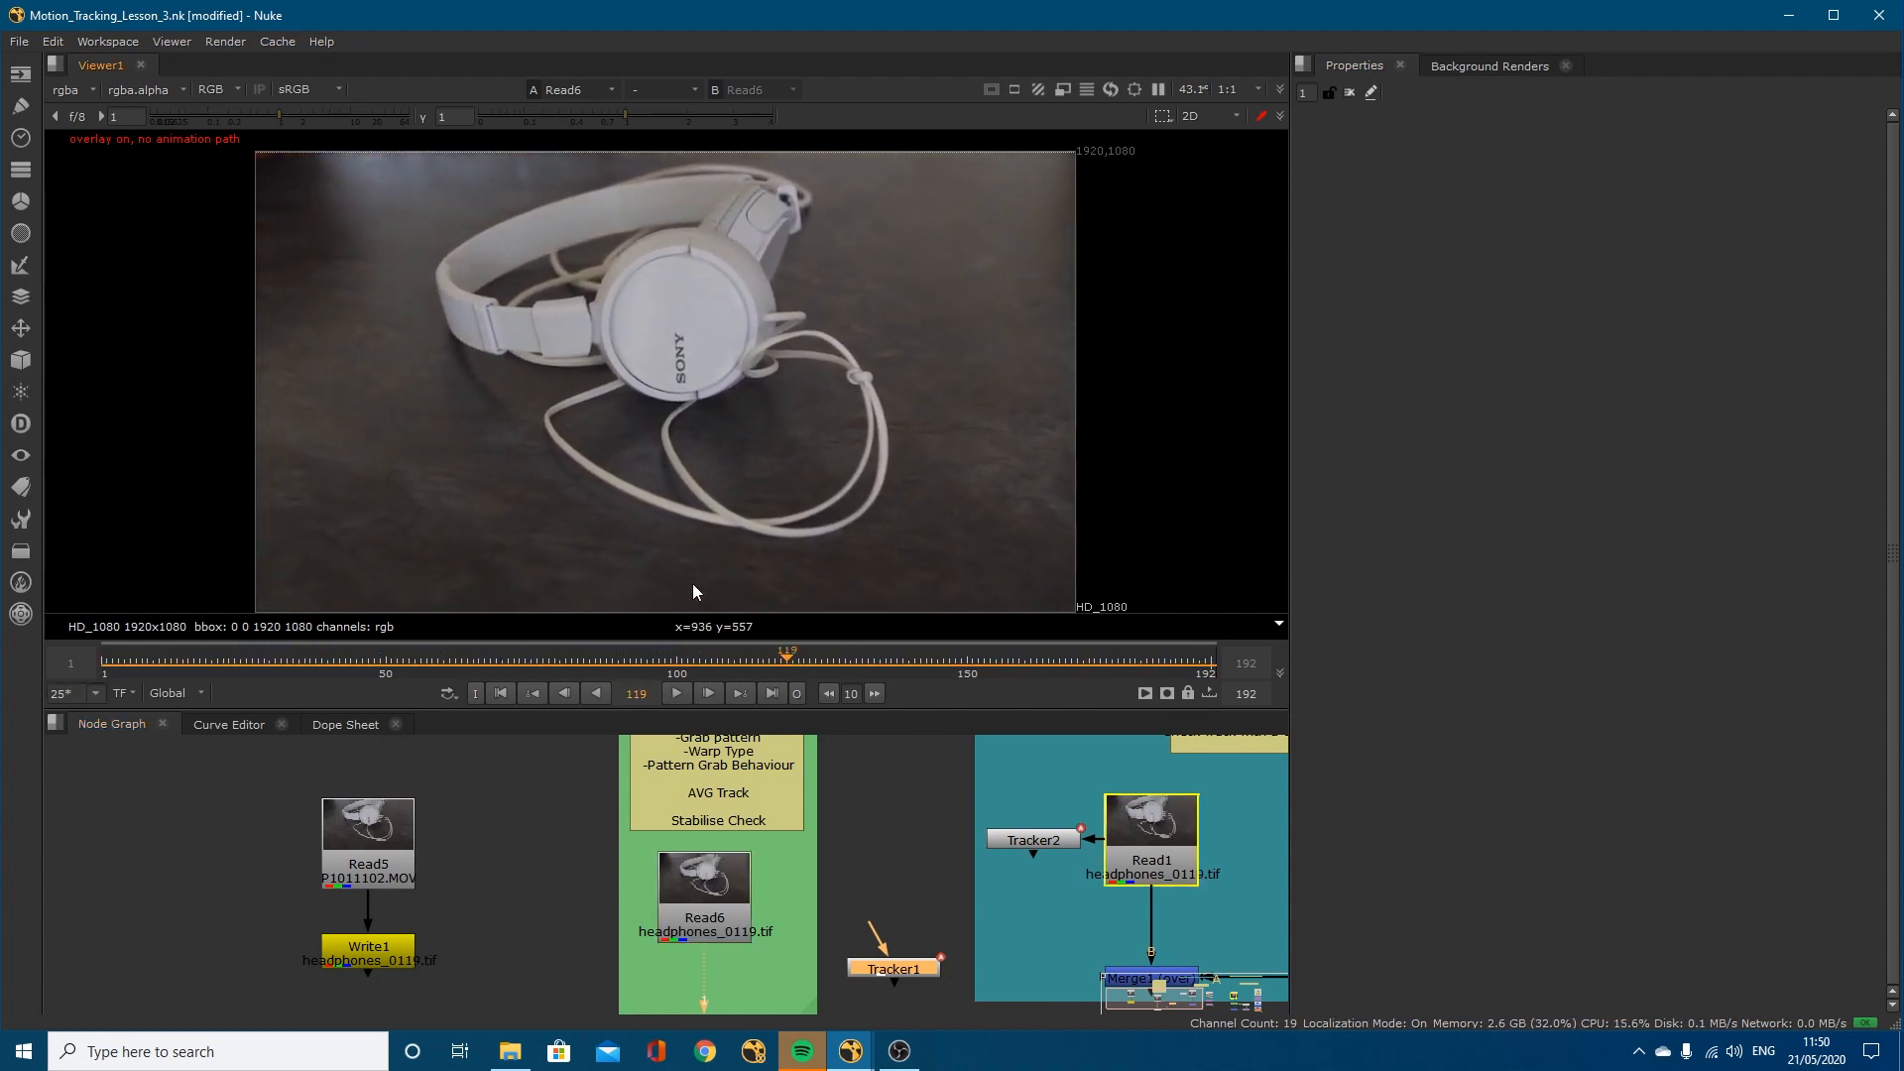
{"action": "left_click", "coordinate": [723, 659]}
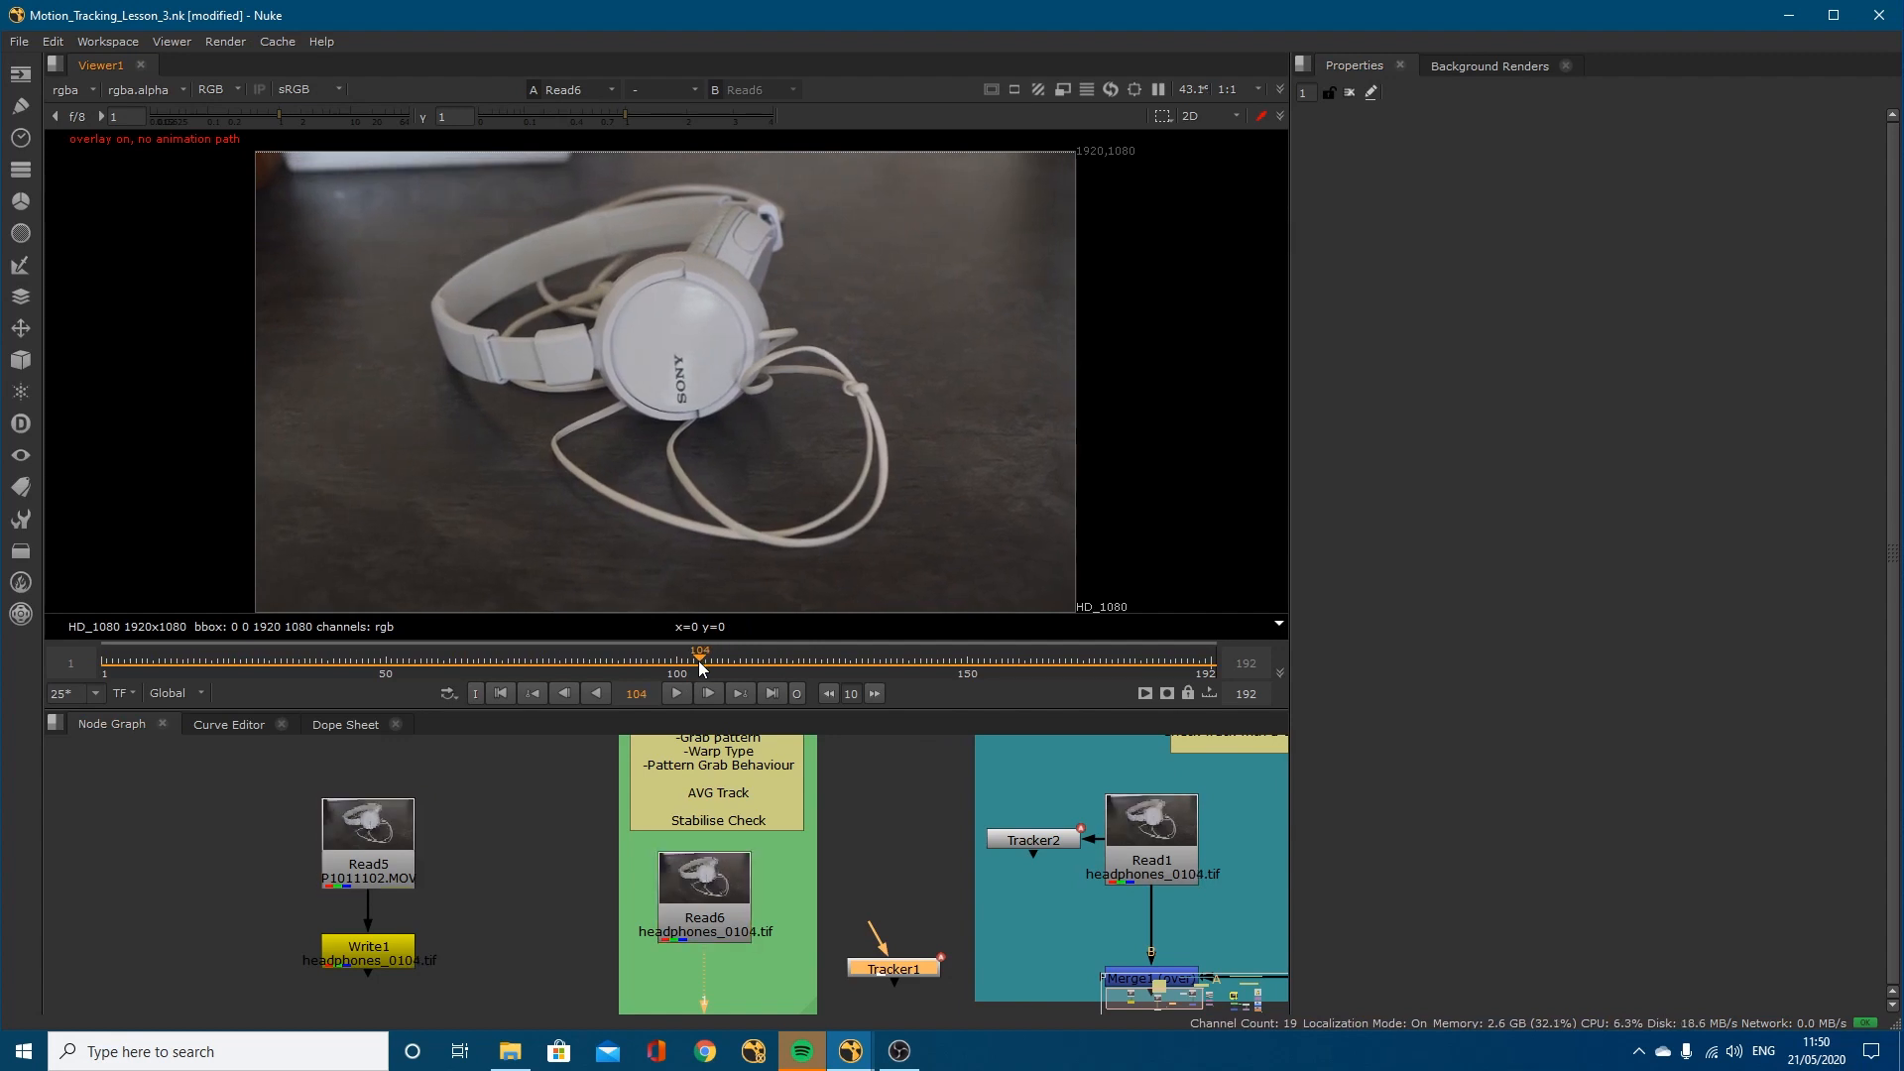
Step: Scrub and play the headphones footage to examine how the SONY logo moves and blurs over the shot
{"action": "left_click_drag", "start_coordinate": [739, 661], "coordinate": [1056, 670]}
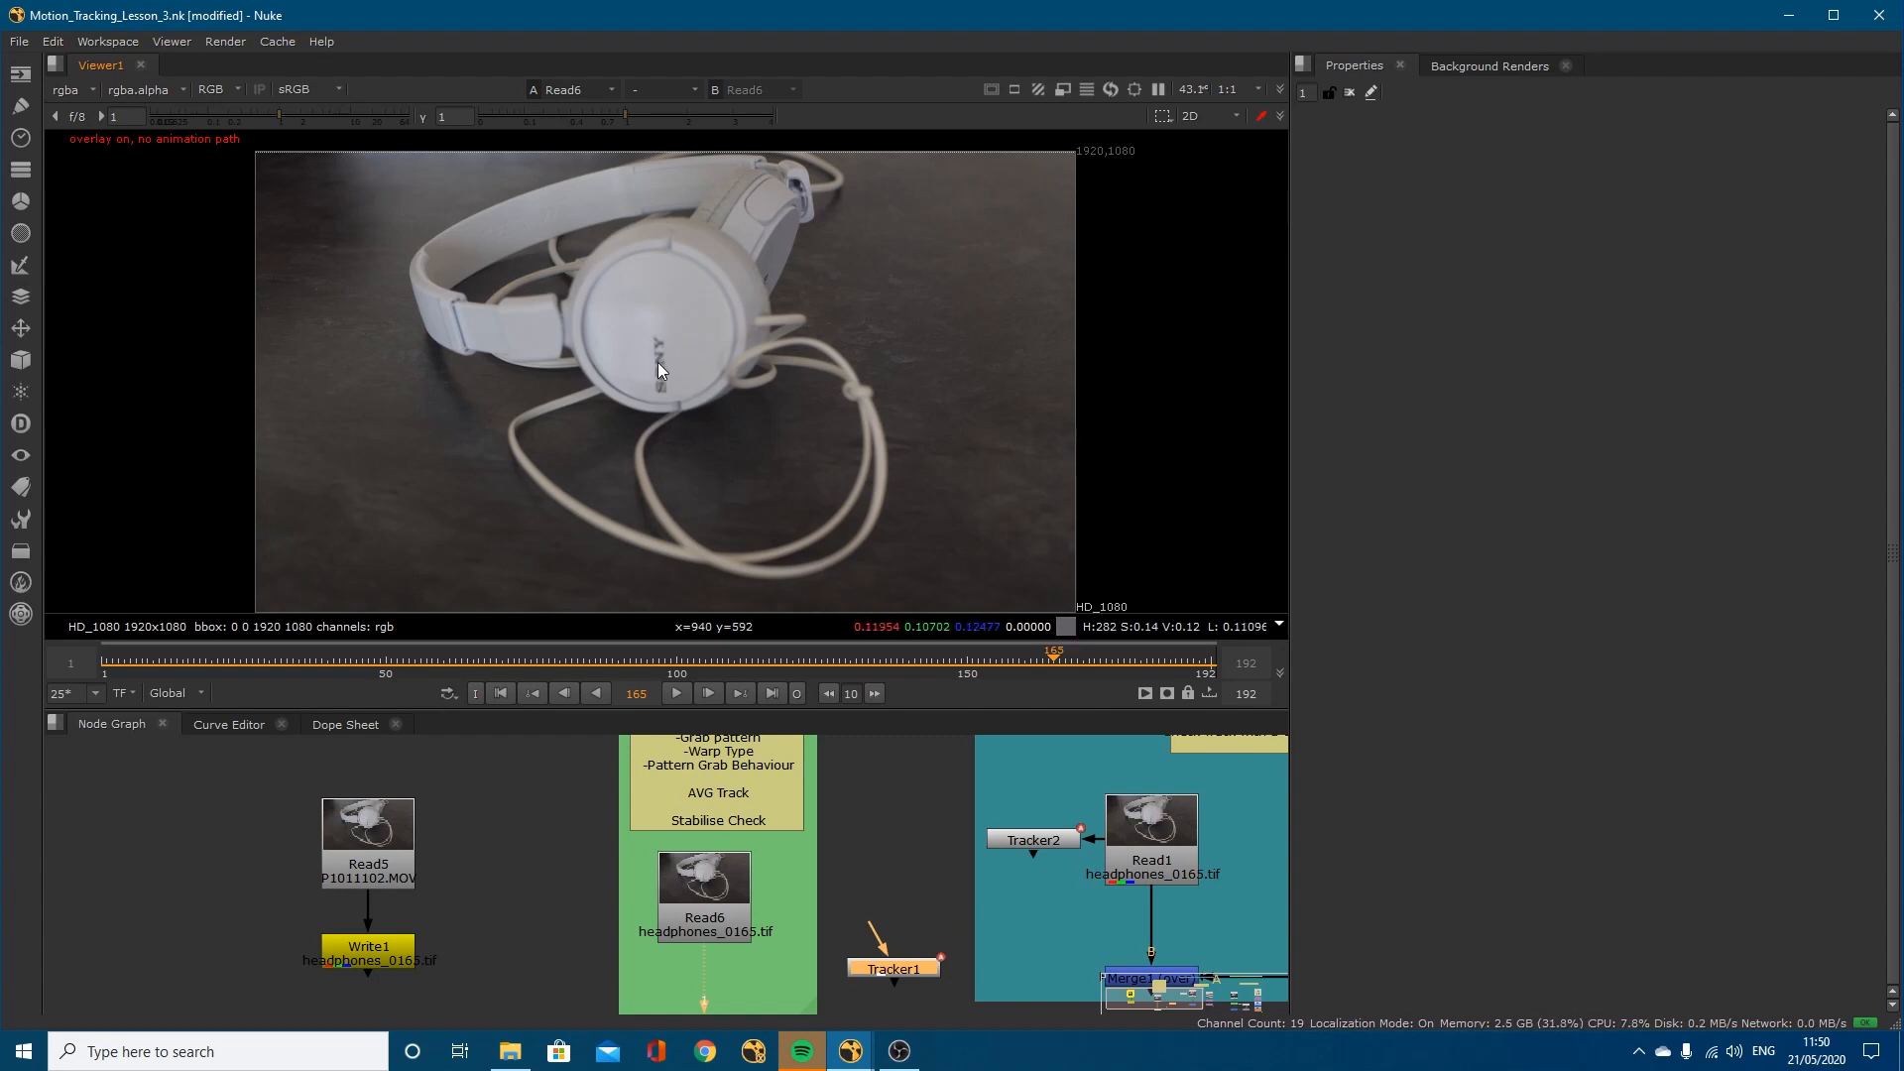
{"action": "left_click", "coordinate": [1007, 660]}
{"action": "left_click_drag", "start_coordinate": [1008, 660], "coordinate": [922, 665]}
{"action": "left_click_drag", "start_coordinate": [926, 659], "coordinate": [433, 658]}
{"action": "left_click", "coordinate": [683, 693]}
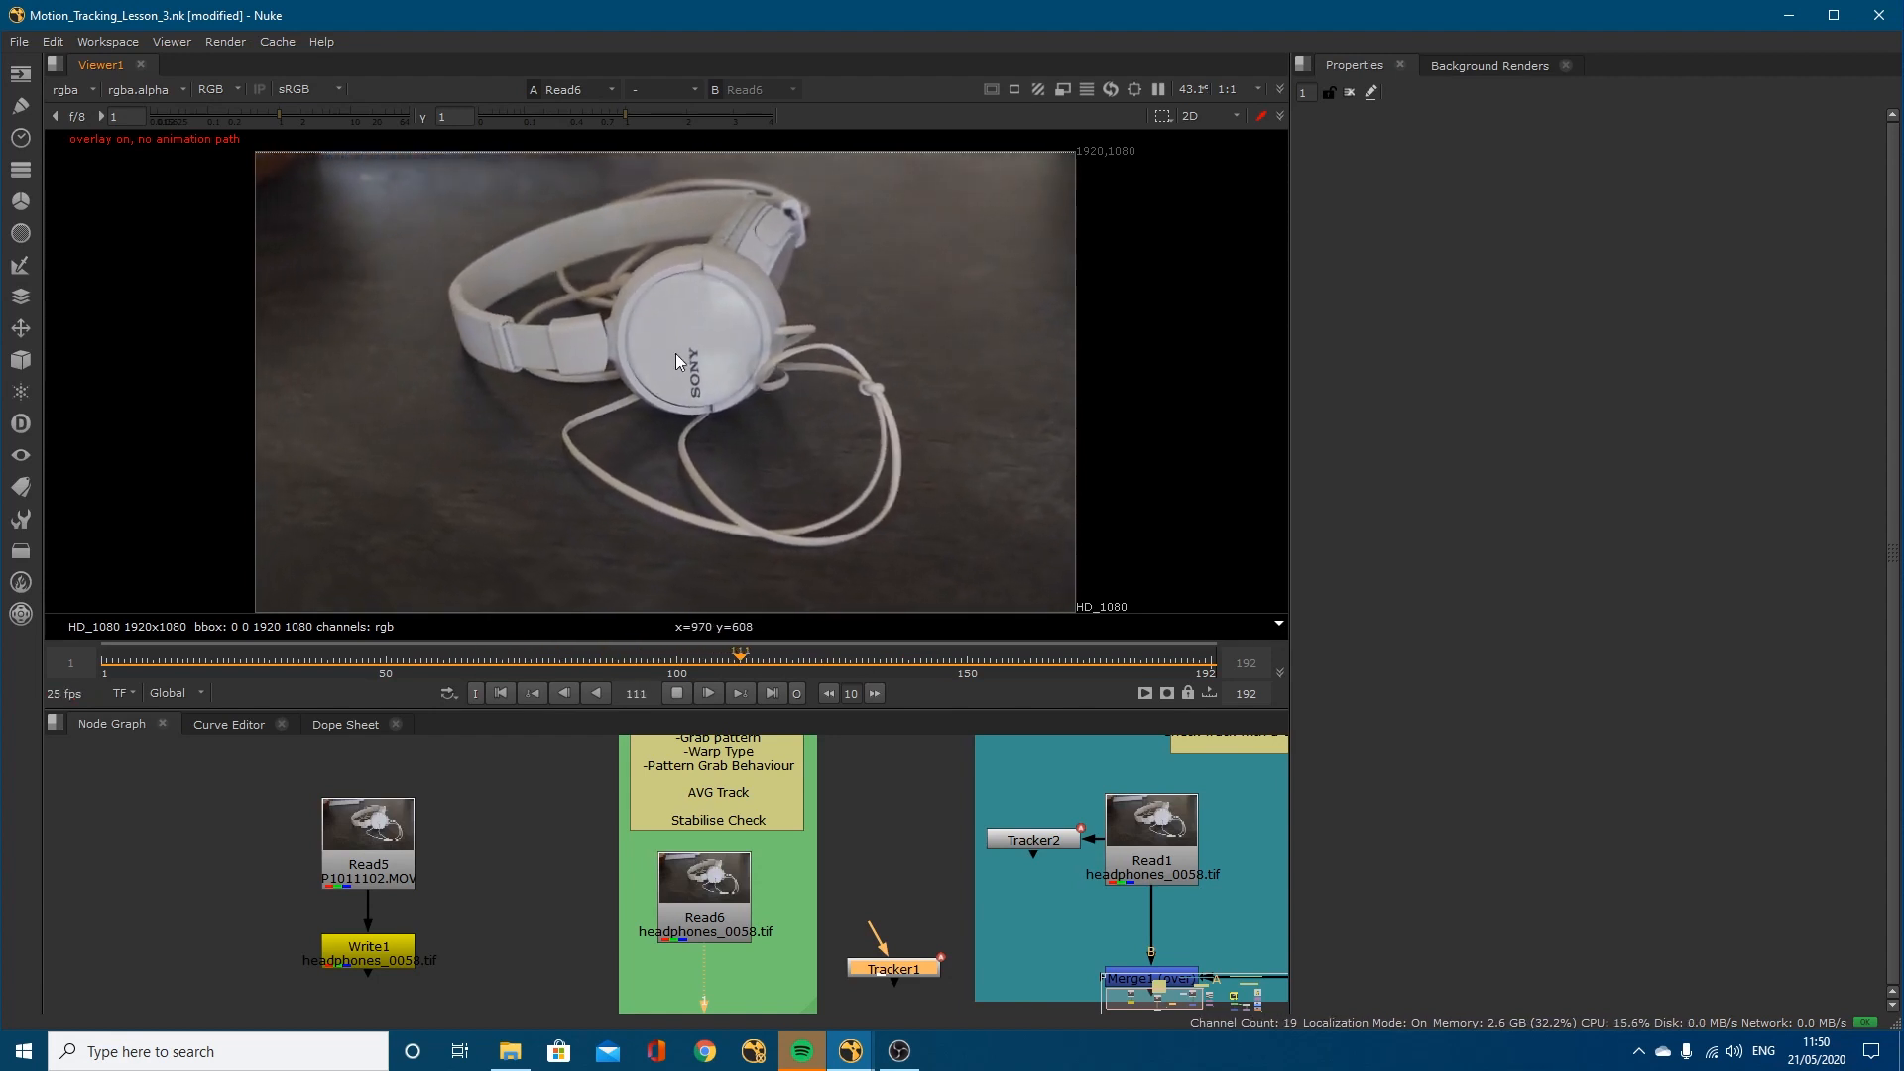
{"action": "left_click", "coordinate": [676, 693]}
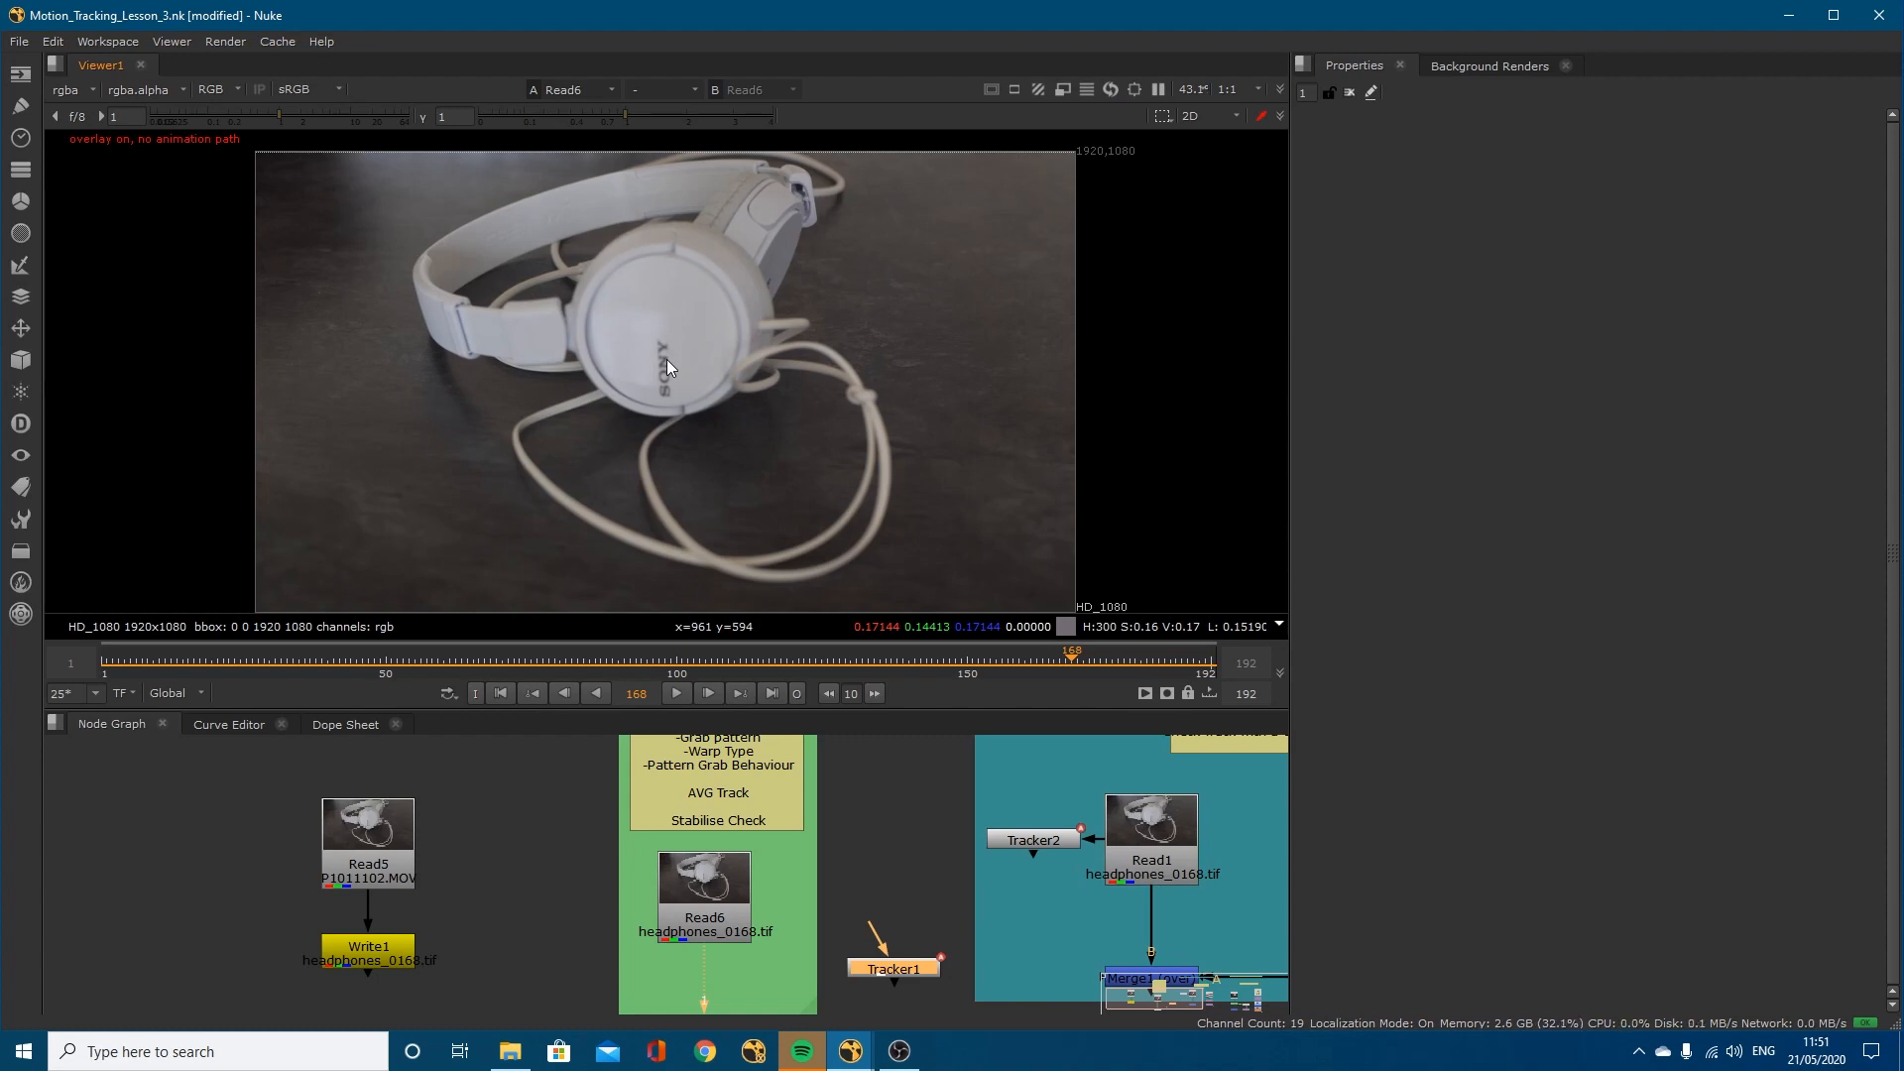
Step: Compare the footage's luminance with its RGB image at frames 168 and 56
{"action": "left_click", "coordinate": [218, 89]}
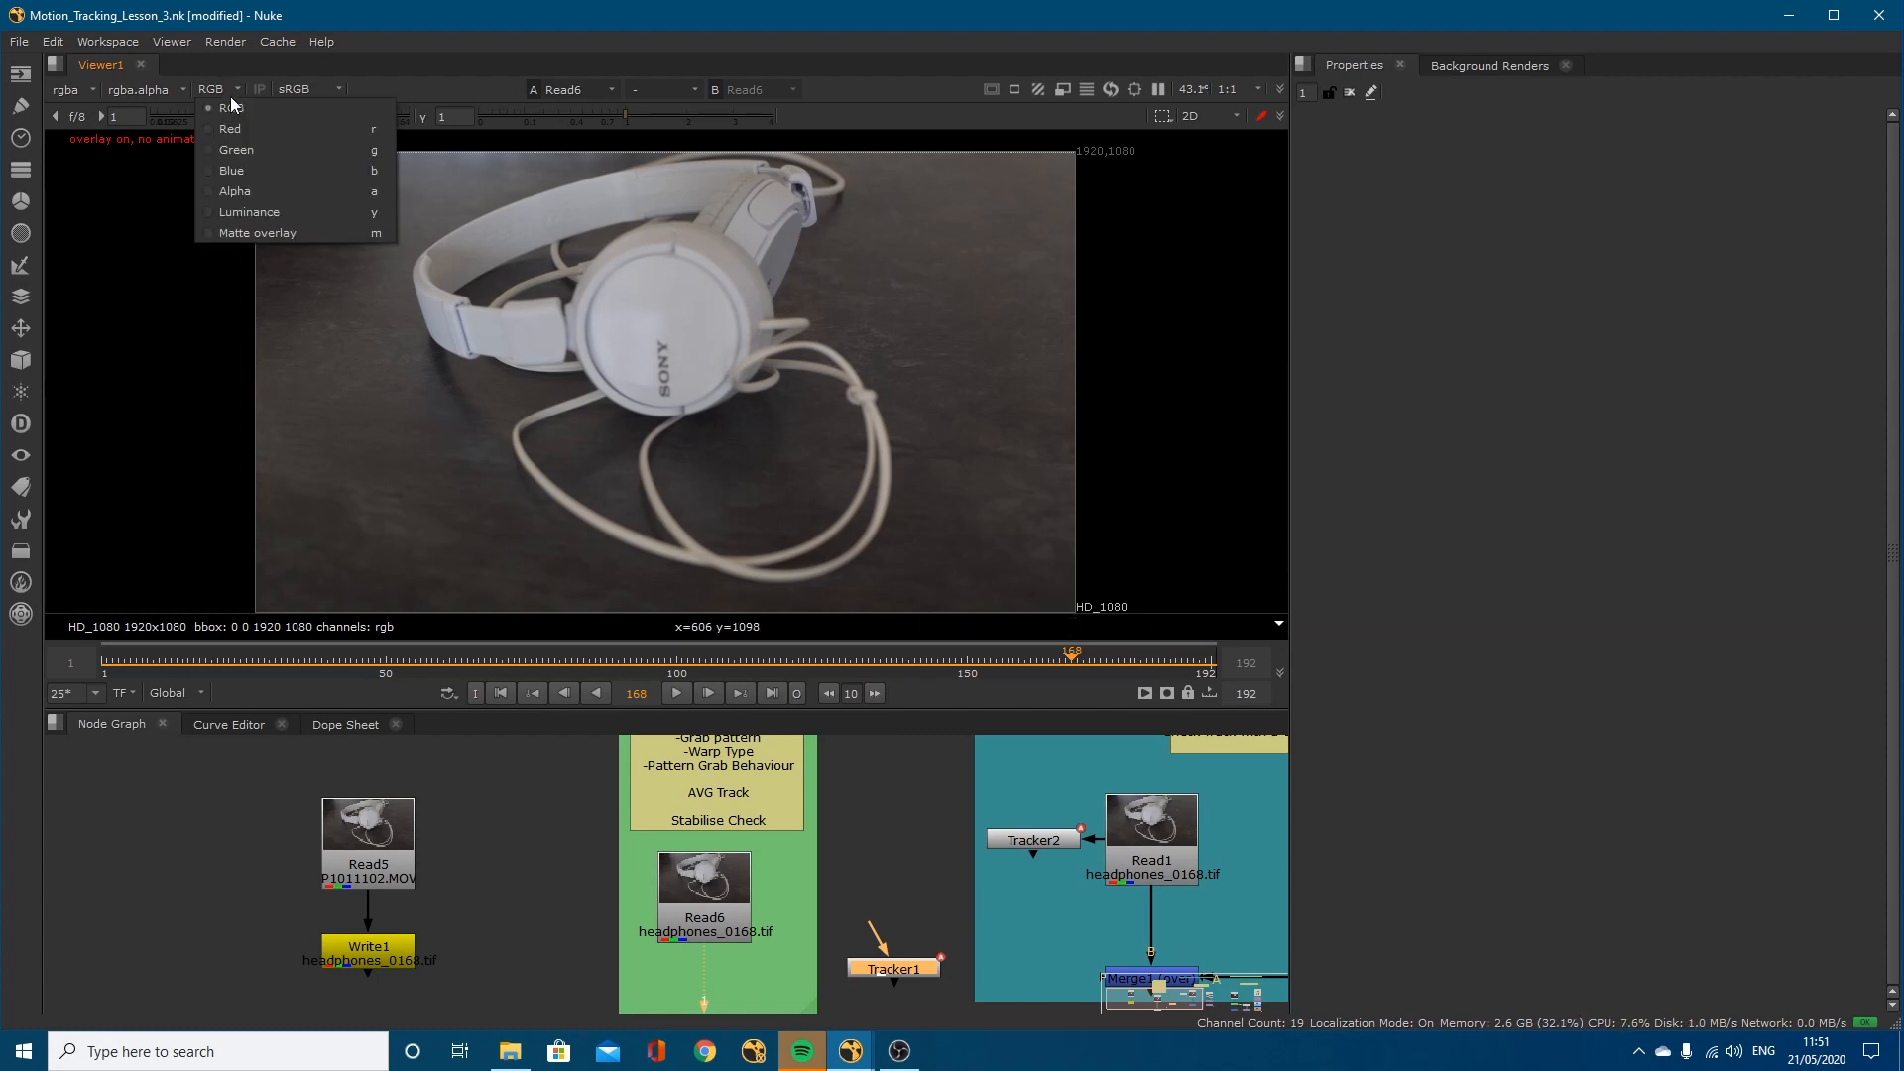
{"action": "left_click", "coordinate": [264, 210]}
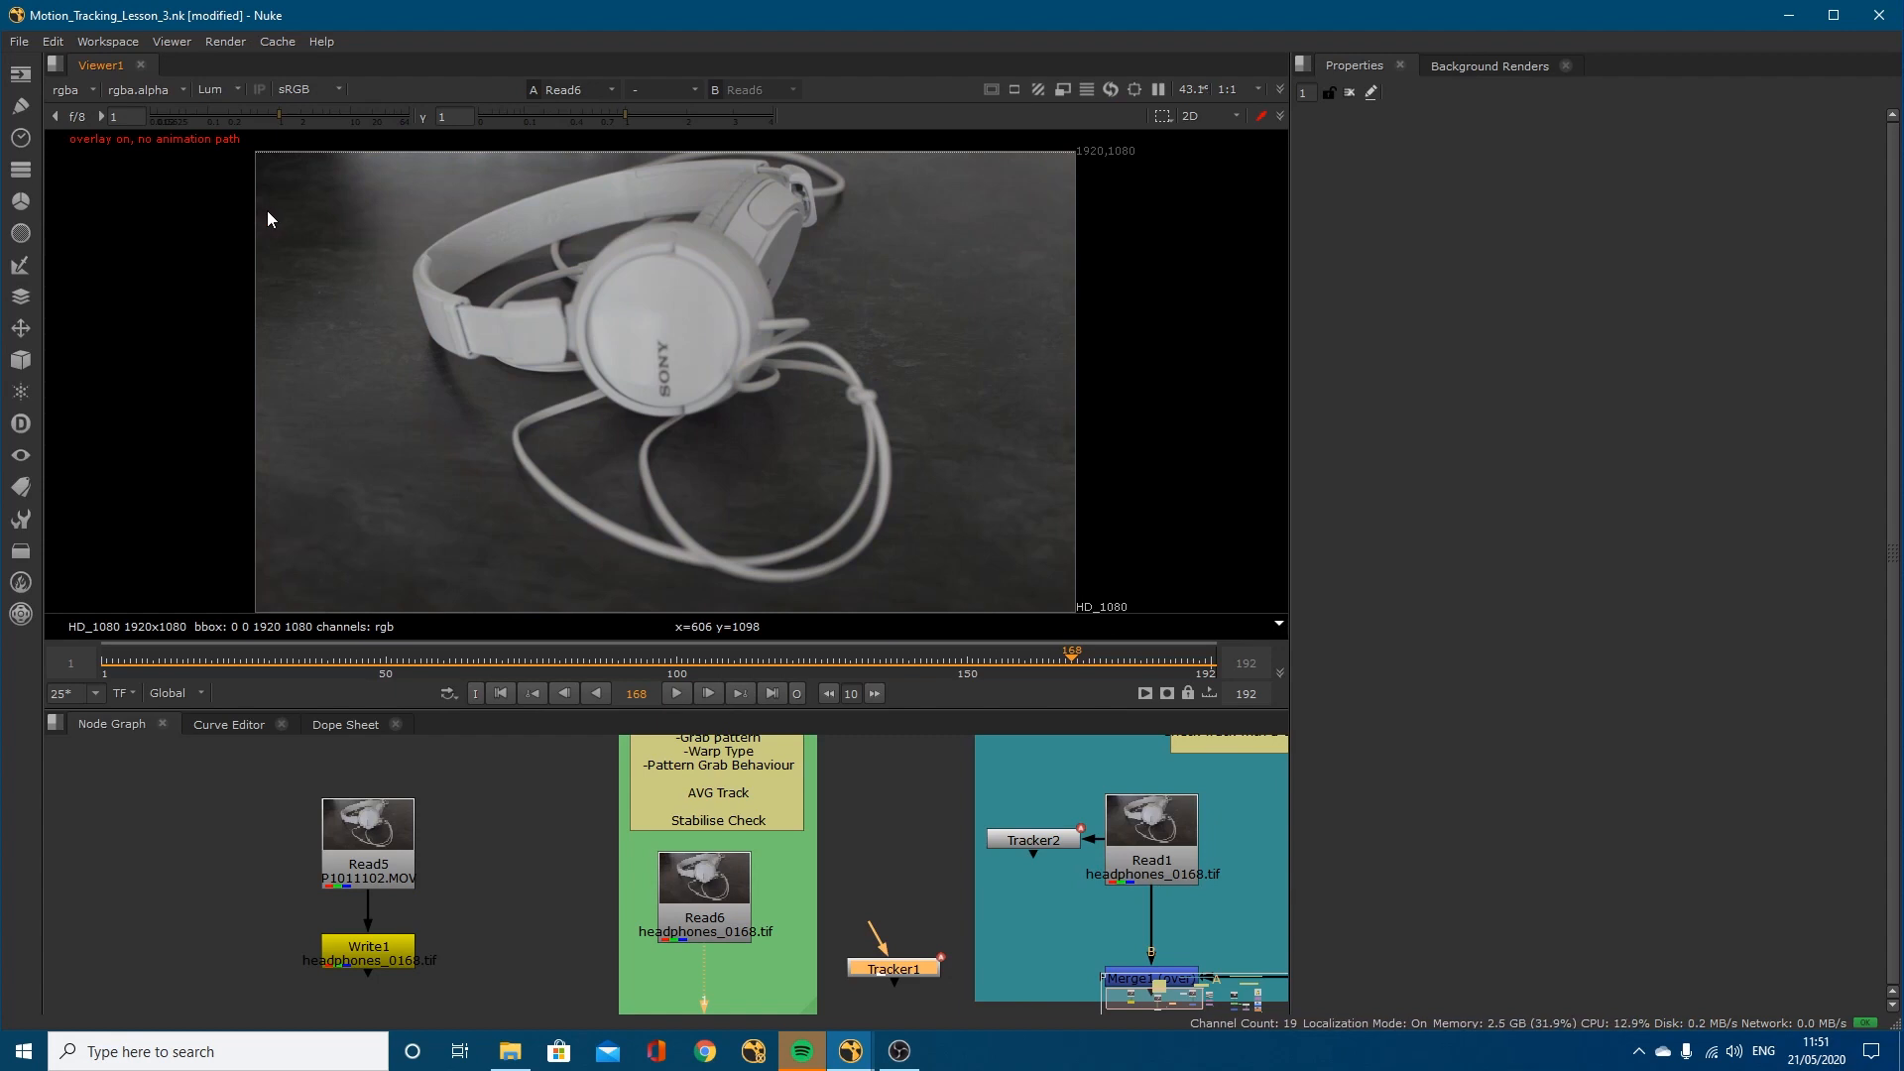
{"action": "left_click", "coordinate": [228, 87]}
{"action": "left_click", "coordinate": [235, 110]}
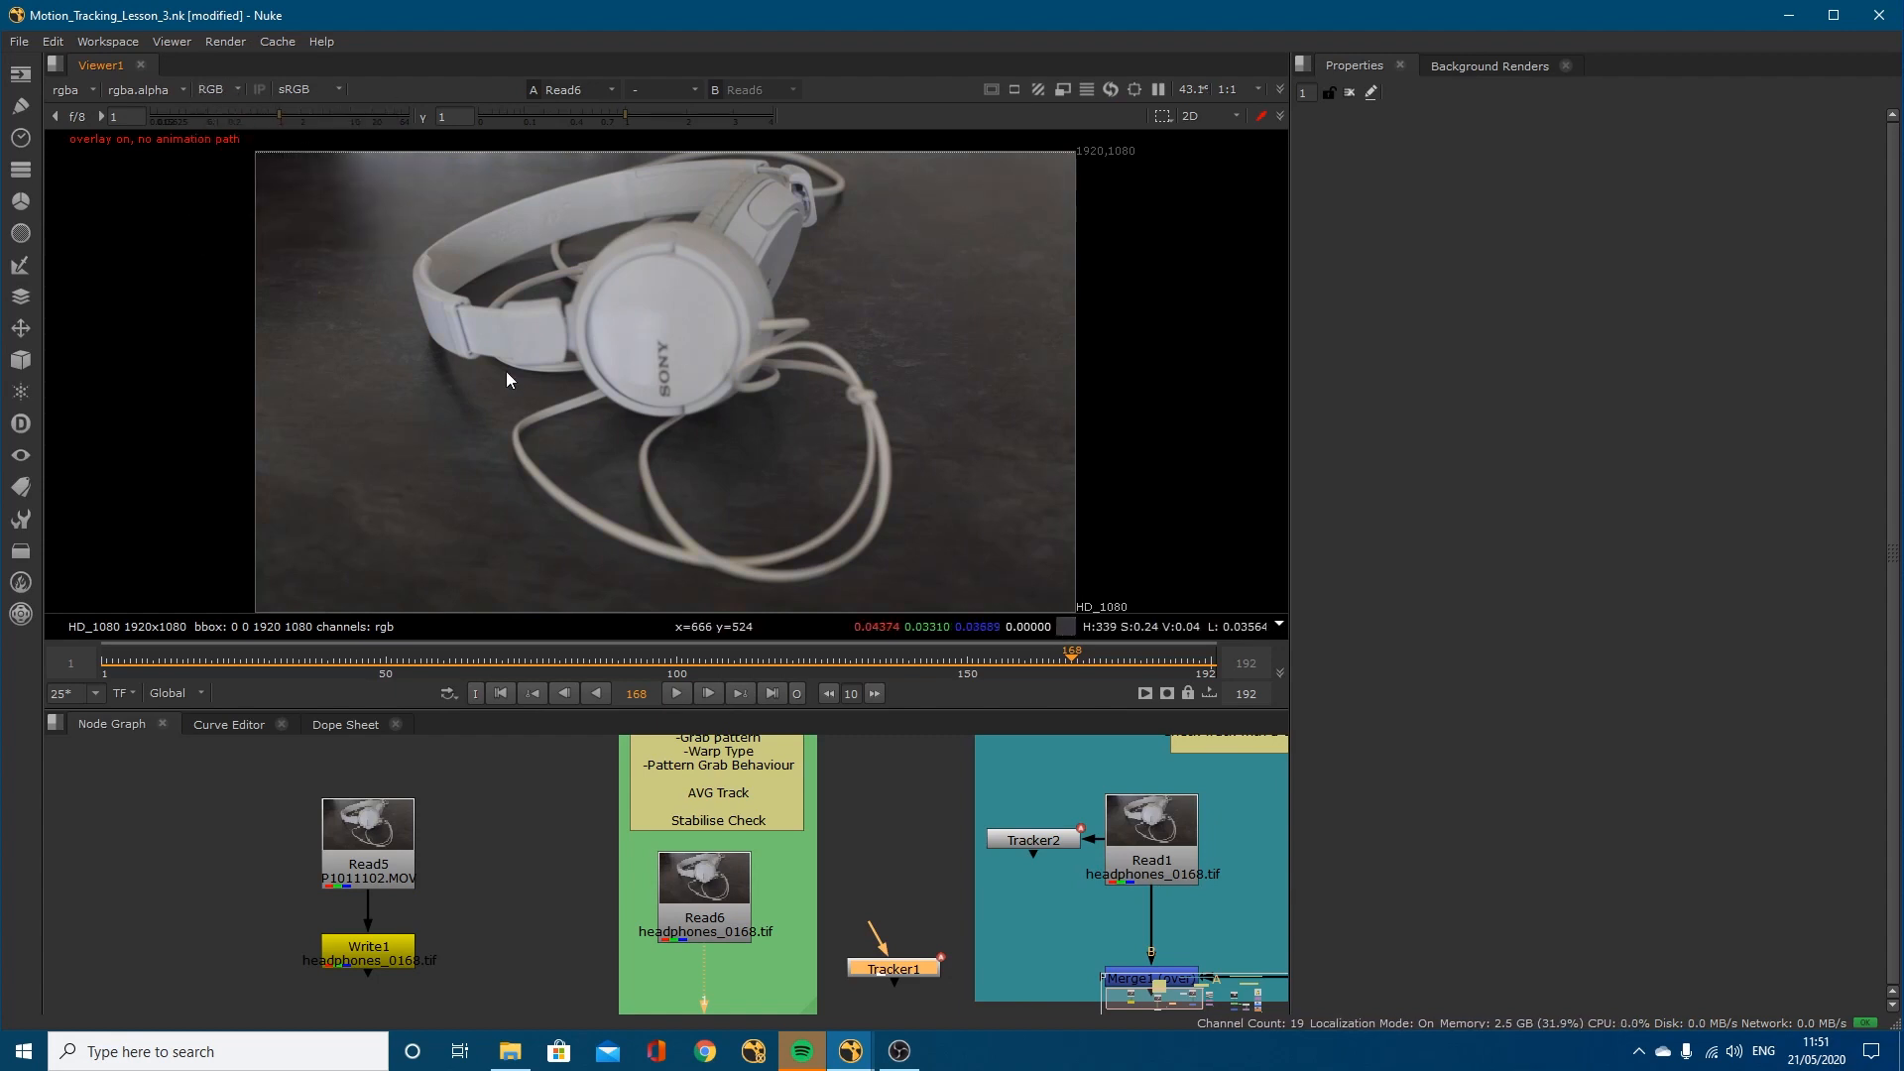
{"action": "left_click_drag", "start_coordinate": [575, 663], "coordinate": [421, 664]}
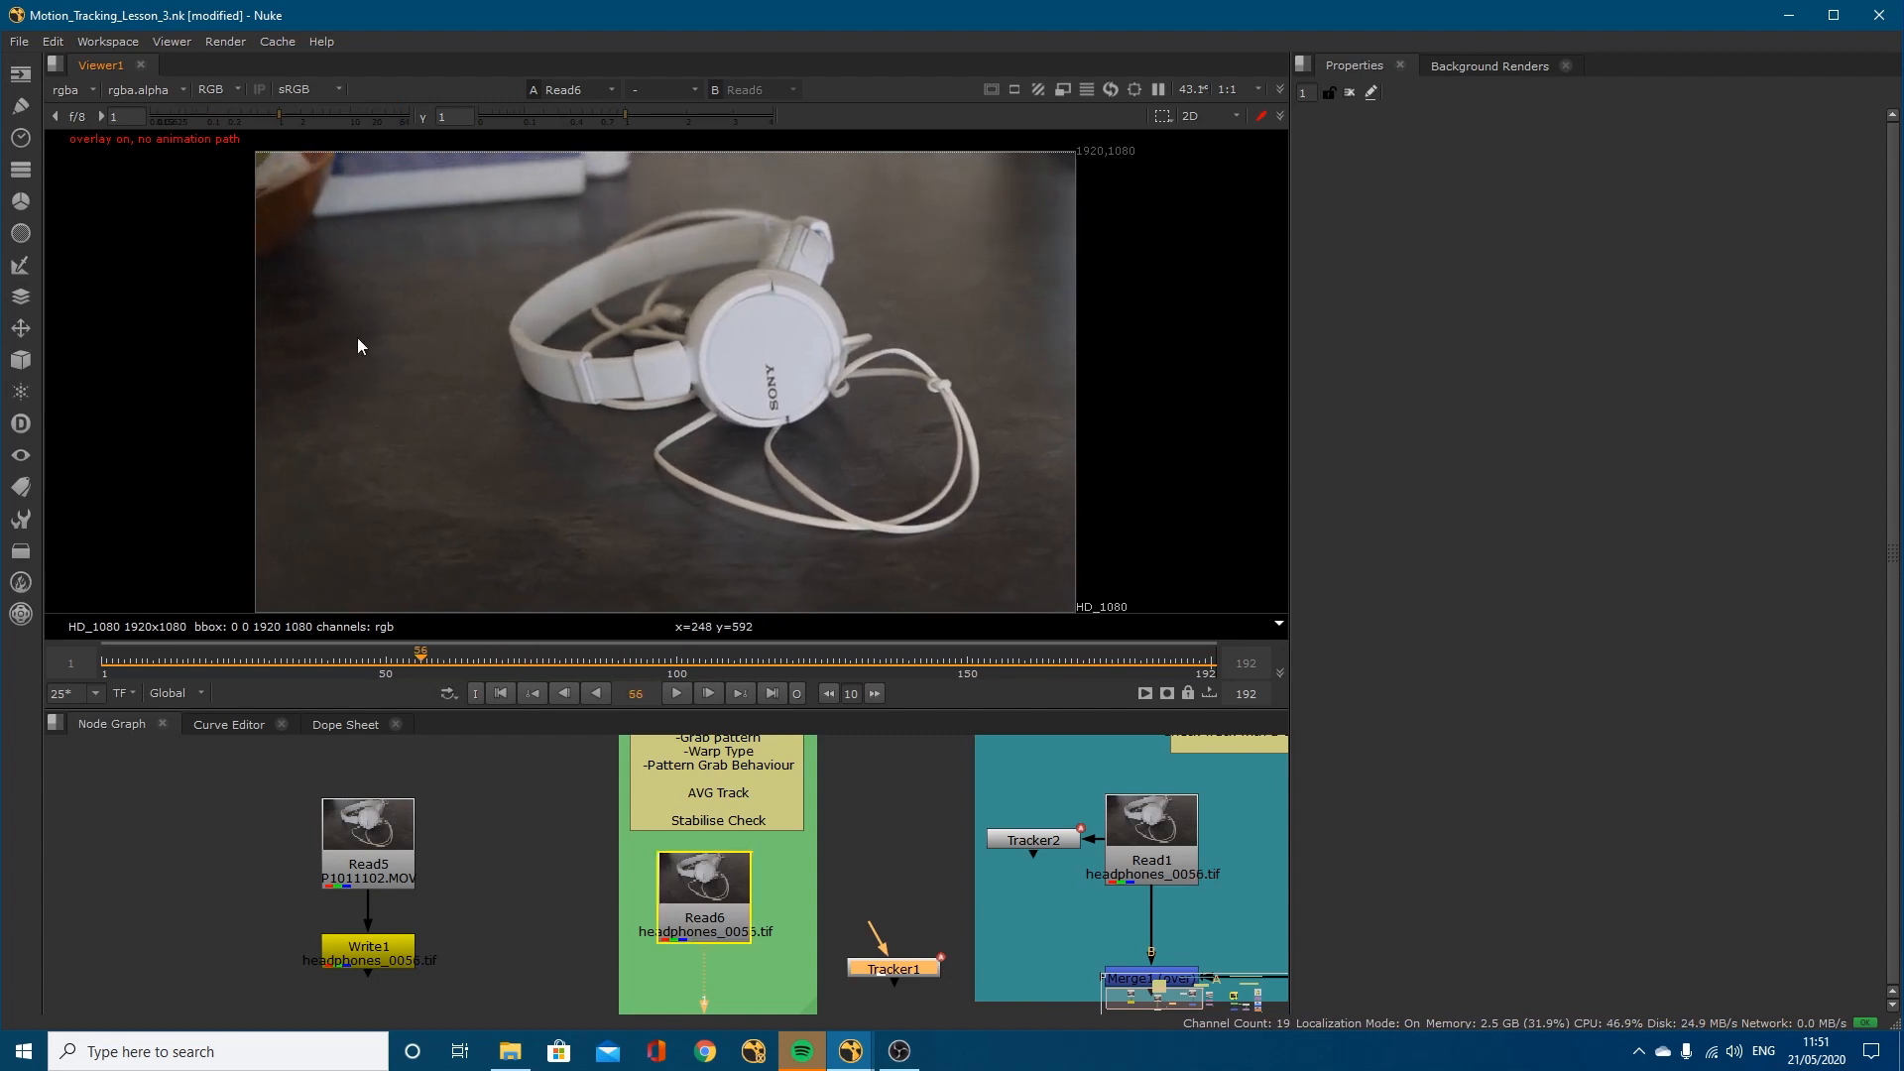
{"action": "left_click", "coordinate": [234, 87]}
{"action": "left_click", "coordinate": [268, 211]}
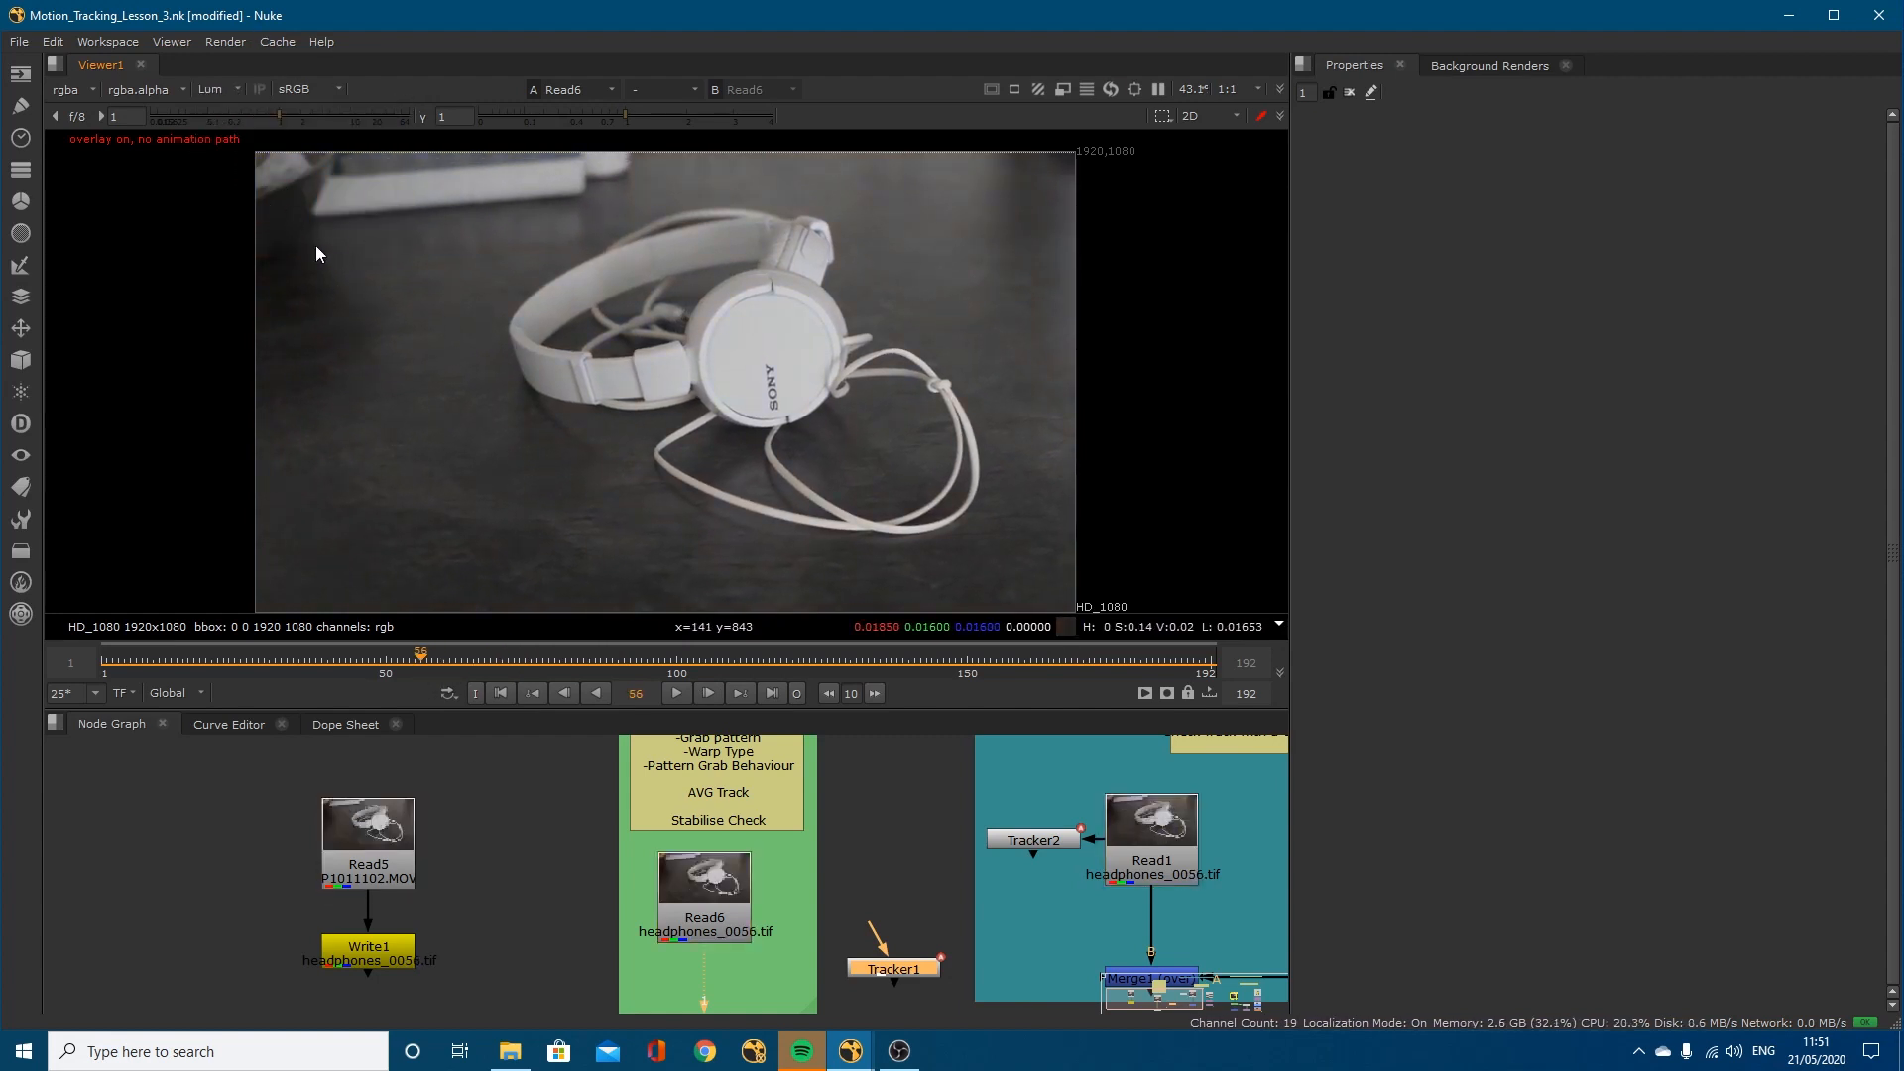
{"action": "left_click", "coordinate": [235, 87]}
{"action": "left_click", "coordinate": [254, 115]}
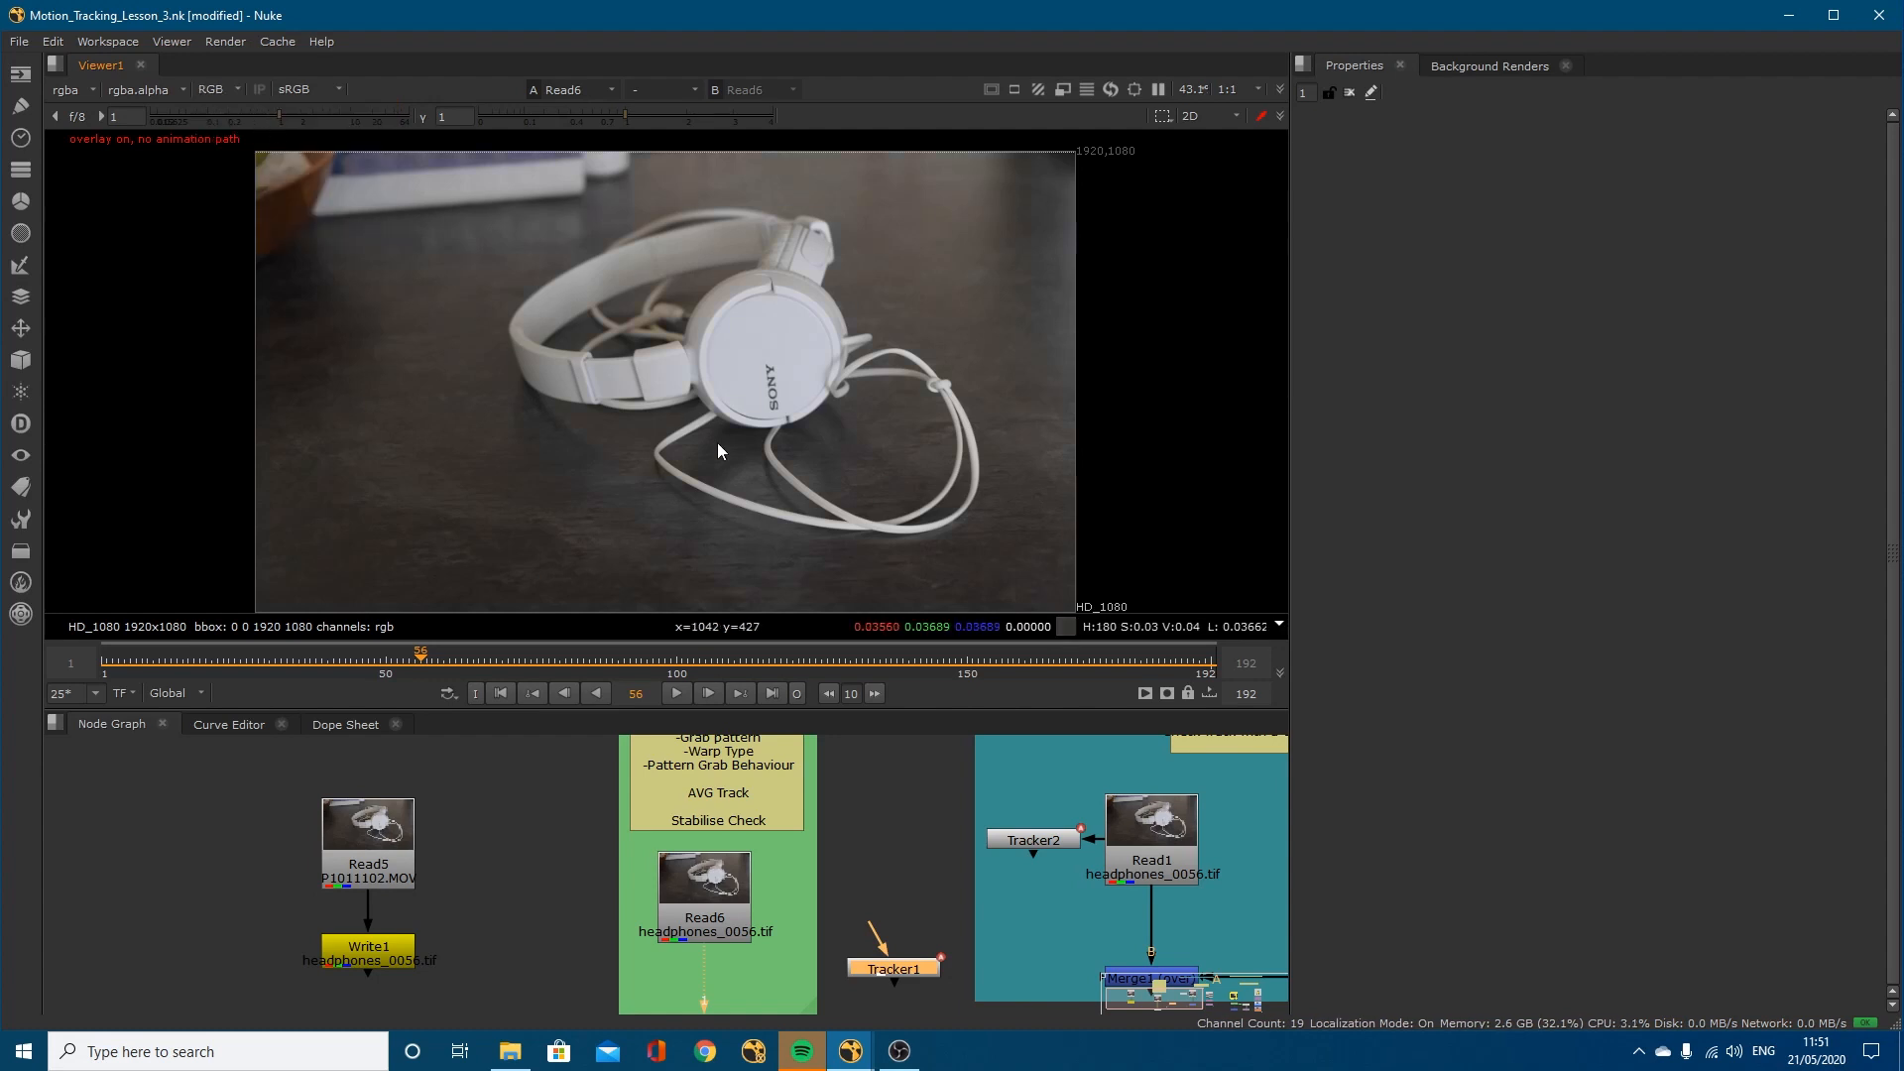
Step: Scrub through the shot to examine the headphones' visibility and focus and find a suitable frame and feature for tracking
{"action": "left_click_drag", "start_coordinate": [679, 662], "coordinate": [585, 674]}
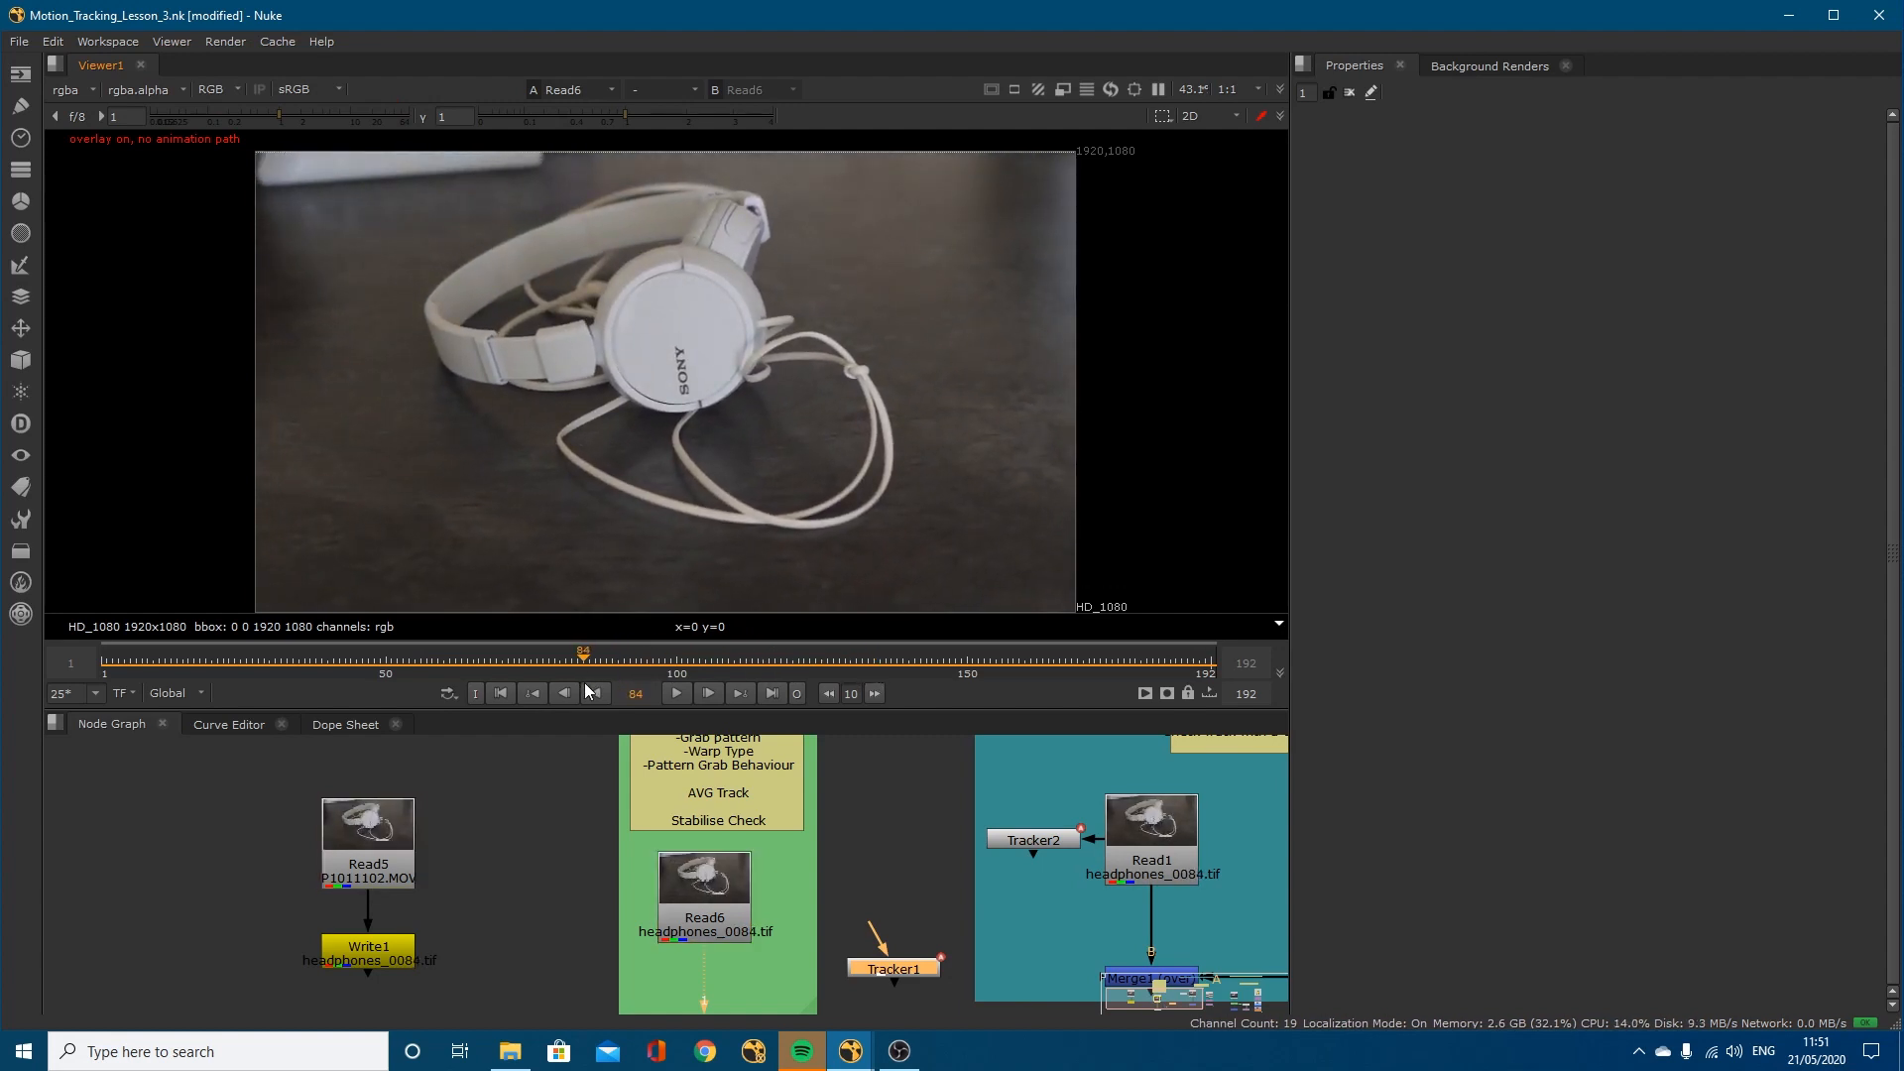
{"action": "left_click", "coordinate": [587, 687]}
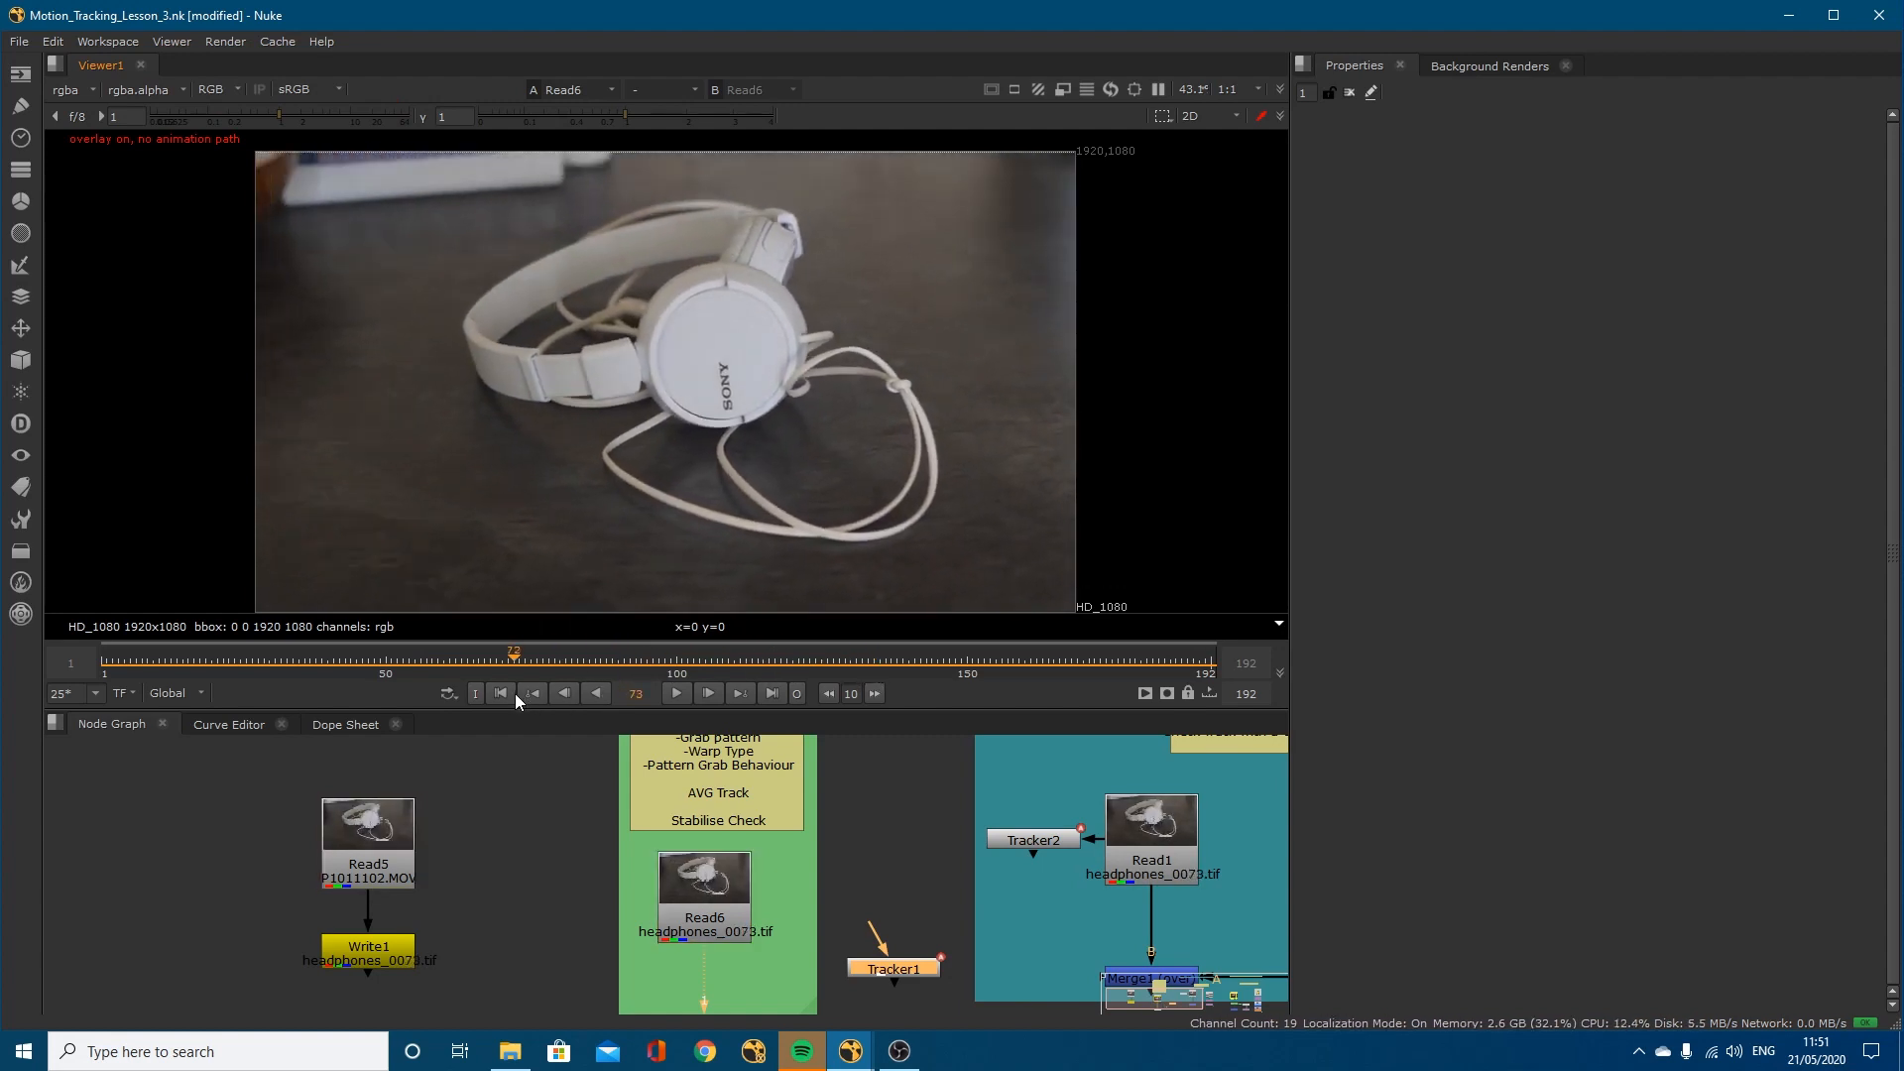
{"action": "left_click_drag", "start_coordinate": [496, 698], "coordinate": [736, 676]}
{"action": "left_click", "coordinate": [738, 691]}
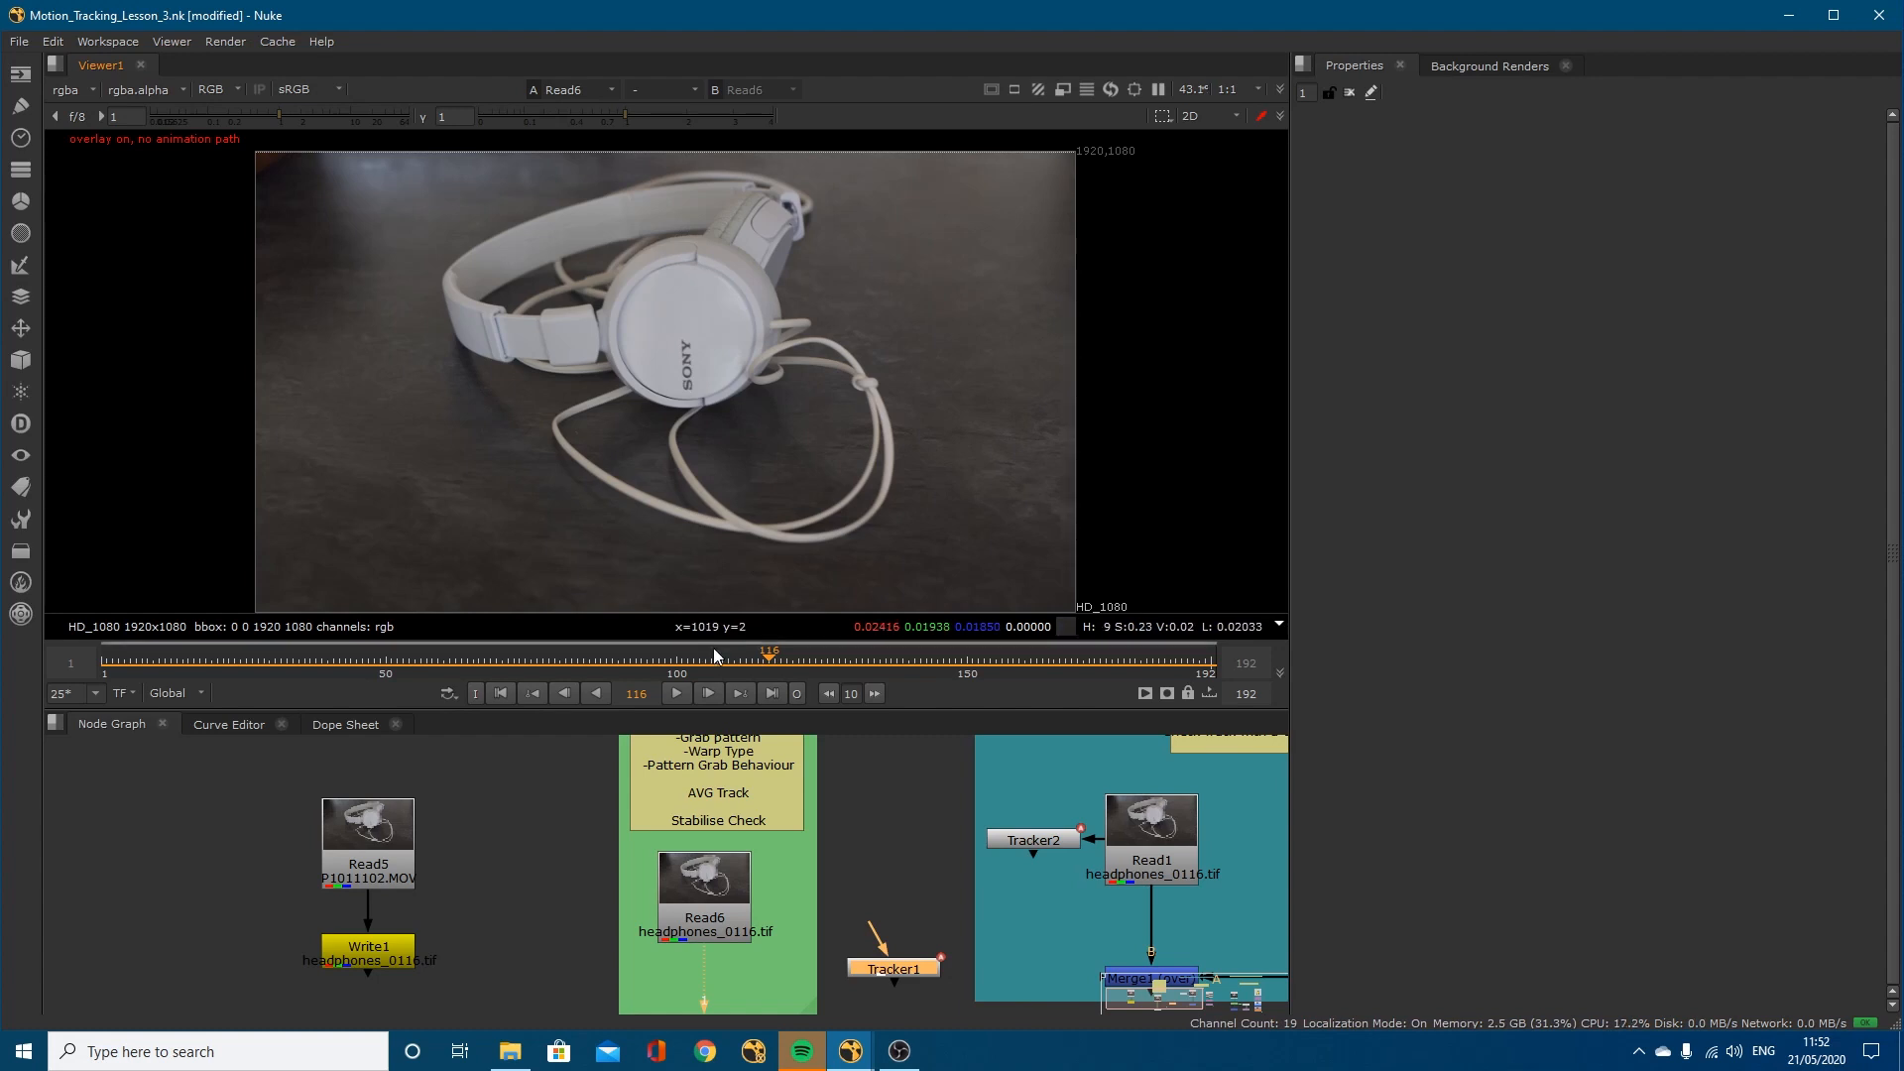
{"action": "left_click_drag", "start_coordinate": [711, 650], "coordinate": [1152, 652]}
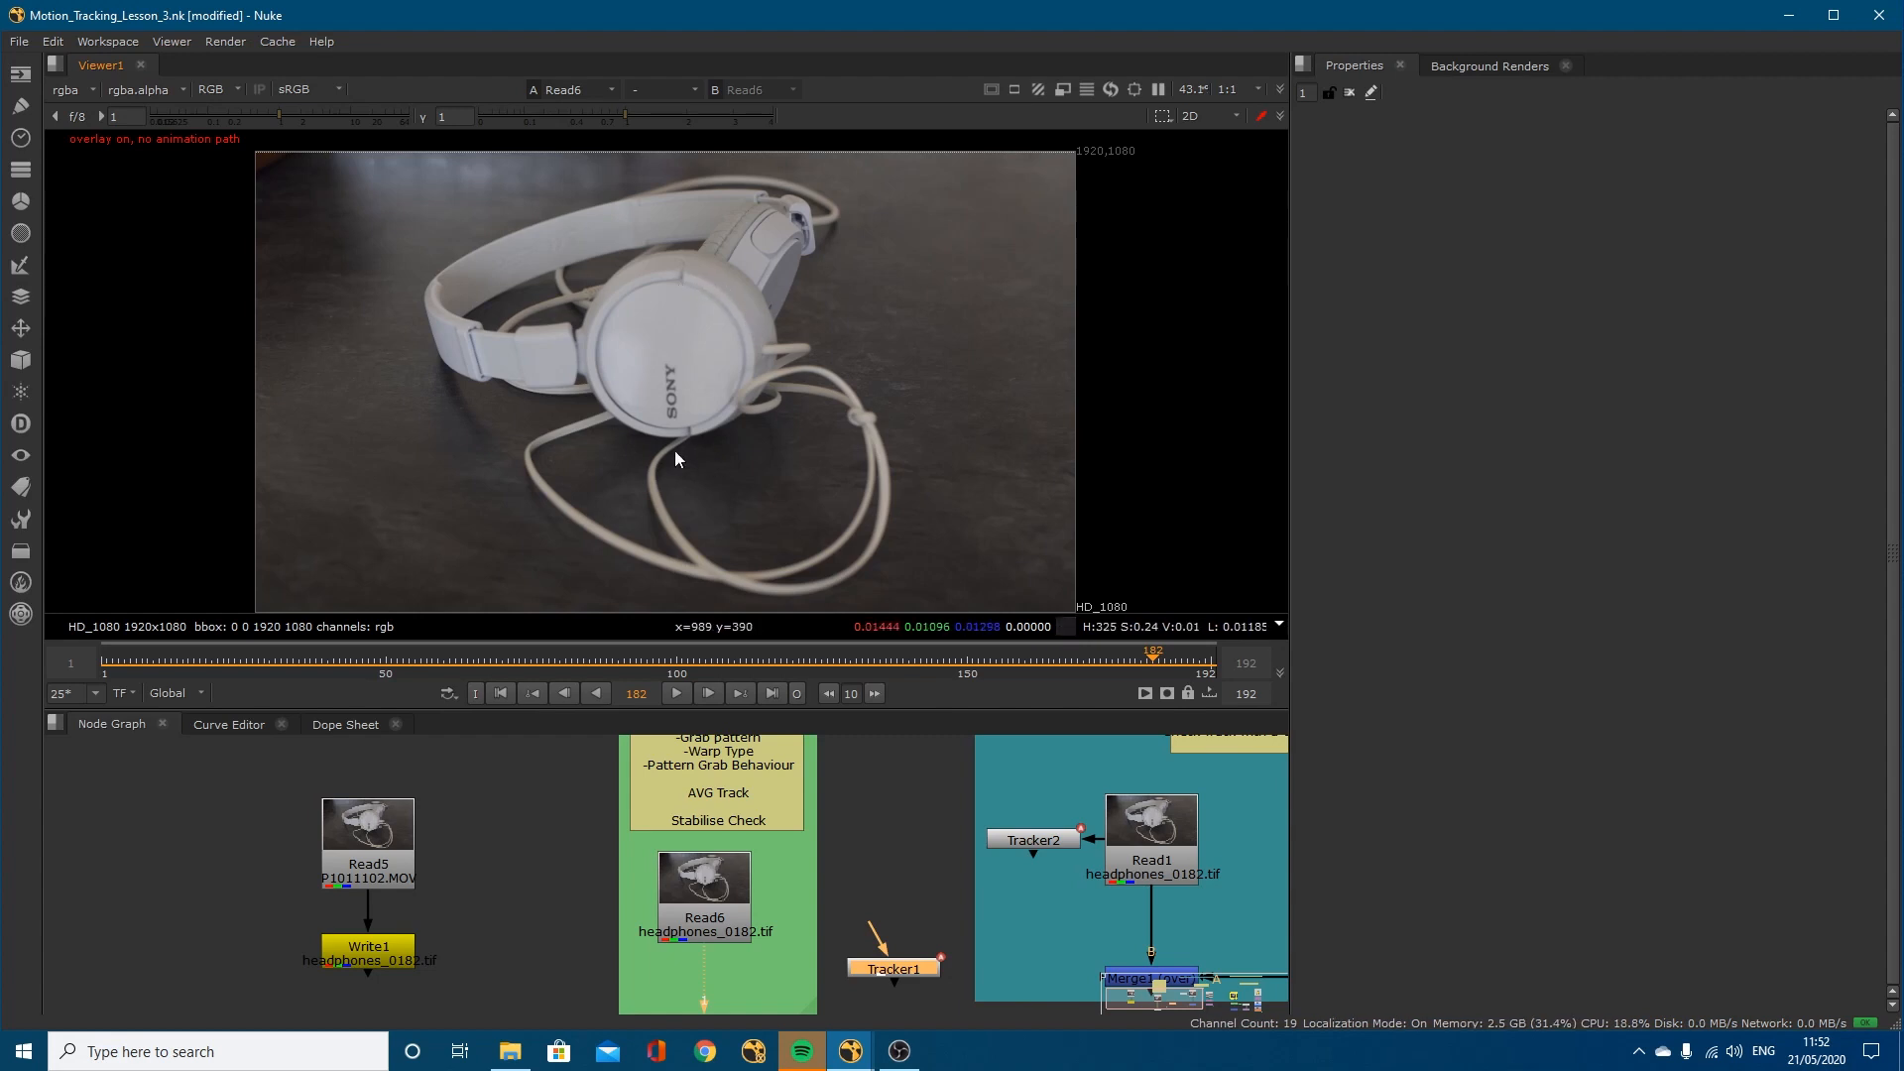
{"action": "left_click_drag", "start_coordinate": [786, 658], "coordinate": [944, 710]}
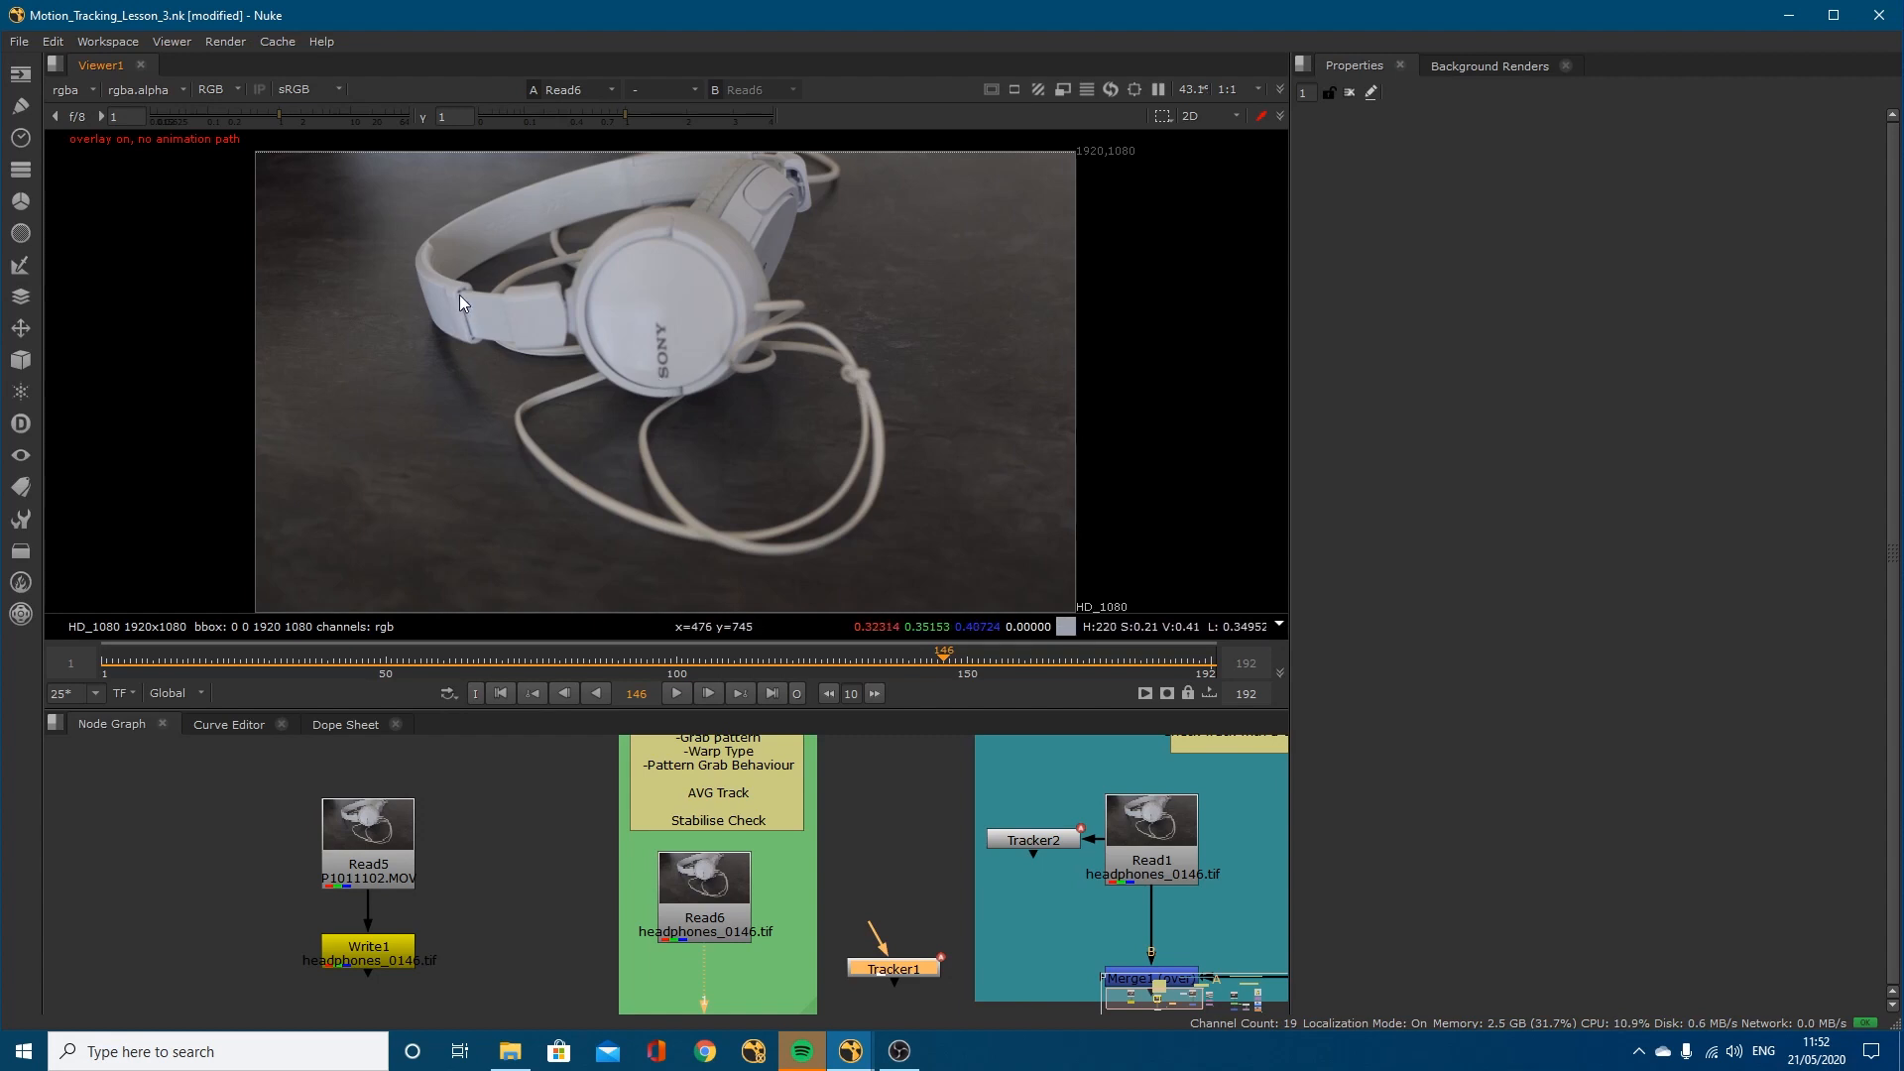
{"action": "left_click_drag", "start_coordinate": [841, 661], "coordinate": [380, 661]}
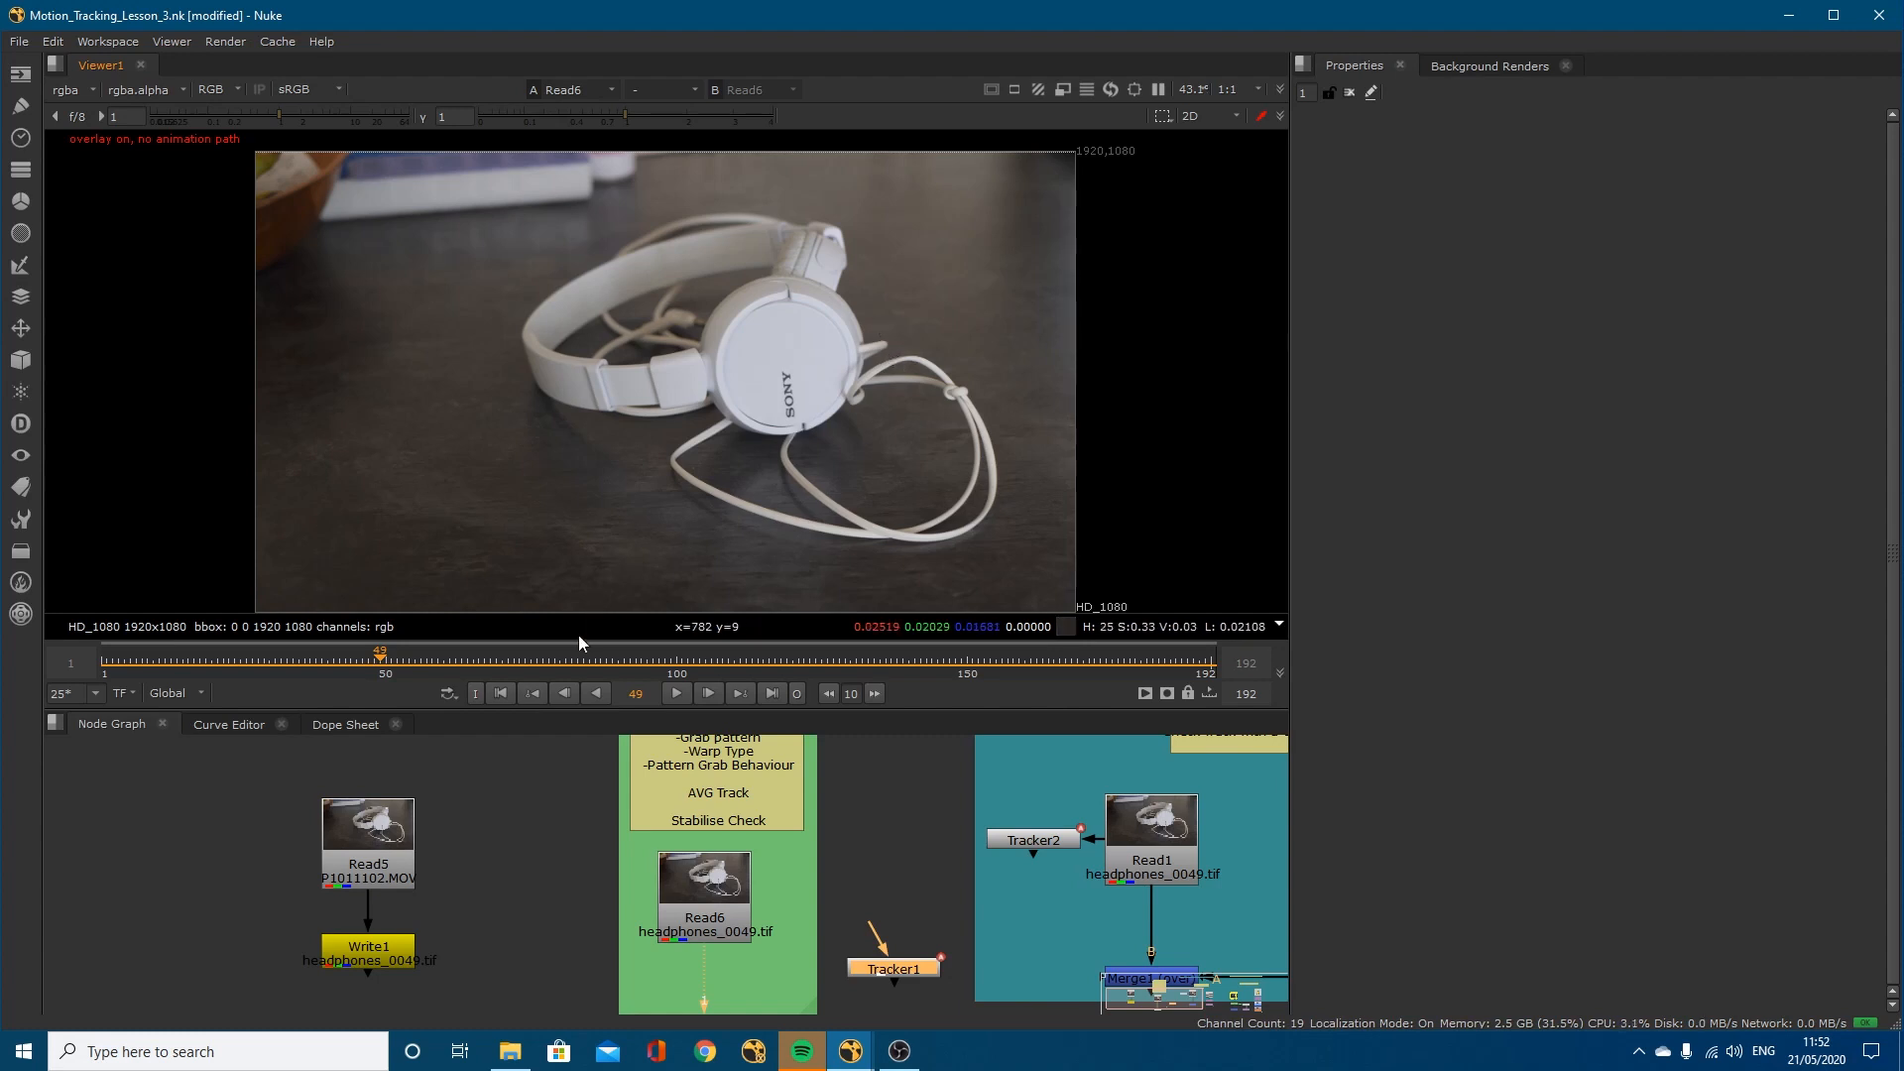
{"action": "left_click", "coordinate": [503, 653]}
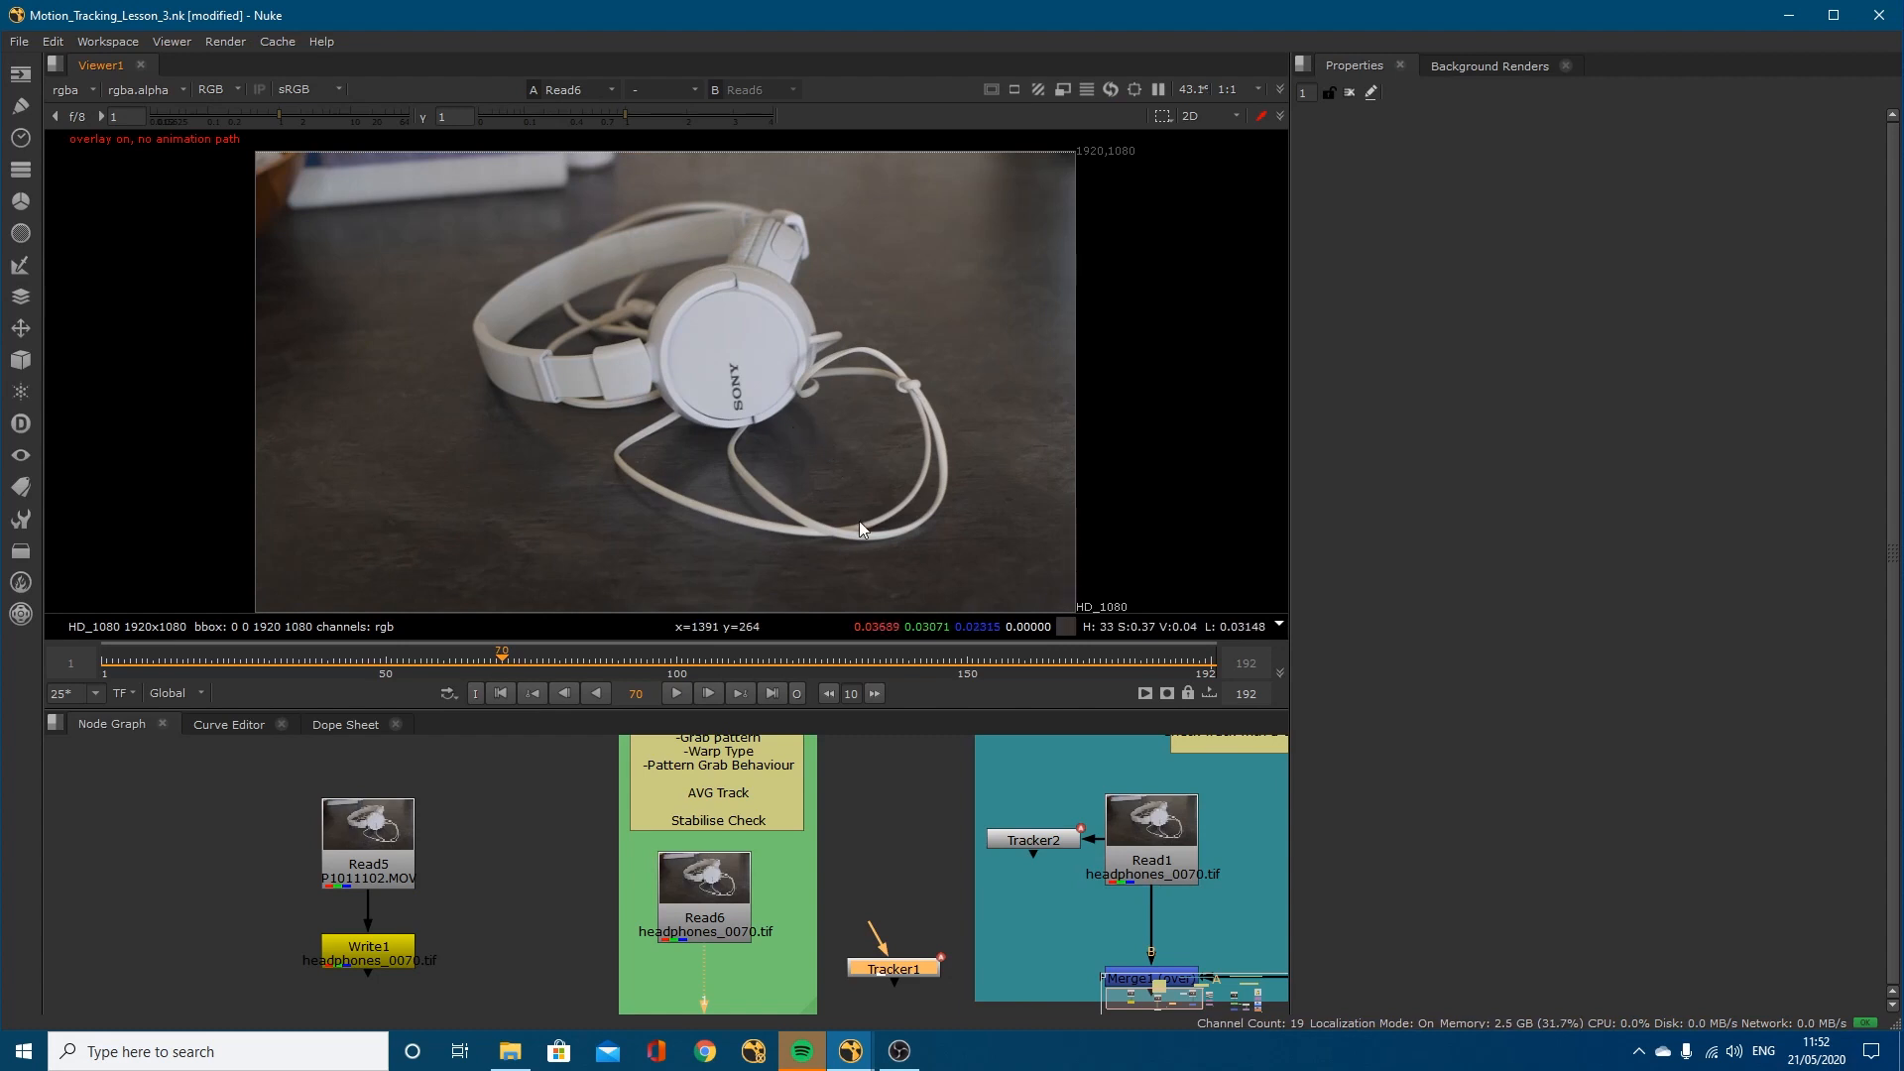
Step: Add a new Tracker node inside the green backdrop and connect it between Read6 and Viewer1
{"action": "mouse_move", "coordinate": [846, 805]}
{"action": "middle_mouse_down"}
{"action": "mouse_move", "coordinate": [842, 877]}
{"action": "mouse_move", "coordinate": [857, 833]}
{"action": "middle_mouse_up"}
{"action": "scroll", "coordinate": [857, 833], "scroll_direction": "down", "scroll_amount": 1}
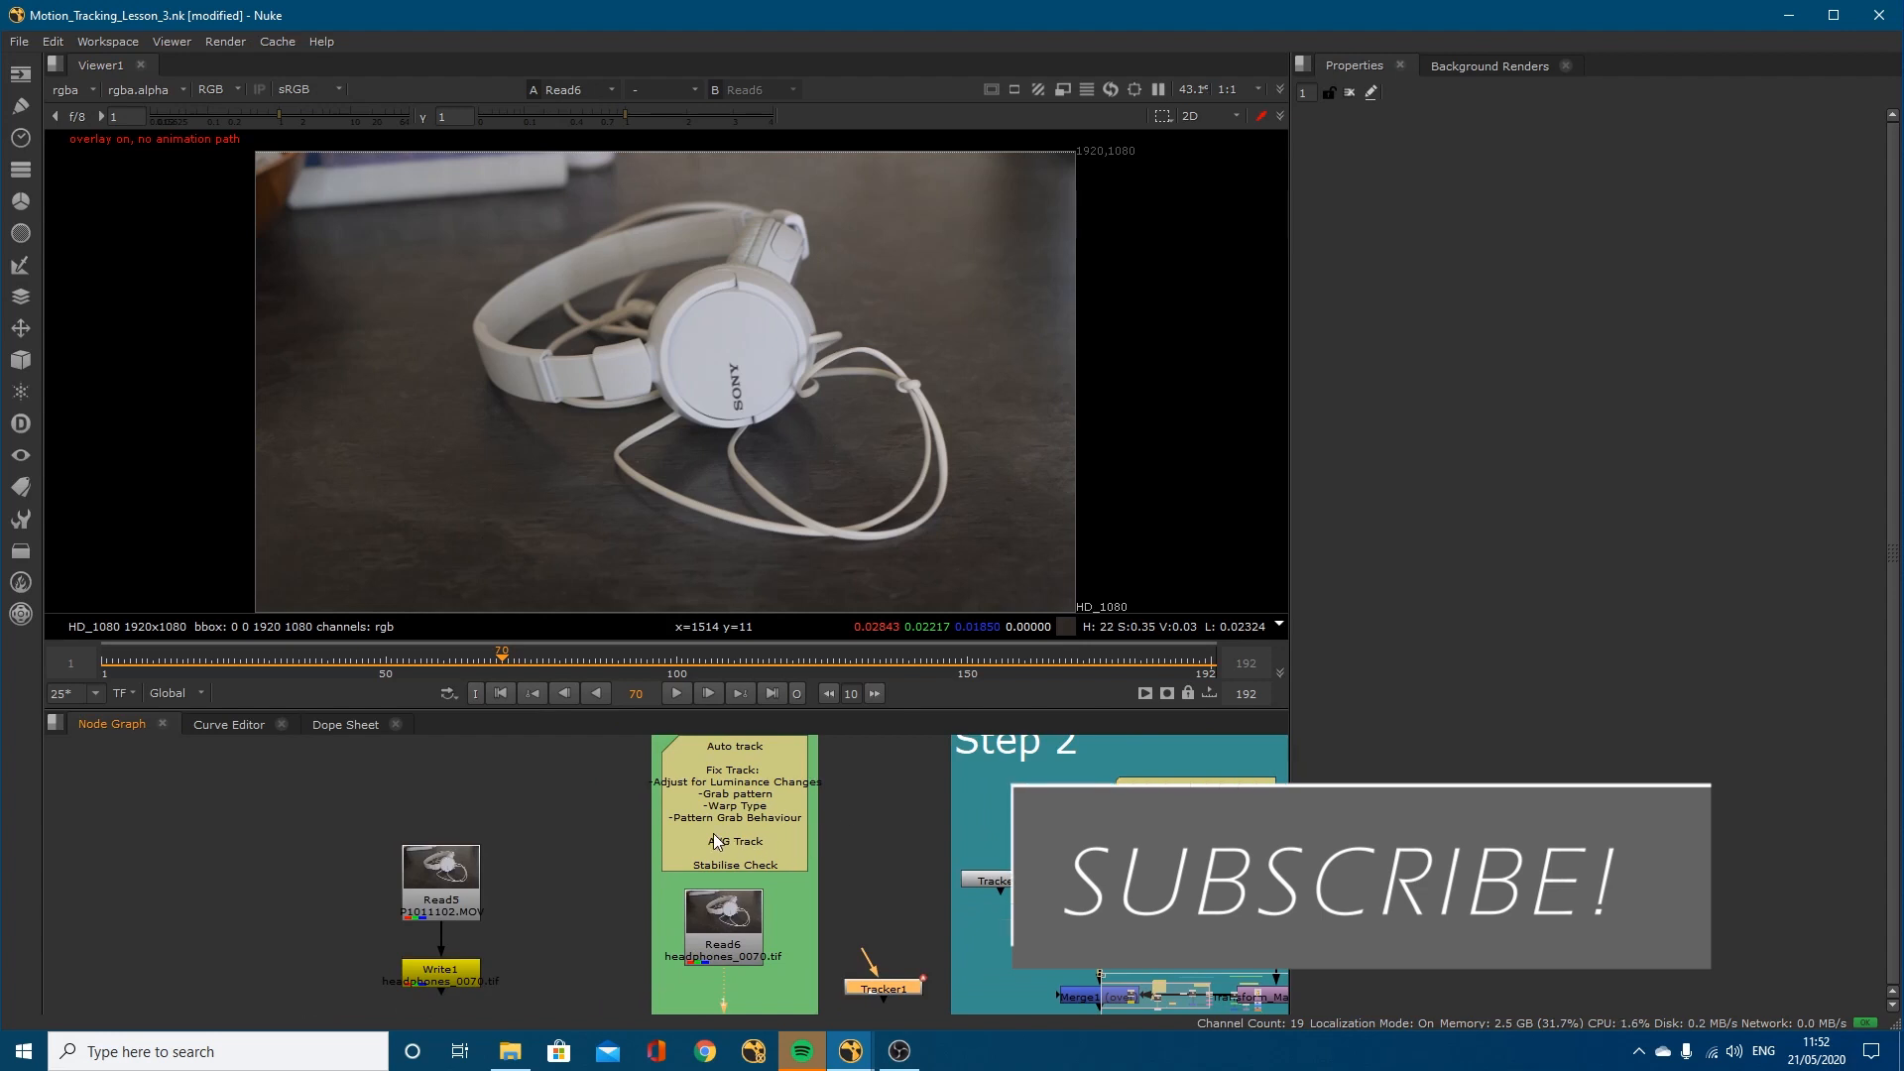
{"action": "middle_click_drag", "start_coordinate": [709, 784], "coordinate": [710, 797]}
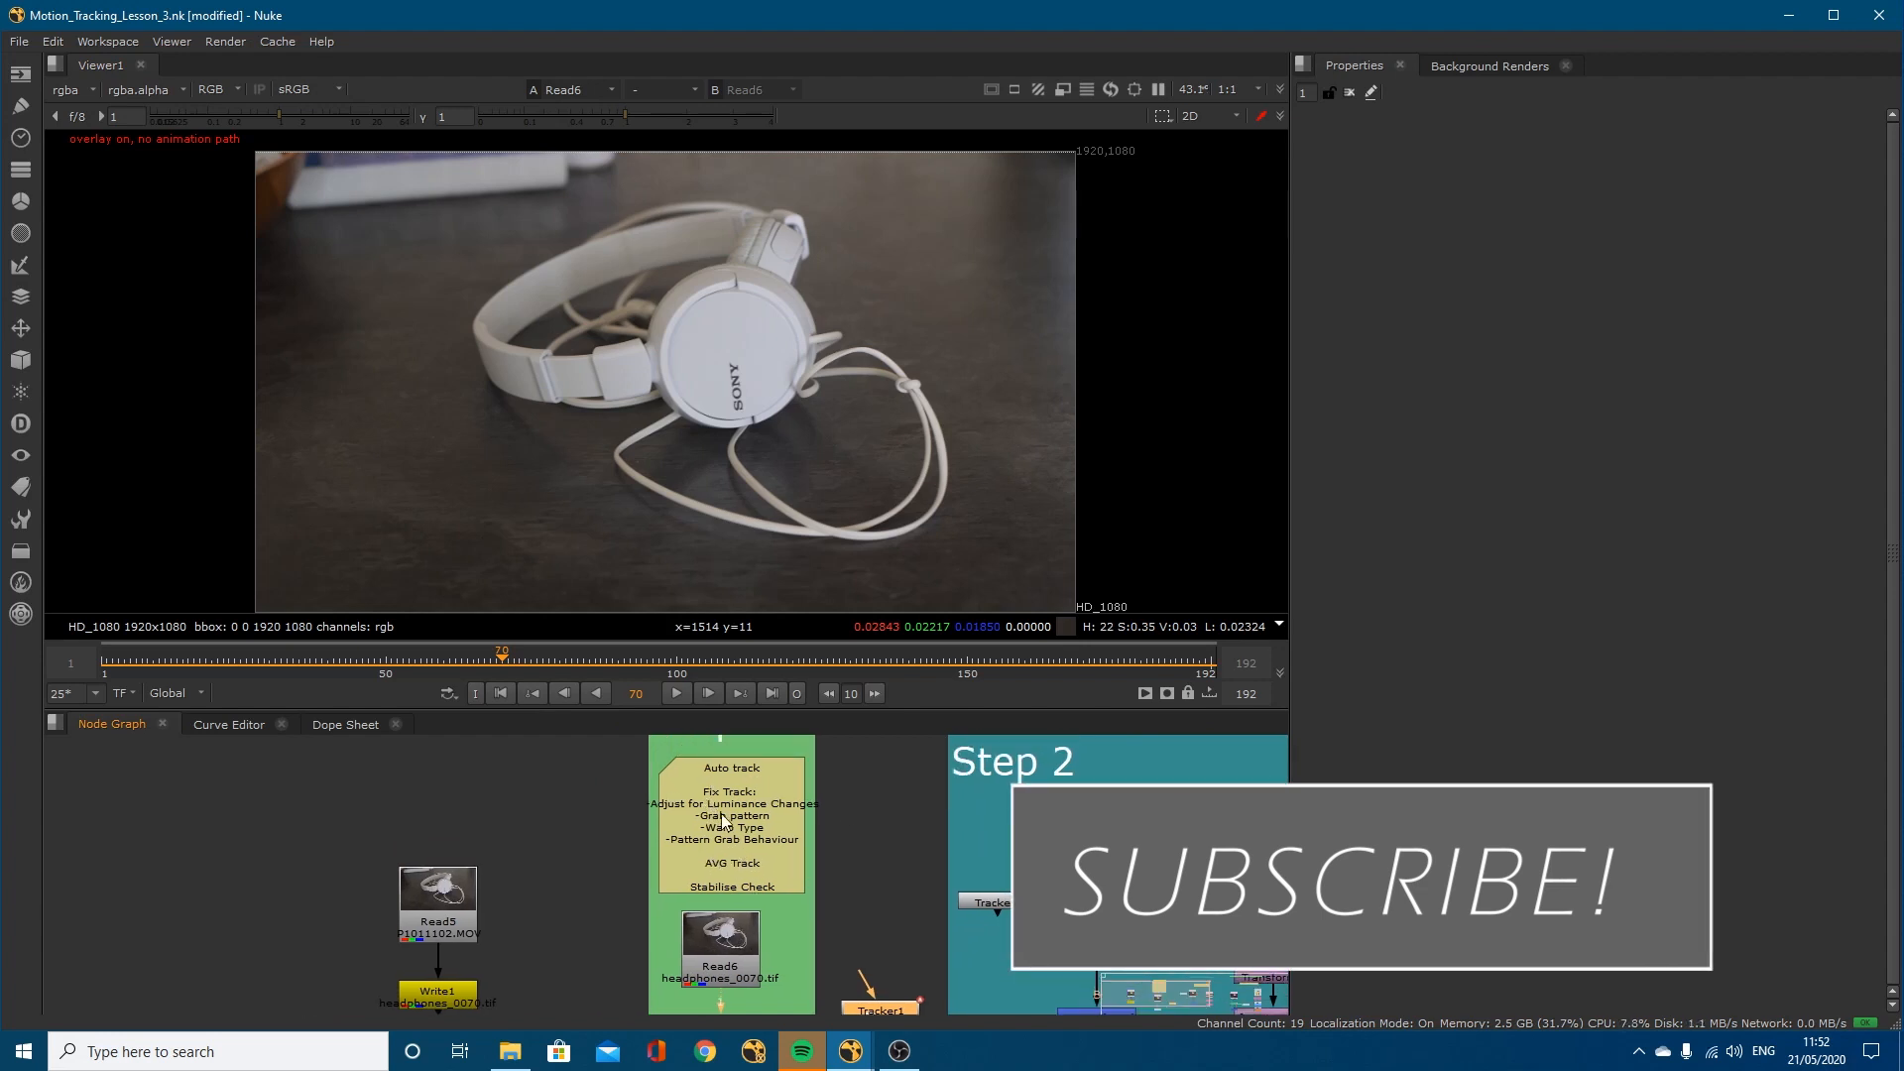
{"action": "middle_click_drag", "start_coordinate": [698, 871], "coordinate": [727, 808]}
{"action": "key", "text": "Tab"}
{"action": "type", "text": "tracker"}
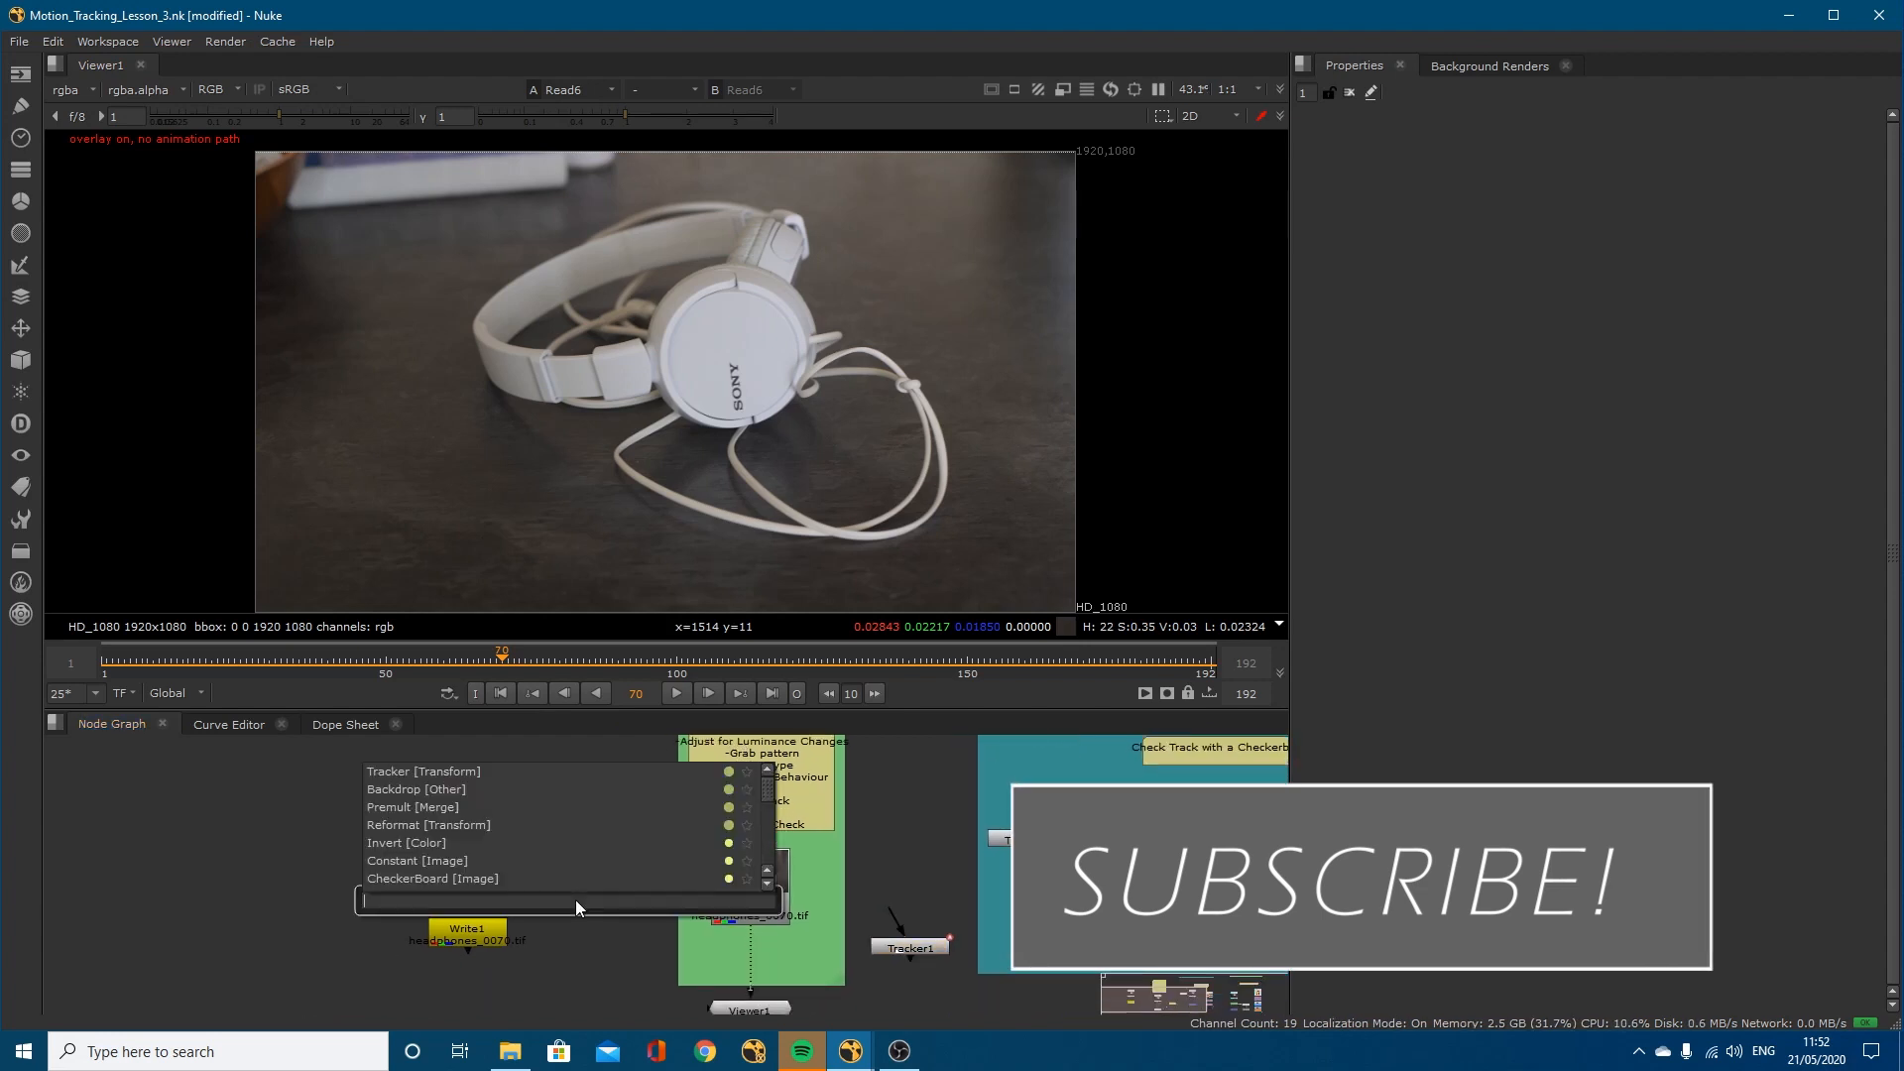
{"action": "key", "text": "Return"}
{"action": "left_click_drag", "start_coordinate": [560, 870], "coordinate": [736, 892]}
{"action": "left_click_drag", "start_coordinate": [562, 903], "coordinate": [575, 930]}
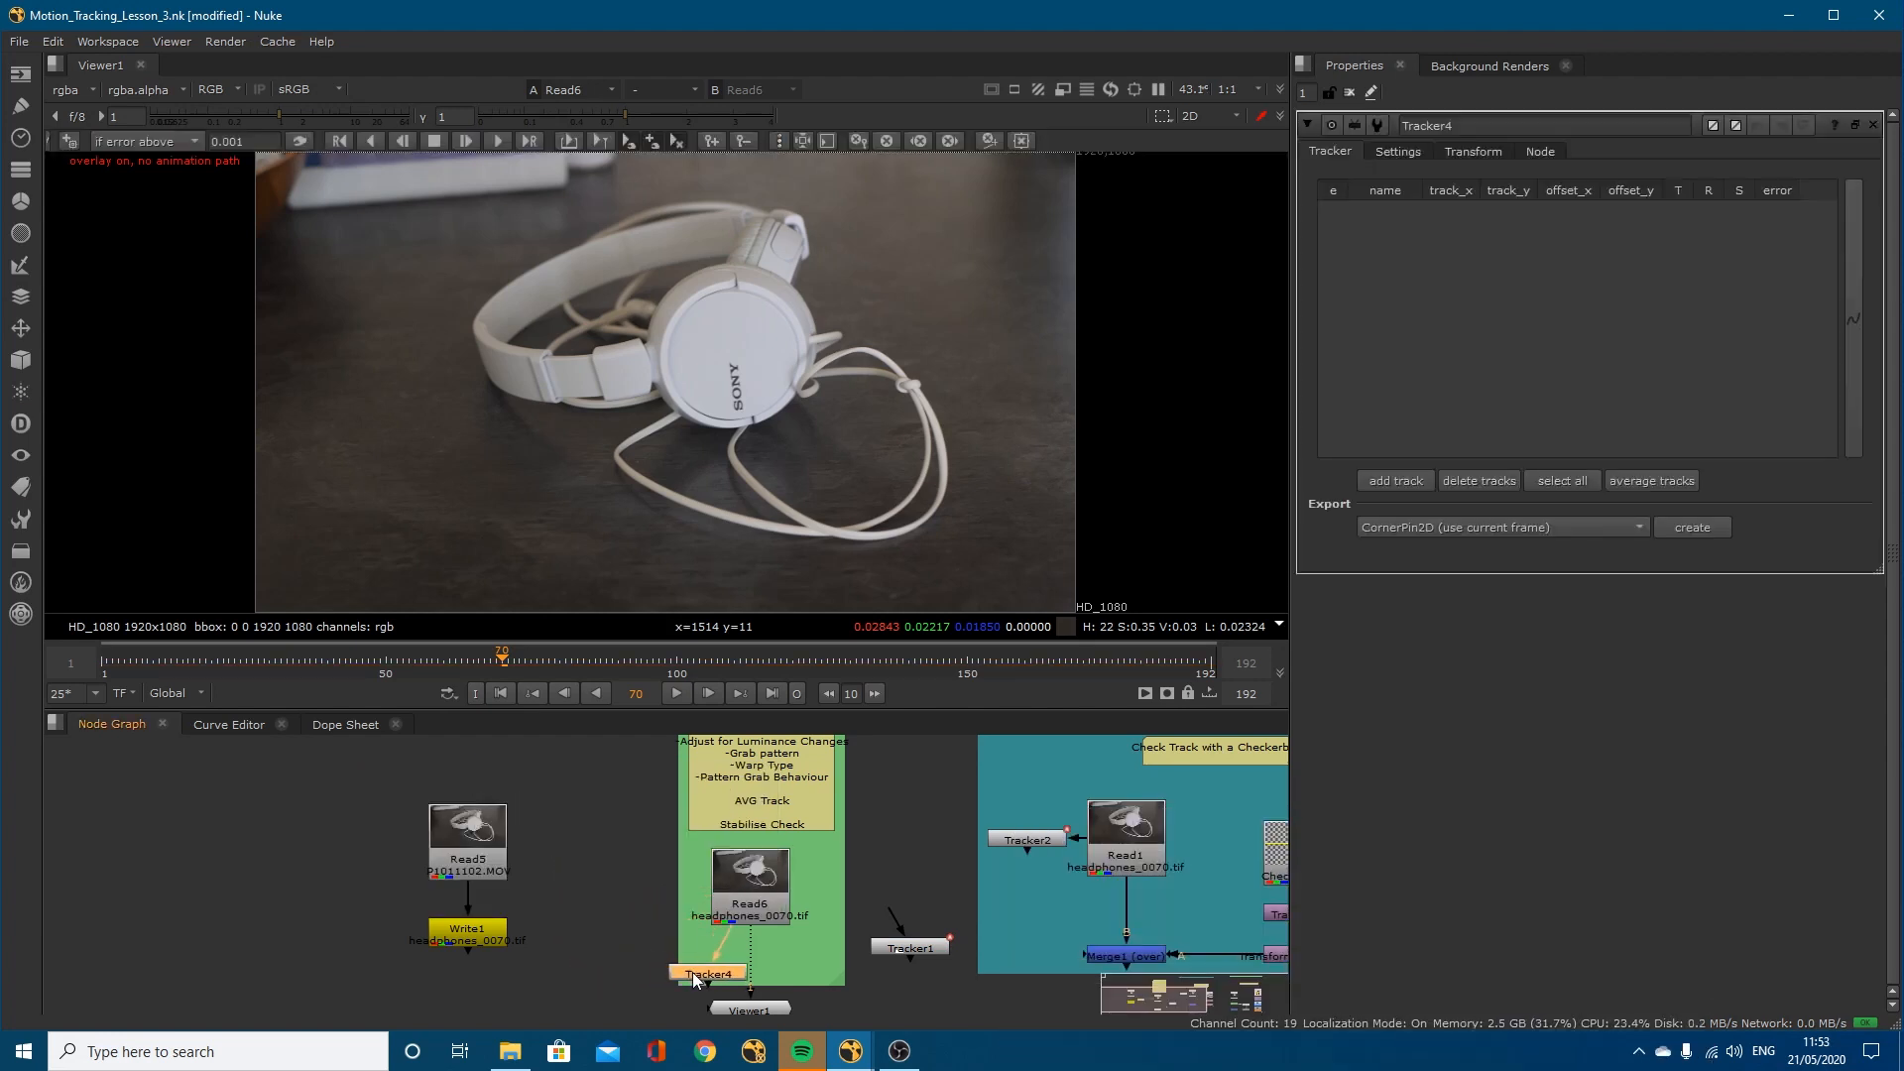
{"action": "left_click_drag", "start_coordinate": [668, 980], "coordinate": [734, 964]}
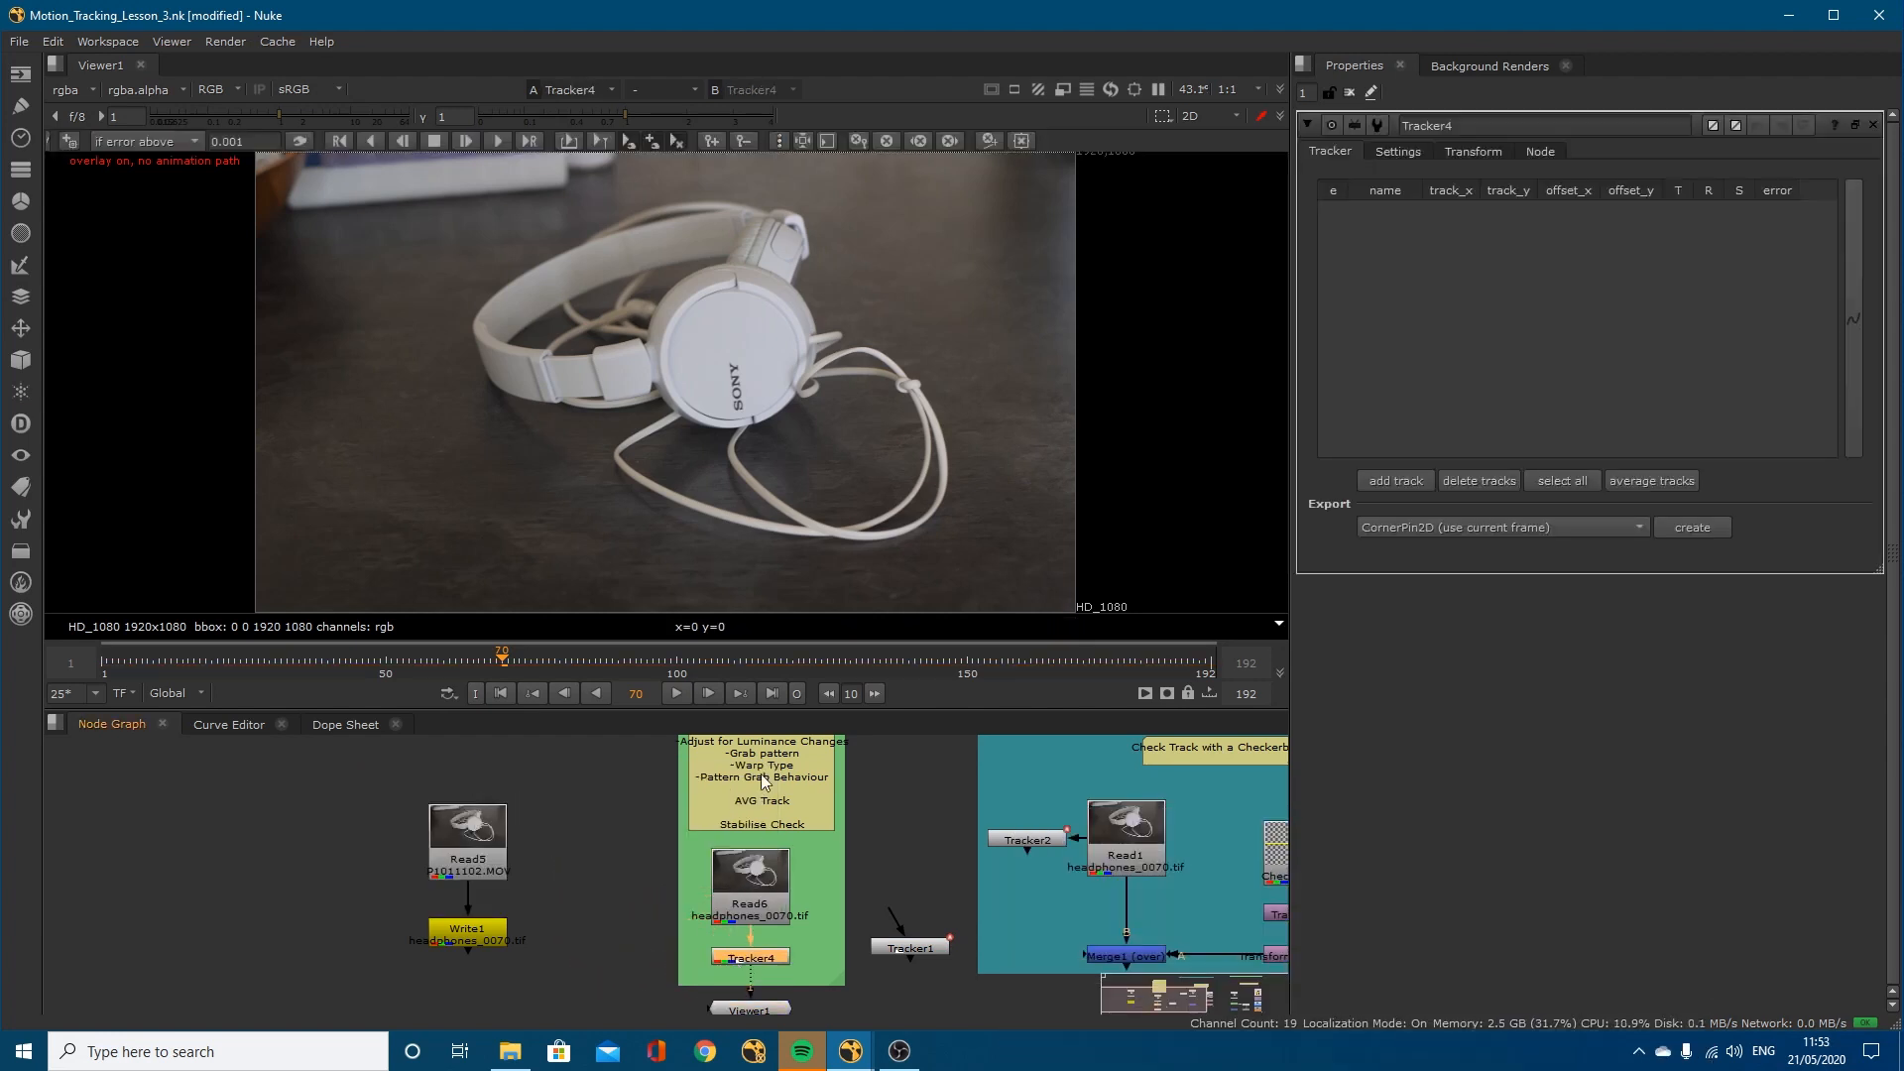
Step: Go to frame 50 and set the new Tracker's snap to markers option to blobs
{"action": "scroll", "coordinate": [756, 403], "scroll_direction": "up", "scroll_amount": 8}
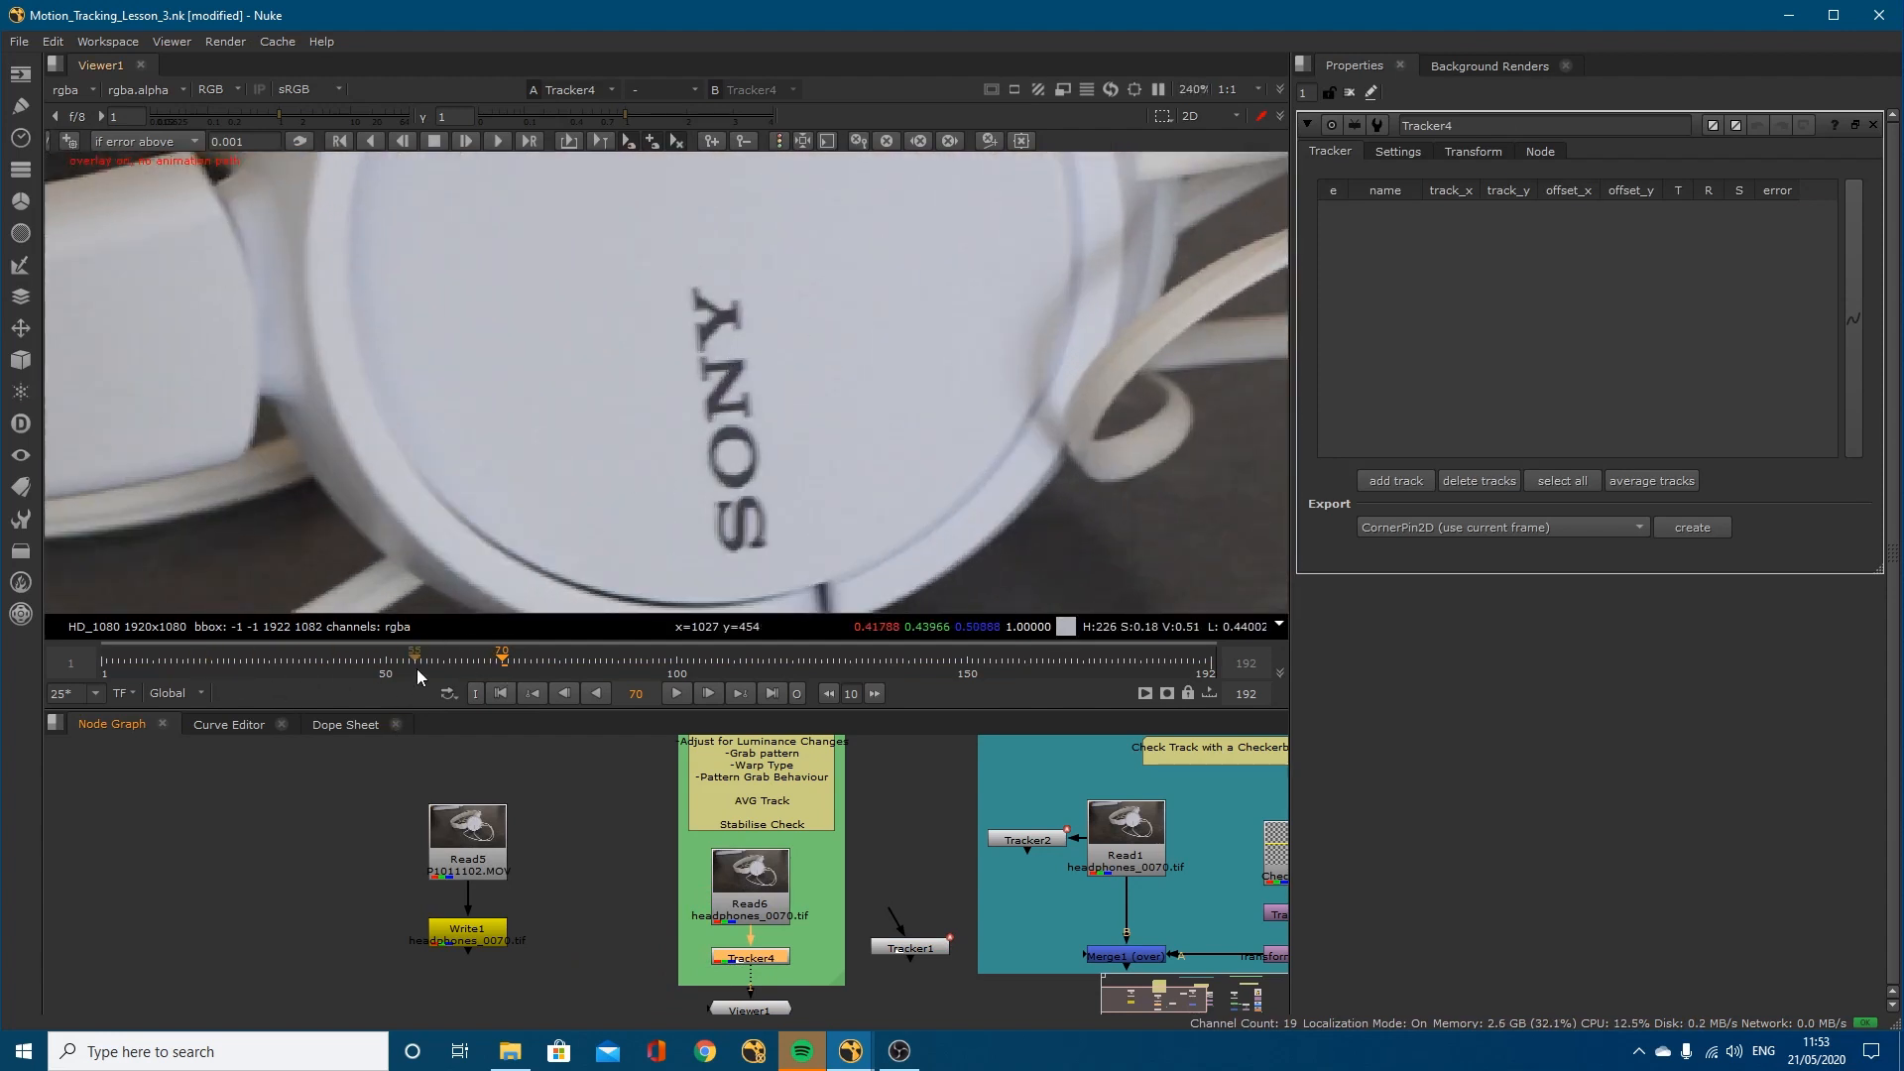
{"action": "left_click_drag", "start_coordinate": [417, 669], "coordinate": [384, 658]}
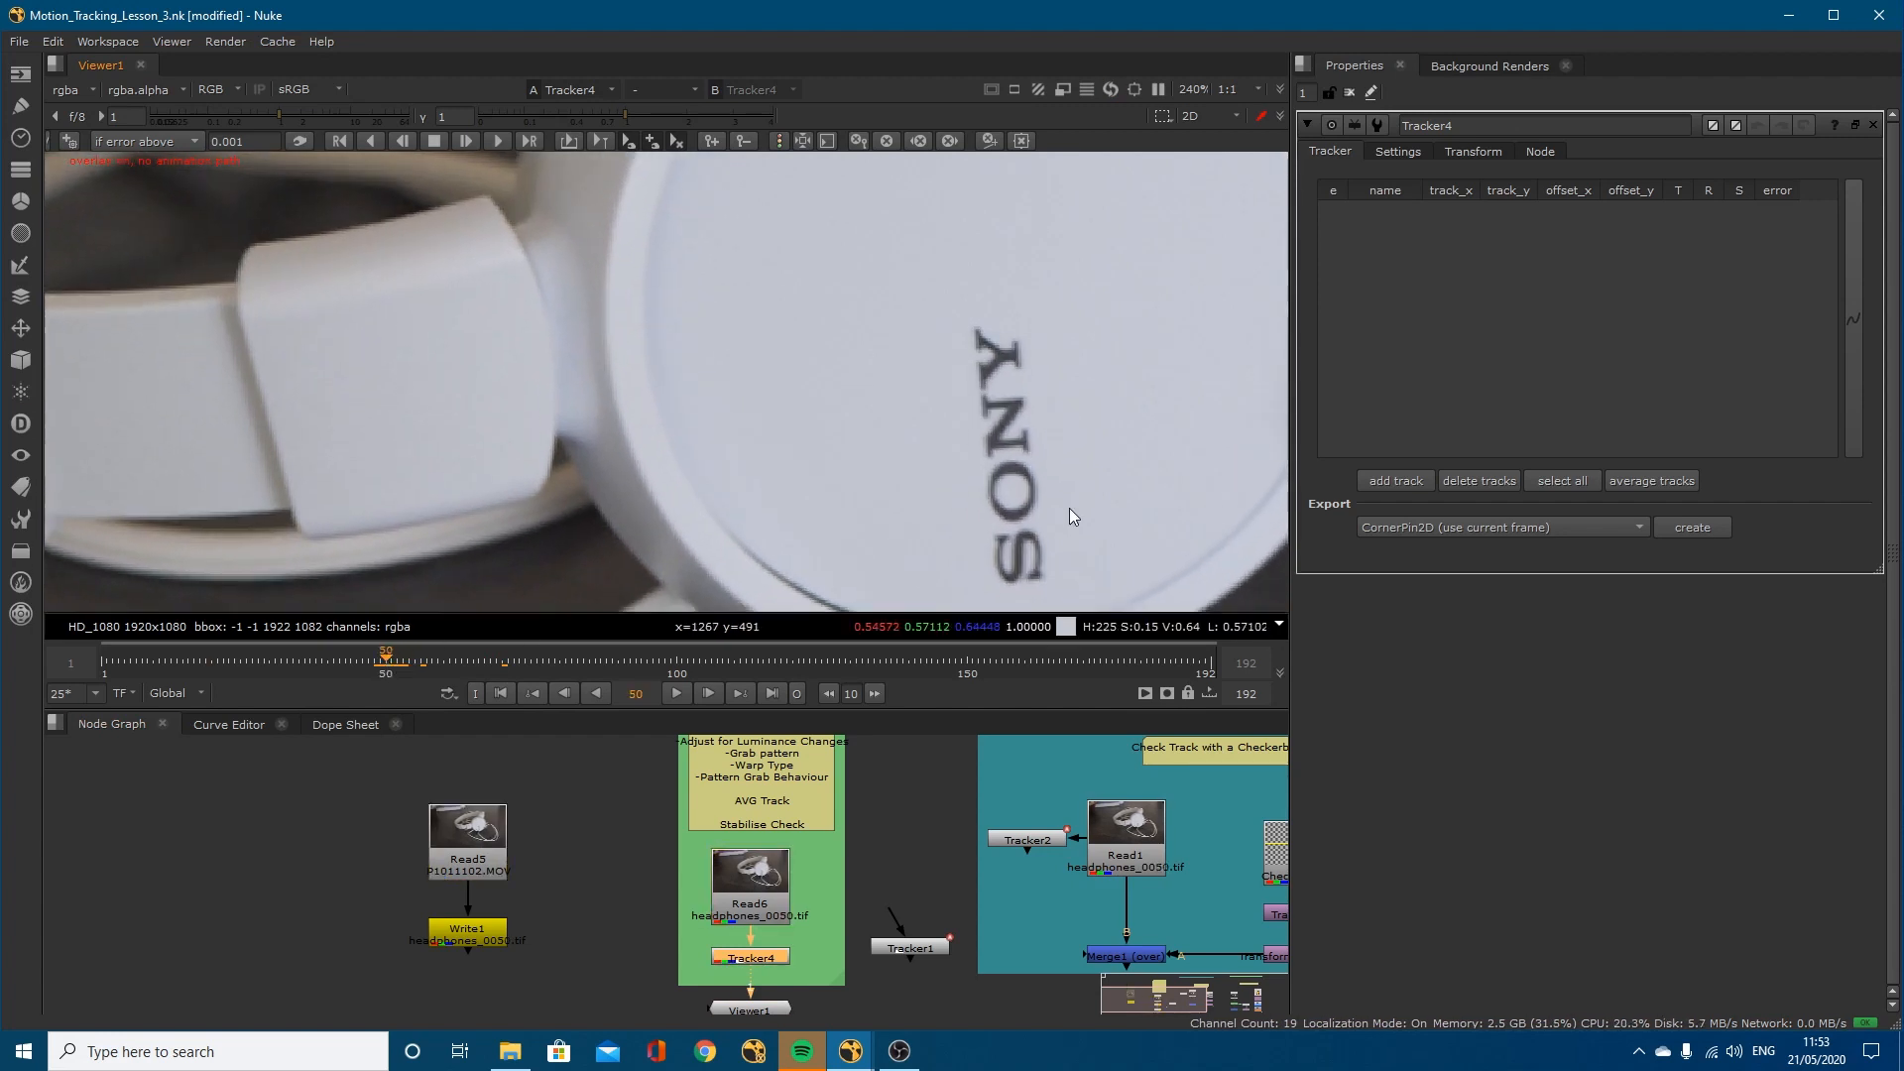
{"action": "middle_click_drag", "start_coordinate": [1069, 508], "coordinate": [880, 462]}
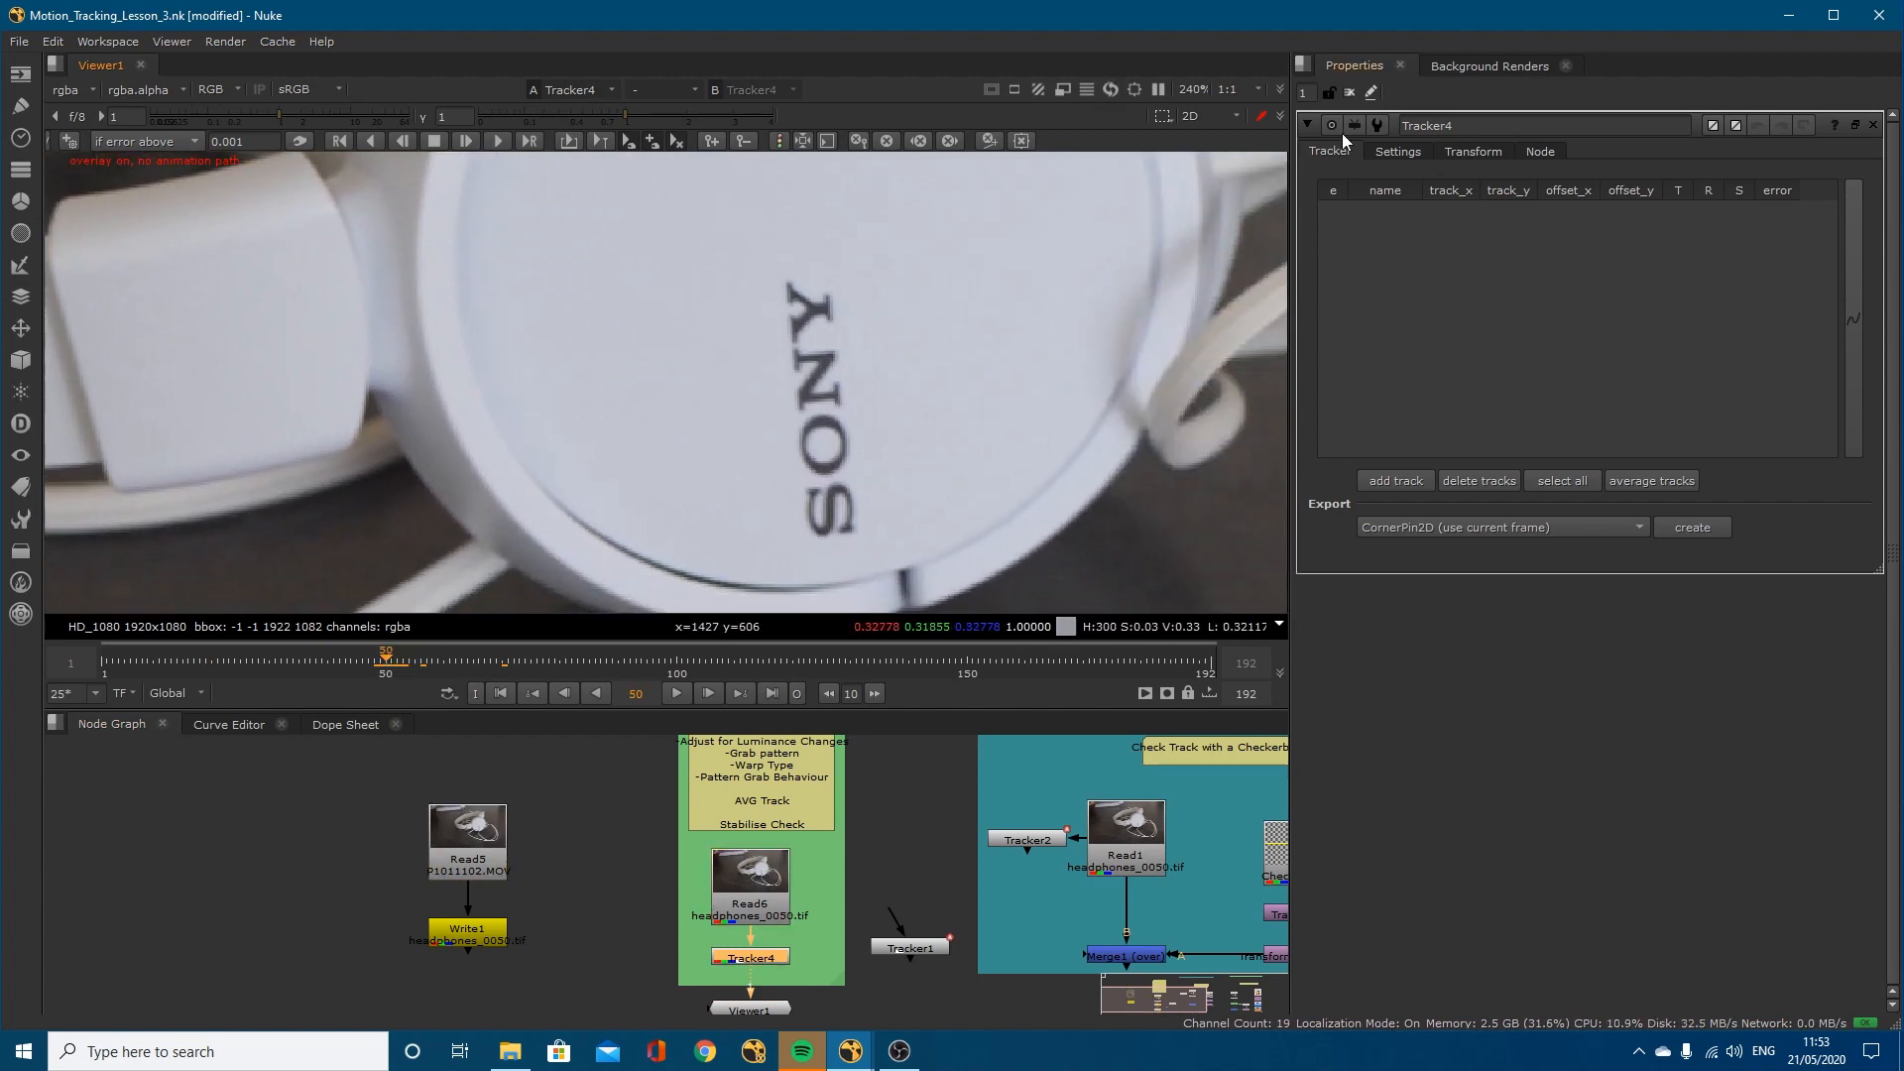
{"action": "left_click", "coordinate": [1391, 152]}
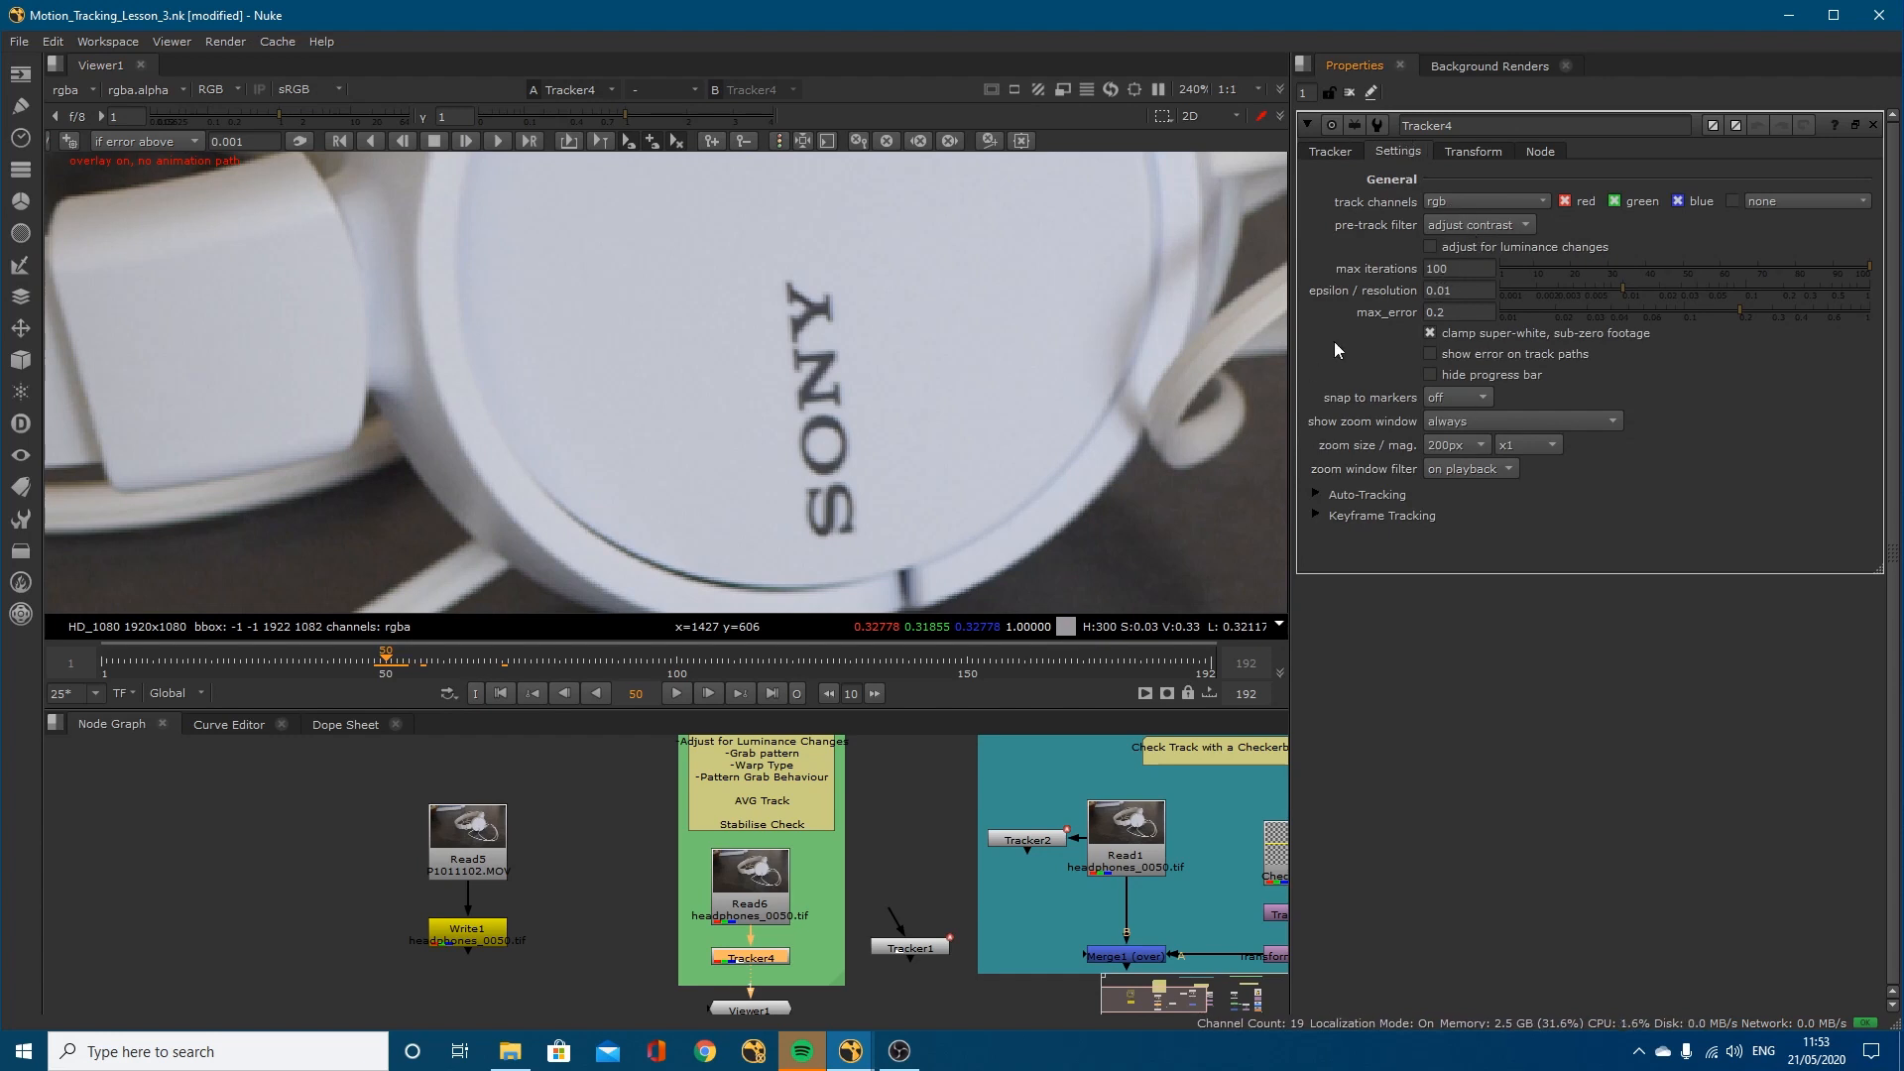
{"action": "left_click", "coordinate": [1460, 398]}
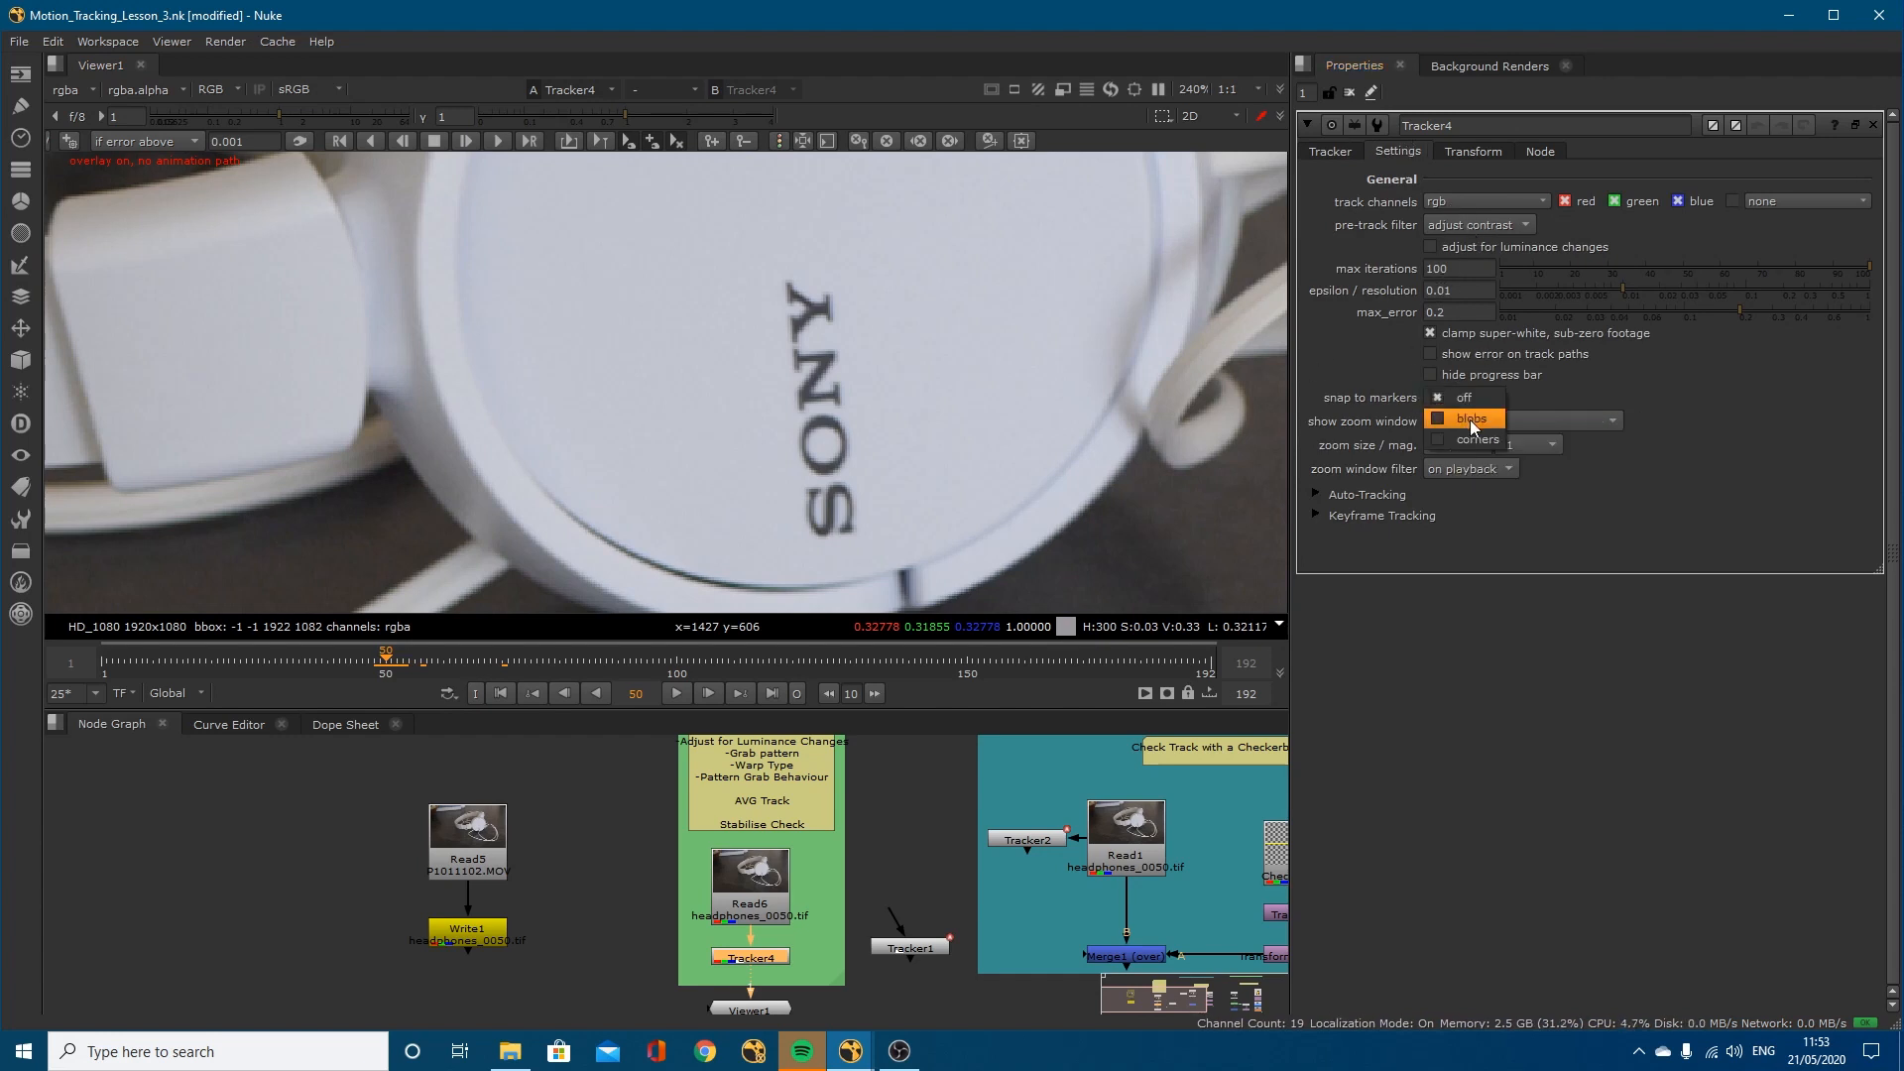
{"action": "left_click", "coordinate": [1326, 150]}
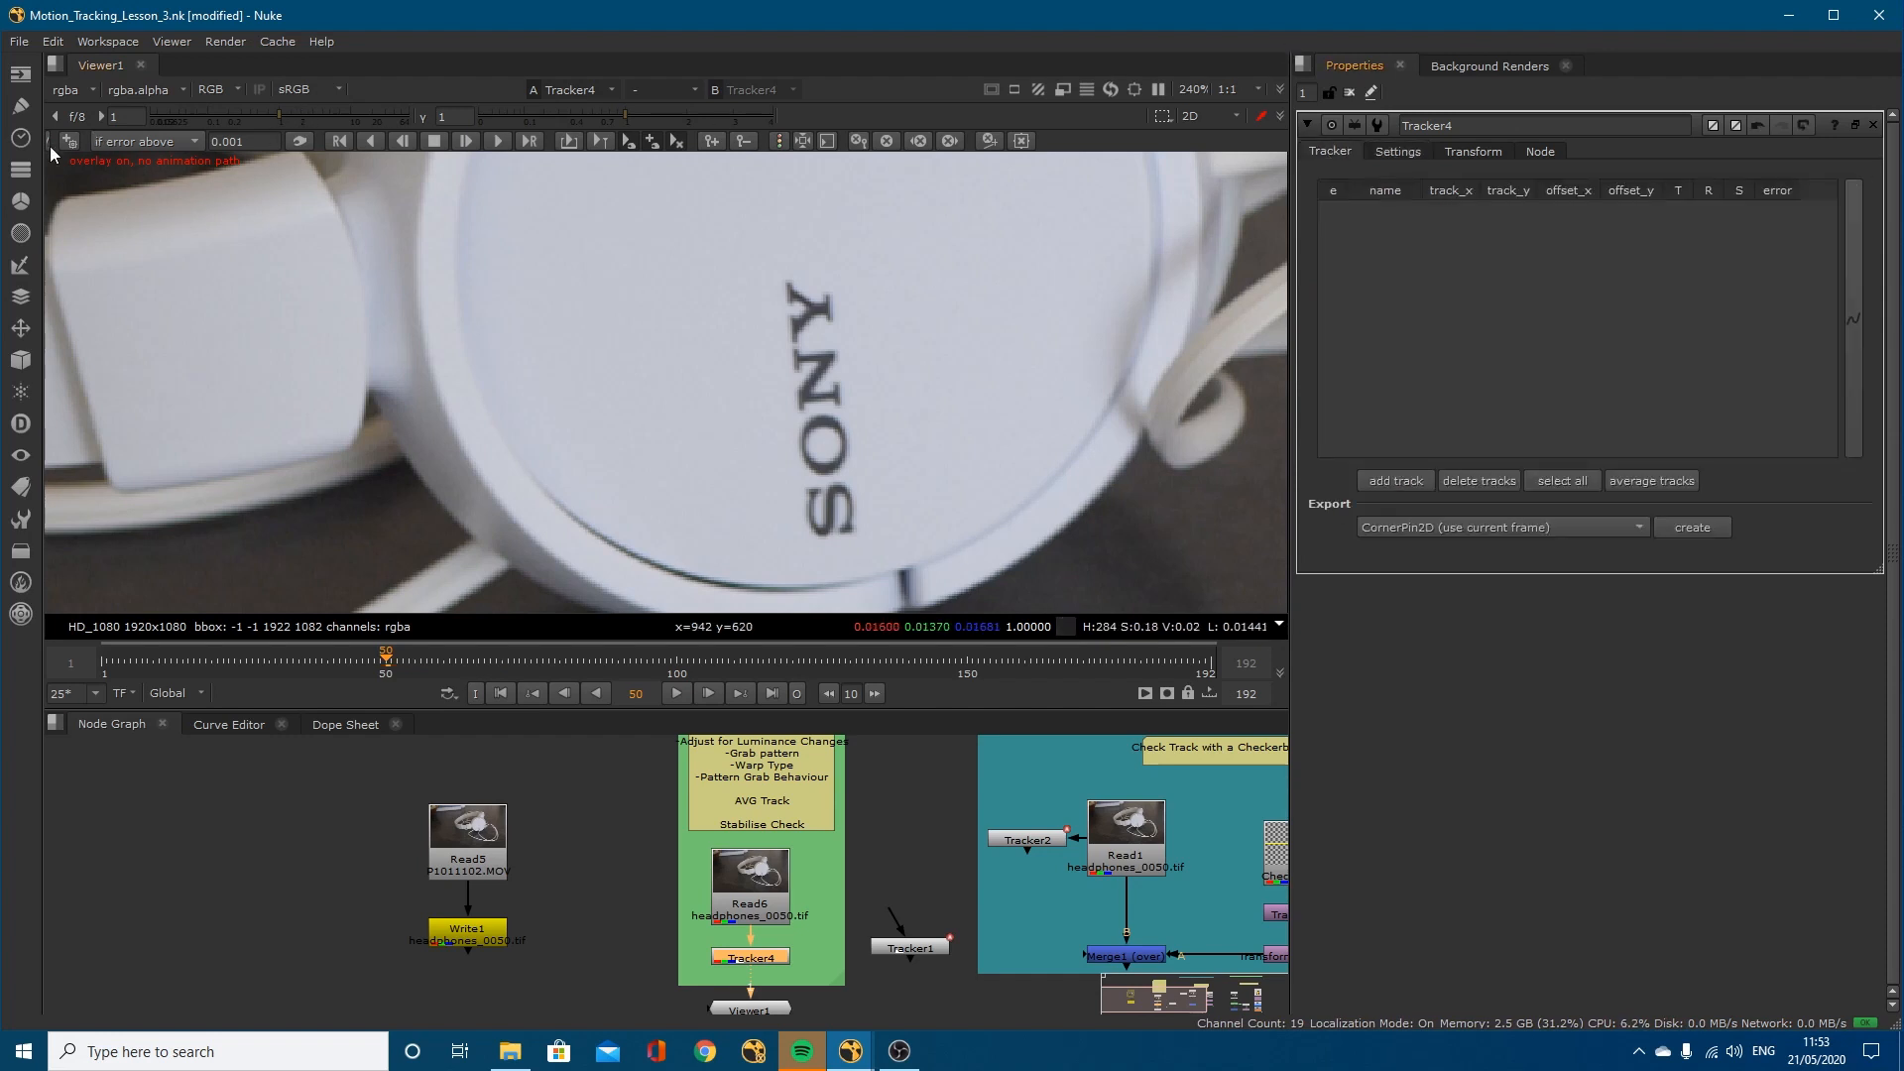
Step: Add a track with a small pattern area on the N of the SONY logo, and turn snap to markers off
{"action": "left_click_drag", "start_coordinate": [710, 456], "coordinate": [840, 410], "text": "ctrl+alt"}
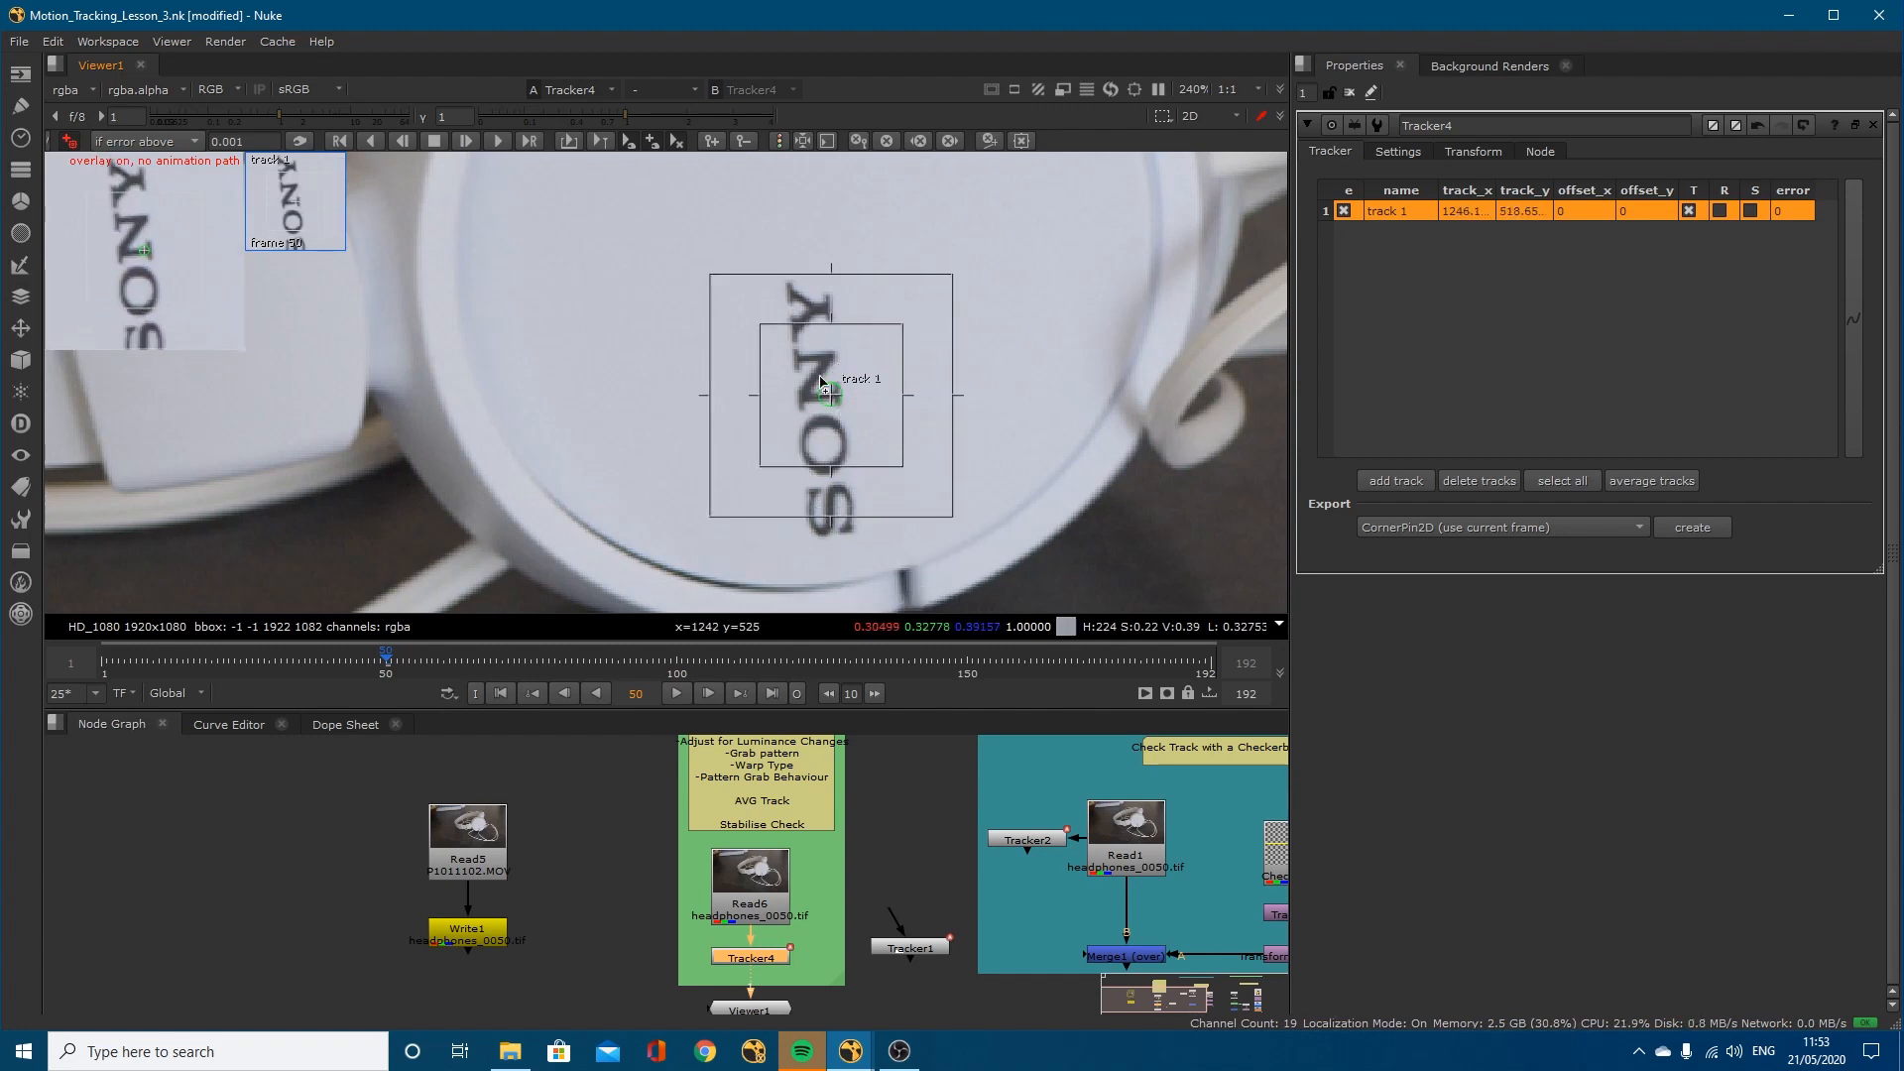
{"action": "left_click_drag", "start_coordinate": [905, 473], "coordinate": [856, 423]}
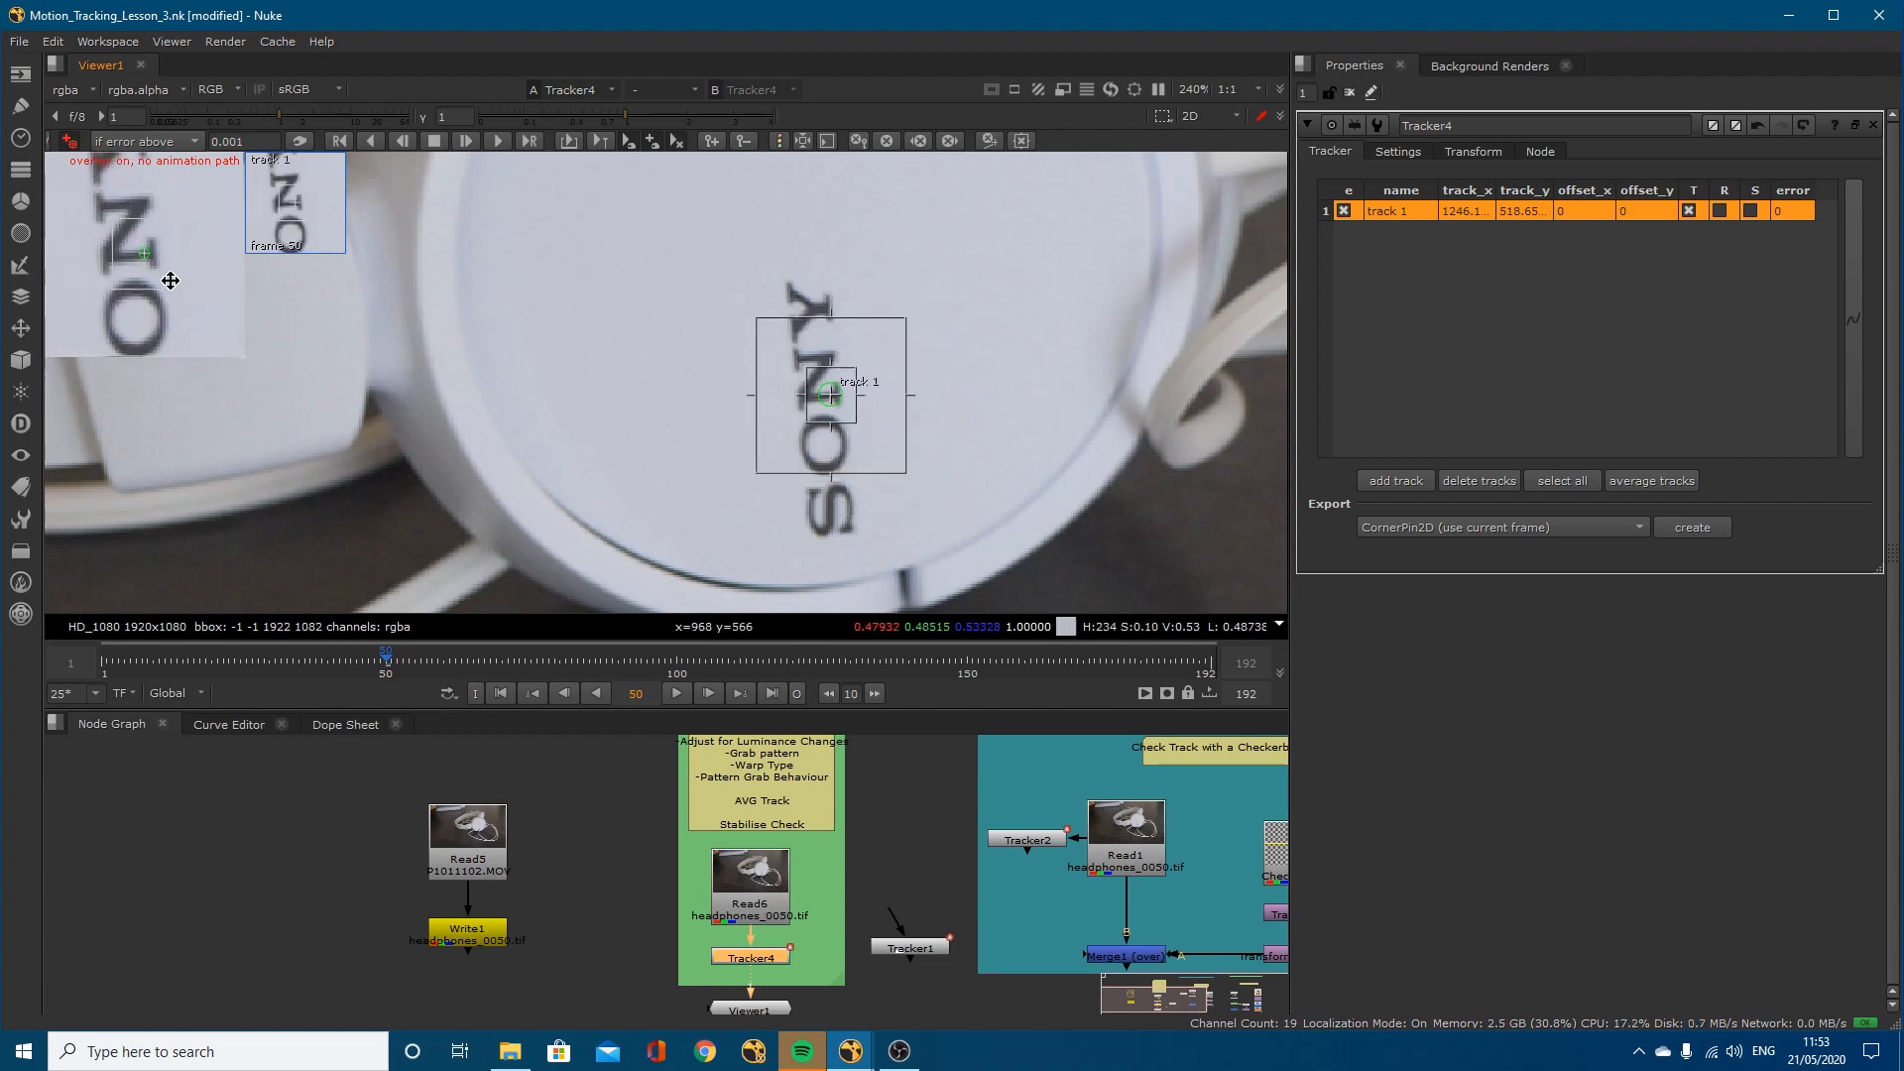
{"action": "left_click", "coordinate": [1398, 152]}
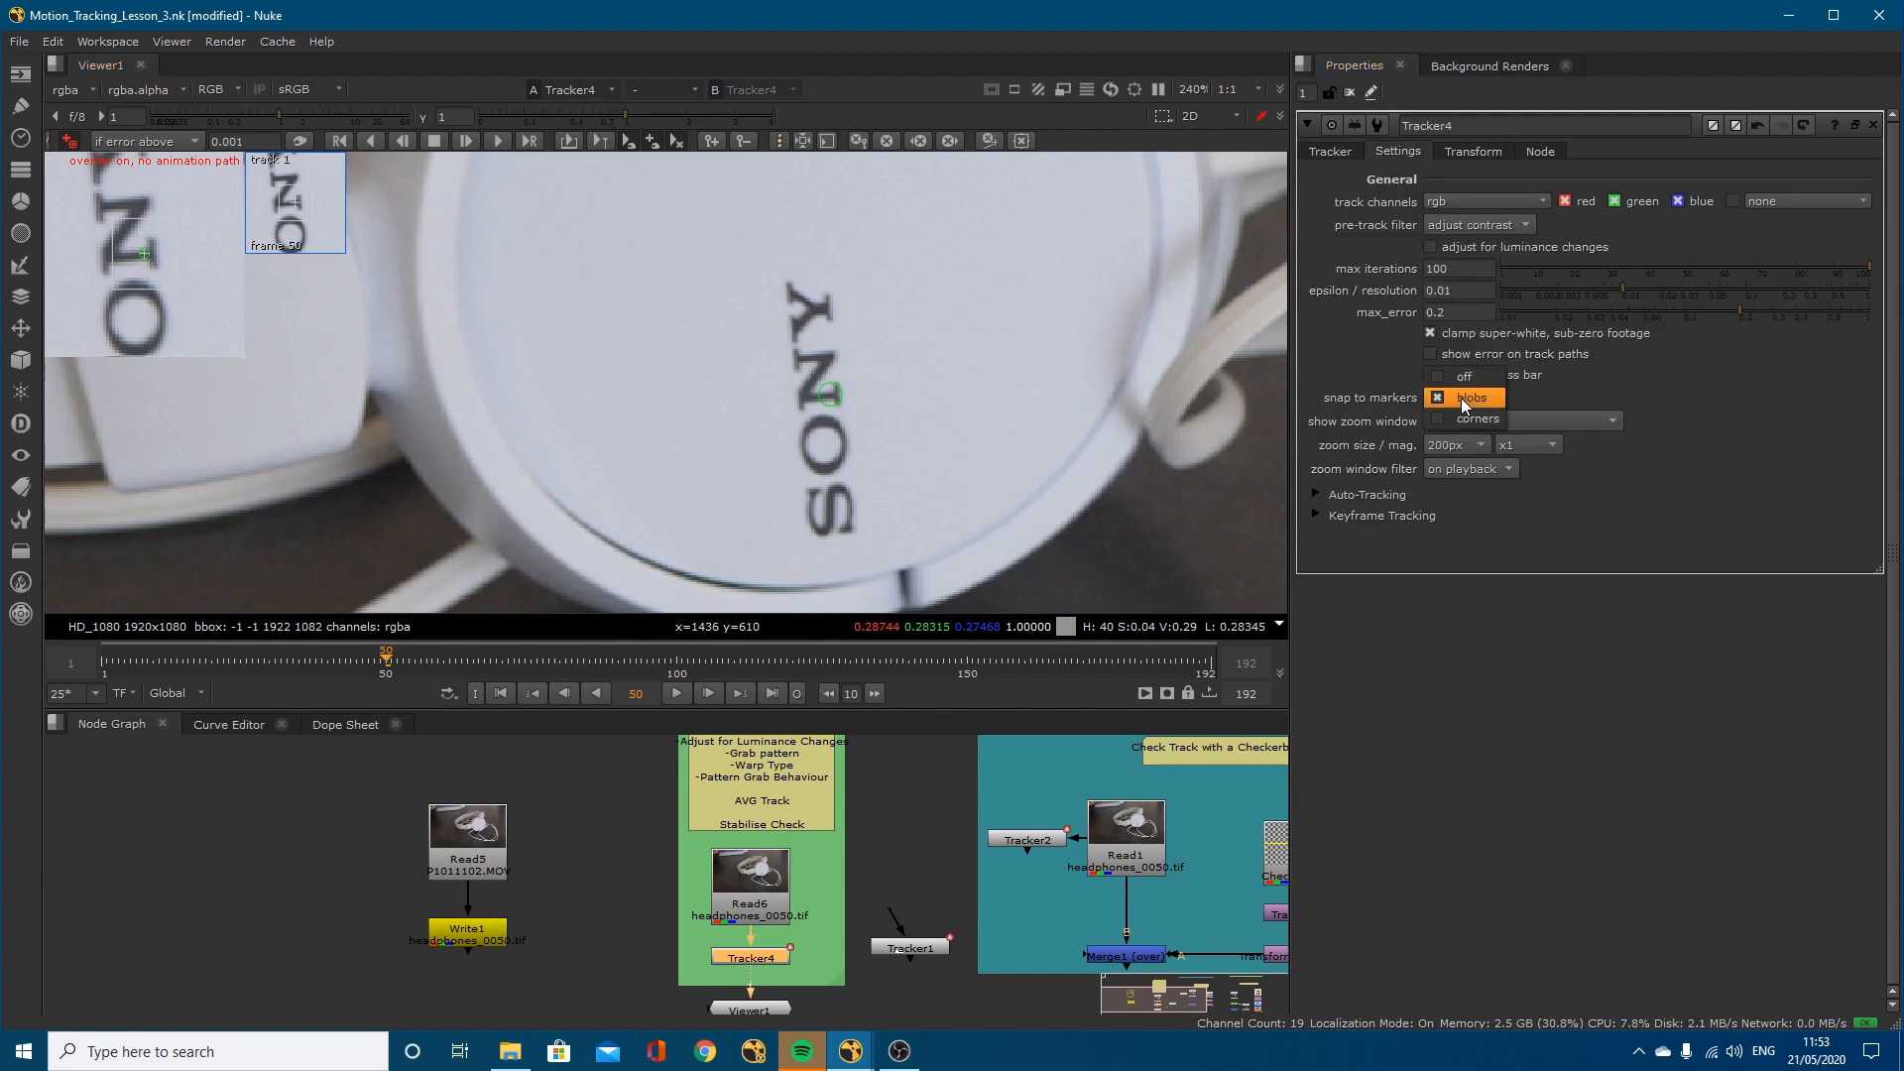
{"action": "left_click", "coordinate": [1331, 152]}
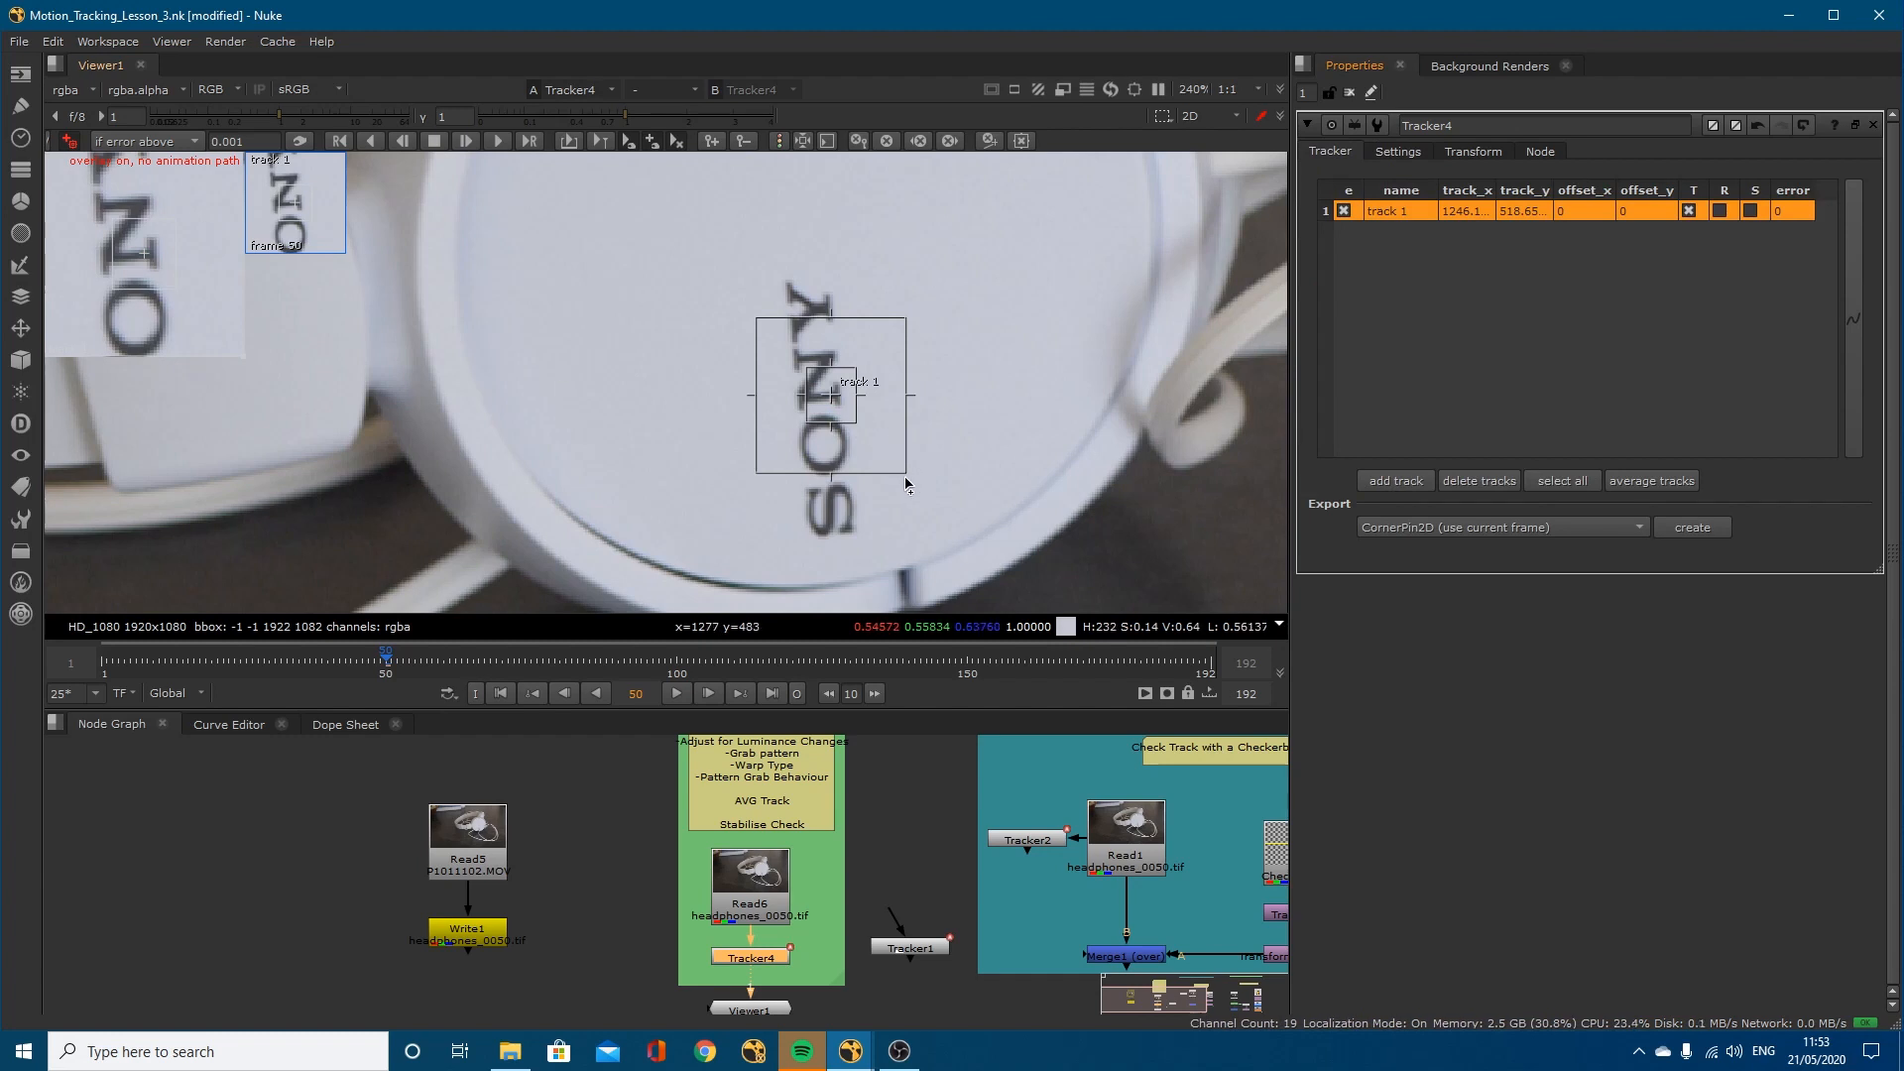
Step: Reposition track 1 on the corner of the logo's N and fit its pattern and search areas around that detail
{"action": "left_click_drag", "start_coordinate": [906, 485], "coordinate": [893, 468]}
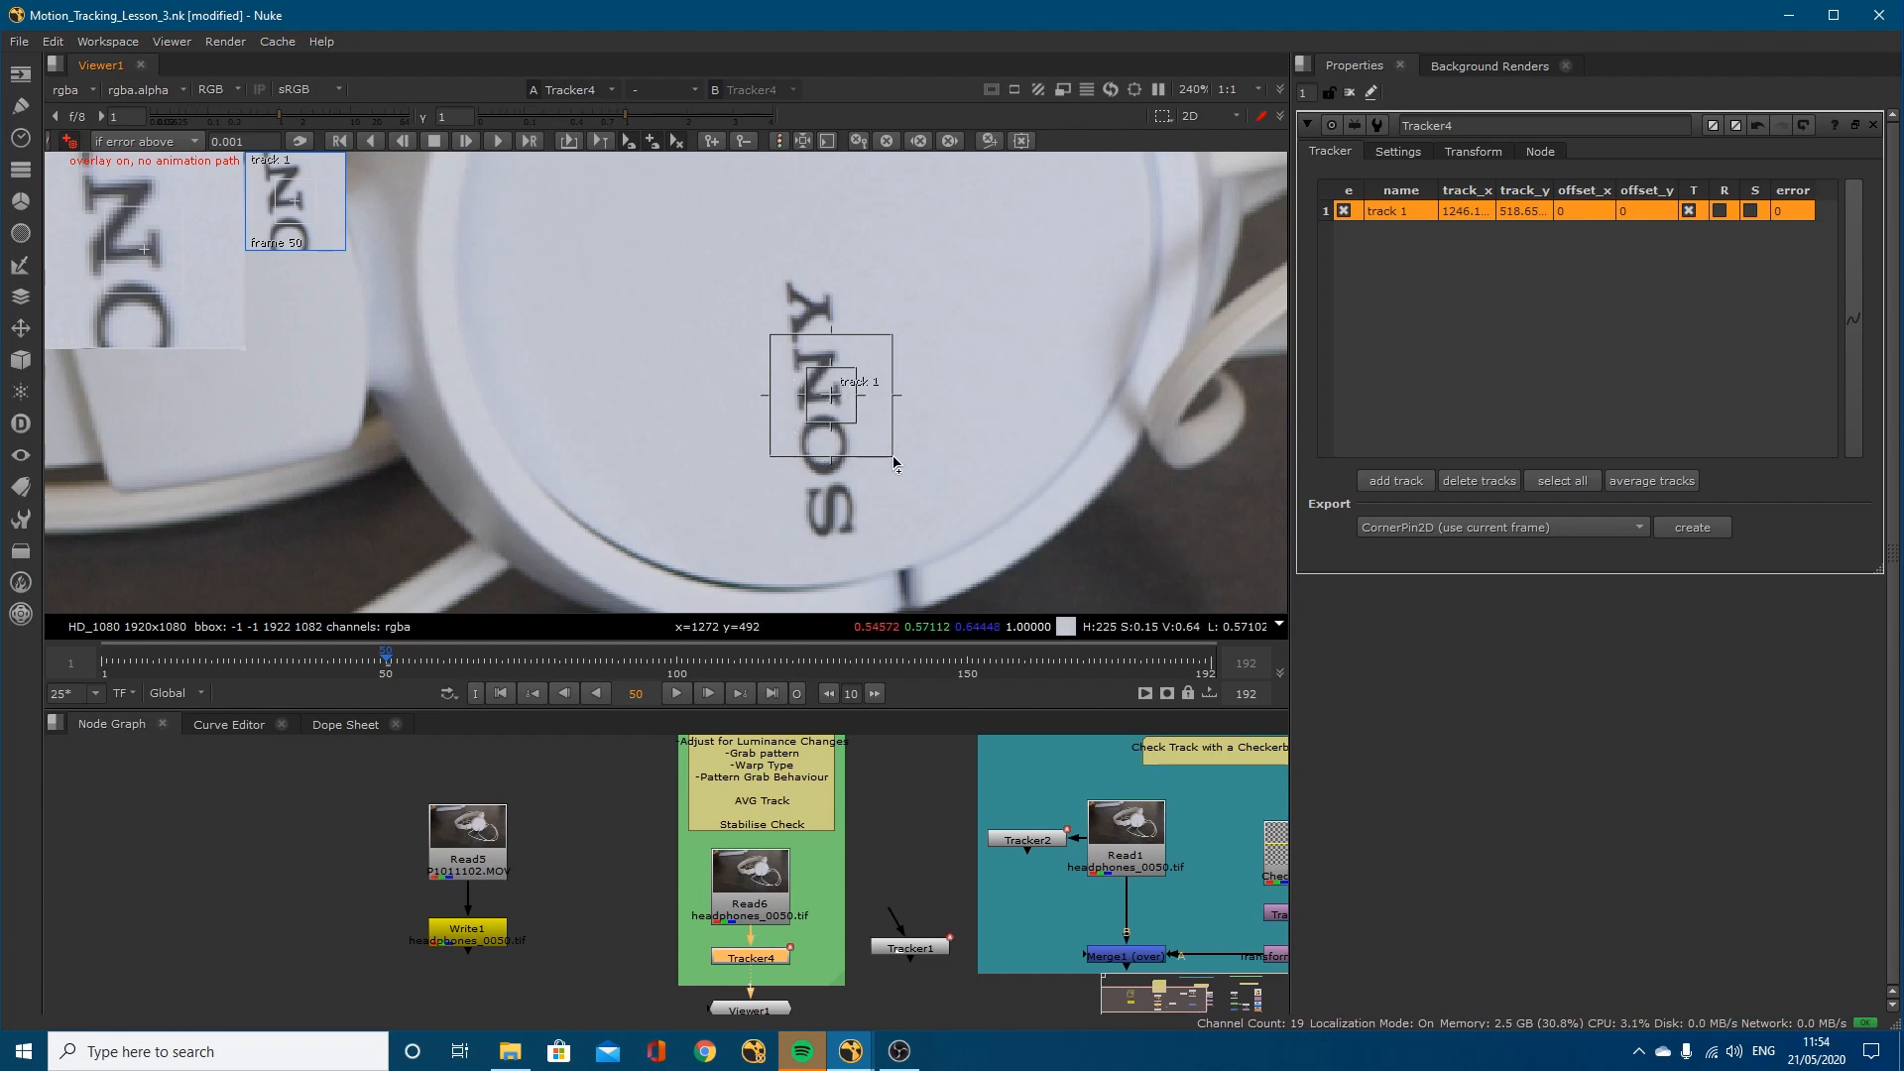
{"action": "left_click_drag", "start_coordinate": [893, 459], "coordinate": [833, 376]}
{"action": "scroll", "coordinate": [843, 402], "scroll_direction": "up", "scroll_amount": 6}
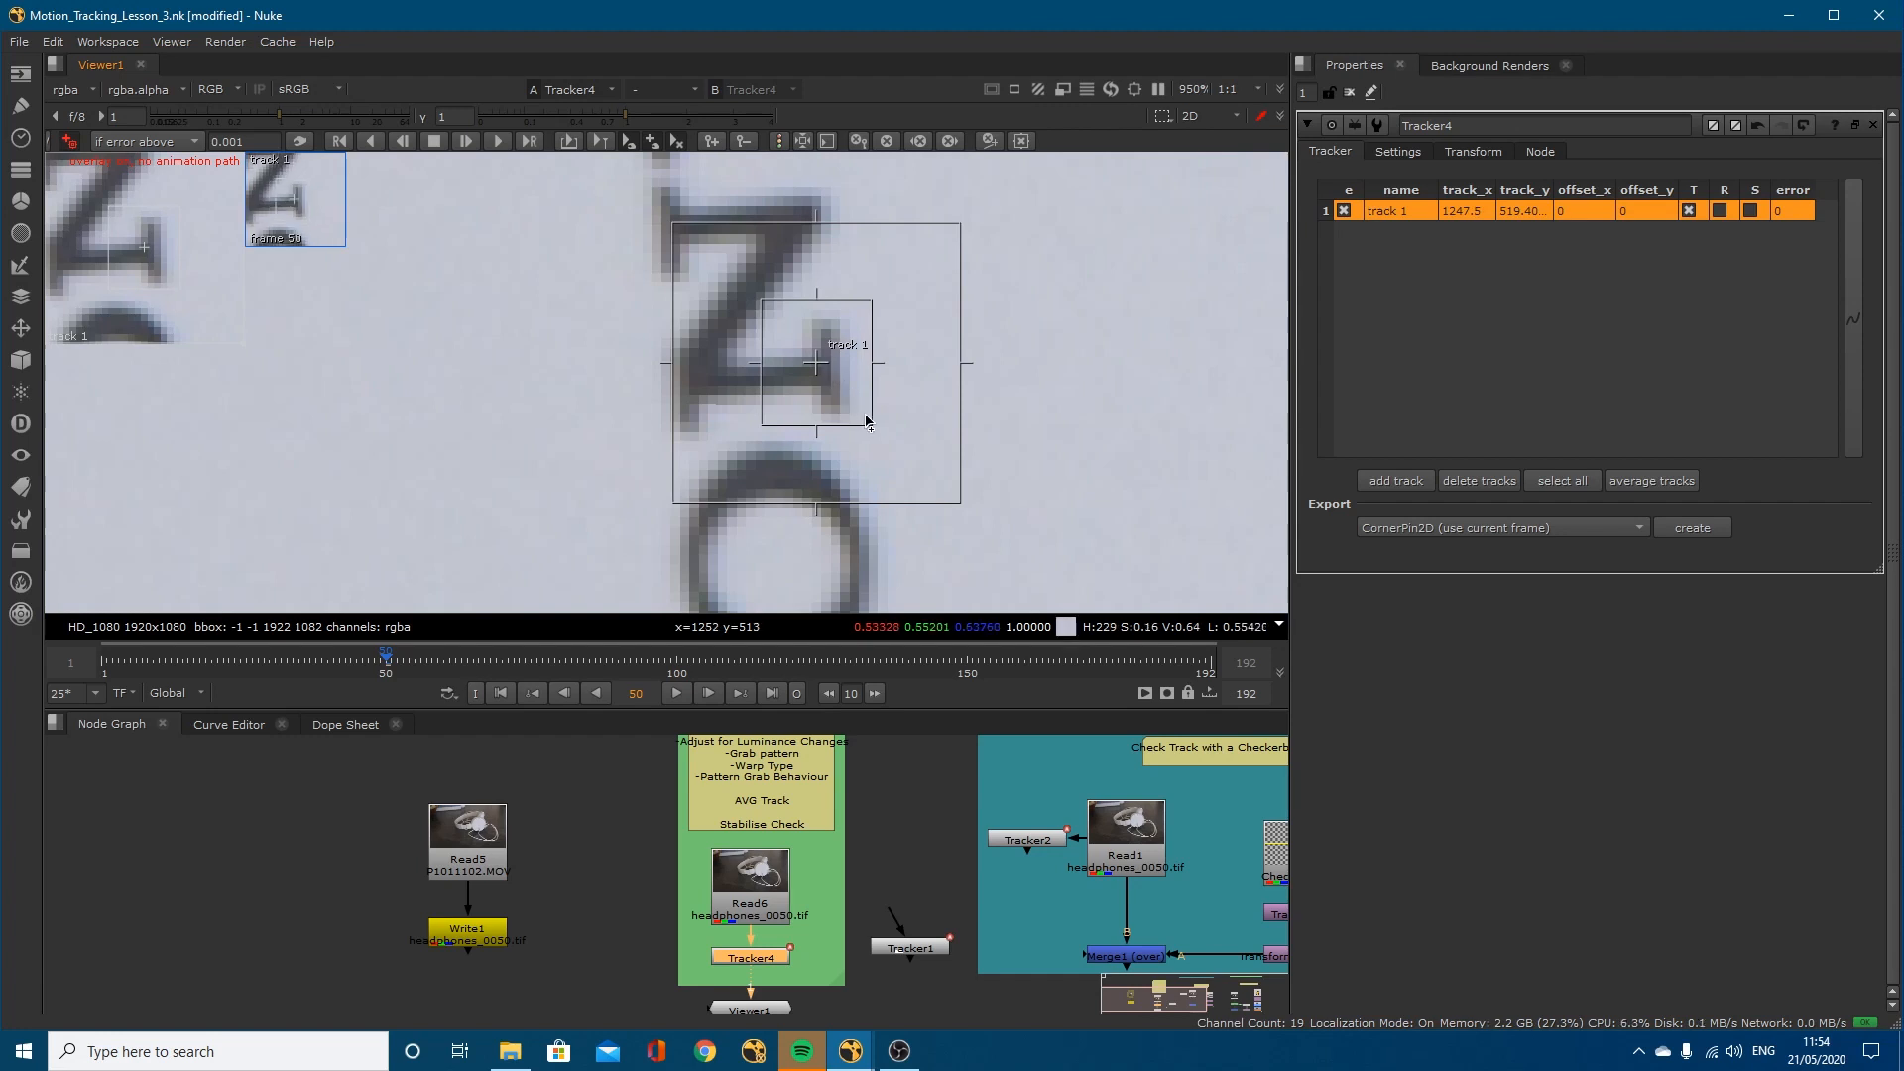
{"action": "left_click_drag", "start_coordinate": [869, 427], "coordinate": [868, 425]}
{"action": "left_click_drag", "start_coordinate": [958, 501], "coordinate": [971, 512]}
{"action": "scroll", "coordinate": [871, 412], "scroll_direction": "down", "scroll_amount": 8}
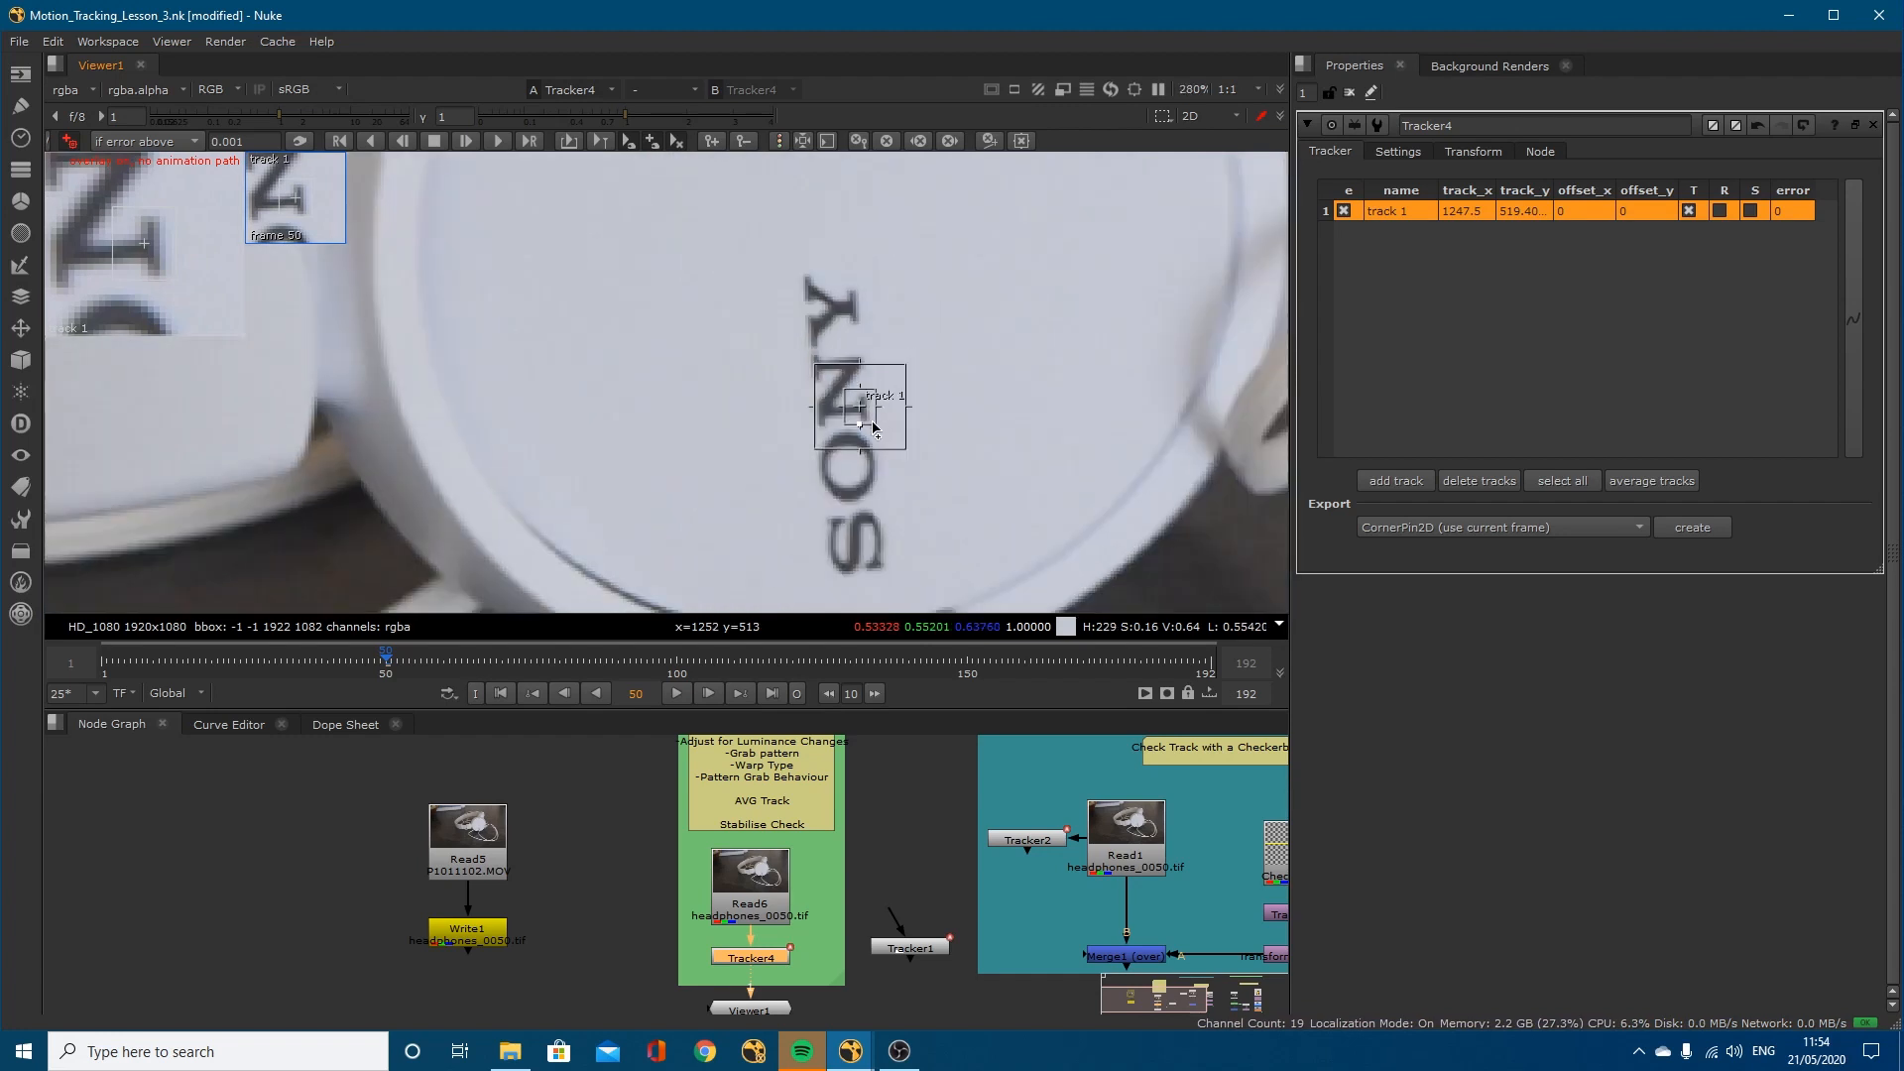
Step: Track track 1 backwards from frame 50 to the start of the shot
{"action": "left_click", "coordinate": [369, 141]}
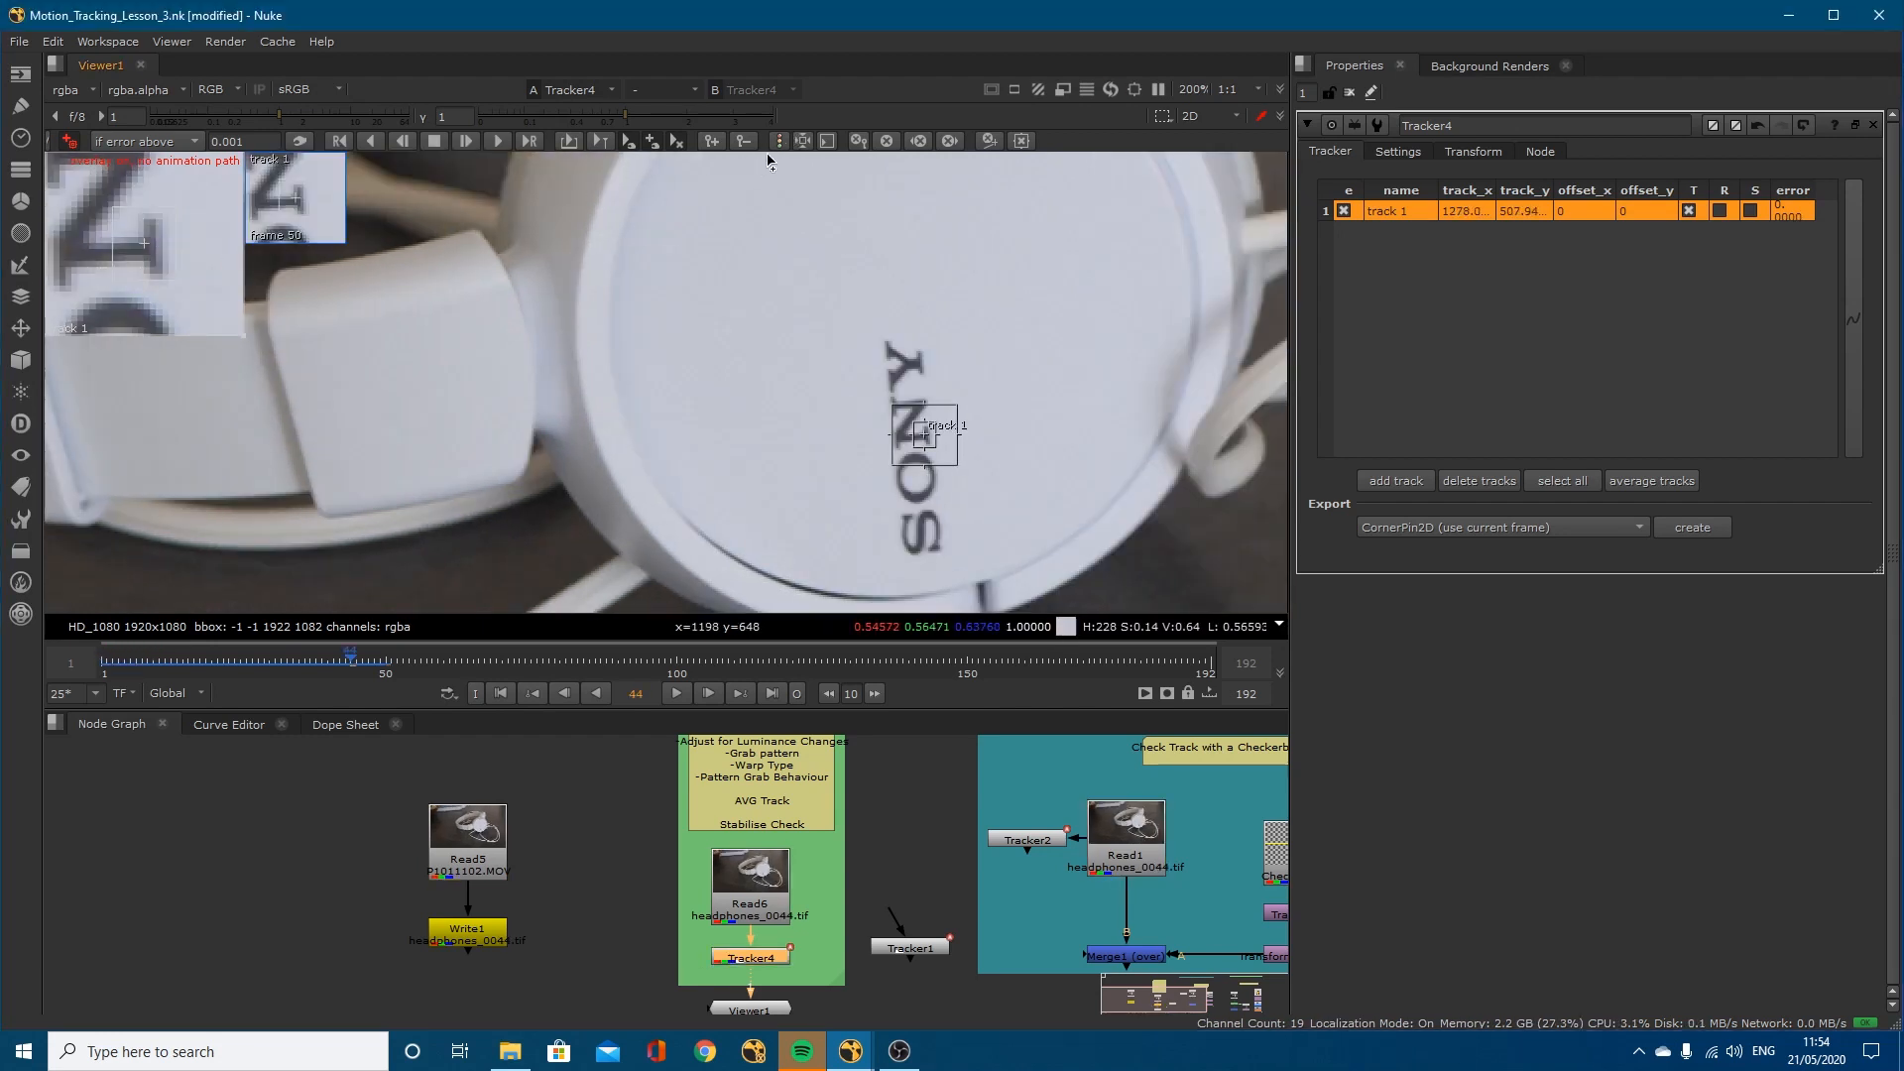
Step: Show the error colouring on track 1's path and examine how the track holds between frame 1 and frame 50
{"action": "left_click", "coordinate": [779, 141]}
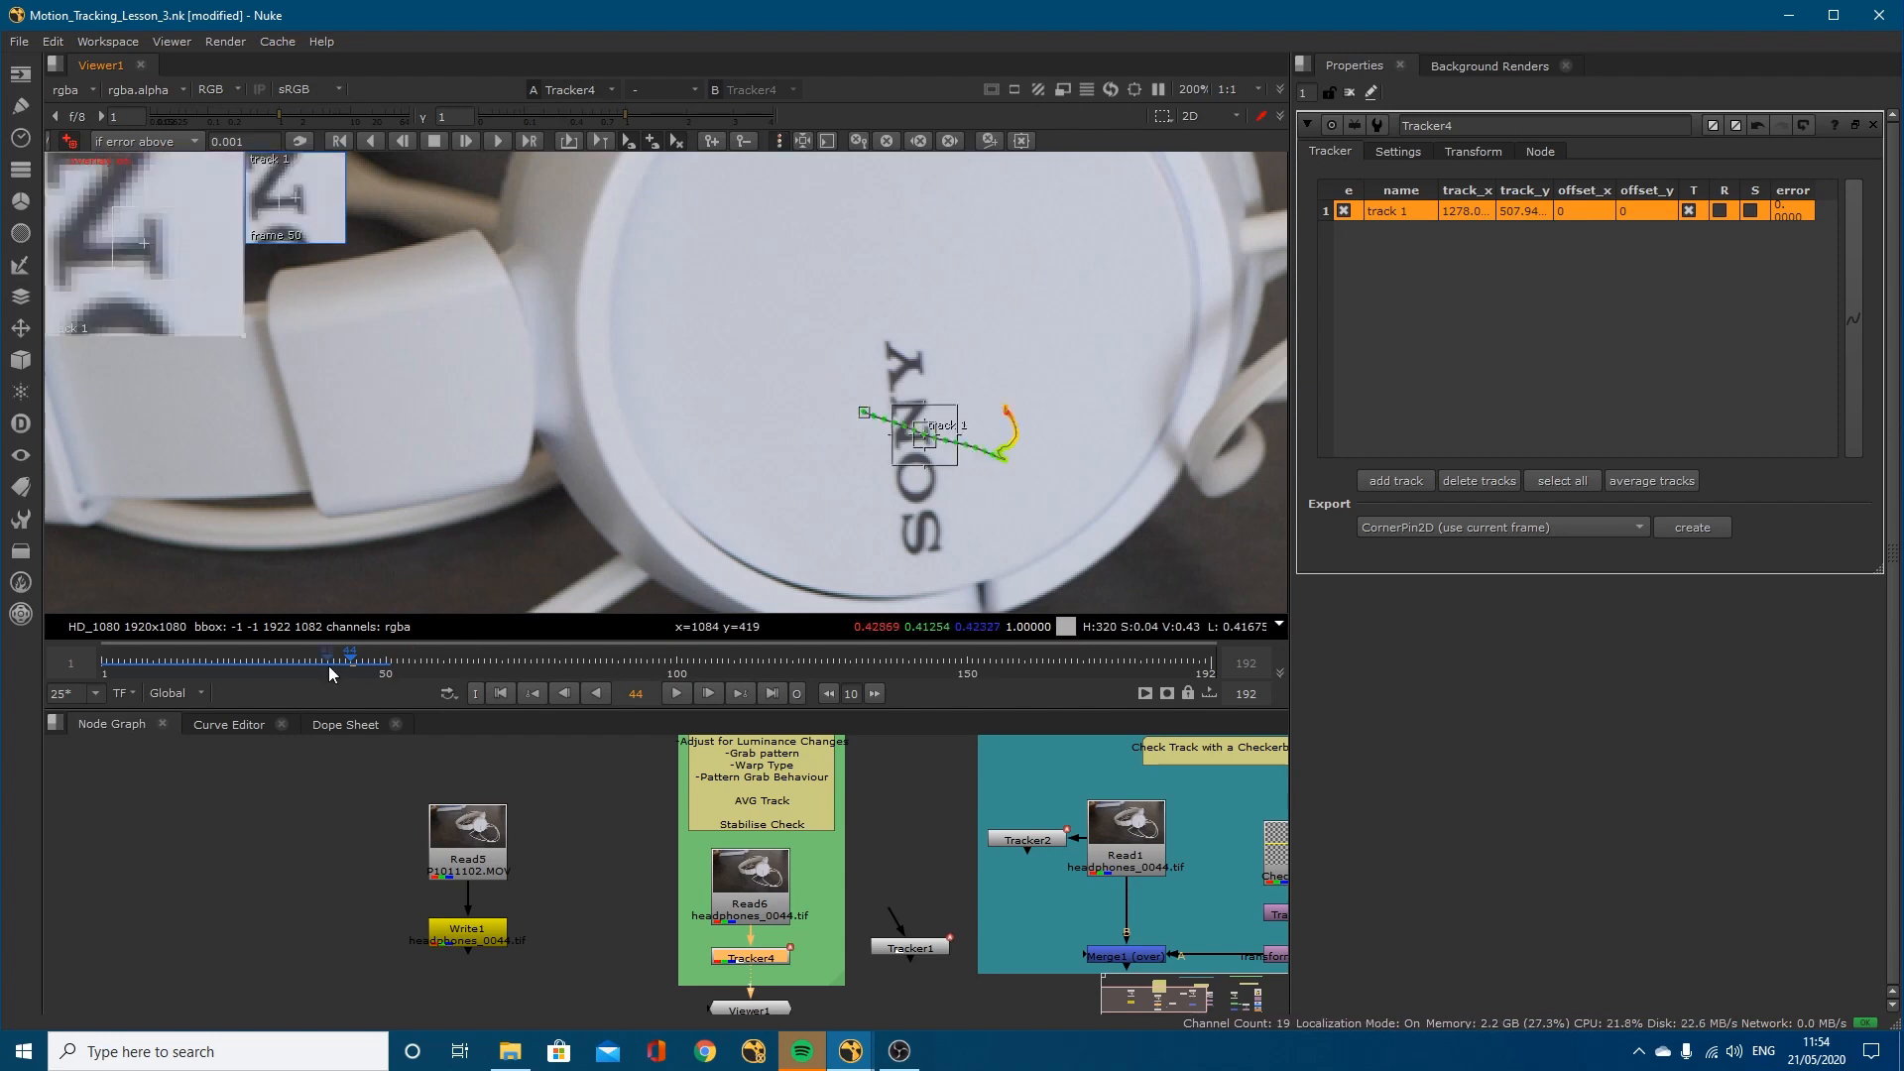
{"action": "left_click_drag", "start_coordinate": [329, 665], "coordinate": [157, 654]}
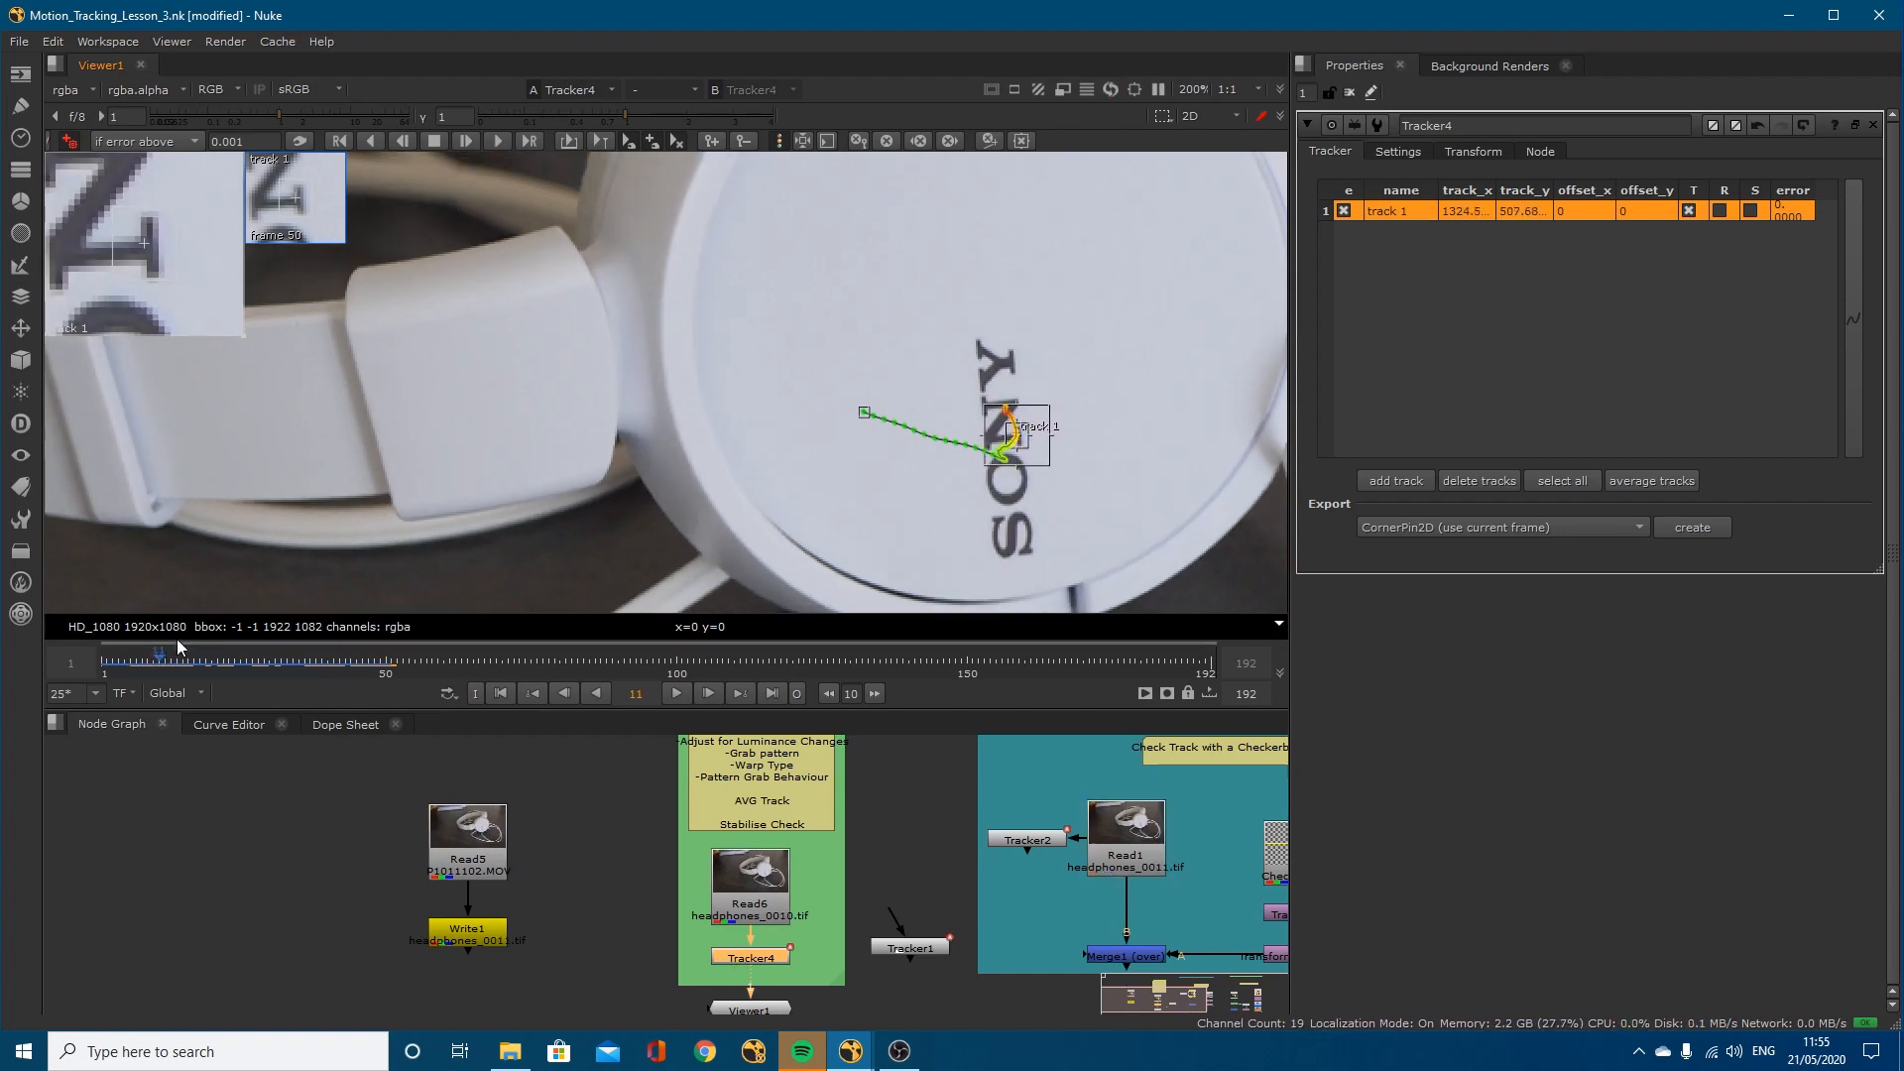
{"action": "left_click", "coordinate": [369, 663]}
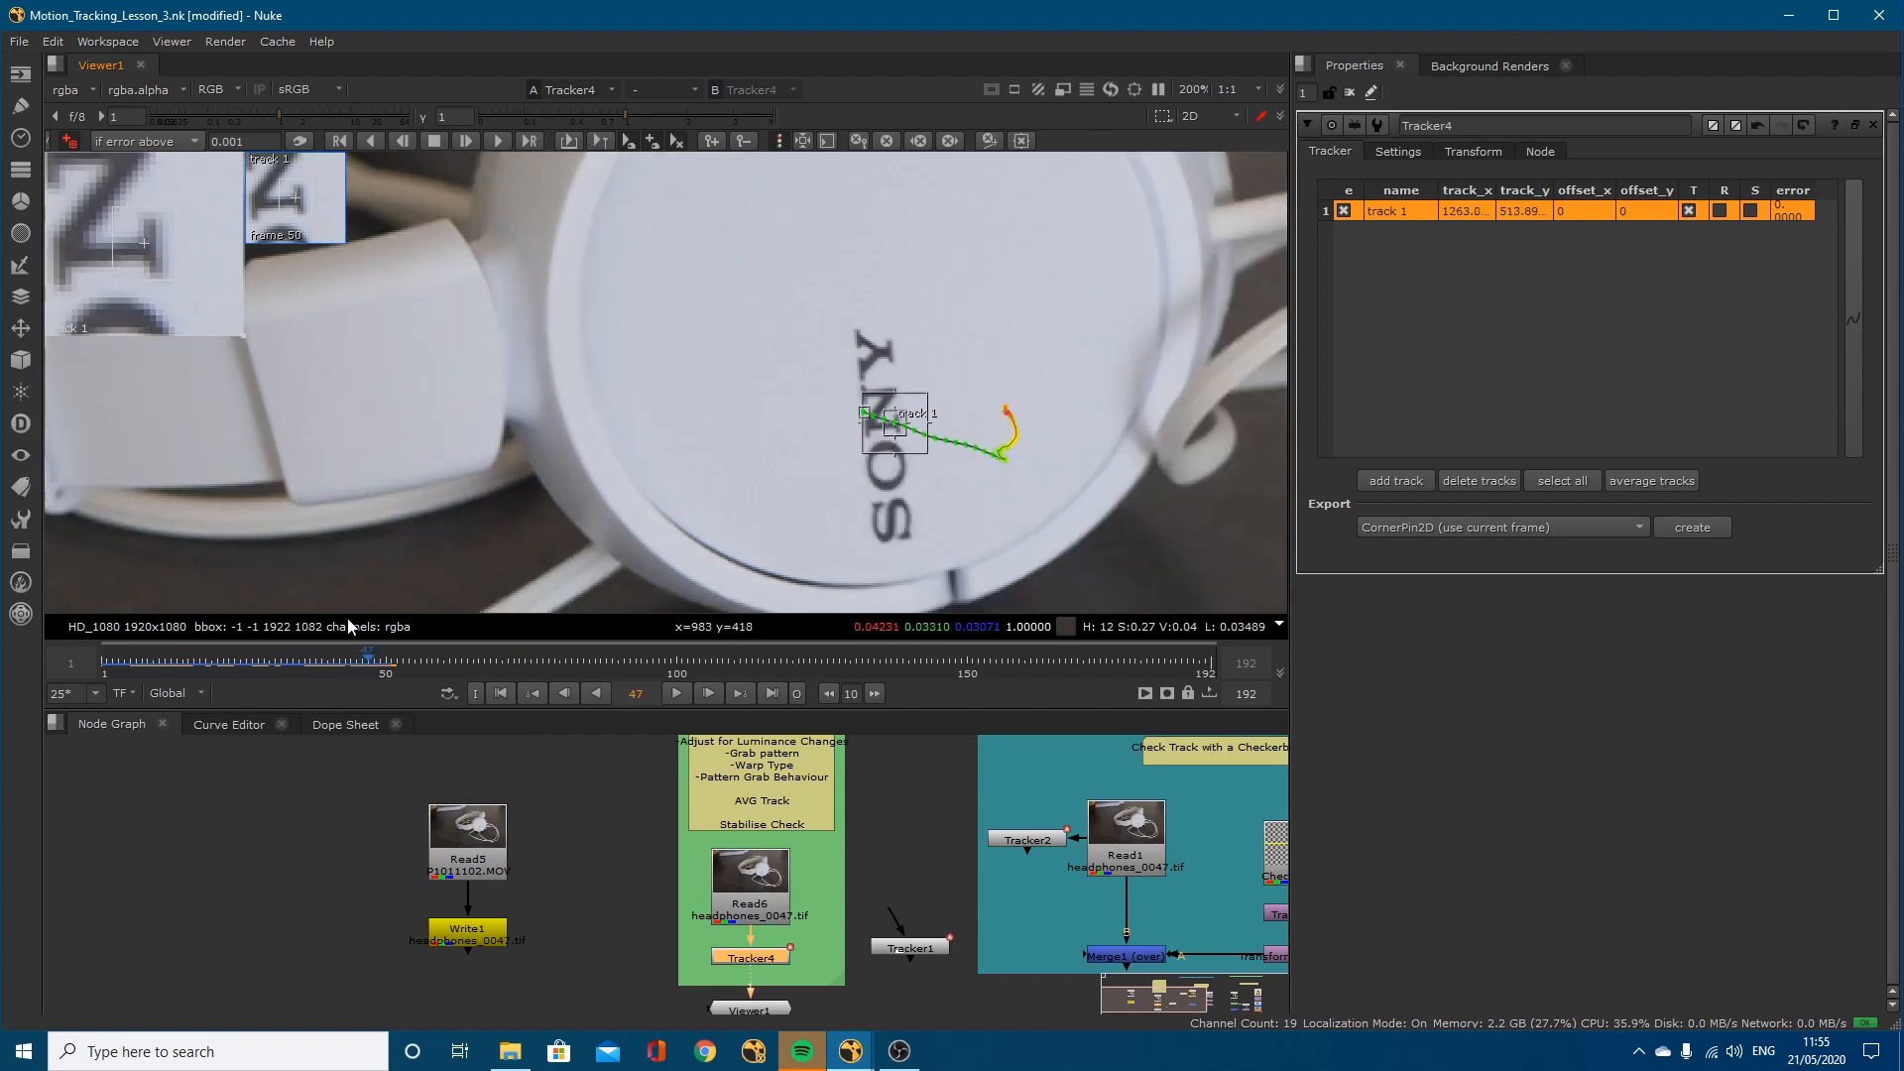
{"action": "left_click", "coordinate": [386, 672]}
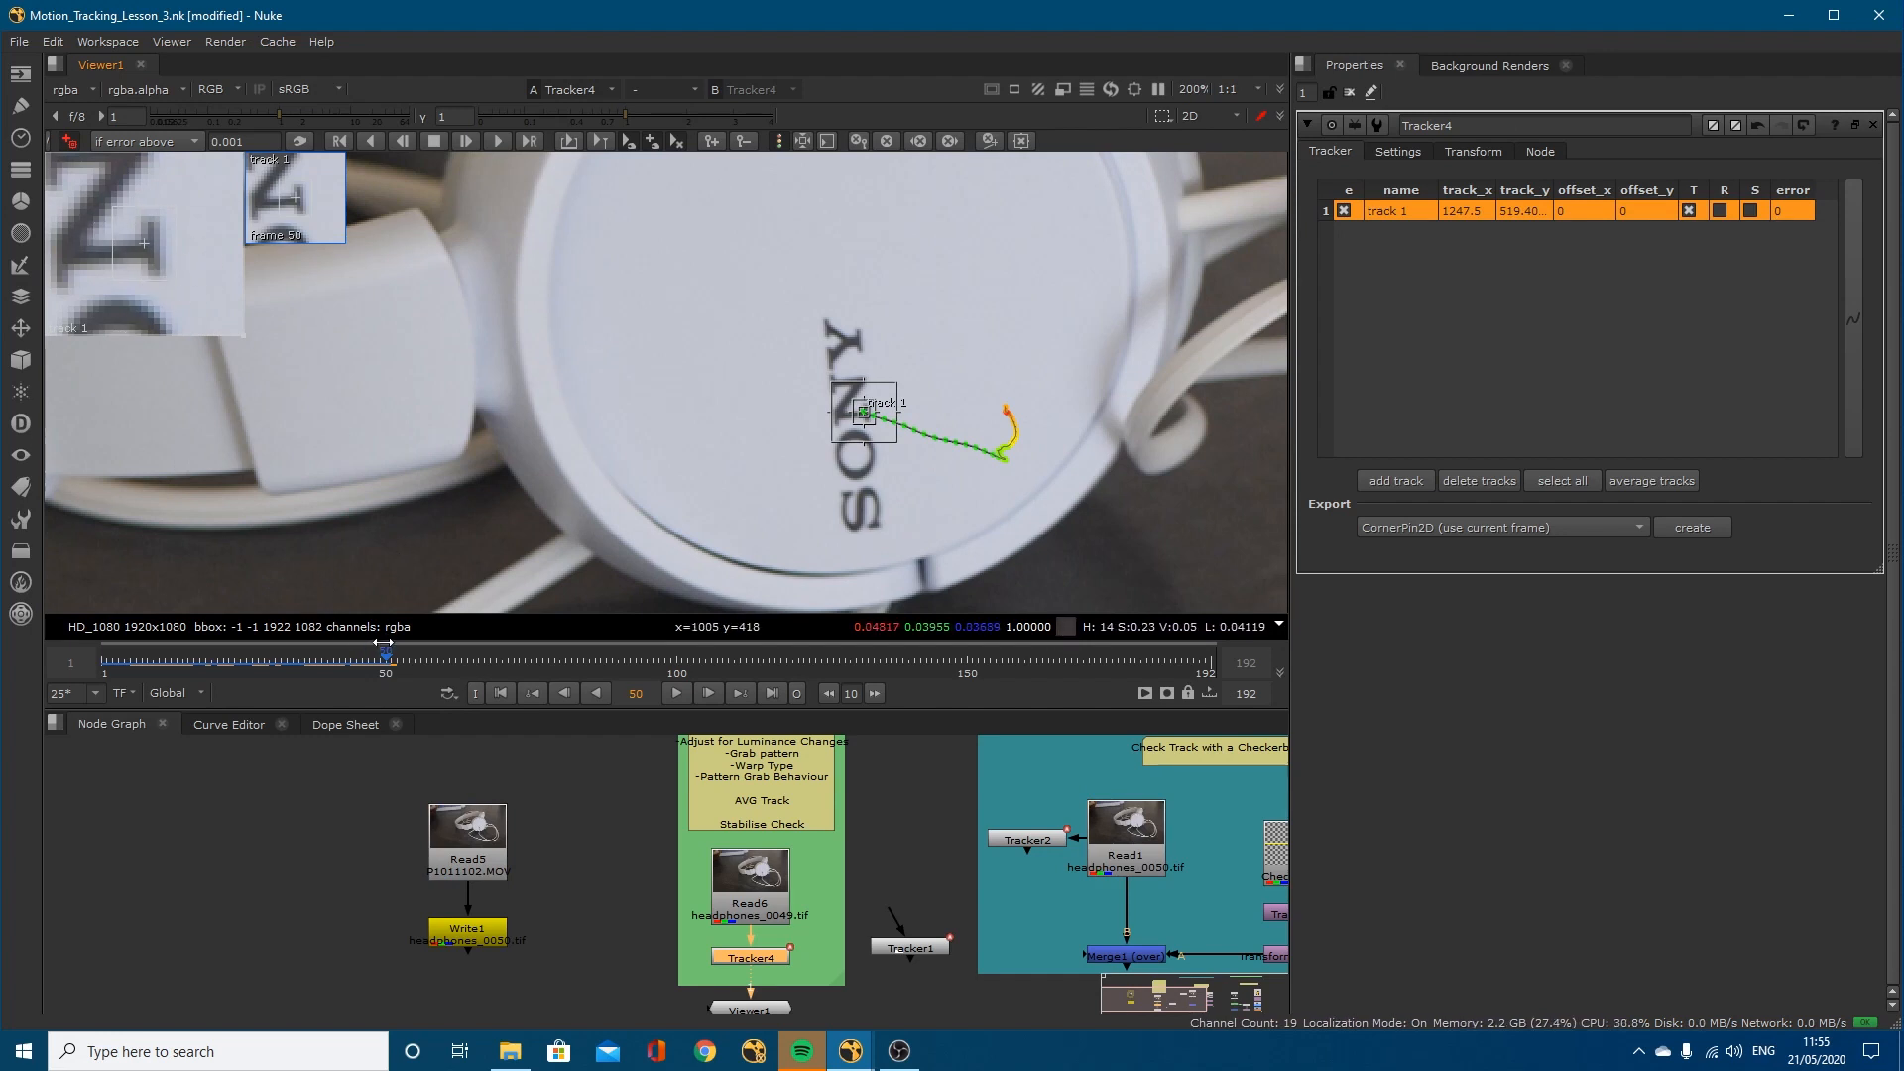
{"action": "left_click_drag", "start_coordinate": [387, 664], "coordinate": [105, 675]}
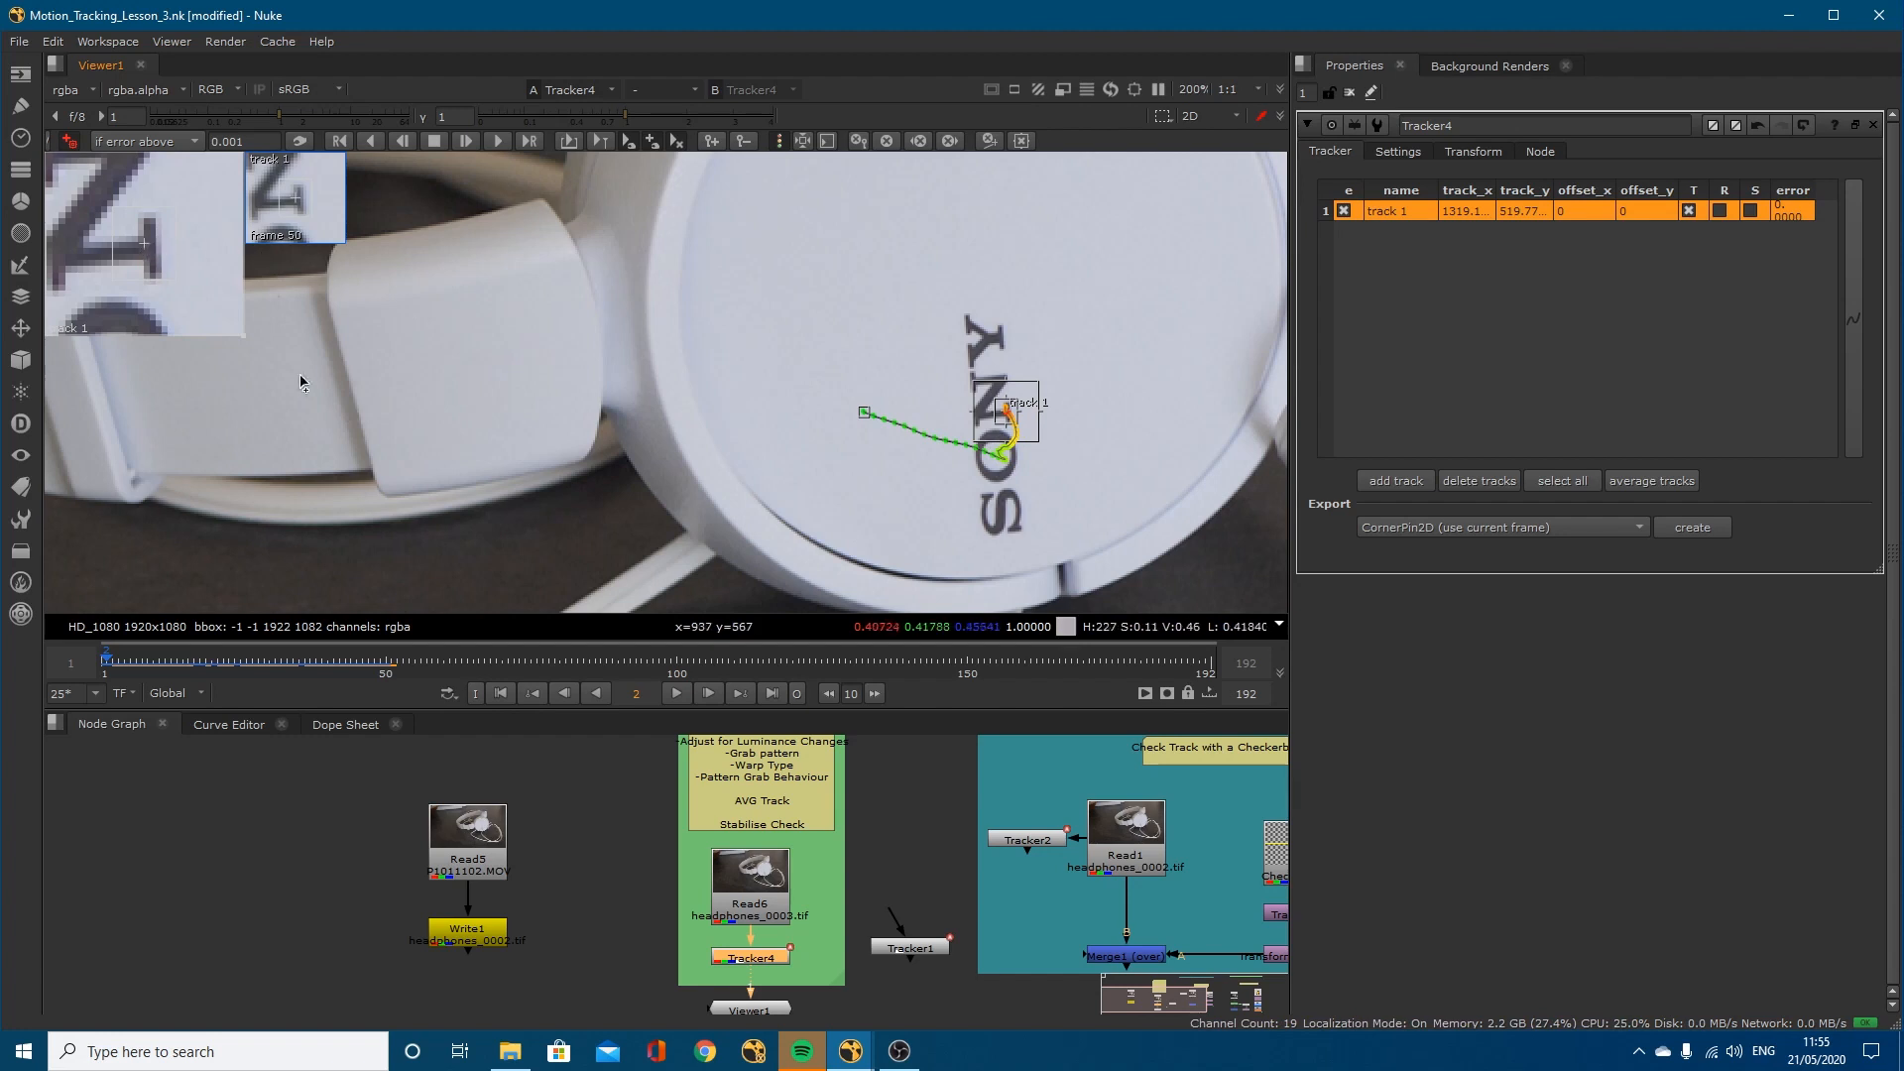
{"action": "left_click", "coordinate": [121, 663]}
{"action": "mouse_move", "coordinate": [121, 662]}
{"action": "left_mouse_down"}
{"action": "mouse_move", "coordinate": [351, 669]}
{"action": "mouse_move", "coordinate": [118, 663]}
{"action": "left_mouse_up"}
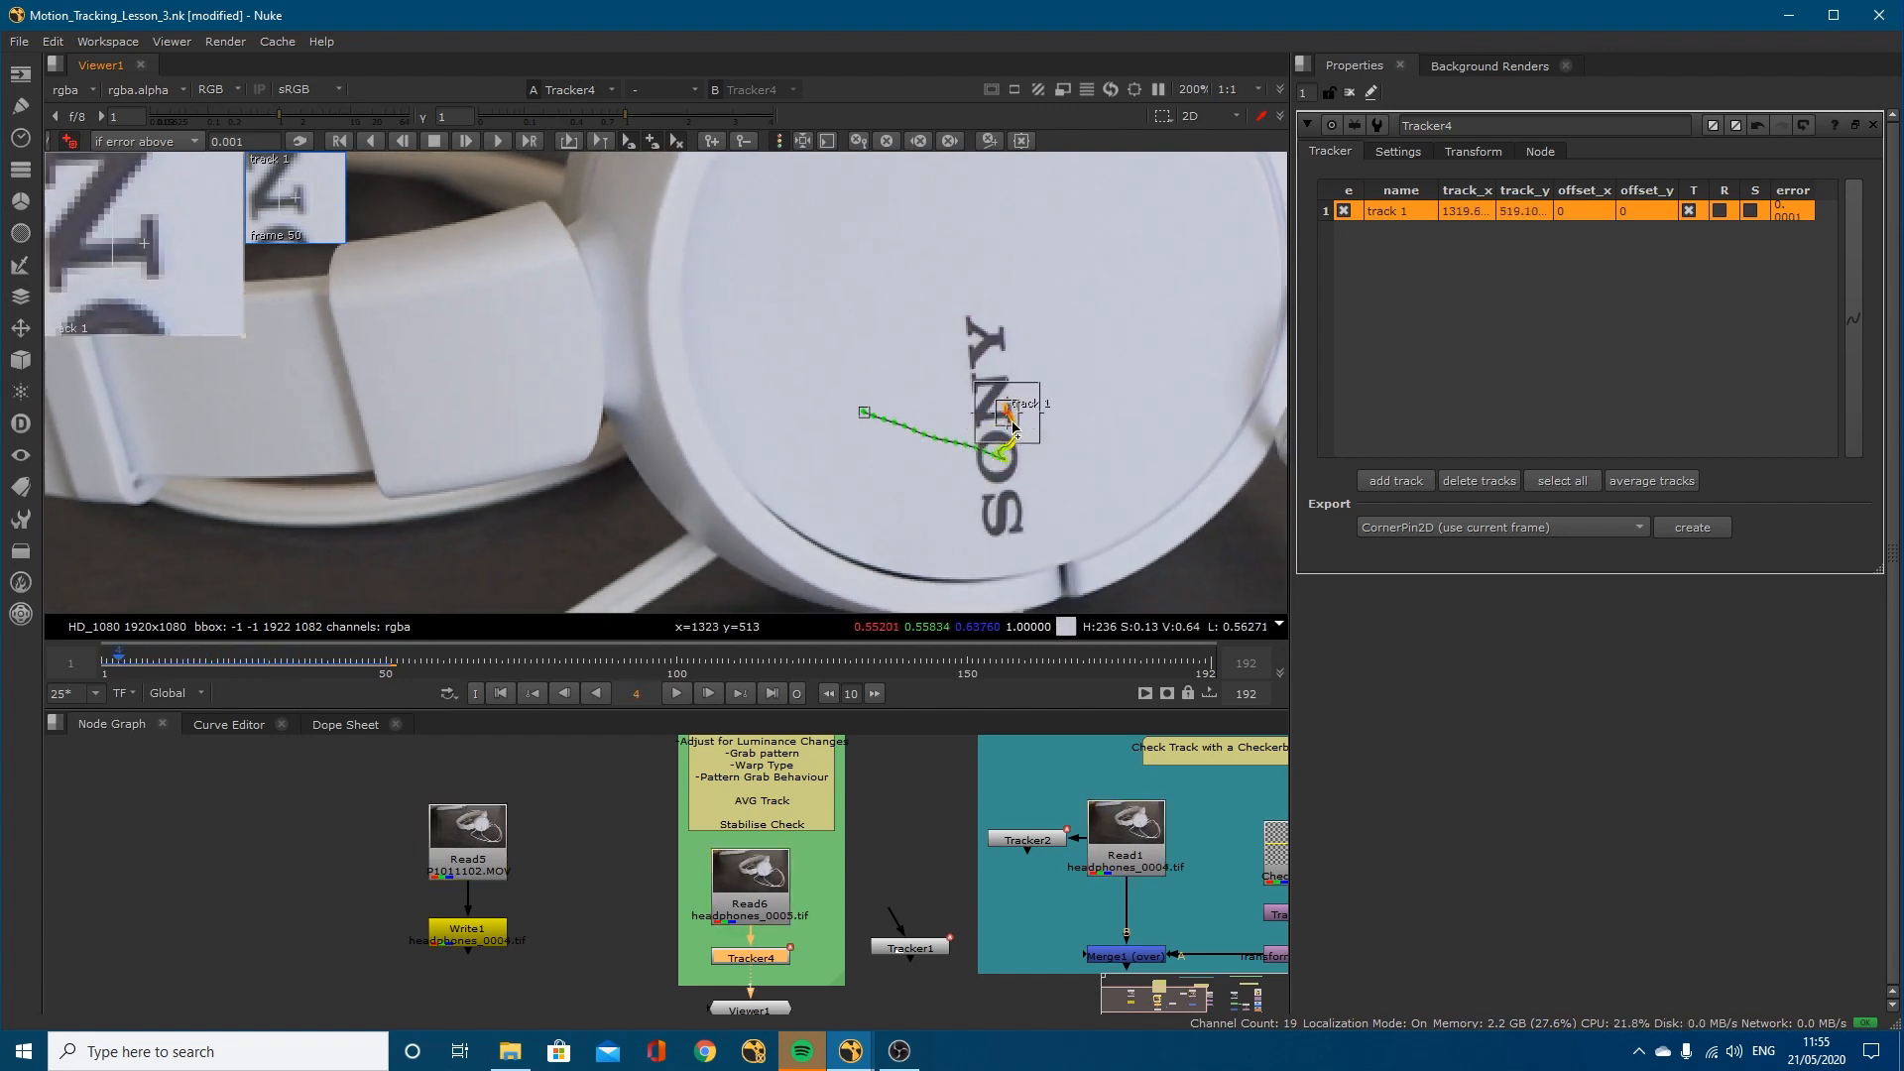
Step: Track track 1 forwards from frame 50 to the end of the shot and review the tracked frames
{"action": "left_click", "coordinate": [387, 672]}
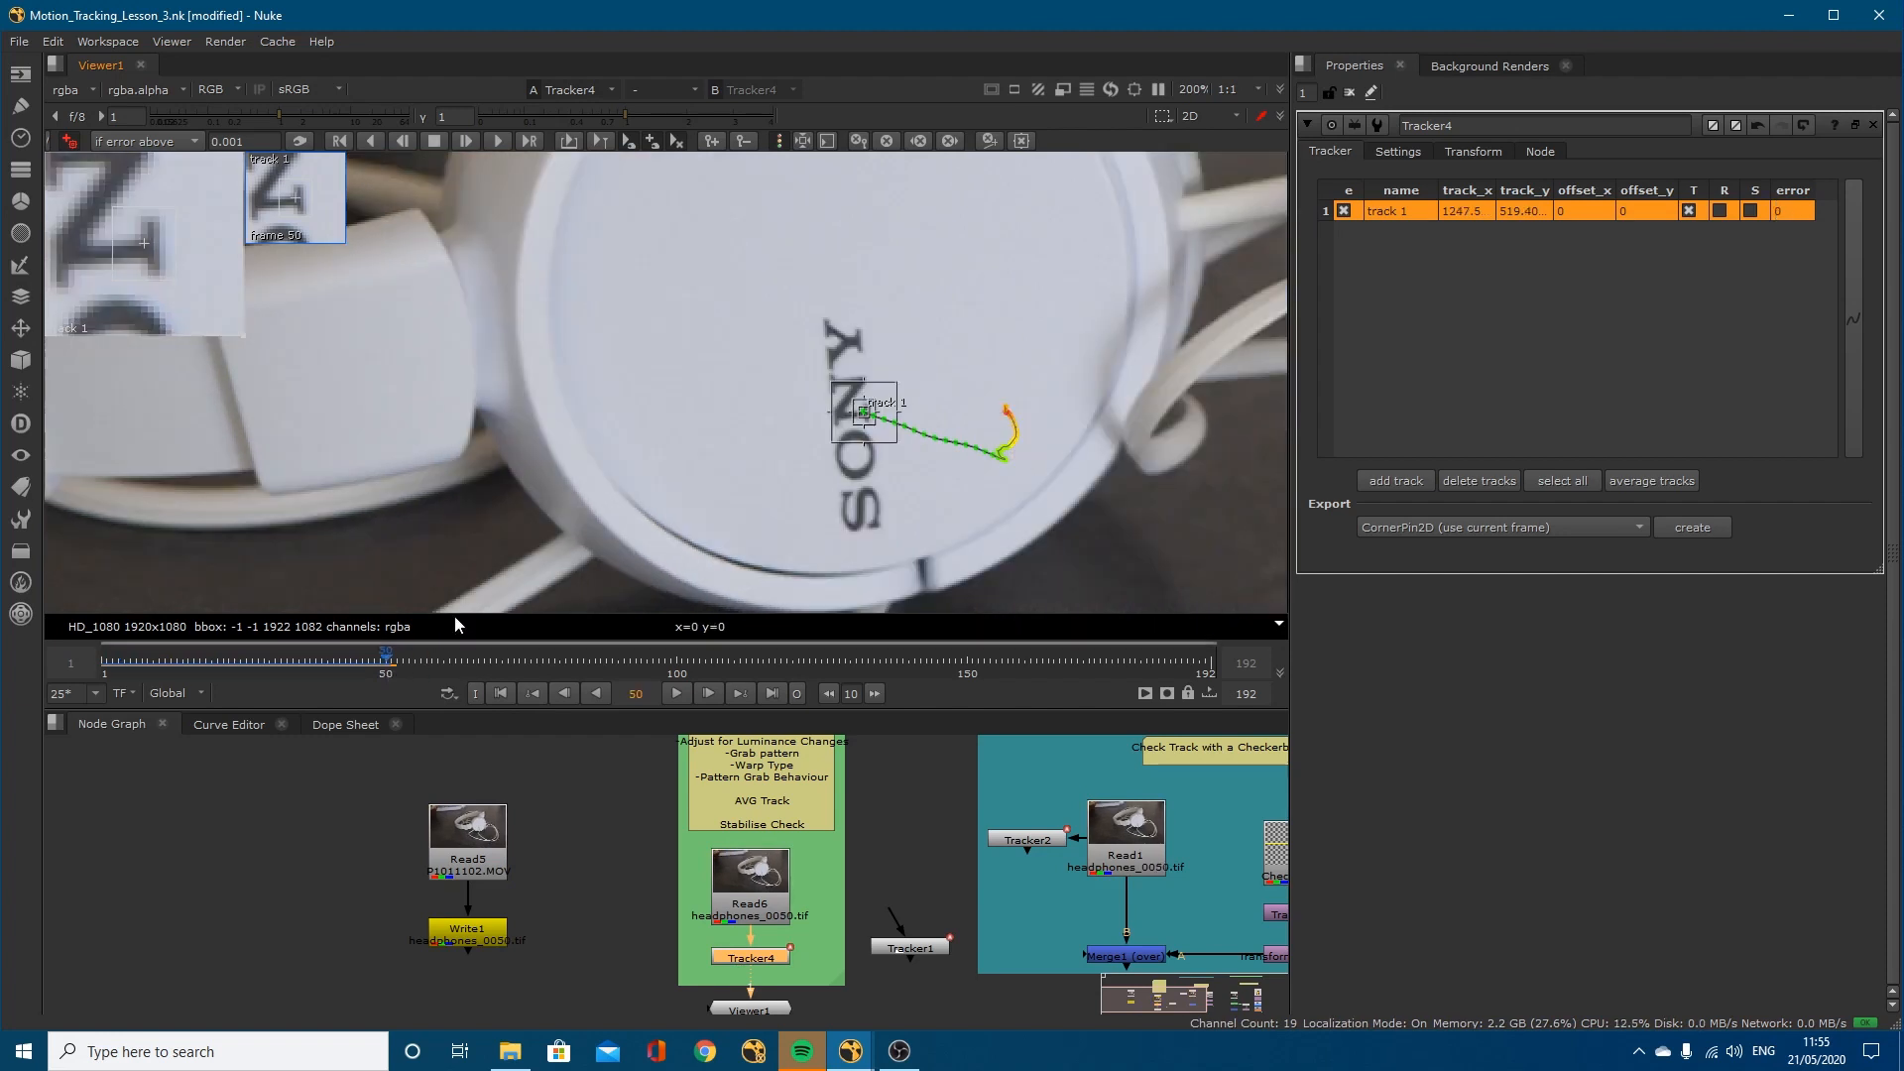
{"action": "left_click", "coordinate": [497, 140]}
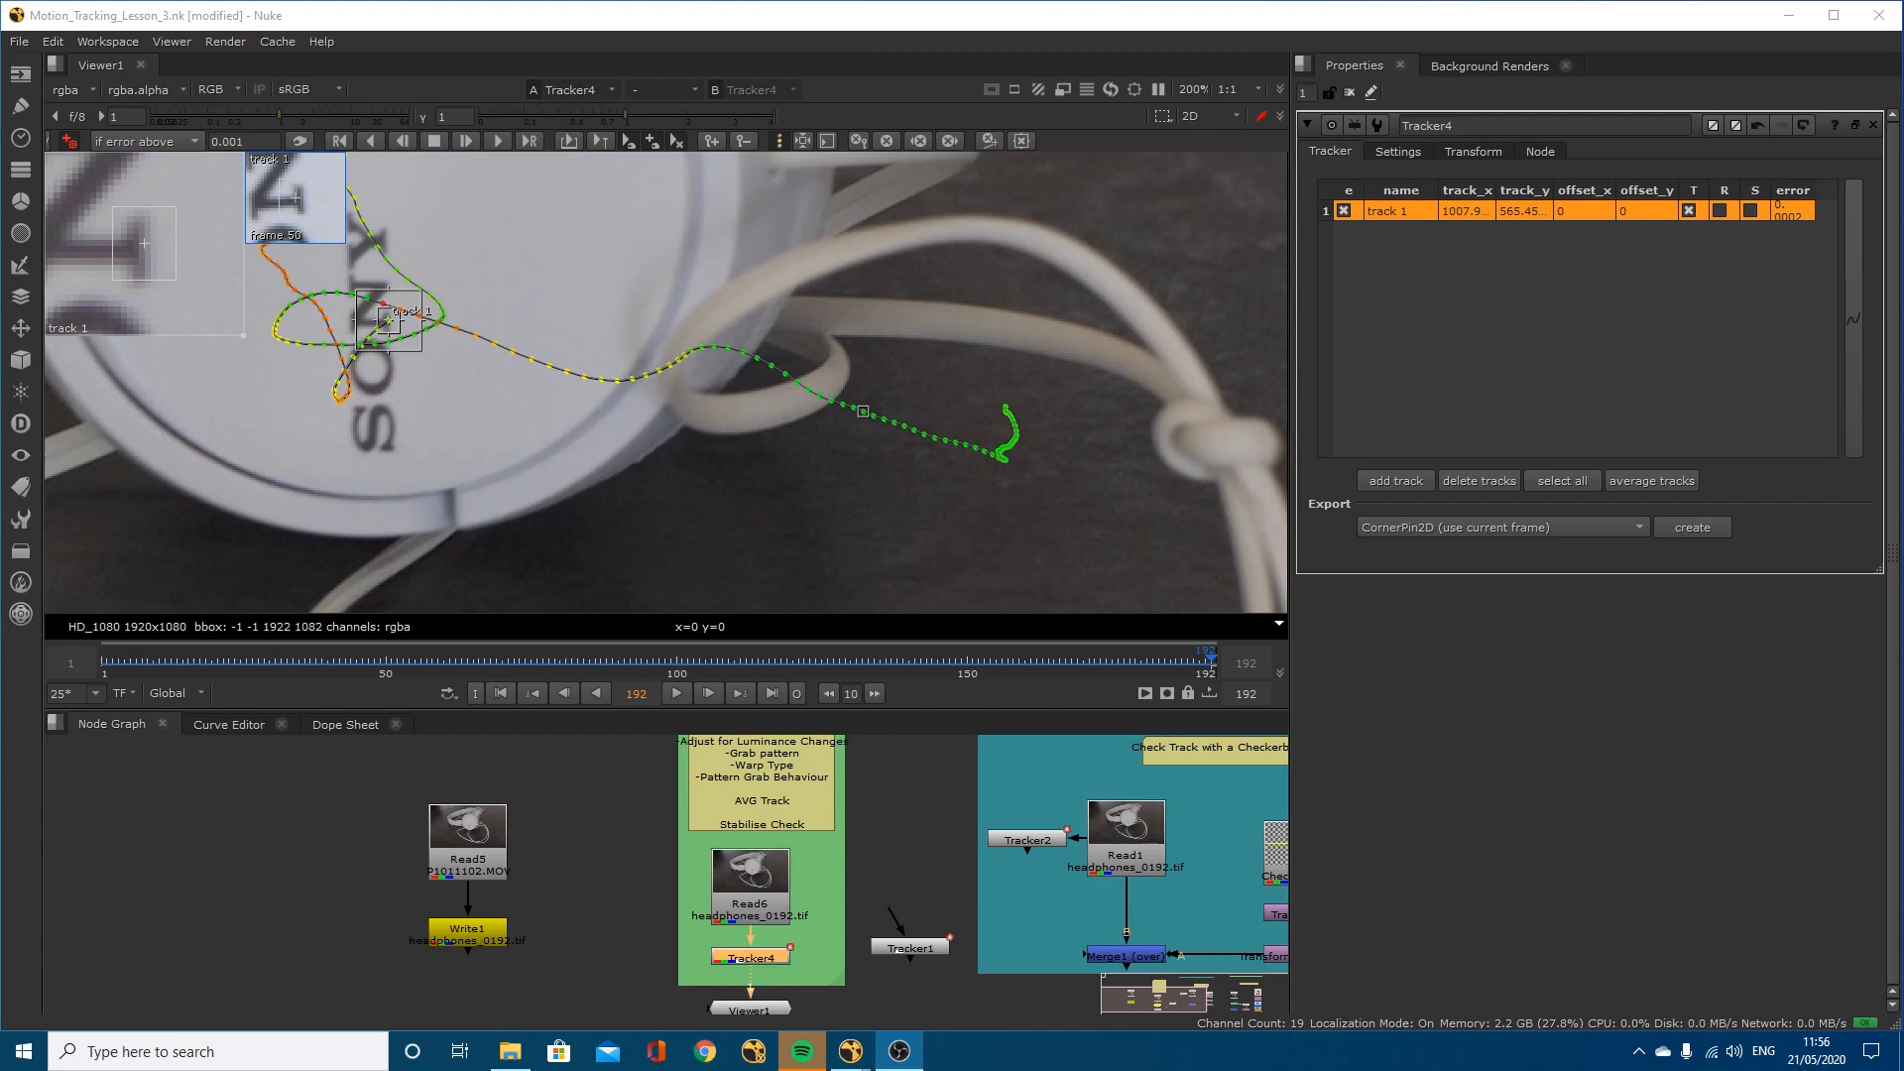
{"action": "left_click_drag", "start_coordinate": [672, 663], "coordinate": [607, 668]}
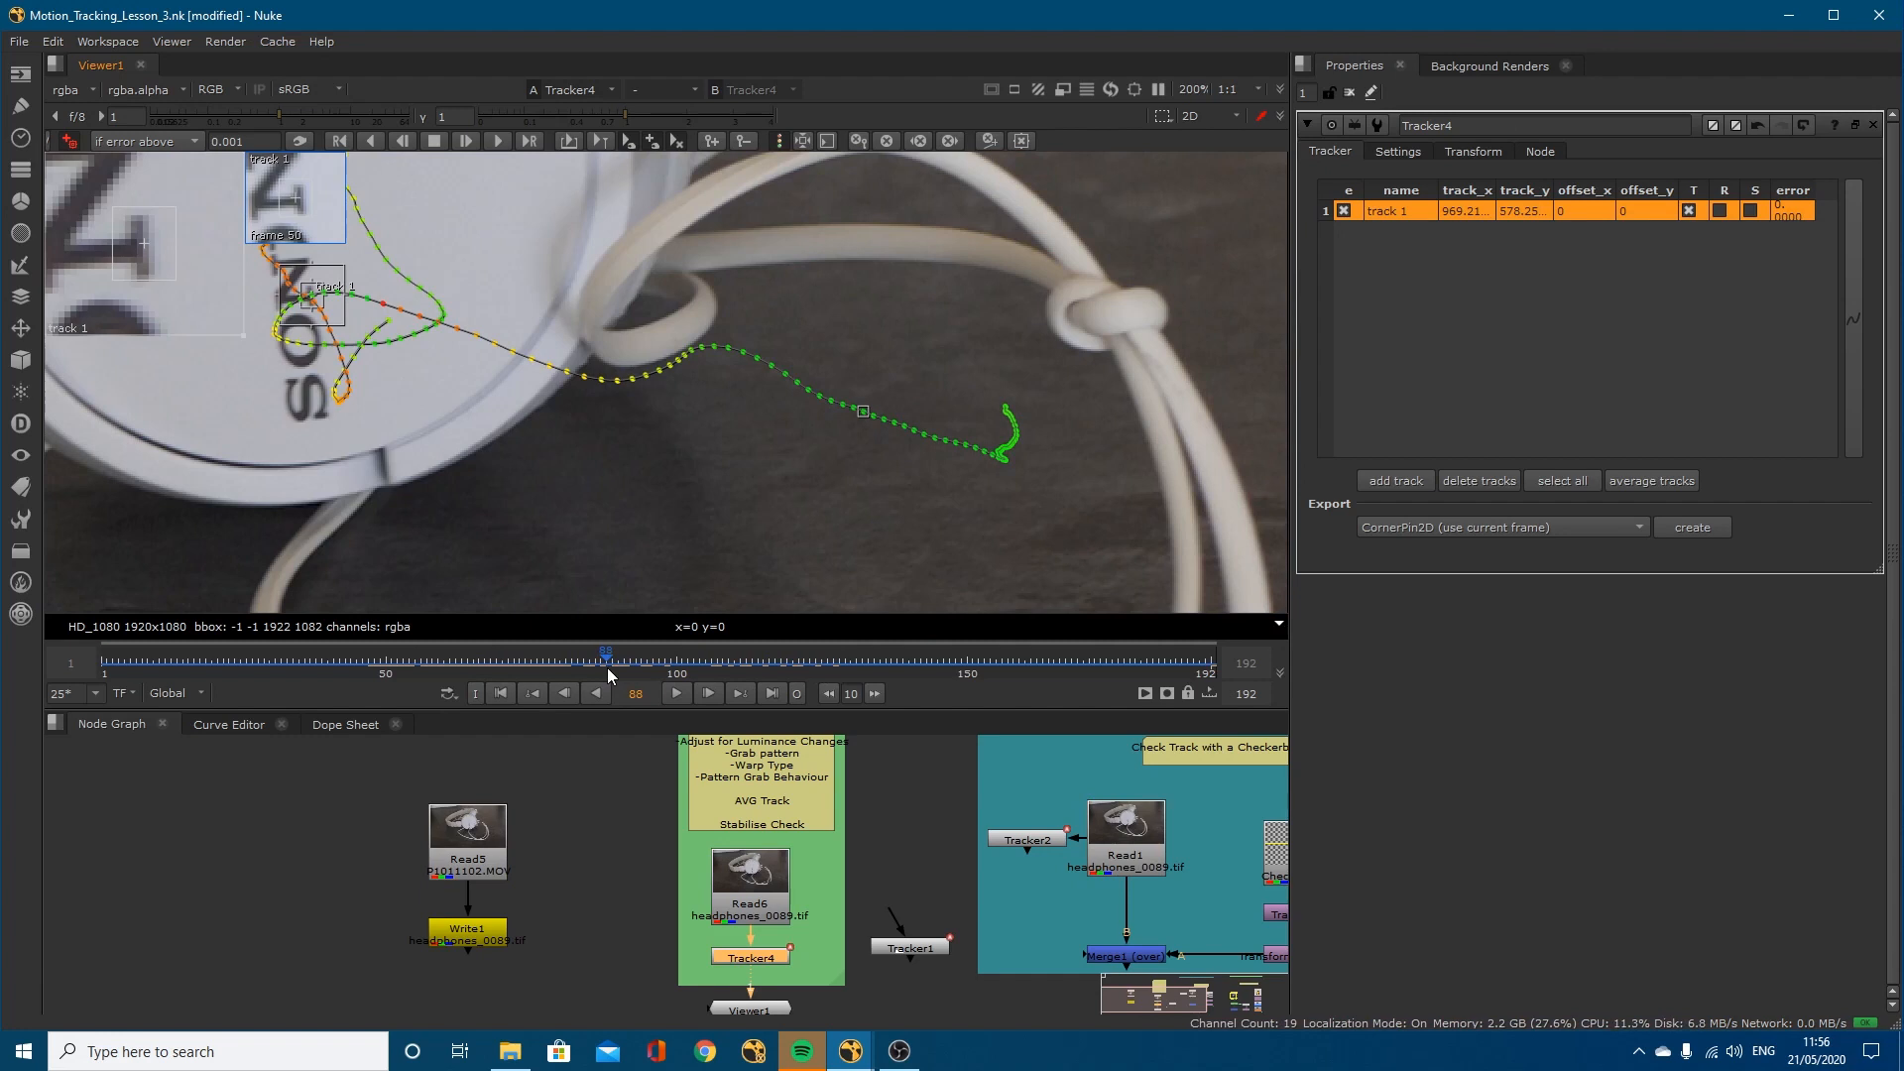
Step: Undo the forward track of track 1 and return to frame 50
{"action": "key", "text": "ctrl+z"}
{"action": "key", "text": "ctrl+z"}
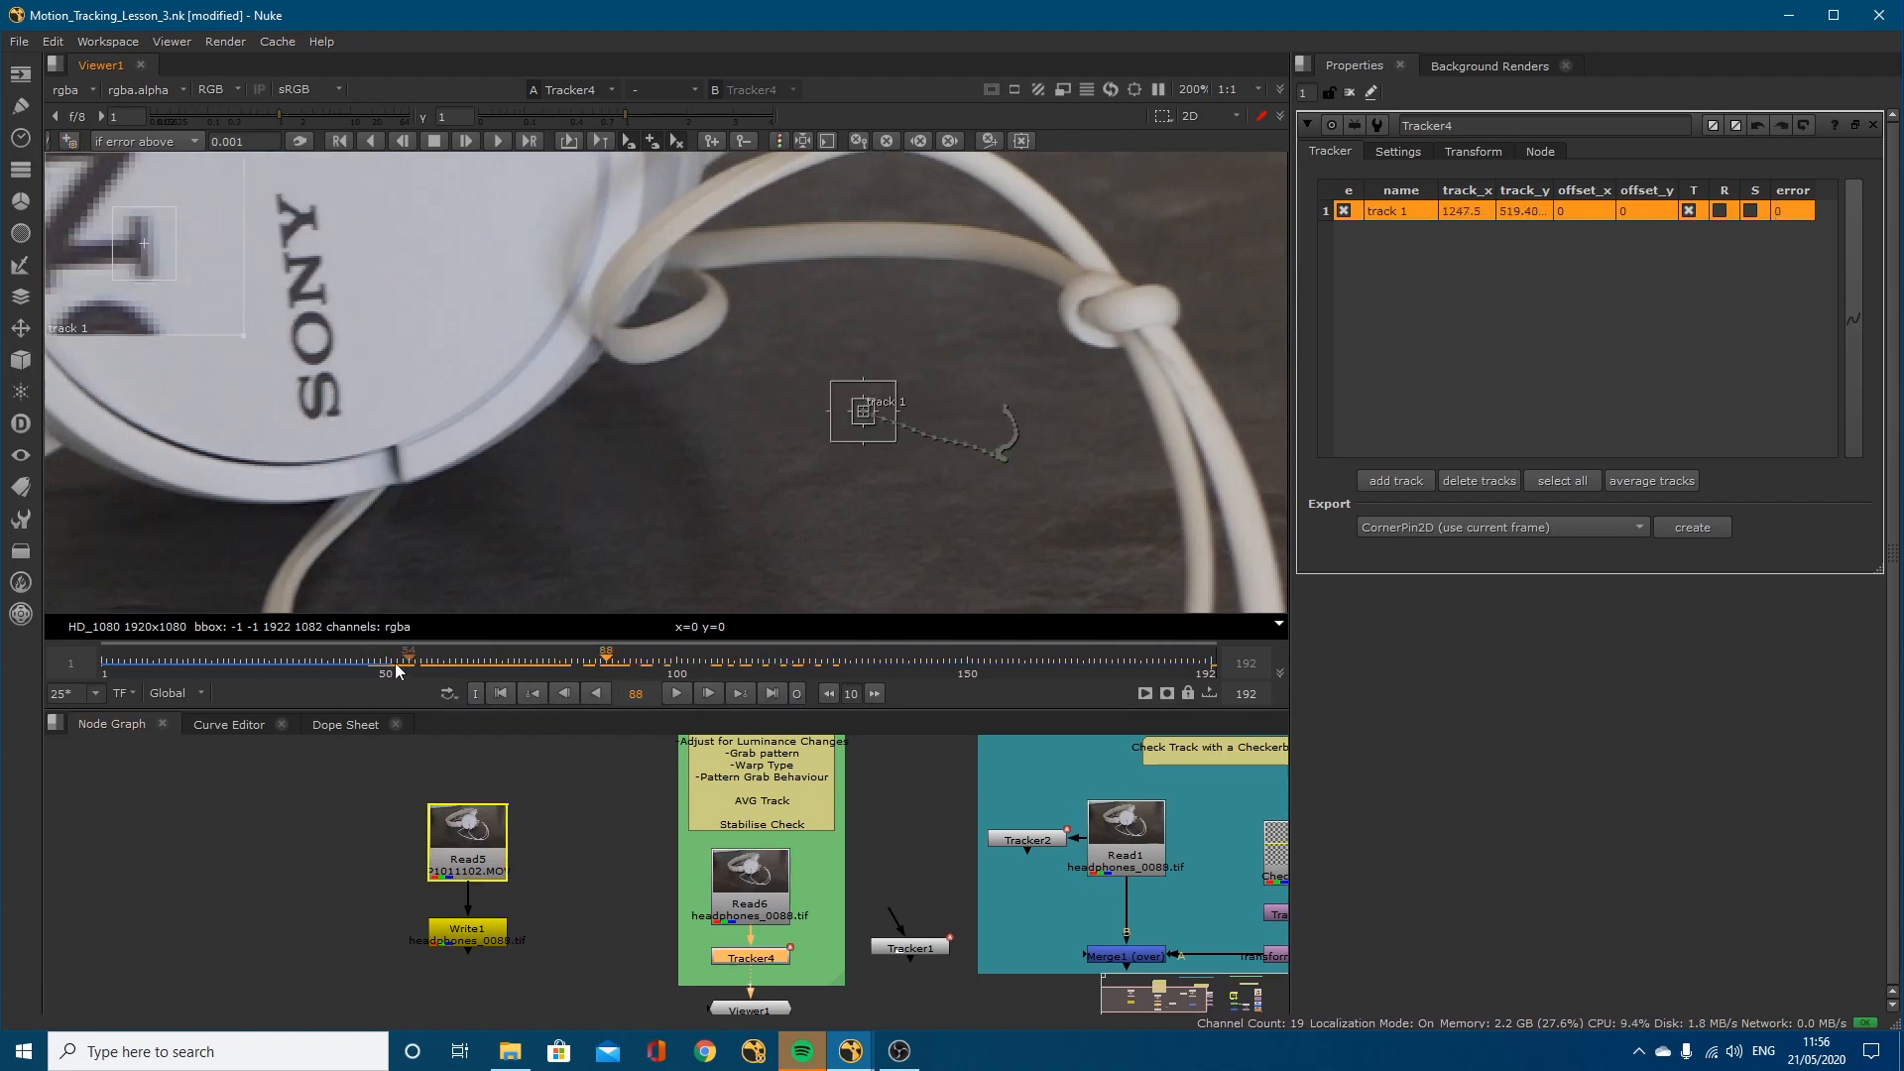
{"action": "left_click", "coordinate": [386, 672]}
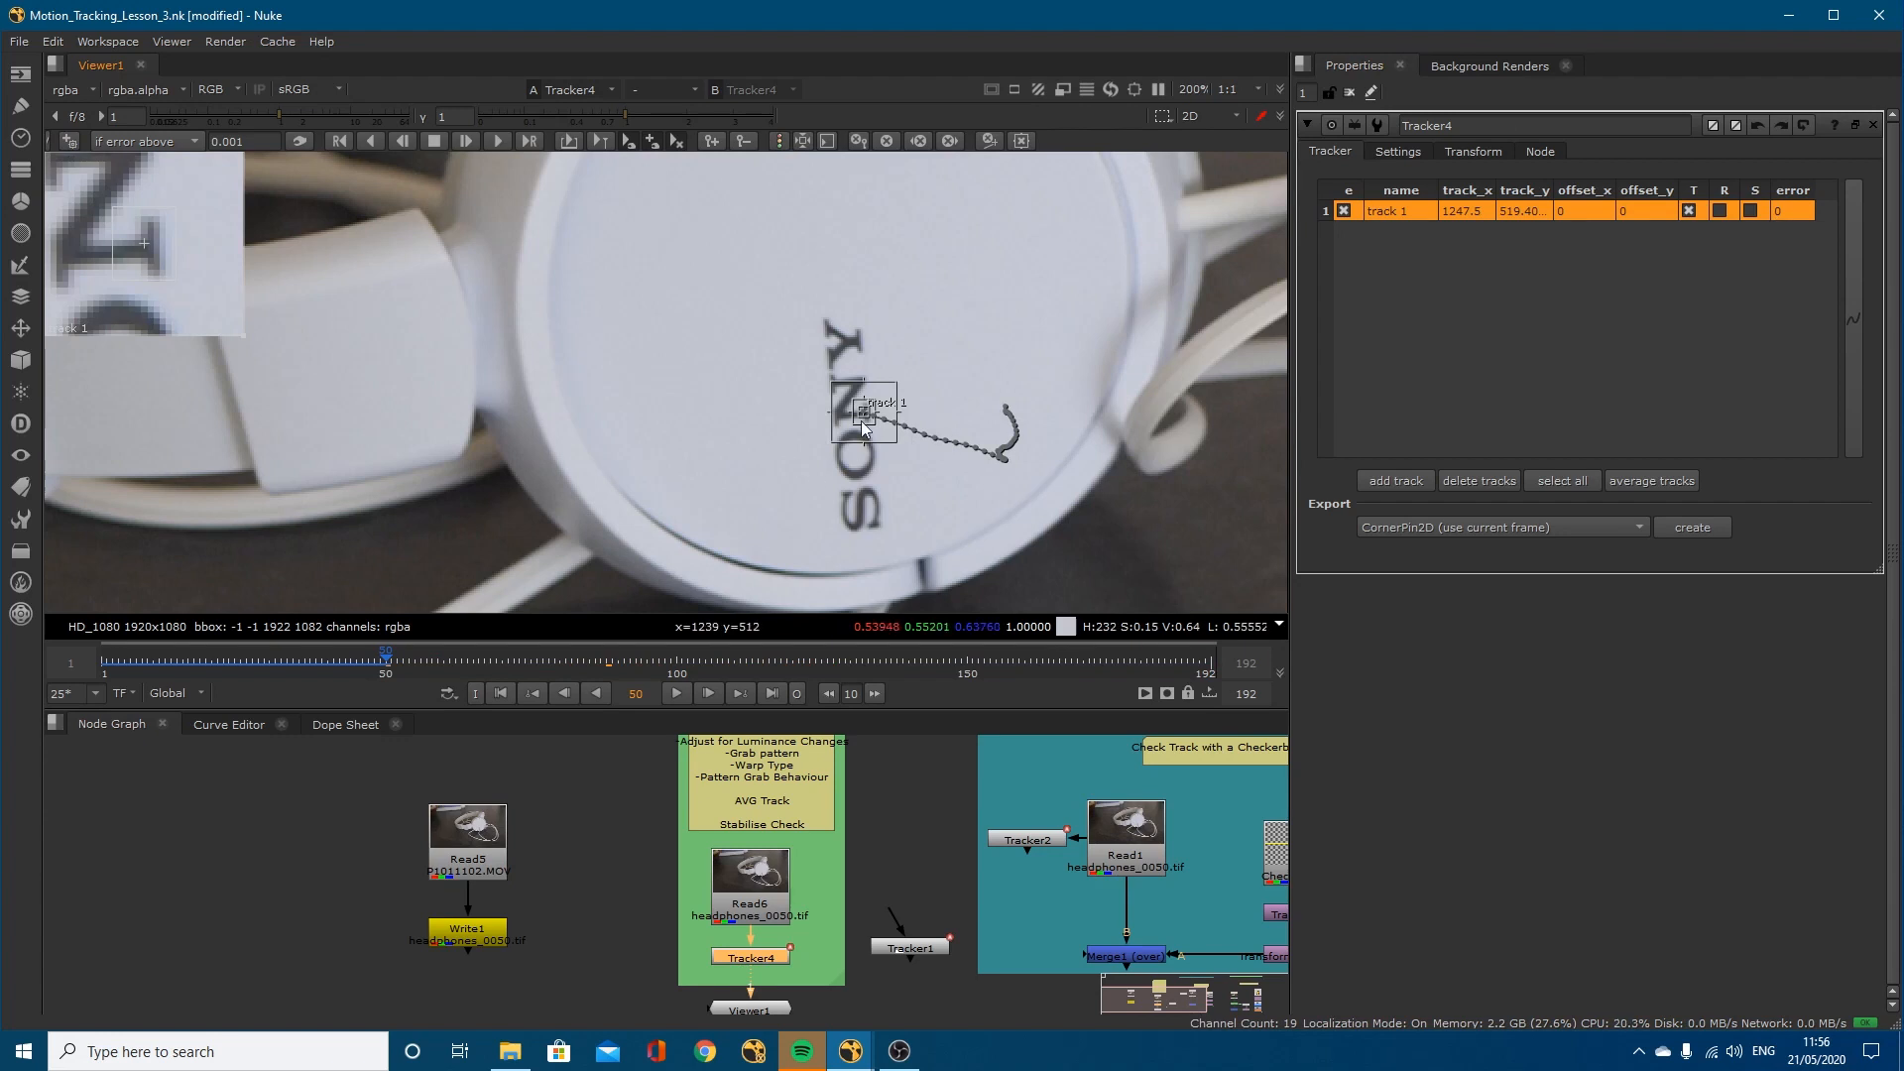
Step: Review the lighting change after frame 50, and turn on adjust for luminance changes in the Tracker4 settings
{"action": "left_click", "coordinate": [1402, 149]}
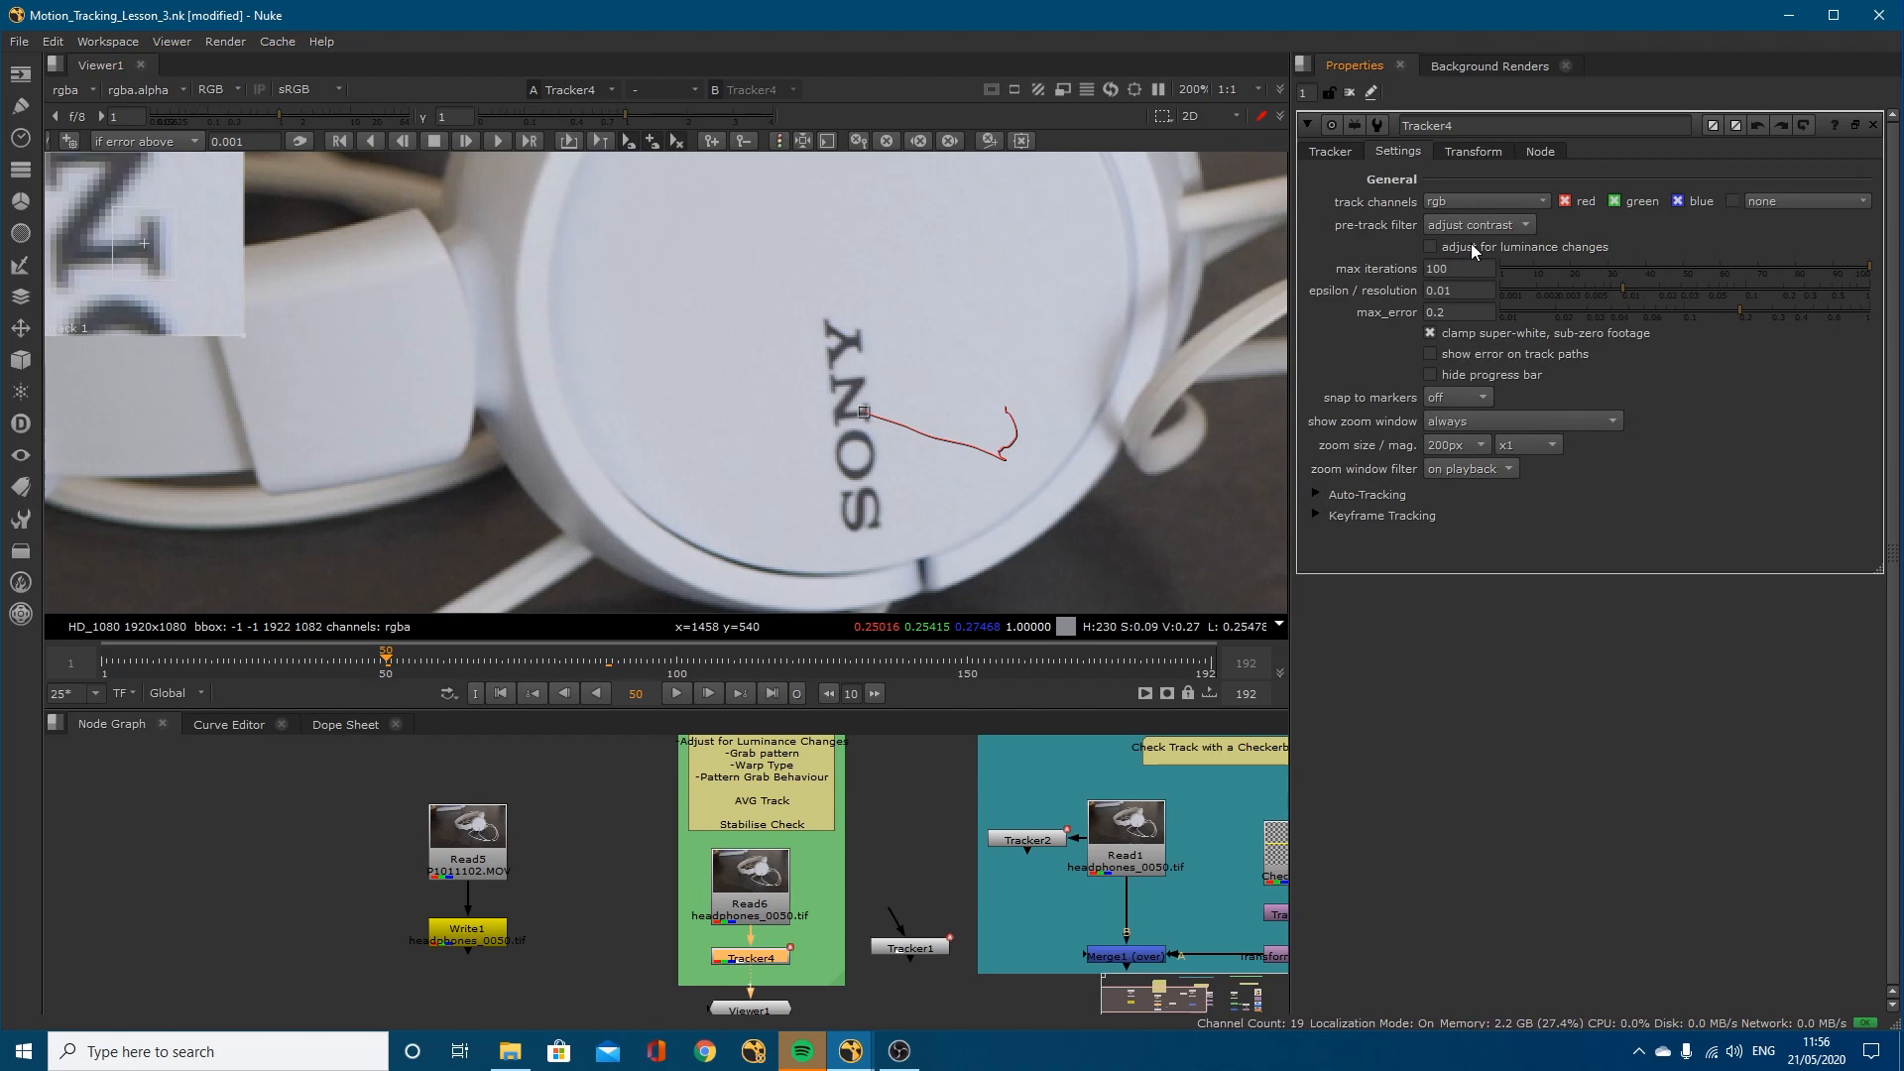
{"action": "mouse_move", "coordinate": [1472, 244]}
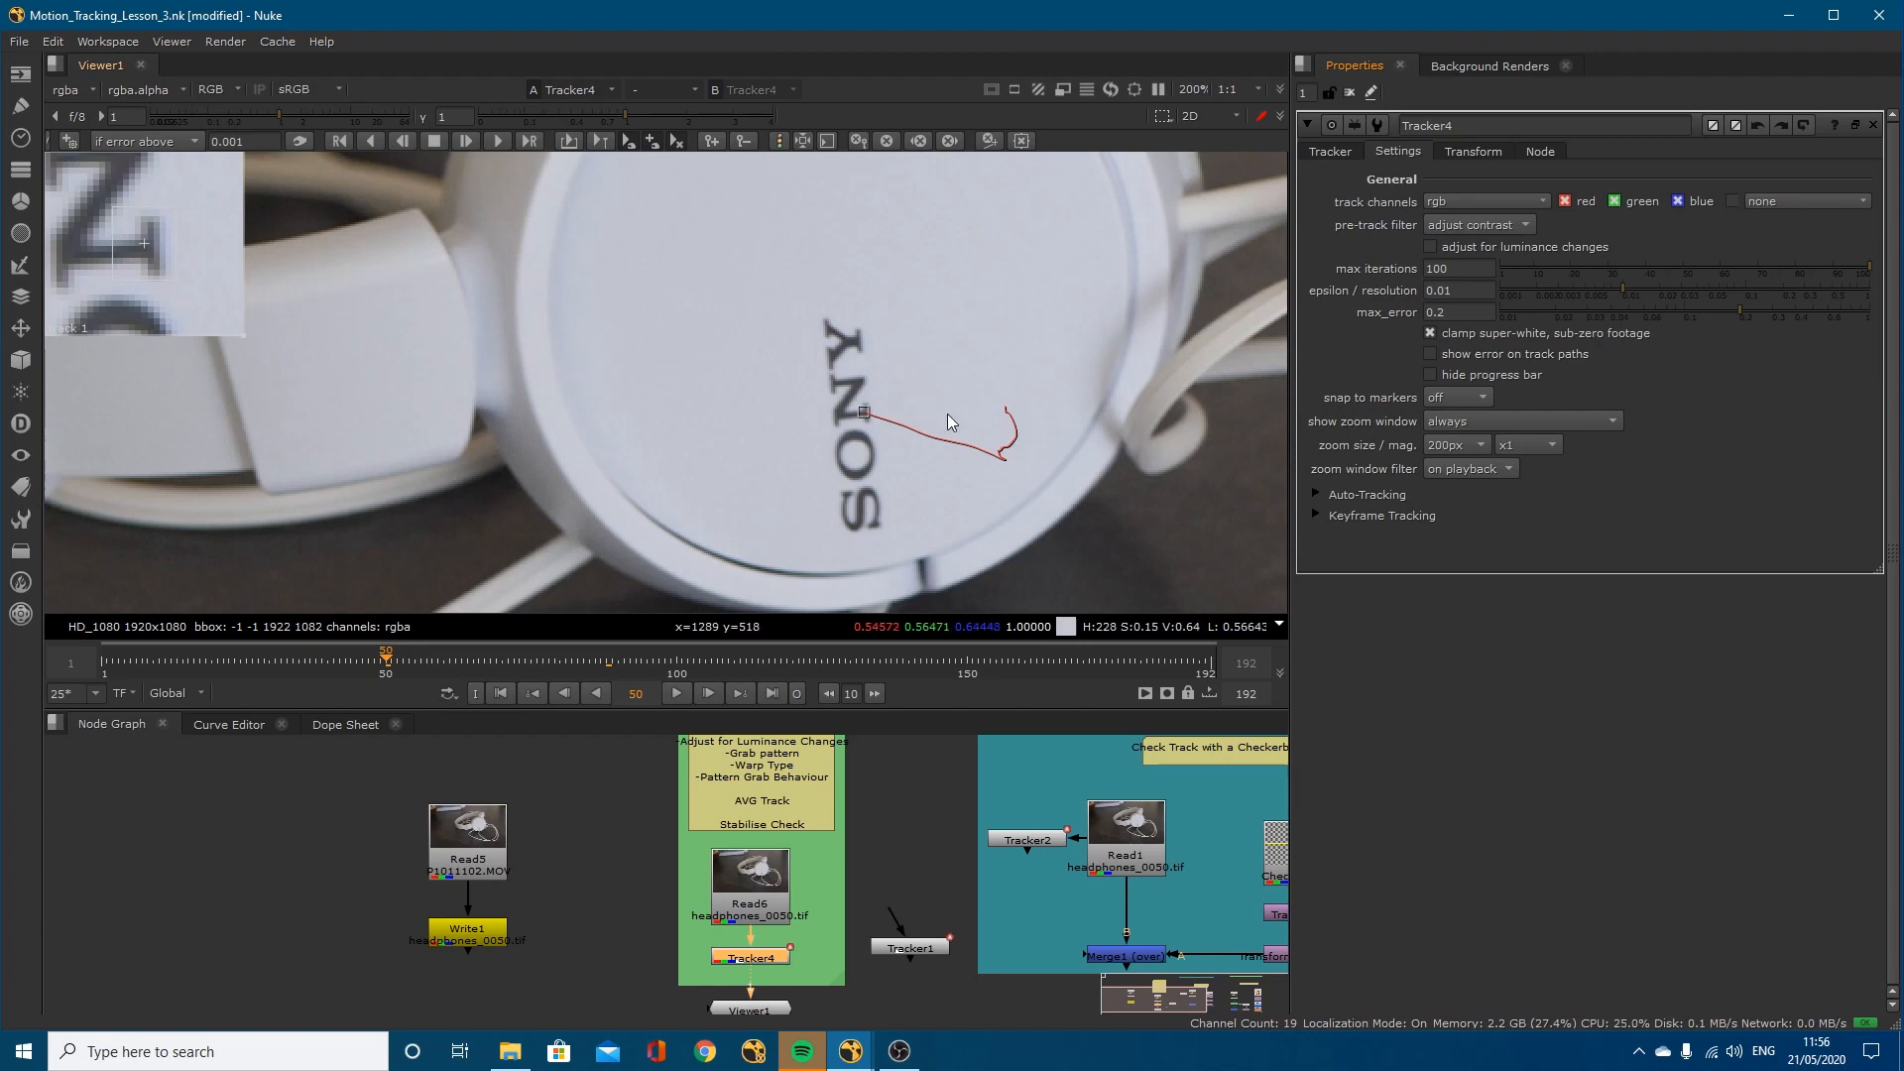
{"action": "left_click_drag", "start_coordinate": [476, 659], "coordinate": [413, 669]}
{"action": "scroll", "coordinate": [556, 554], "scroll_direction": "down", "scroll_amount": 5}
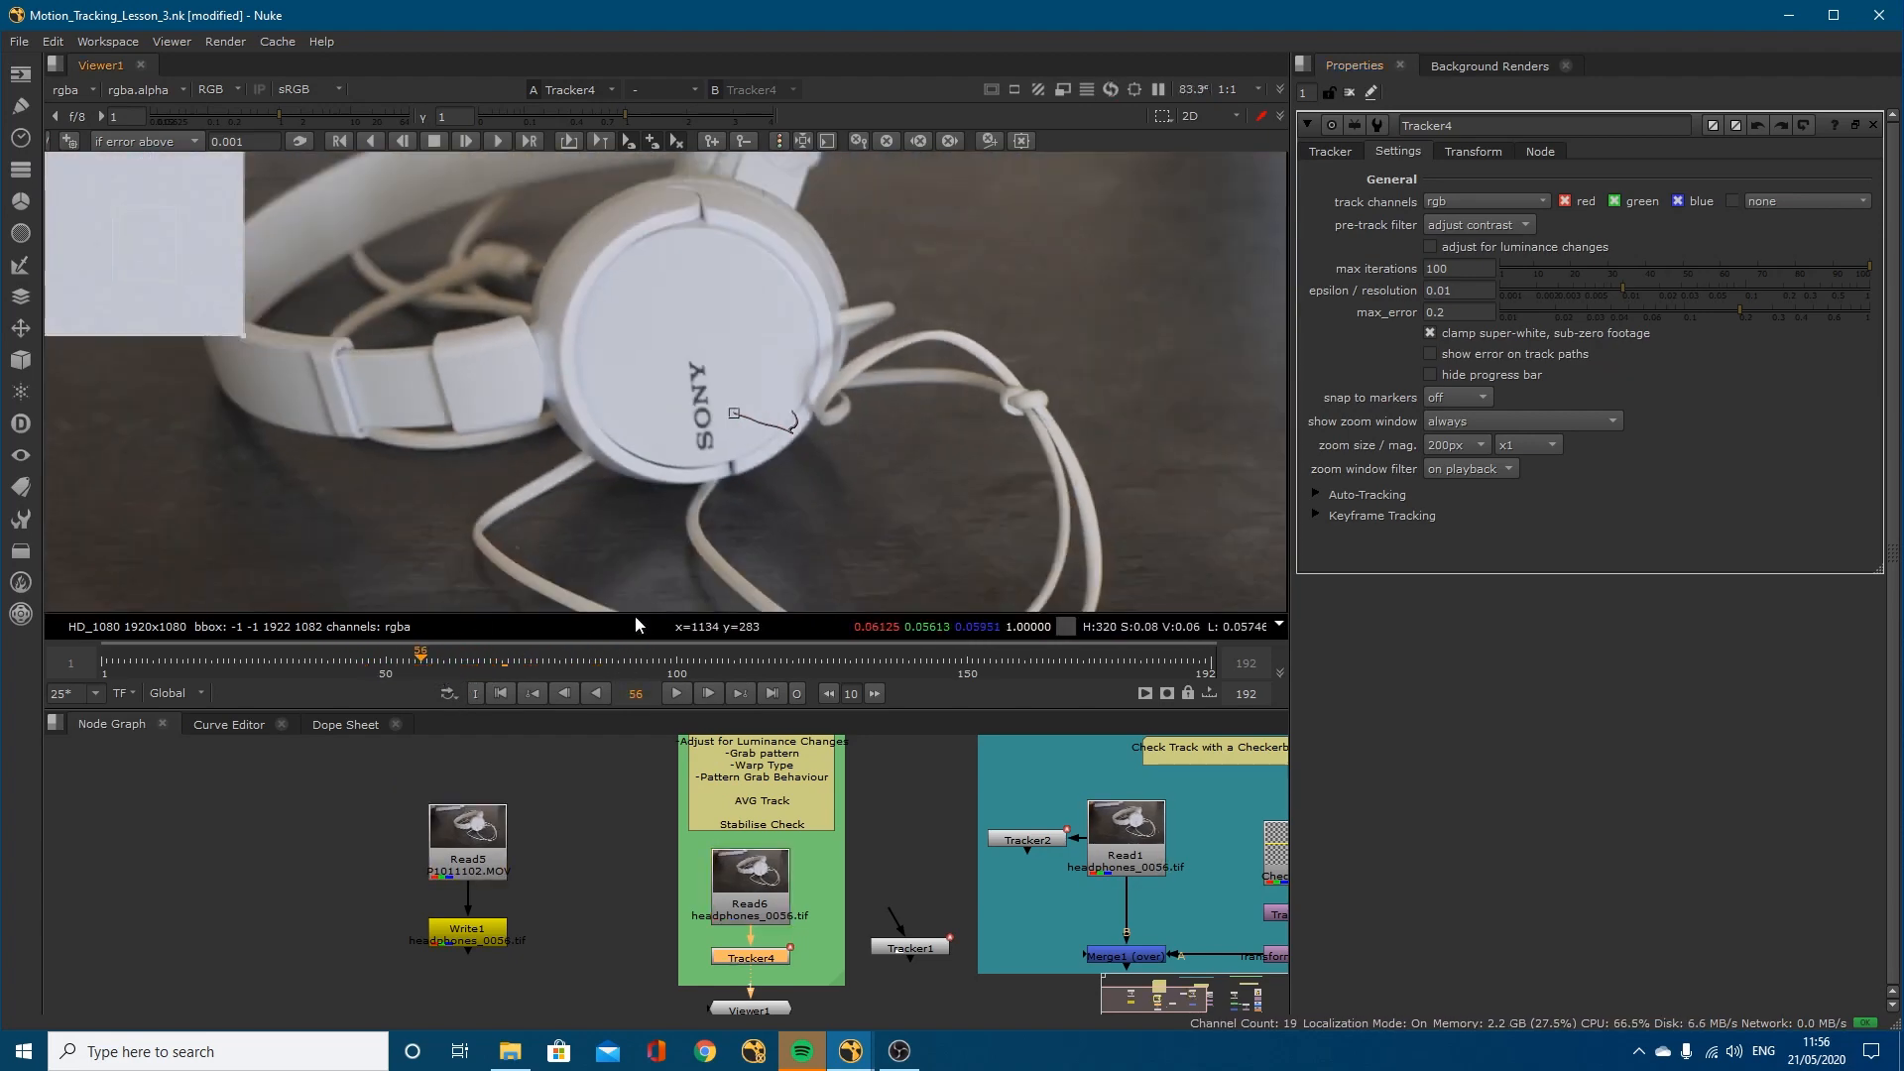
{"action": "left_click_drag", "start_coordinate": [542, 656], "coordinate": [386, 663]}
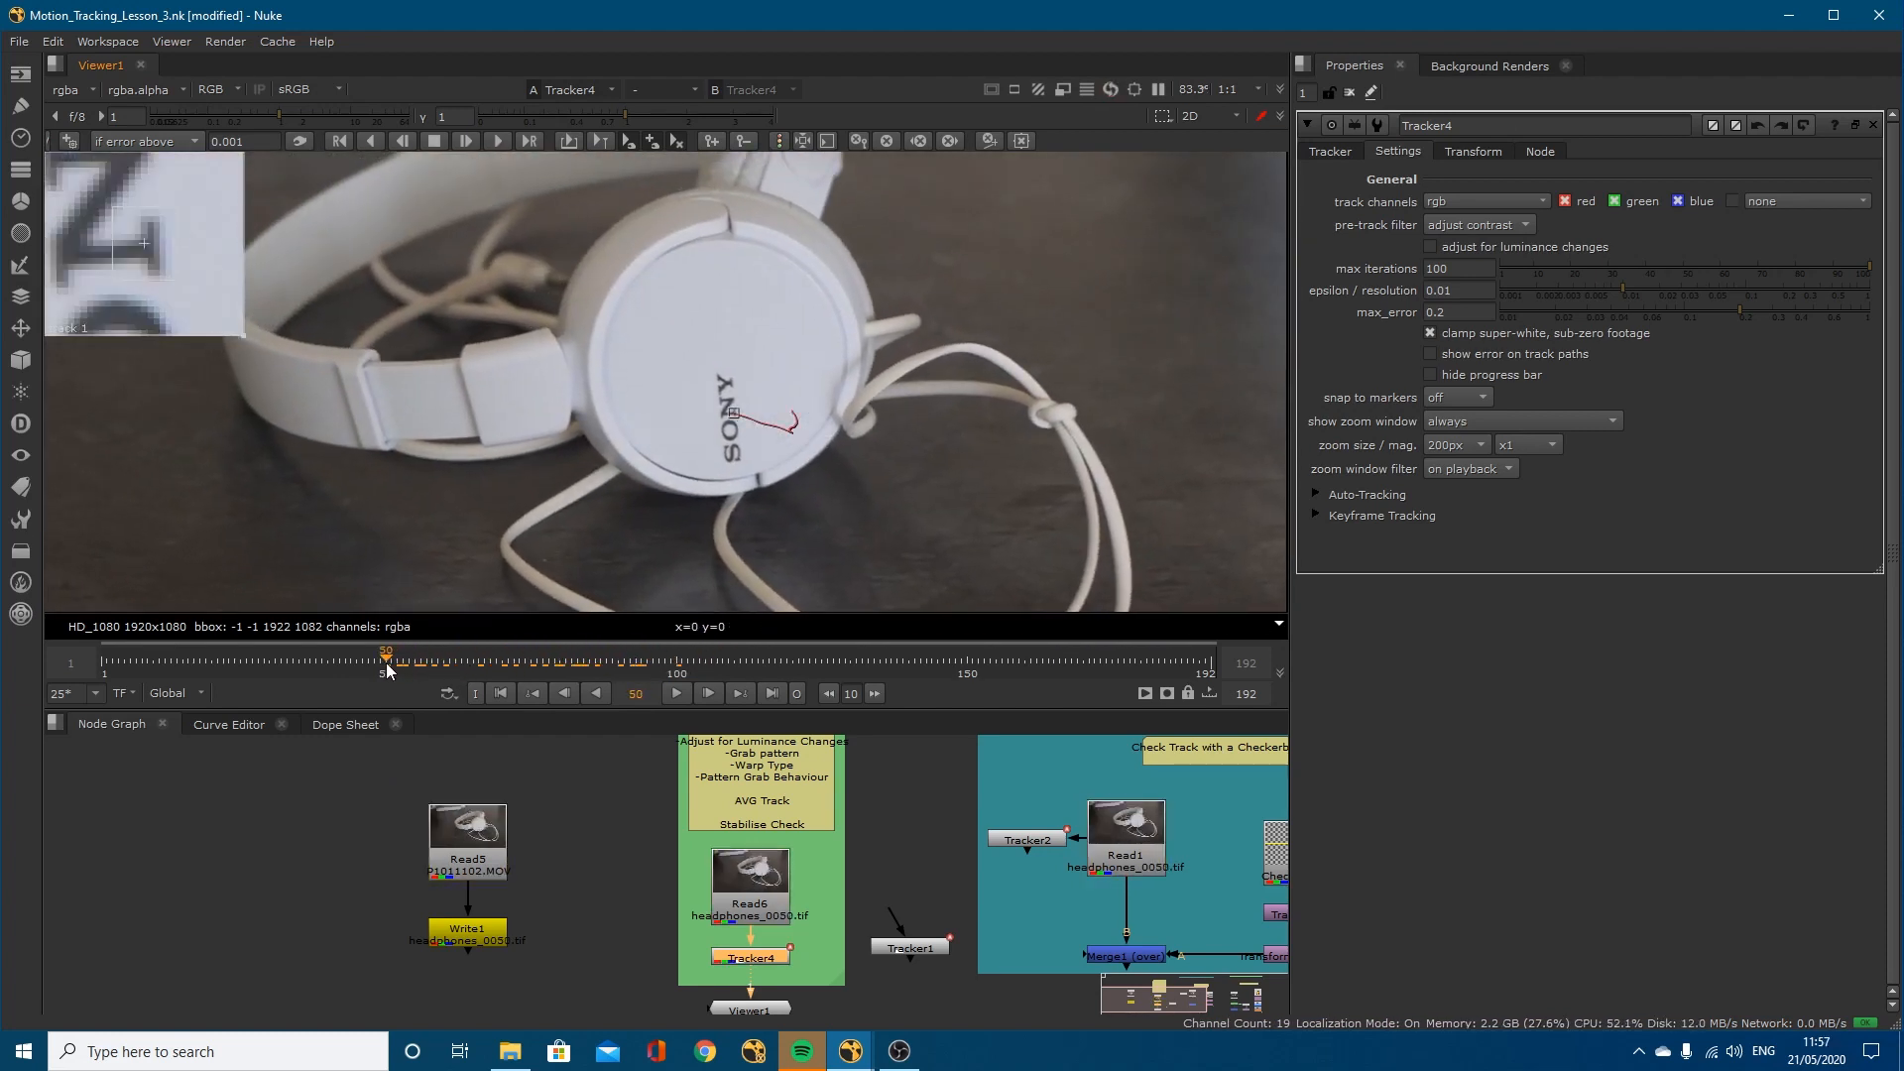
{"action": "left_click", "coordinate": [1445, 248]}
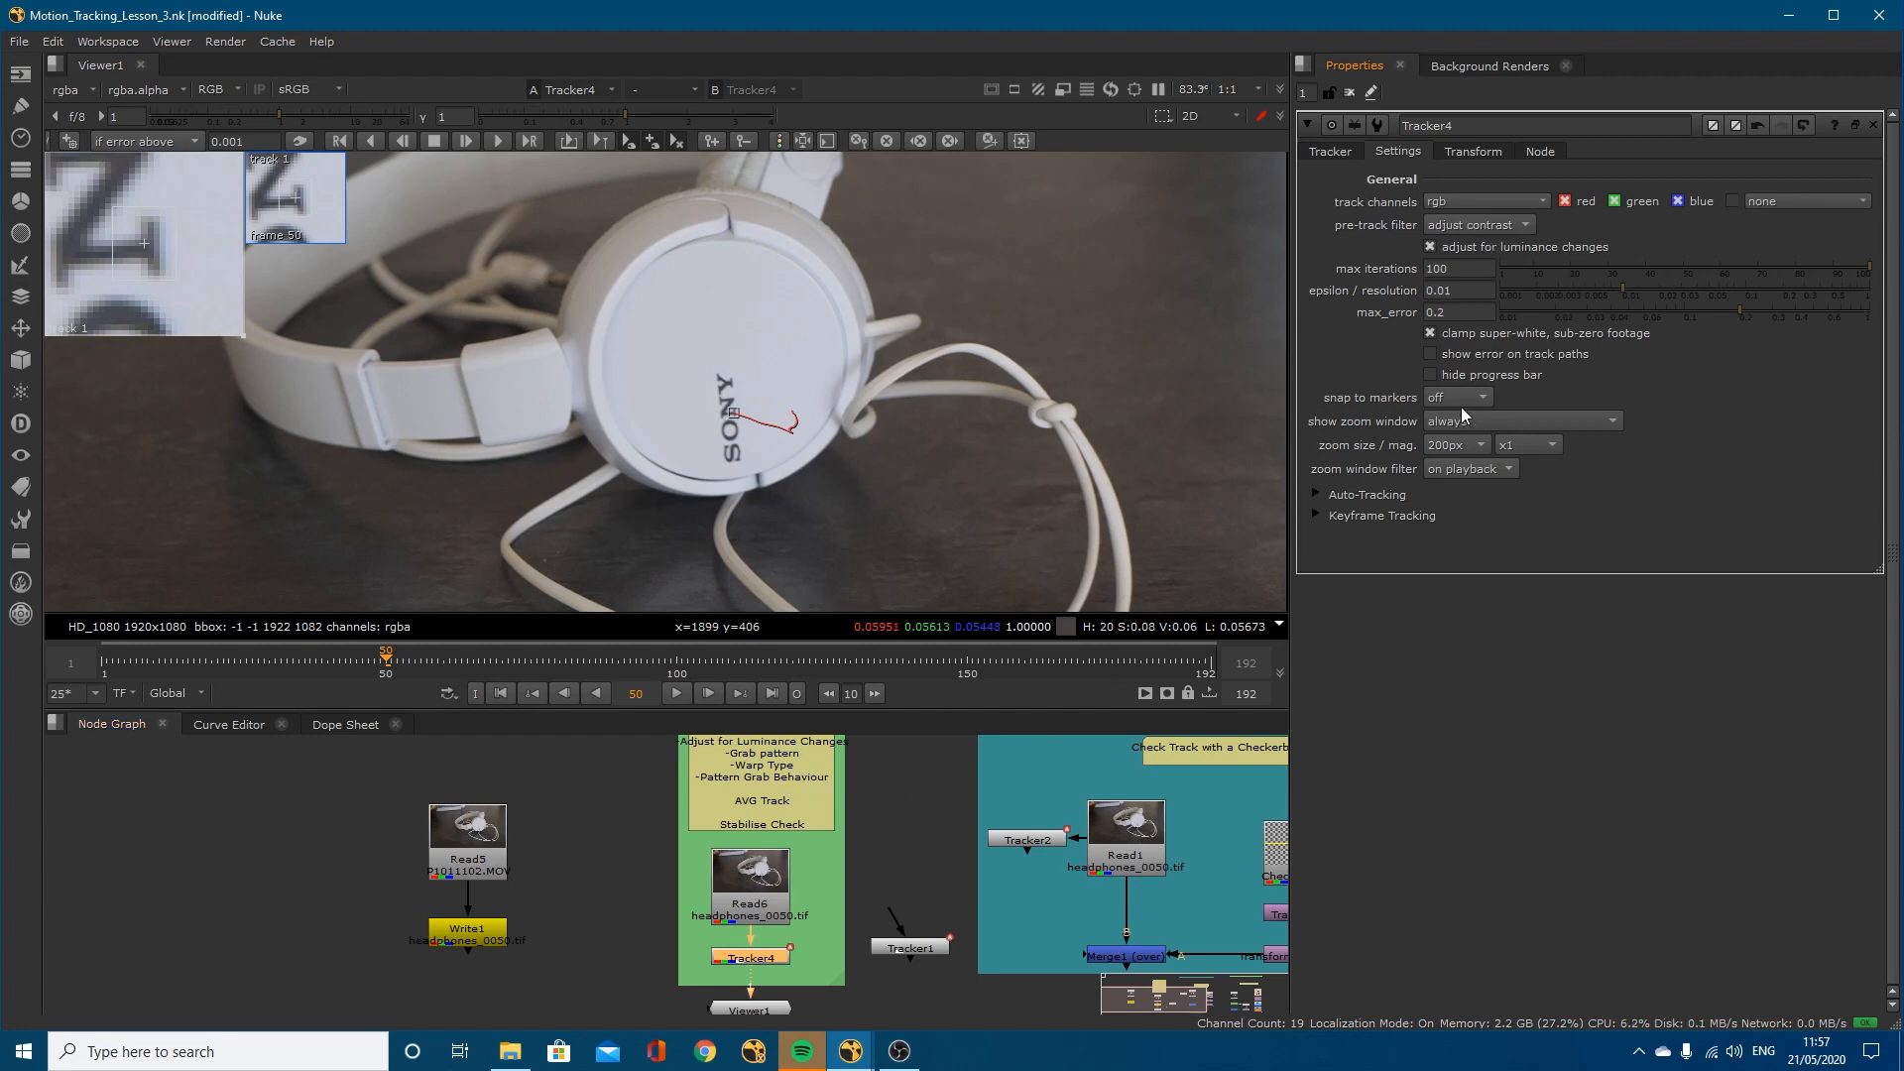
Step: Set the auto-tracking warp type of Tracker4 to Translate/Rotate/Scale
{"action": "left_click", "coordinate": [1330, 494]}
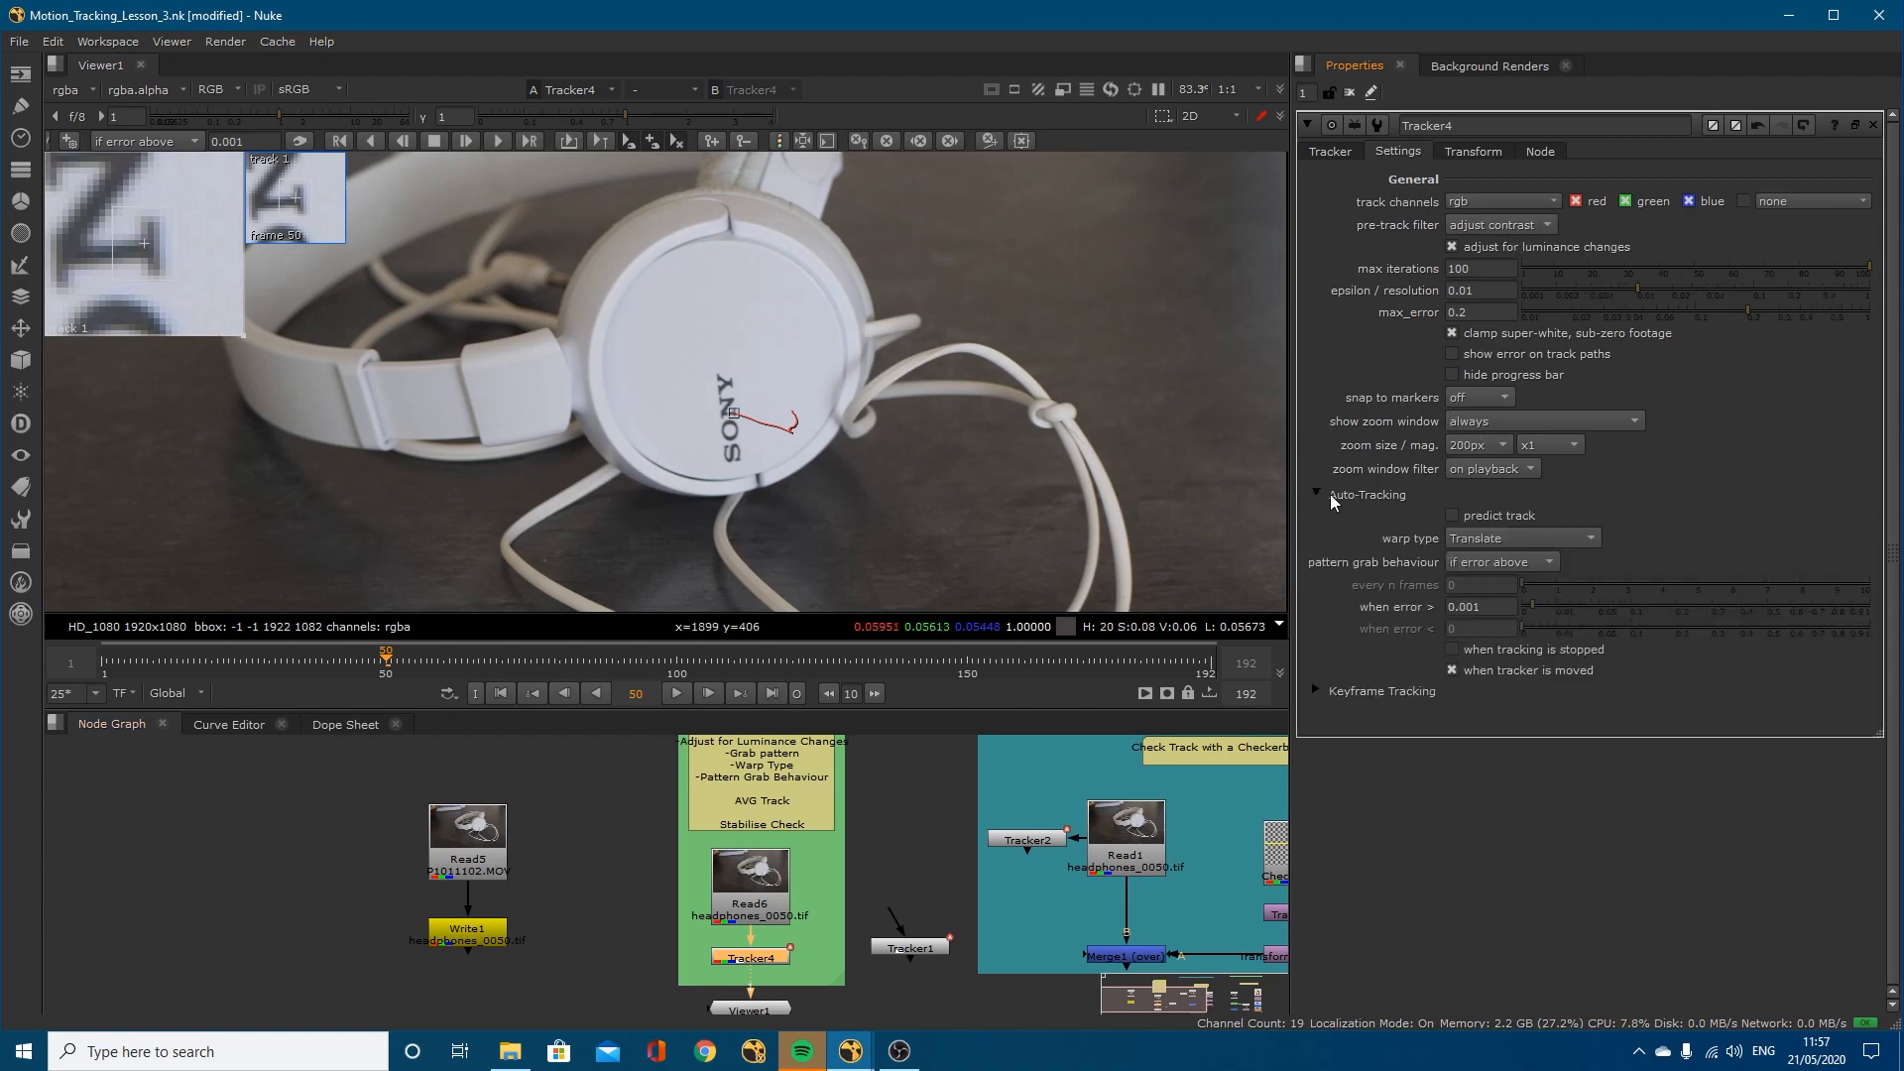
{"action": "left_click", "coordinate": [1483, 539]}
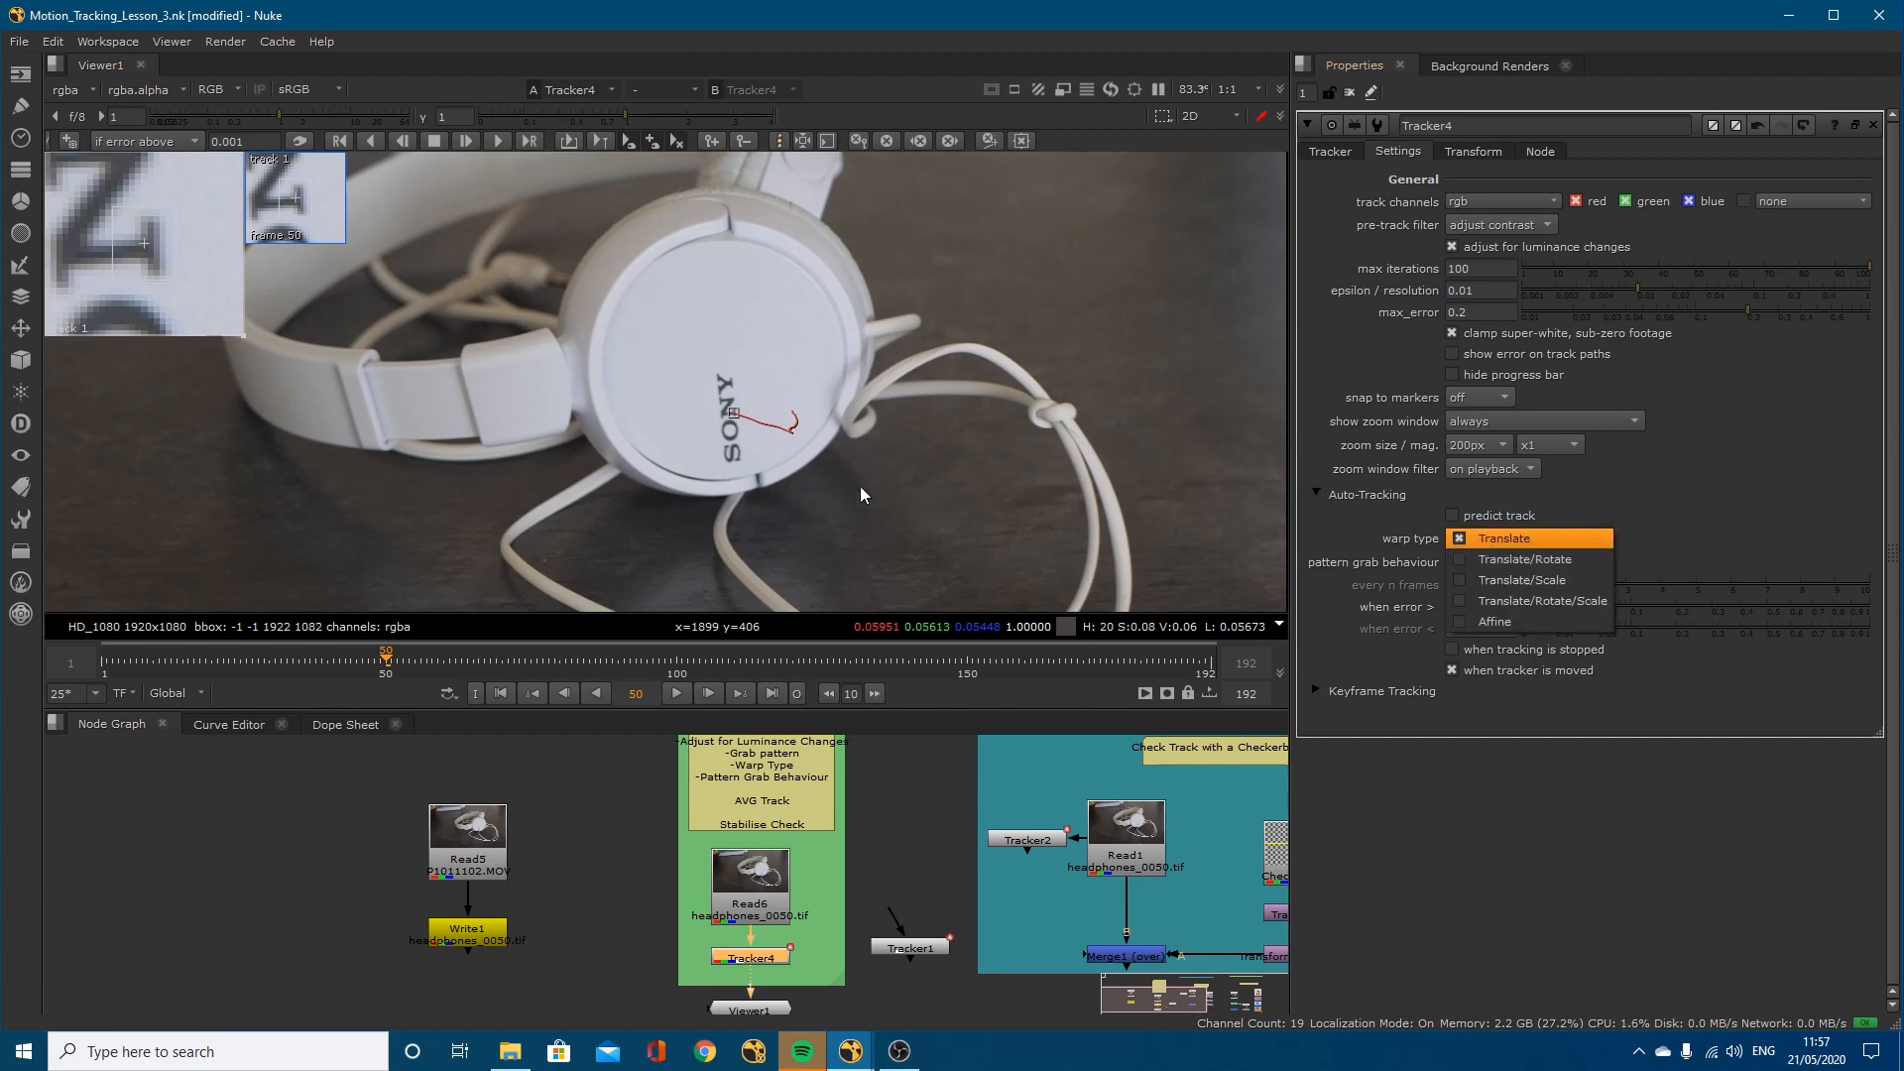
{"action": "left_click", "coordinate": [1533, 603]}
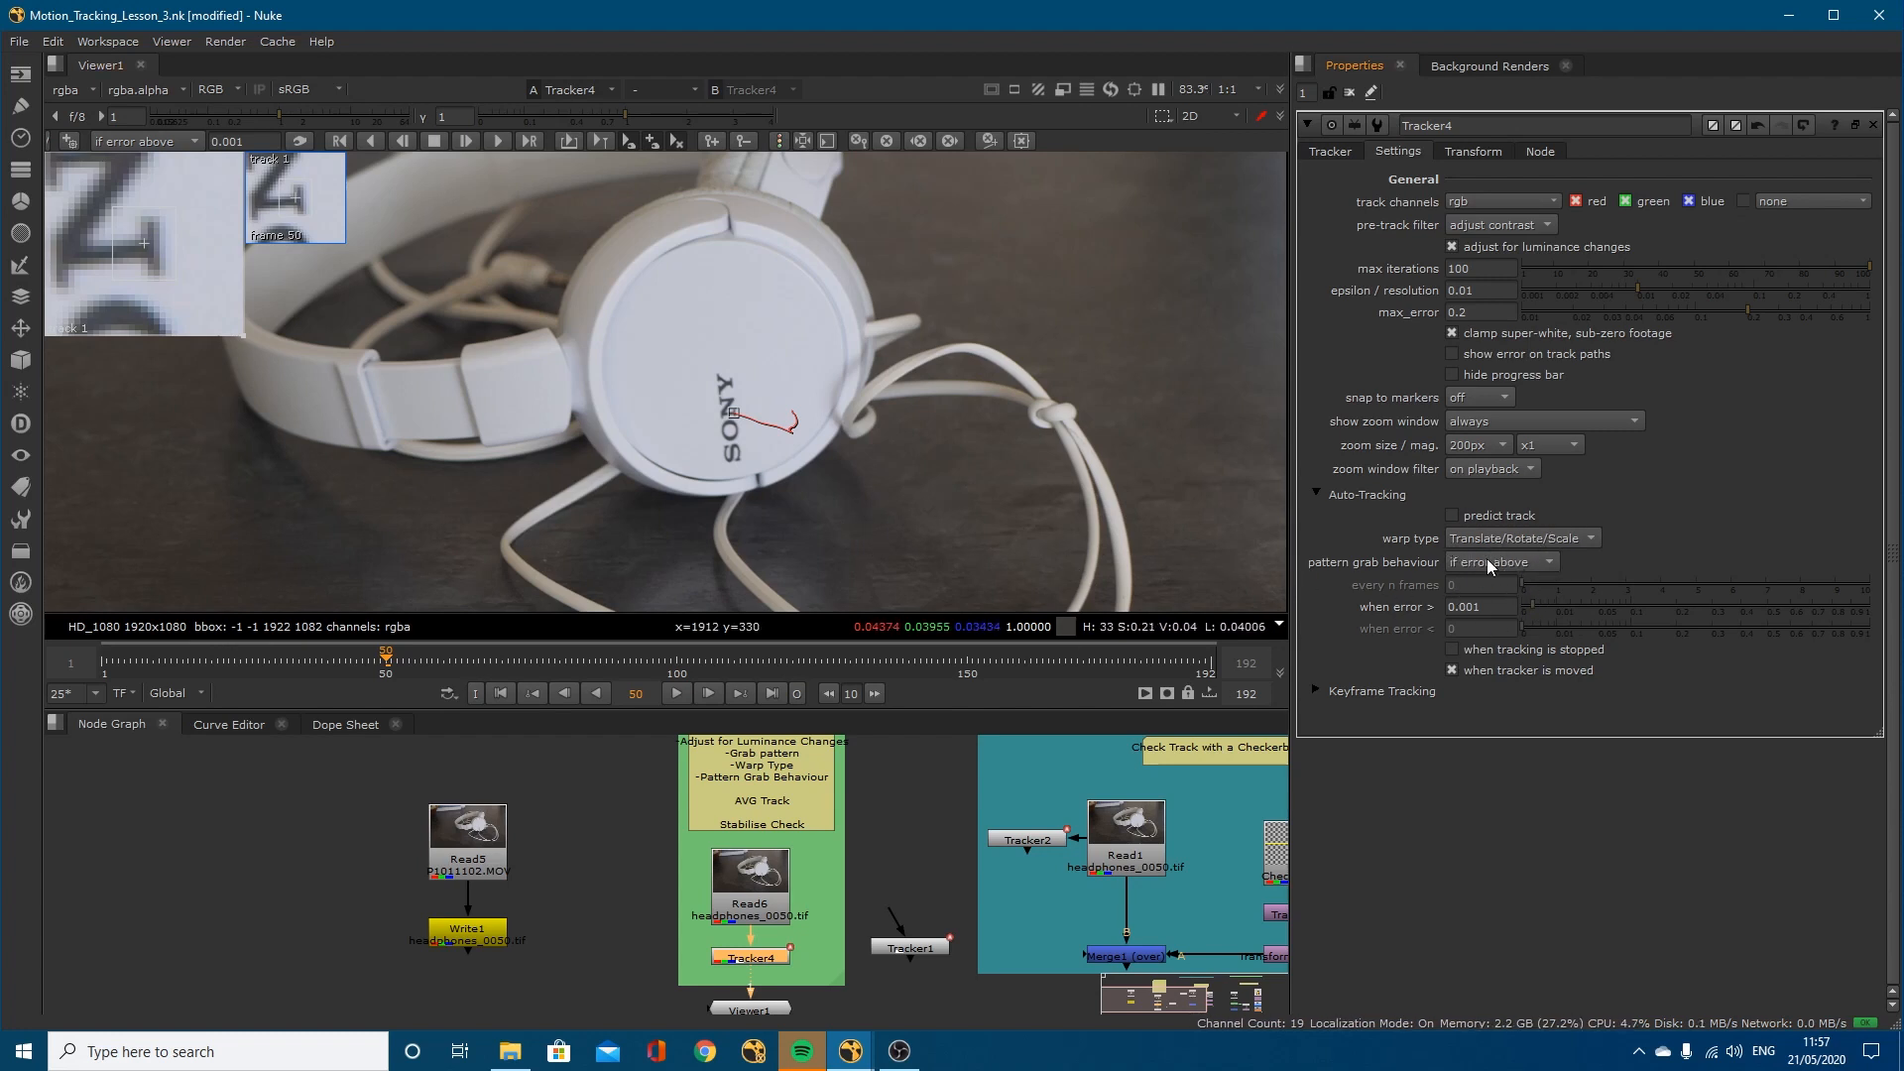
Step: Track track 1 forwards from frame 50 to frame 192 with the new settings, and show the error along its path
{"action": "left_click", "coordinate": [1334, 150]}
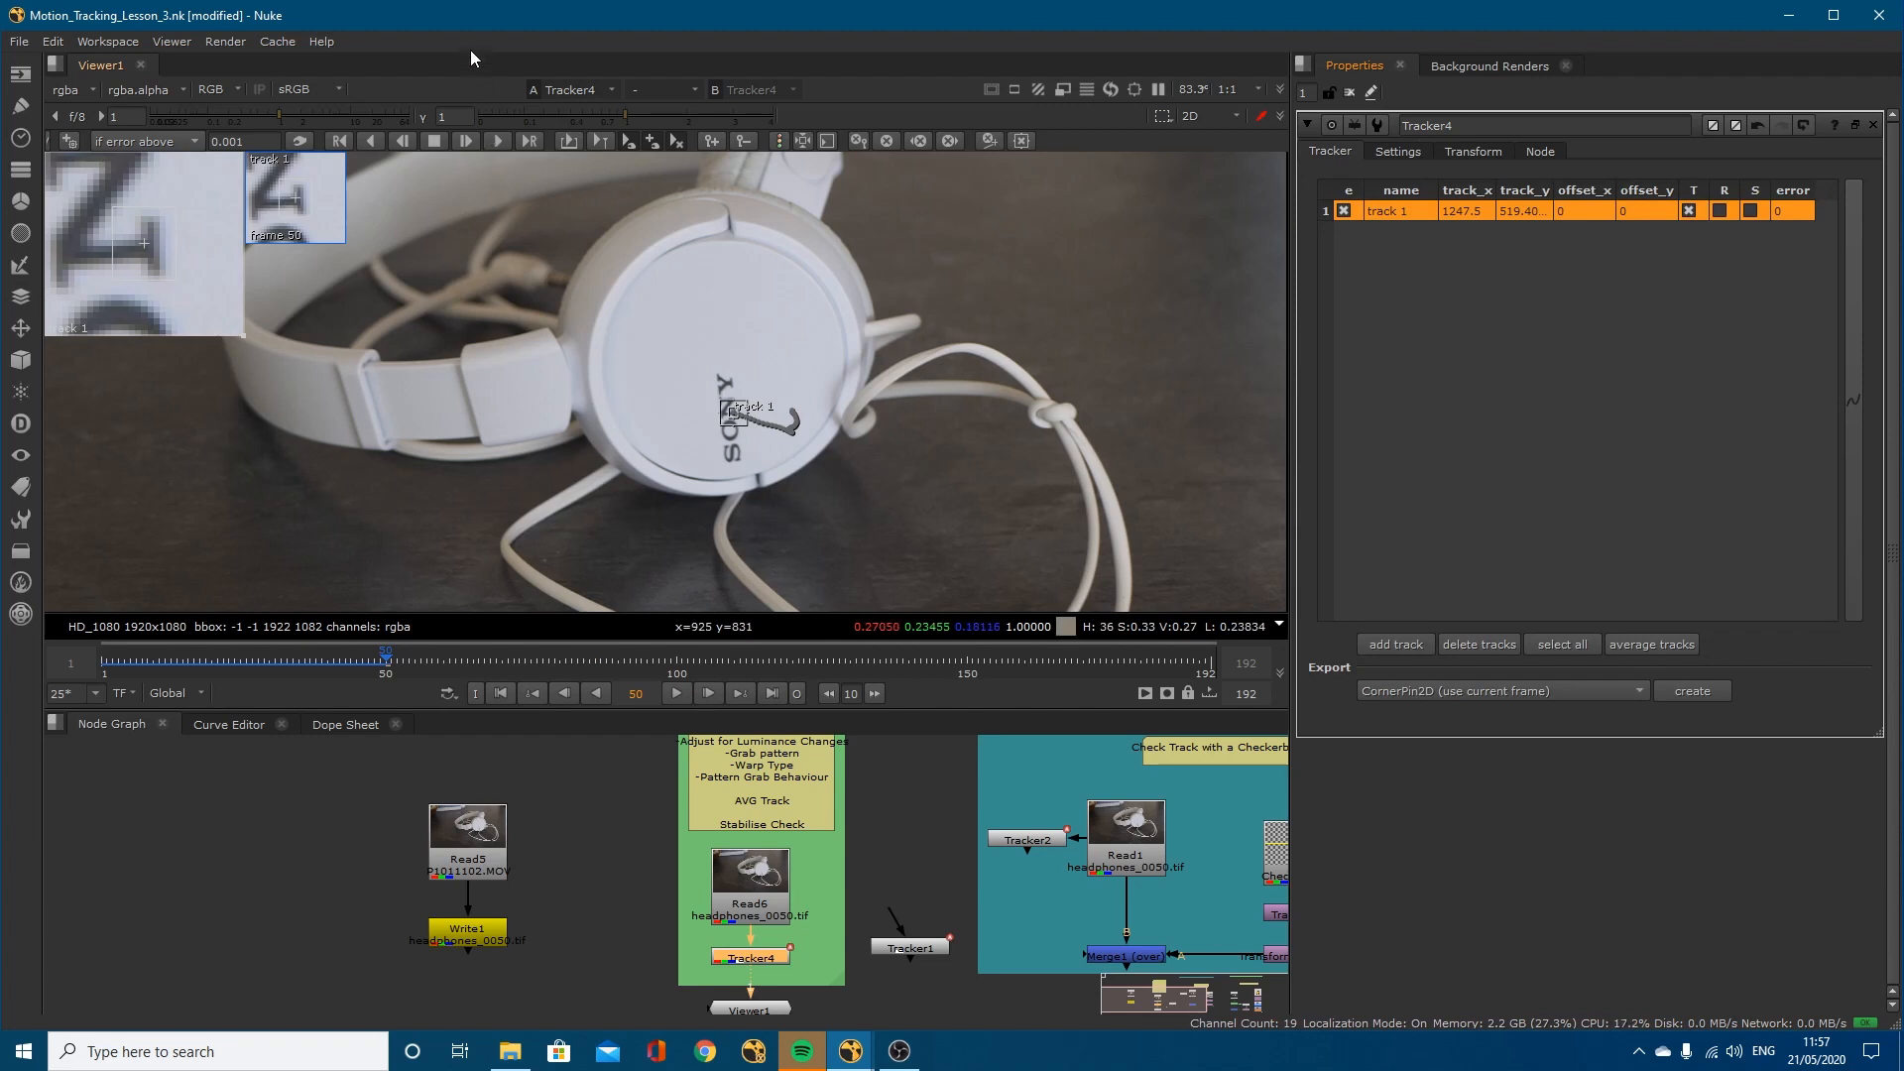
{"action": "left_click", "coordinate": [498, 141]}
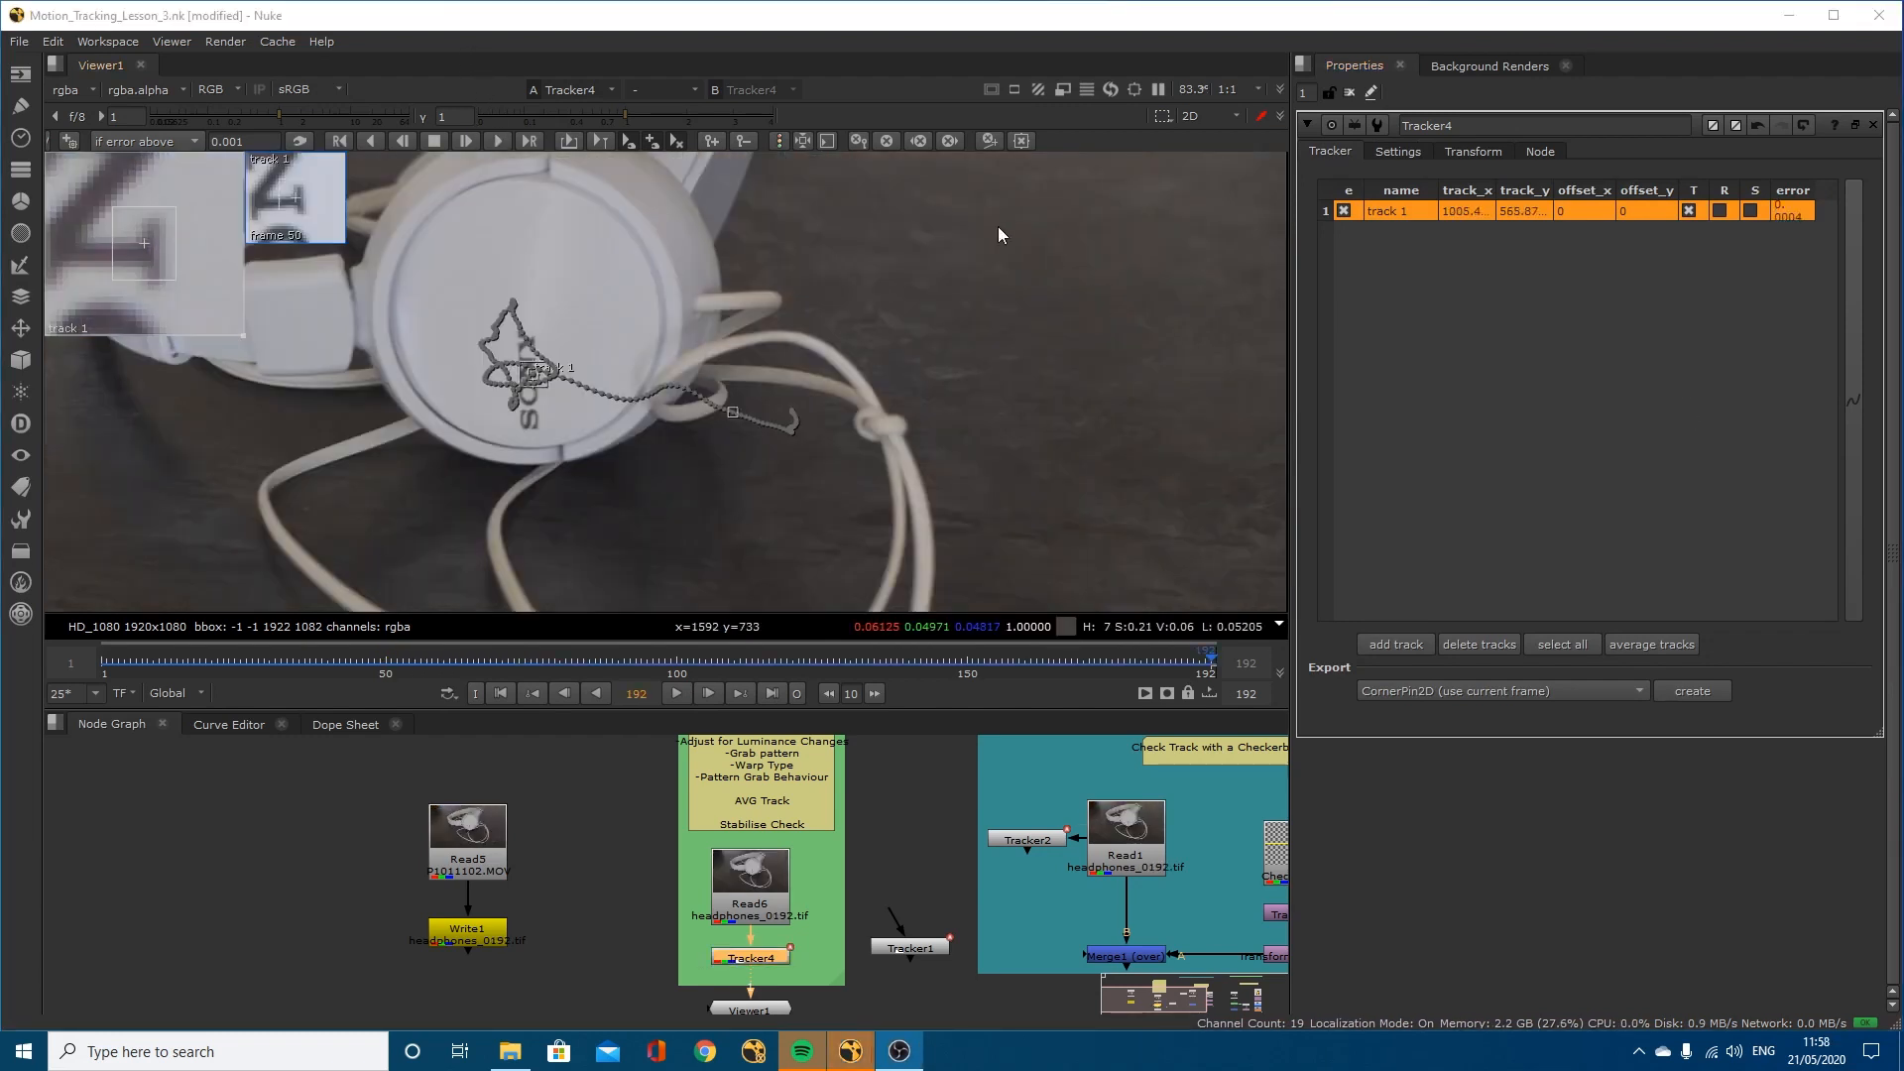
{"action": "left_click", "coordinate": [775, 139]}
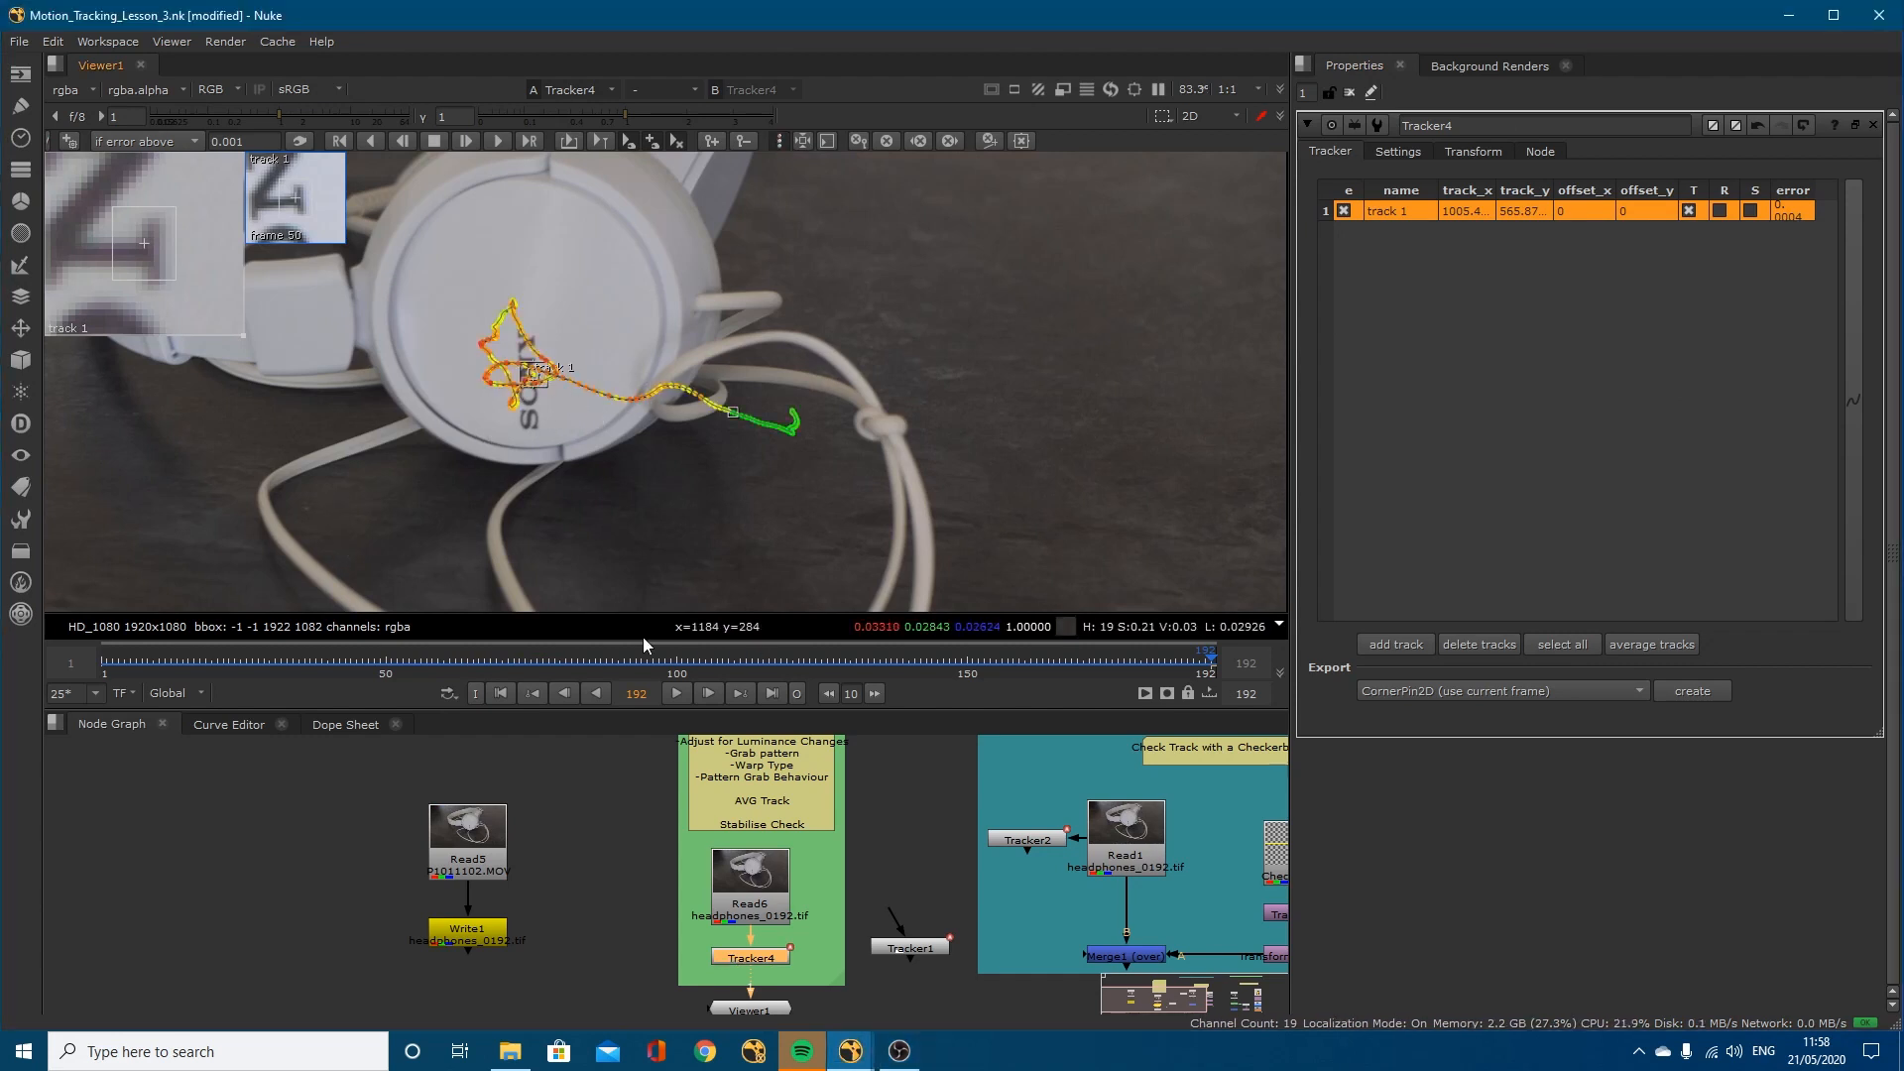
Step: Scrub from around frame 50 to the end of the shot to examine how track 1 follows the SONY logo
{"action": "left_click", "coordinate": [383, 660]}
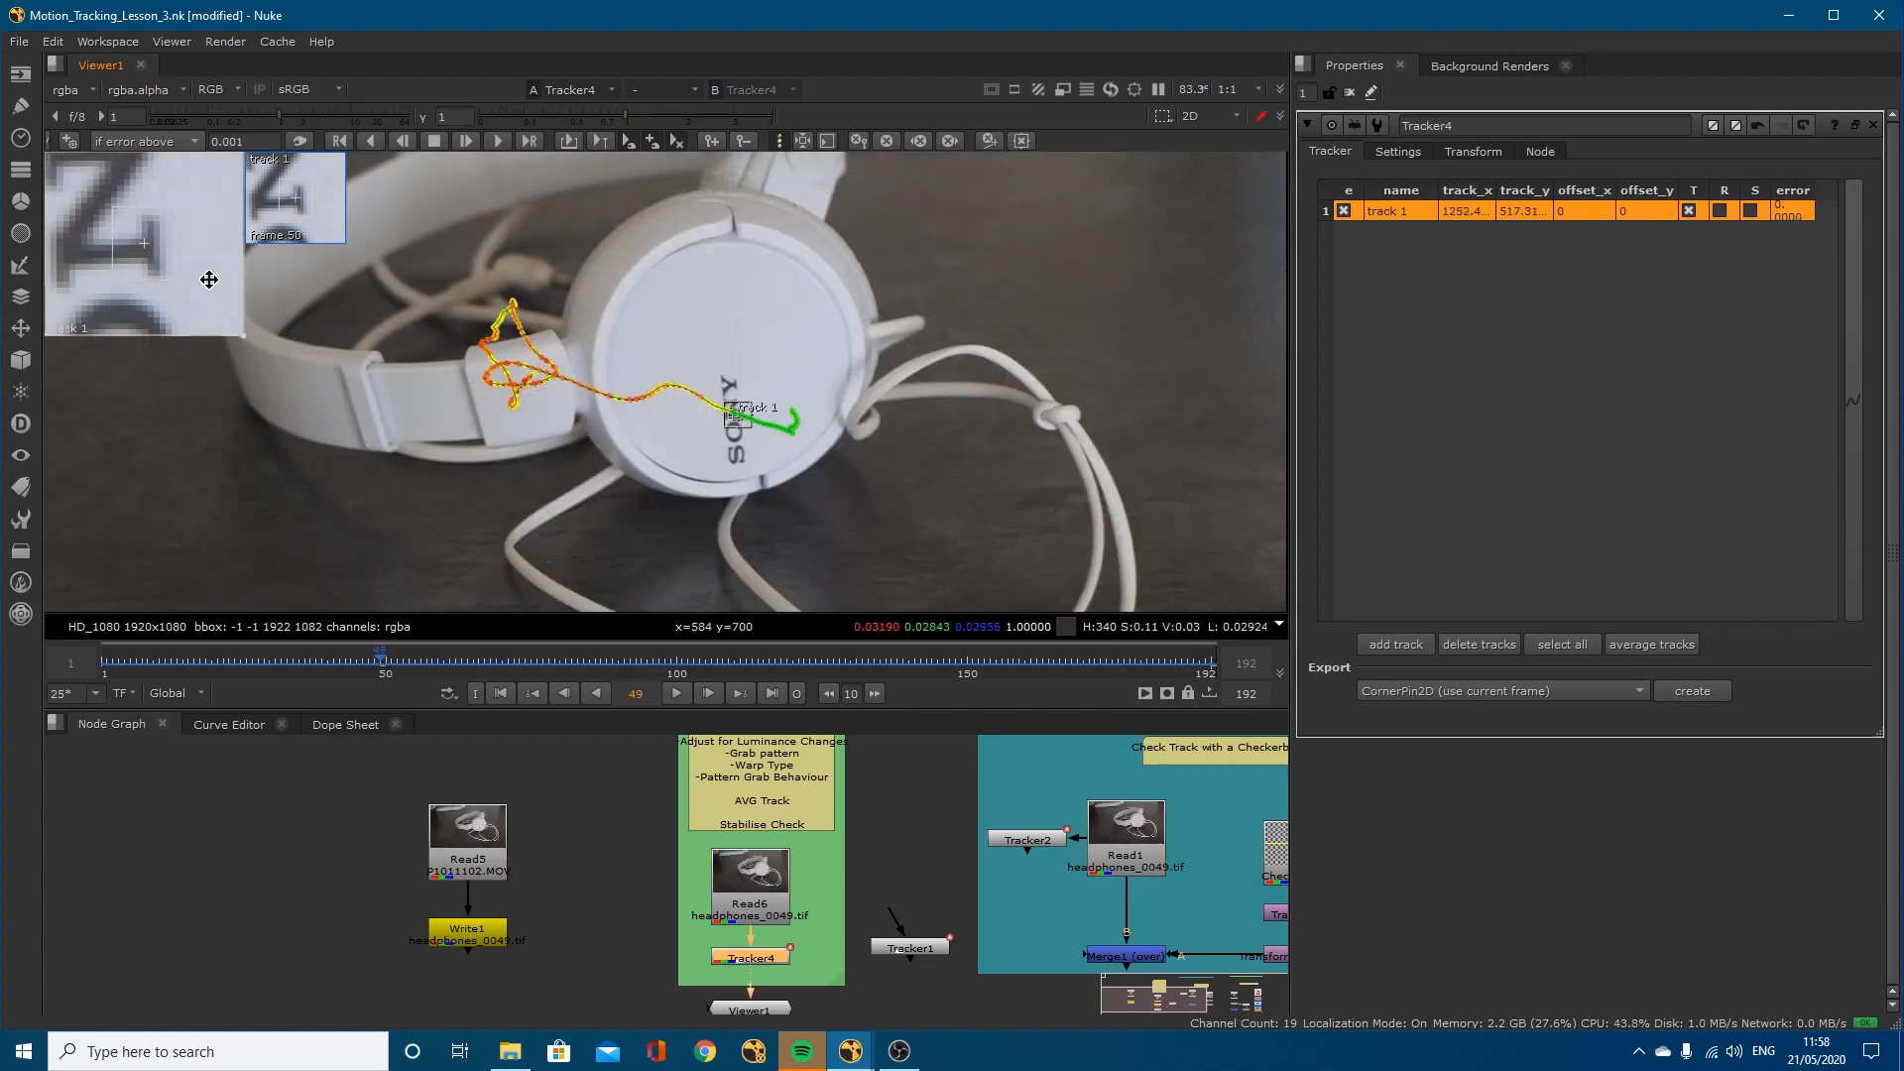
{"action": "left_click_drag", "start_coordinate": [384, 645], "coordinate": [1050, 664]}
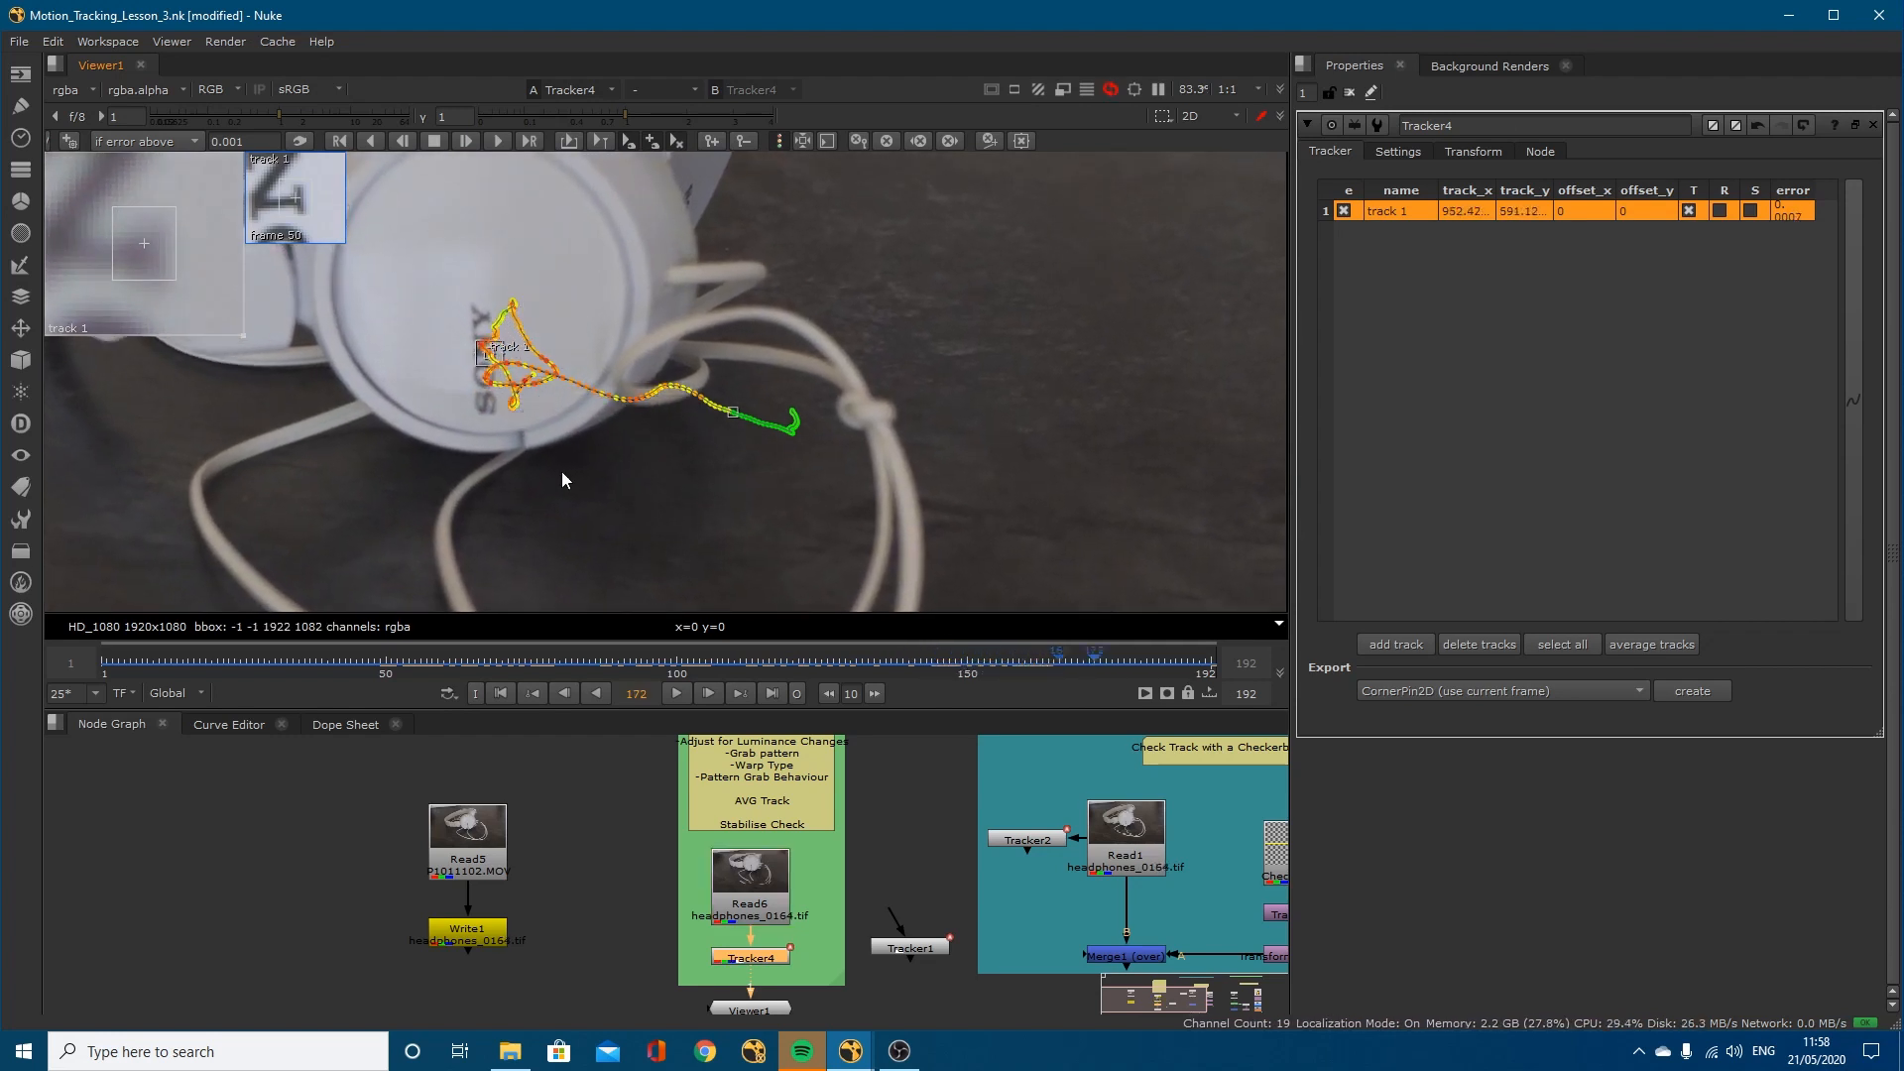
{"action": "left_click", "coordinate": [908, 662]}
{"action": "left_click_drag", "start_coordinate": [909, 662], "coordinate": [1205, 657]}
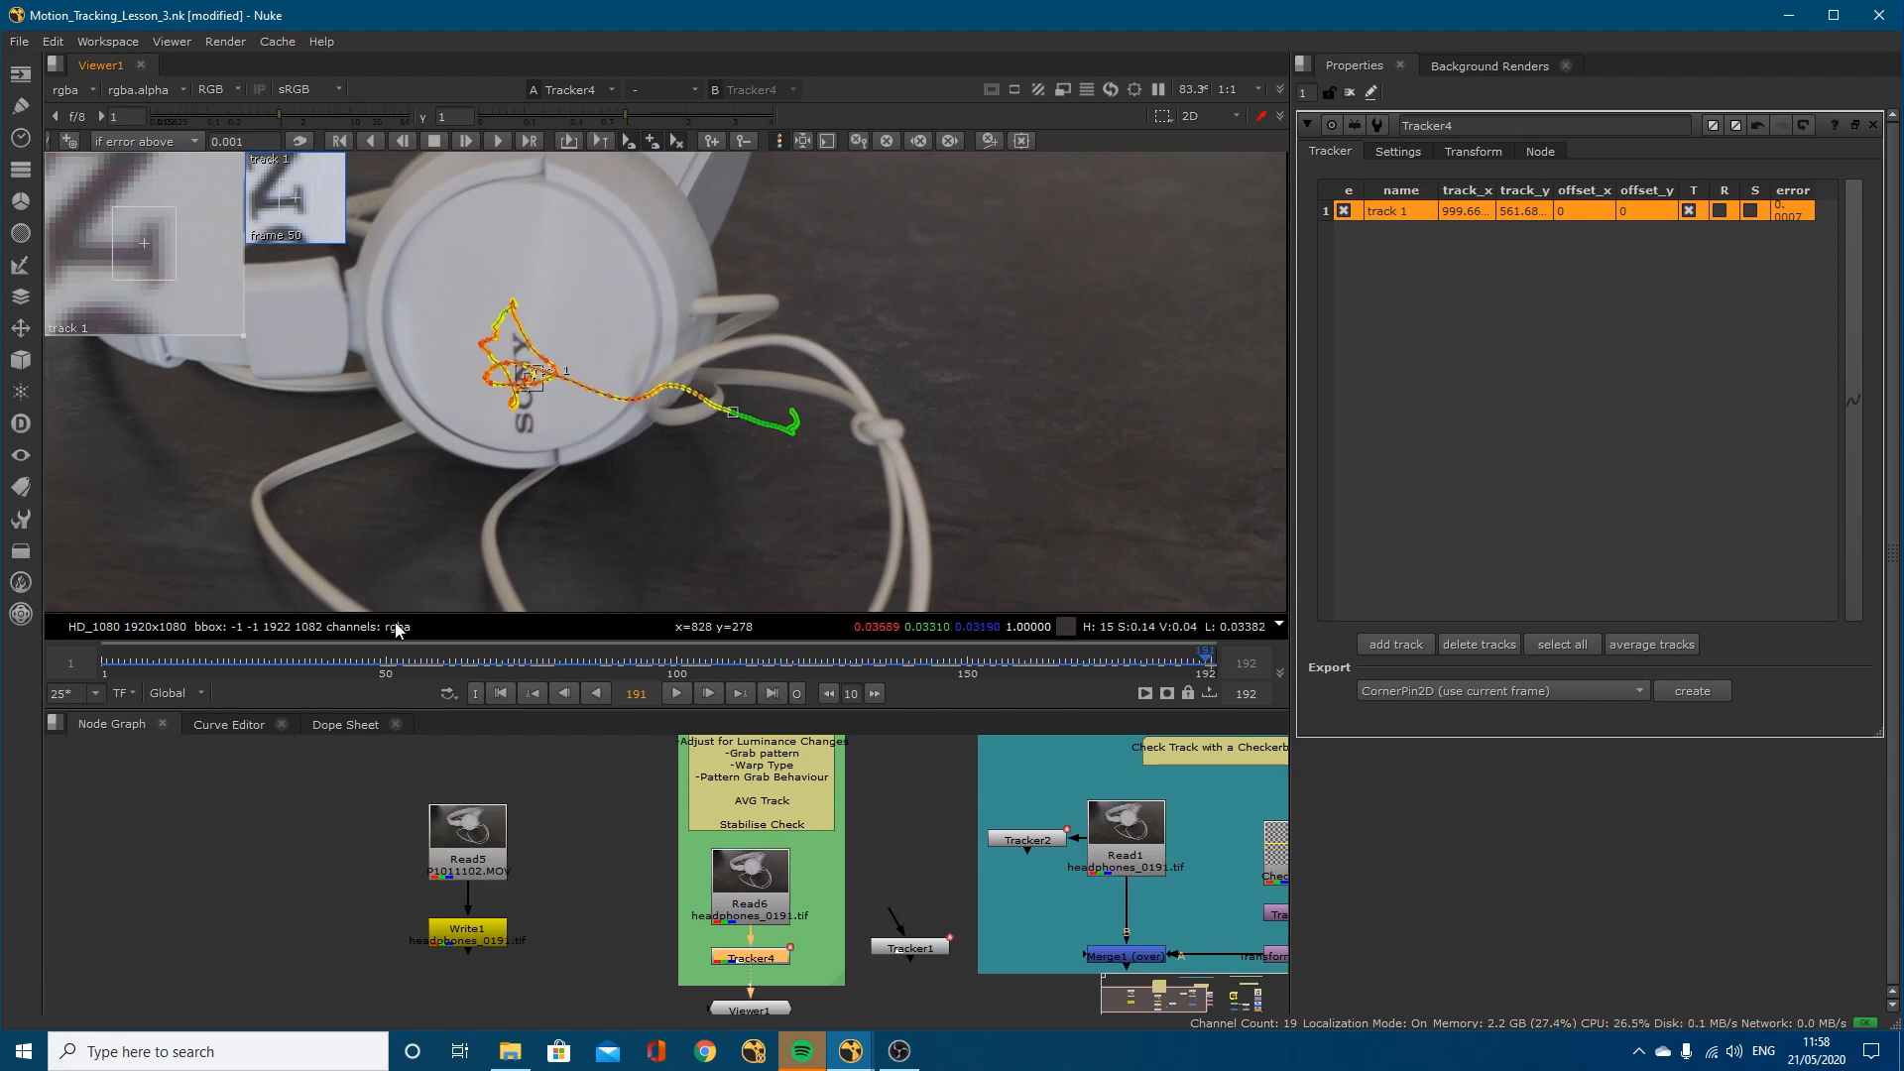
{"action": "left_click", "coordinate": [398, 663]}
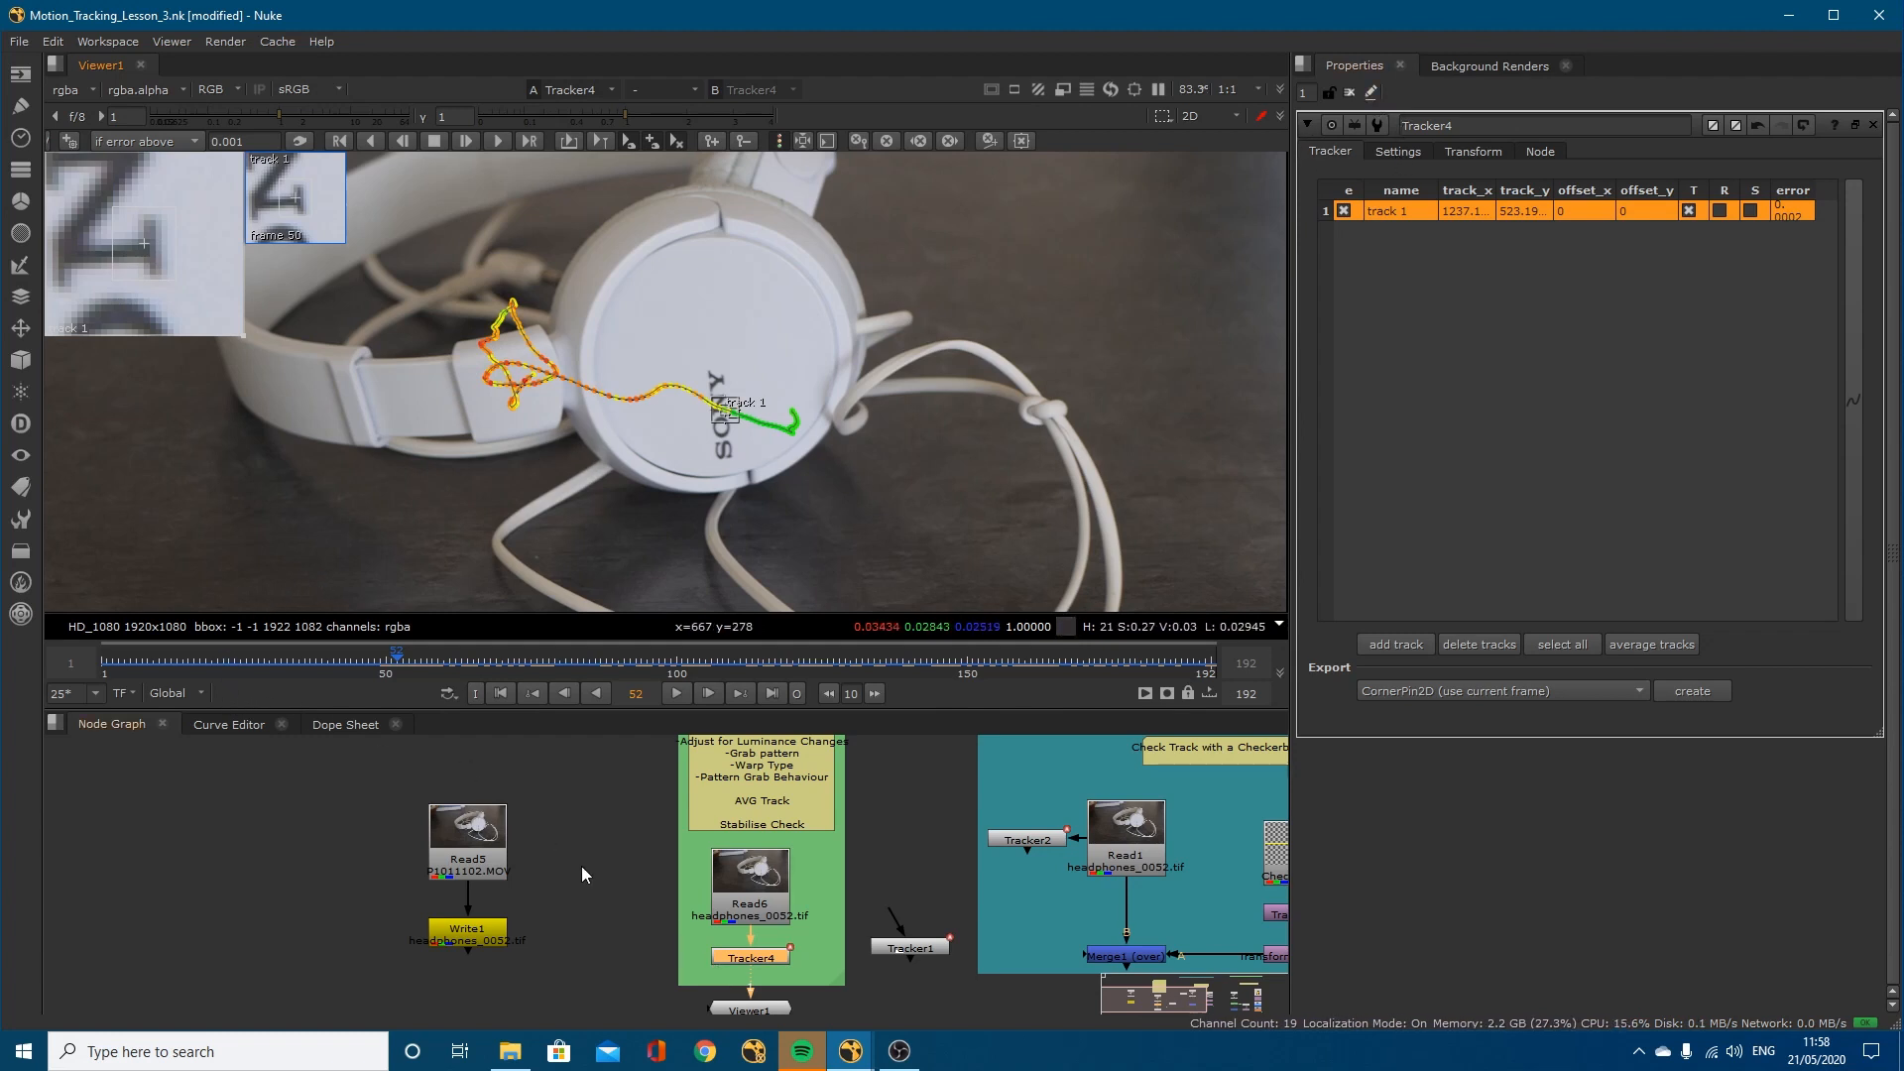
Step: Display only track 1's error curve in the Curve Editor and frame the whole curve
{"action": "left_click", "coordinate": [211, 725]}
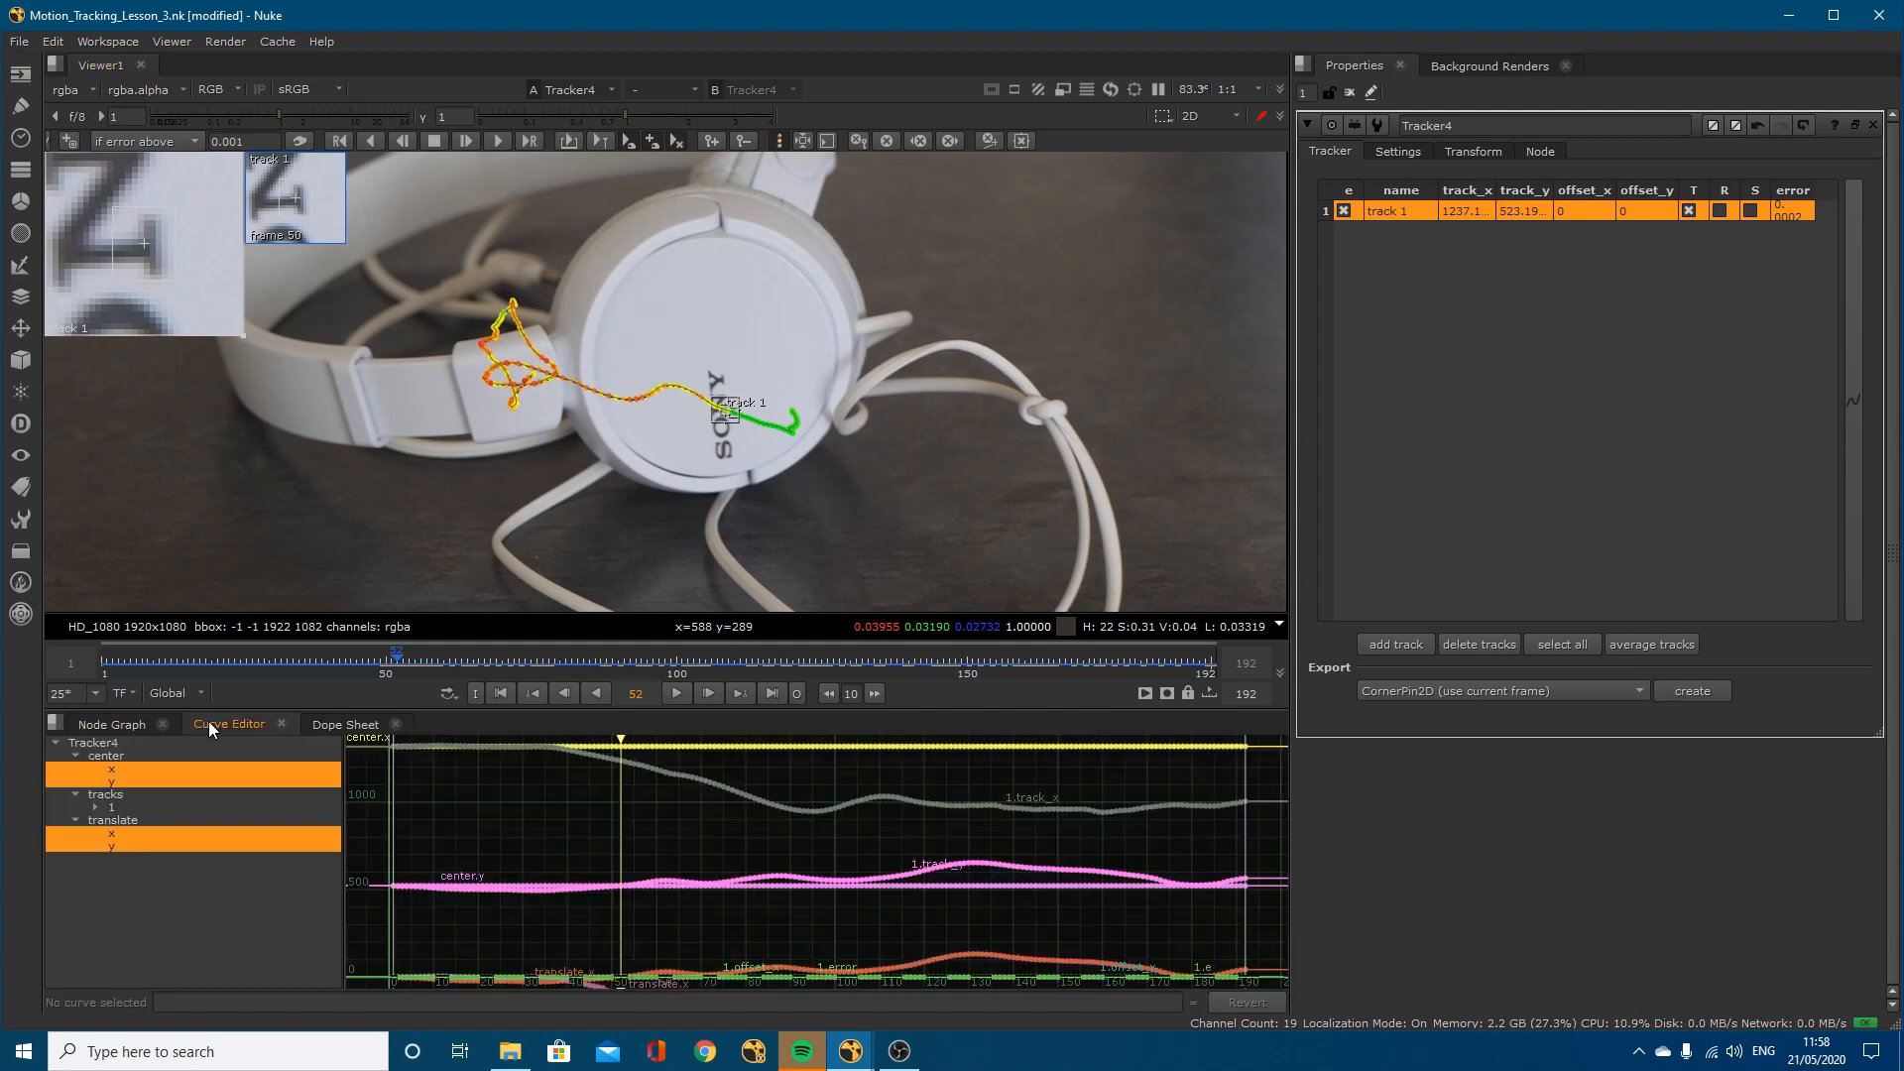
{"action": "left_click", "coordinate": [95, 806]}
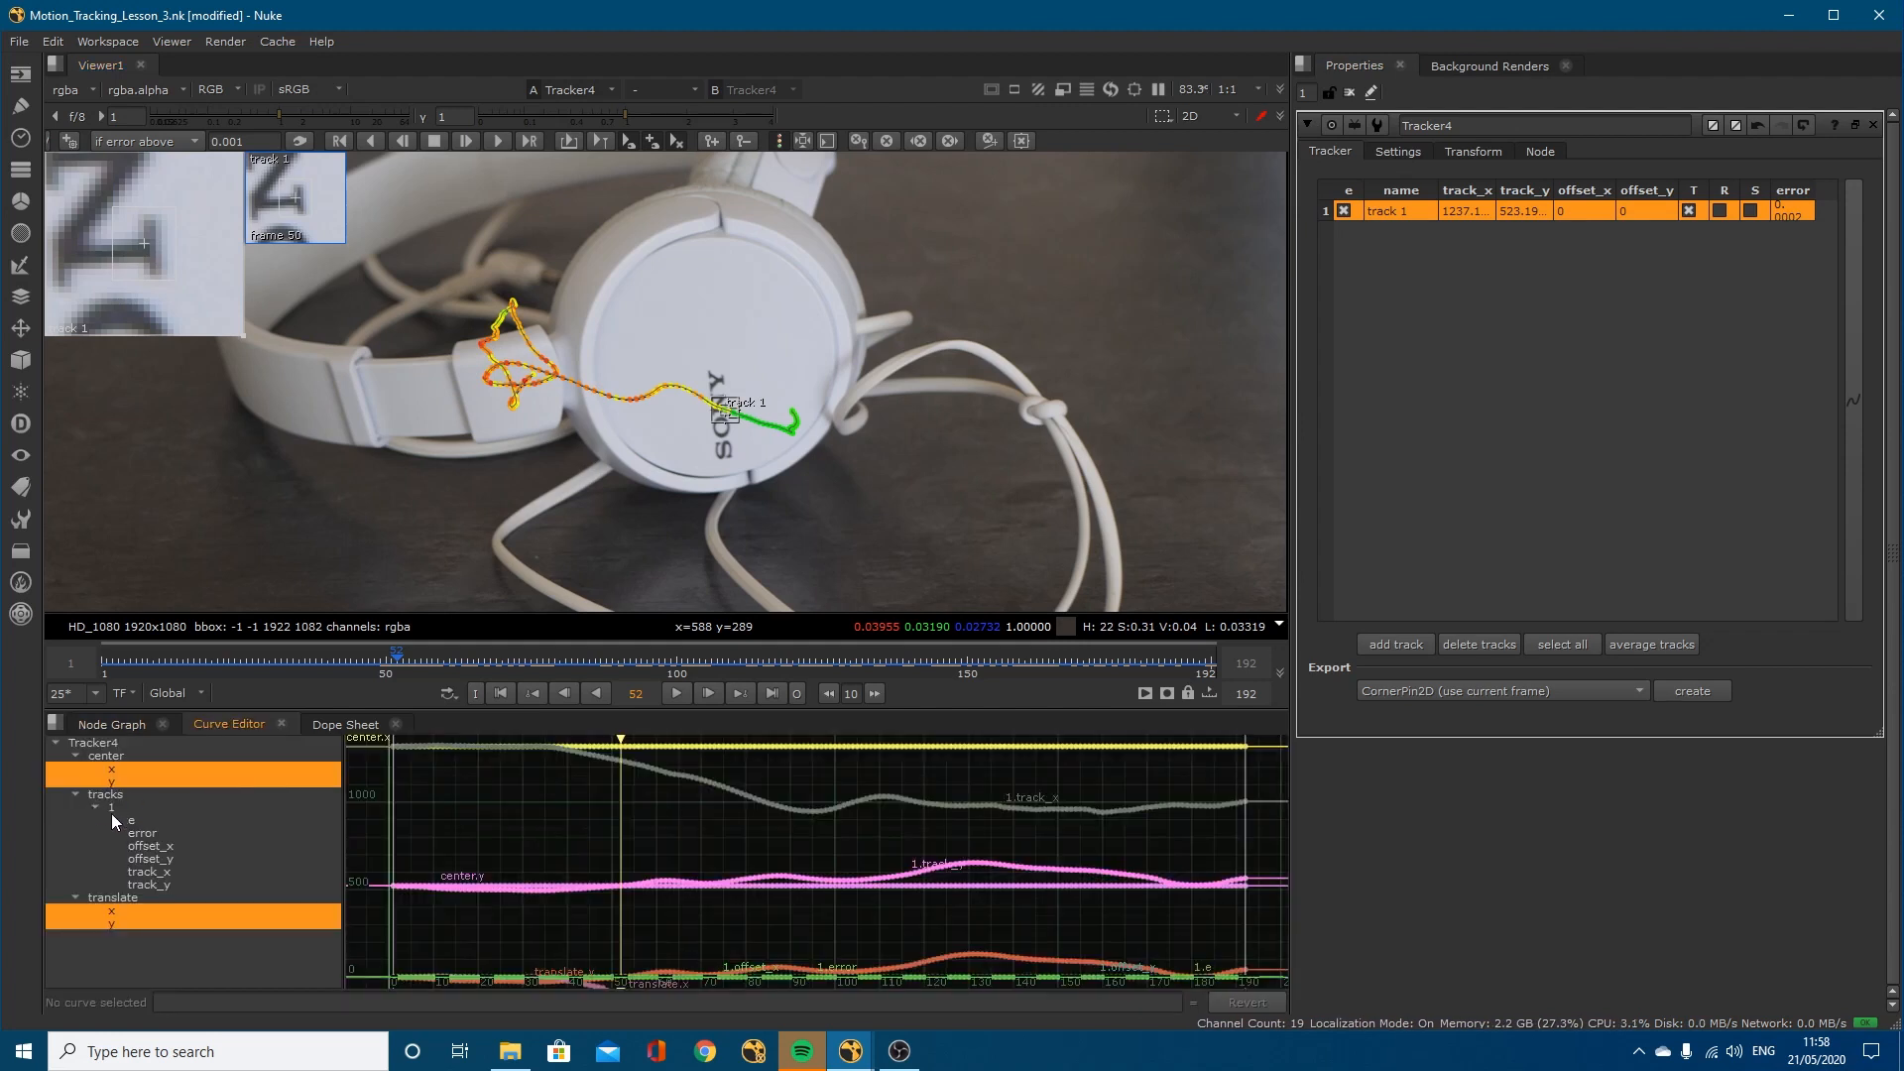
{"action": "left_click", "coordinate": [139, 834]}
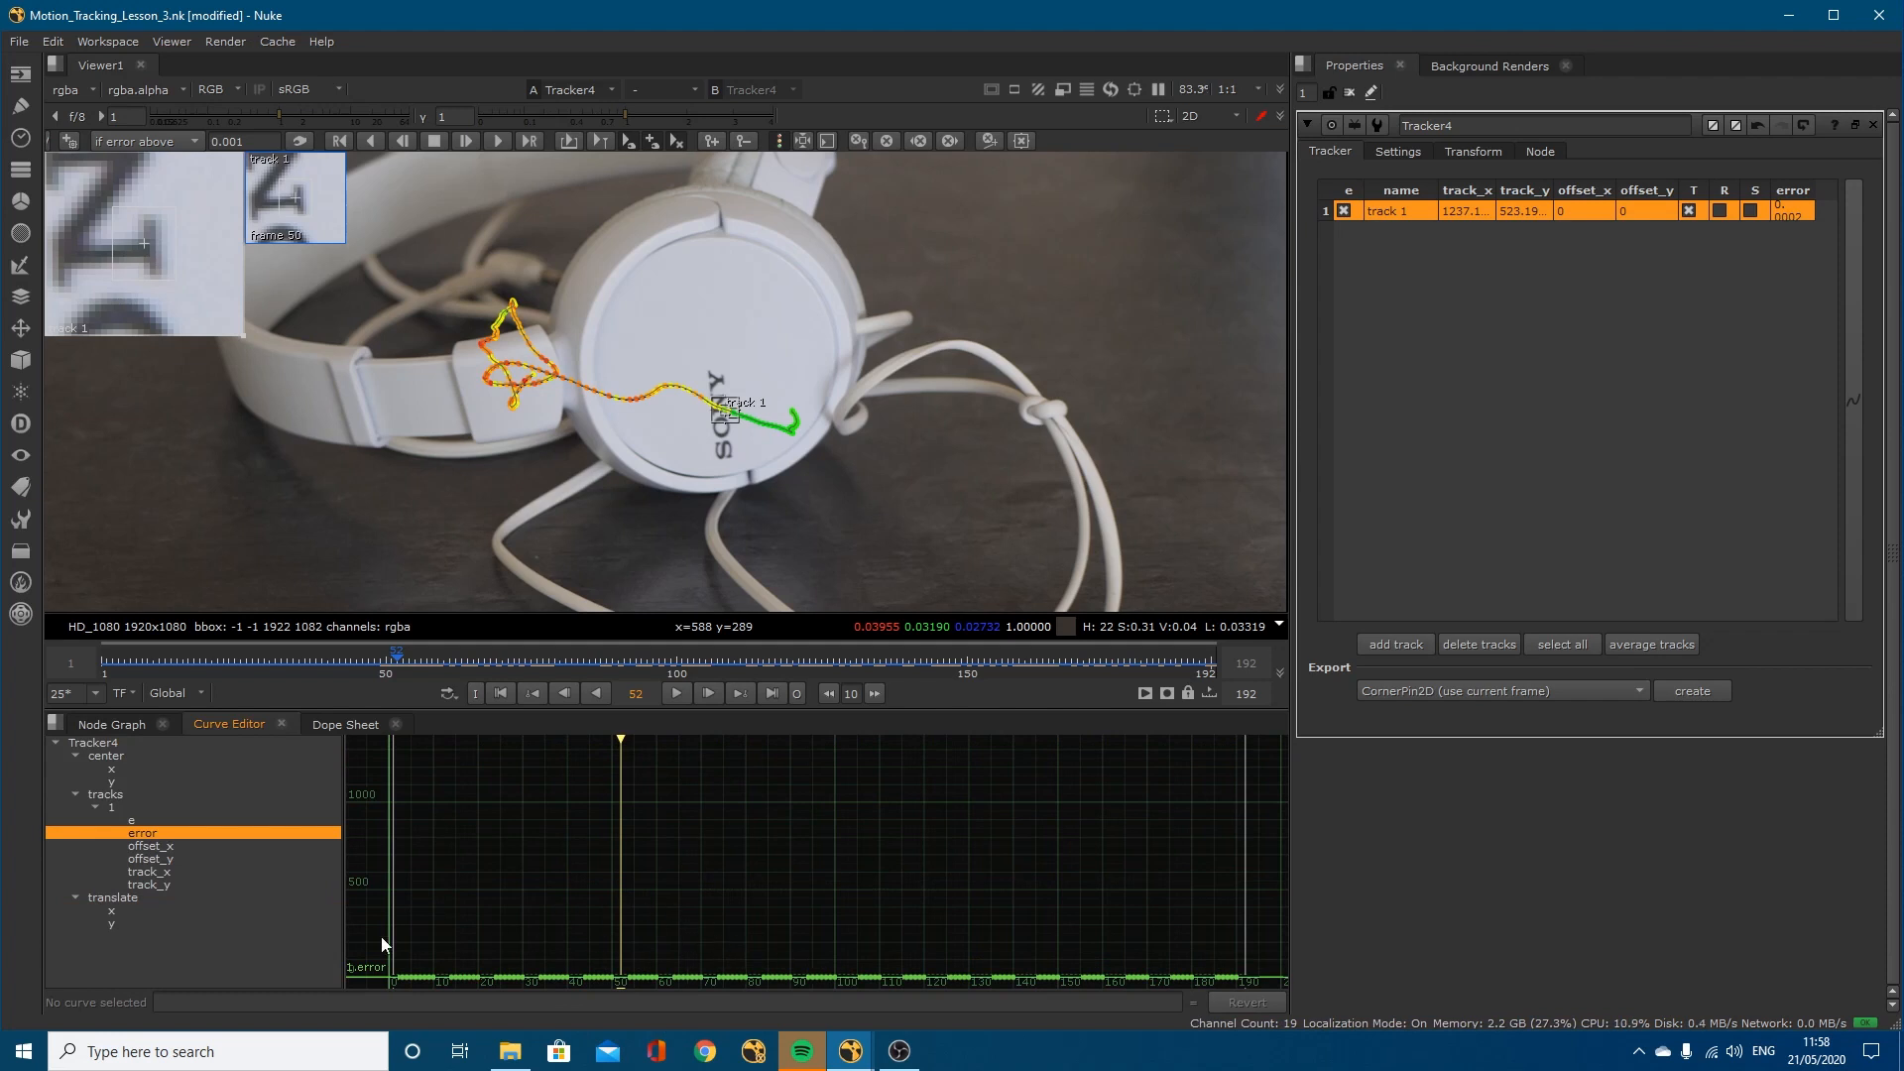
{"action": "right_click", "coordinate": [682, 861]}
{"action": "mouse_move", "coordinate": [740, 934]}
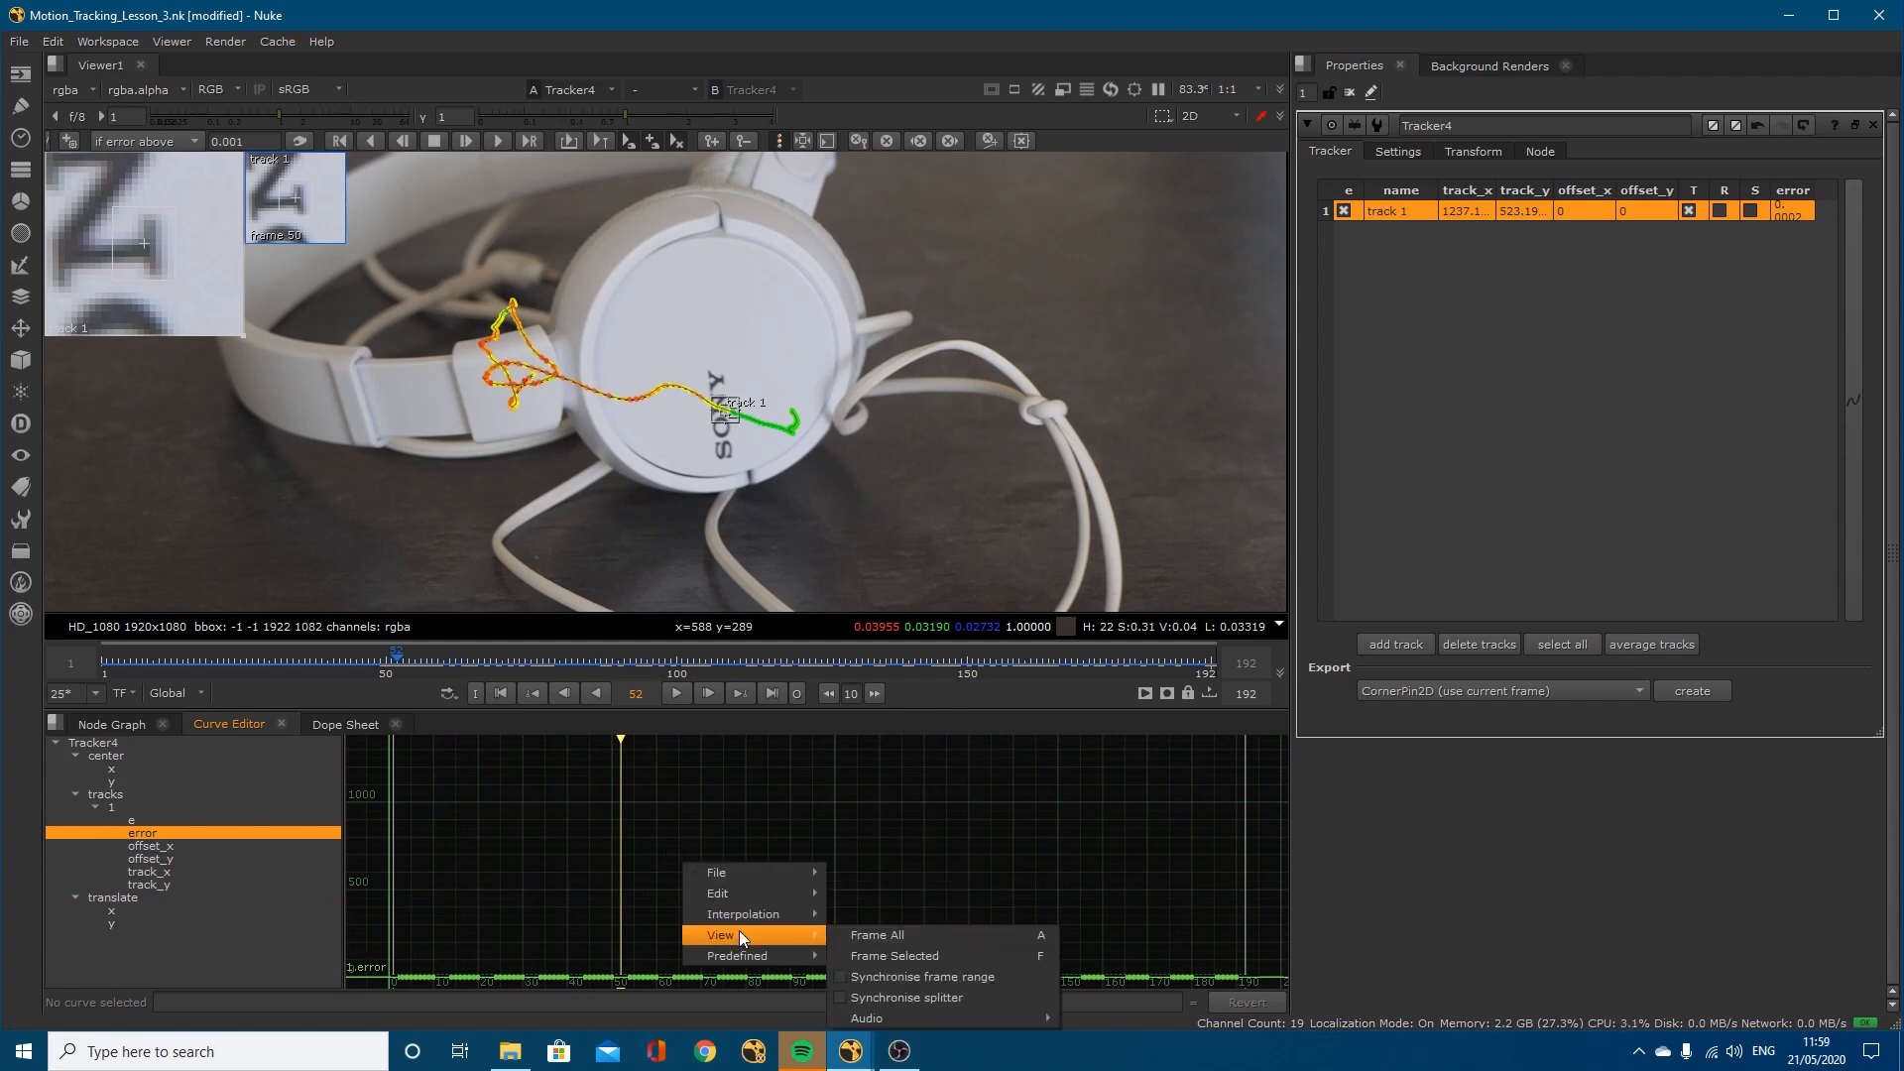
{"action": "left_click", "coordinate": [906, 940]}
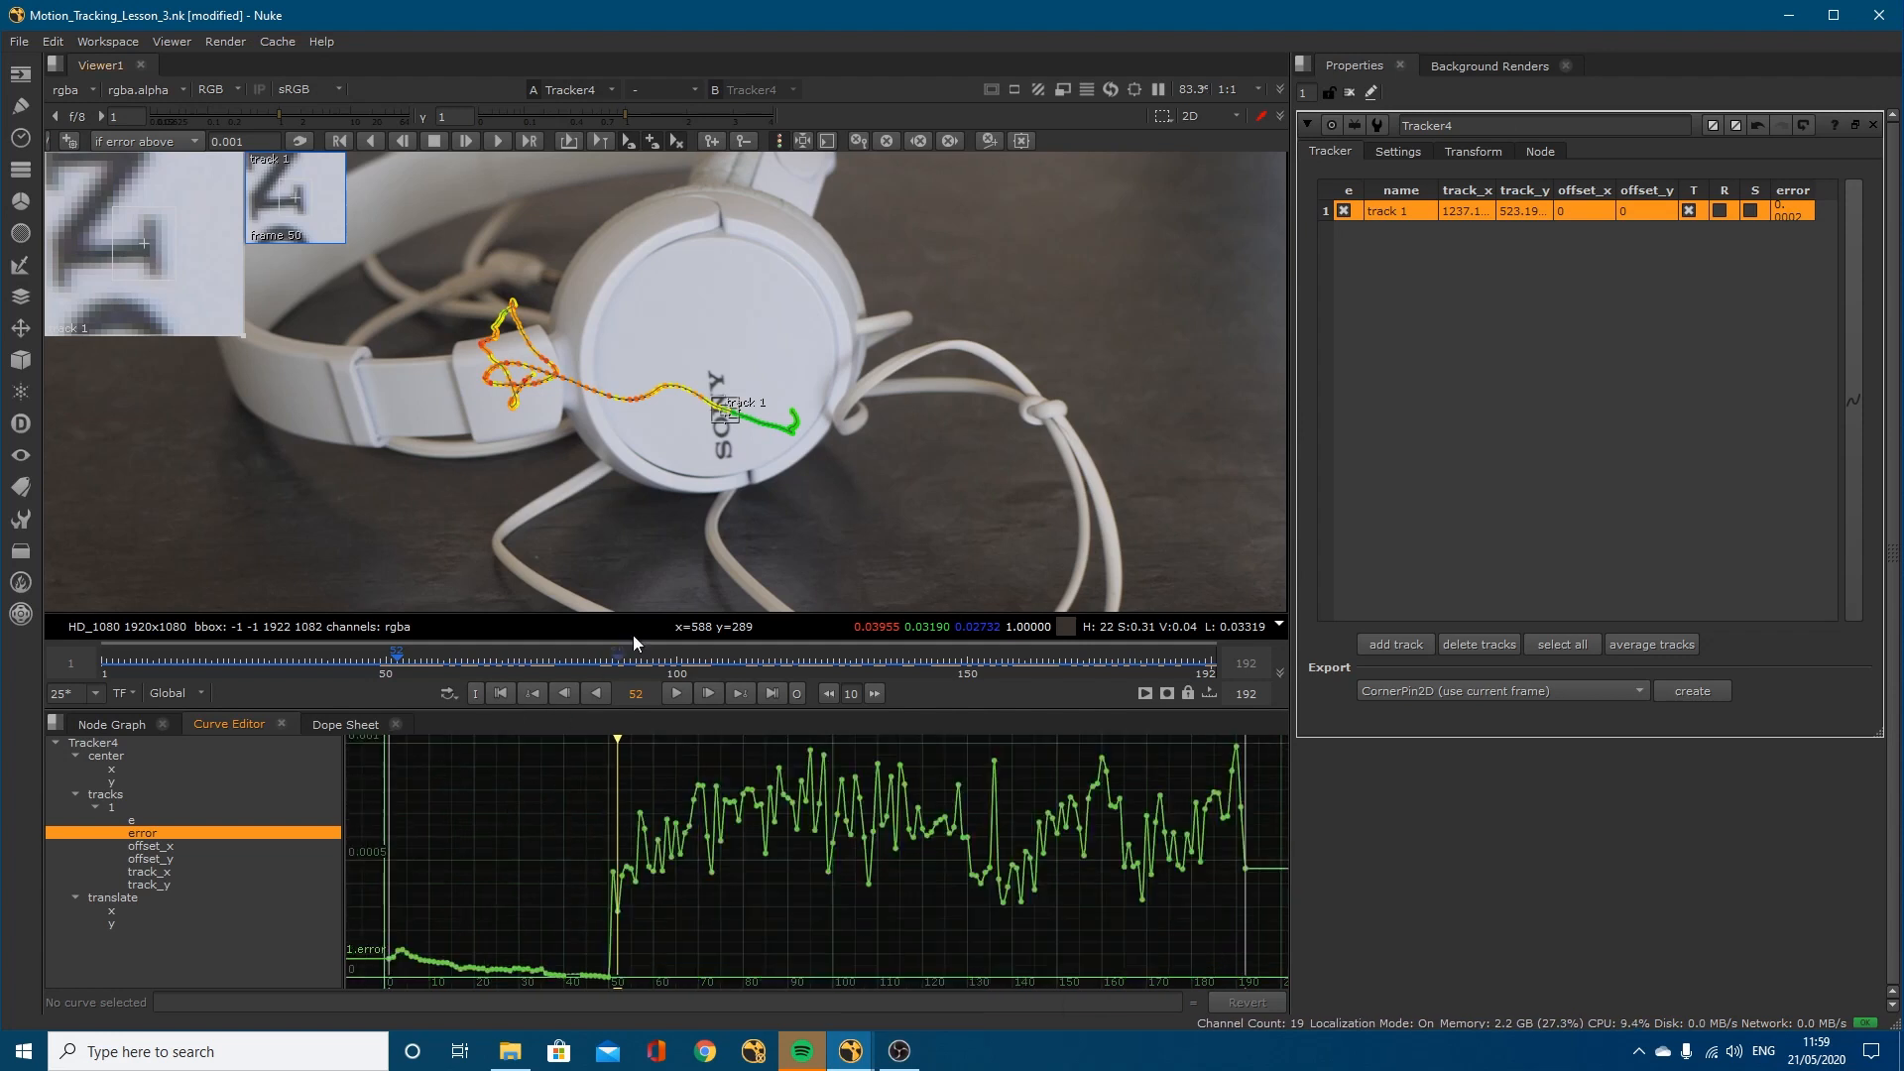
Step: Compare the error curve before frame 50, and track track 1 forwards one frame at a time from frame 50 to frame 54
{"action": "left_click_drag", "start_coordinate": [615, 752], "coordinate": [532, 753]}
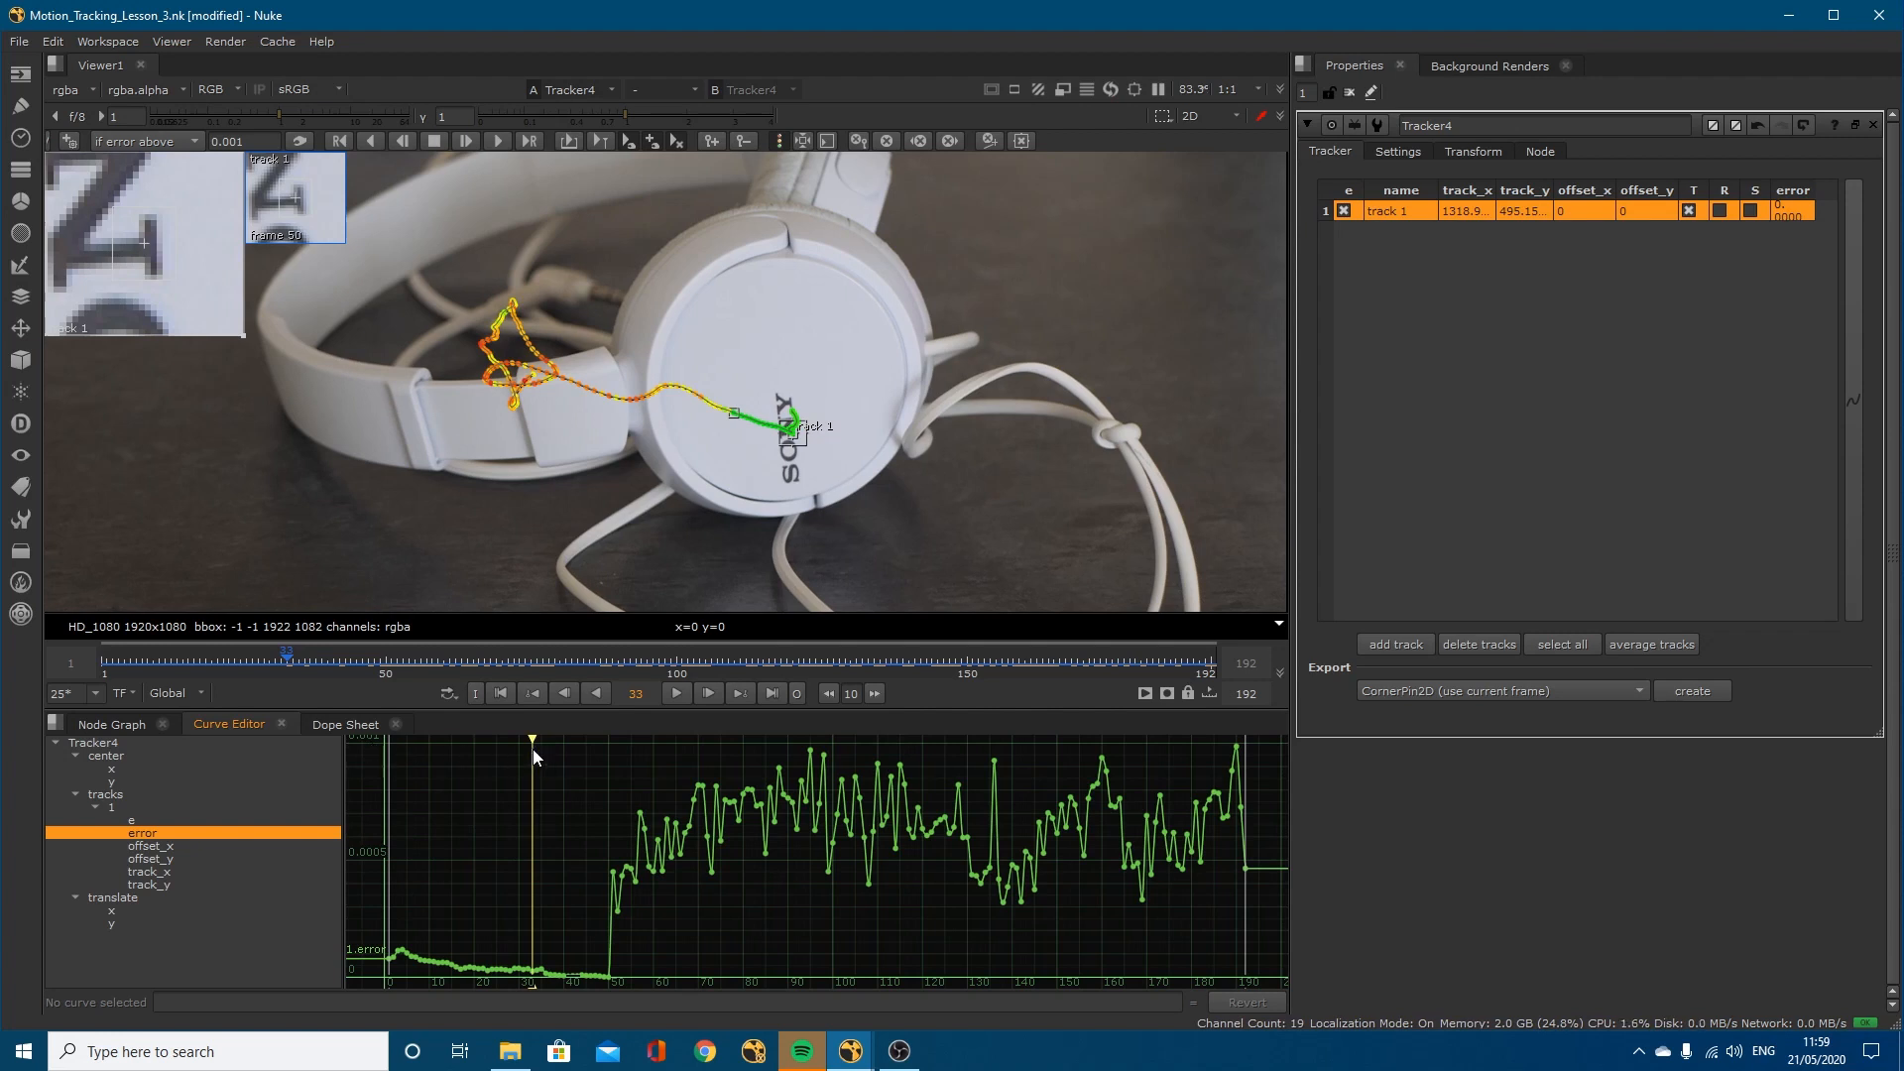
{"action": "left_click_drag", "start_coordinate": [532, 746], "coordinate": [607, 765]}
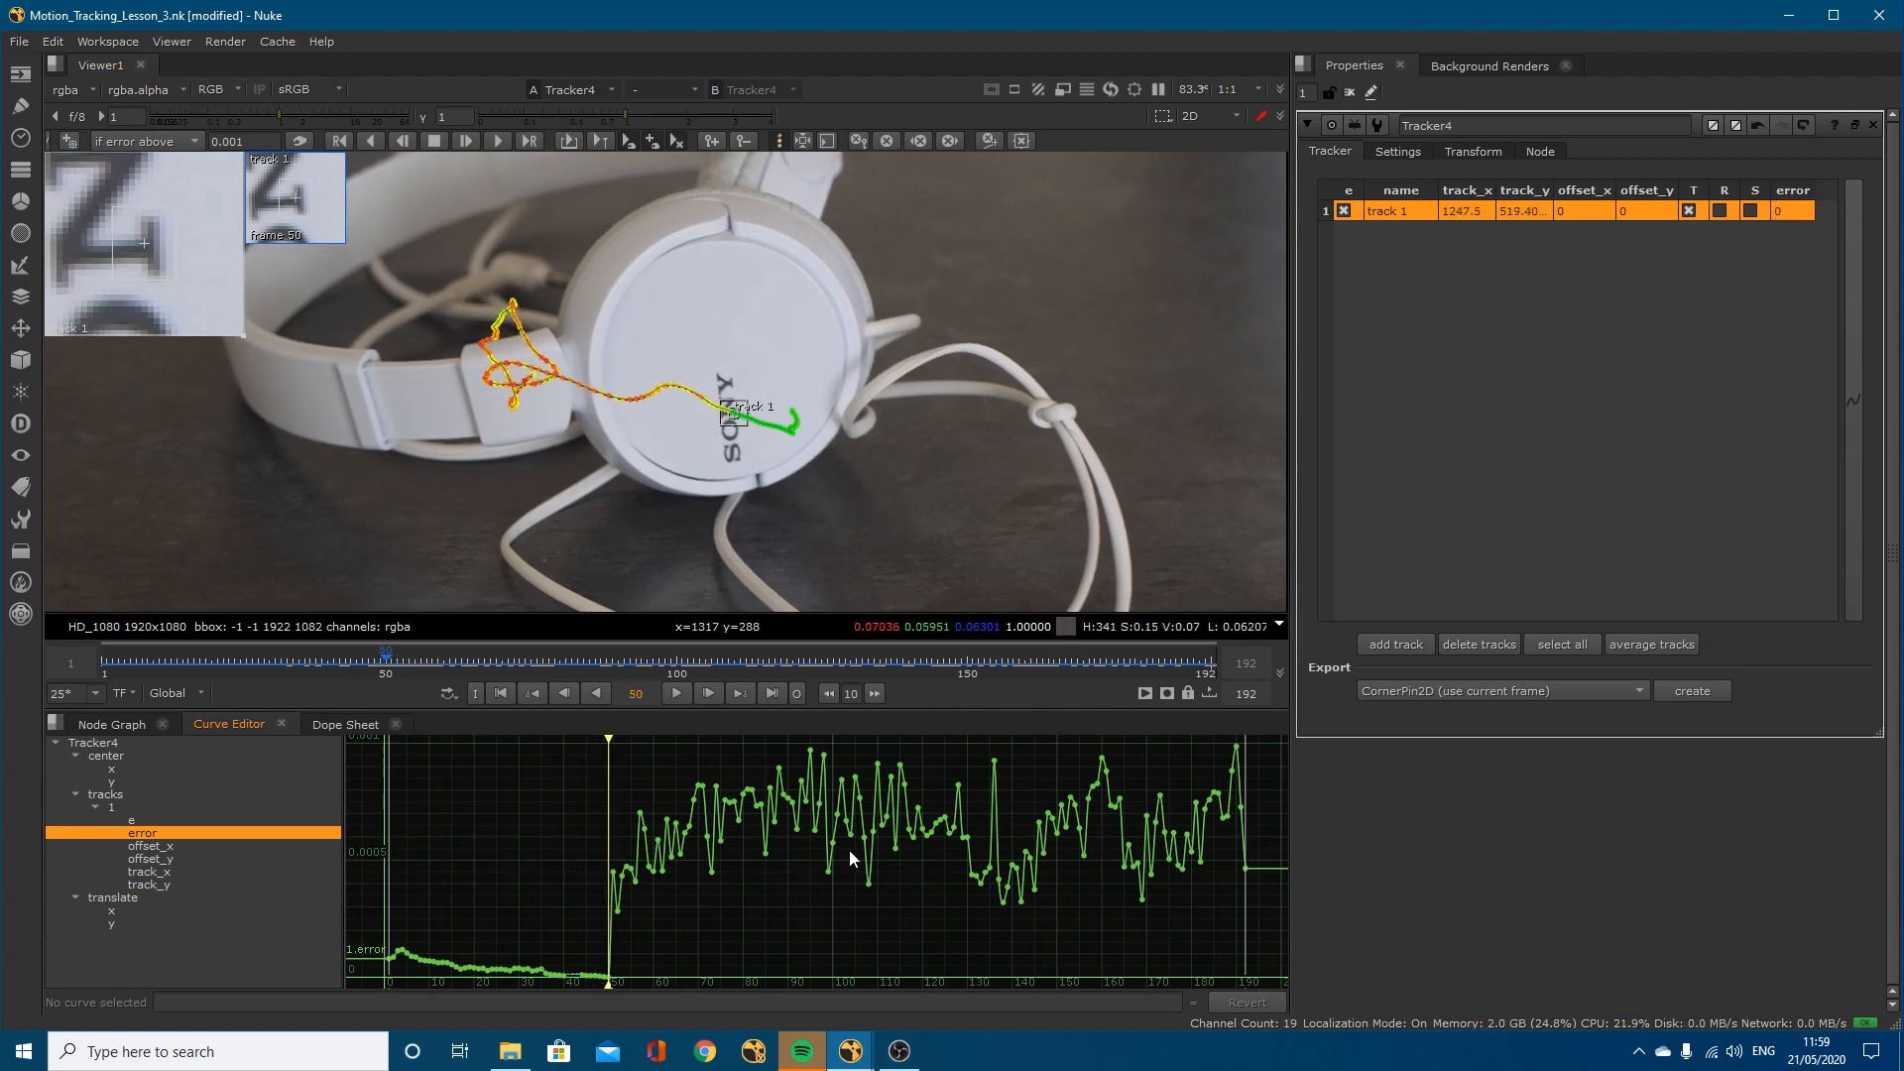
{"action": "left_click", "coordinate": [472, 139]}
{"action": "left_click", "coordinate": [472, 139]}
{"action": "left_click", "coordinate": [472, 139]}
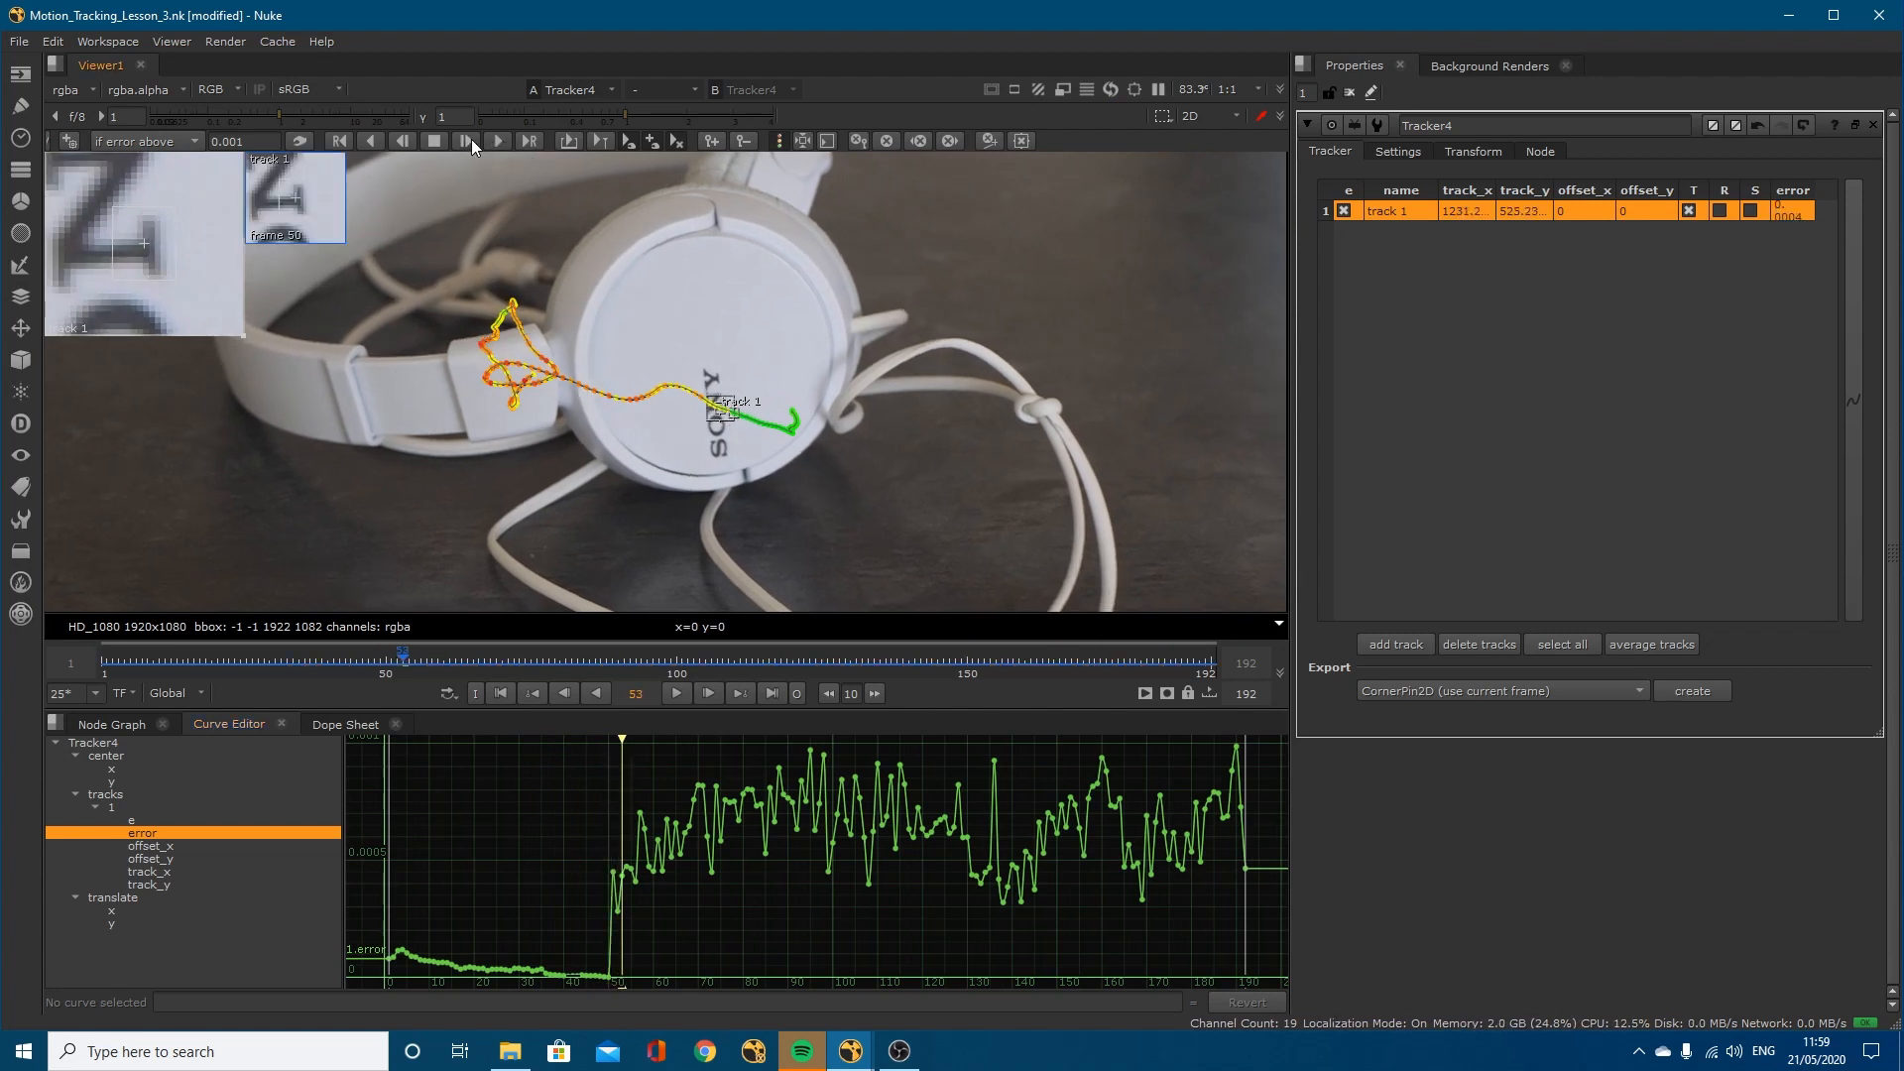
{"action": "left_click", "coordinate": [471, 139]}
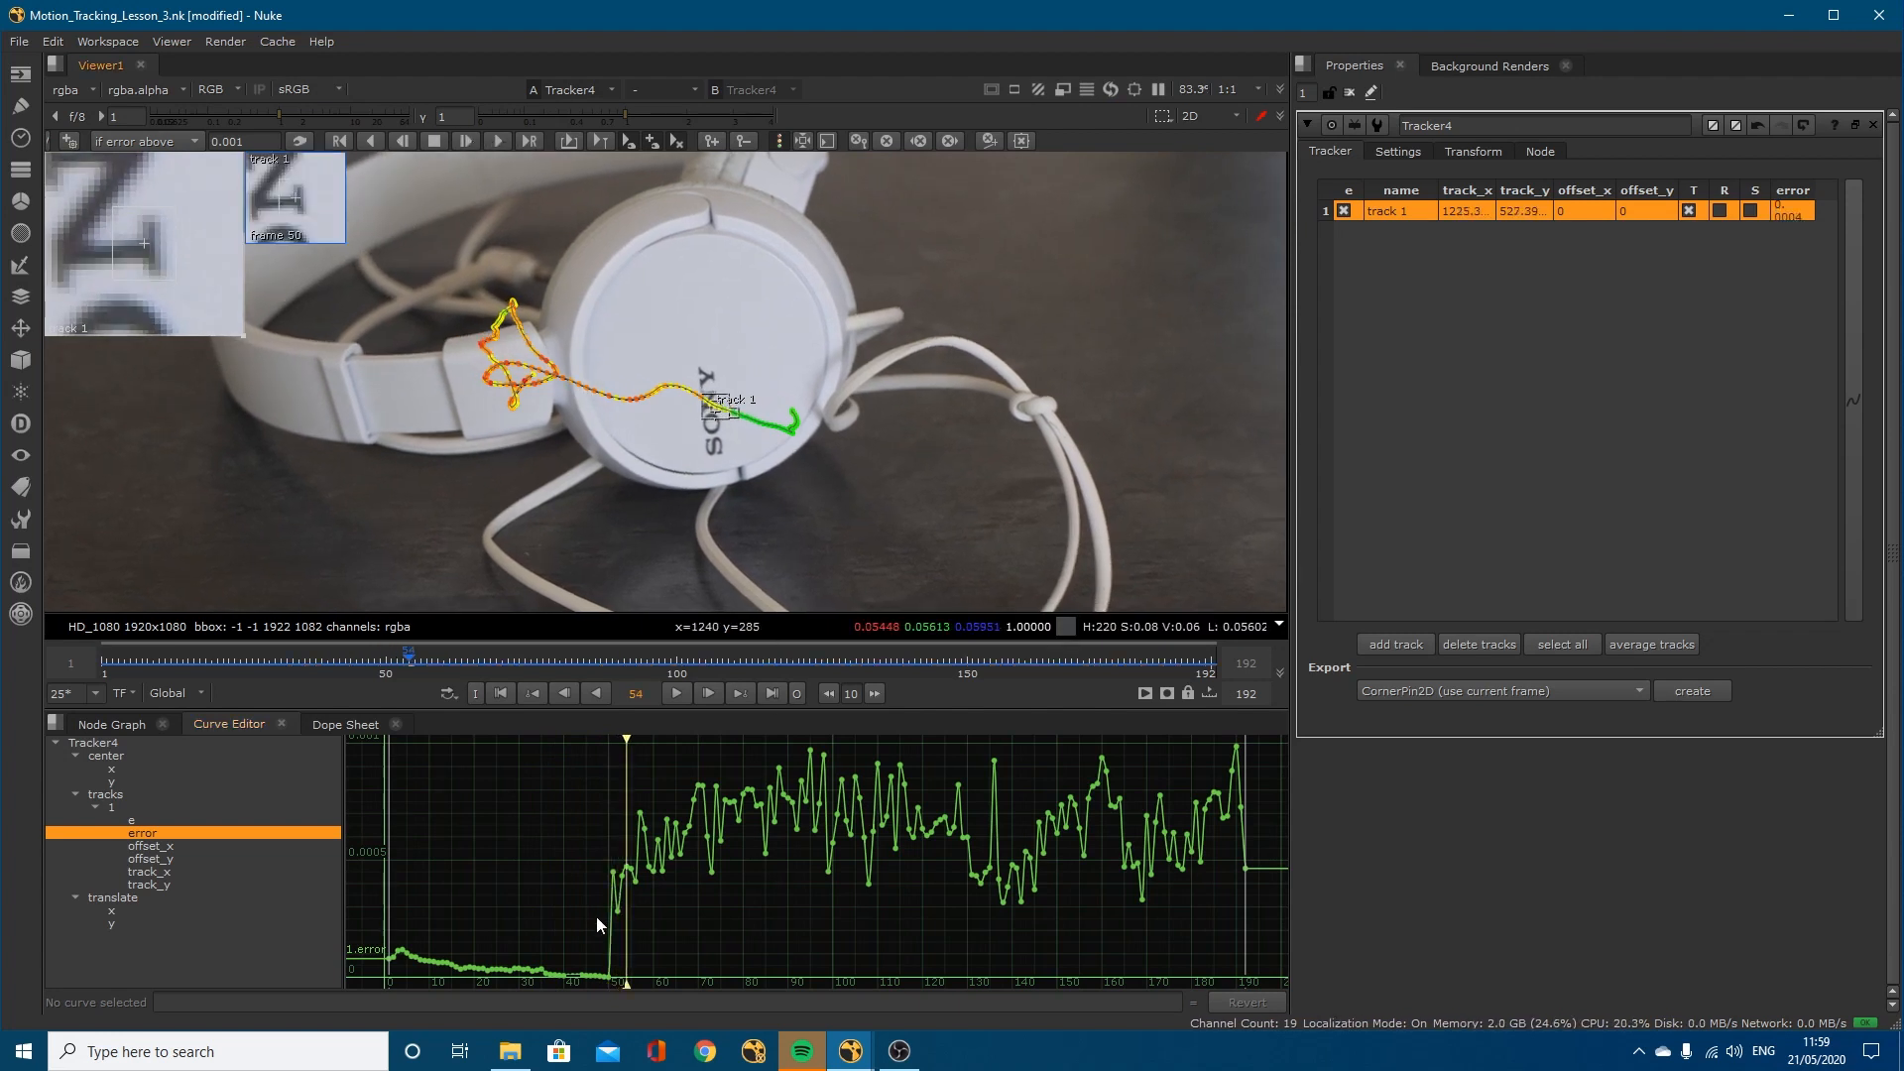
Step: Scrub through frames 50, 73 and 100 and around frame 98 to compare track 1's position with the peaks in its error curve
{"action": "left_click_drag", "start_coordinate": [617, 736], "coordinate": [608, 737]}
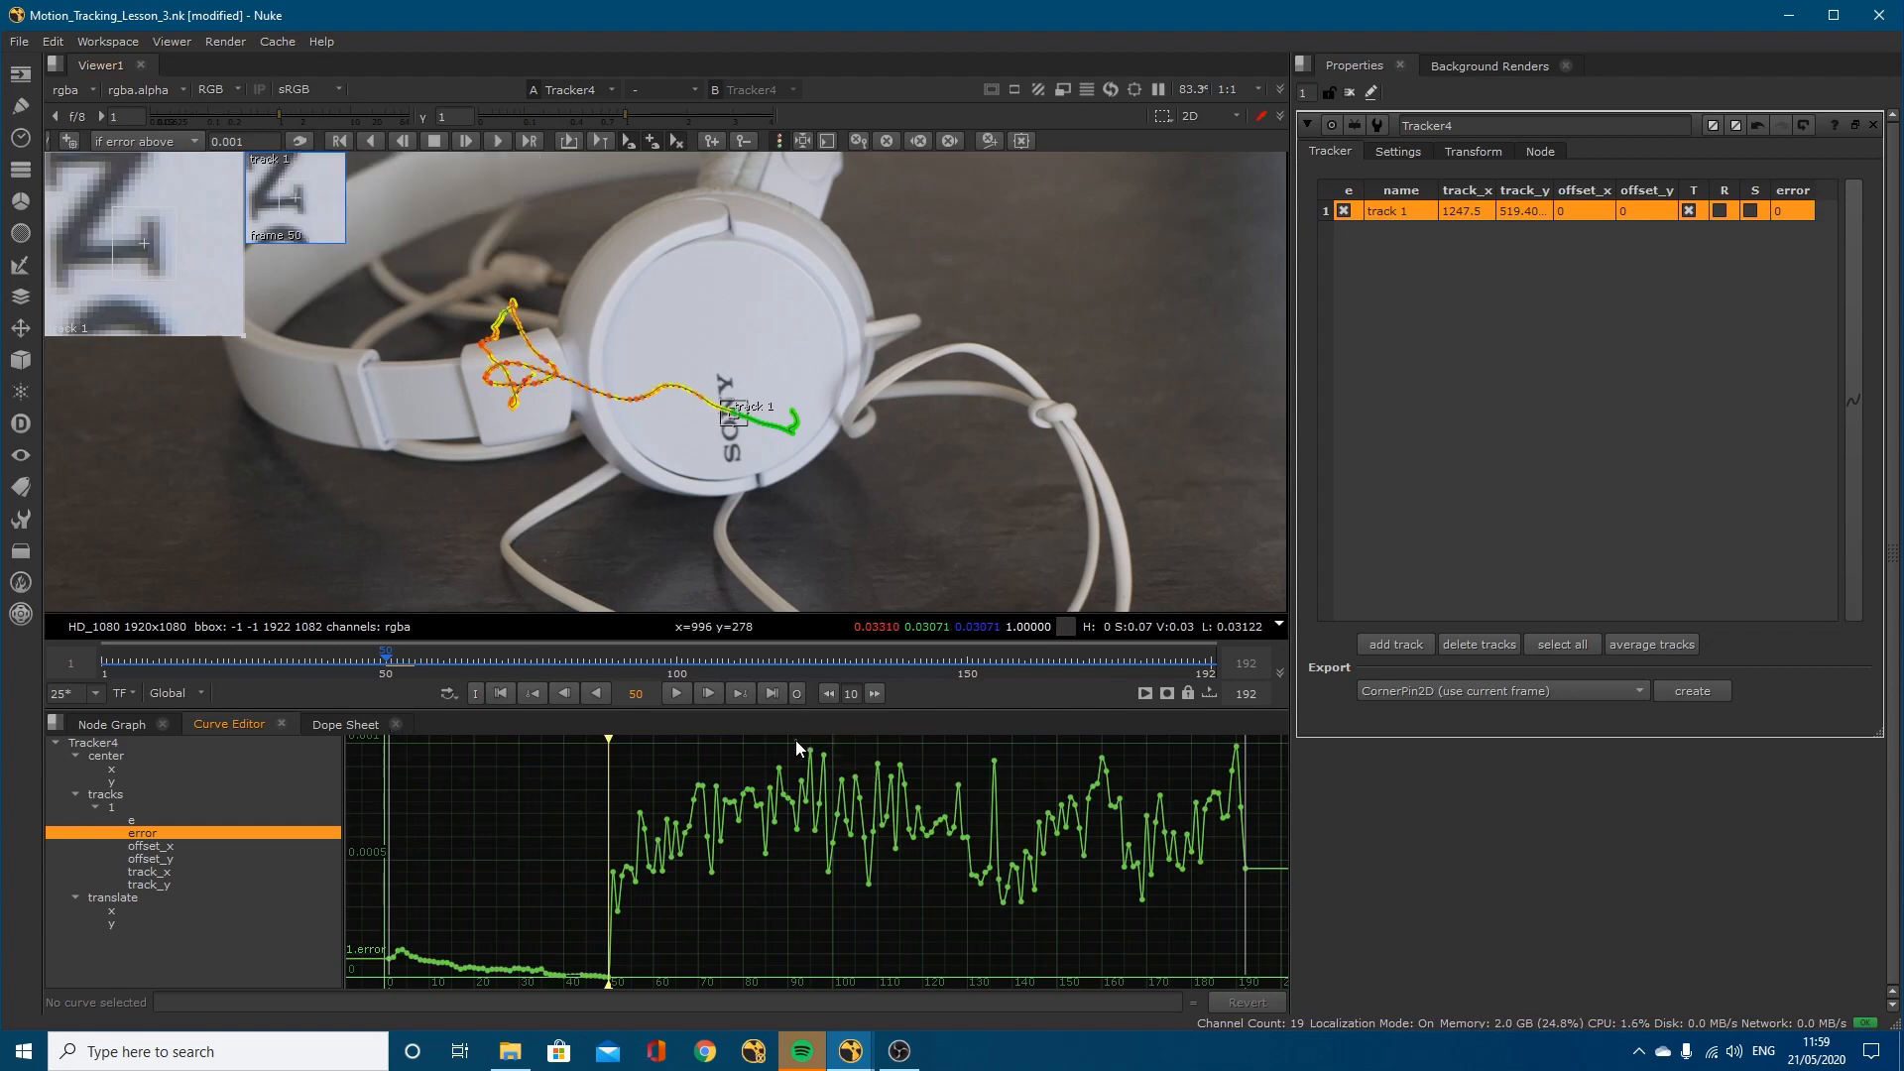
{"action": "left_click_drag", "start_coordinate": [614, 739], "coordinate": [714, 744]}
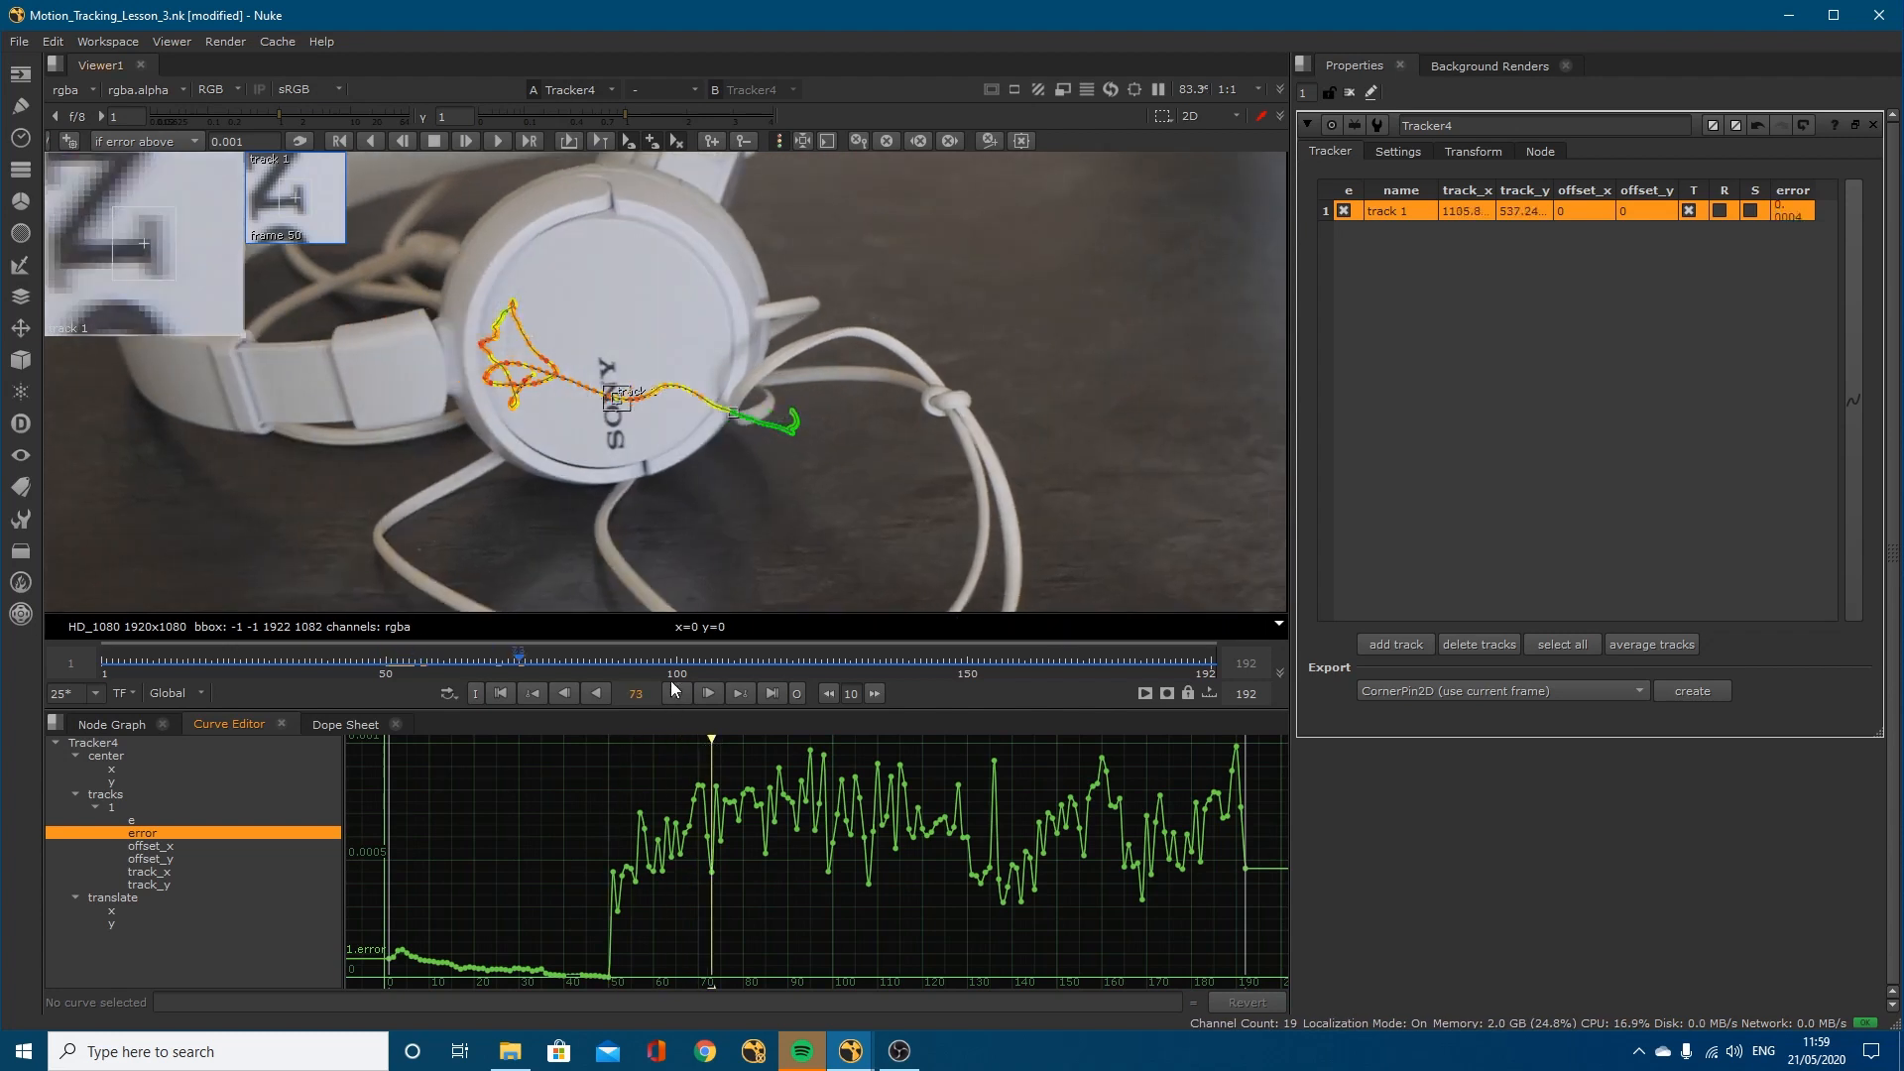
{"action": "left_click", "coordinate": [678, 665]}
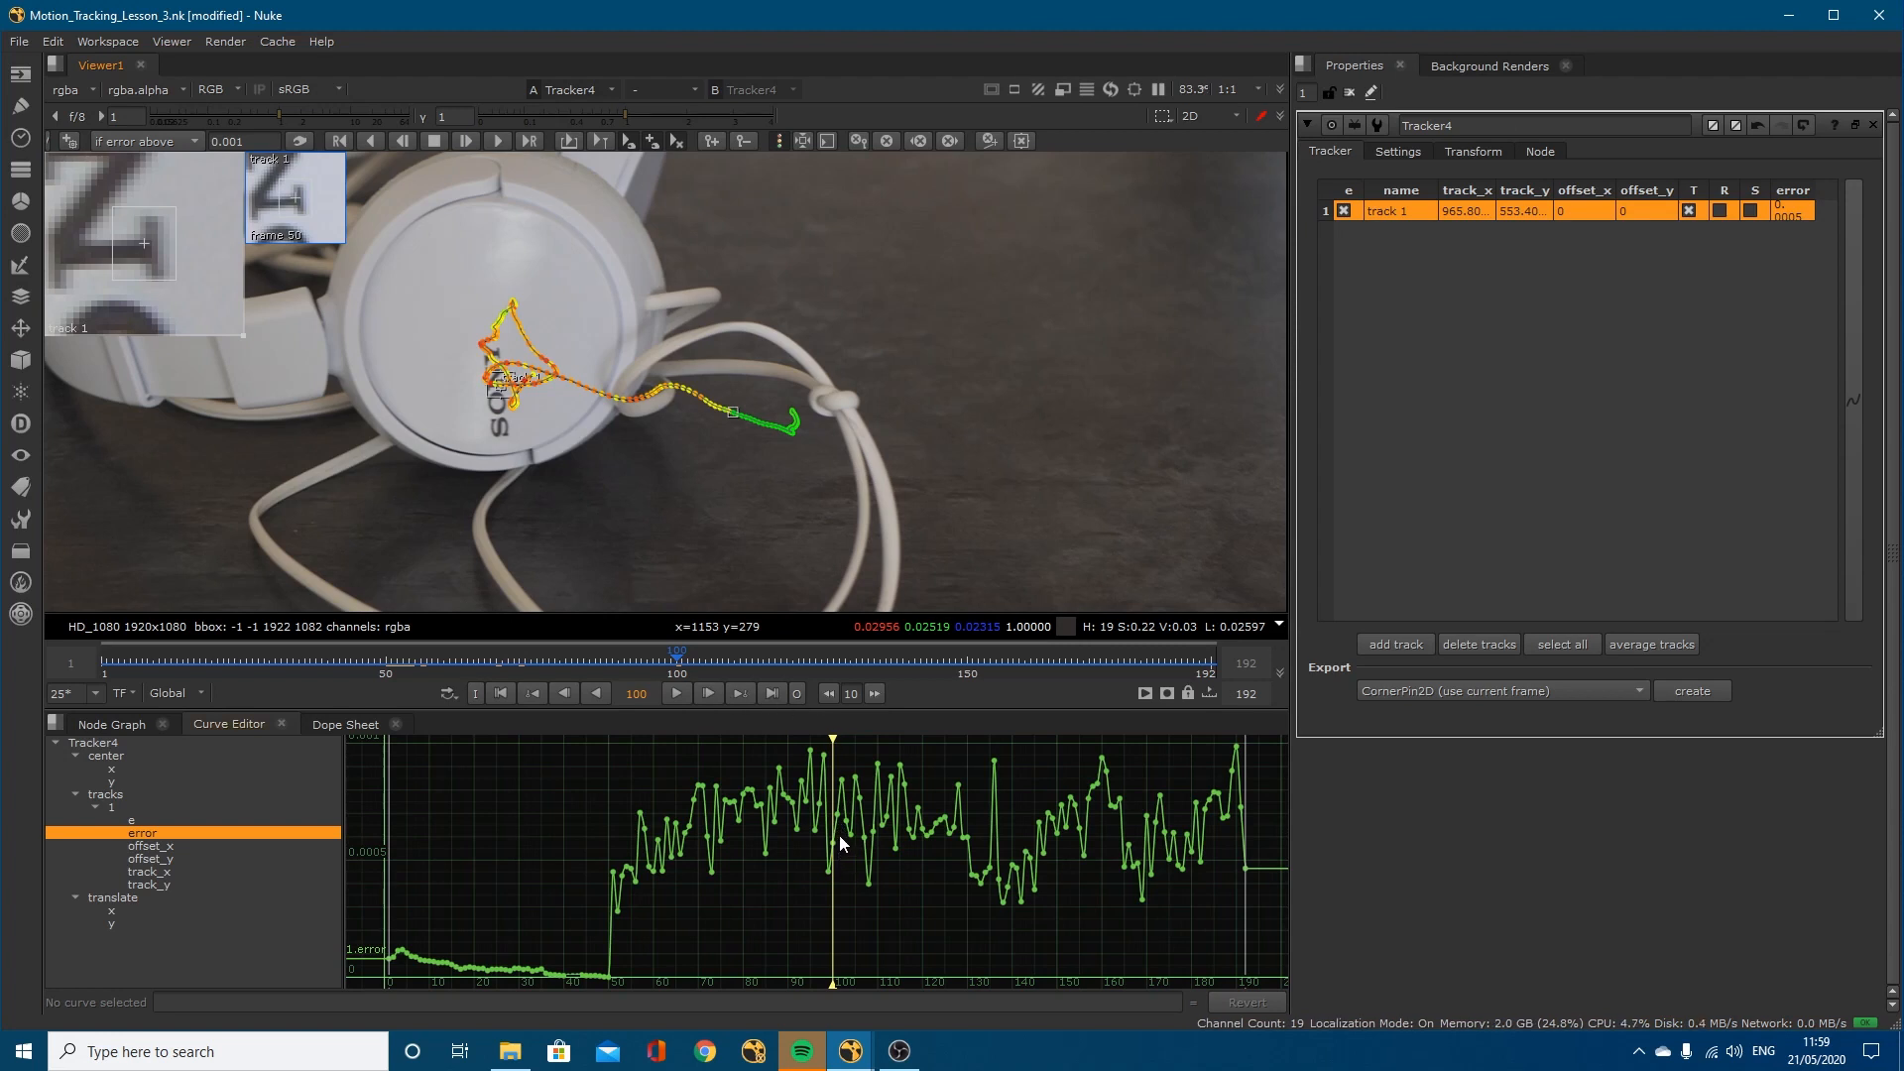
{"action": "left_click_drag", "start_coordinate": [838, 739], "coordinate": [823, 740]}
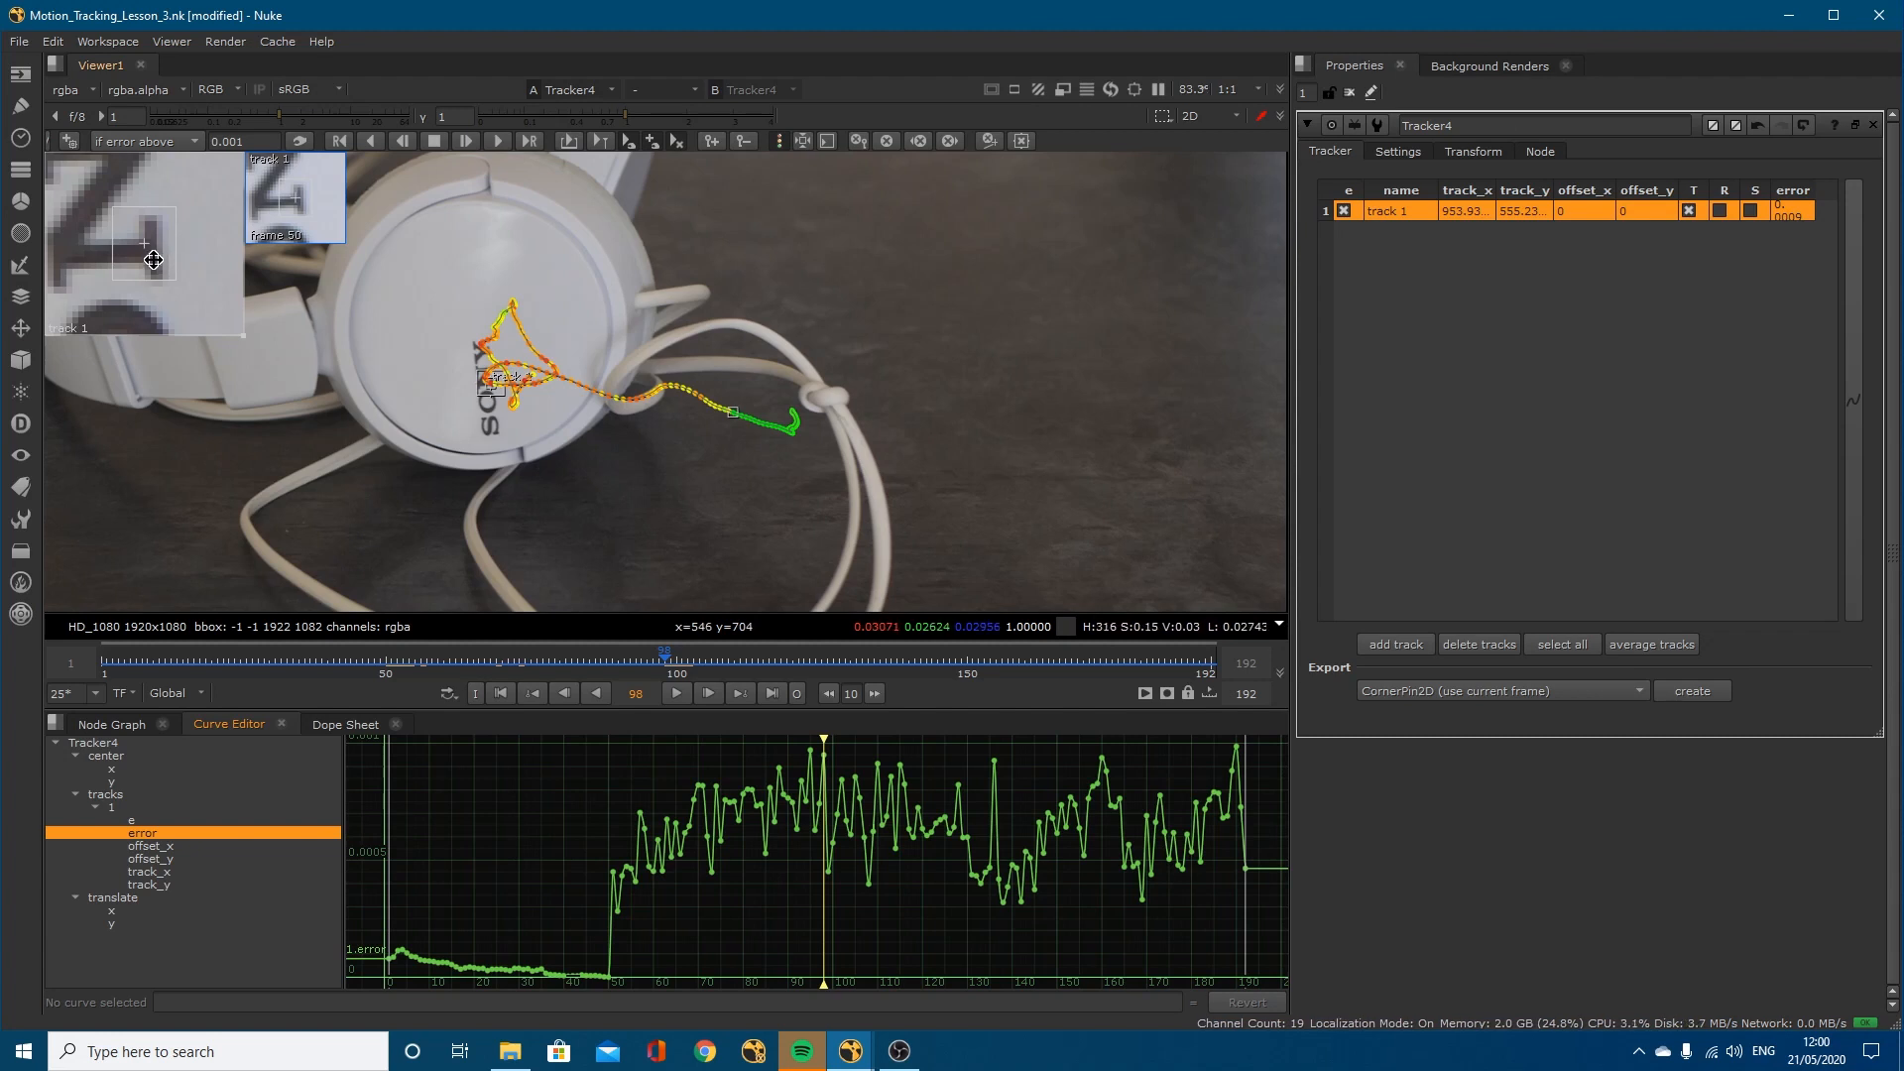
{"action": "key", "text": "Right"}
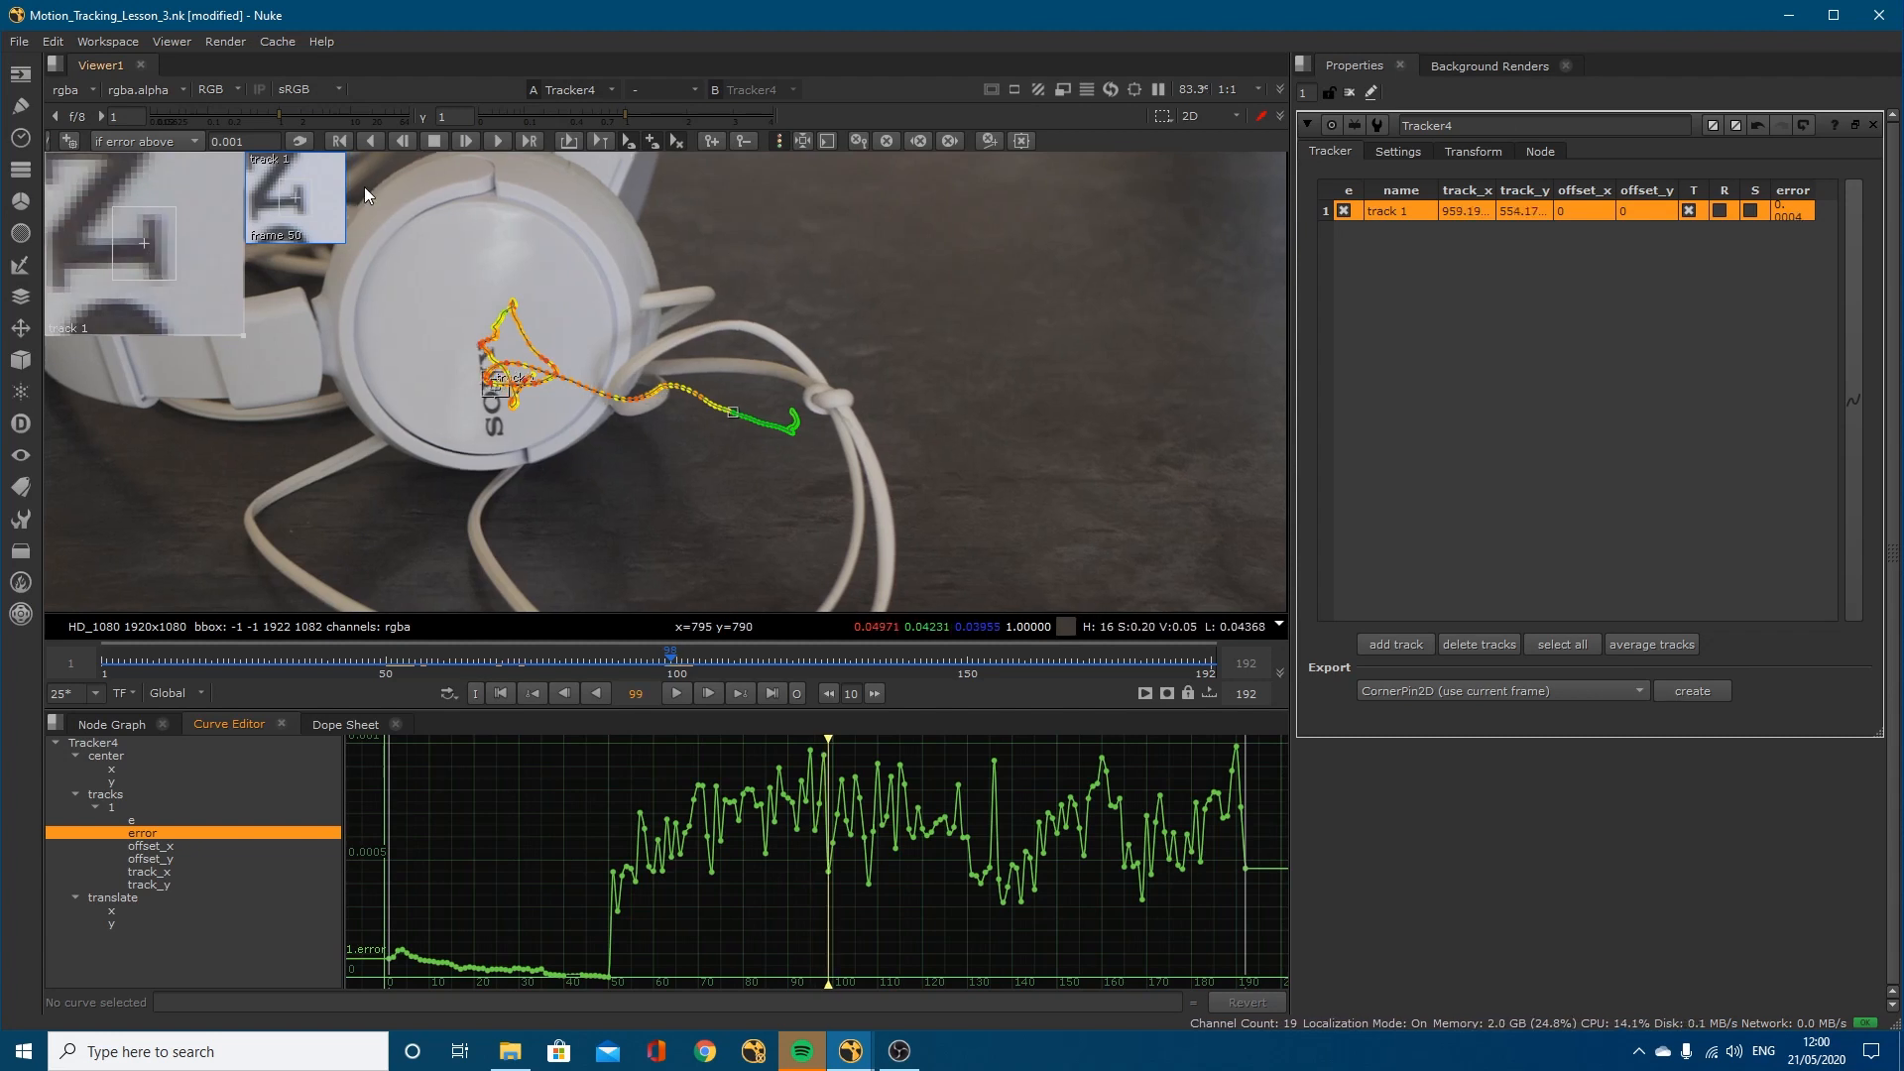
Step: Track track 1 backwards one frame at a time from frame 99 to frame 95
{"action": "left_click", "coordinate": [300, 141]}
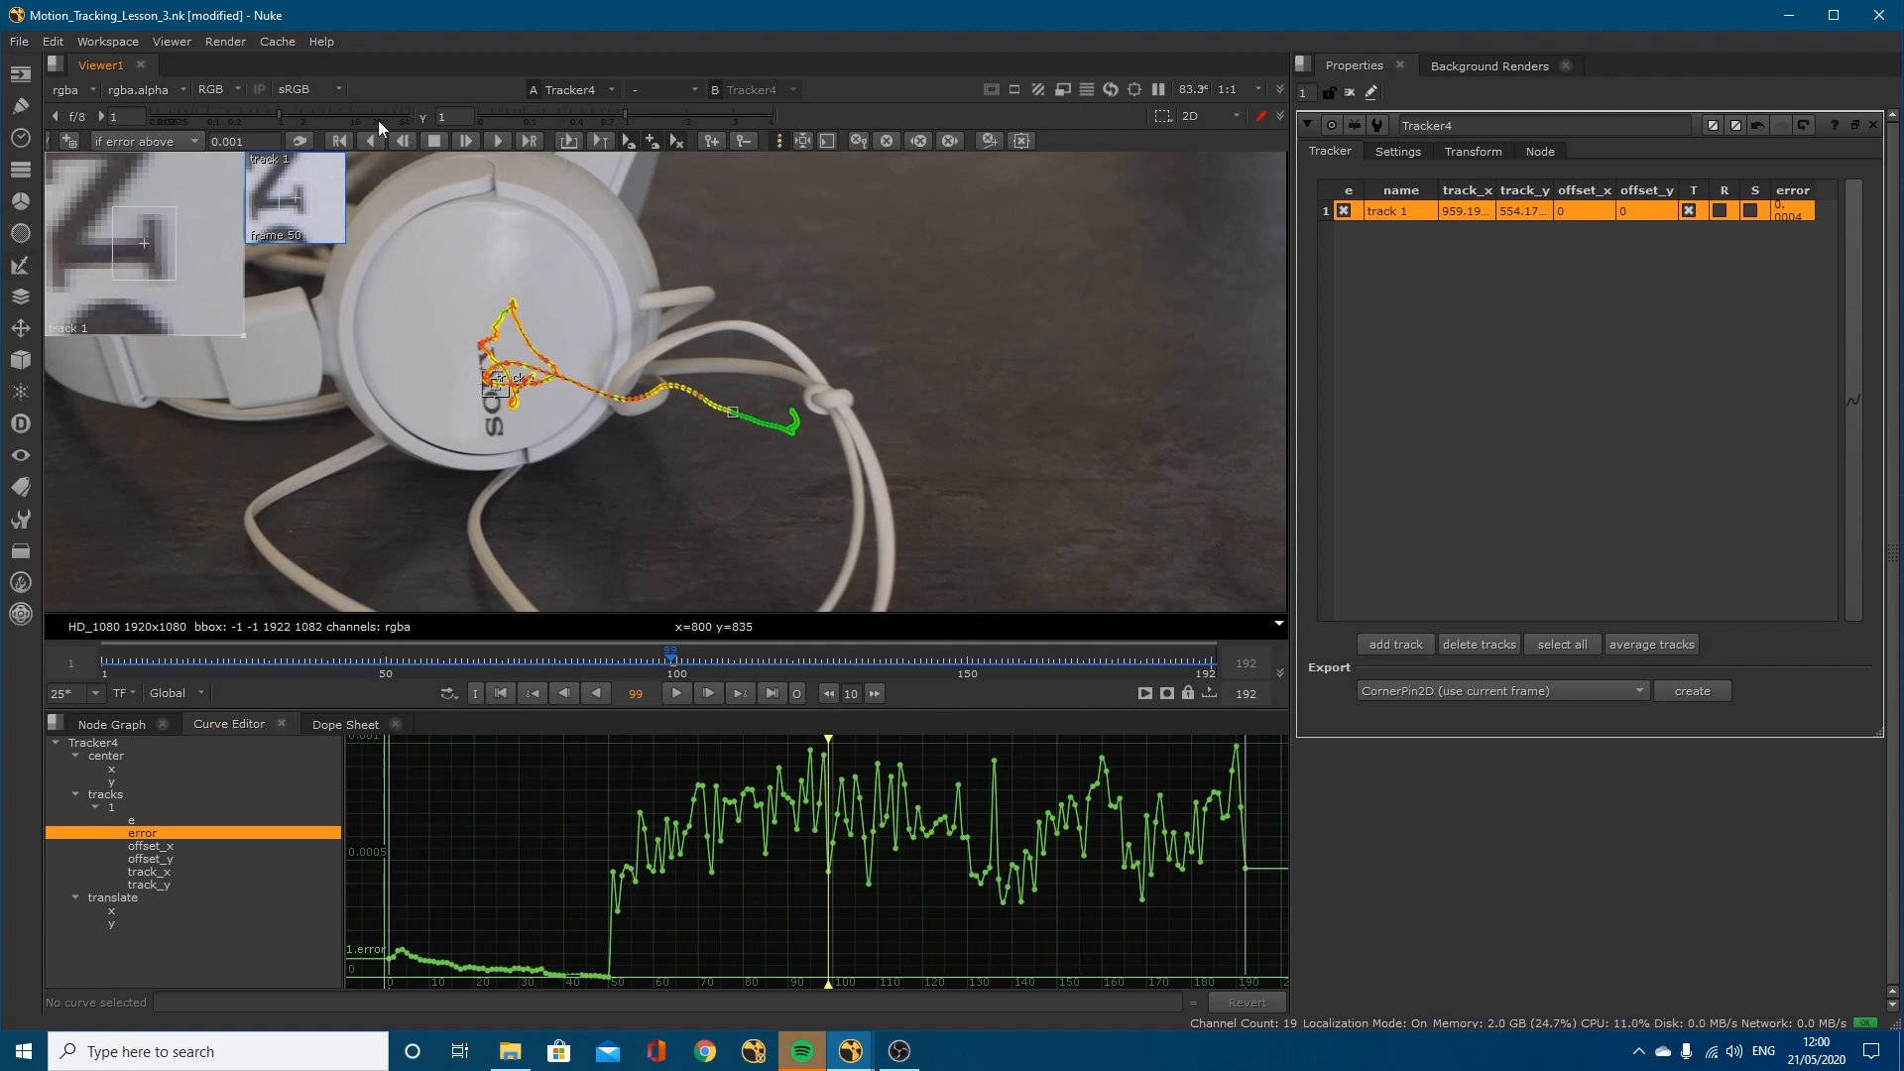
{"action": "left_click", "coordinate": [403, 141]}
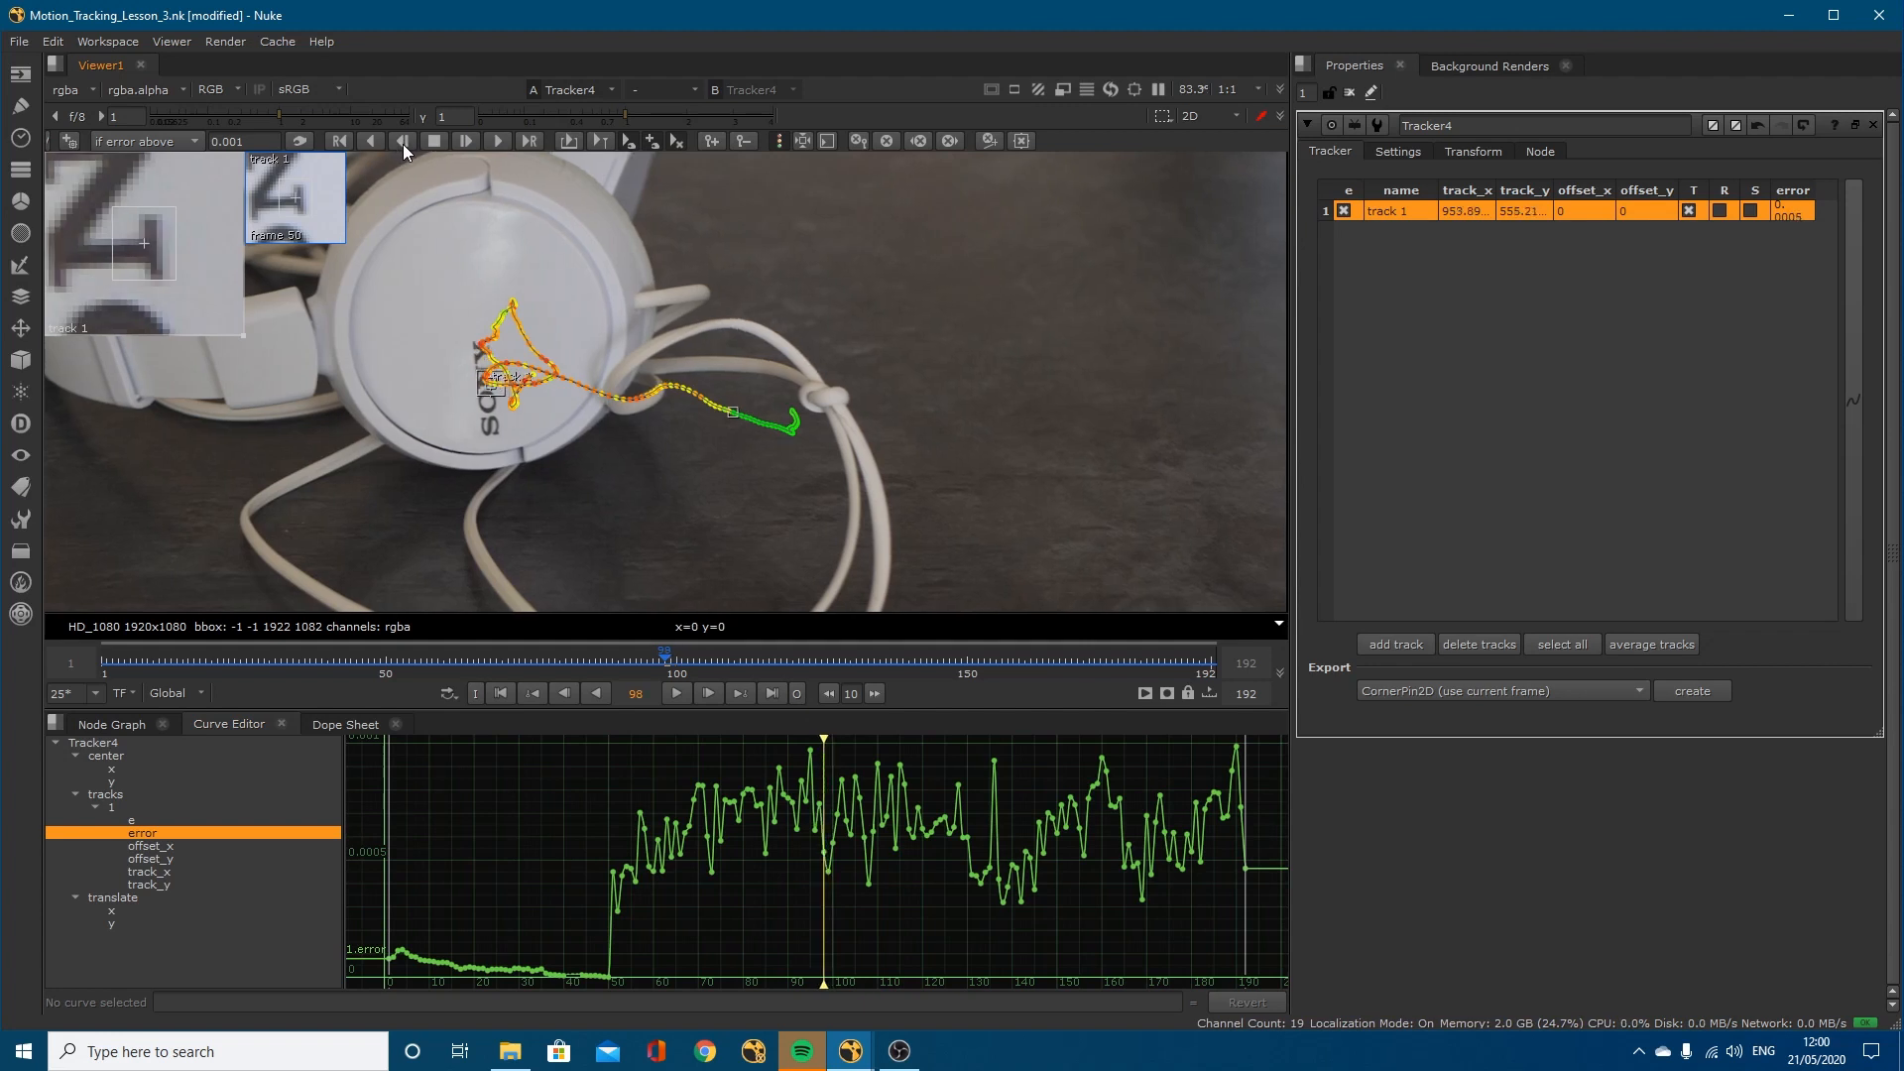
{"action": "left_click", "coordinate": [403, 141]}
{"action": "left_click", "coordinate": [402, 141]}
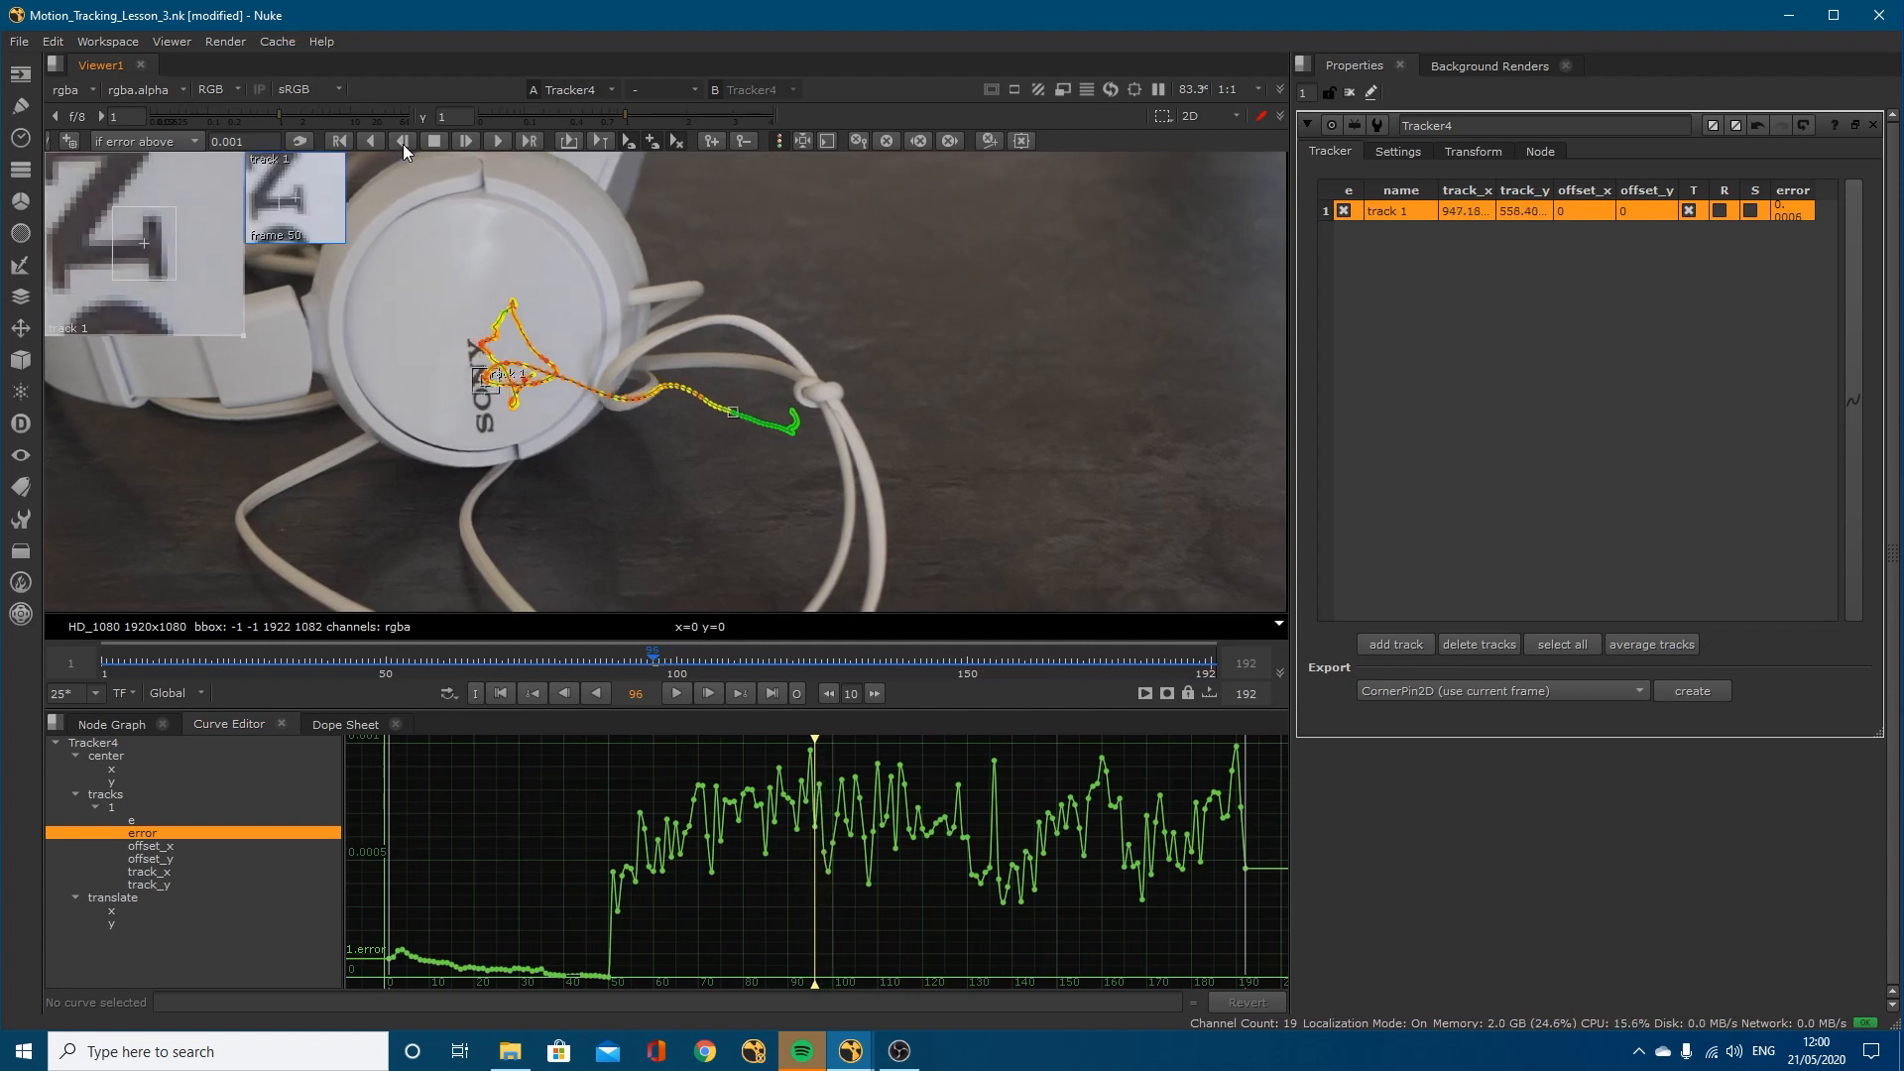
{"action": "left_click", "coordinate": [402, 141]}
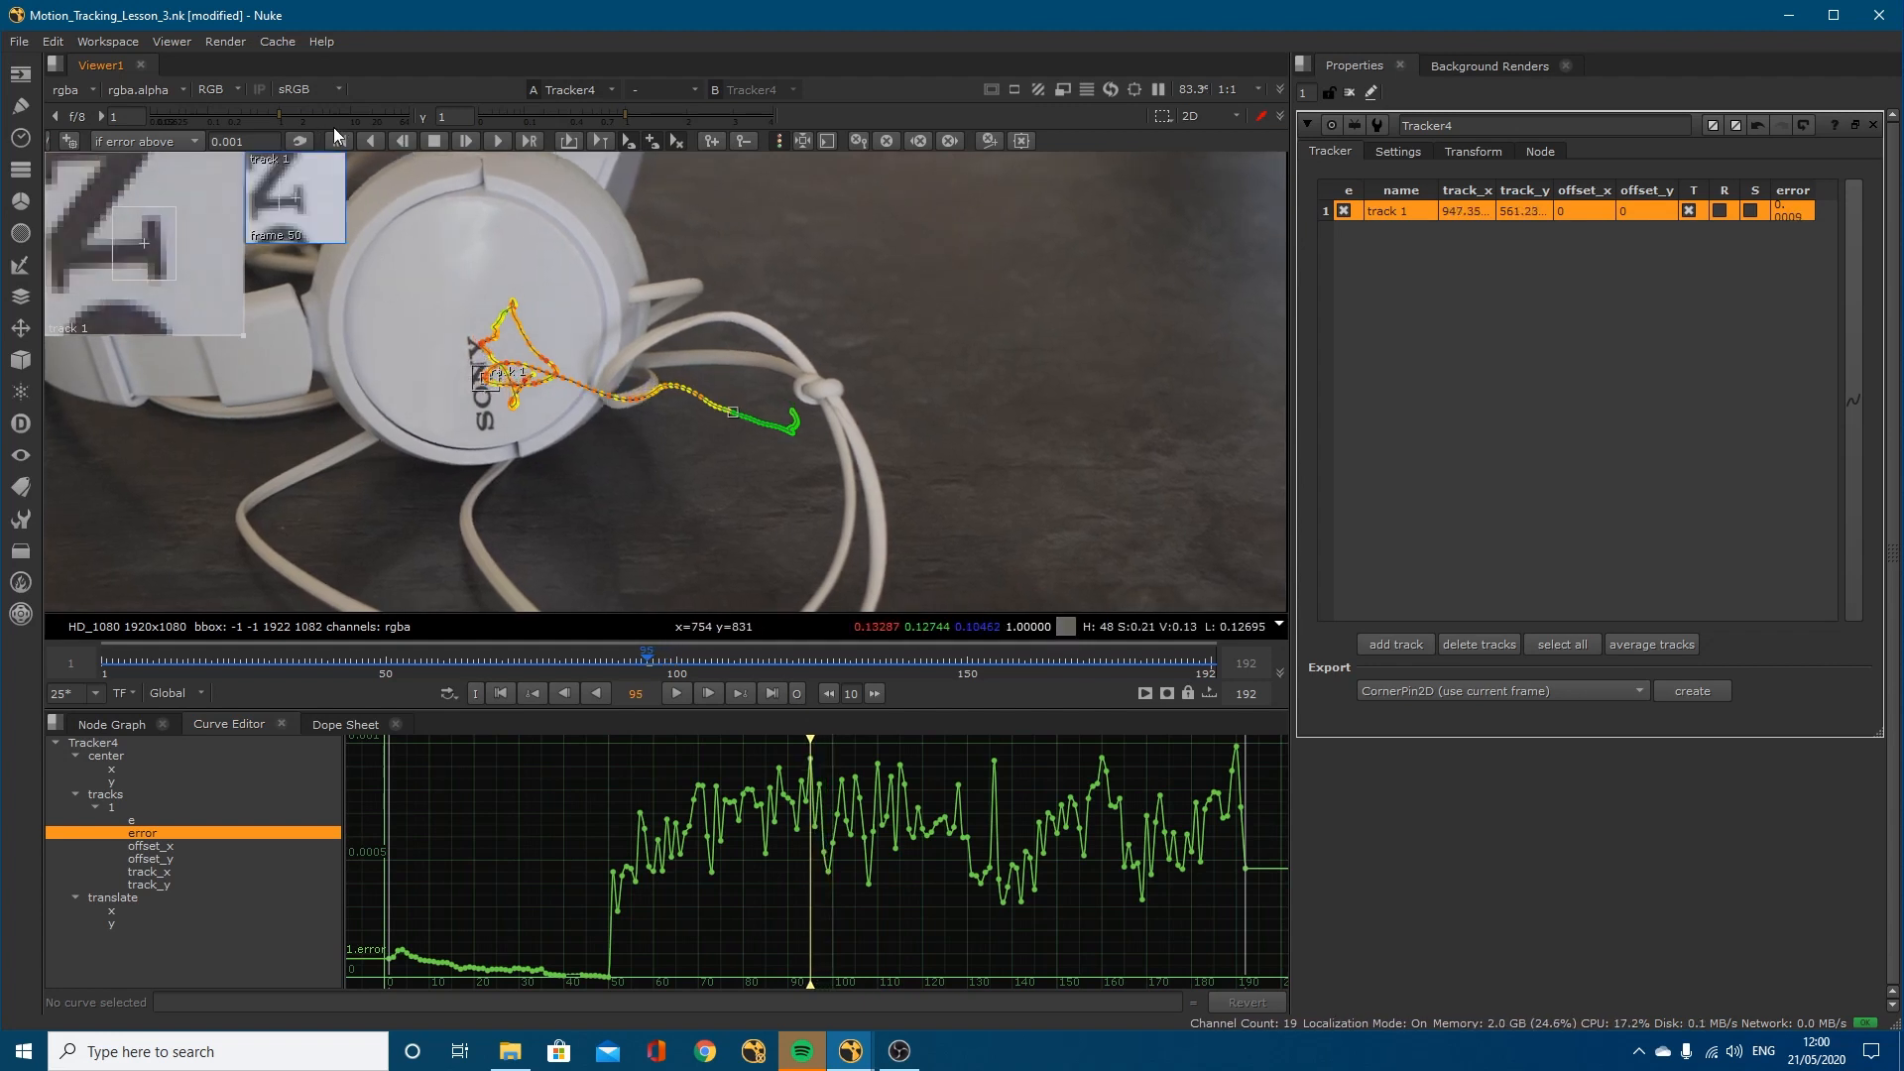
Step: Track track 1 forwards one frame at a time from frame 95 to frame 98, and back again to frame 94
{"action": "left_click", "coordinate": [472, 141]}
{"action": "left_click", "coordinate": [472, 141]}
{"action": "left_click", "coordinate": [472, 141]}
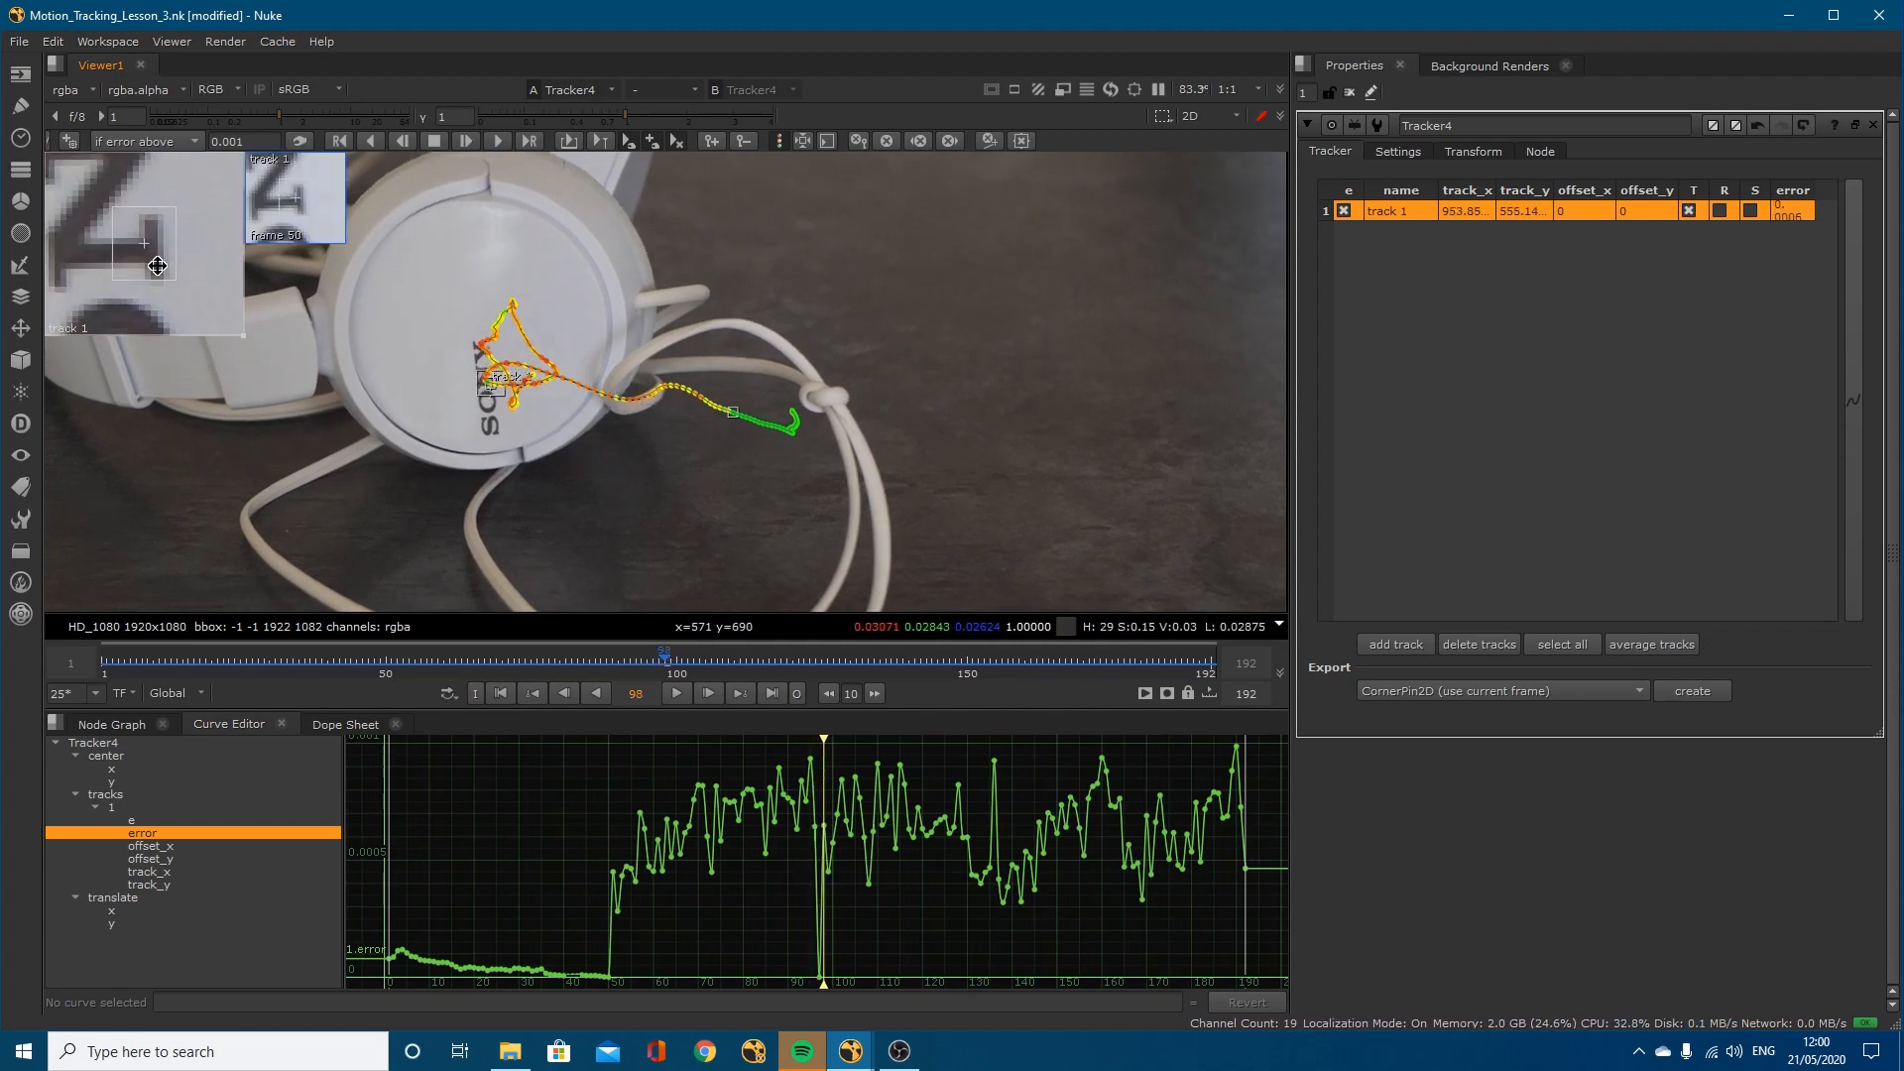
{"action": "left_click", "coordinate": [402, 140]}
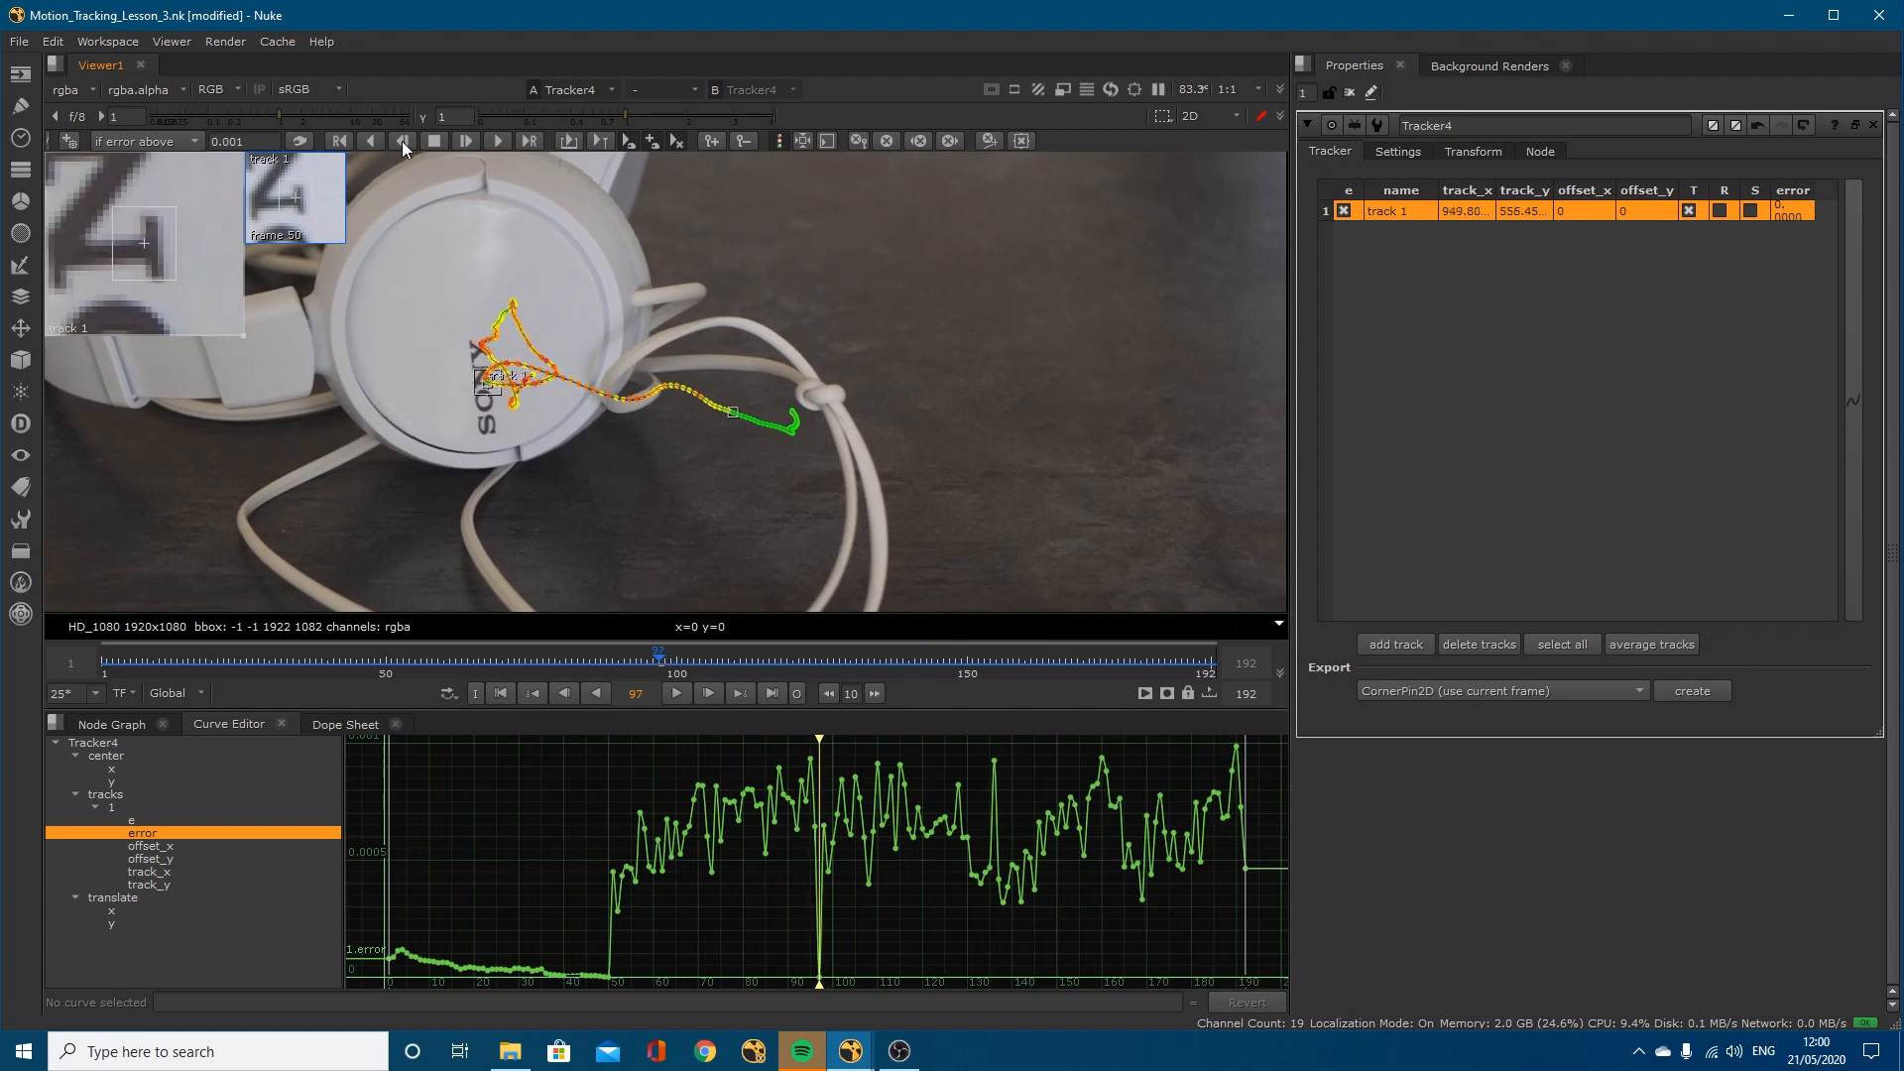
{"action": "left_click", "coordinate": [402, 141]}
{"action": "left_click", "coordinate": [401, 140]}
{"action": "left_click", "coordinate": [401, 141]}
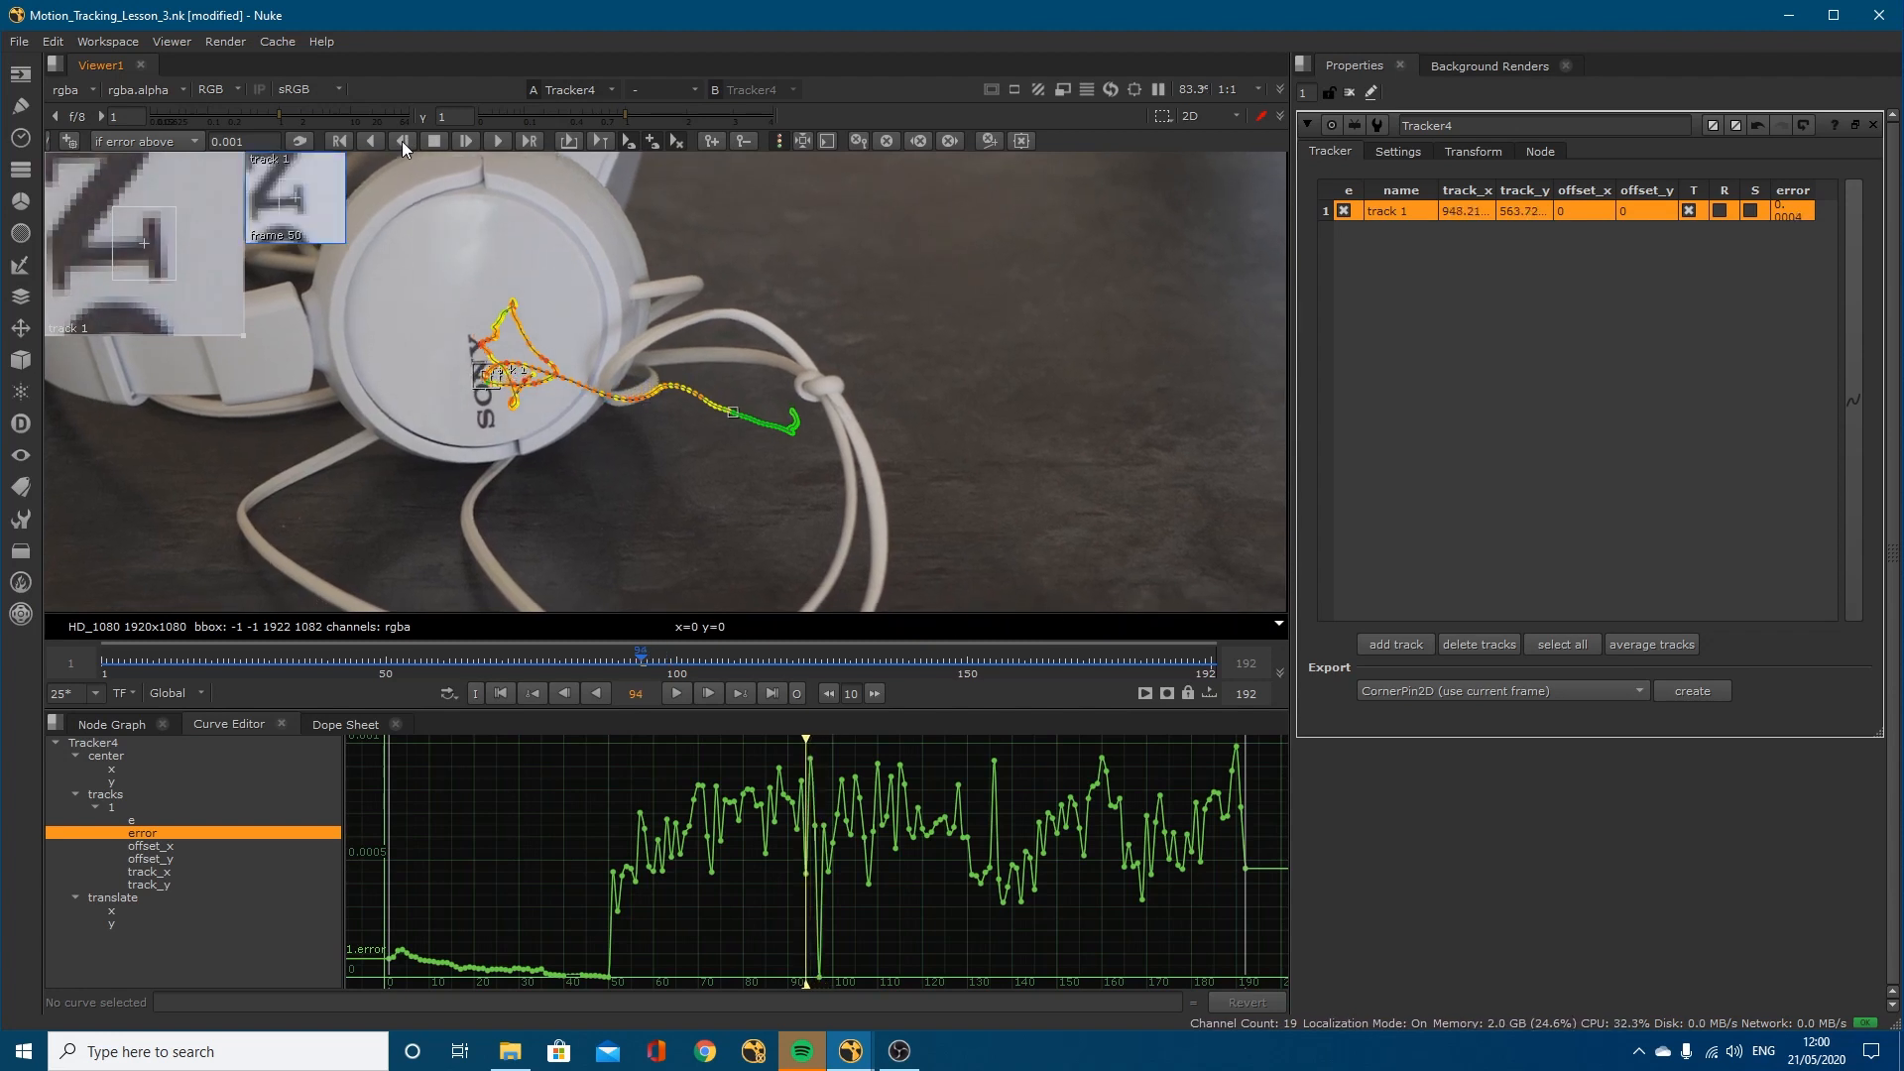
Step: Re-track track 1 forwards one frame at a time from frame 94 to frame 102
{"action": "left_click", "coordinate": [466, 140]}
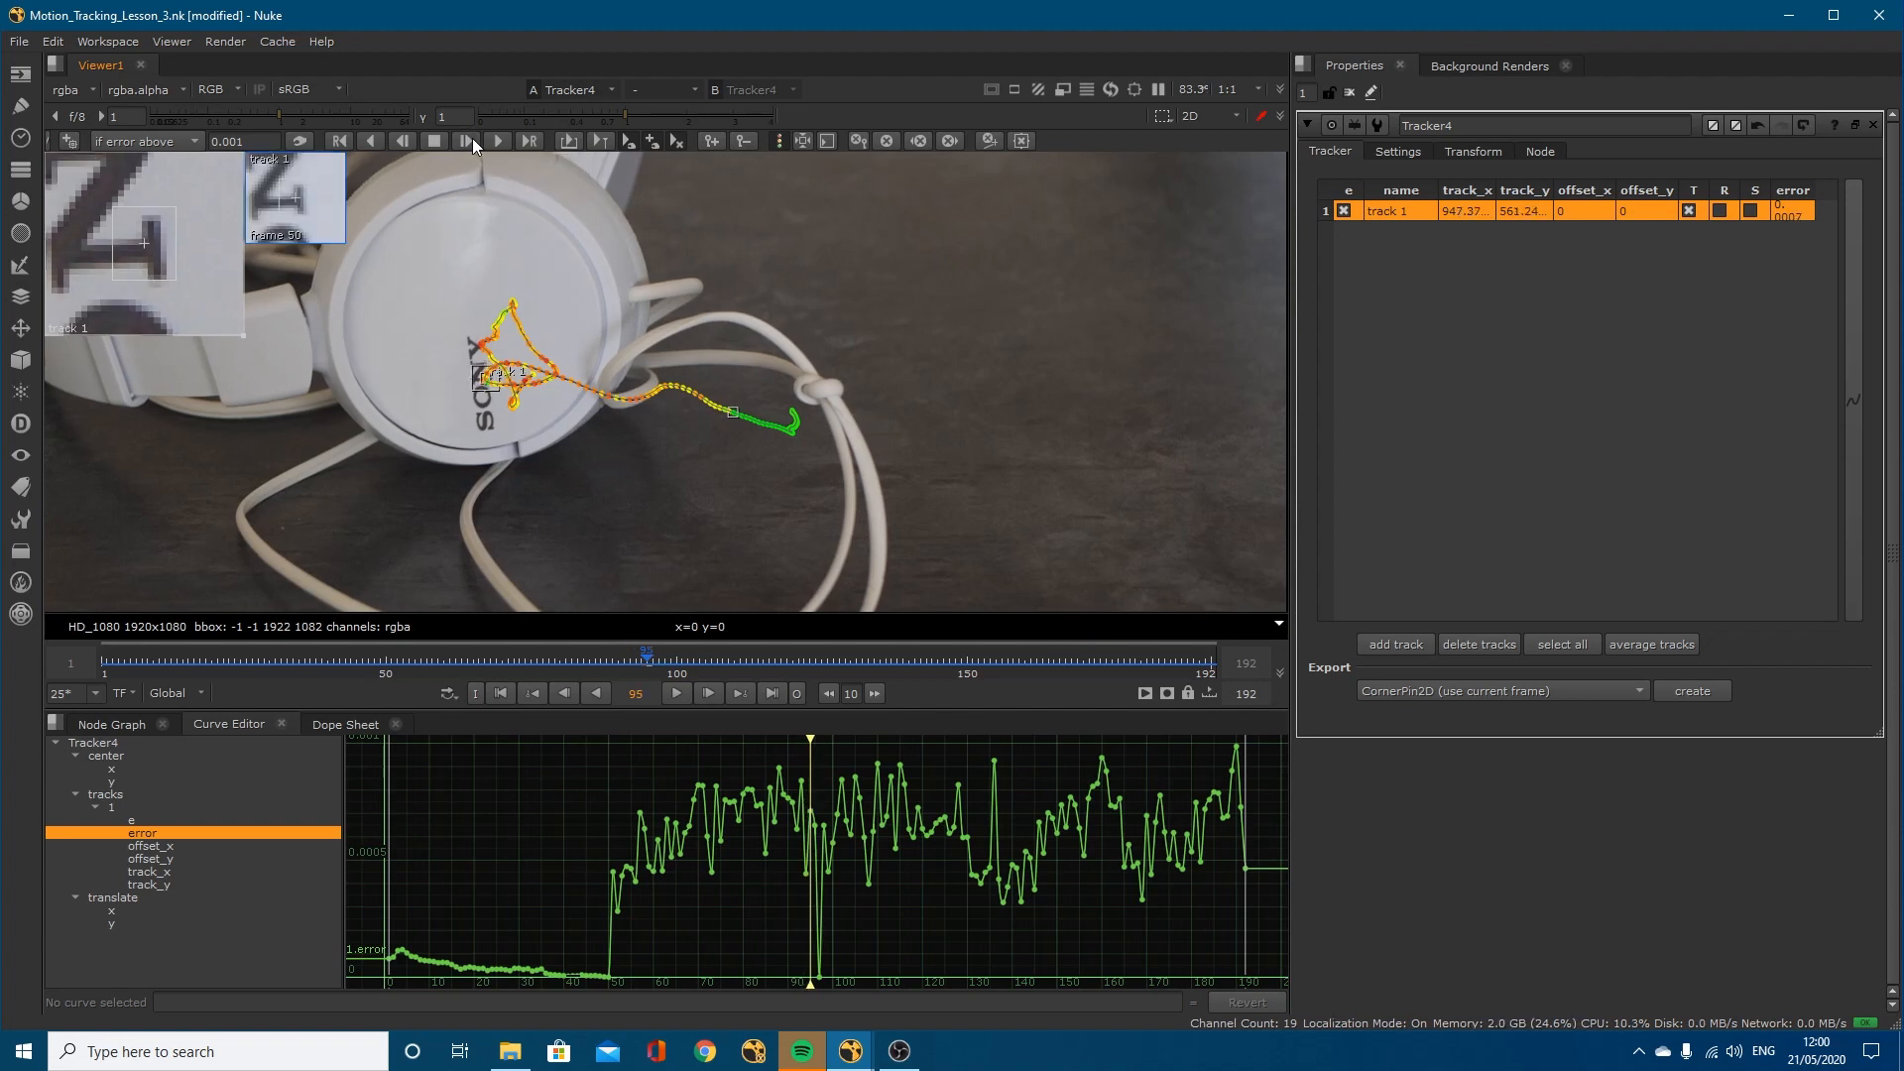
{"action": "left_click", "coordinate": [466, 140]}
{"action": "left_click", "coordinate": [472, 140]}
{"action": "left_click", "coordinate": [472, 140]}
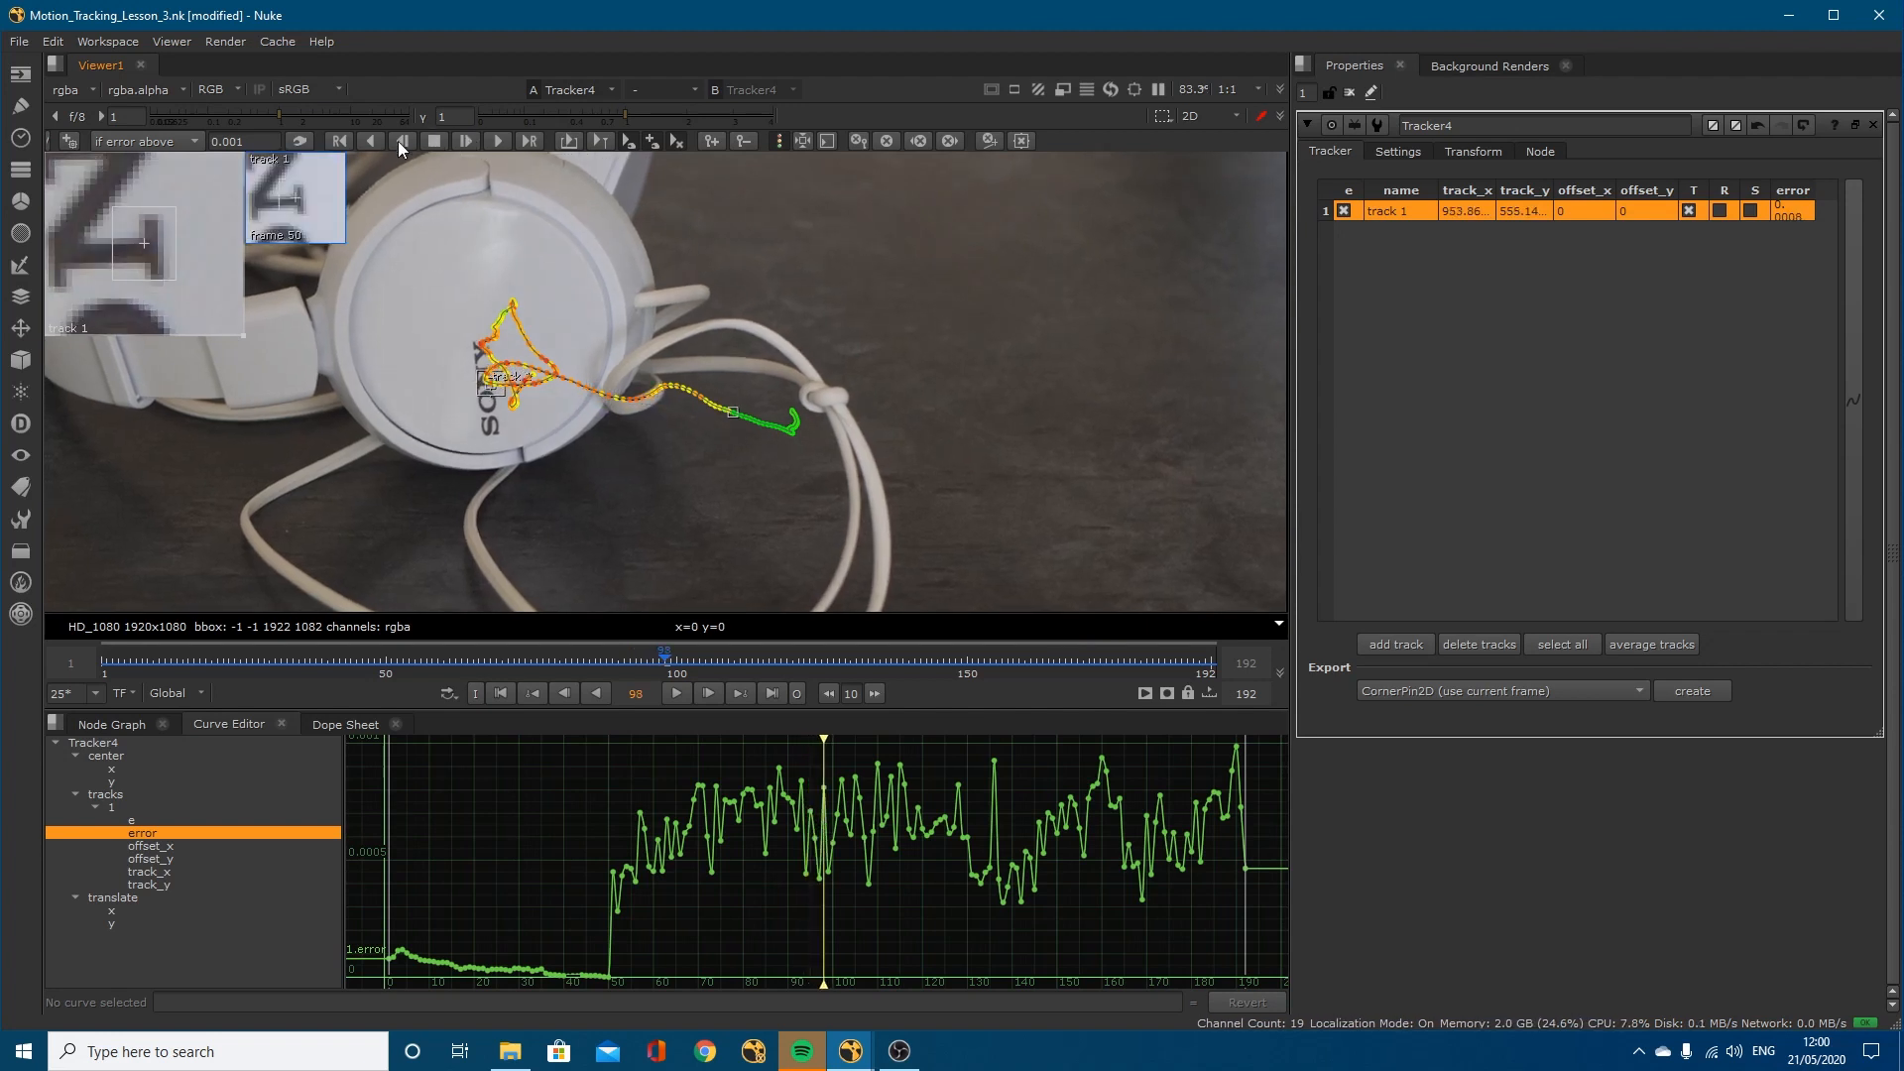
{"action": "left_click", "coordinate": [466, 137]}
{"action": "left_click", "coordinate": [466, 136]}
{"action": "left_click", "coordinate": [466, 137]}
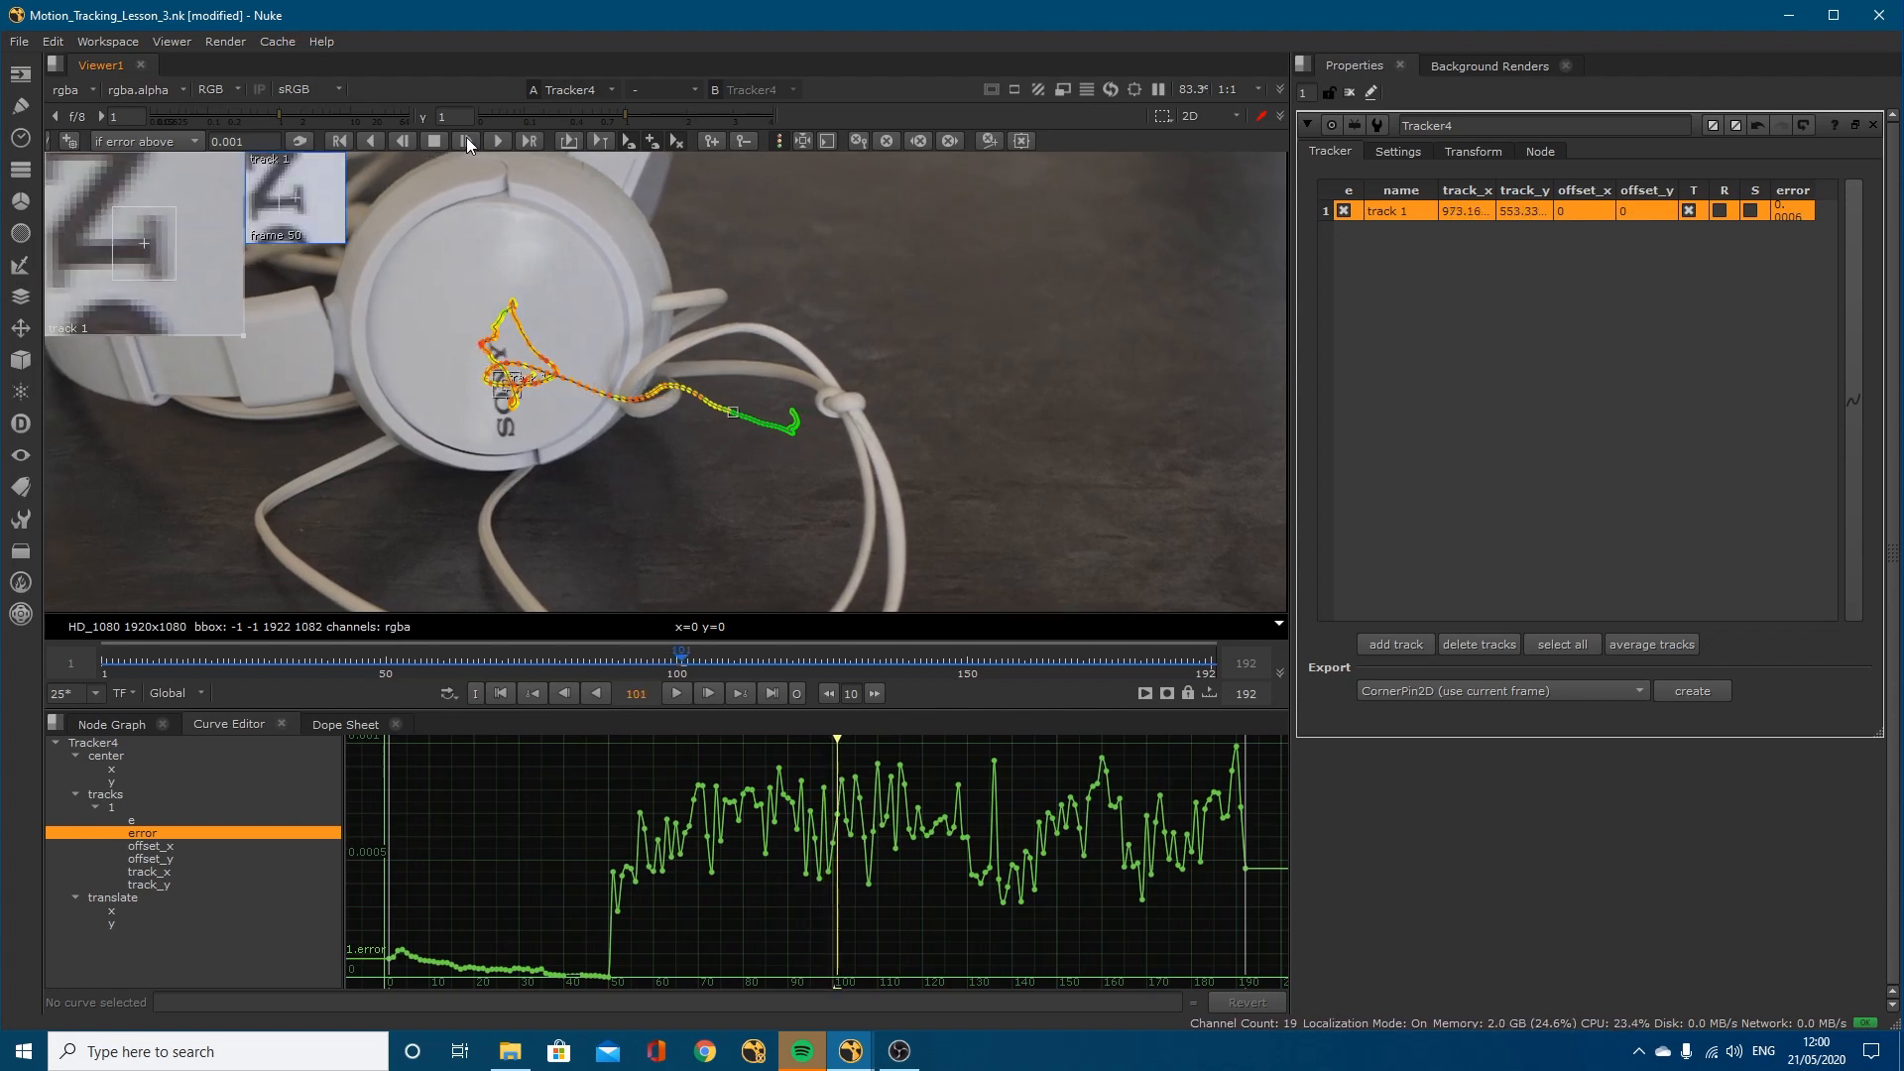
{"action": "left_click", "coordinate": [466, 137]}
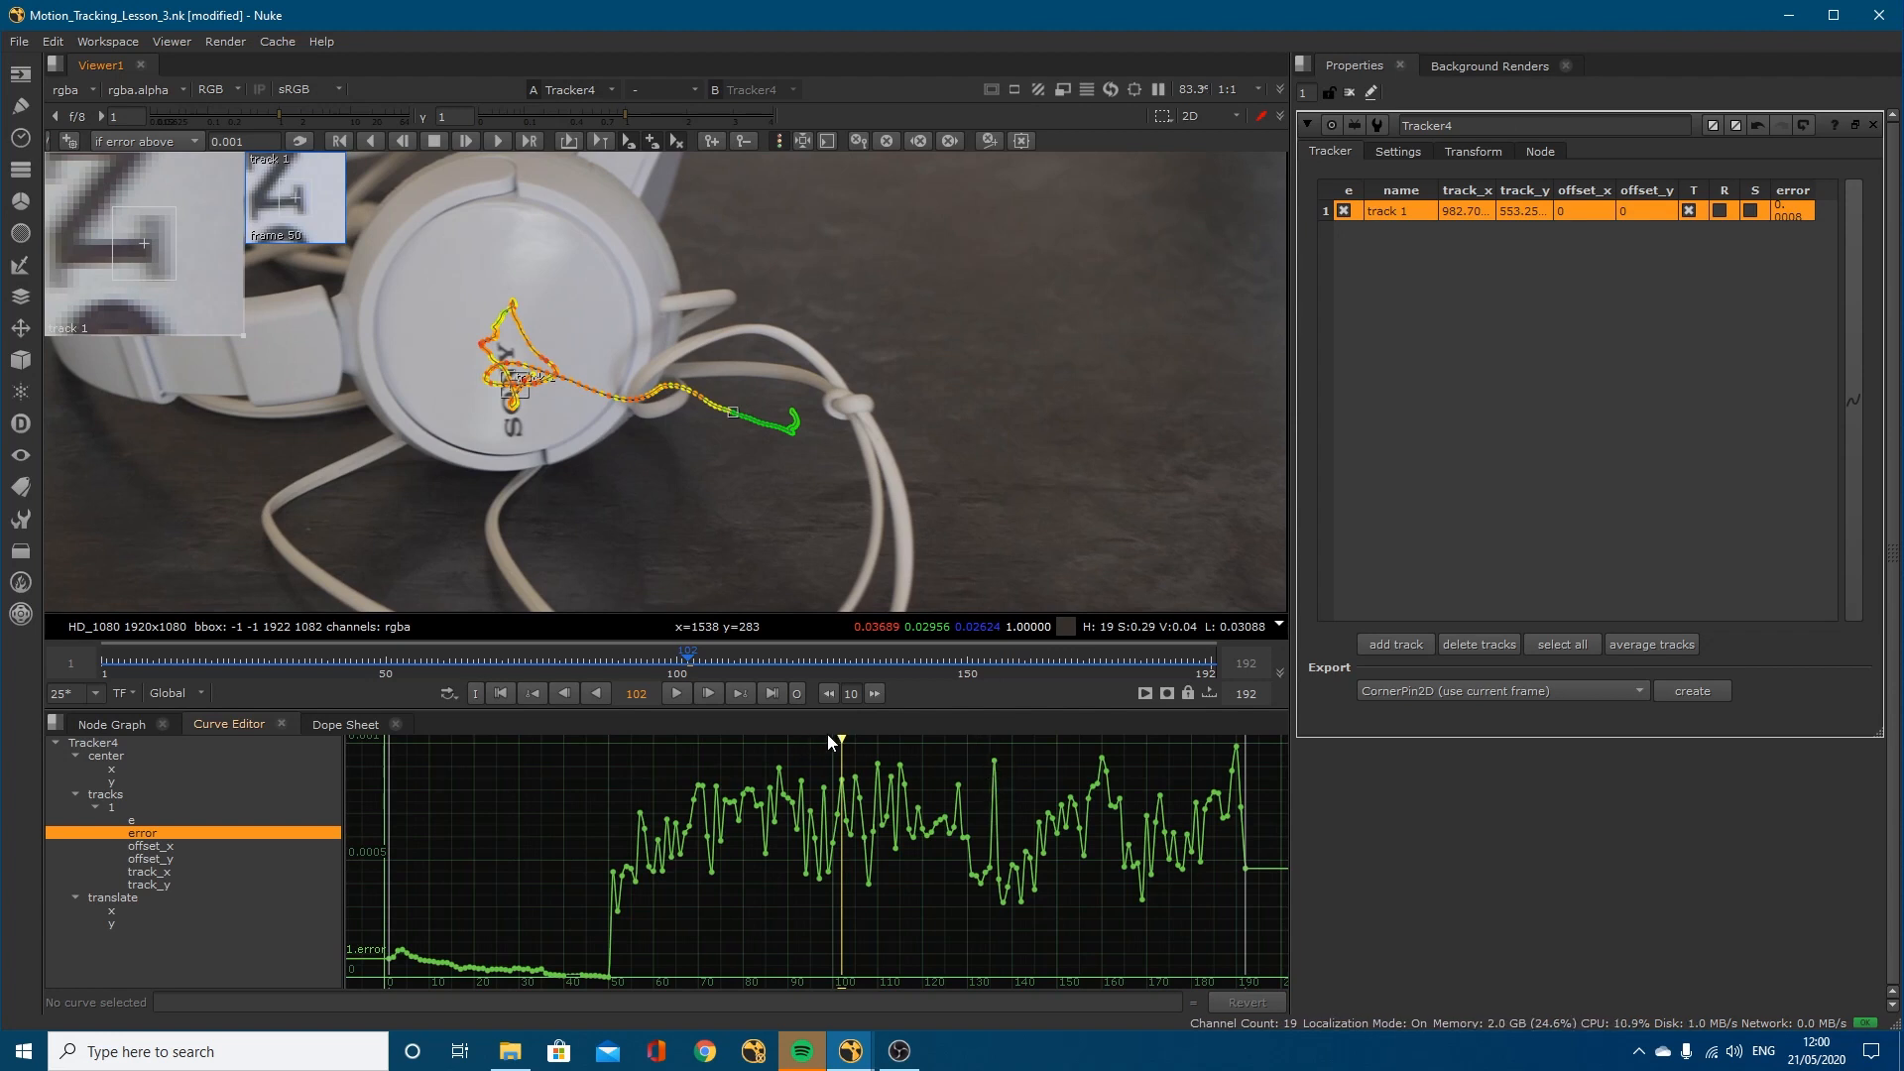
Step: Go to frame 133 and track track 1 forwards one frame at a time to frame 144
{"action": "left_click_drag", "start_coordinate": [841, 742], "coordinate": [979, 743]}
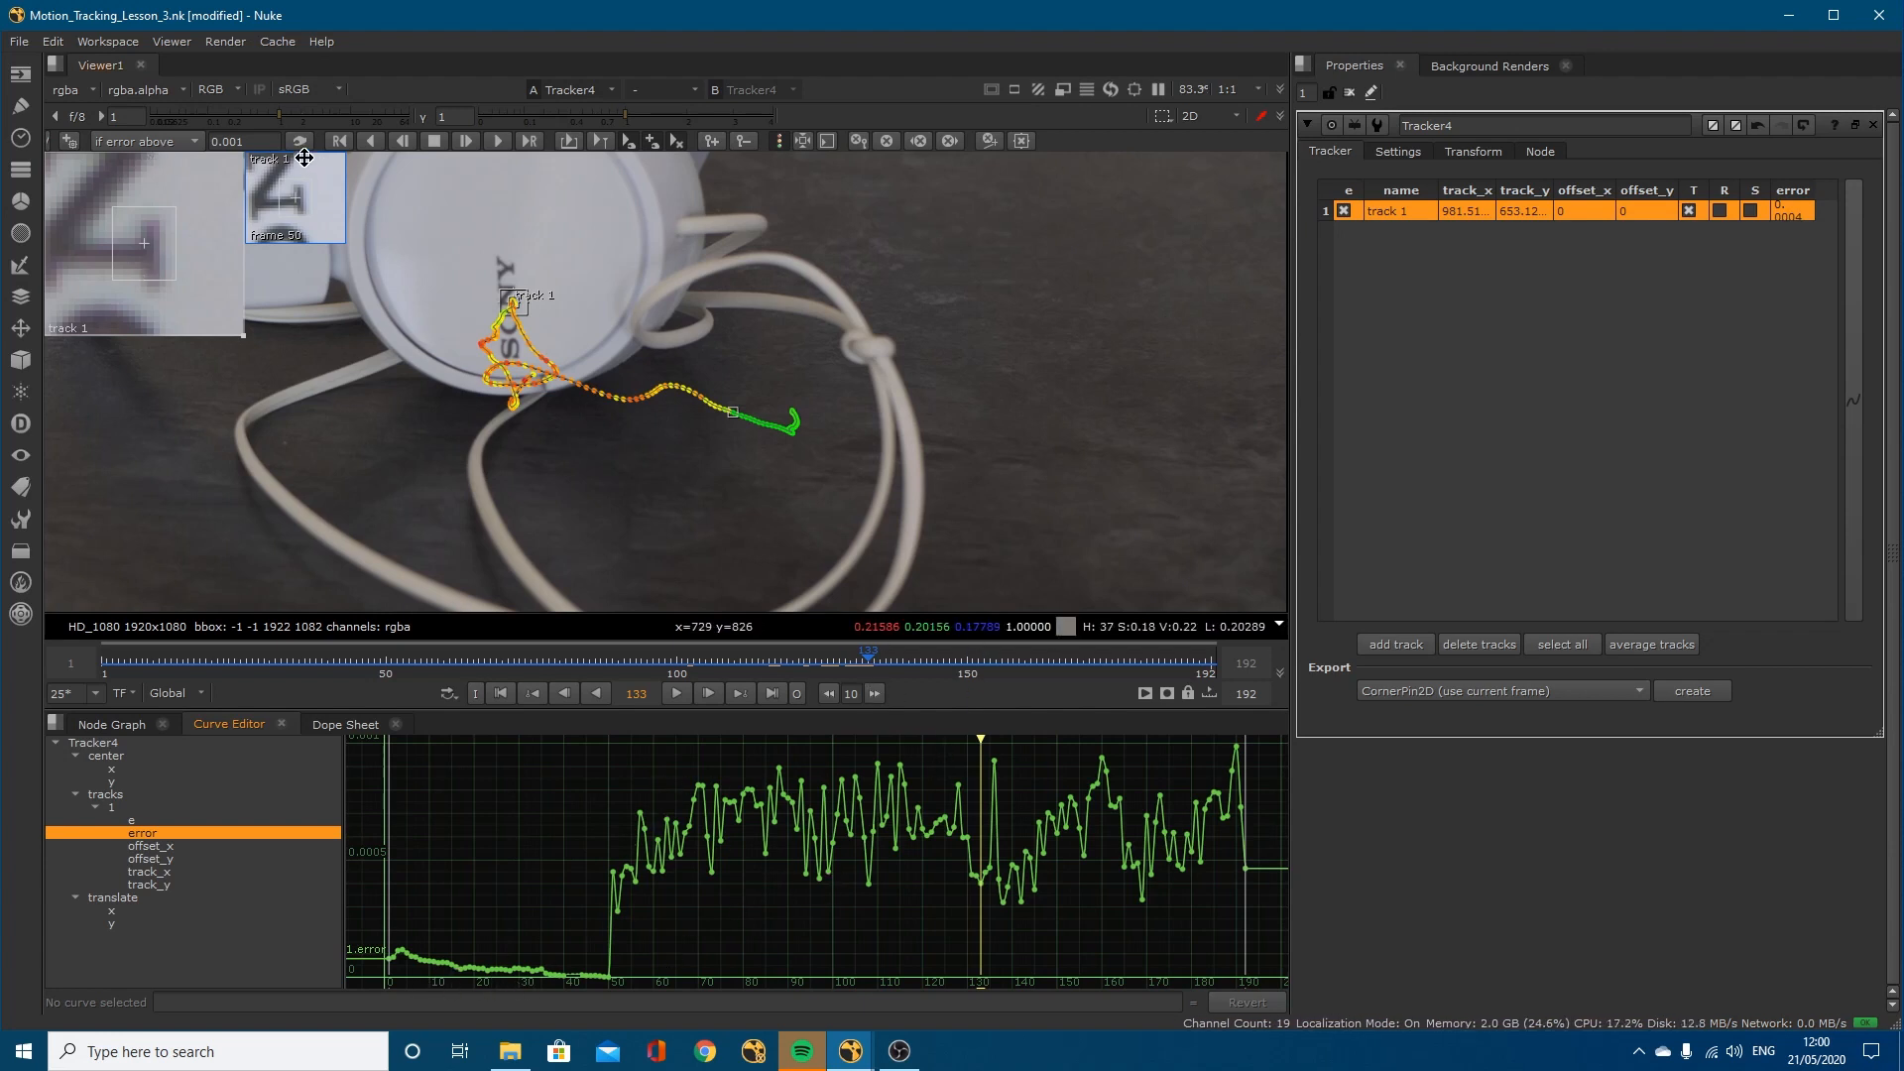
{"action": "left_click", "coordinate": [460, 141]}
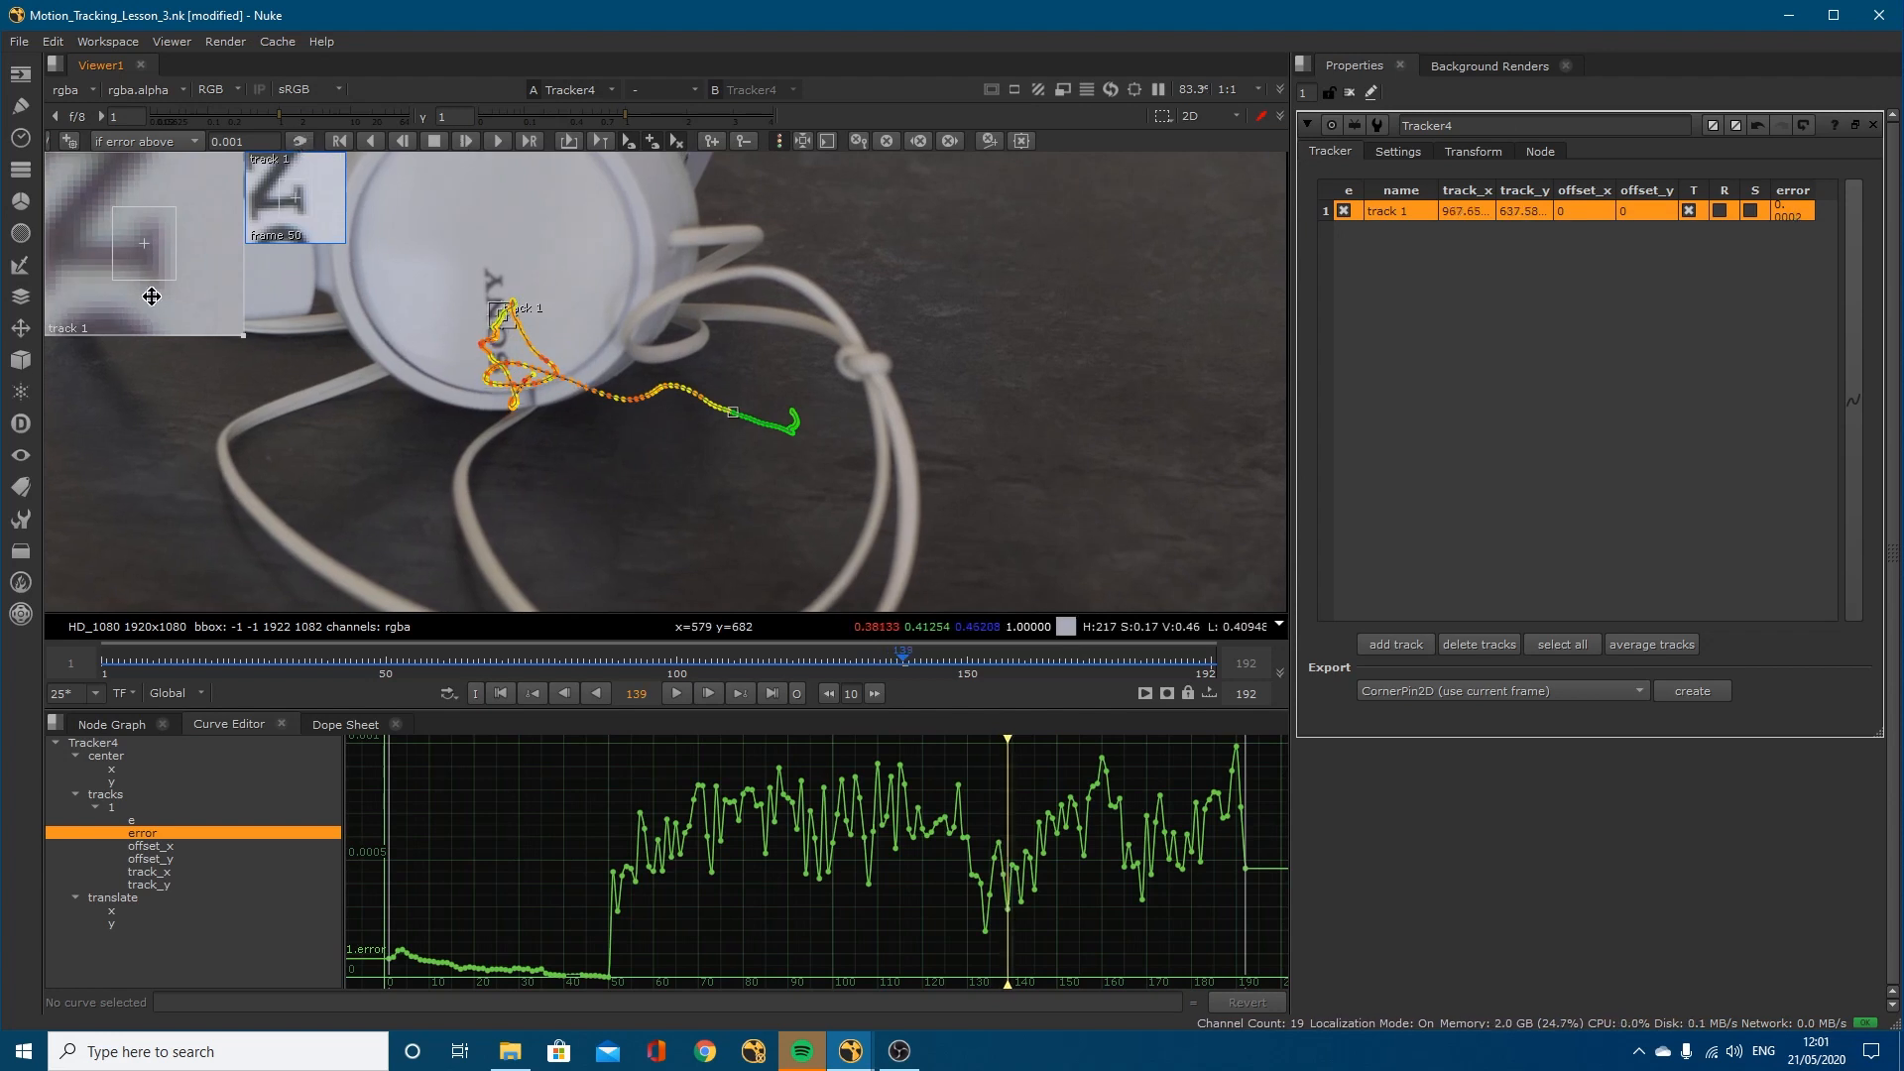
{"action": "left_click", "coordinate": [465, 140]}
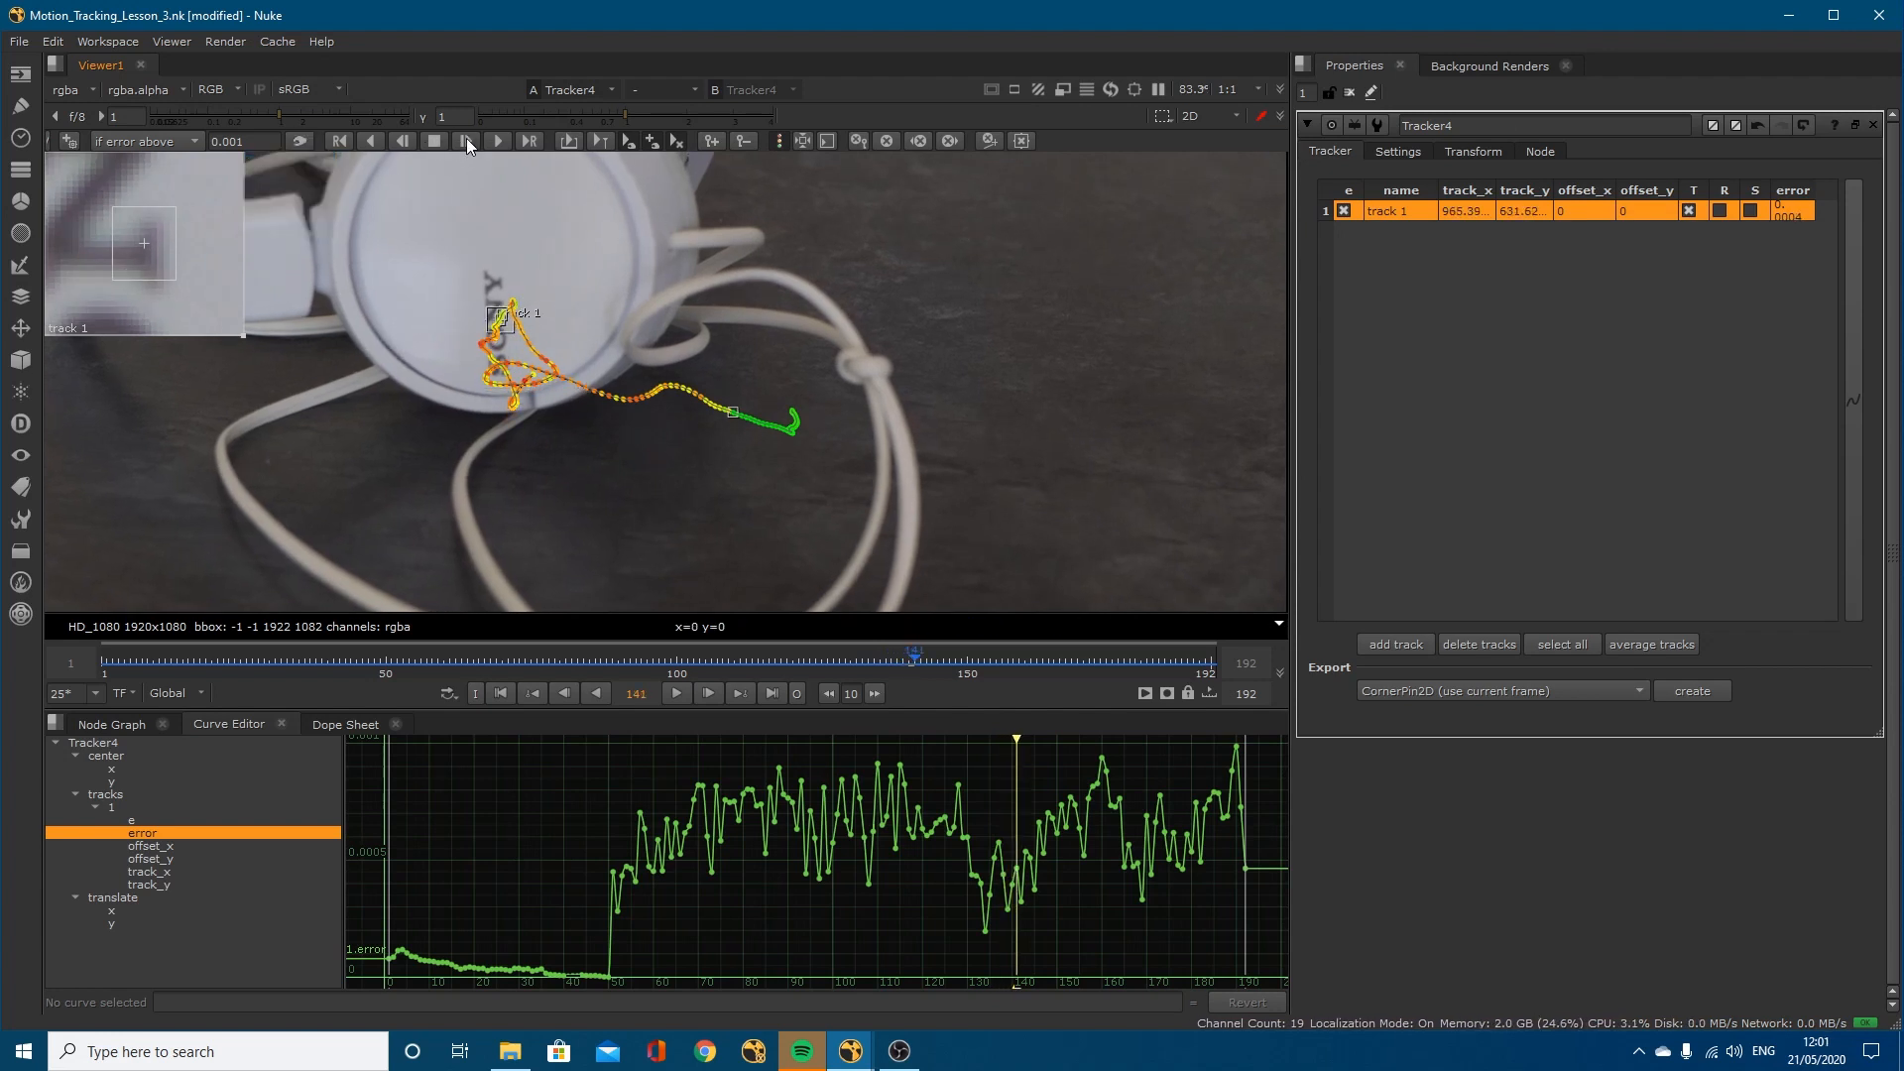
{"action": "left_click", "coordinate": [465, 140]}
{"action": "left_click", "coordinate": [465, 140]}
{"action": "left_click", "coordinate": [466, 140]}
{"action": "left_click", "coordinate": [466, 140]}
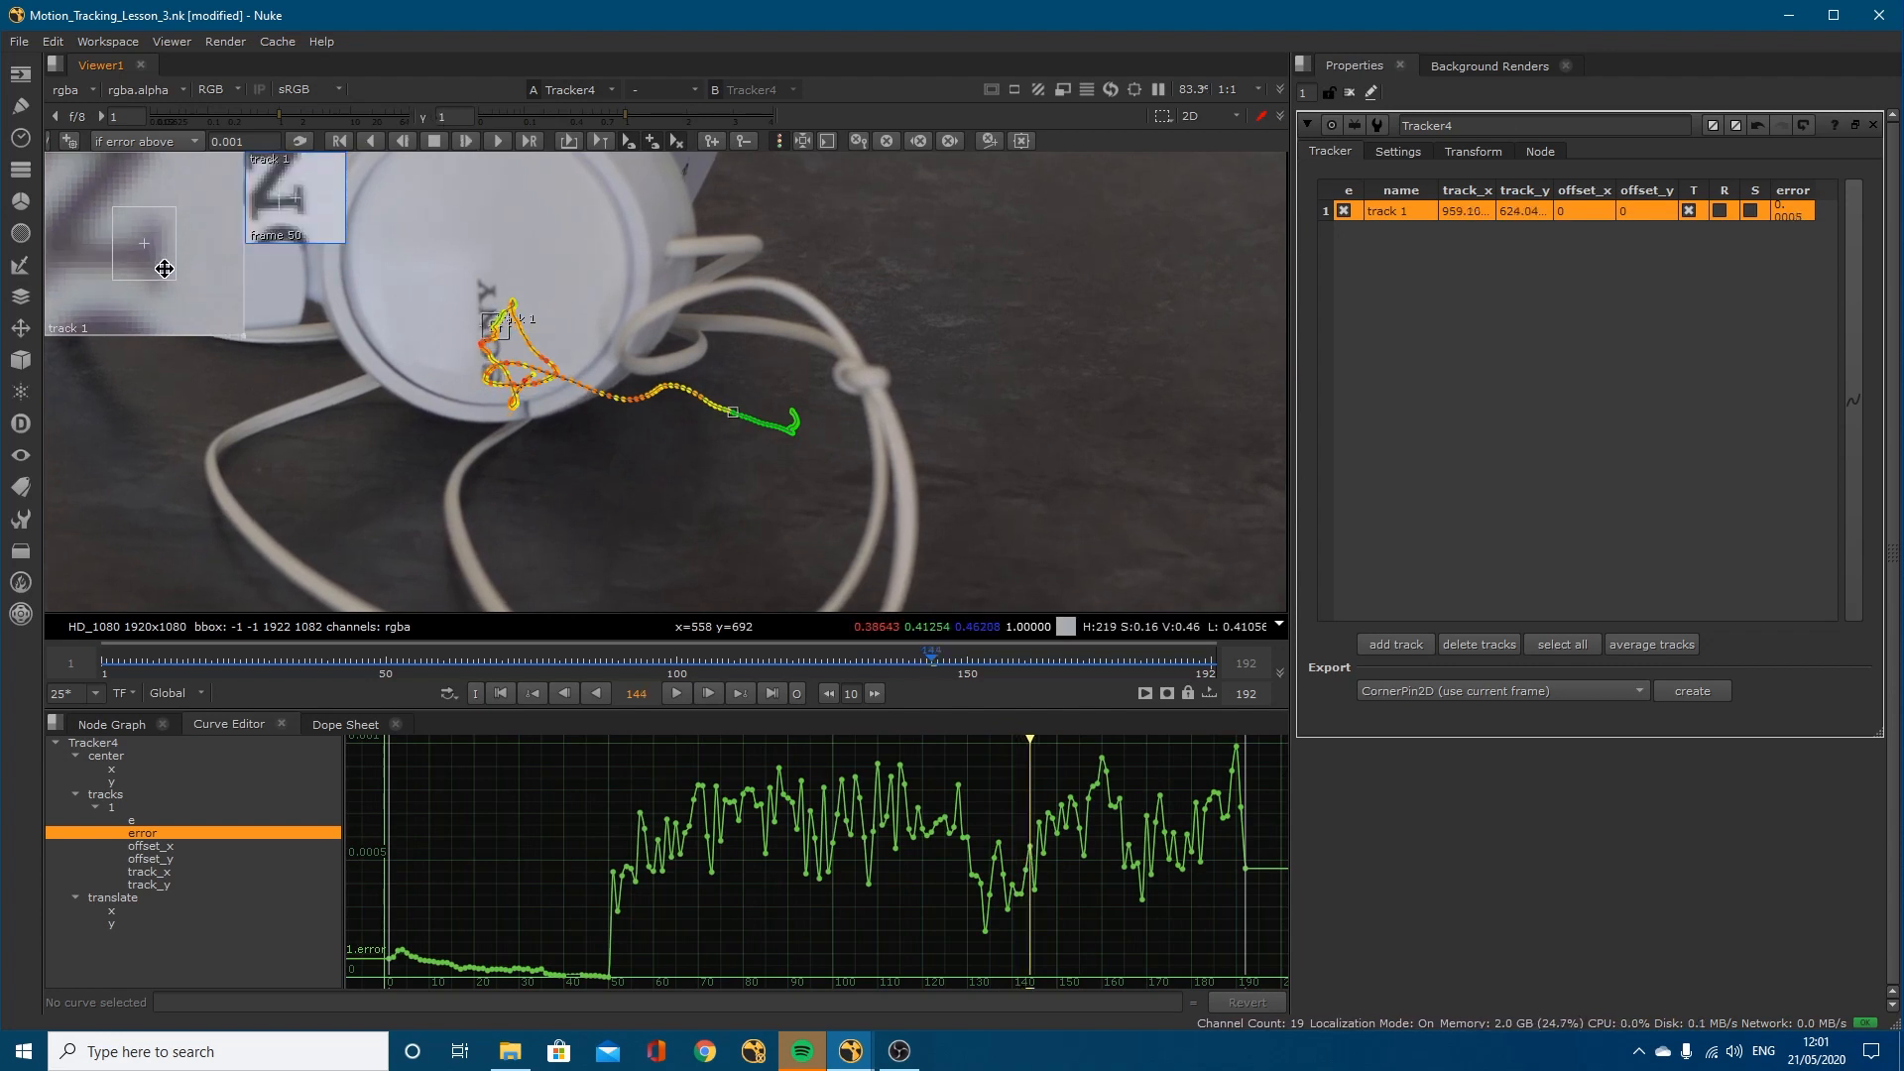
Step: Nudge track 1 slightly on the letter N at frame 144, and track it backwards two frames from there
{"action": "left_click_drag", "start_coordinate": [163, 268], "coordinate": [169, 267]}
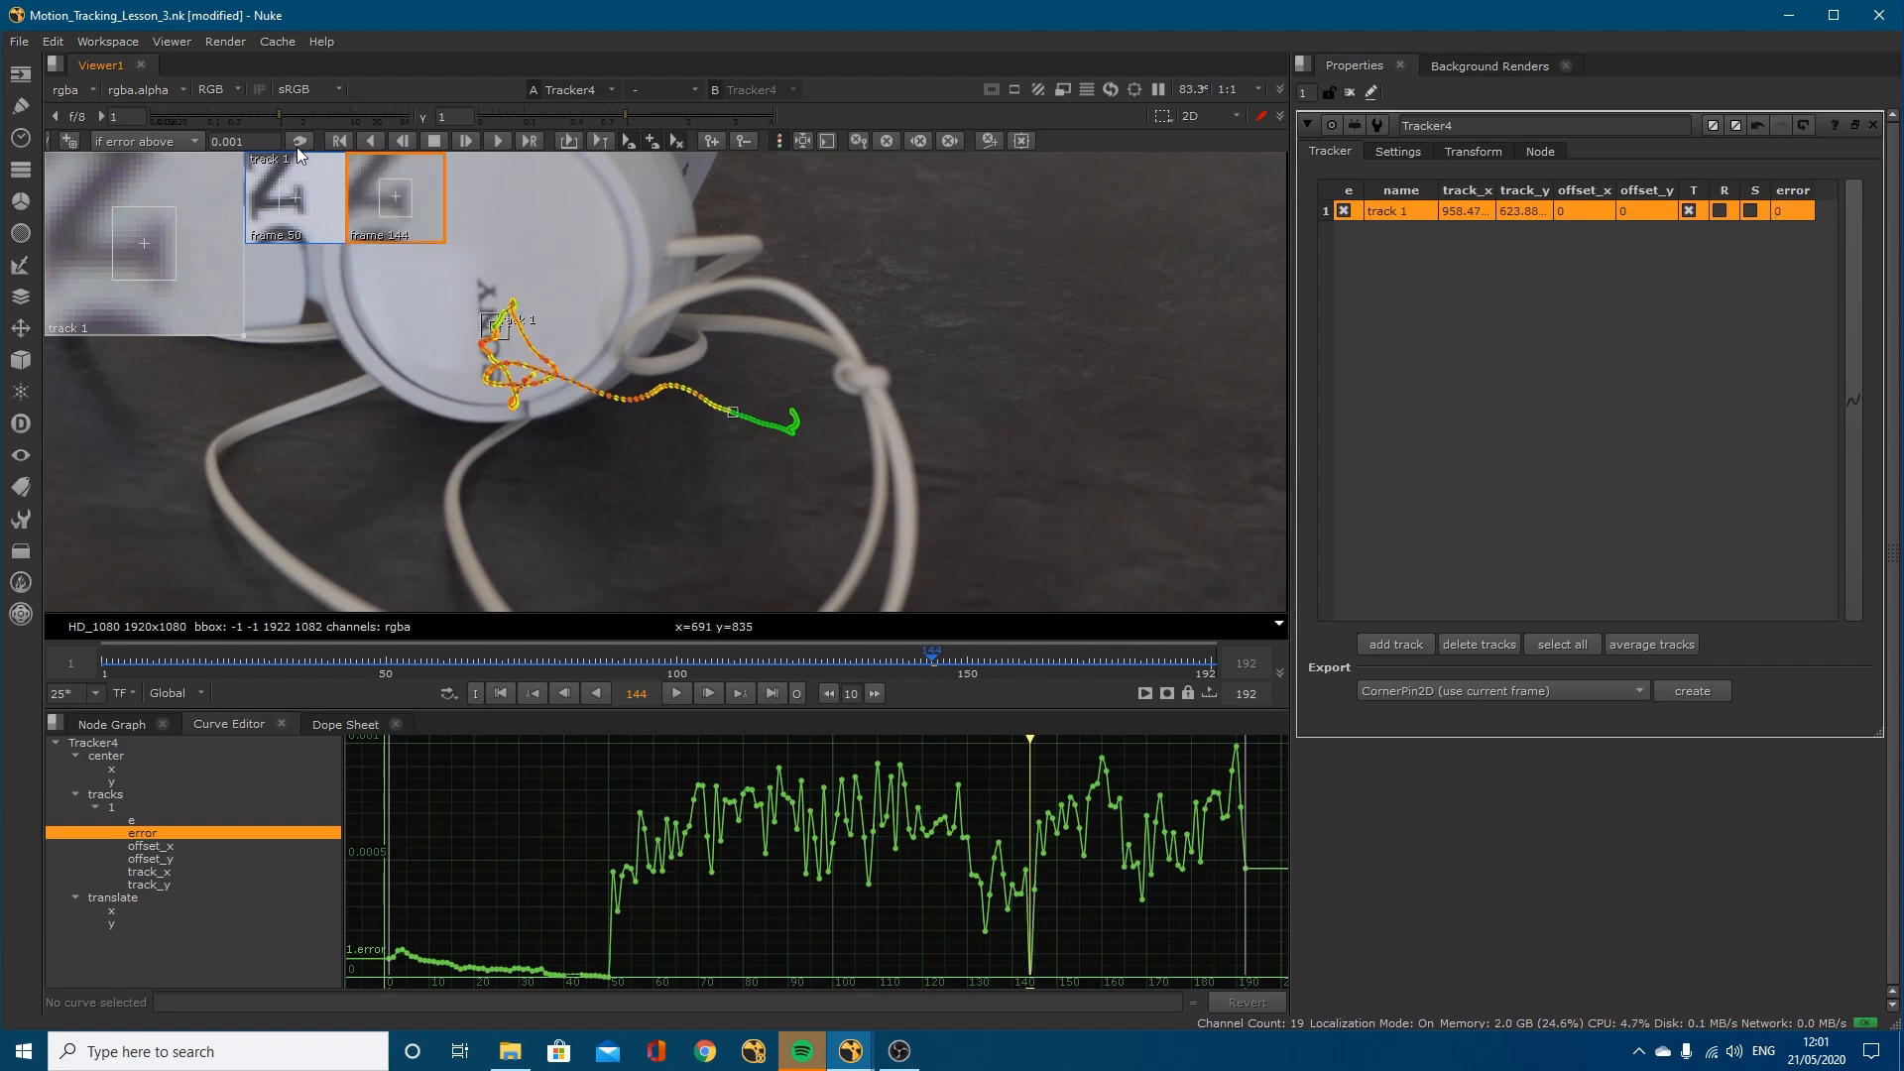
{"action": "left_click", "coordinate": [403, 140]}
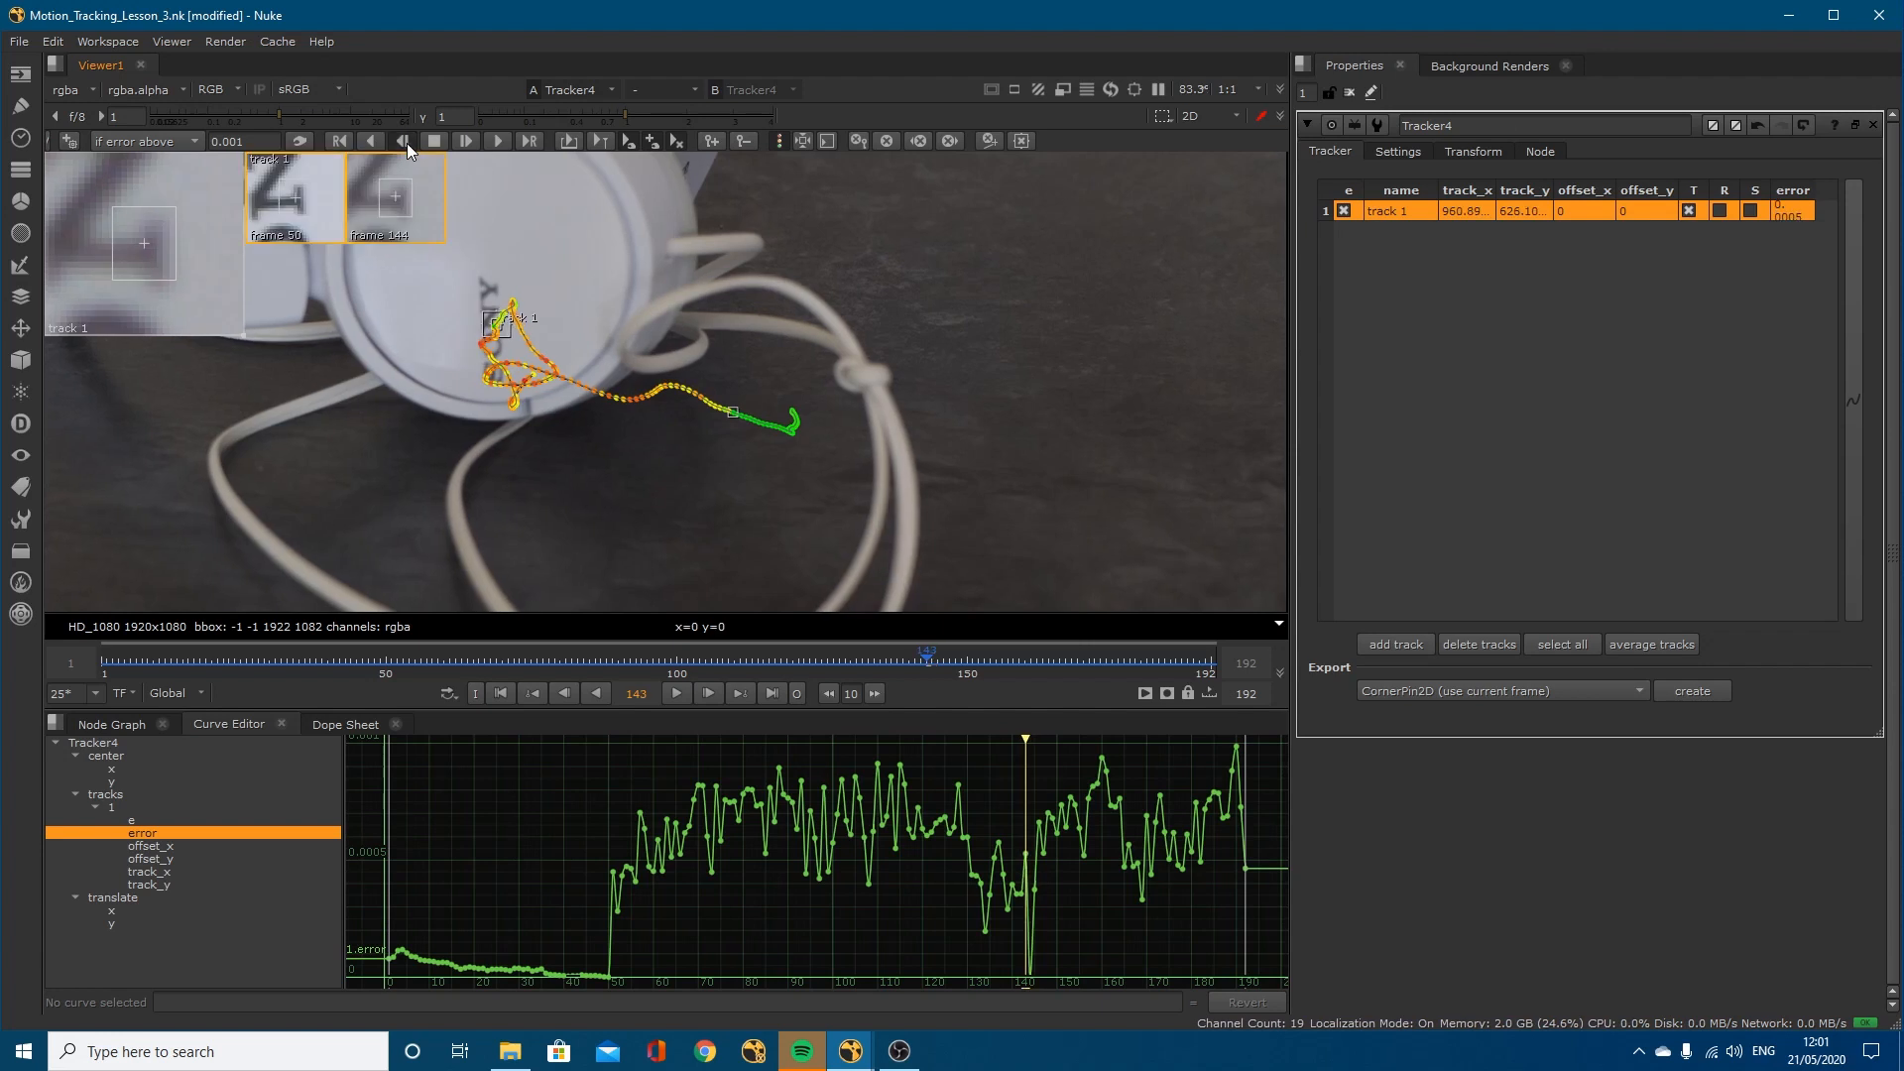
{"action": "left_click", "coordinate": [403, 141]}
Step: Re-track track 1 forwards one frame at a time through frame 144 and on to frame 173
{"action": "left_click", "coordinate": [470, 137]}
{"action": "left_click", "coordinate": [469, 136]}
{"action": "left_click", "coordinate": [470, 137]}
{"action": "left_click", "coordinate": [470, 137]}
{"action": "left_click", "coordinate": [470, 137]}
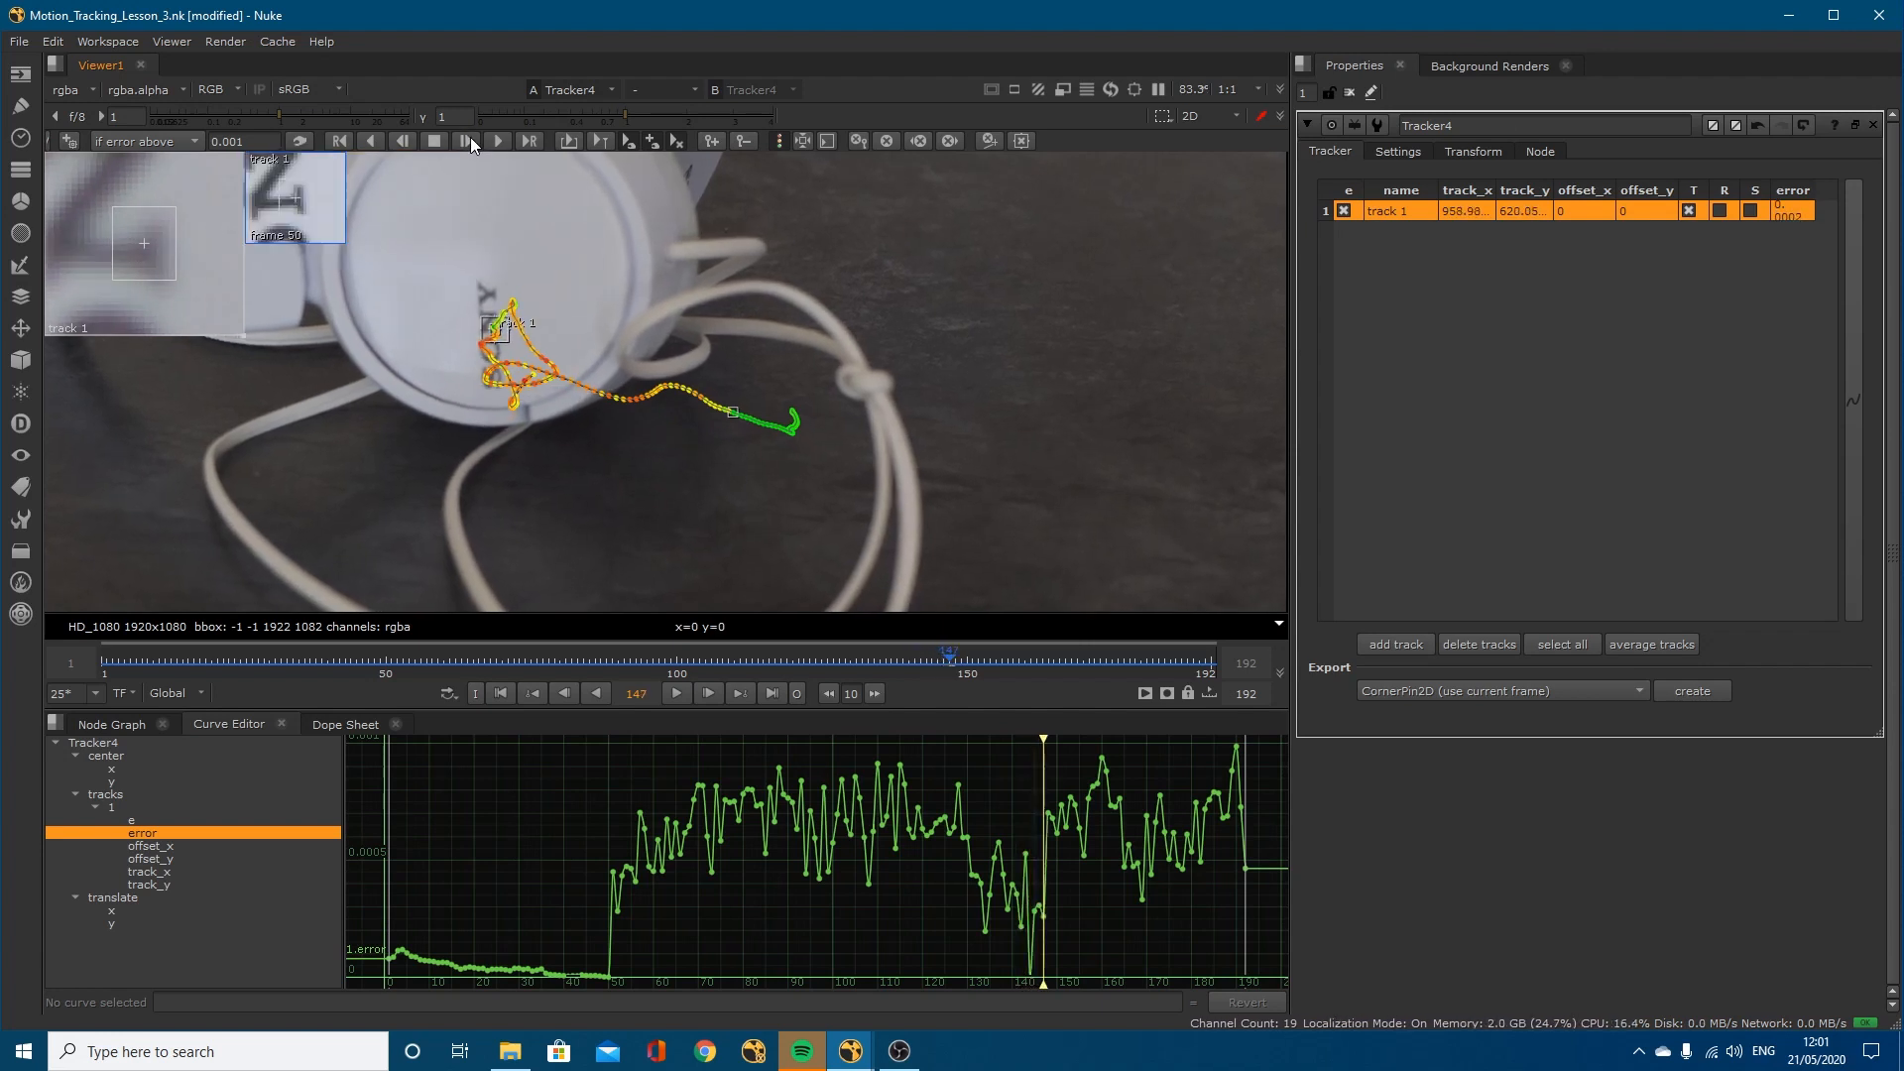
{"action": "left_click", "coordinate": [470, 137]}
{"action": "left_click", "coordinate": [470, 137]}
{"action": "left_click", "coordinate": [470, 137]}
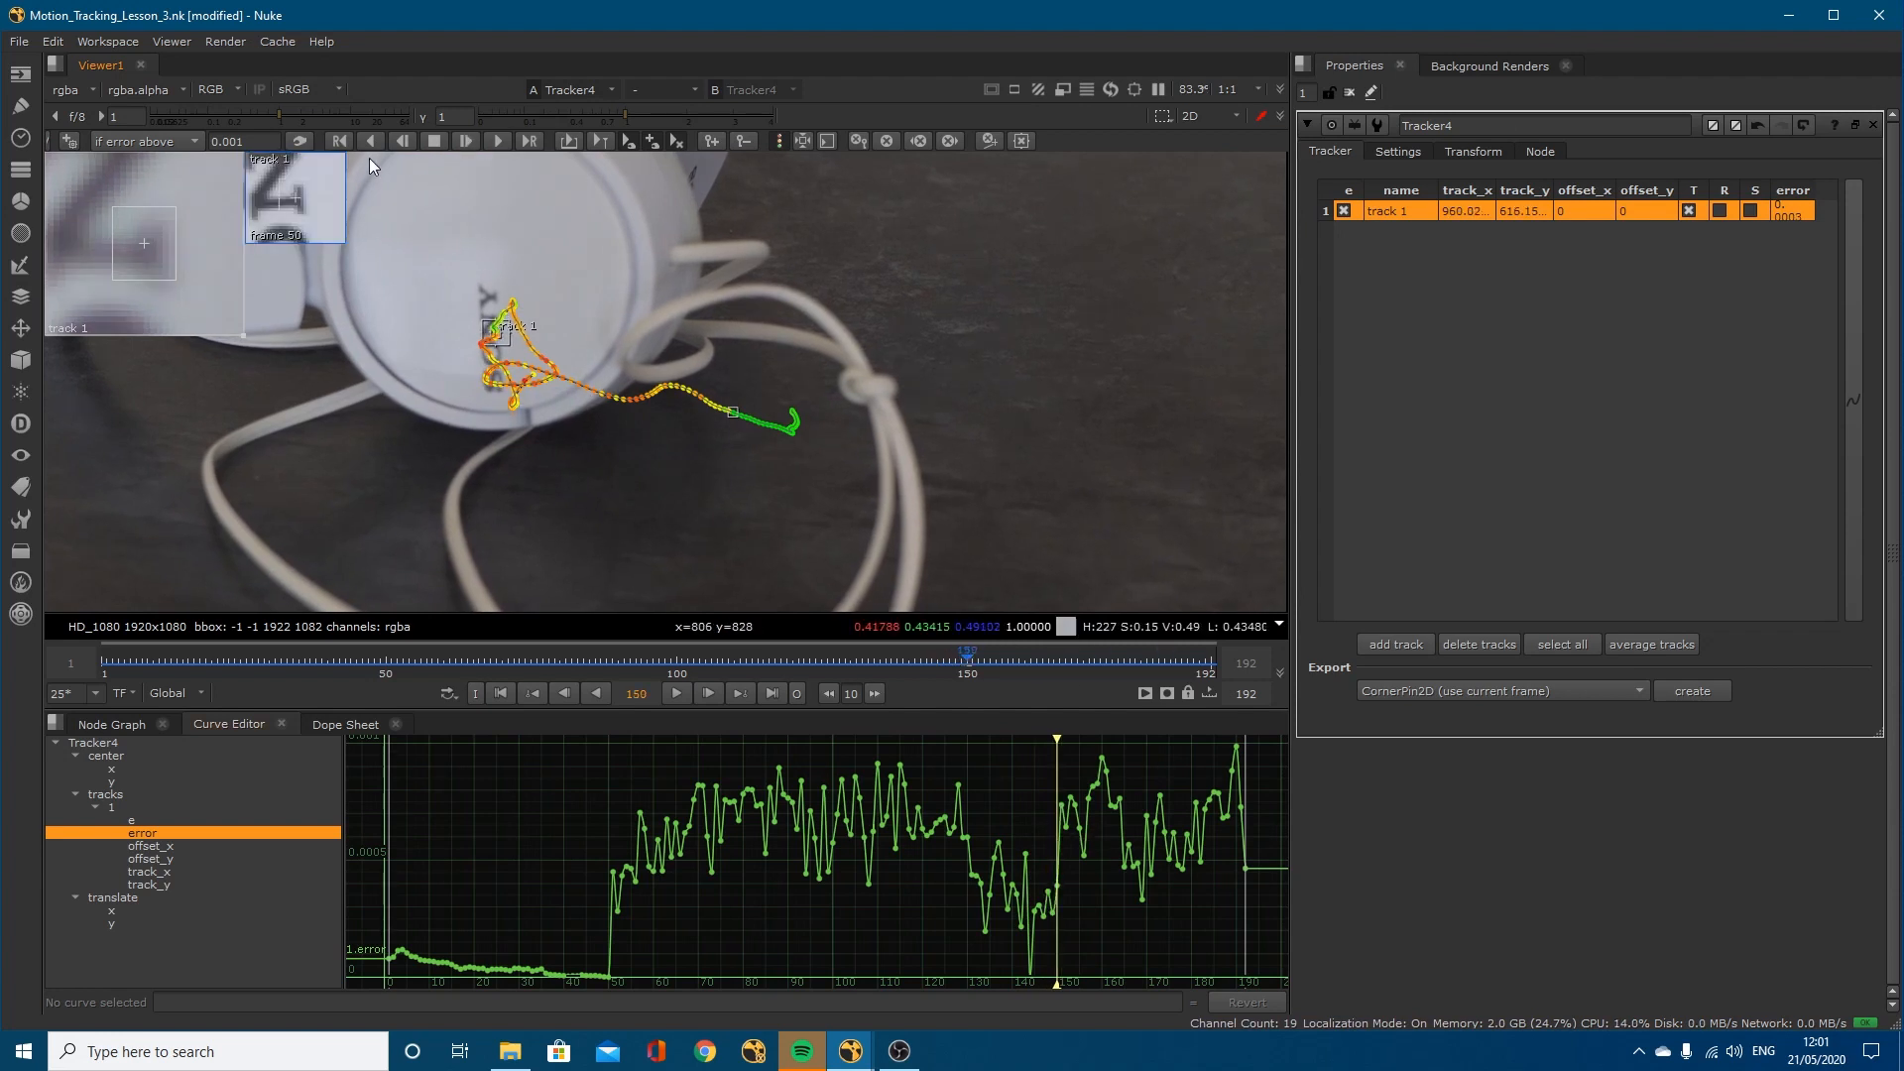
{"action": "left_click", "coordinate": [467, 134]}
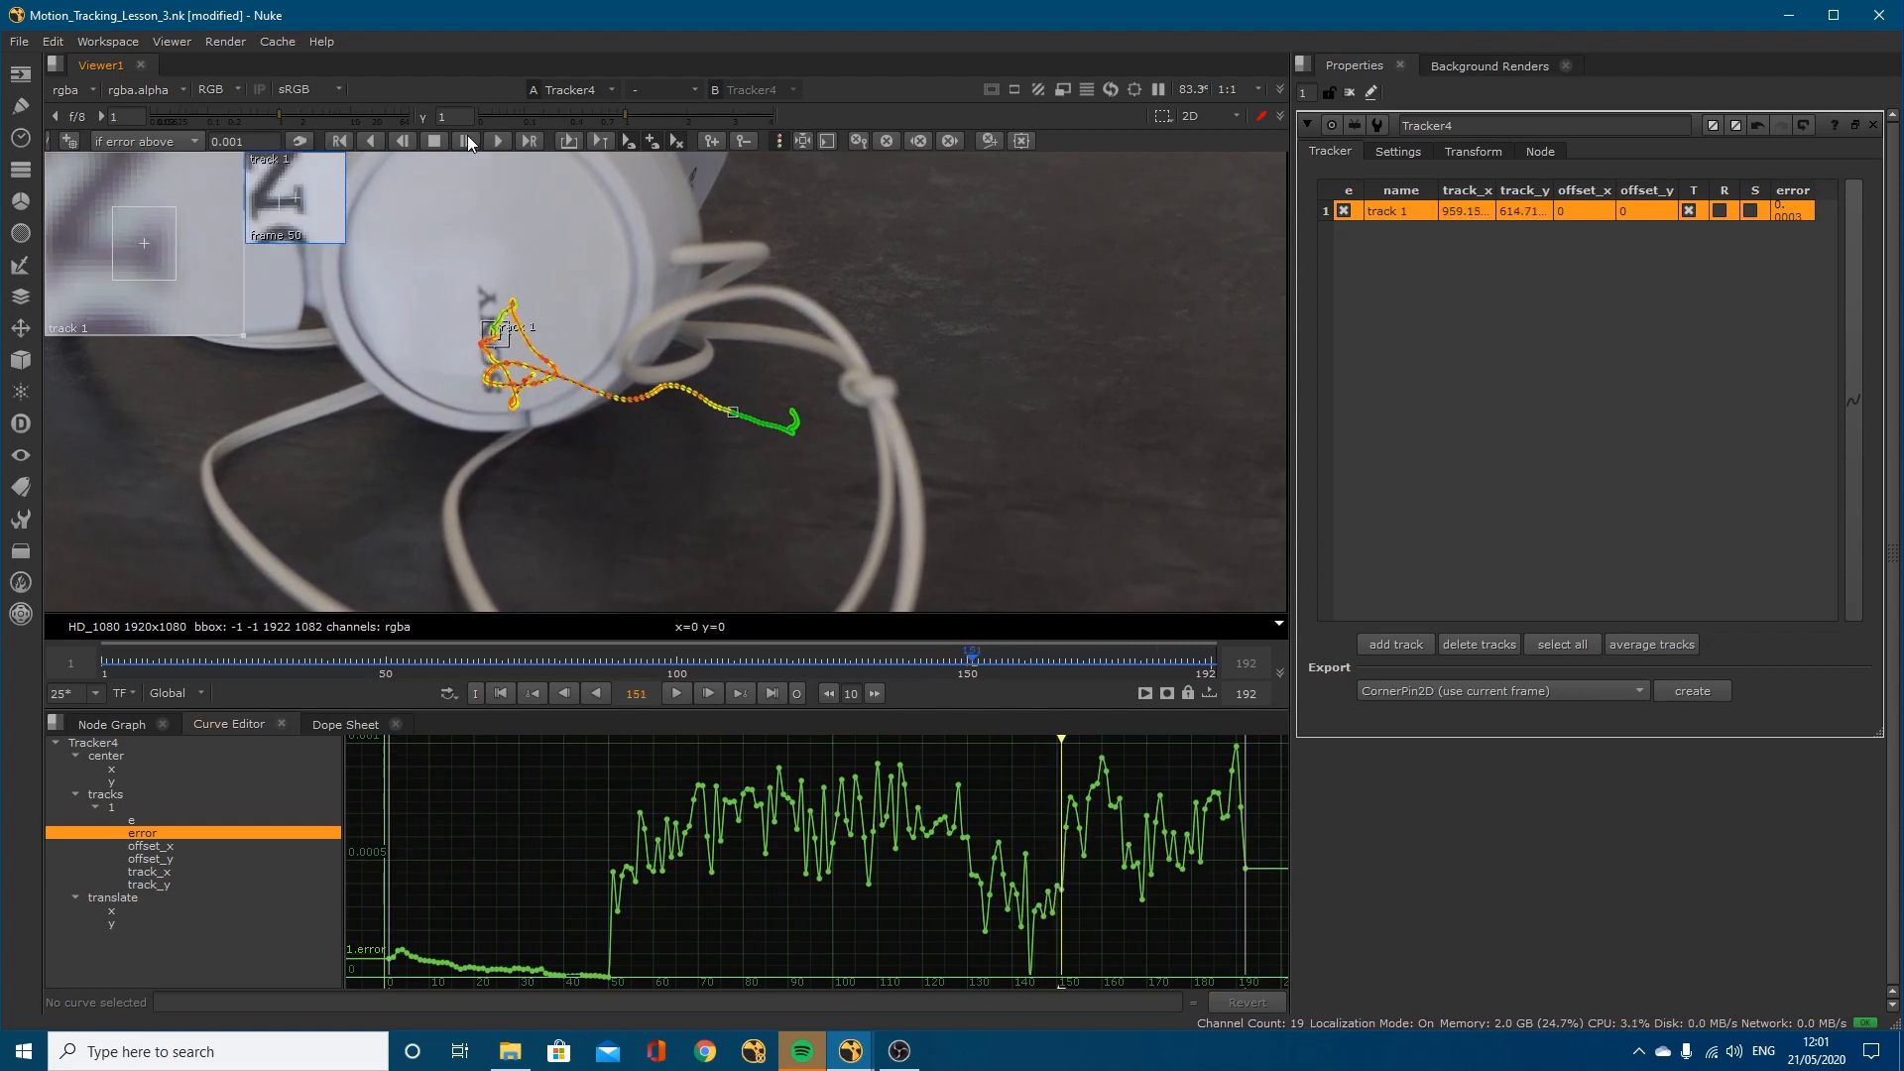
{"action": "left_click", "coordinate": [467, 134]}
{"action": "left_click", "coordinate": [467, 135]}
{"action": "left_click", "coordinate": [467, 135]}
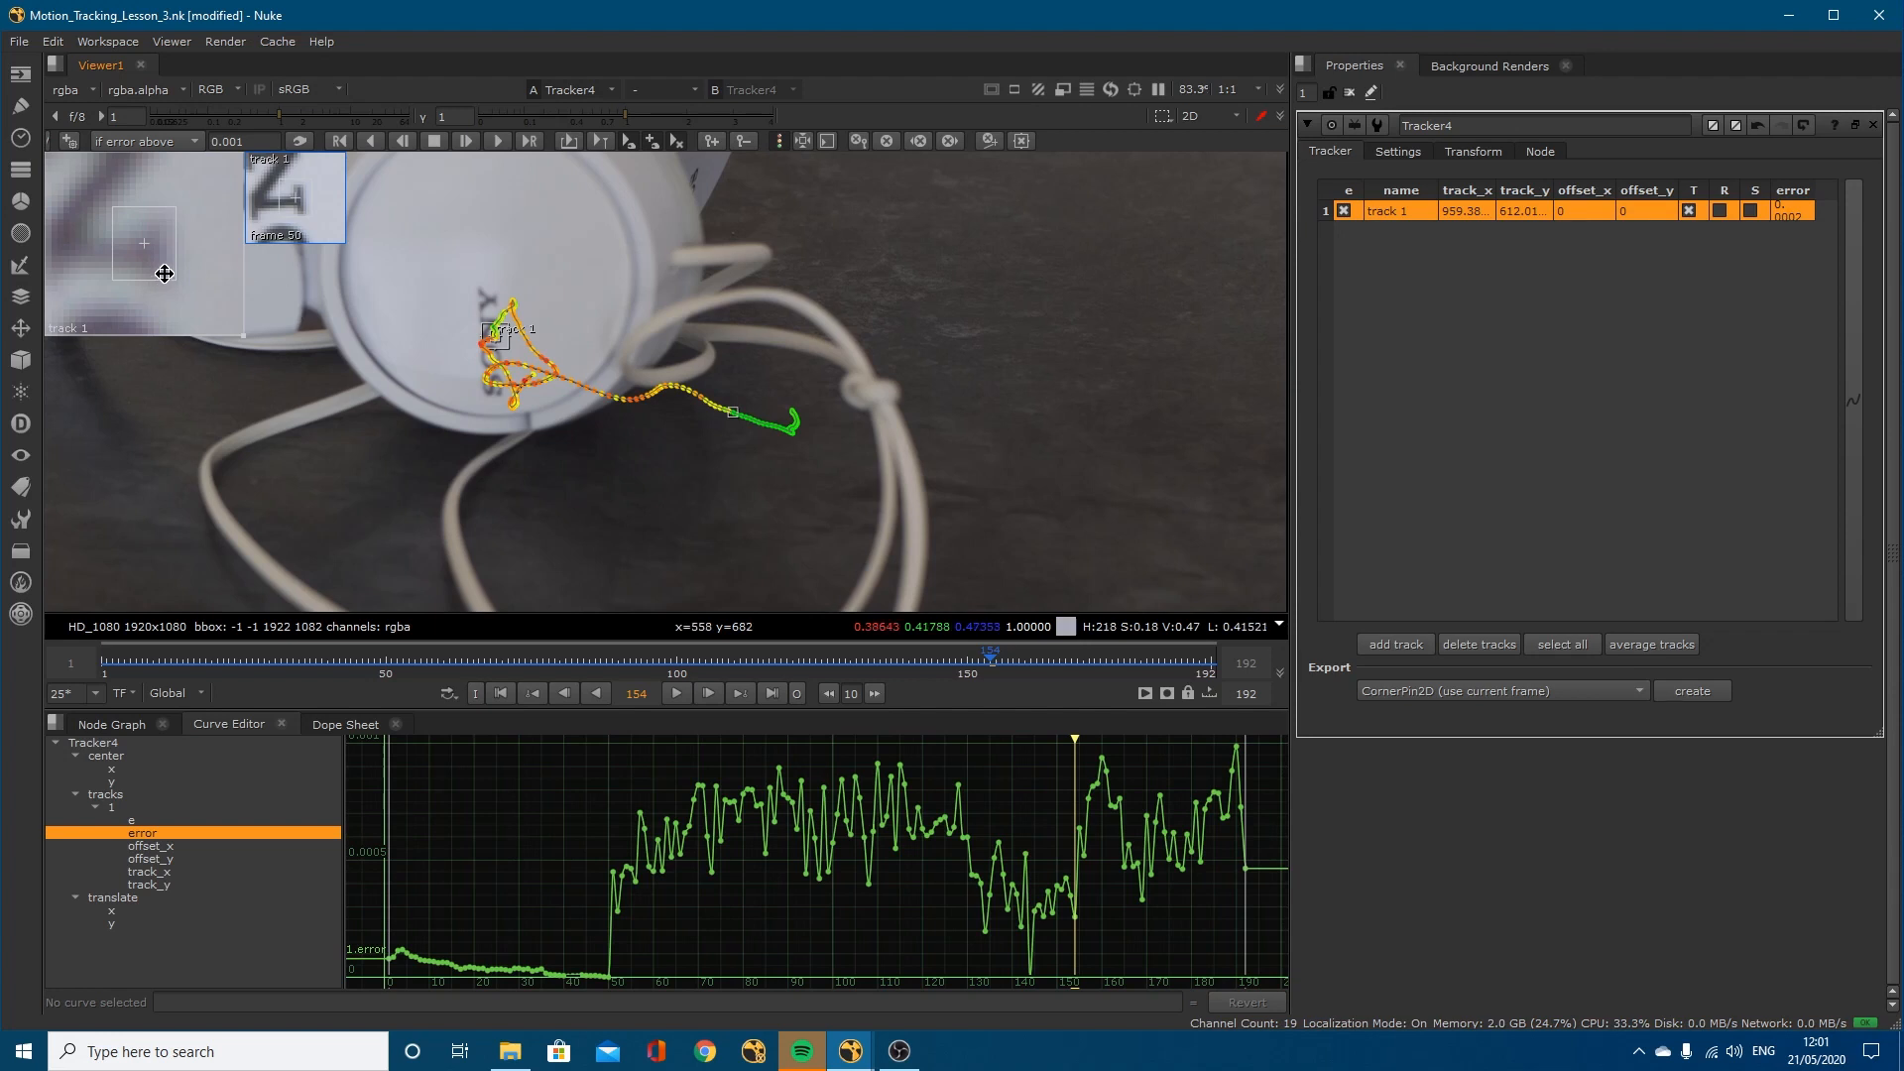
{"action": "left_click", "coordinate": [467, 143]}
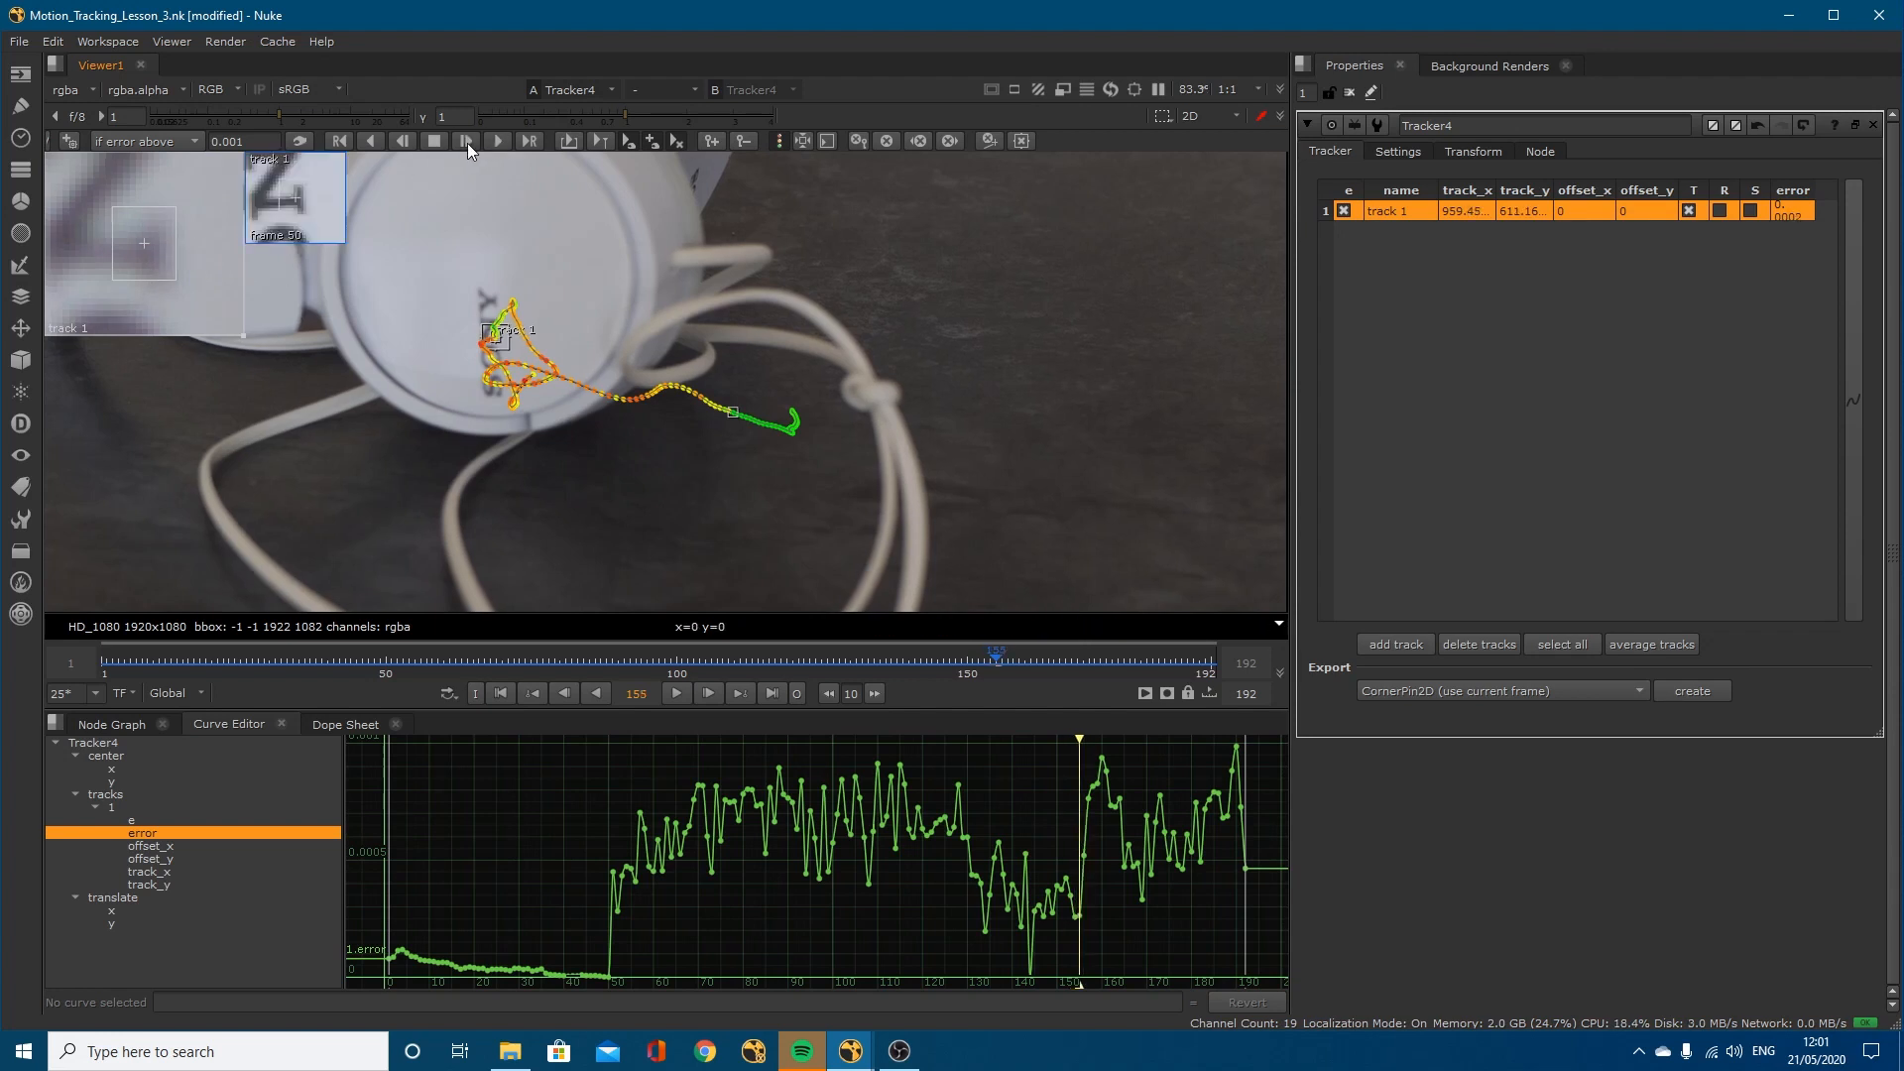
{"action": "left_click", "coordinate": [467, 143]}
{"action": "left_click", "coordinate": [467, 143]}
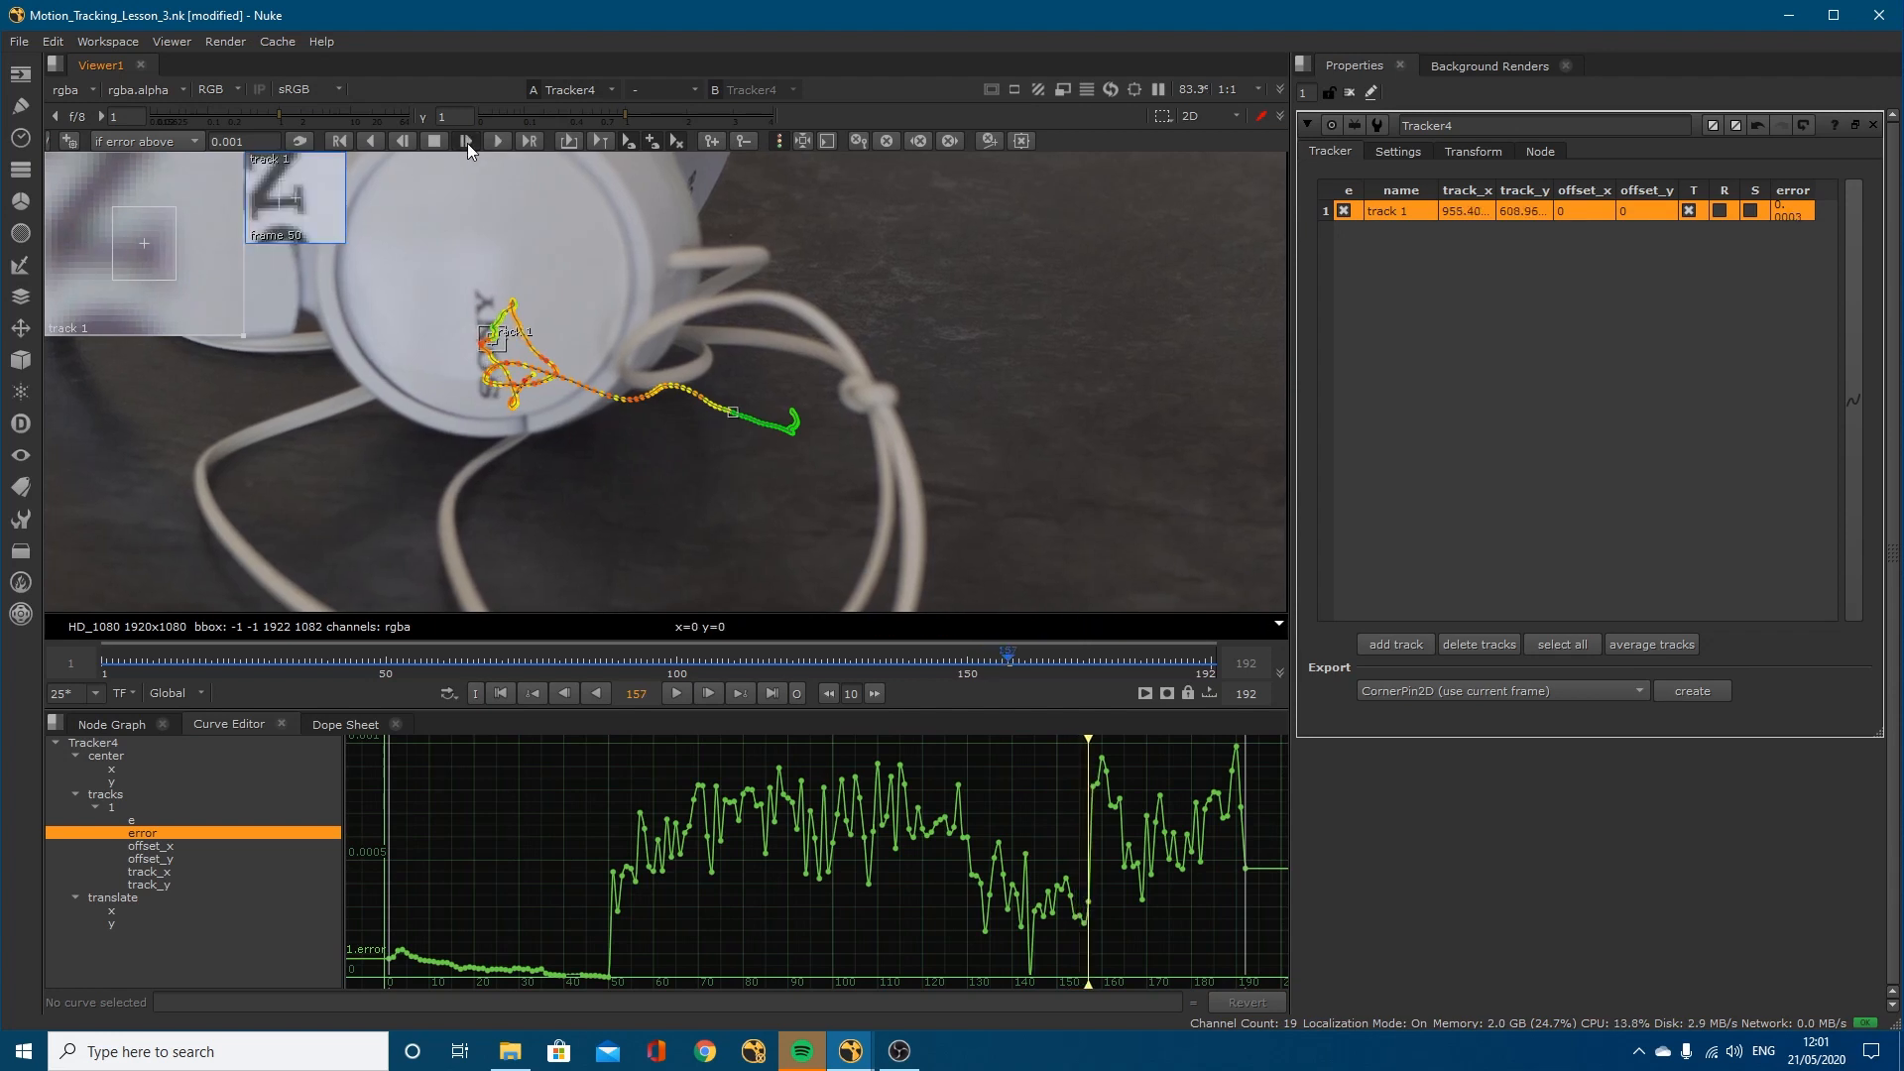
{"action": "left_click", "coordinate": [467, 143]}
{"action": "left_click", "coordinate": [467, 143]}
{"action": "left_click", "coordinate": [466, 143]}
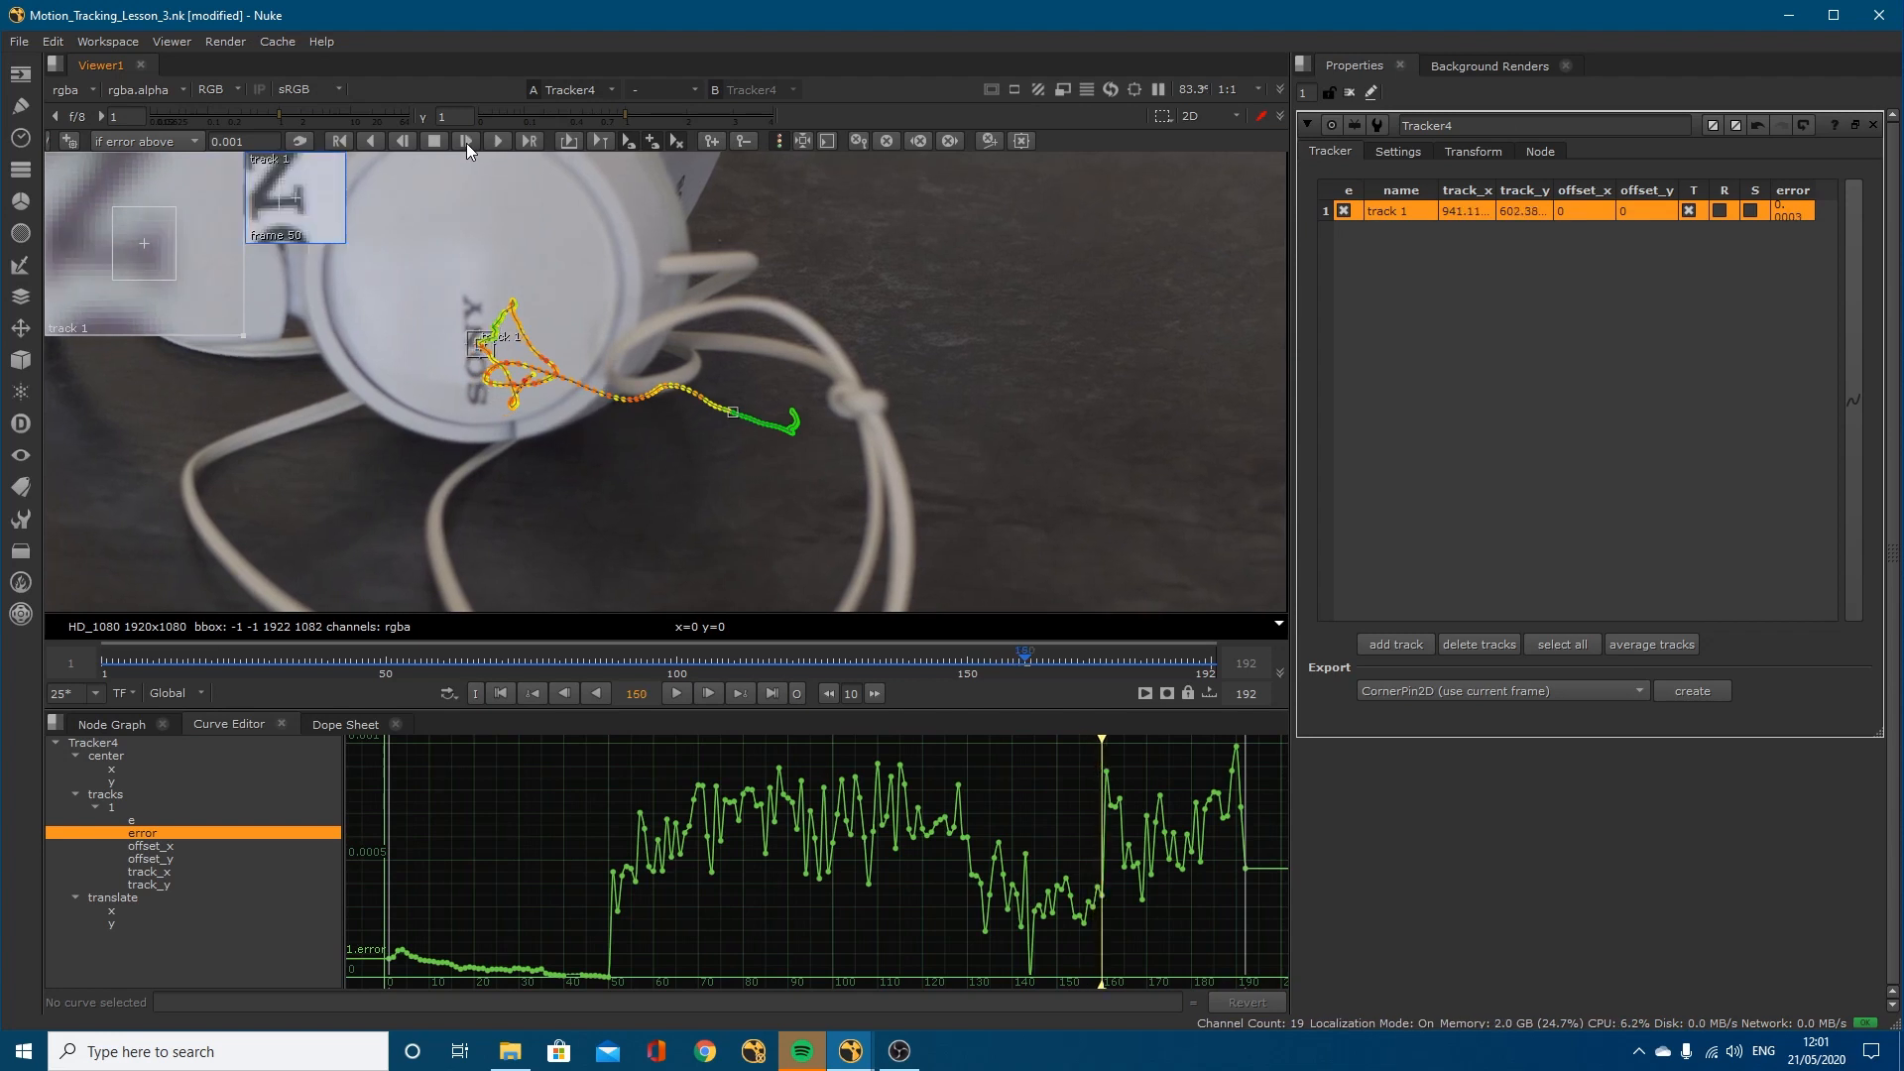
{"action": "left_click", "coordinate": [466, 143]}
{"action": "left_click", "coordinate": [466, 142]}
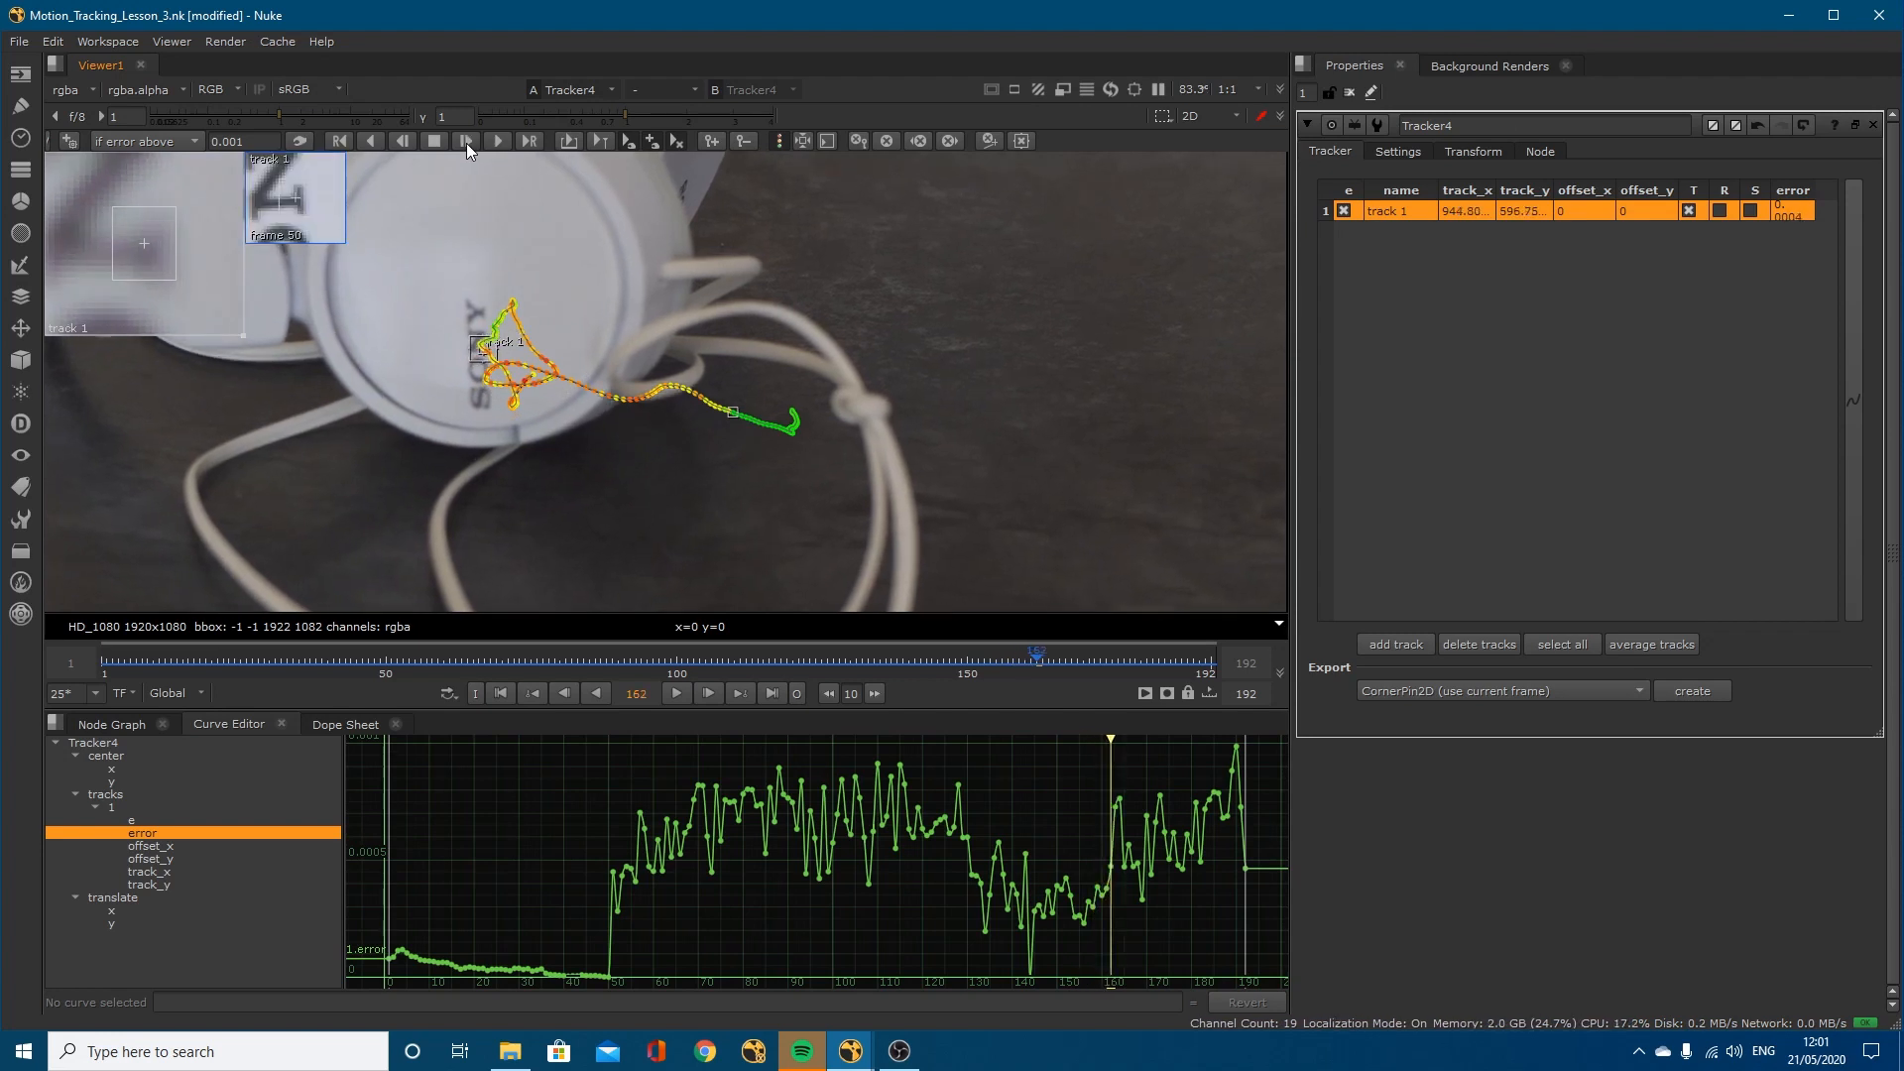
{"action": "left_click", "coordinate": [466, 142]}
{"action": "left_click", "coordinate": [466, 143]}
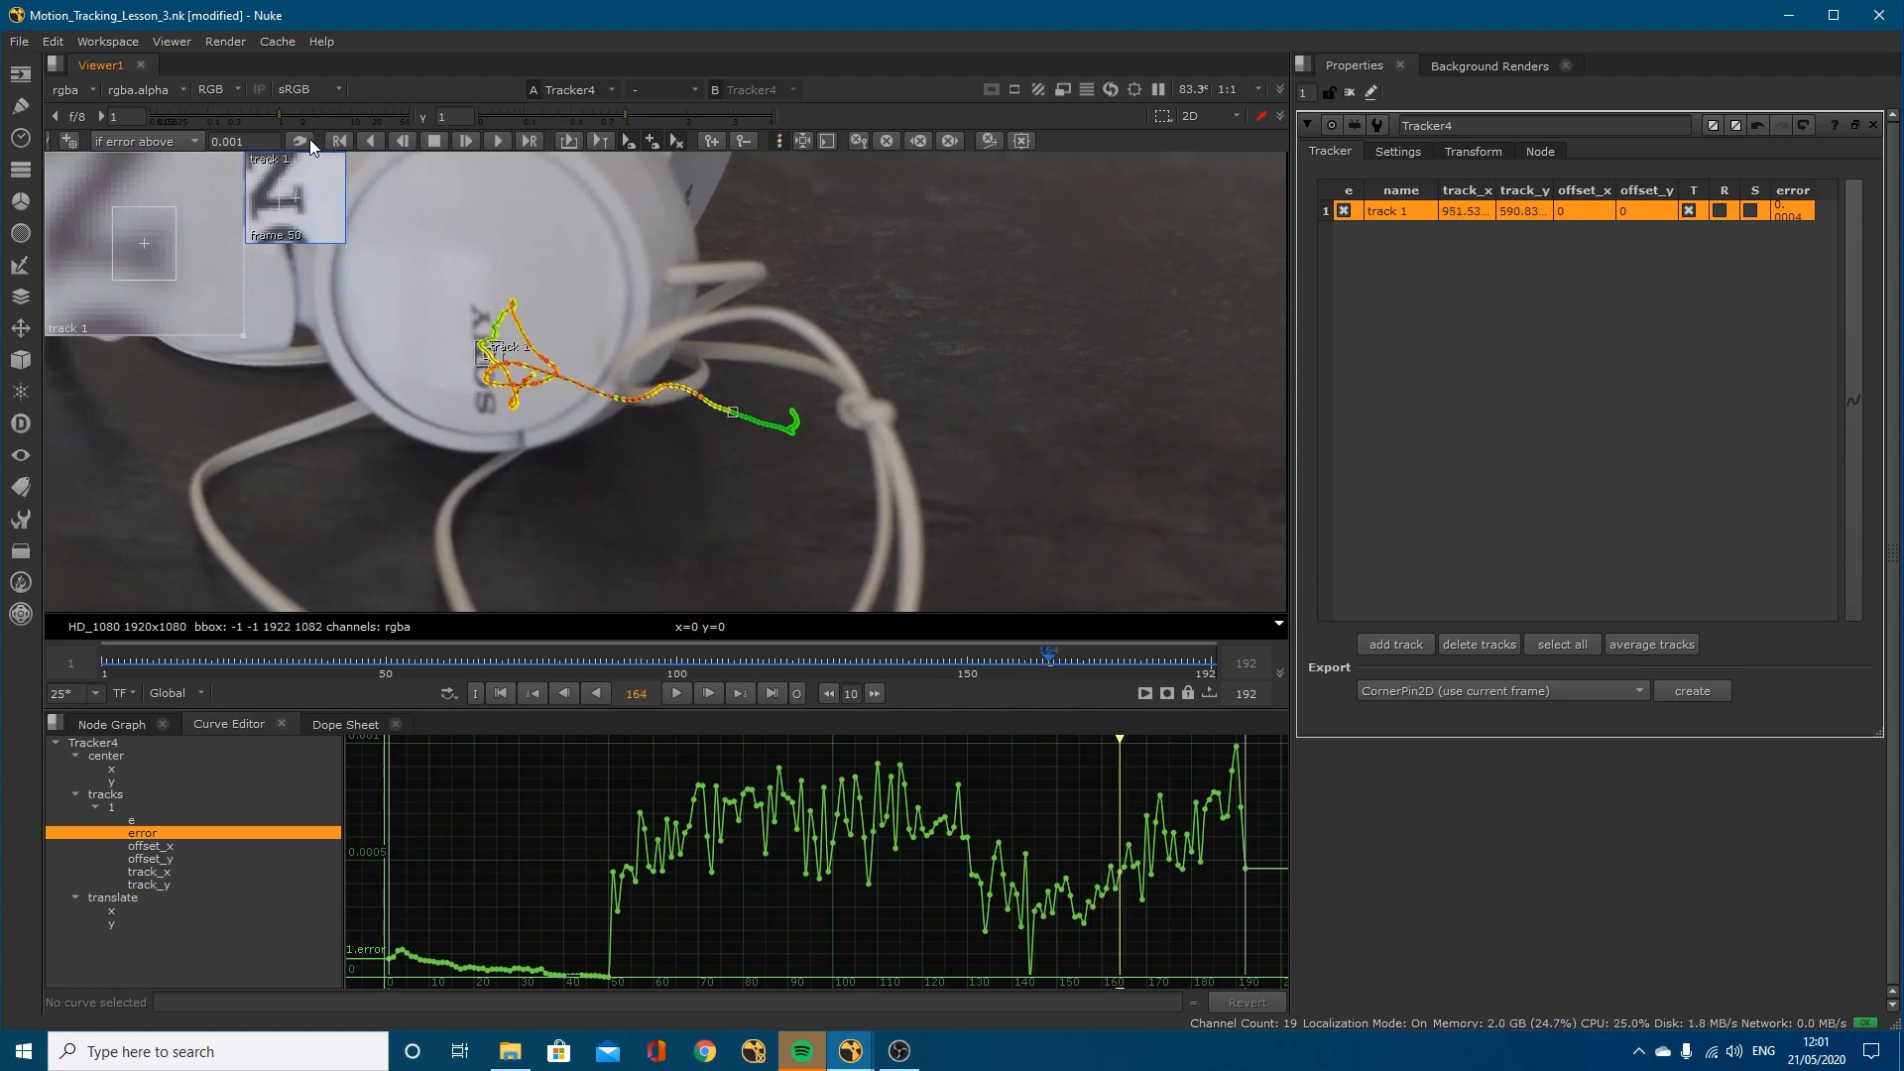
{"action": "left_click", "coordinate": [464, 141]}
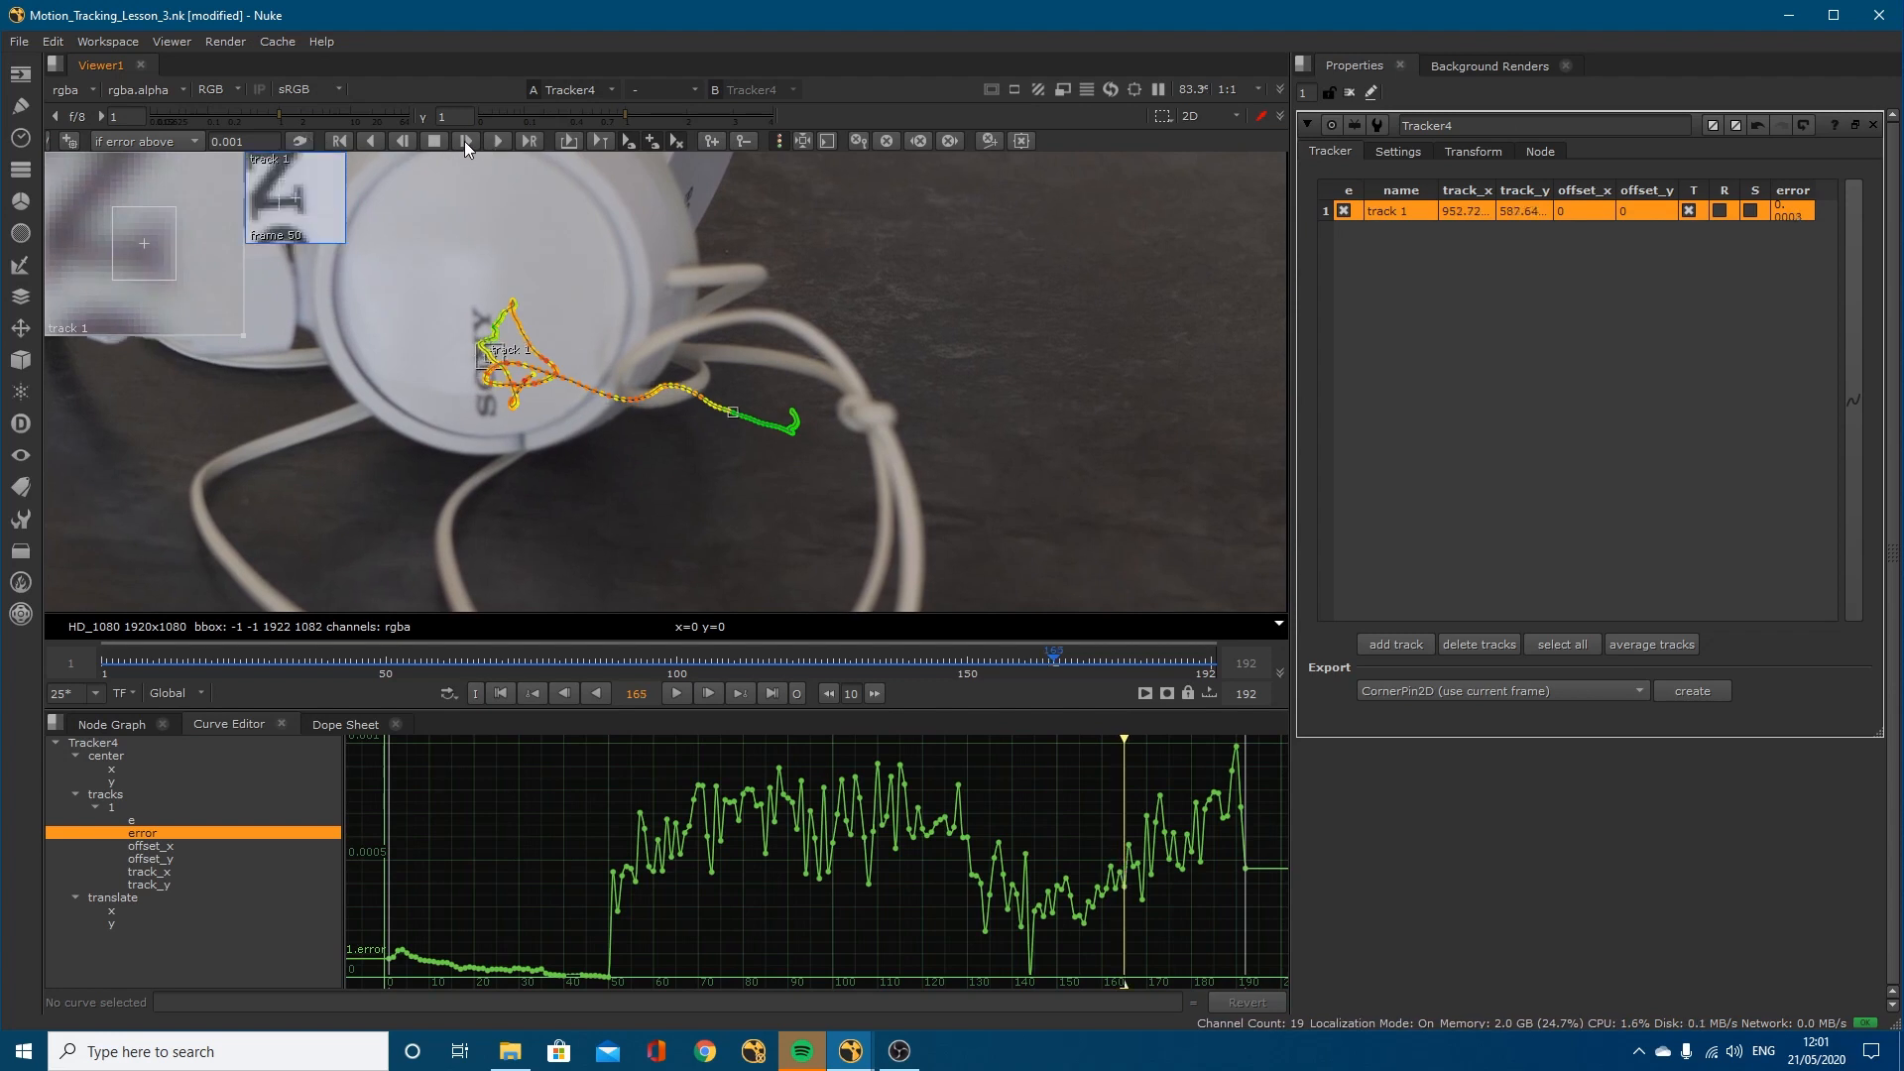
{"action": "left_click", "coordinate": [464, 141]}
{"action": "left_click", "coordinate": [464, 140]}
{"action": "left_click", "coordinate": [464, 141]}
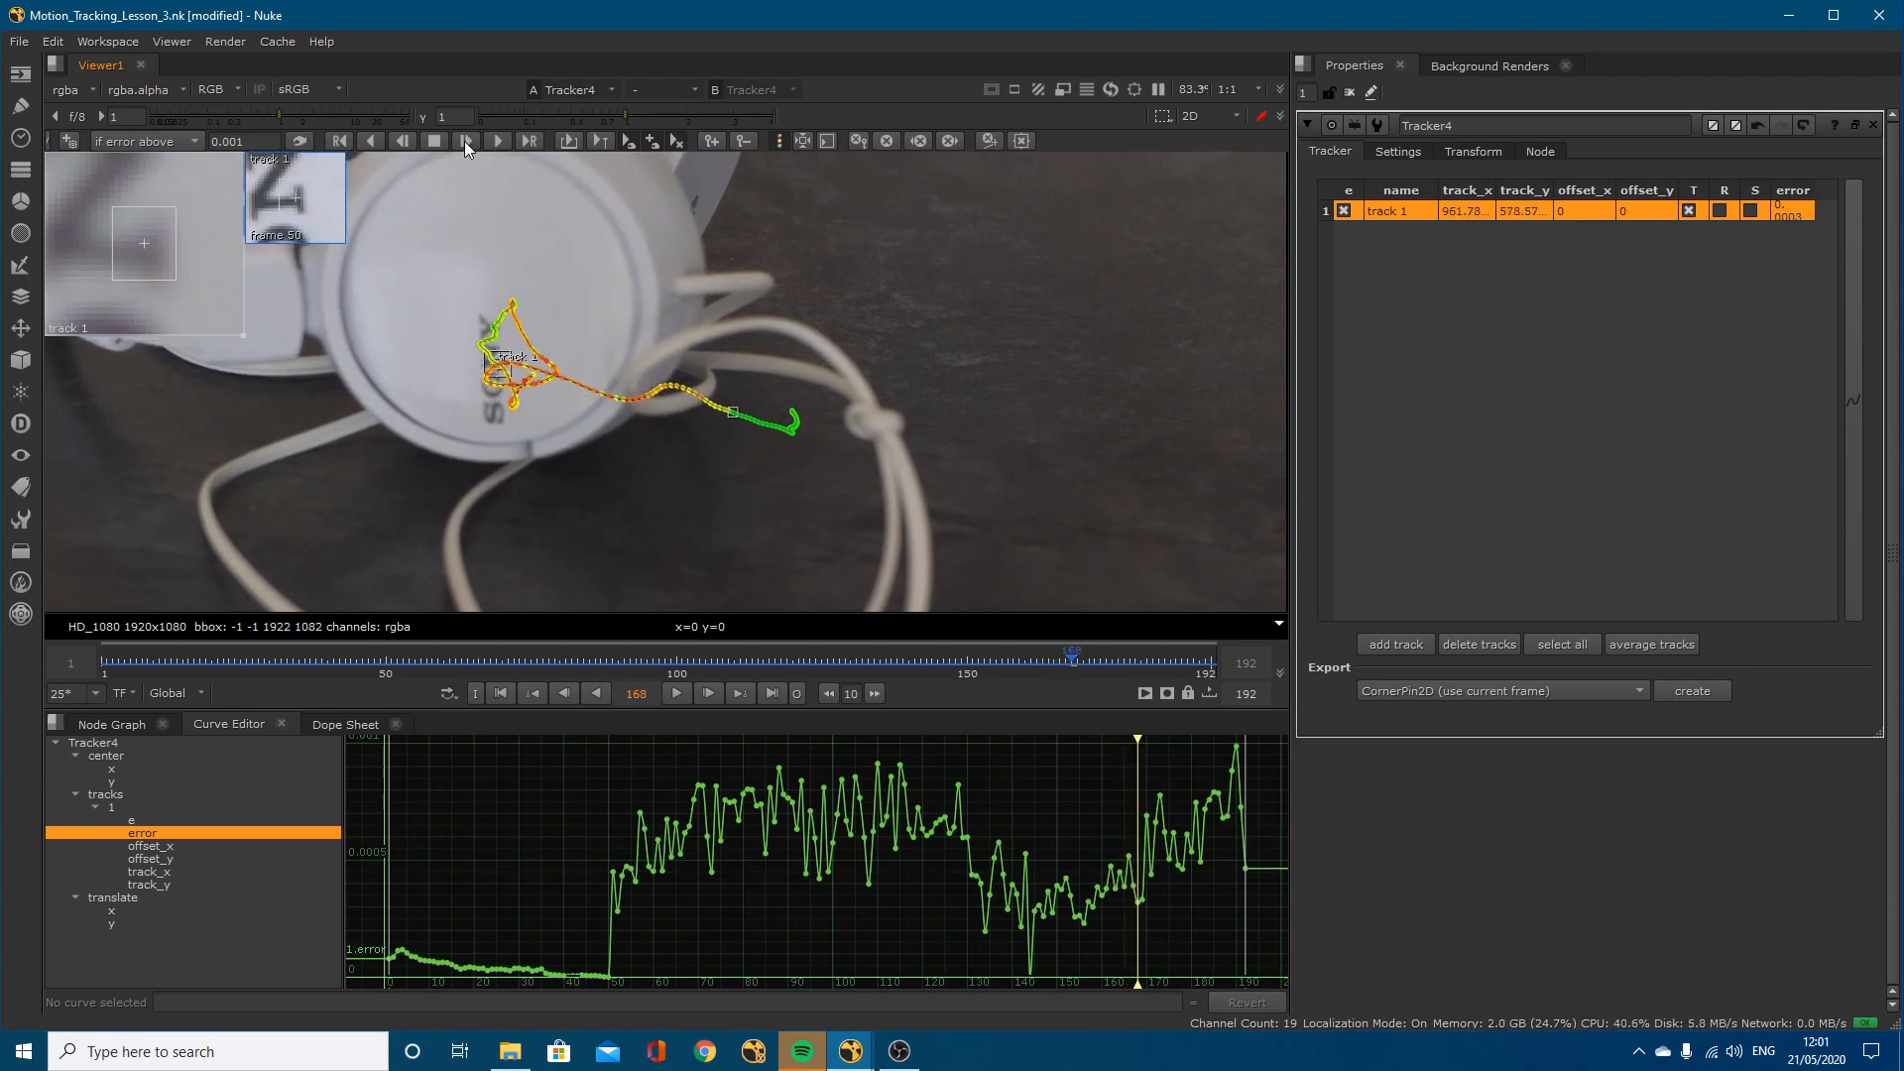
{"action": "left_click", "coordinate": [464, 141]}
{"action": "left_click", "coordinate": [464, 141]}
{"action": "left_click", "coordinate": [464, 141]}
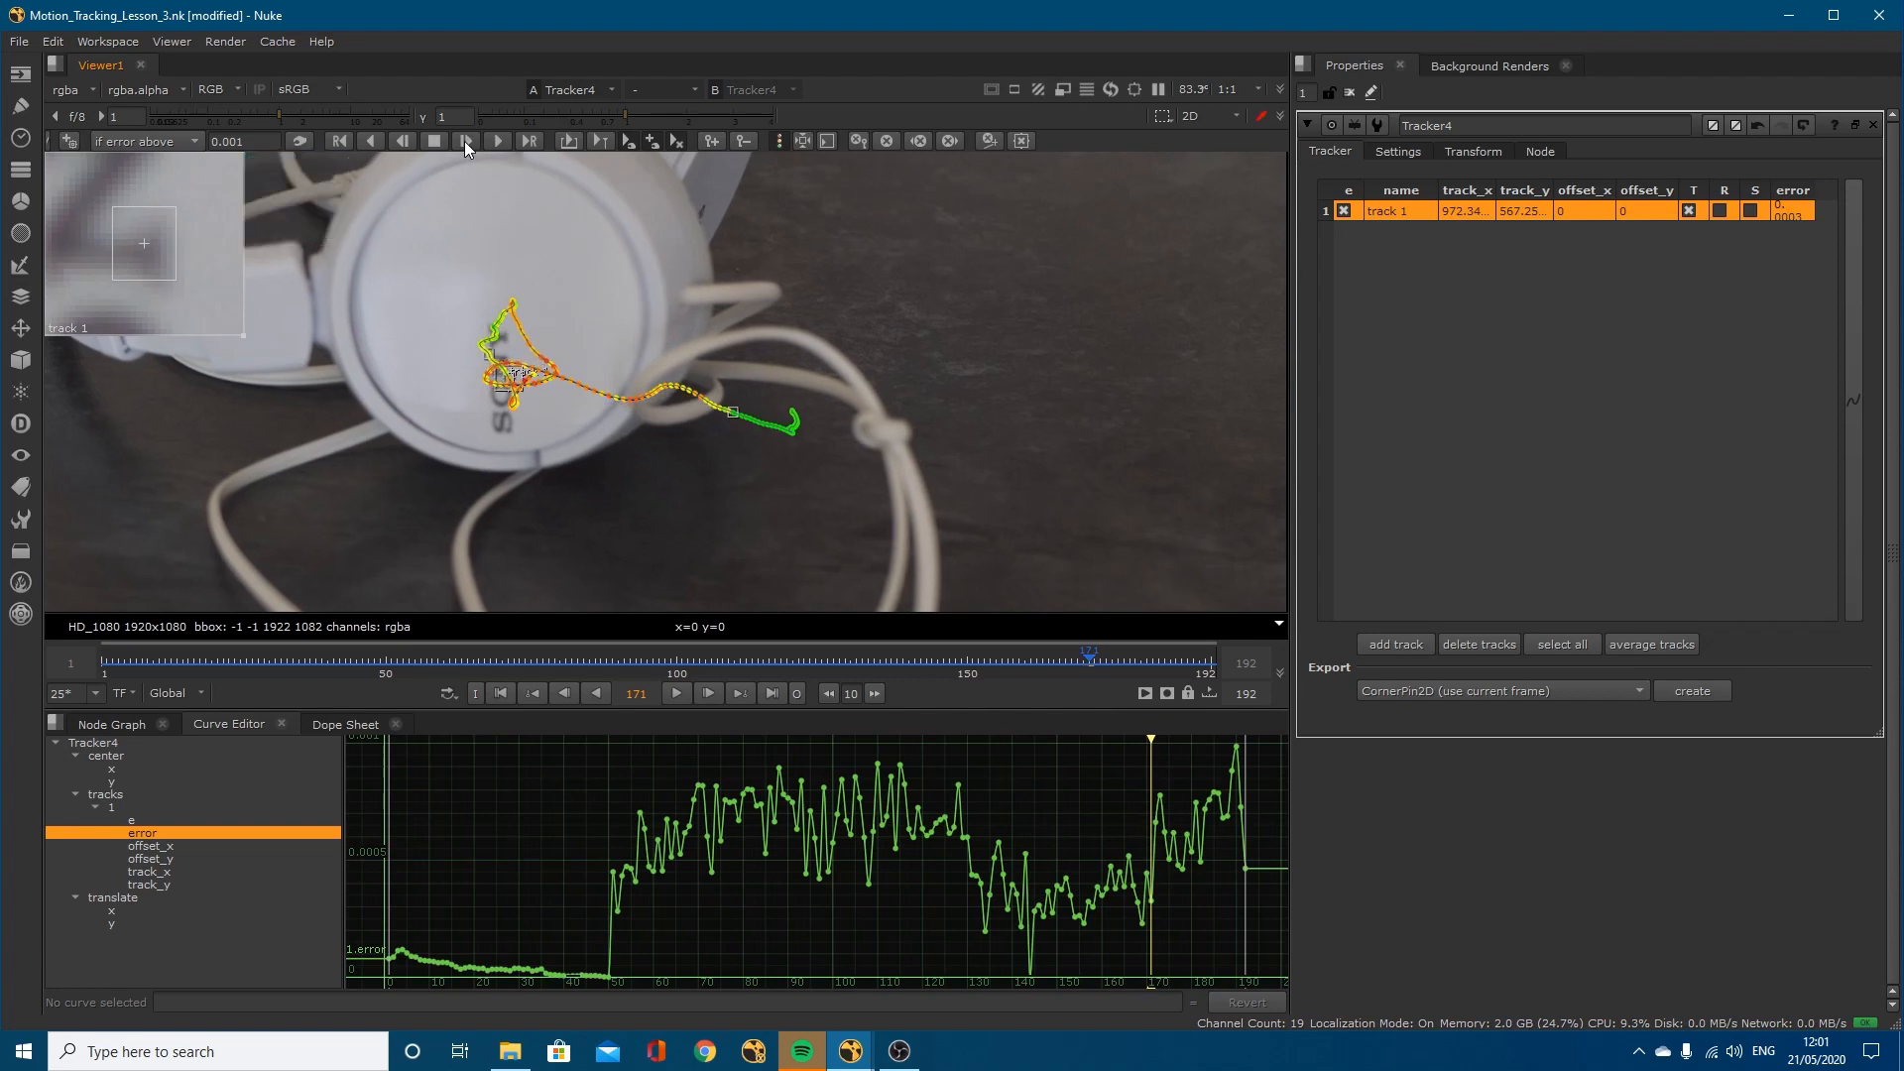
{"action": "left_click", "coordinate": [464, 141]}
{"action": "left_click", "coordinate": [464, 141]}
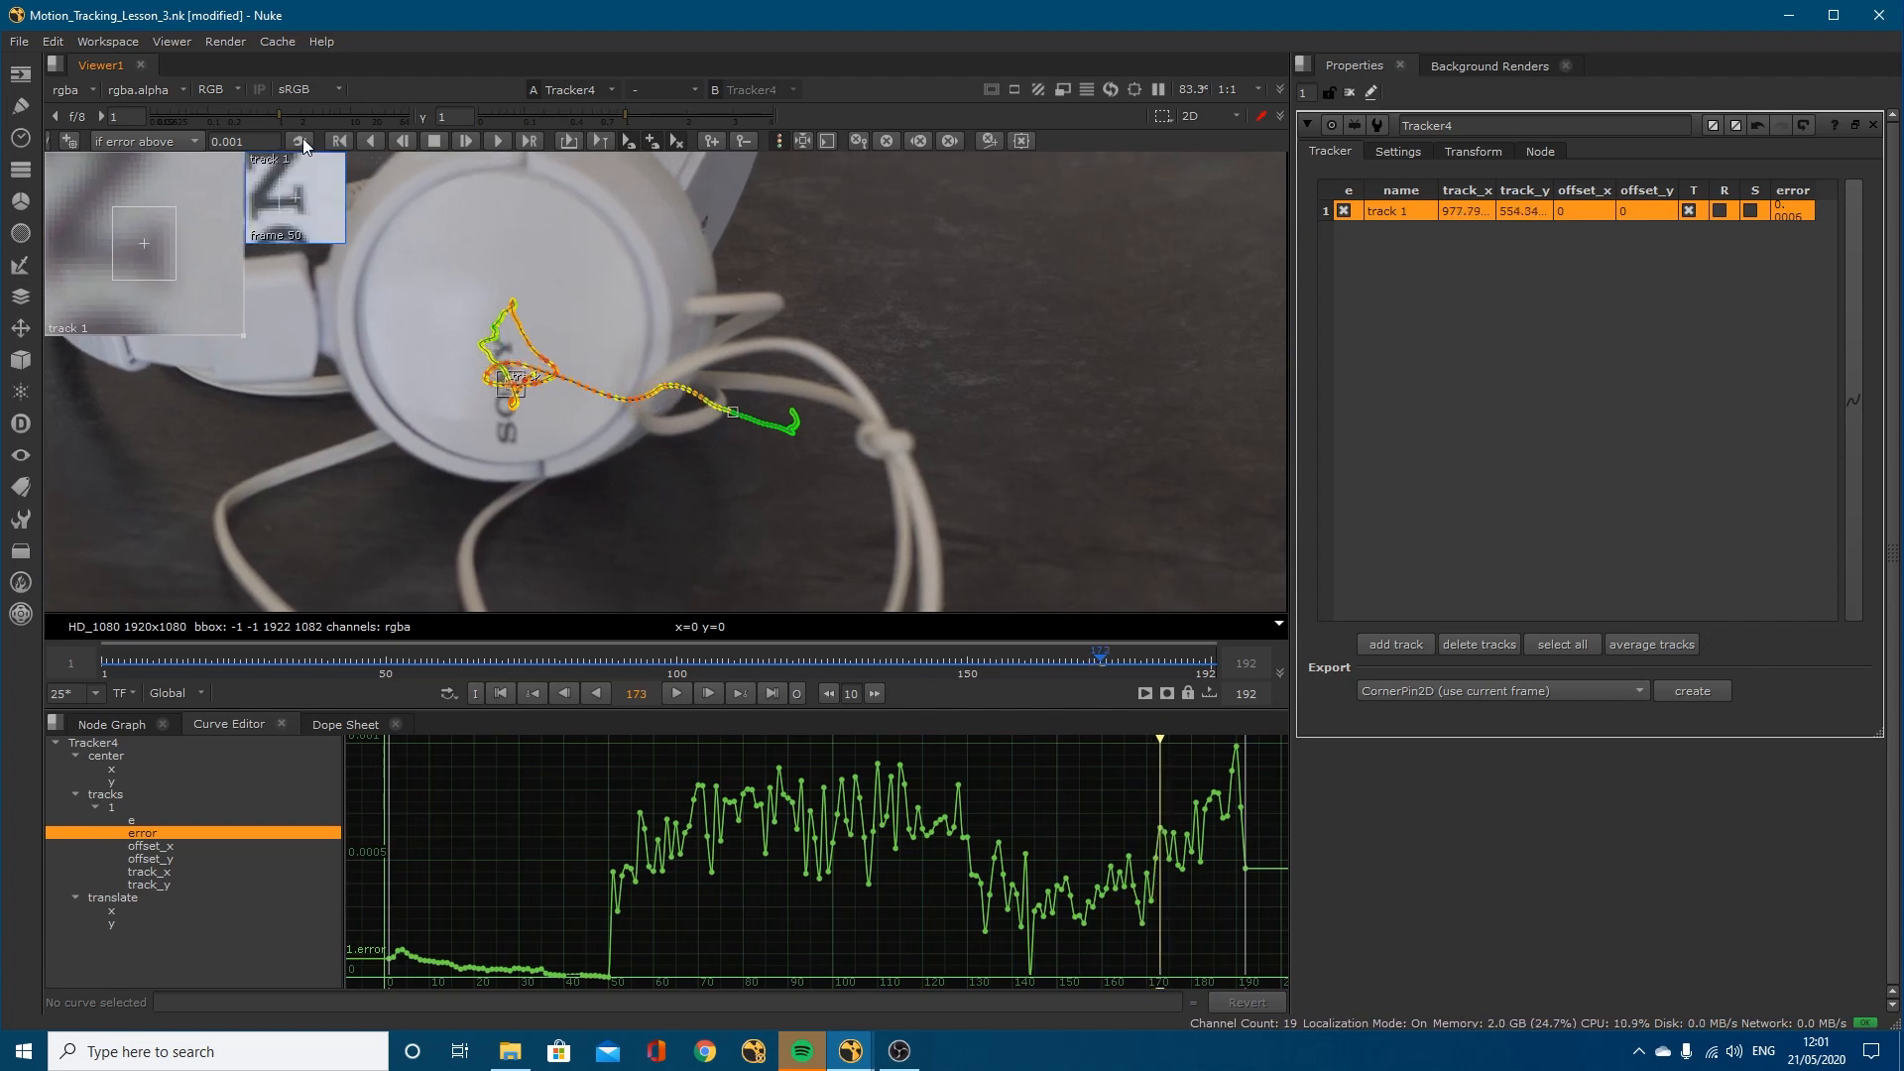
Step: Re-track track 1 forwards one frame at a time from frame 173 to frame 191
{"action": "left_click", "coordinate": [476, 141]}
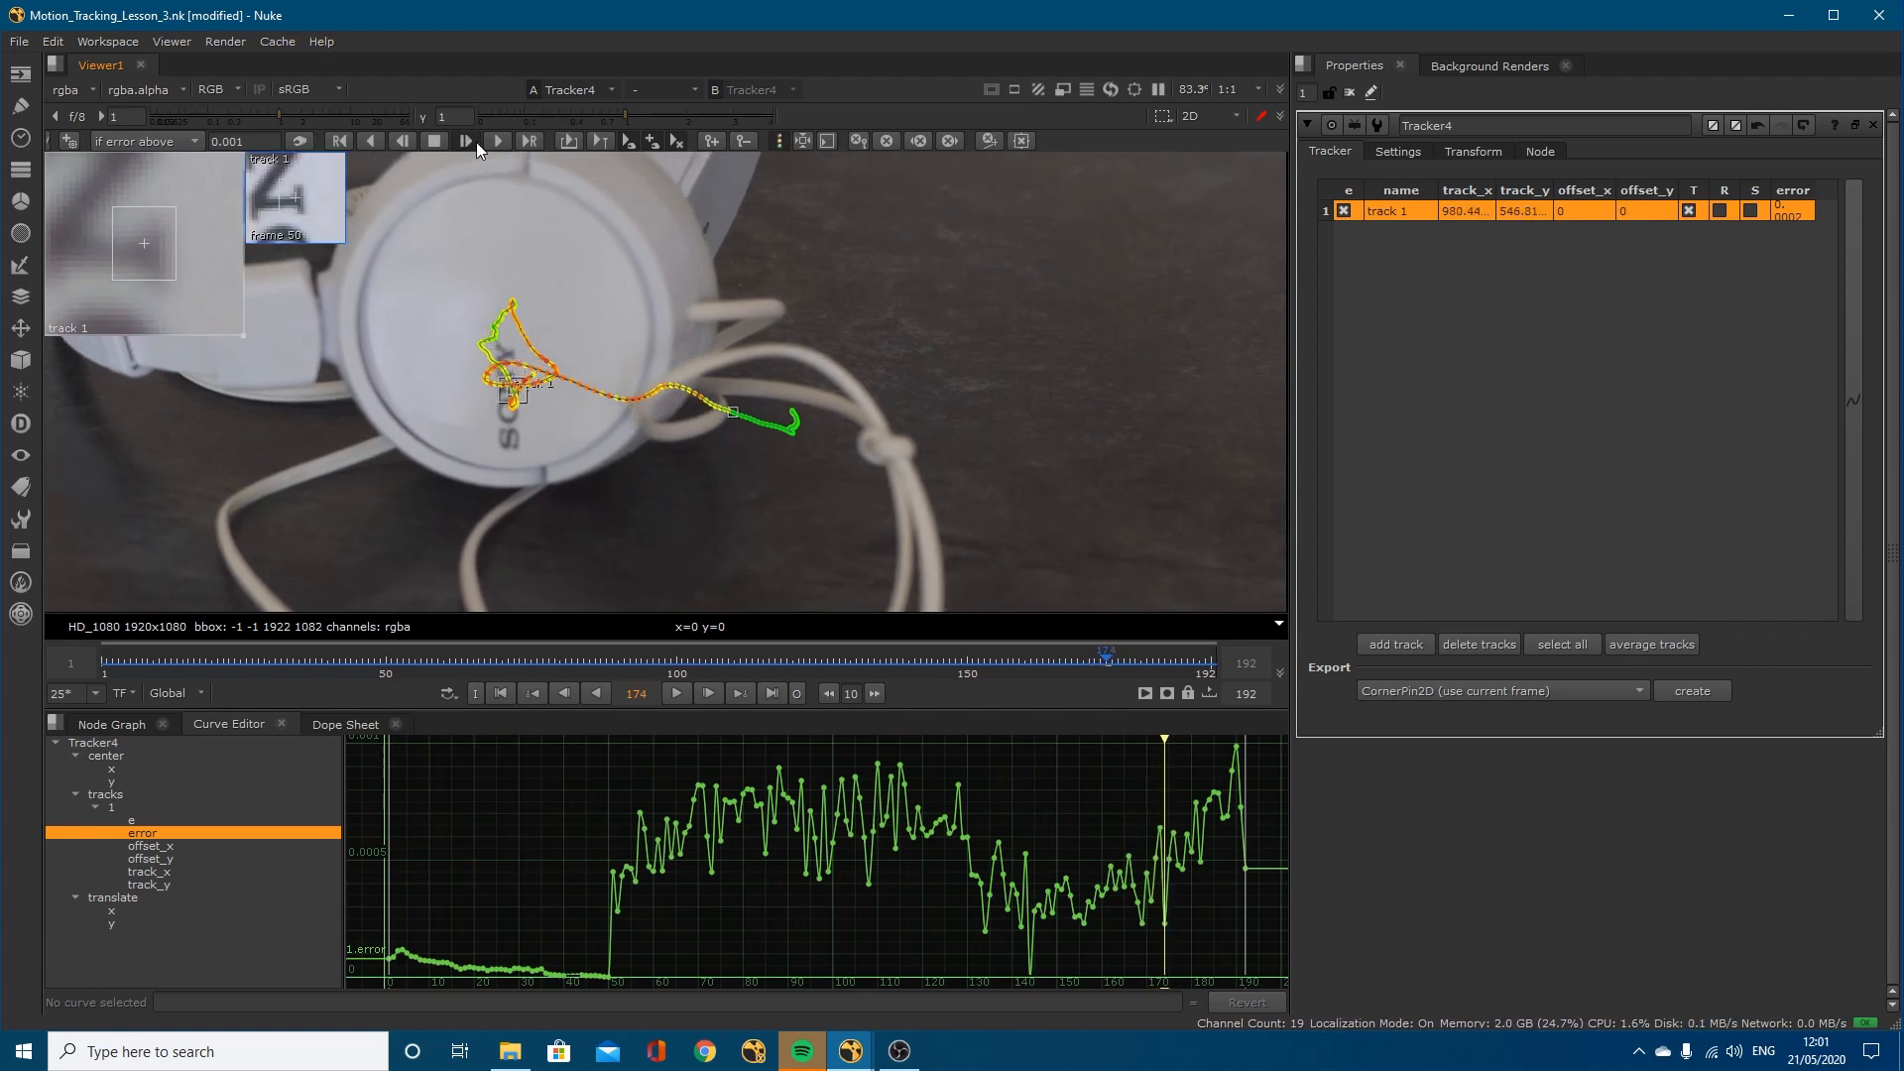
{"action": "left_click", "coordinate": [476, 141]}
{"action": "left_click", "coordinate": [476, 140]}
{"action": "left_click", "coordinate": [476, 141]}
{"action": "left_click", "coordinate": [476, 141]}
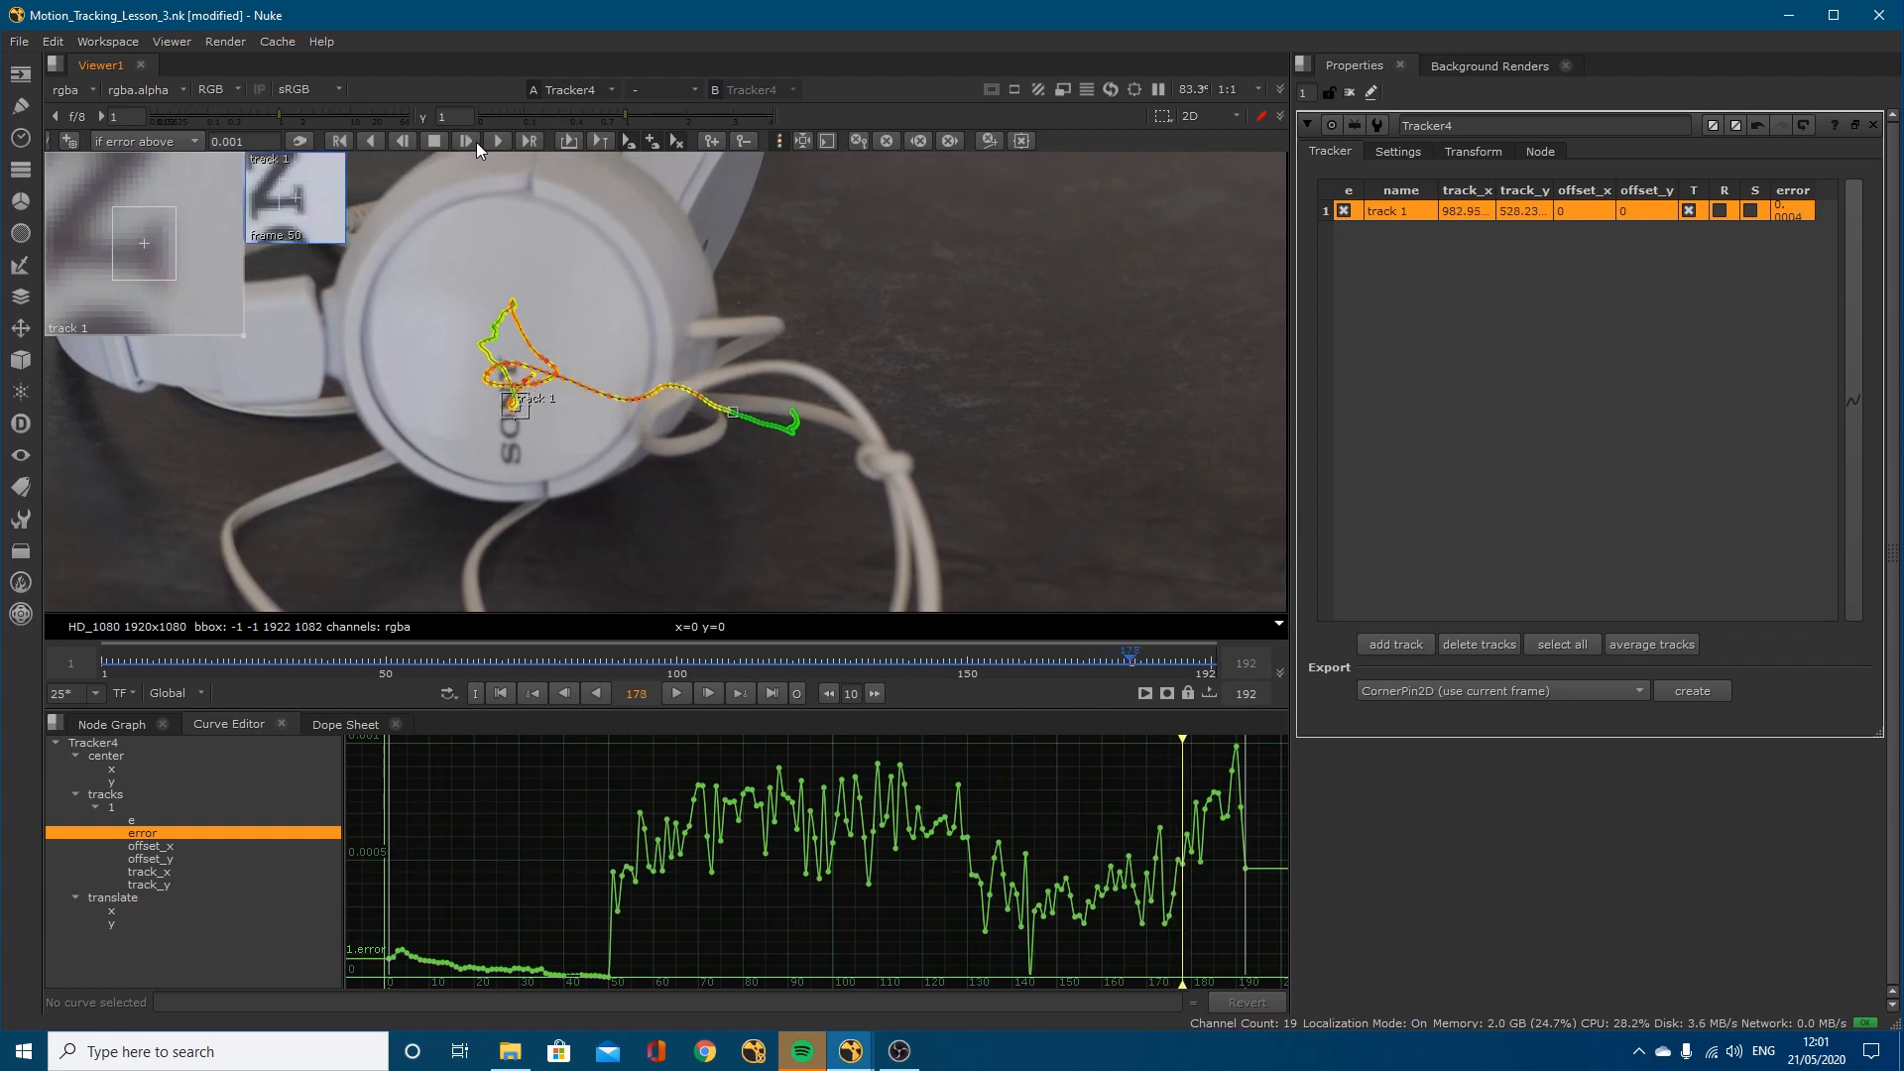
{"action": "left_click", "coordinate": [476, 141]}
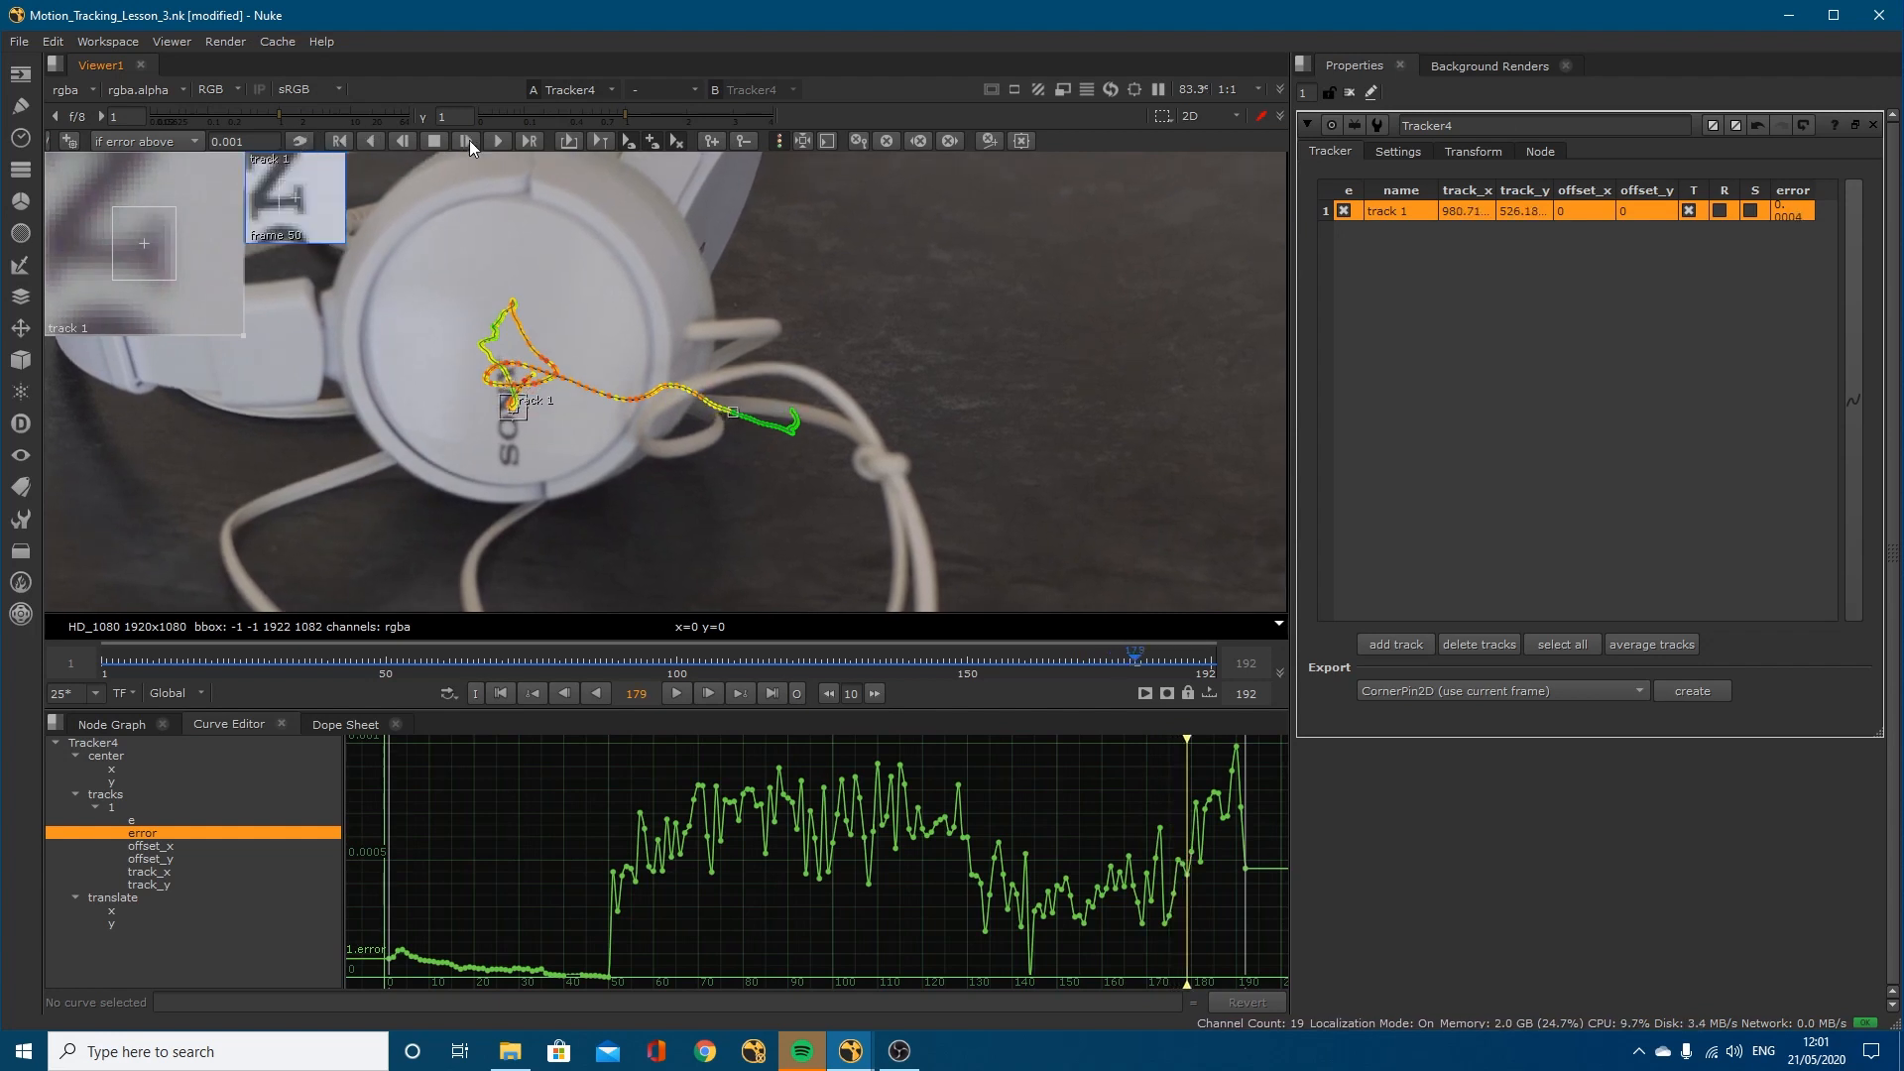
{"action": "left_click", "coordinate": [468, 140]}
{"action": "left_click", "coordinate": [468, 140]}
{"action": "left_click", "coordinate": [468, 140]}
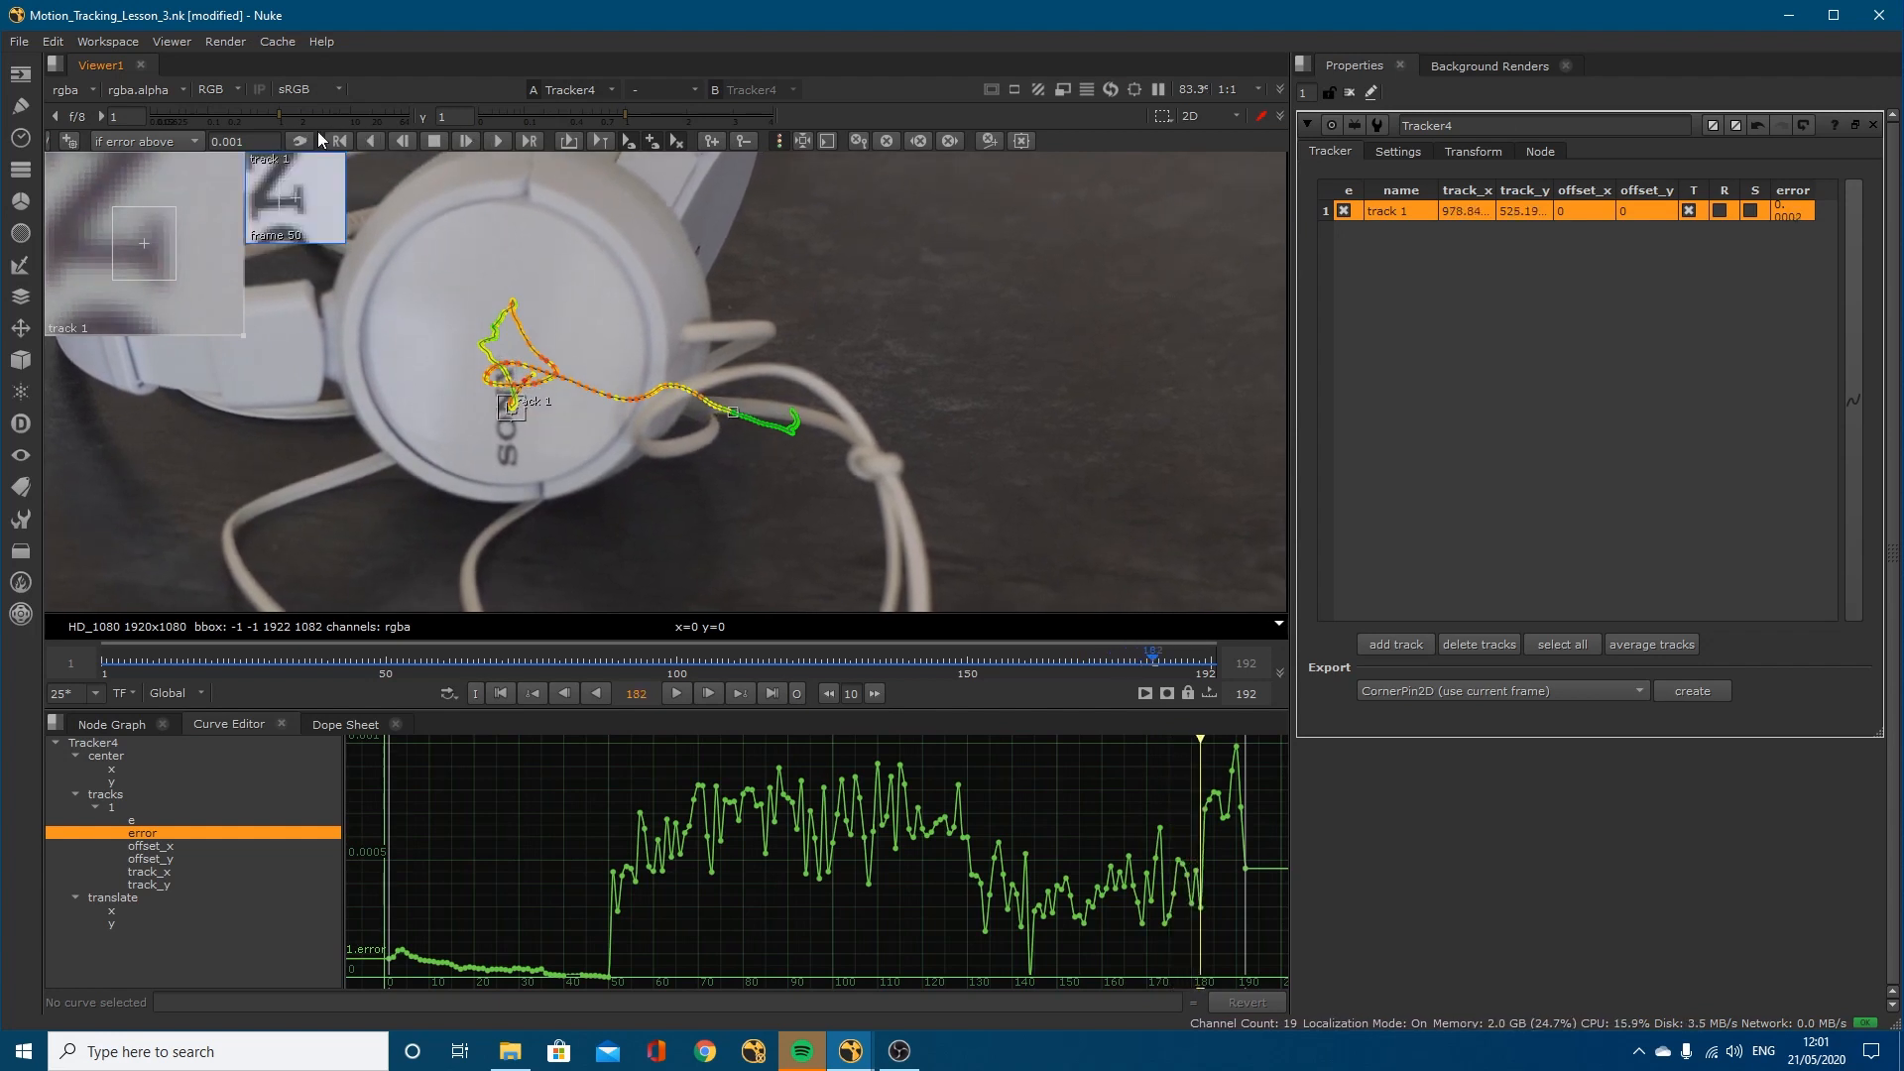
{"action": "left_click", "coordinate": [467, 137]}
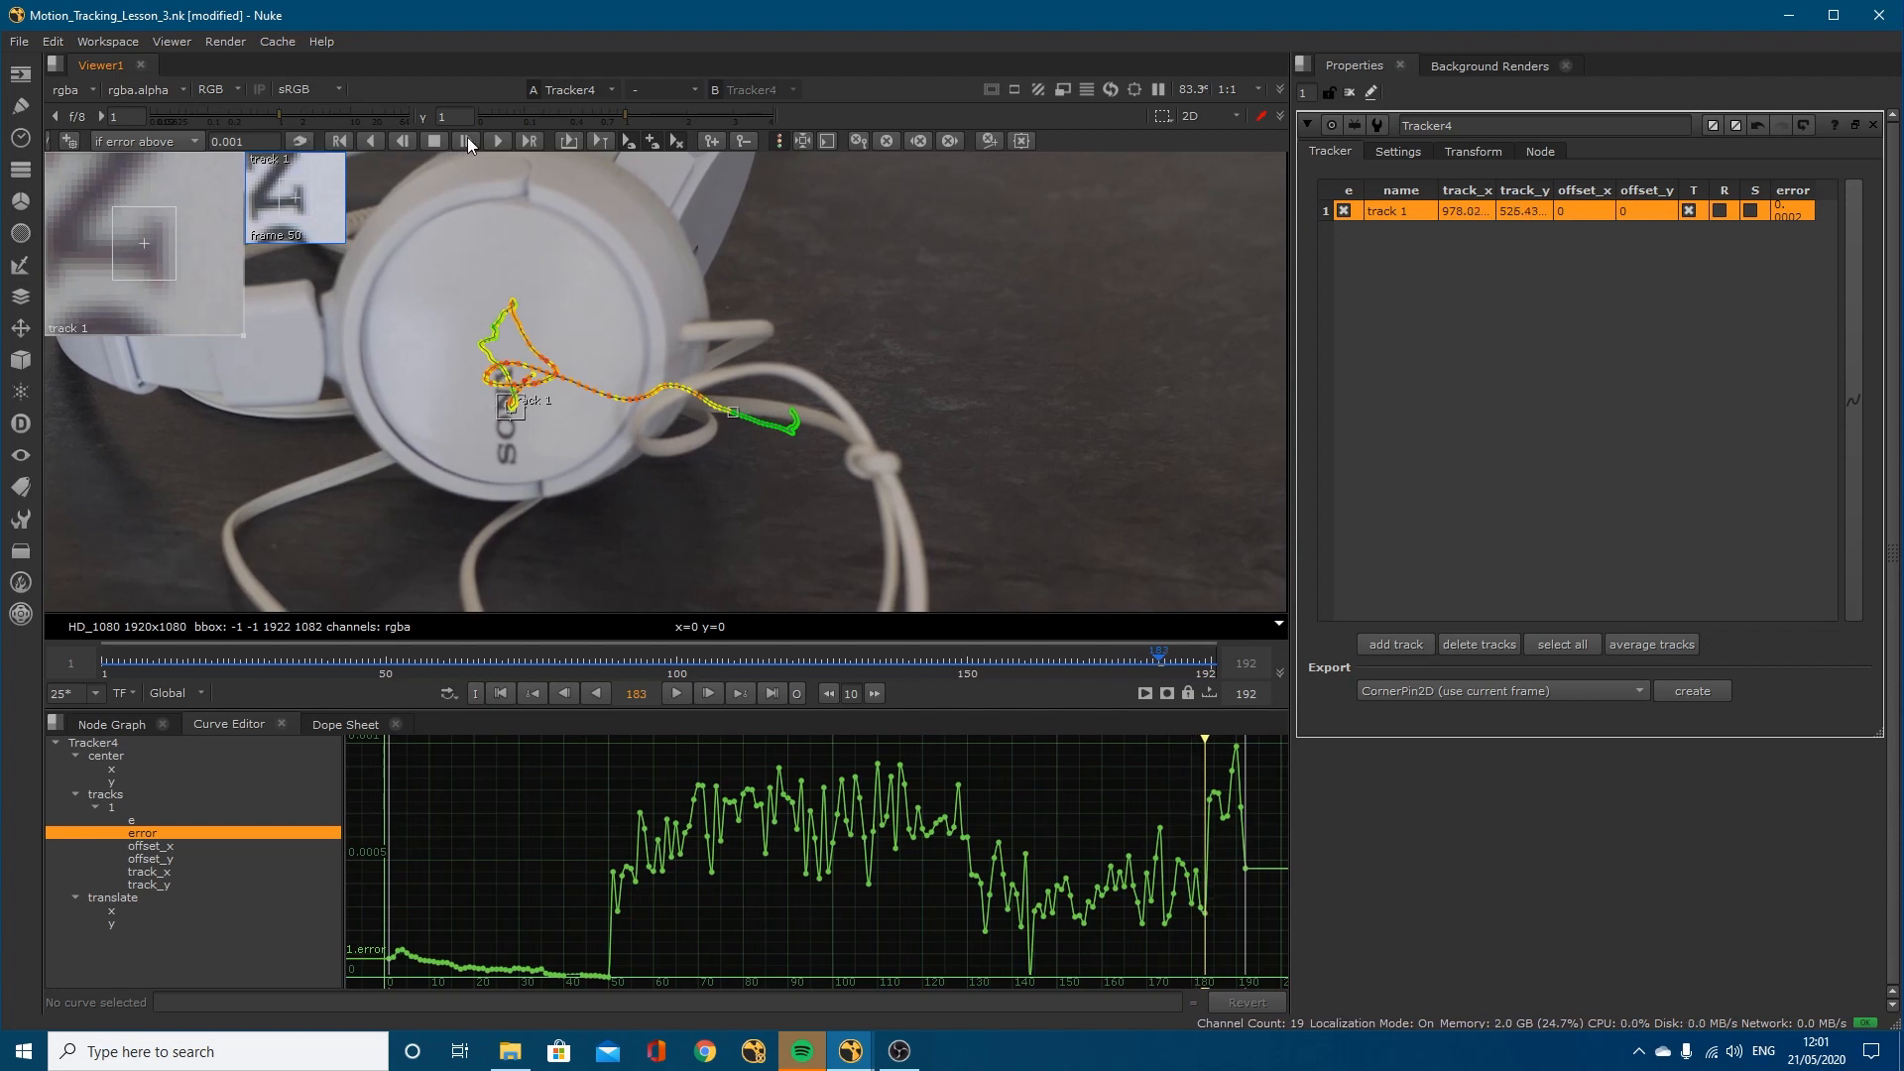
{"action": "left_click", "coordinate": [467, 137]}
{"action": "left_click", "coordinate": [467, 137]}
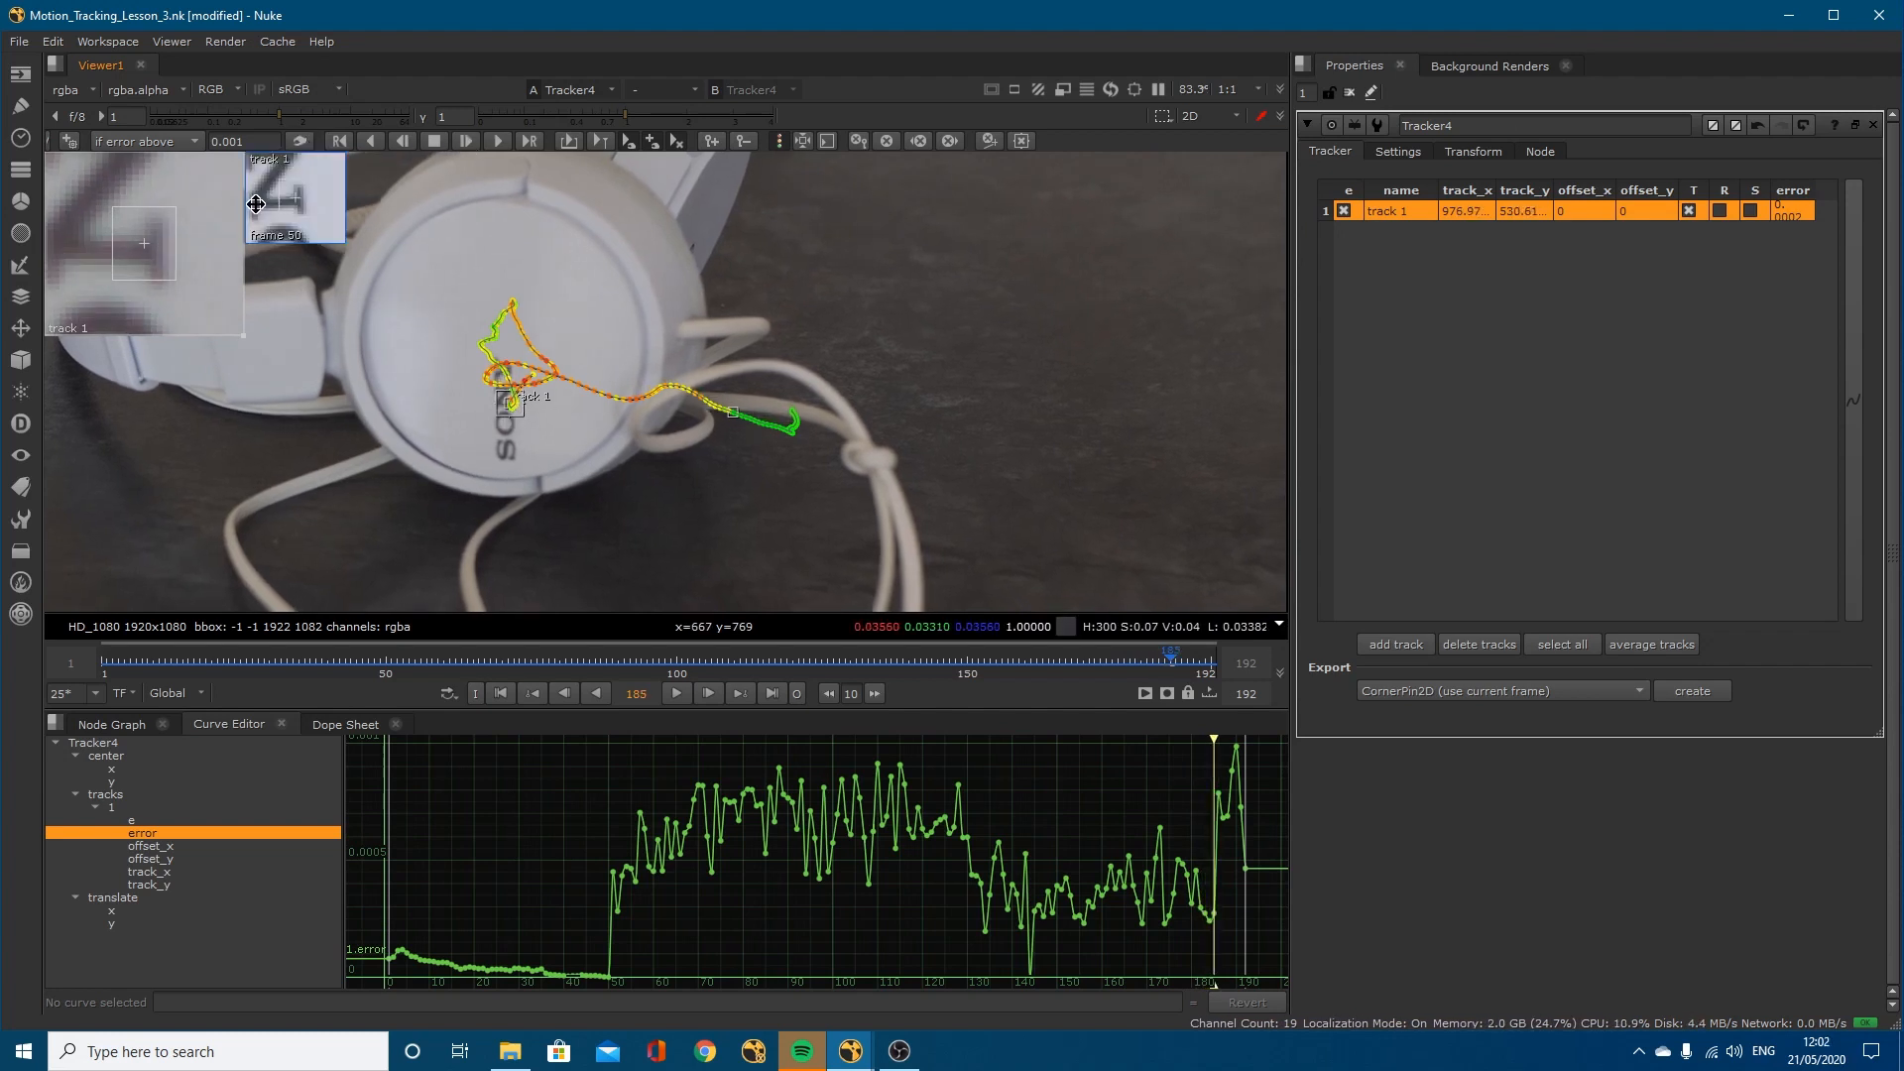
{"action": "left_click", "coordinate": [464, 141]}
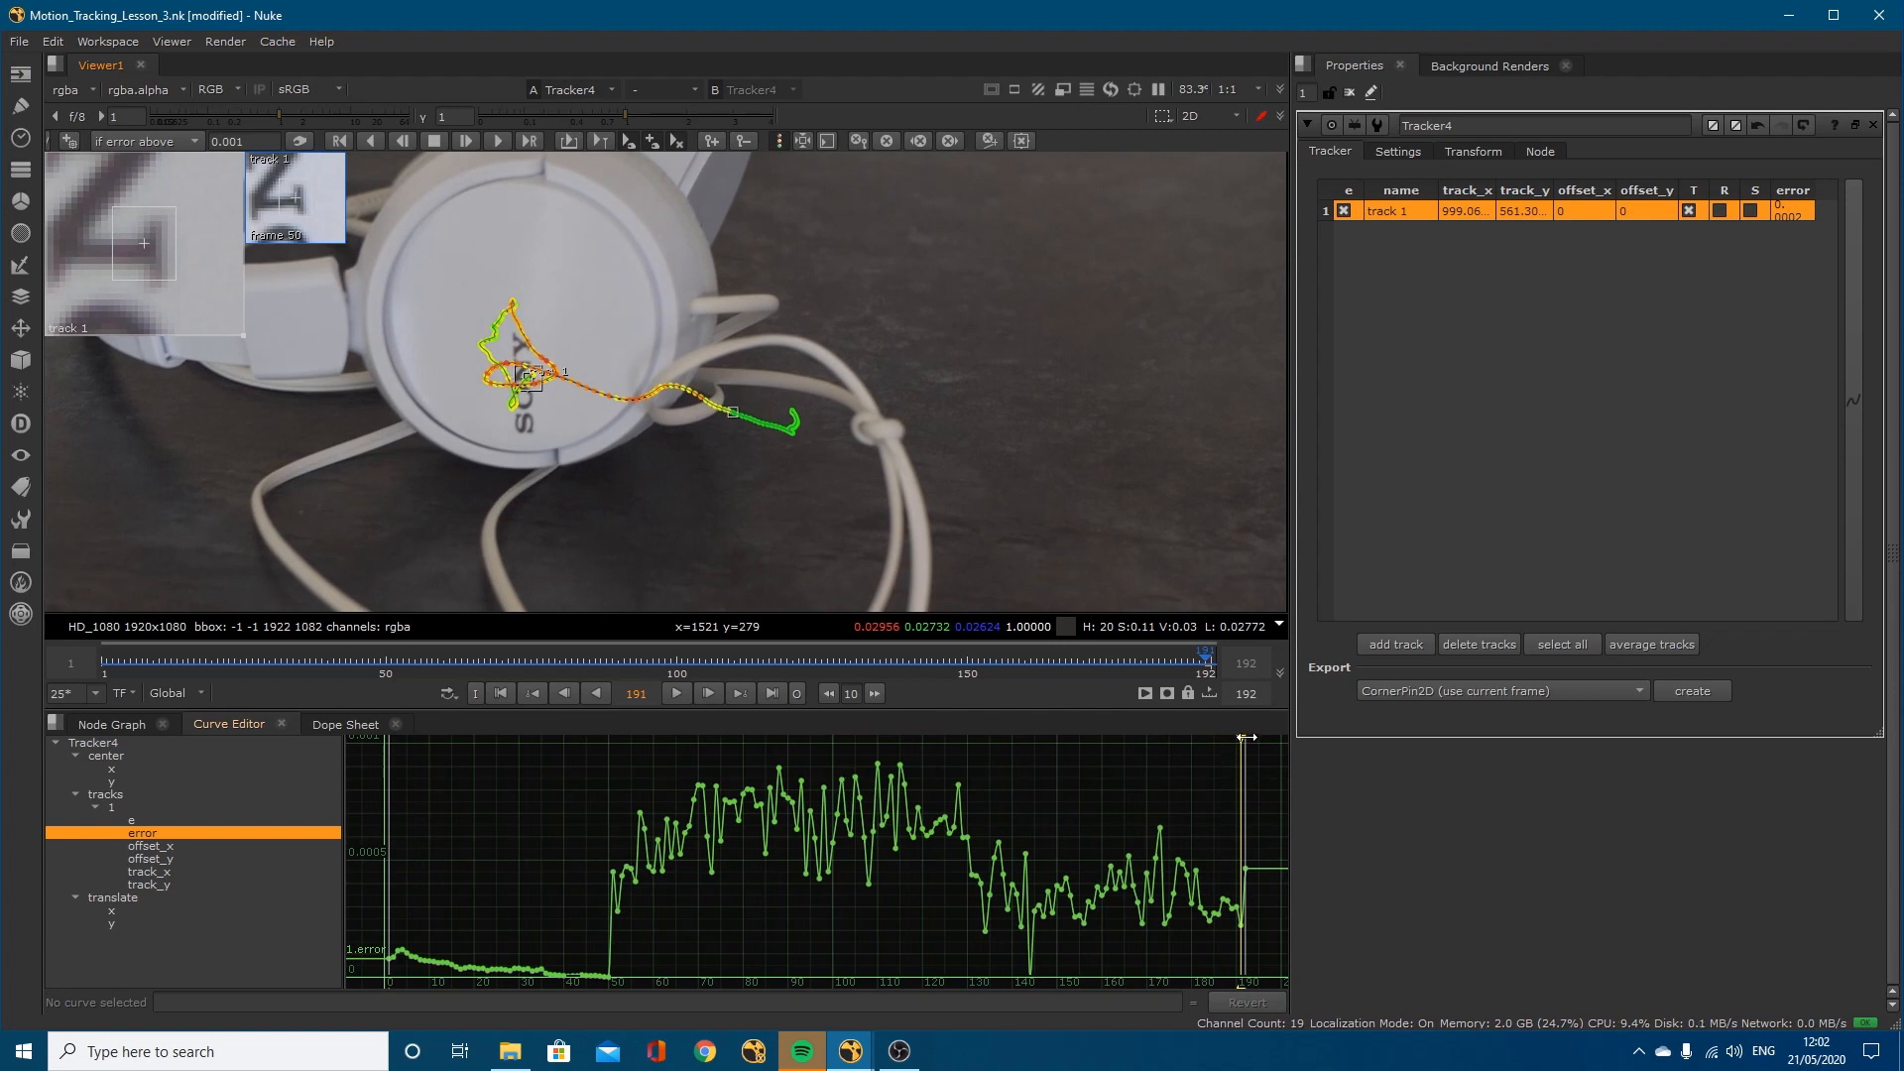
Step: Go to the error peak at frame 110, track track 1 forwards to frame 112 and back to frame 108
{"action": "left_click_drag", "start_coordinate": [1246, 736], "coordinate": [878, 754]}
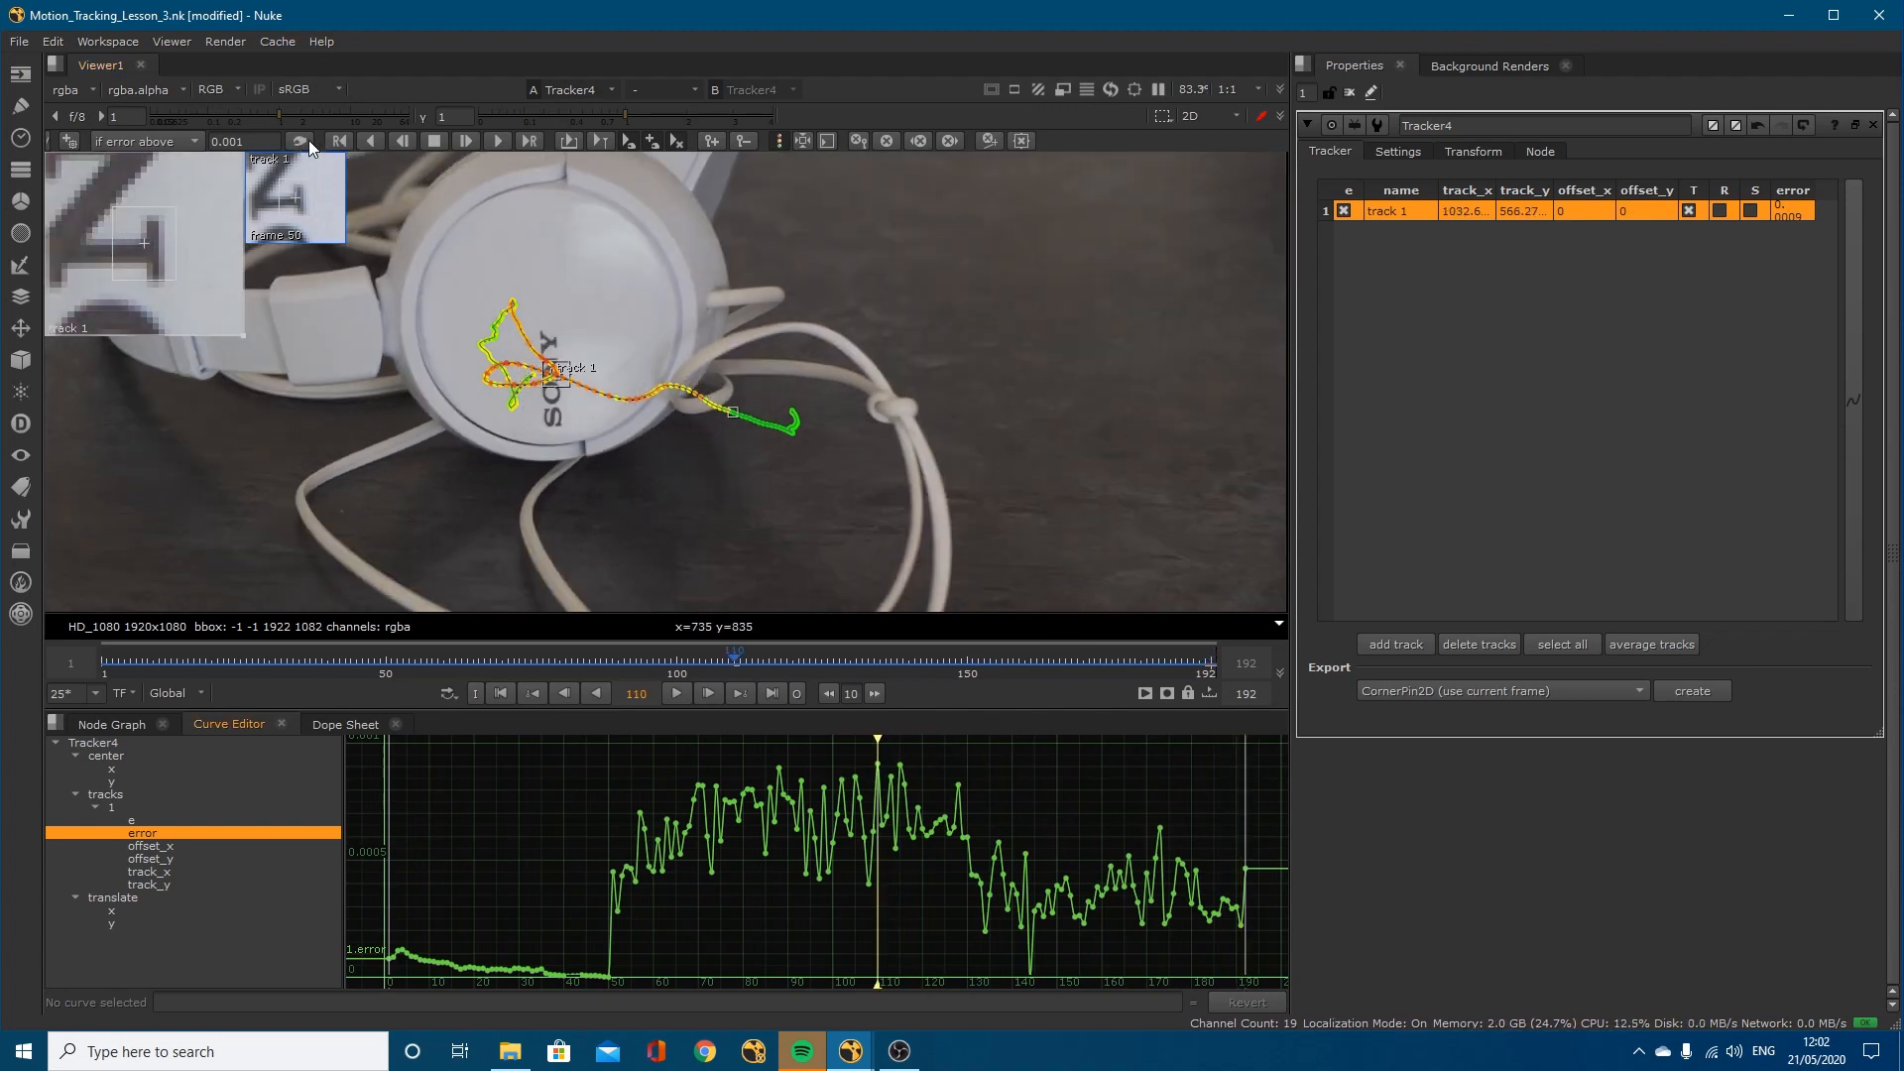
{"action": "left_click", "coordinate": [466, 140]}
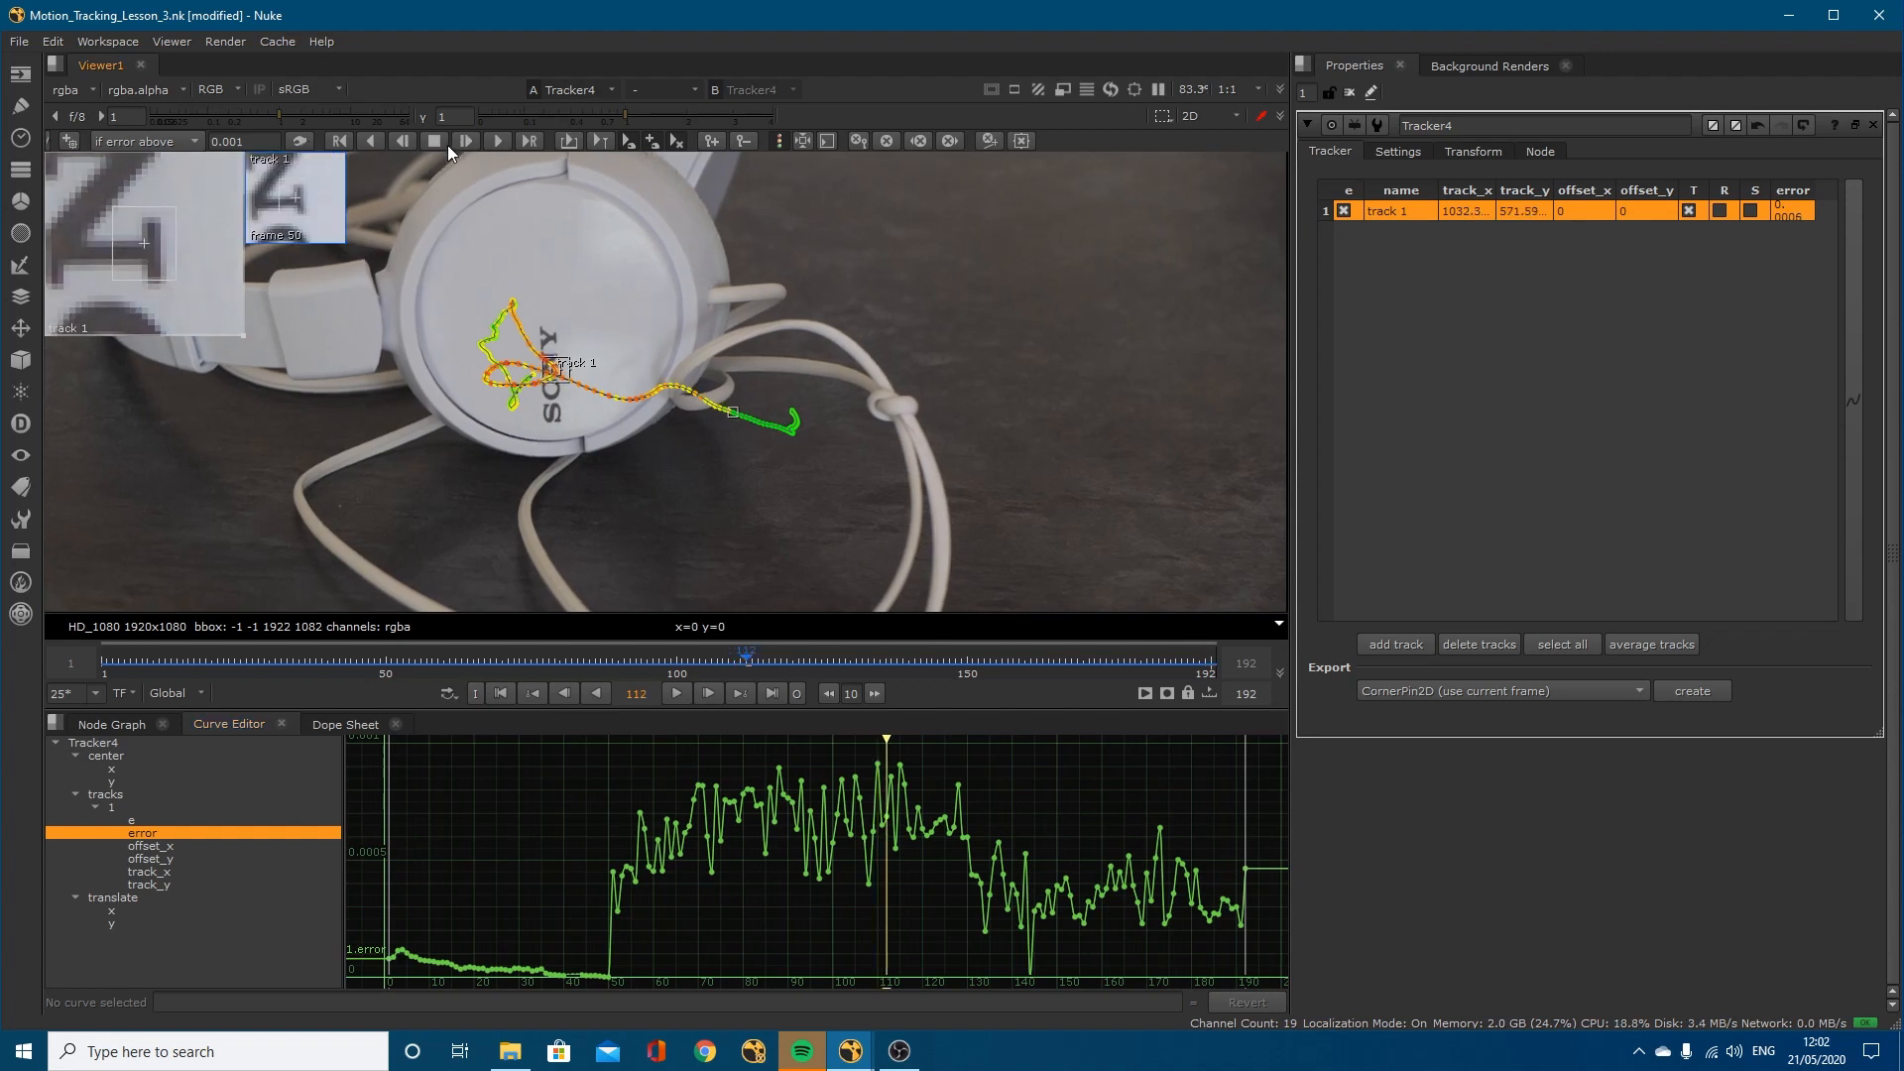
{"action": "left_click", "coordinate": [399, 138]}
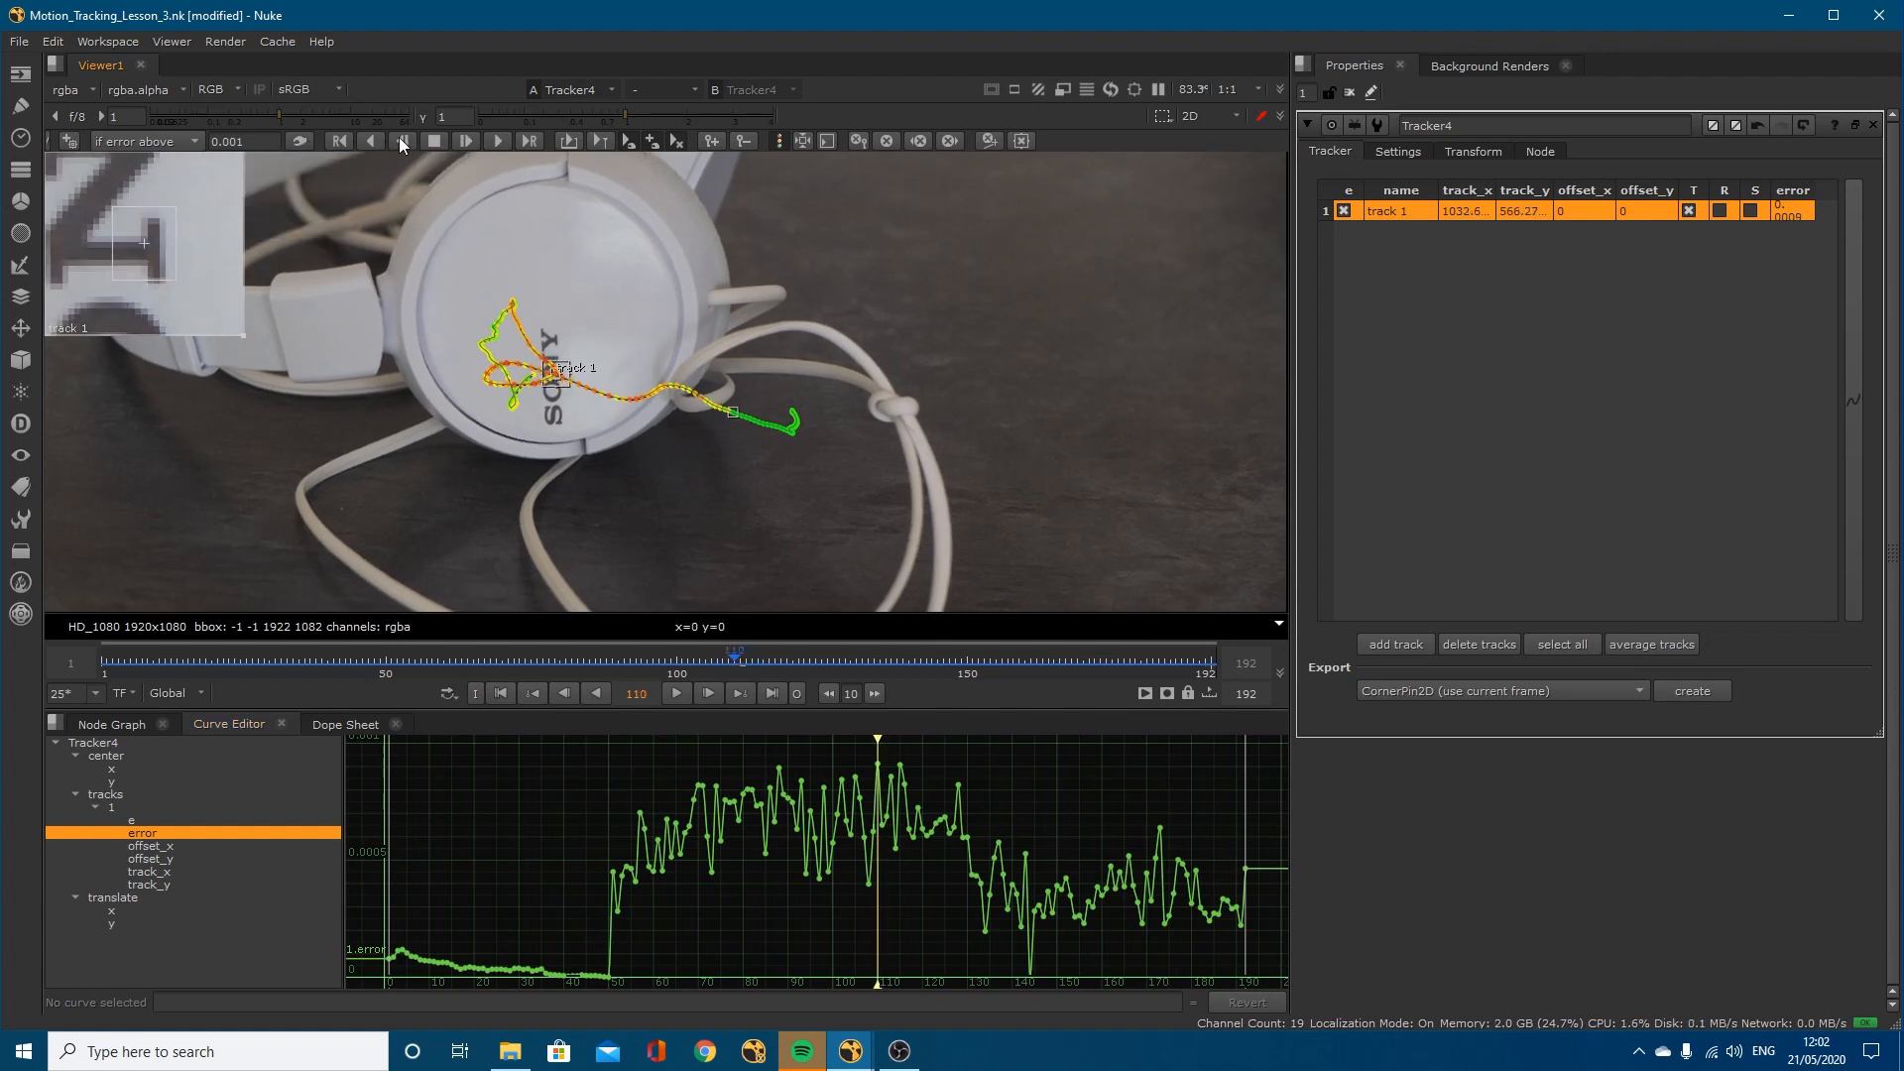
{"action": "left_click", "coordinate": [401, 140]}
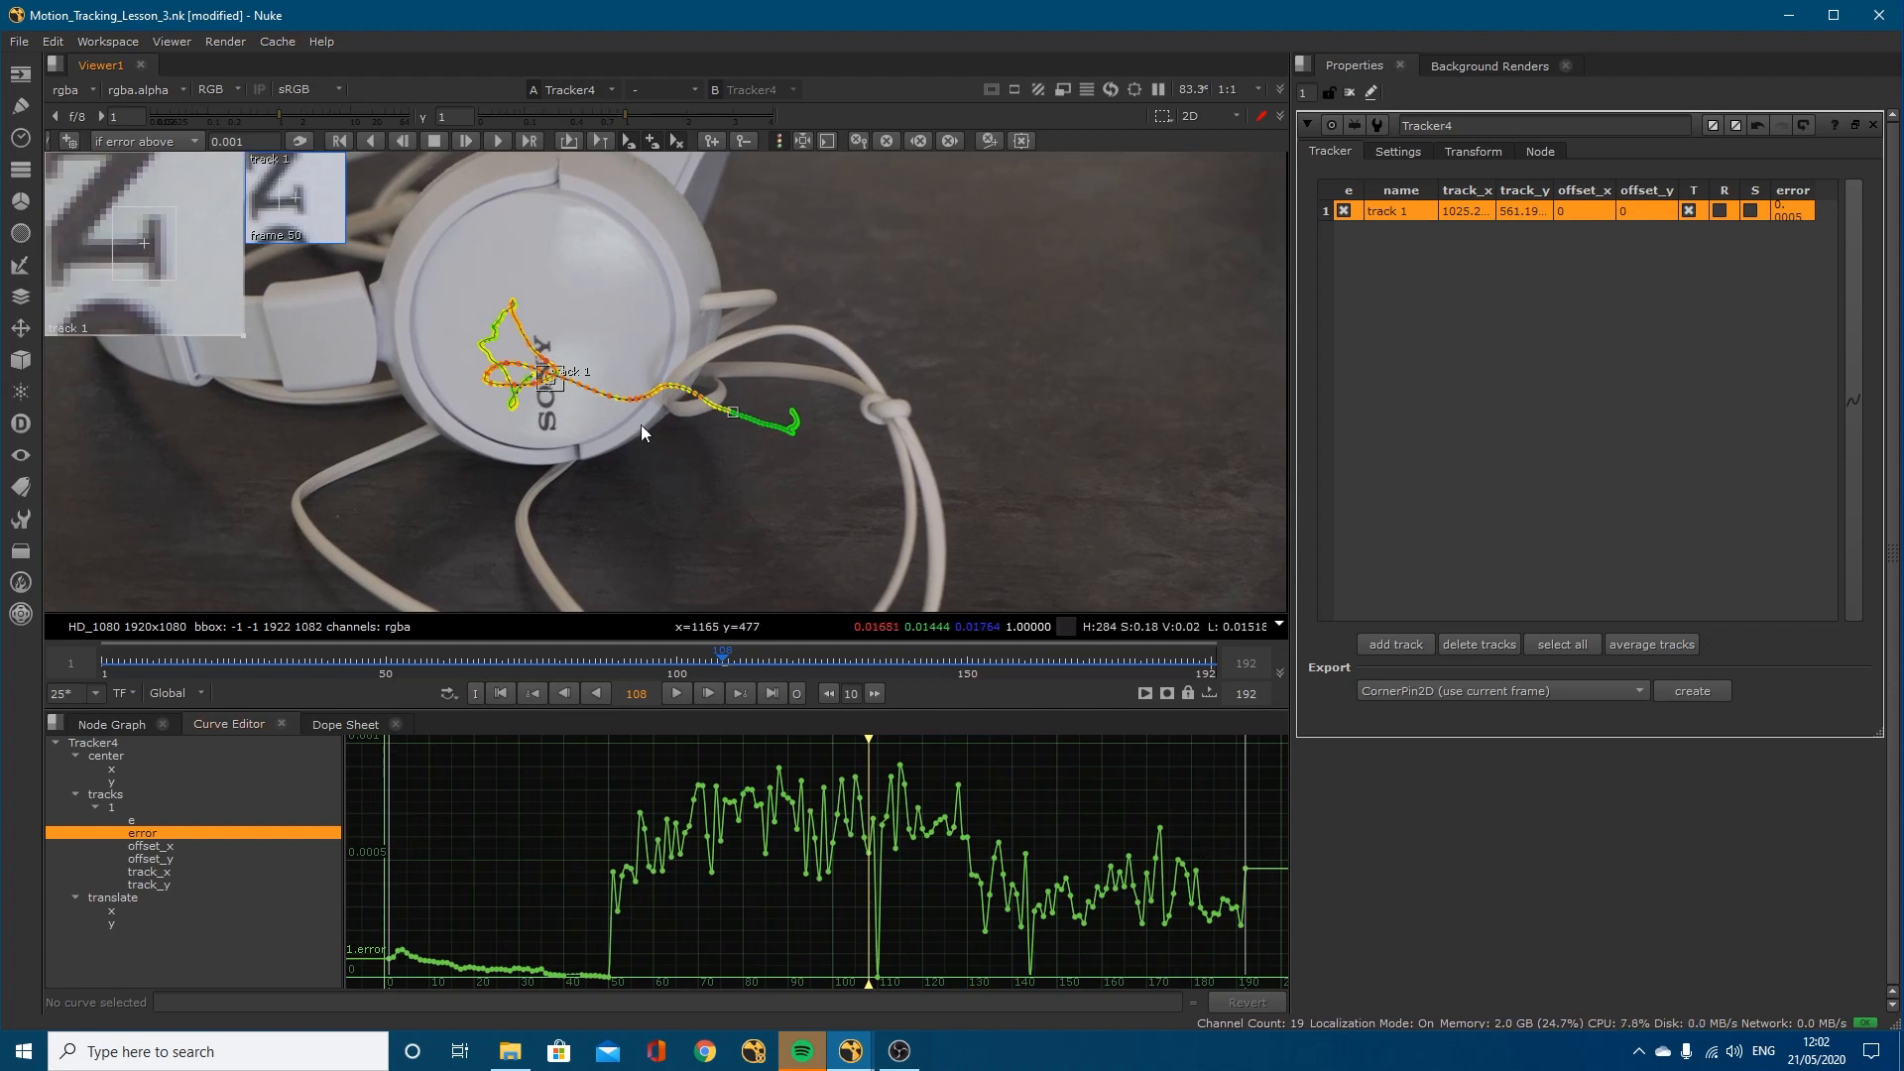
Step: Nudge track 1 slightly on the letter N at frame 102 and track it forwards one frame at a time to frame 105
{"action": "mouse_move", "coordinate": [869, 746]}
{"action": "left_mouse_down"}
{"action": "mouse_move", "coordinate": [771, 746]}
{"action": "mouse_move", "coordinate": [839, 750]}
{"action": "left_mouse_up"}
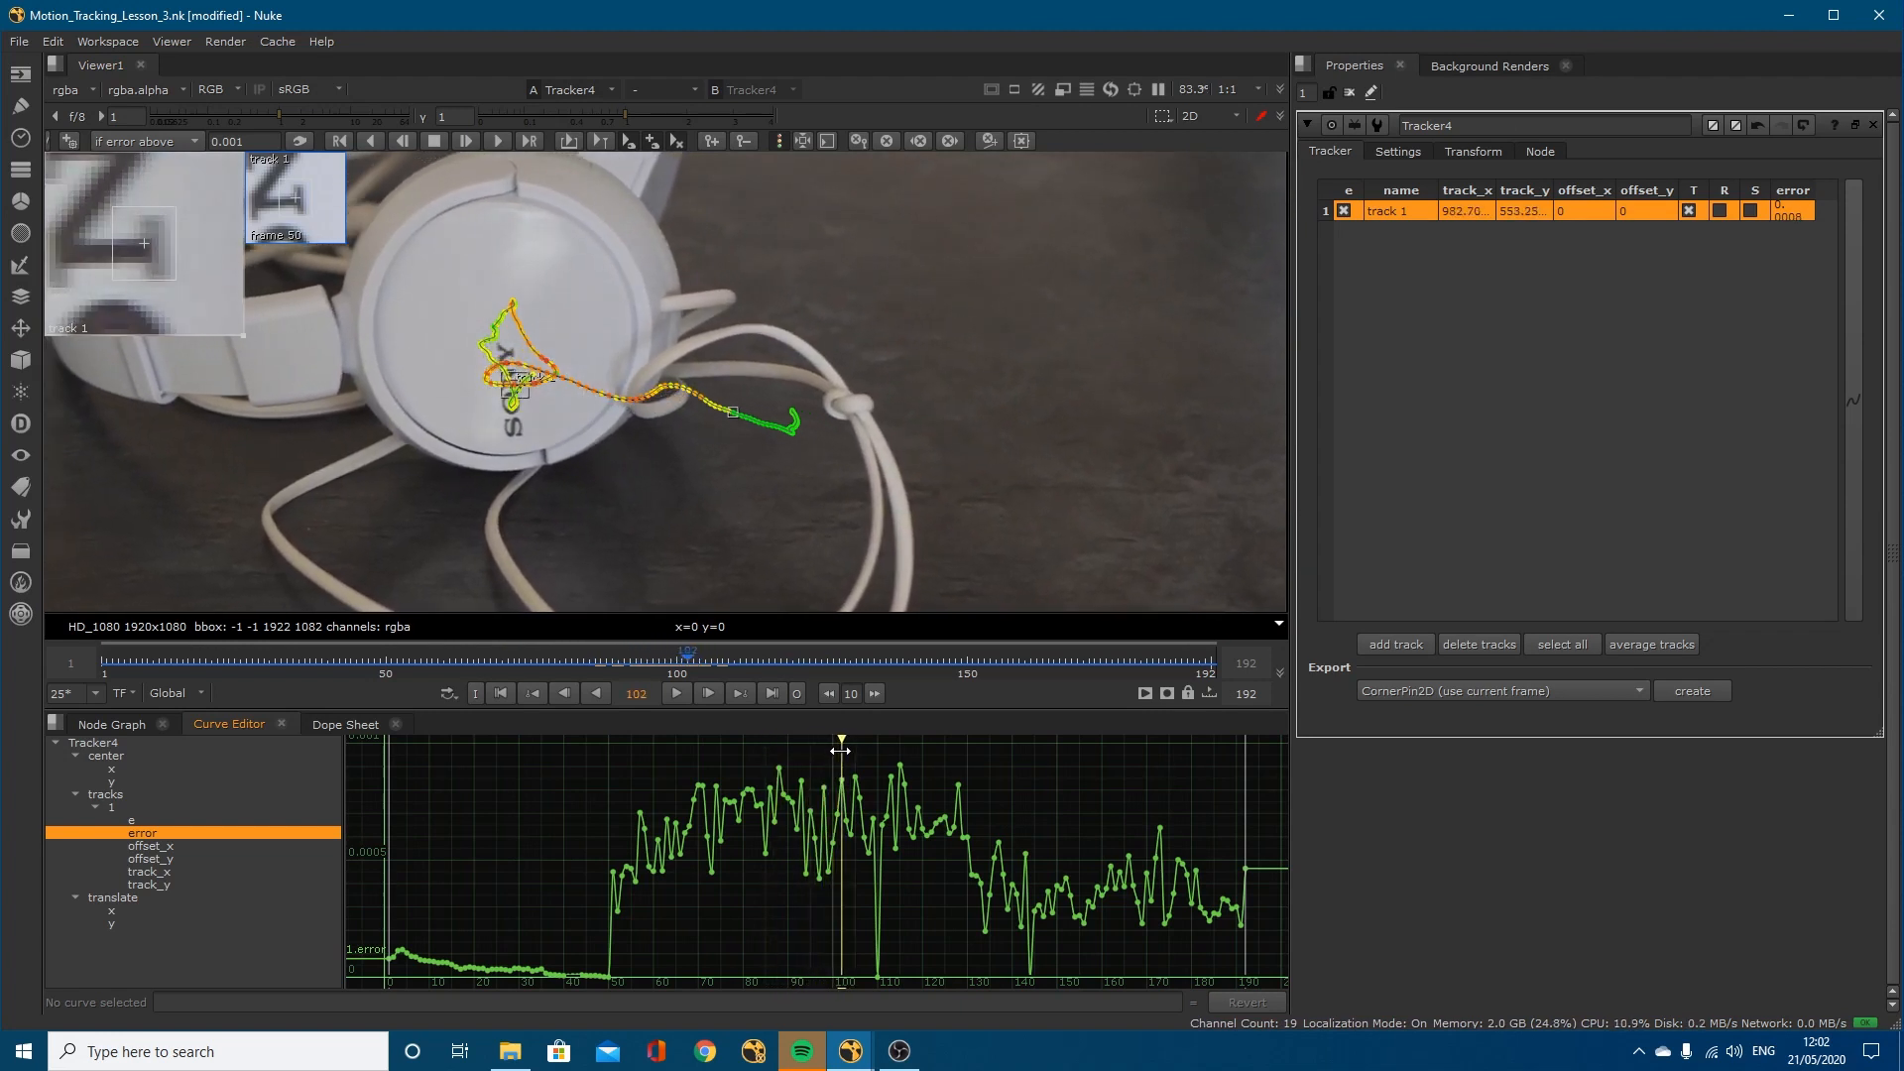
{"action": "left_click", "coordinate": [202, 305]}
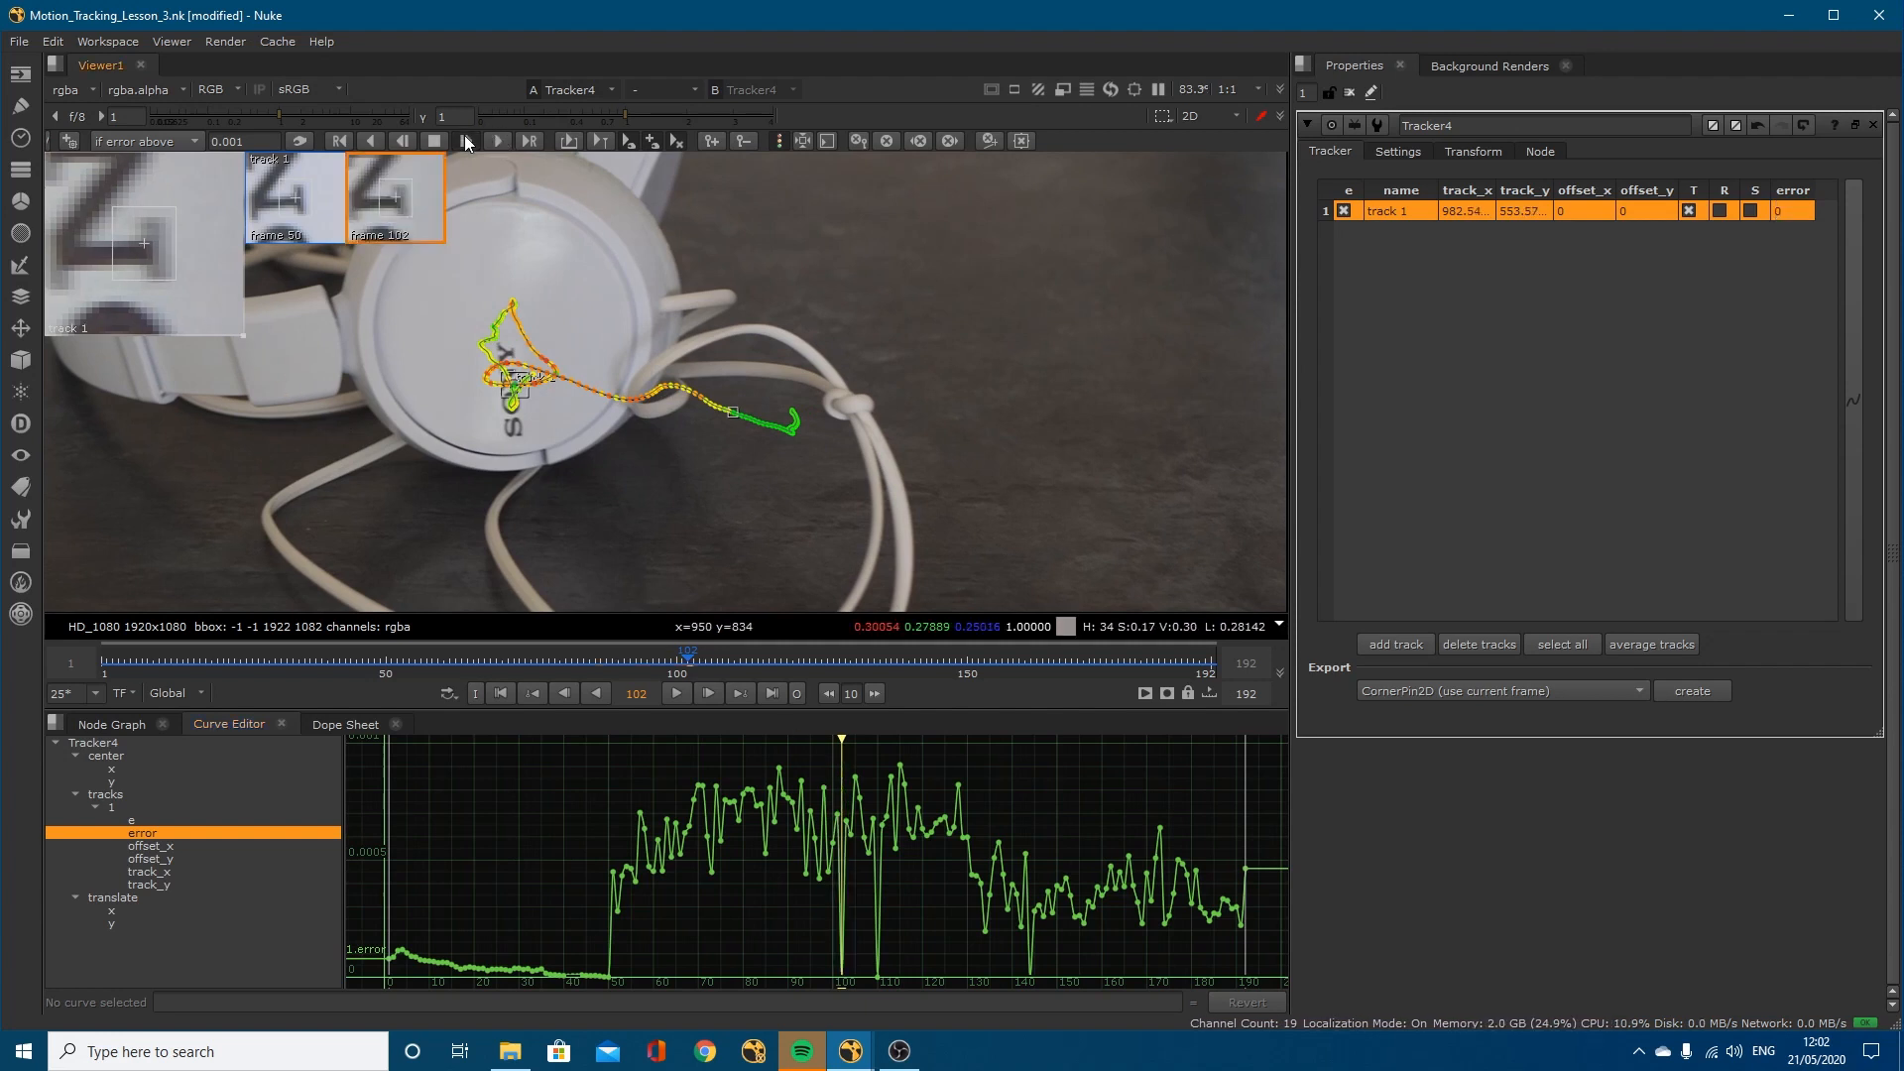
{"action": "left_click", "coordinate": [465, 141]}
{"action": "left_click", "coordinate": [465, 141]}
{"action": "left_click", "coordinate": [465, 141]}
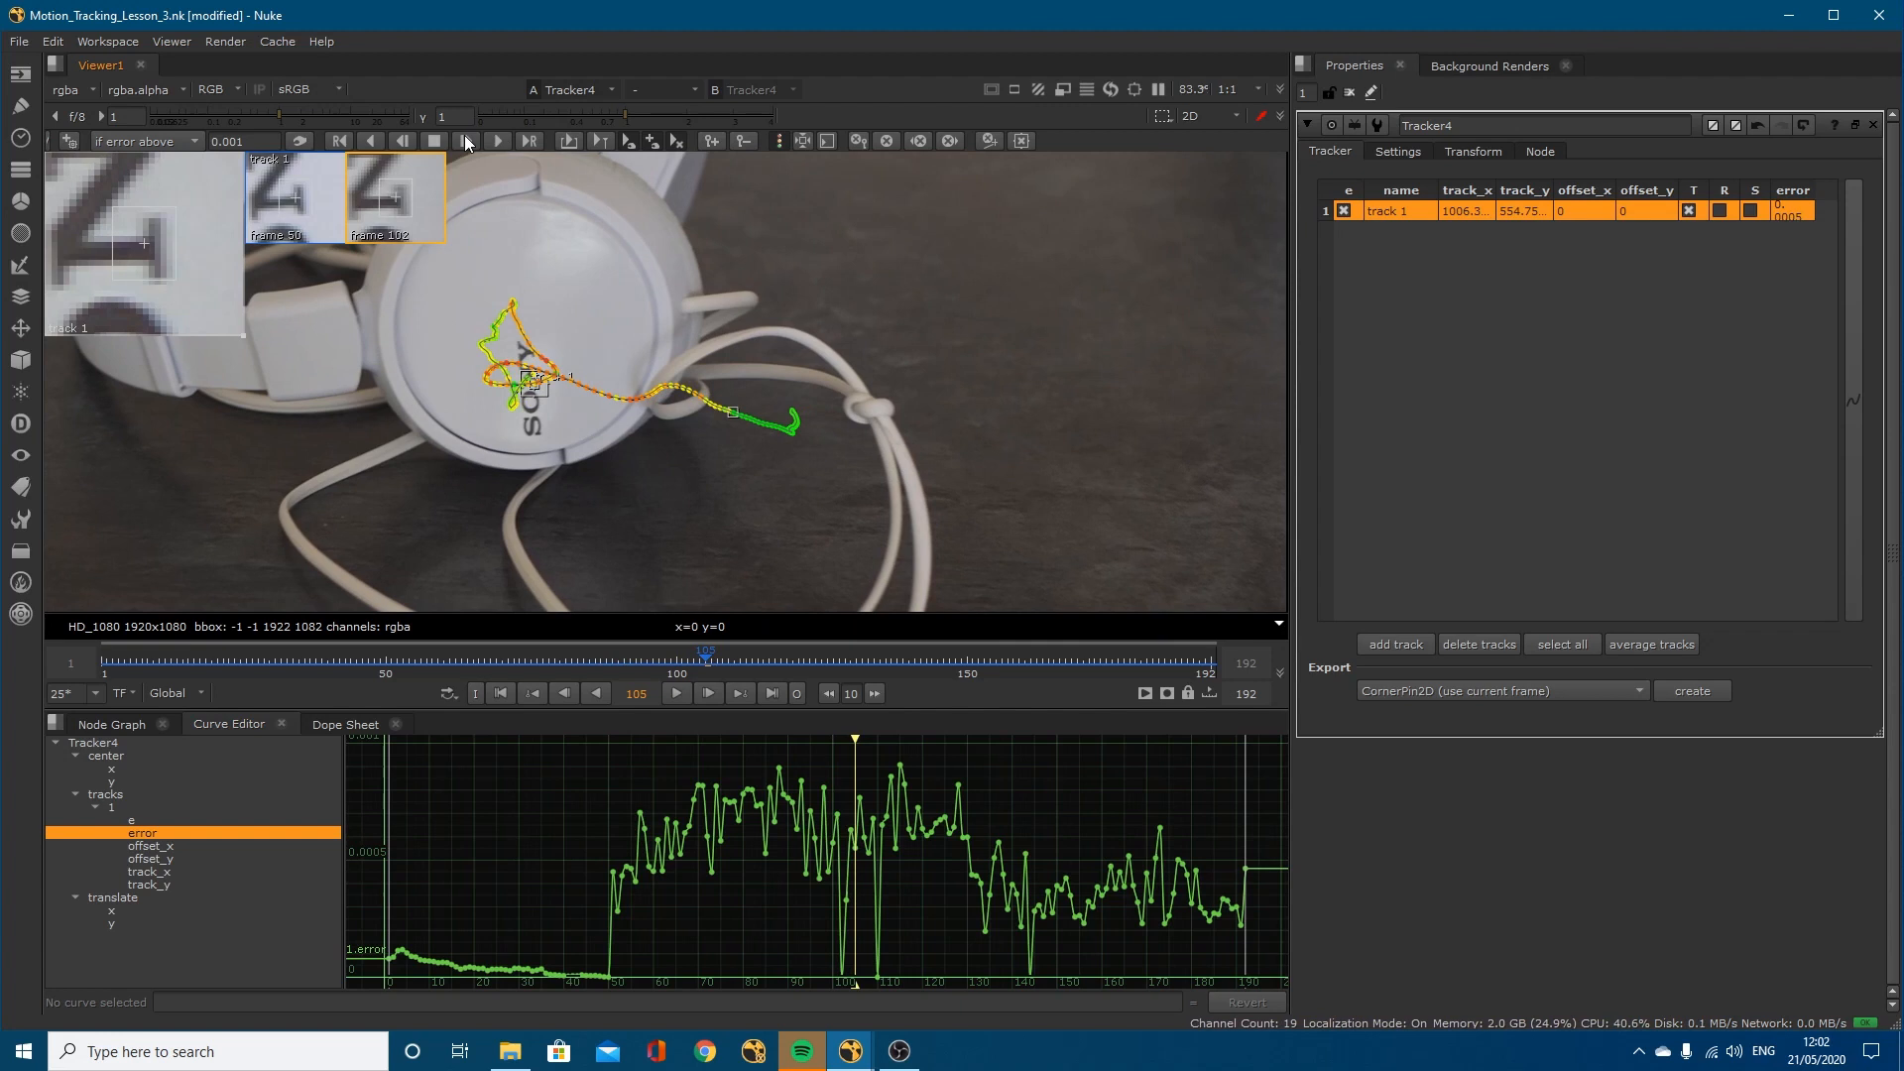
Step: Track track 1 backwards one frame at a time from frame 105 to frame 99
{"action": "left_click", "coordinate": [392, 140]}
{"action": "left_click", "coordinate": [393, 140]}
{"action": "left_click", "coordinate": [392, 140]}
{"action": "left_click", "coordinate": [393, 140]}
{"action": "left_click", "coordinate": [392, 140]}
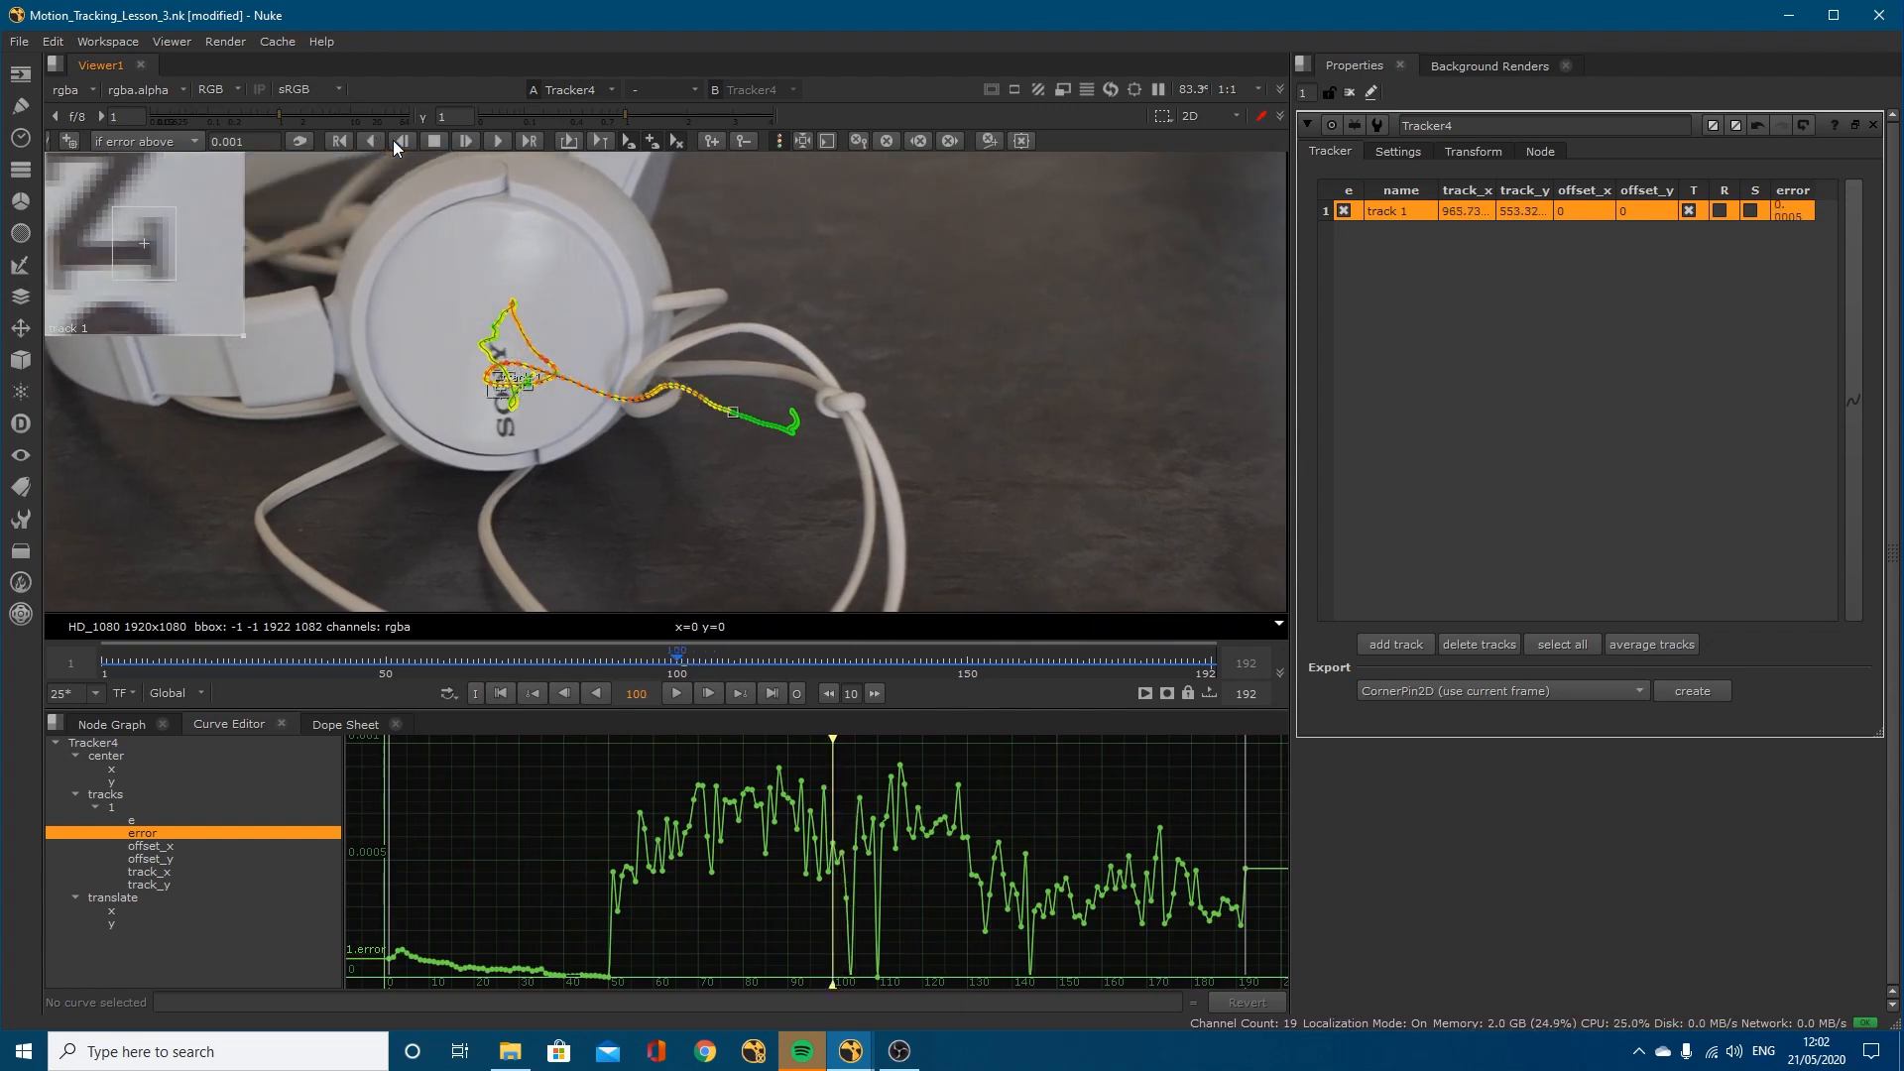
{"action": "left_click", "coordinate": [393, 140]}
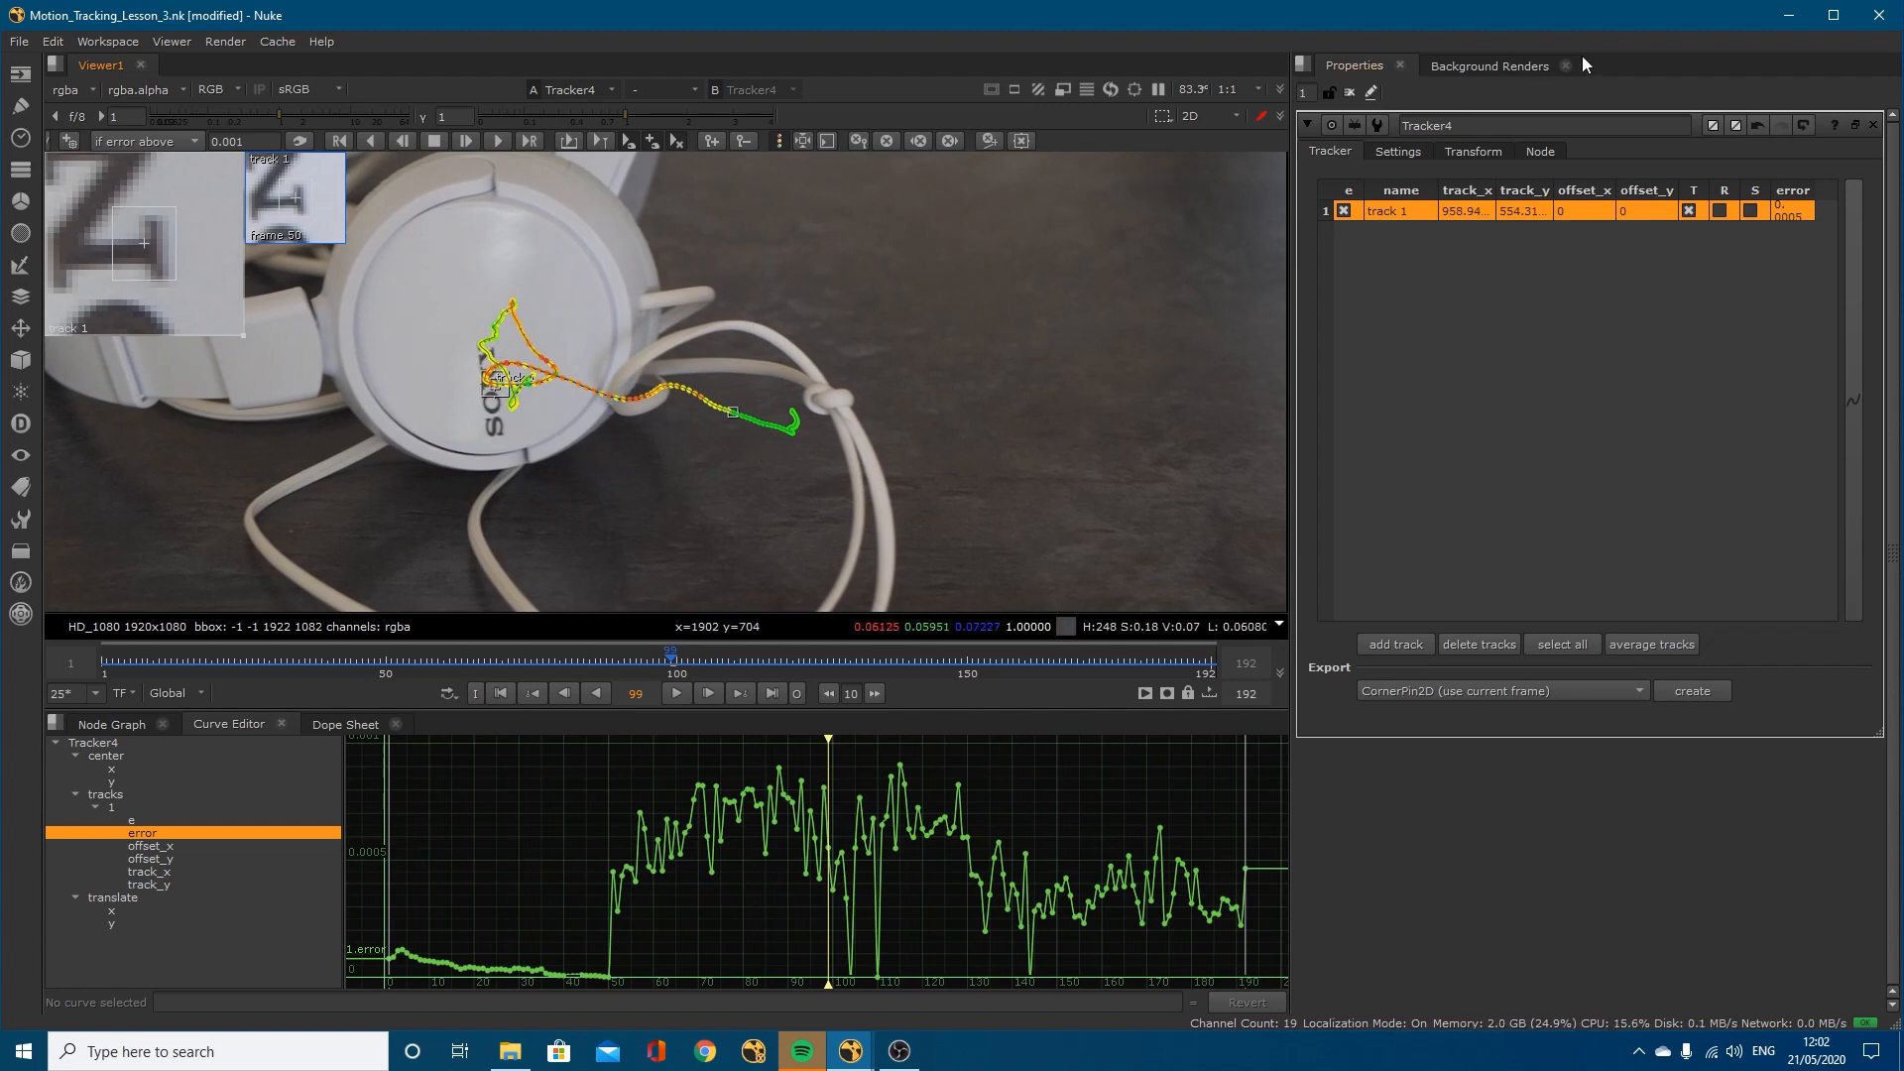
Step: Set the Tracker4 transform to stabilize 1-pt and play the stabilised clip
{"action": "left_click", "coordinate": [1450, 147]}
{"action": "left_click", "coordinate": [1485, 181]}
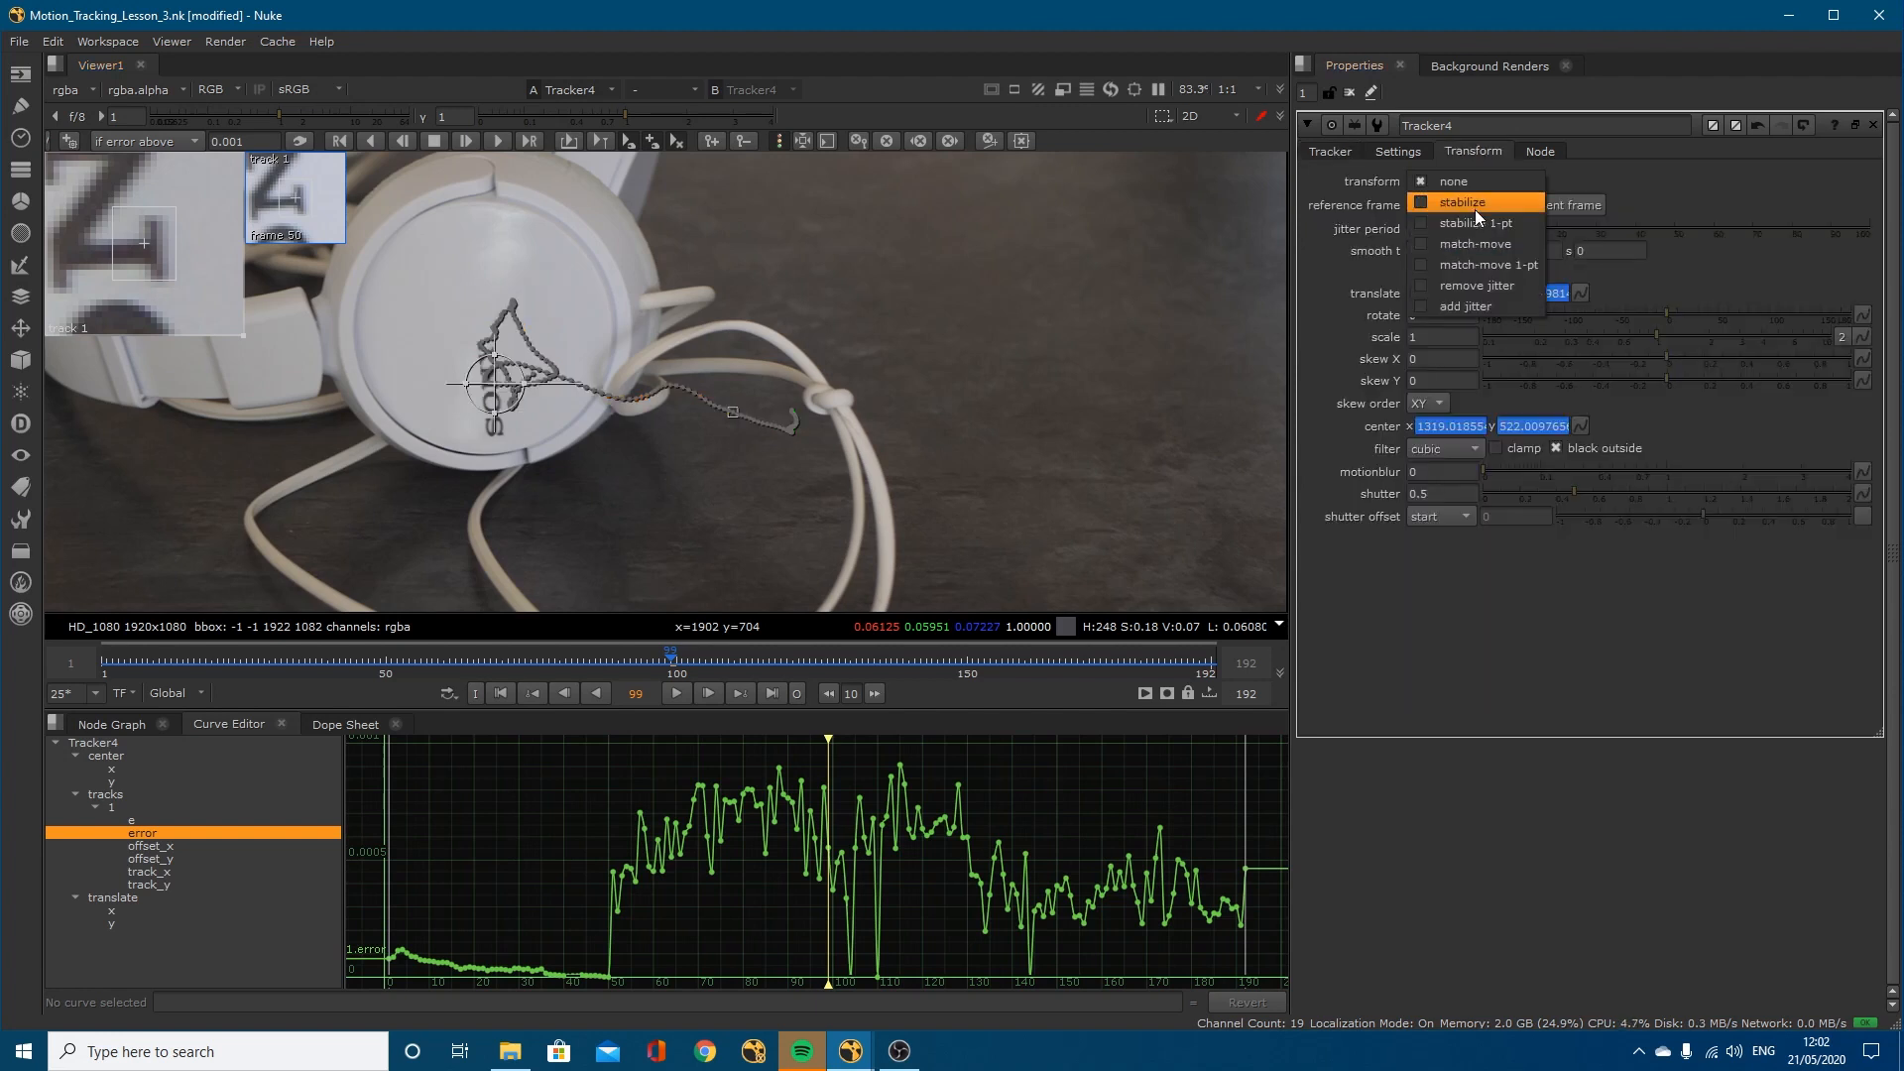
{"action": "left_click", "coordinate": [1485, 220]}
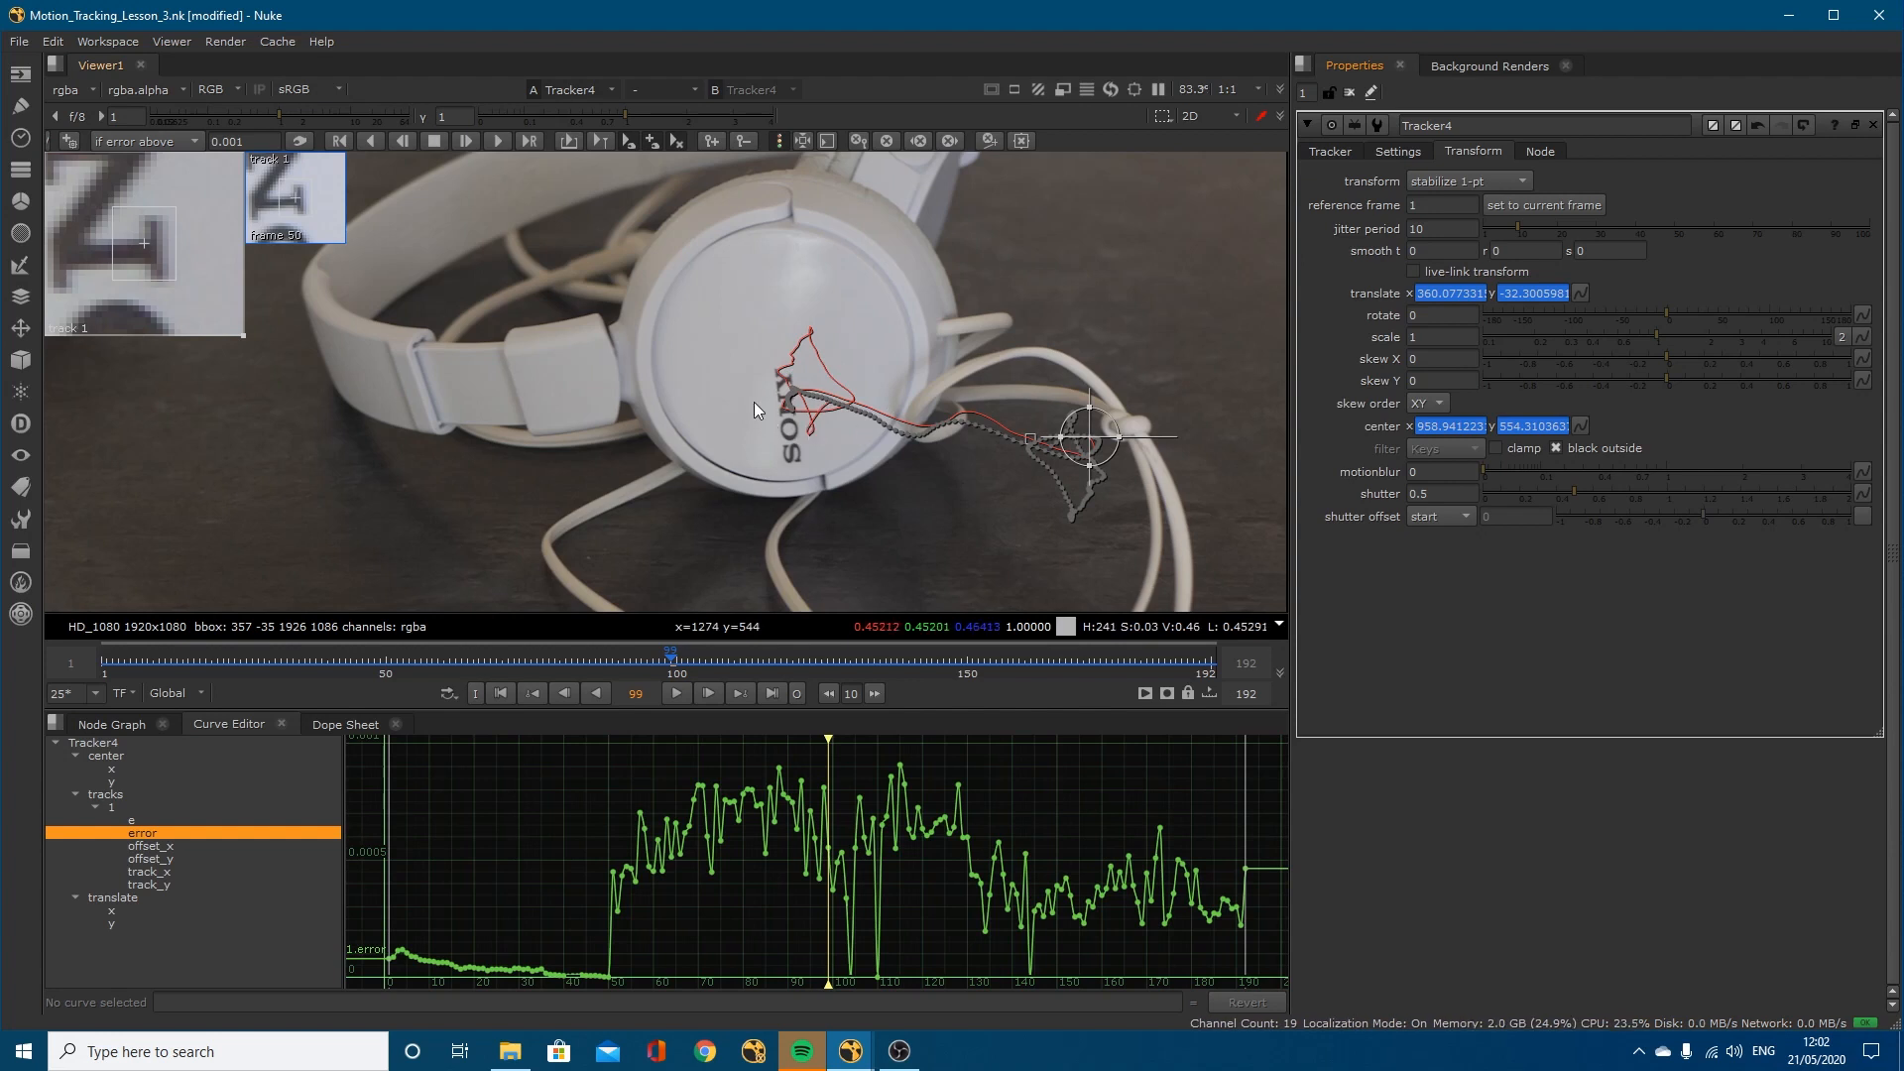
{"action": "left_click", "coordinate": [672, 692]}
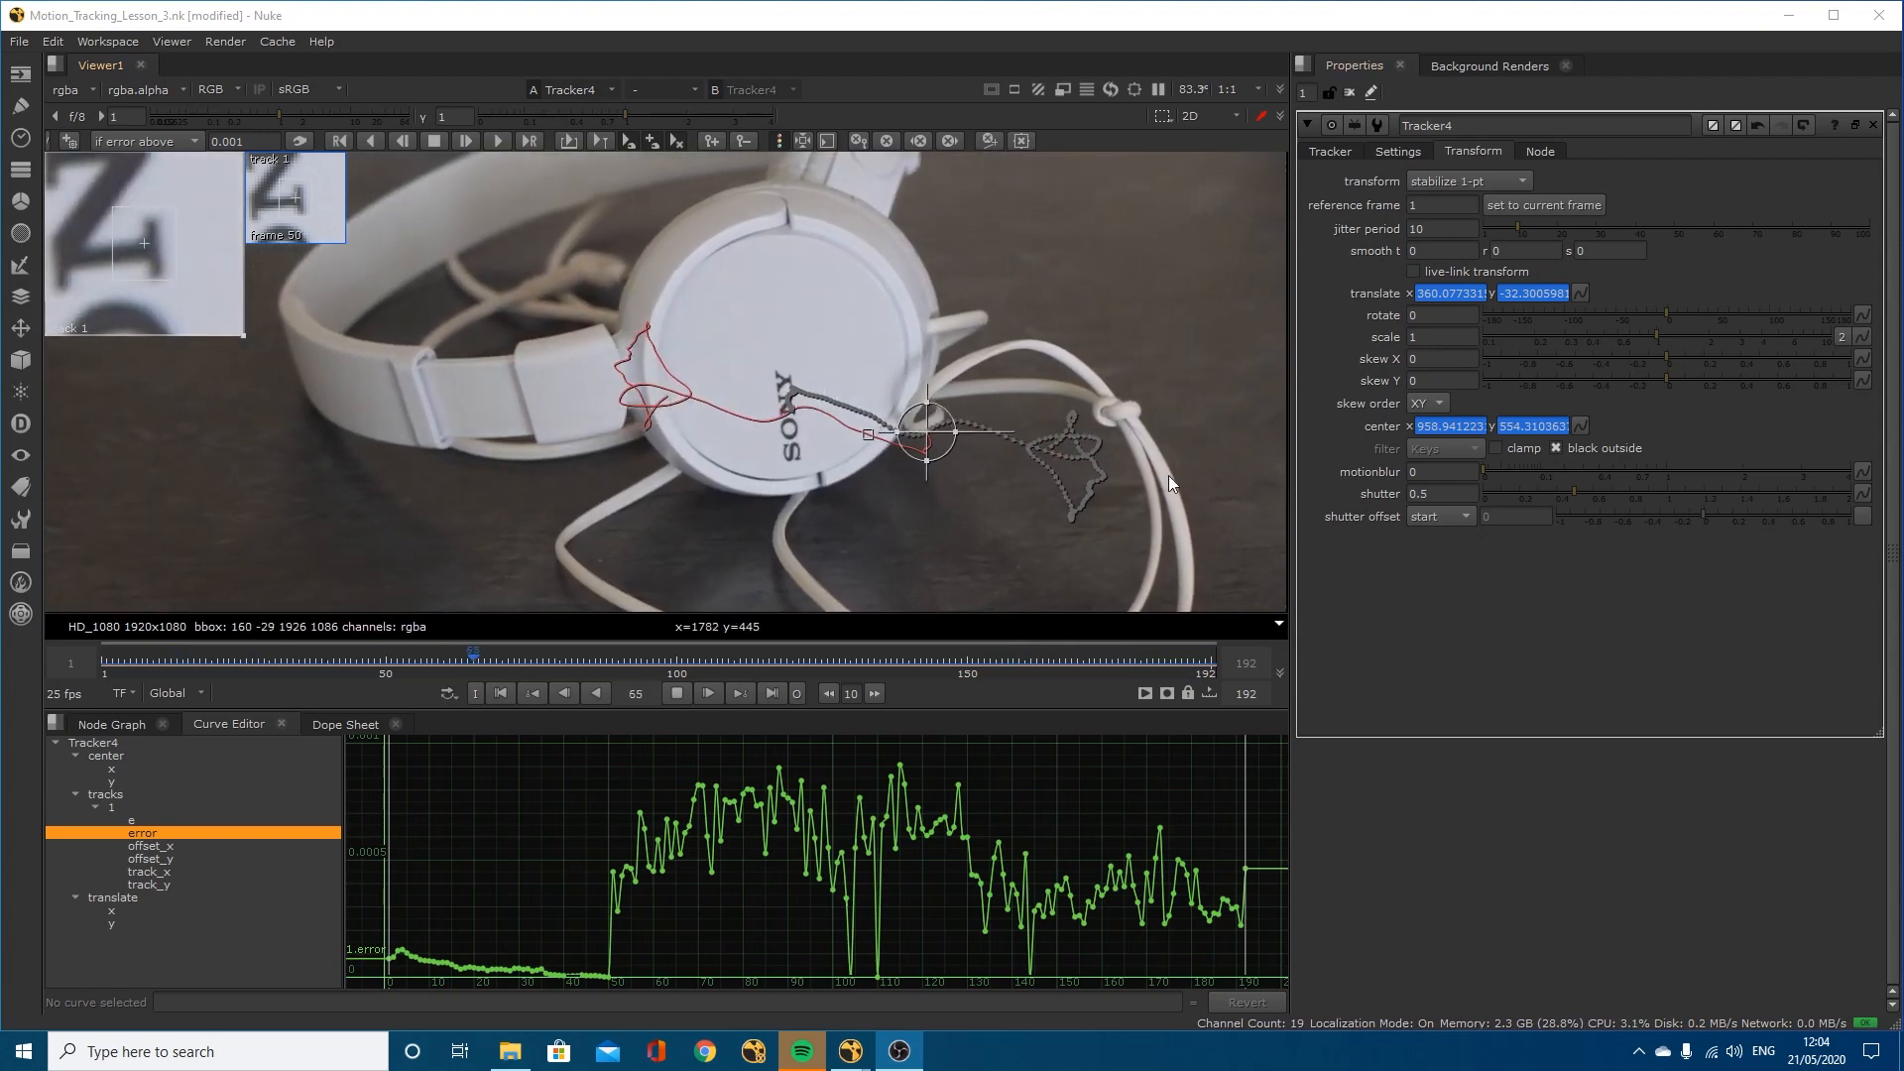
Step: Review the stabilised playback with track 1's path and its error colours displayed, and stop the playback
{"action": "left_click", "coordinate": [782, 139]}
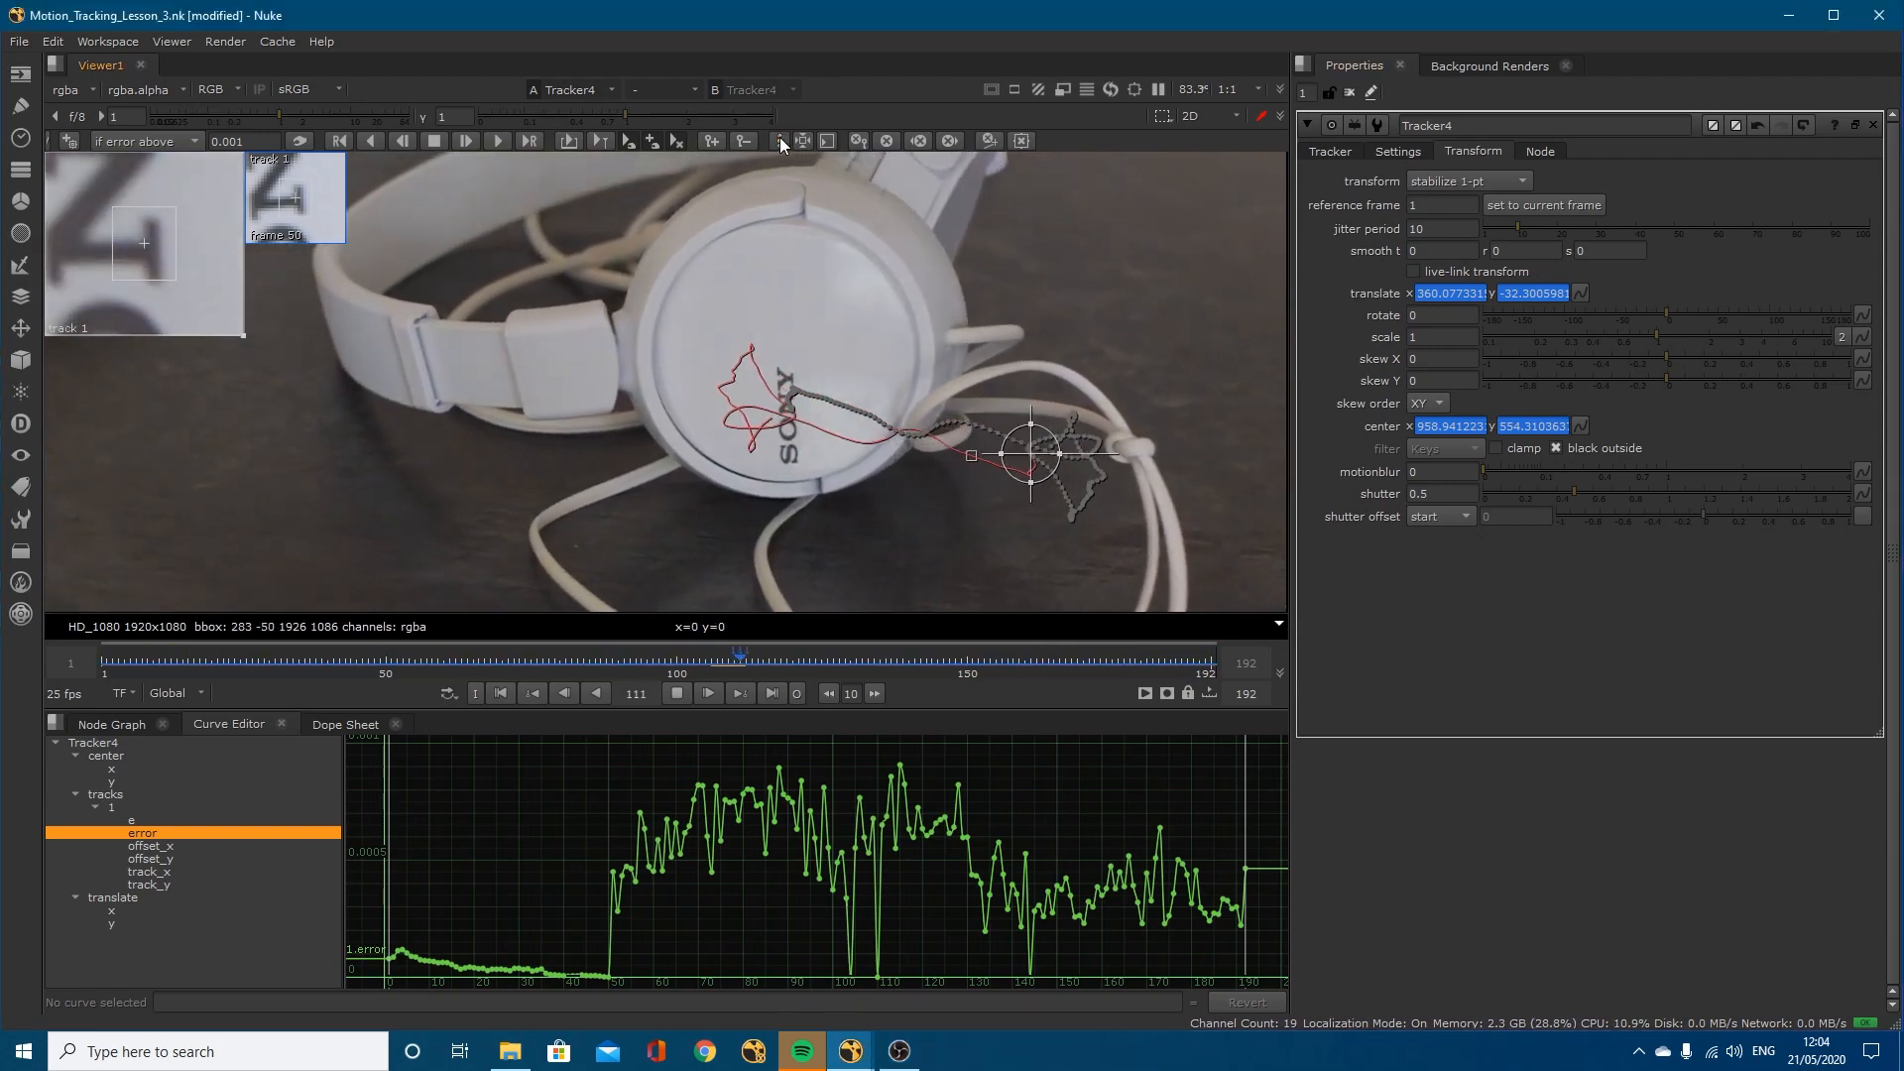
{"action": "left_click", "coordinate": [1330, 151]}
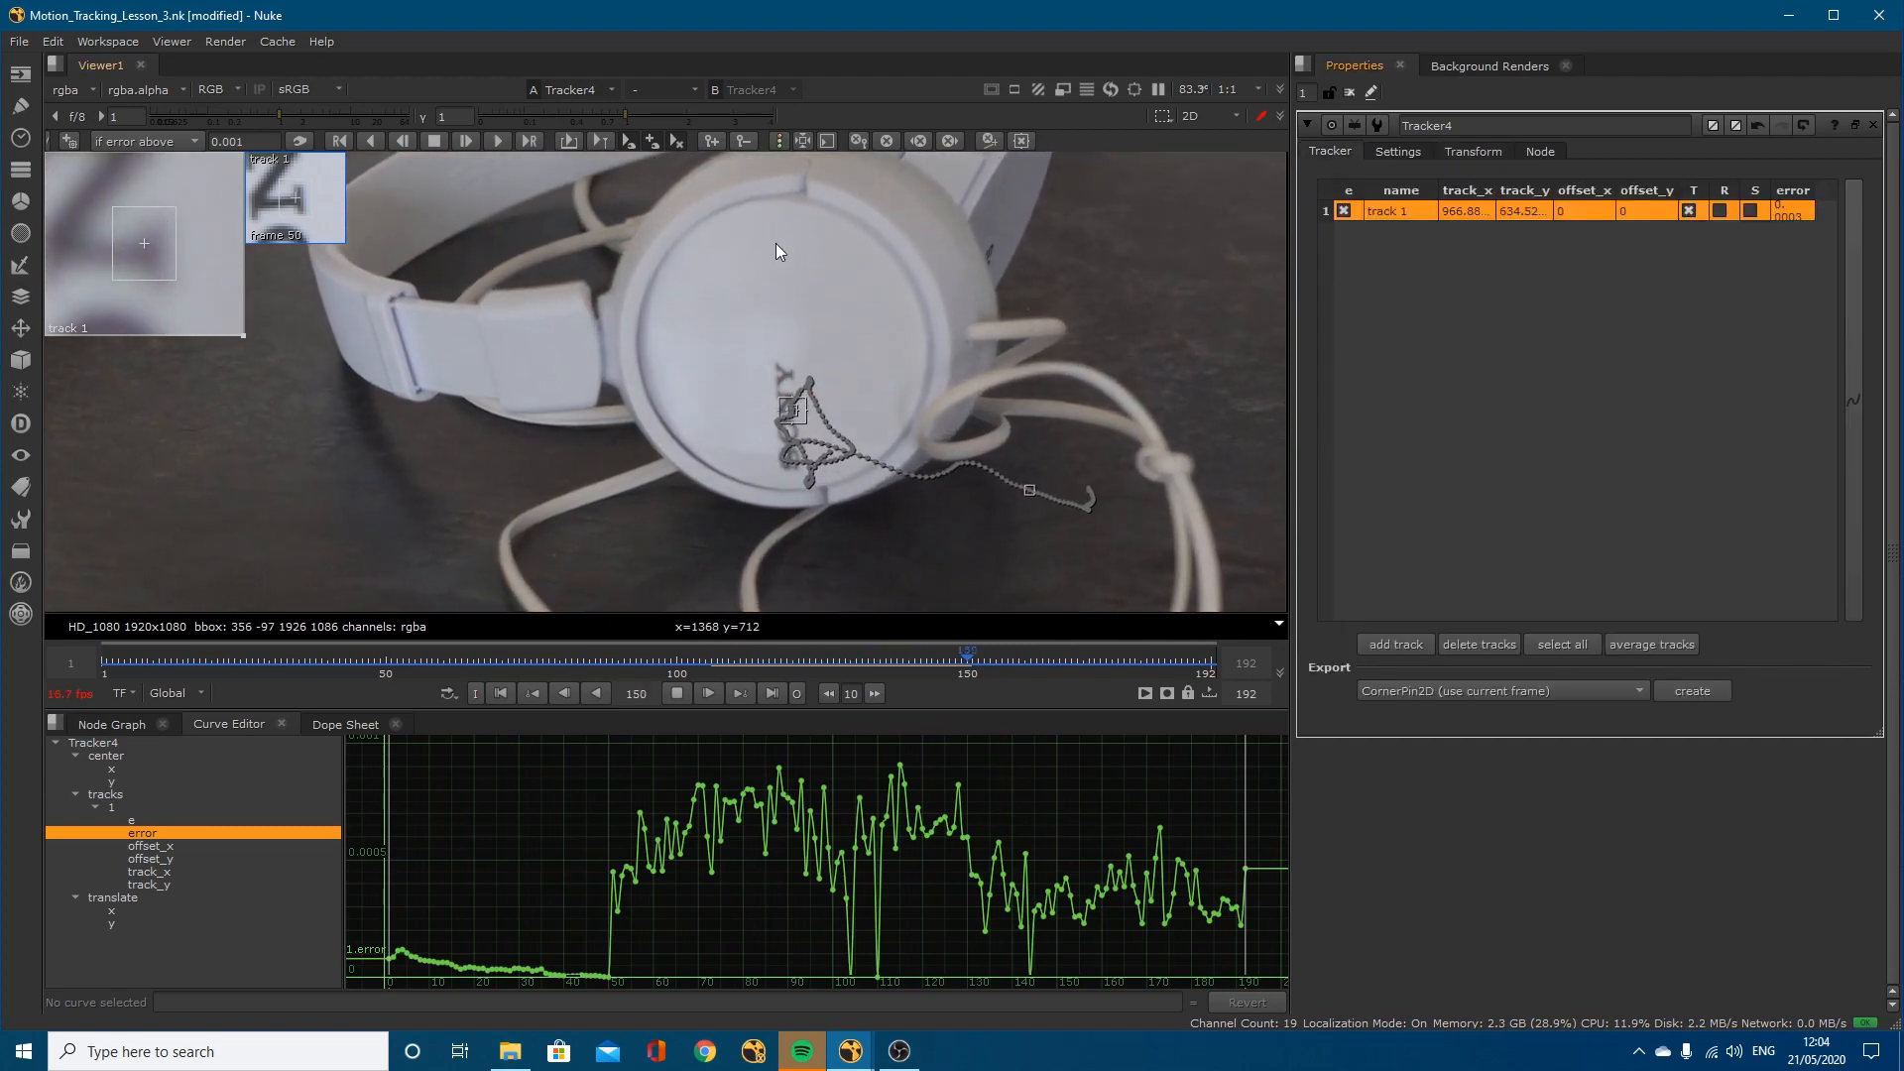
{"action": "left_click", "coordinate": [784, 137]}
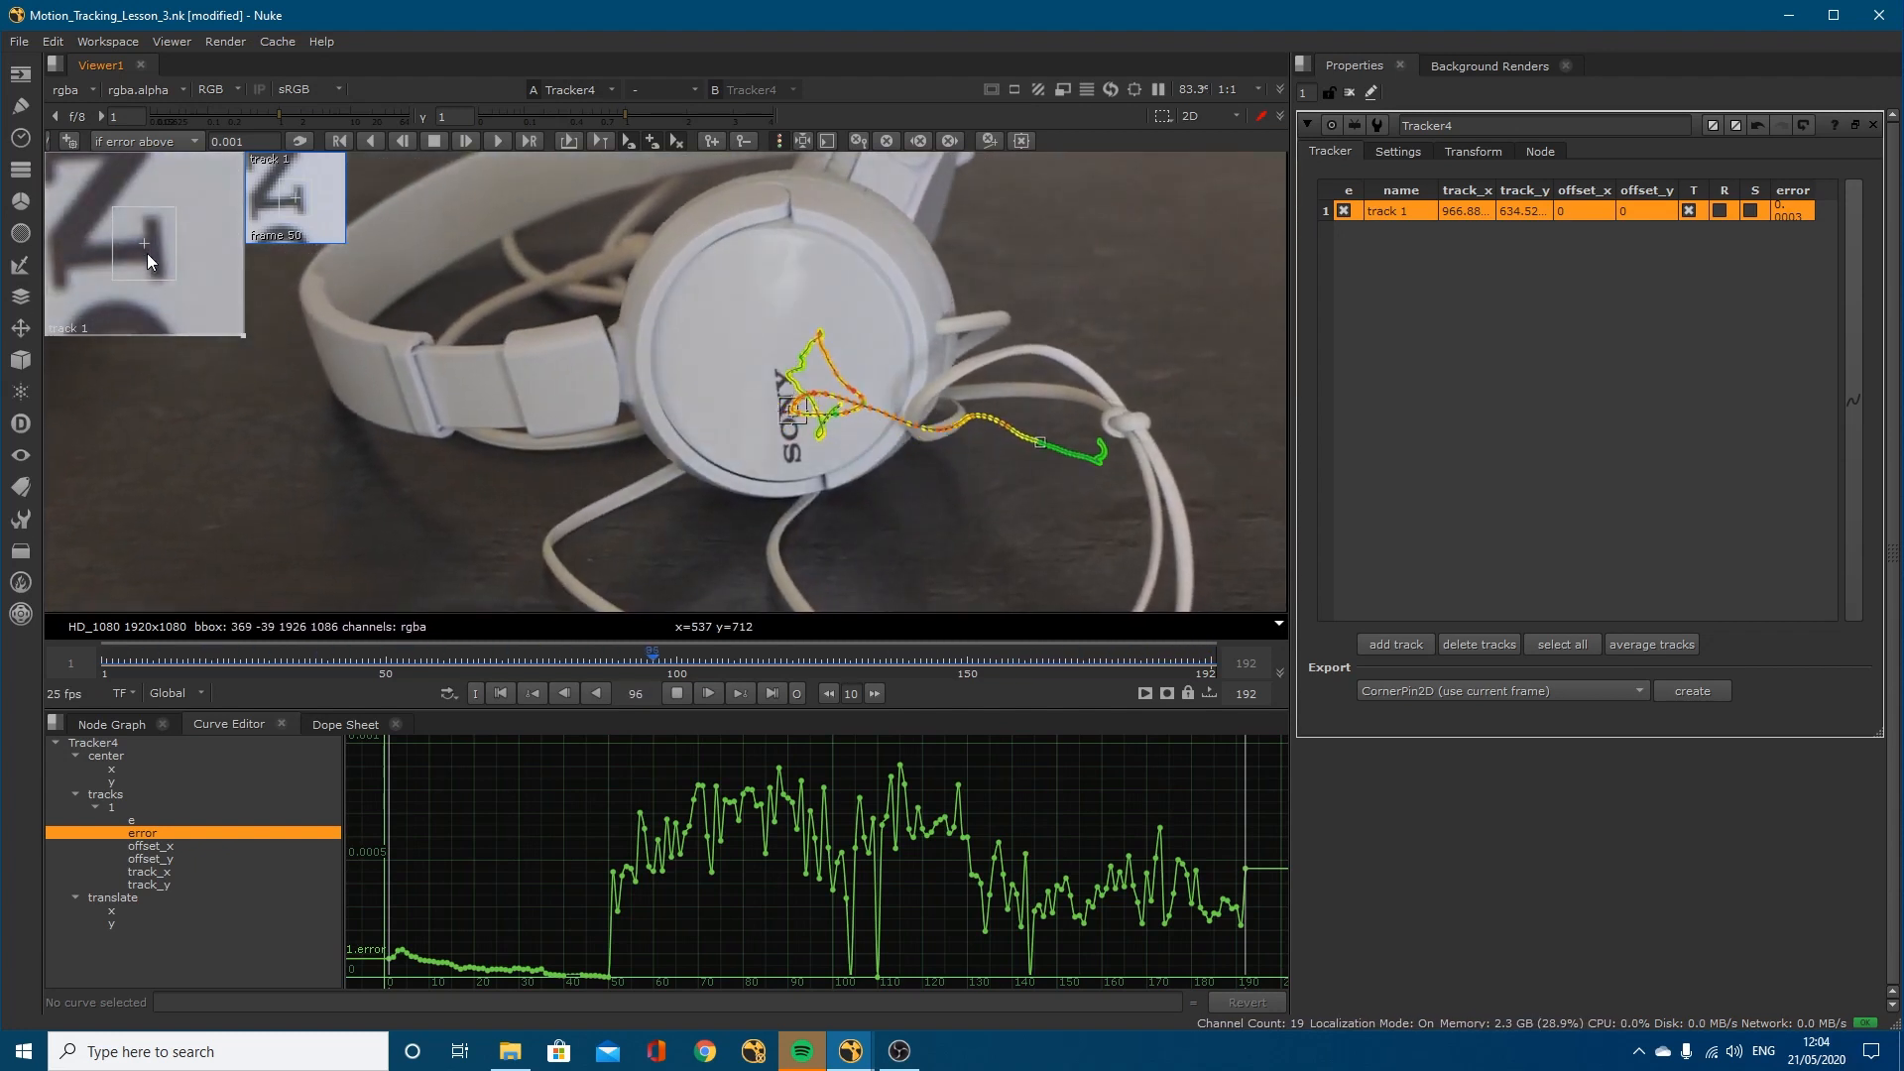
{"action": "left_click", "coordinate": [719, 659]}
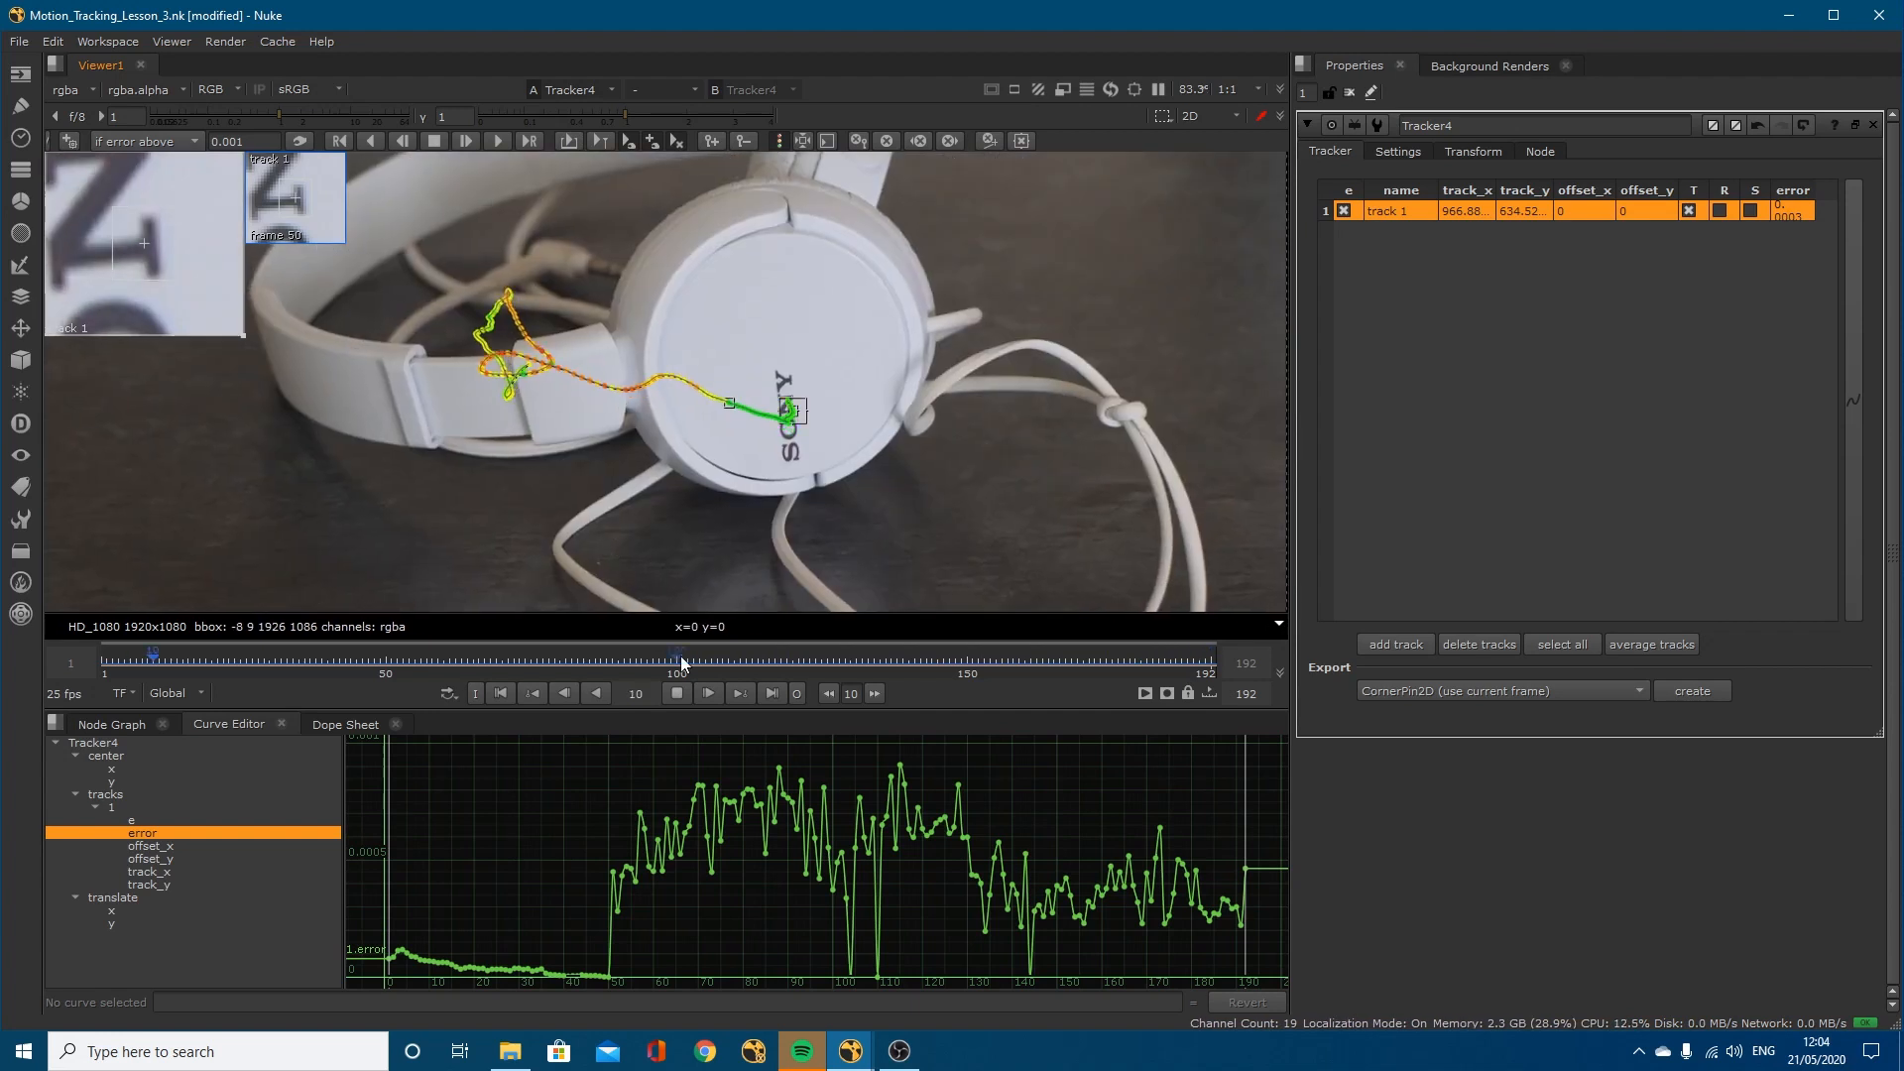
{"action": "left_click", "coordinate": [679, 693]}
Step: Examine track 1's placement on the stabilised logo frame by frame from frame 88 to frame 103
{"action": "left_click_drag", "start_coordinate": [686, 662], "coordinate": [604, 681]}
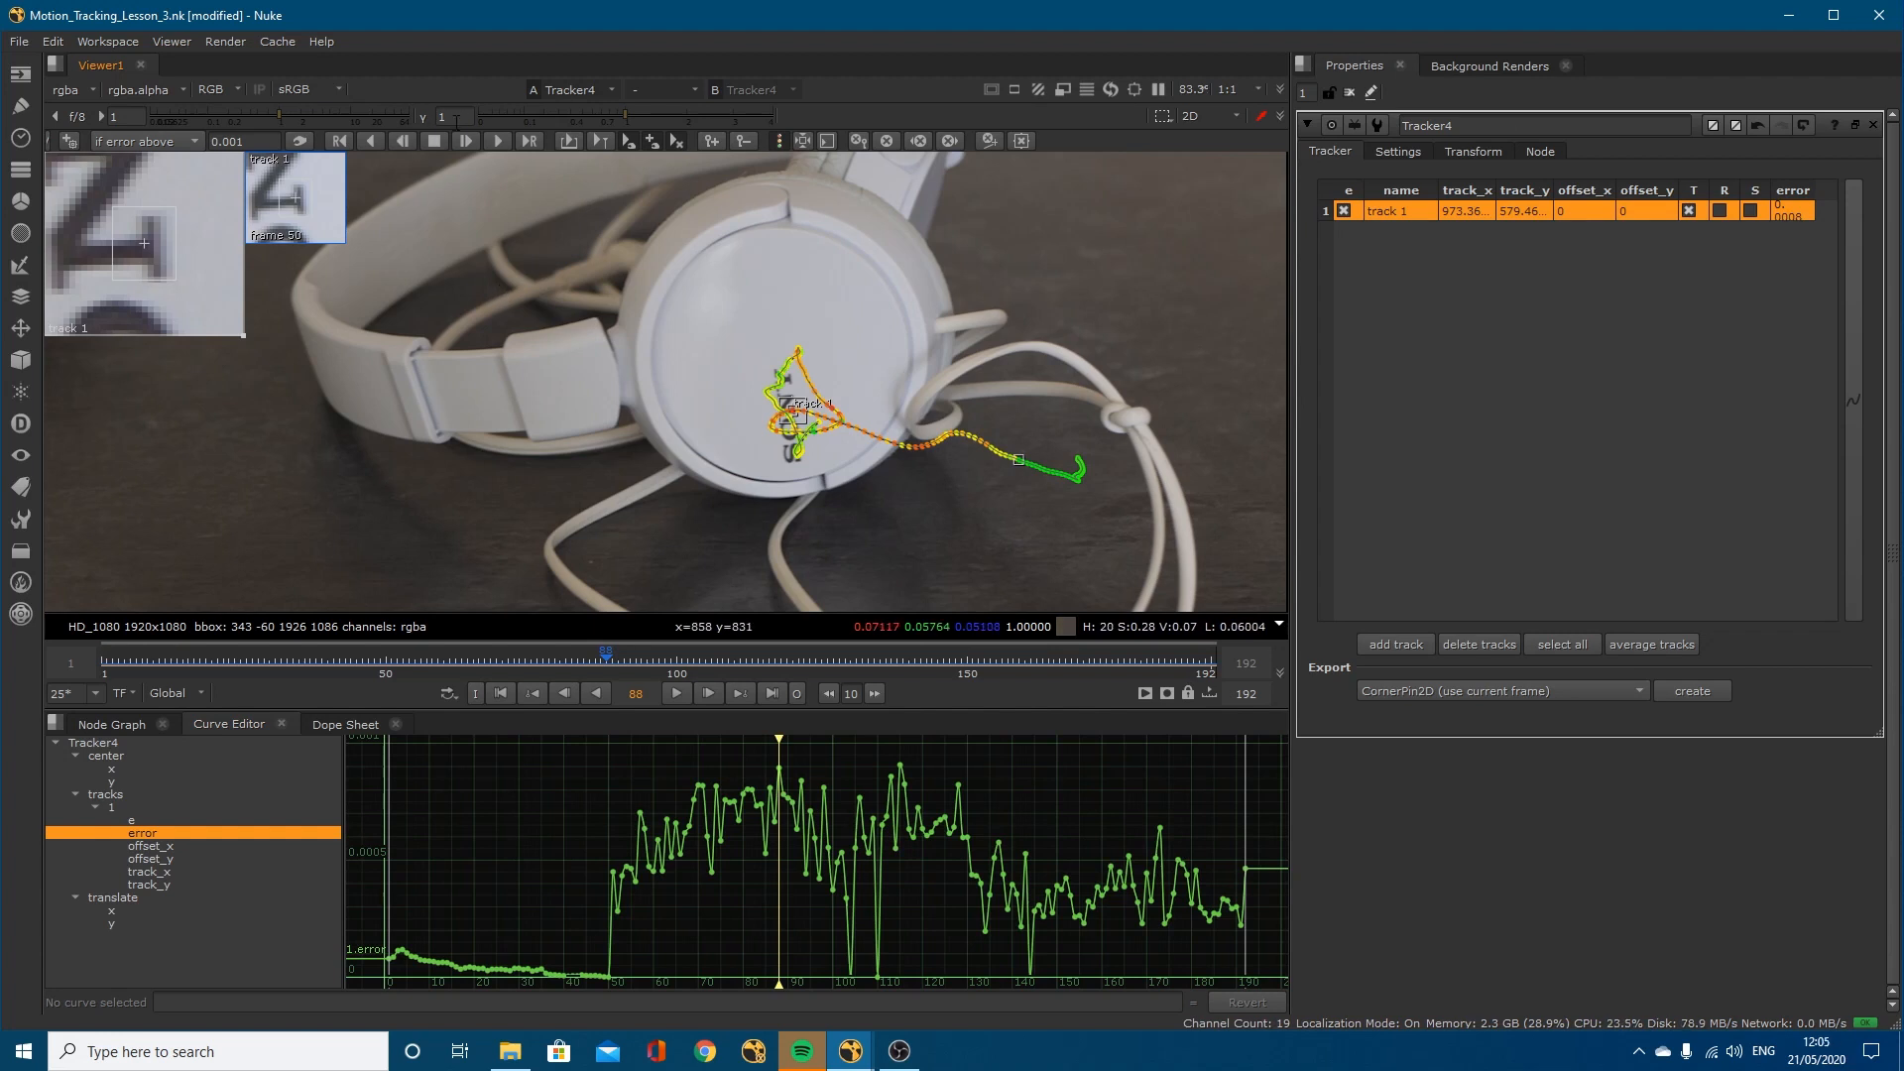
{"action": "key", "text": "Right"}
{"action": "key", "text": "Right"}
{"action": "key", "text": "Right"}
{"action": "key", "text": "Right"}
{"action": "key", "text": "Right"}
{"action": "key", "text": "Right"}
{"action": "key", "text": "Right"}
{"action": "key", "text": "Right"}
{"action": "key", "text": "Right"}
{"action": "key", "text": "Right"}
{"action": "key", "text": "Right"}
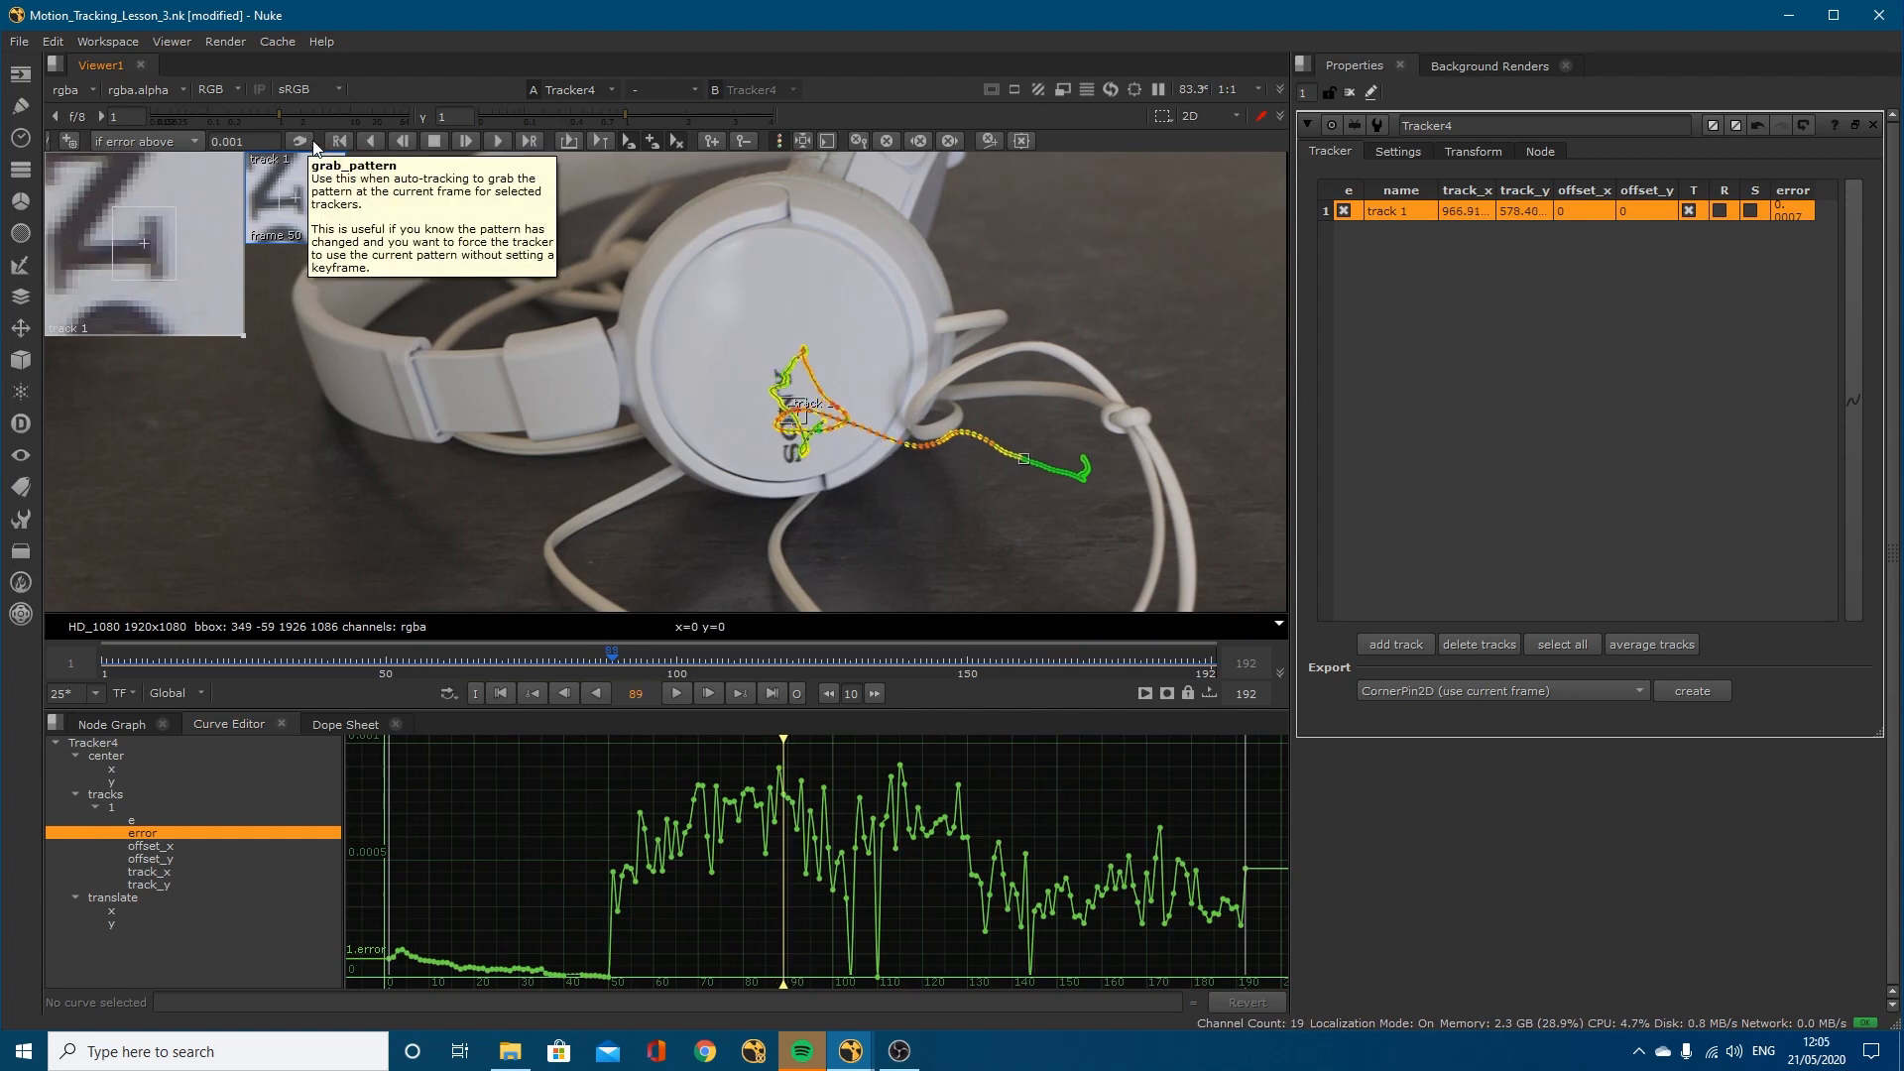
{"action": "key", "text": "Right"}
{"action": "key", "text": "Right"}
{"action": "key", "text": "Right"}
{"action": "key", "text": "Right"}
{"action": "key", "text": "Right"}
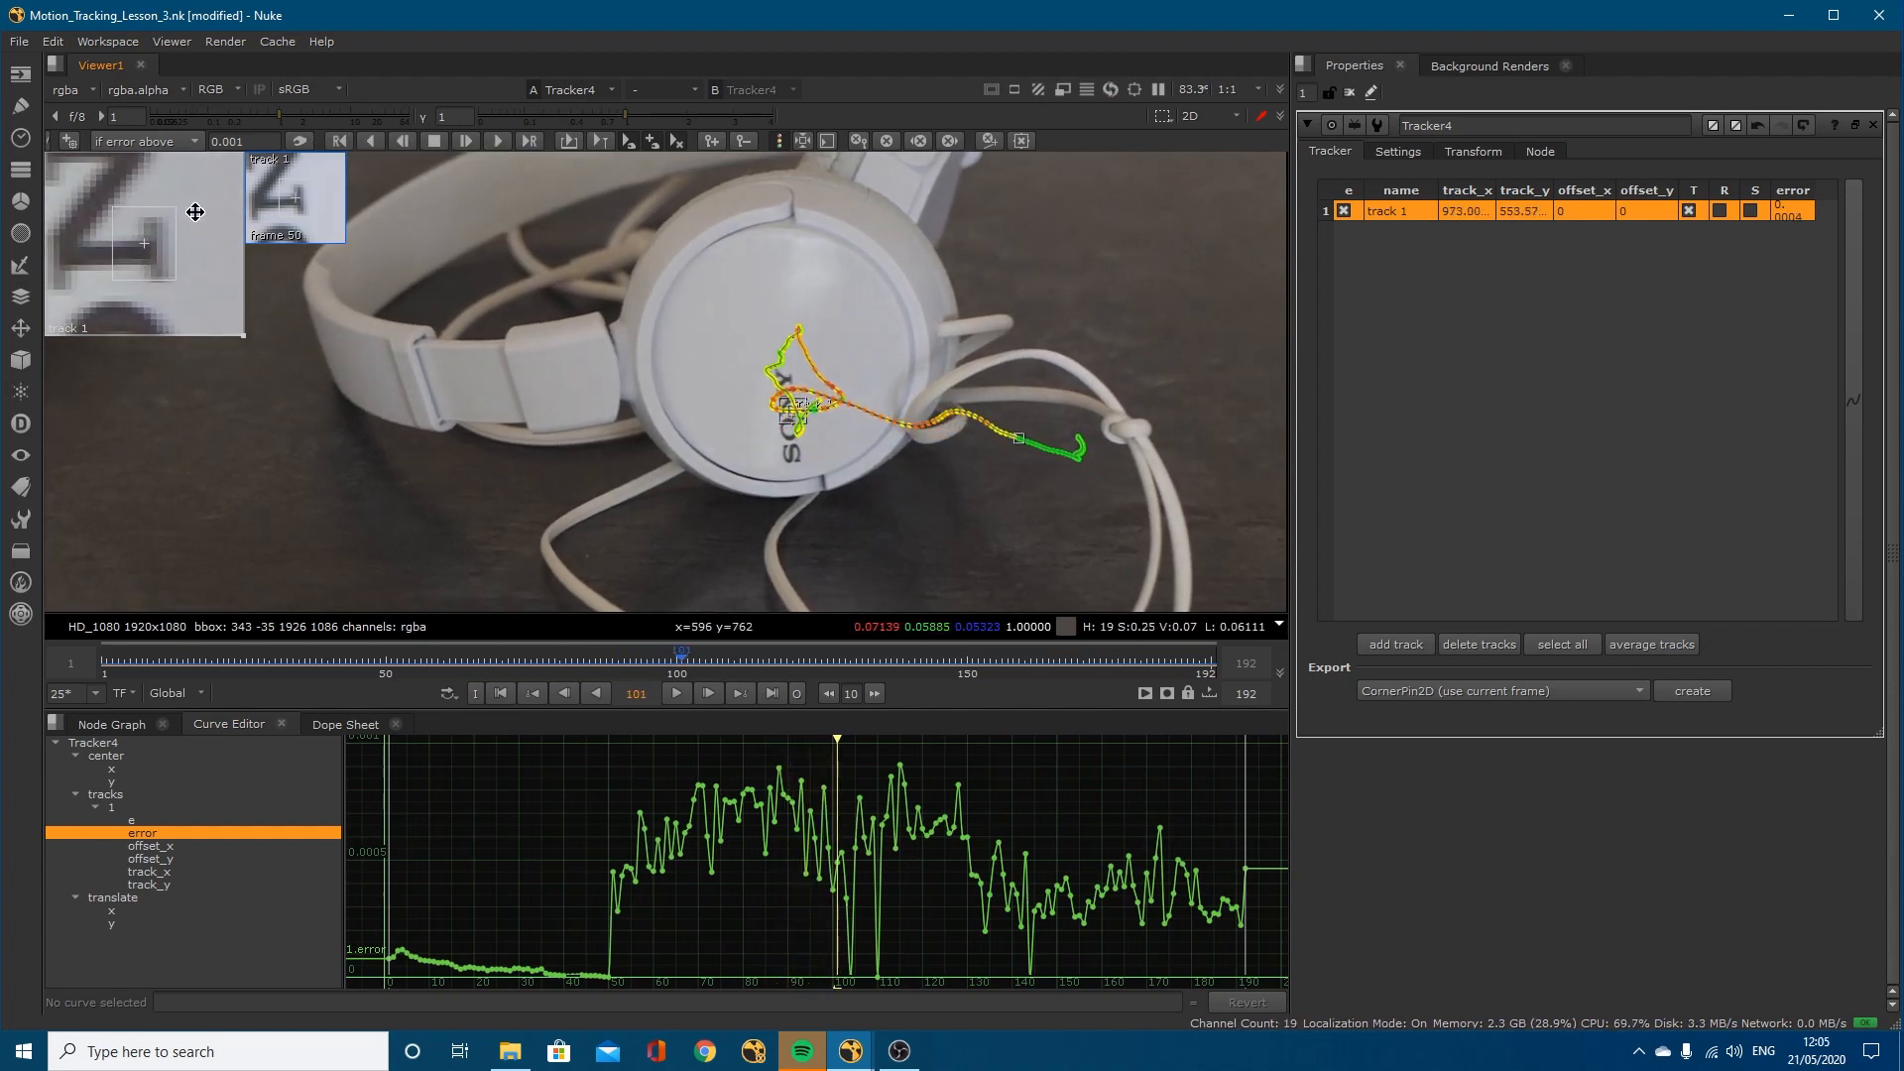
{"action": "key", "text": "Left"}
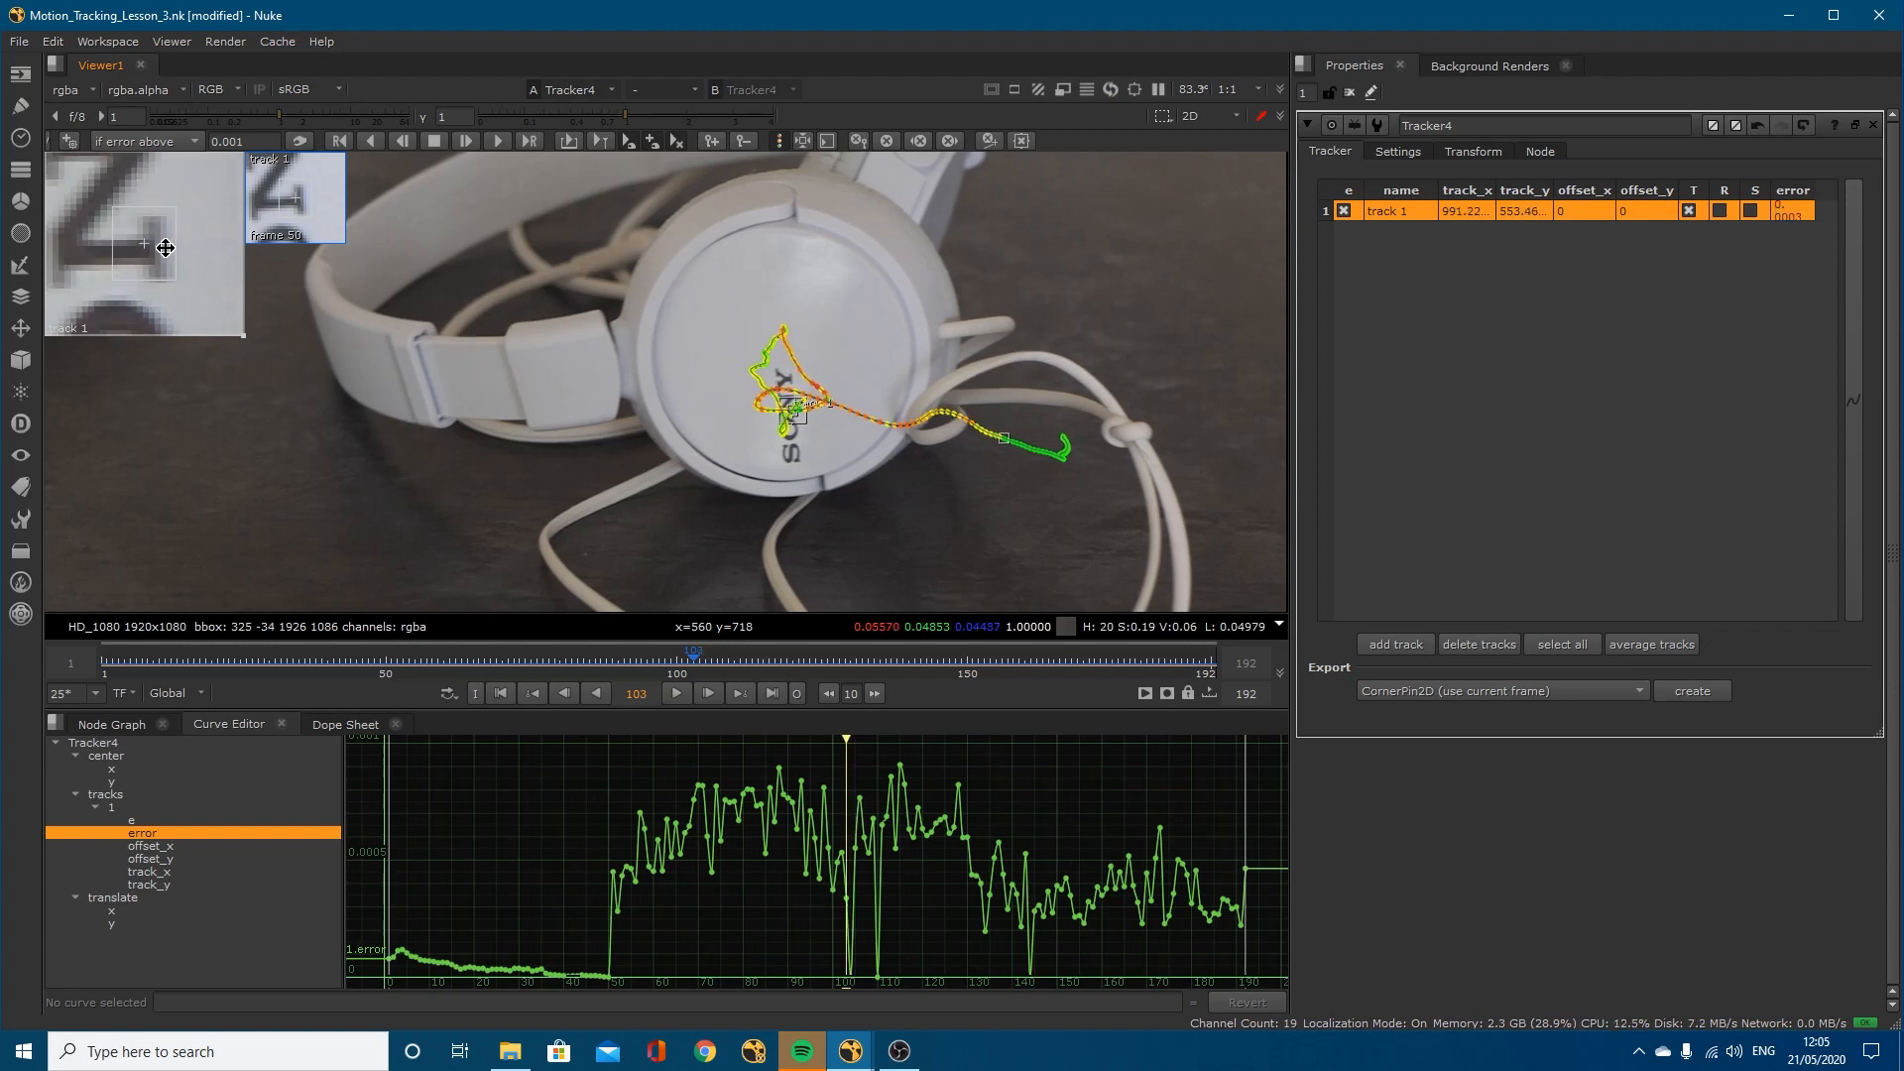
Step: Nudge track 1 slightly on the letter N at frame 103 and re-track it forwards one frame at a time to frame 110
{"action": "left_click_drag", "start_coordinate": [165, 247], "coordinate": [165, 249]}
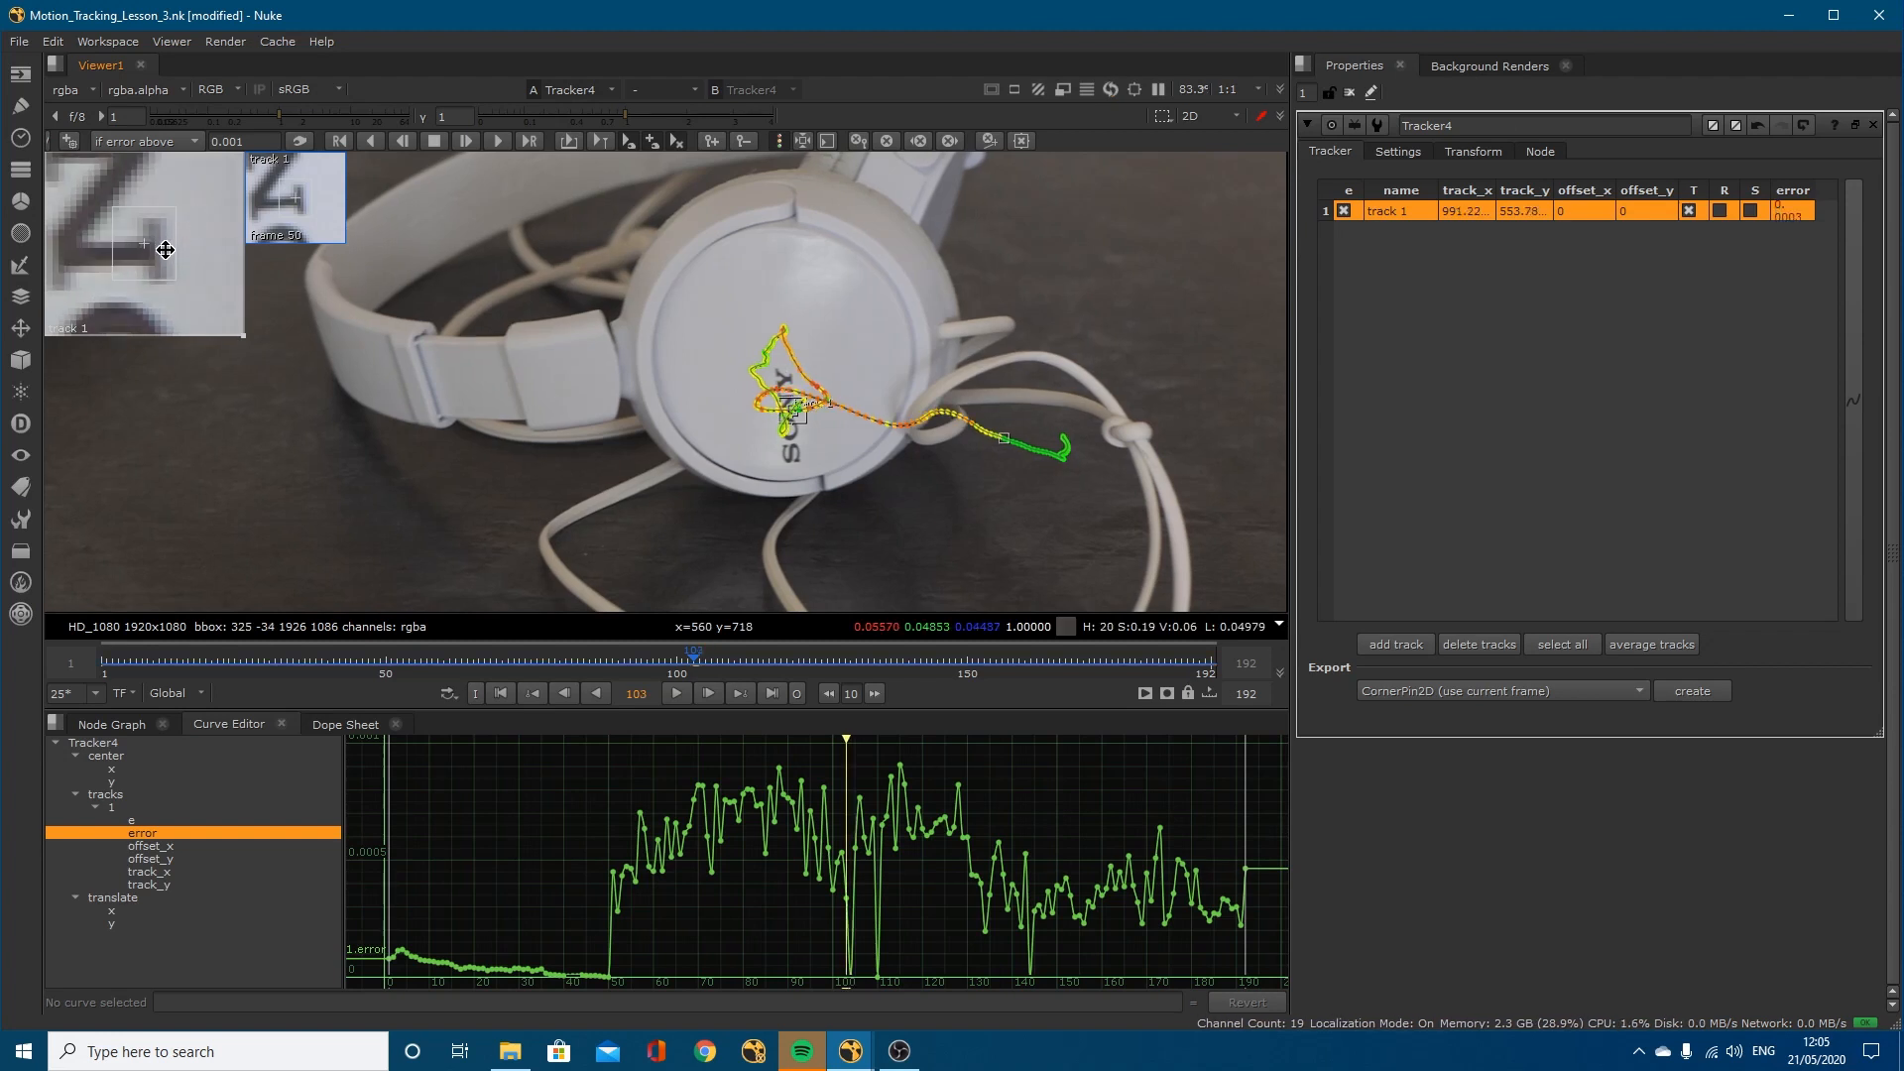
{"action": "left_click", "coordinate": [472, 135]}
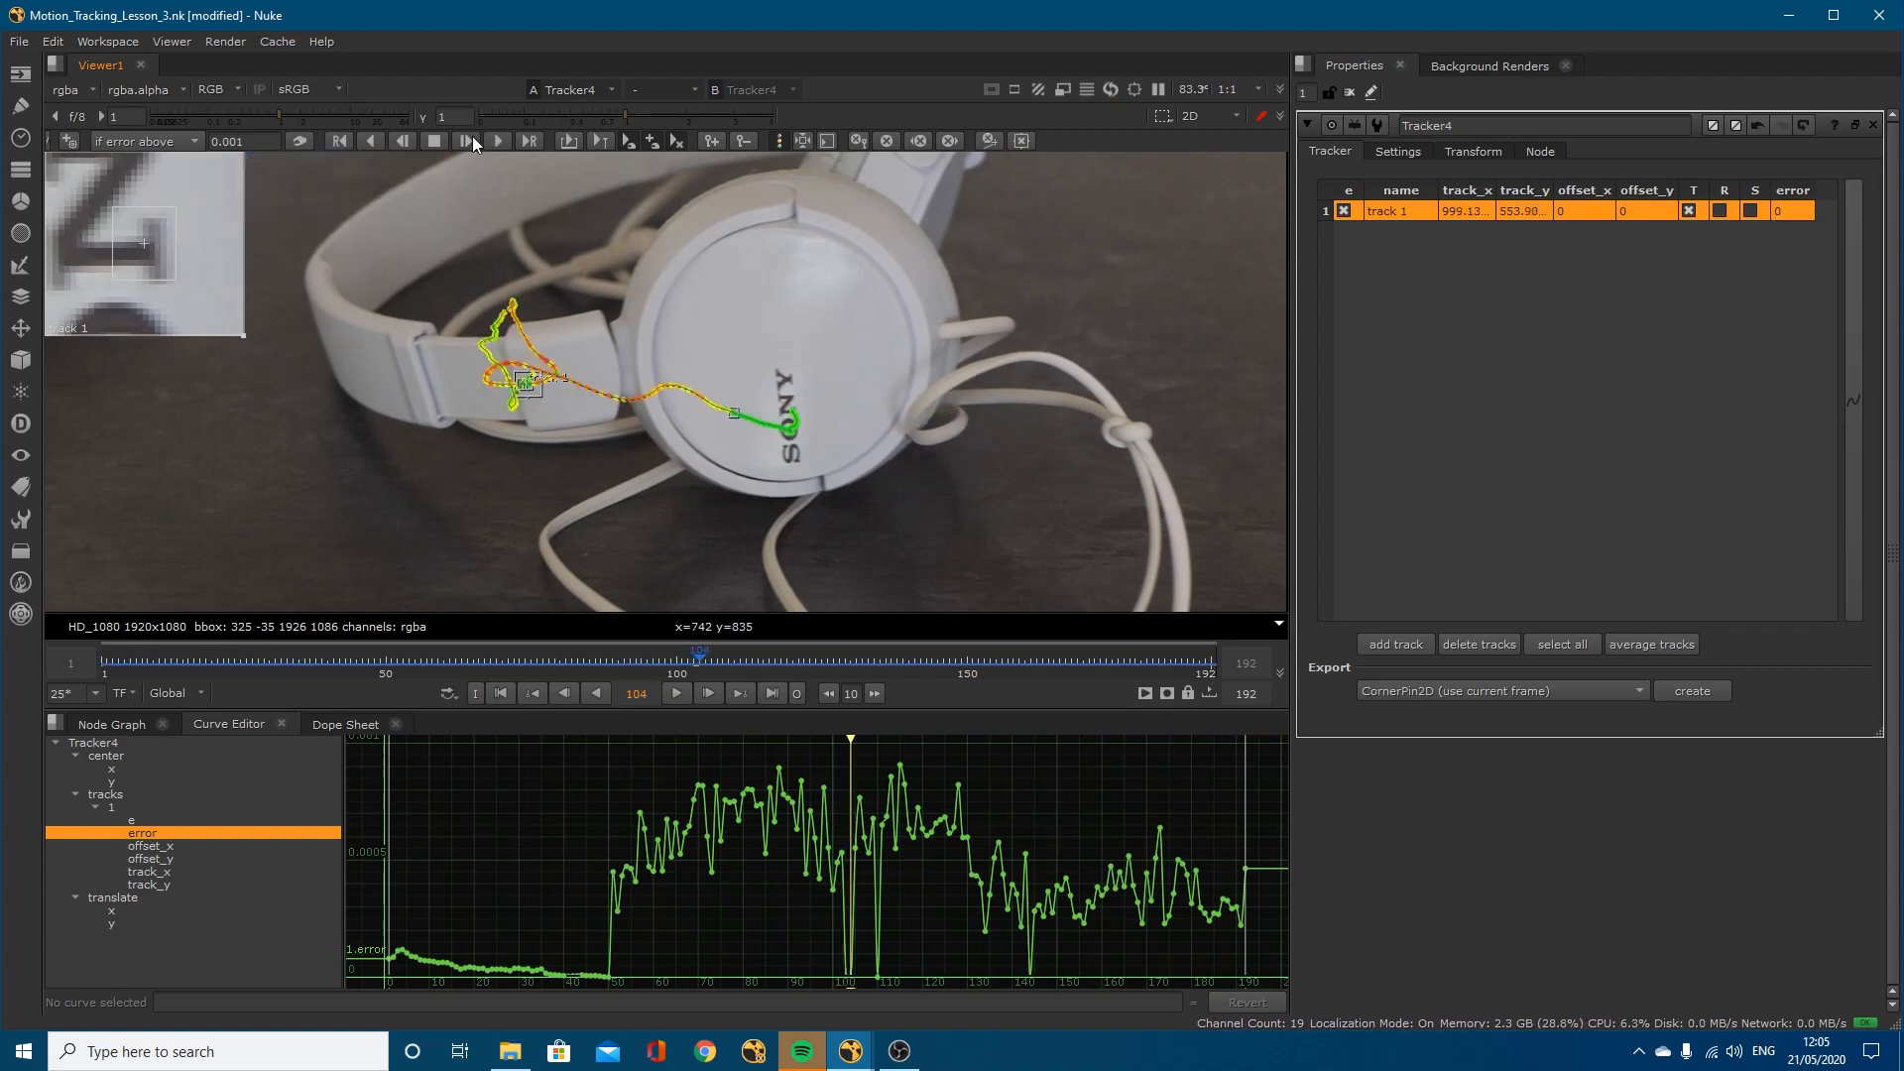
{"action": "left_click", "coordinate": [472, 134]}
{"action": "left_click", "coordinate": [472, 134]}
{"action": "left_click", "coordinate": [472, 134]}
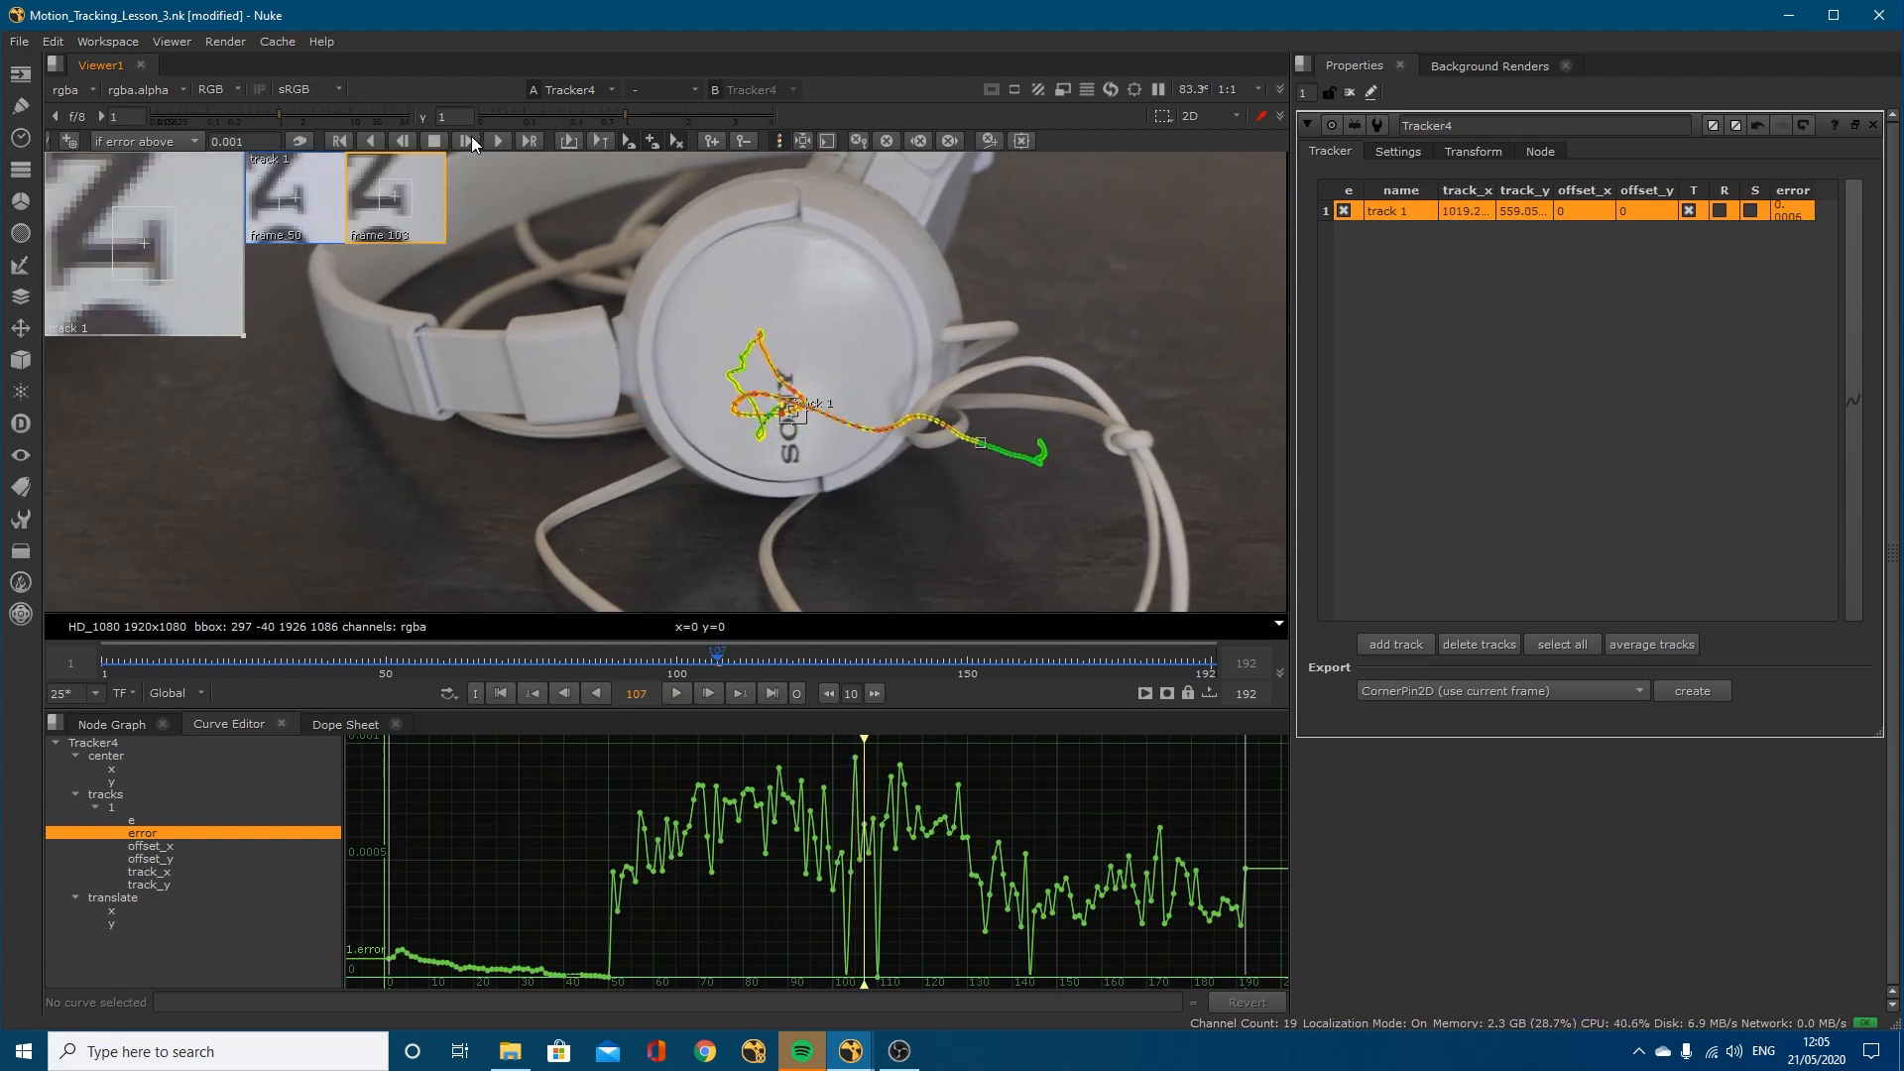
{"action": "left_click", "coordinate": [472, 135]}
{"action": "left_click", "coordinate": [472, 135]}
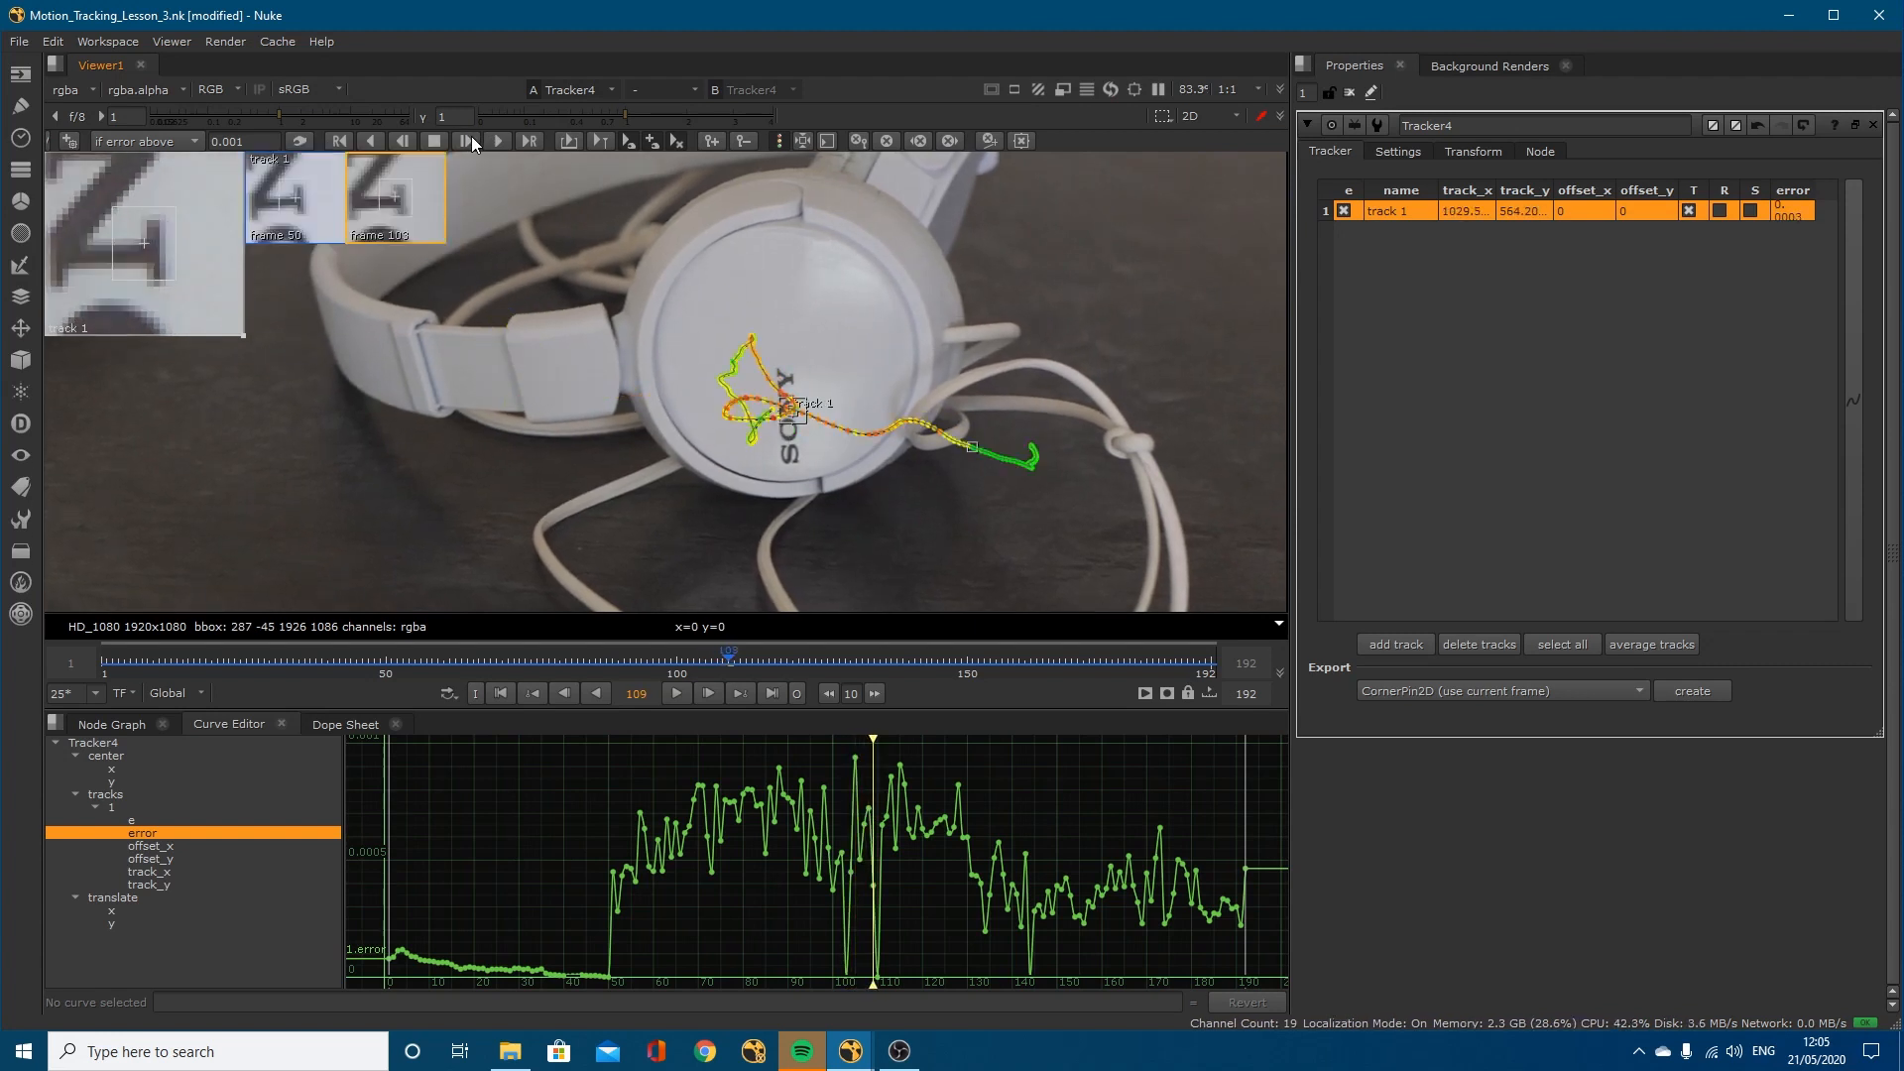
{"action": "left_click", "coordinate": [472, 135]}
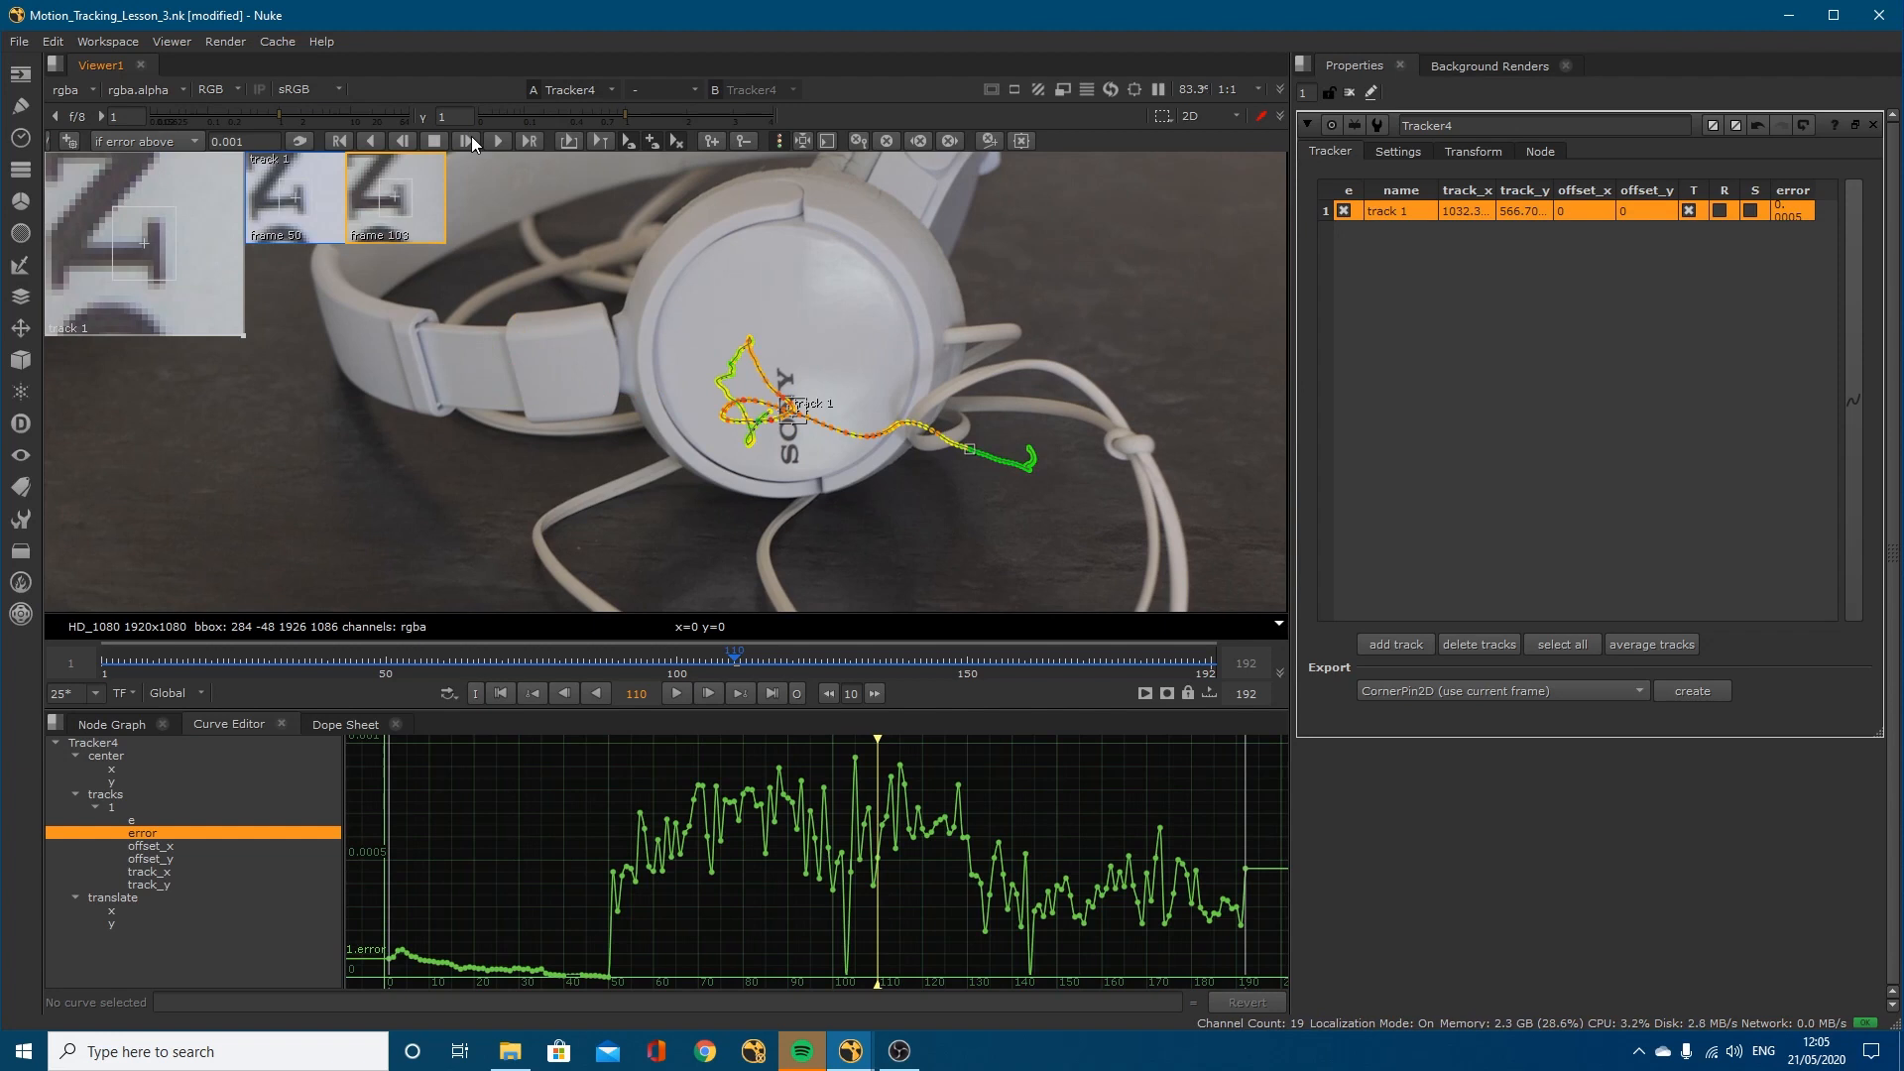
Step: Step back from frame 110 to frame 105 to check the corrected track, and display the node graph
{"action": "key", "text": "Left"}
{"action": "key", "text": "Left"}
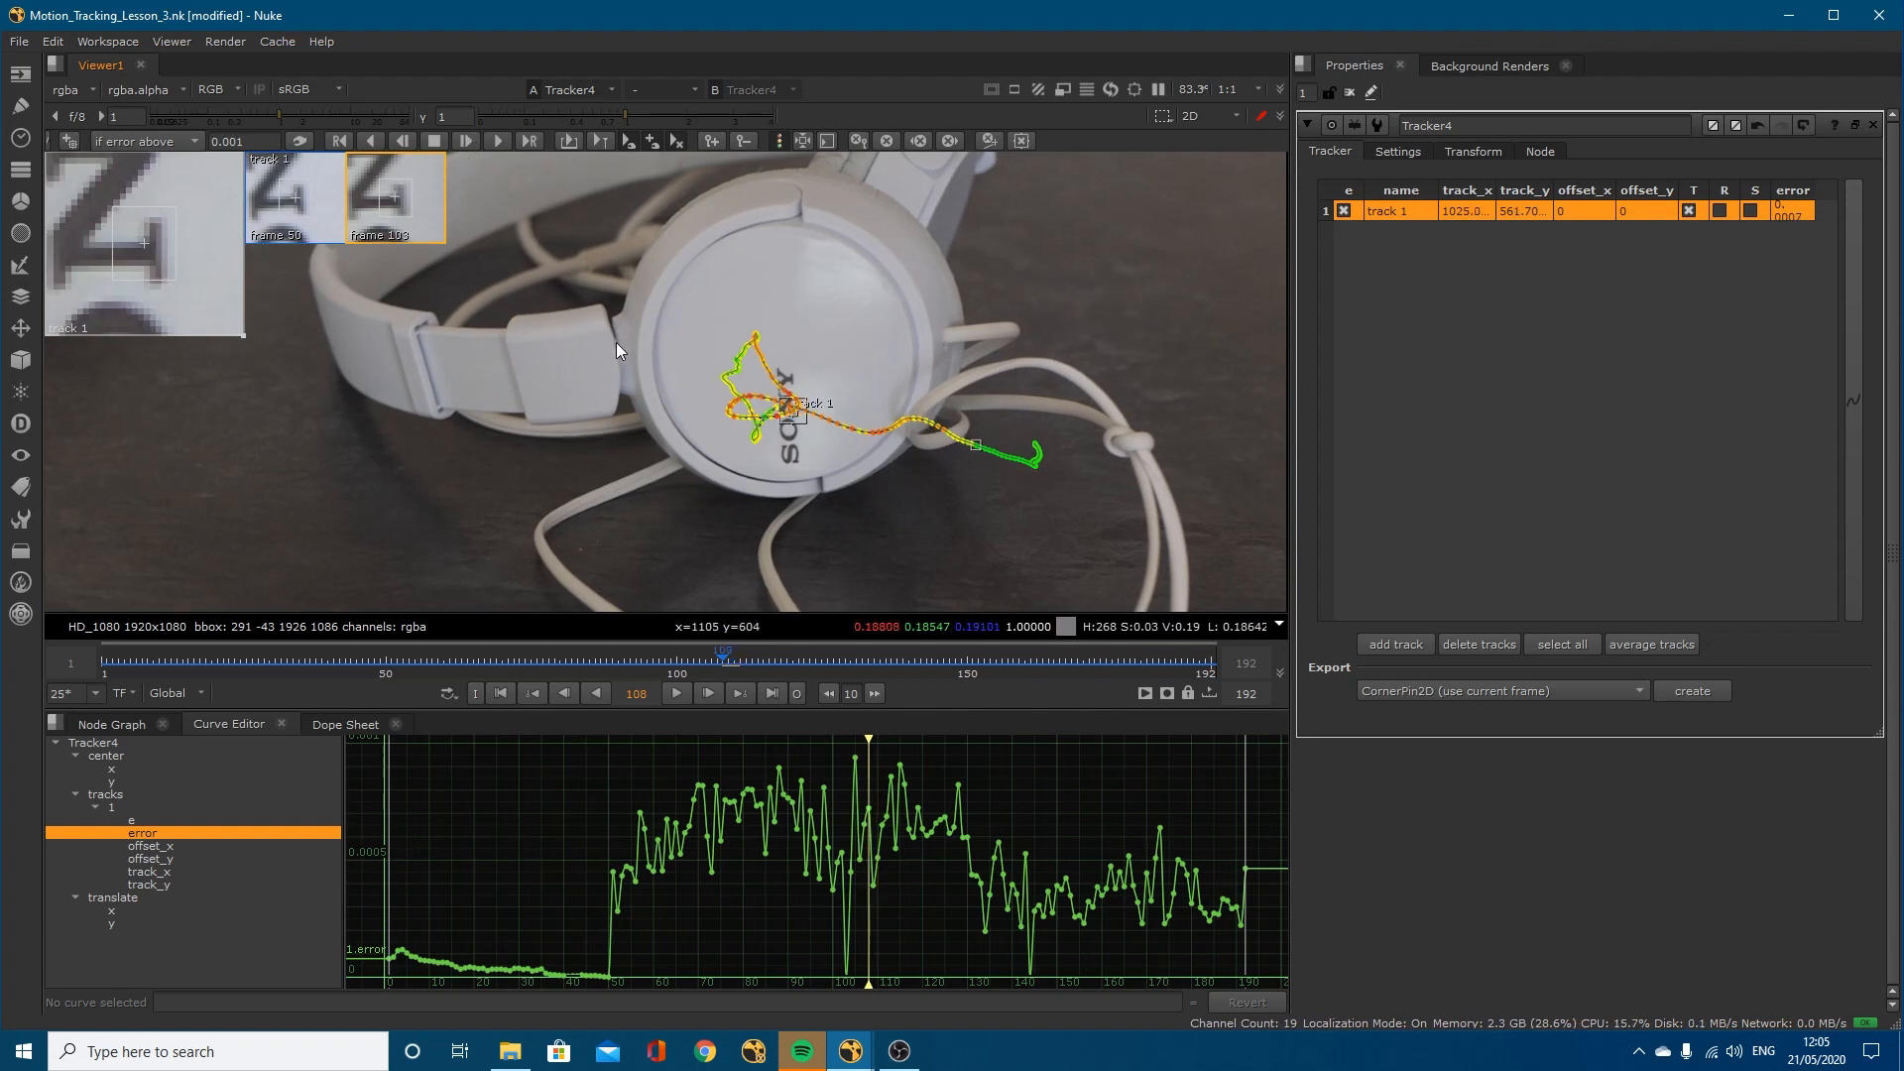
{"action": "key", "text": "Left"}
{"action": "key", "text": "Left"}
{"action": "key", "text": "Left"}
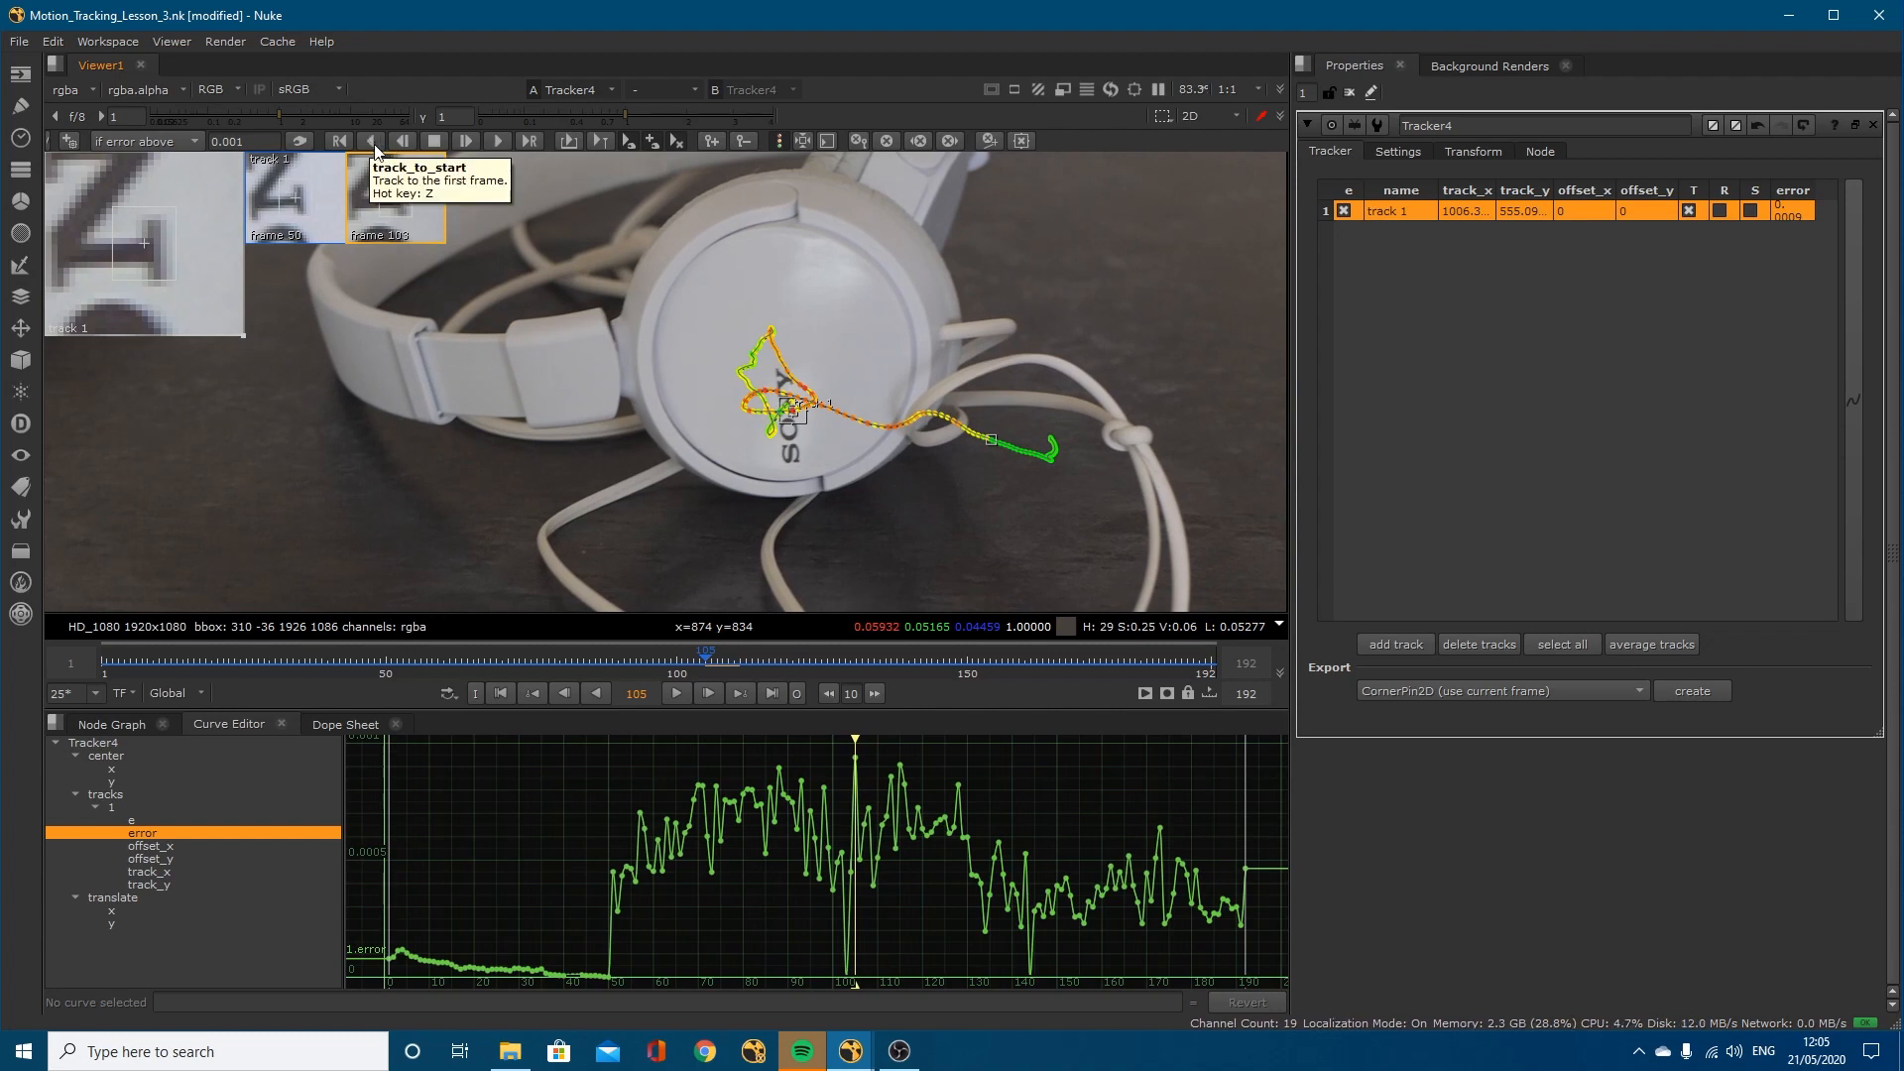
{"action": "left_click", "coordinate": [123, 723]}
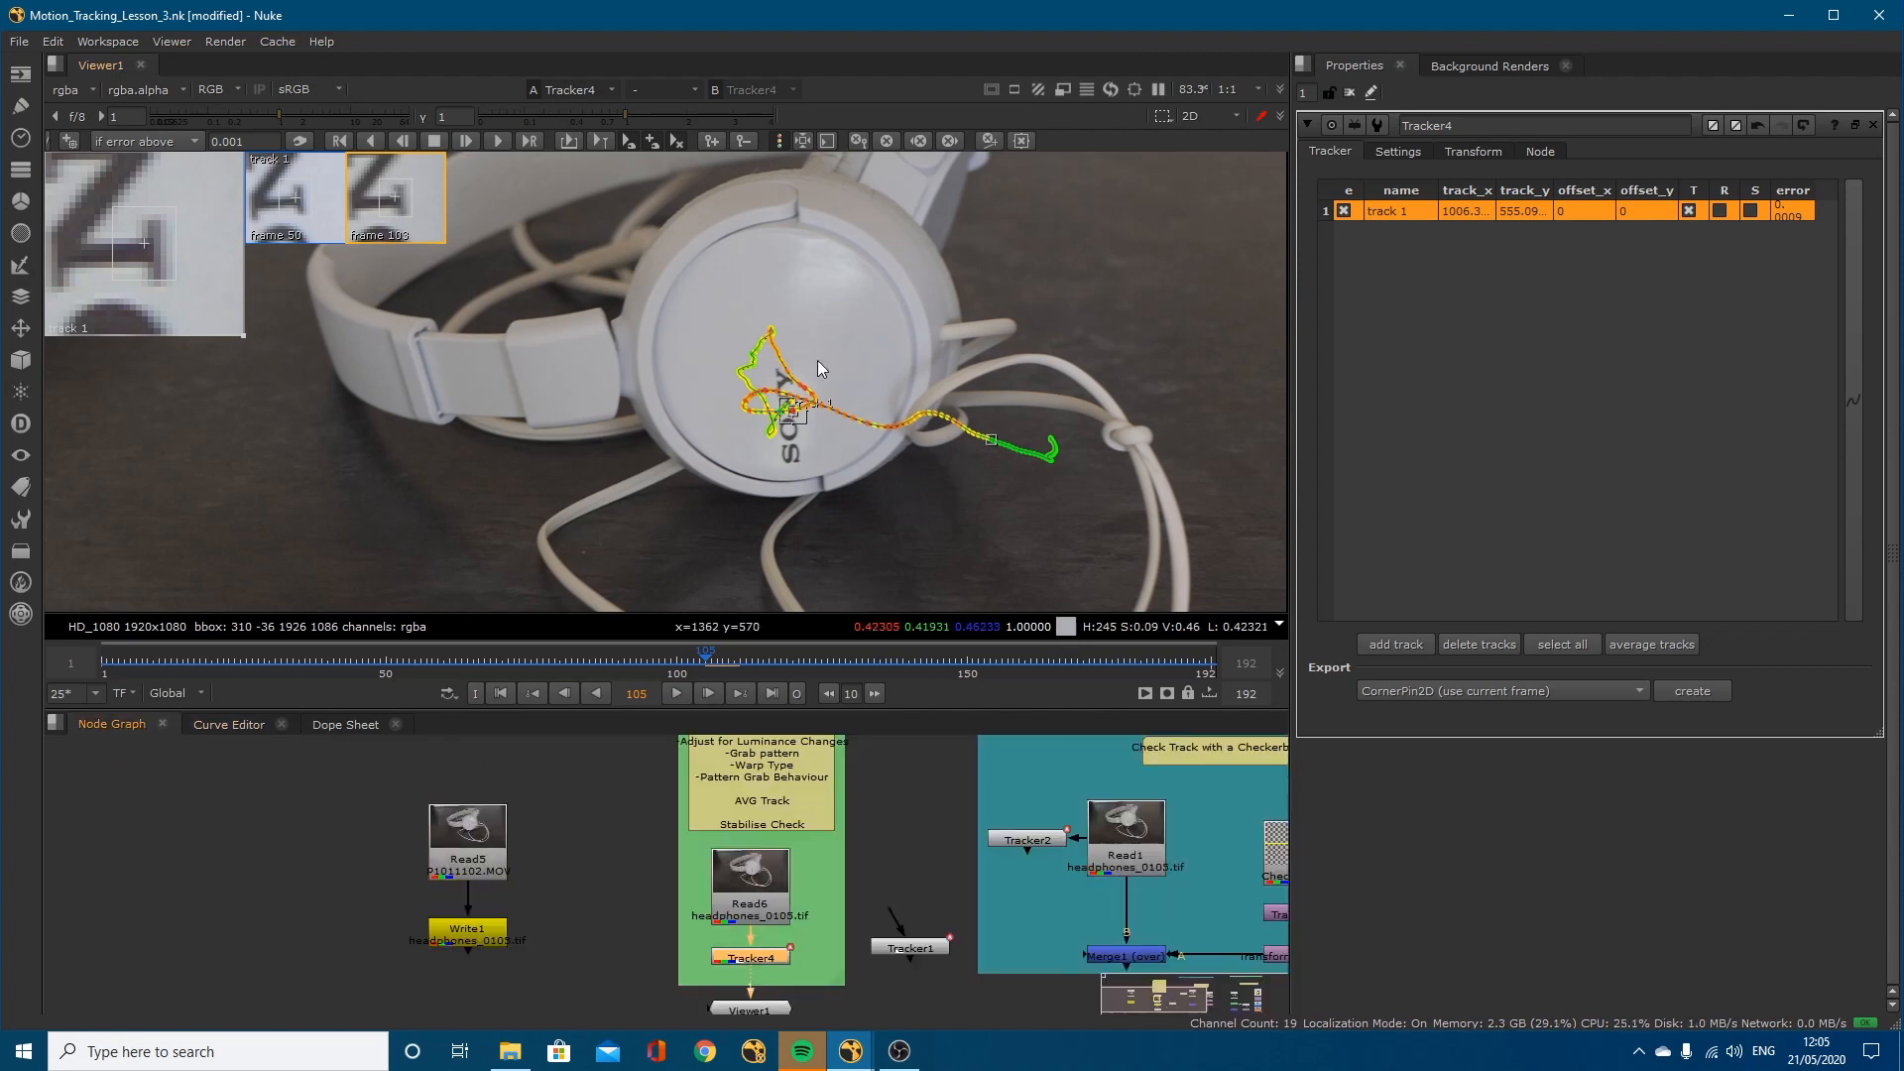
Step: Add a second track at frame 105, place it on the dark notch in the ear cup's lower rim, and shrink its pattern and search boxes
{"action": "left_click", "coordinate": [1398, 644]}
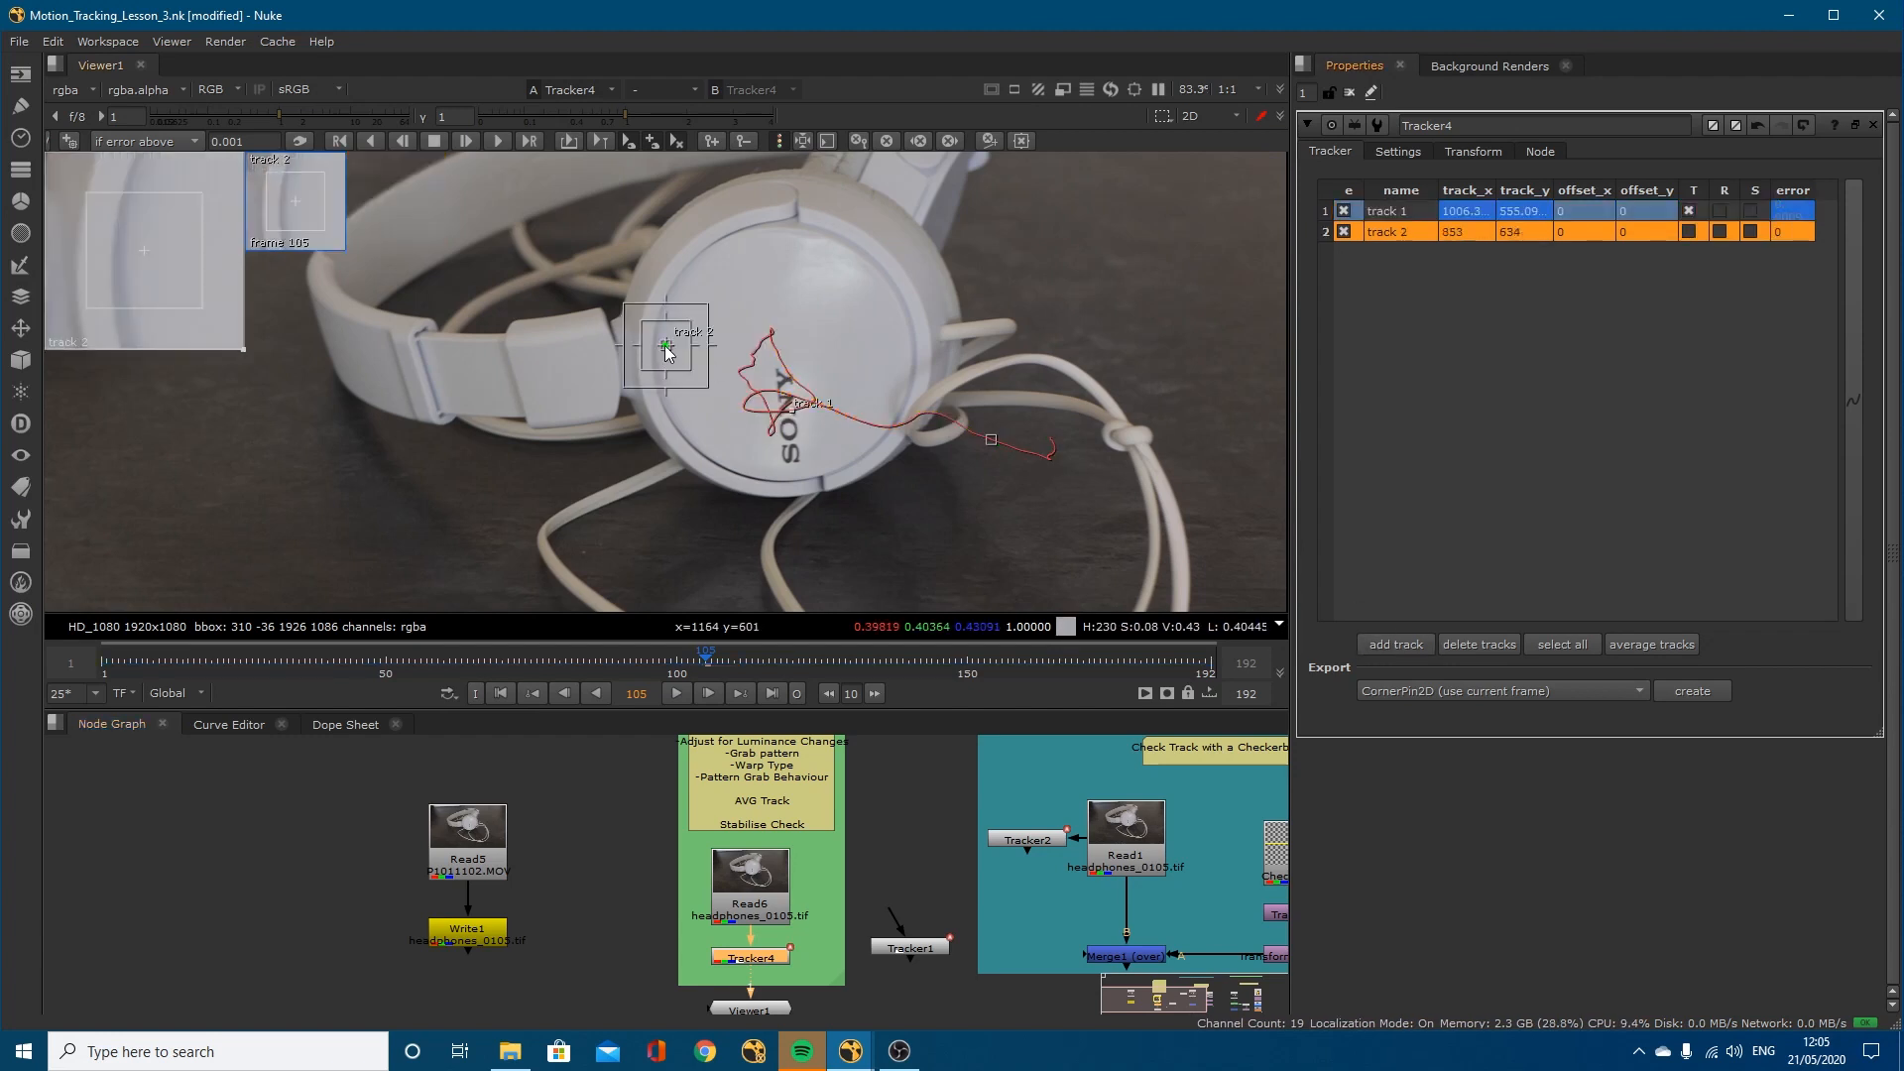
{"action": "left_click_drag", "start_coordinate": [665, 349], "coordinate": [821, 482]}
{"action": "scroll", "coordinate": [822, 481], "scroll_direction": "up", "scroll_amount": 6}
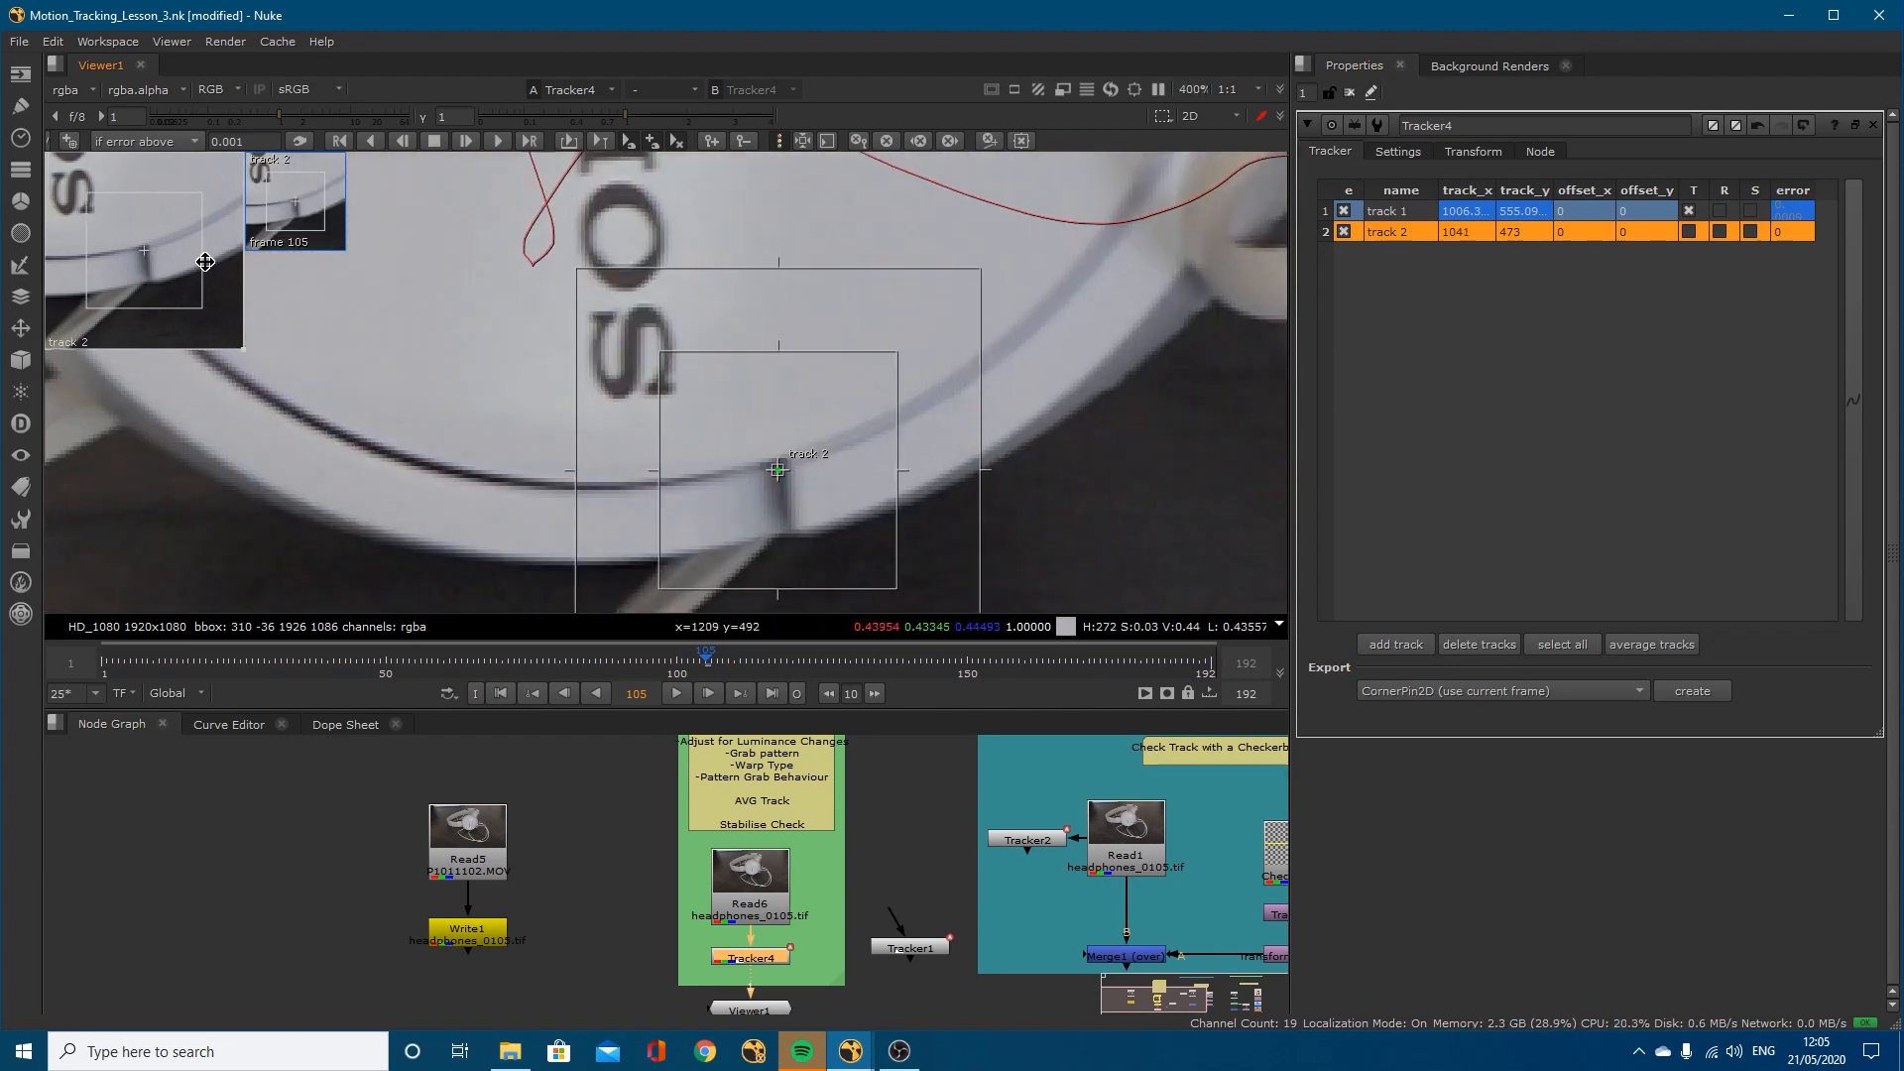
{"action": "left_click_drag", "start_coordinate": [174, 263], "coordinate": [174, 266]}
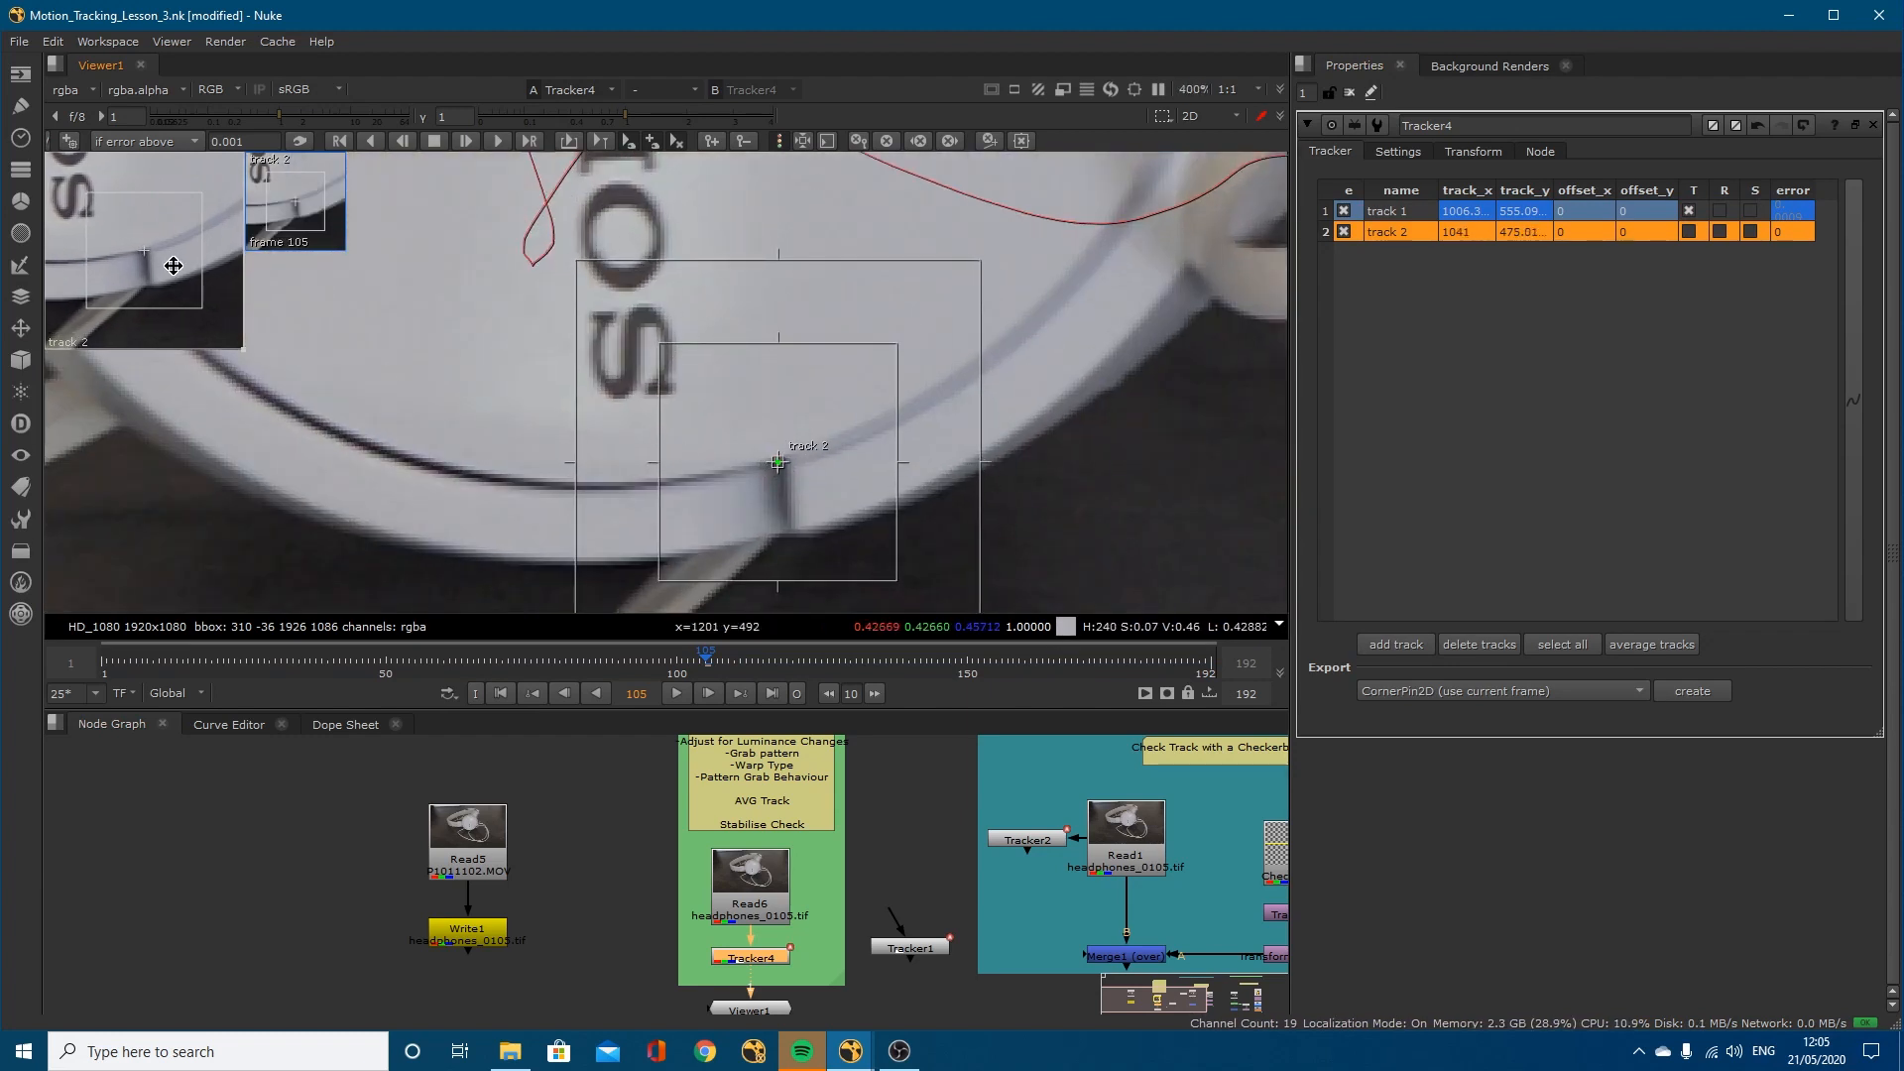
{"action": "left_click_drag", "start_coordinate": [897, 580], "coordinate": [821, 502]}
{"action": "left_click_drag", "start_coordinate": [905, 586], "coordinate": [879, 563]}
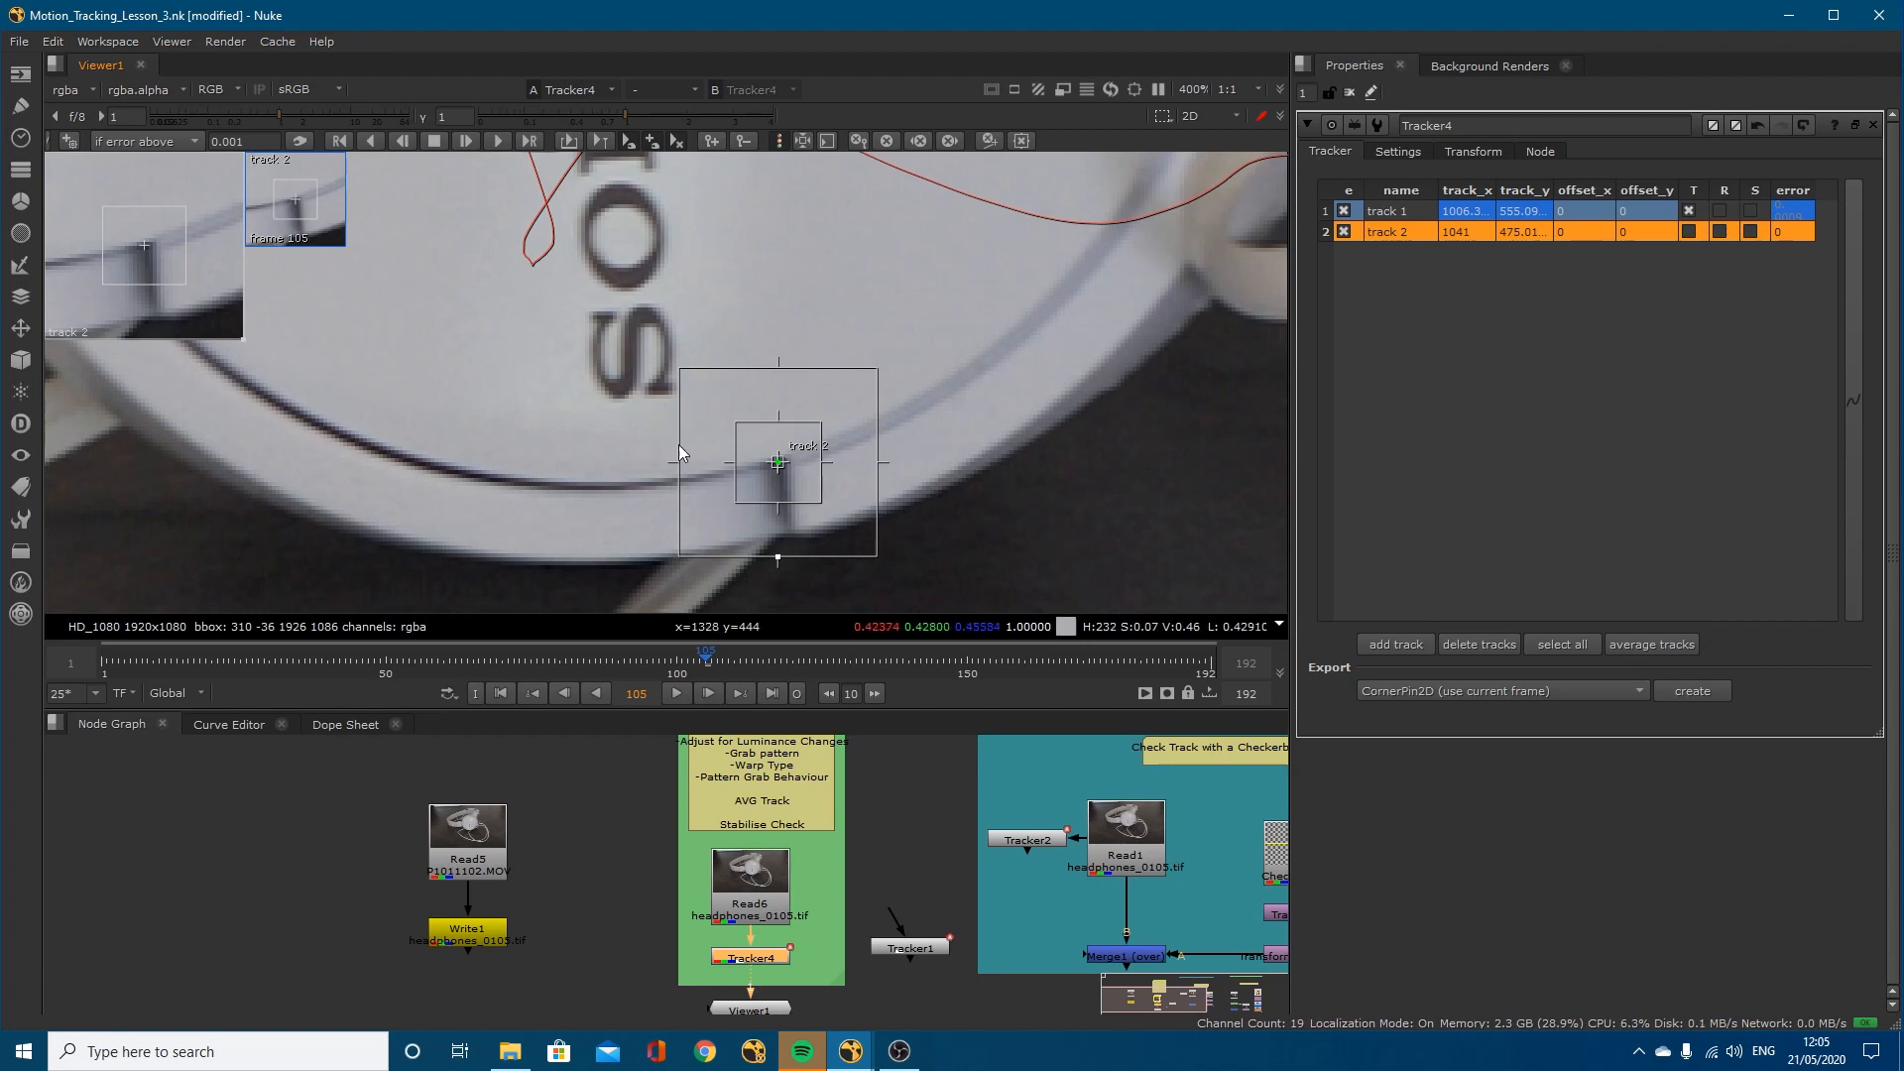
Step: Keep the tracker's pattern grab behaviour on "if error above" and set its error threshold to 0.0005
{"action": "left_click", "coordinate": [1398, 151]}
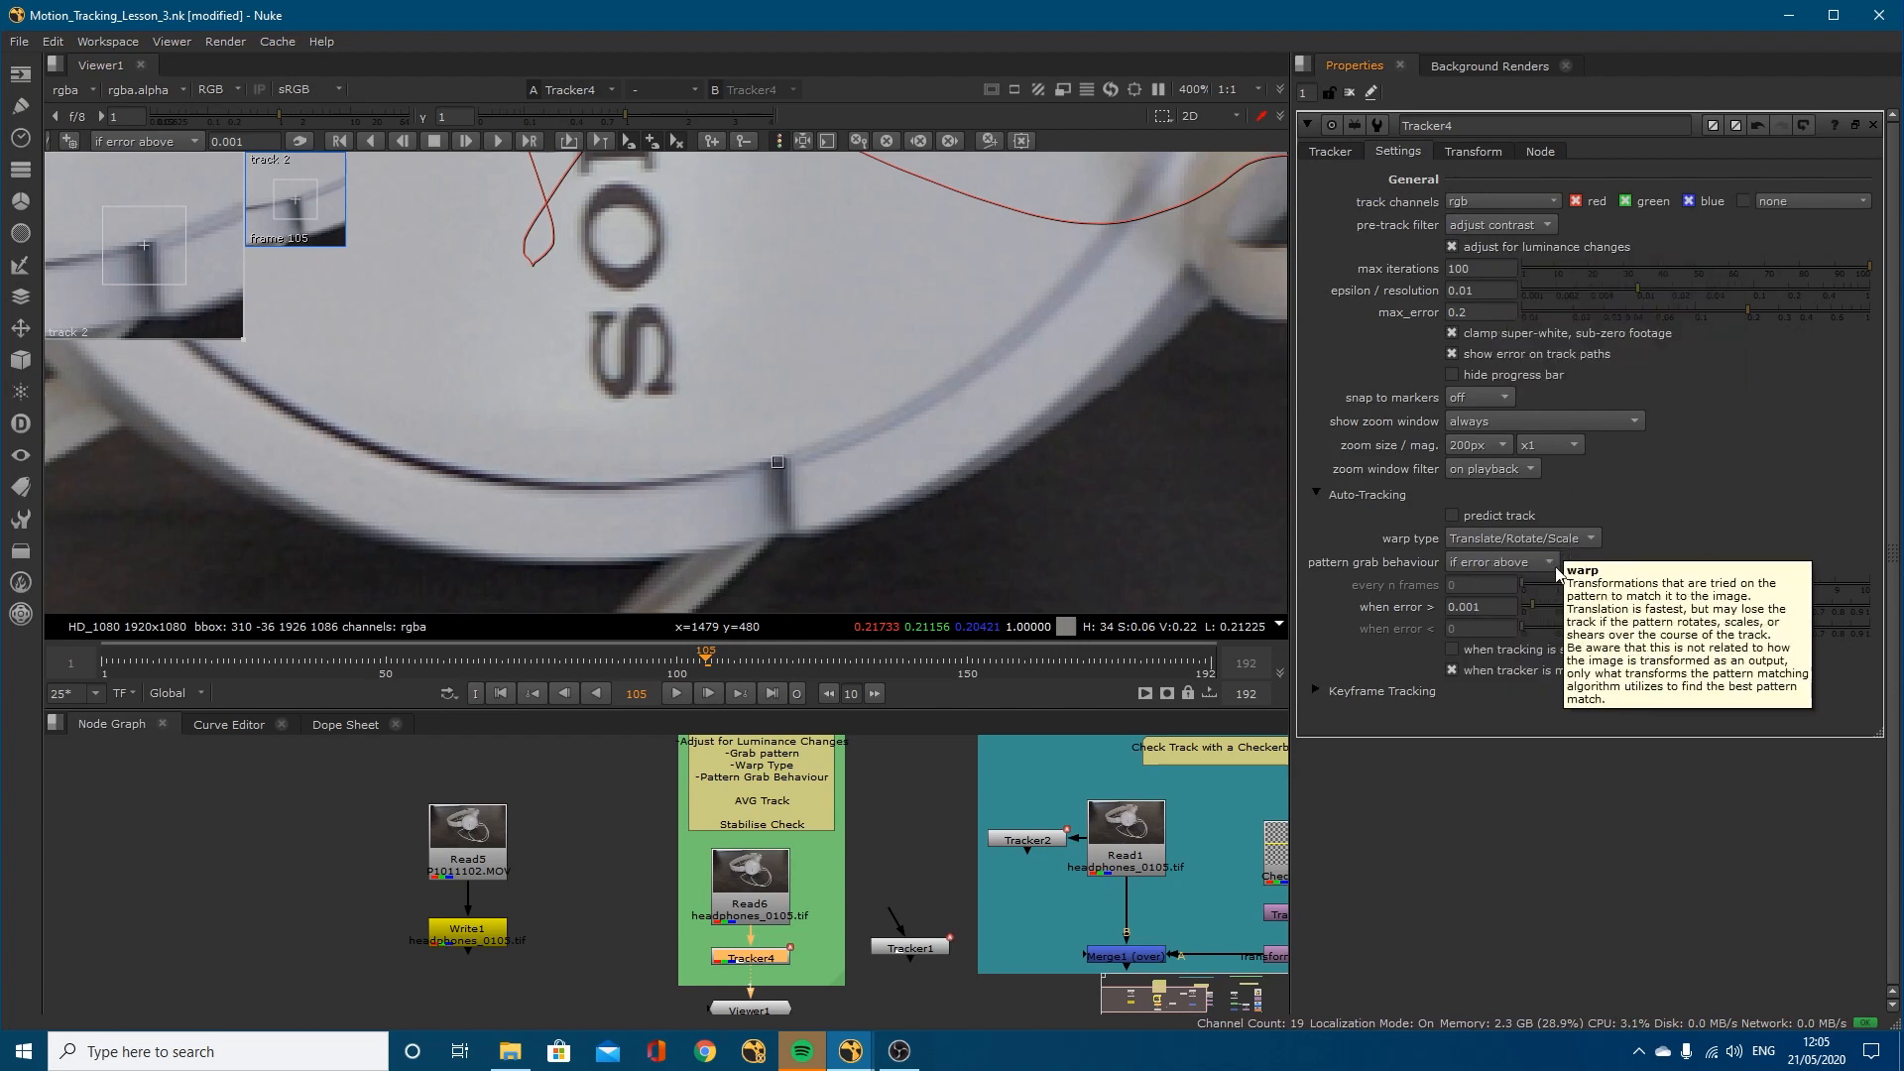
{"action": "left_click", "coordinate": [1499, 563]}
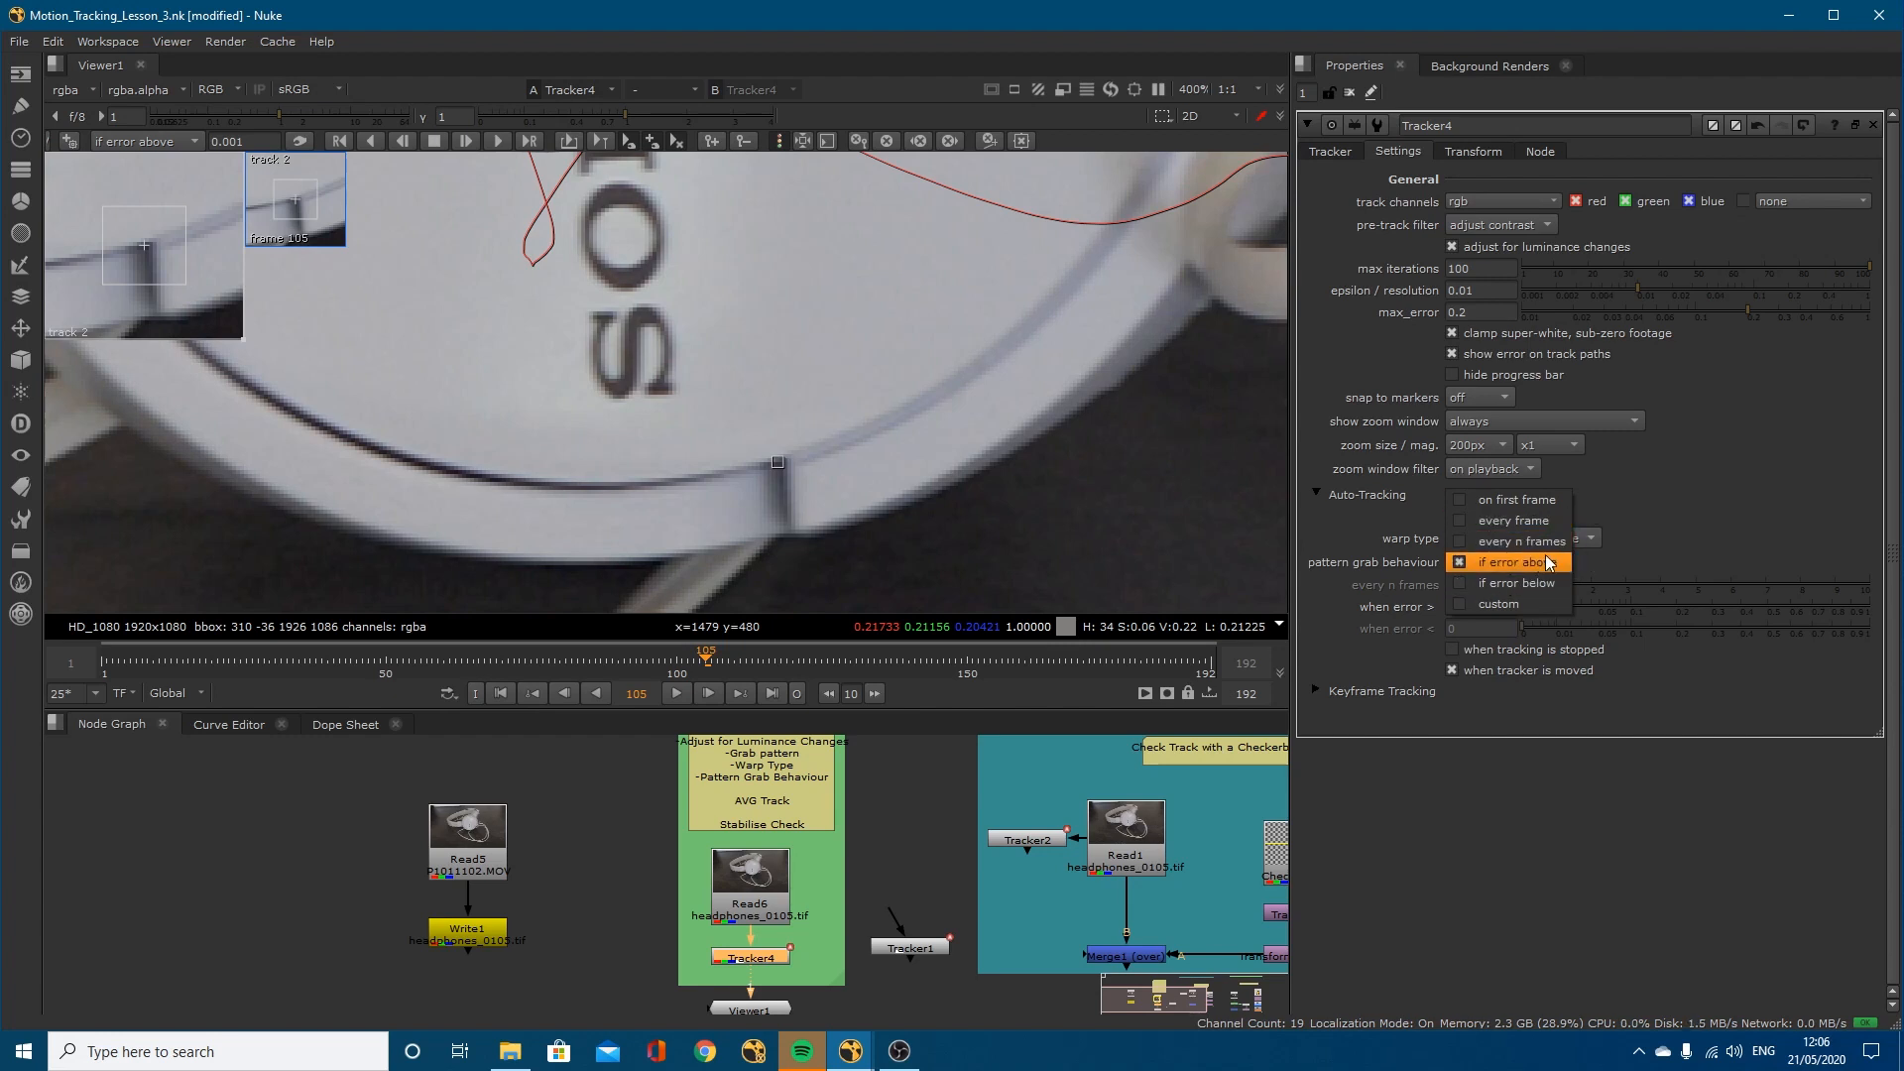
{"action": "left_click", "coordinate": [1503, 563]}
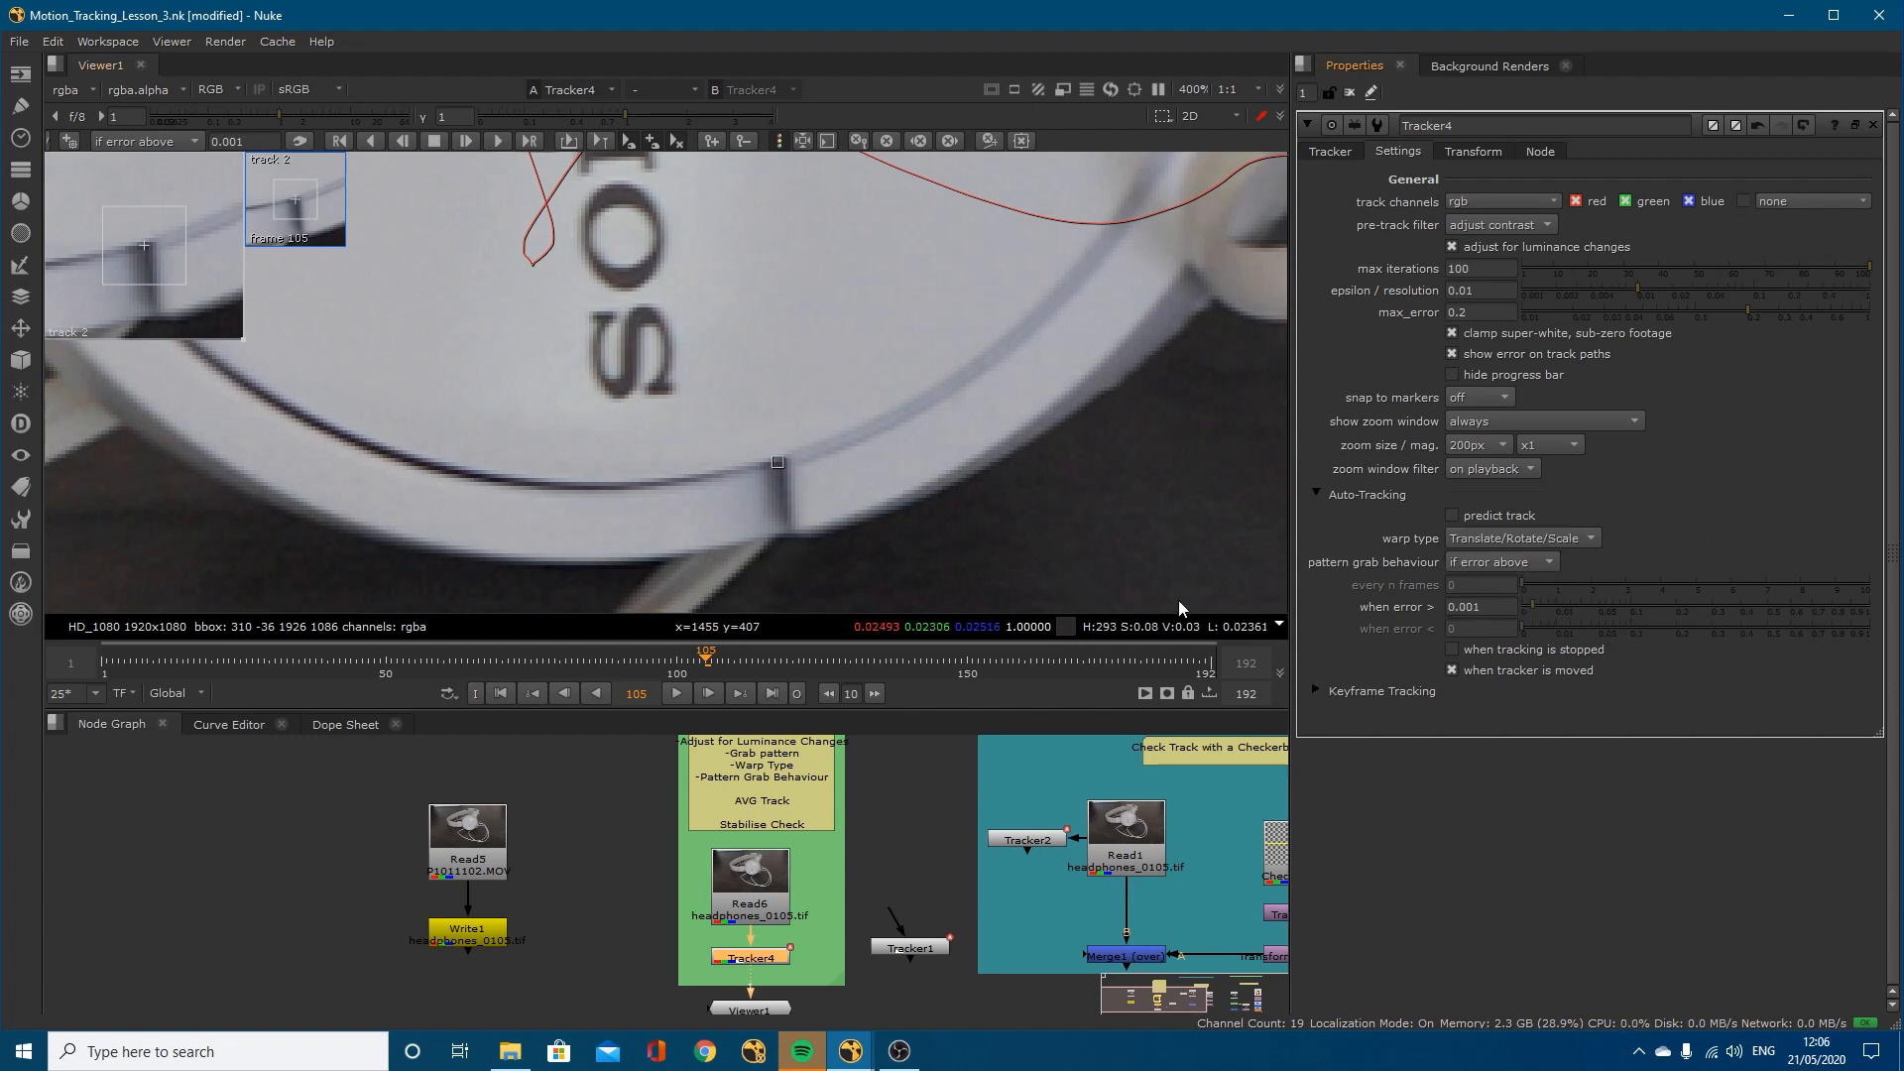
{"action": "left_click", "coordinate": [1473, 604]}
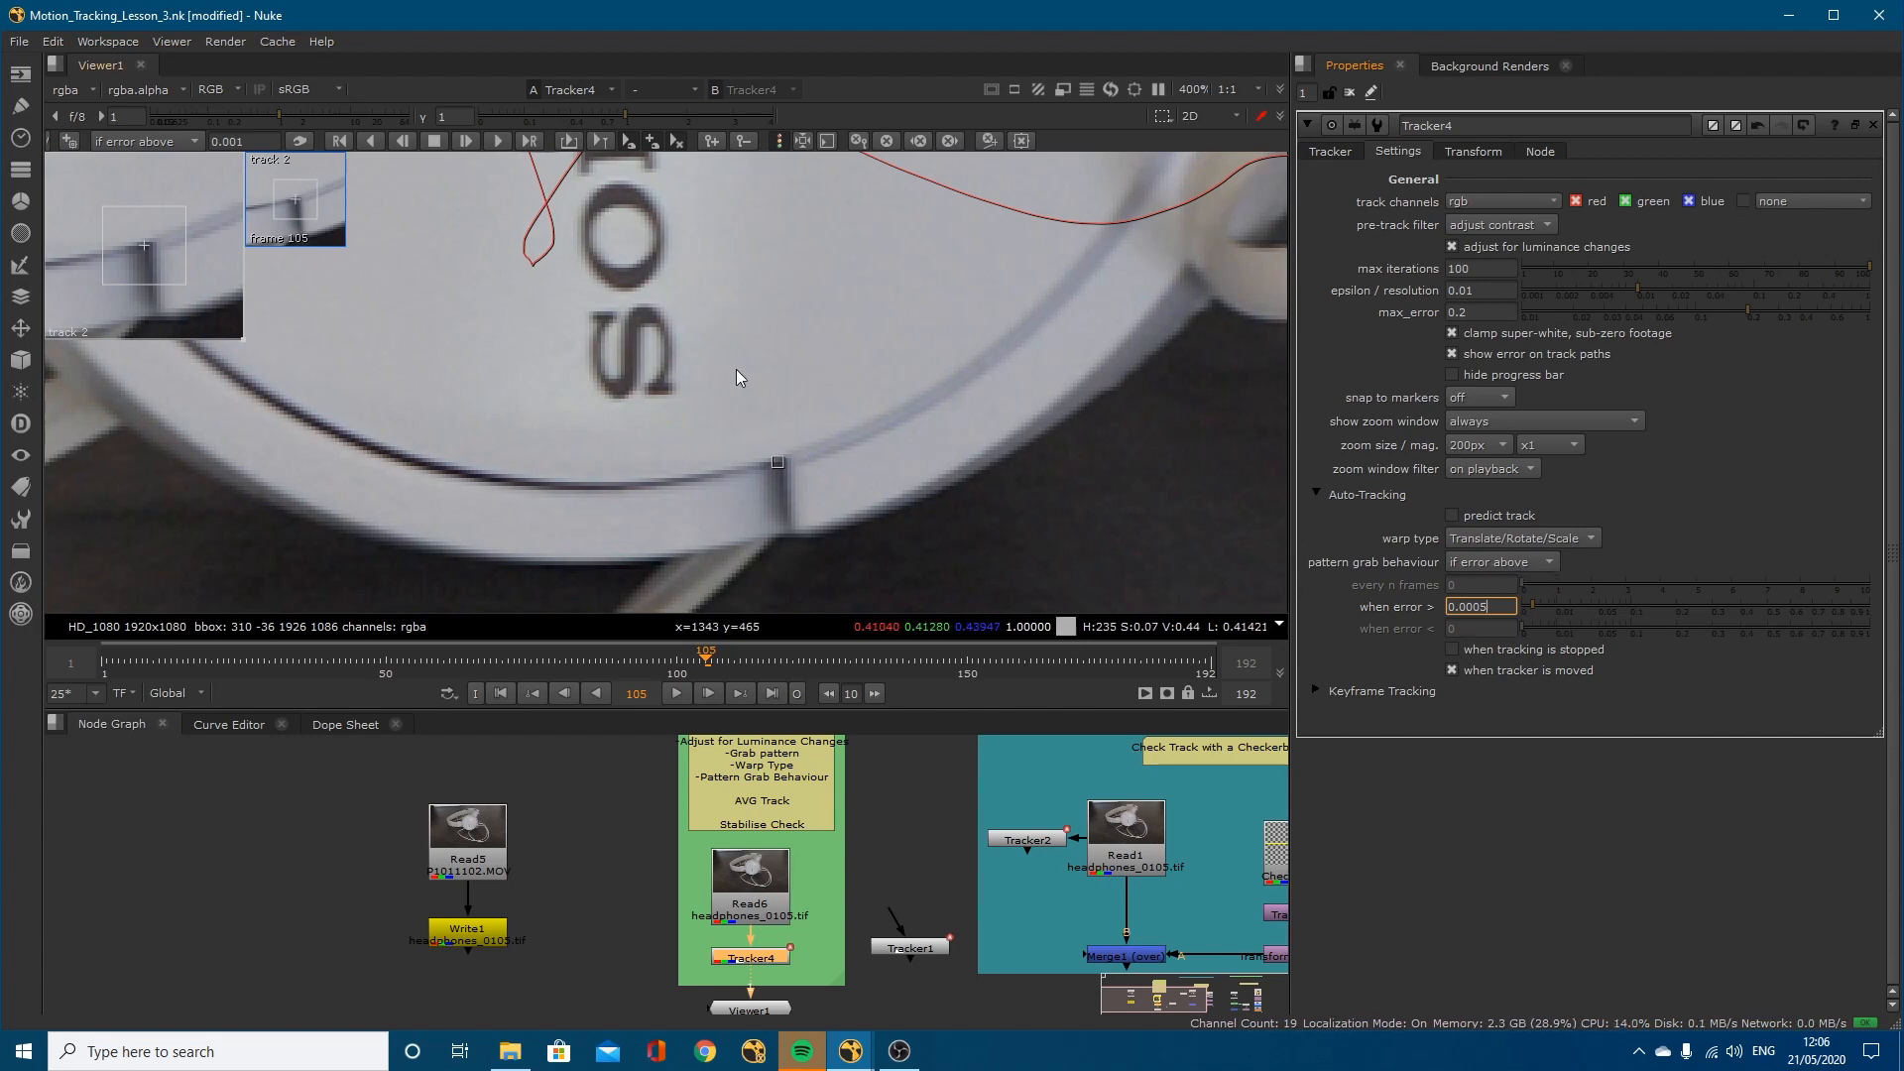
Step: Track track 2 forwards from frame 105 to the end of the clip and backwards to frame 1
{"action": "left_click", "coordinate": [777, 462]}
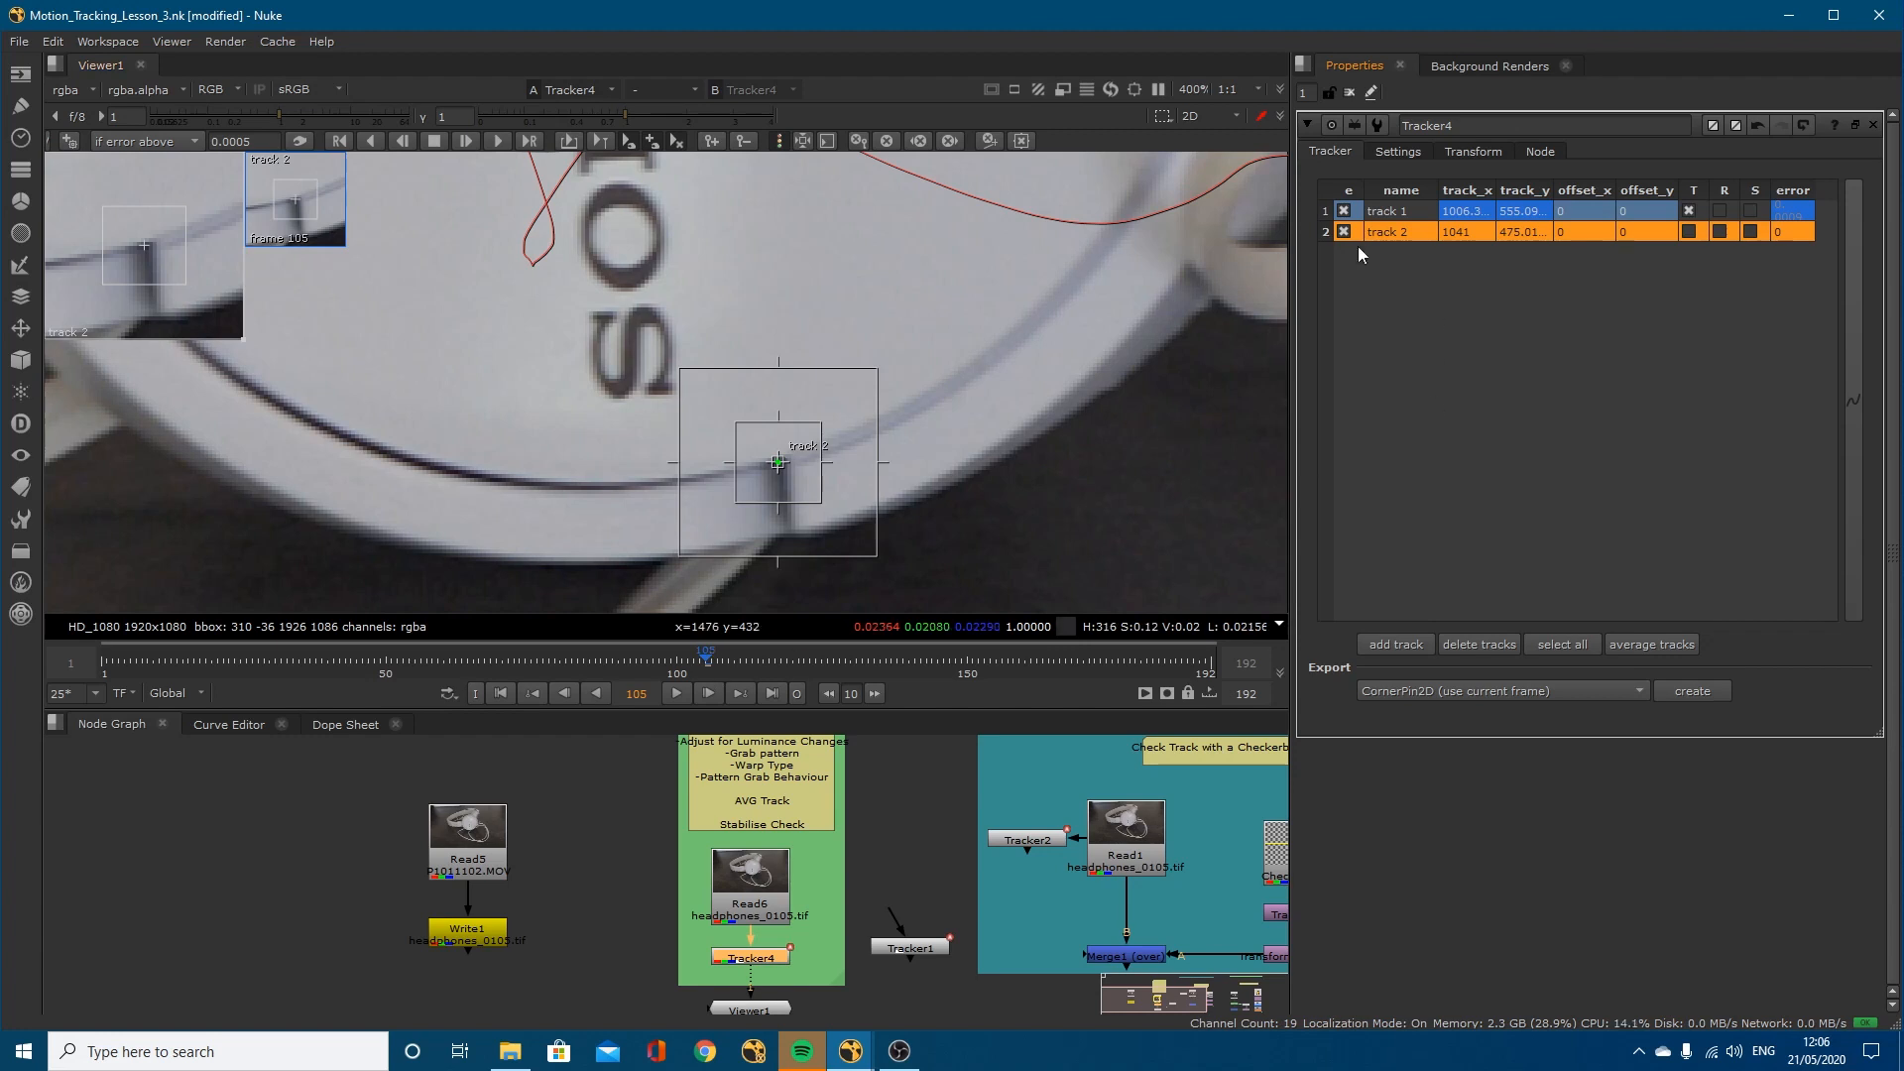
{"action": "left_click", "coordinate": [498, 140]}
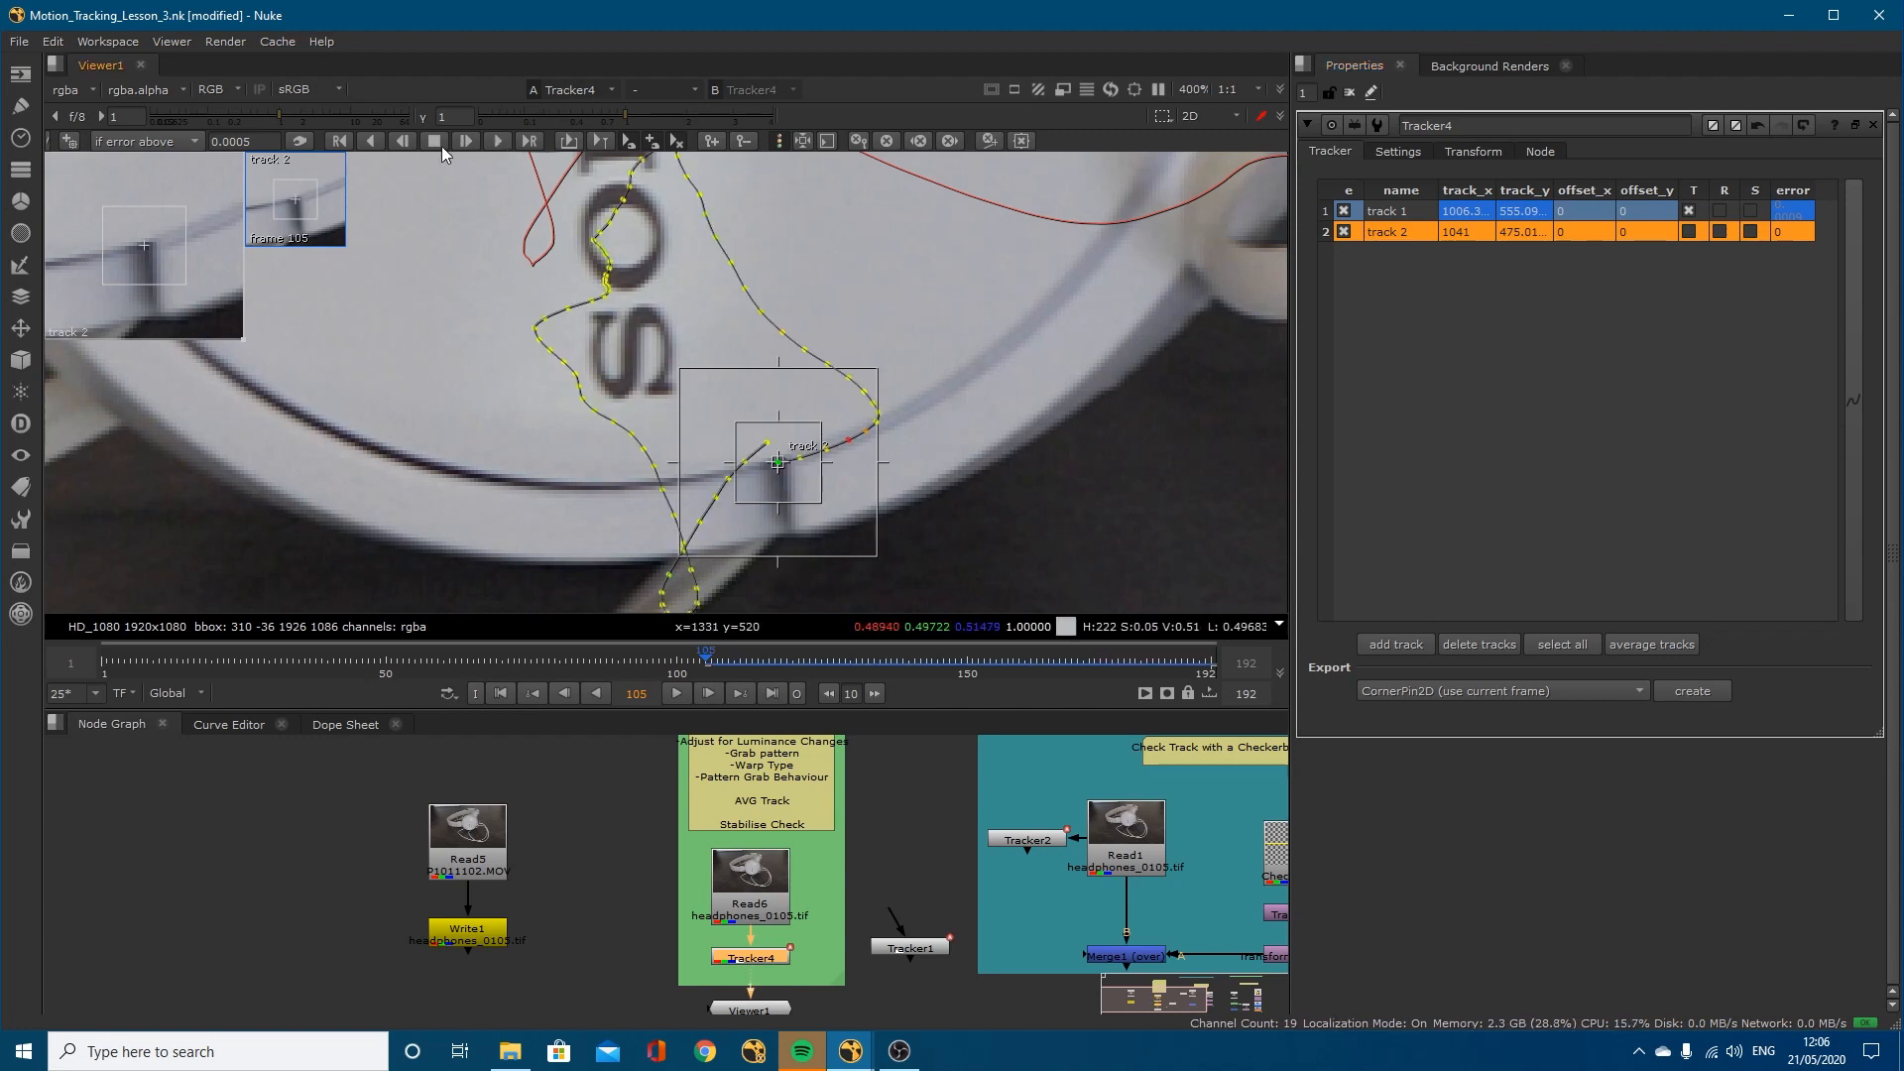
{"action": "left_click", "coordinate": [369, 141]}
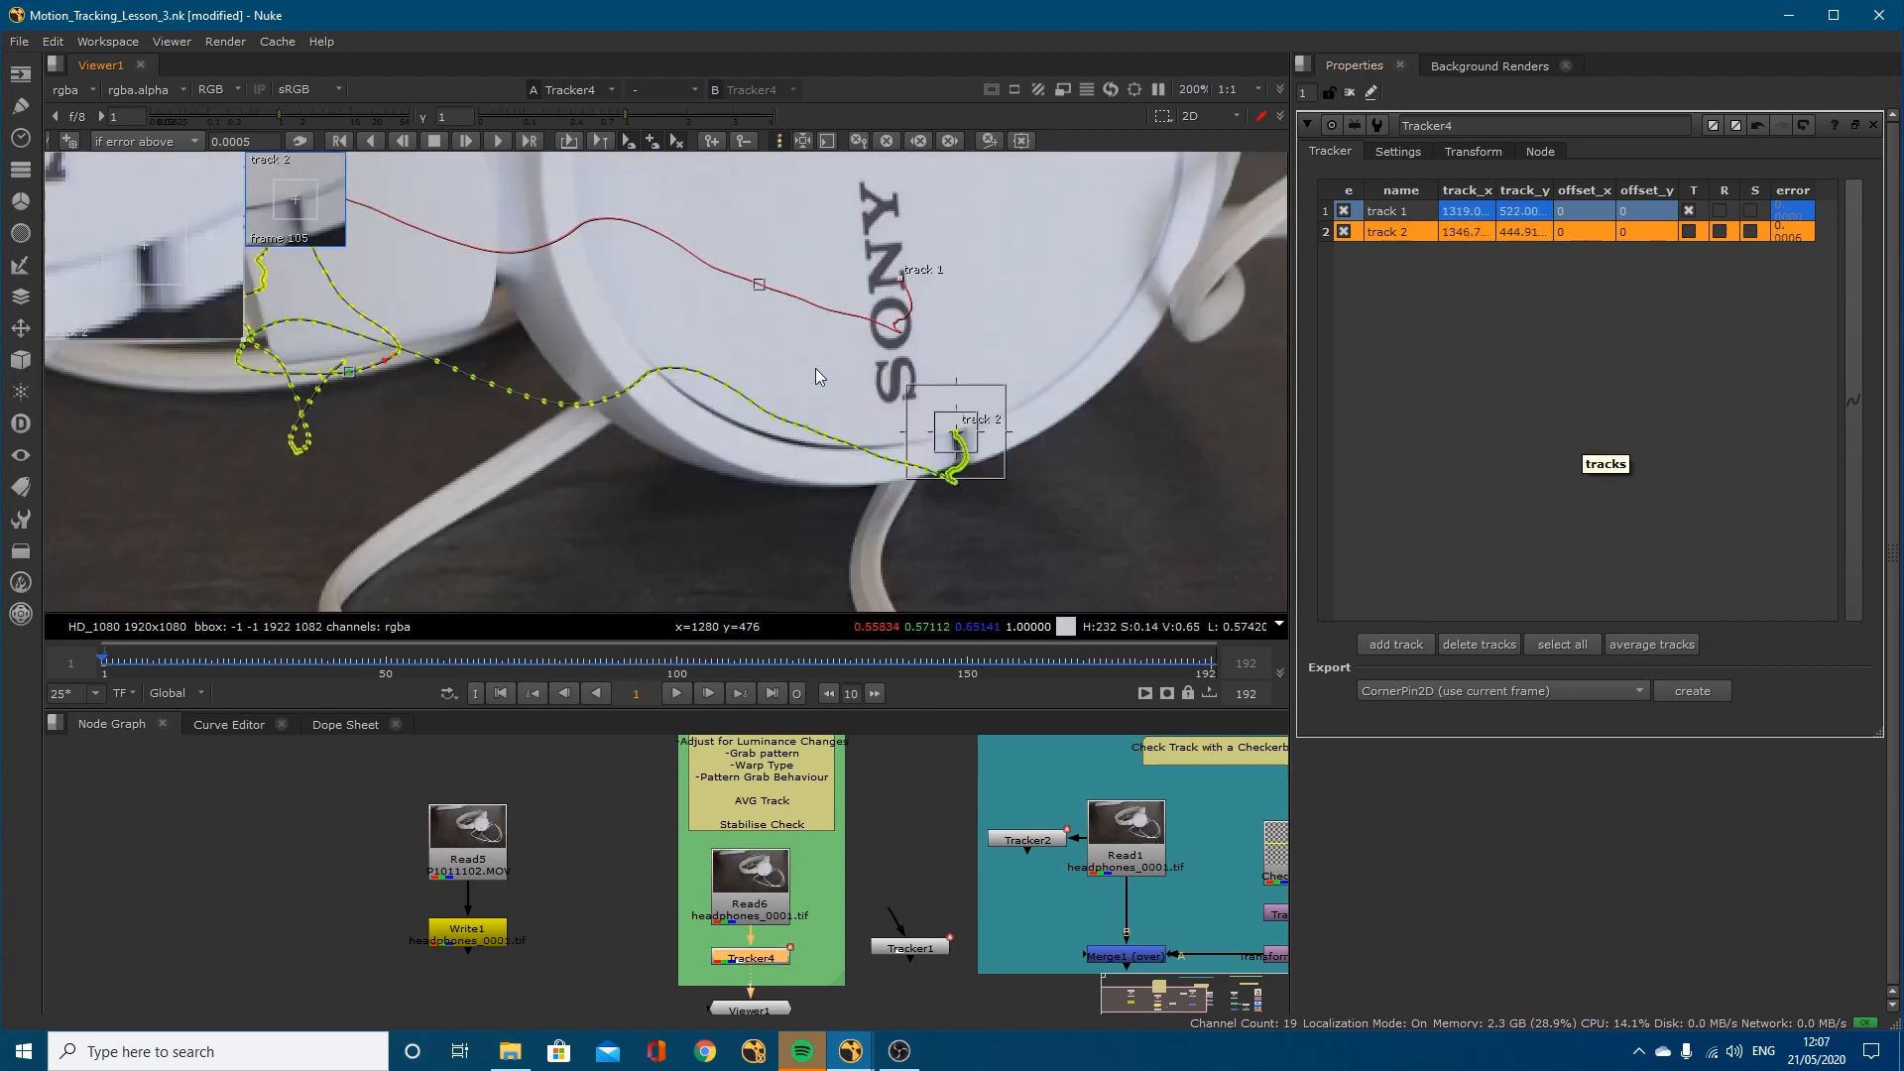
Step: Examine track 2's path and the auto-tracking settings, and scrub through the whole clip to check how it holds on the notch
{"action": "middle_click_drag", "start_coordinate": [725, 359], "coordinate": [845, 389]}
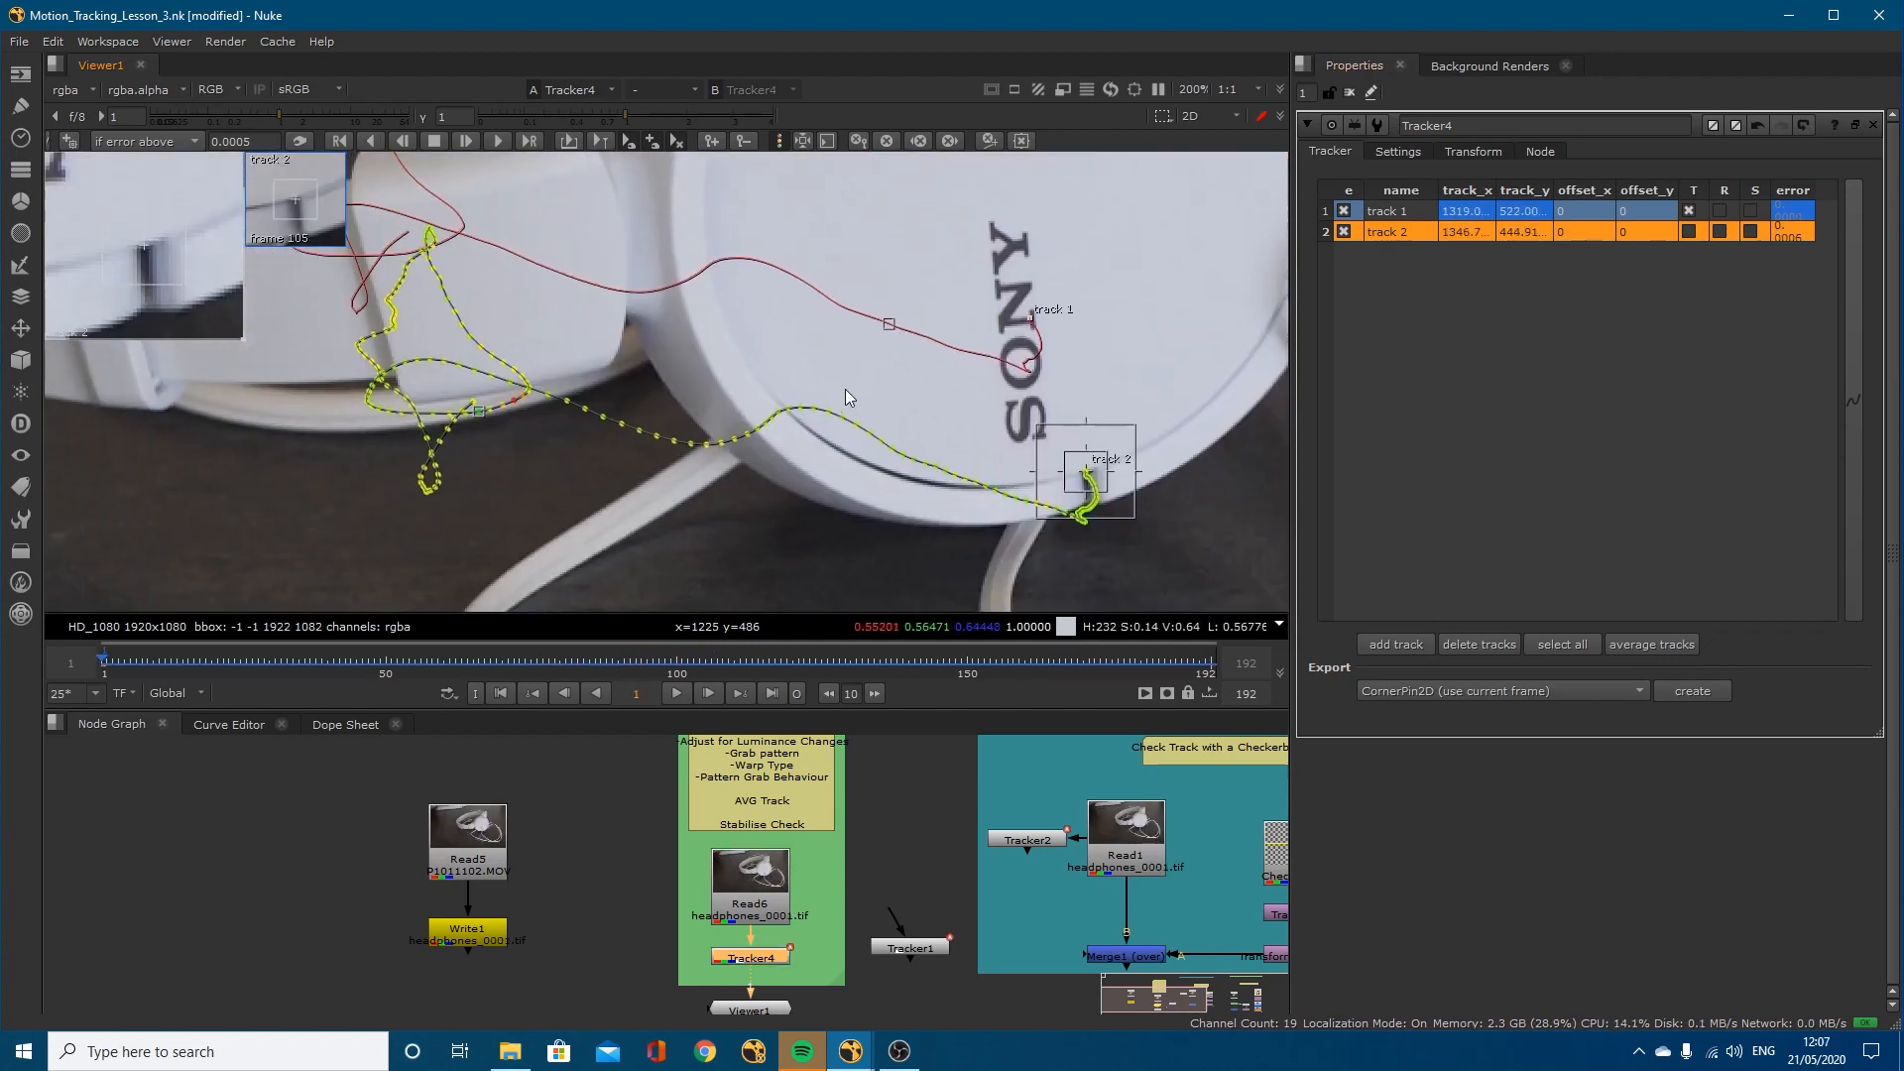
{"action": "scroll", "coordinate": [845, 388], "scroll_direction": "down", "scroll_amount": 1}
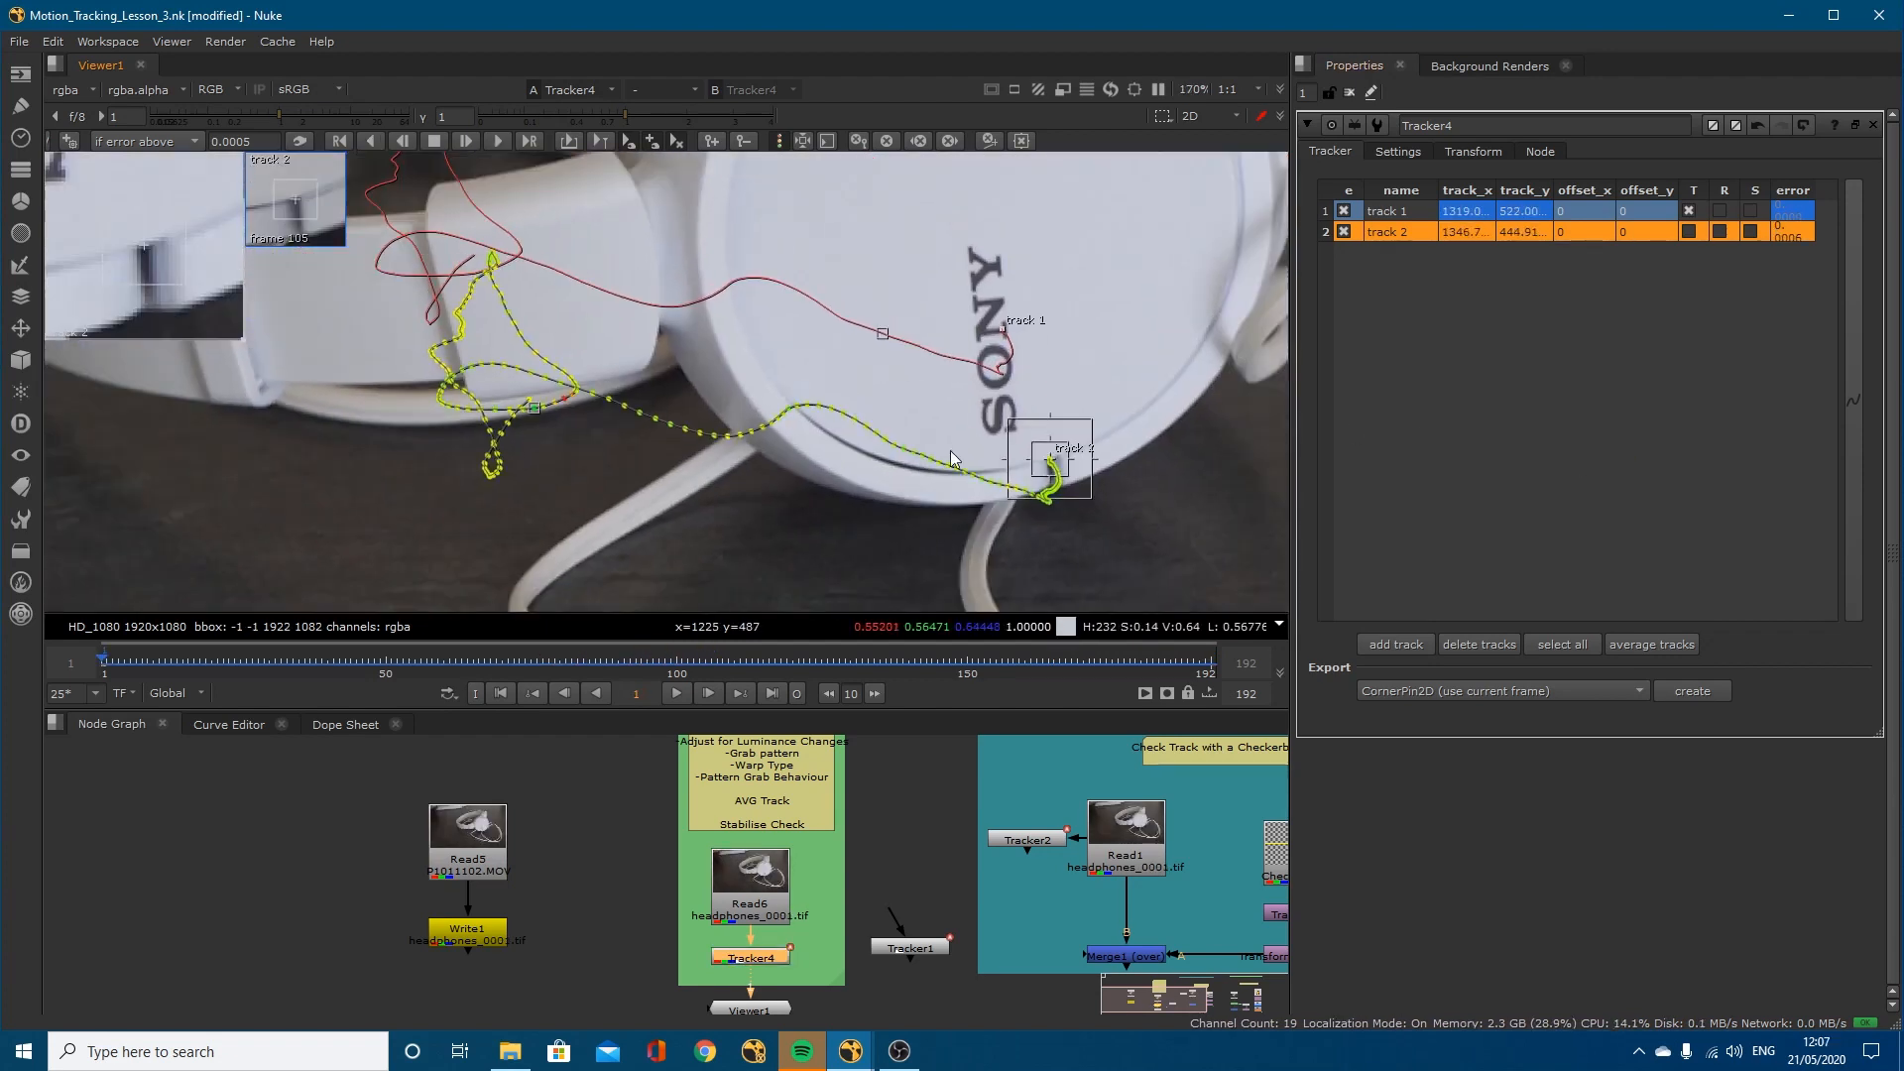
{"action": "left_click", "coordinate": [1399, 151]}
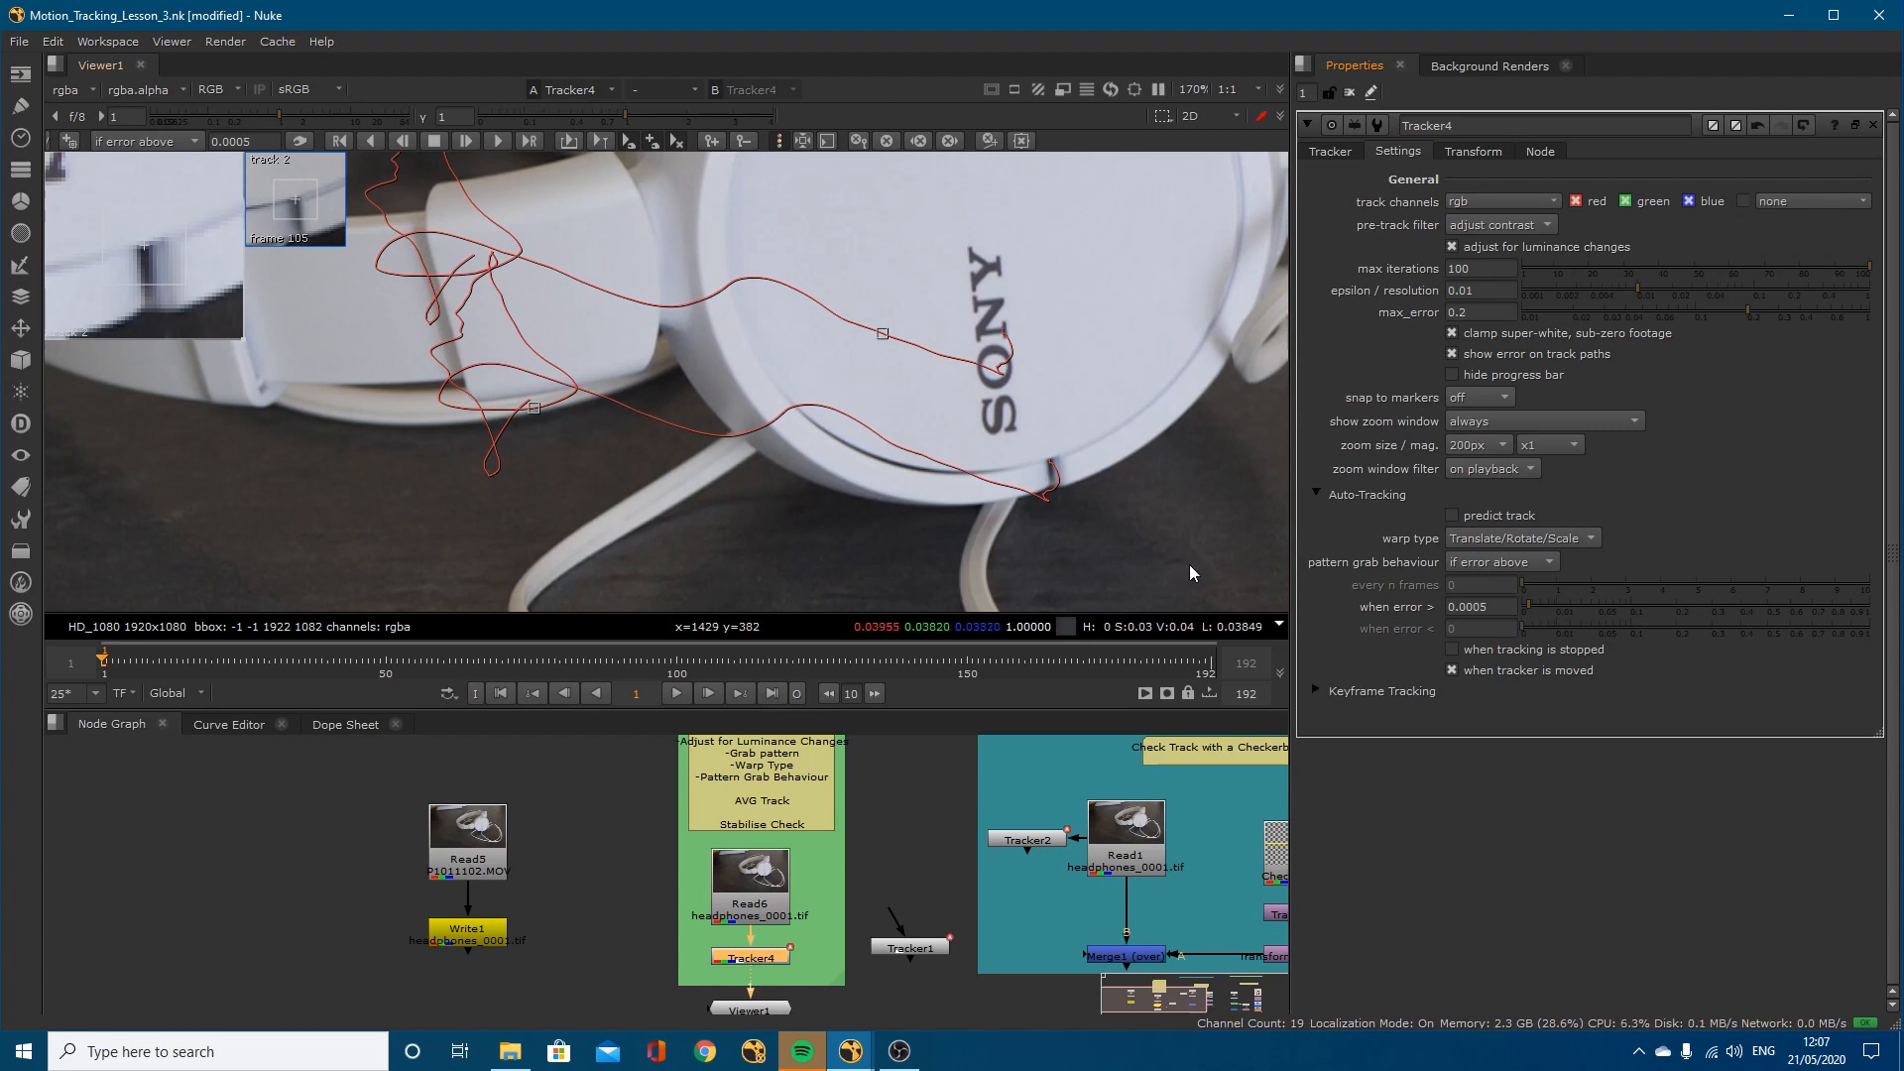
{"action": "left_click", "coordinate": [1332, 153]}
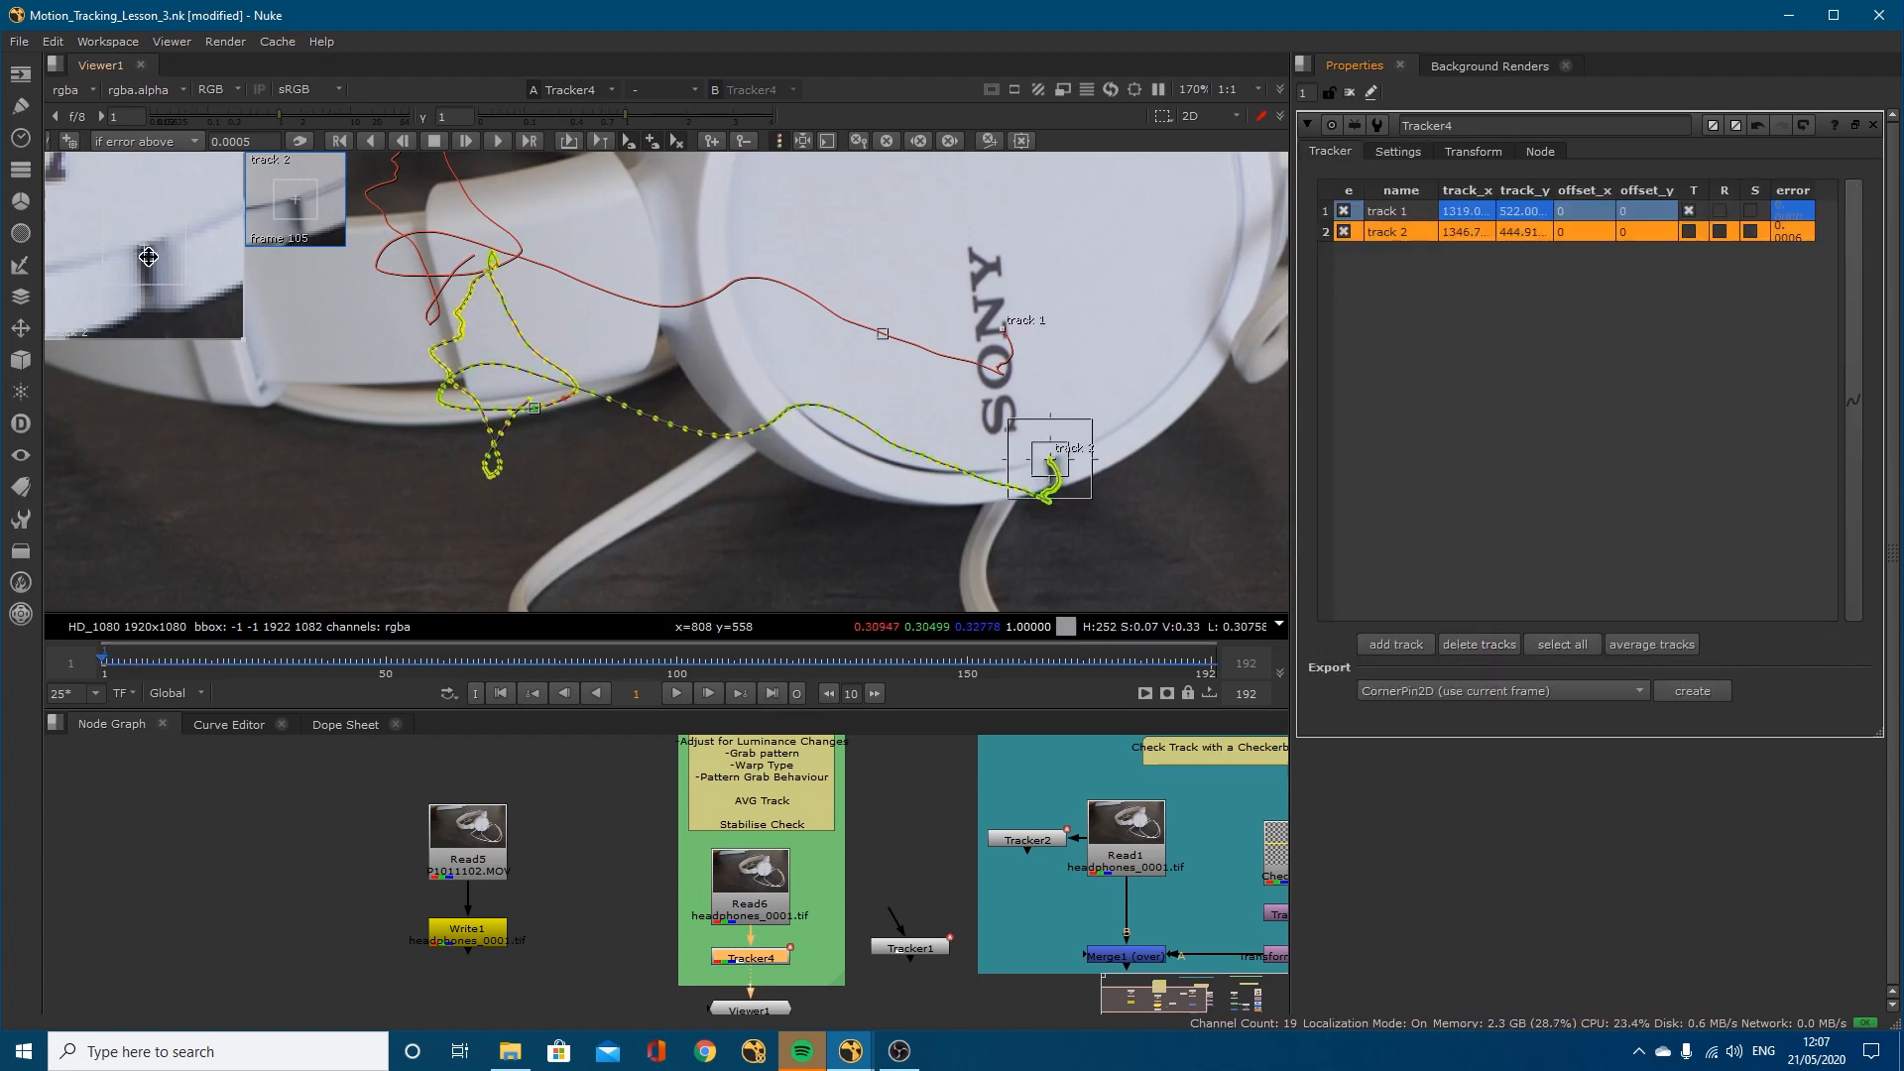
{"action": "left_click_drag", "start_coordinate": [103, 647], "coordinate": [1222, 680]}
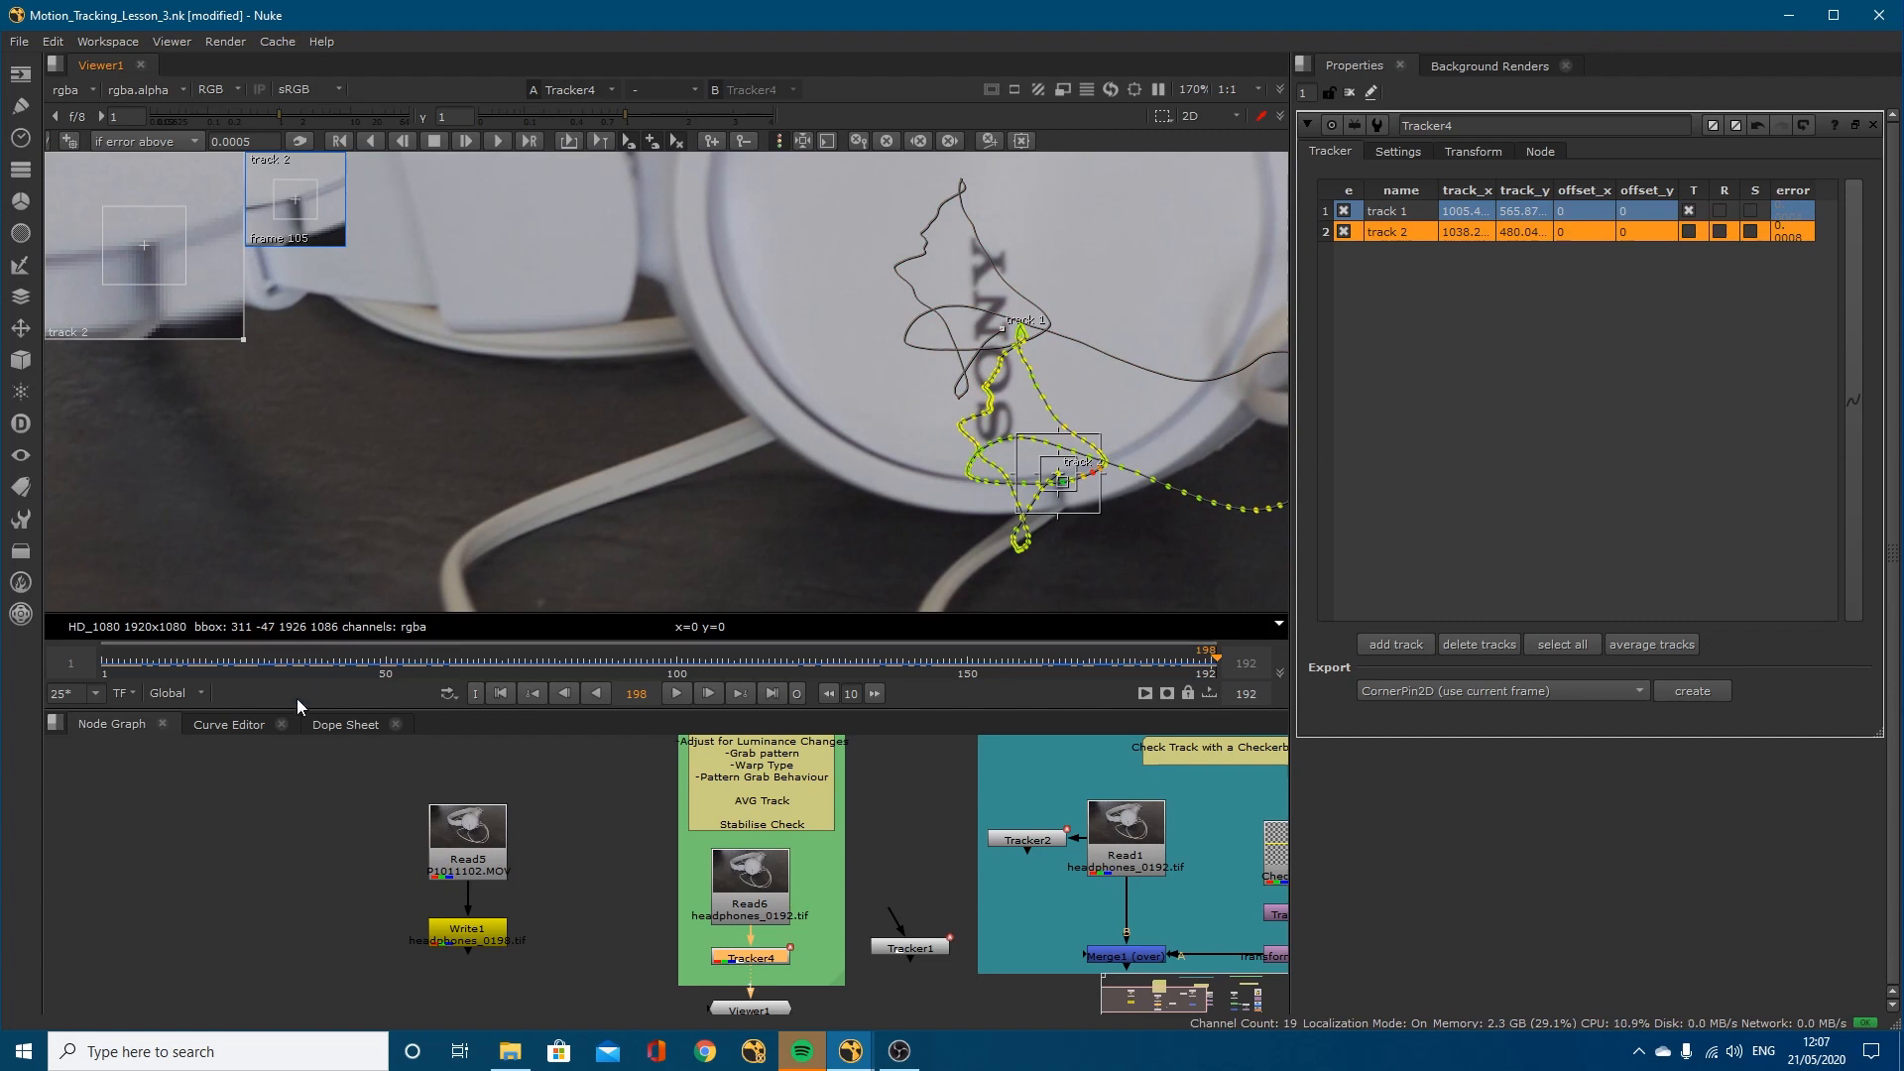
Step: Display track 2's error curve in the Curve Editor and go to its highest peak at frame 108
{"action": "left_click", "coordinate": [236, 722]}
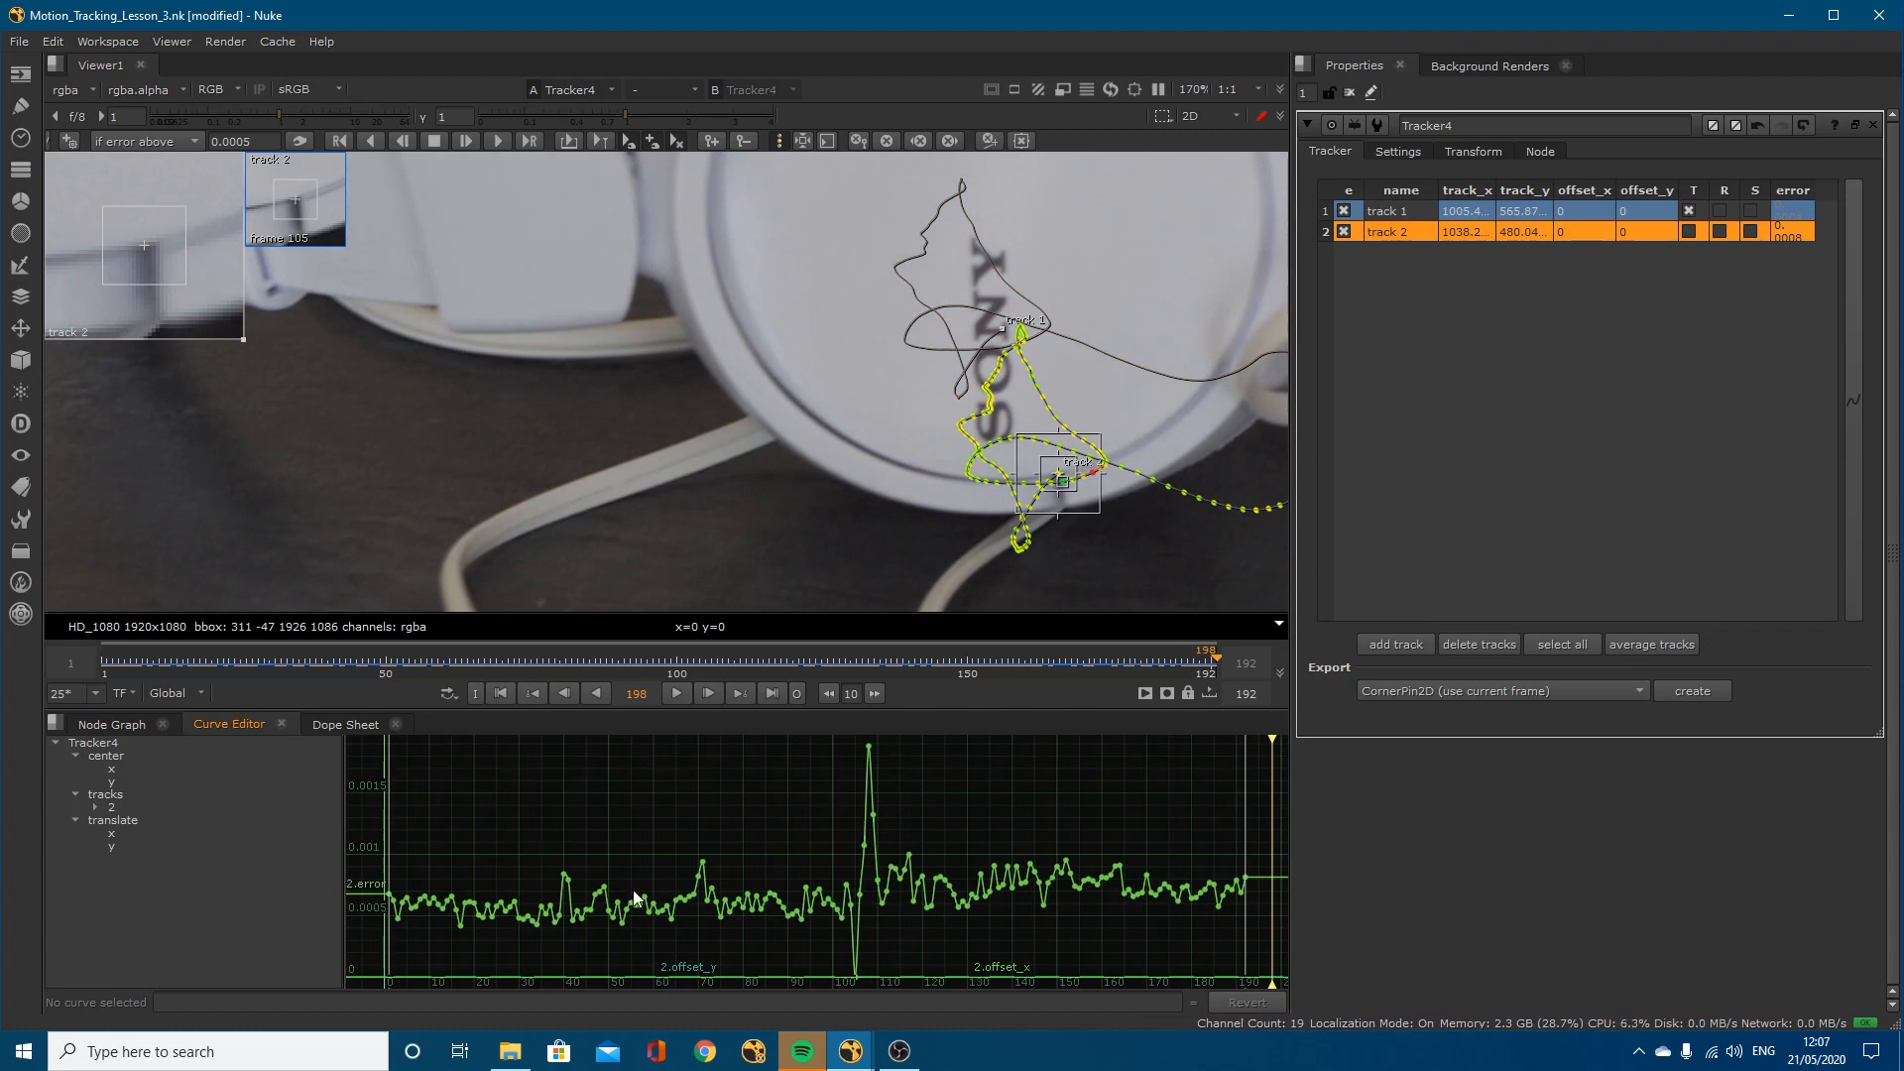
{"action": "left_click", "coordinate": [96, 808]}
{"action": "left_click", "coordinate": [139, 833]}
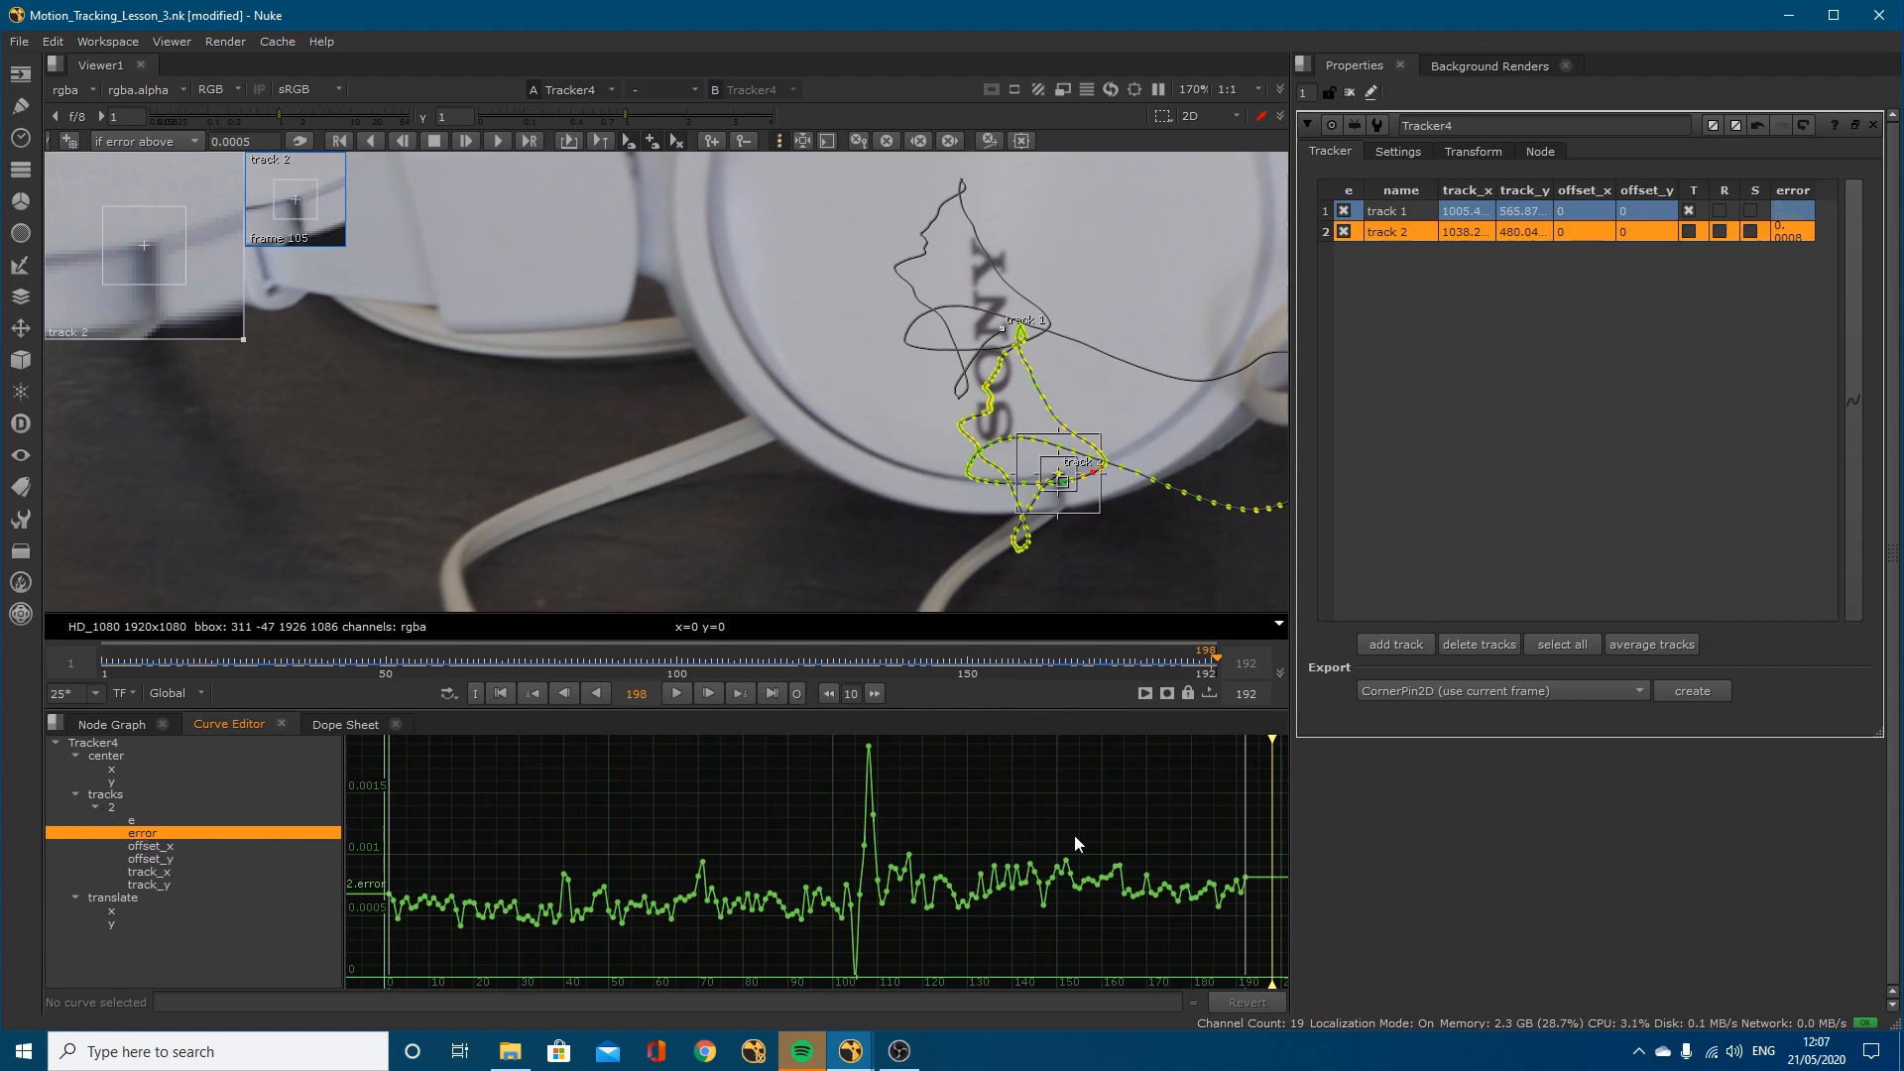
{"action": "left_click_drag", "start_coordinate": [1271, 741], "coordinate": [868, 742]}
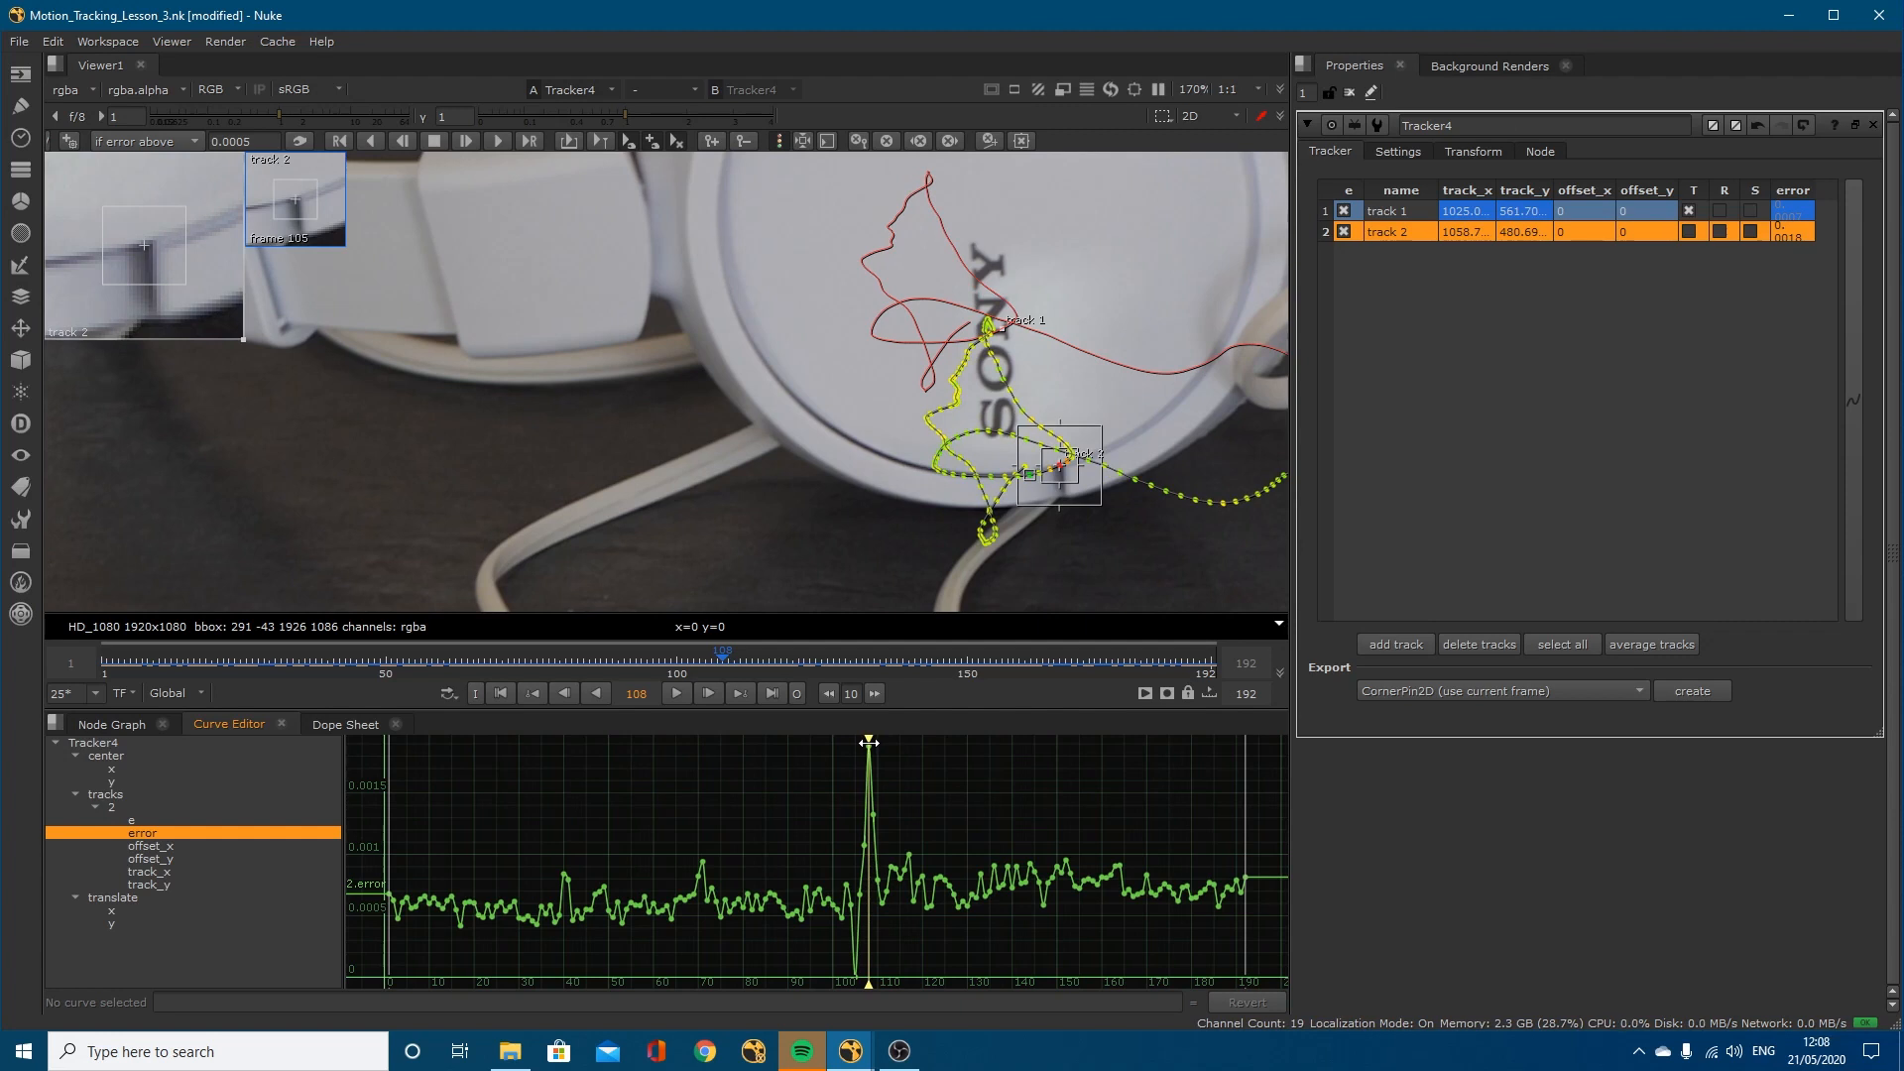
{"action": "mouse_move", "coordinate": [869, 743]}
{"action": "left_mouse_down"}
{"action": "mouse_move", "coordinate": [837, 741]}
{"action": "mouse_move", "coordinate": [867, 739]}
{"action": "left_mouse_up"}
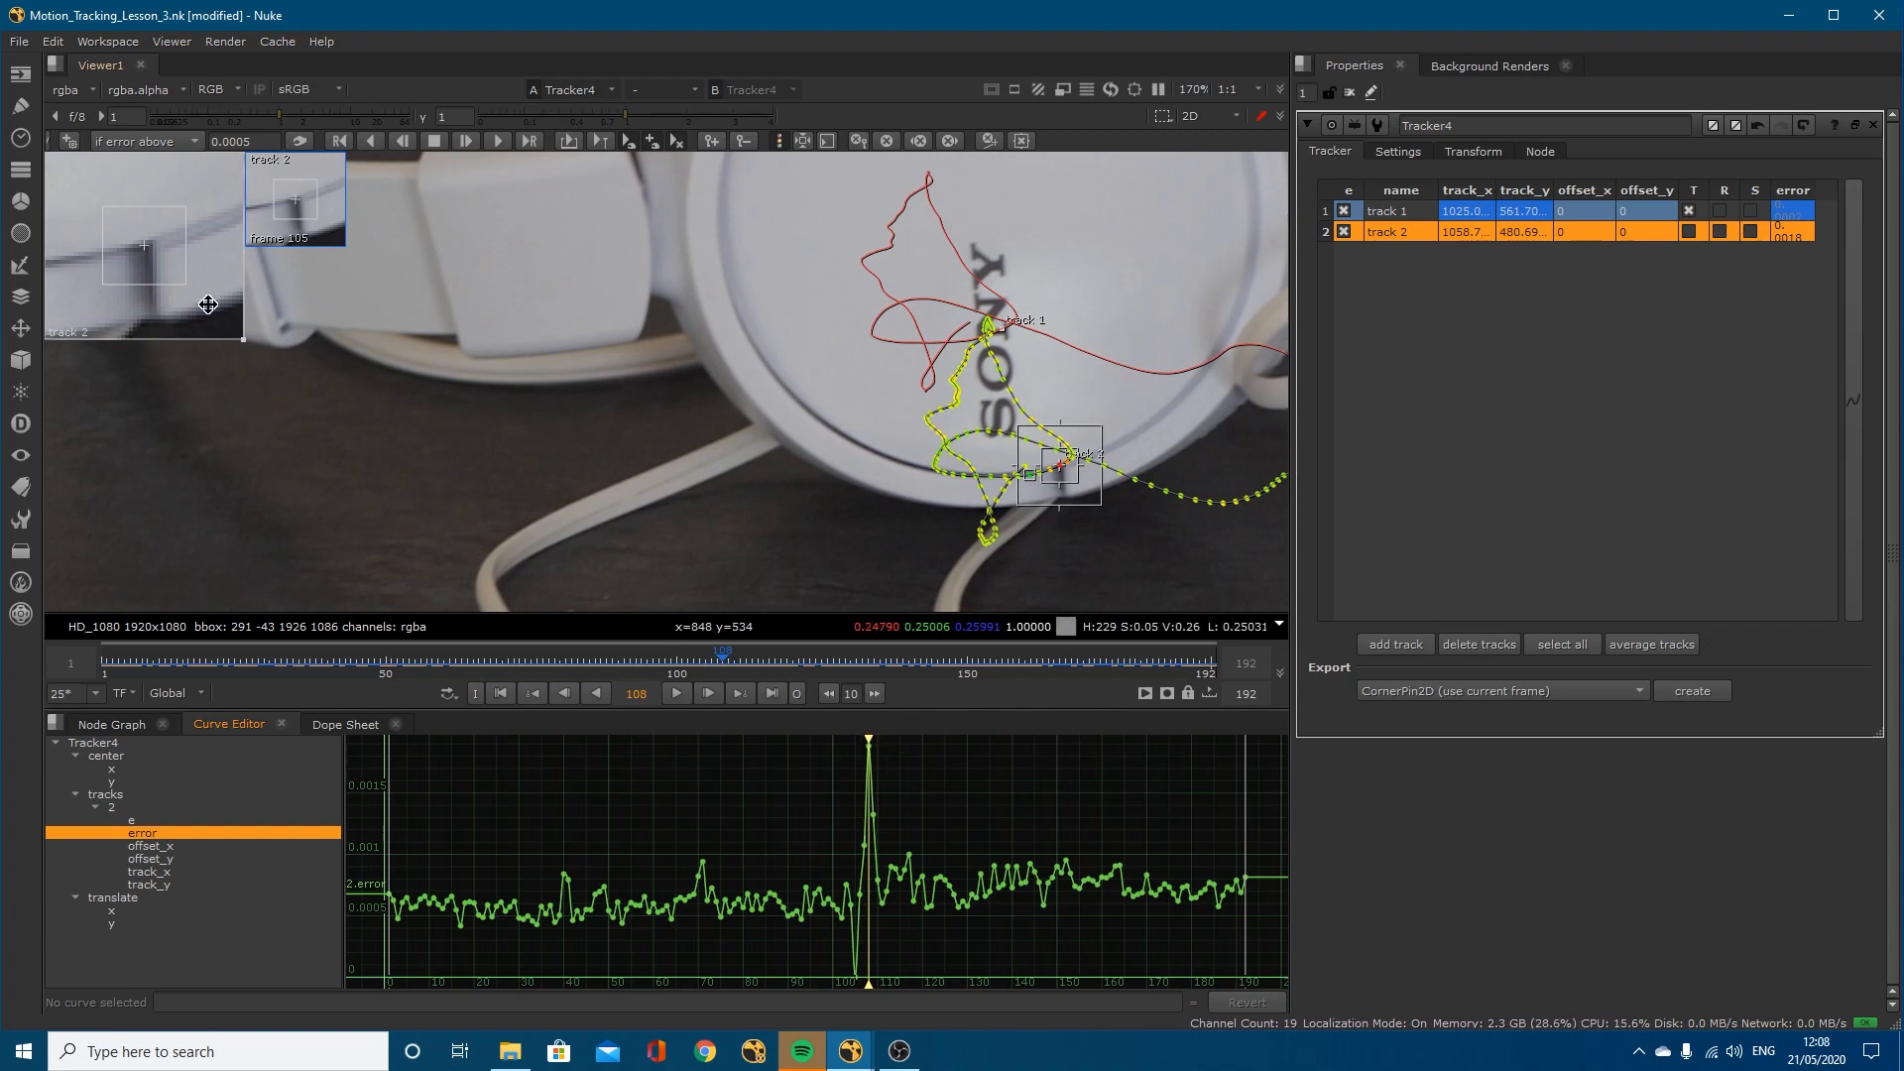
Step: Nudge track 2 on the rim notch at frame 108 and re-track it frame by frame backwards to 103 and forwards to 110
{"action": "left_click_drag", "start_coordinate": [195, 301], "coordinate": [194, 301]}
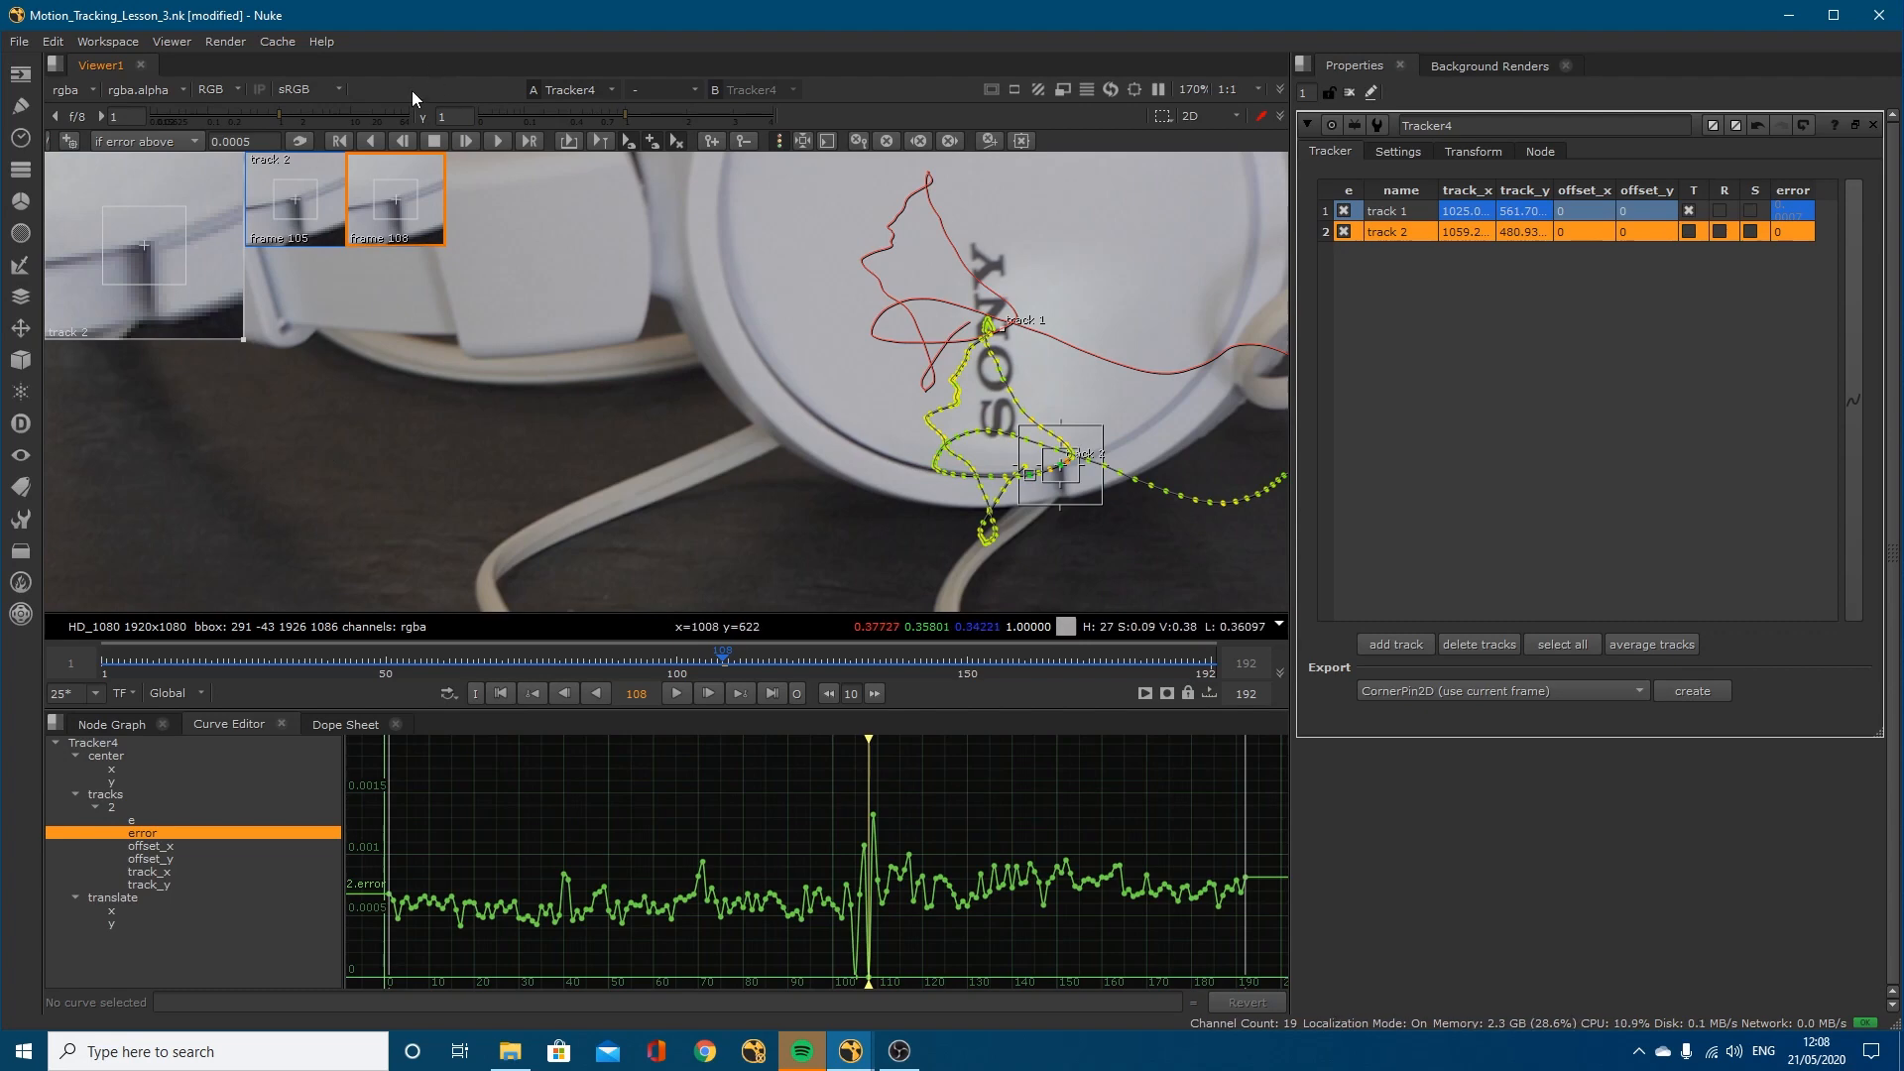
{"action": "left_click", "coordinate": [401, 141]}
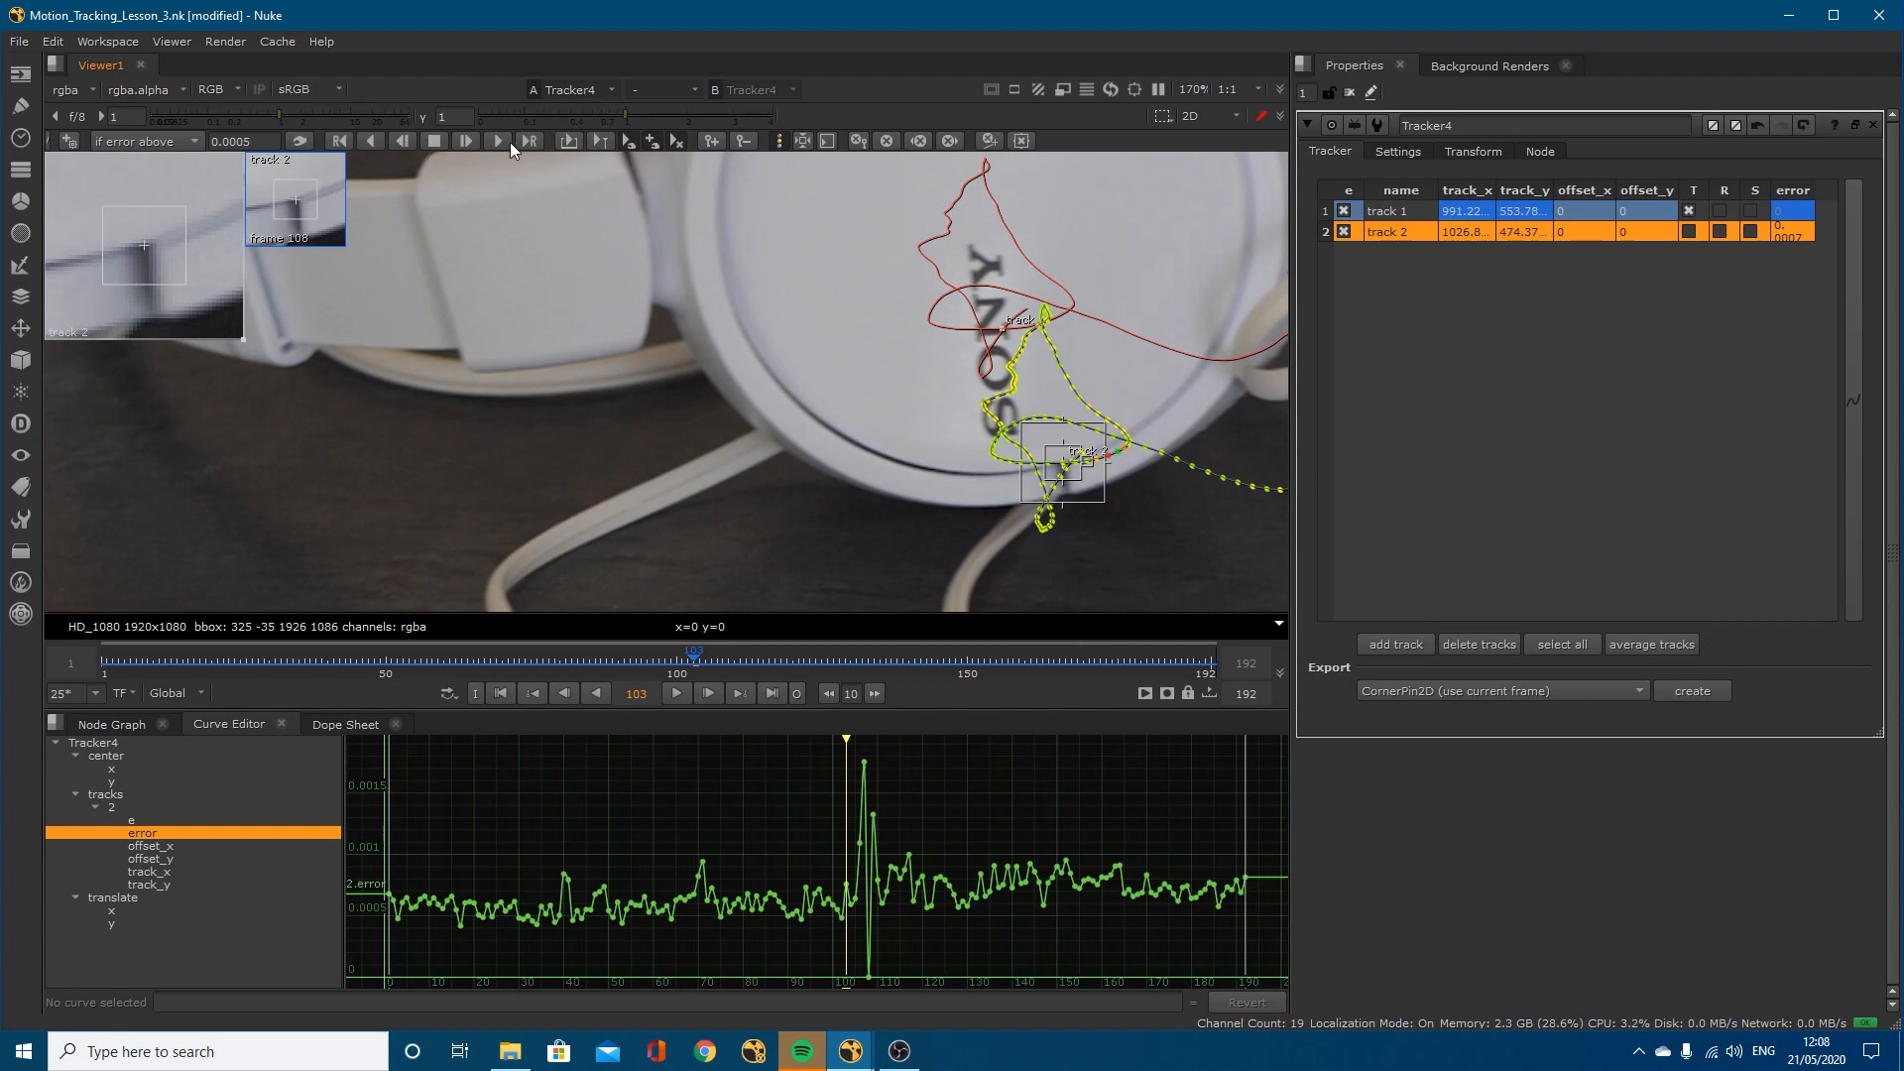
{"action": "left_click", "coordinate": [463, 139]}
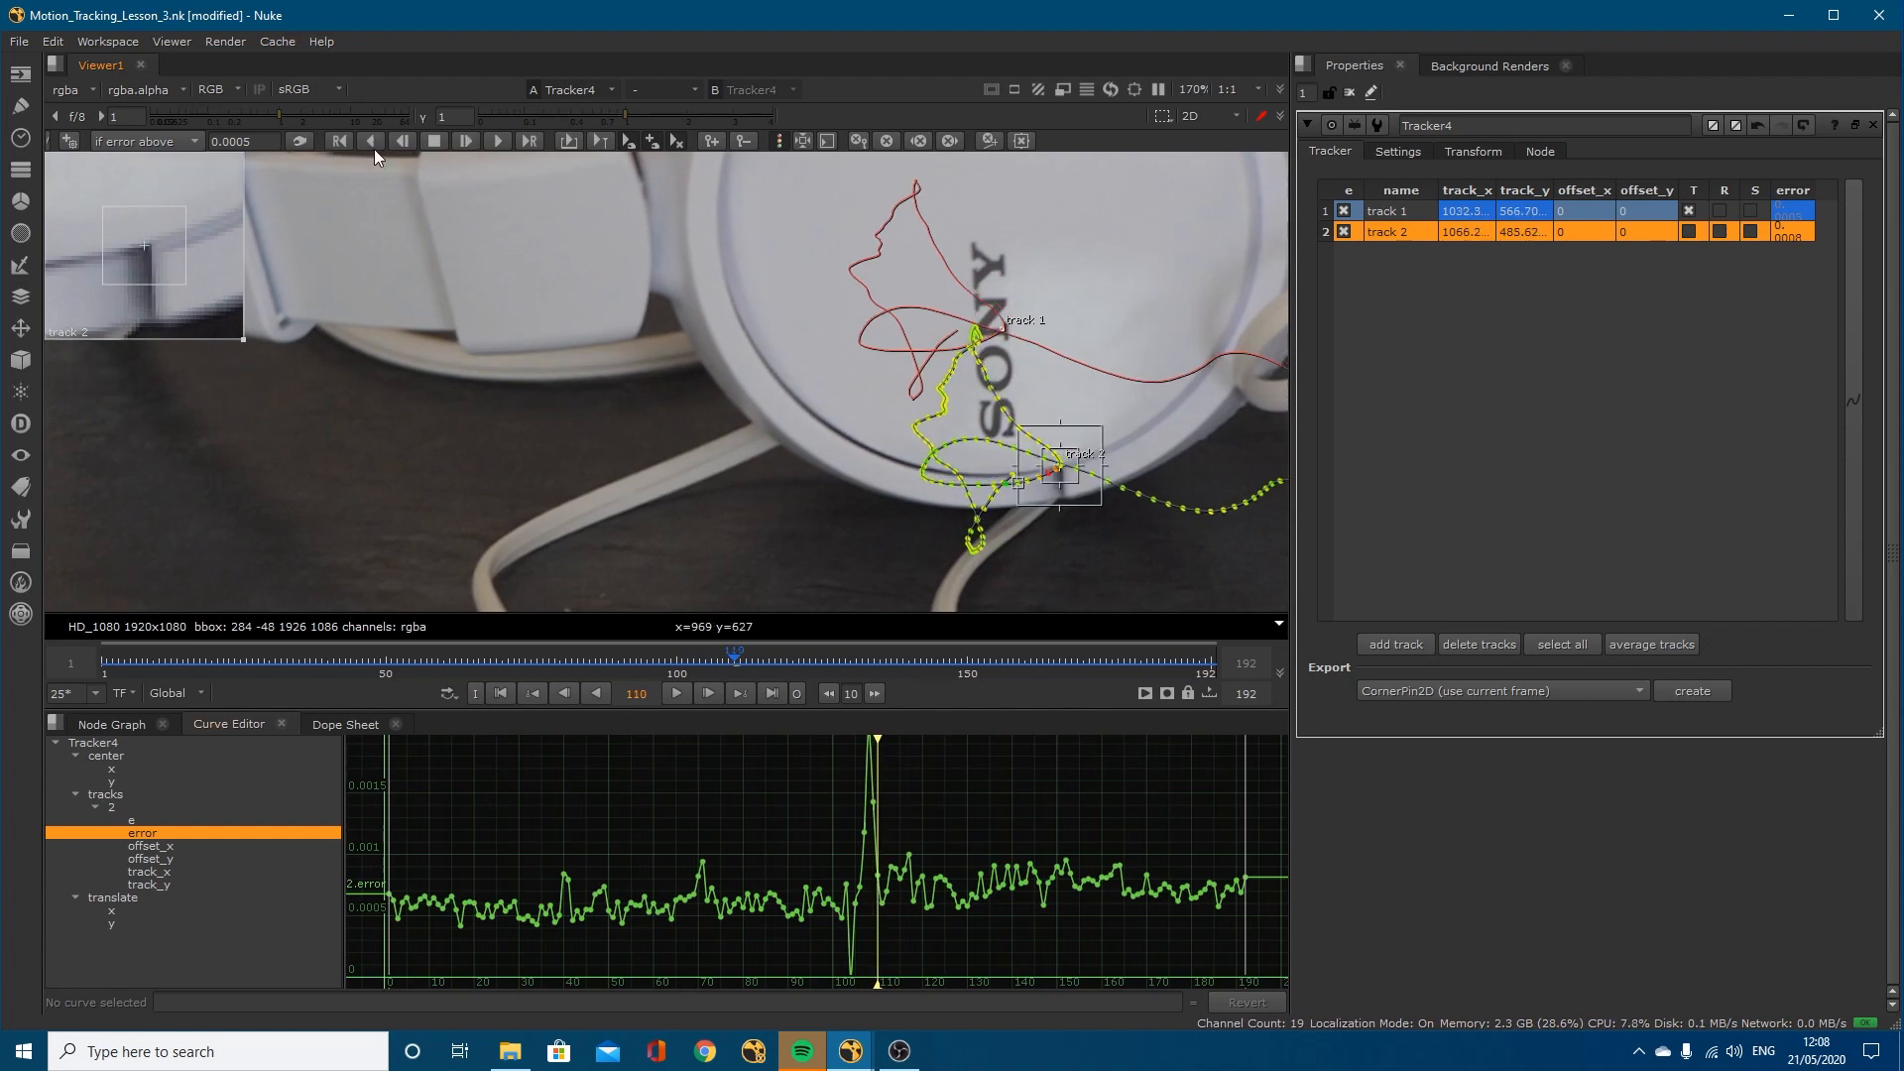
Step: Re-track track 2 backwards one frame at a time from frame 110 to 106, and step forwards to frame 108 to check it
{"action": "left_click", "coordinate": [401, 141]}
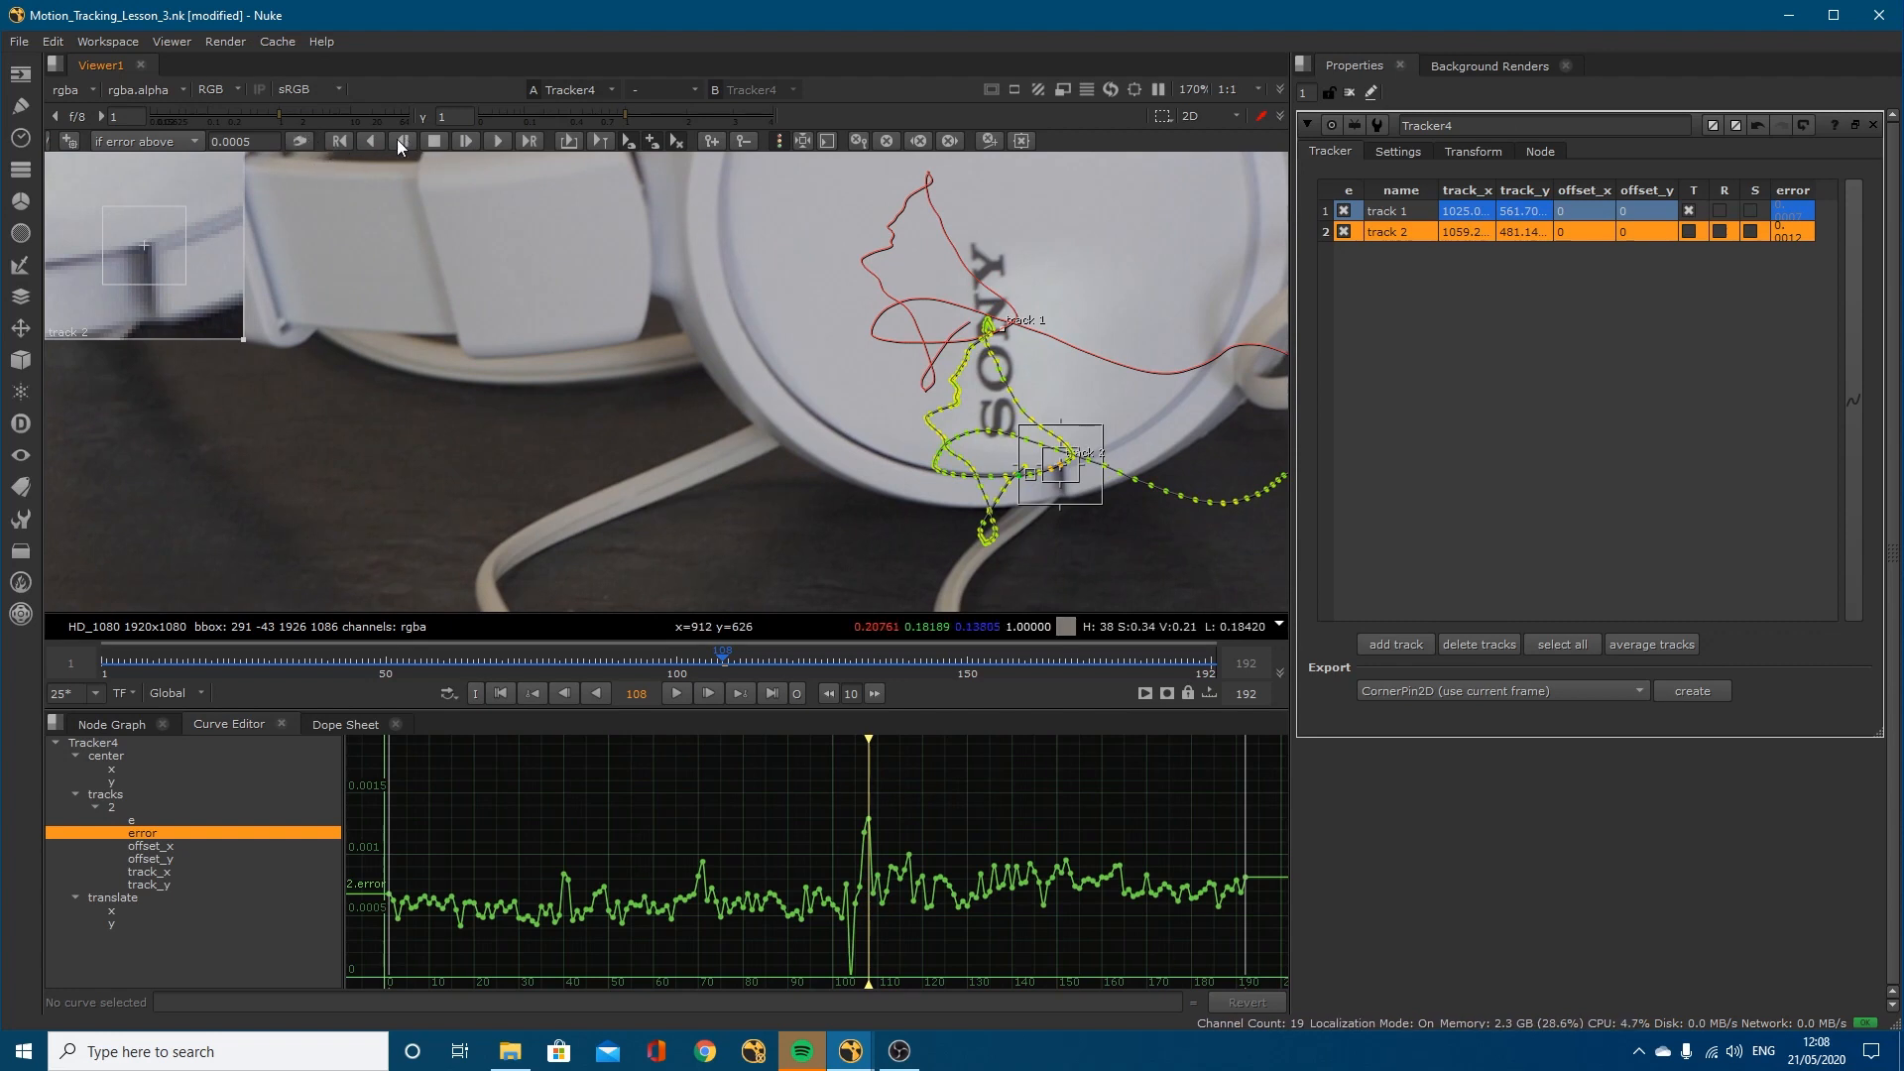
{"action": "left_click", "coordinate": [401, 140]}
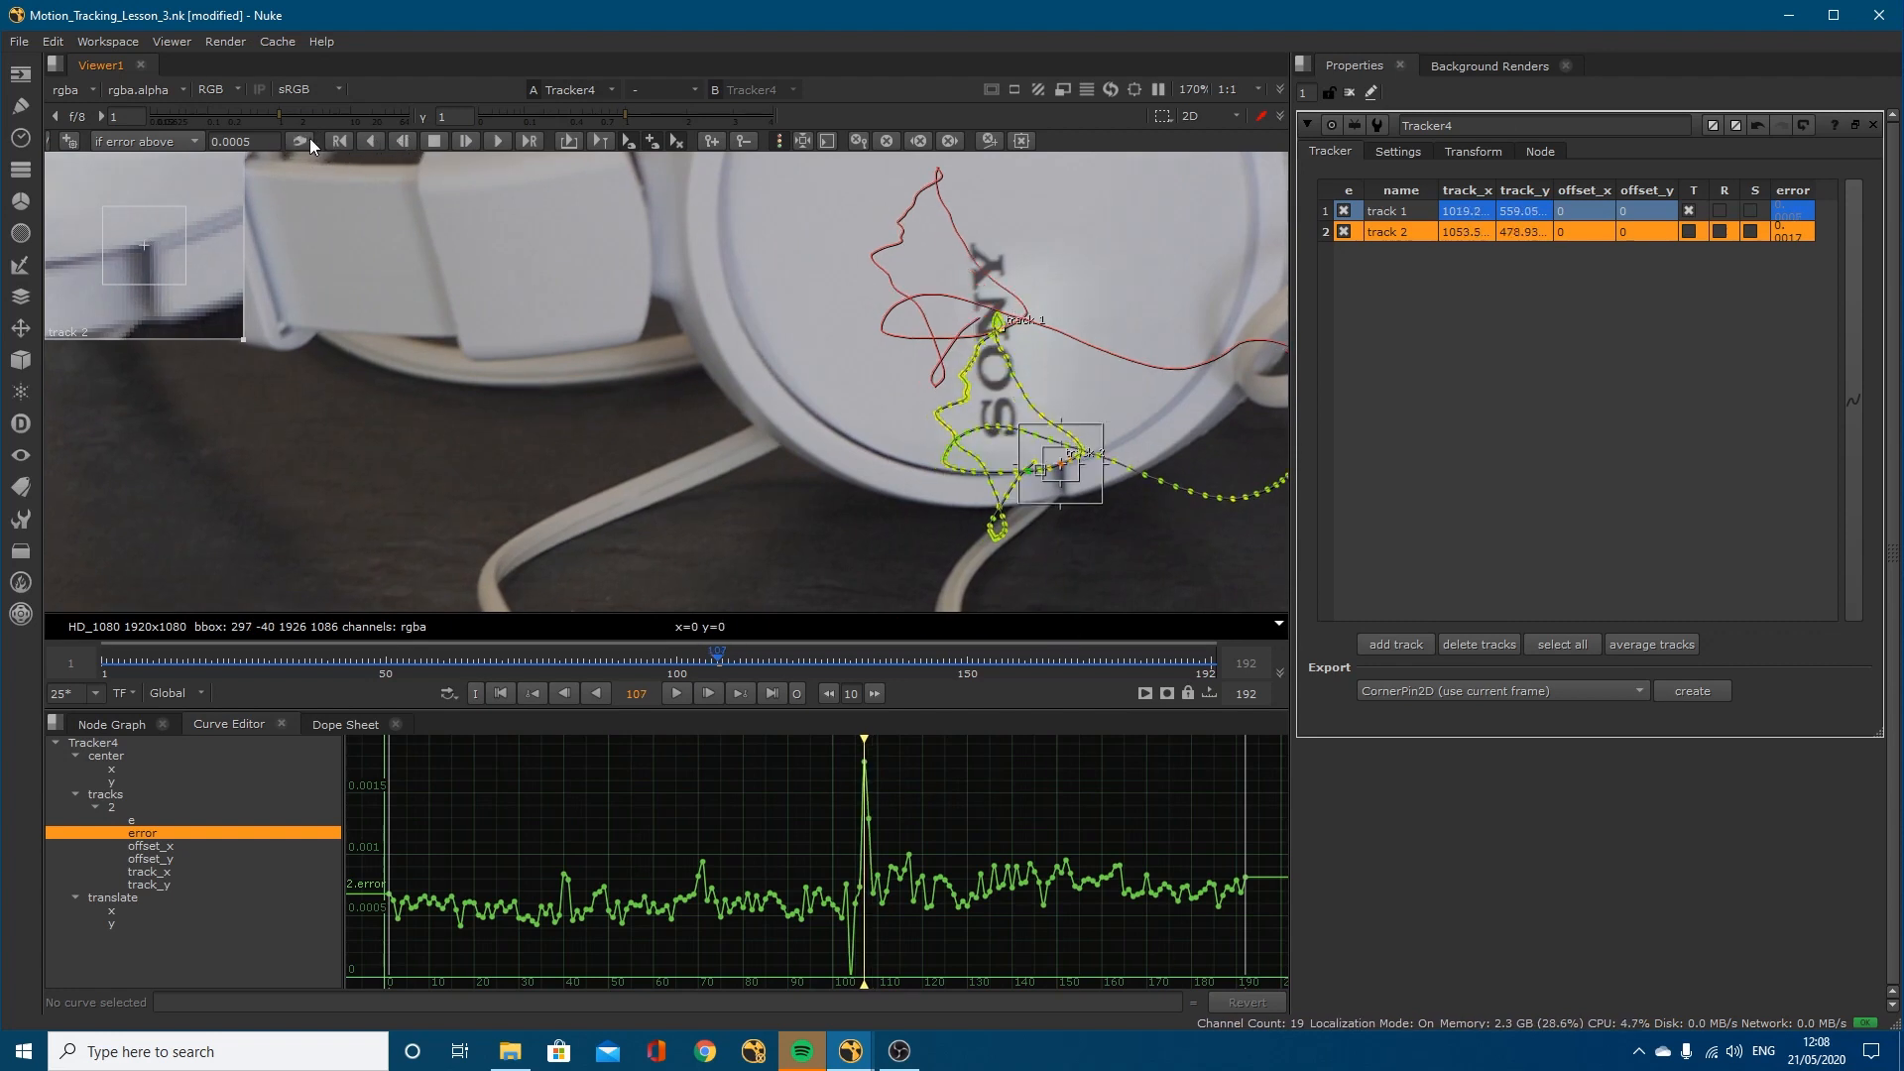
{"action": "left_click", "coordinate": [403, 140]}
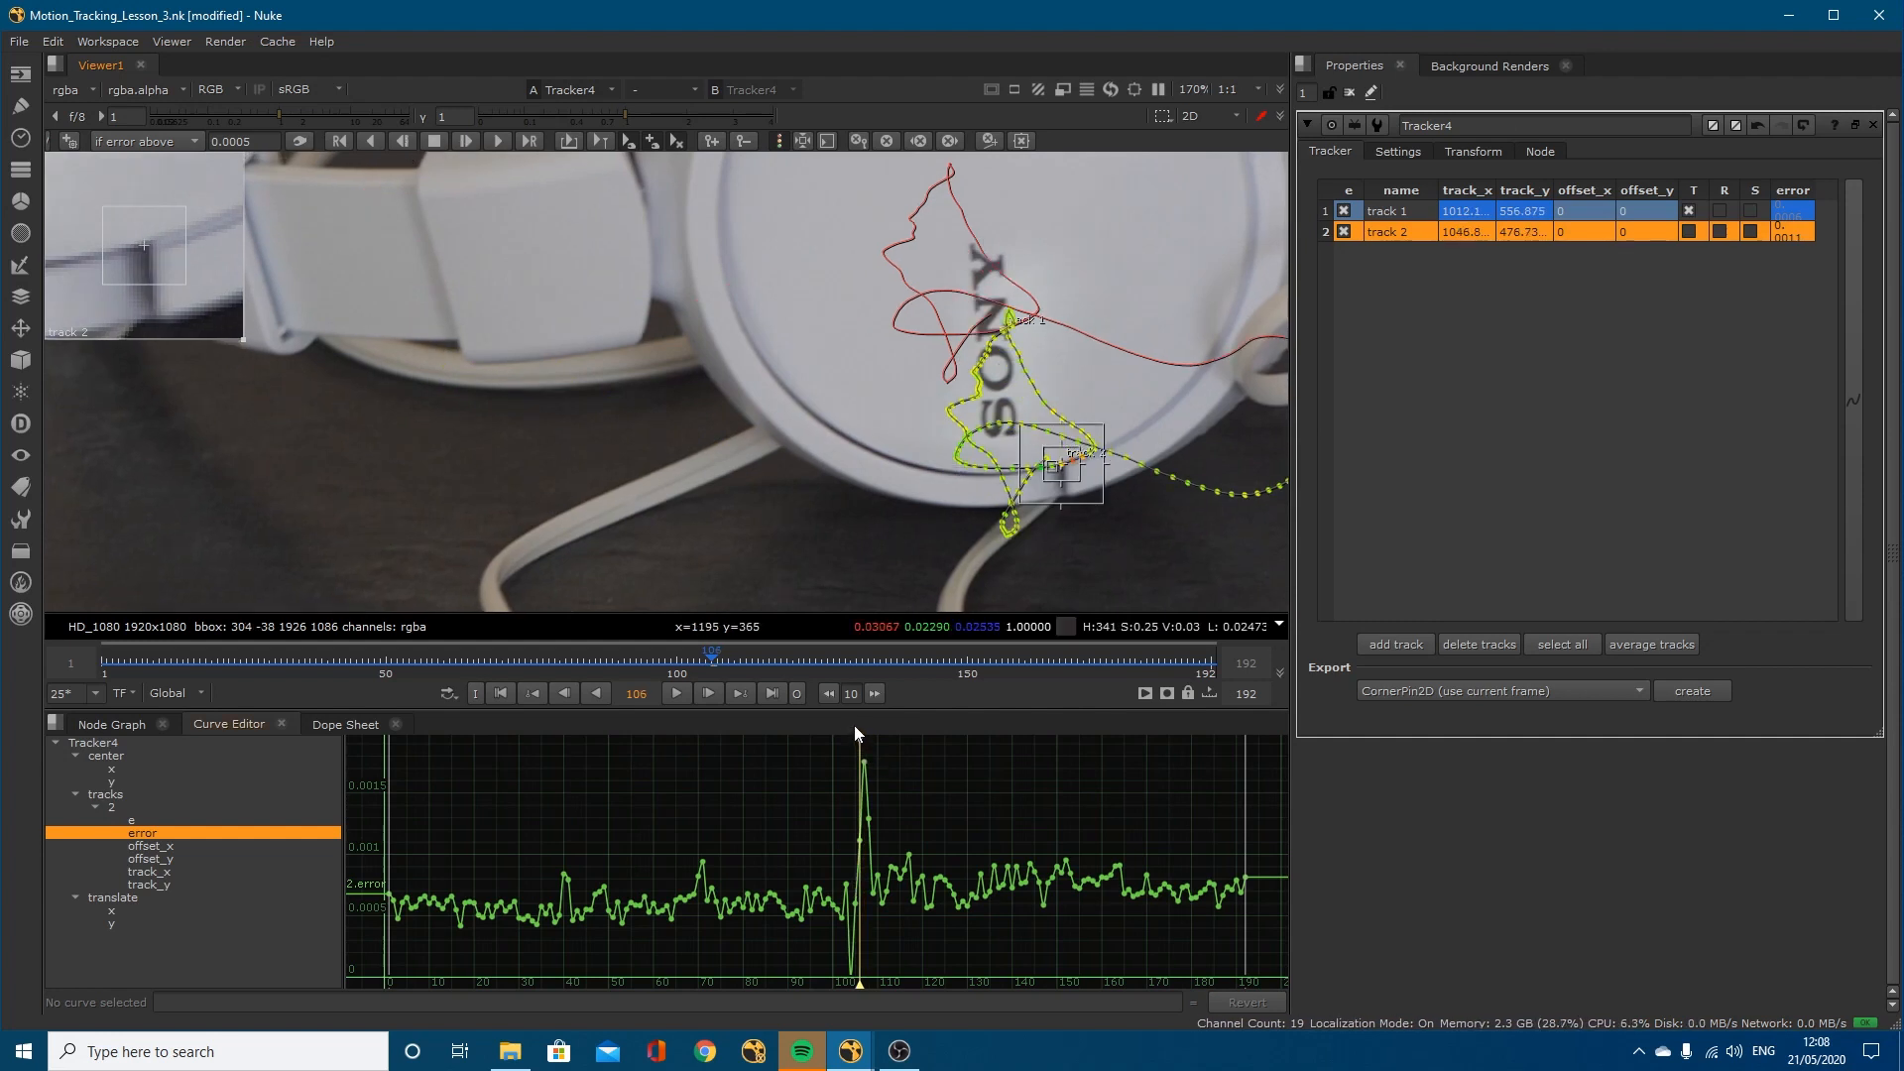
{"action": "key", "text": "Right"}
{"action": "key", "text": "Right"}
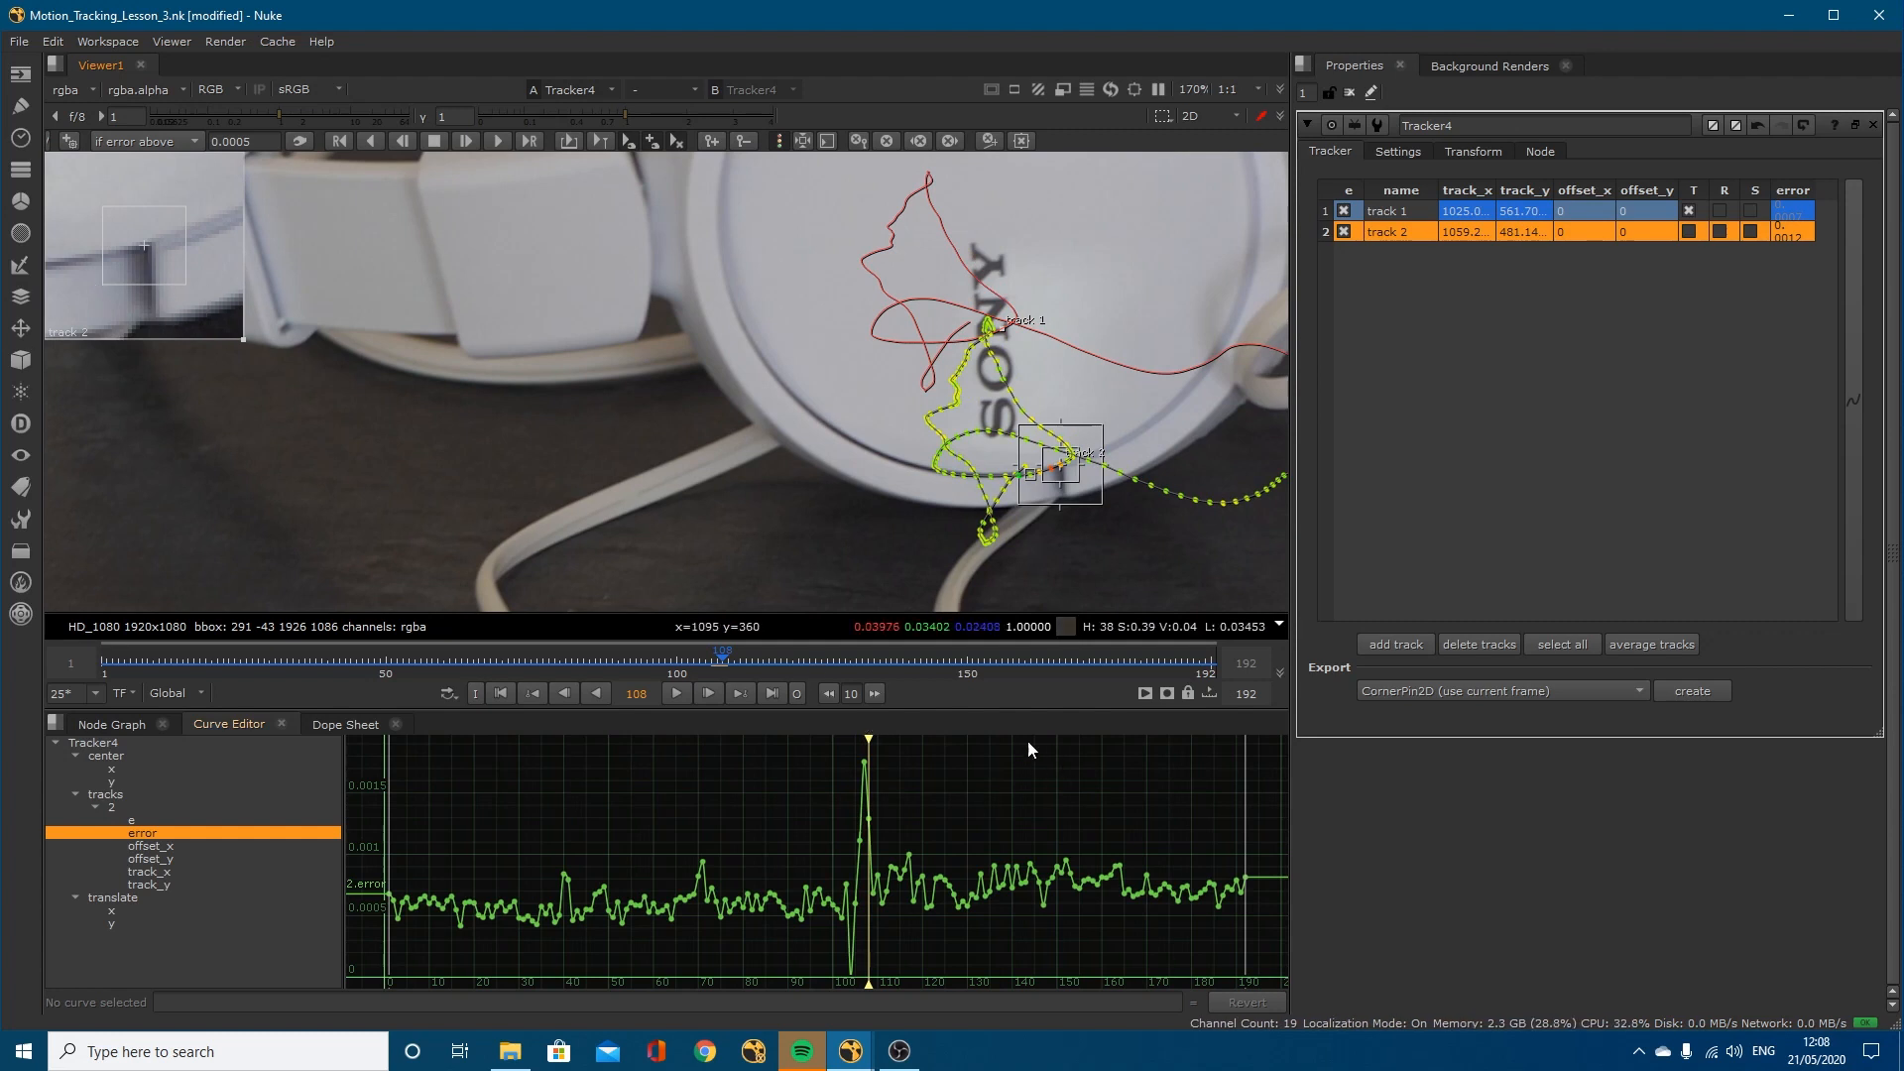
Step: Go to the smaller error peak at frame 71 and nudge track 2 slightly on the rim notch
{"action": "left_click_drag", "start_coordinate": [869, 746], "coordinate": [713, 759]}
{"action": "key", "text": "Left"}
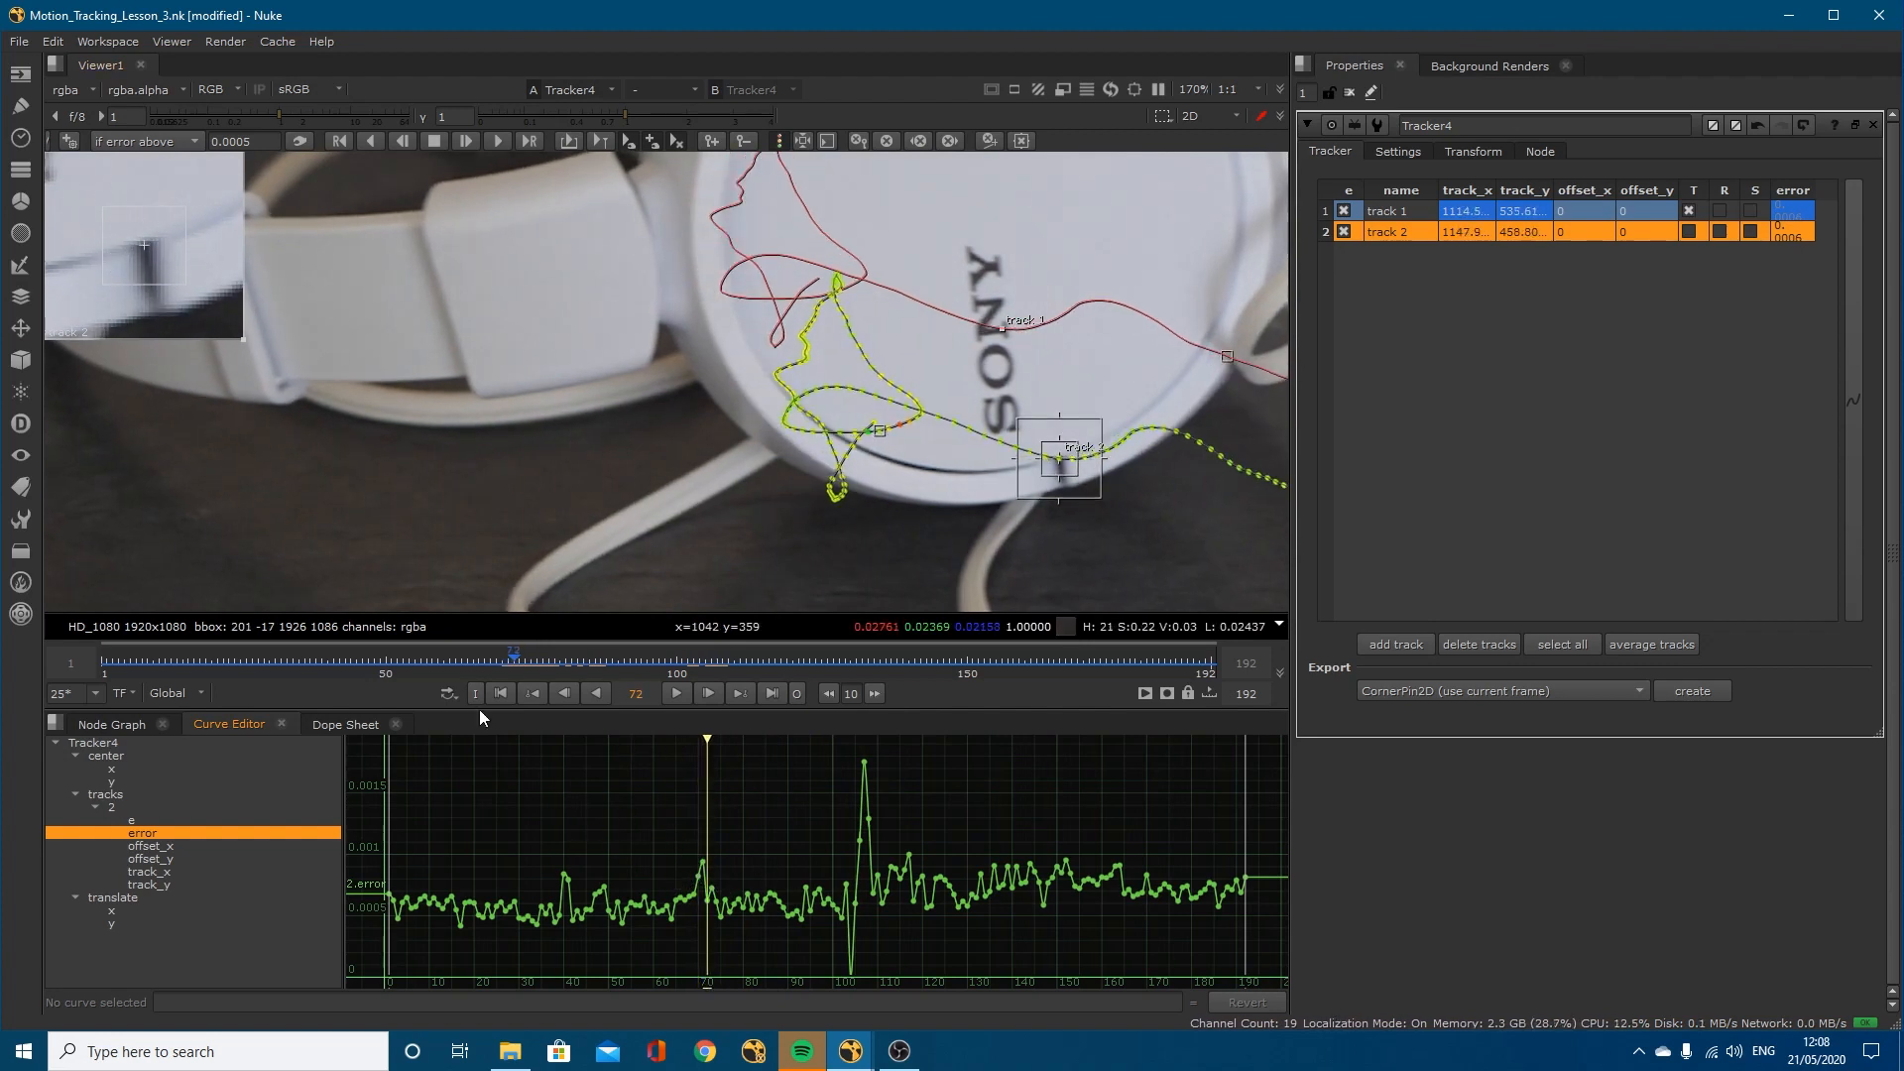
{"action": "key", "text": "Left"}
{"action": "key", "text": "Left"}
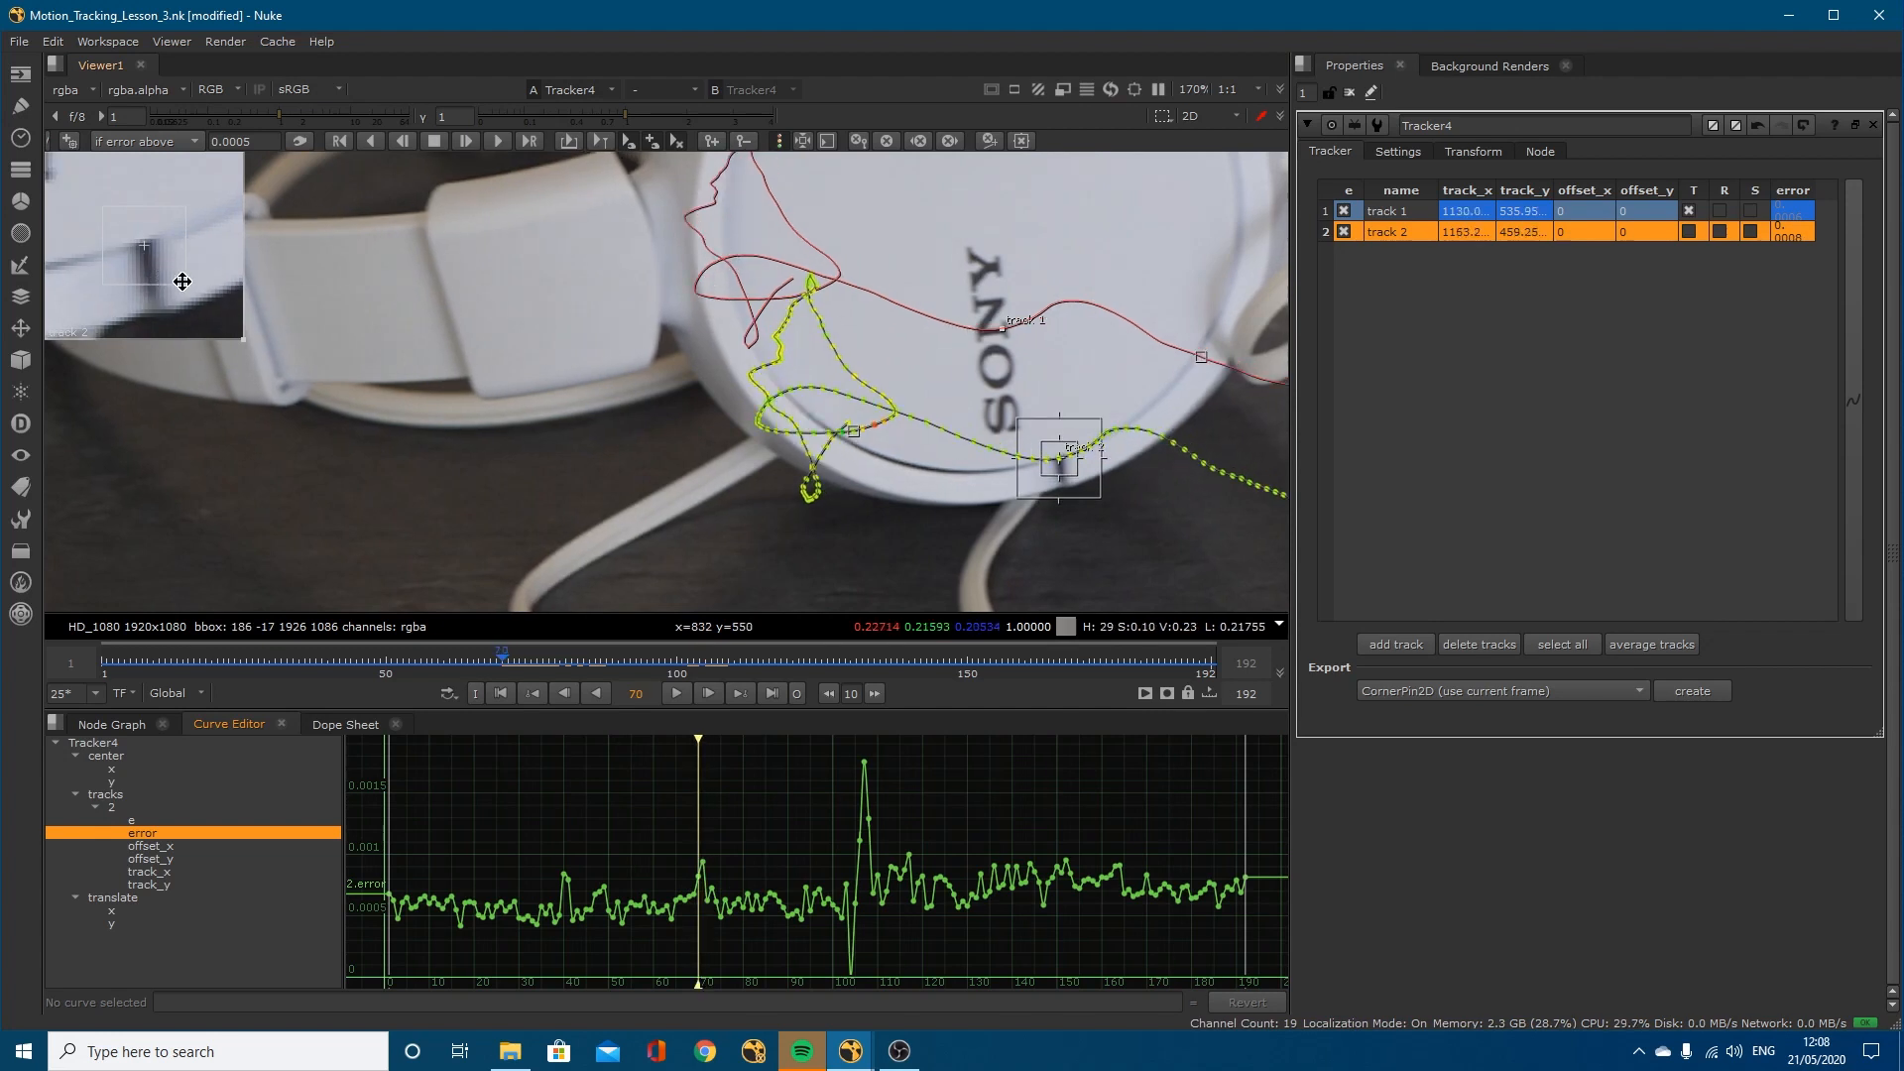
{"action": "key", "text": "Right"}
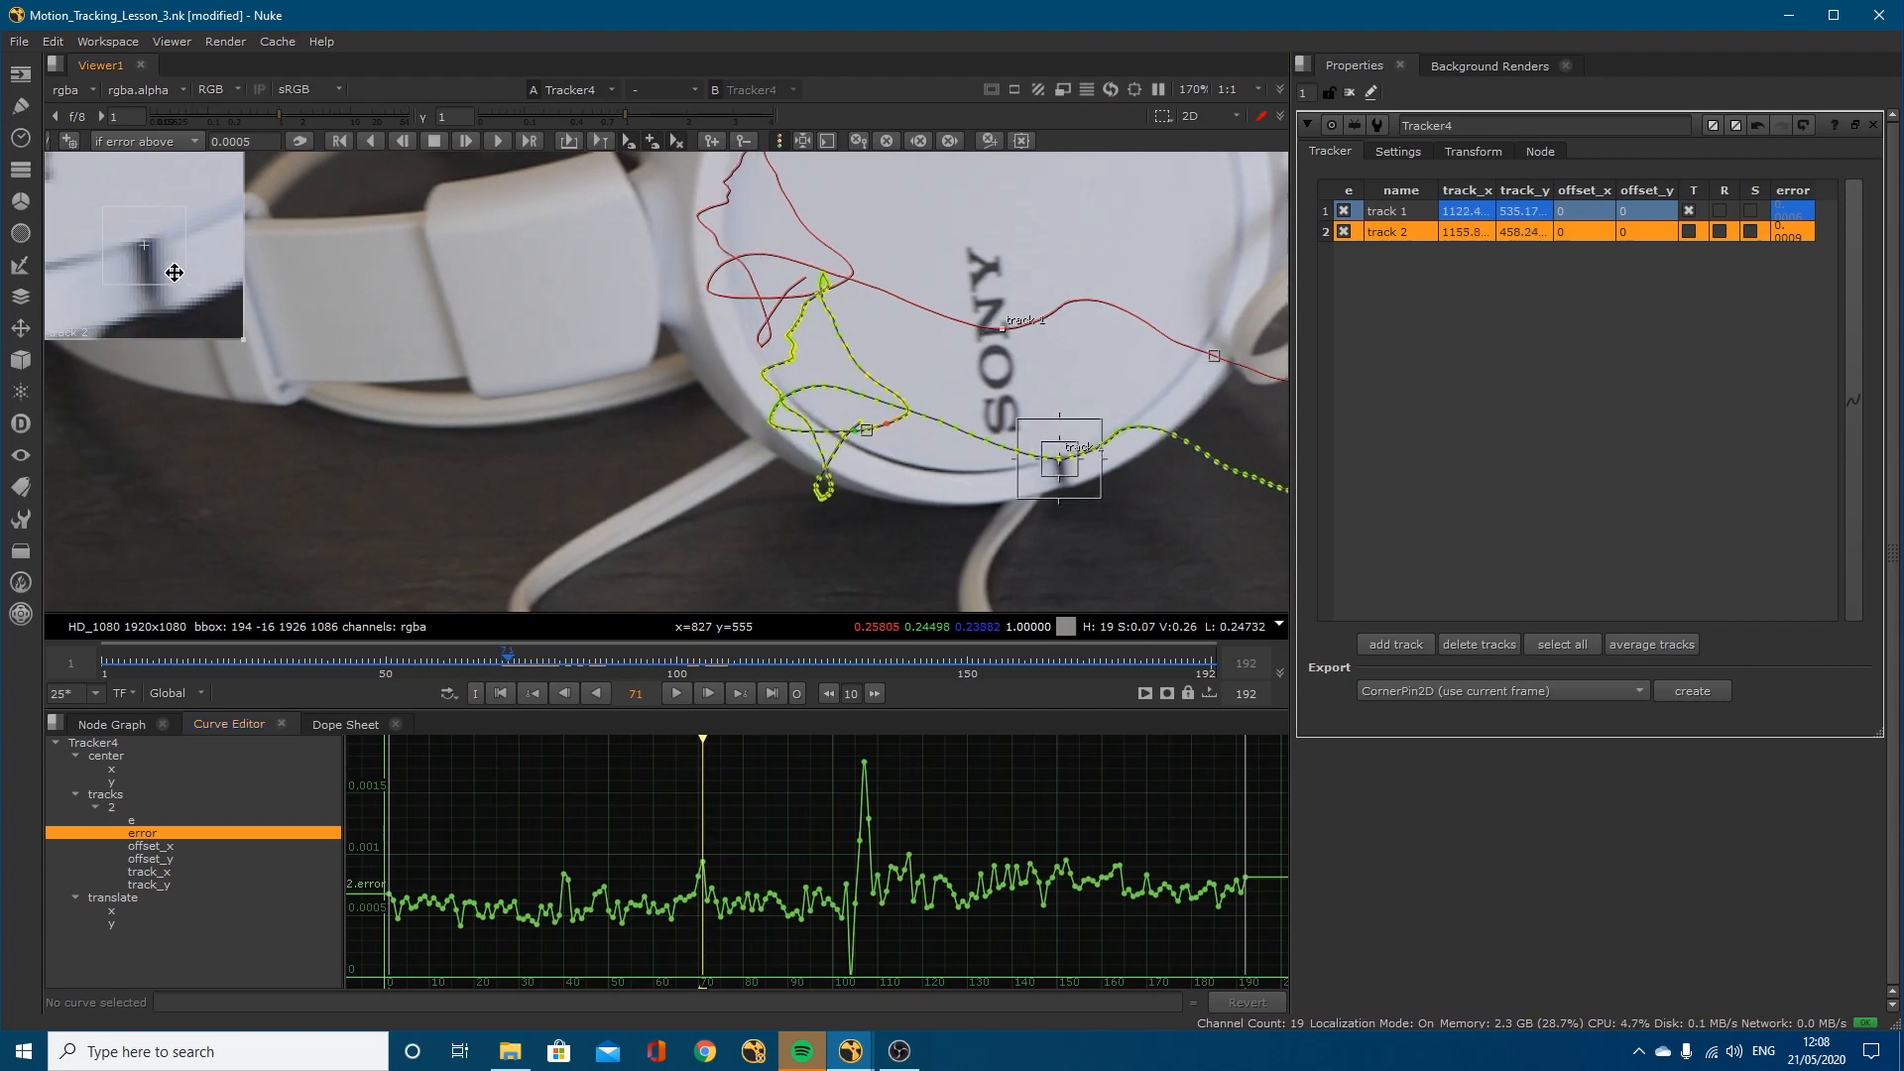
{"action": "left_click_drag", "start_coordinate": [173, 272], "coordinate": [172, 276]}
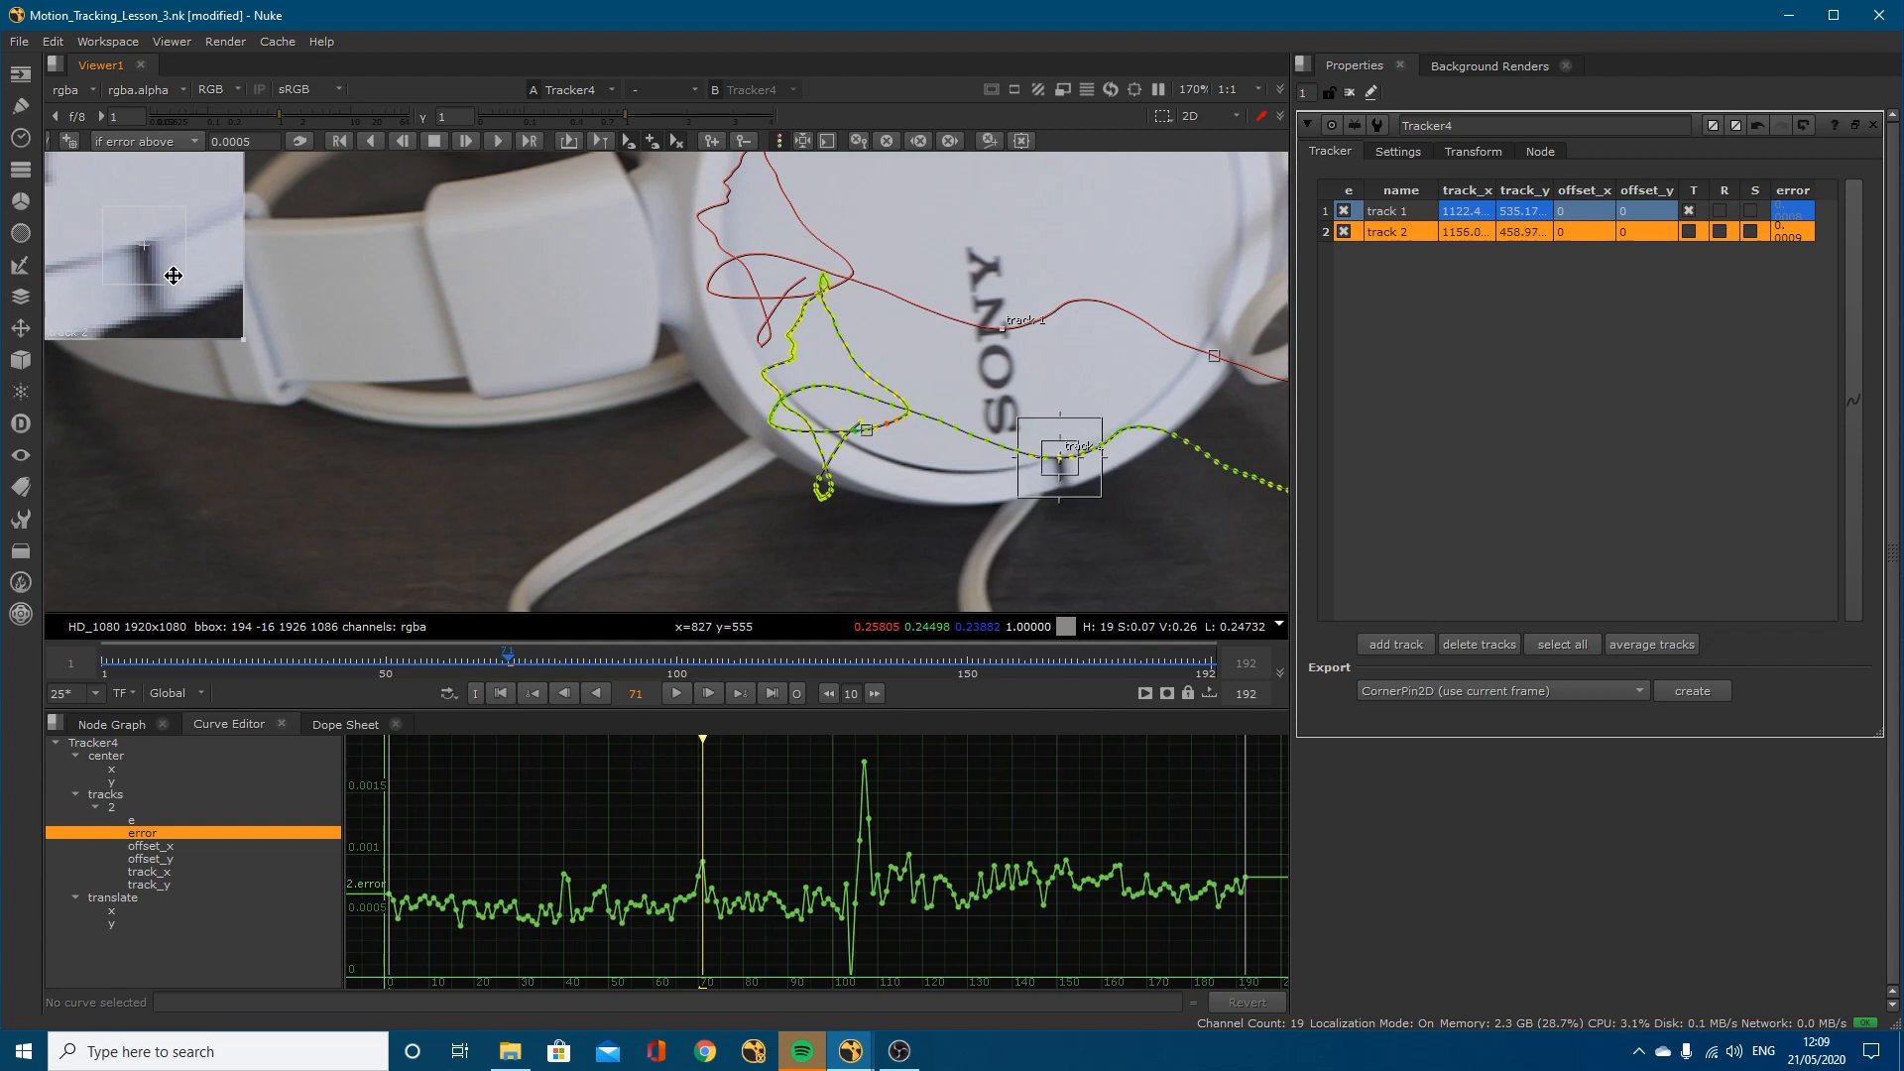
Step: Step back to frame 69 and re-track track 2 forwards one frame at a time to frame 73
{"action": "key", "text": "Left"}
{"action": "key", "text": "Left"}
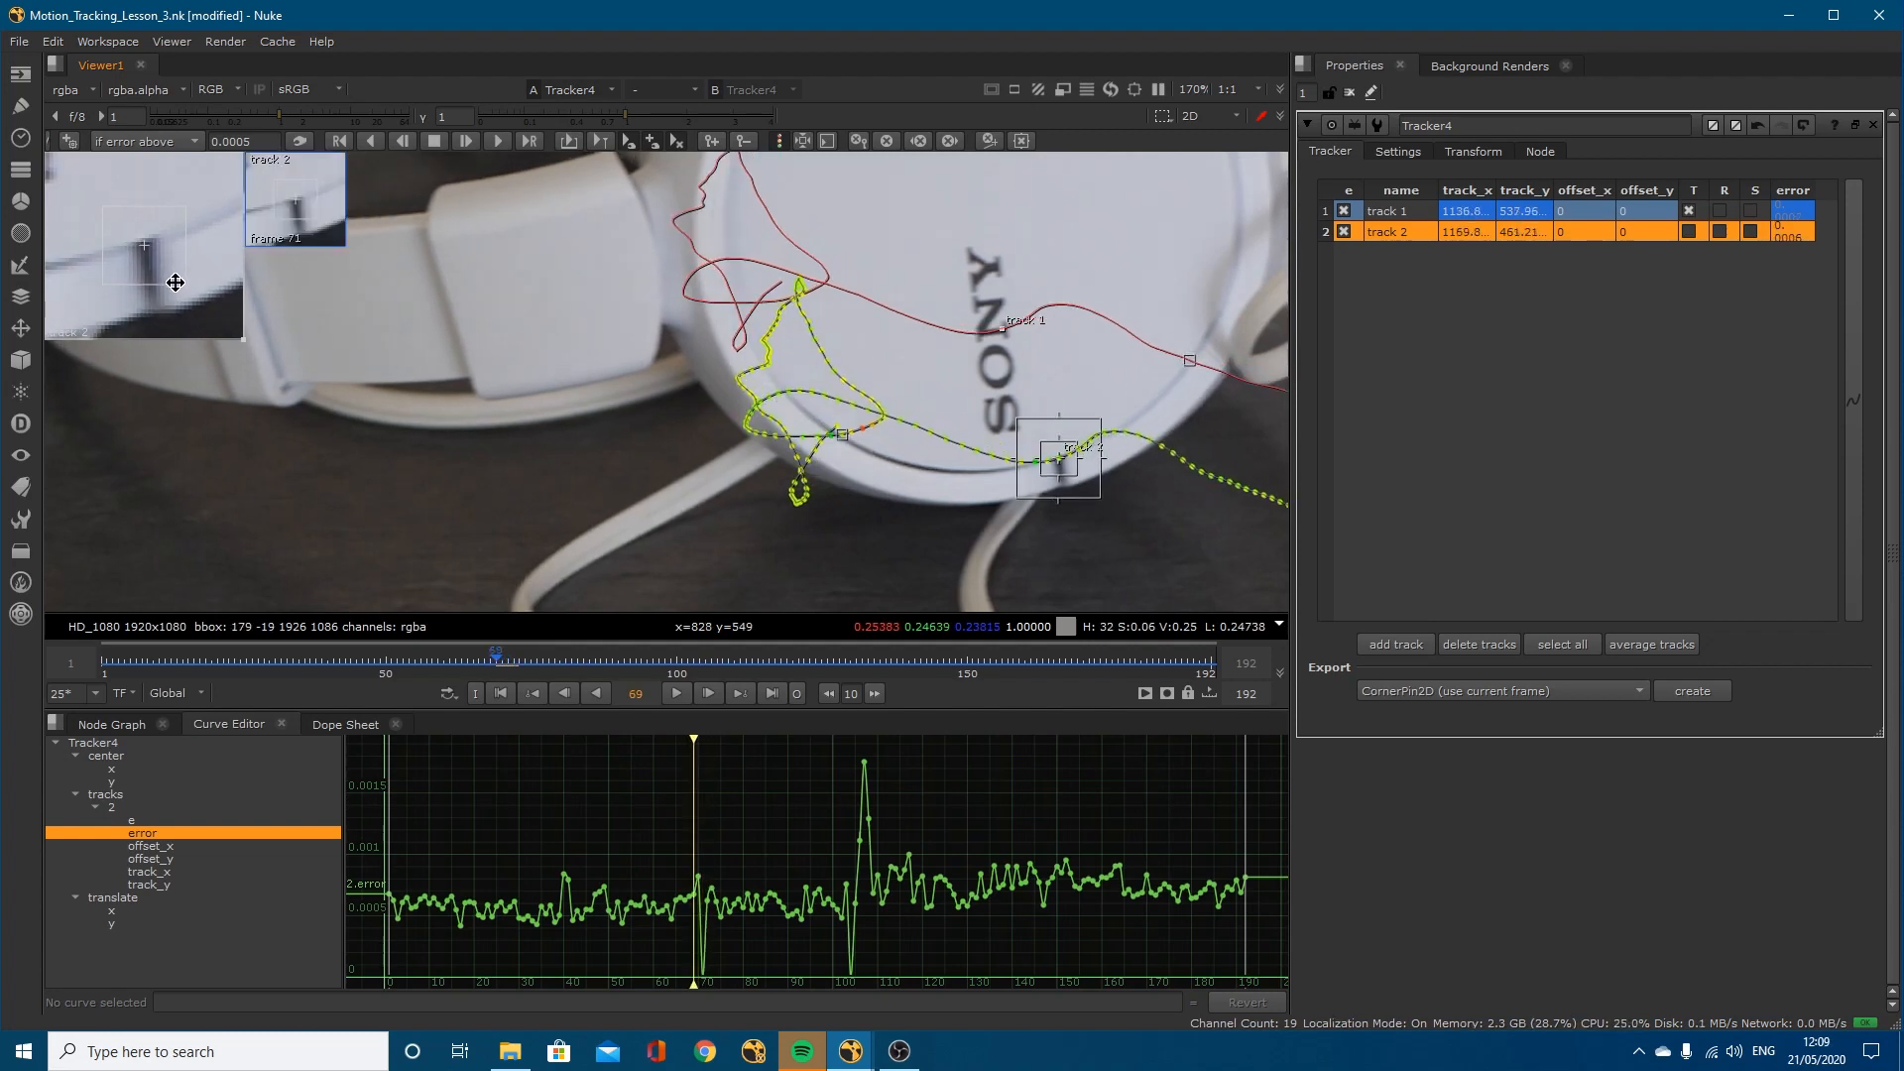
{"action": "left_click", "coordinate": [466, 141]}
{"action": "left_click", "coordinate": [467, 140]}
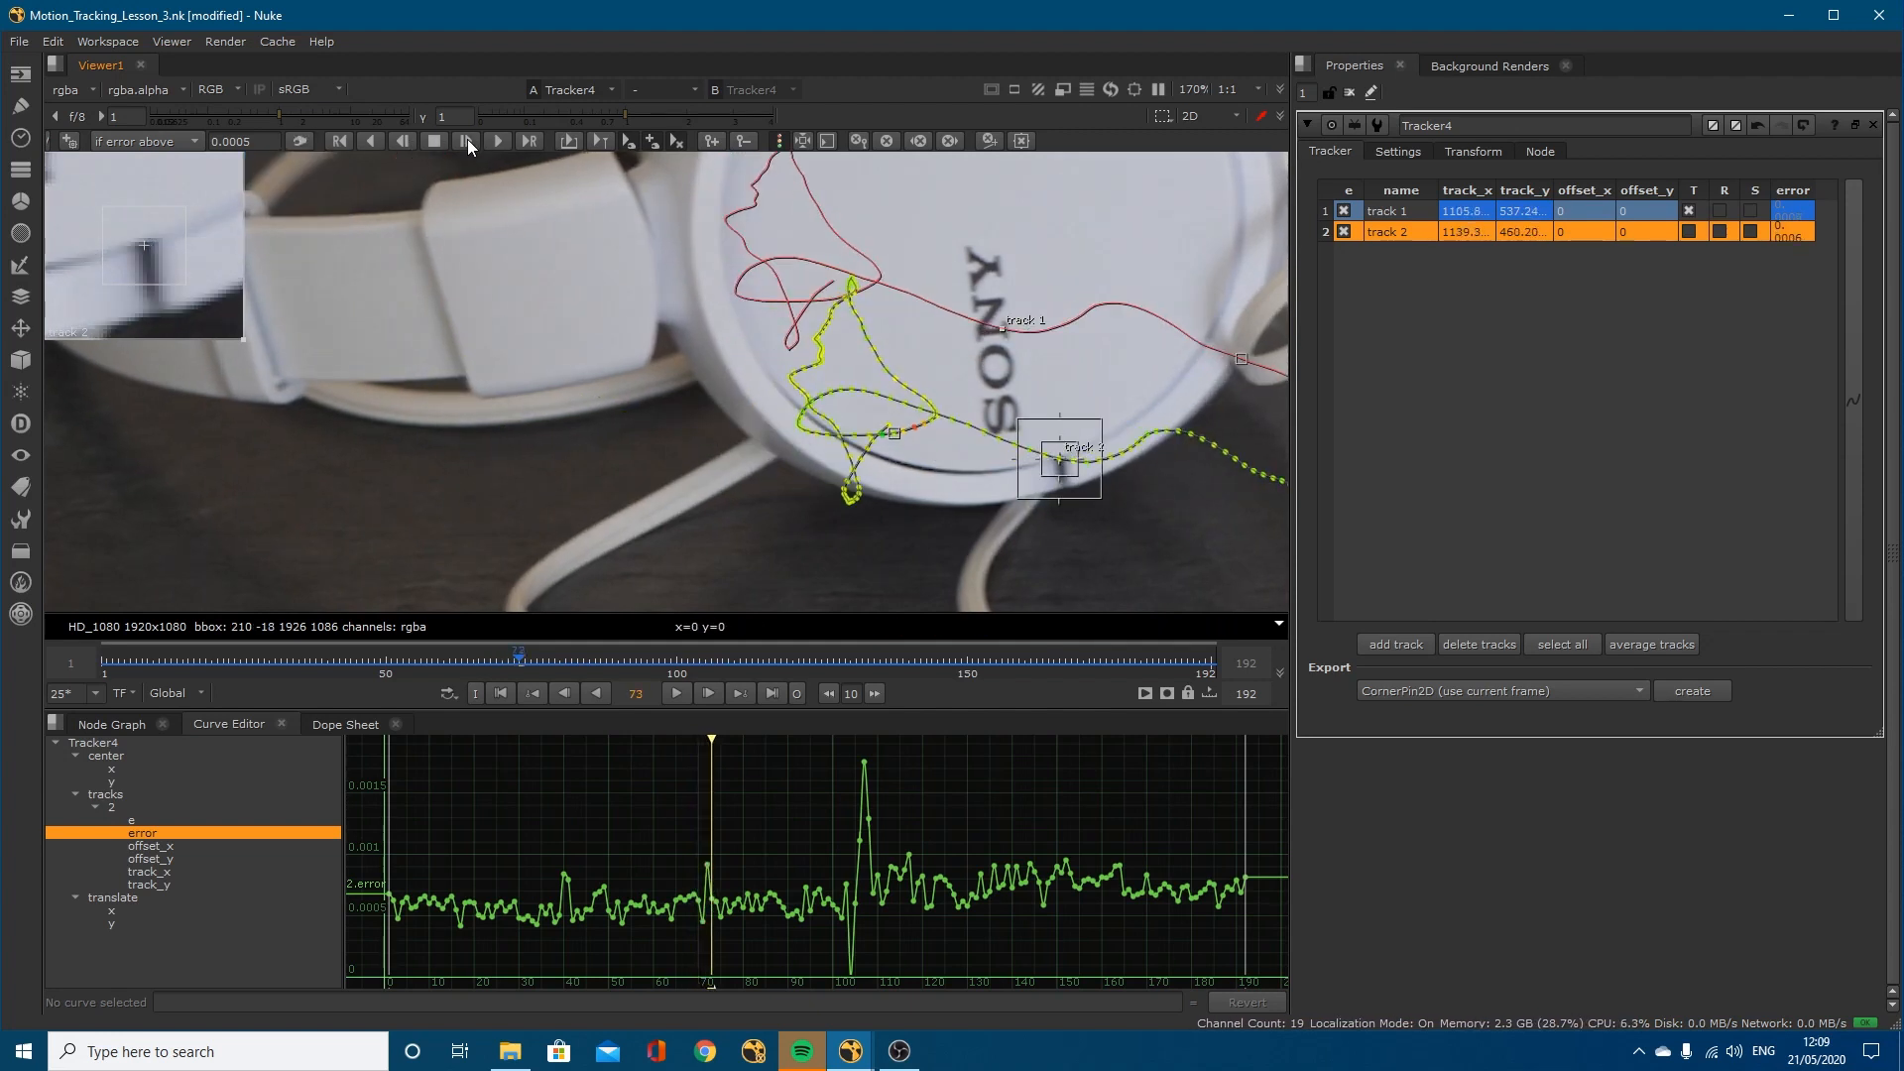
Step: Compare track 2's placement around frames 70 to 73 and adjust it again on the notch at frame 71
{"action": "key", "text": "Left"}
{"action": "key", "text": "Left"}
{"action": "key", "text": "Left"}
{"action": "key", "text": "Right"}
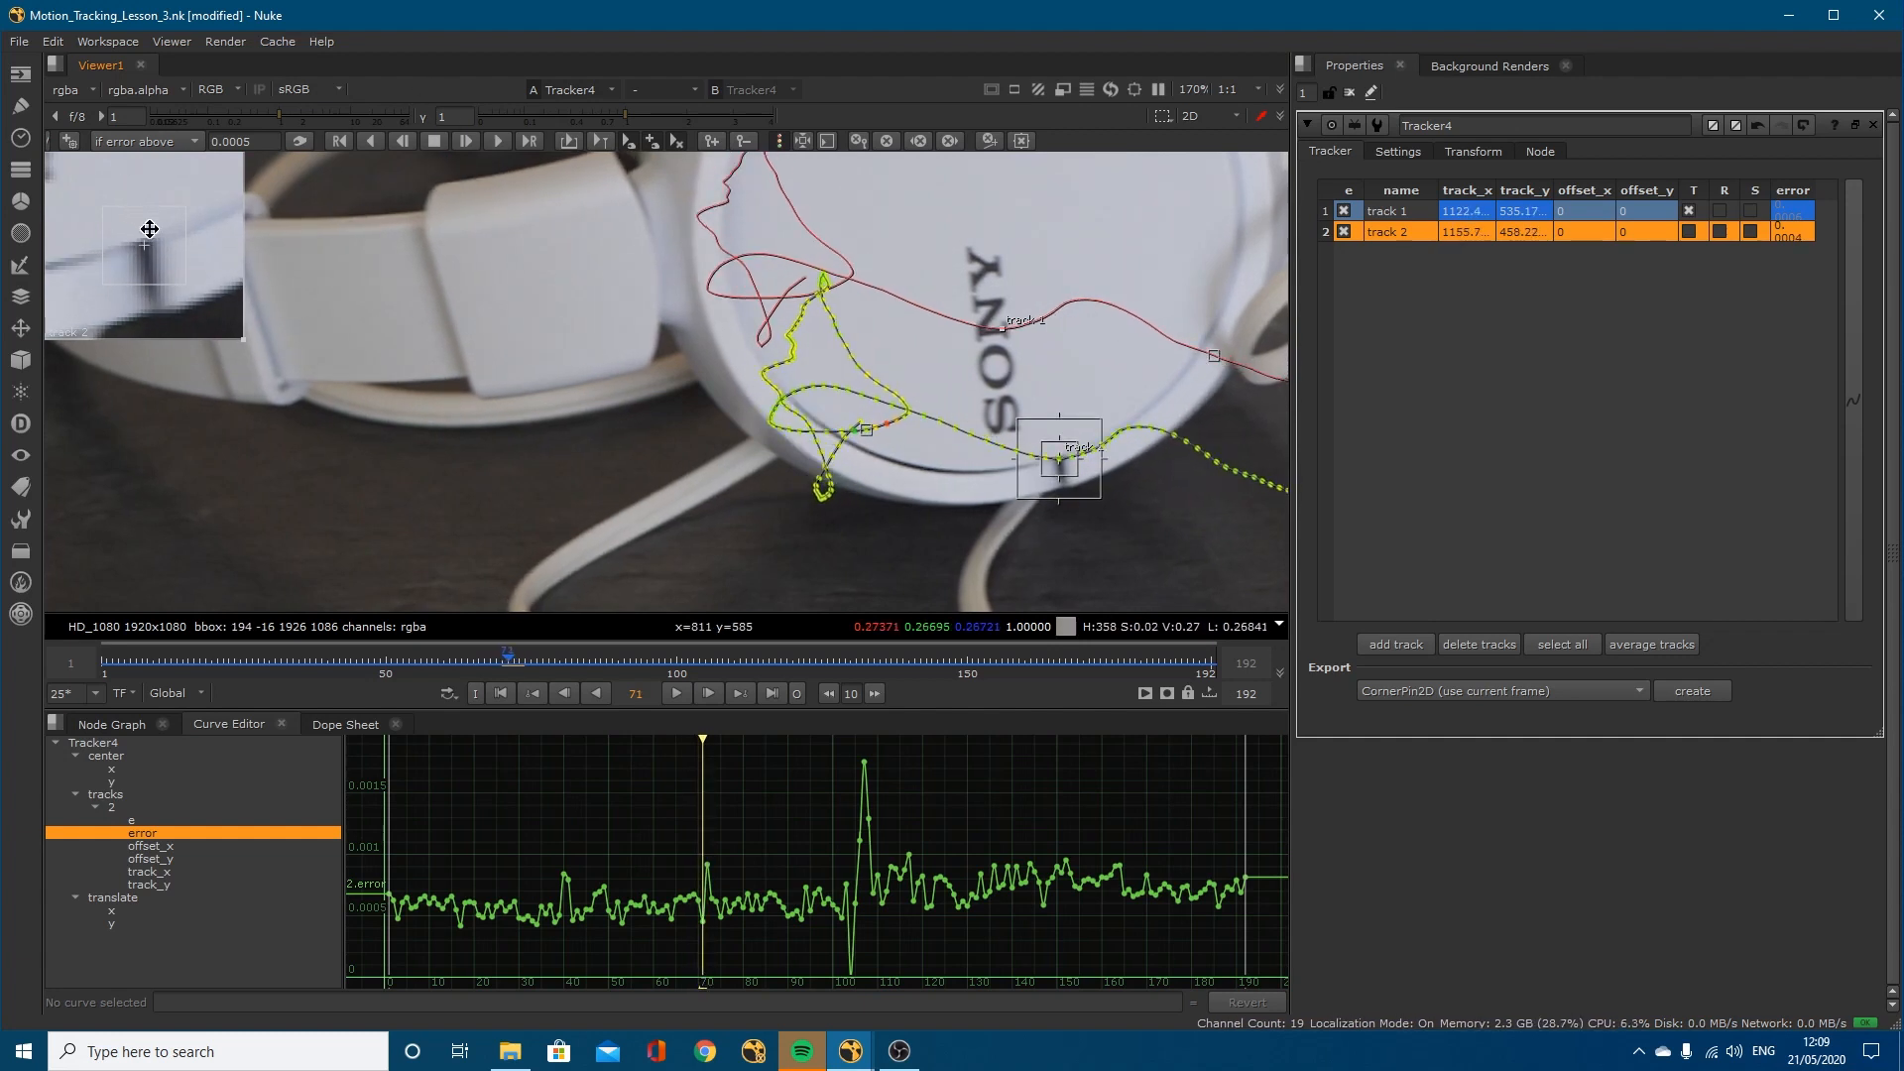
{"action": "left_click_drag", "start_coordinate": [159, 250], "coordinate": [157, 251]}
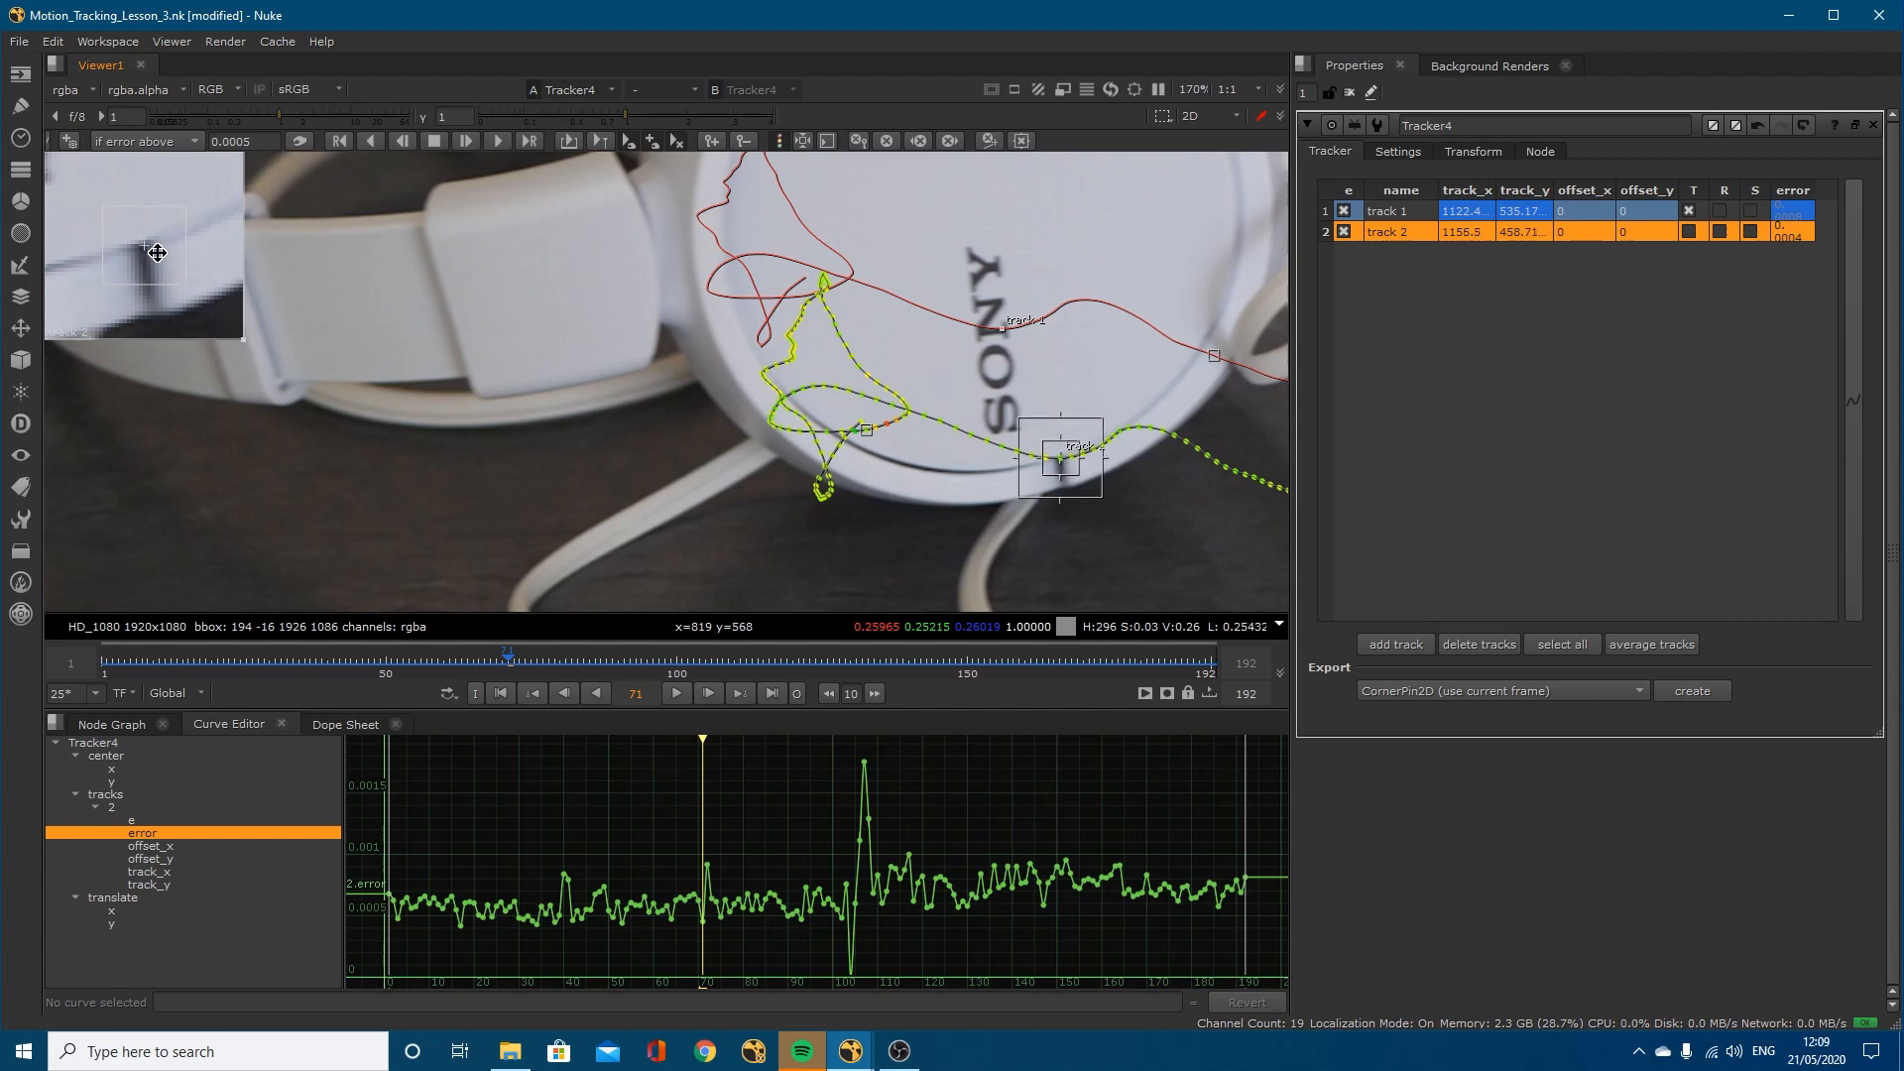
Step: Re-track track 2 one frame at a time backwards from frame 71 to 69, and forwards again to frame 71
{"action": "left_click", "coordinate": [400, 140]}
{"action": "left_click", "coordinate": [400, 139]}
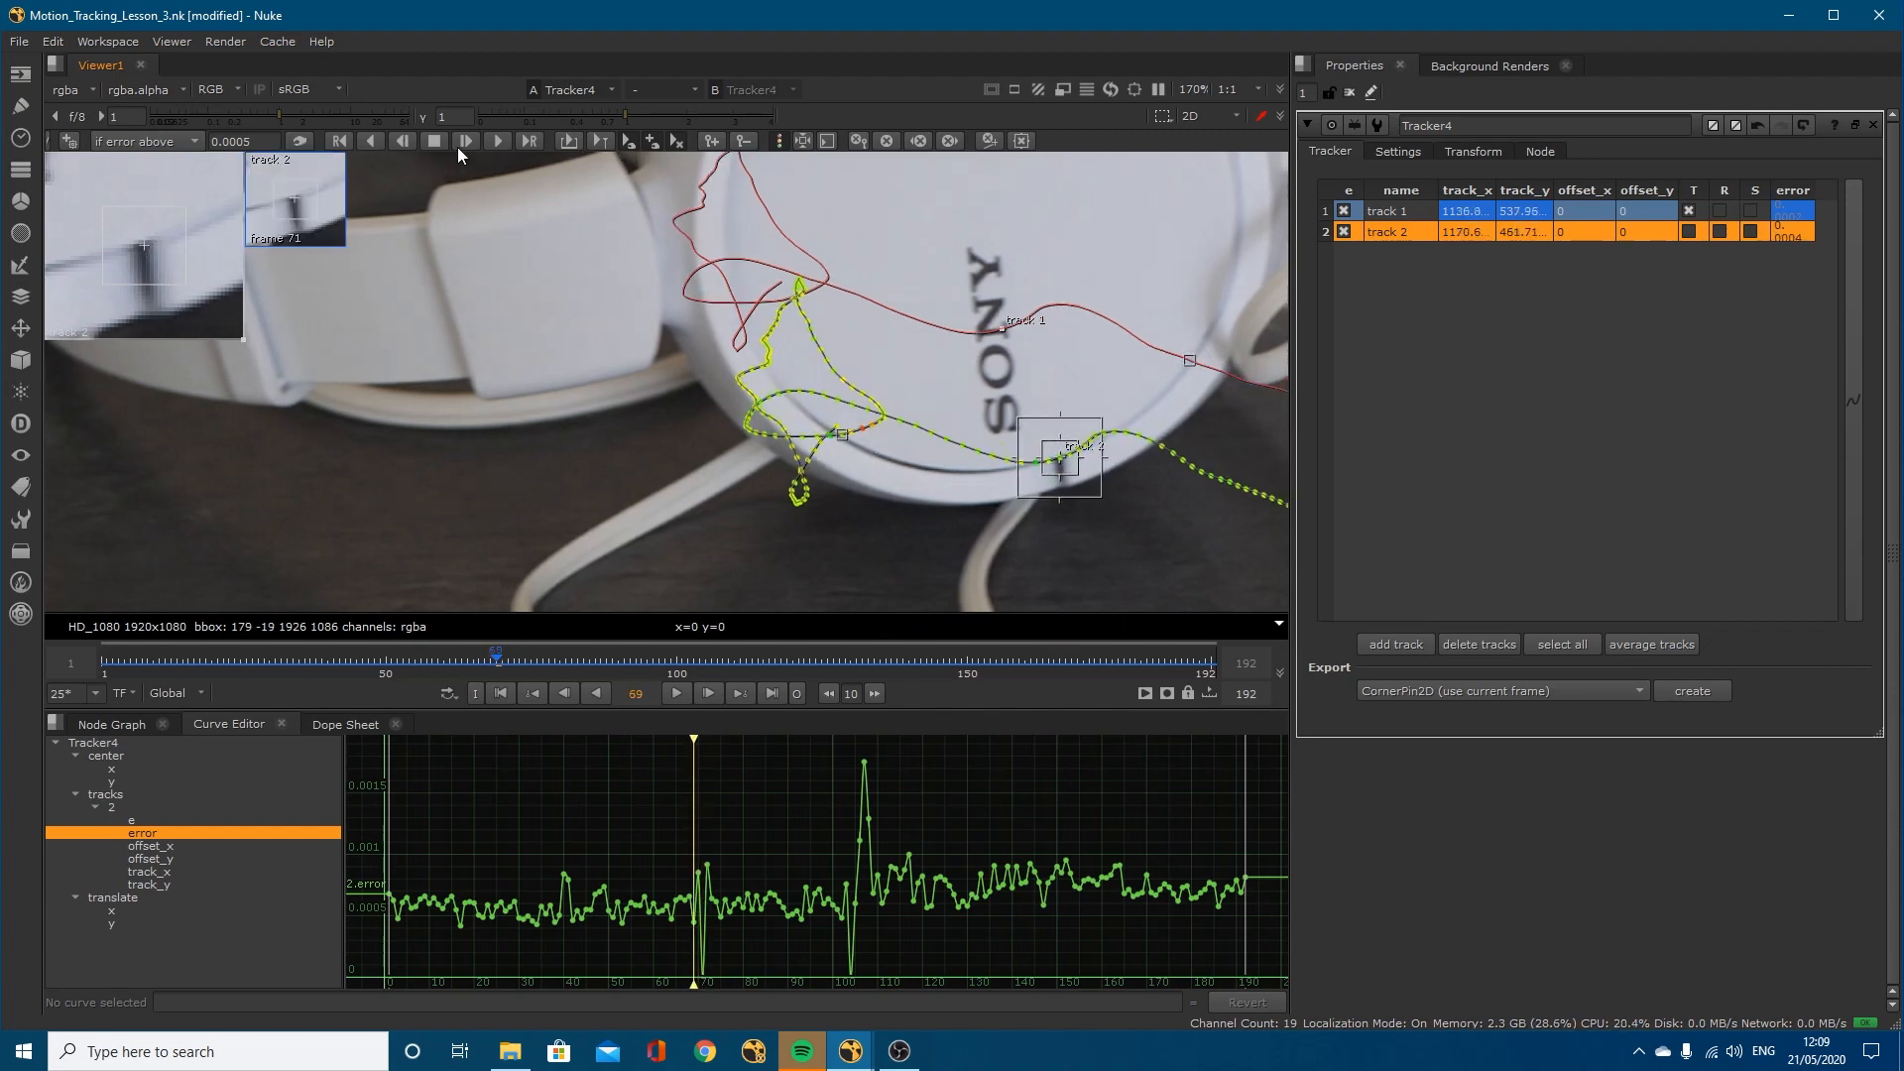
{"action": "left_click", "coordinate": [478, 136]}
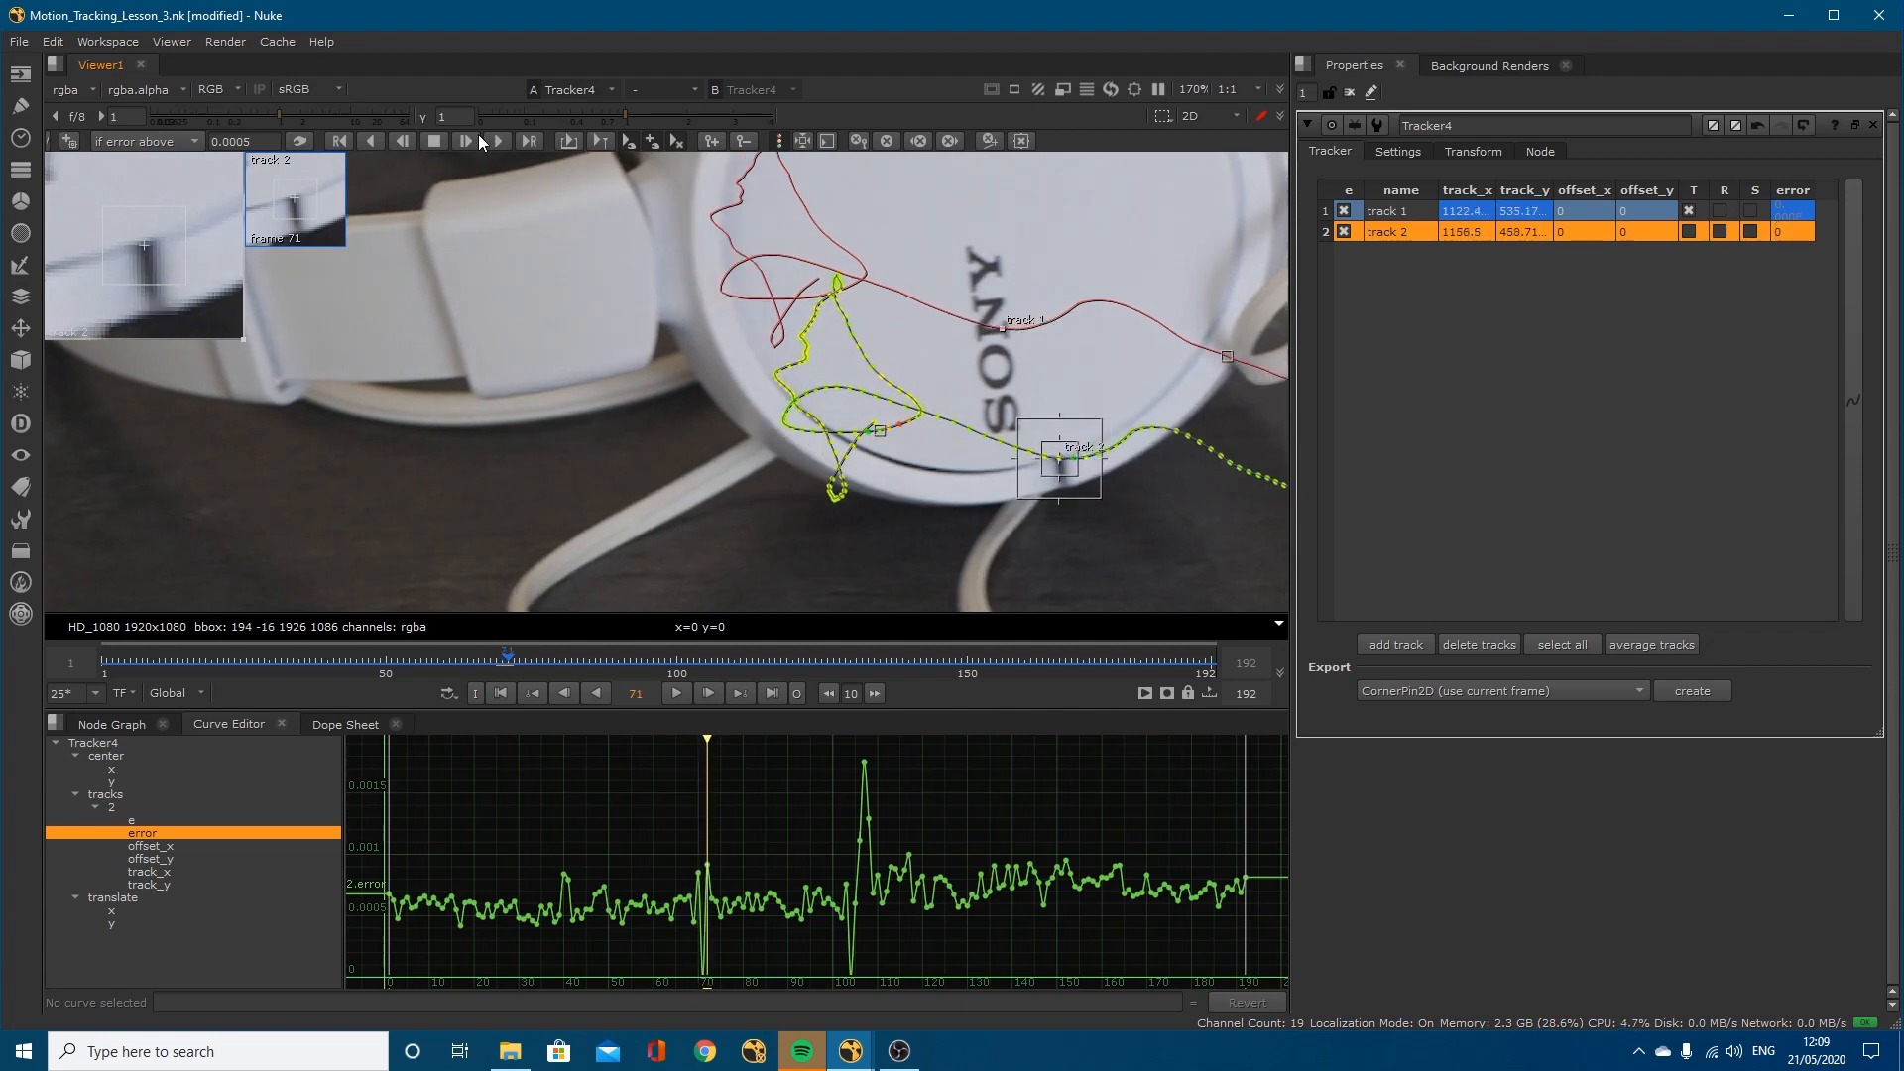
Step: Compare track 2's placement on frames 71 and 72, and re-track it forwards one frame from 71
{"action": "key", "text": "Left"}
{"action": "key", "text": "Left"}
{"action": "key", "text": "Left"}
{"action": "key", "text": "Left"}
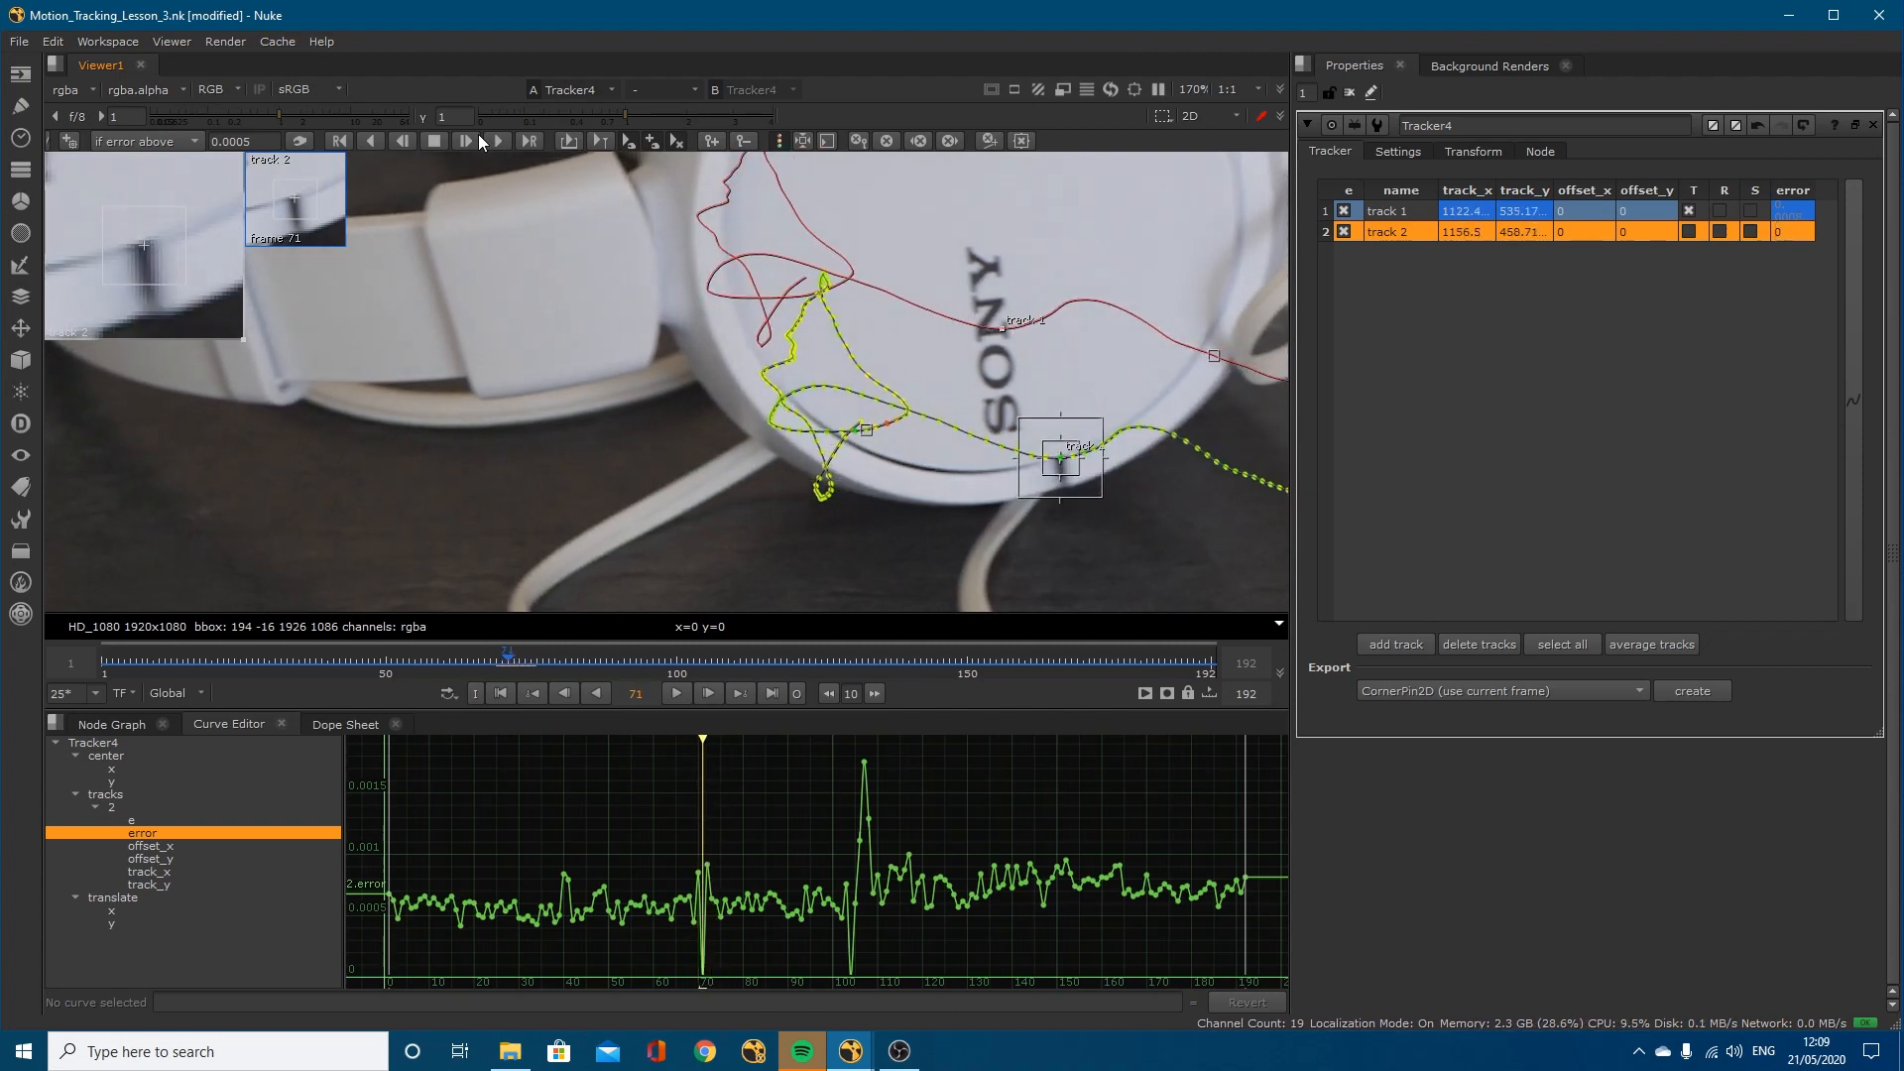
{"action": "key", "text": "Right"}
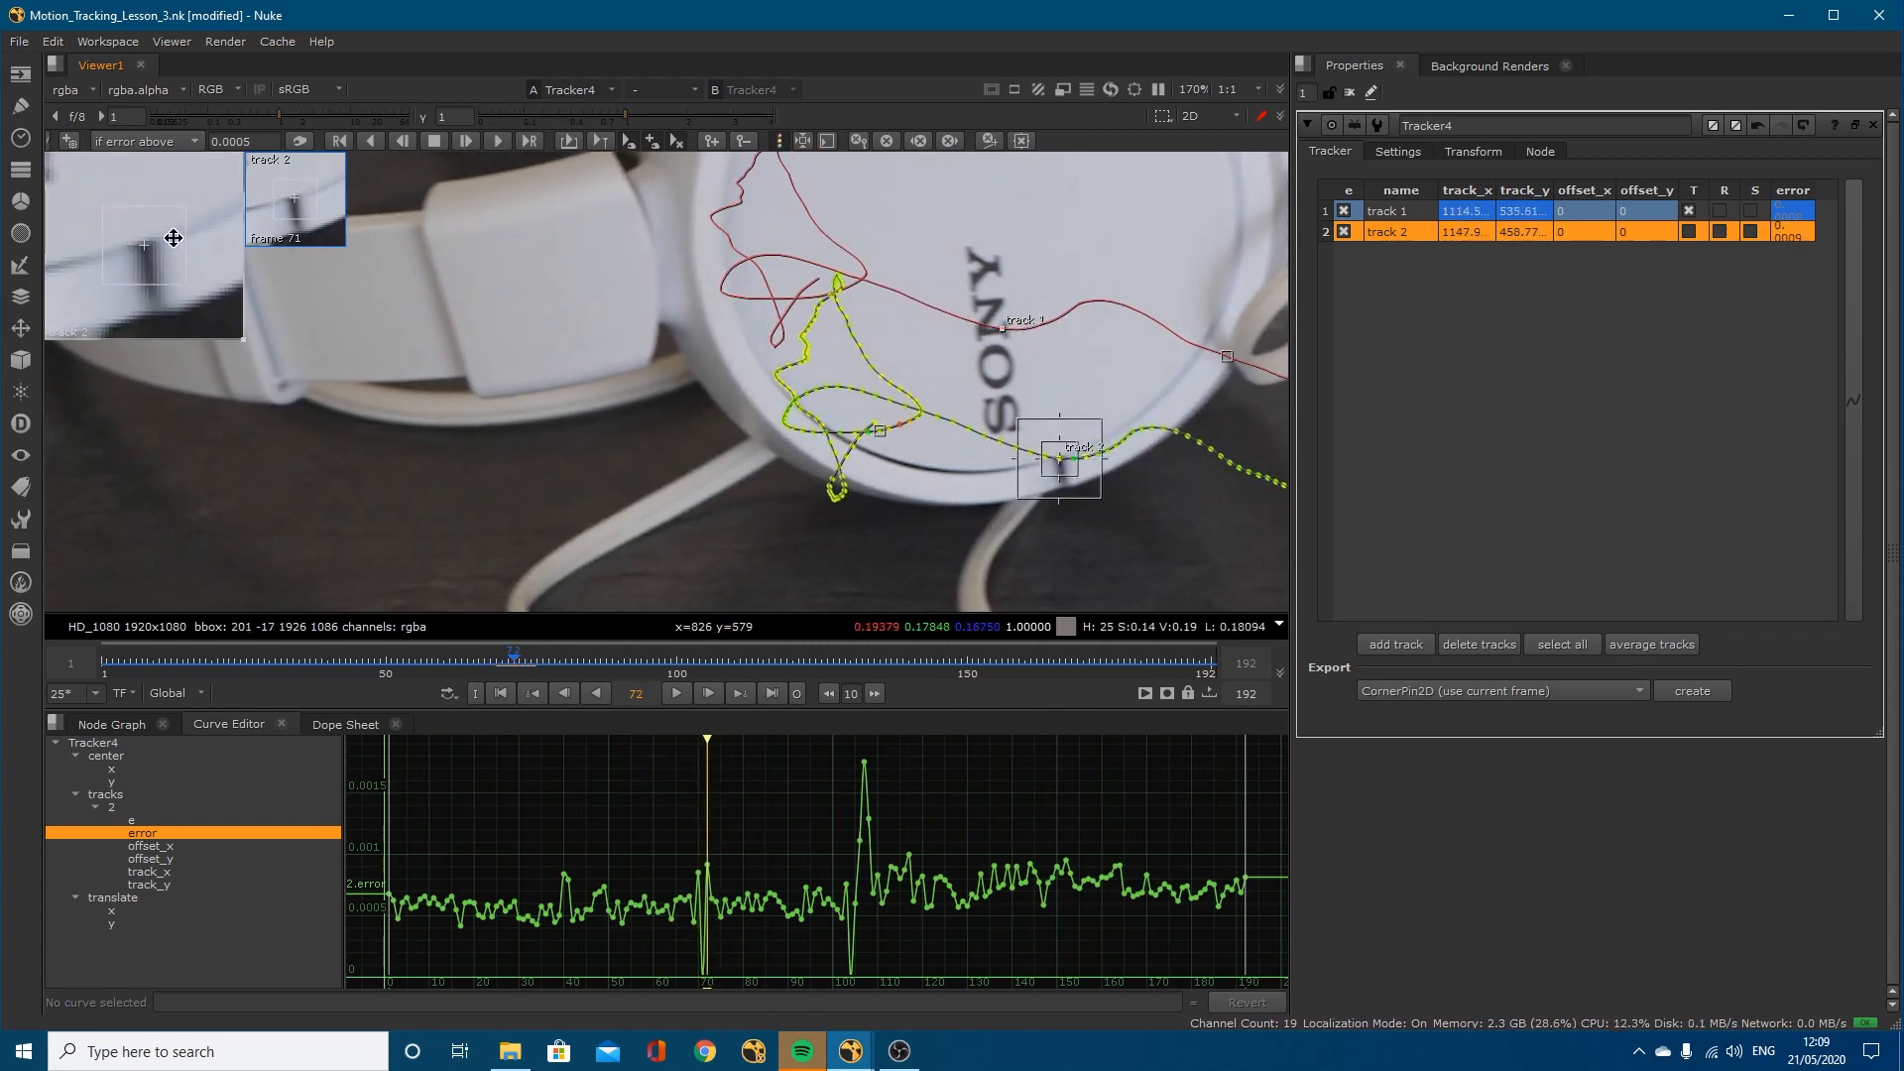
{"action": "key", "text": "Left"}
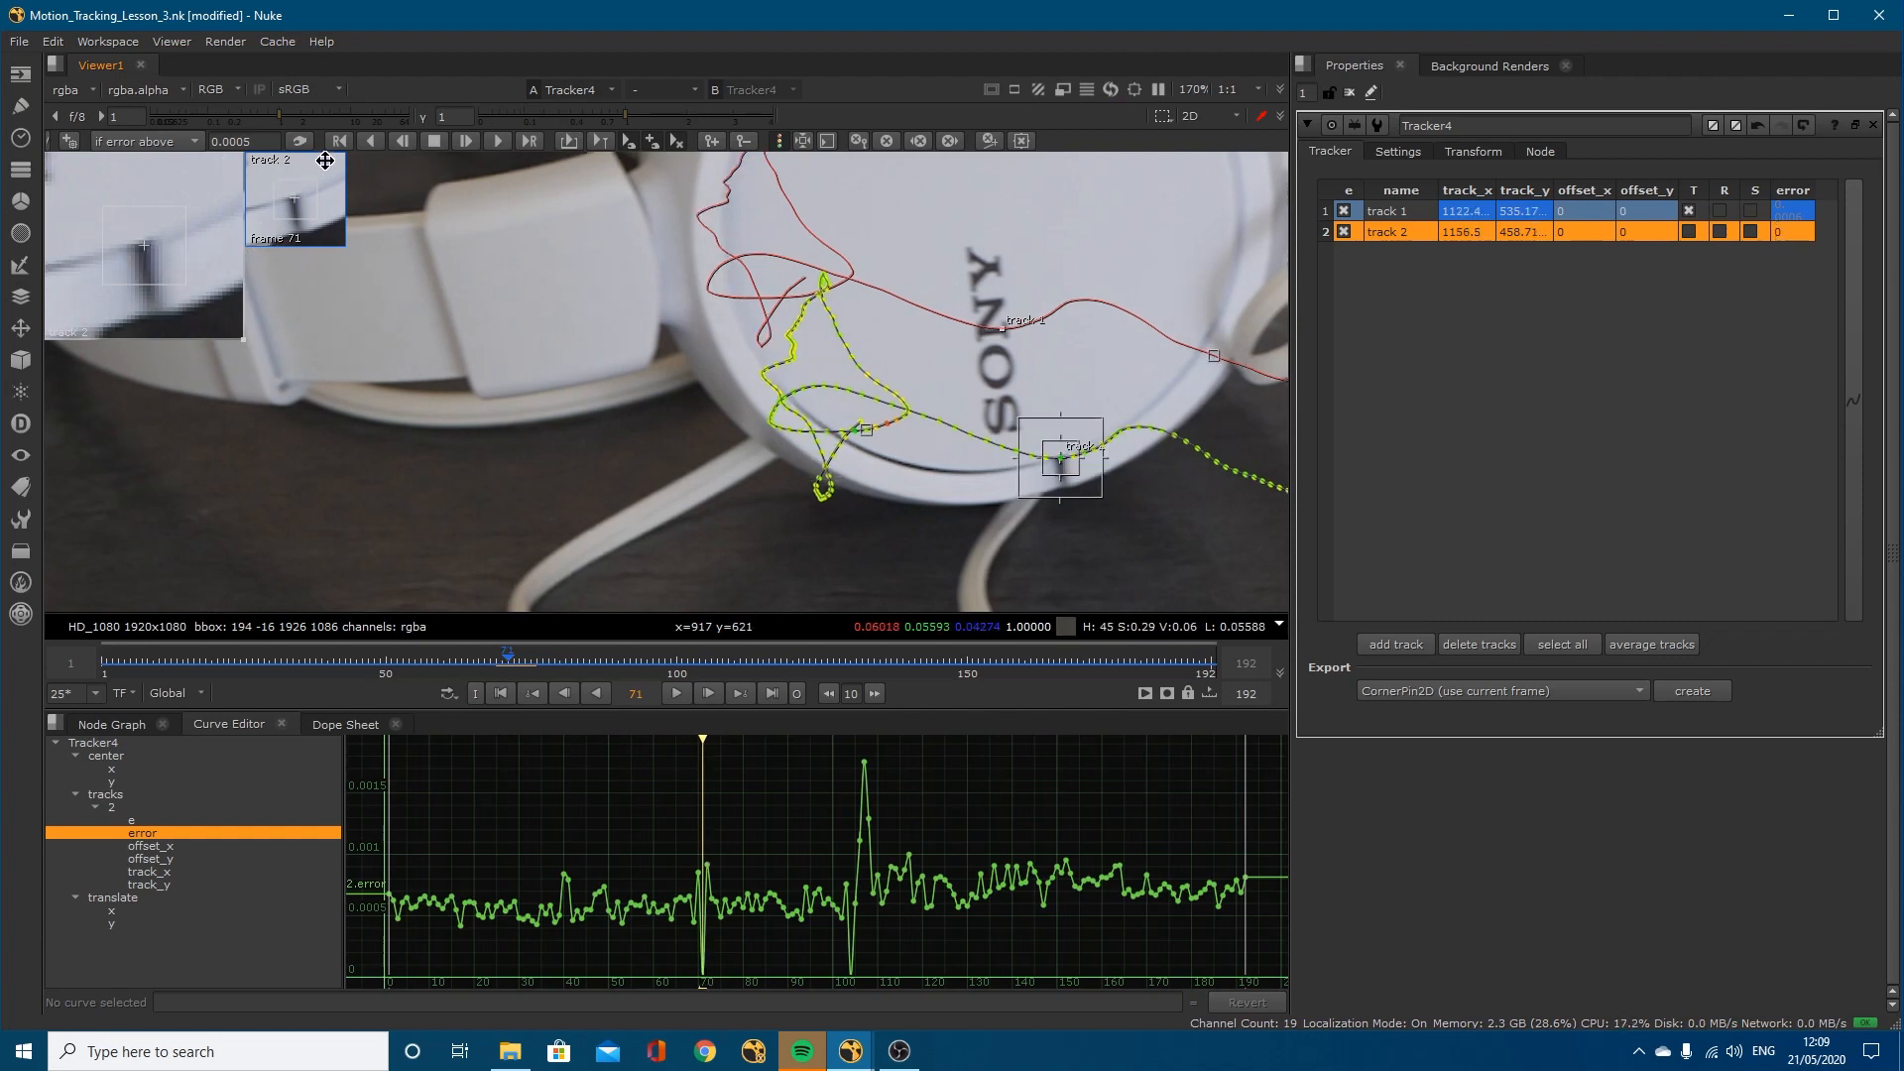
{"action": "left_click", "coordinate": [468, 139]}
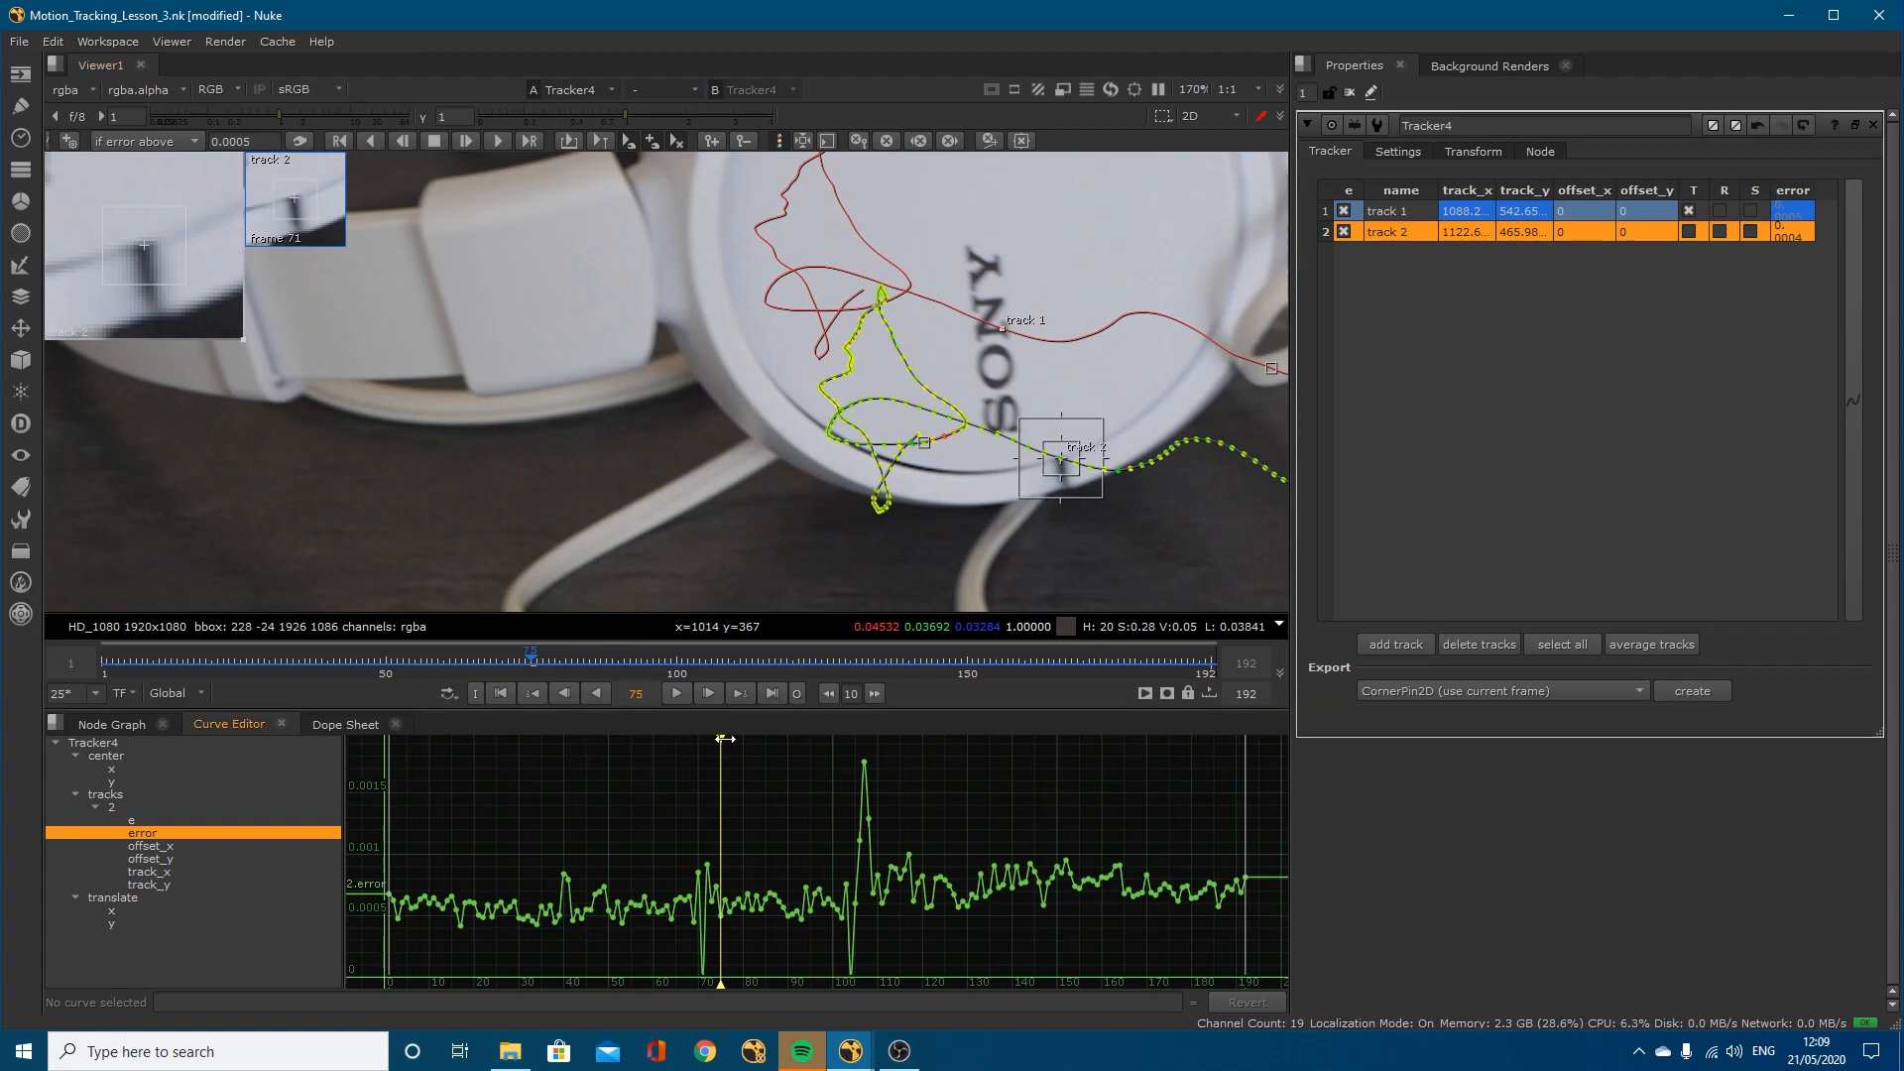
Step: Go to the error peak near frame 41 and re-track track 2 frame by frame from 39 to 42 and back to 41
{"action": "left_click_drag", "start_coordinate": [720, 745], "coordinate": [574, 762]}
{"action": "key", "text": "Left"}
{"action": "key", "text": "Left"}
{"action": "key", "text": "Left"}
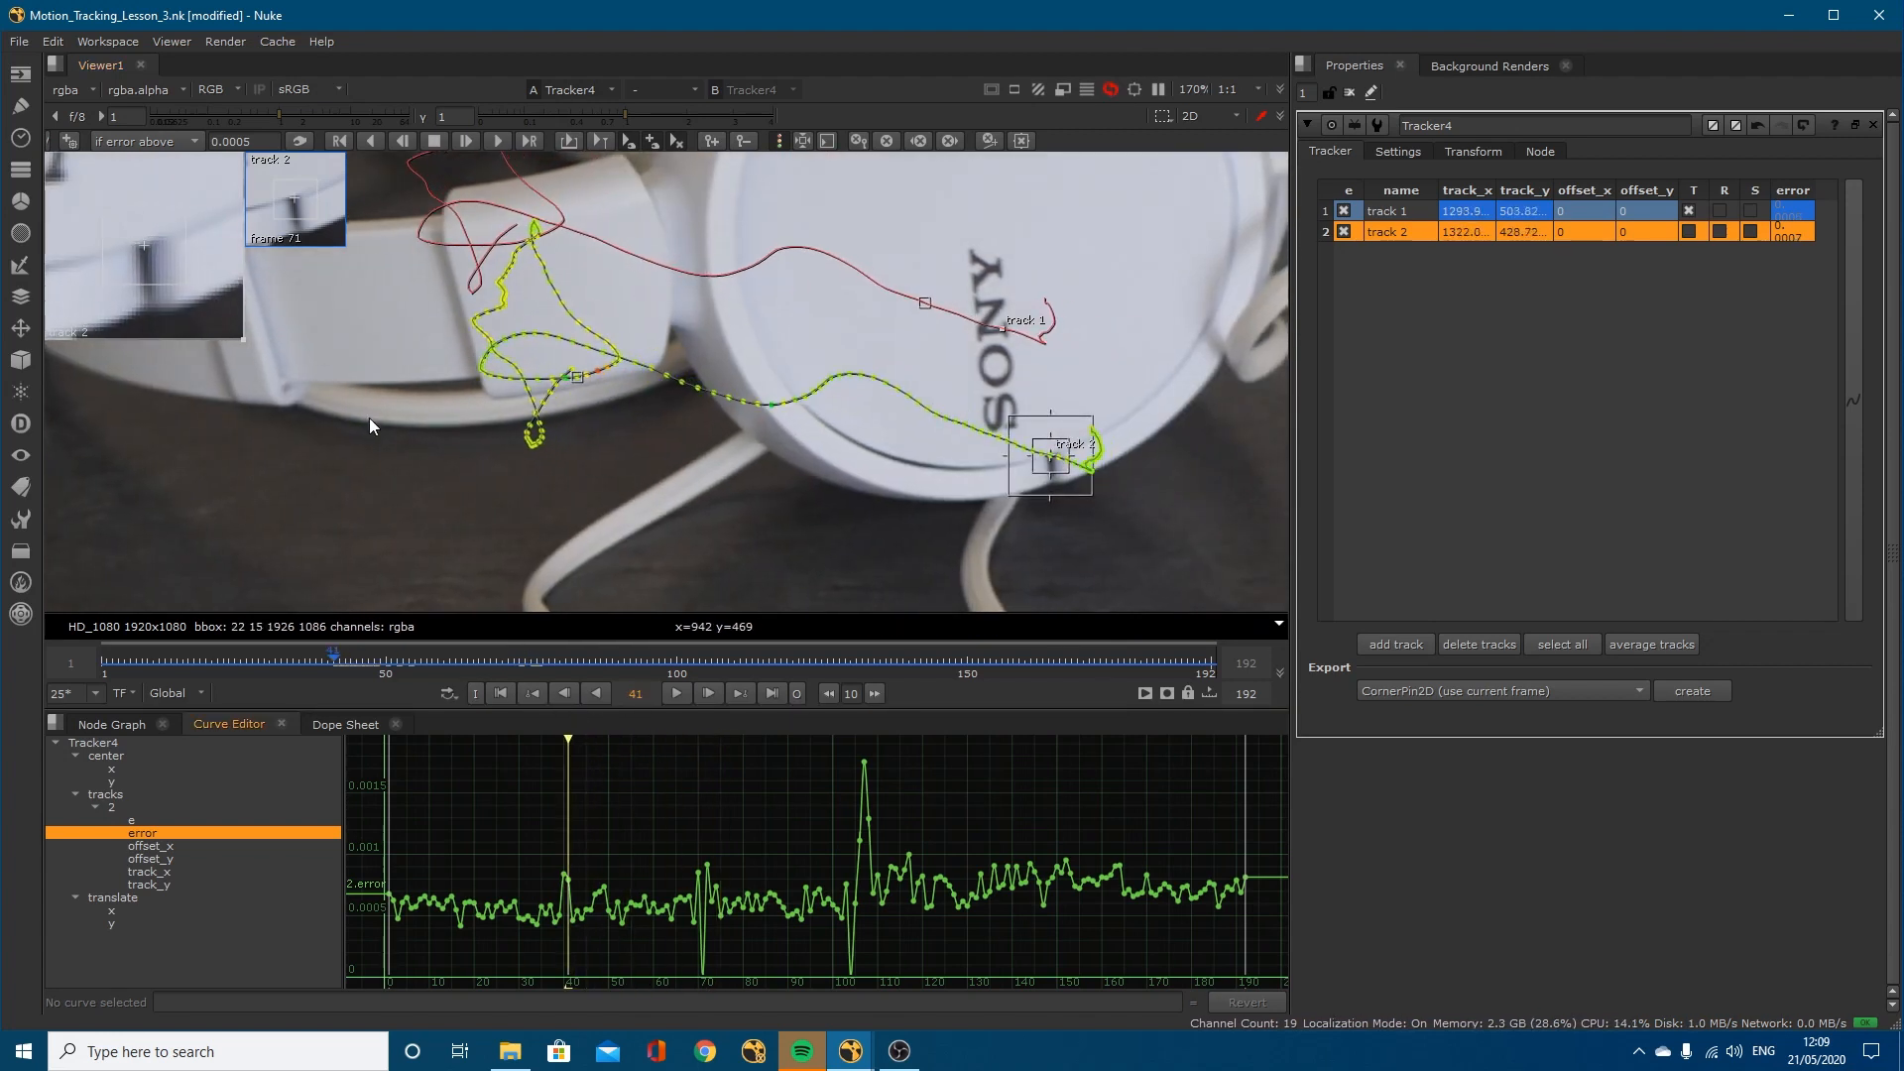
{"action": "key", "text": "Right"}
{"action": "key", "text": "Right"}
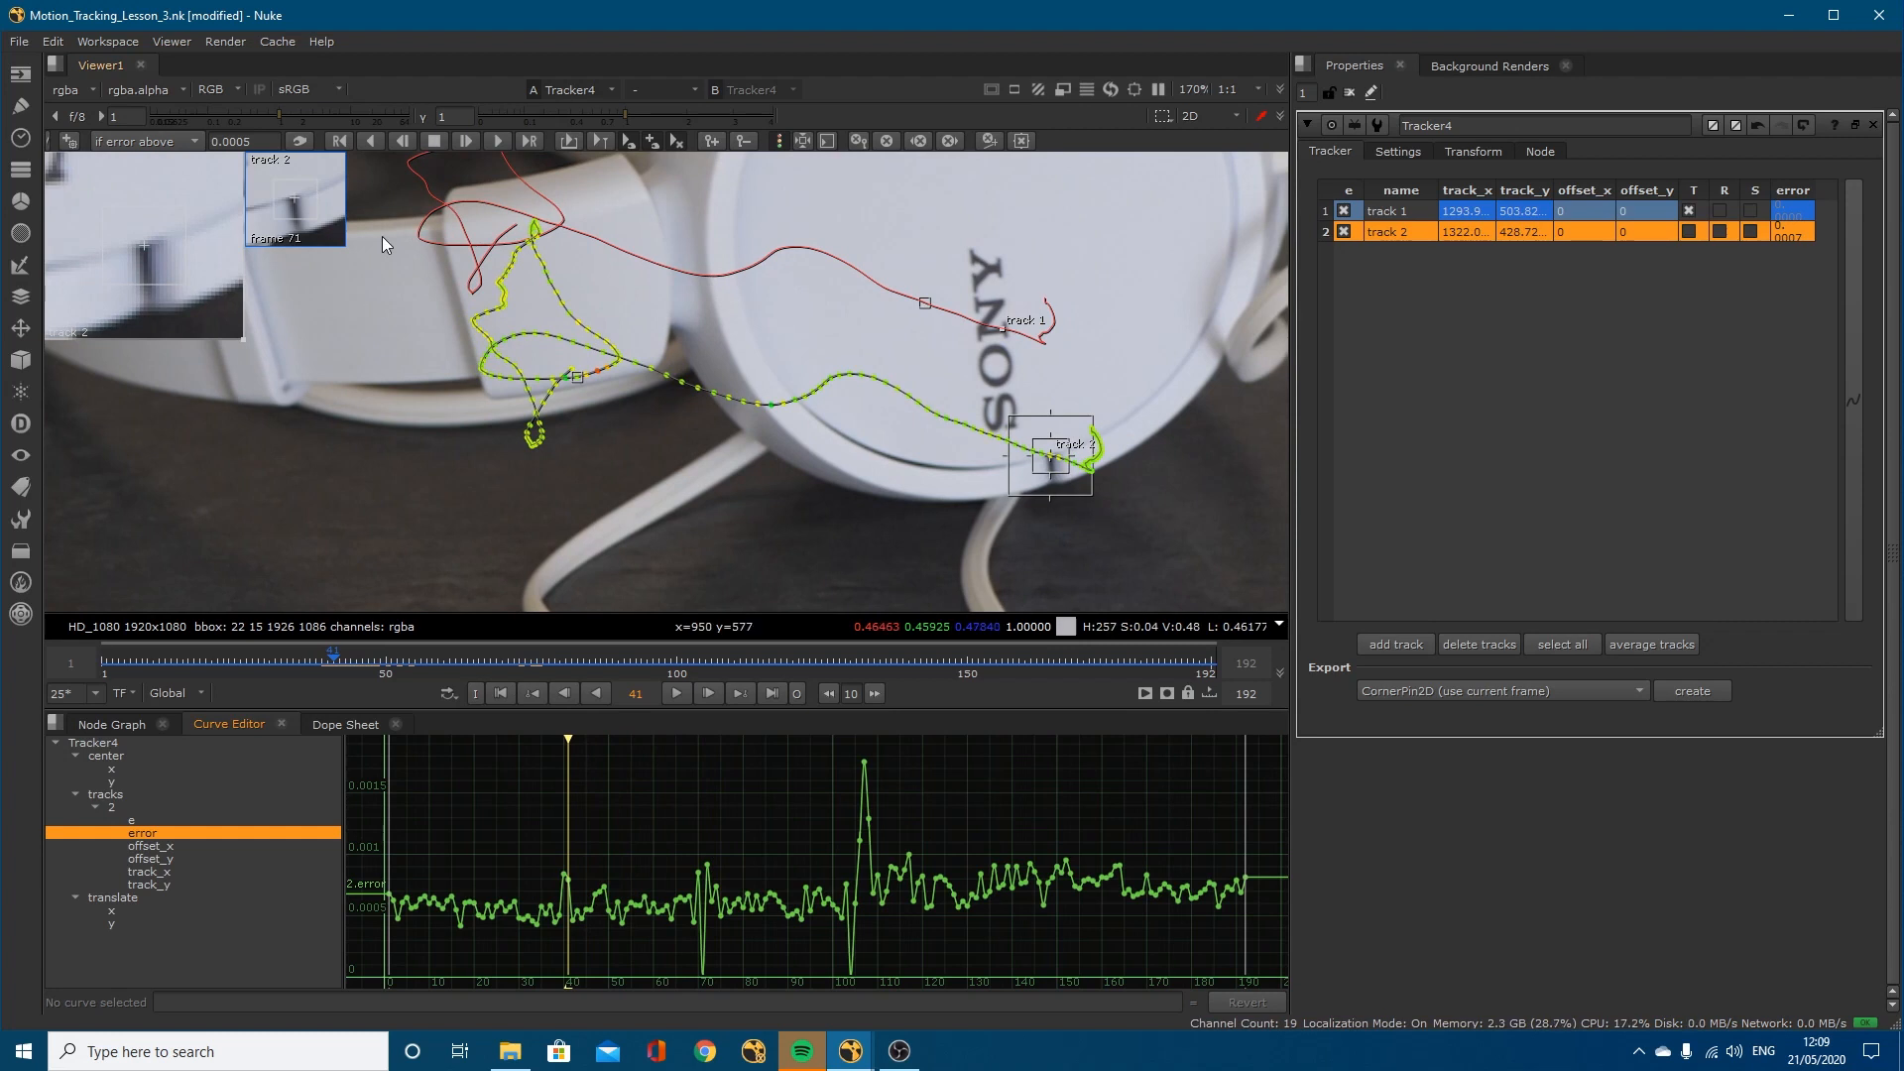
{"action": "key", "text": "Left"}
{"action": "key", "text": "Left"}
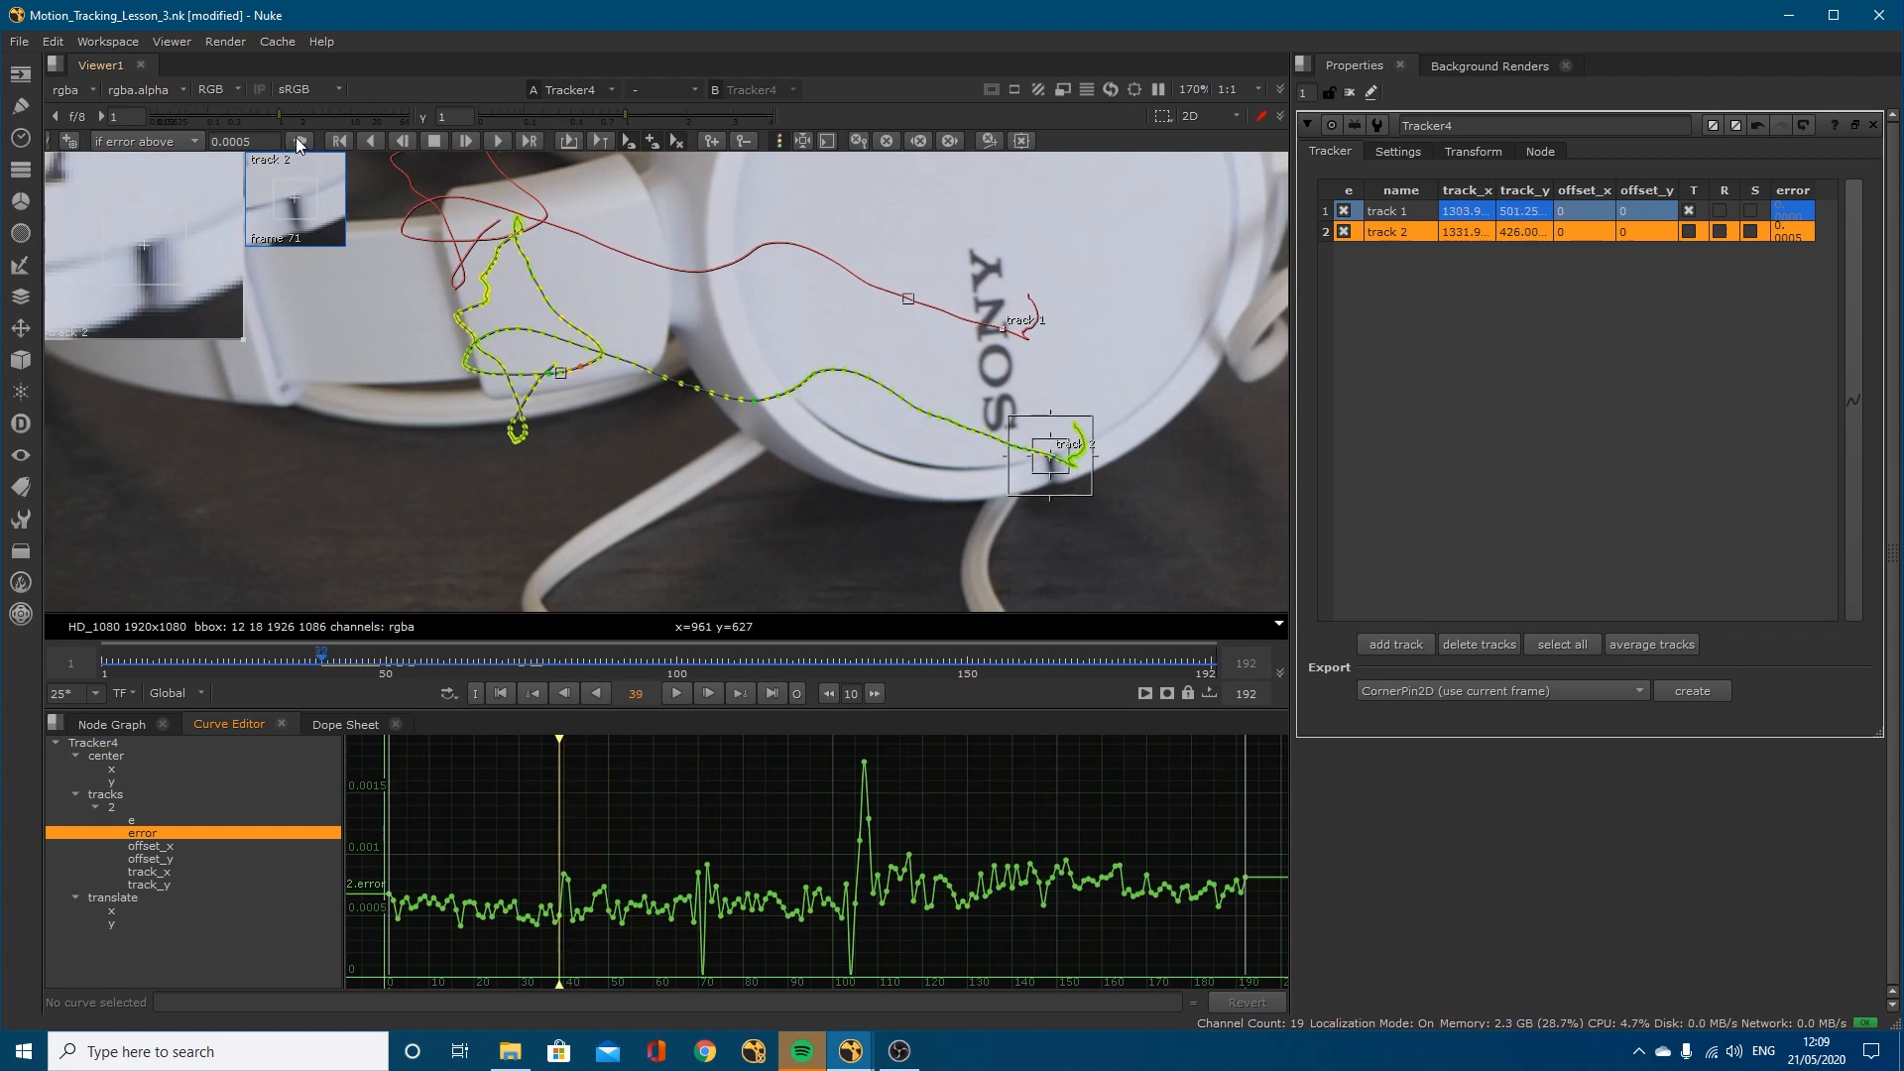
{"action": "left_click", "coordinate": [468, 139]}
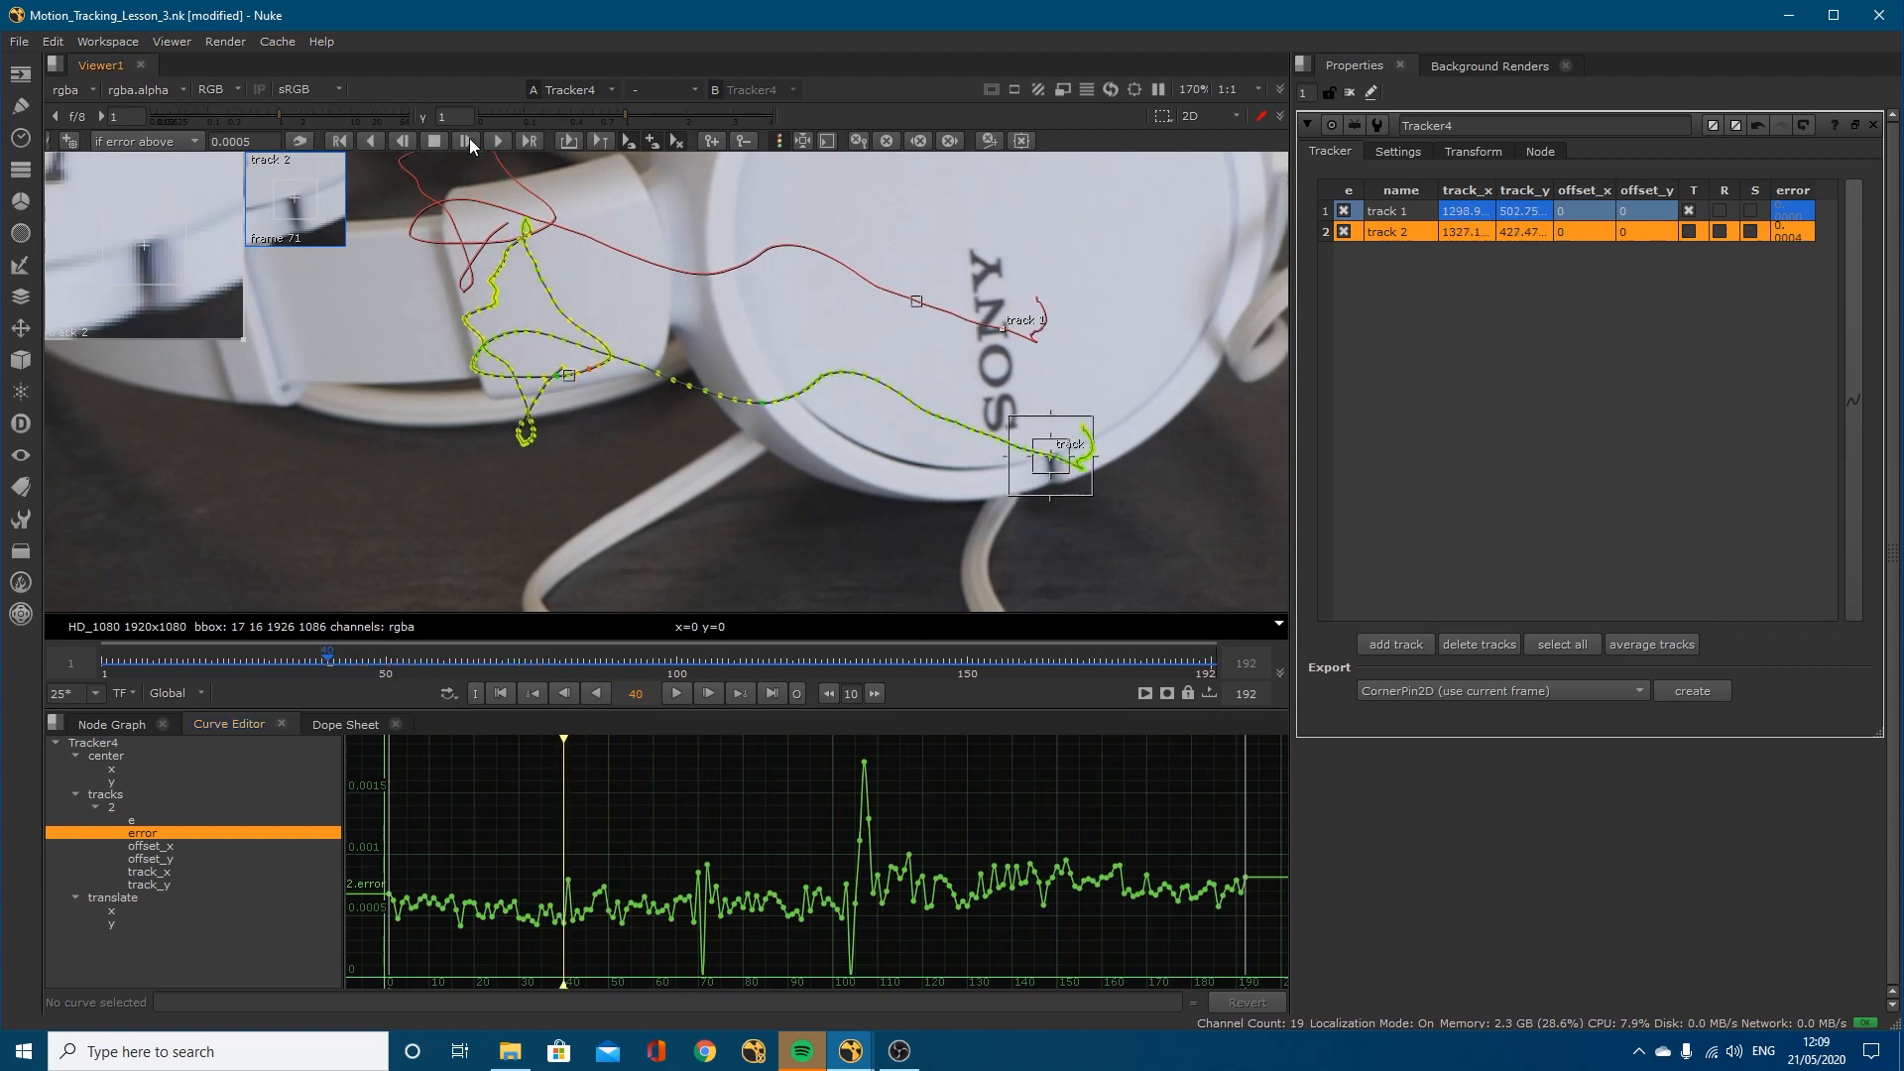
{"action": "left_click", "coordinate": [466, 141]}
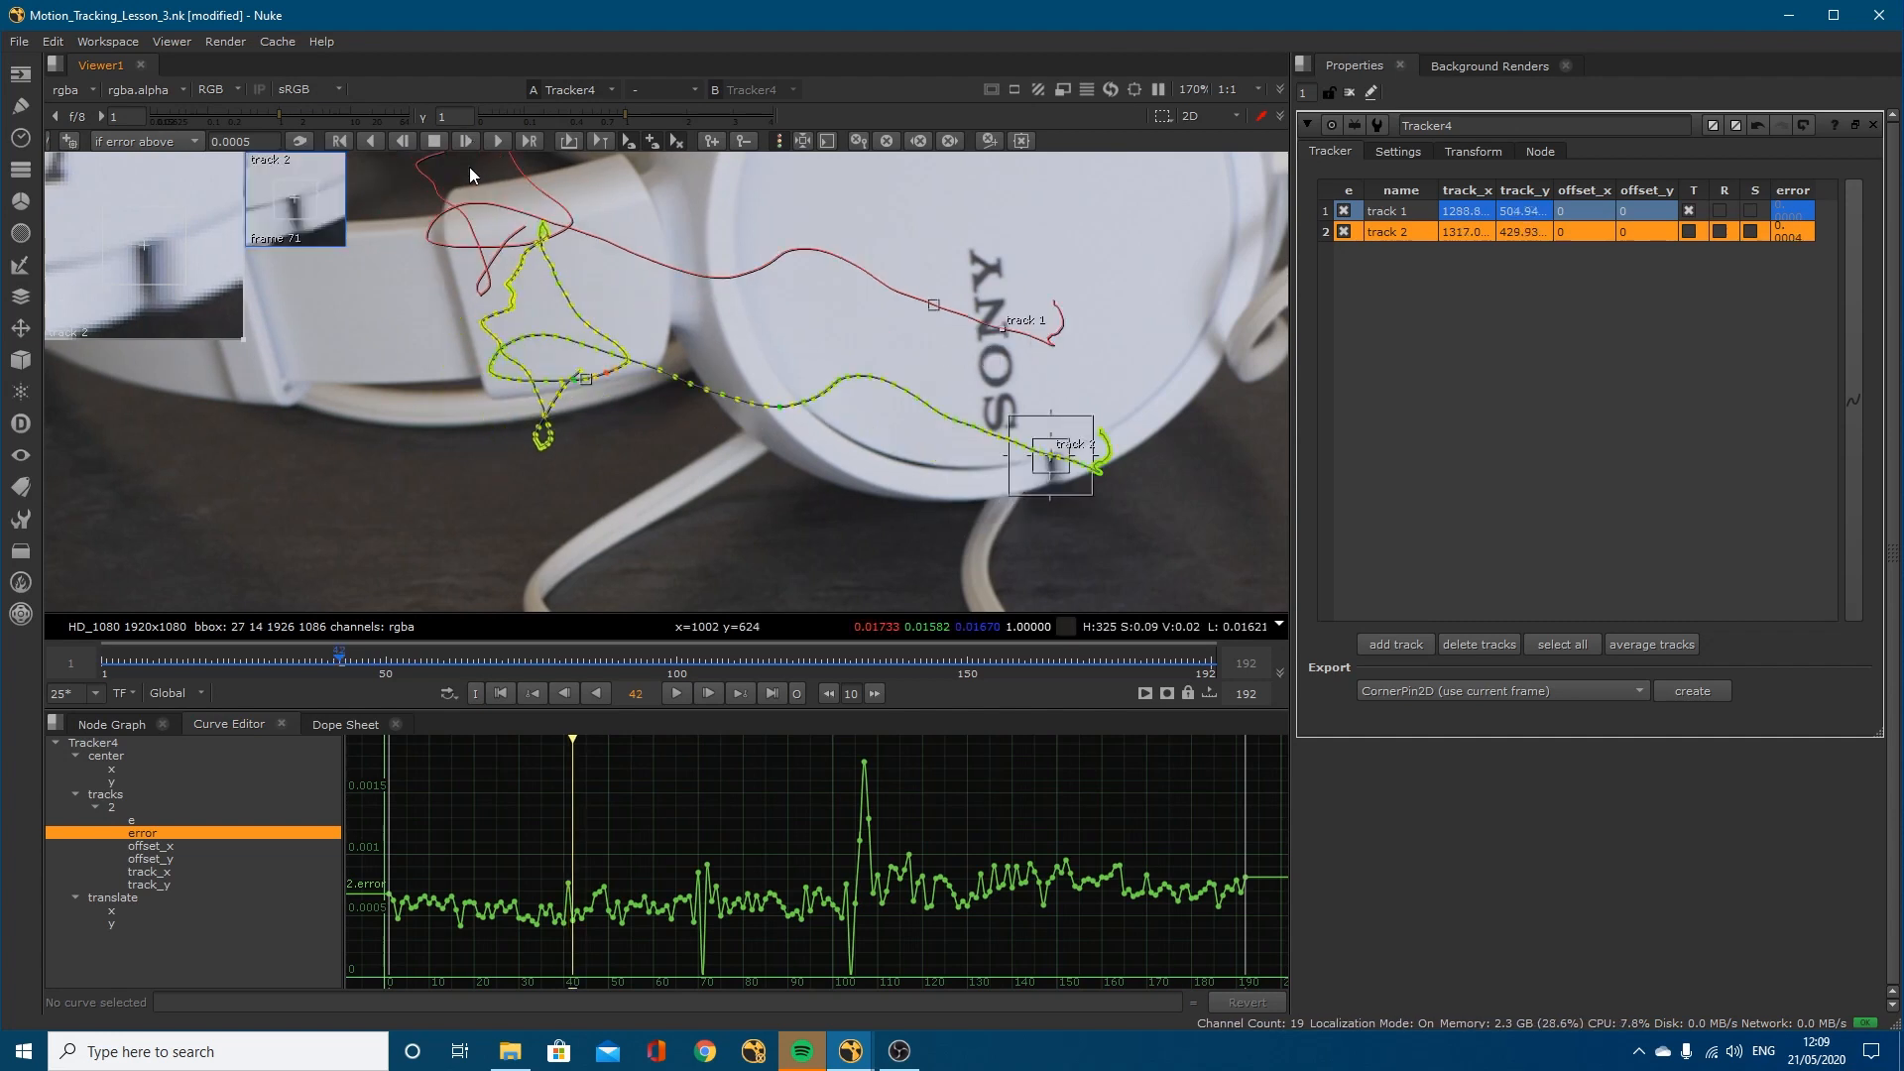
{"action": "left_click", "coordinate": [406, 141]}
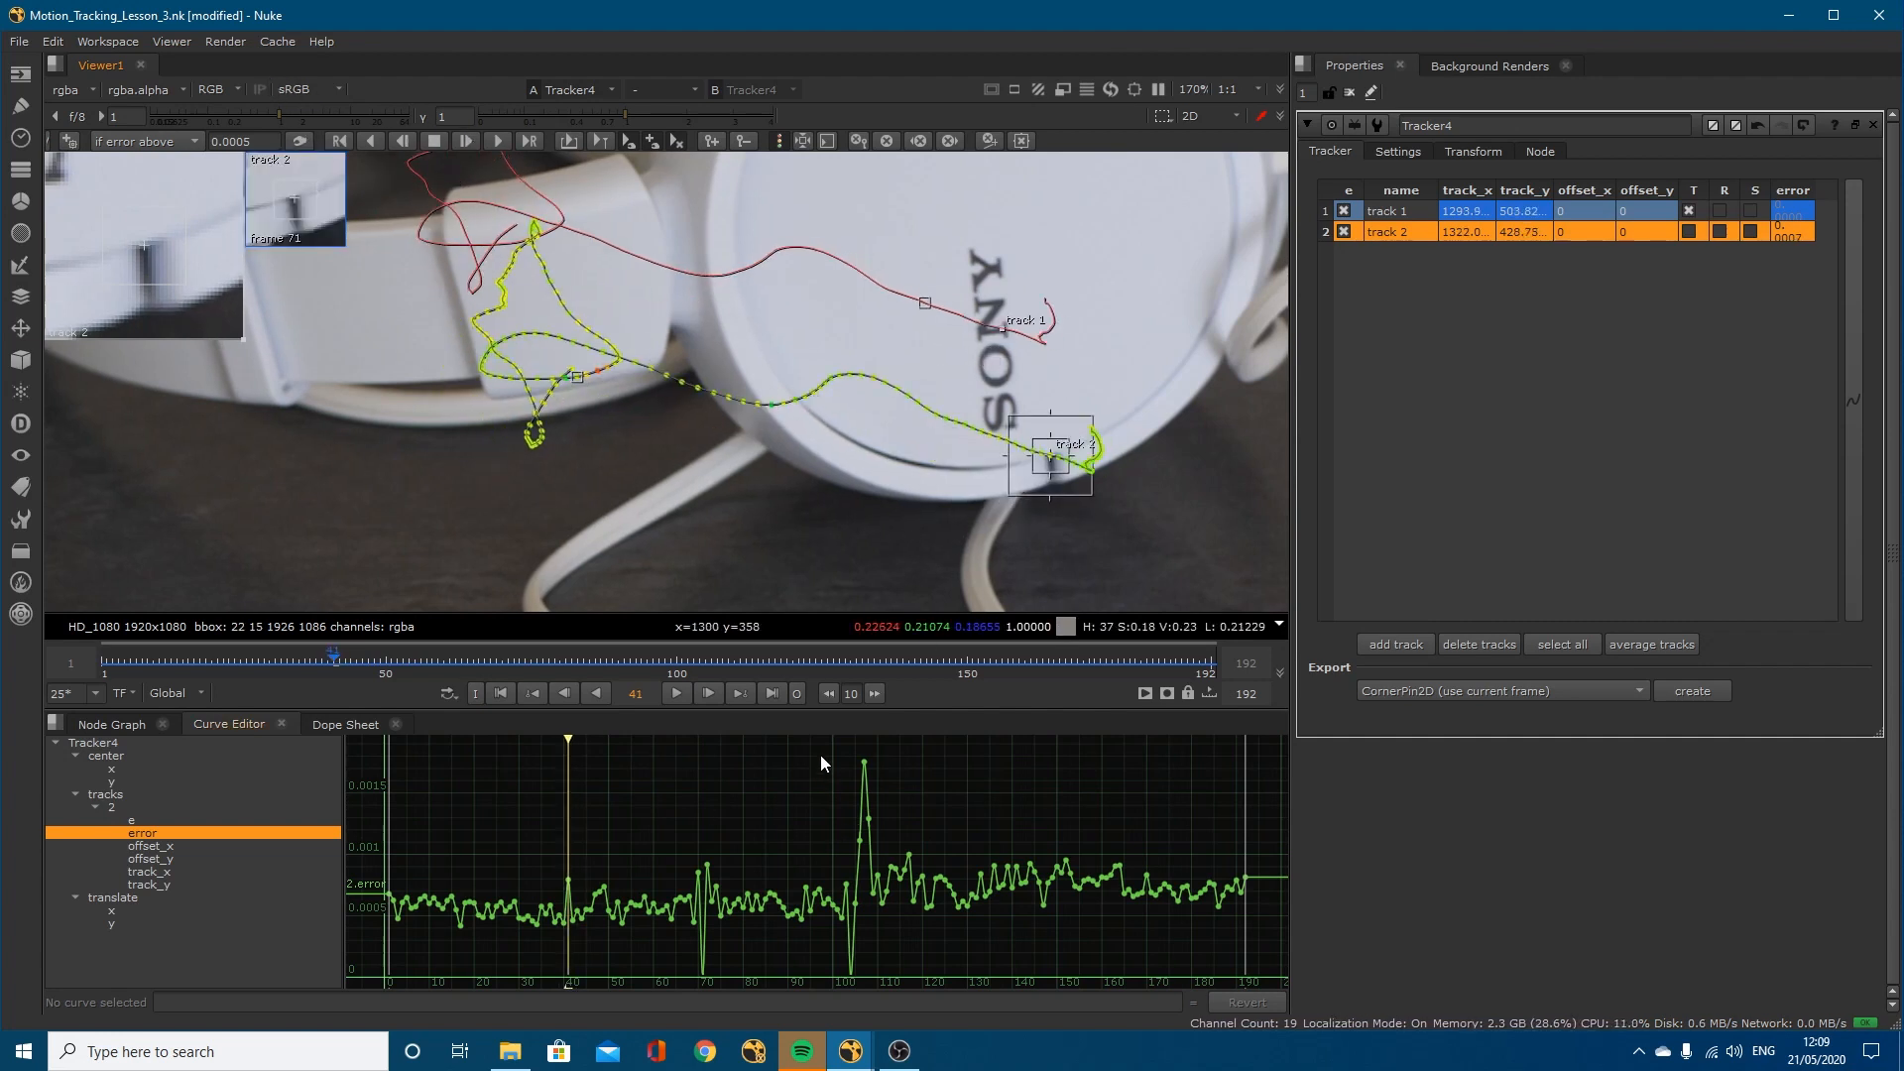
Step: Step through frames 39 to 43 to check track 2, and scrub along its error curve to frames 151 and 128
{"action": "key", "text": "Left"}
{"action": "key", "text": "Left"}
{"action": "key", "text": "Right"}
{"action": "key", "text": "Right"}
{"action": "key", "text": "Right"}
{"action": "key", "text": "Right"}
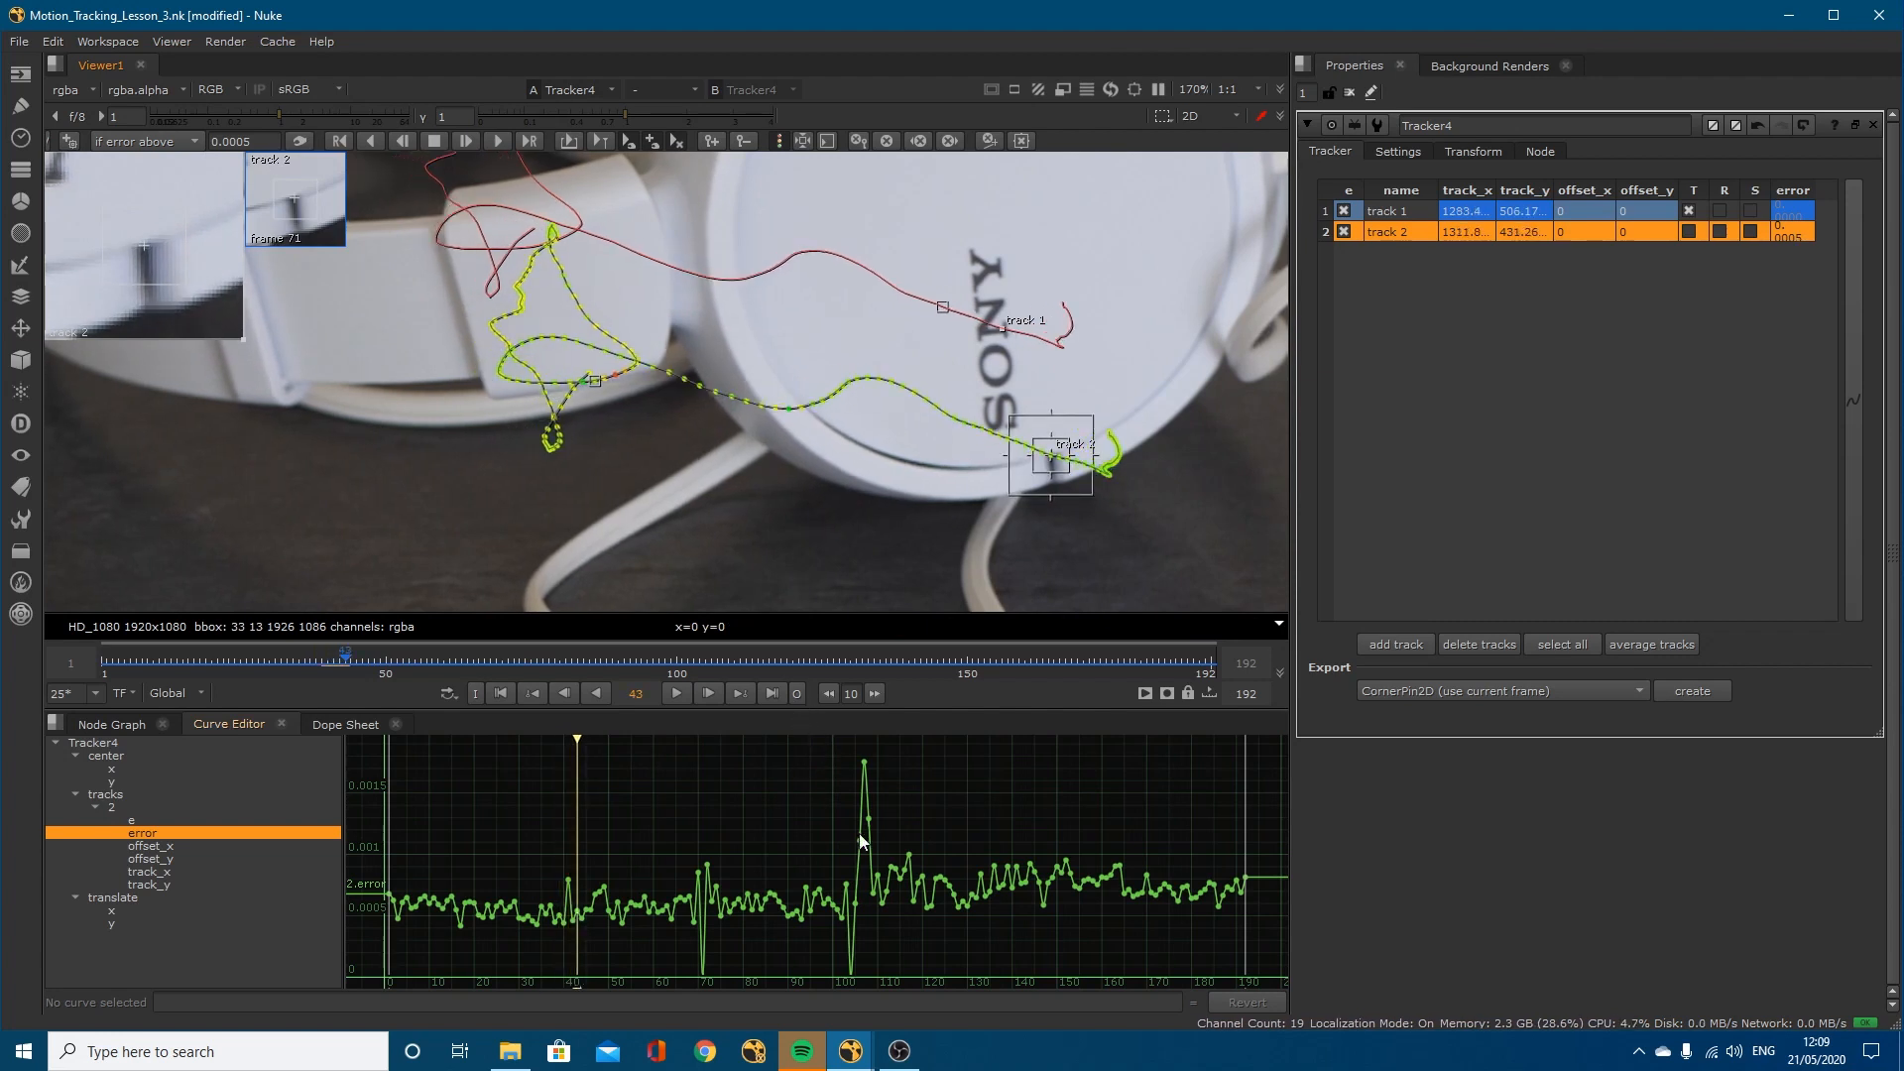
{"action": "left_click_drag", "start_coordinate": [587, 740], "coordinate": [1062, 752]}
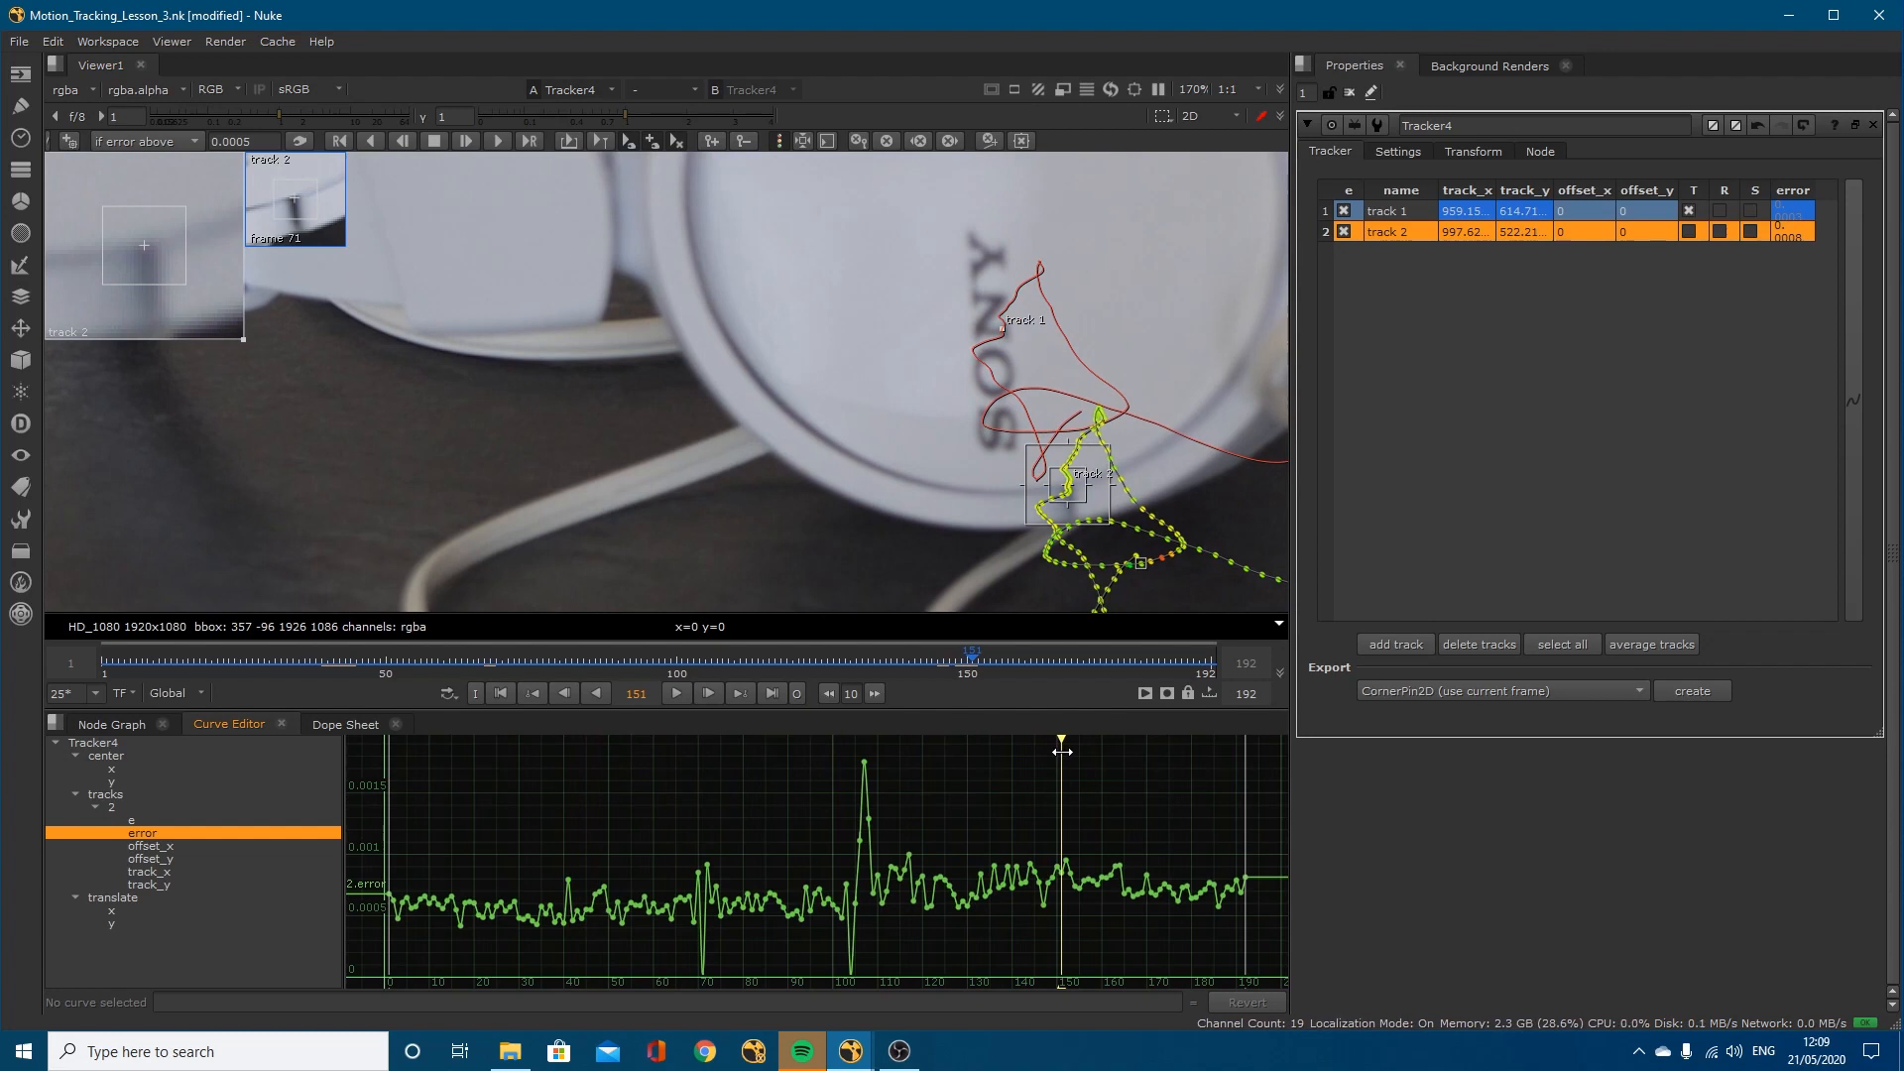
{"action": "left_click_drag", "start_coordinate": [1060, 752], "coordinate": [958, 752]}
Step: Set the tracker's pattern grab behaviour to every n frames, trying an interval of 4 and ending at 0
{"action": "left_click", "coordinate": [1398, 151]}
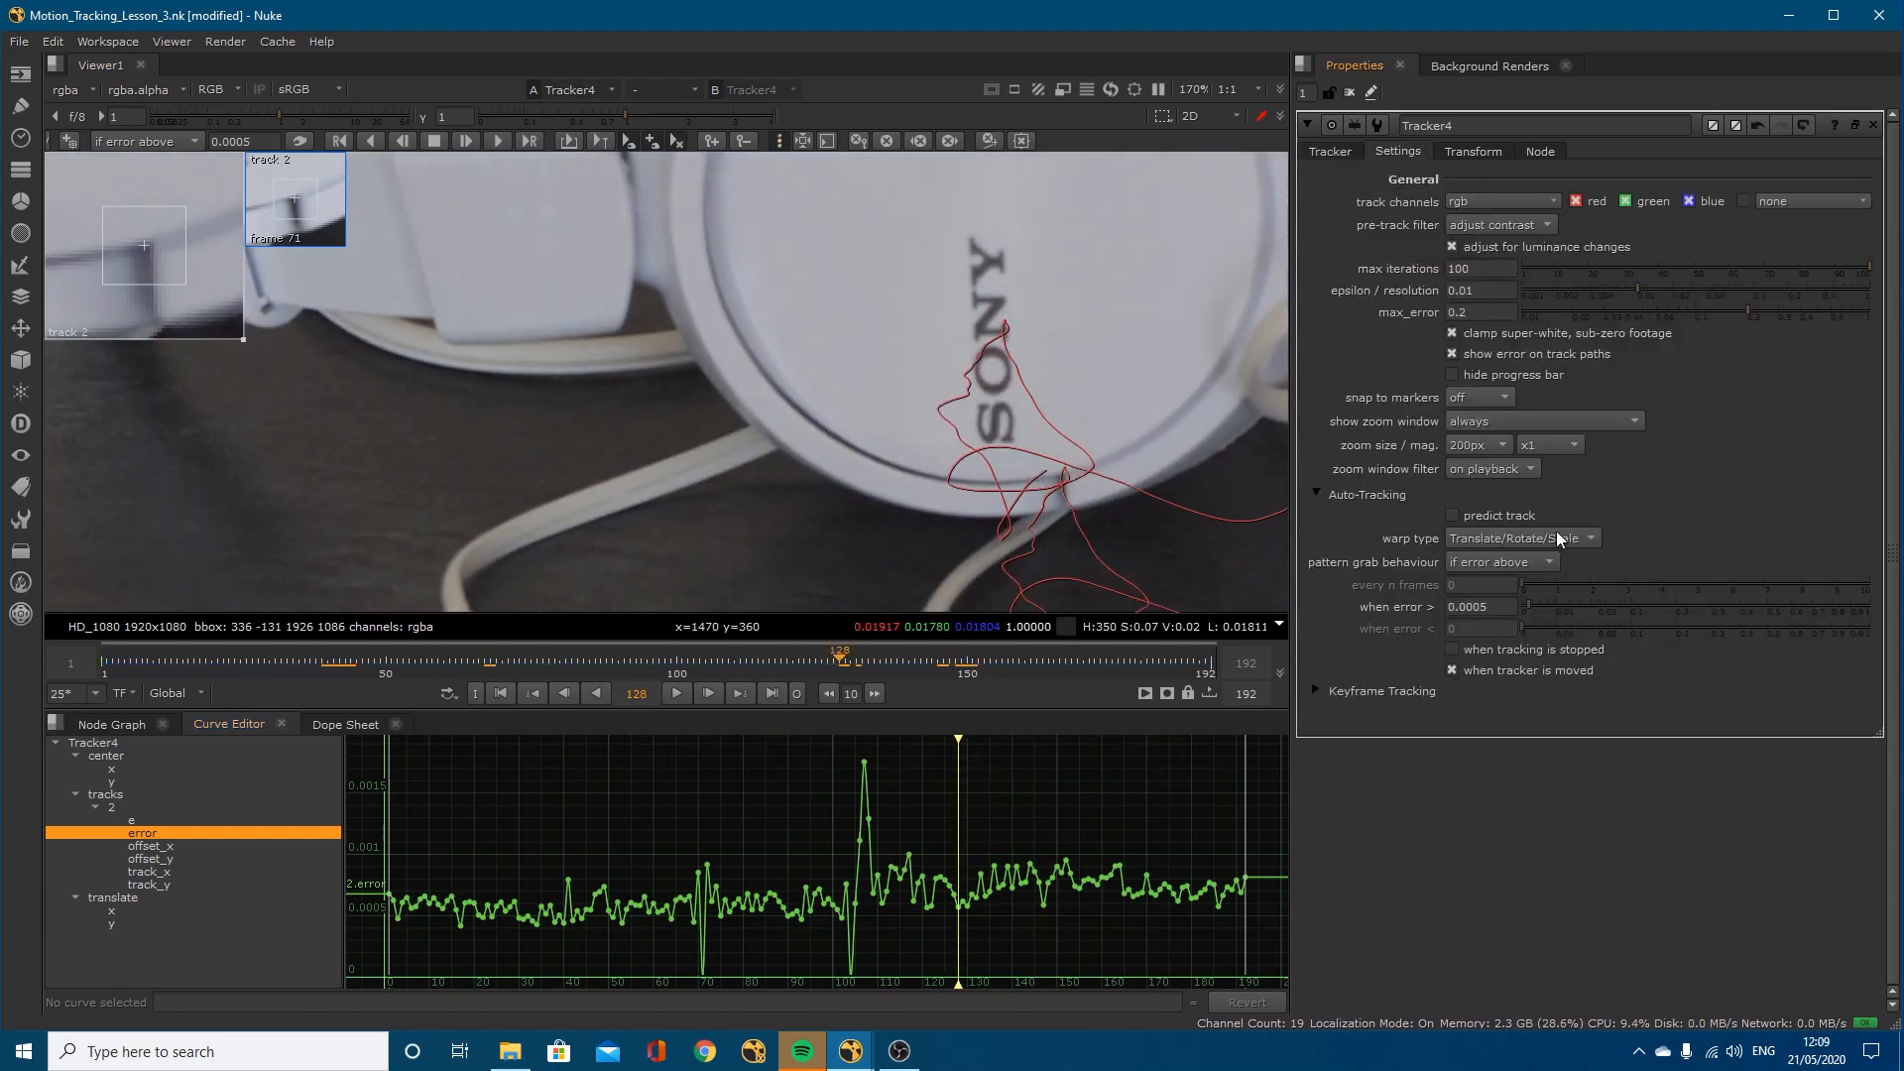
{"action": "left_click", "coordinate": [1485, 561]}
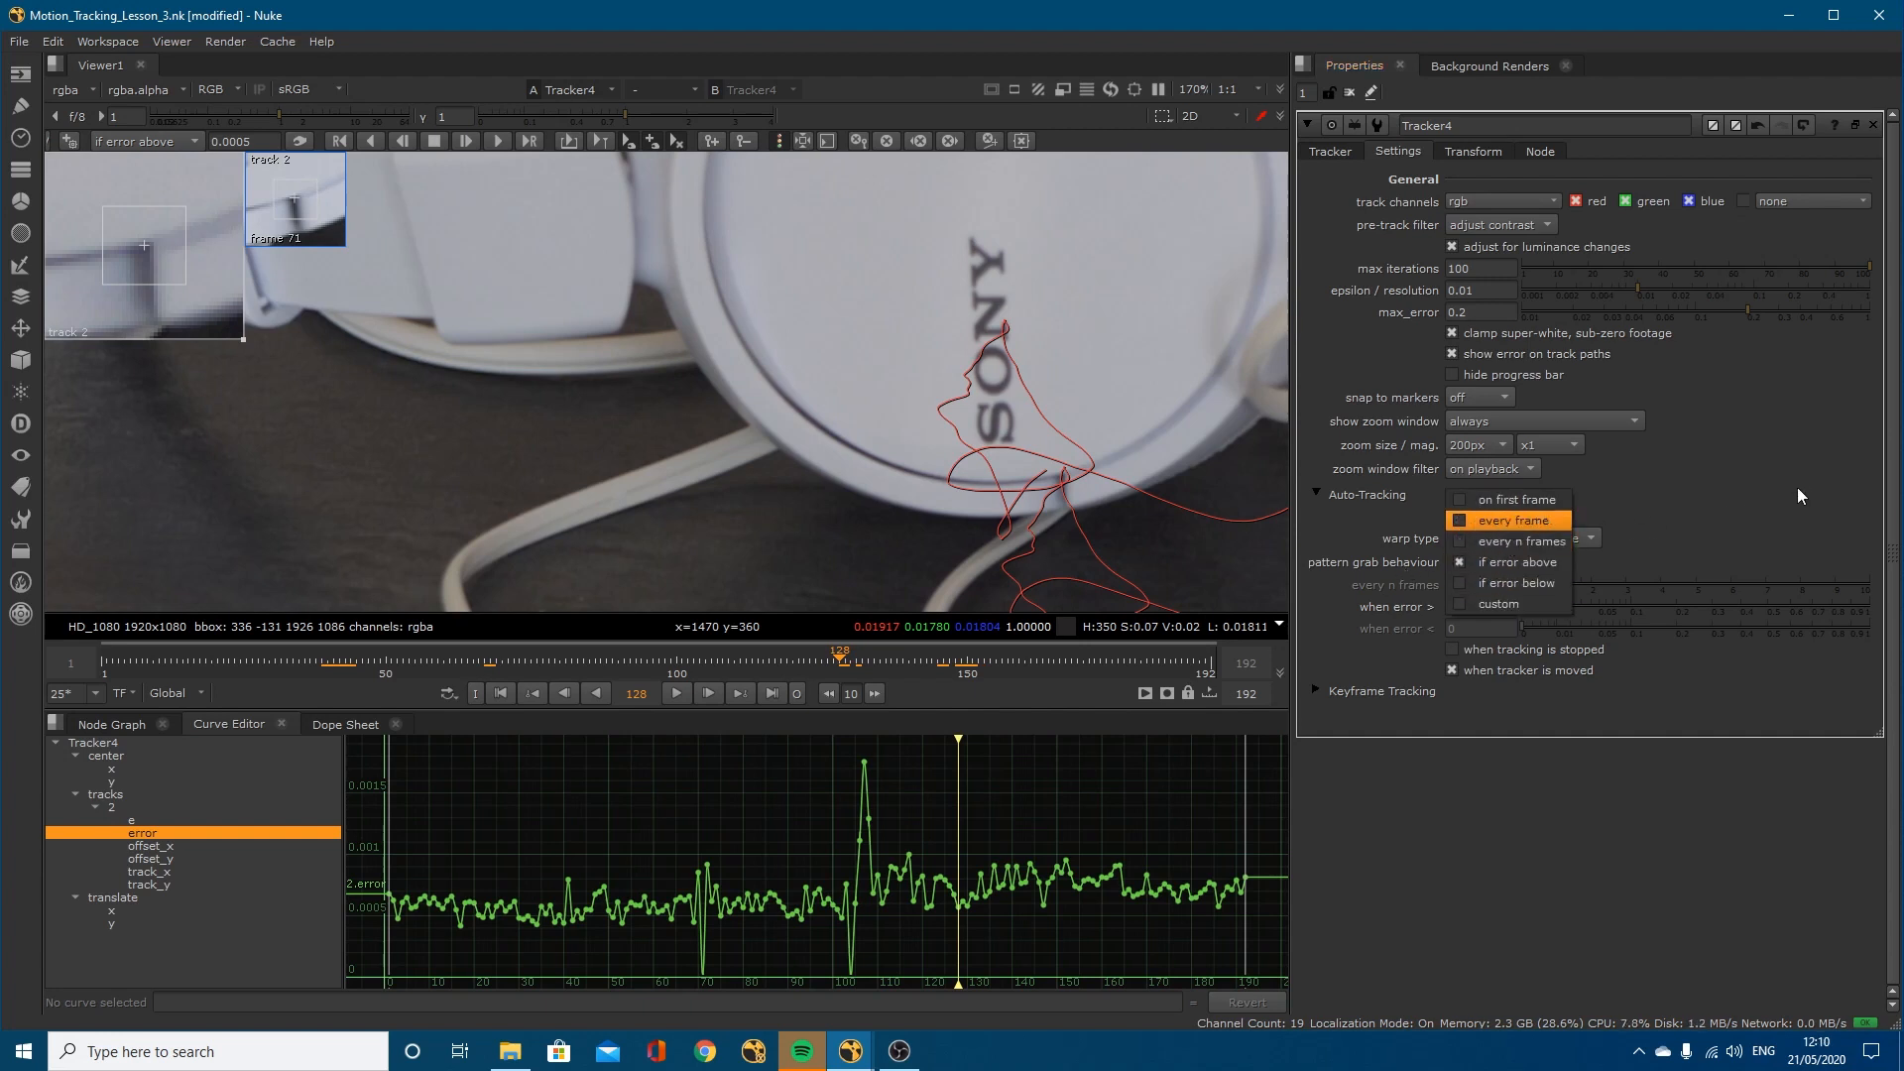
{"action": "left_click", "coordinate": [1549, 552]}
{"action": "left_click_drag", "start_coordinate": [1525, 585], "coordinate": [1633, 587]}
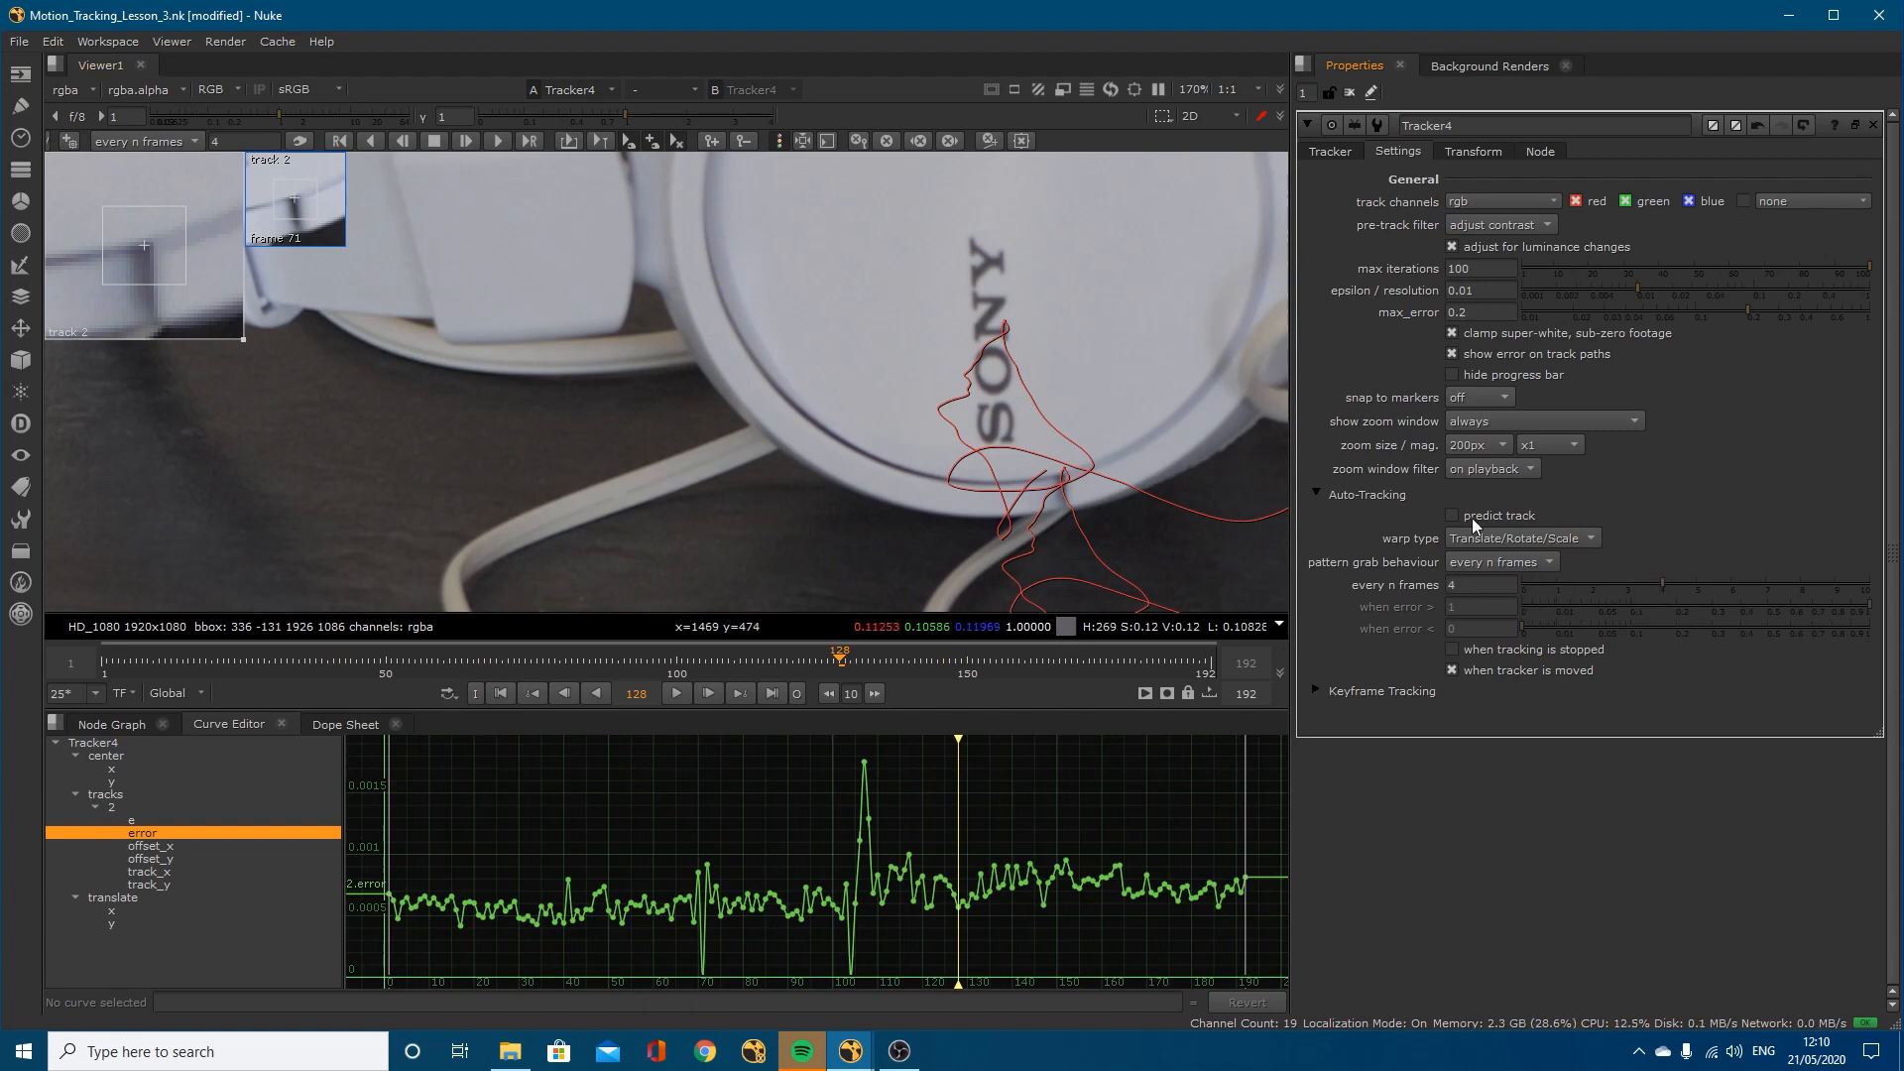
{"action": "left_click", "coordinate": [1568, 583]}
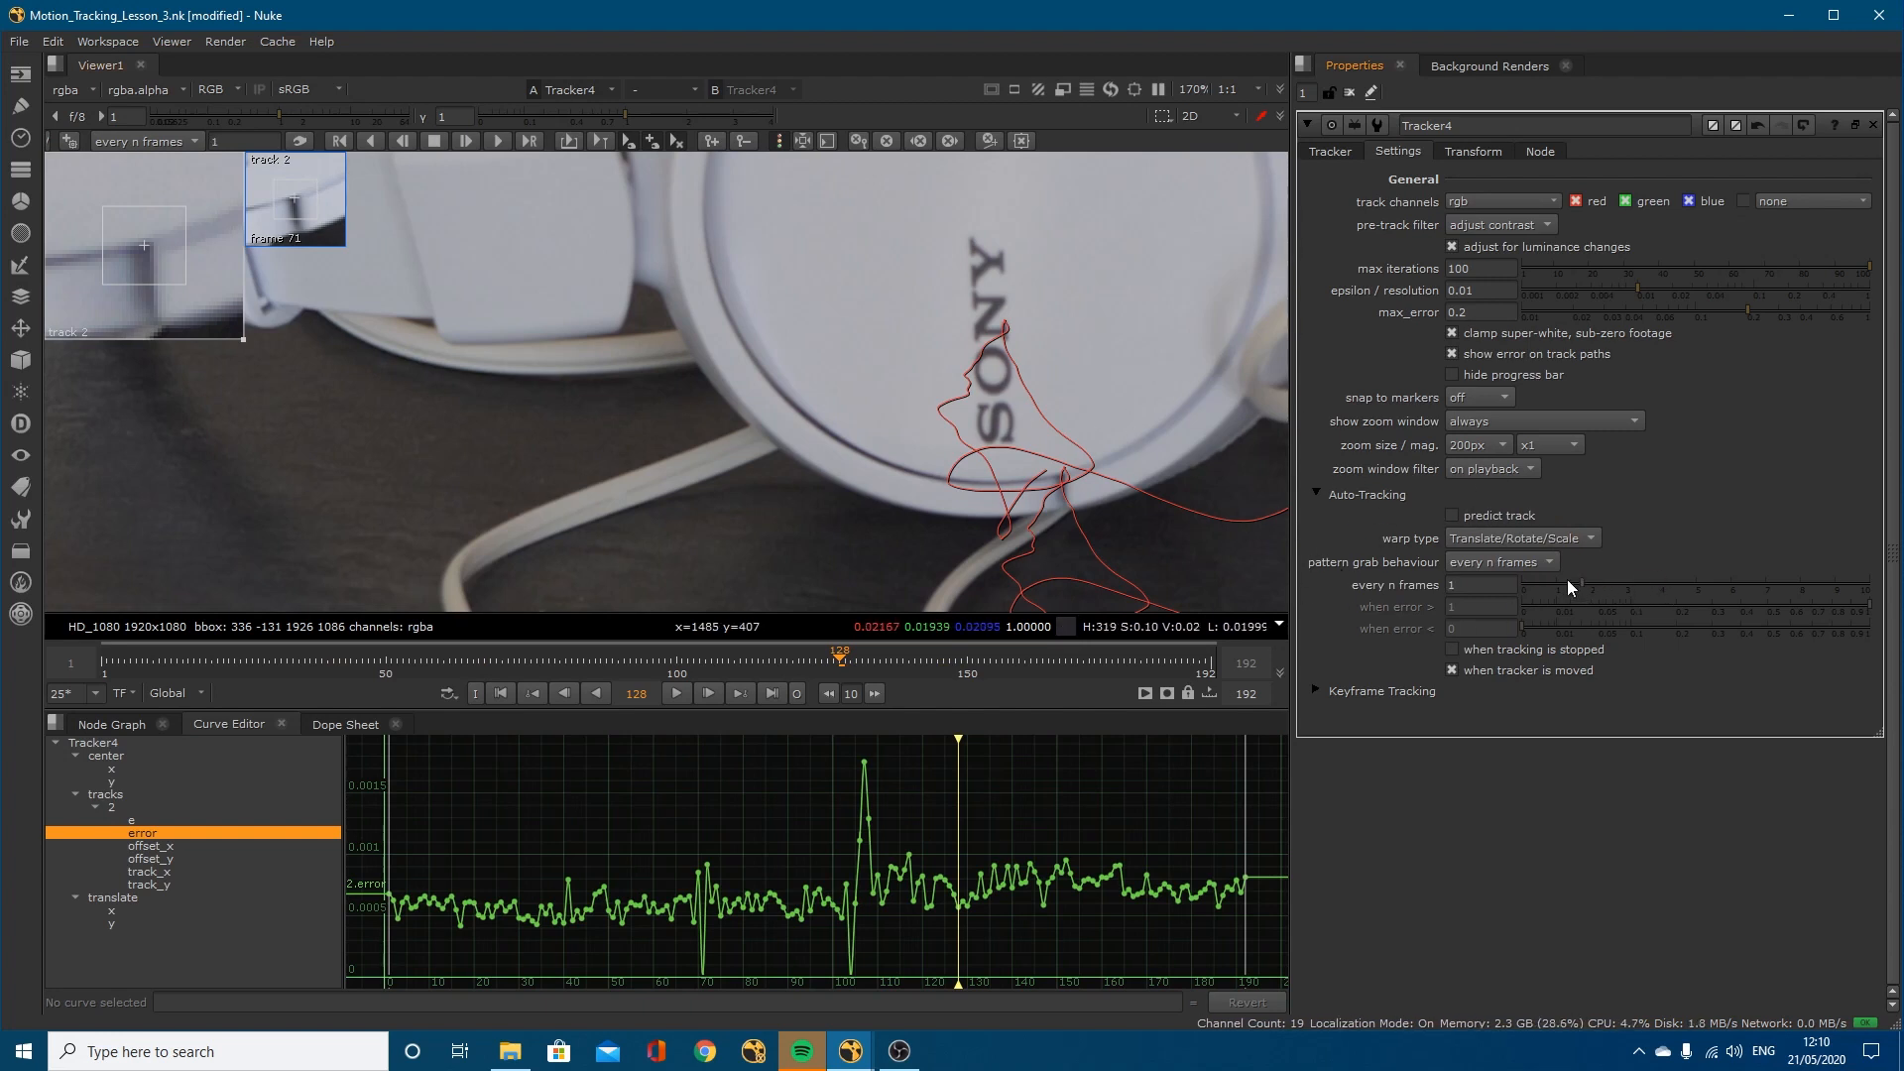
{"action": "left_click", "coordinate": [1335, 152]}
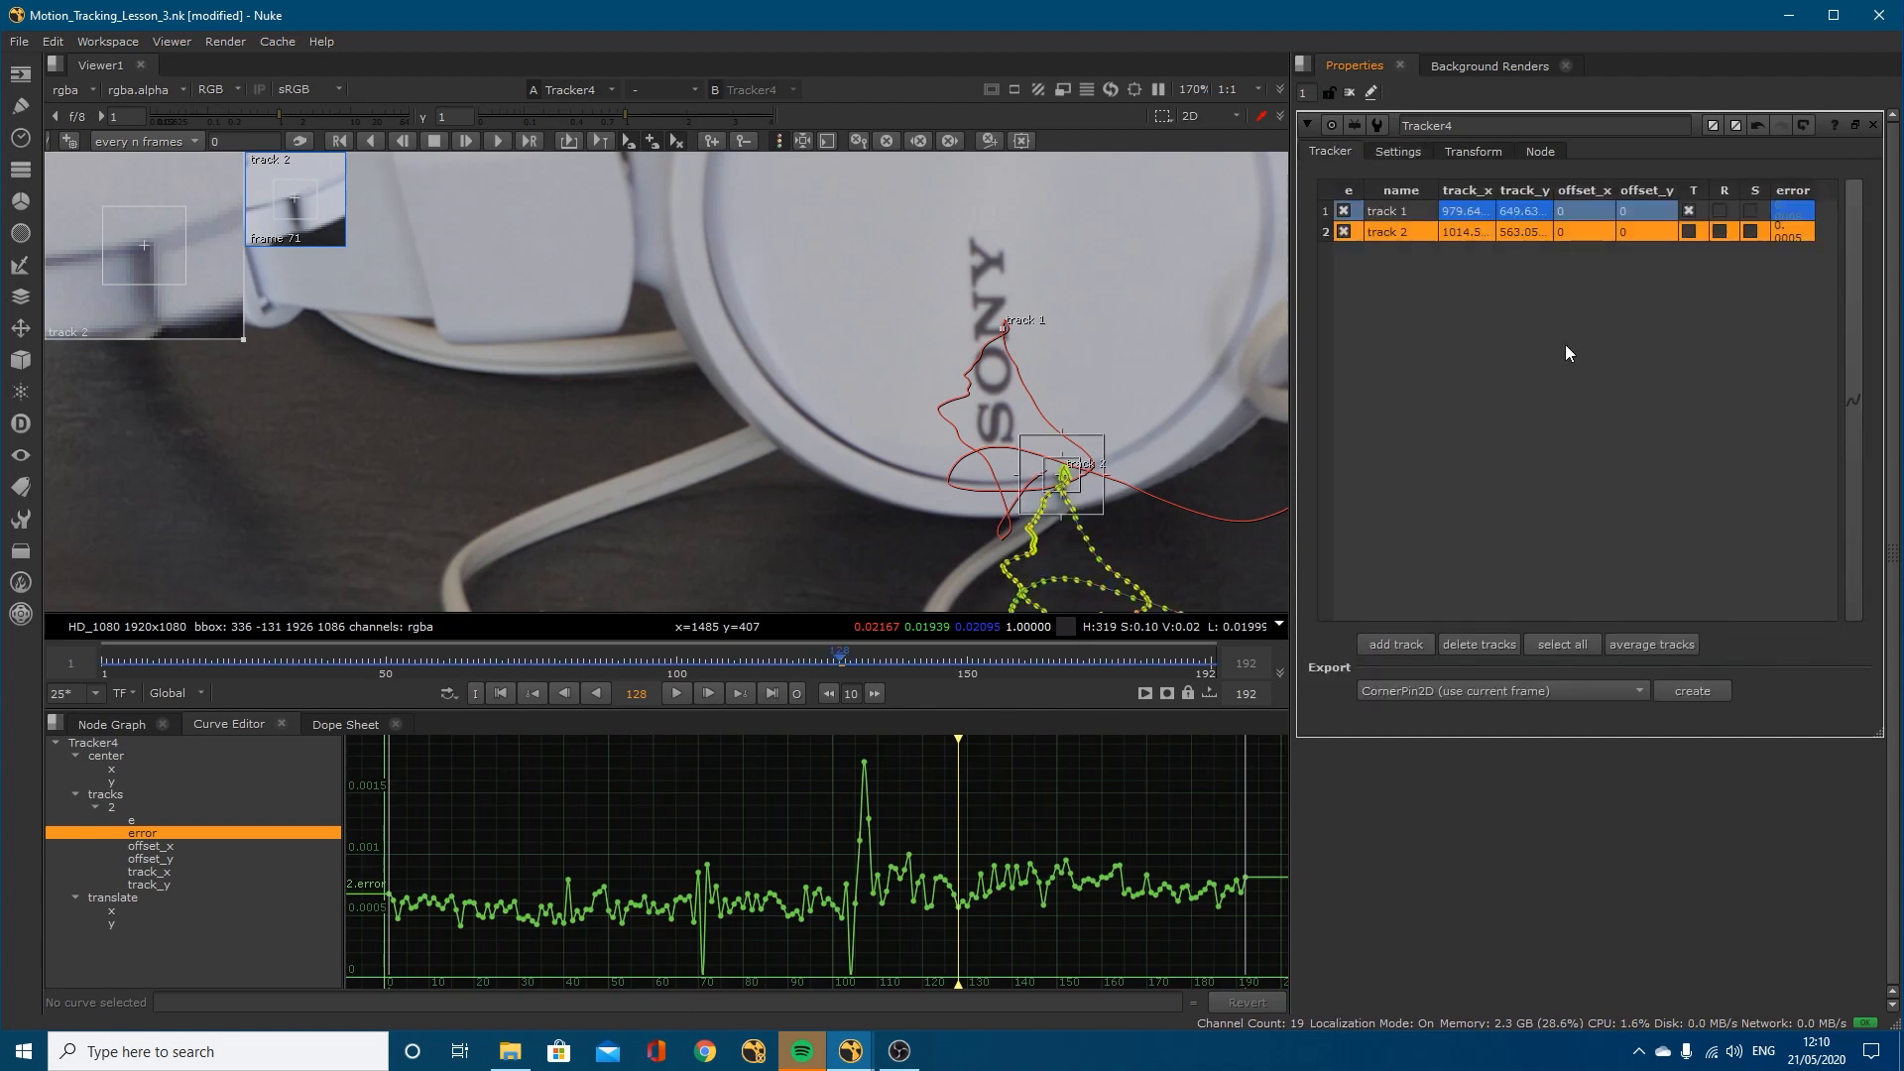
Step: Enable translate for track 2, and rotate and scale for both track 1 and track 2
{"action": "left_click", "coordinate": [1687, 232]}
{"action": "left_click", "coordinate": [1723, 211]}
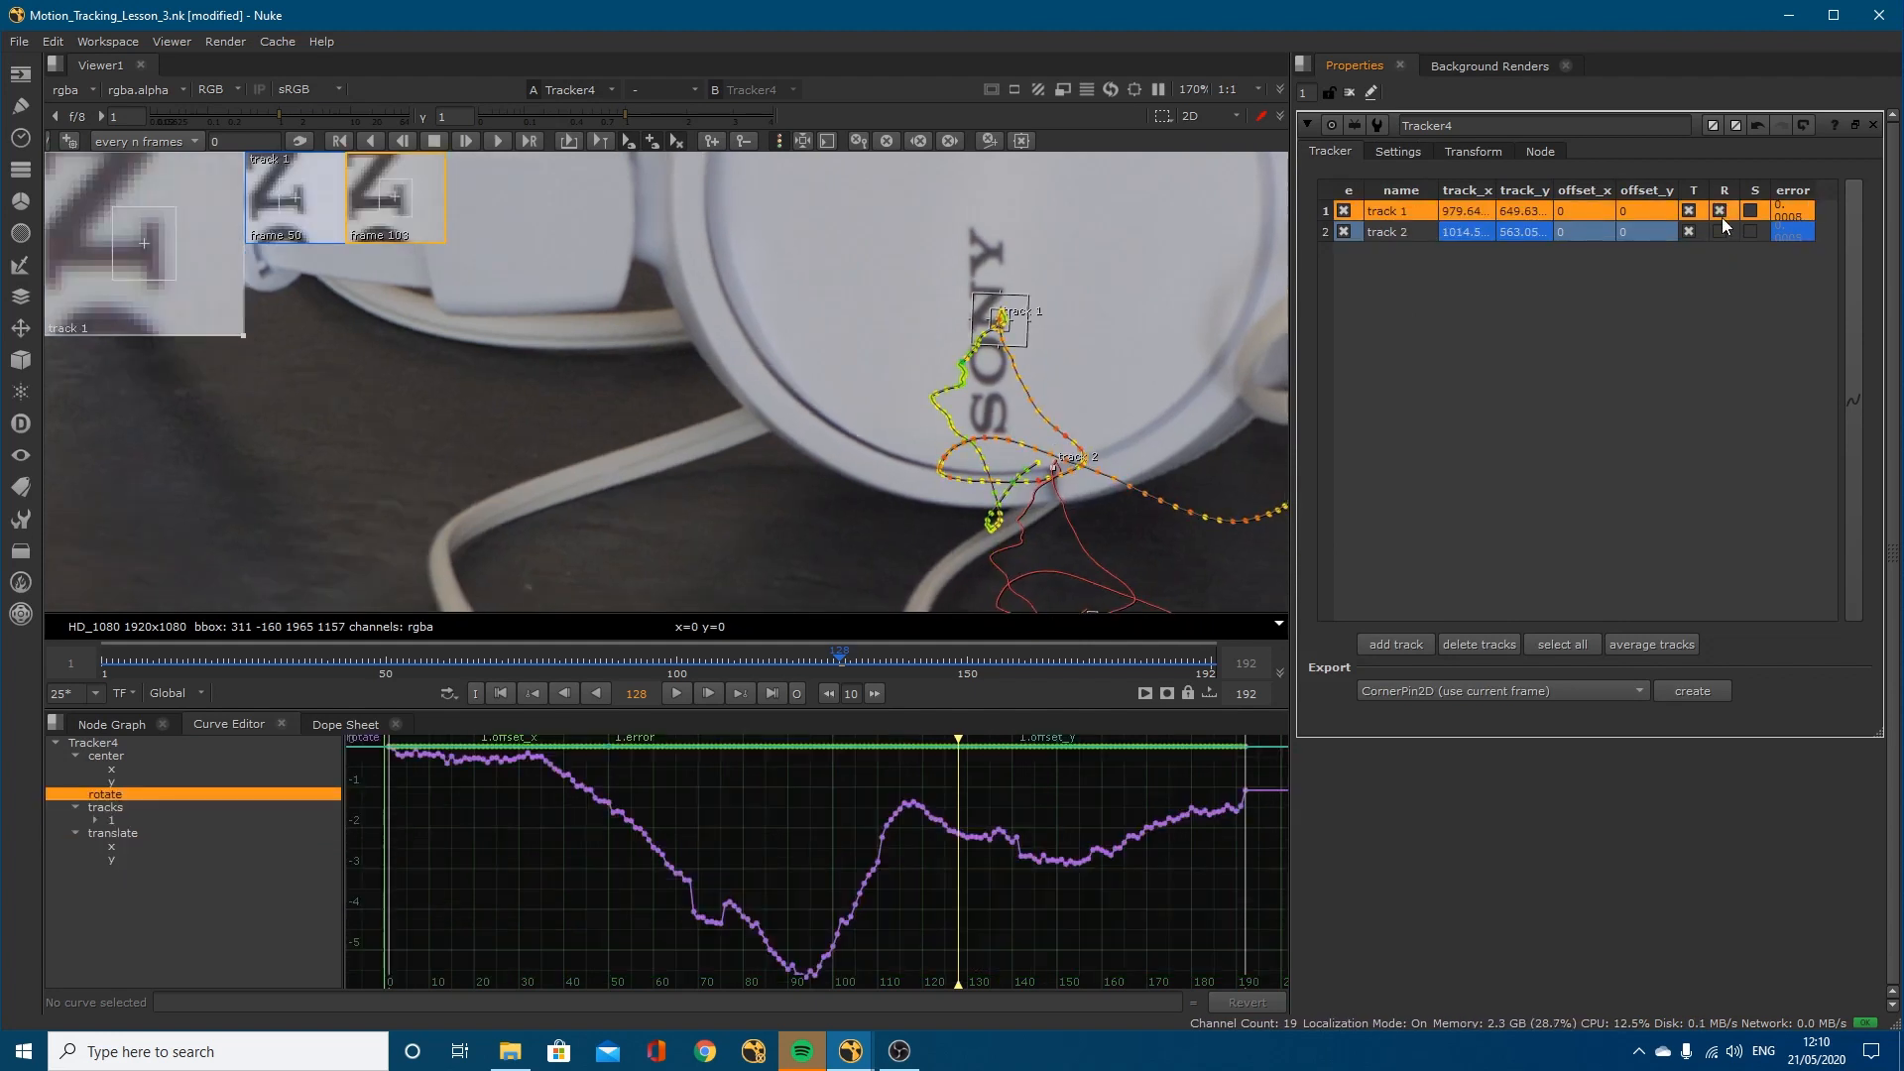
{"action": "left_click", "coordinate": [1721, 233]}
{"action": "left_click", "coordinate": [1750, 233]}
{"action": "left_click", "coordinate": [1751, 211]}
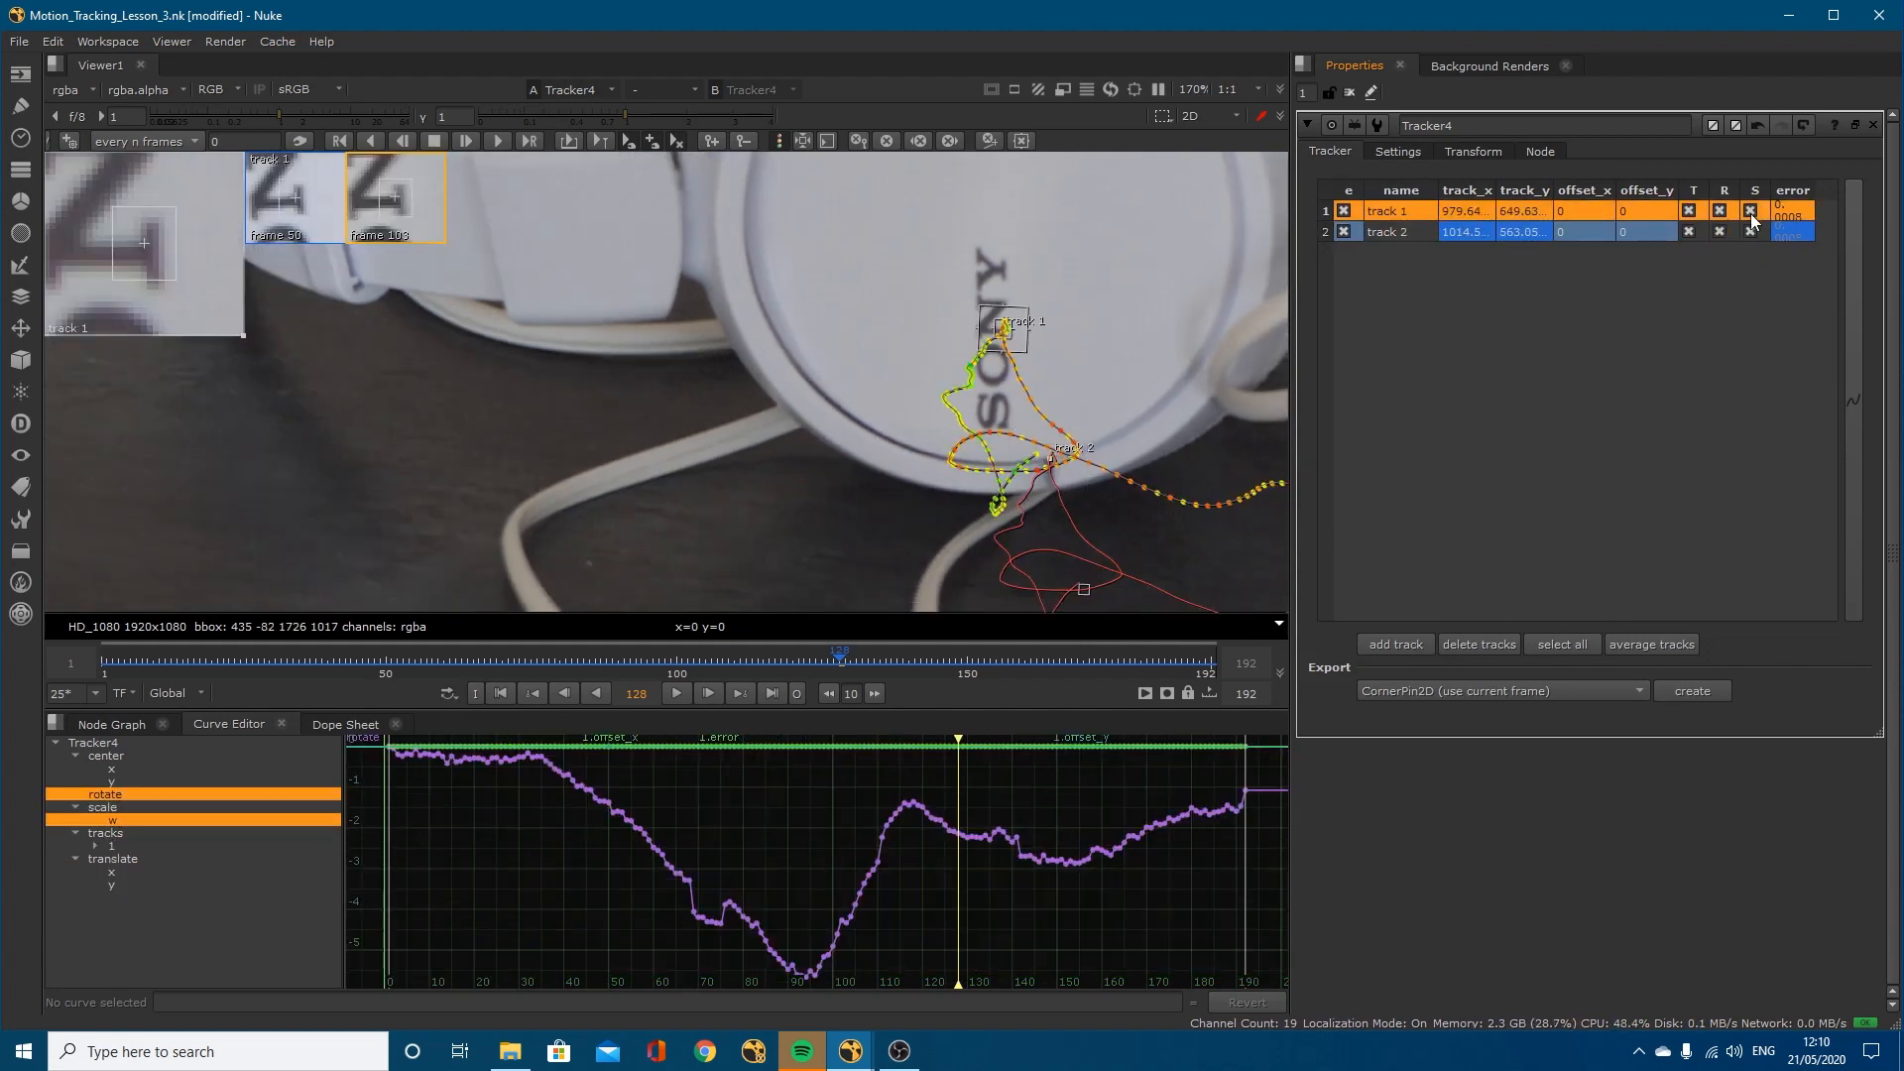
Step: Set the tracker's transform type to stabilize and return to the track list
{"action": "left_click", "coordinate": [1472, 151]}
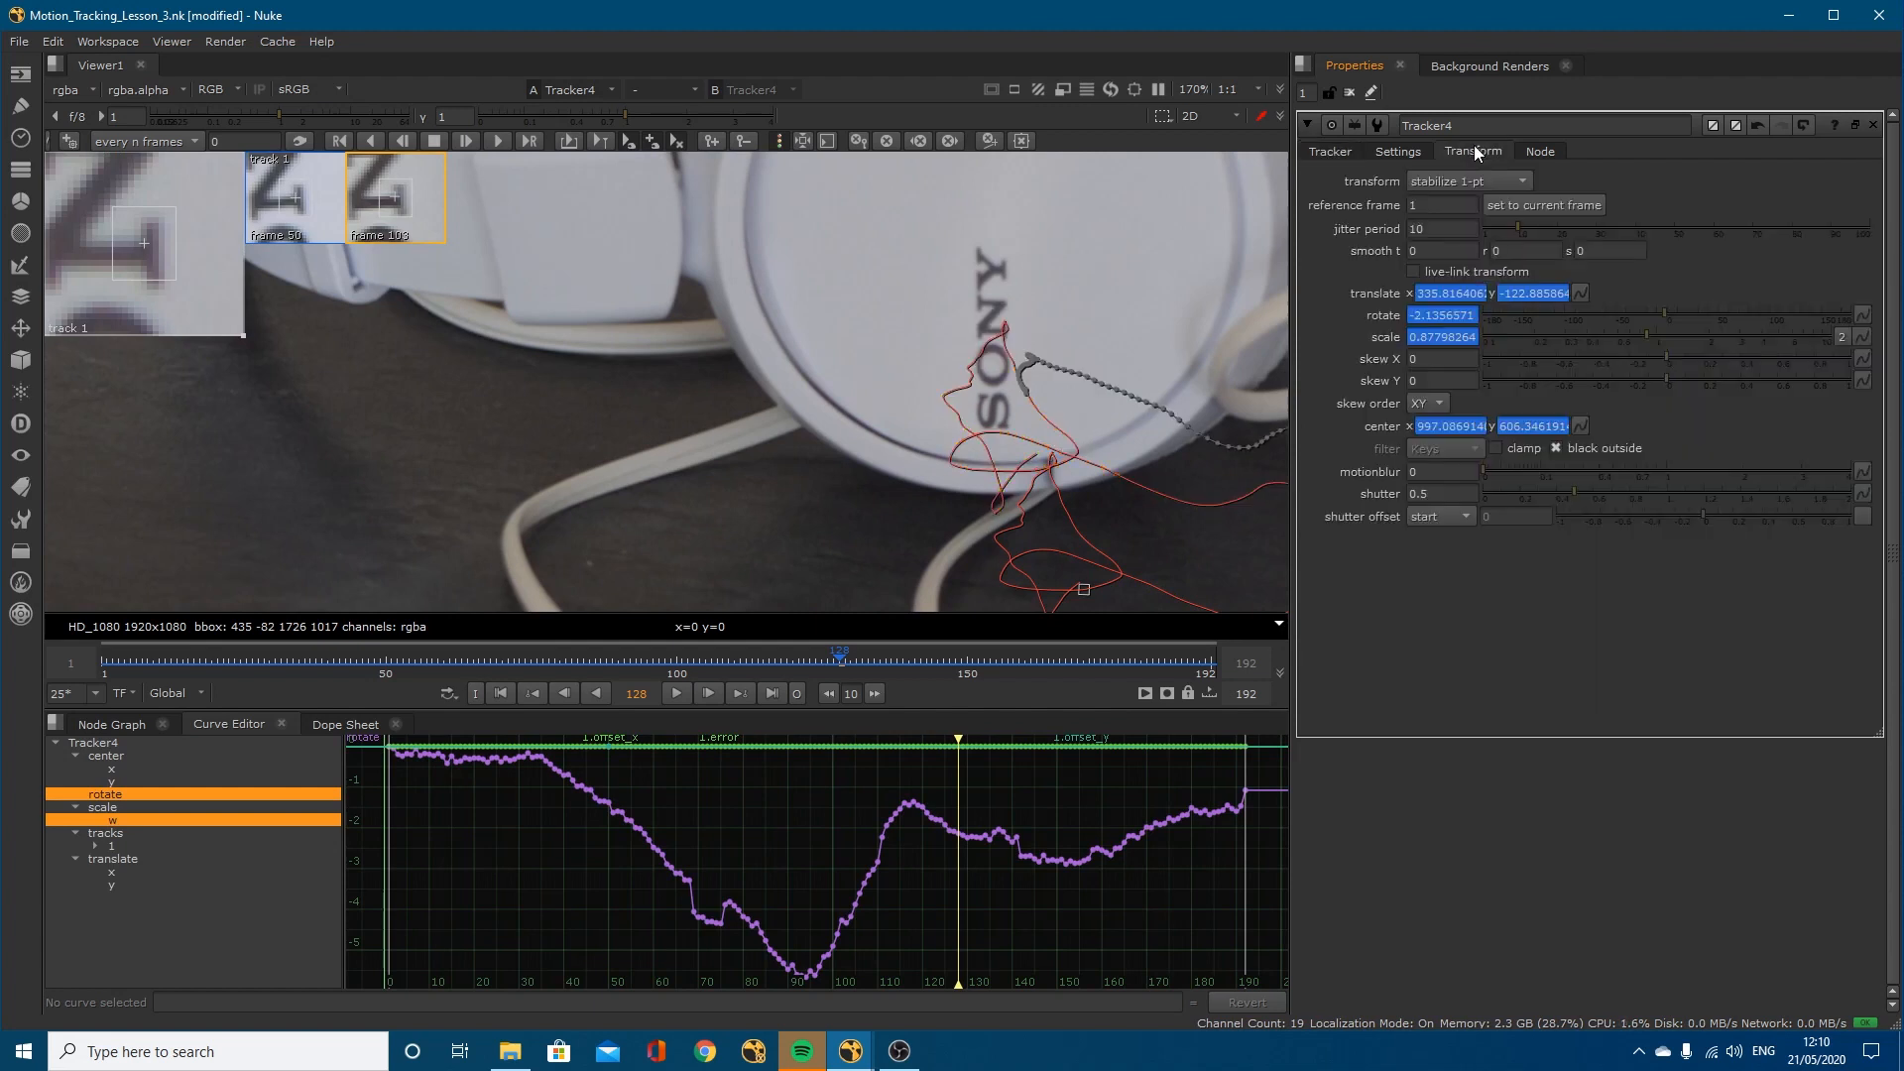
{"action": "left_click", "coordinate": [1436, 187]}
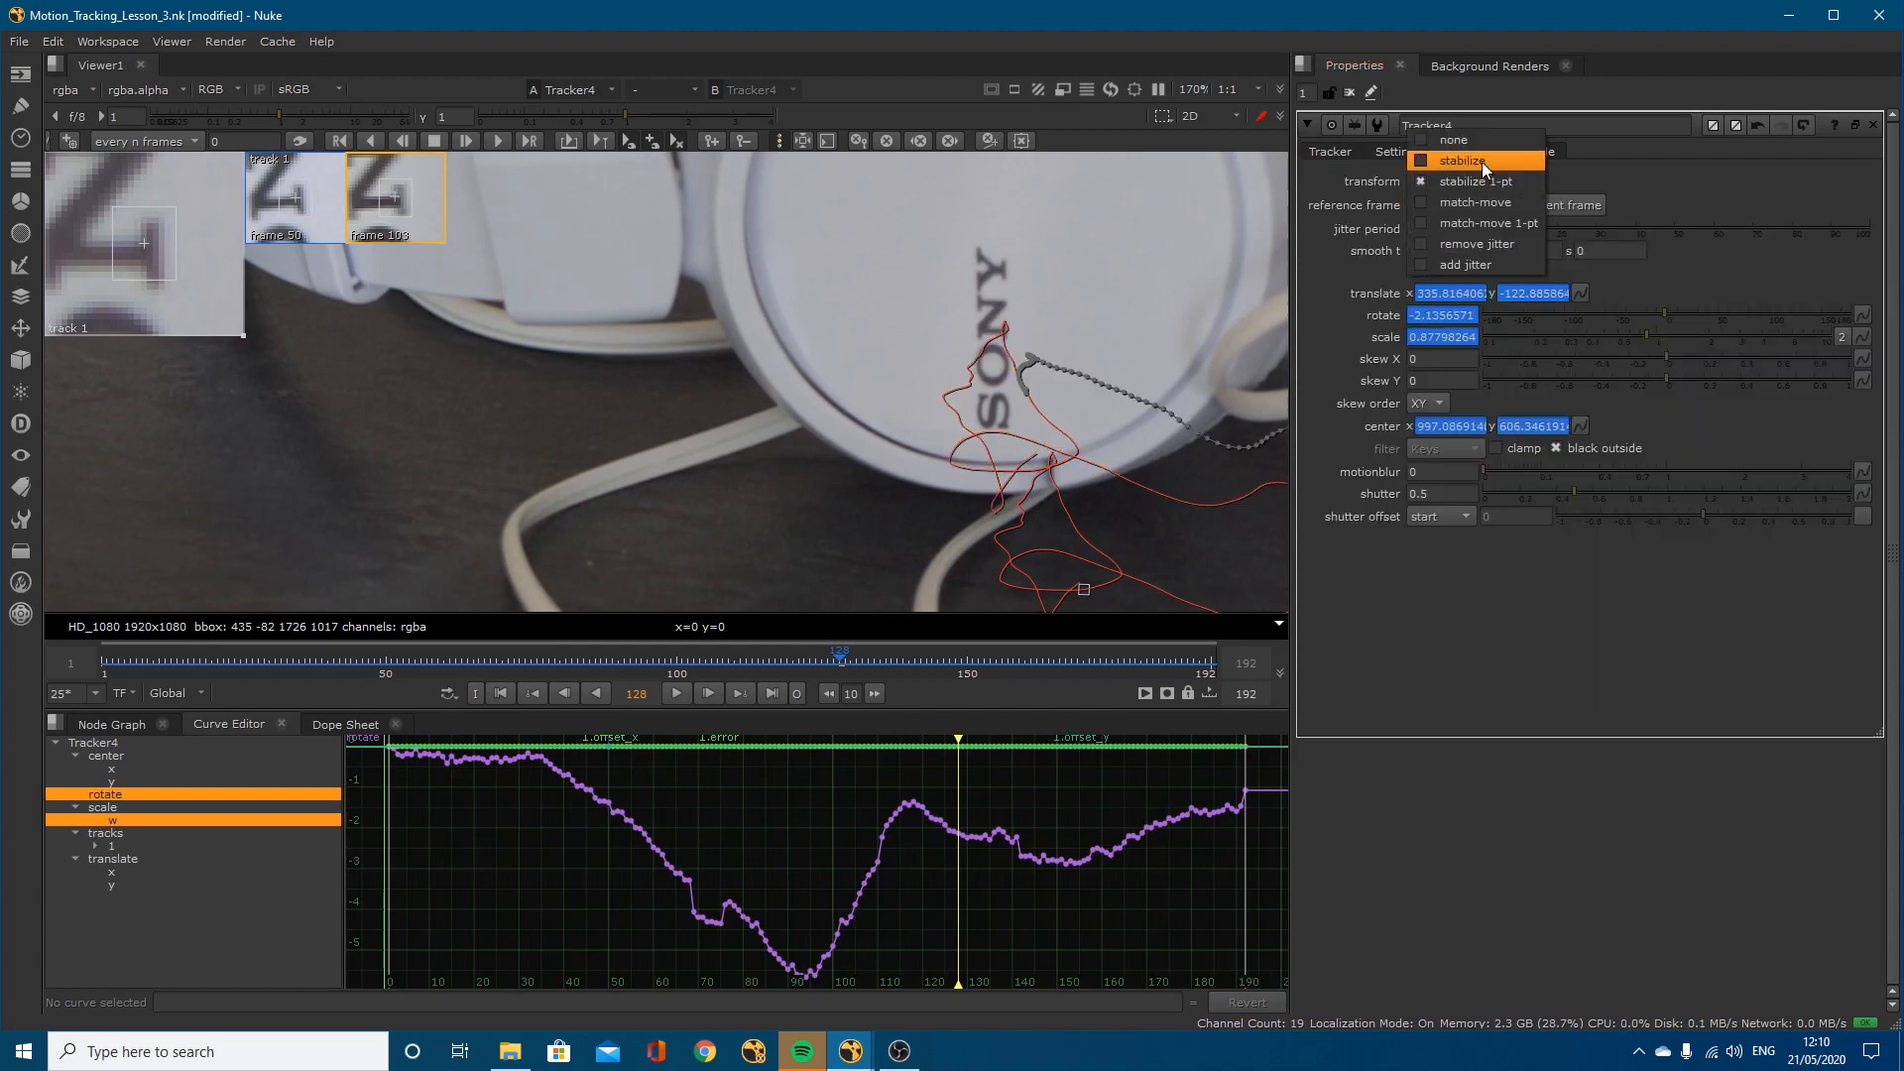
{"action": "left_click", "coordinate": [1481, 161]}
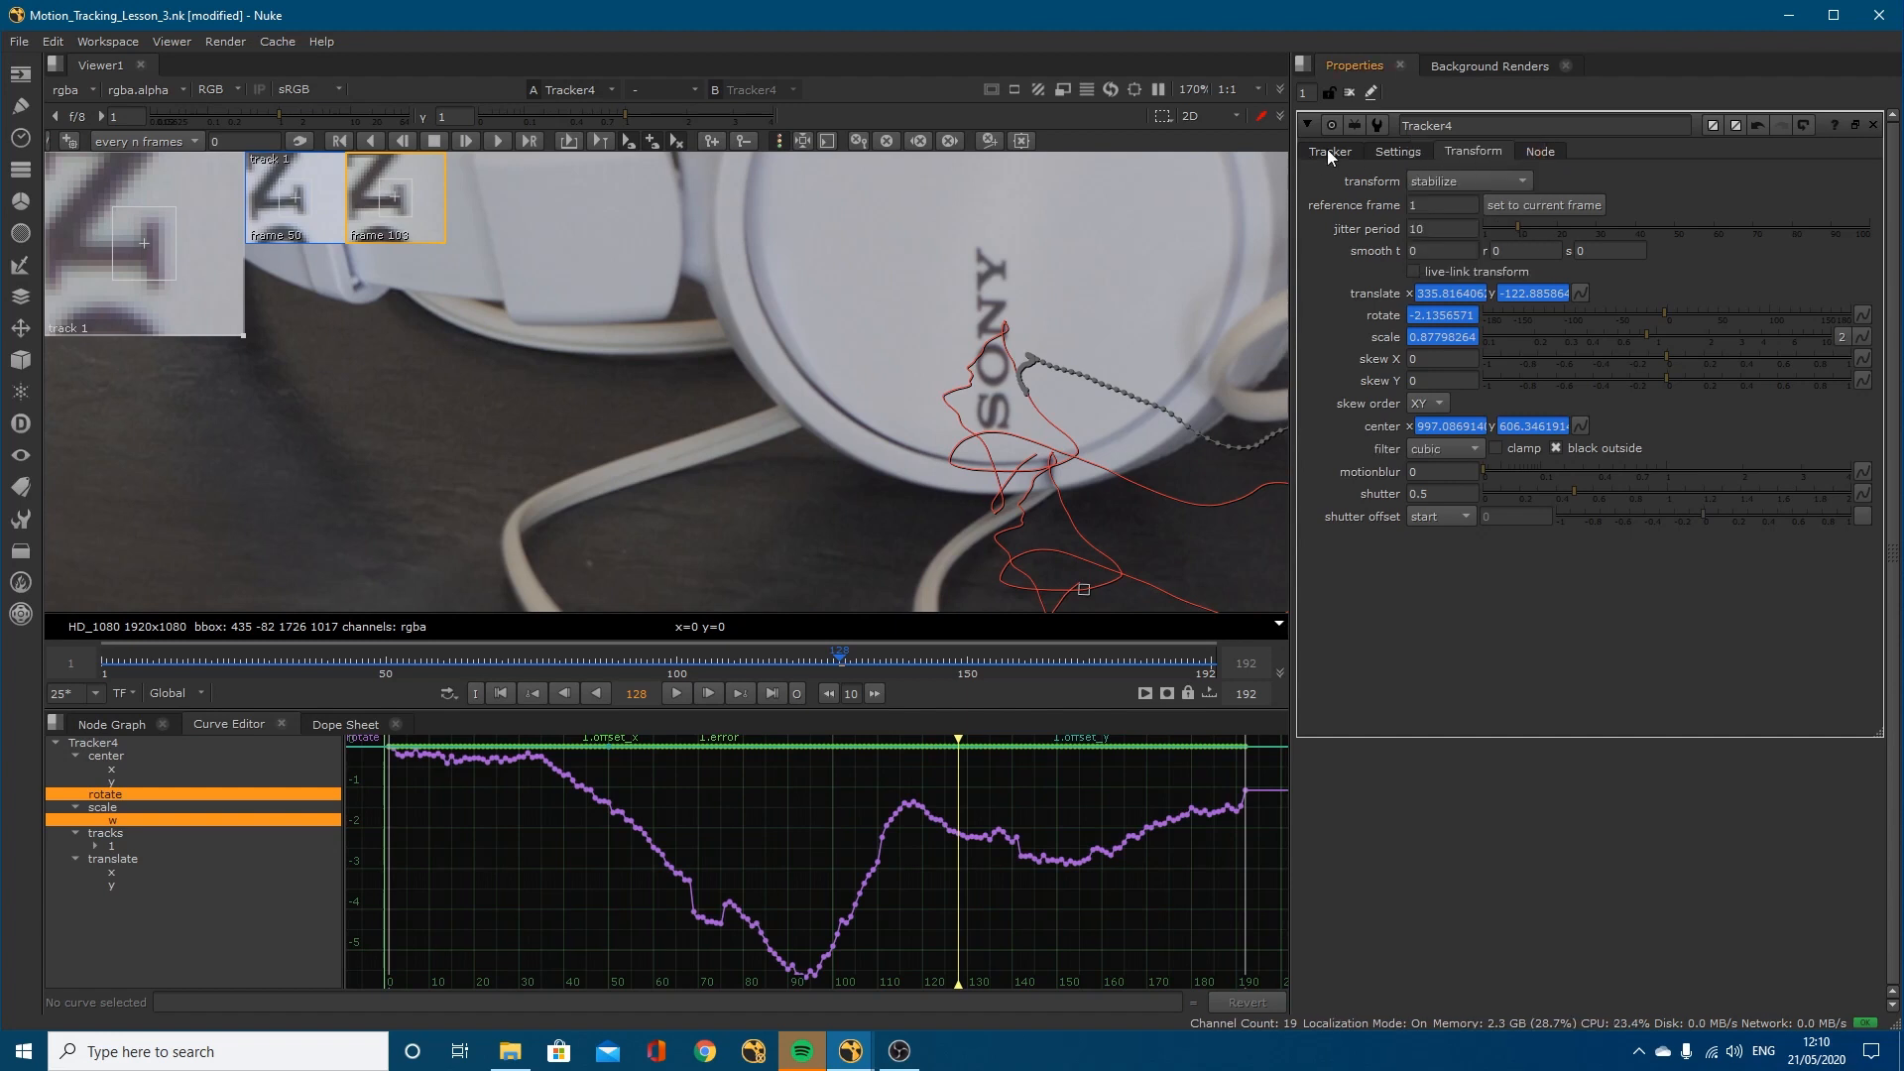
{"action": "left_click", "coordinate": [1327, 151]}
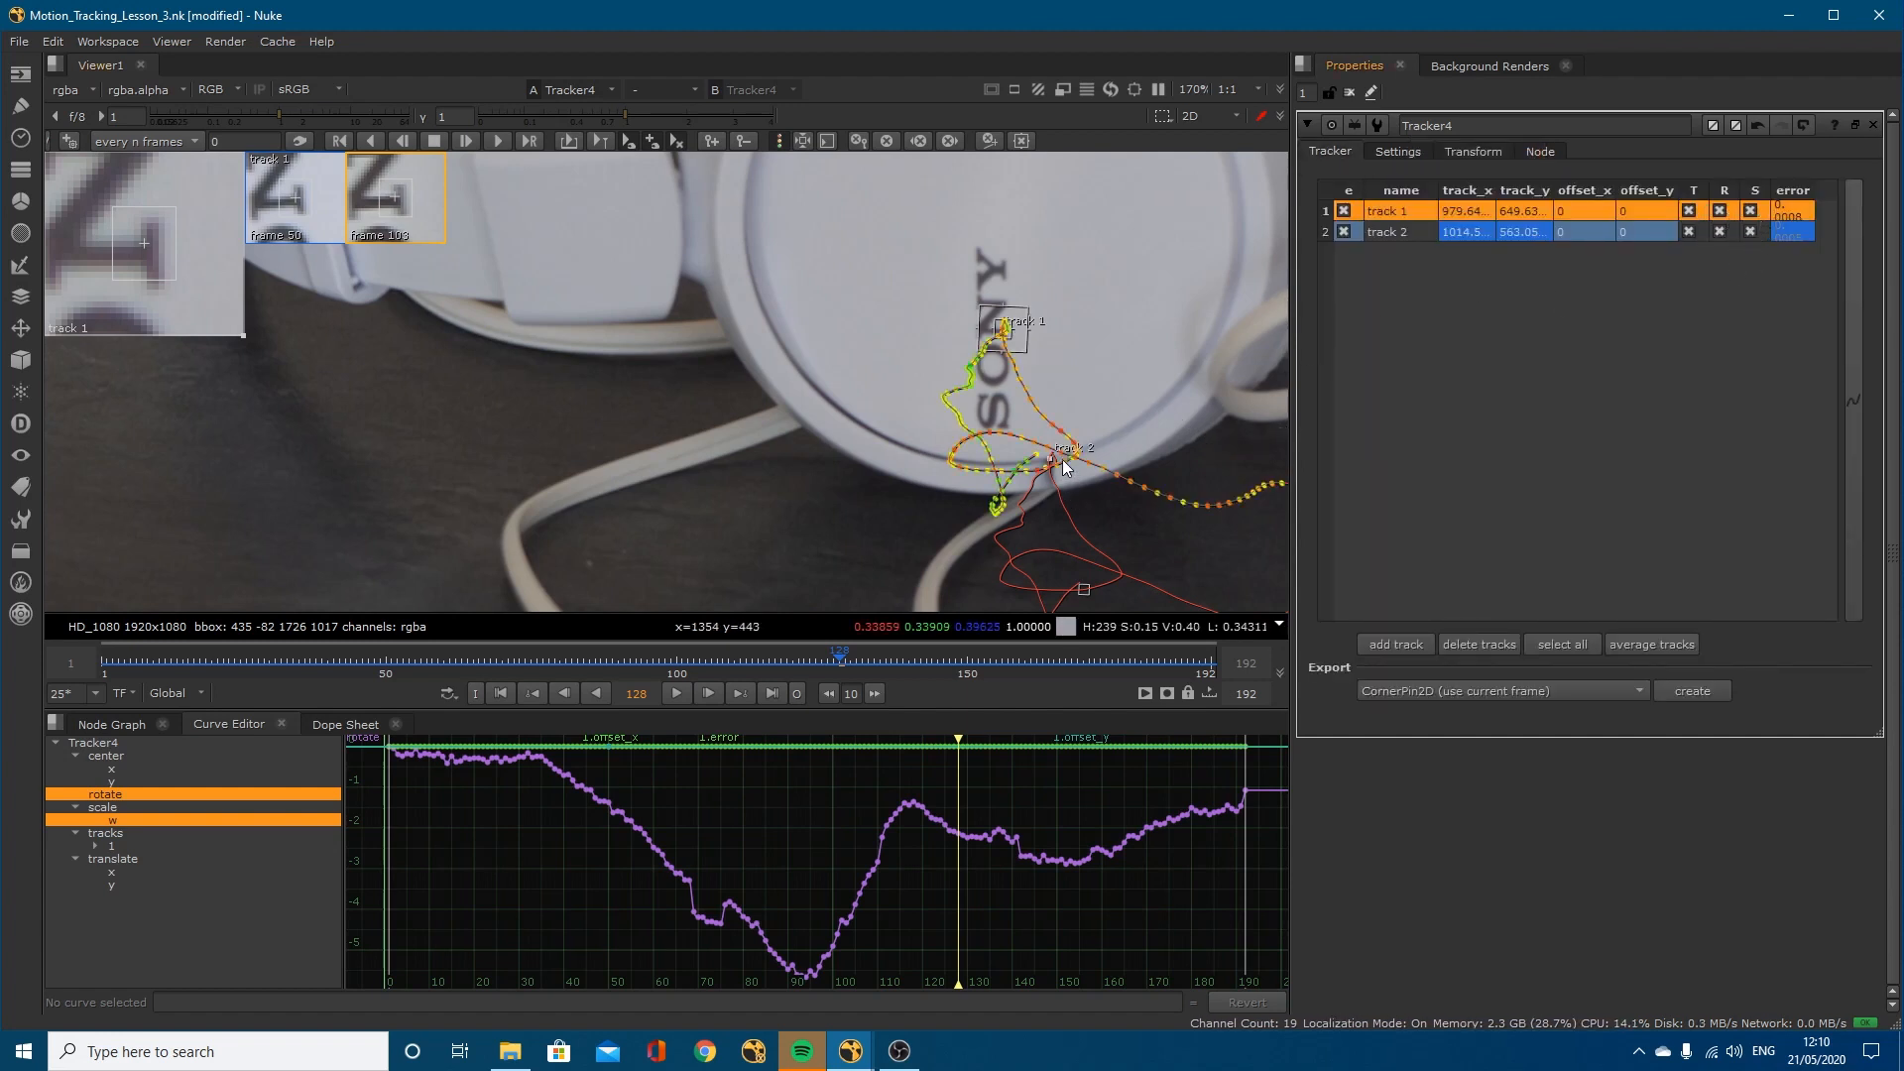
Step: Examine the whole stabilised image at frame 113 and bring up the node graph
{"action": "scroll", "coordinate": [1071, 416], "scroll_direction": "down", "scroll_amount": 6}
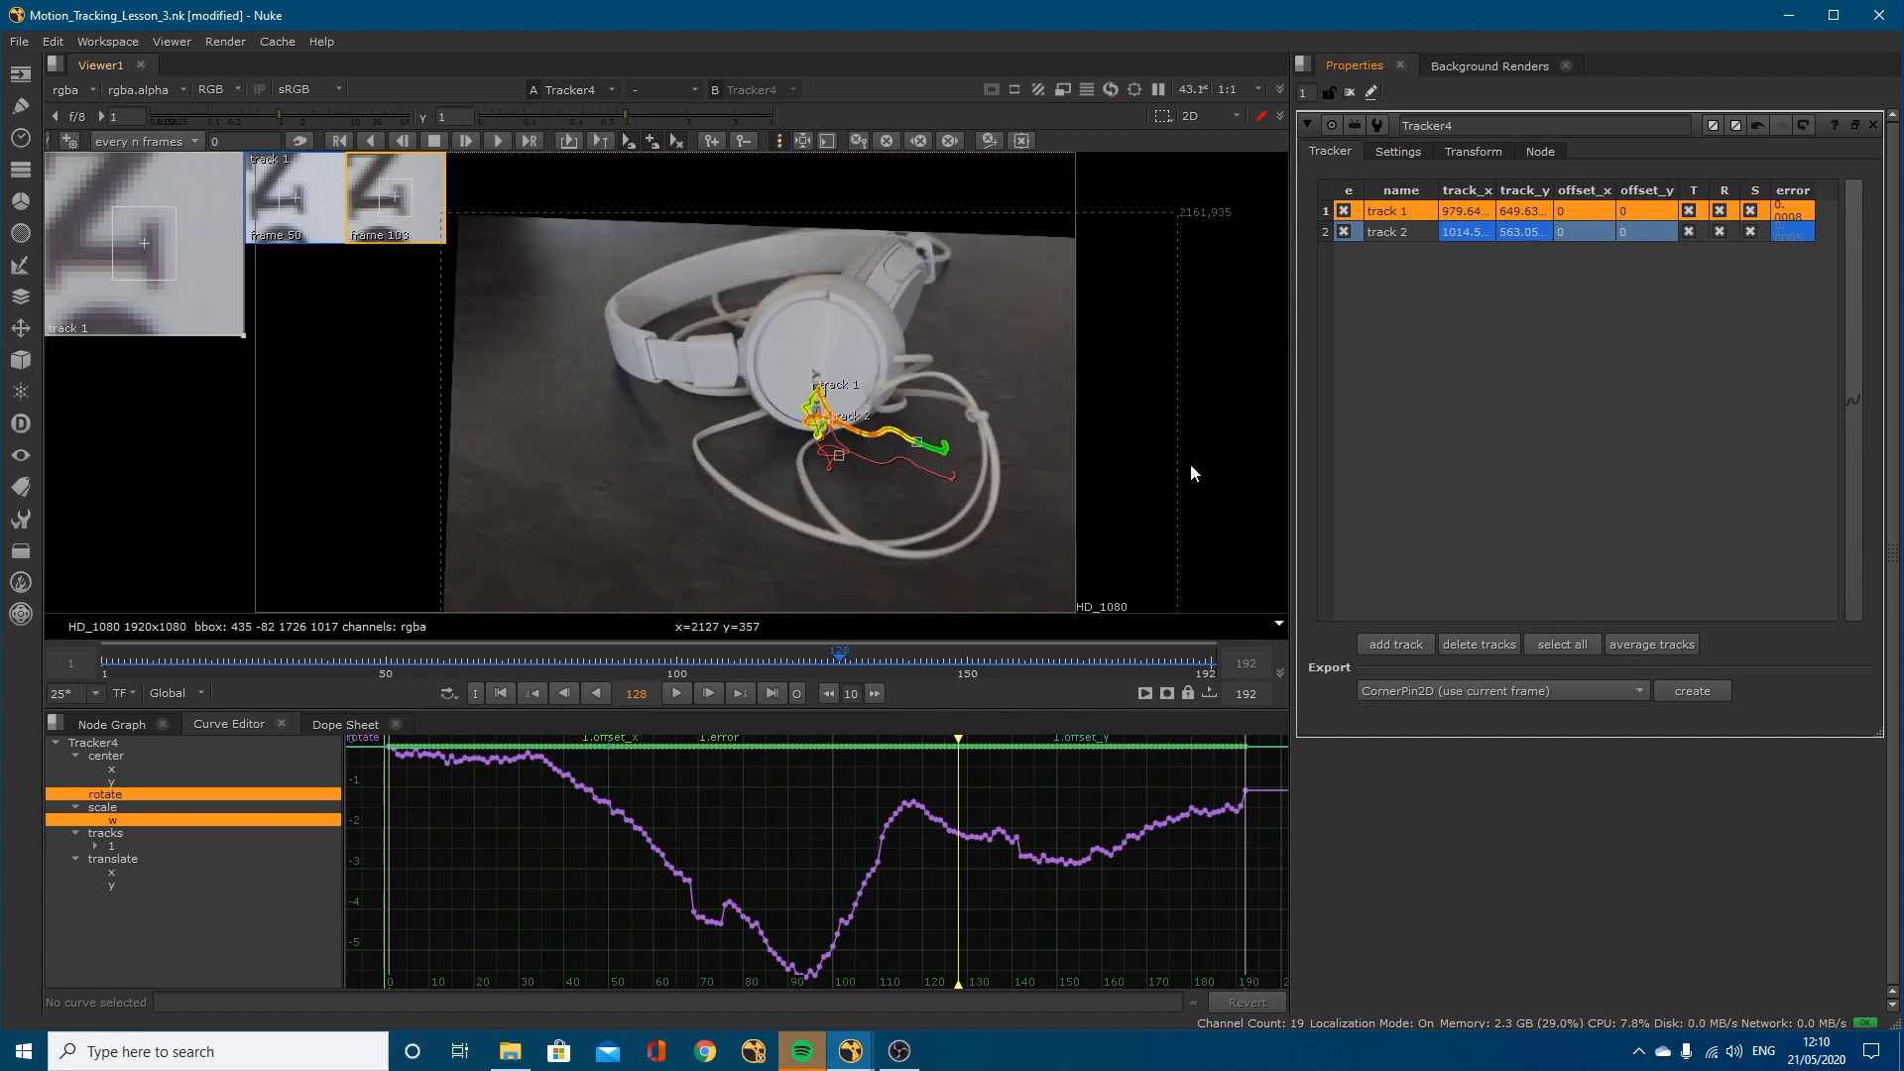
{"action": "left_click", "coordinate": [751, 660]}
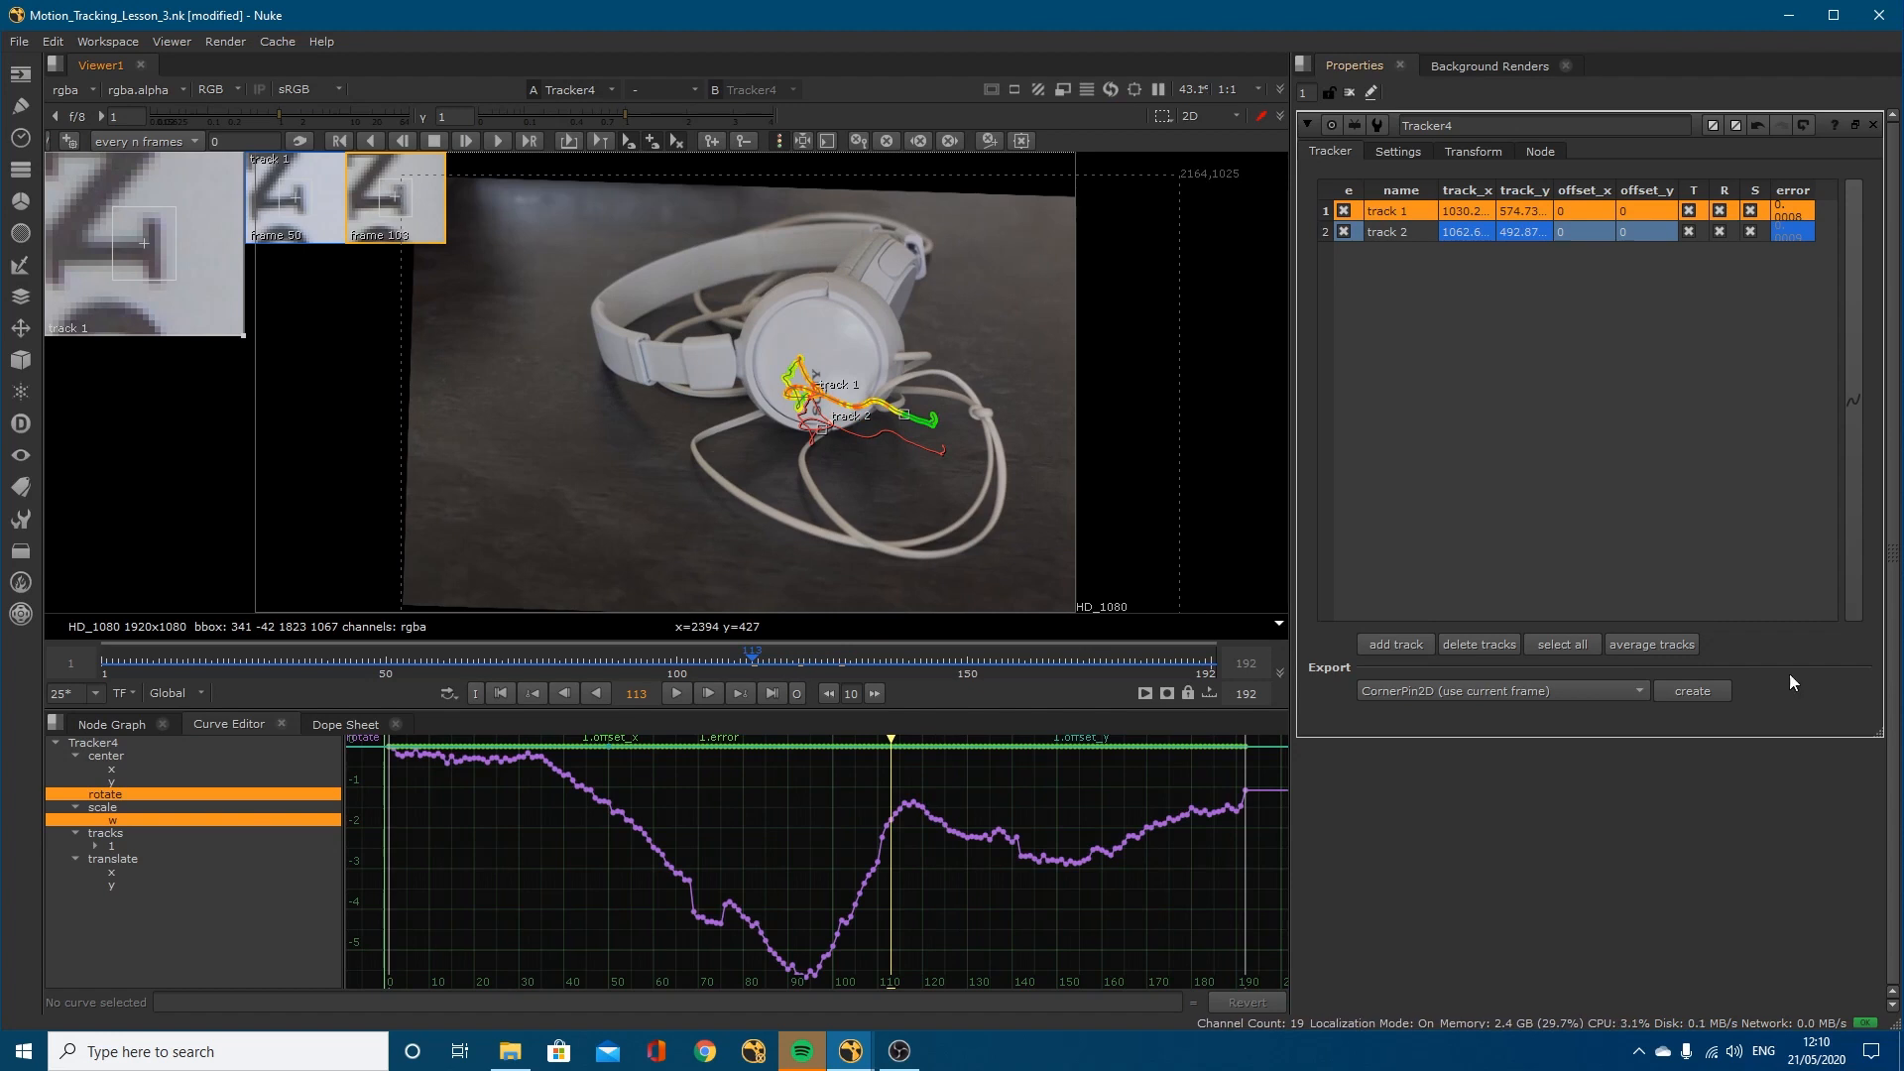
{"action": "left_click", "coordinate": [106, 724]}
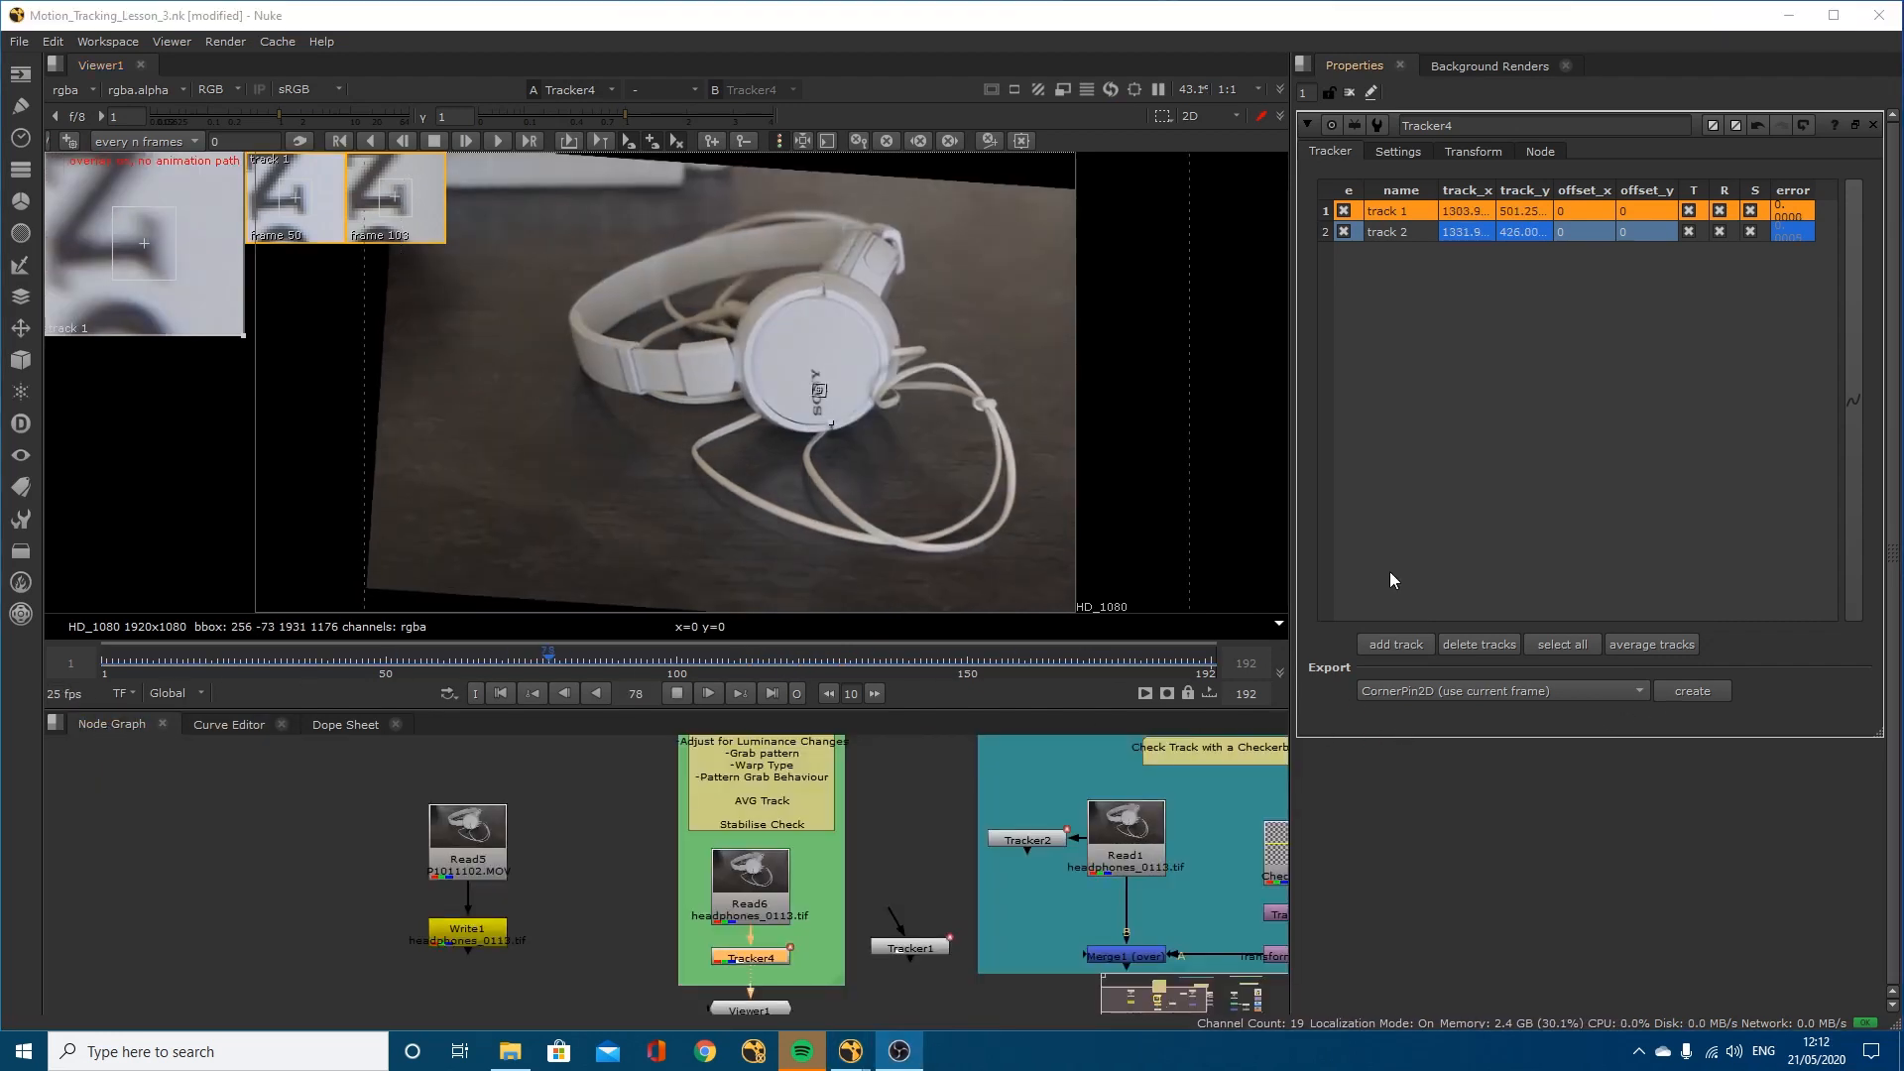
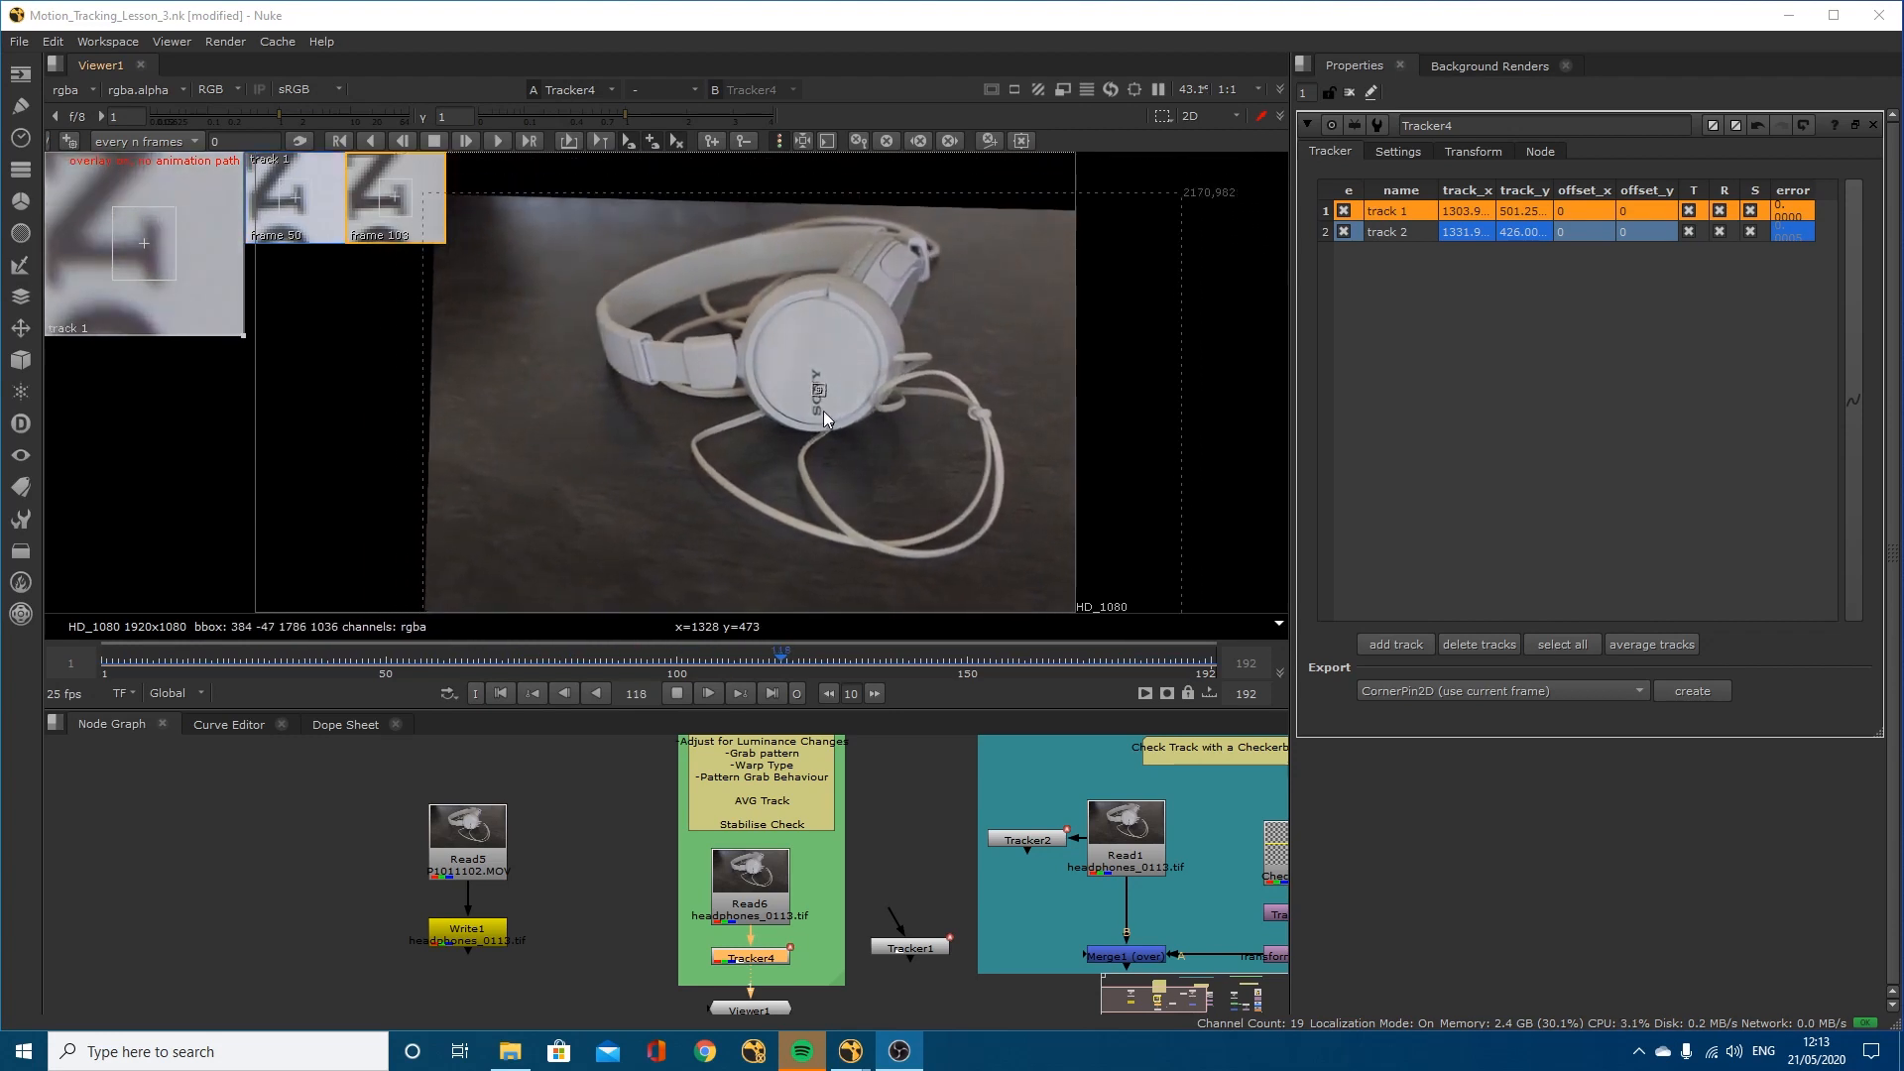
Step: Turn off the viewer overlay, stop playback and check the stabilised ear cup at frames 2, 192 and 50
{"action": "key", "text": "q"}
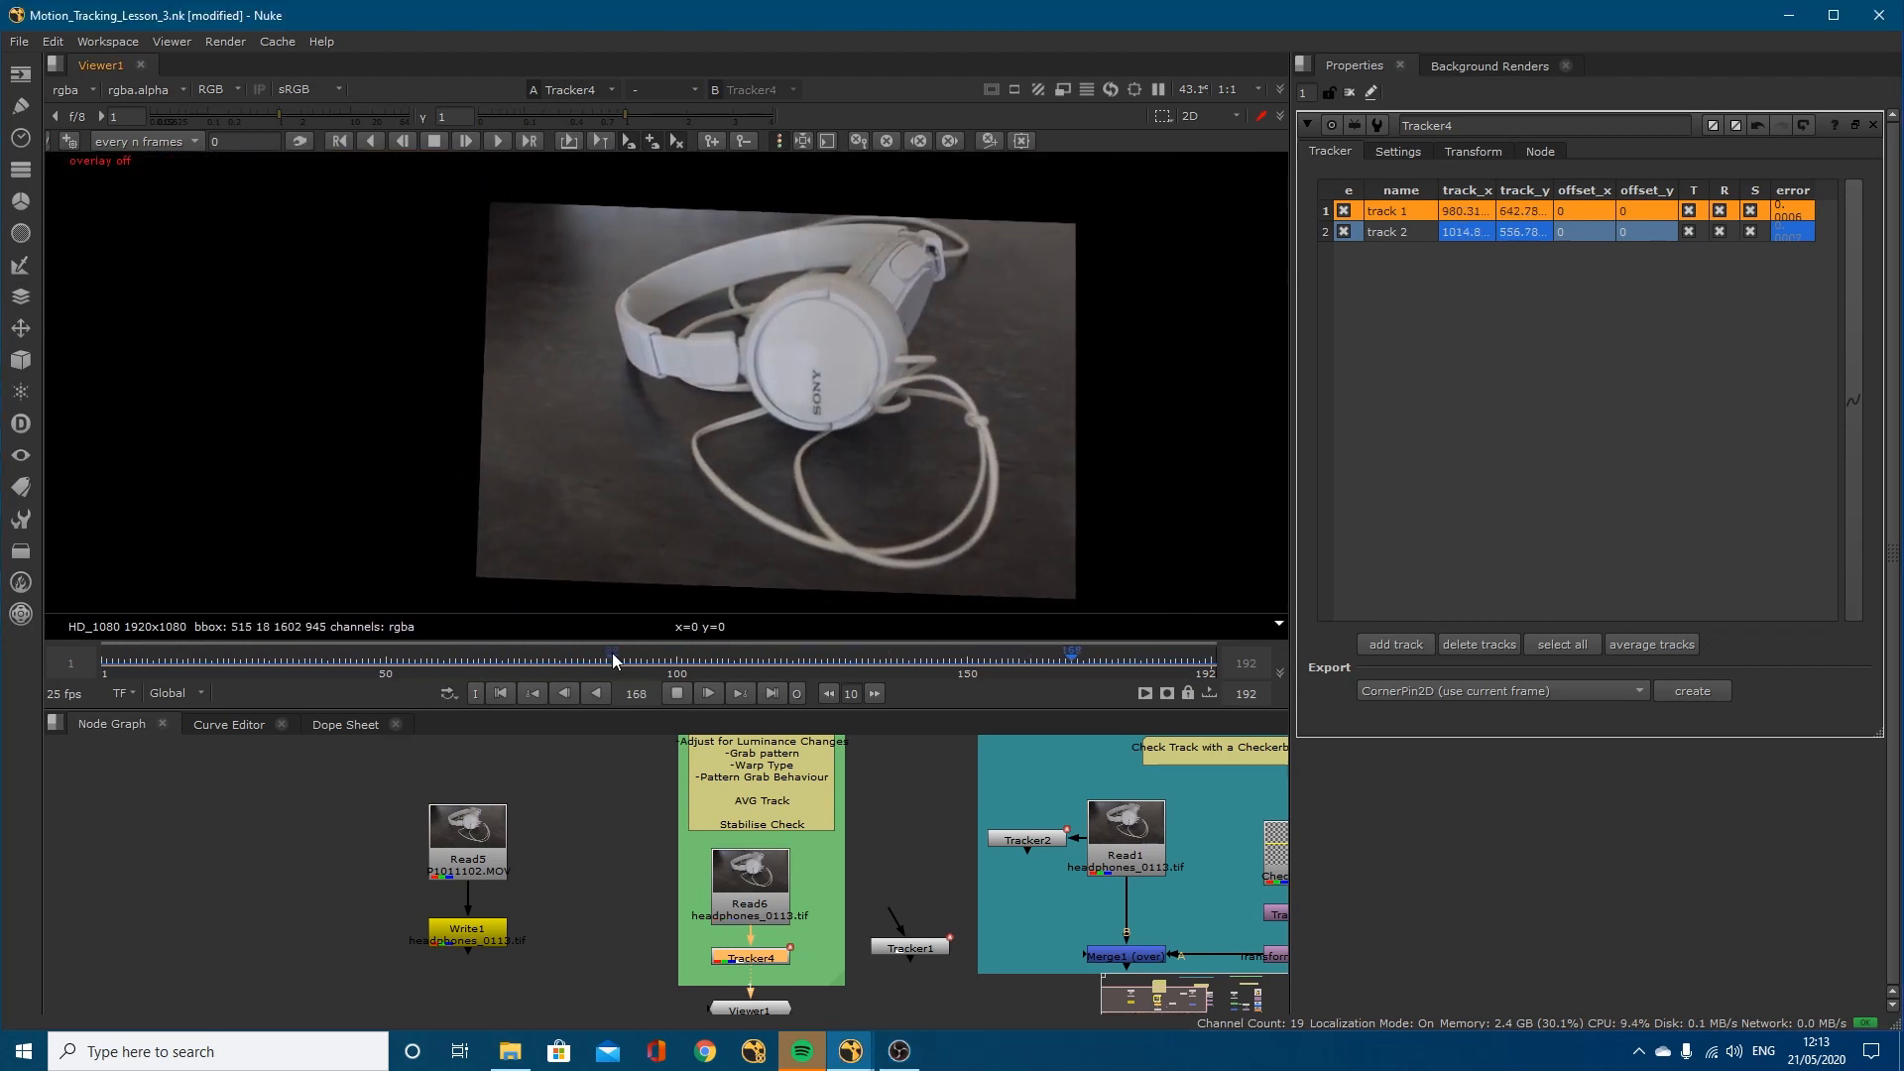
{"action": "left_click", "coordinate": [678, 693]}
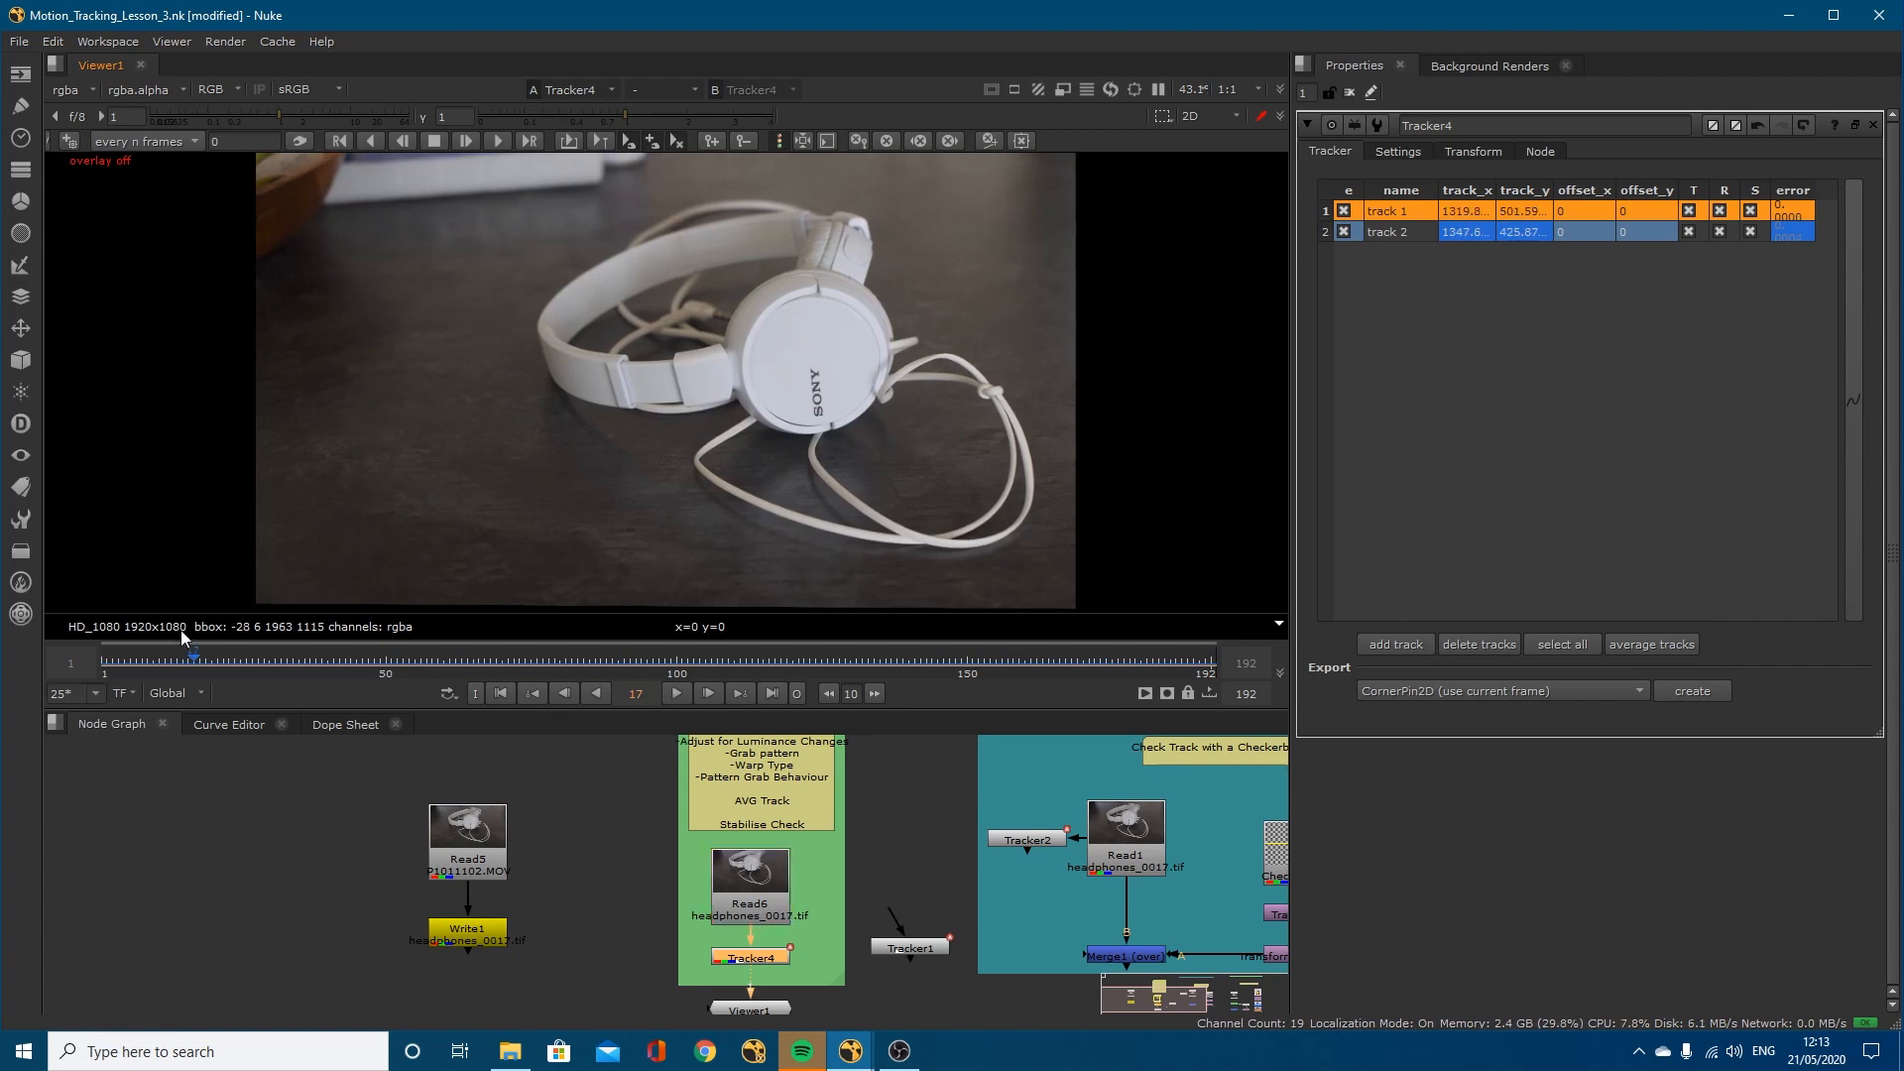
{"action": "left_click", "coordinate": [107, 660]}
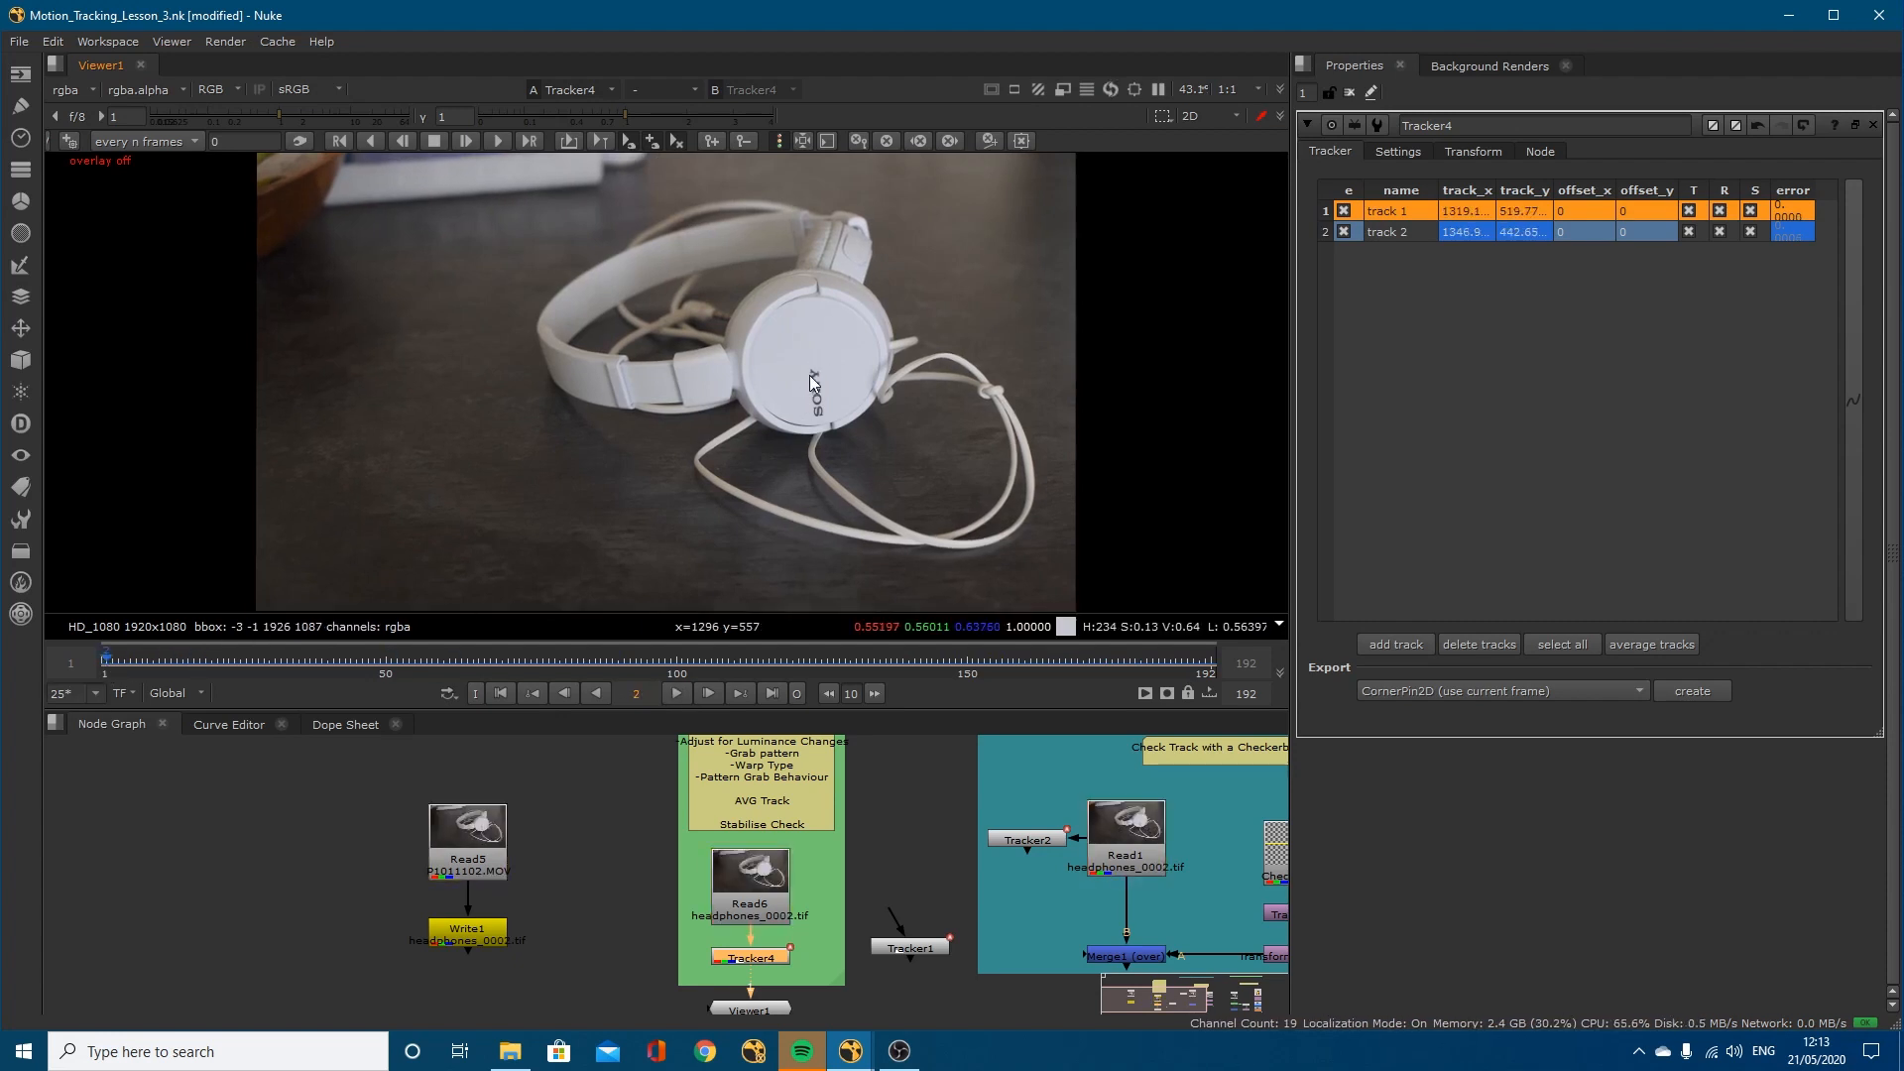
{"action": "left_click", "coordinate": [1209, 671]}
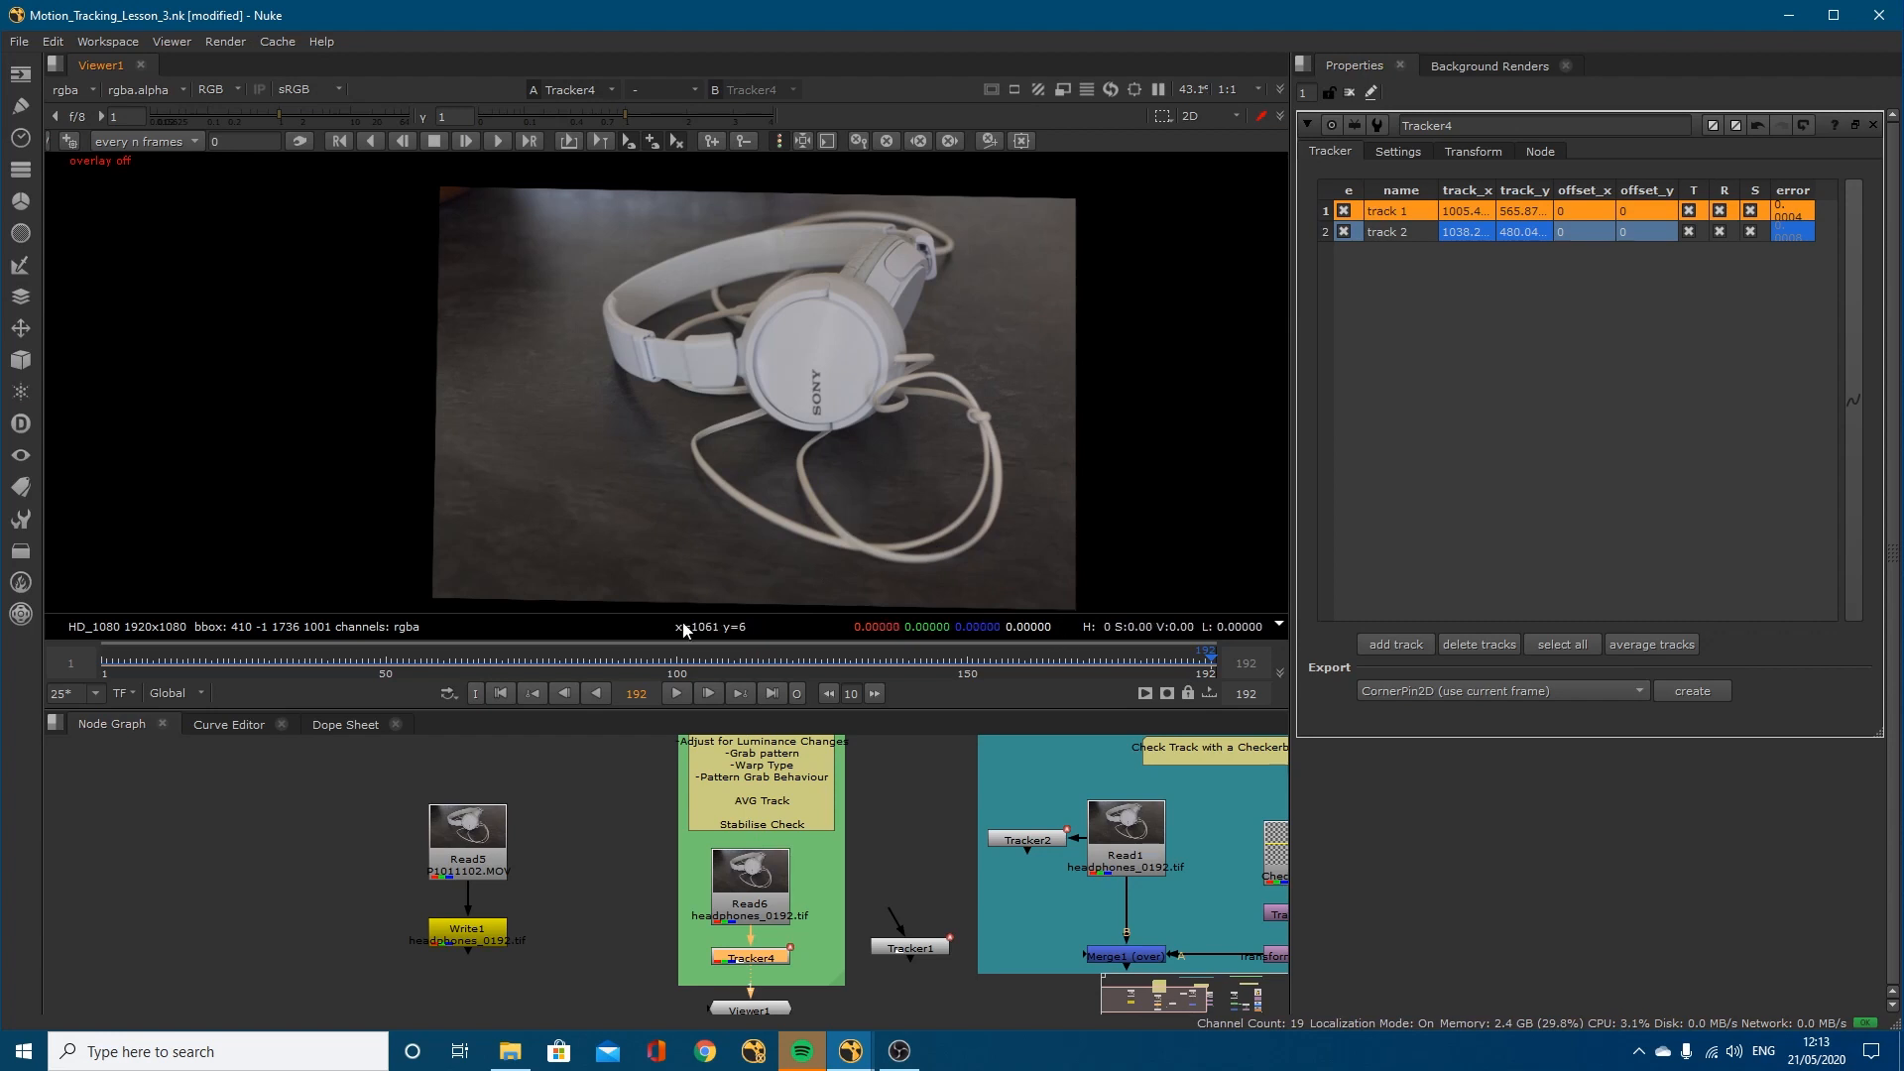
{"action": "left_click", "coordinate": [386, 660]}
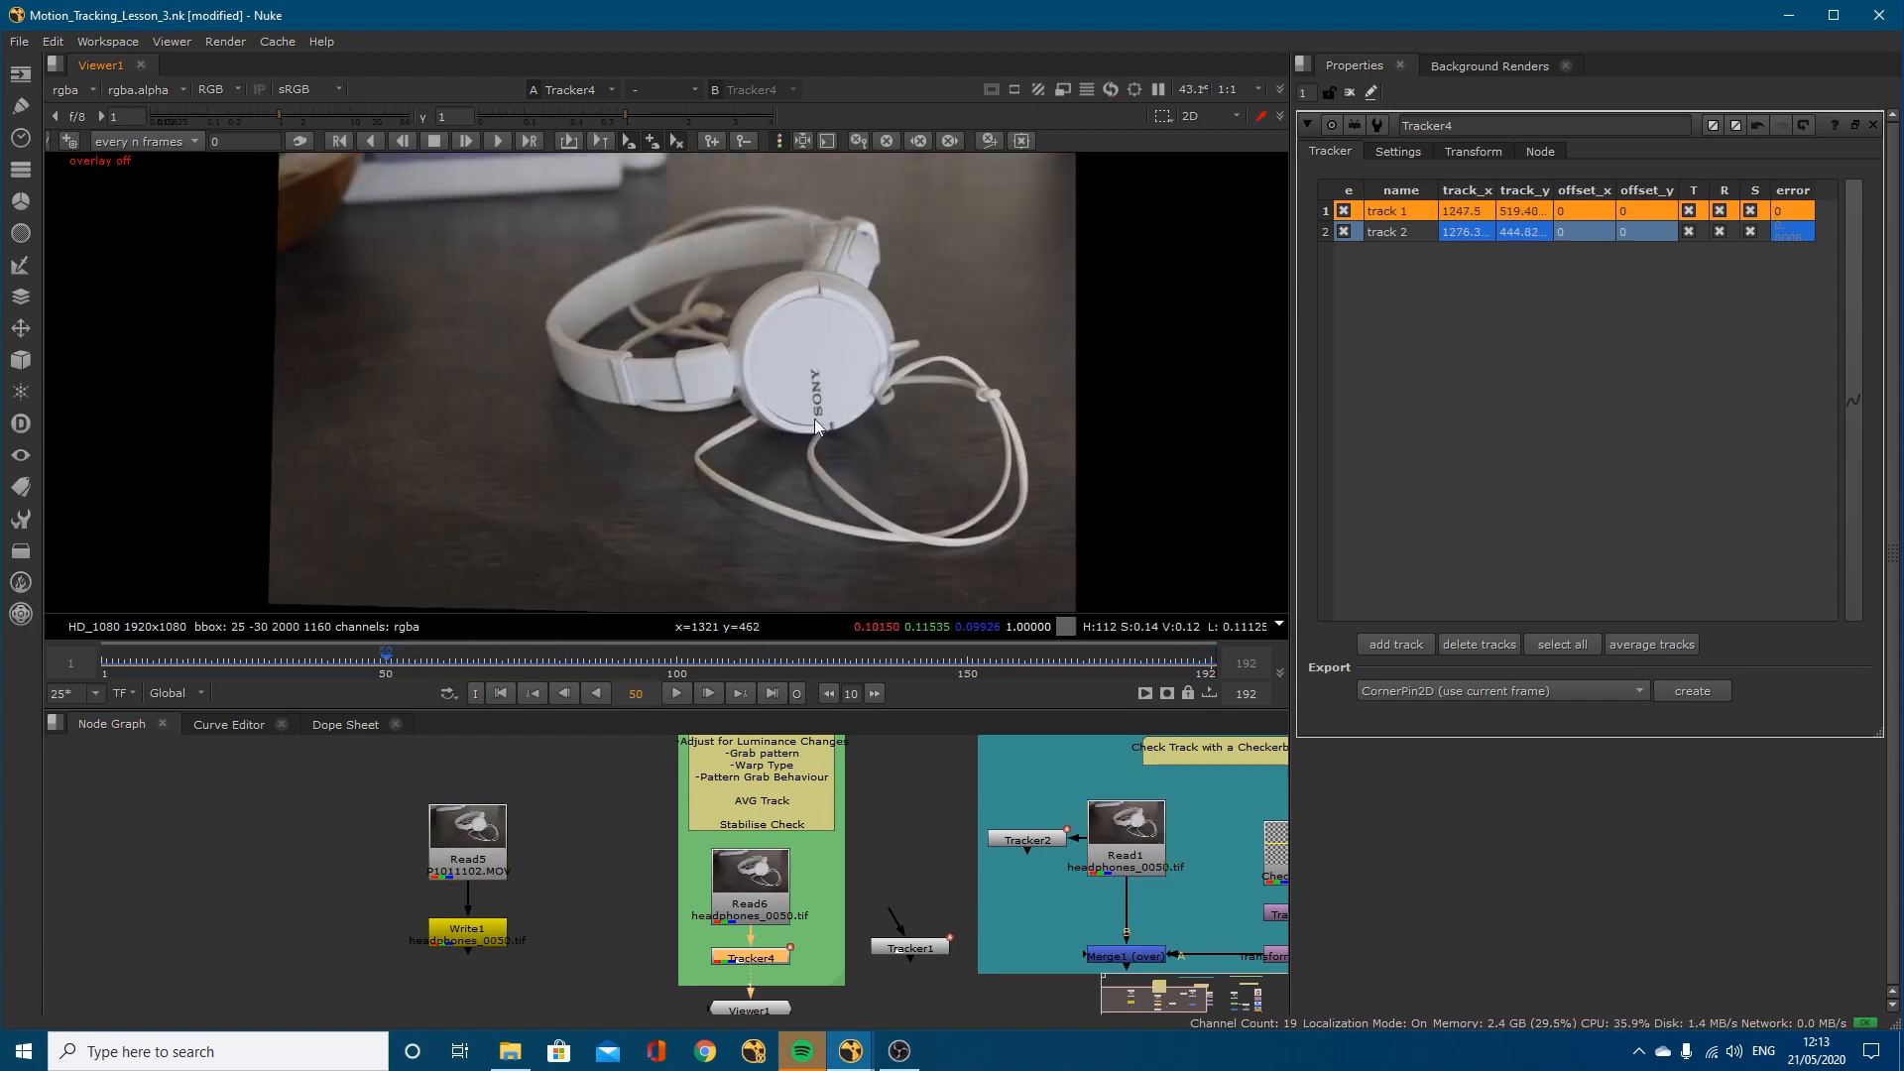
{"action": "scroll", "coordinate": [633, 426], "scroll_direction": "up", "scroll_amount": 1}
{"action": "middle_click_drag", "start_coordinate": [954, 420], "coordinate": [838, 418]}
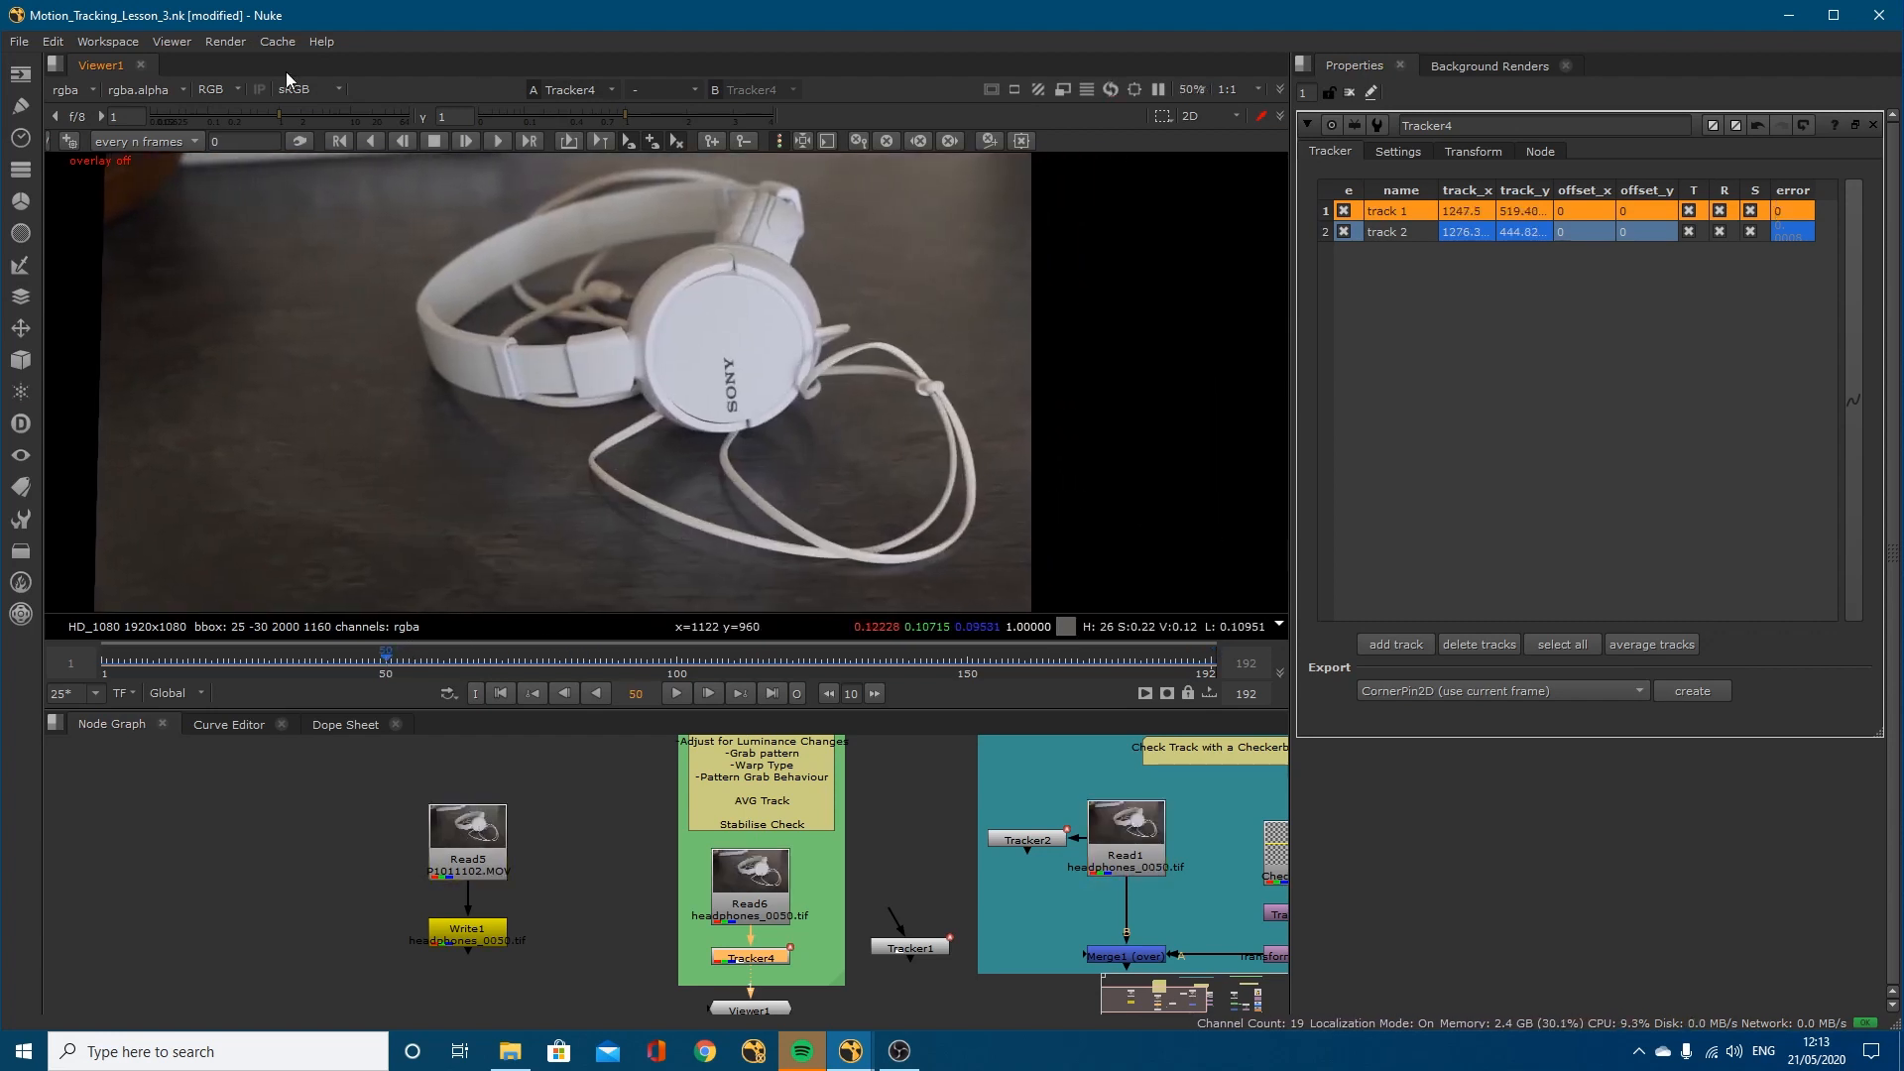
Step: Set the tracker's marker snapping to blobs and turn the viewer overlay back on
{"action": "left_click", "coordinate": [1398, 151]}
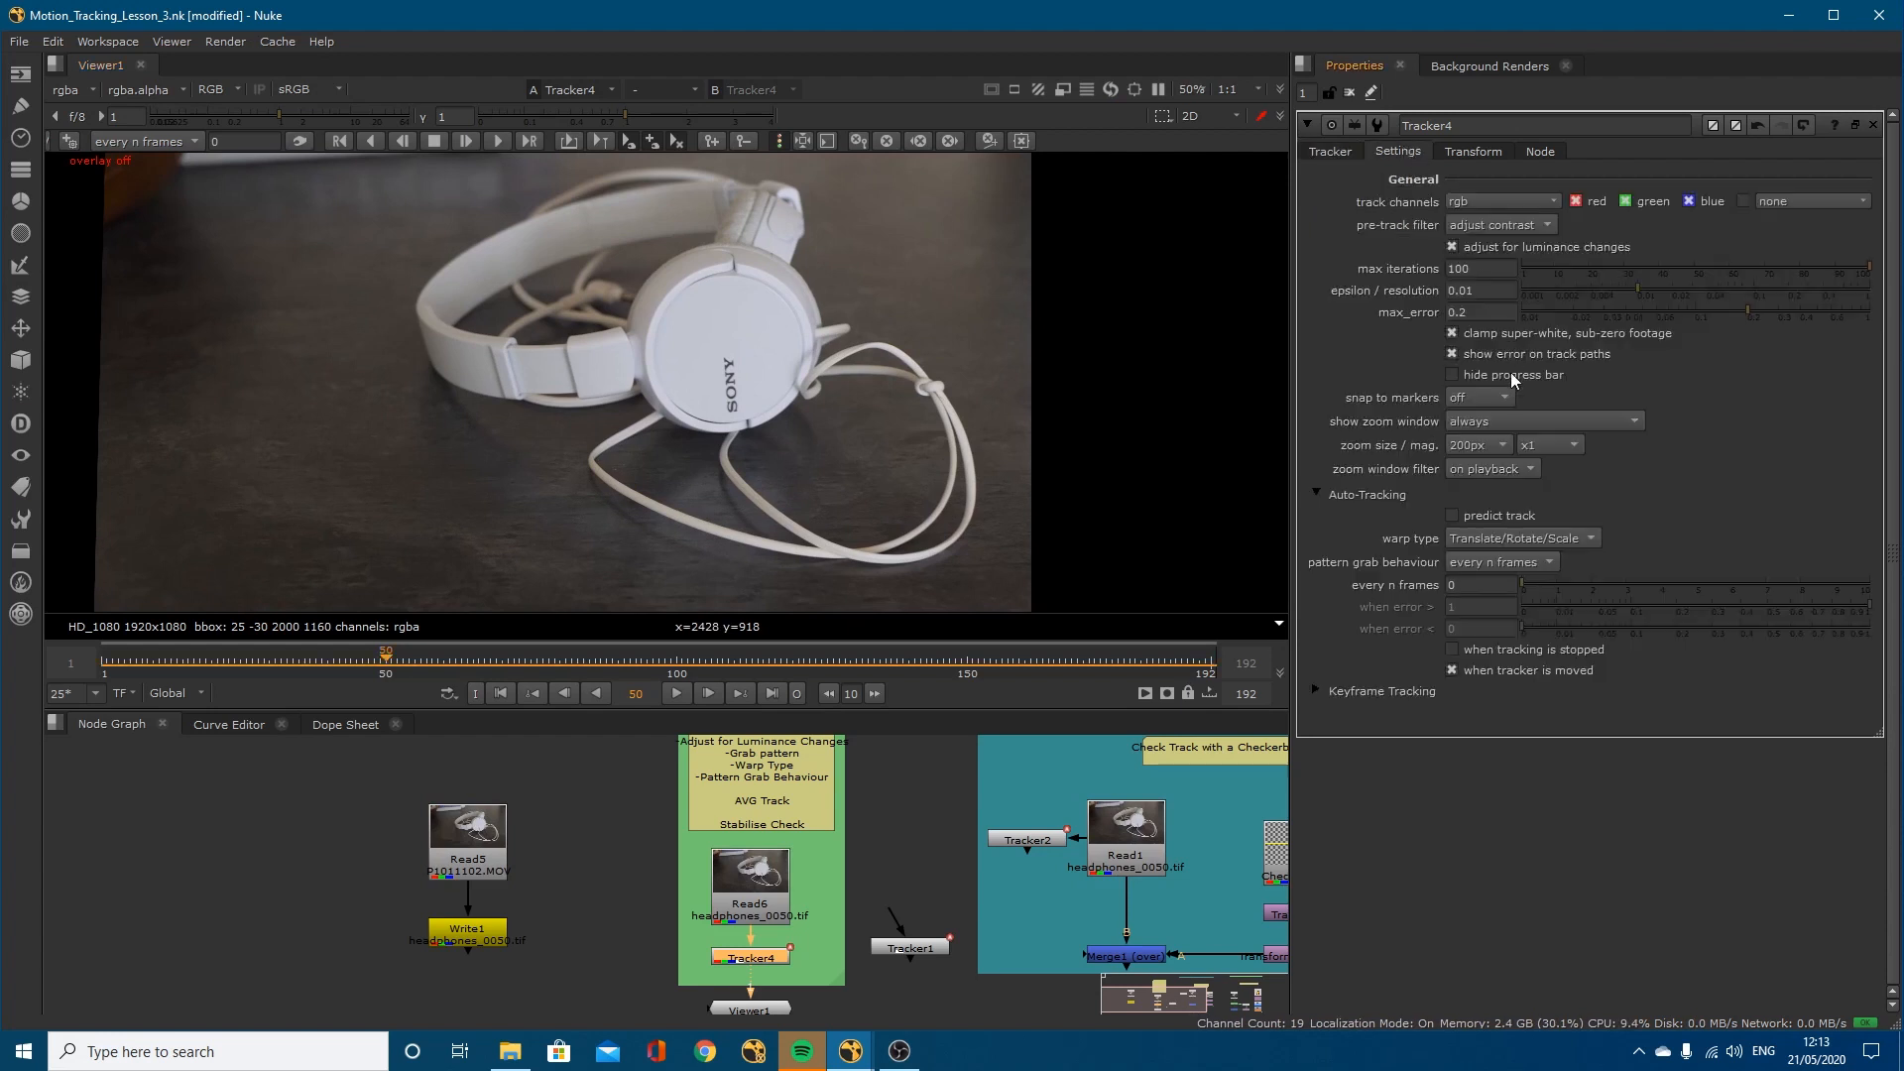
{"action": "left_click", "coordinate": [1498, 416]}
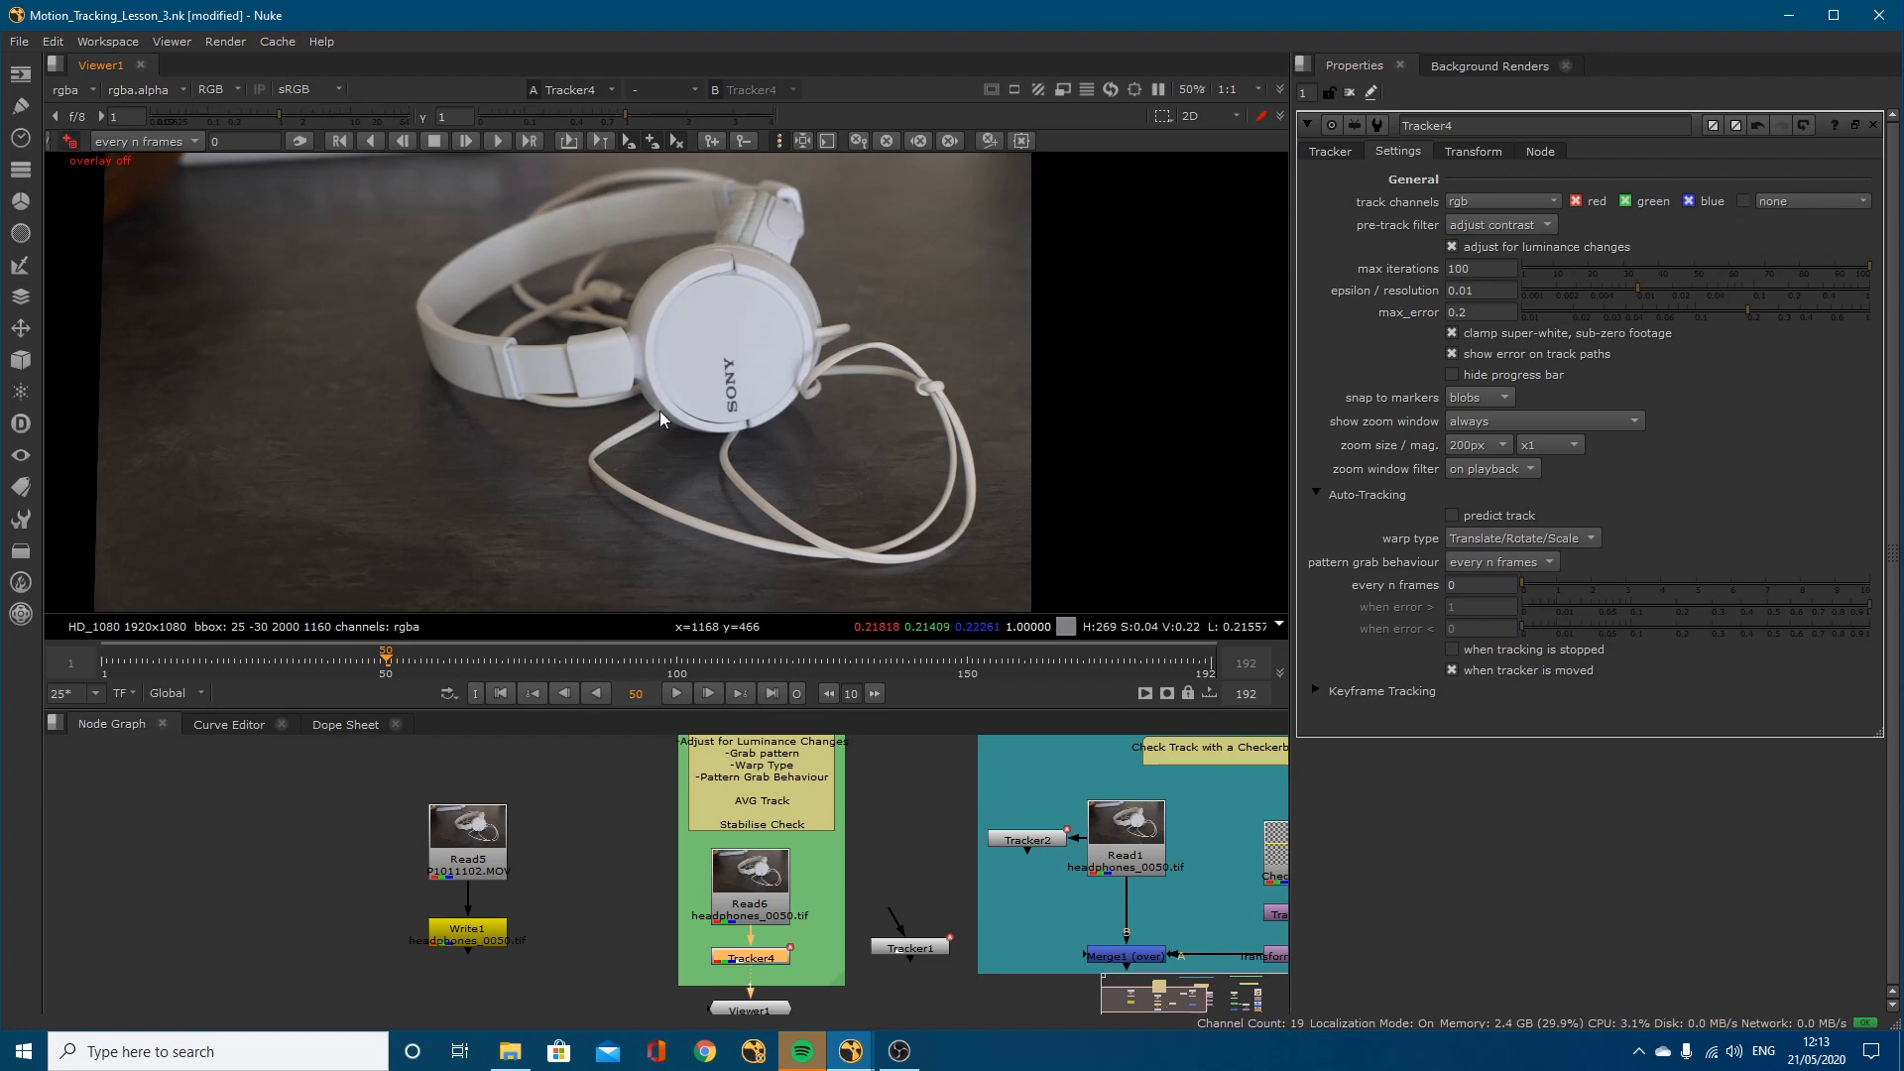
{"action": "key", "text": "o"}
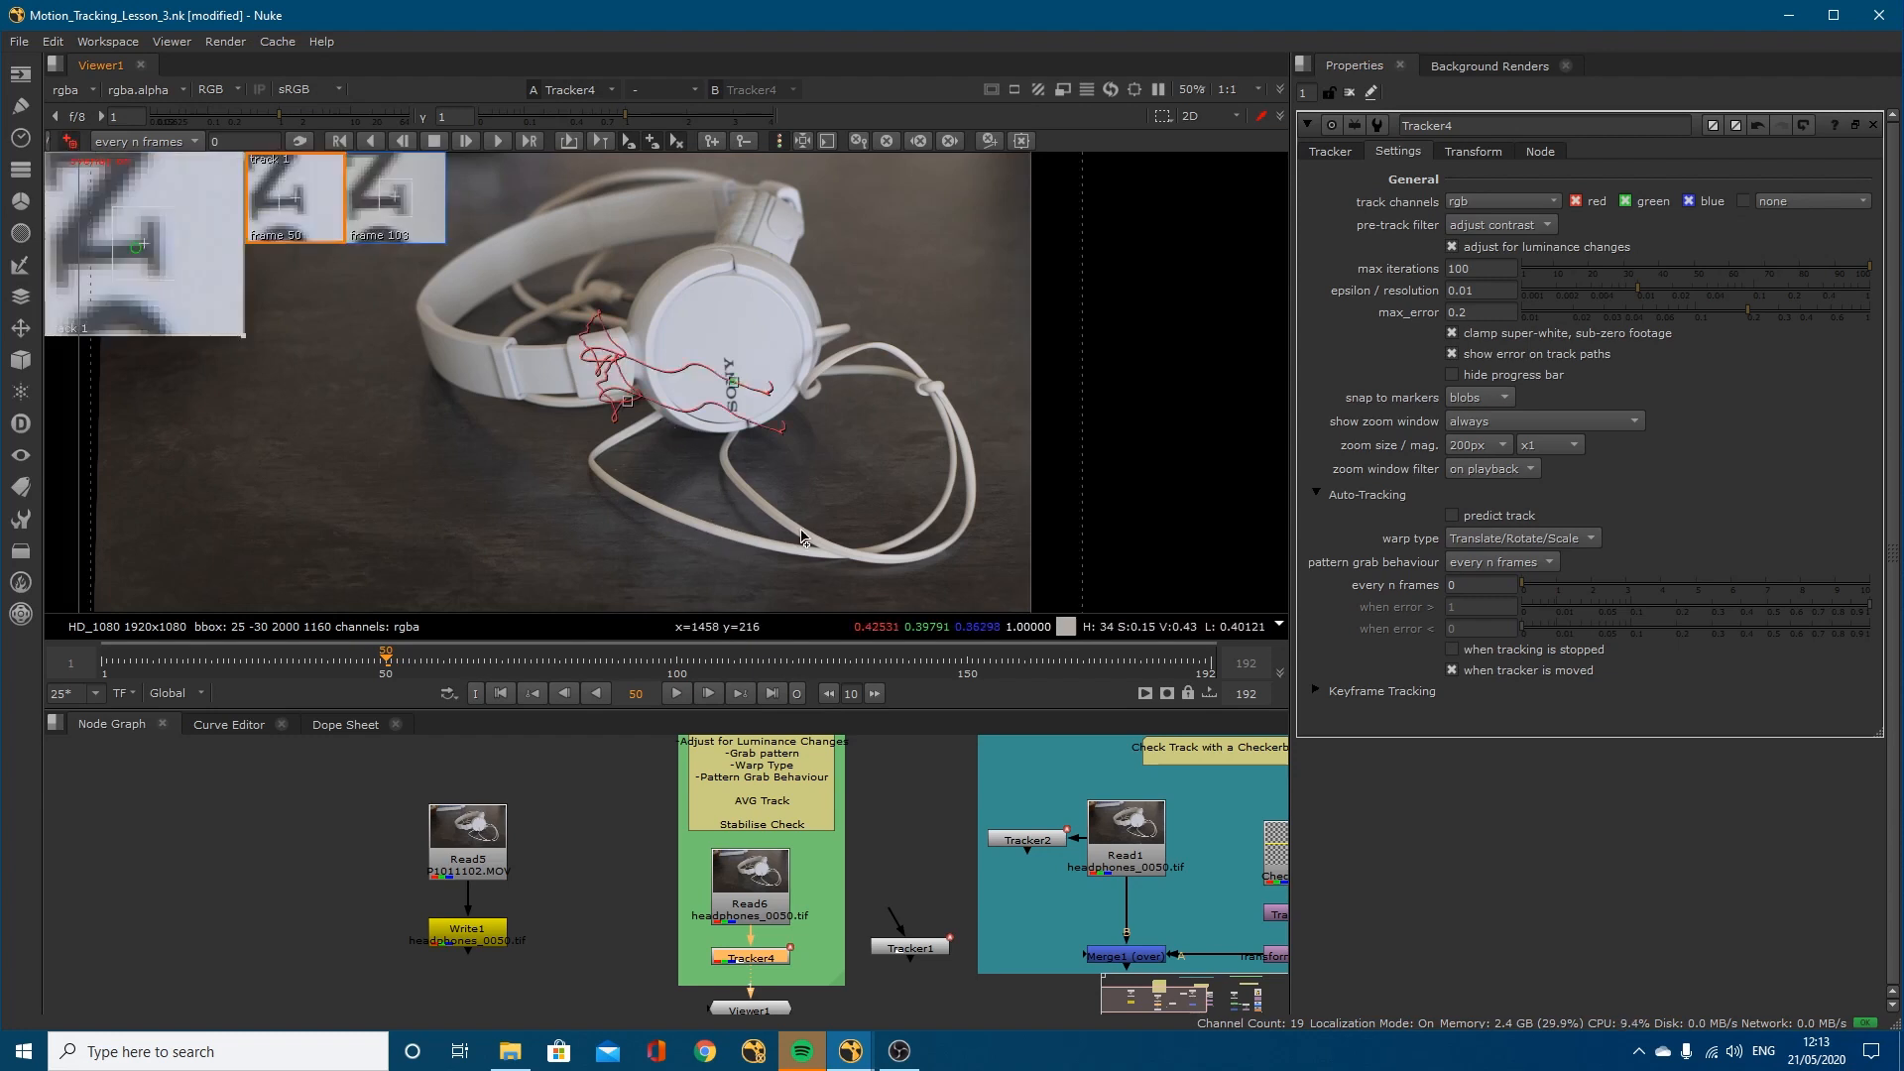
Step: Add snapped track points on the cable knot, the ear cup's upper notch and both ends of the headband joint
{"action": "left_click_drag", "start_coordinate": [828, 507], "coordinate": [922, 390]}
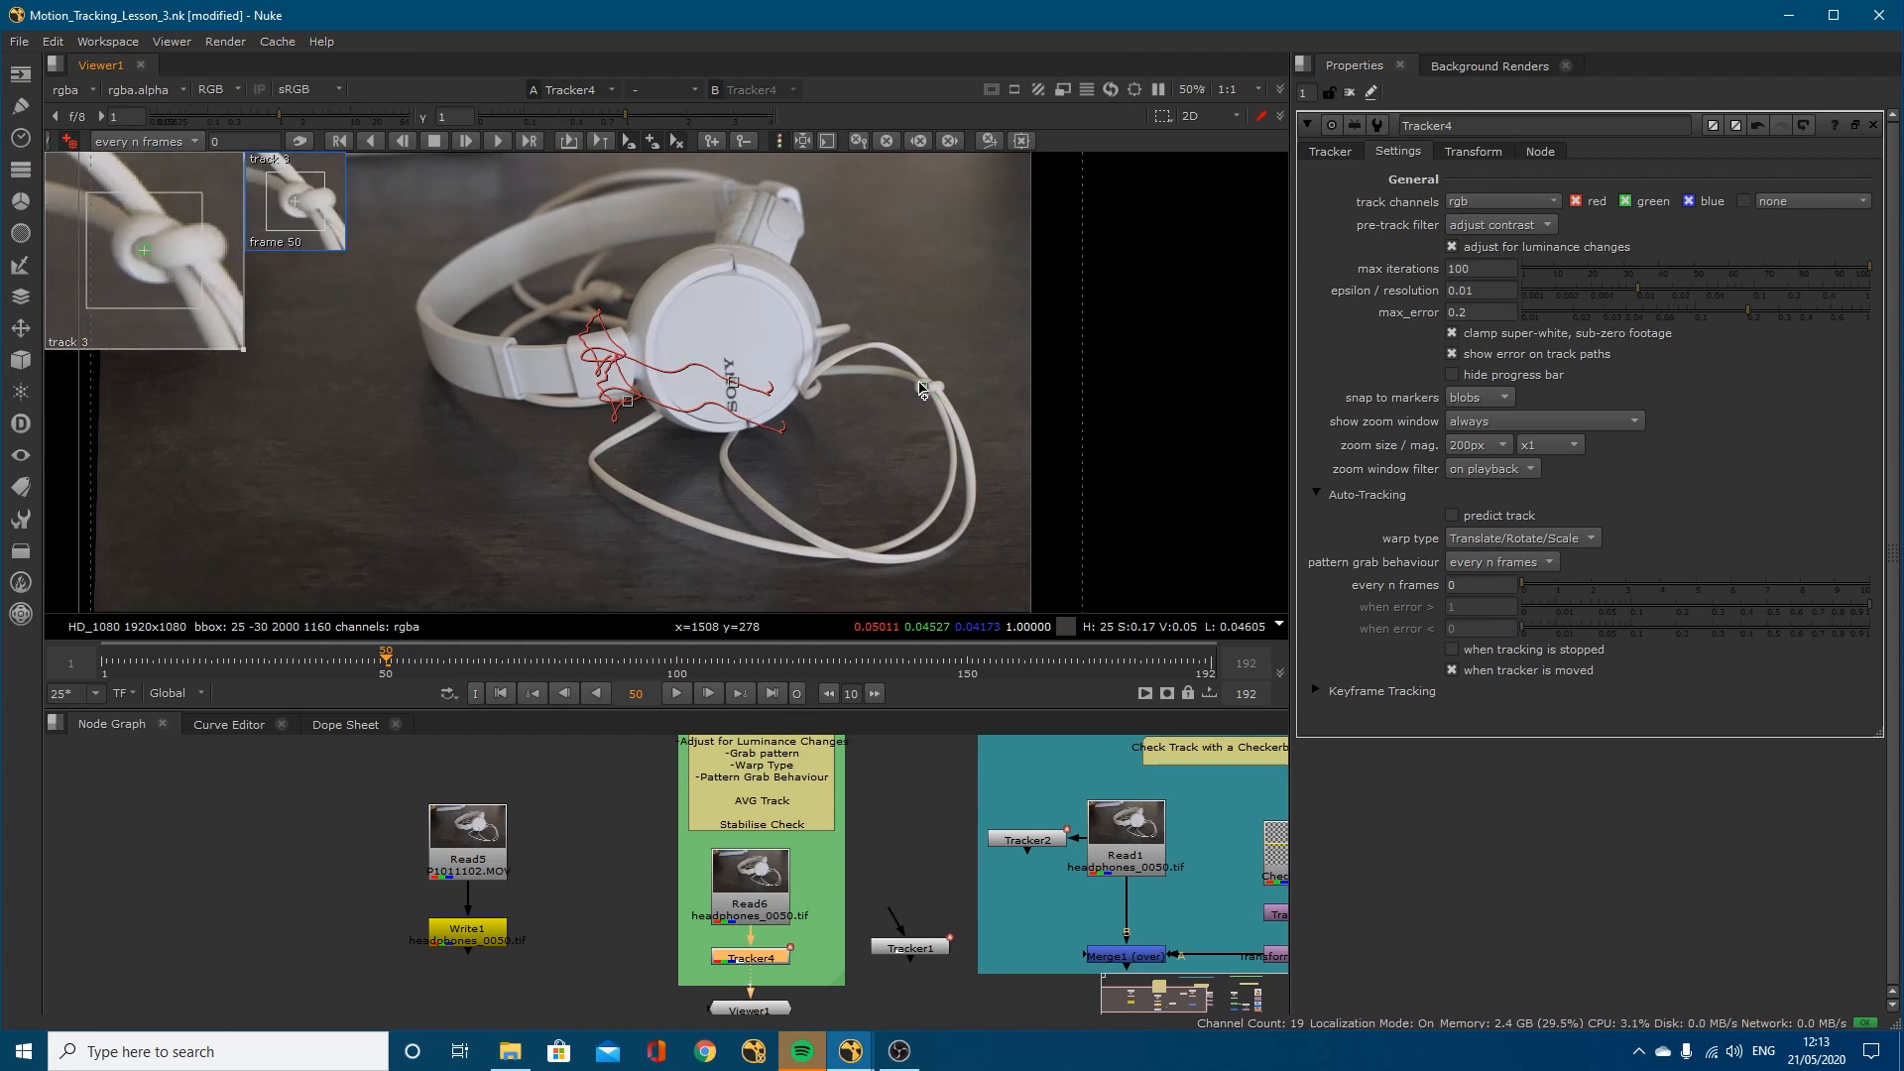
{"action": "left_click", "coordinate": [734, 268], "text": "ctrl+alt"}
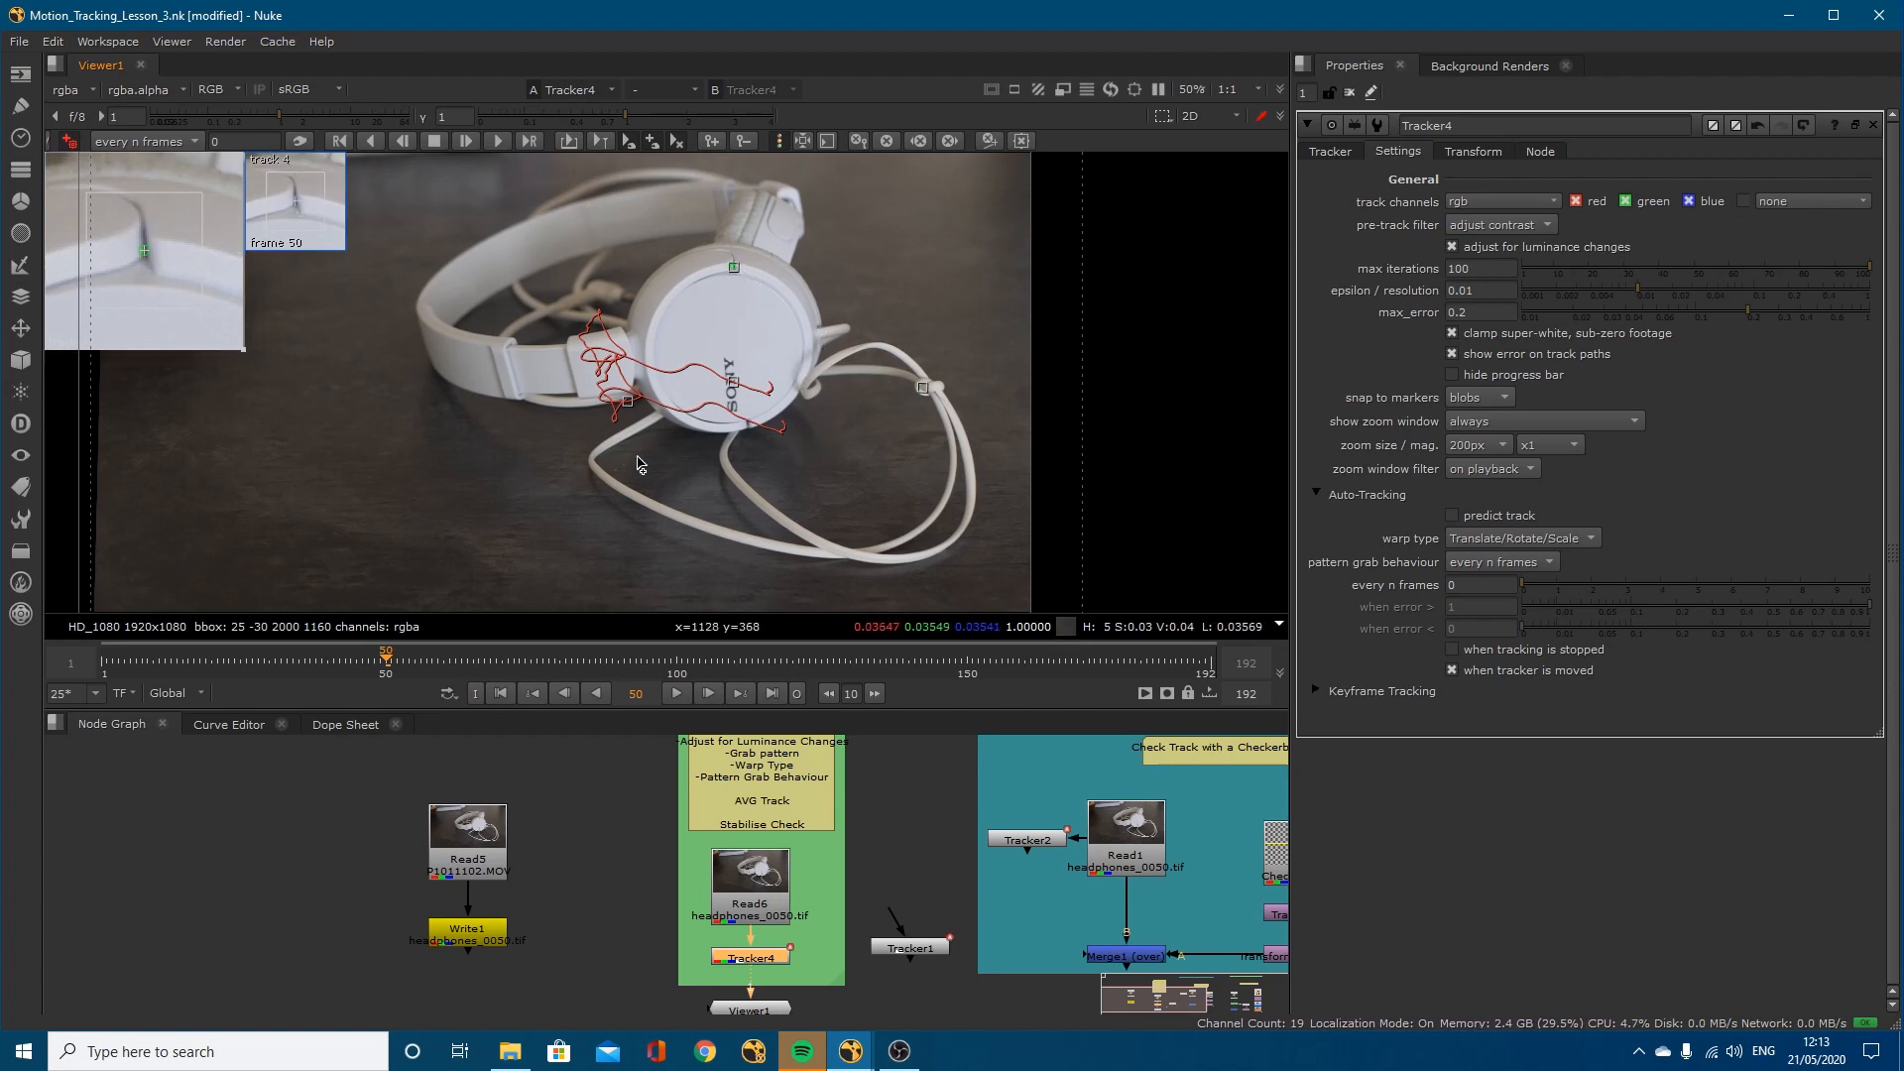
{"action": "left_click_drag", "start_coordinate": [569, 445], "coordinate": [507, 347]}
{"action": "left_click", "coordinate": [520, 395], "text": "ctrl+alt"}
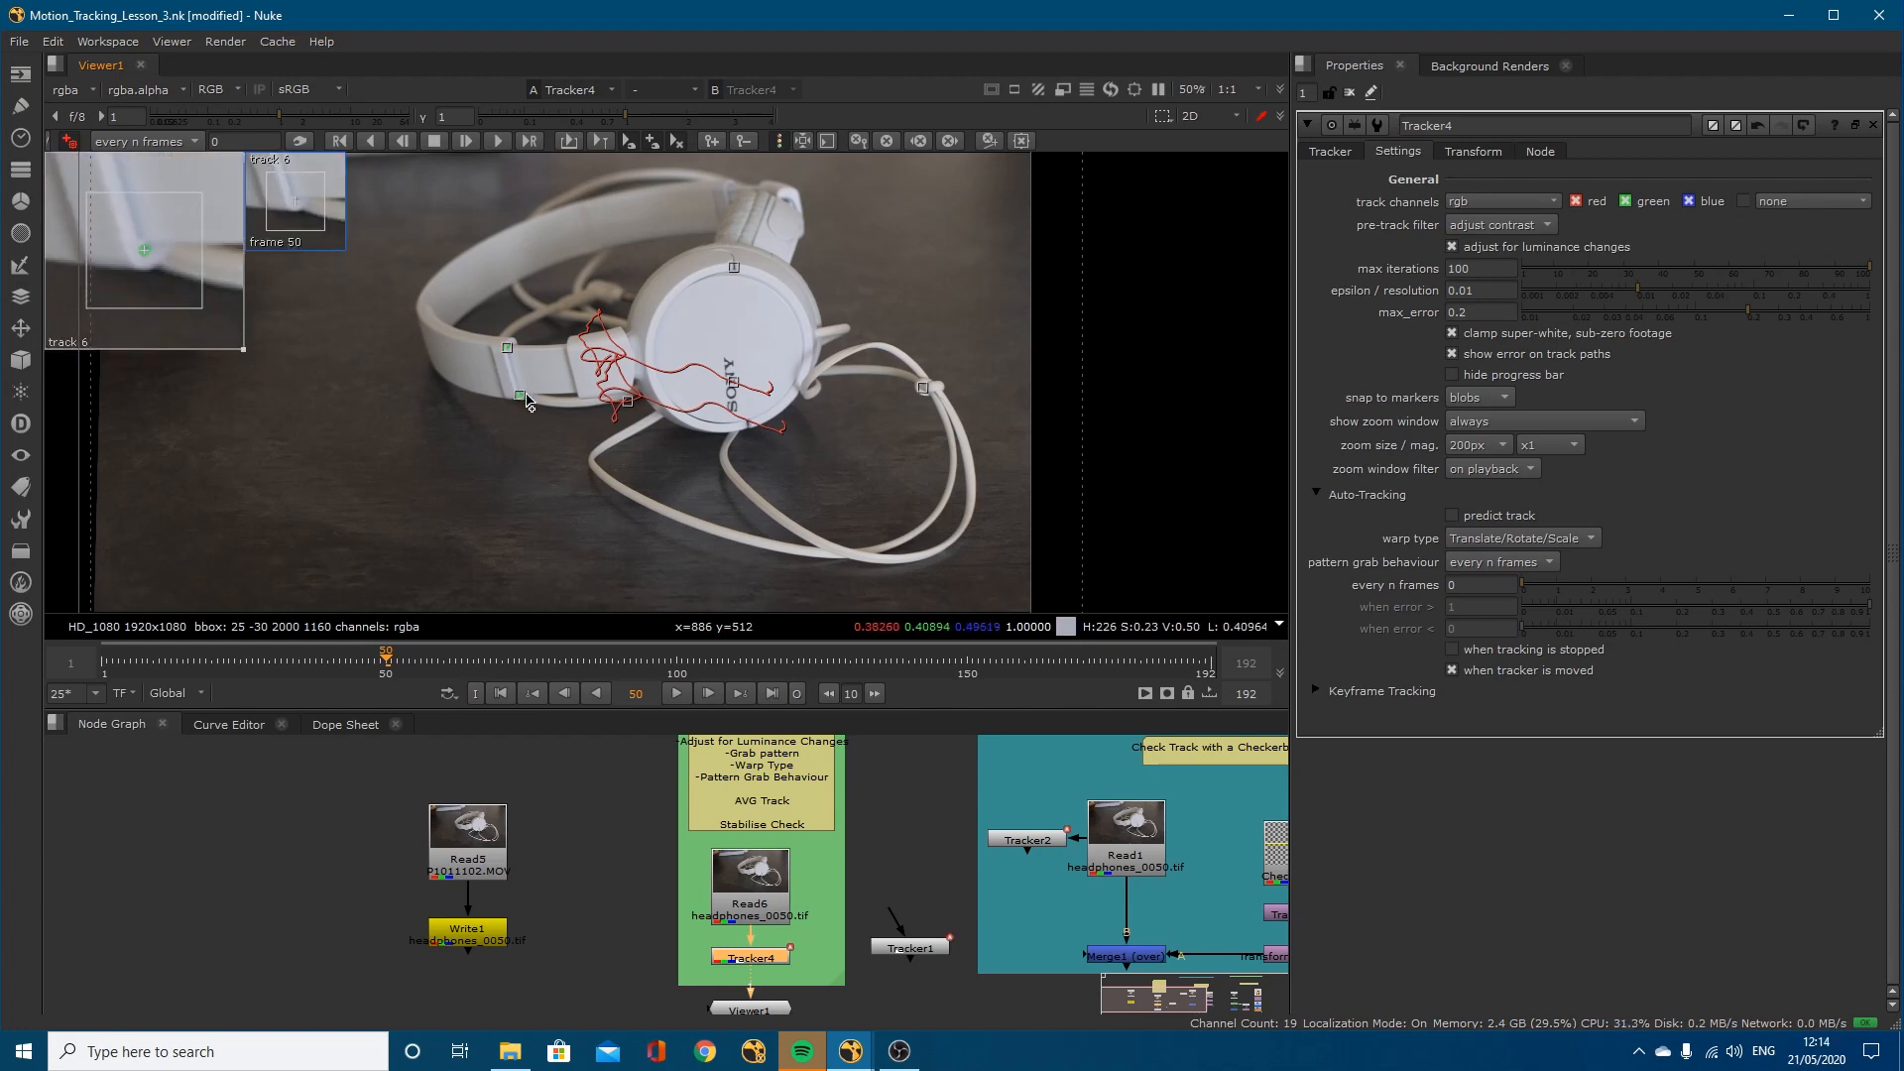
Step: Add snapped track points on the cable behind the headband, the Y of the SONY logo and the cable just below the knot
{"action": "left_click_drag", "start_coordinate": [559, 304], "coordinate": [580, 316]}
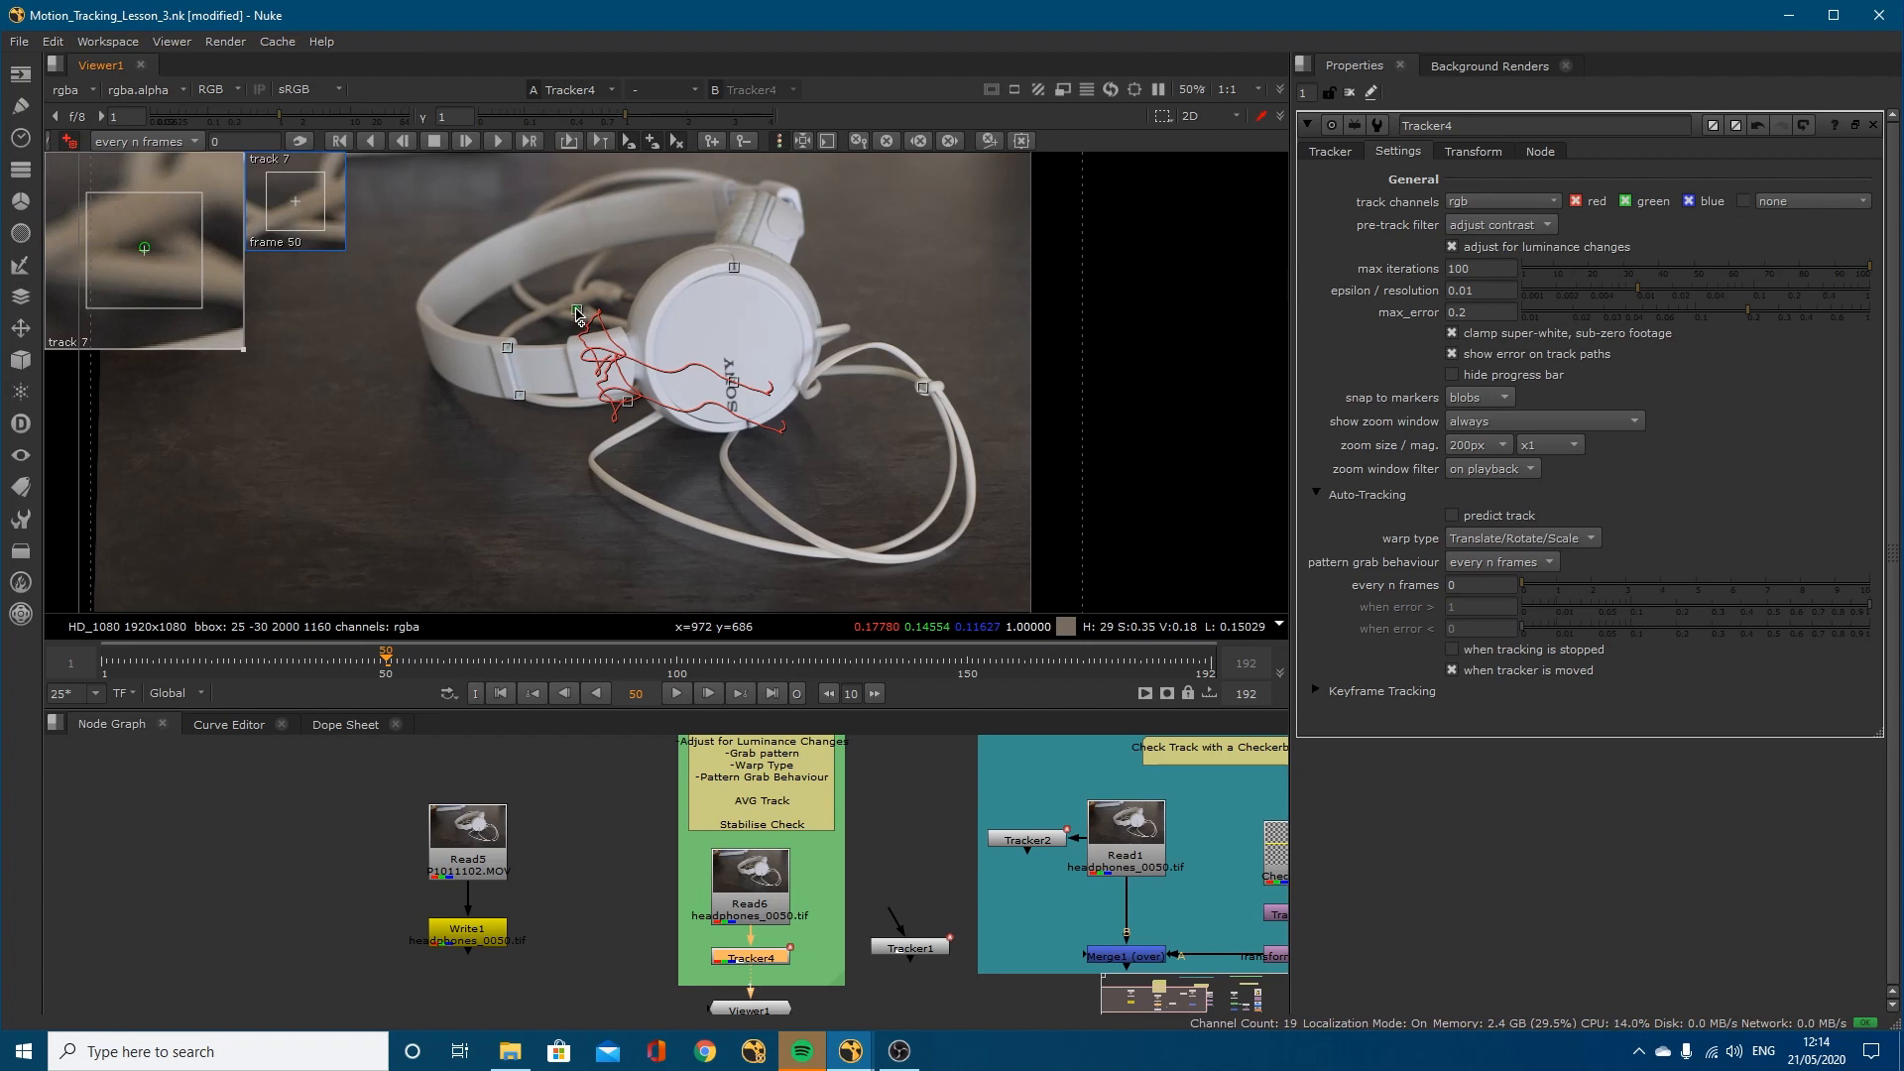
{"action": "left_click_drag", "start_coordinate": [748, 328], "coordinate": [725, 362]}
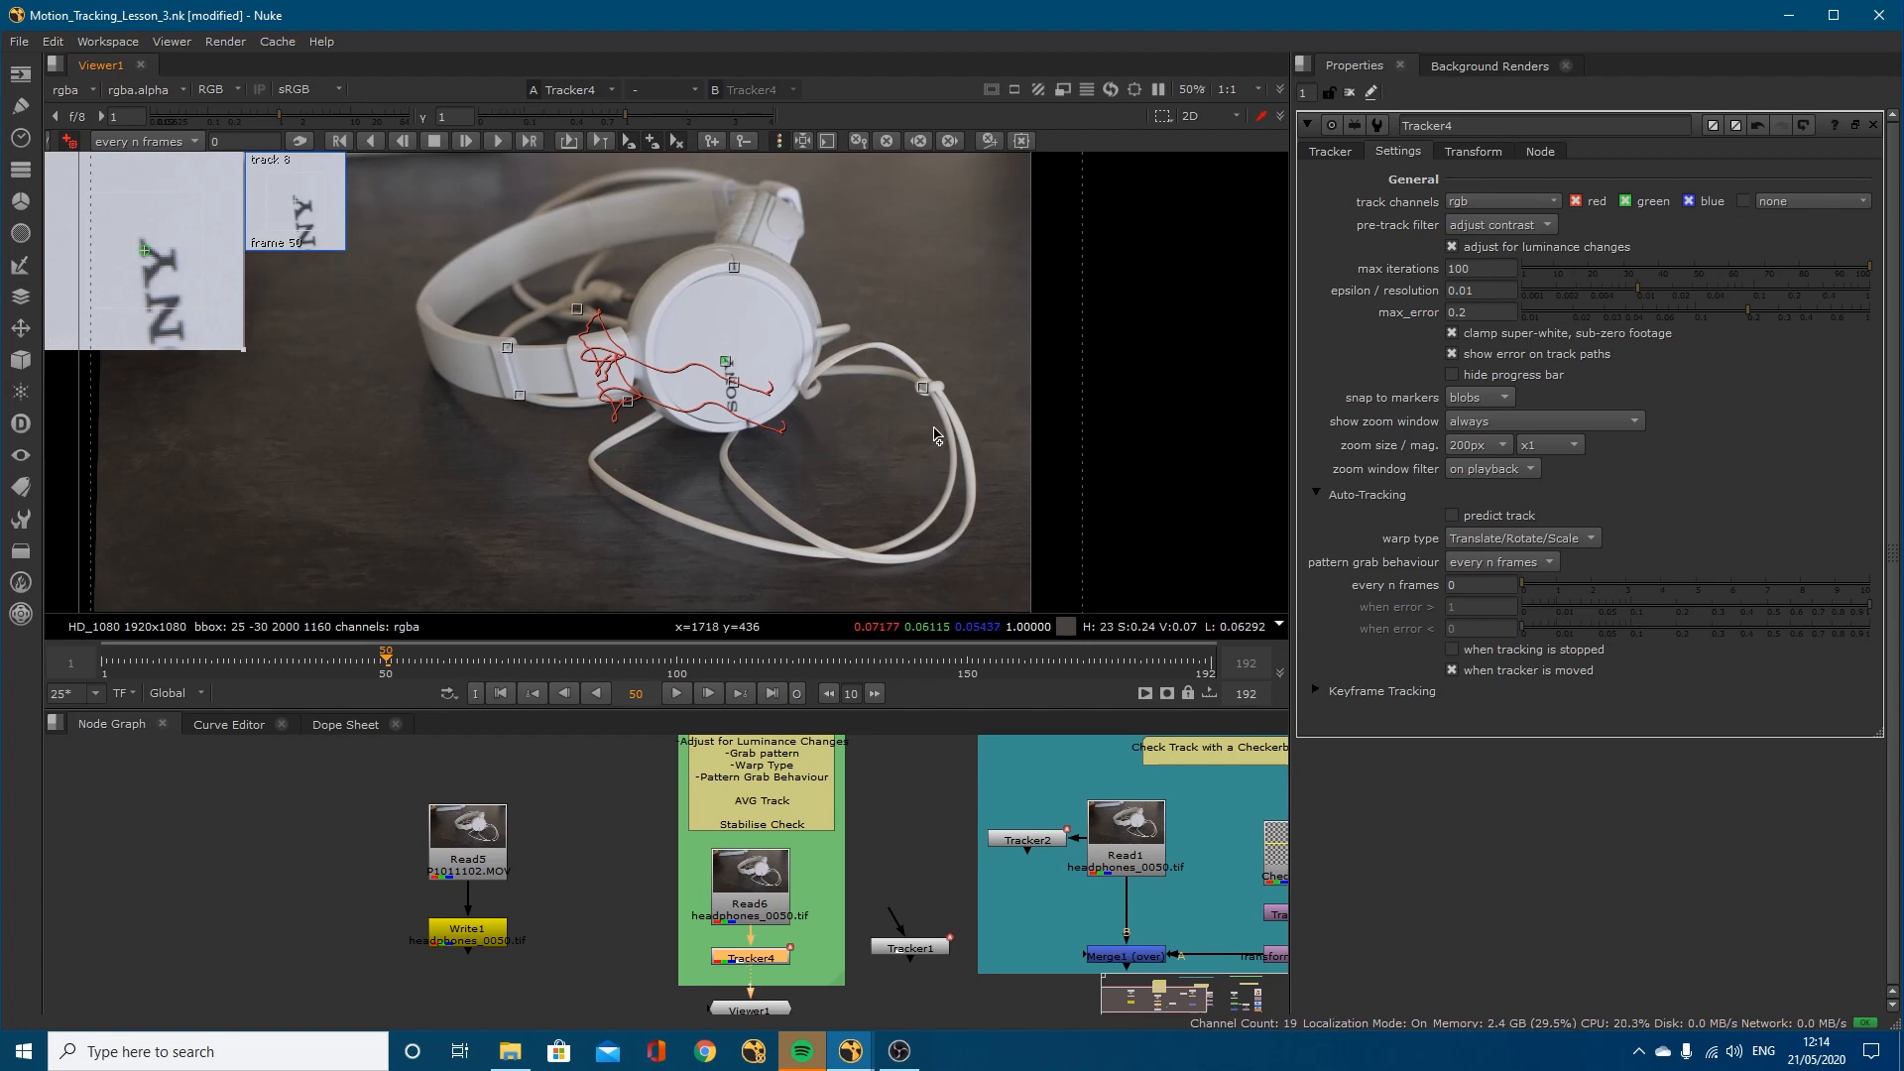
{"action": "left_click", "coordinate": [940, 397], "text": "ctrl+alt"}
{"action": "left_click_drag", "start_coordinate": [942, 399], "coordinate": [938, 397]}
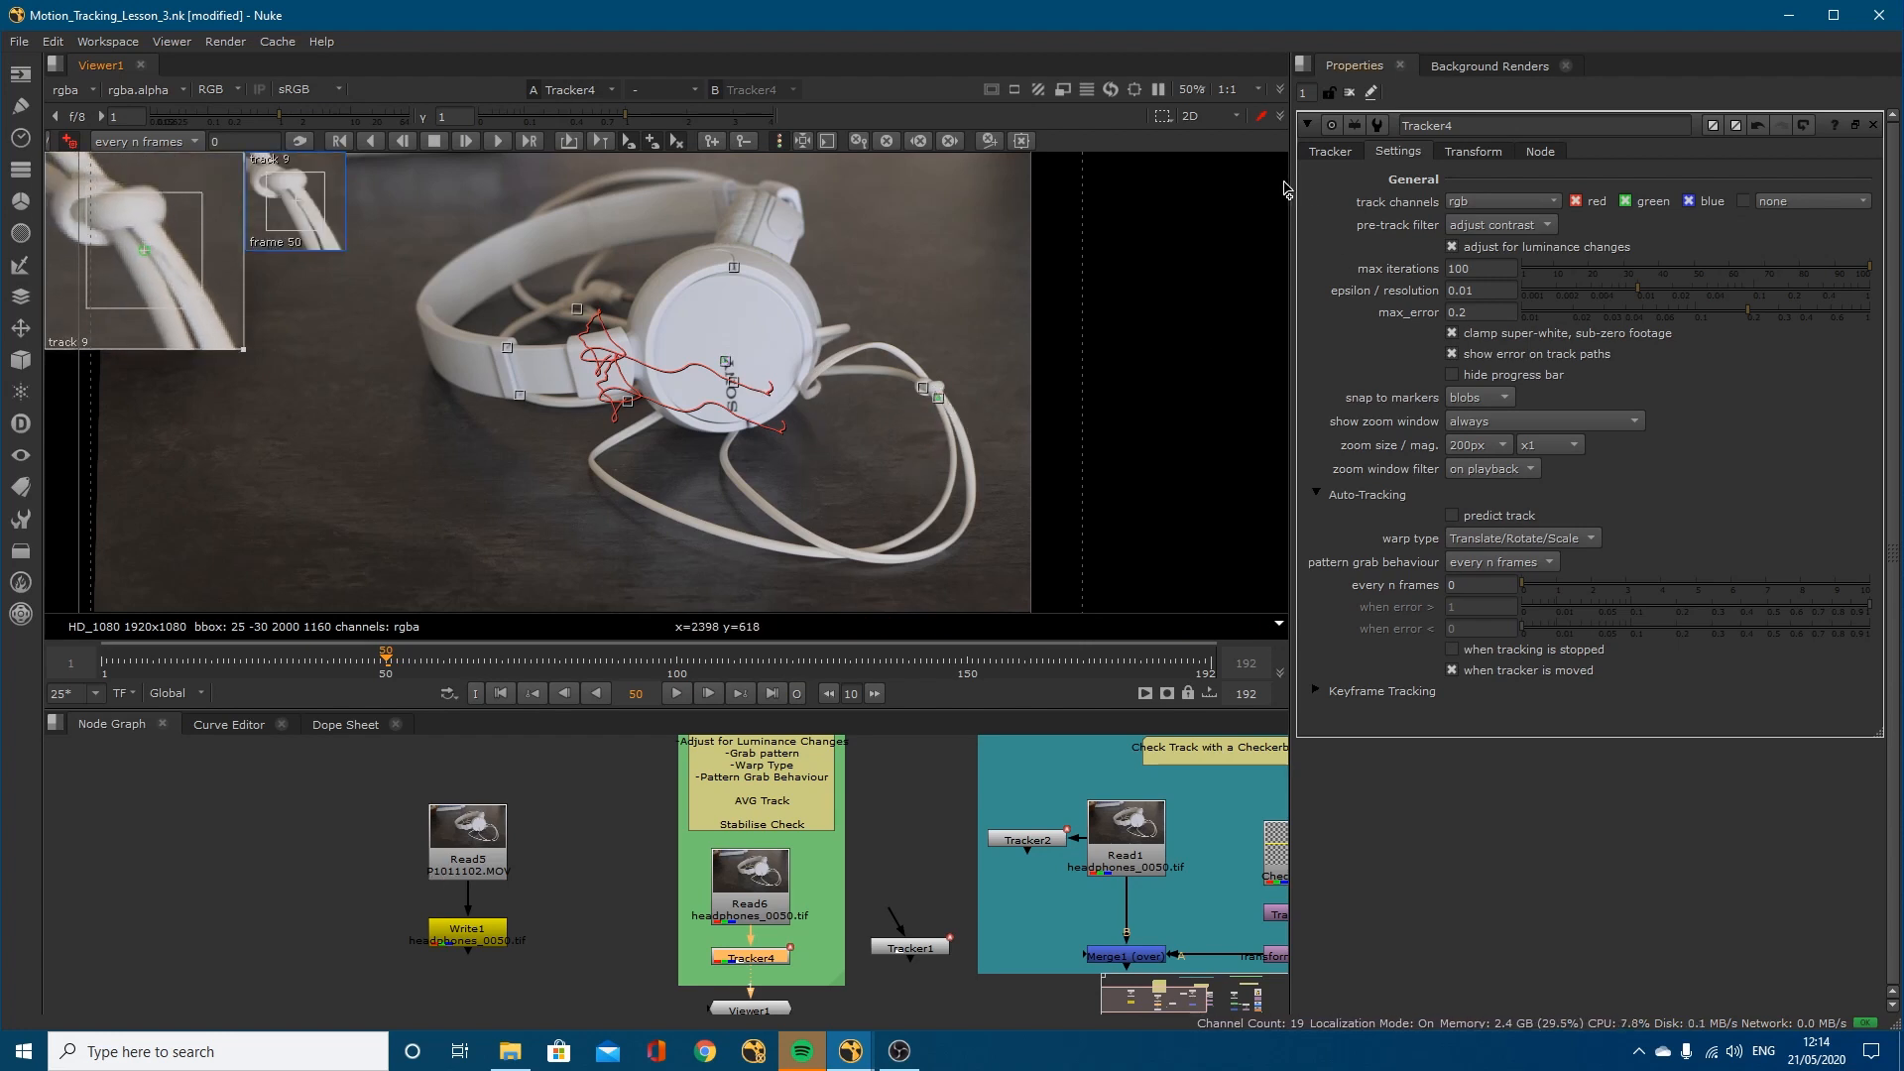
Step: Review the new entries in the track list and turn marker snapping off
{"action": "left_click", "coordinate": [1346, 156]}
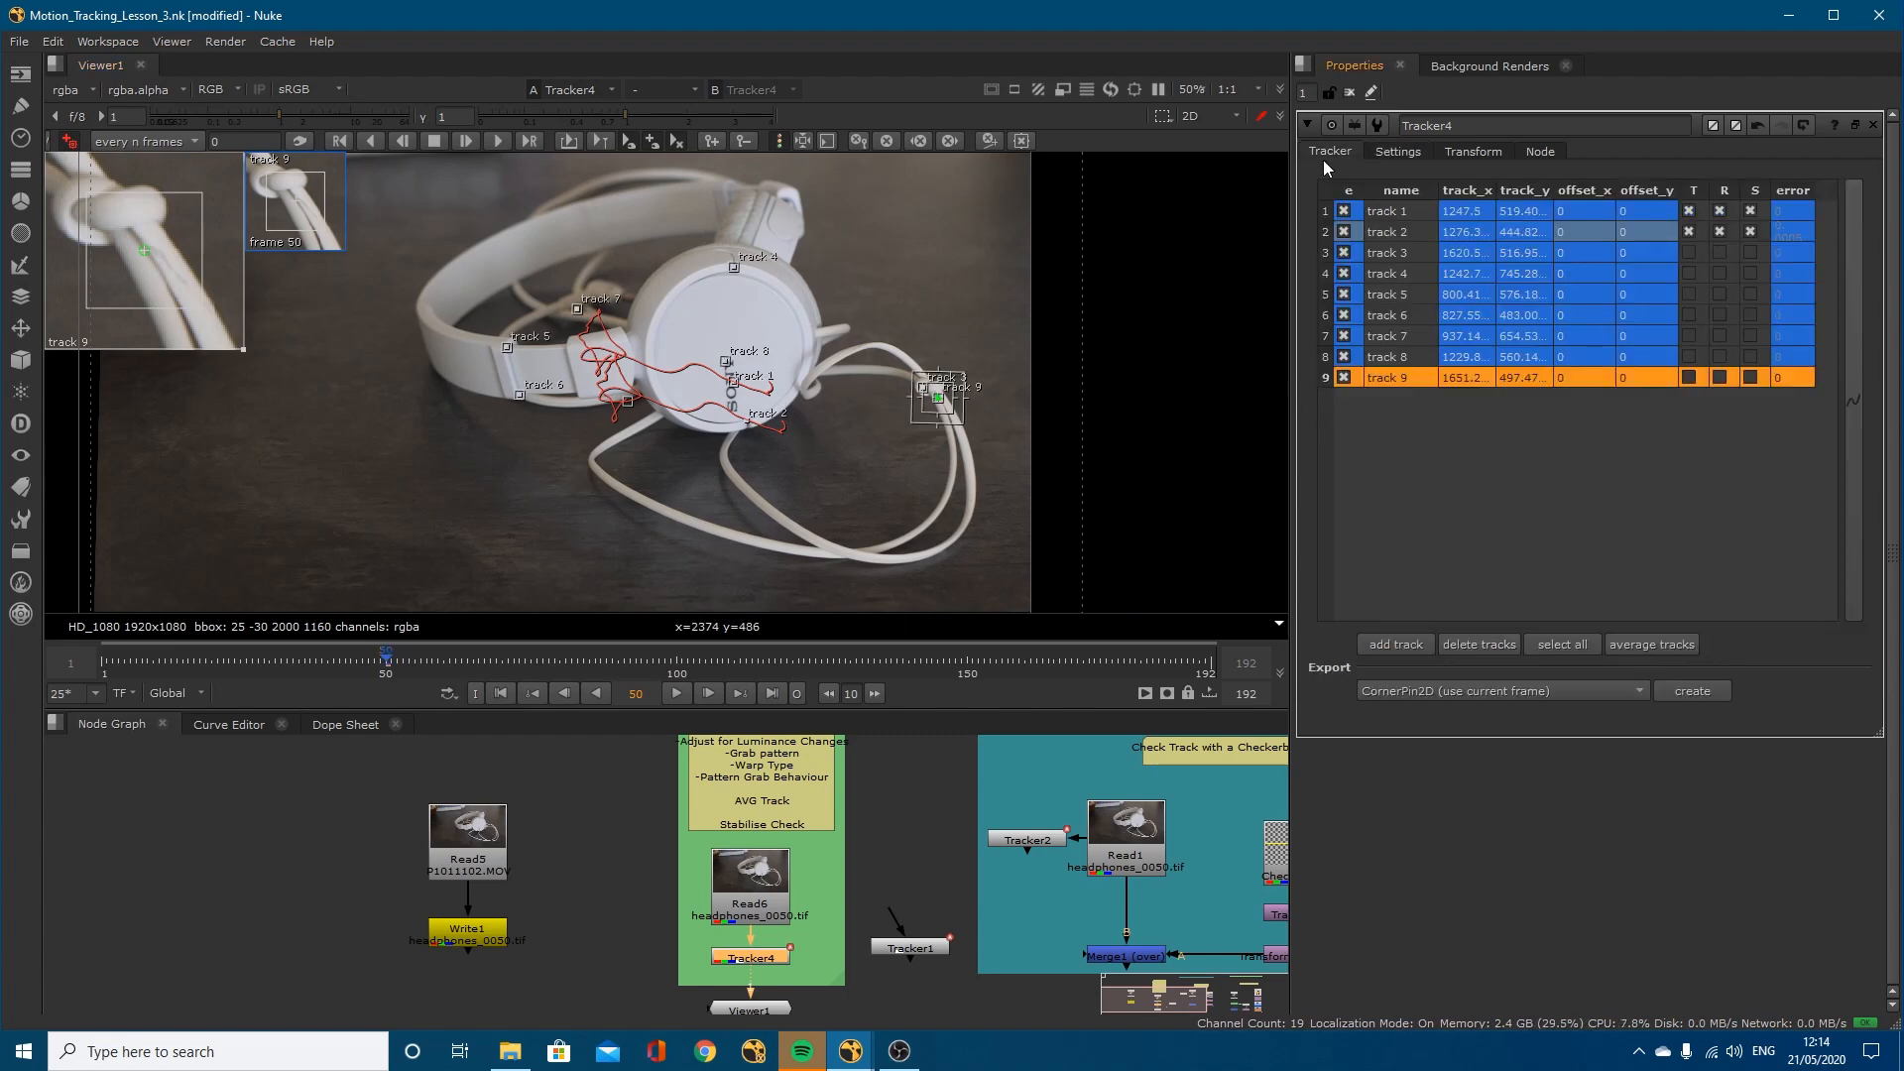
{"action": "left_click", "coordinate": [1398, 152]}
{"action": "left_click", "coordinate": [1485, 398]}
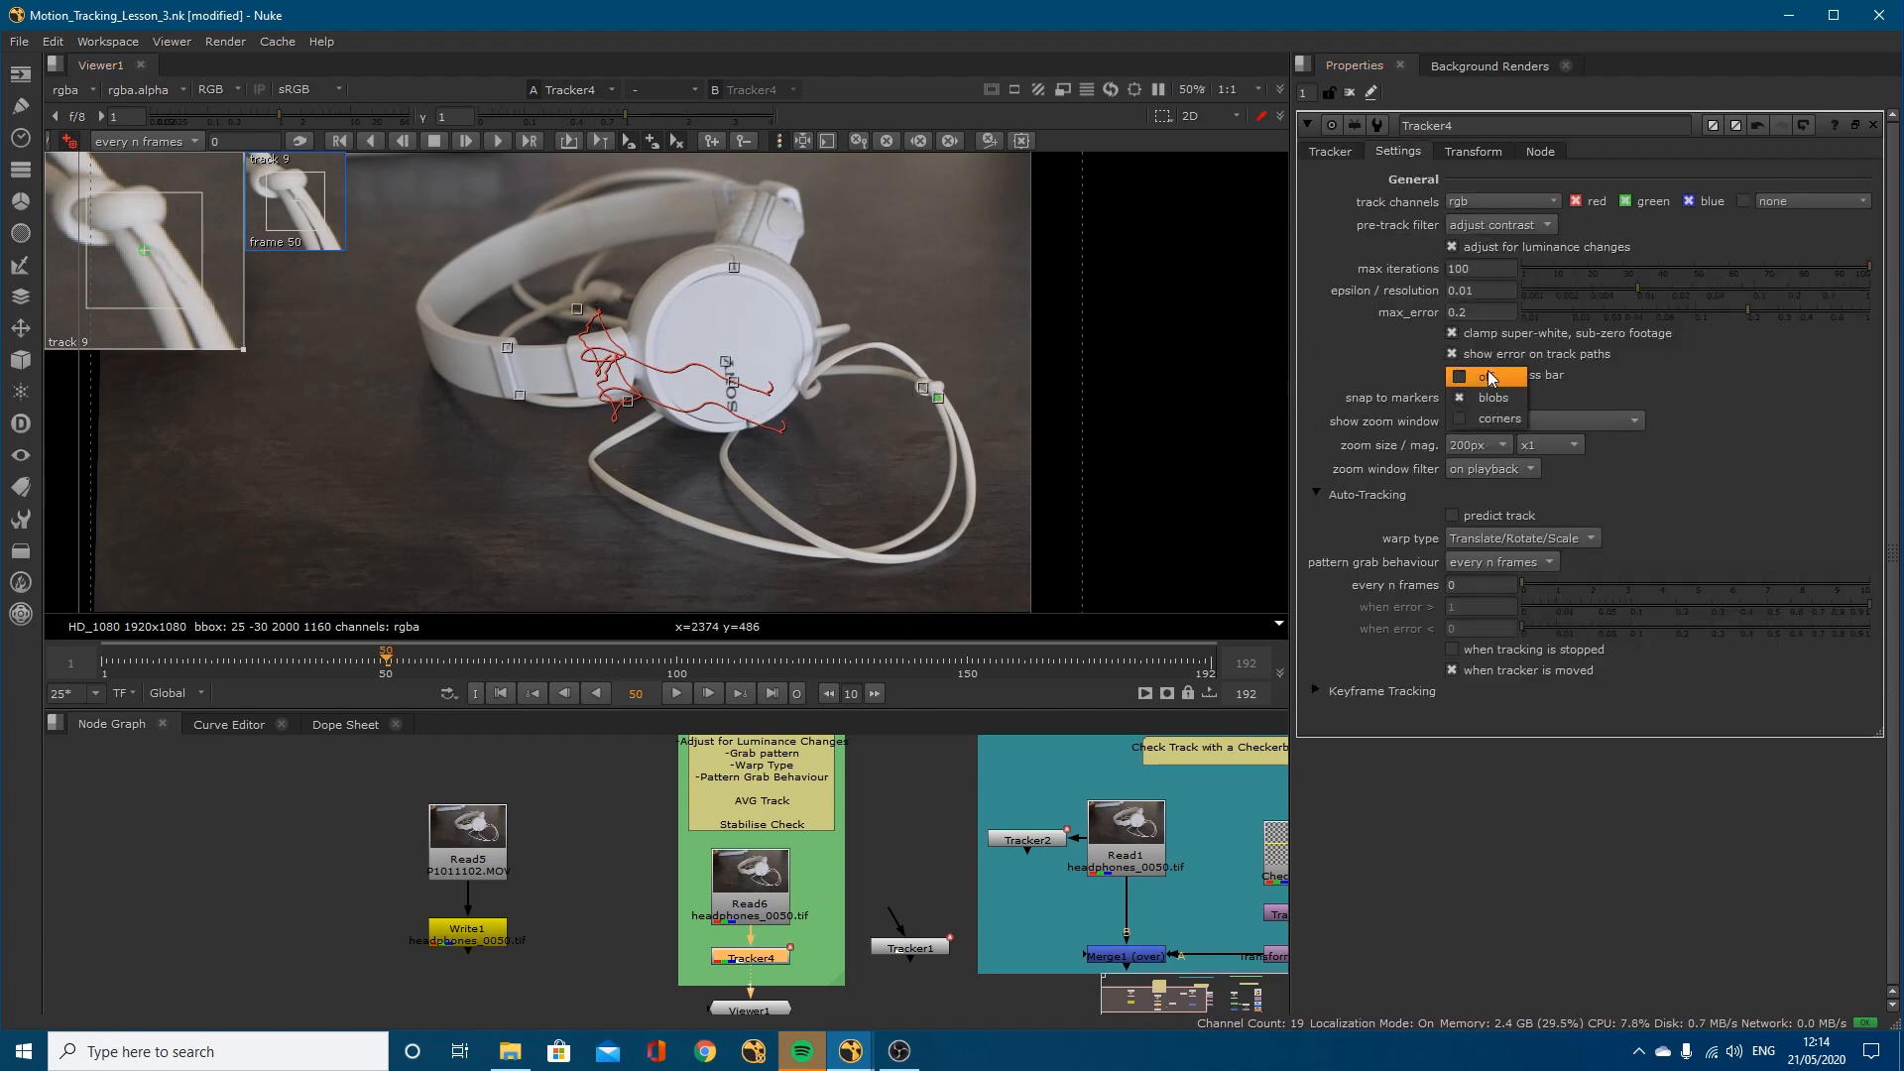
{"action": "left_click", "coordinate": [1484, 377]}
Step: Add an unsnapped track point on the O of the SONY logo
{"action": "scroll", "coordinate": [784, 325], "scroll_direction": "up", "scroll_amount": 3}
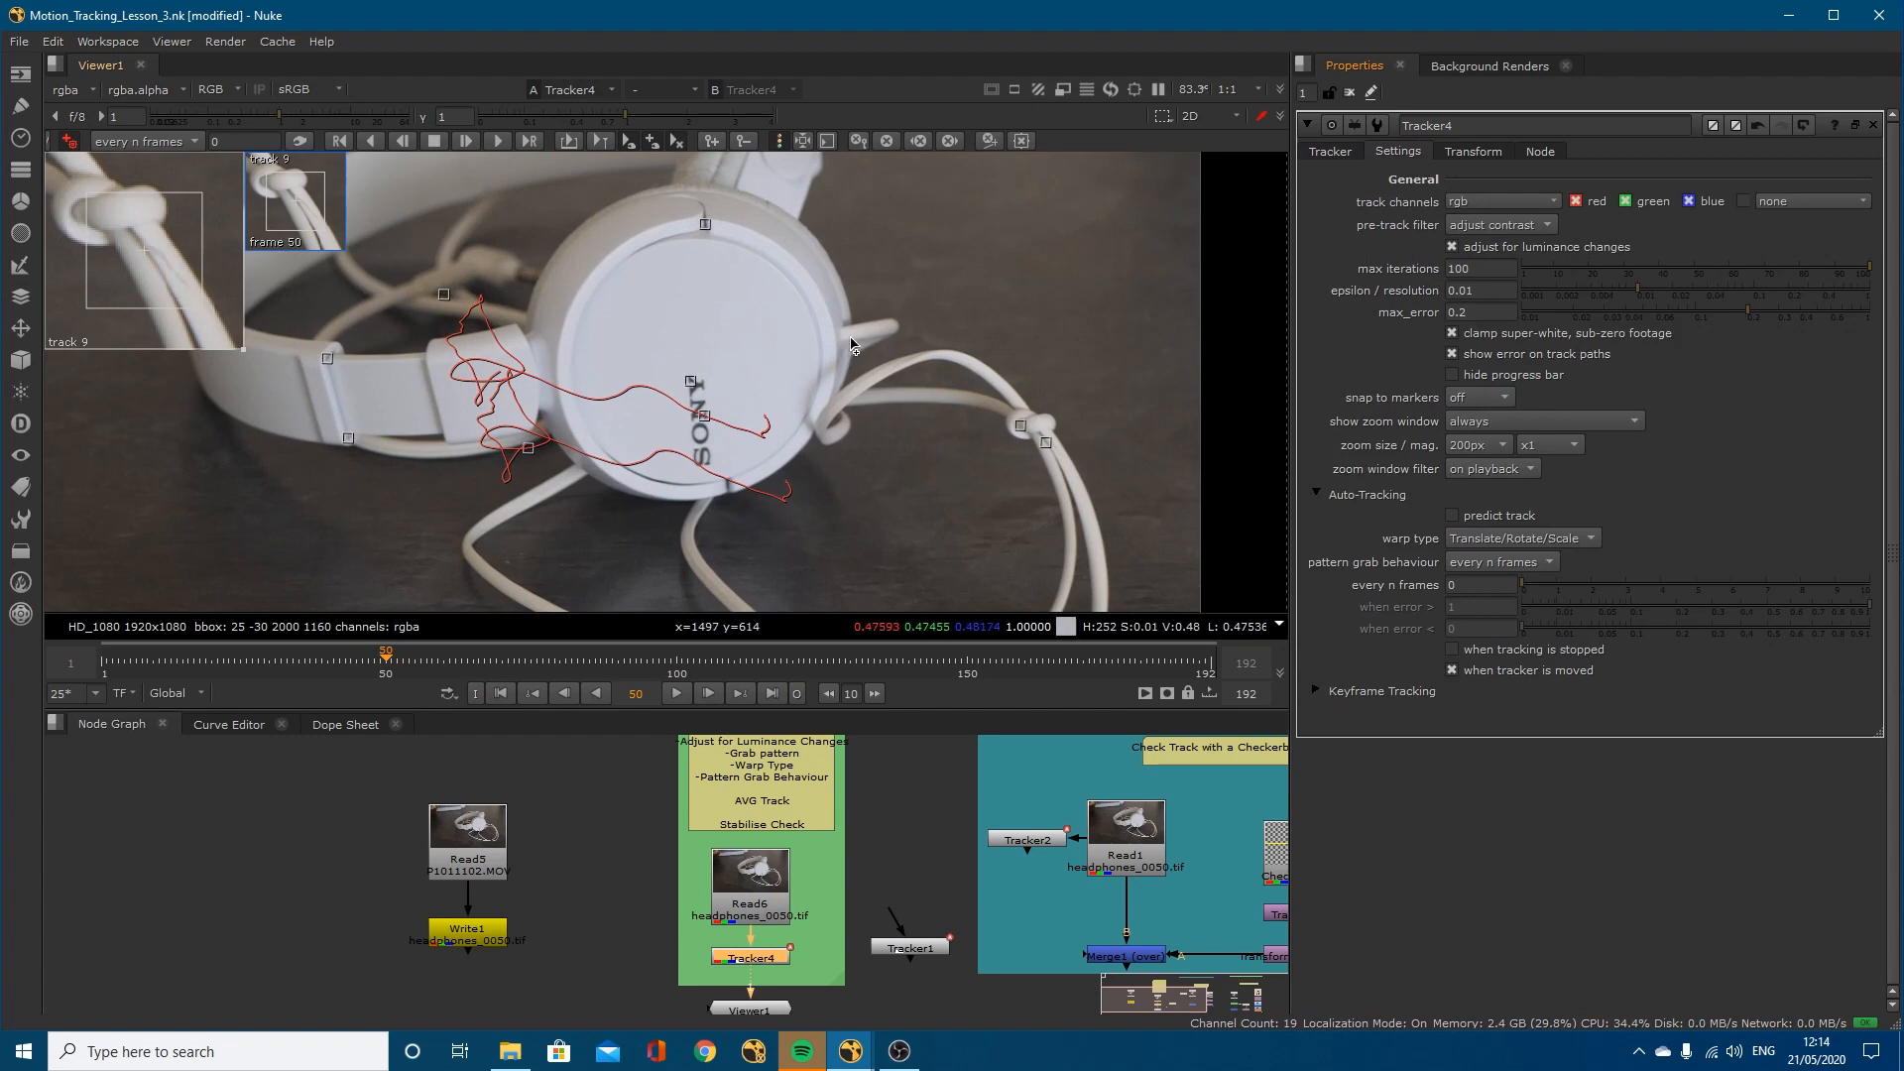
{"action": "scroll", "coordinate": [845, 349], "scroll_direction": "up", "scroll_amount": 1}
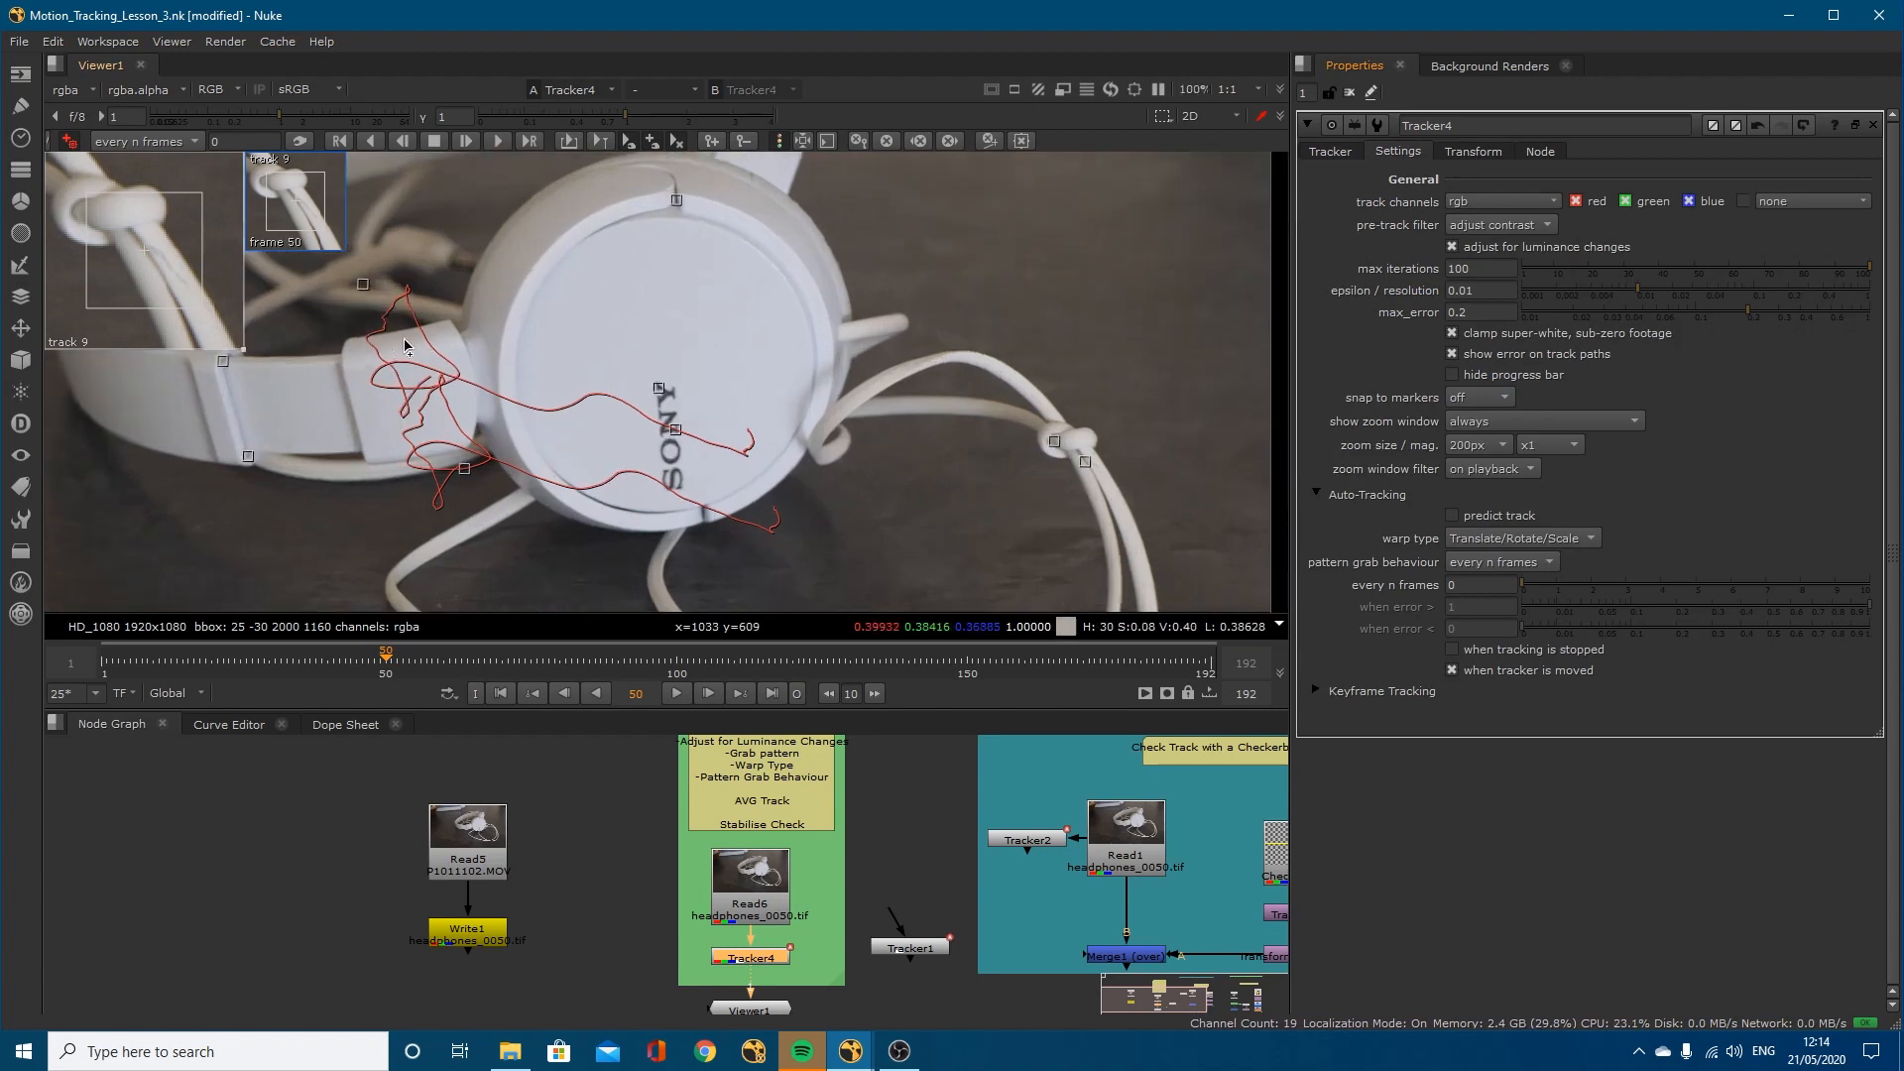
{"action": "middle_click_drag", "start_coordinate": [405, 346], "coordinate": [664, 348]}
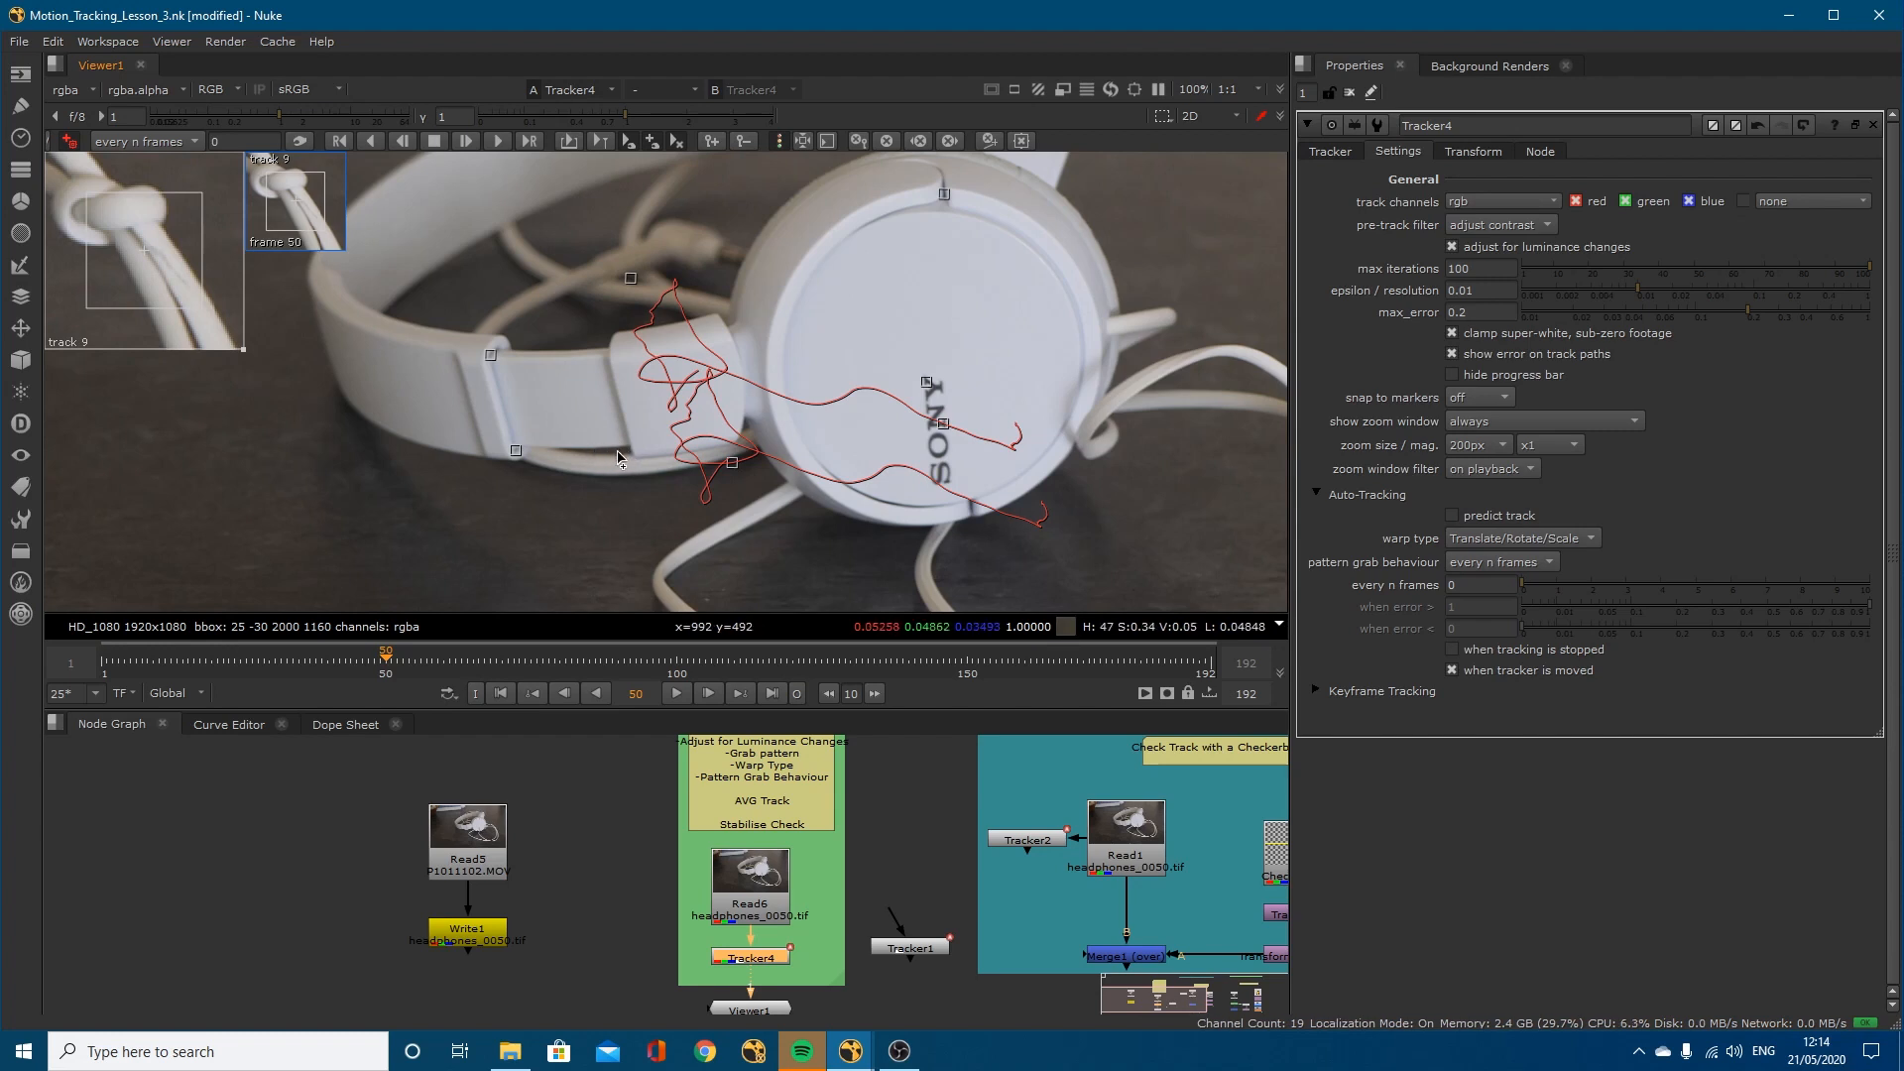
{"action": "scroll", "coordinate": [887, 443], "scroll_direction": "up", "scroll_amount": 2}
{"action": "left_click", "coordinate": [886, 438], "text": "ctrl+alt"}
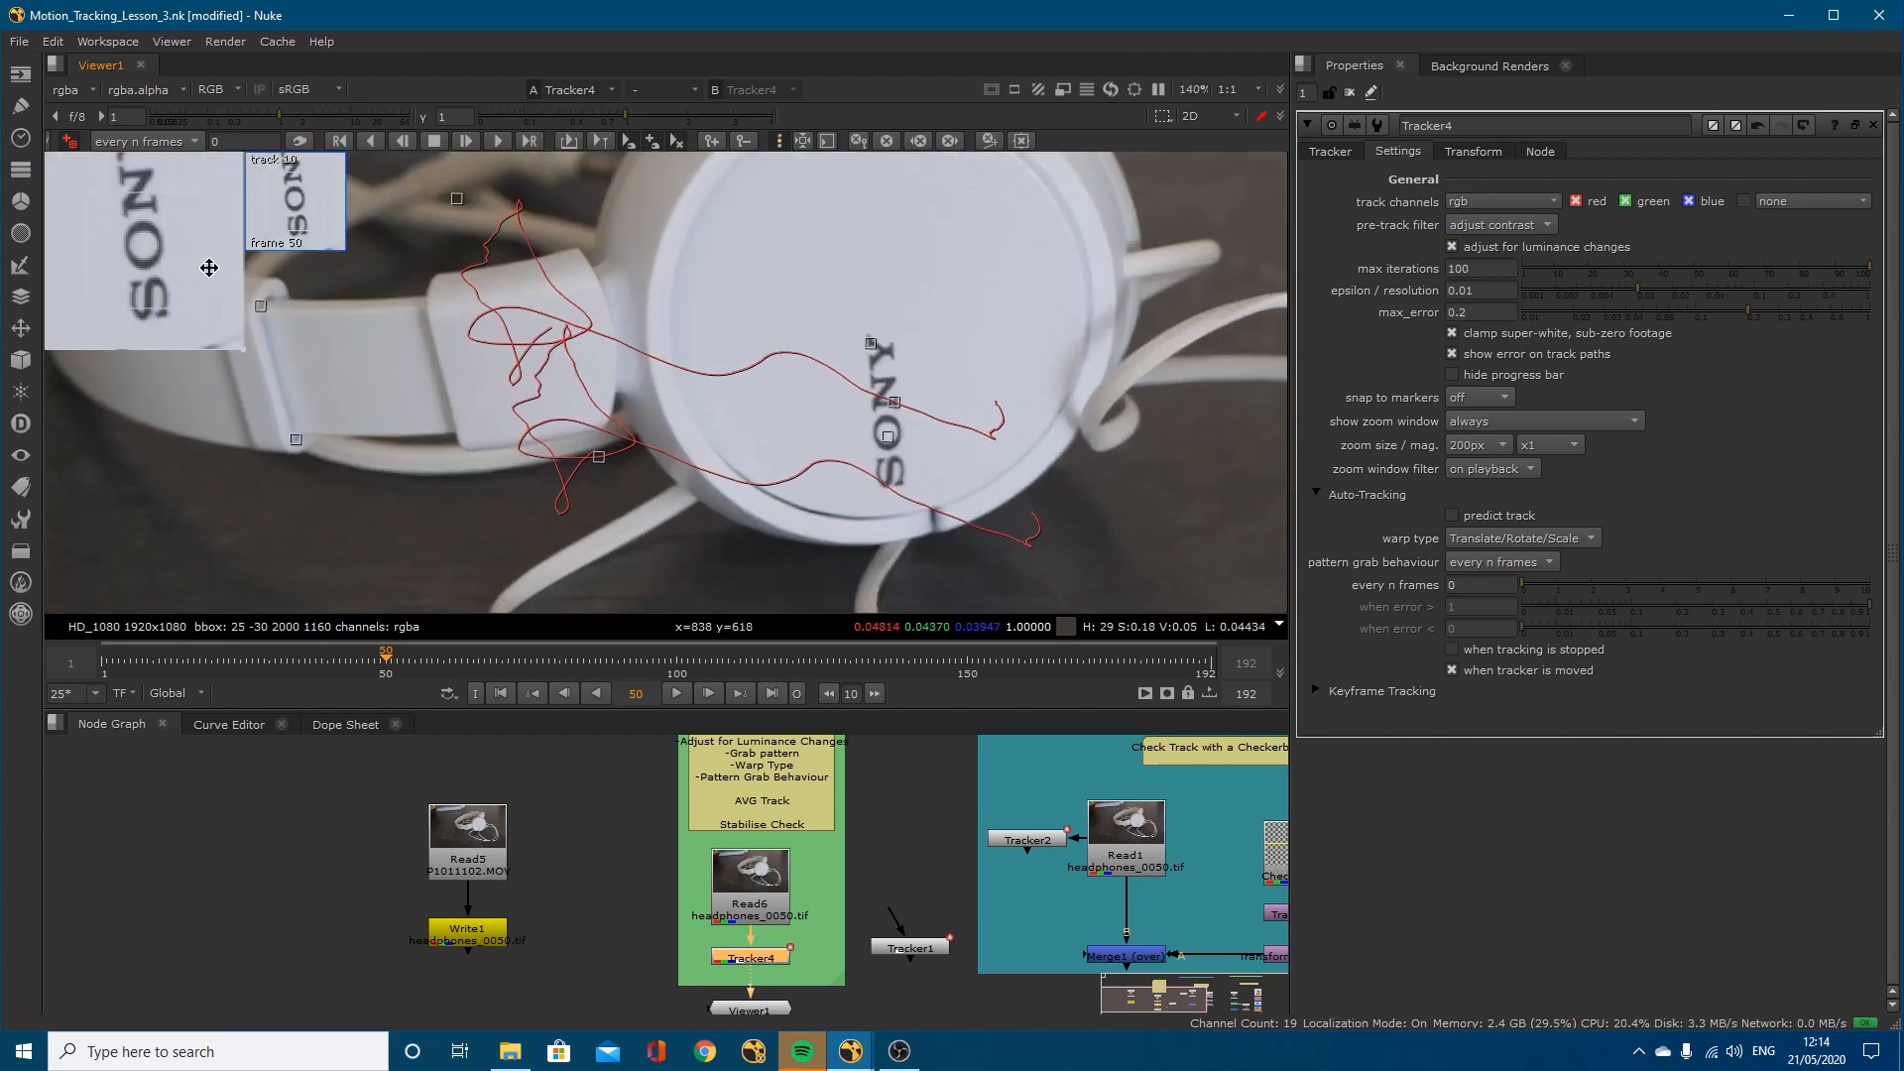
{"action": "scroll", "coordinate": [967, 389], "scroll_direction": "up", "scroll_amount": 6}
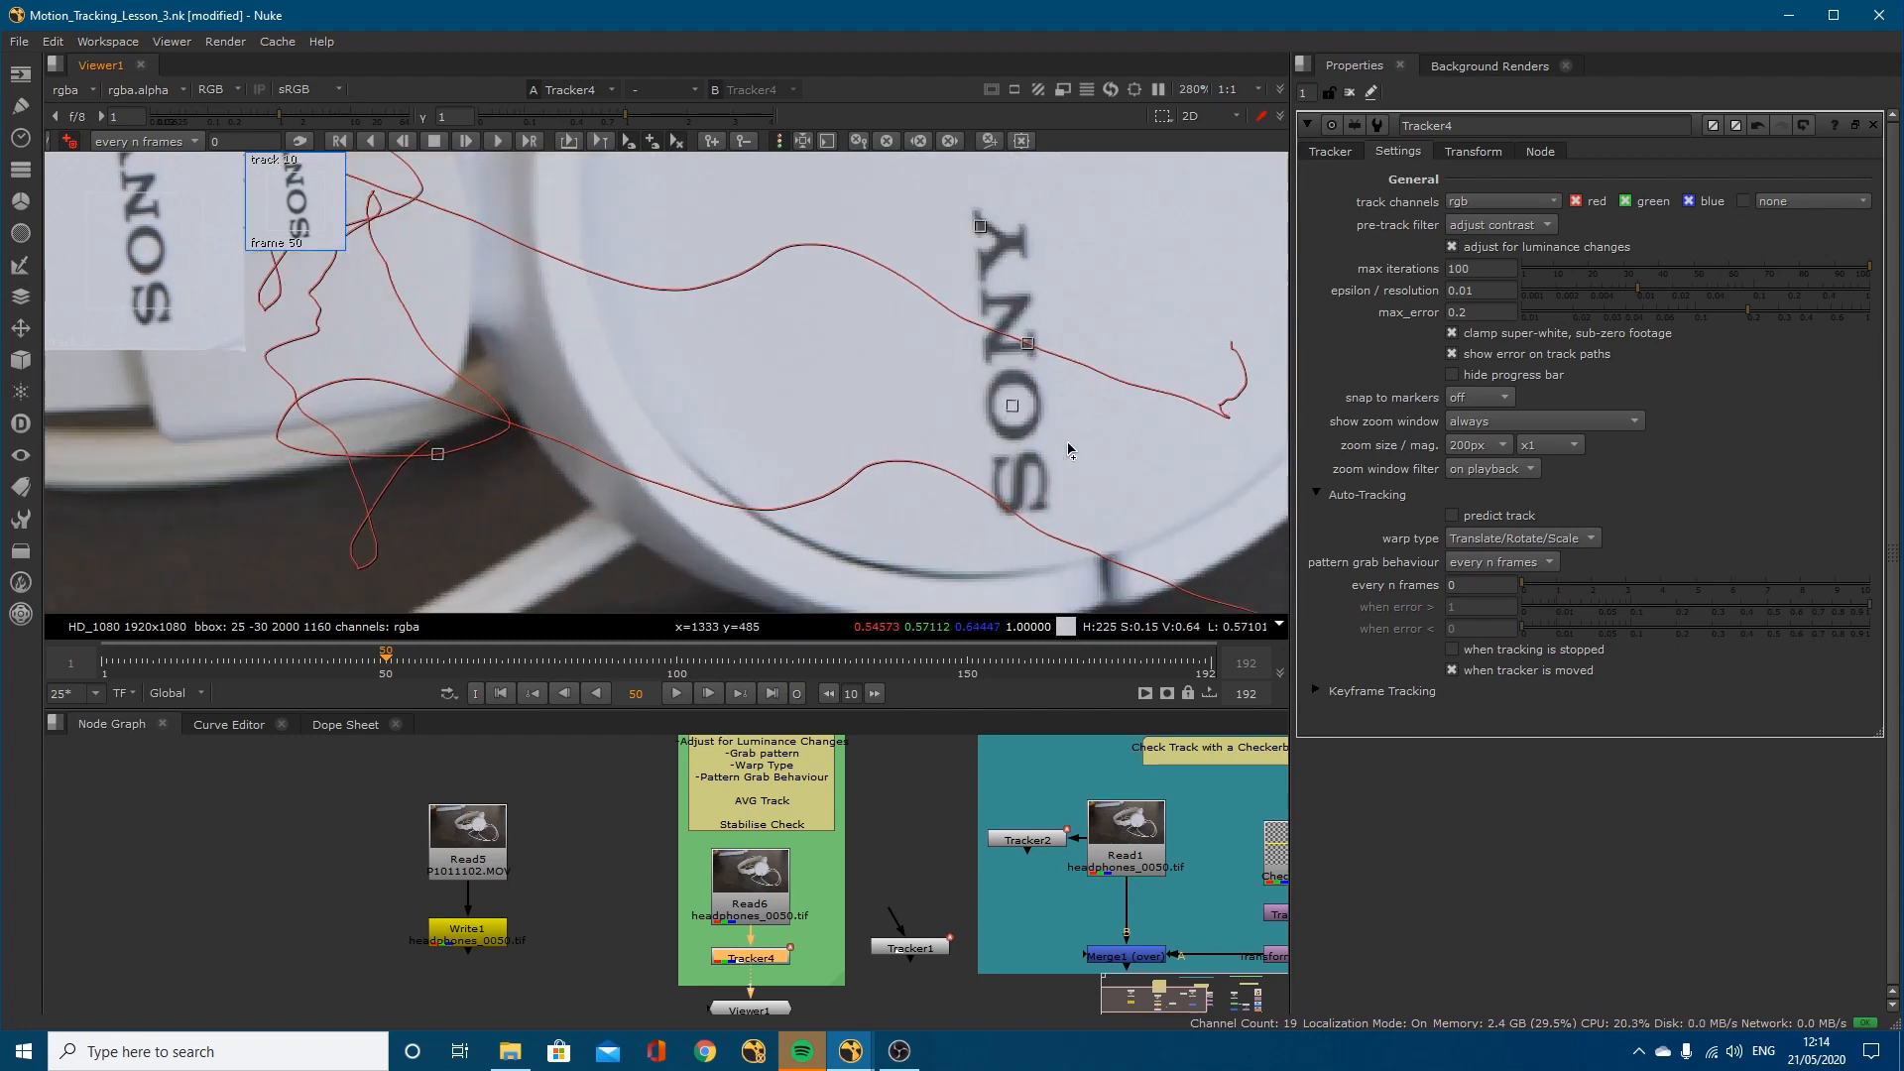
Step: Move the newest track point to the corner of the logo's S and shrink its pattern box tightly around it
{"action": "left_click", "coordinate": [1330, 152]}
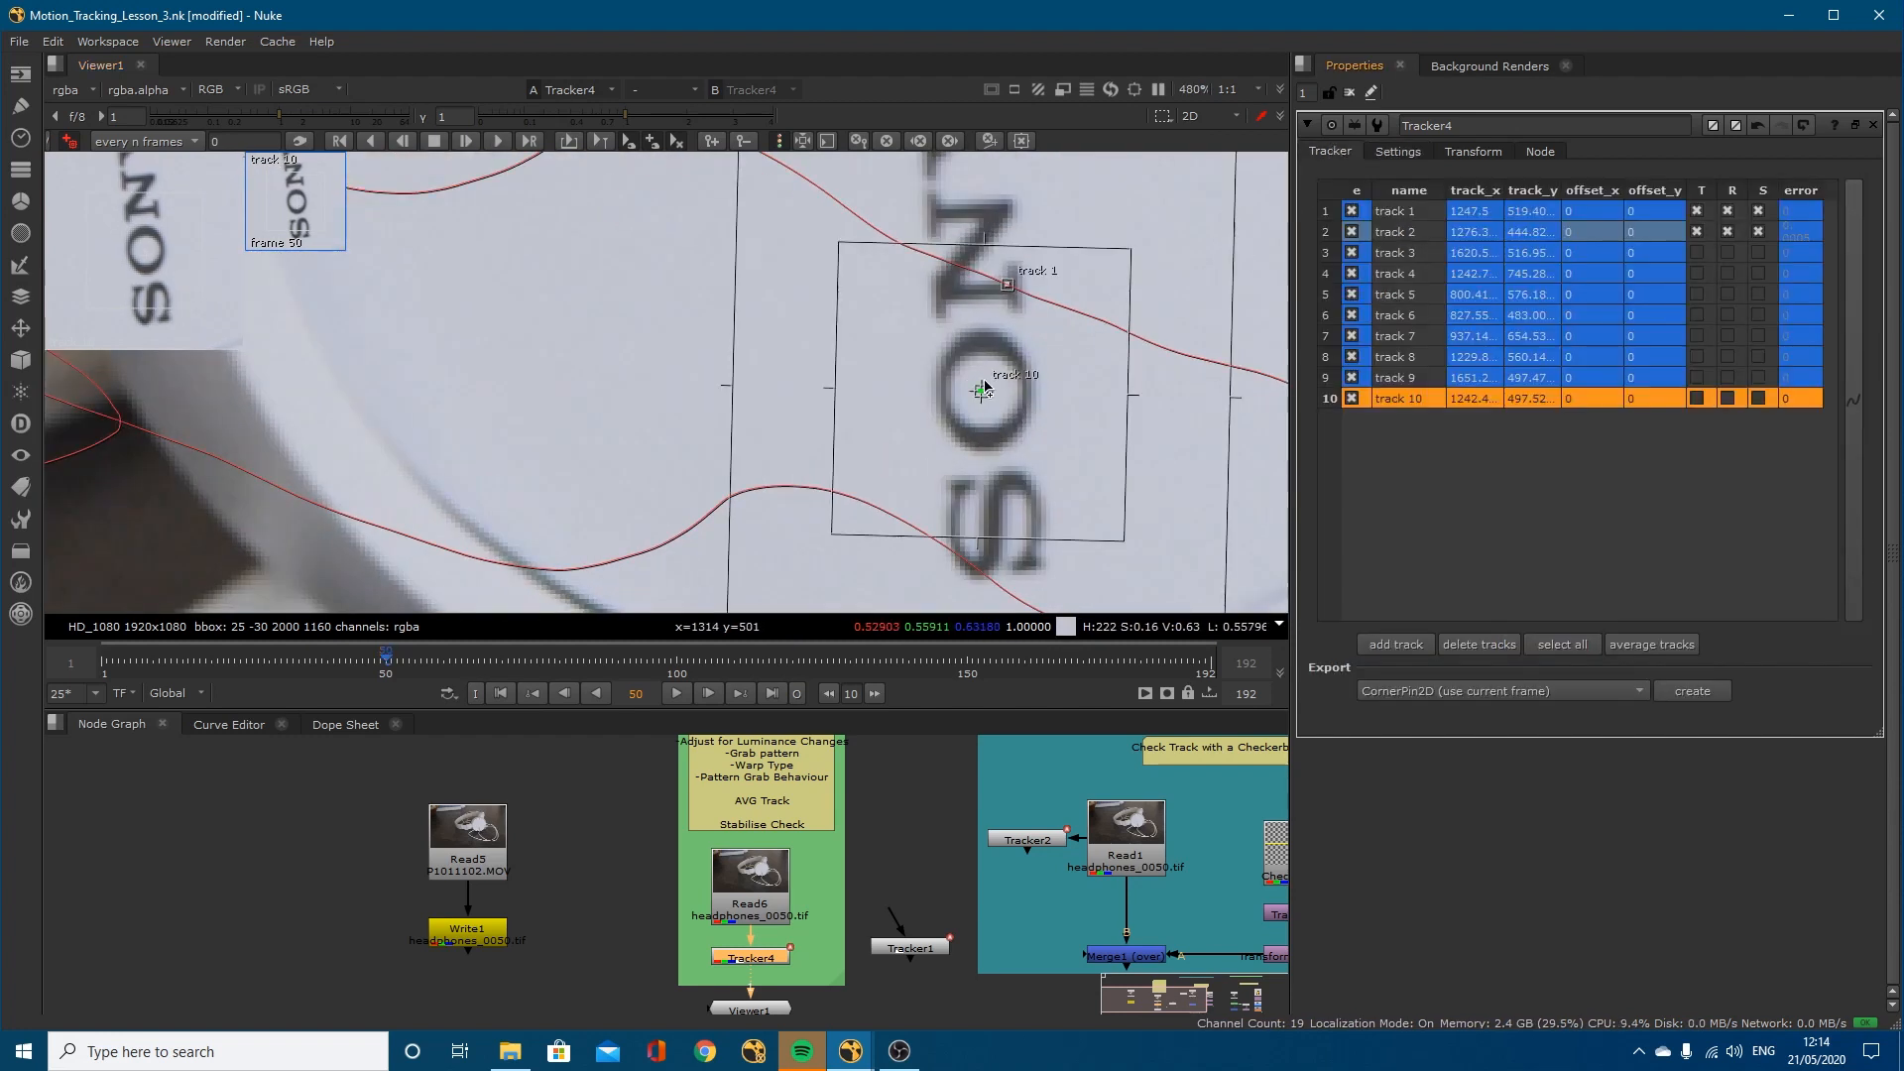
{"action": "left_click_drag", "start_coordinate": [980, 392], "coordinate": [957, 493]}
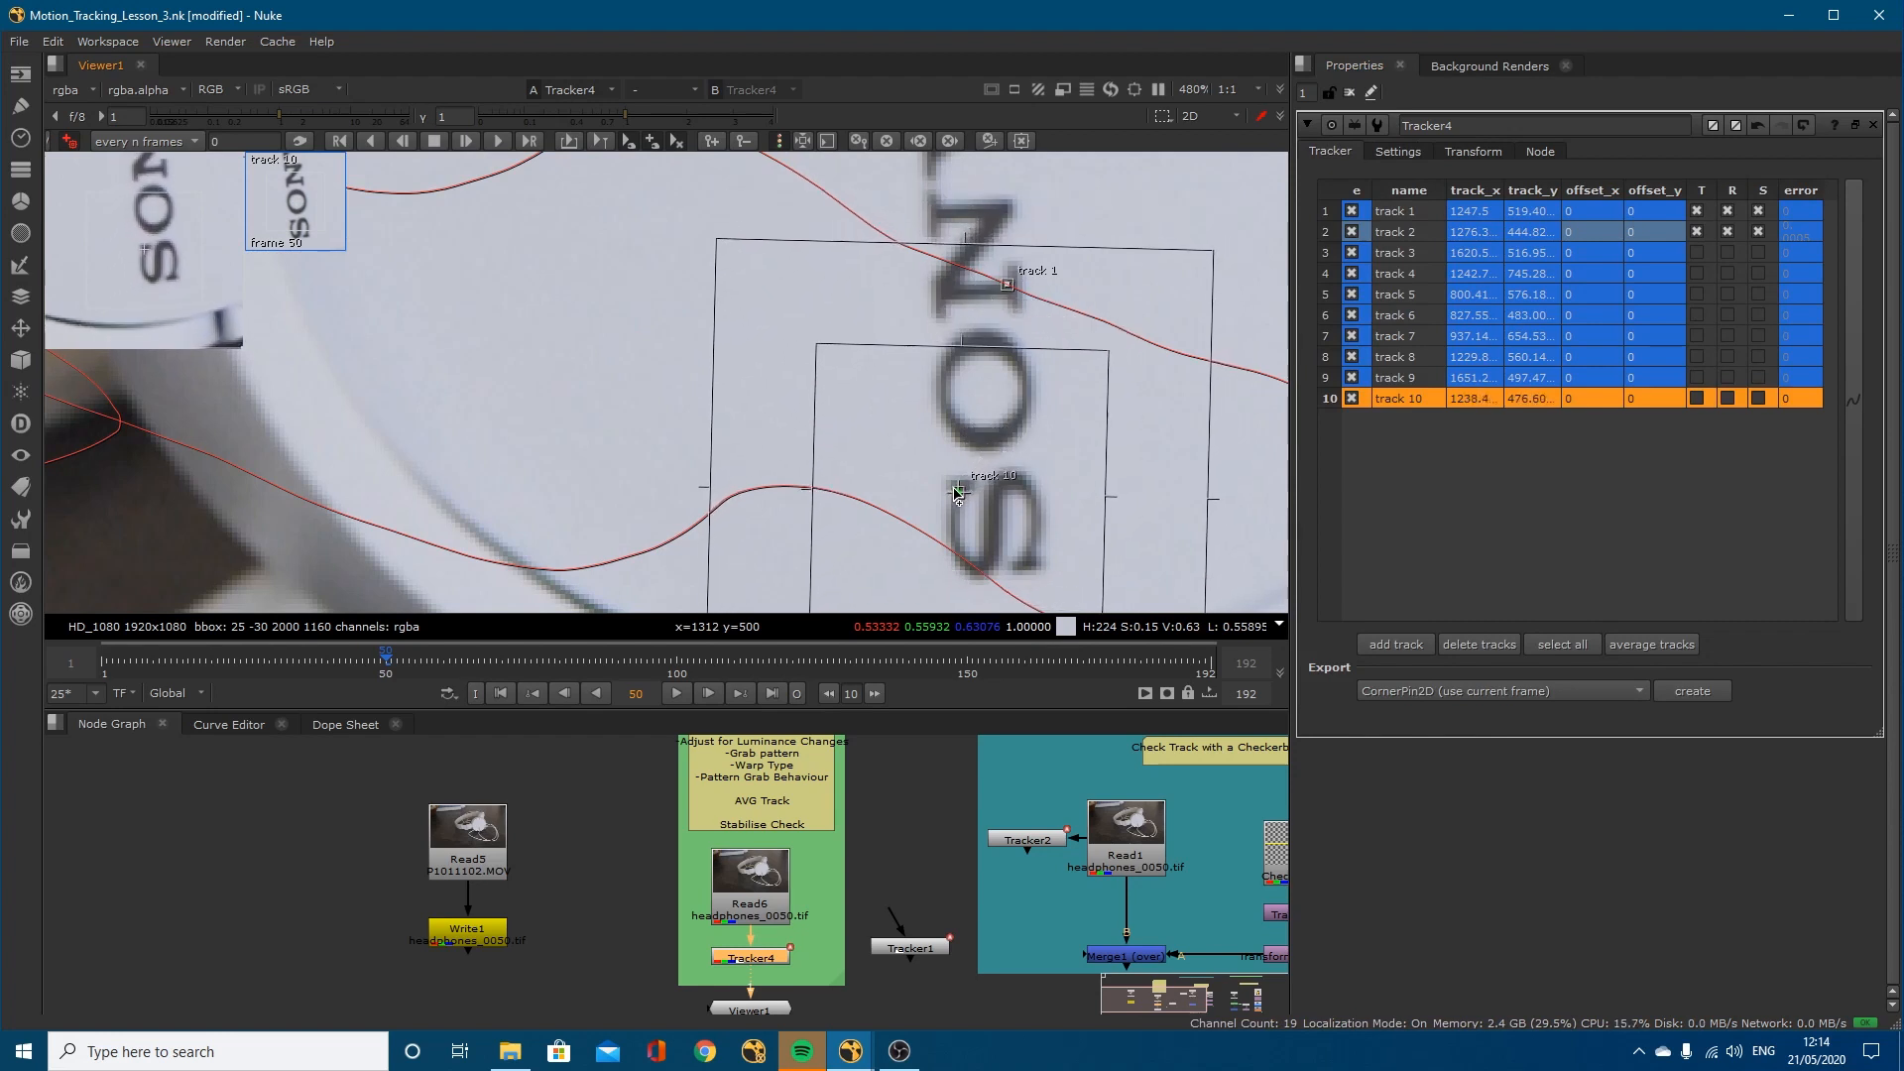
{"action": "left_click_drag", "start_coordinate": [1107, 347], "coordinate": [996, 466]}
{"action": "middle_click_drag", "start_coordinate": [1081, 607], "coordinate": [1010, 539]}
{"action": "left_click_drag", "start_coordinate": [1029, 569], "coordinate": [902, 446]}
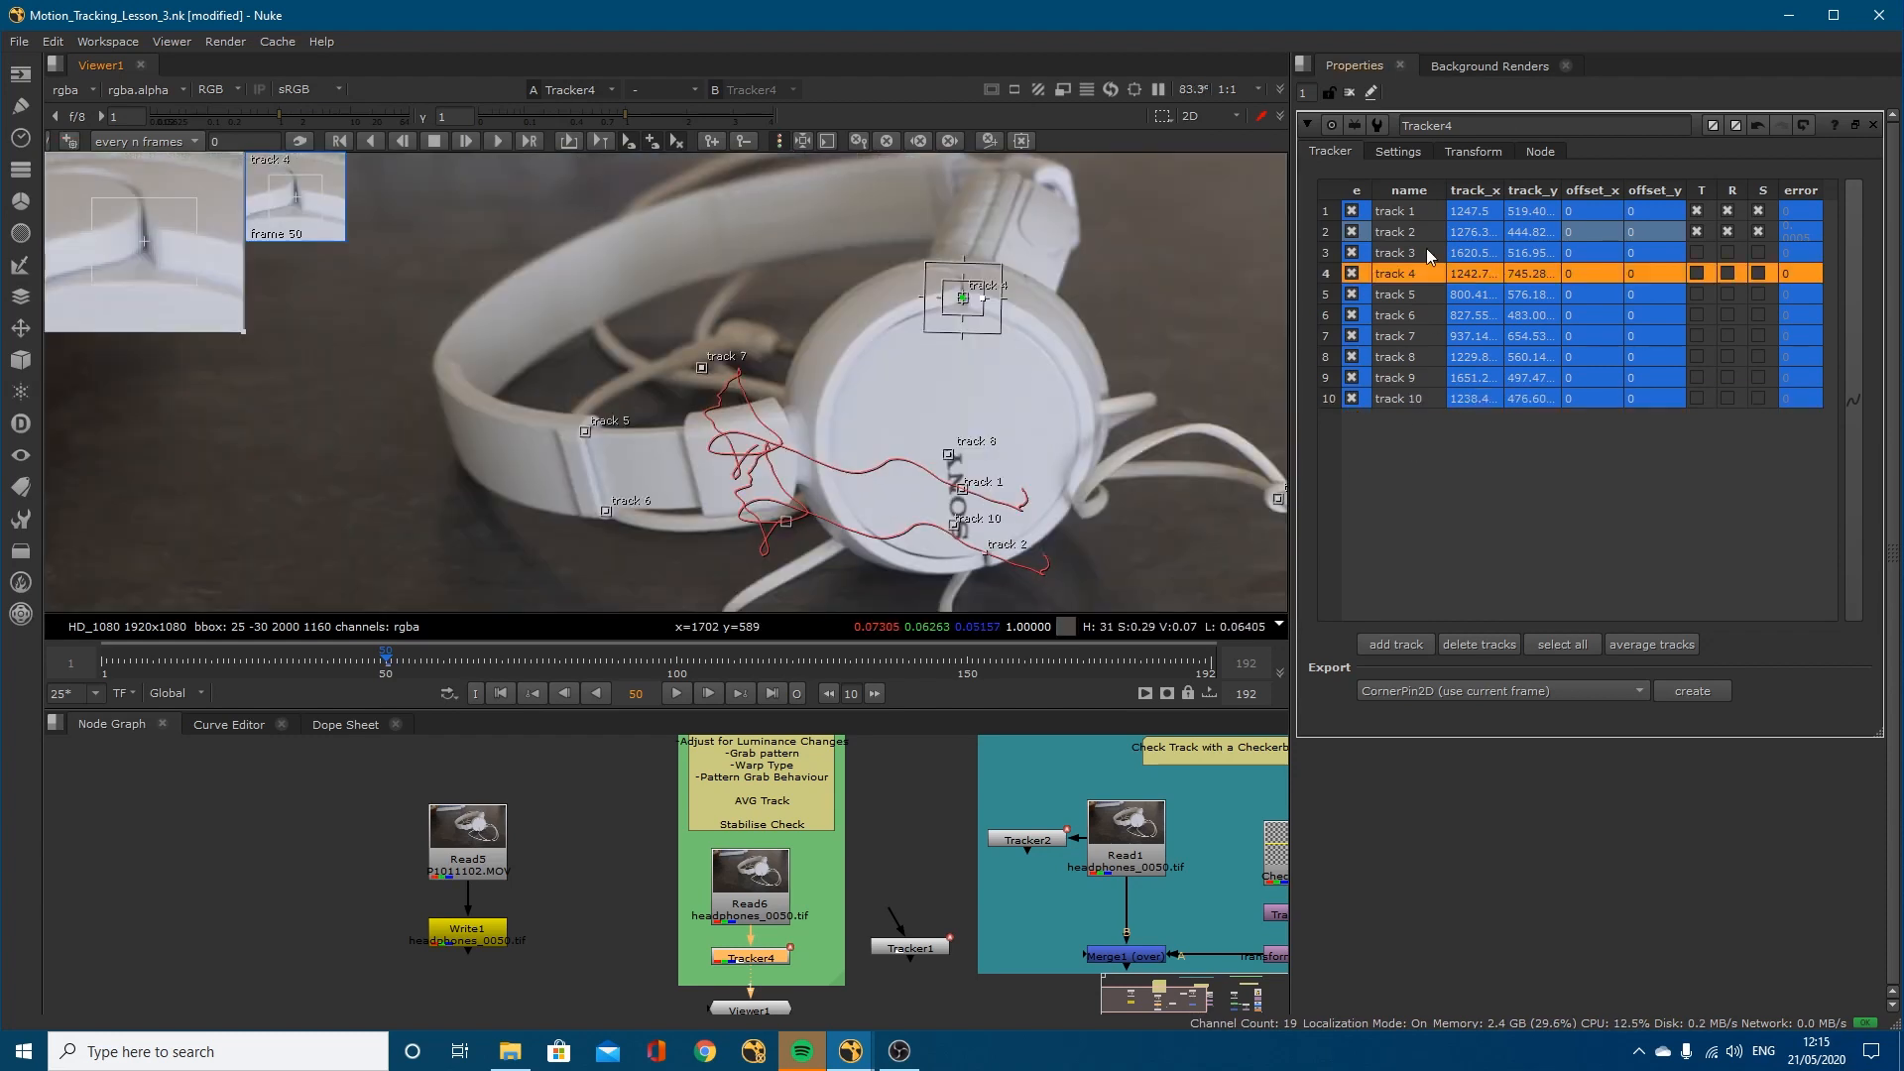
Step: Select track 3, the one on the cable knot
{"action": "left_click", "coordinate": [1414, 252]}
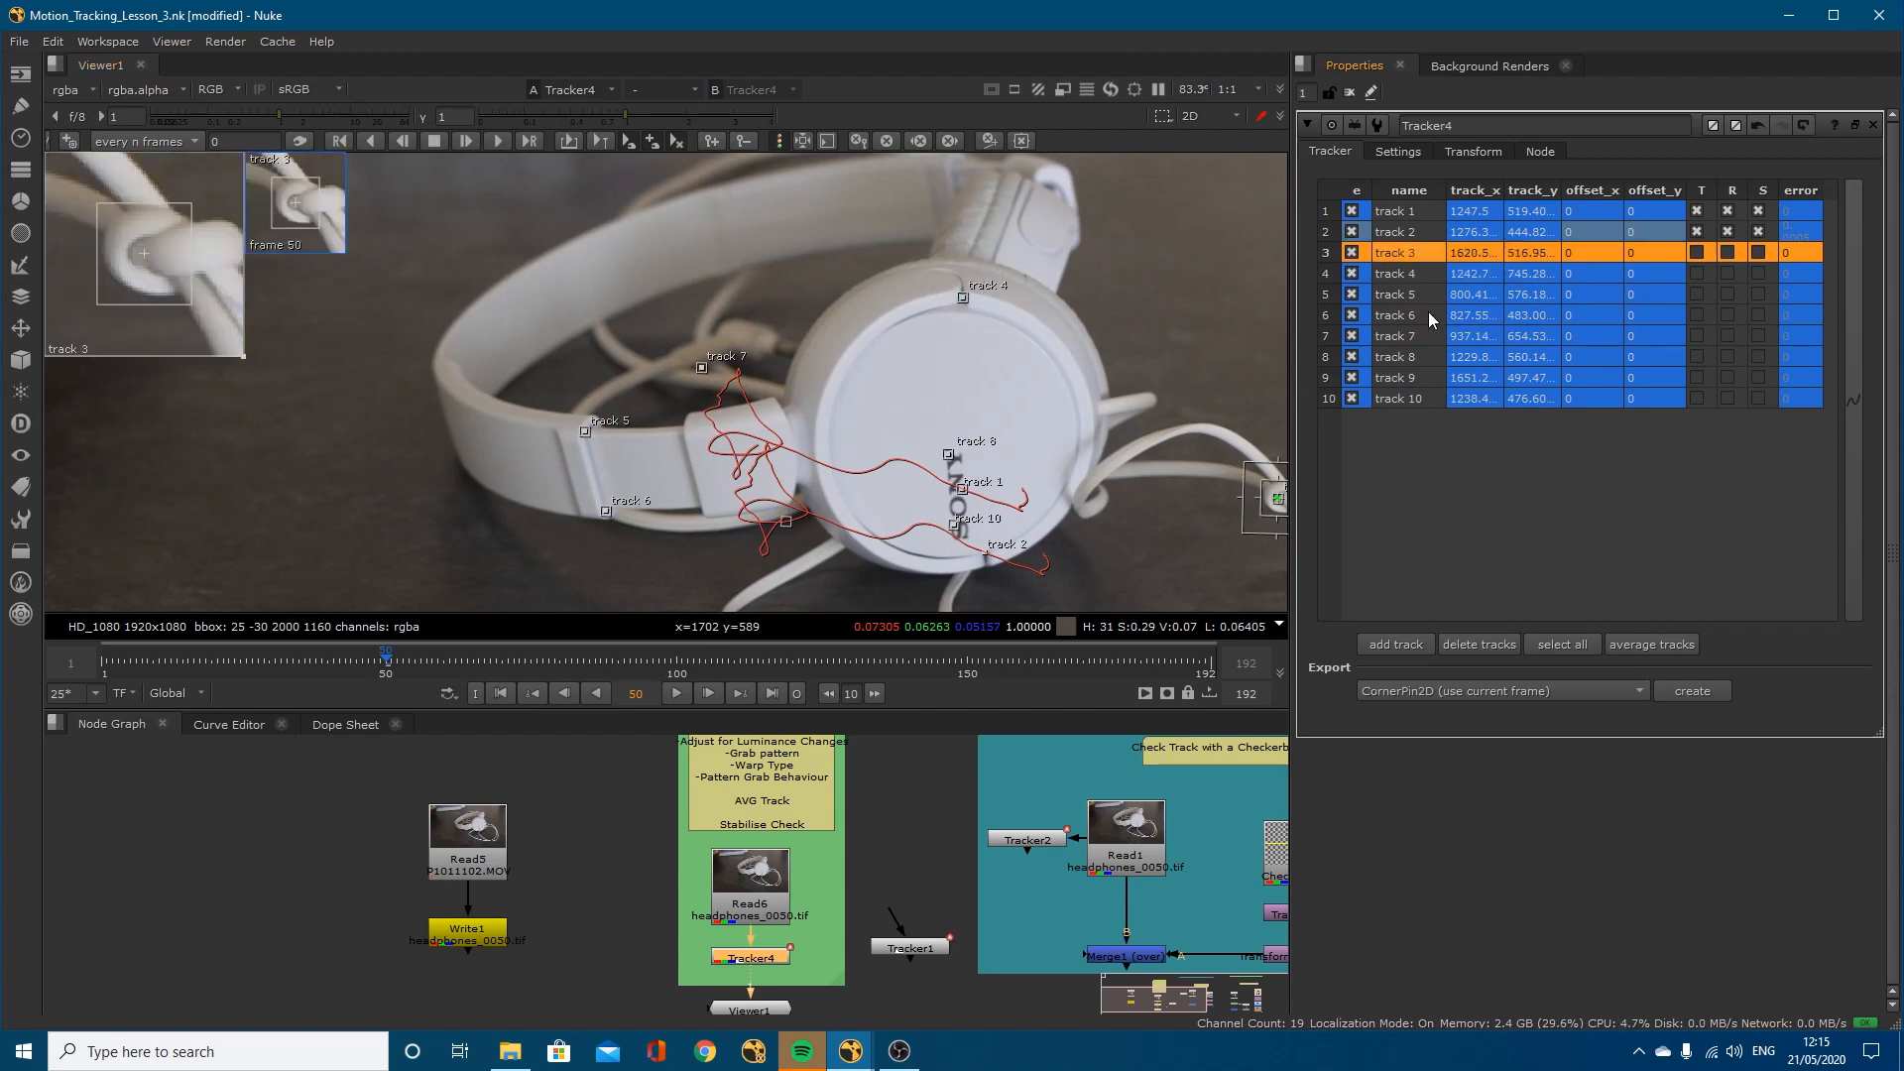
Step: Track points 3 to 10 together from frame 50 through the whole shot
{"action": "left_click", "coordinate": [1419, 397], "text": "shift"}
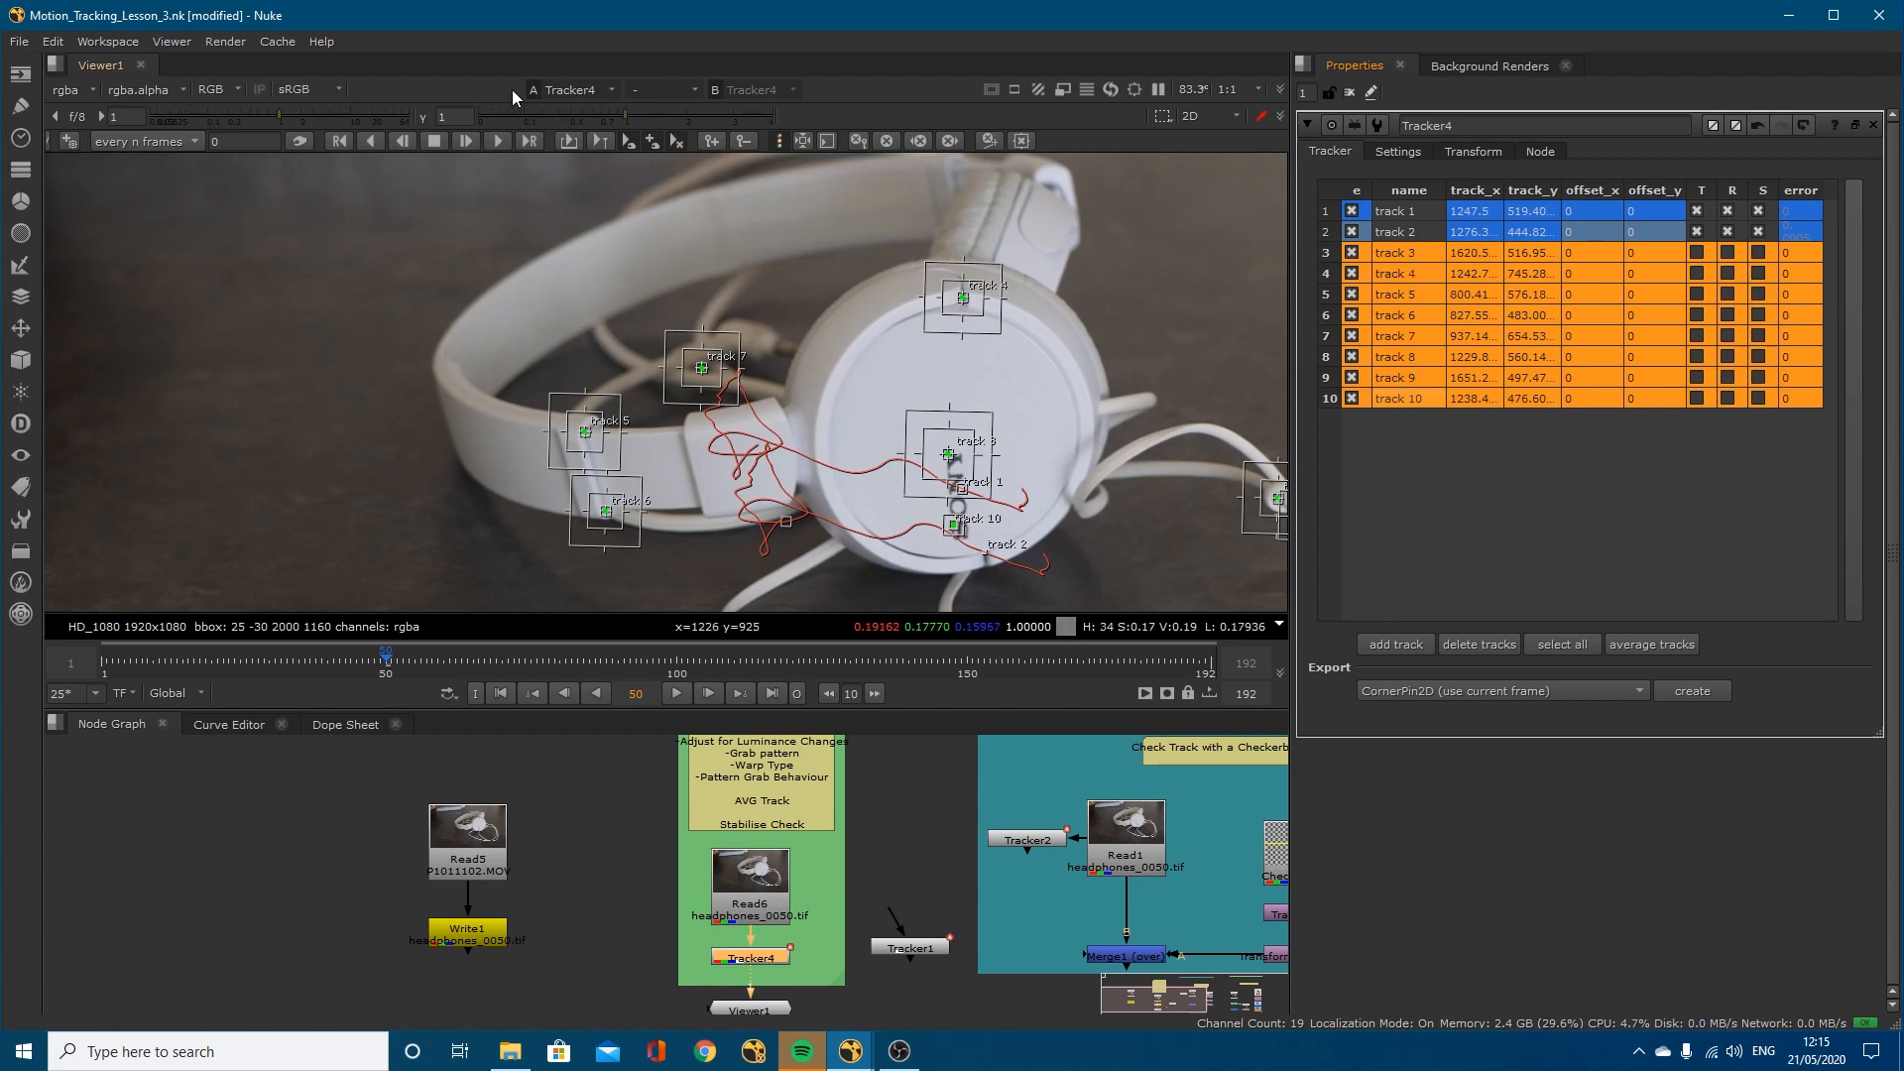
{"action": "left_click", "coordinate": [371, 139]}
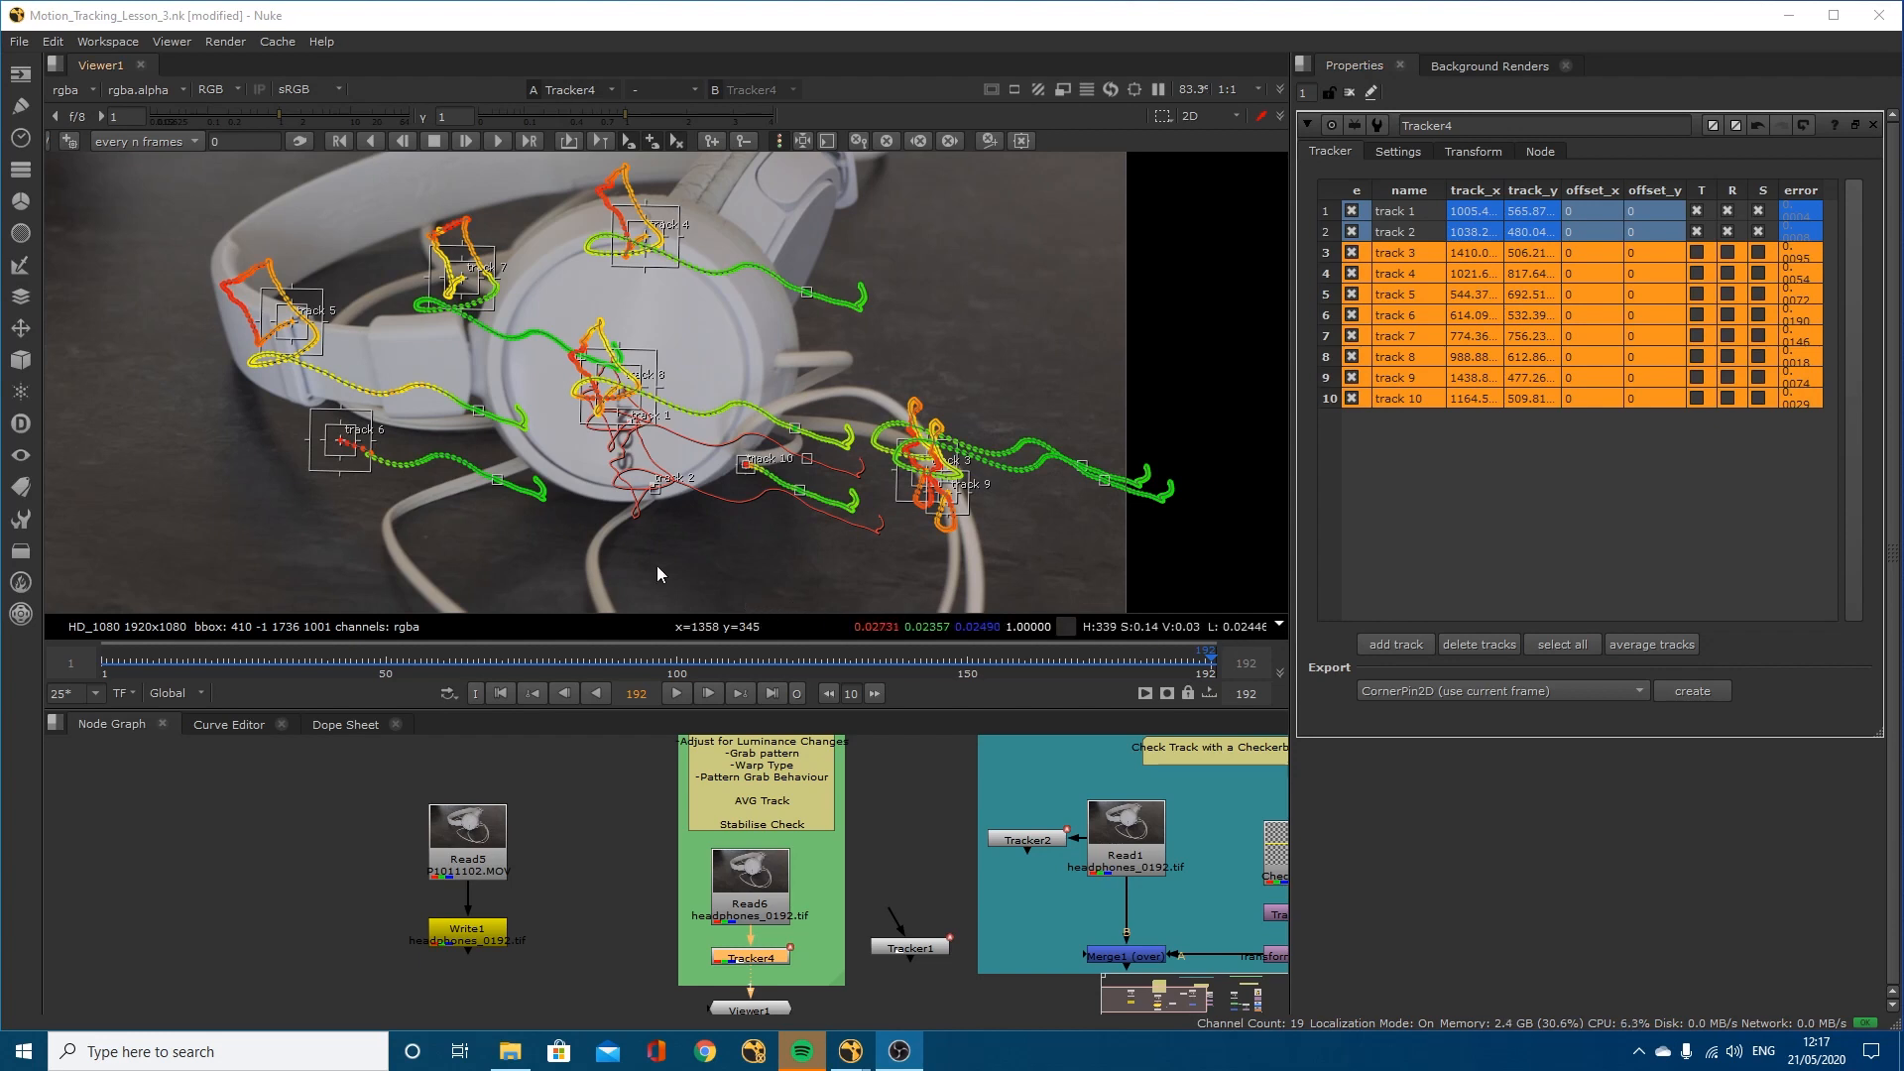
Step: Review track 3 from frame 1 to the end of the shot, checking that its pattern stays on the cable knot
{"action": "left_click", "coordinate": [1407, 253]}
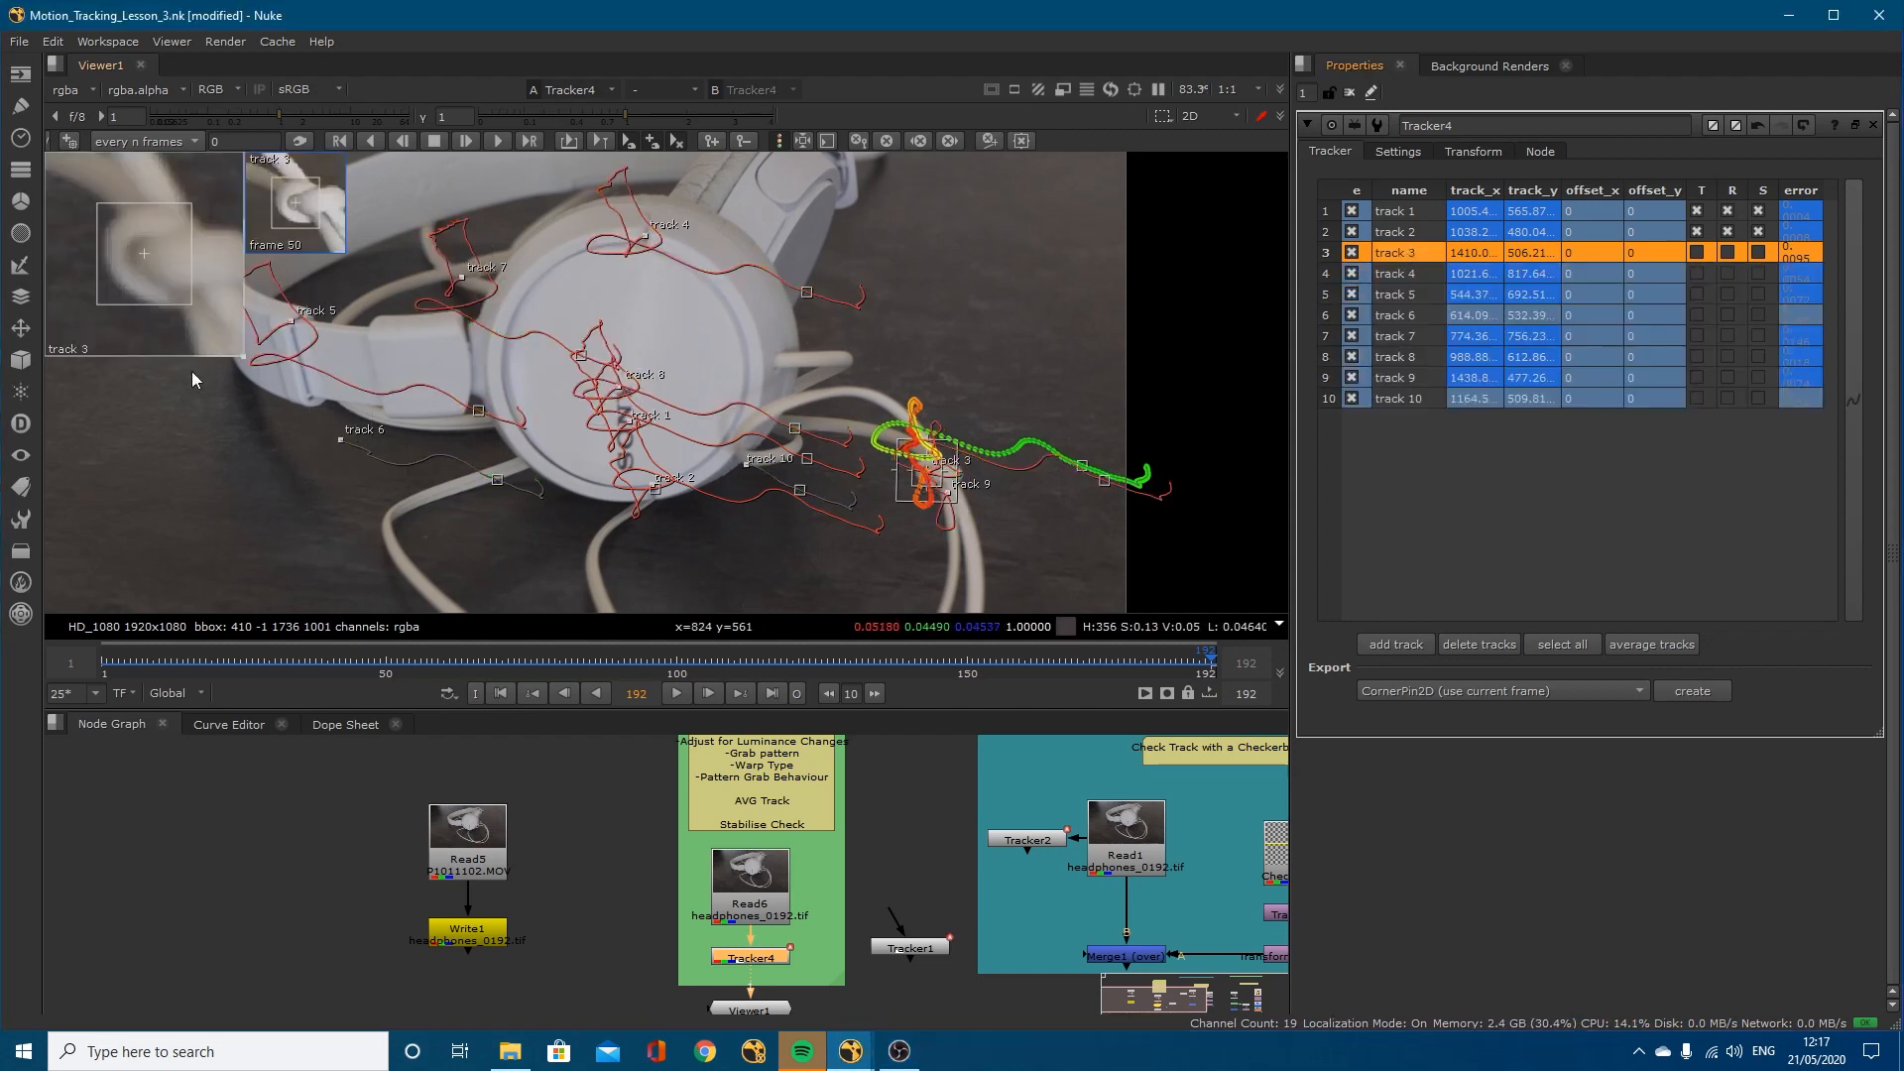
{"action": "left_click", "coordinate": [105, 663]}
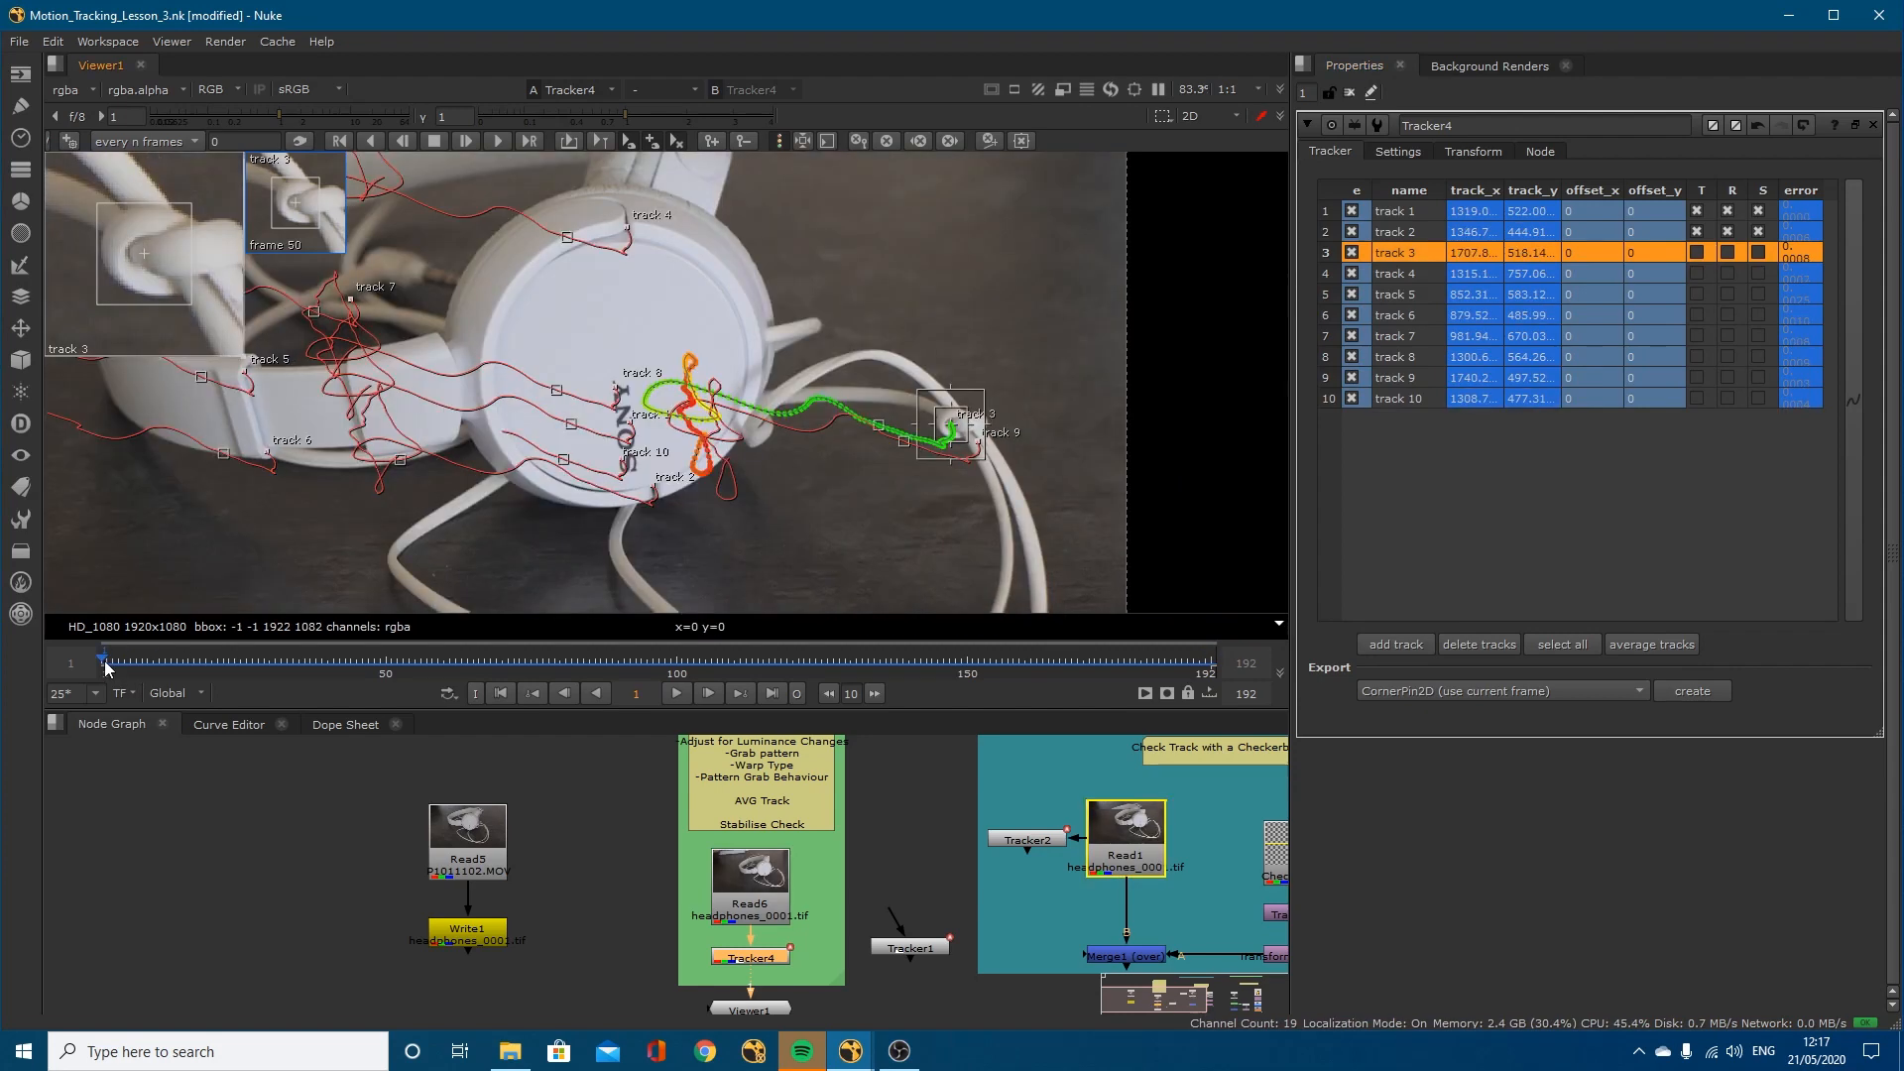
{"action": "left_click_drag", "start_coordinate": [108, 667], "coordinate": [1206, 676]}
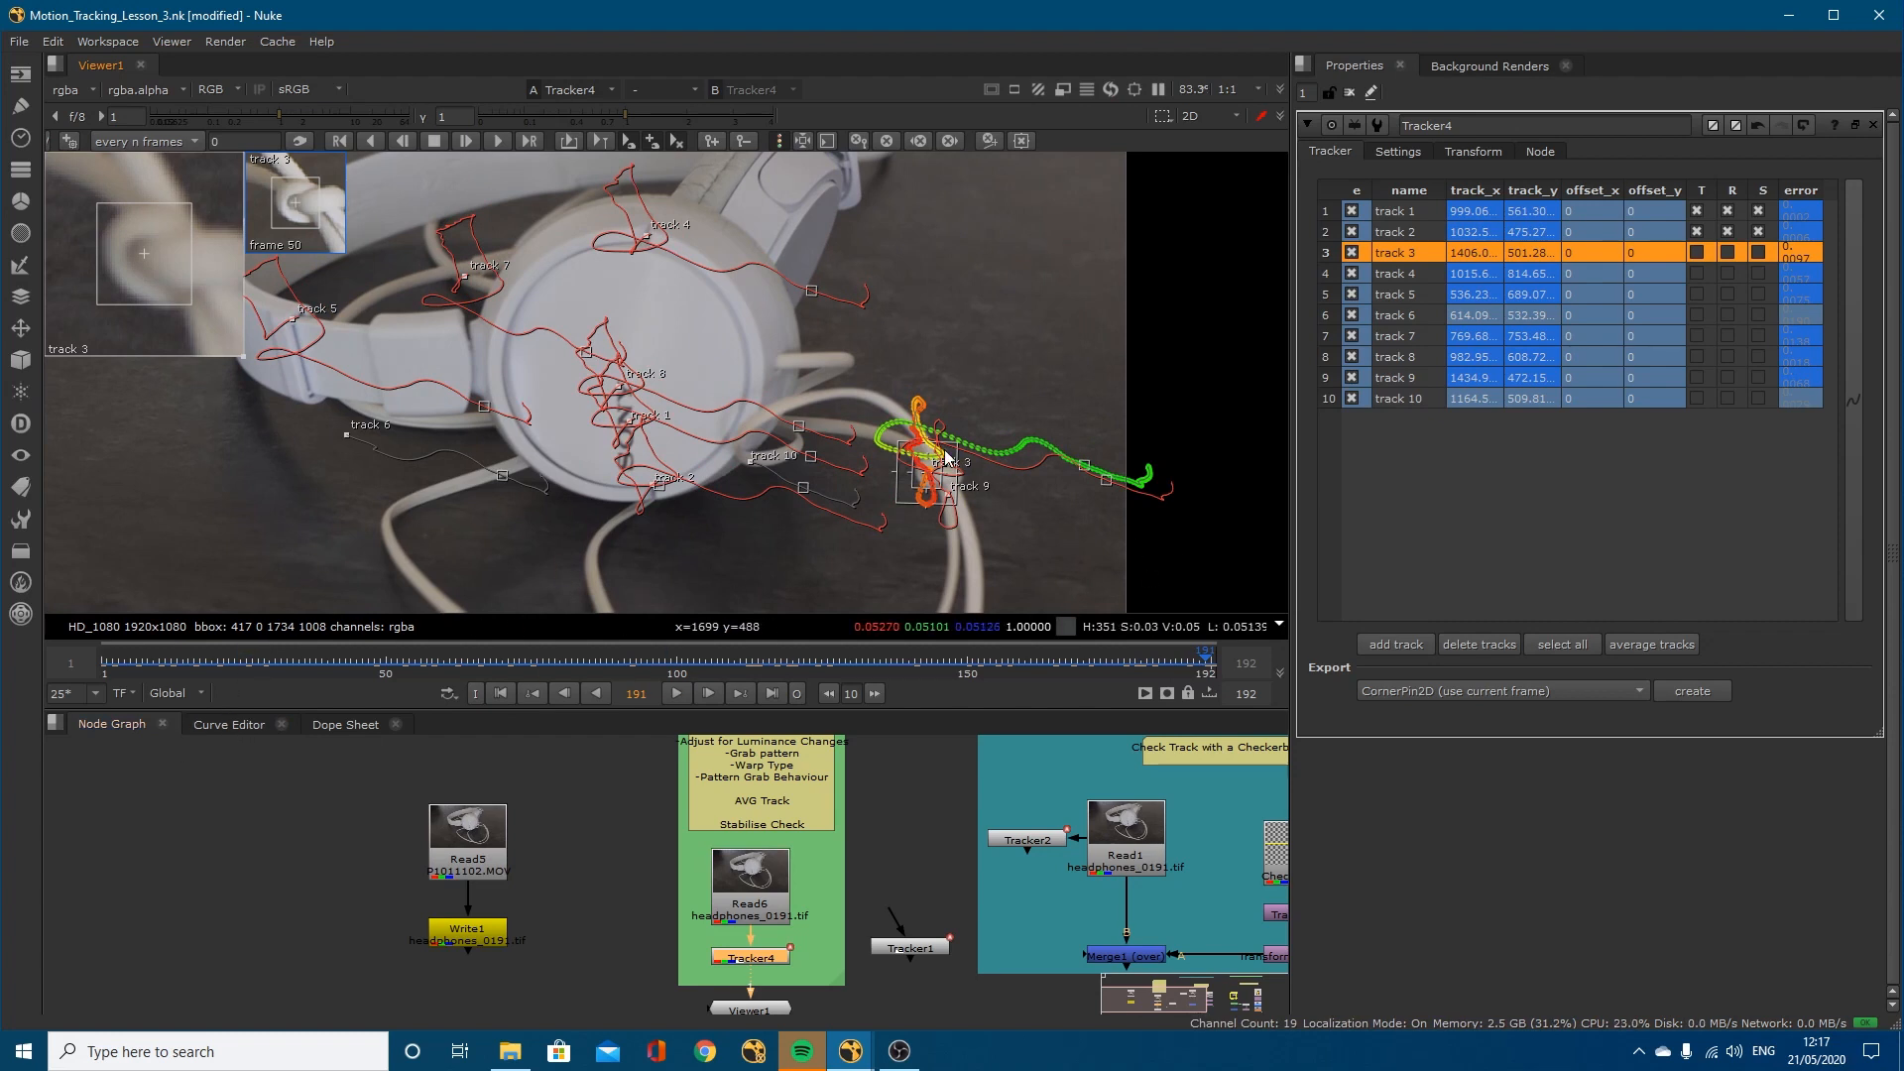
Step: Check track 4 on the headphone's upper edge throughout the shot, and delete that track
{"action": "left_click", "coordinate": [1401, 274]}
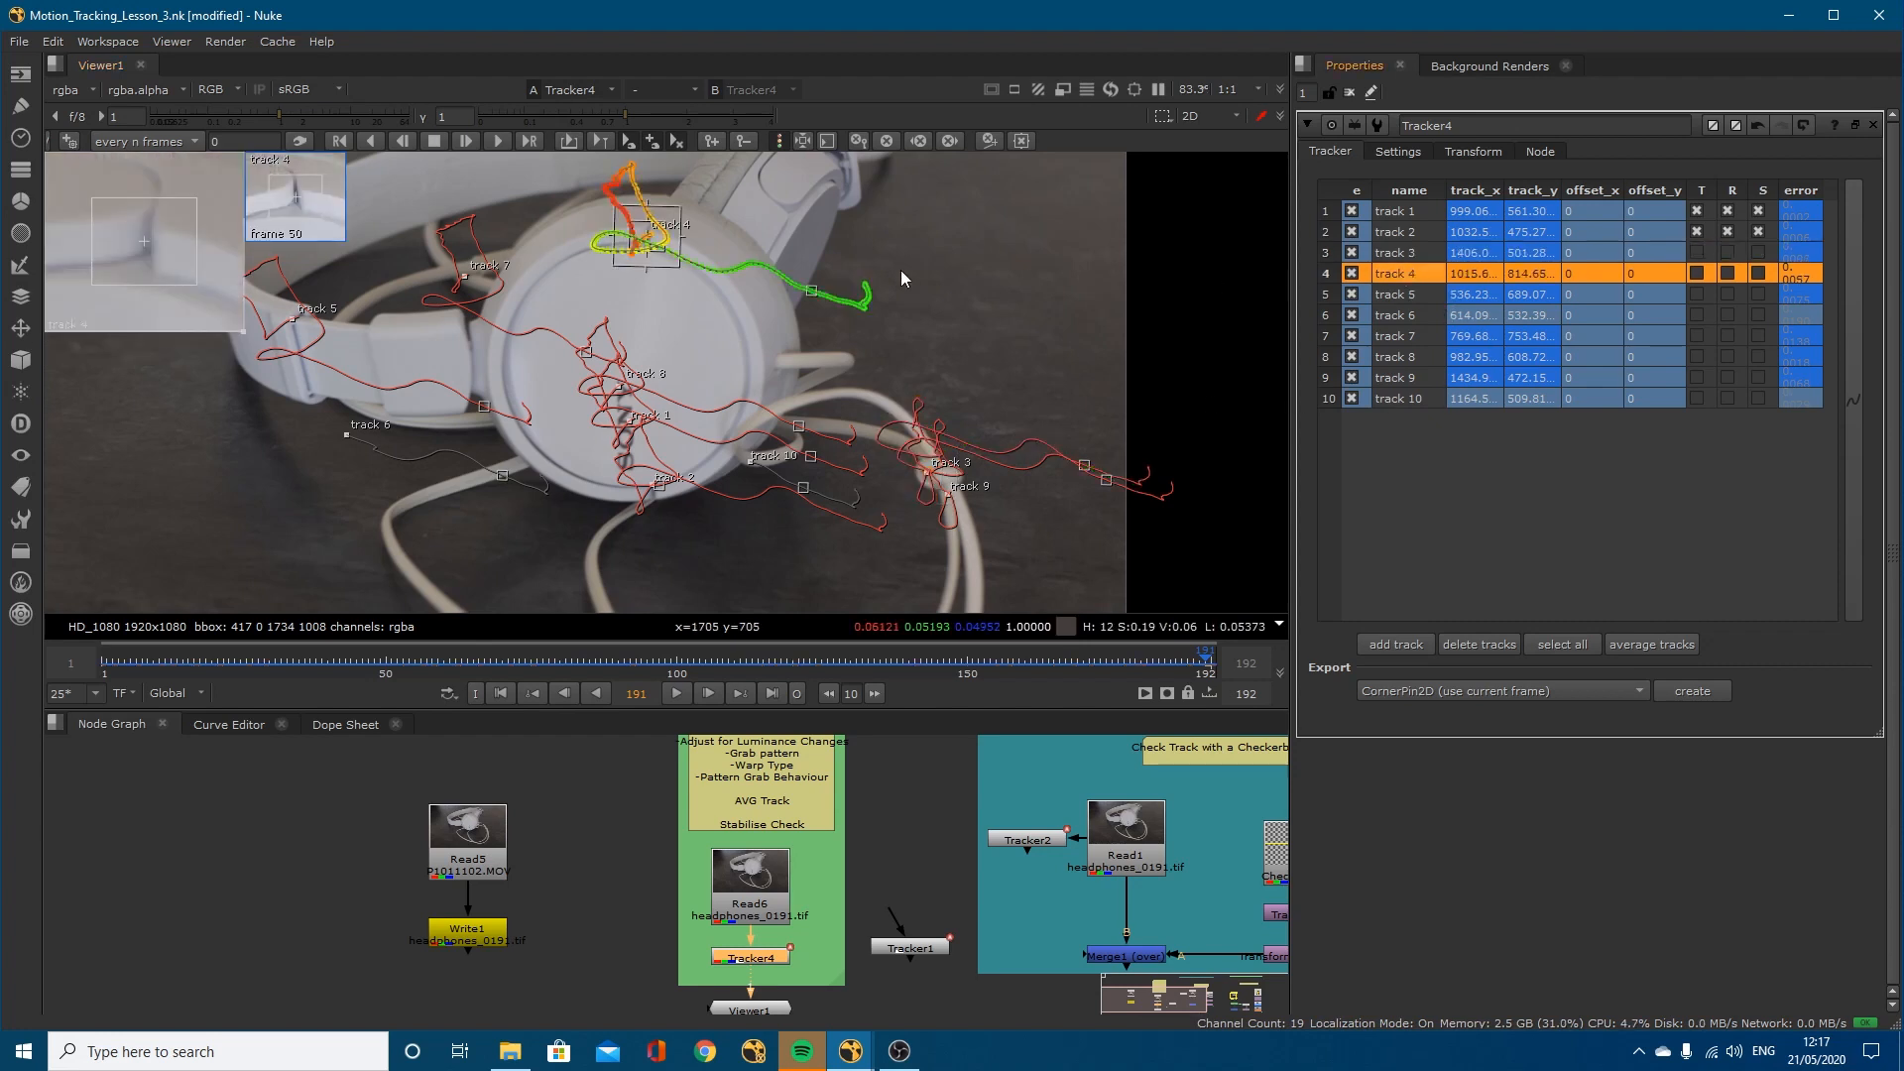
{"action": "left_click_drag", "start_coordinate": [121, 659], "coordinate": [381, 658]}
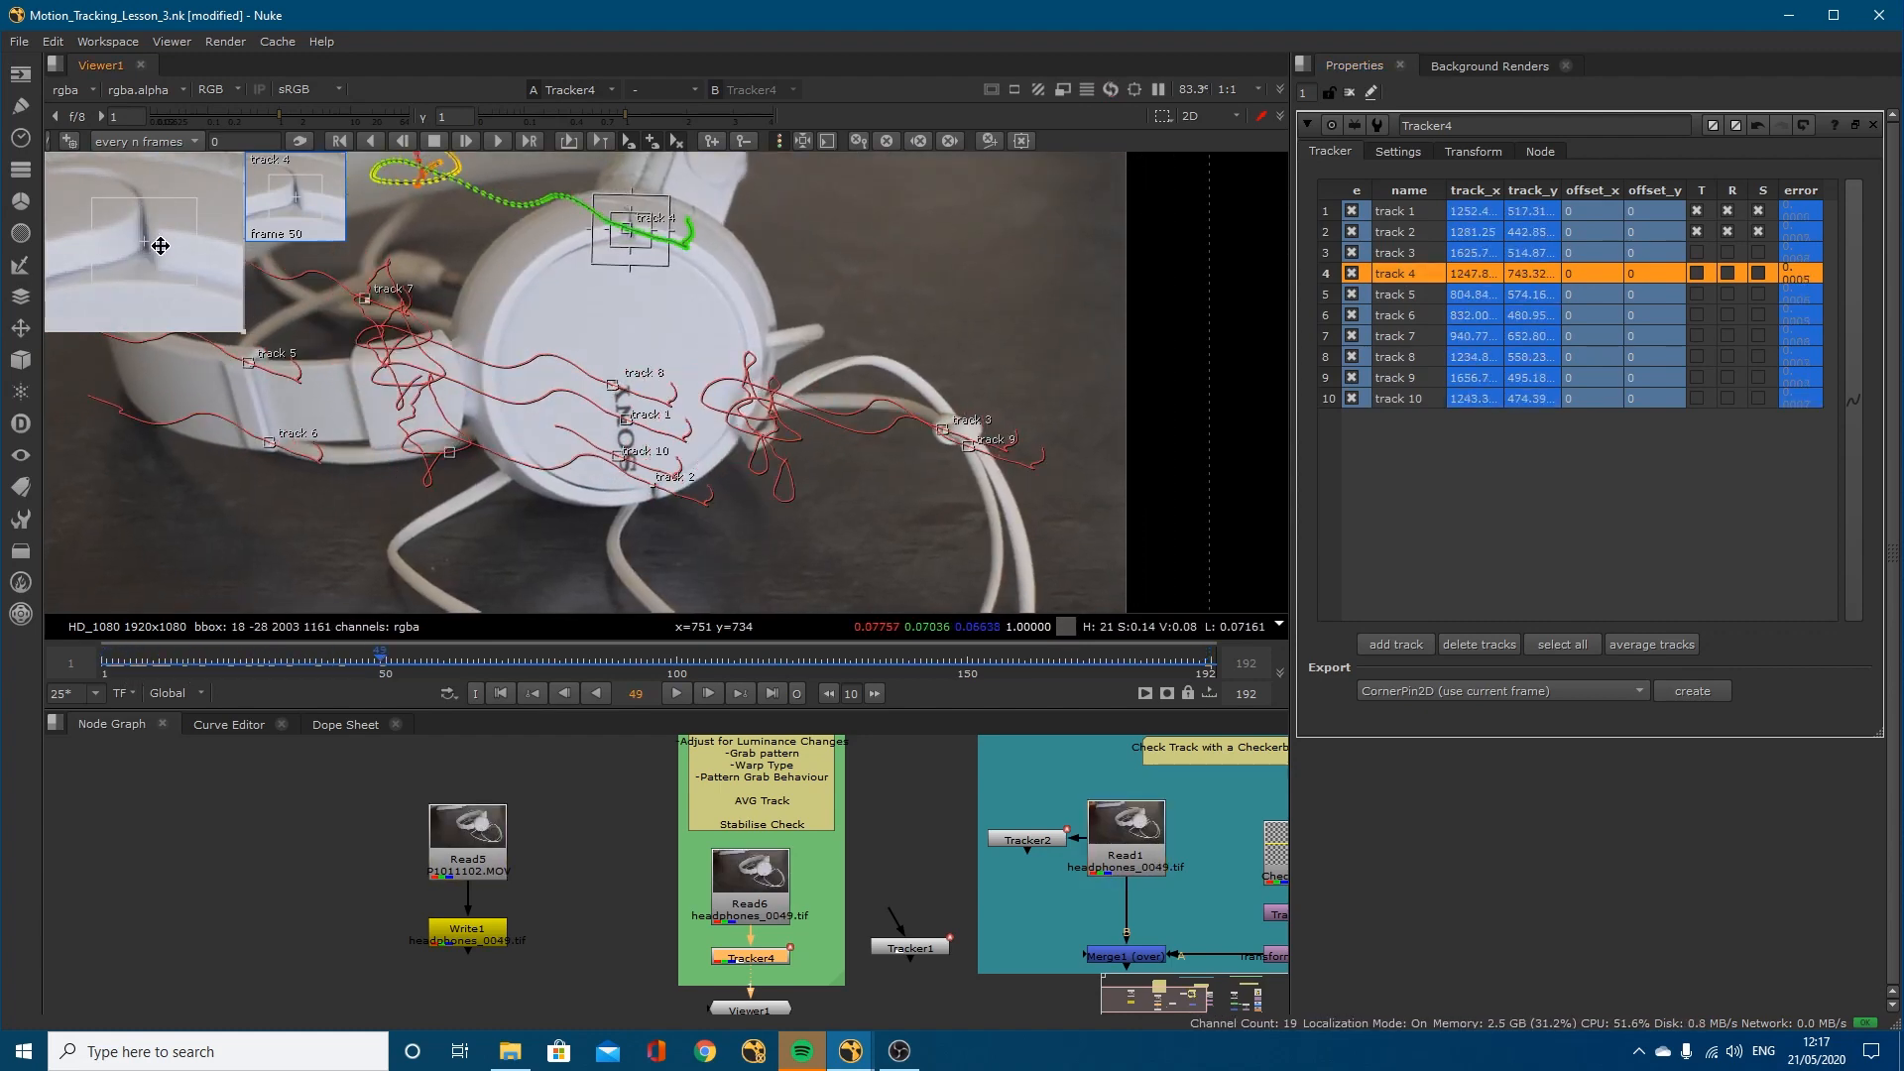
{"action": "left_click_drag", "start_coordinate": [117, 662], "coordinate": [888, 661]}
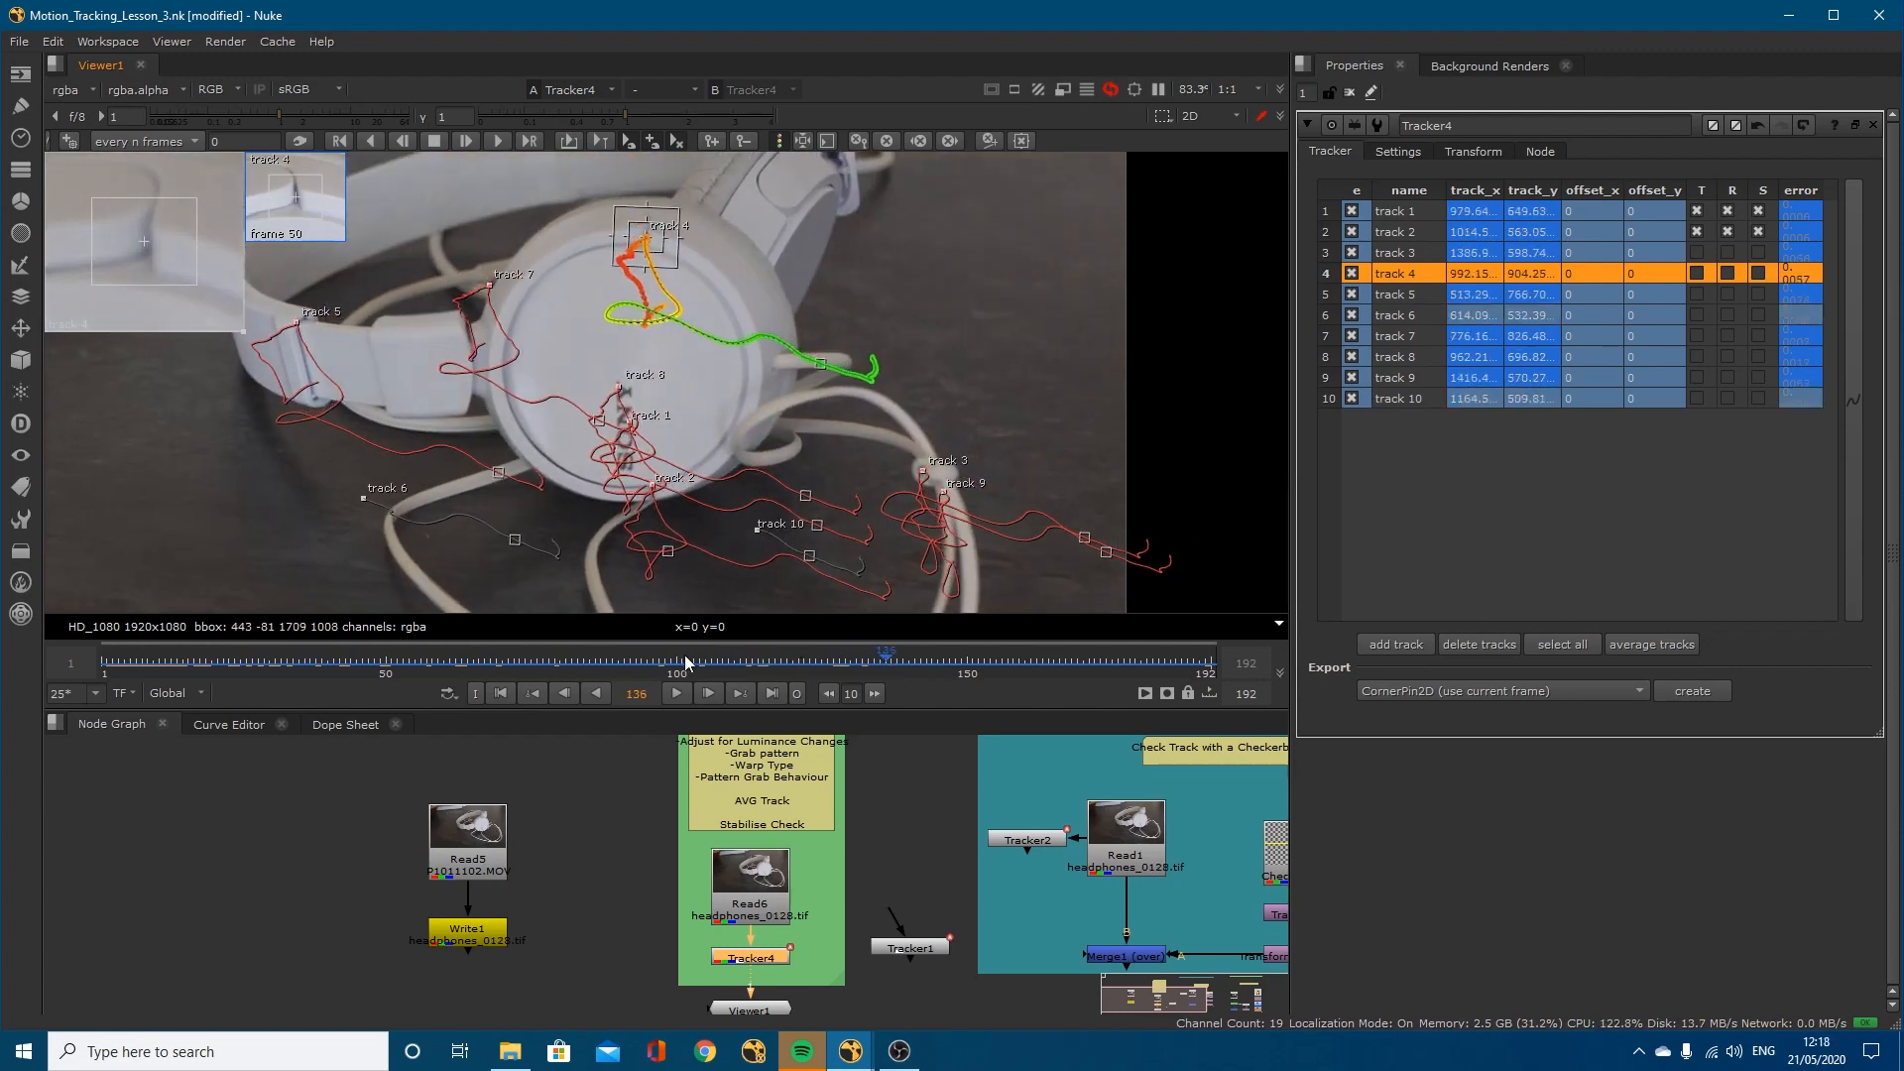
{"action": "left_click_drag", "start_coordinate": [570, 659], "coordinate": [1165, 662]}
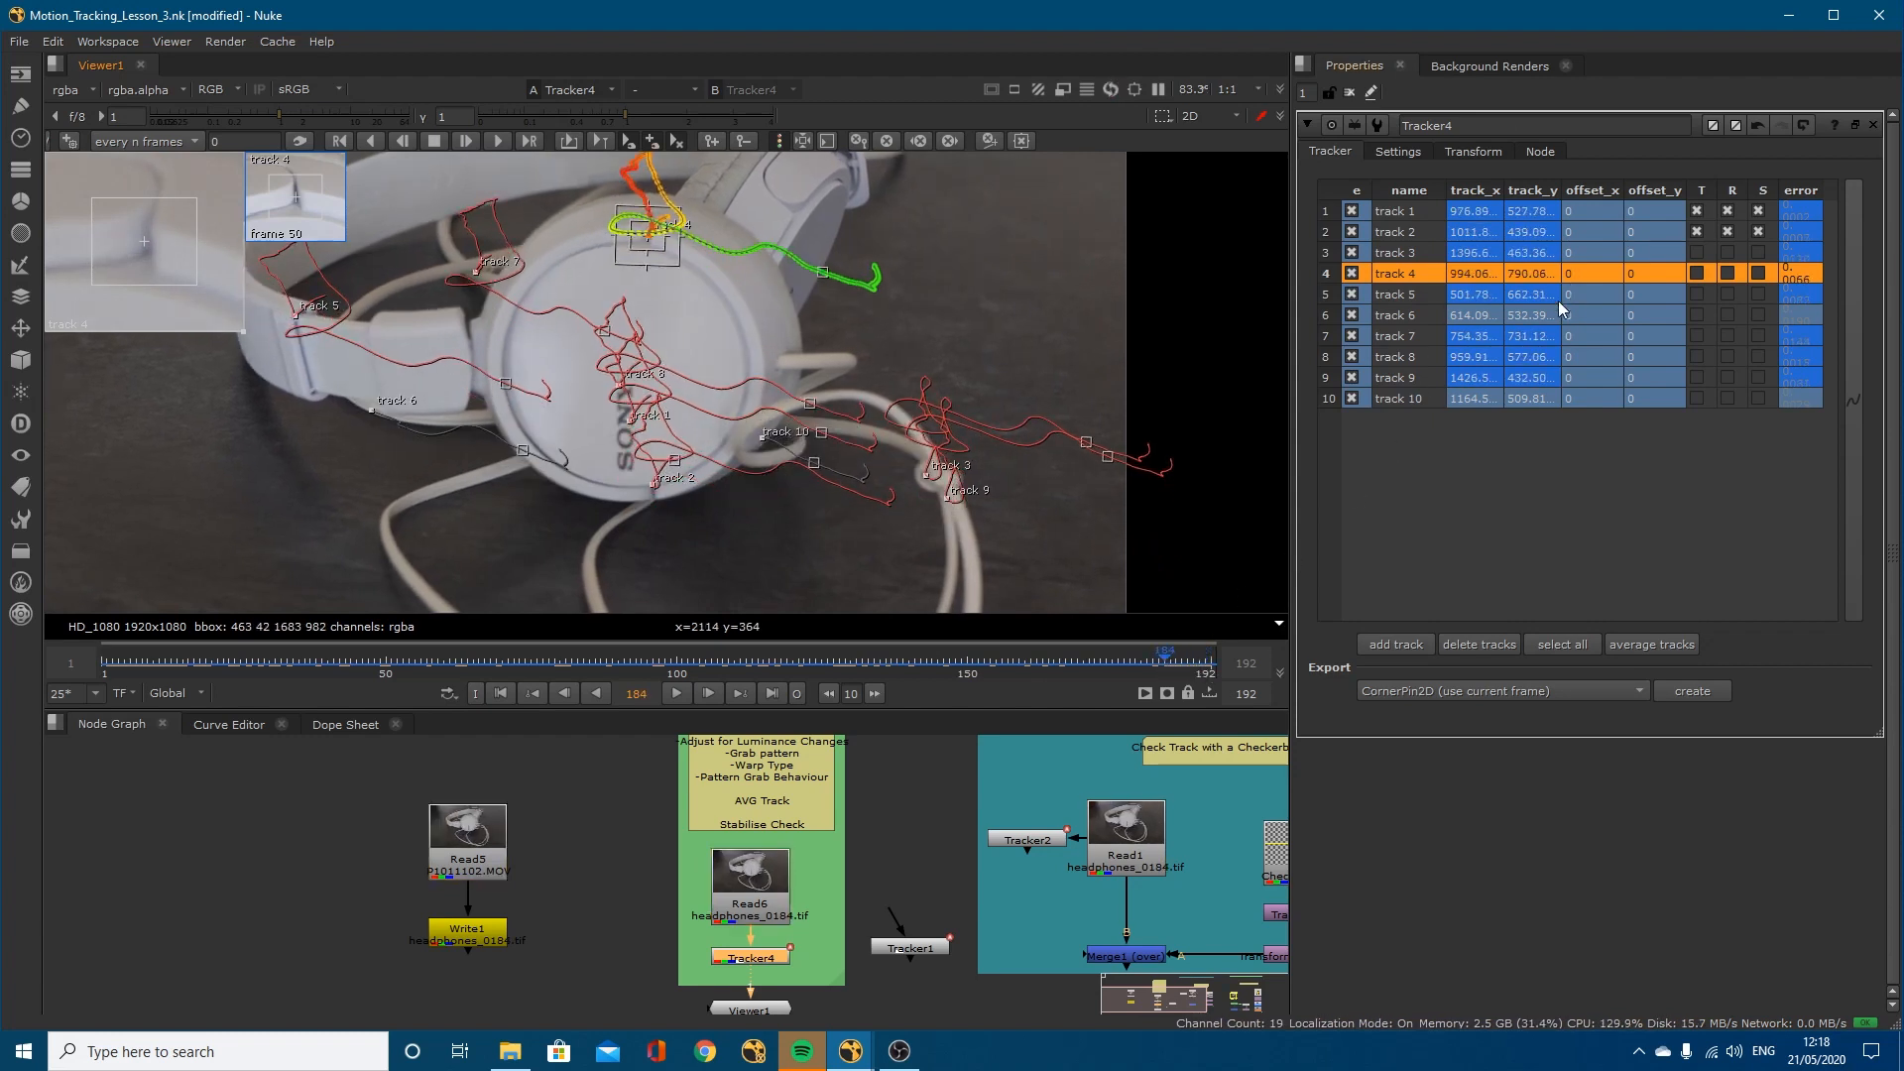
{"action": "left_click", "coordinate": [1477, 644]}
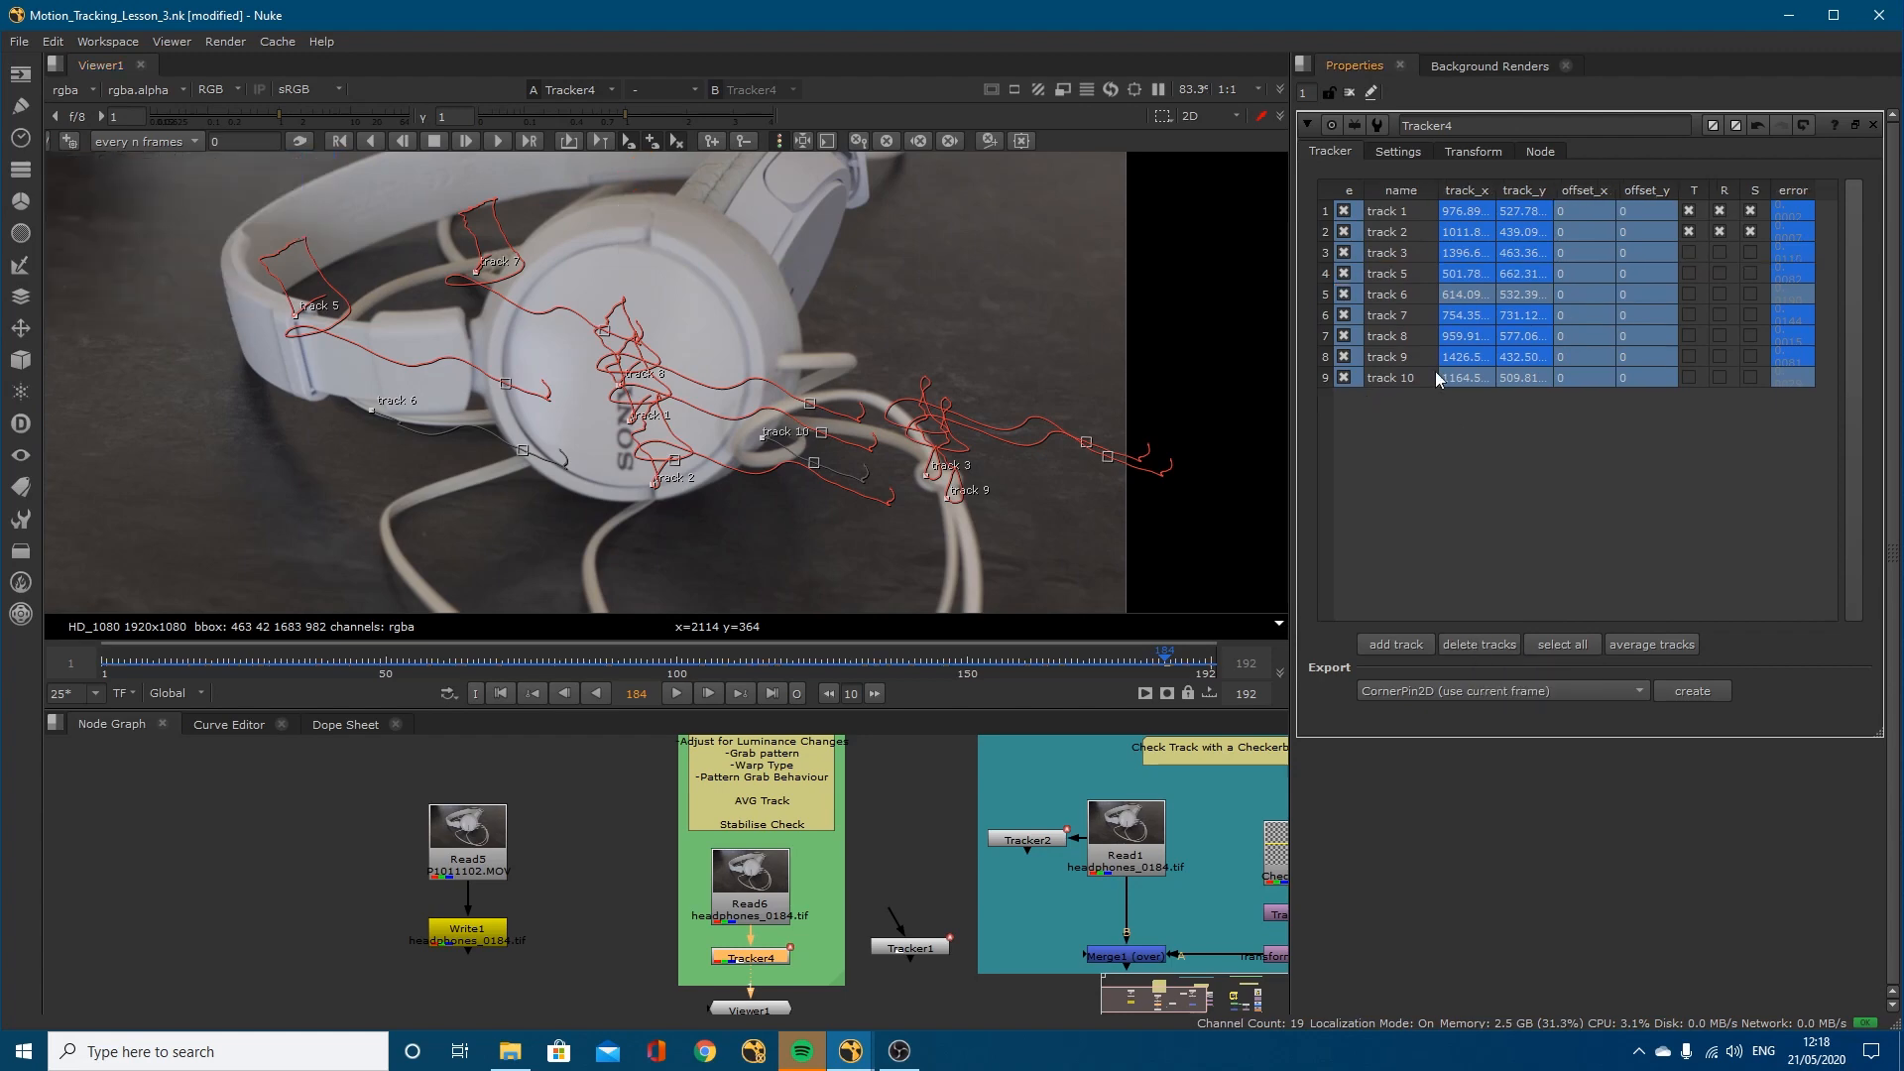
Step: Review tracks 5 and 6 on the headband across the shot, and delete track 6
{"action": "left_click", "coordinate": [1398, 268]}
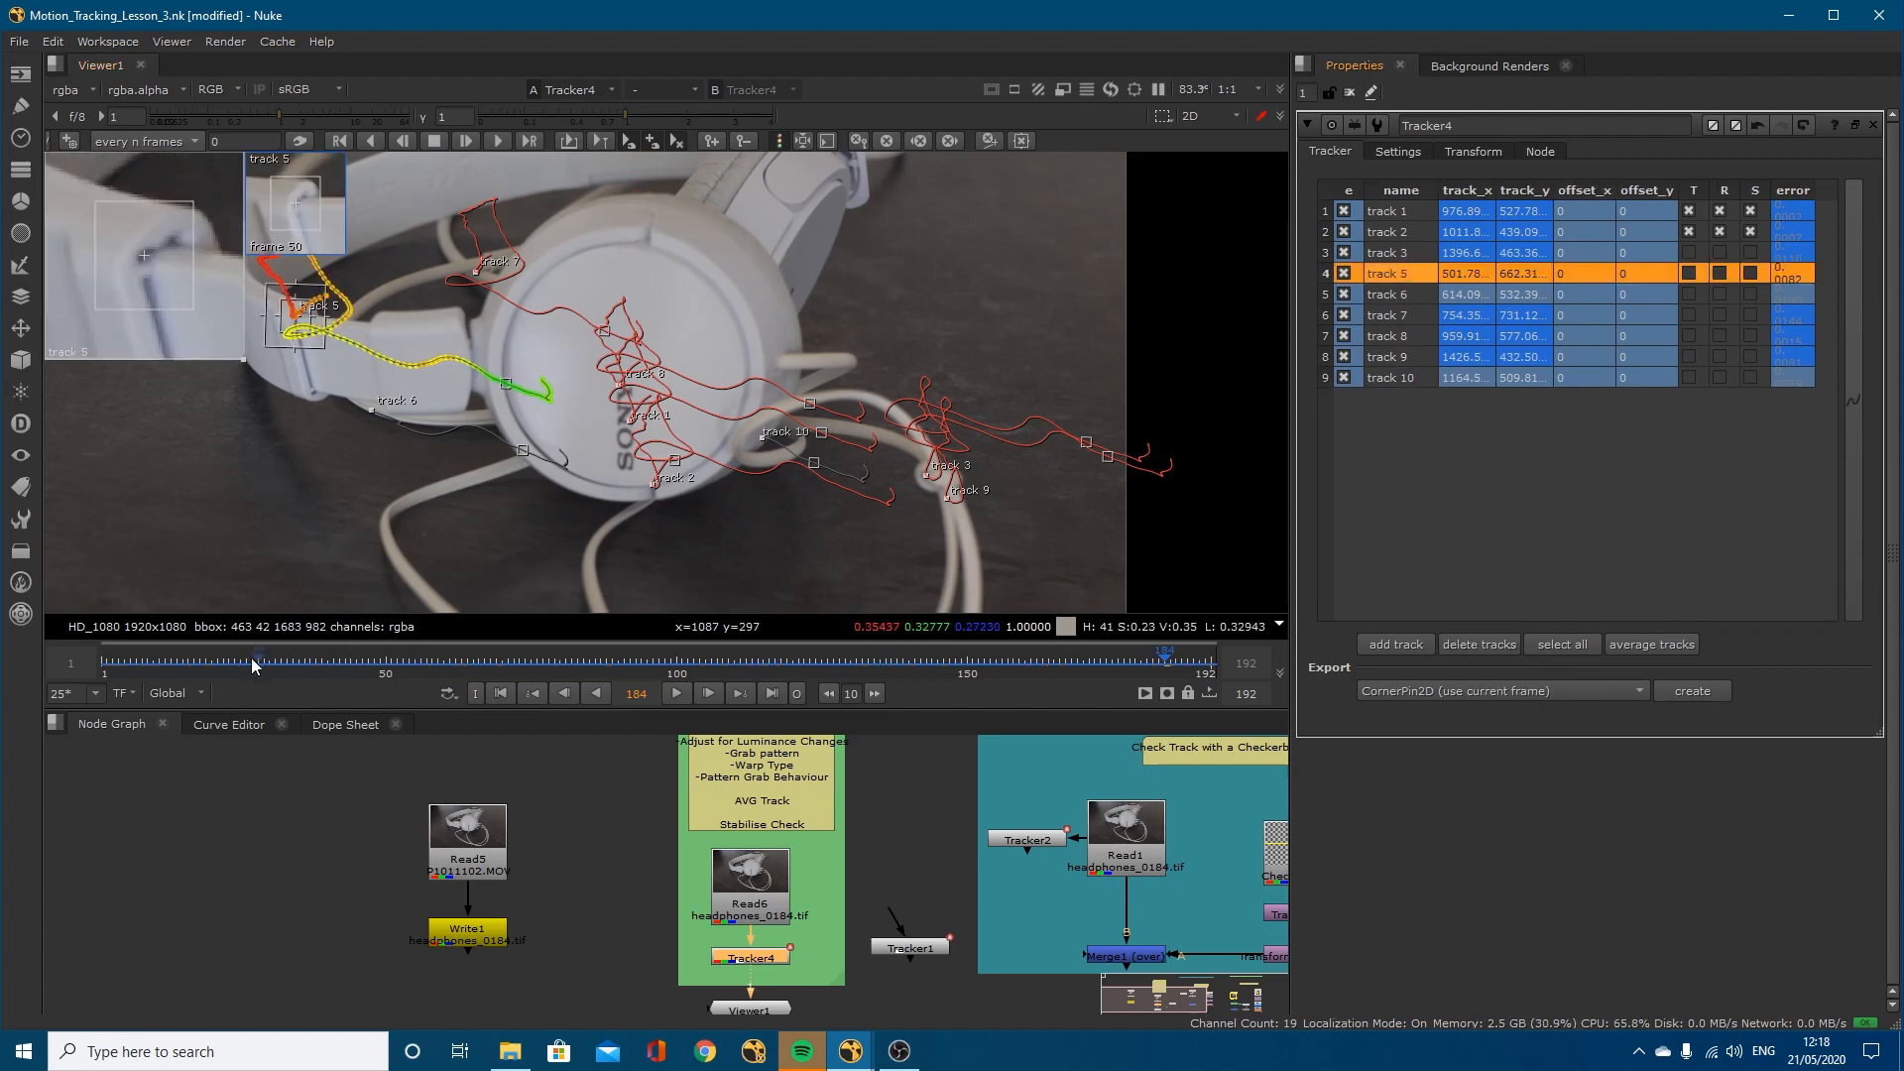
{"action": "left_click_drag", "start_coordinate": [119, 663], "coordinate": [1150, 652]}
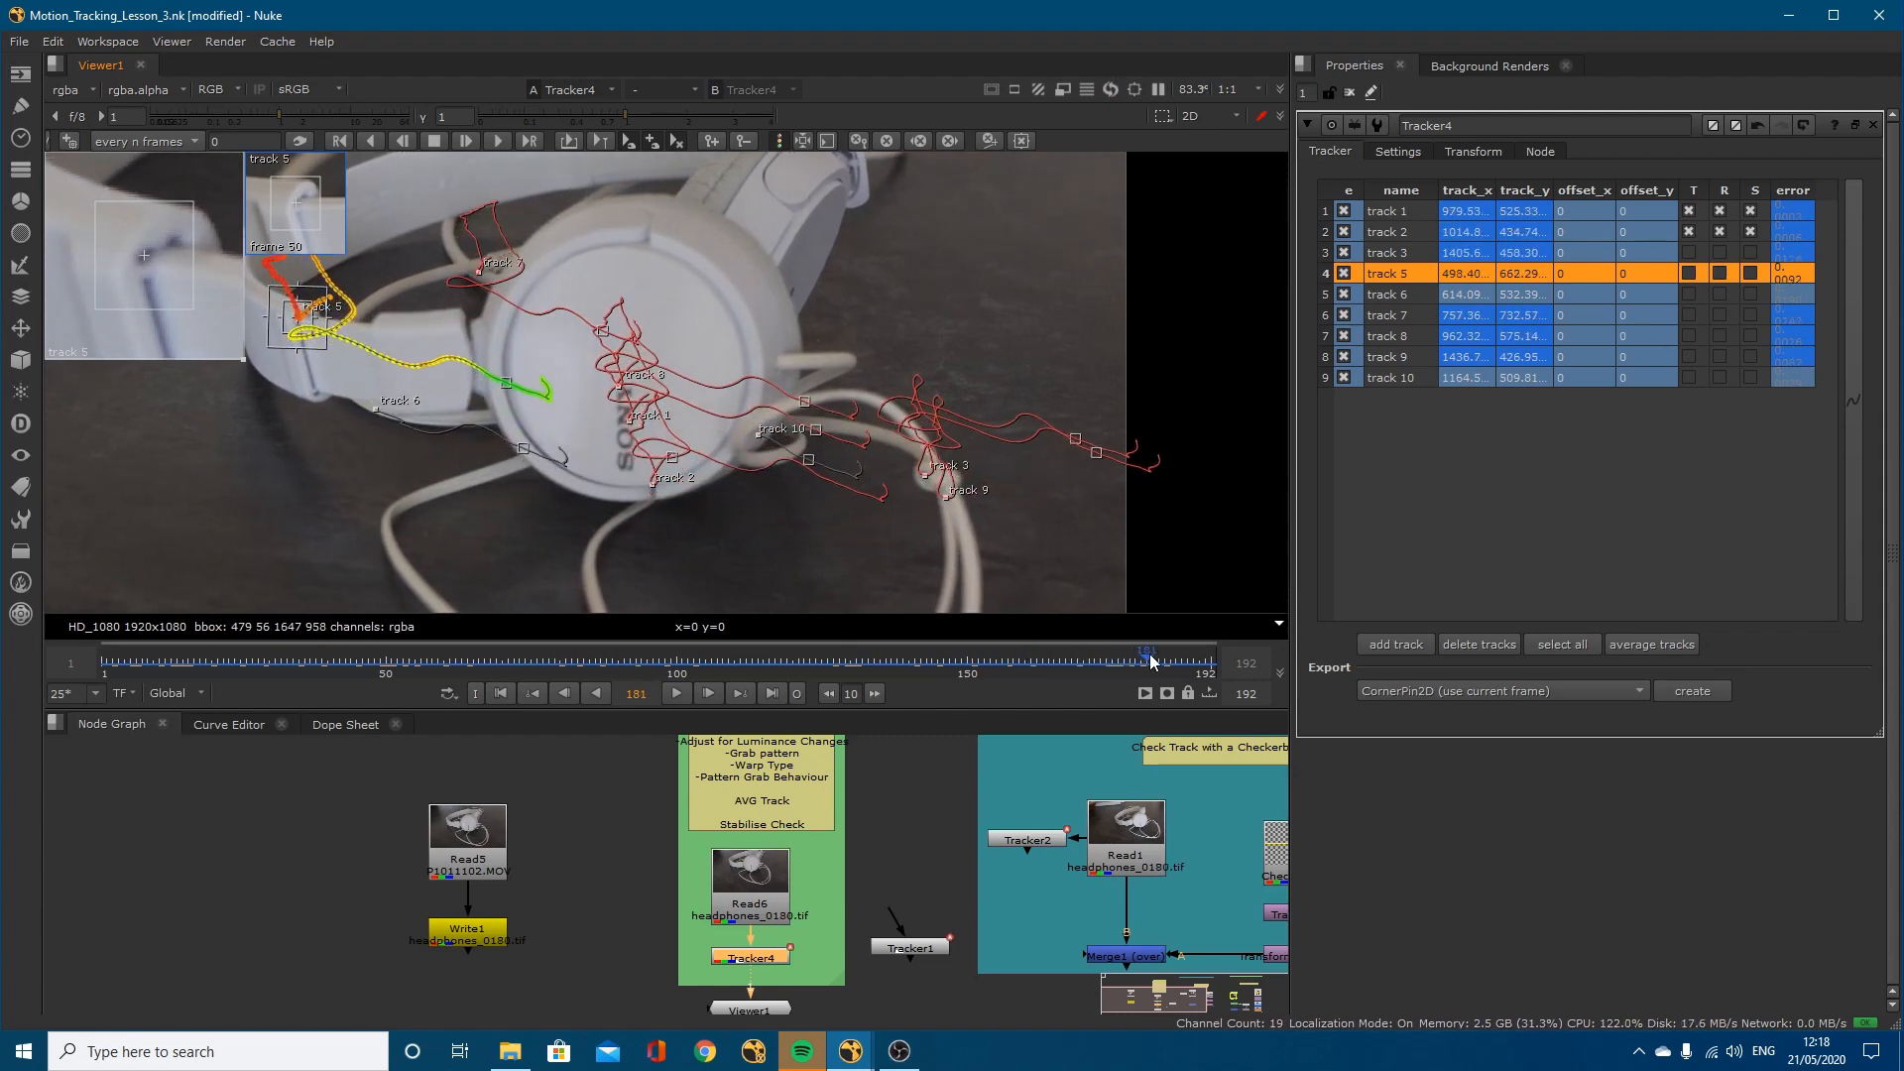
{"action": "left_click", "coordinate": [1394, 295]}
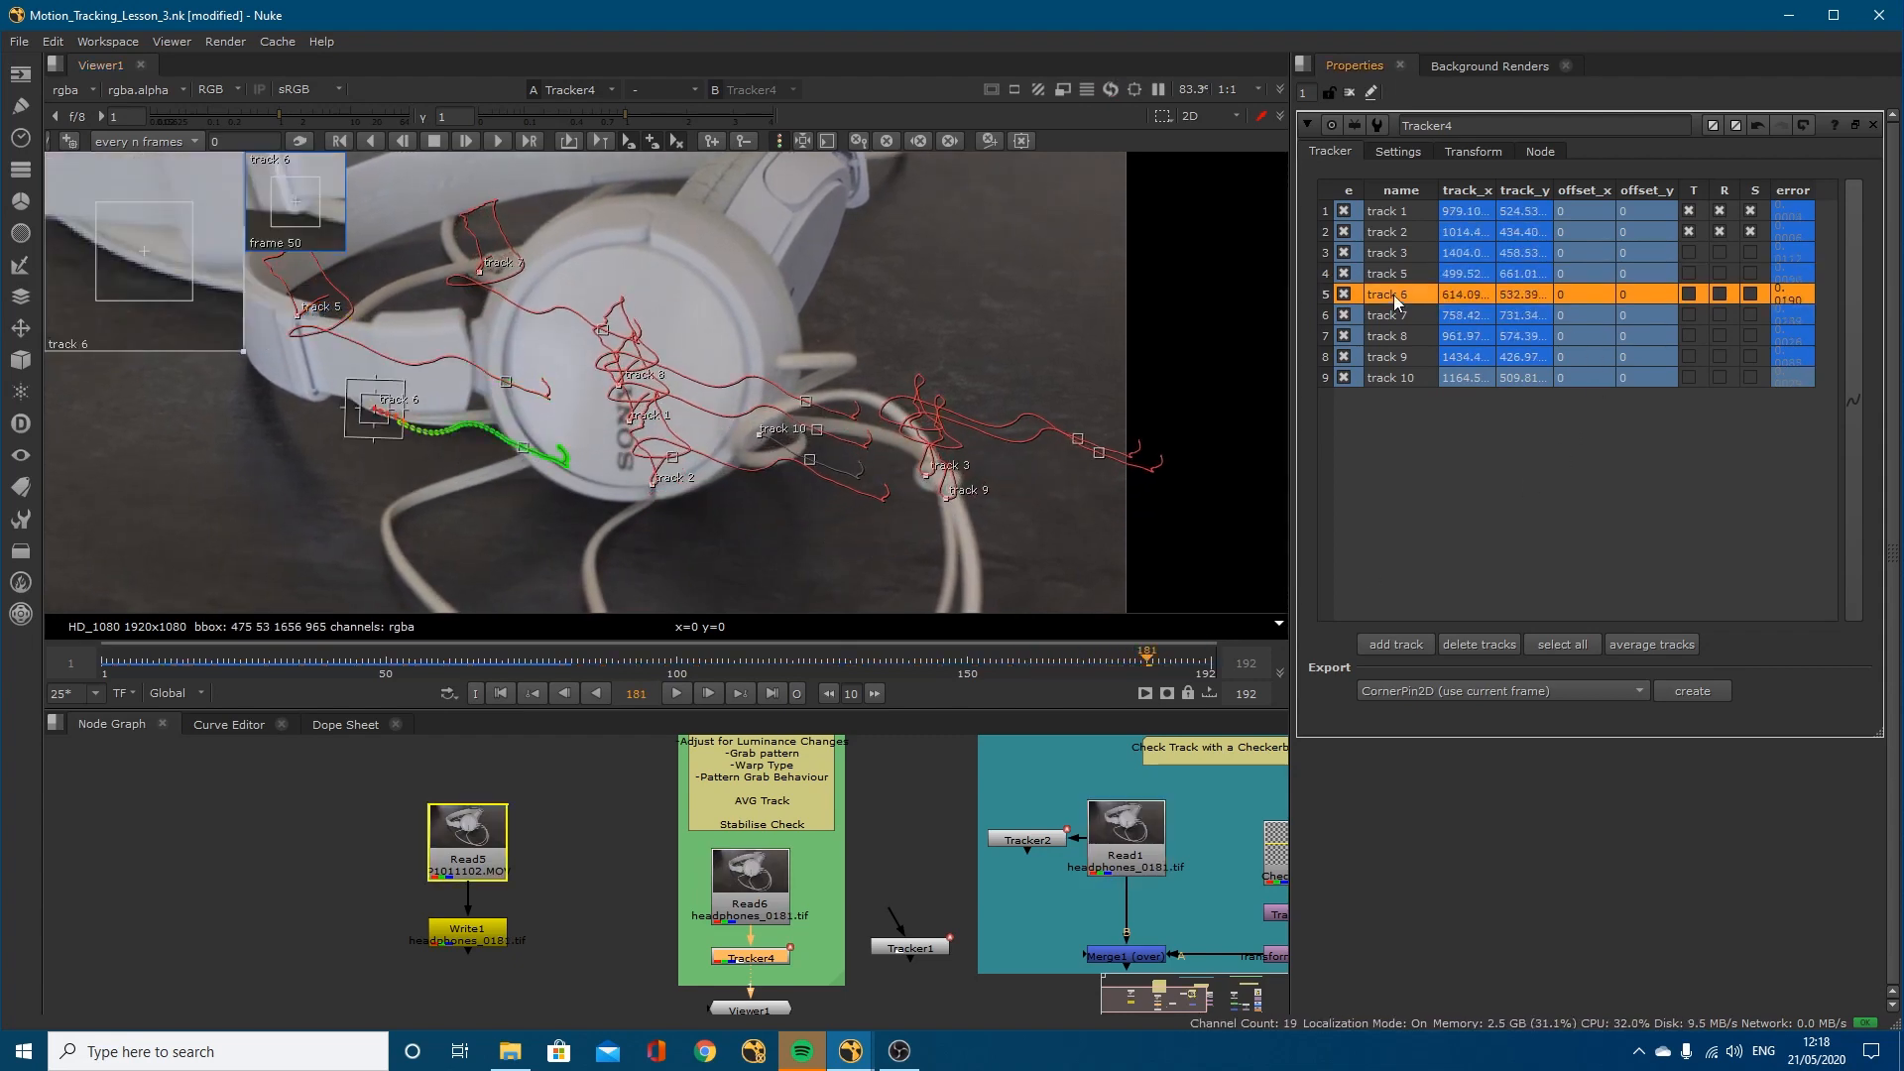
{"action": "left_click", "coordinate": [384, 654]}
{"action": "left_click_drag", "start_coordinate": [385, 650], "coordinate": [718, 681]}
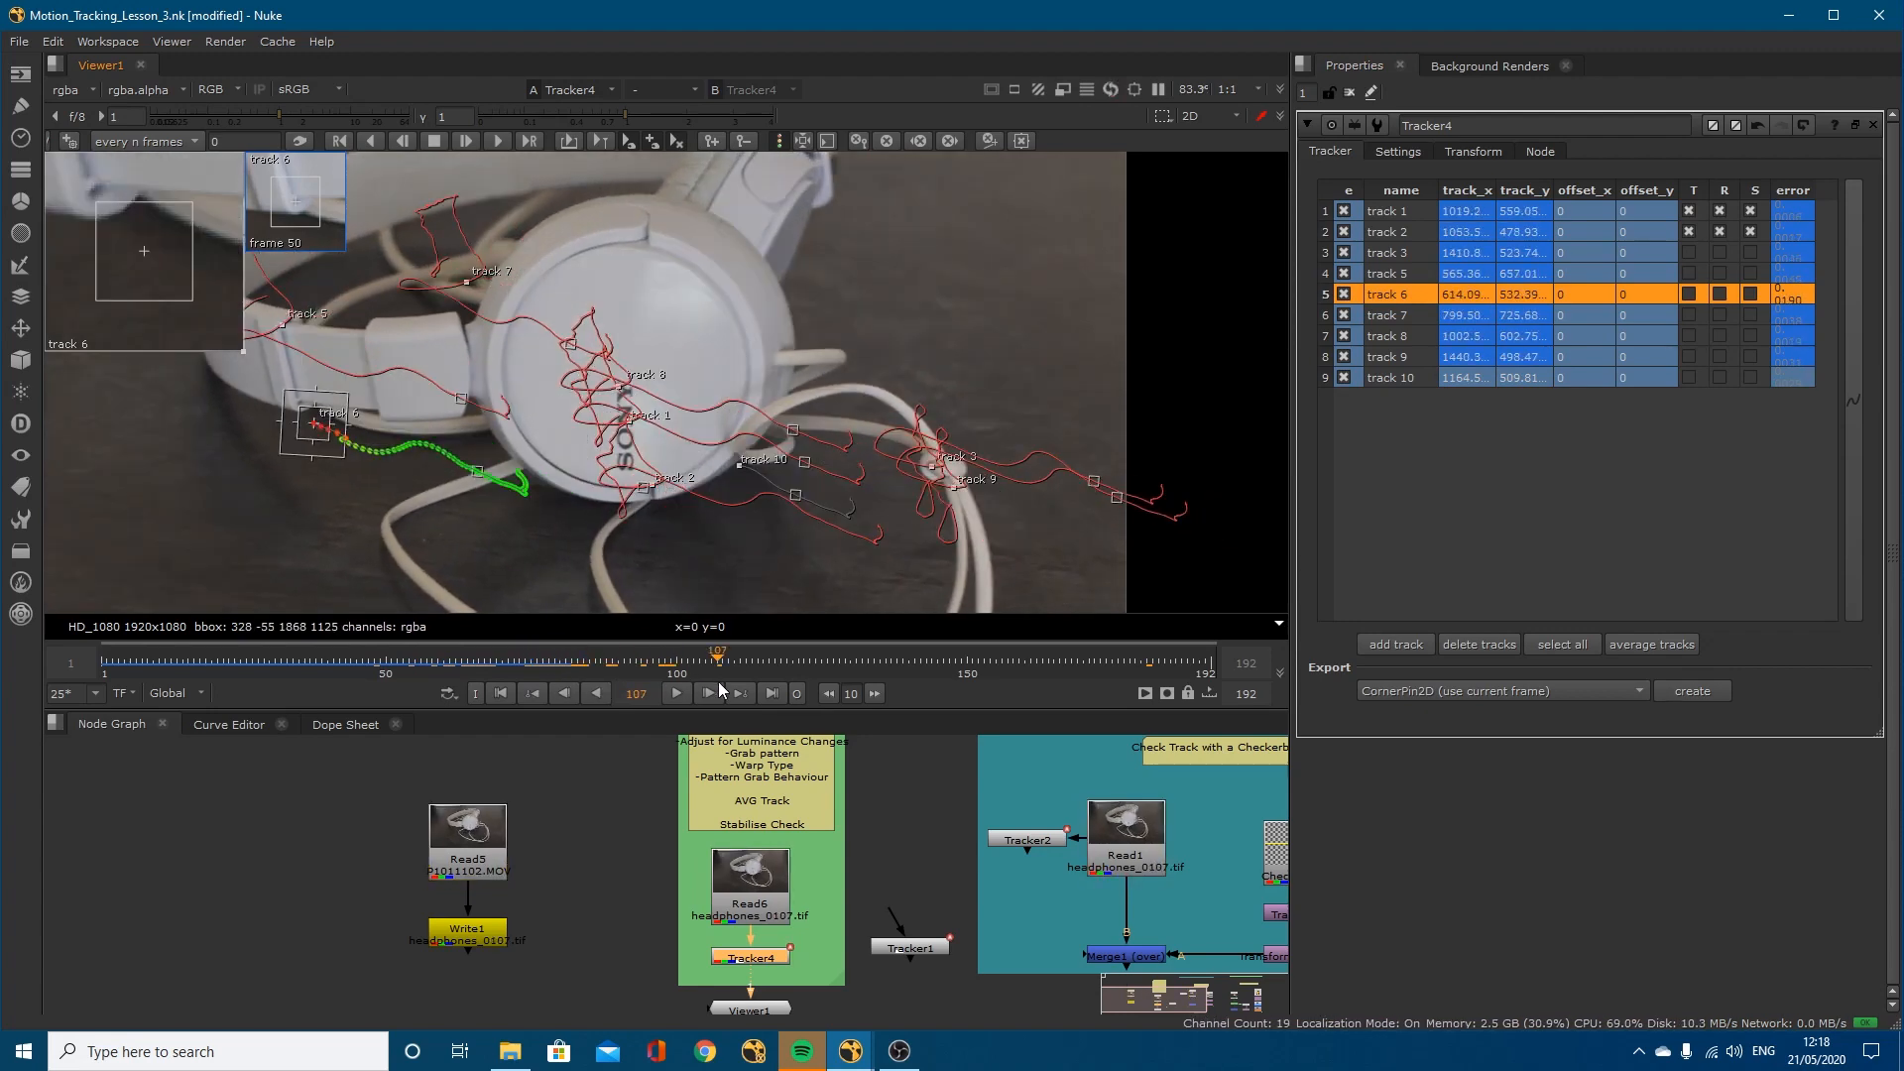
{"action": "left_click", "coordinate": [1474, 646]}
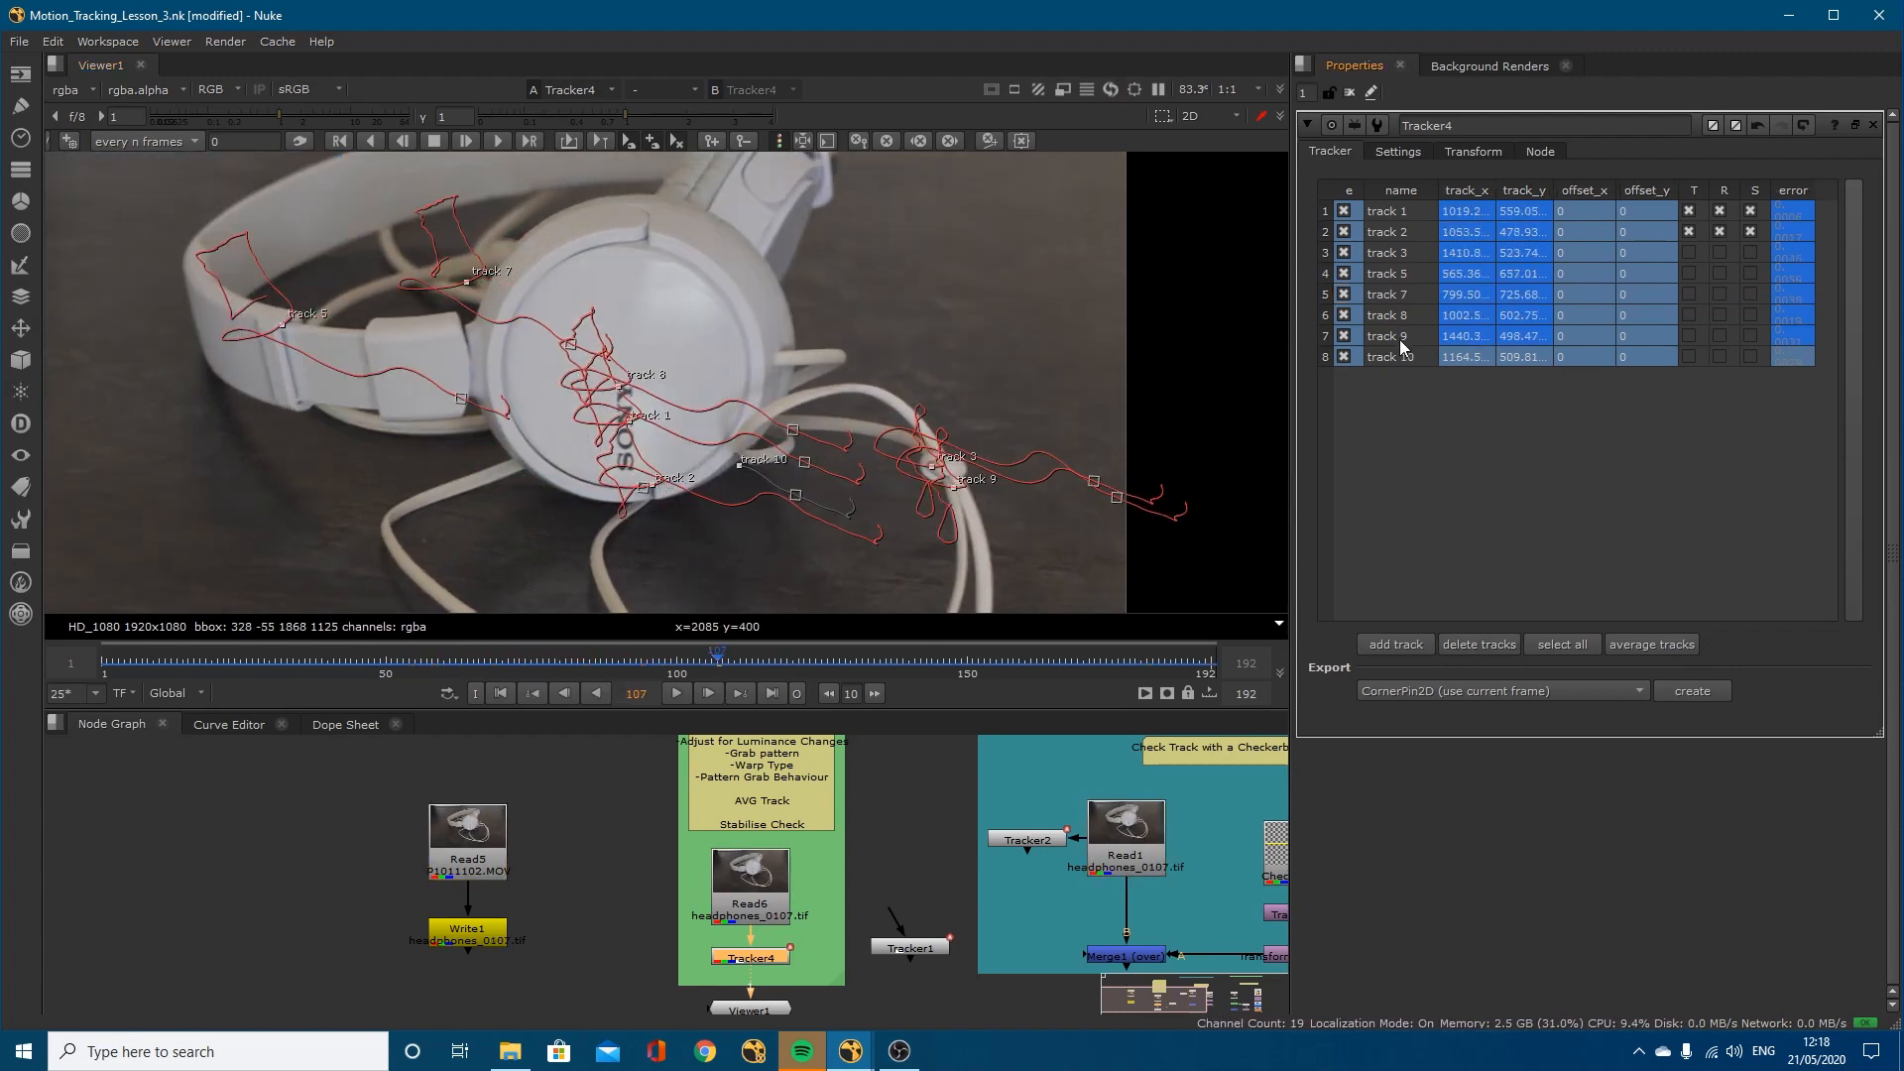
Step: Check track 7 behind the headband from the start of the shot, and delete that track
{"action": "left_click", "coordinate": [1394, 294]}
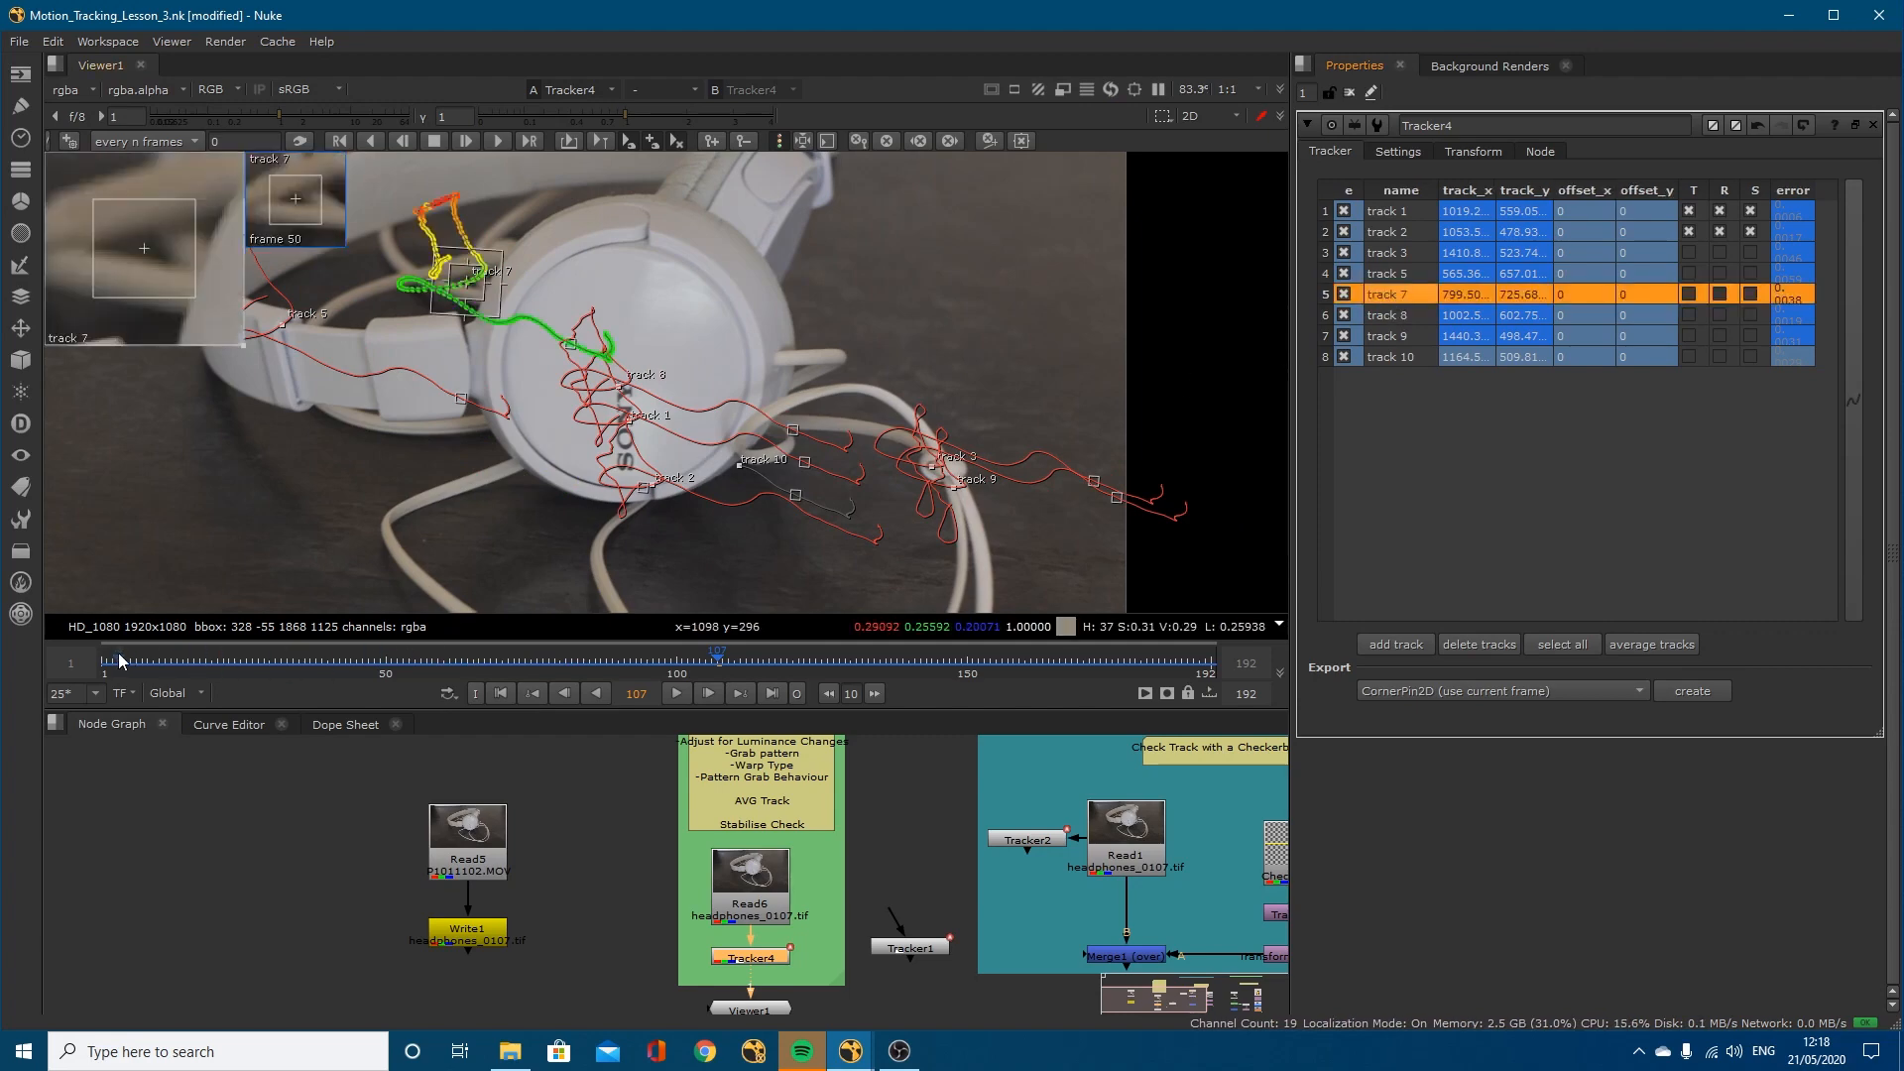
{"action": "left_click_drag", "start_coordinate": [119, 661], "coordinate": [926, 752]}
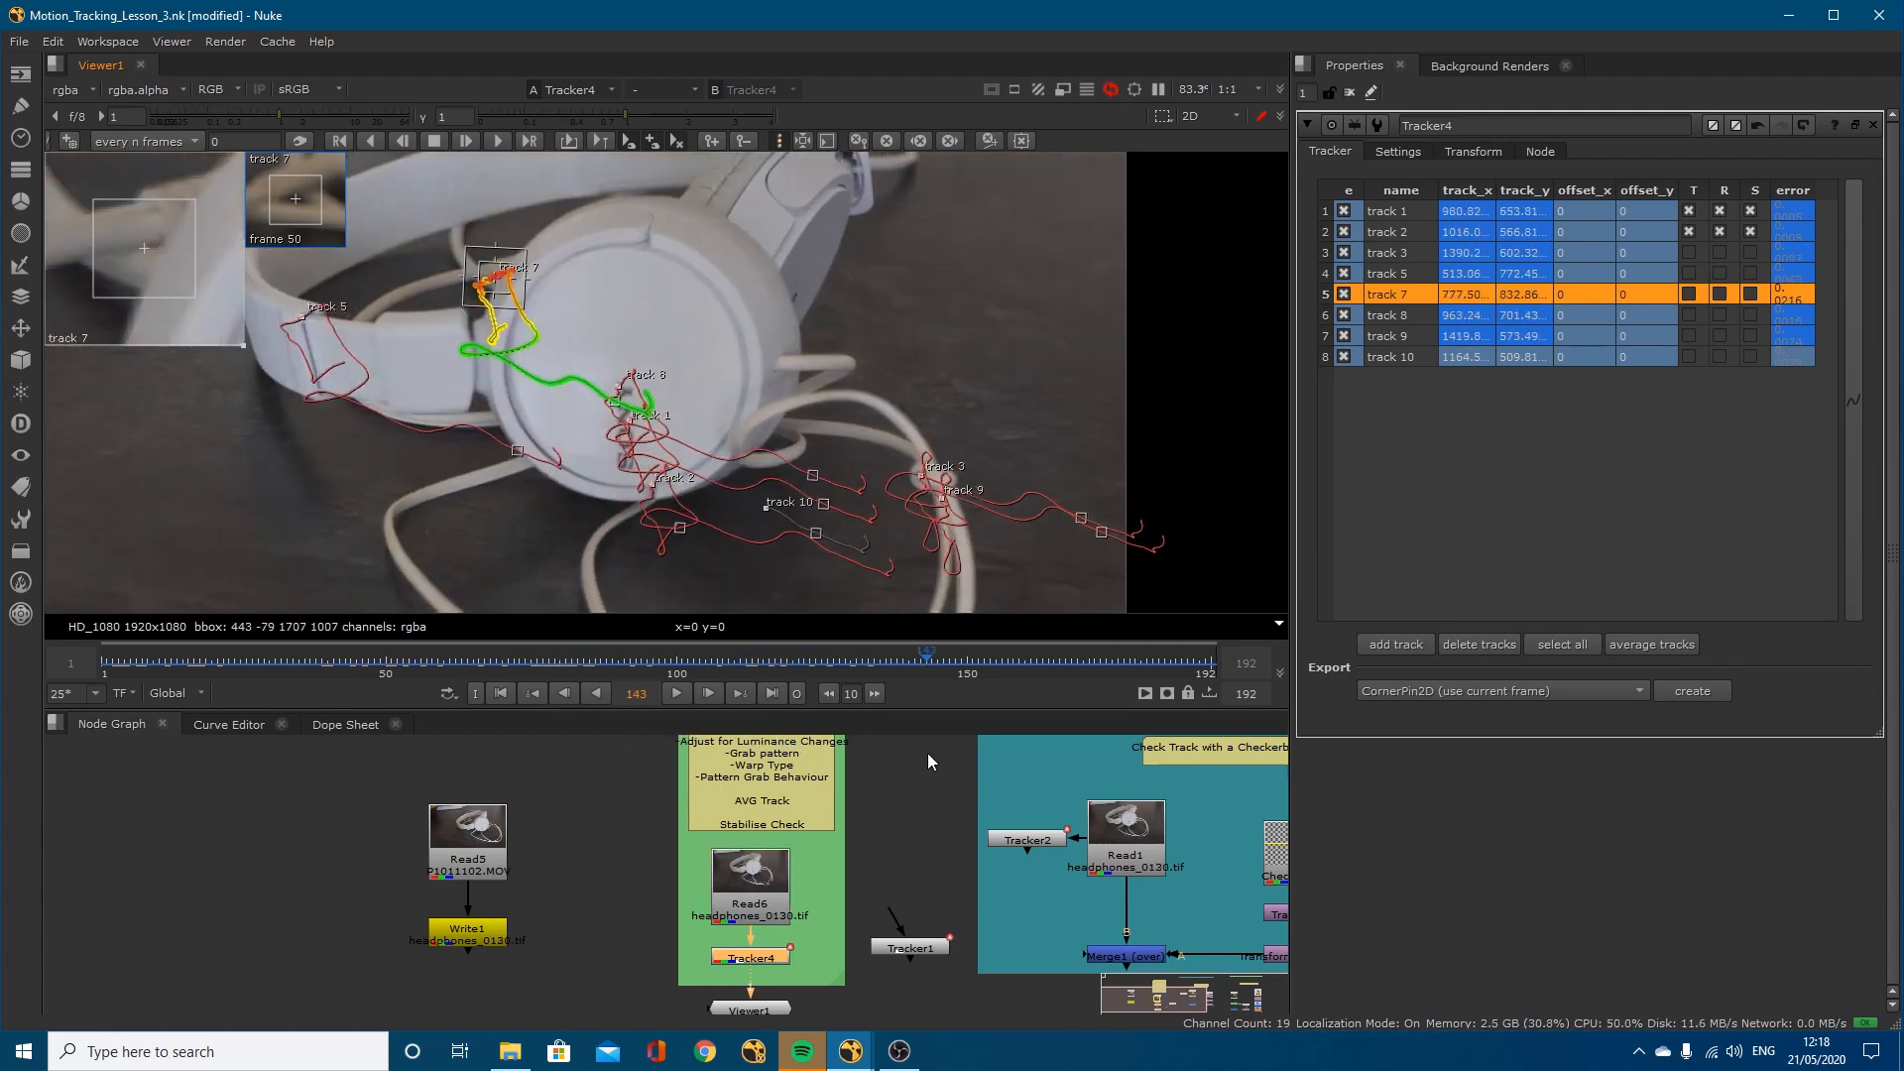
{"action": "left_click", "coordinate": [1459, 644]}
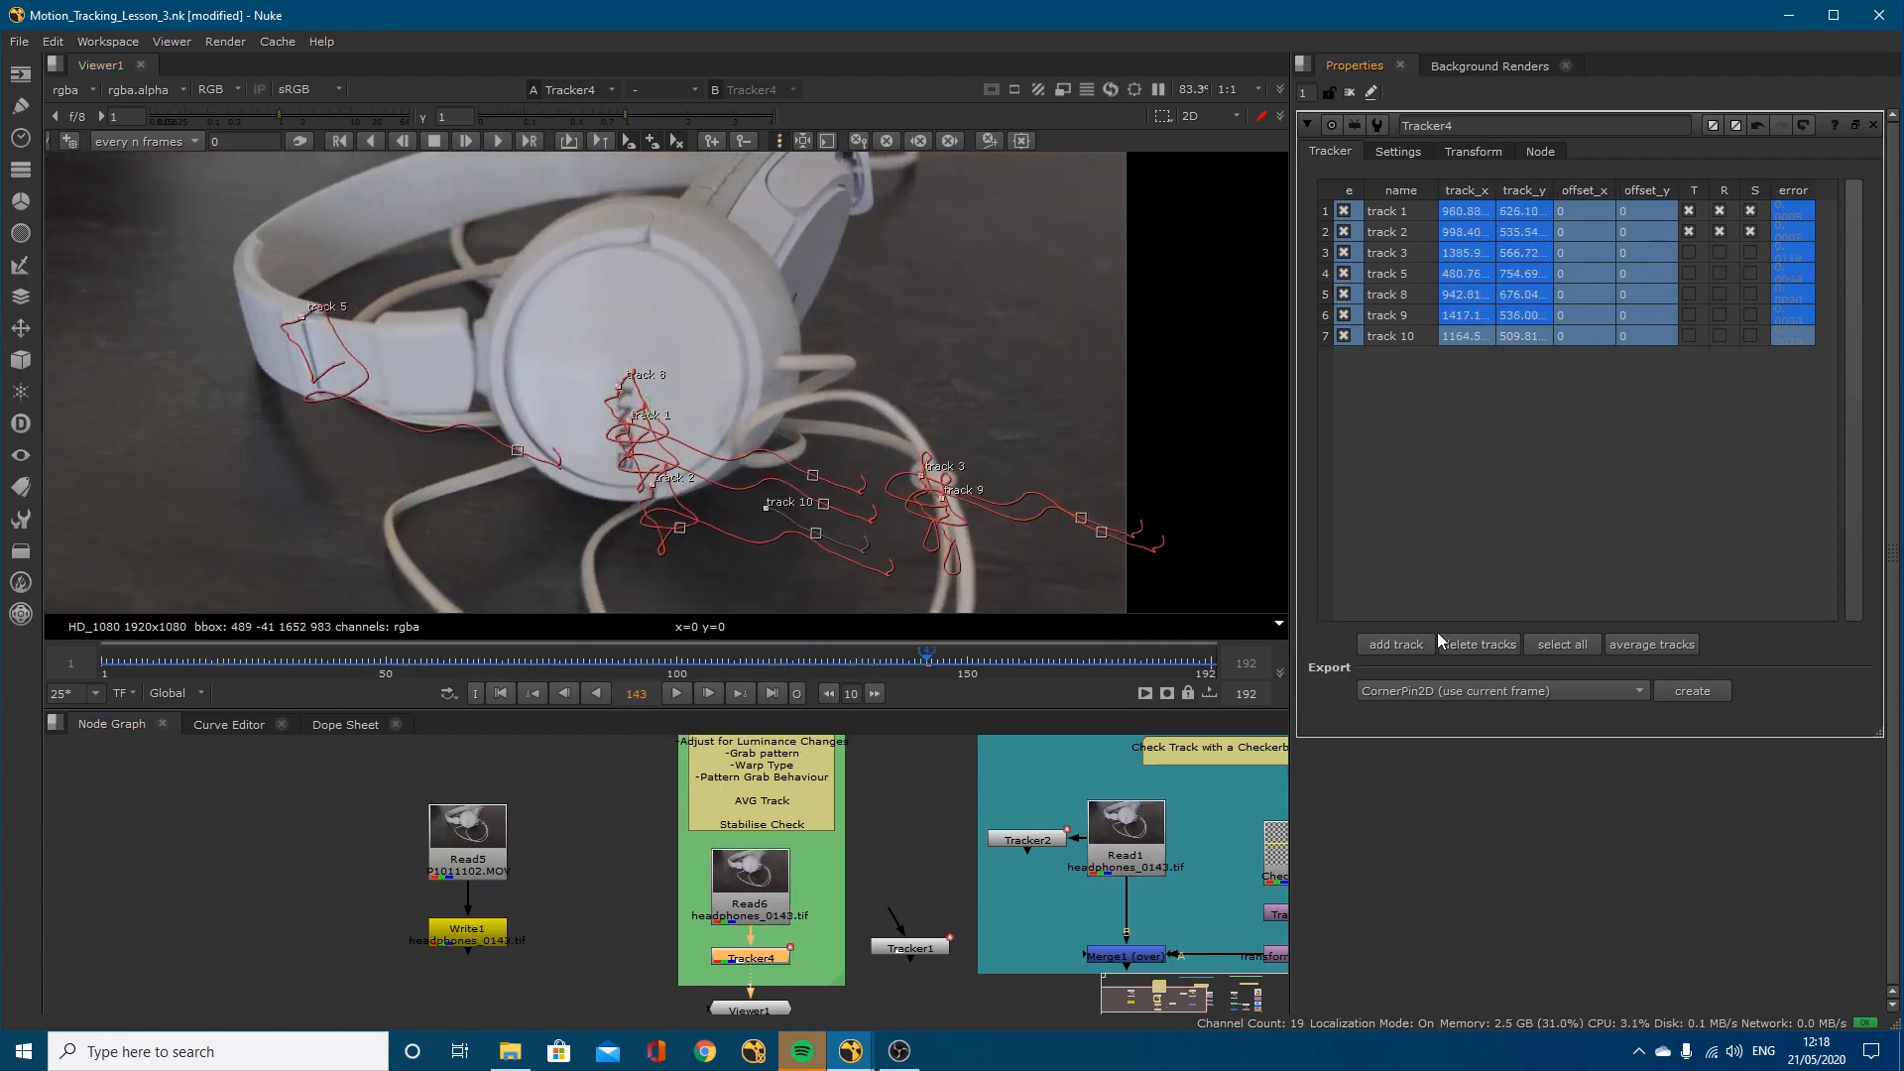
Step: Review track 8 on the SONY lettering across the shot and inspect the tracker's warp type and pattern grab settings
{"action": "left_click", "coordinate": [1368, 295]}
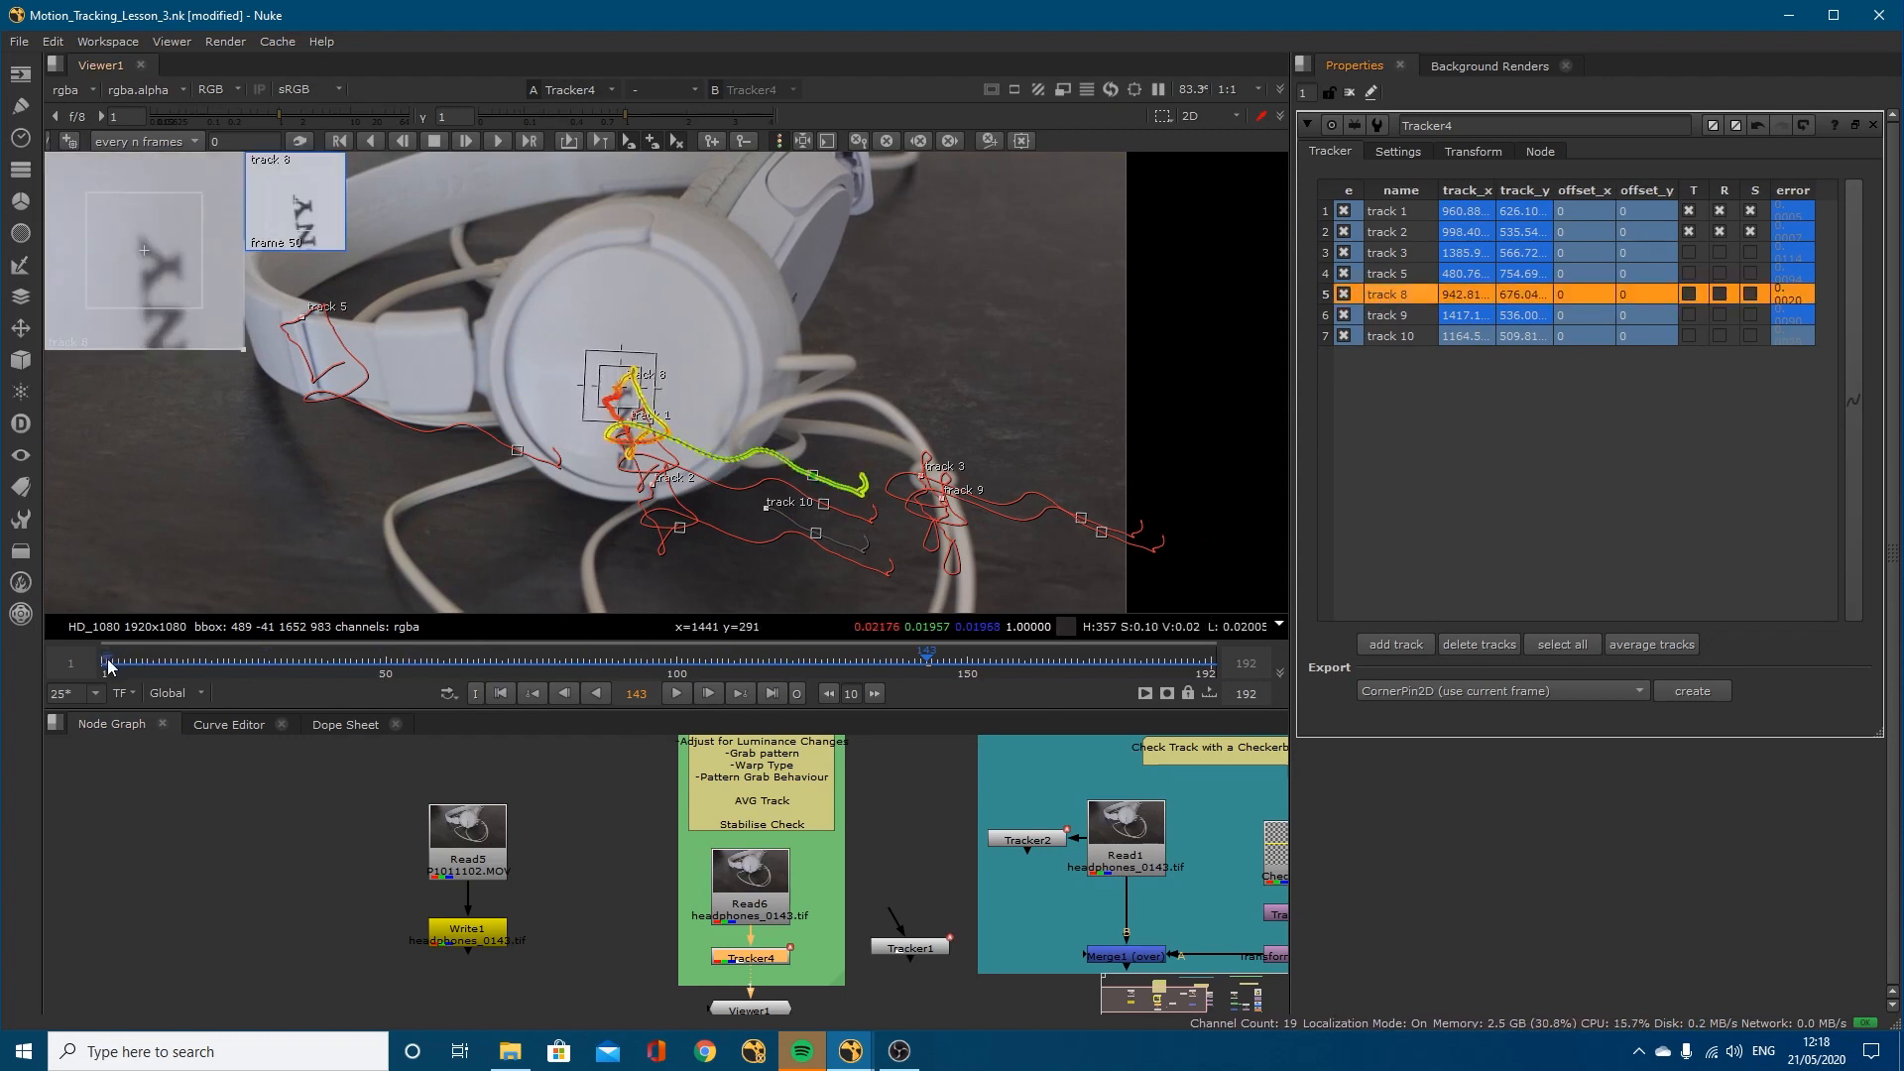
{"action": "left_click_drag", "start_coordinate": [109, 666], "coordinate": [1176, 688]}
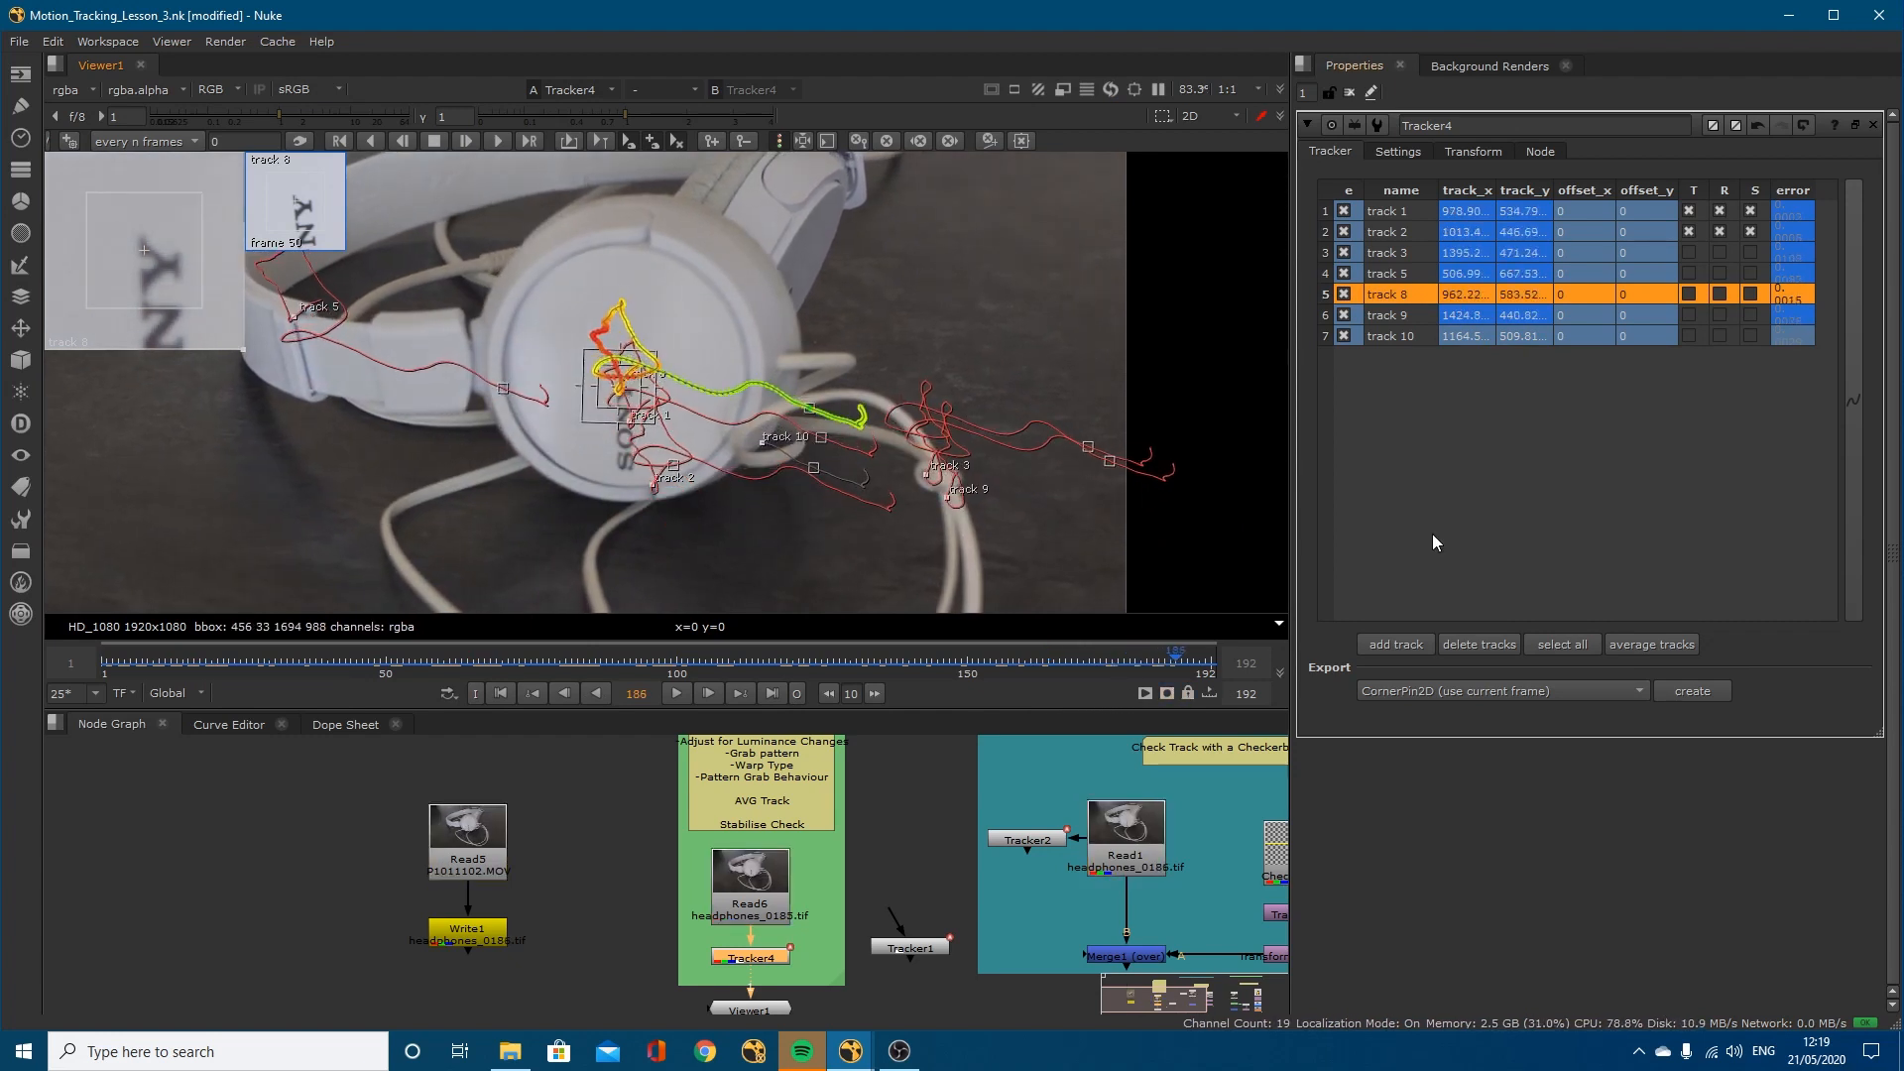
{"action": "left_click", "coordinate": [1406, 151]}
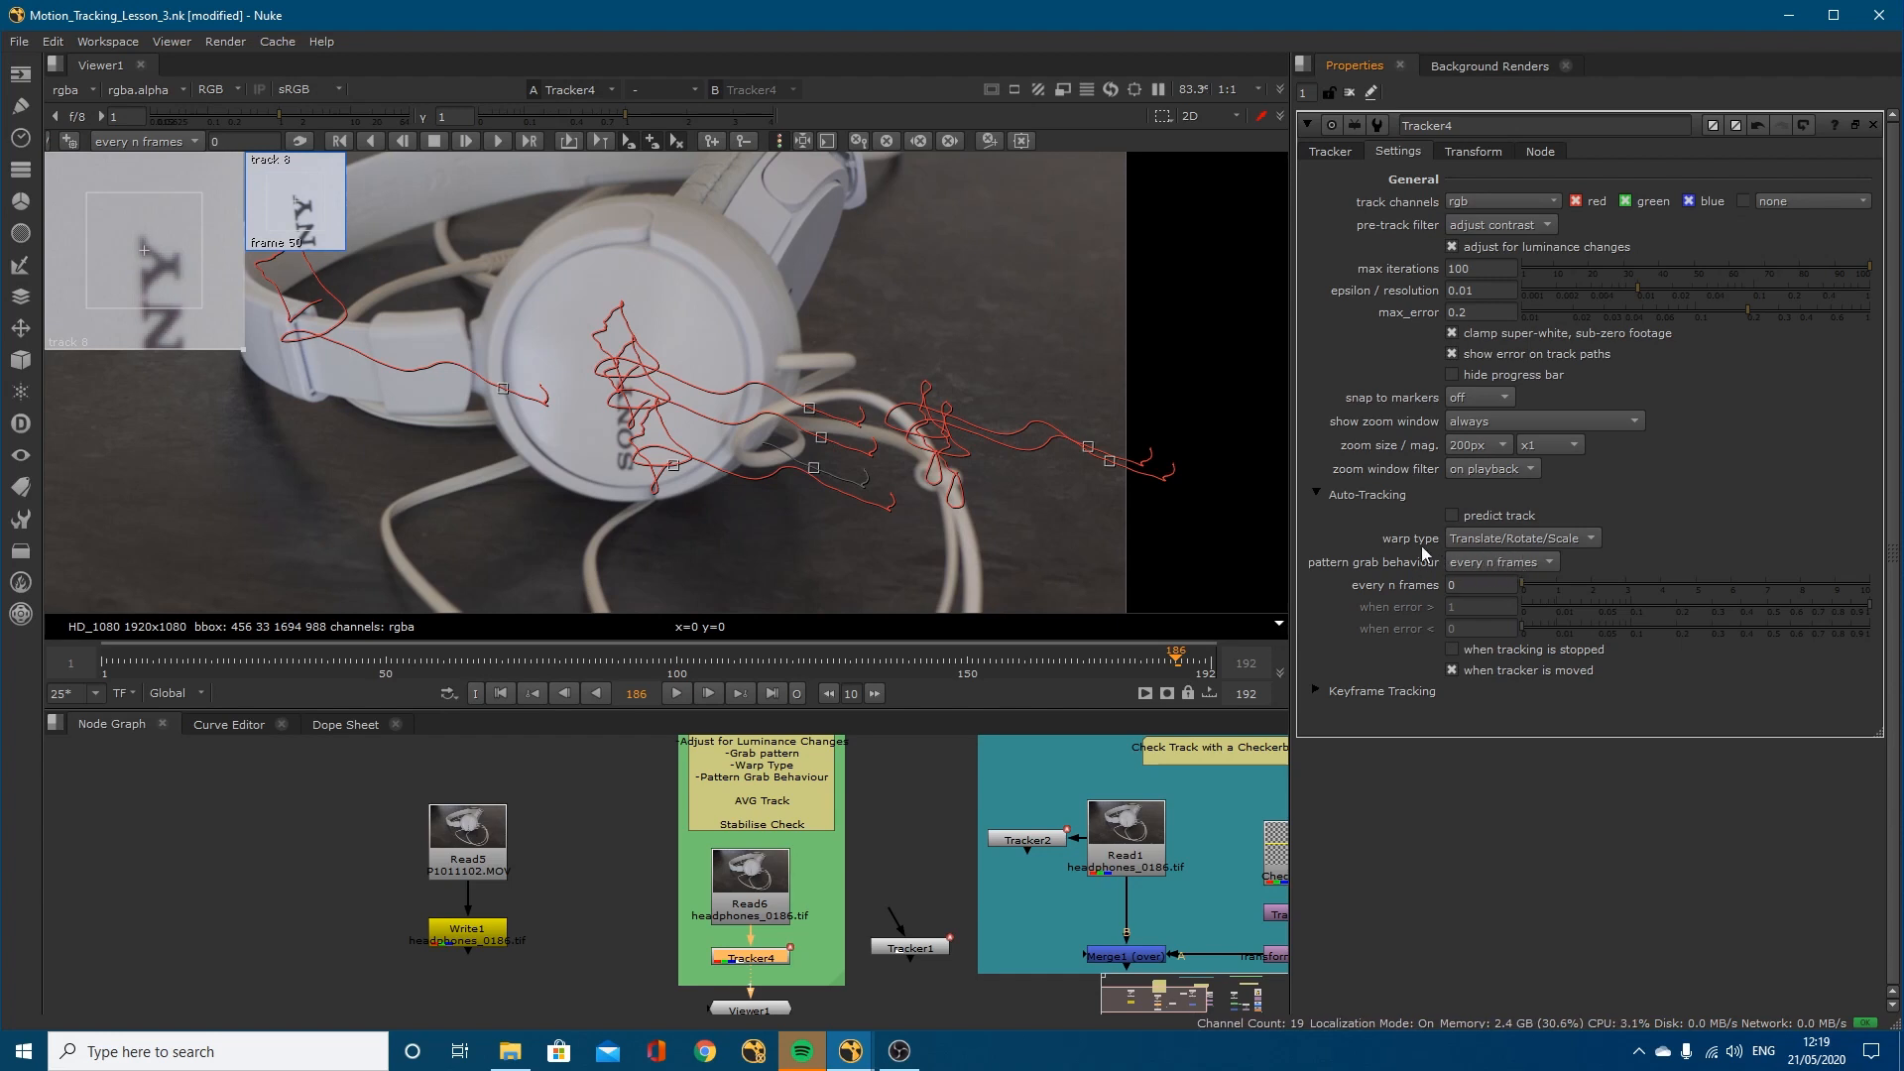
{"action": "left_click", "coordinate": [1329, 150]}
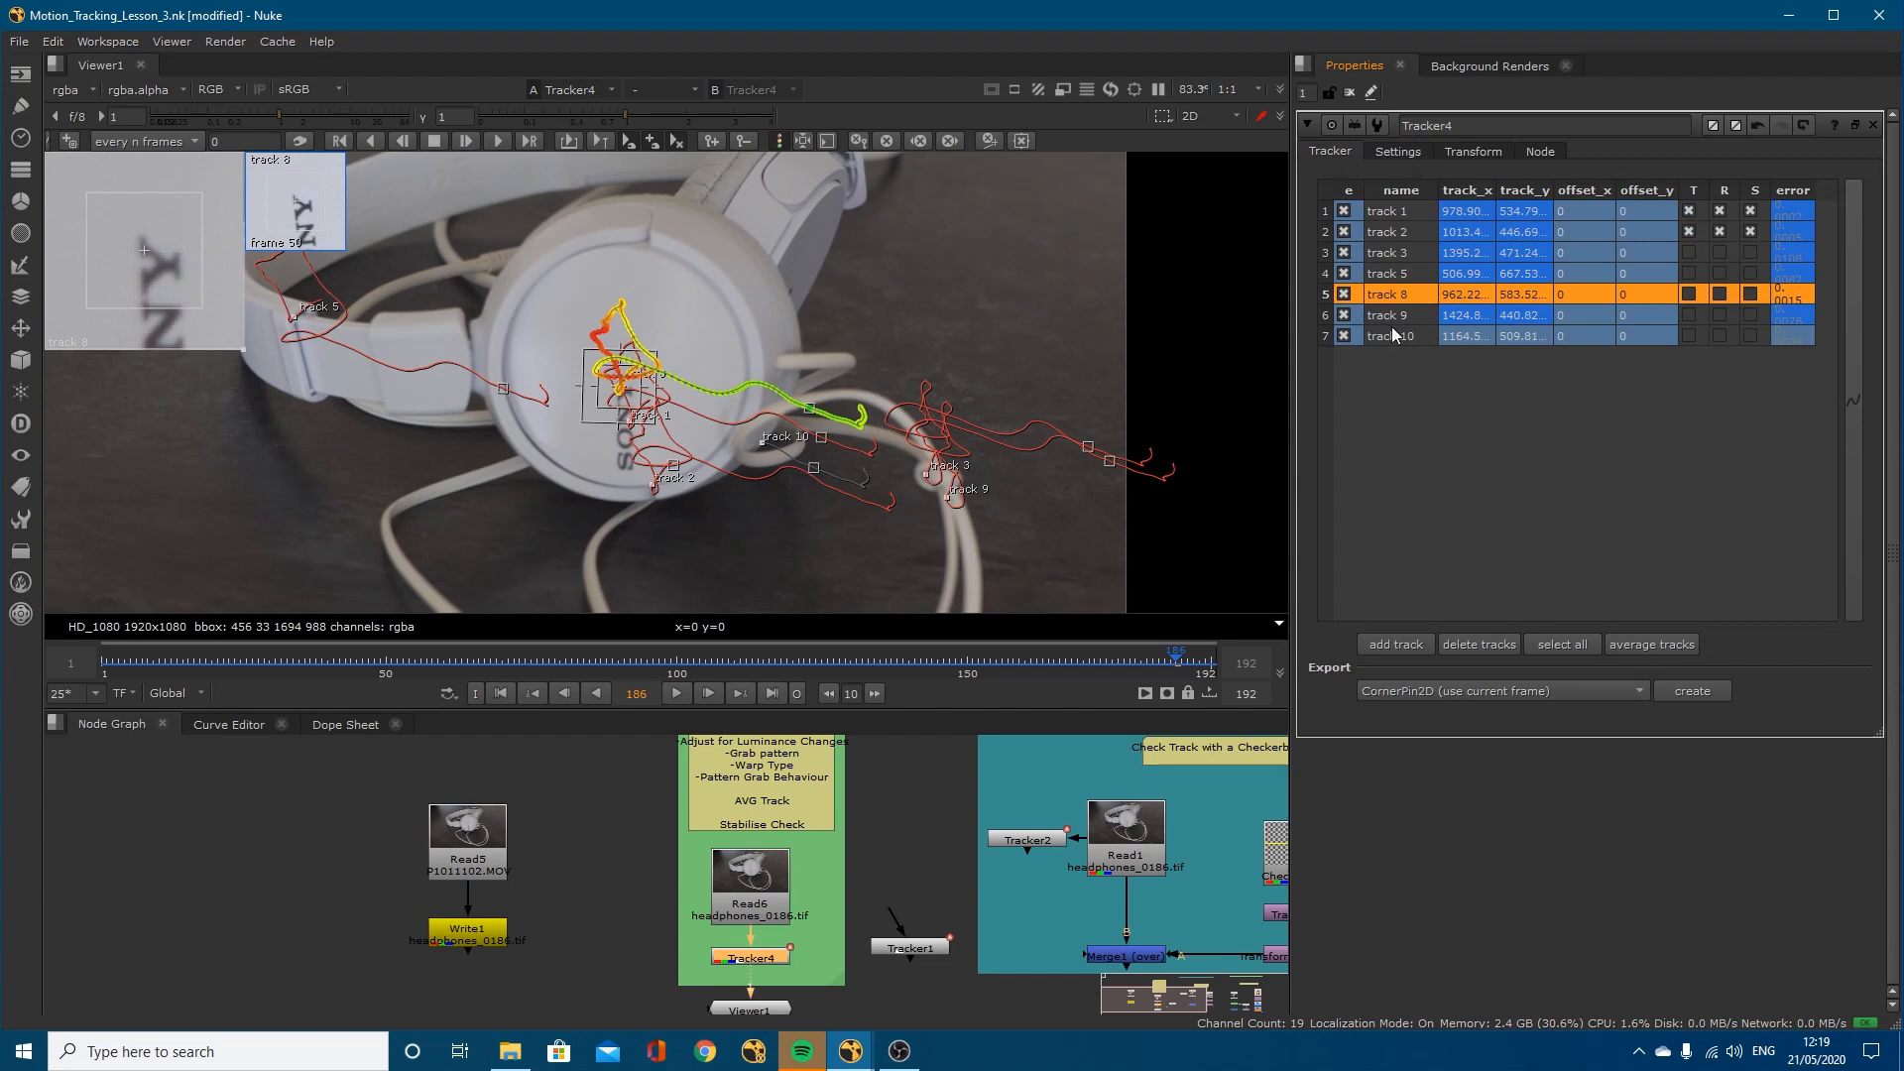
Step: Review tracks 9 and 10 across the frame range, and delete track 10
{"action": "left_click", "coordinate": [1400, 314]}
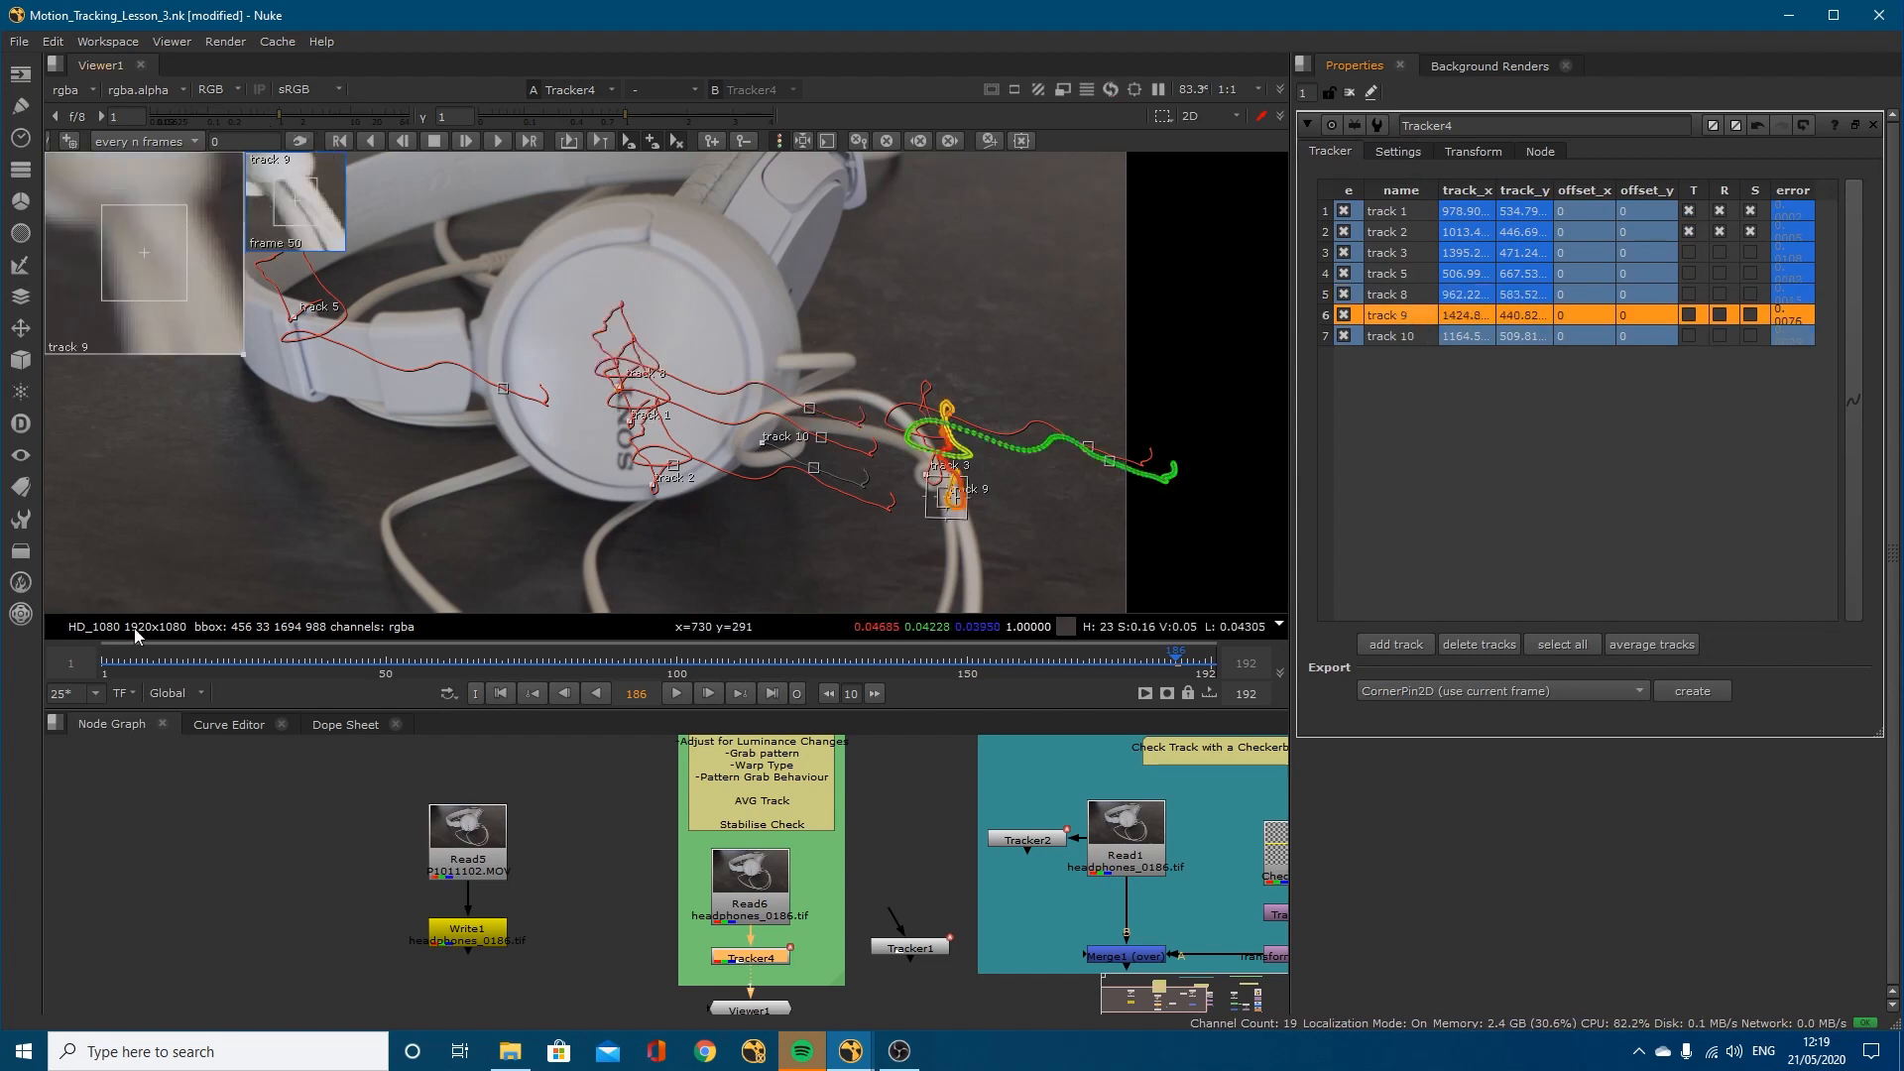
{"action": "left_click_drag", "start_coordinate": [109, 670], "coordinate": [862, 708]}
{"action": "left_click_drag", "start_coordinate": [978, 708], "coordinate": [1250, 696]}
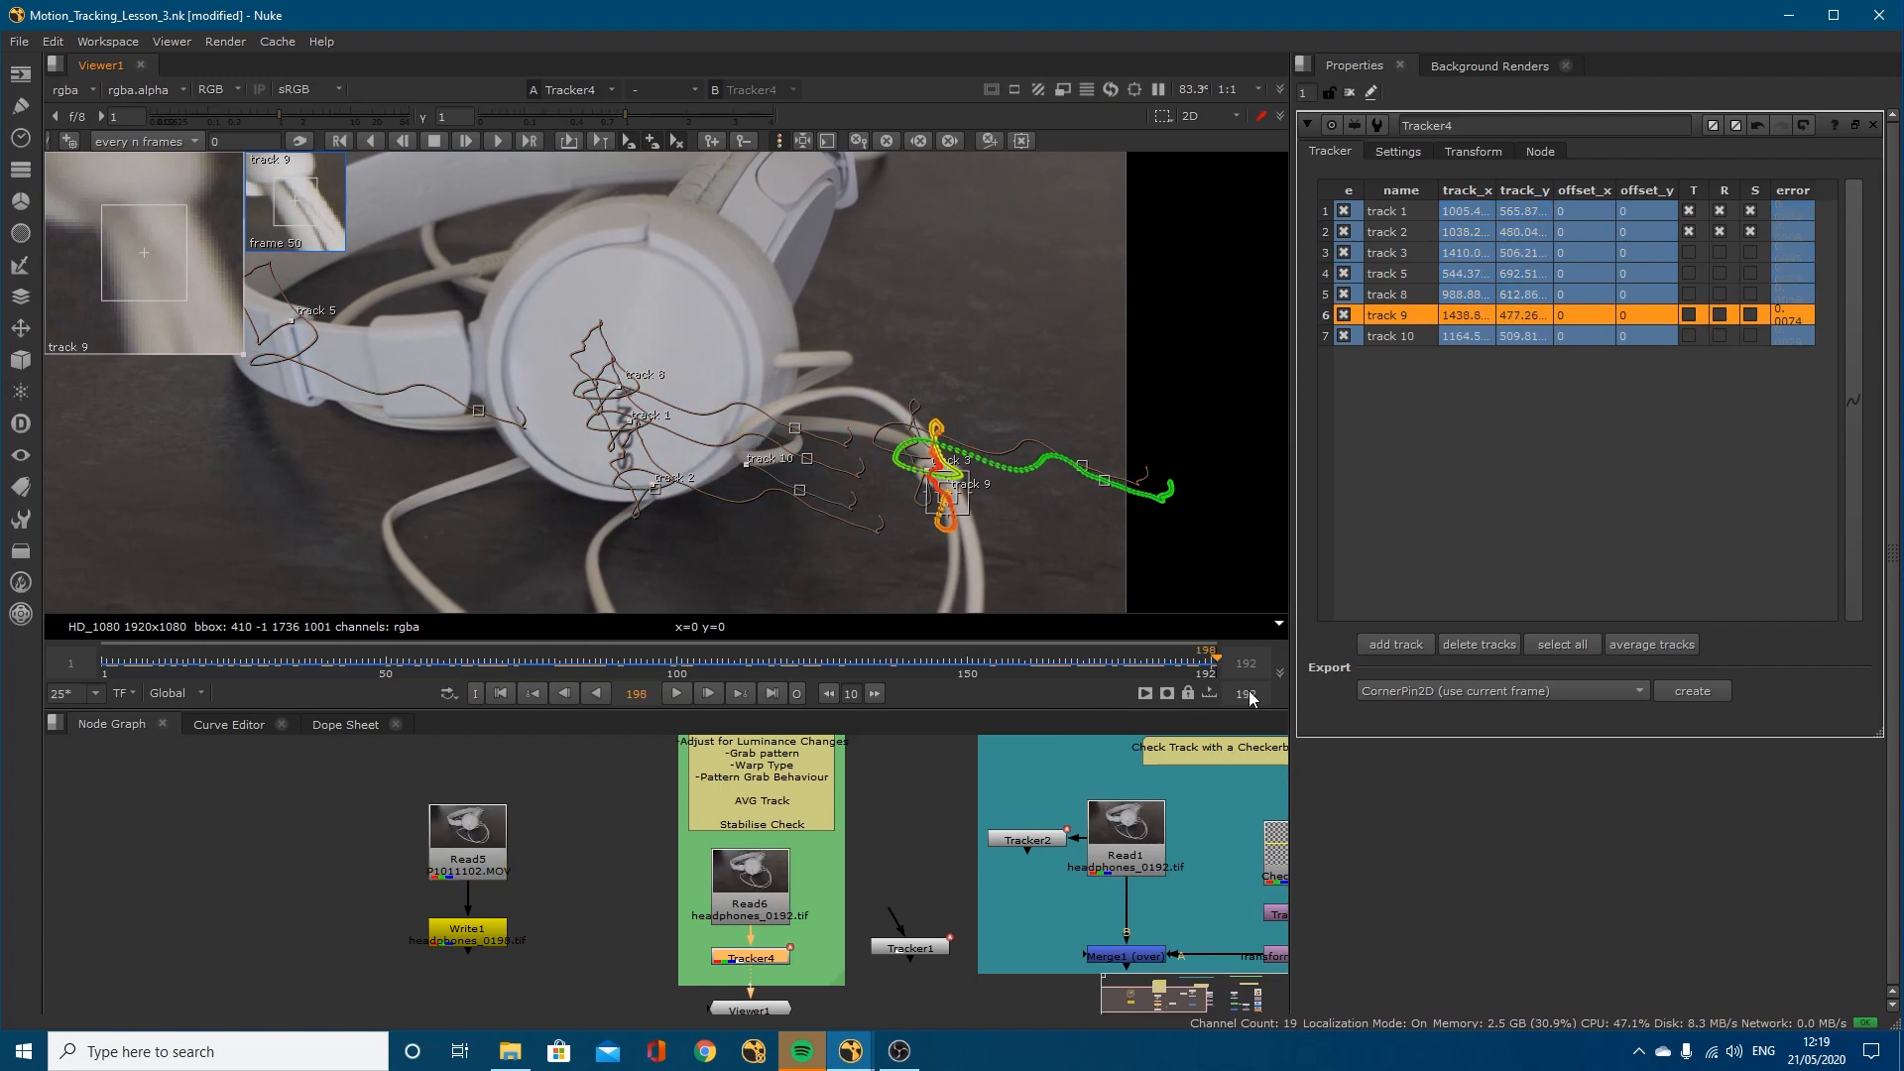
{"action": "left_click", "coordinate": [1400, 337]}
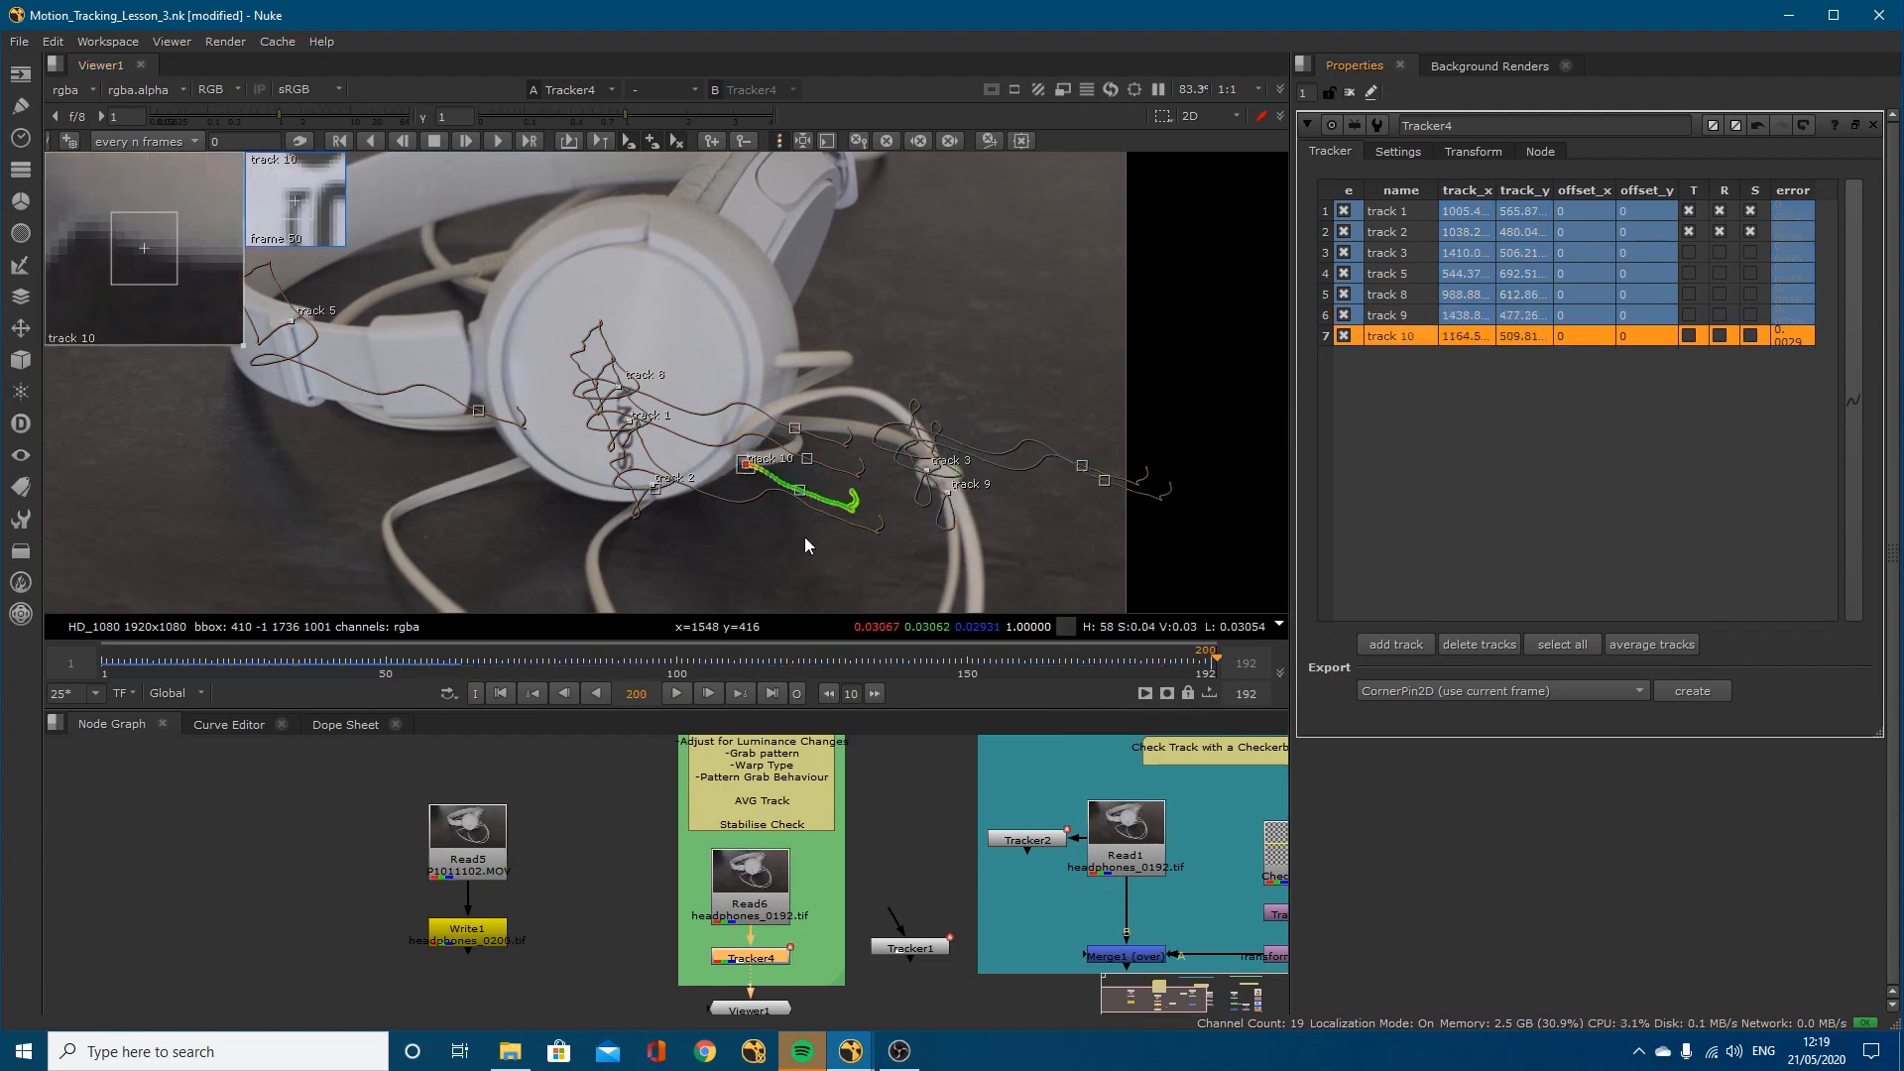
{"action": "left_click_drag", "start_coordinate": [182, 651], "coordinate": [448, 684]}
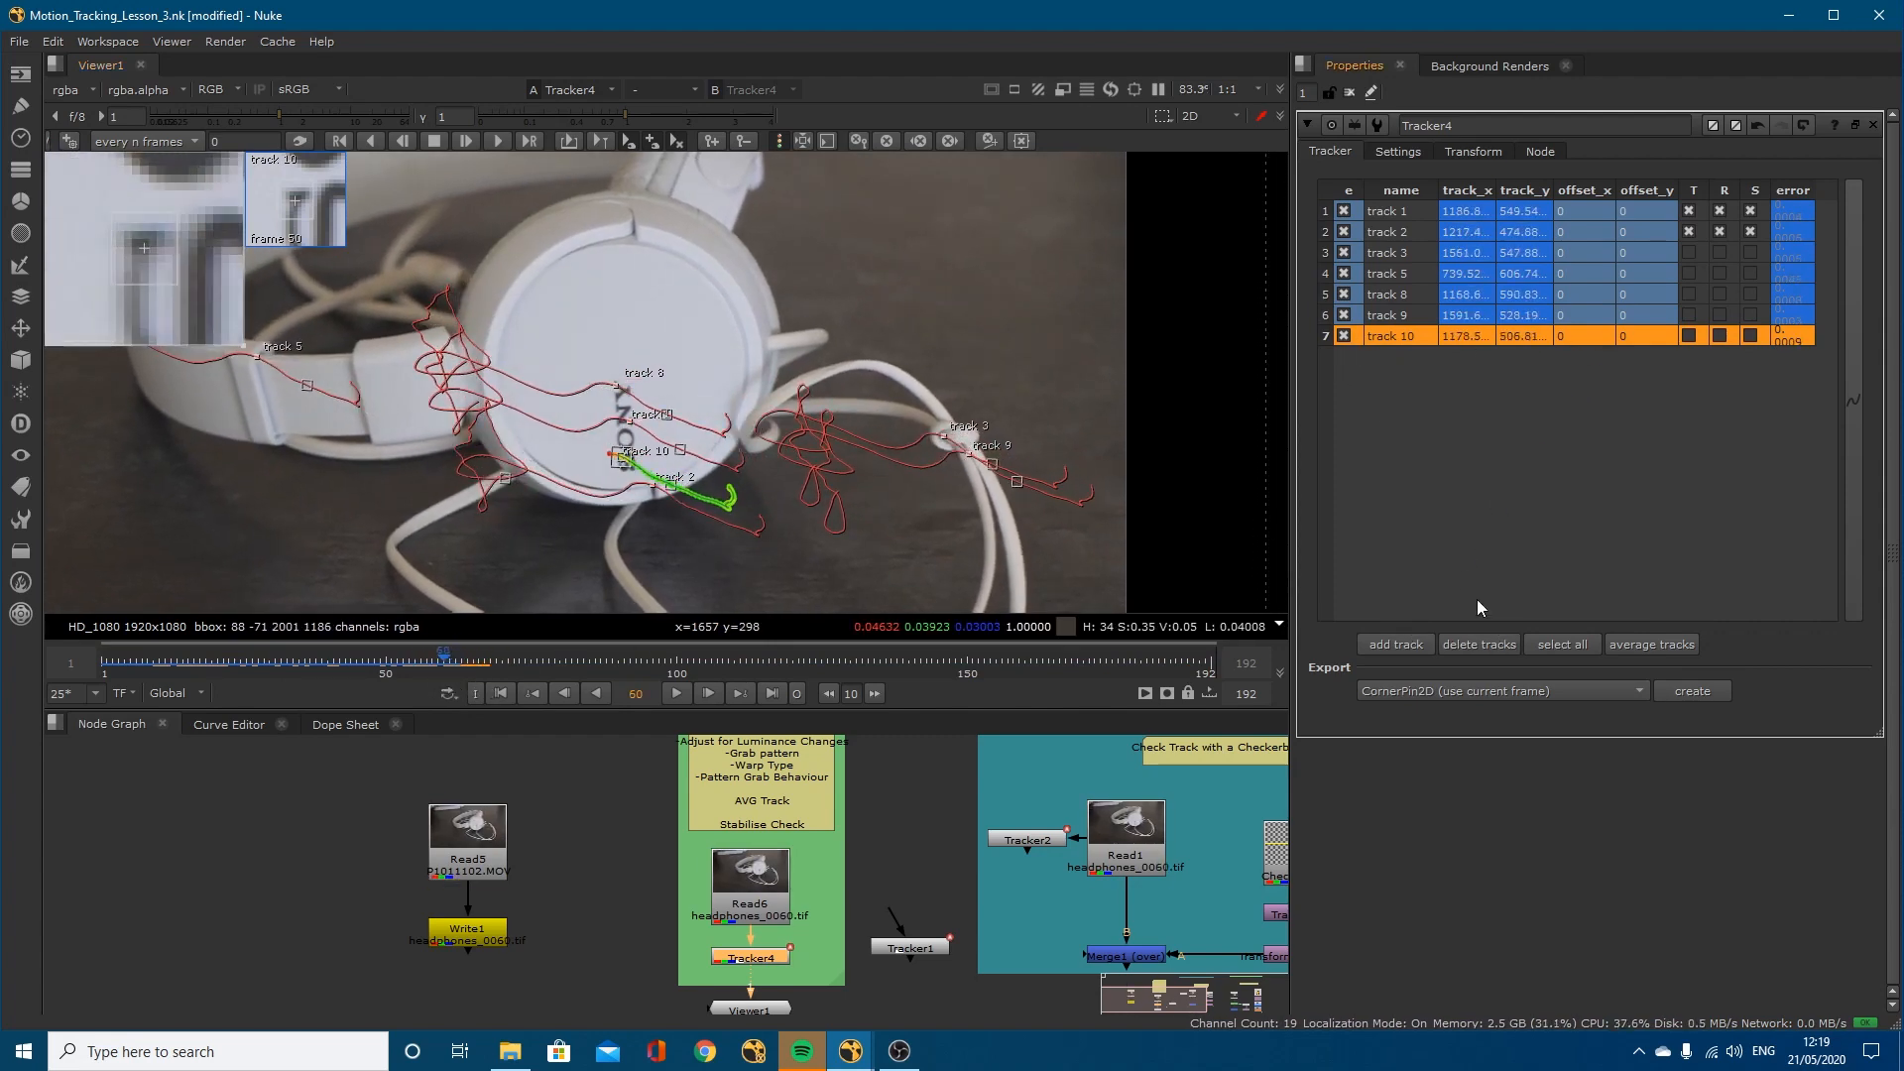
{"action": "left_click", "coordinate": [1478, 644]}
Step: Compare the remaining tracks 3, 5, 8 and 9, and delete track 9
{"action": "left_click", "coordinate": [1400, 297]}
{"action": "left_click", "coordinate": [1391, 254]}
{"action": "left_click", "coordinate": [1392, 273]}
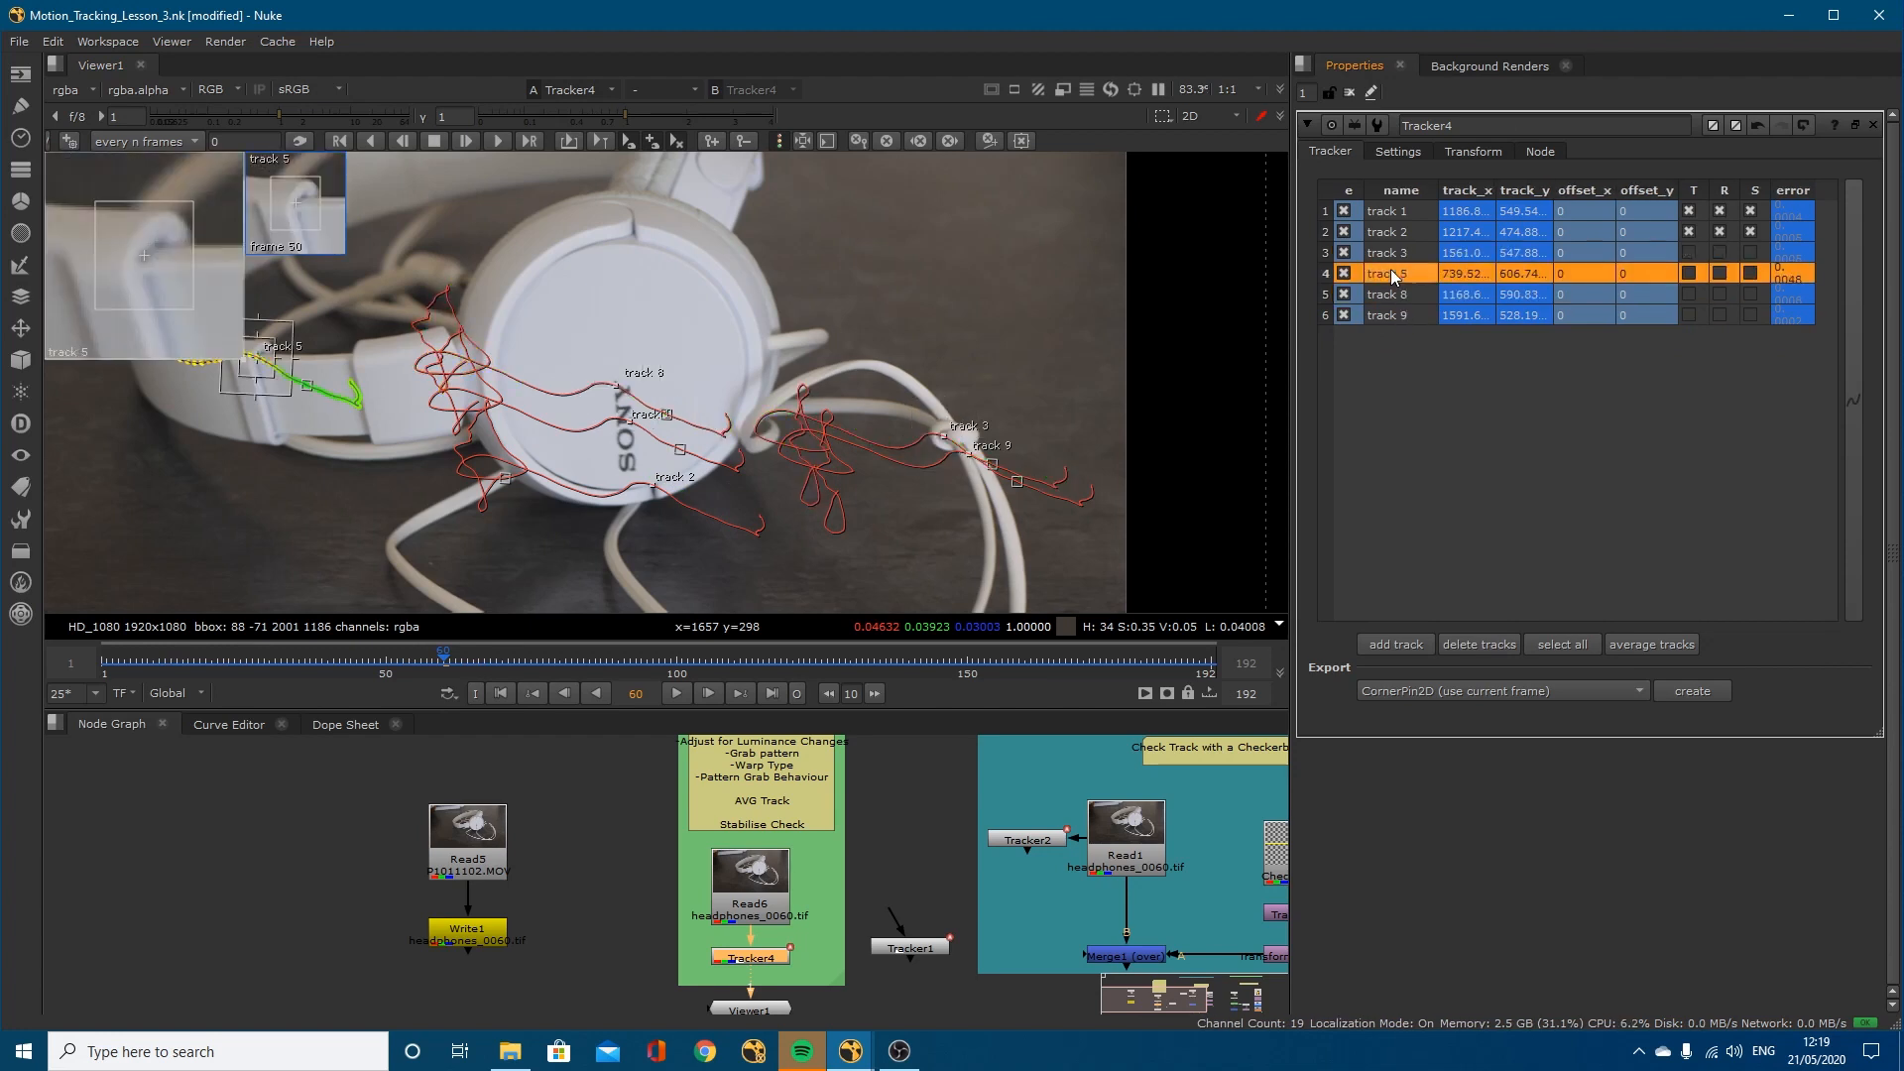
{"action": "left_click", "coordinate": [1394, 294]}
{"action": "left_click", "coordinate": [1412, 316]}
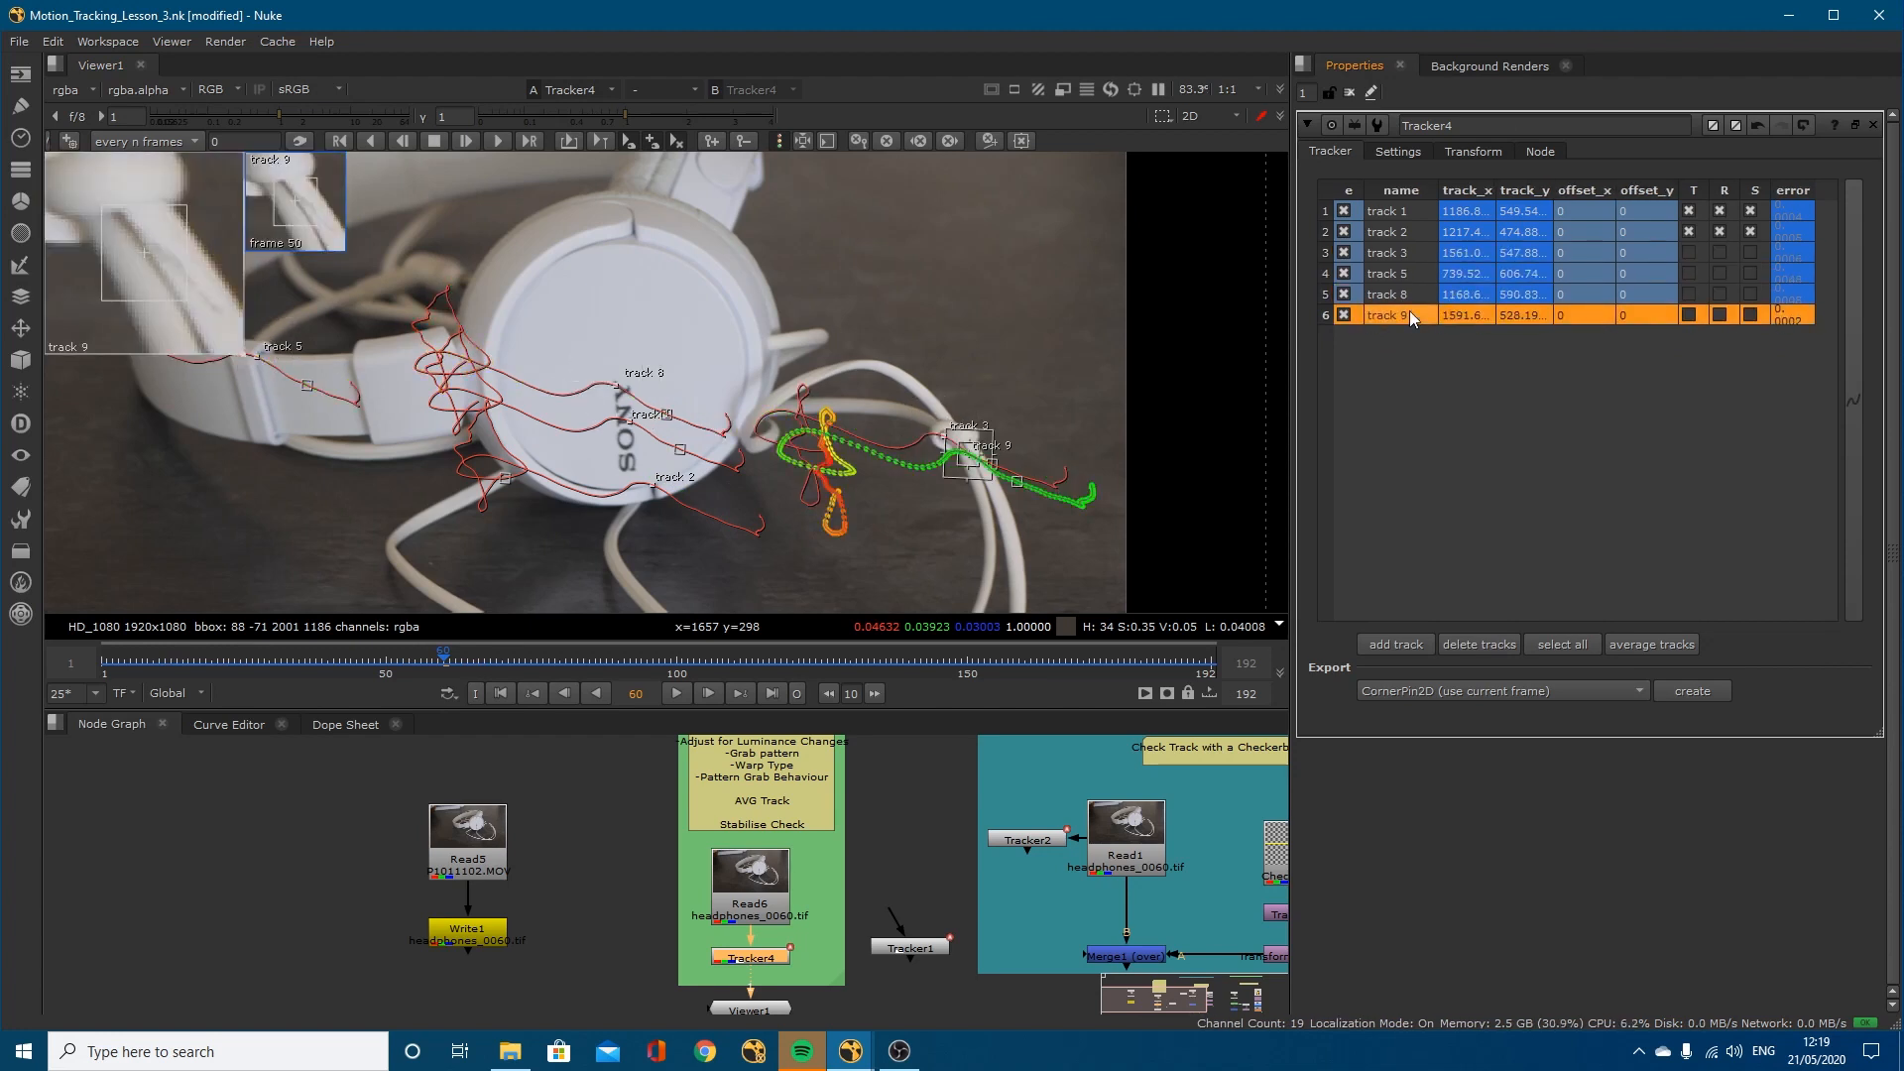
{"action": "left_click", "coordinate": [1460, 641]}
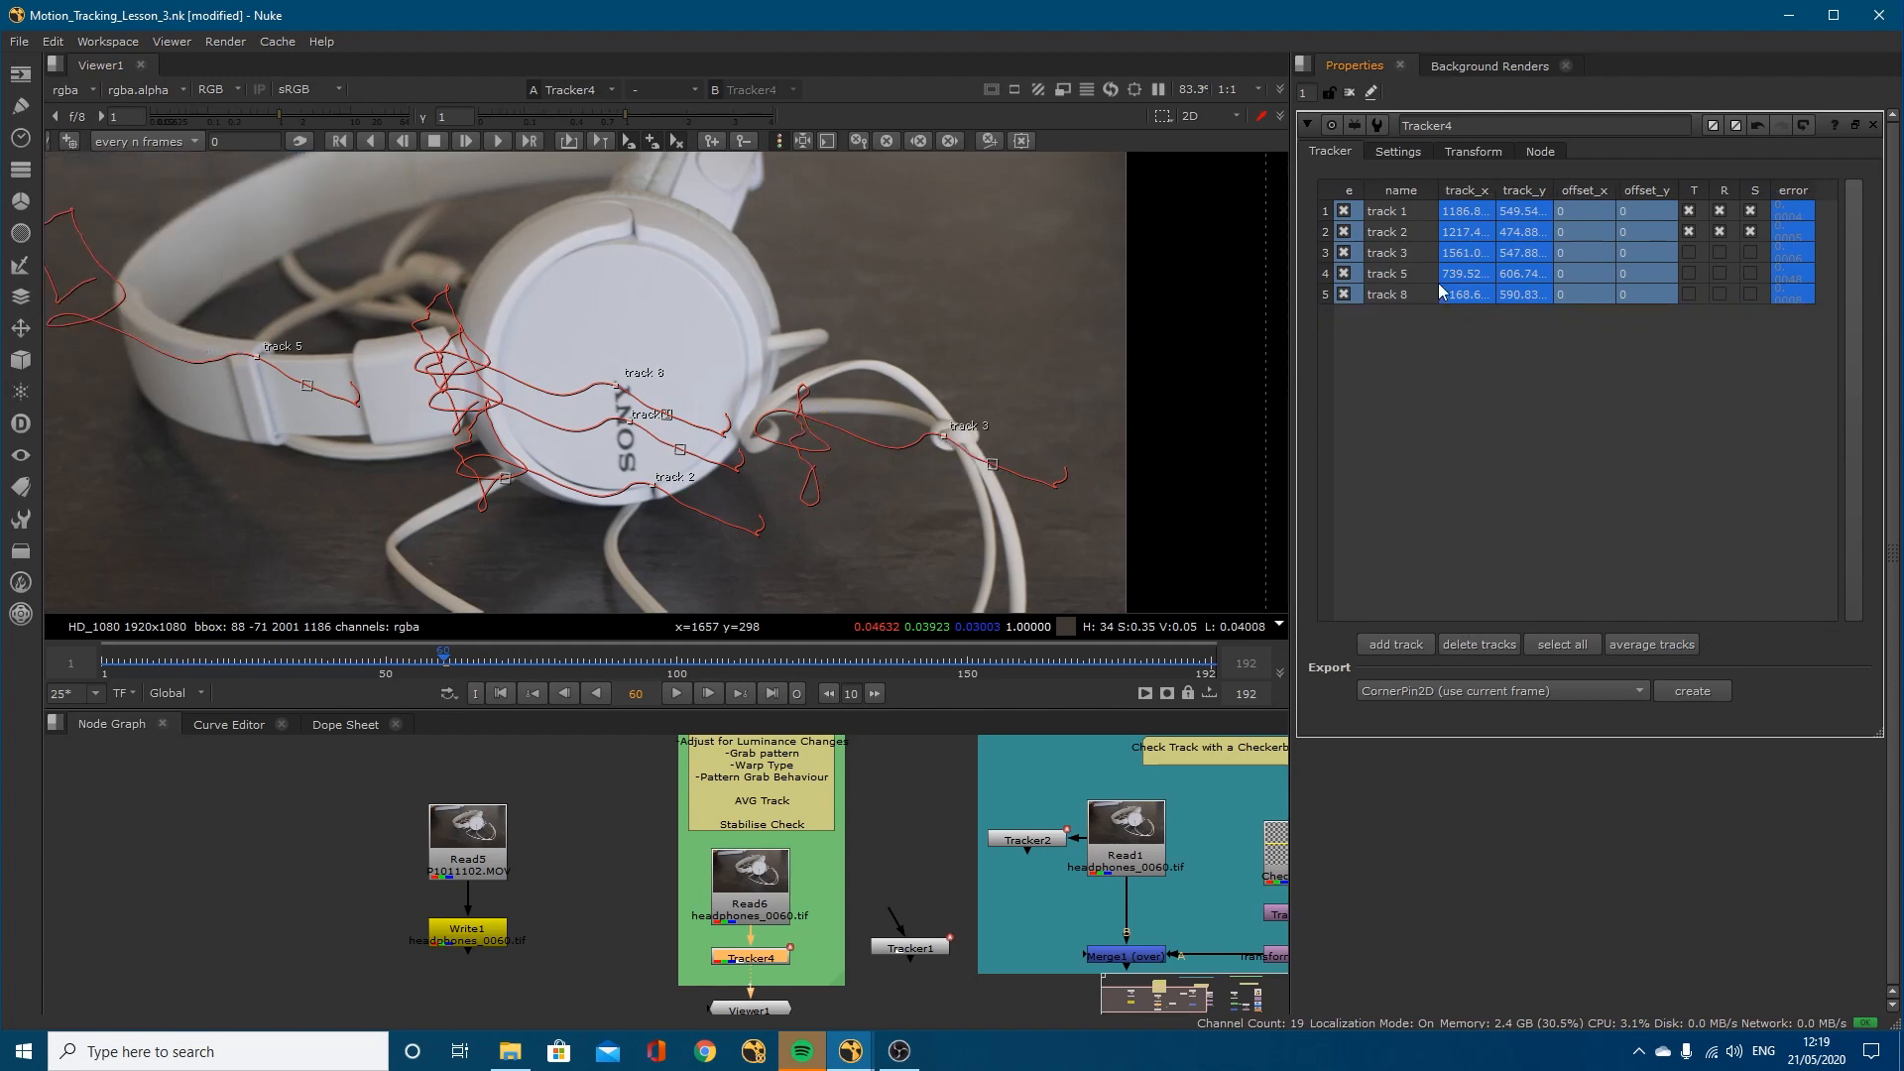
Step: Examine the pattern and motion path of tracks 3, 5 and 8 one after another
{"action": "left_click", "coordinate": [1404, 253]}
{"action": "left_click", "coordinate": [1396, 271]}
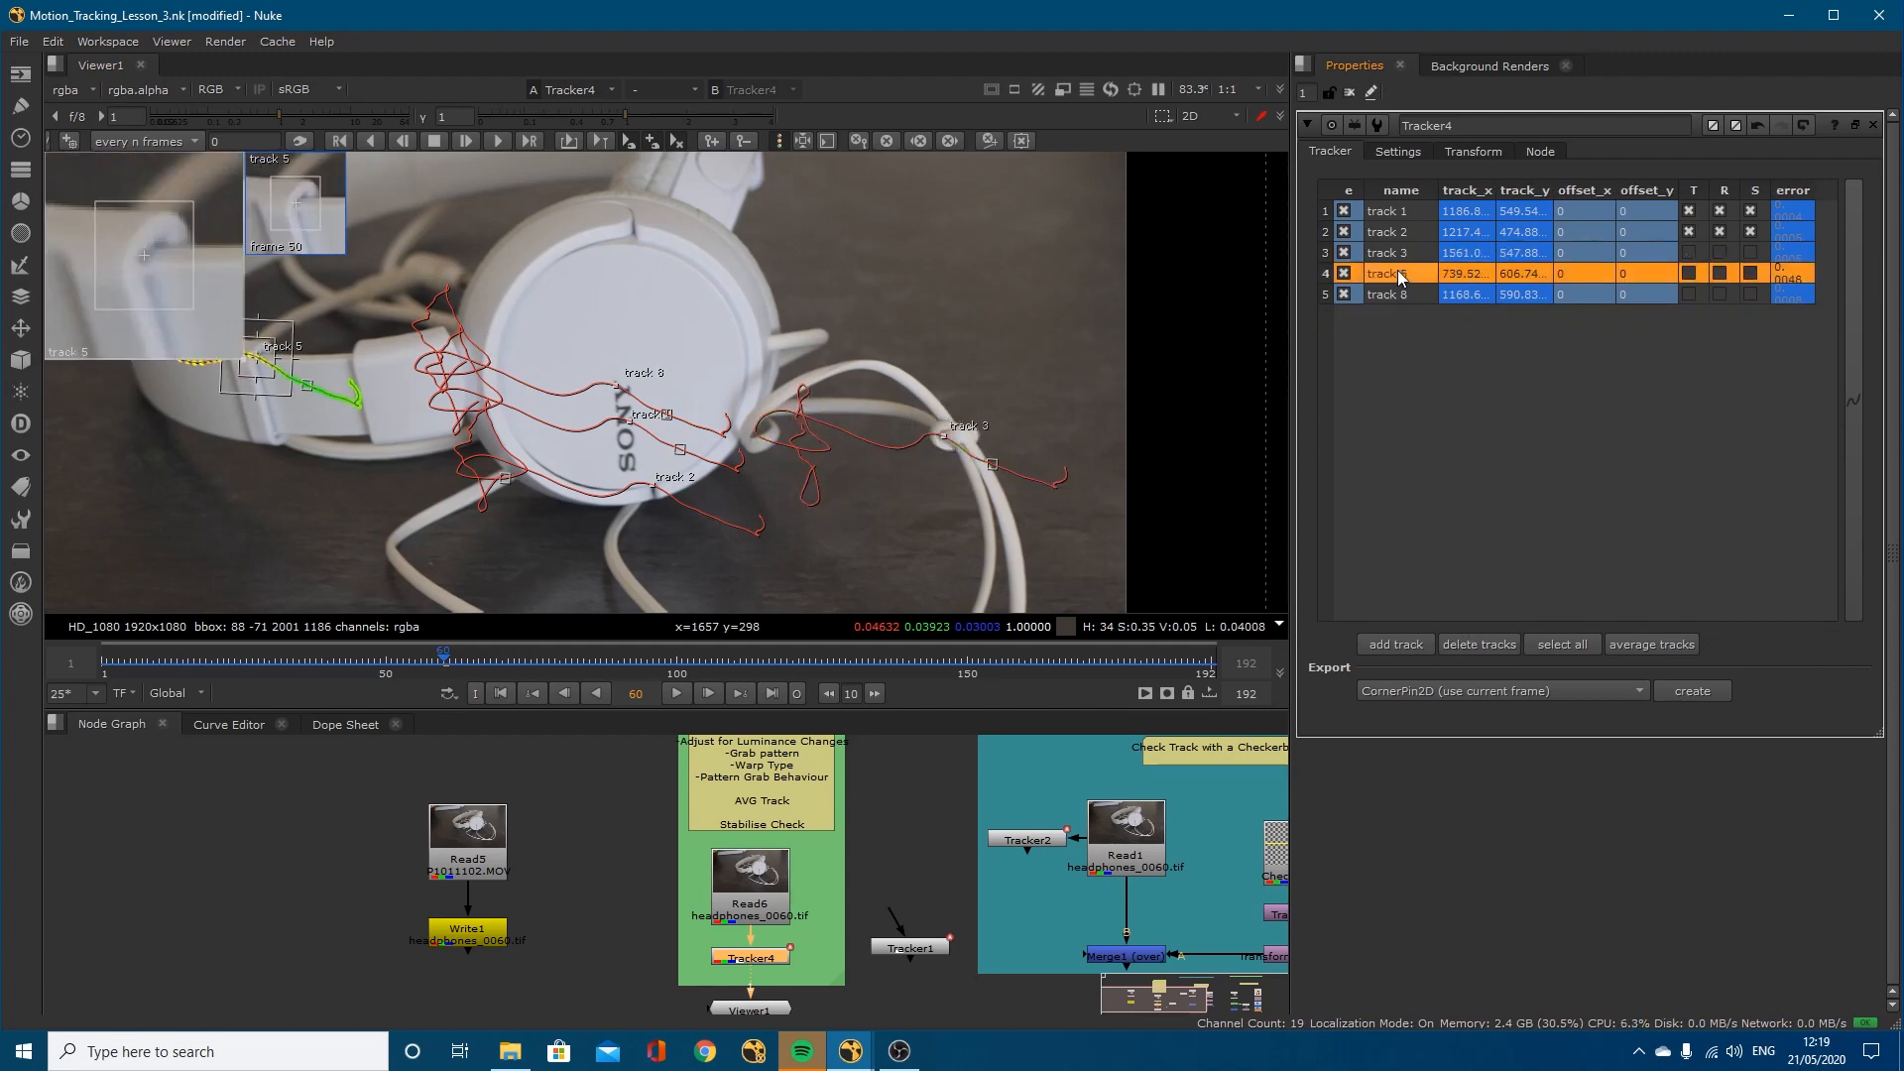
{"action": "left_click", "coordinate": [1396, 294]}
Step: Graph track 3's error curve alone, frame the whole curve, and compare it with the error curve of track 5
{"action": "left_click", "coordinate": [1406, 252]}
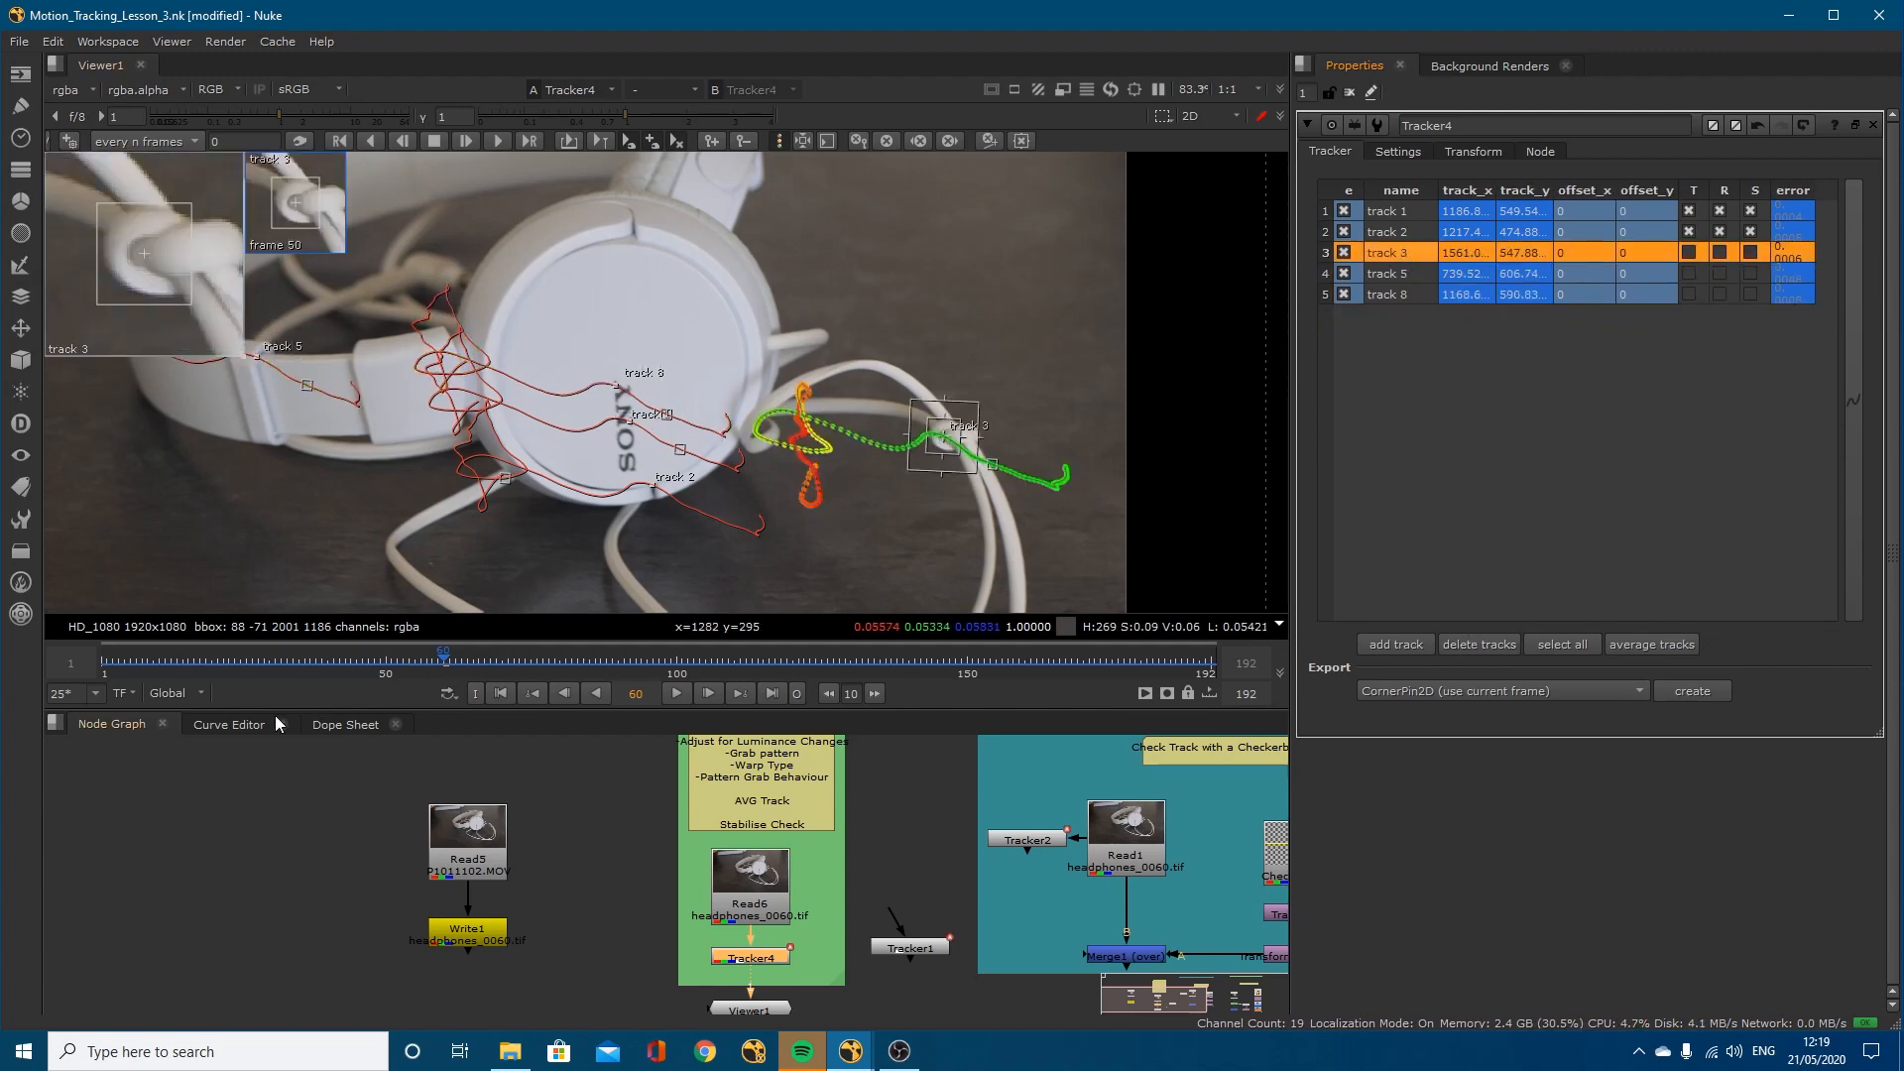
{"action": "left_click", "coordinate": [206, 723]}
{"action": "left_click", "coordinate": [99, 841]}
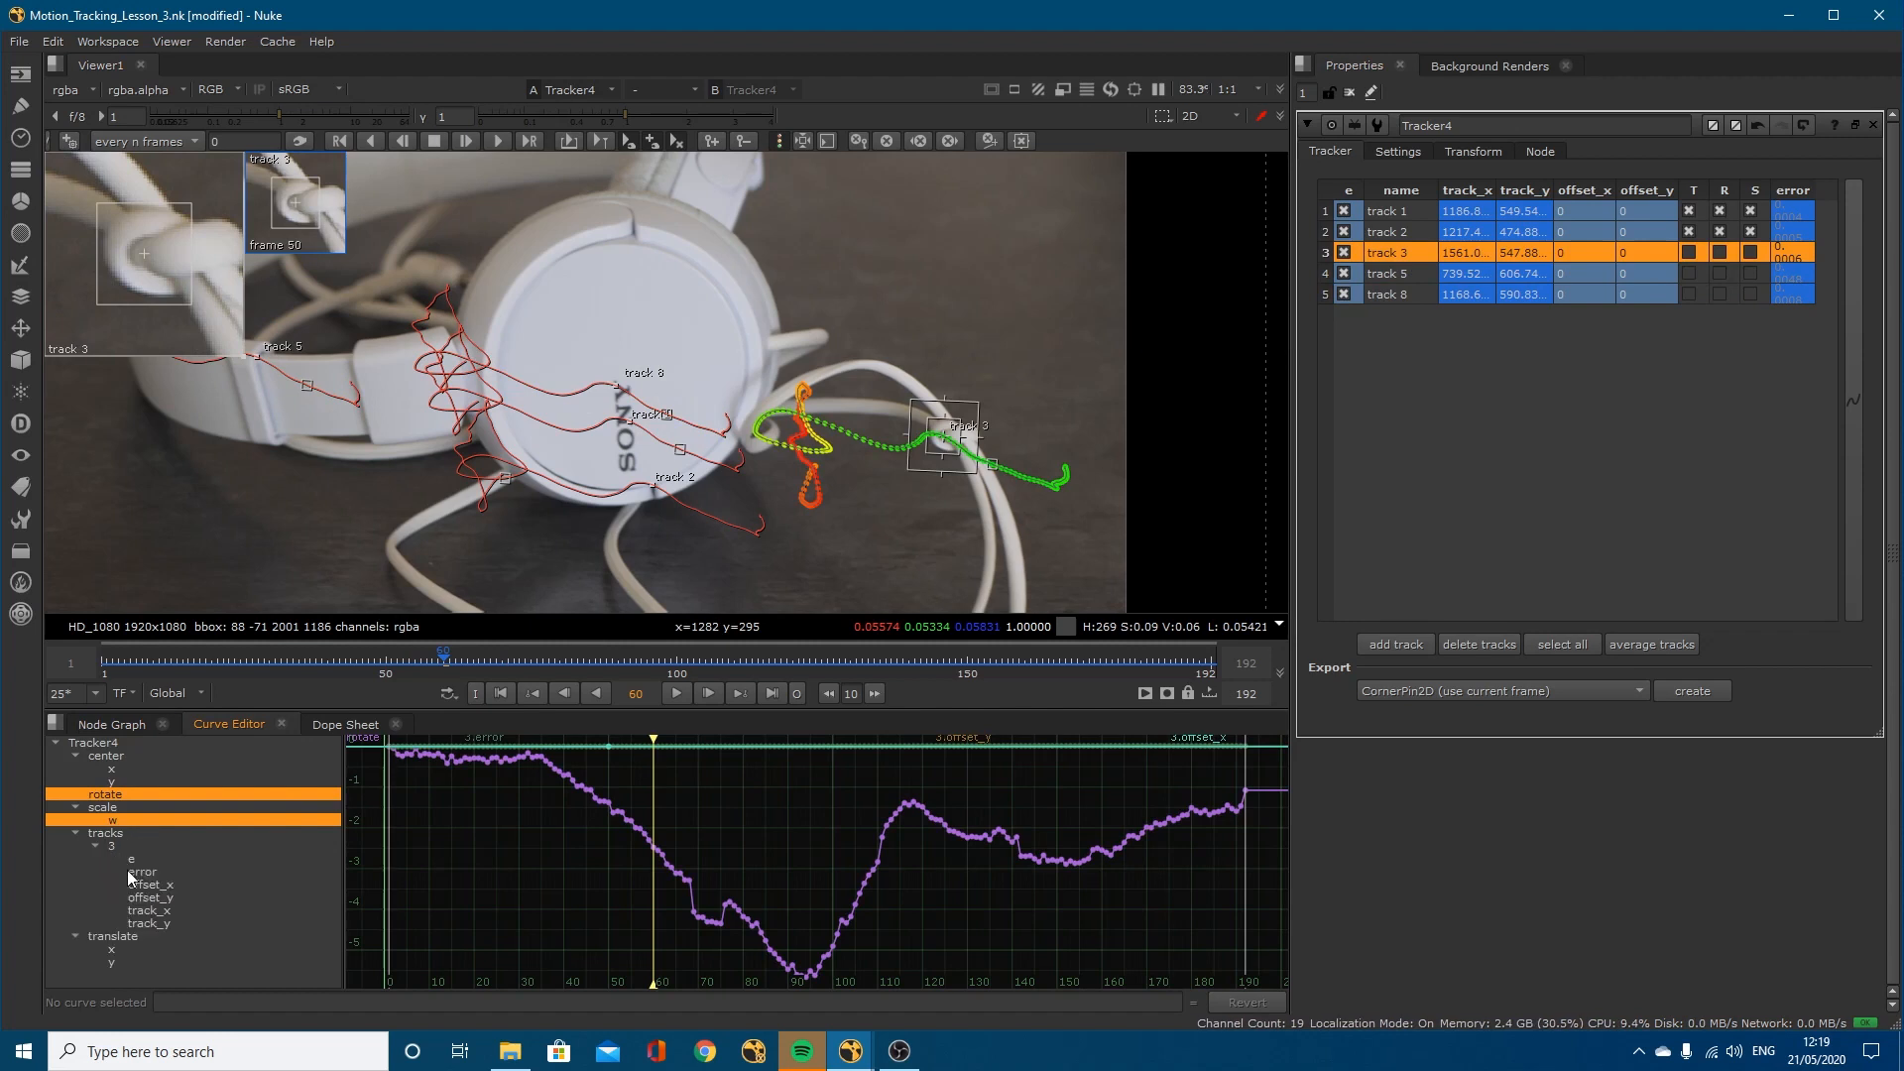
{"action": "left_click", "coordinate": [129, 870]}
{"action": "right_click", "coordinate": [551, 864]}
{"action": "mouse_move", "coordinate": [552, 864]}
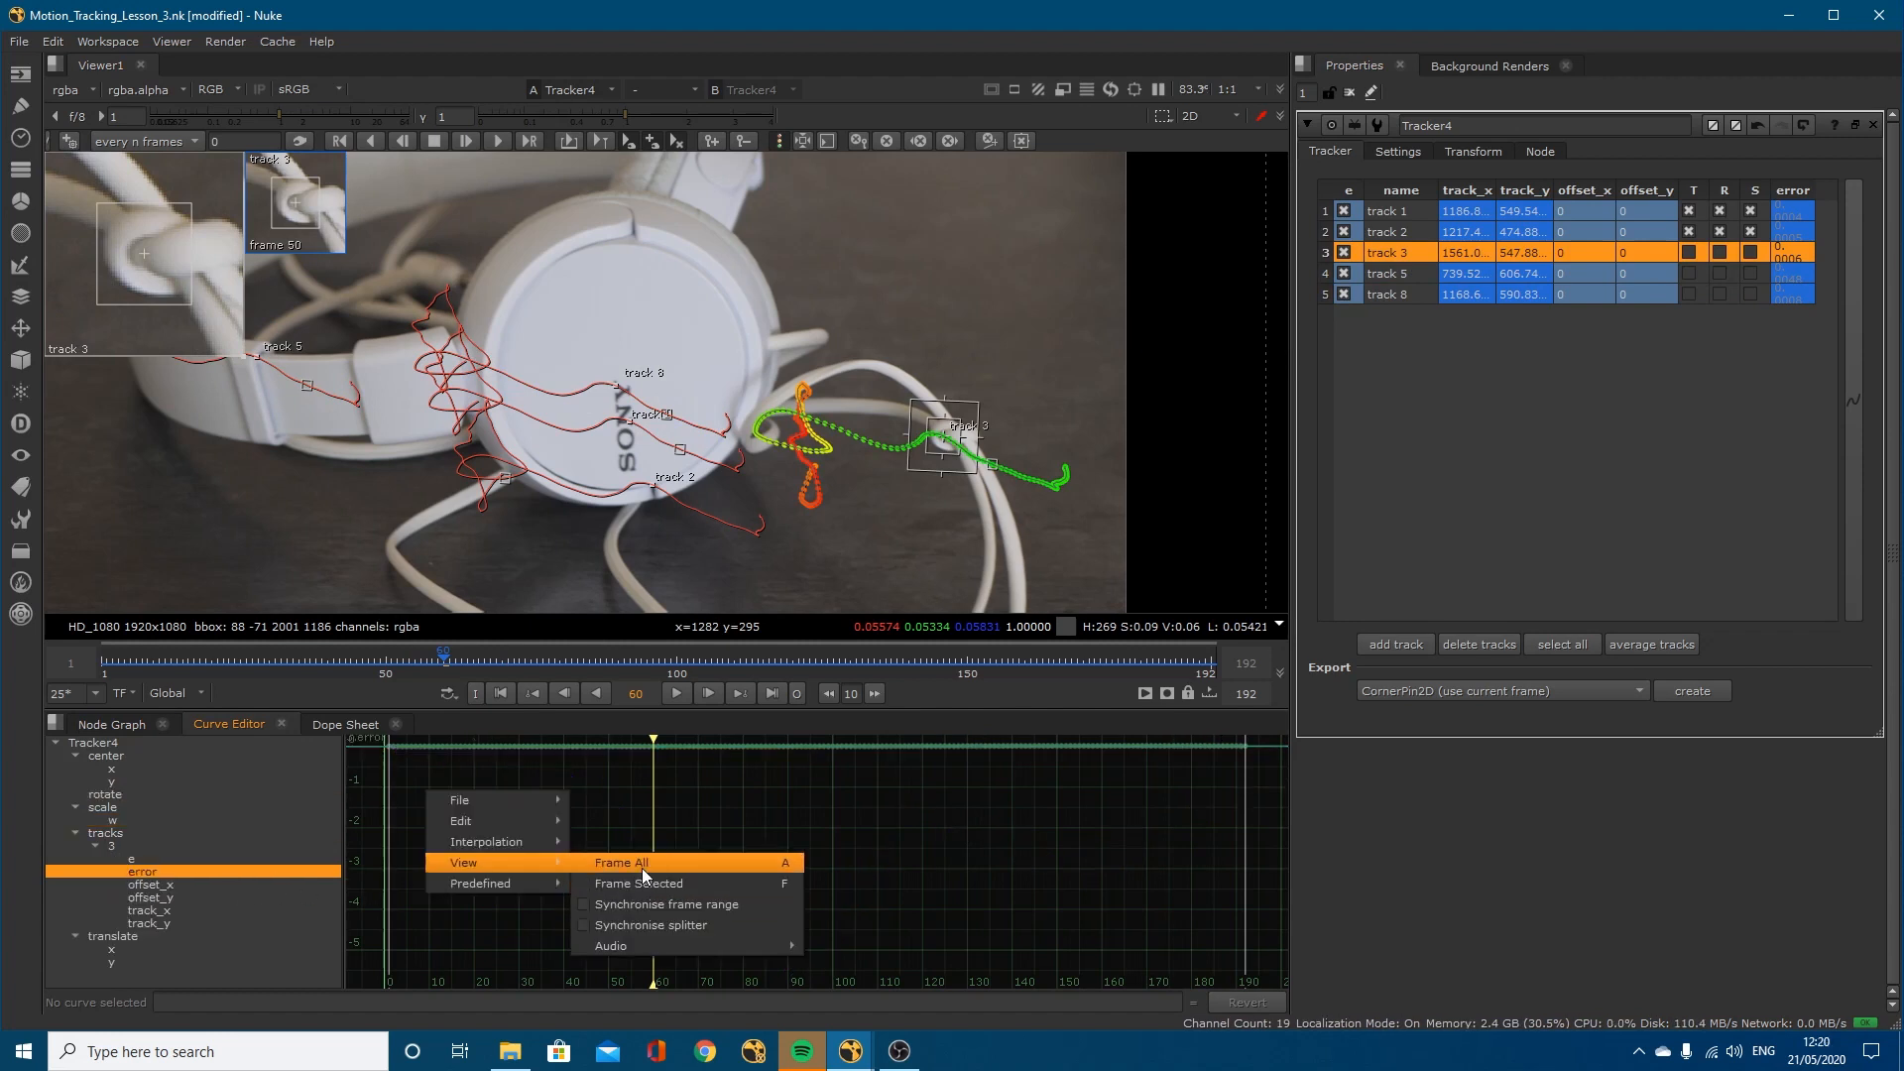
{"action": "left_click", "coordinate": [643, 876]}
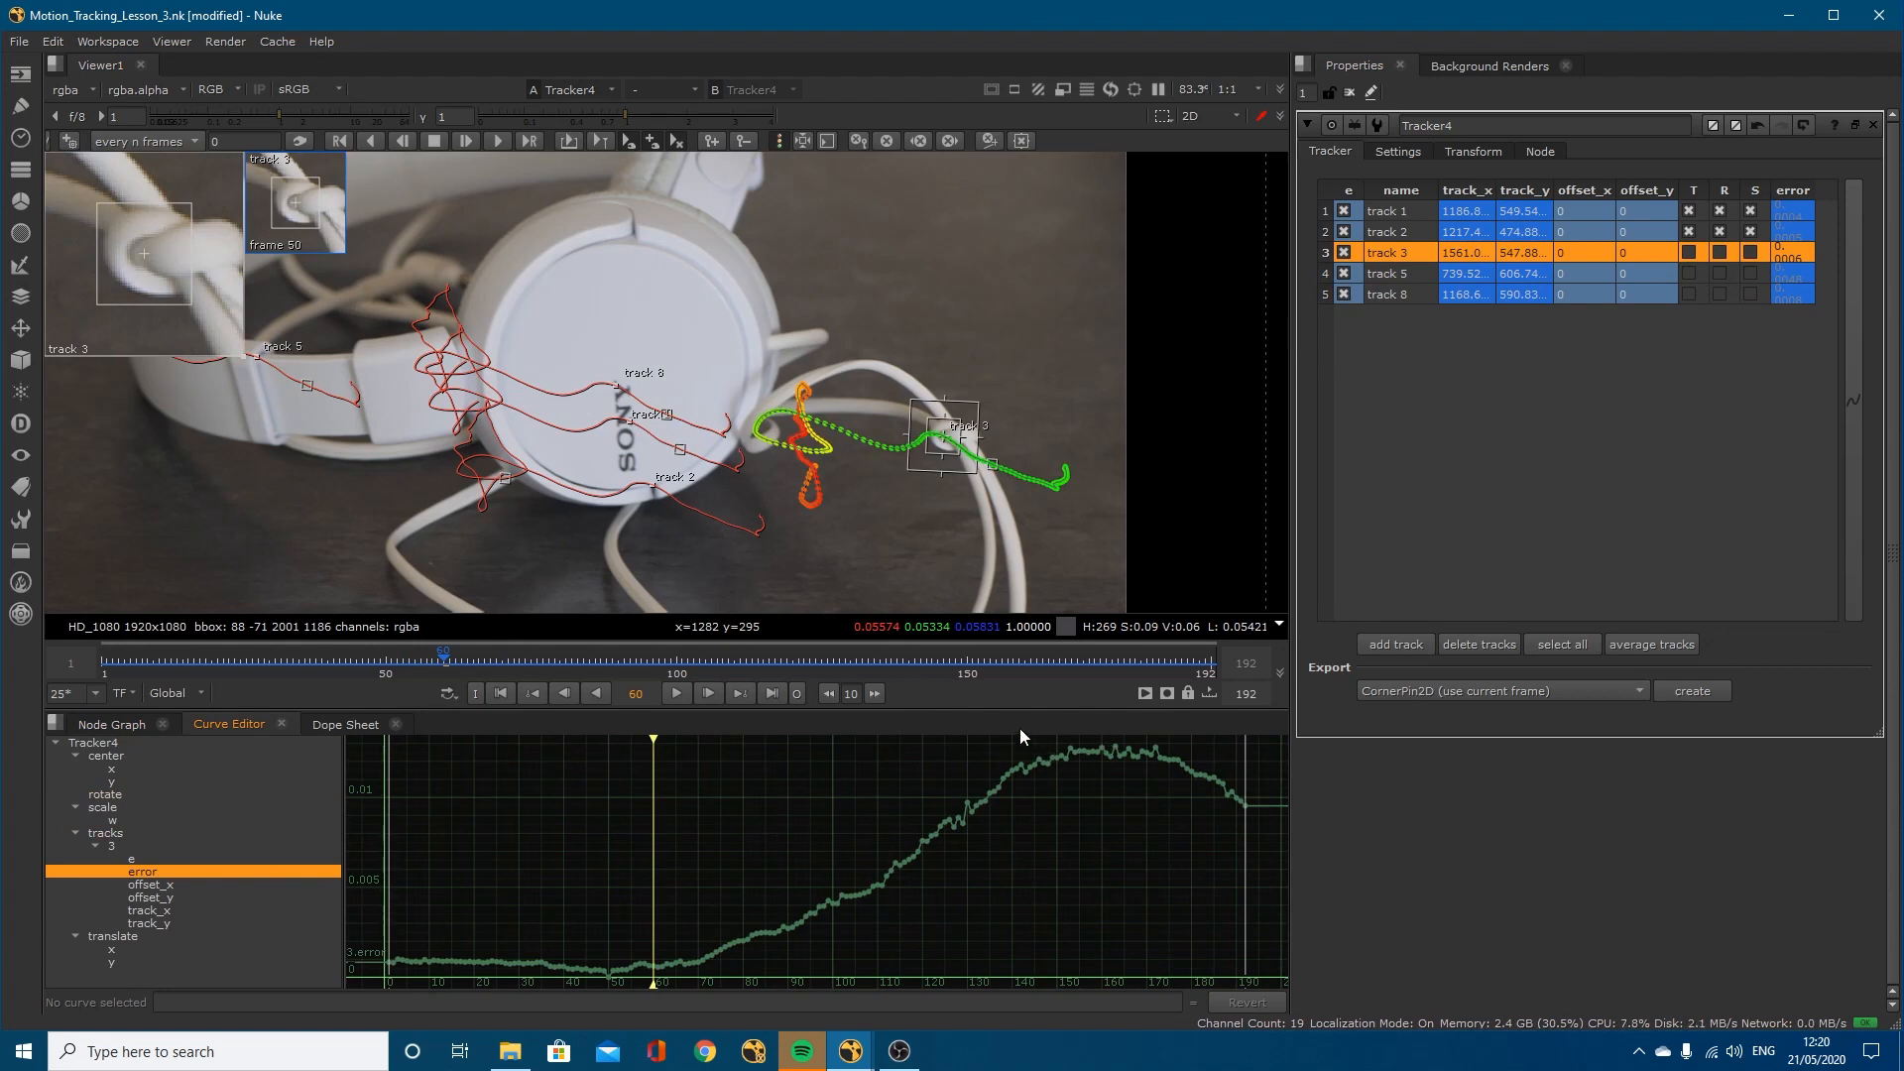
{"action": "left_click", "coordinate": [1404, 274]}
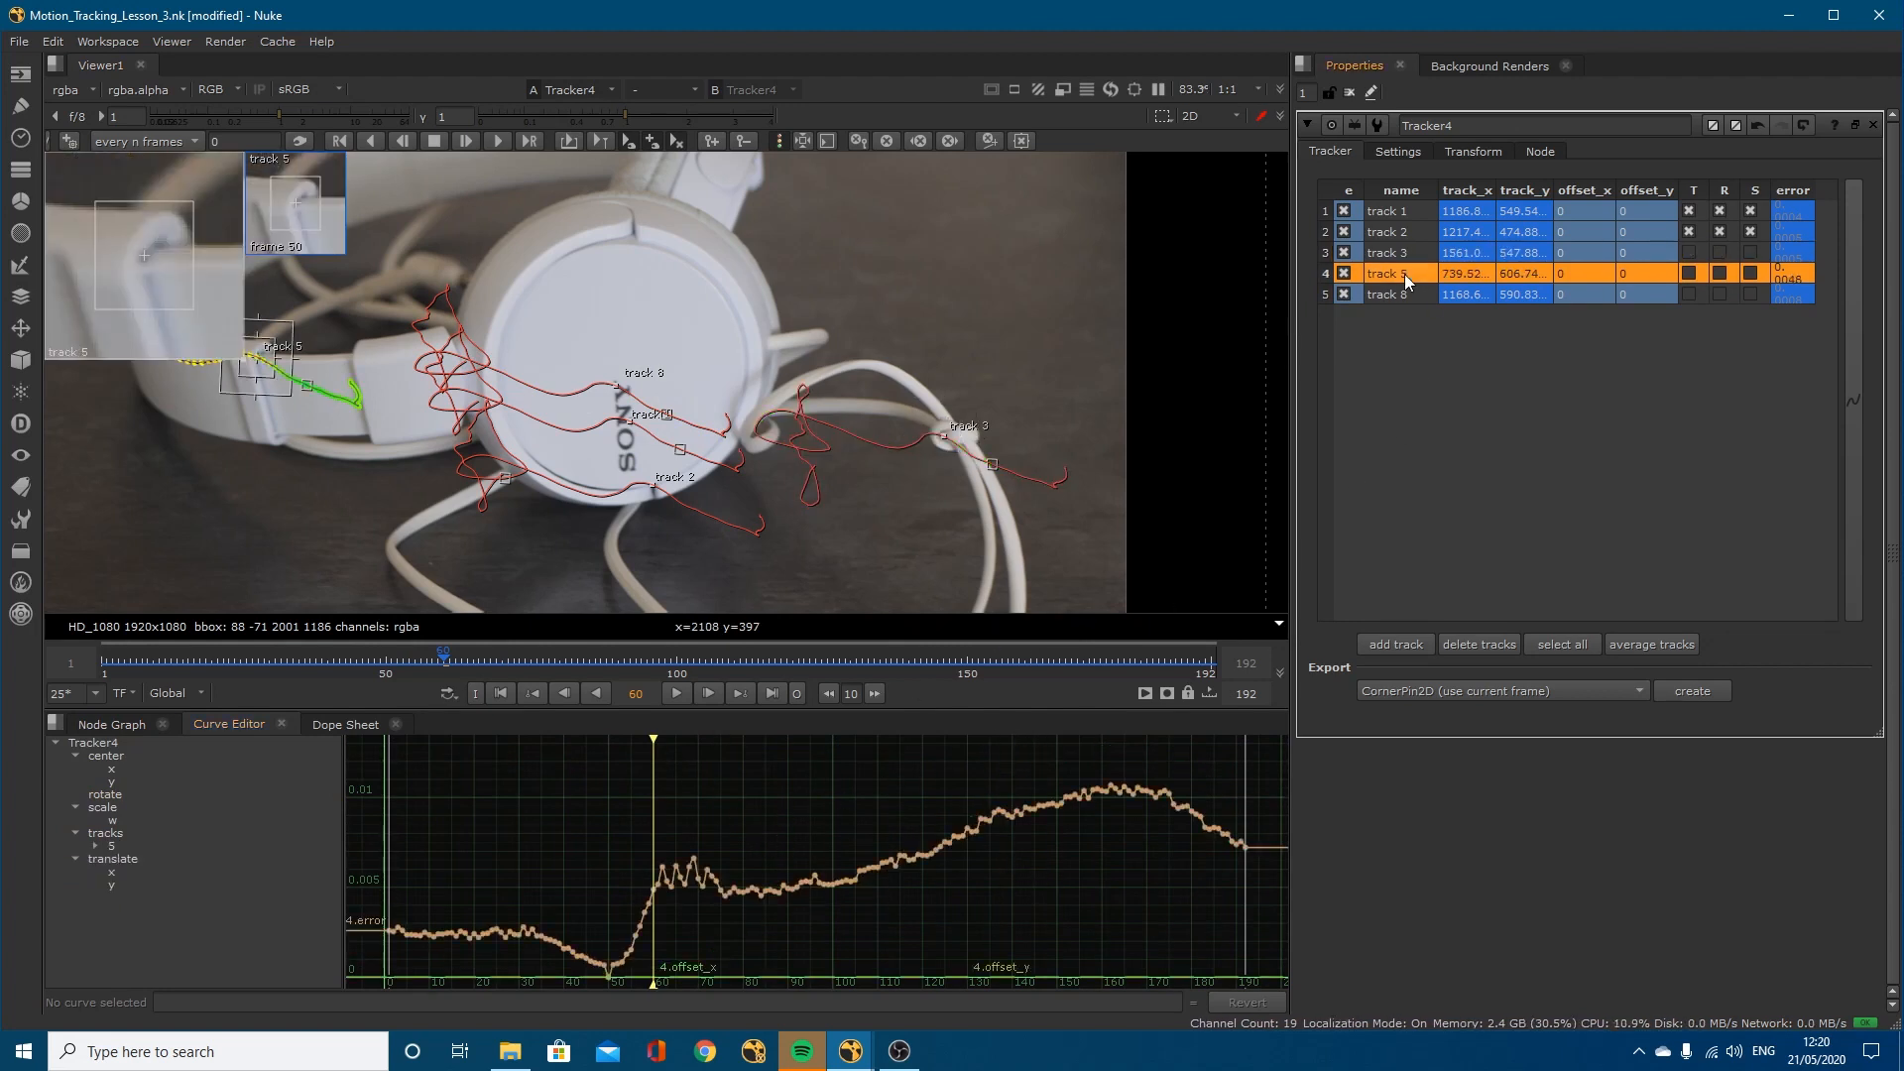
Step: Graph track 8's error curve alone and frame the whole curve for inspection
{"action": "left_click", "coordinate": [1414, 294]}
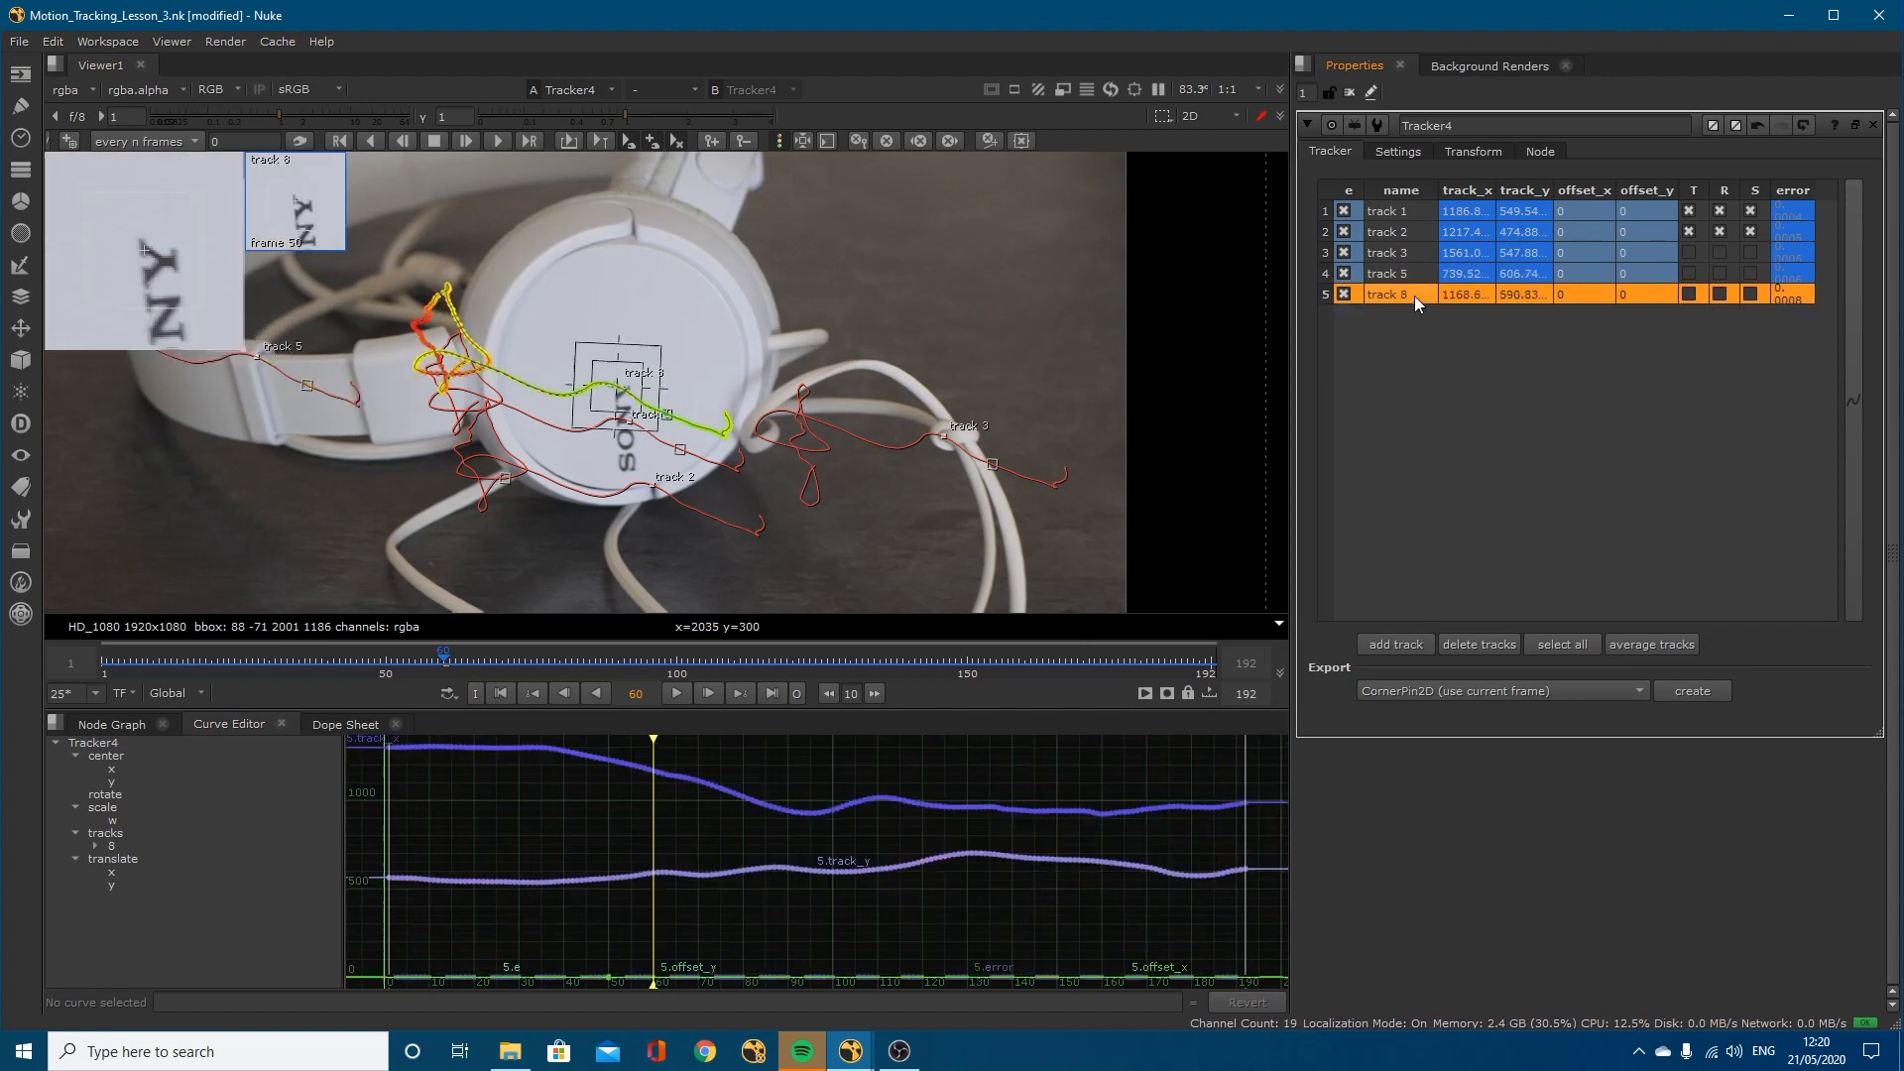
{"action": "left_click", "coordinate": [96, 845]}
{"action": "left_click", "coordinate": [144, 873]}
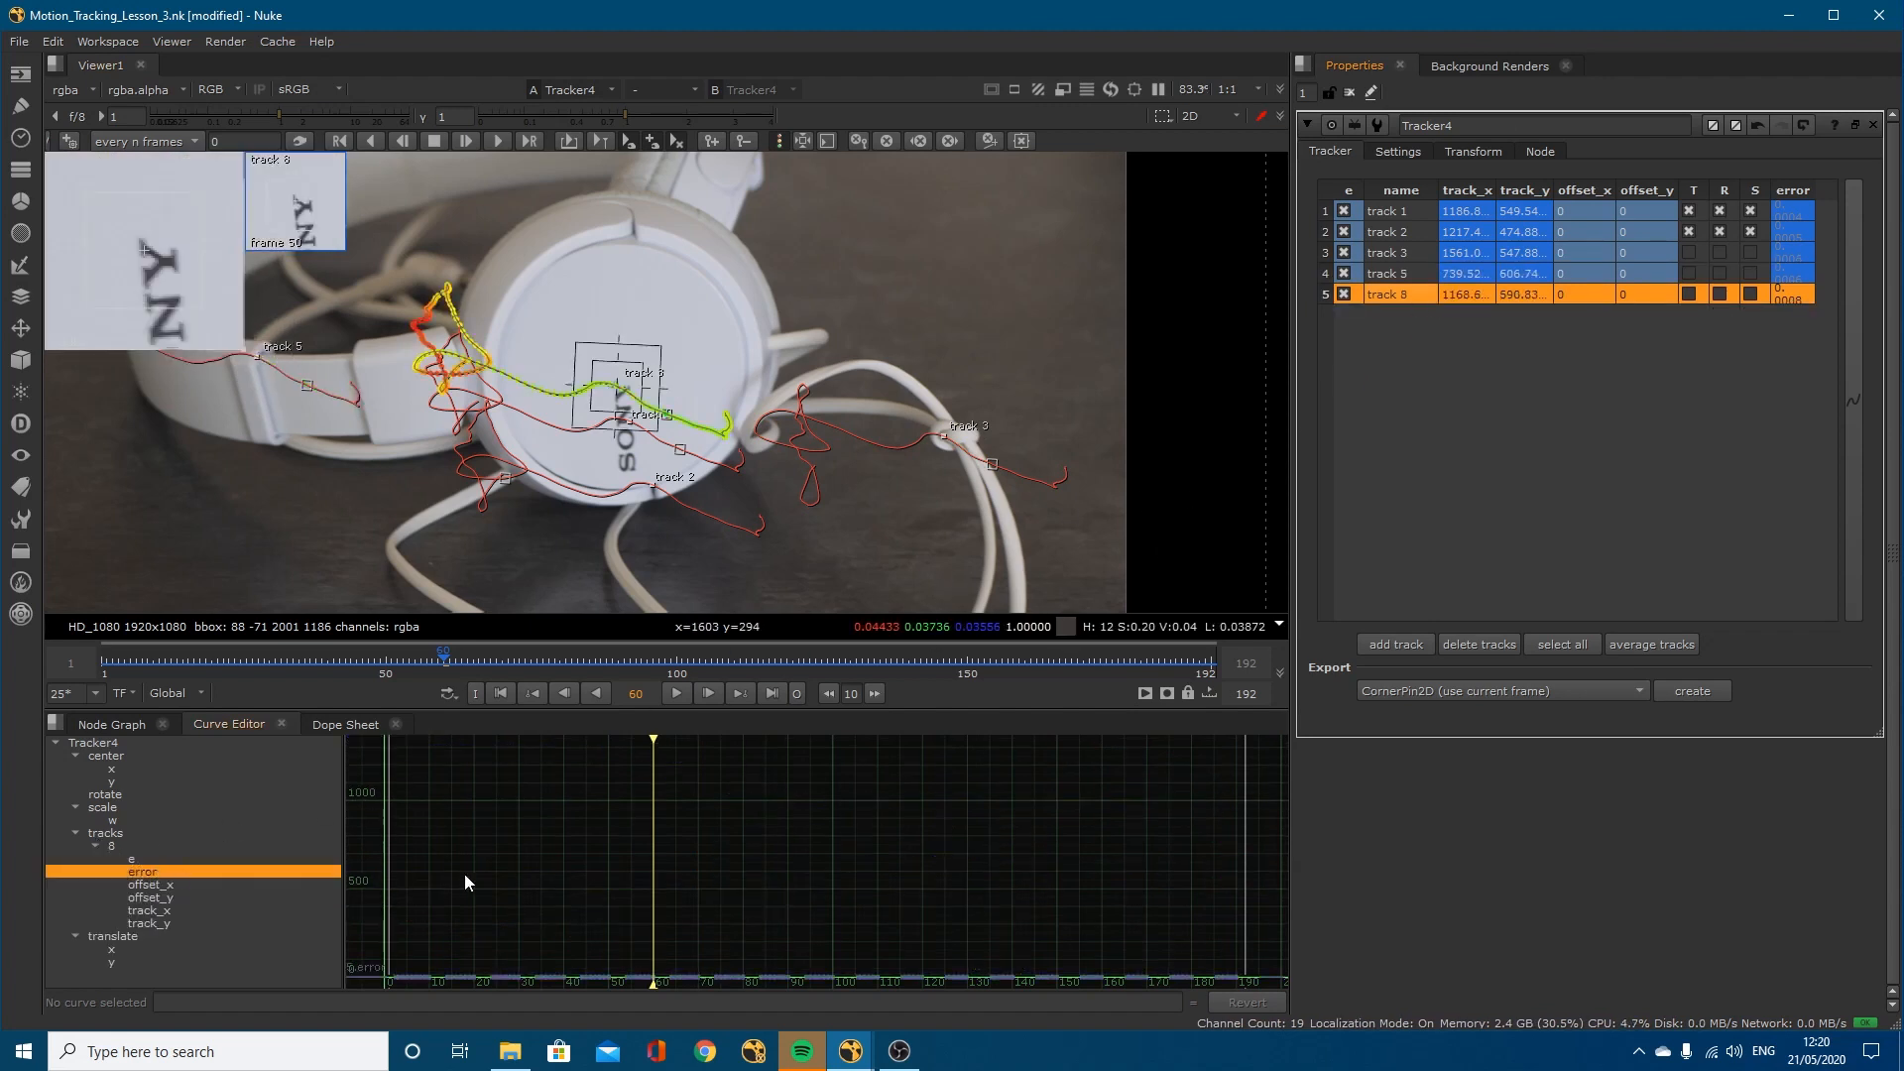
{"action": "right_click", "coordinate": [696, 899]}
{"action": "left_click", "coordinate": [756, 922]}
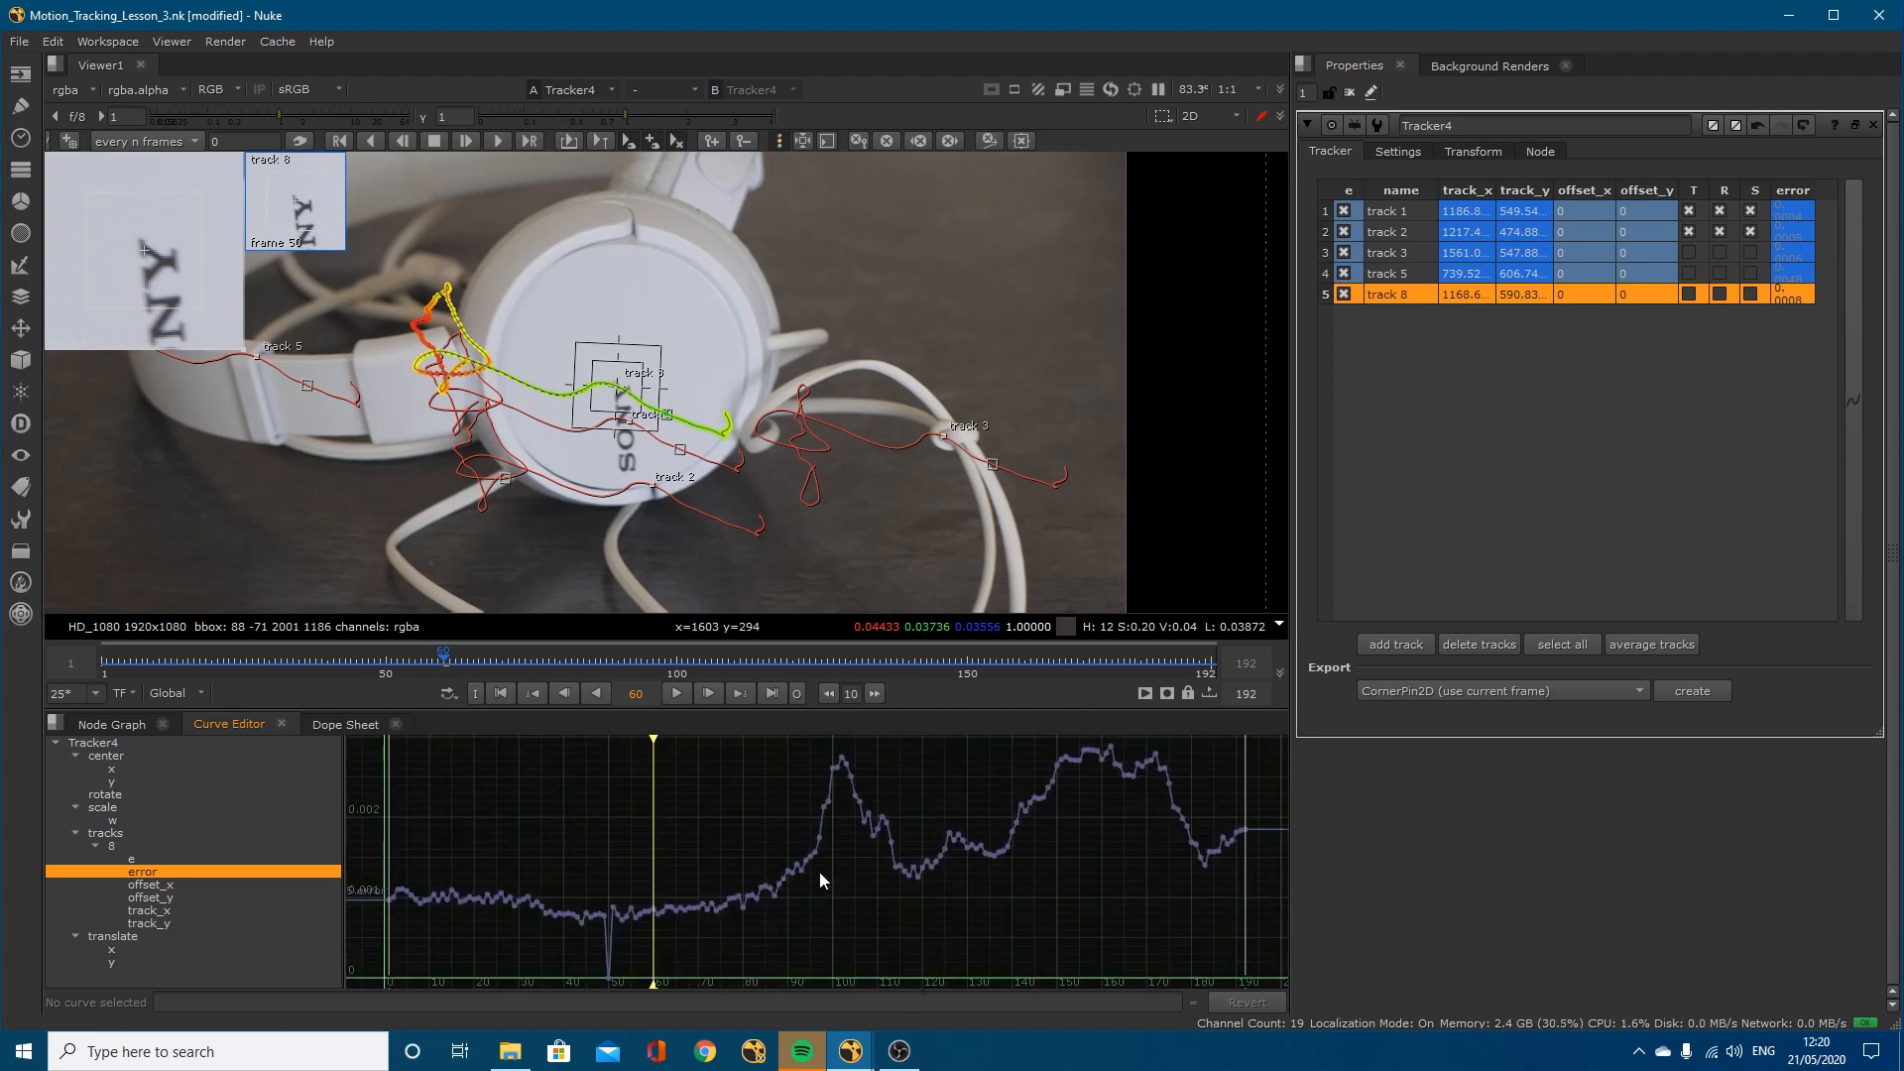
Step: Scrub along track 8's error curve to frame 159 and examine the error peaks
{"action": "right_click", "coordinate": [1393, 292]}
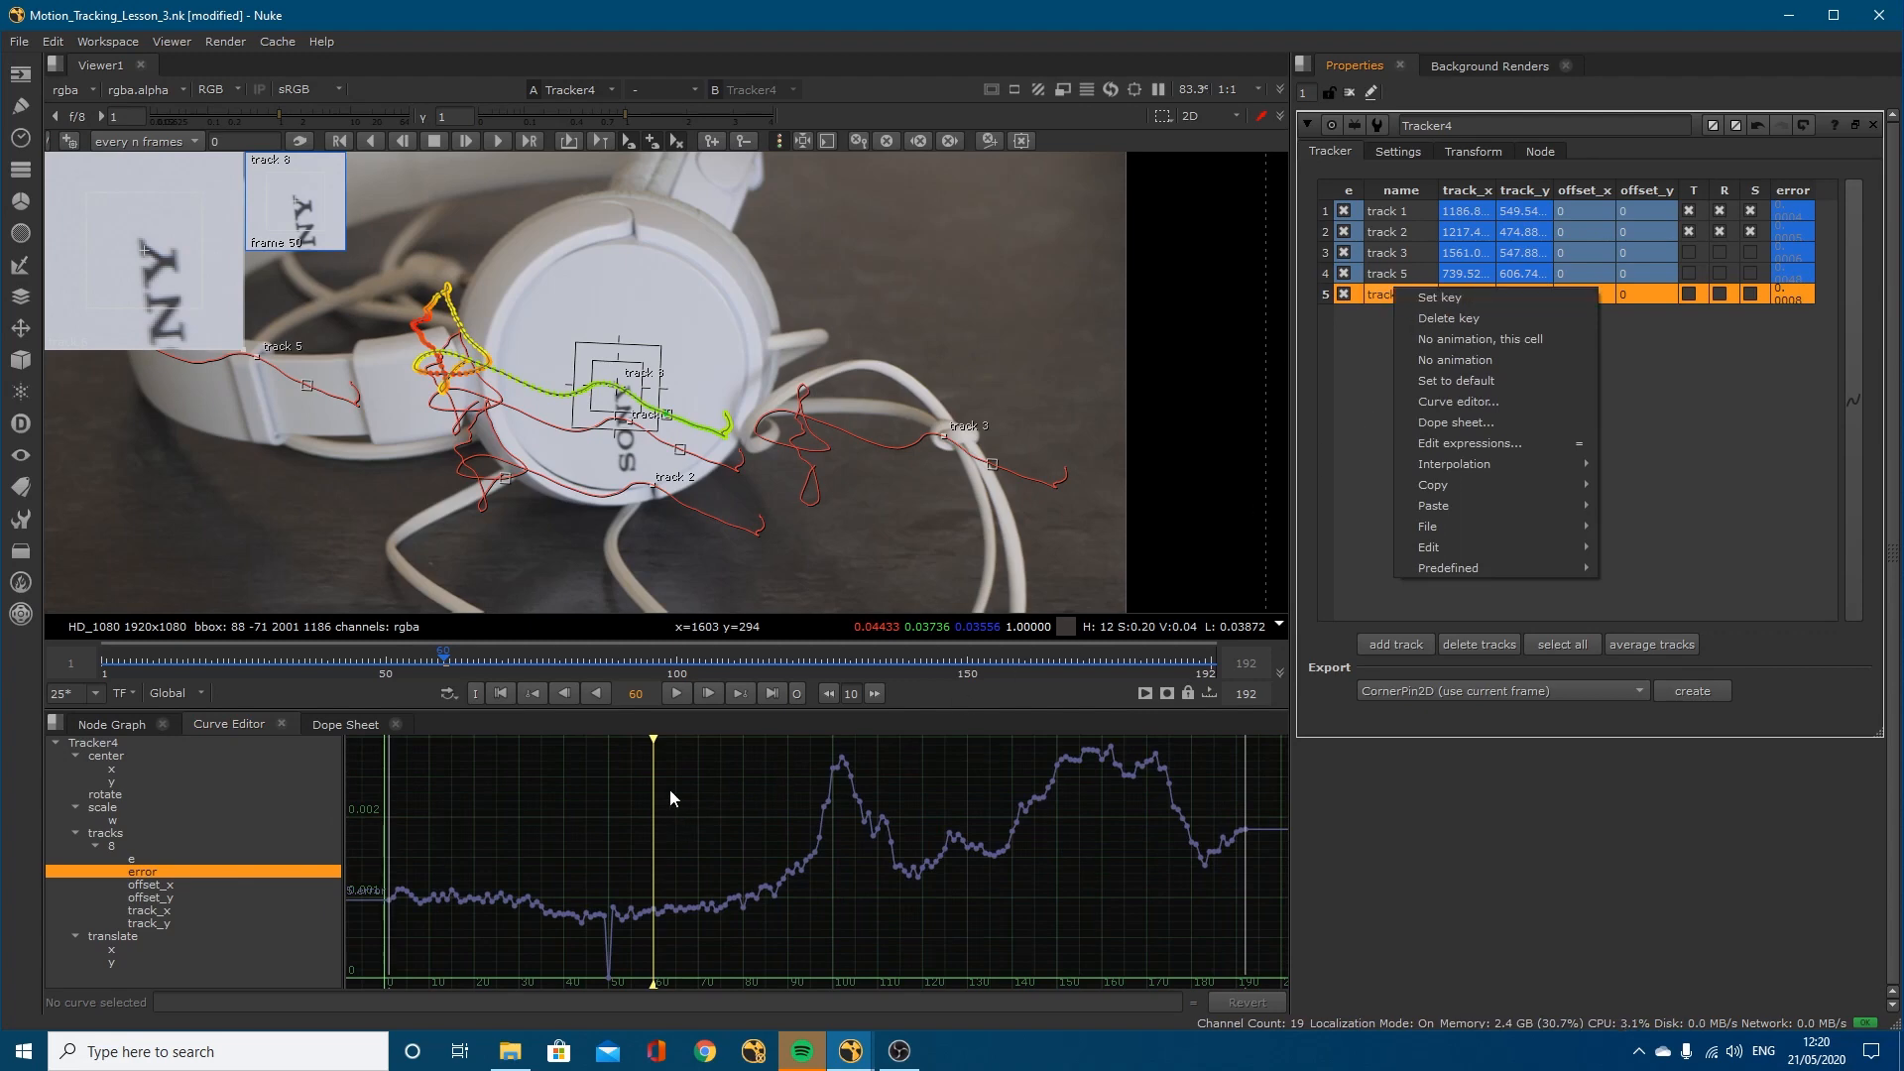
{"action": "left_click", "coordinate": [650, 761]}
{"action": "left_click_drag", "start_coordinate": [647, 739], "coordinate": [876, 752]}
{"action": "left_click_drag", "start_coordinate": [957, 756], "coordinate": [1096, 755]}
Step: Return to the node graph and average tracks 3, 5 and 8 into one new track
{"action": "left_click", "coordinate": [122, 724]}
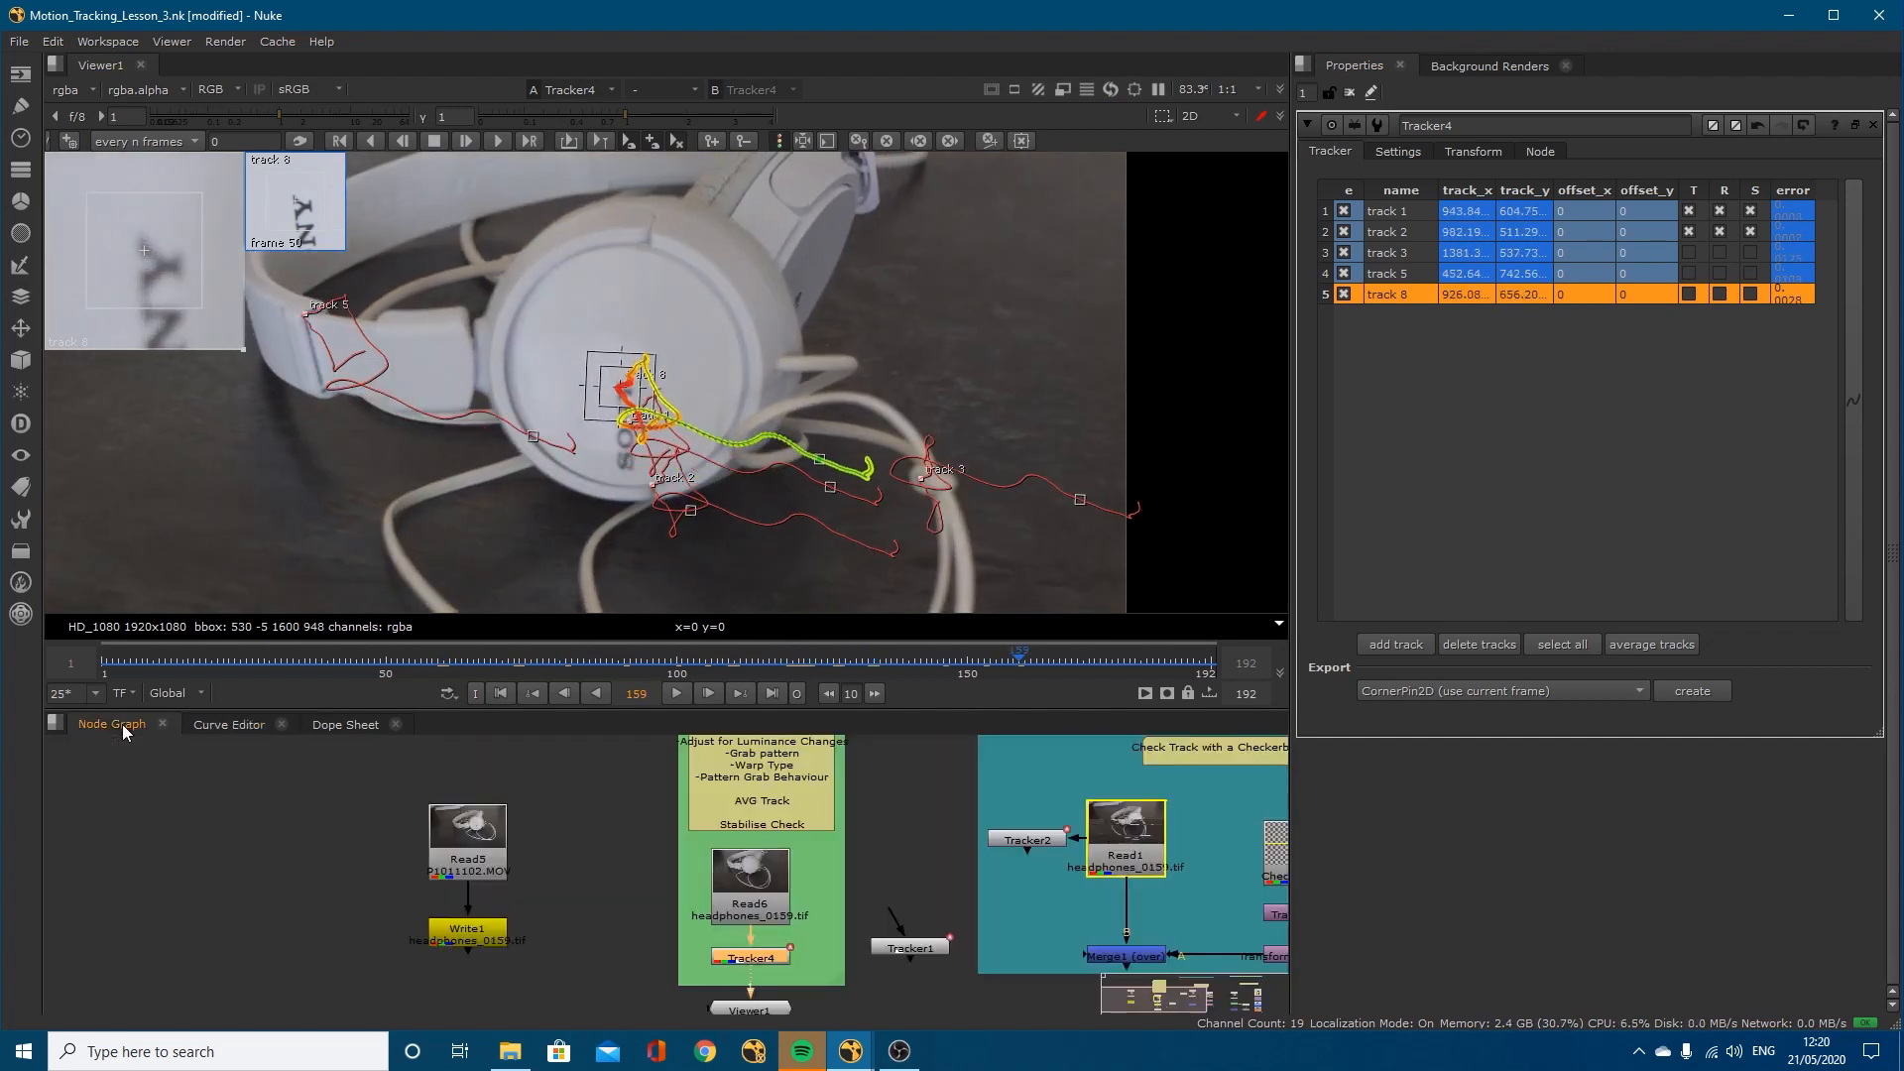
{"action": "left_click", "coordinate": [1415, 252], "text": "shift"}
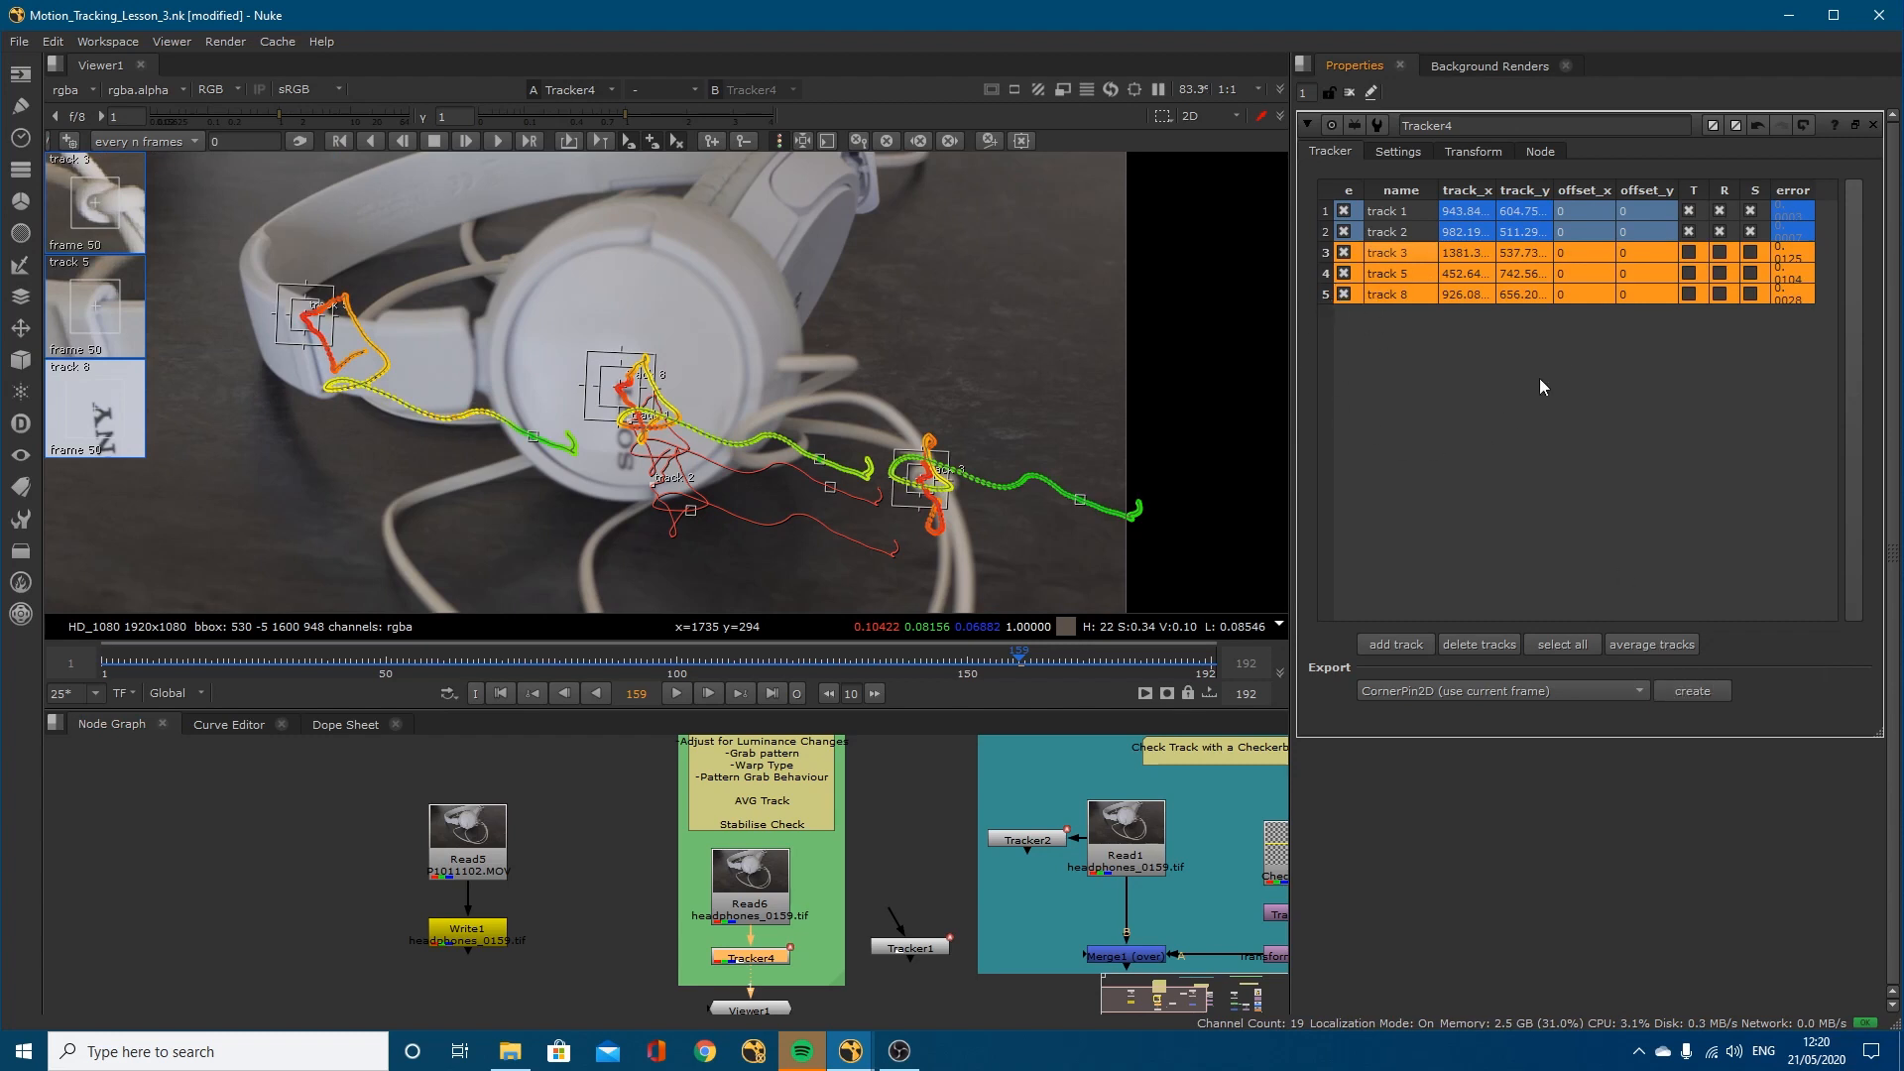
{"action": "left_click", "coordinate": [1646, 645]}
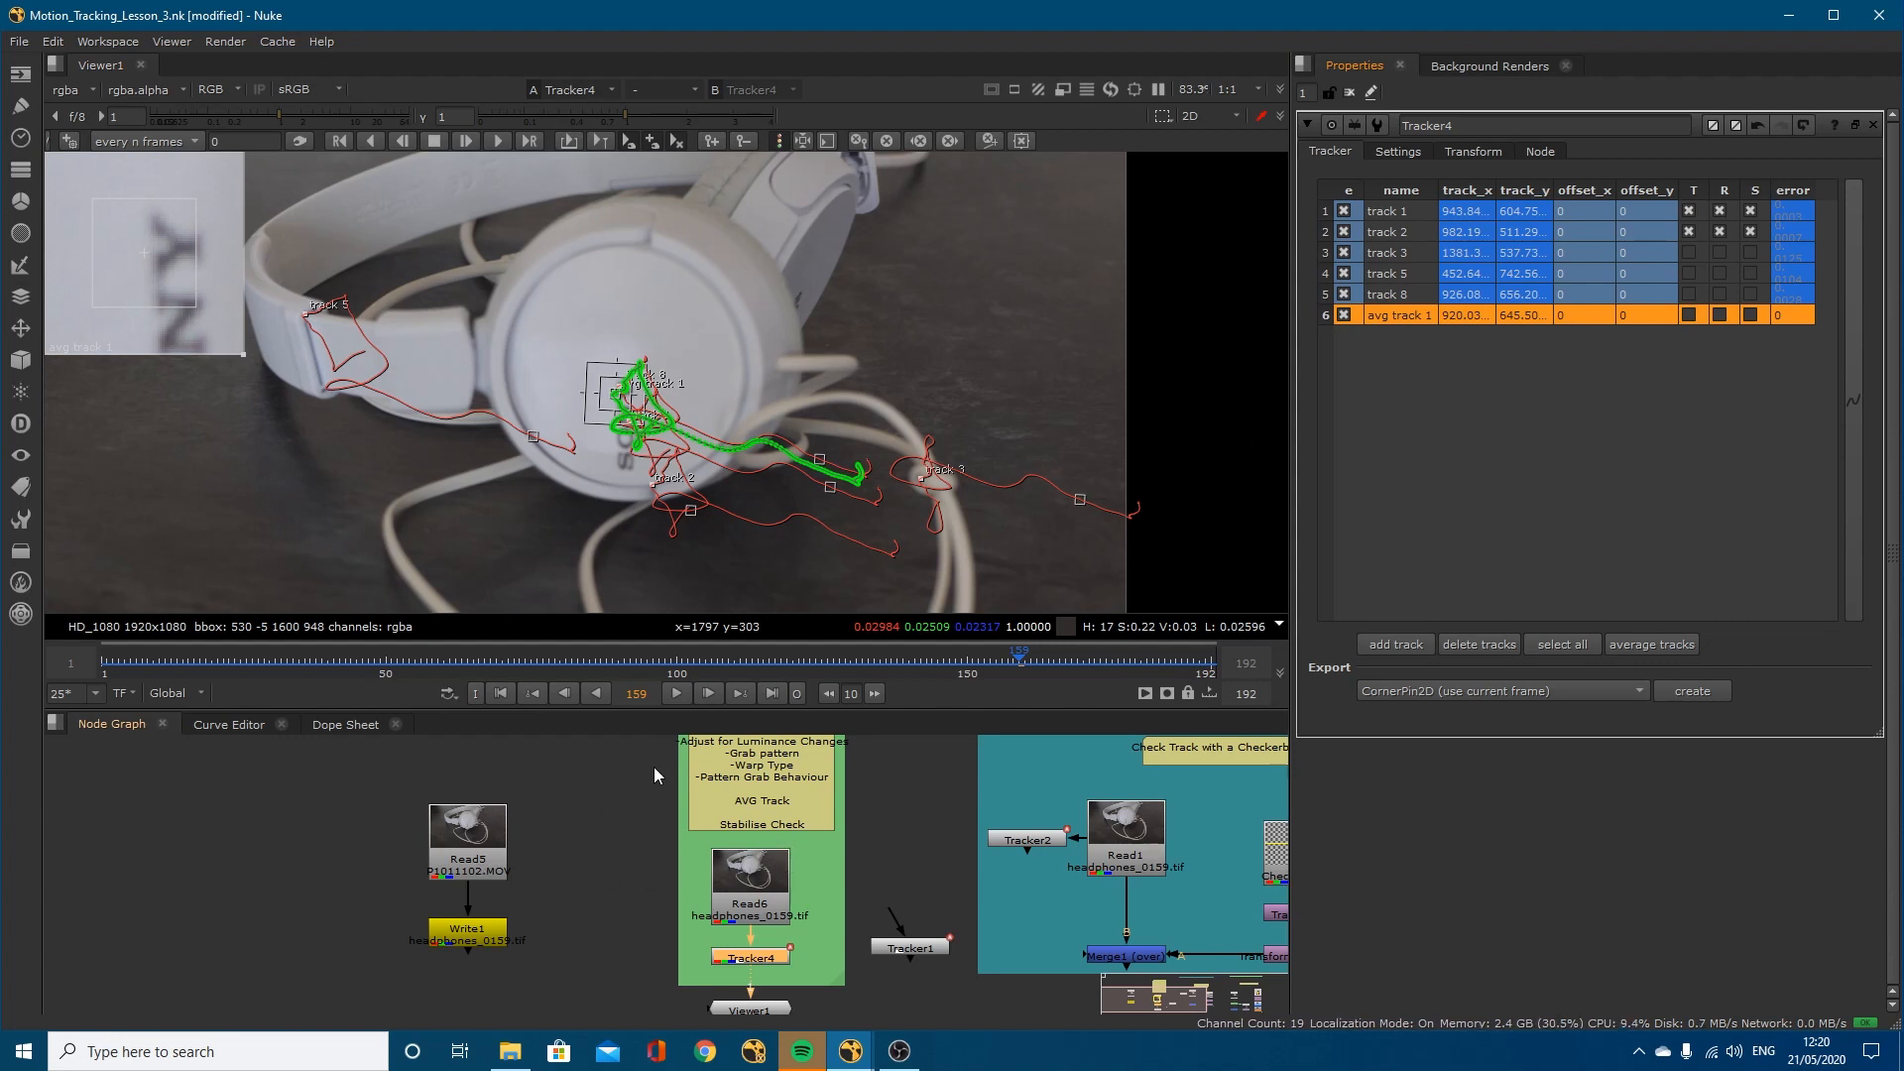
{"action": "mouse_move", "coordinate": [1206, 628]}
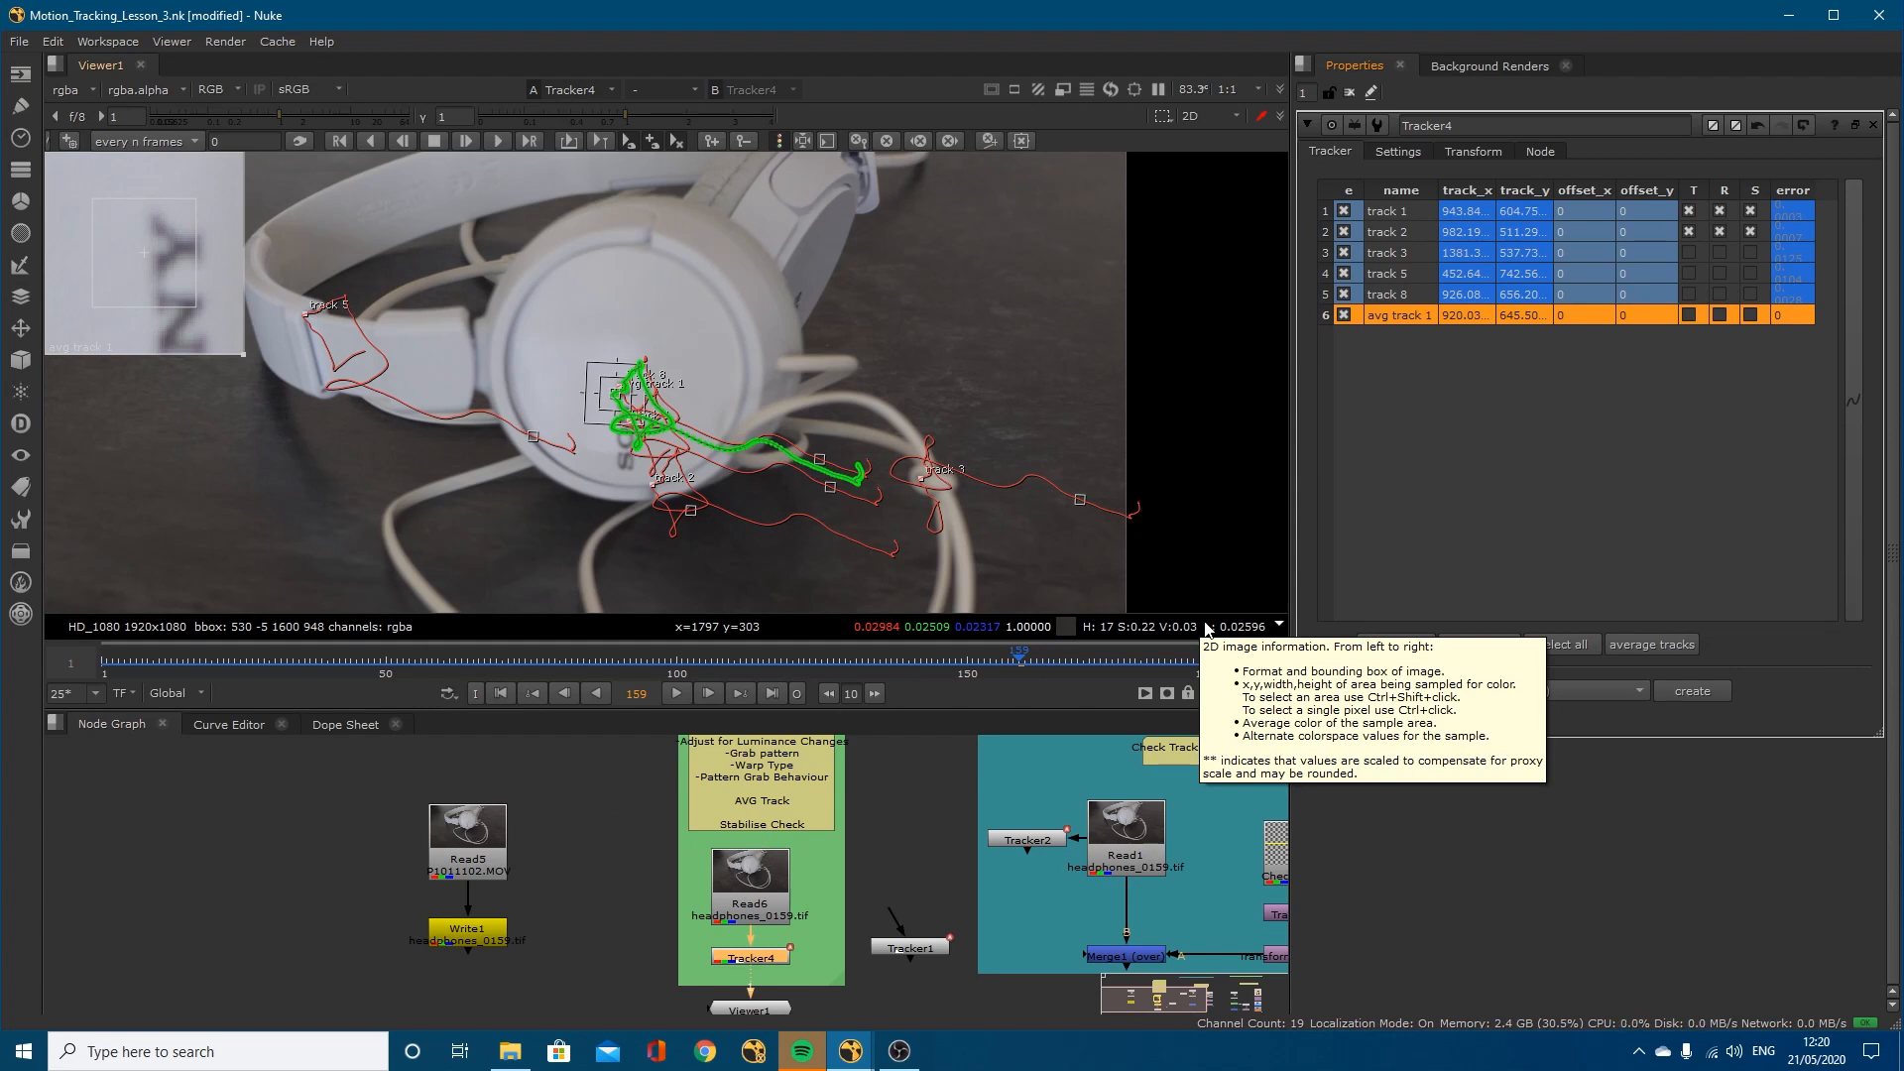
{"action": "left_click", "coordinate": [1389, 290]}
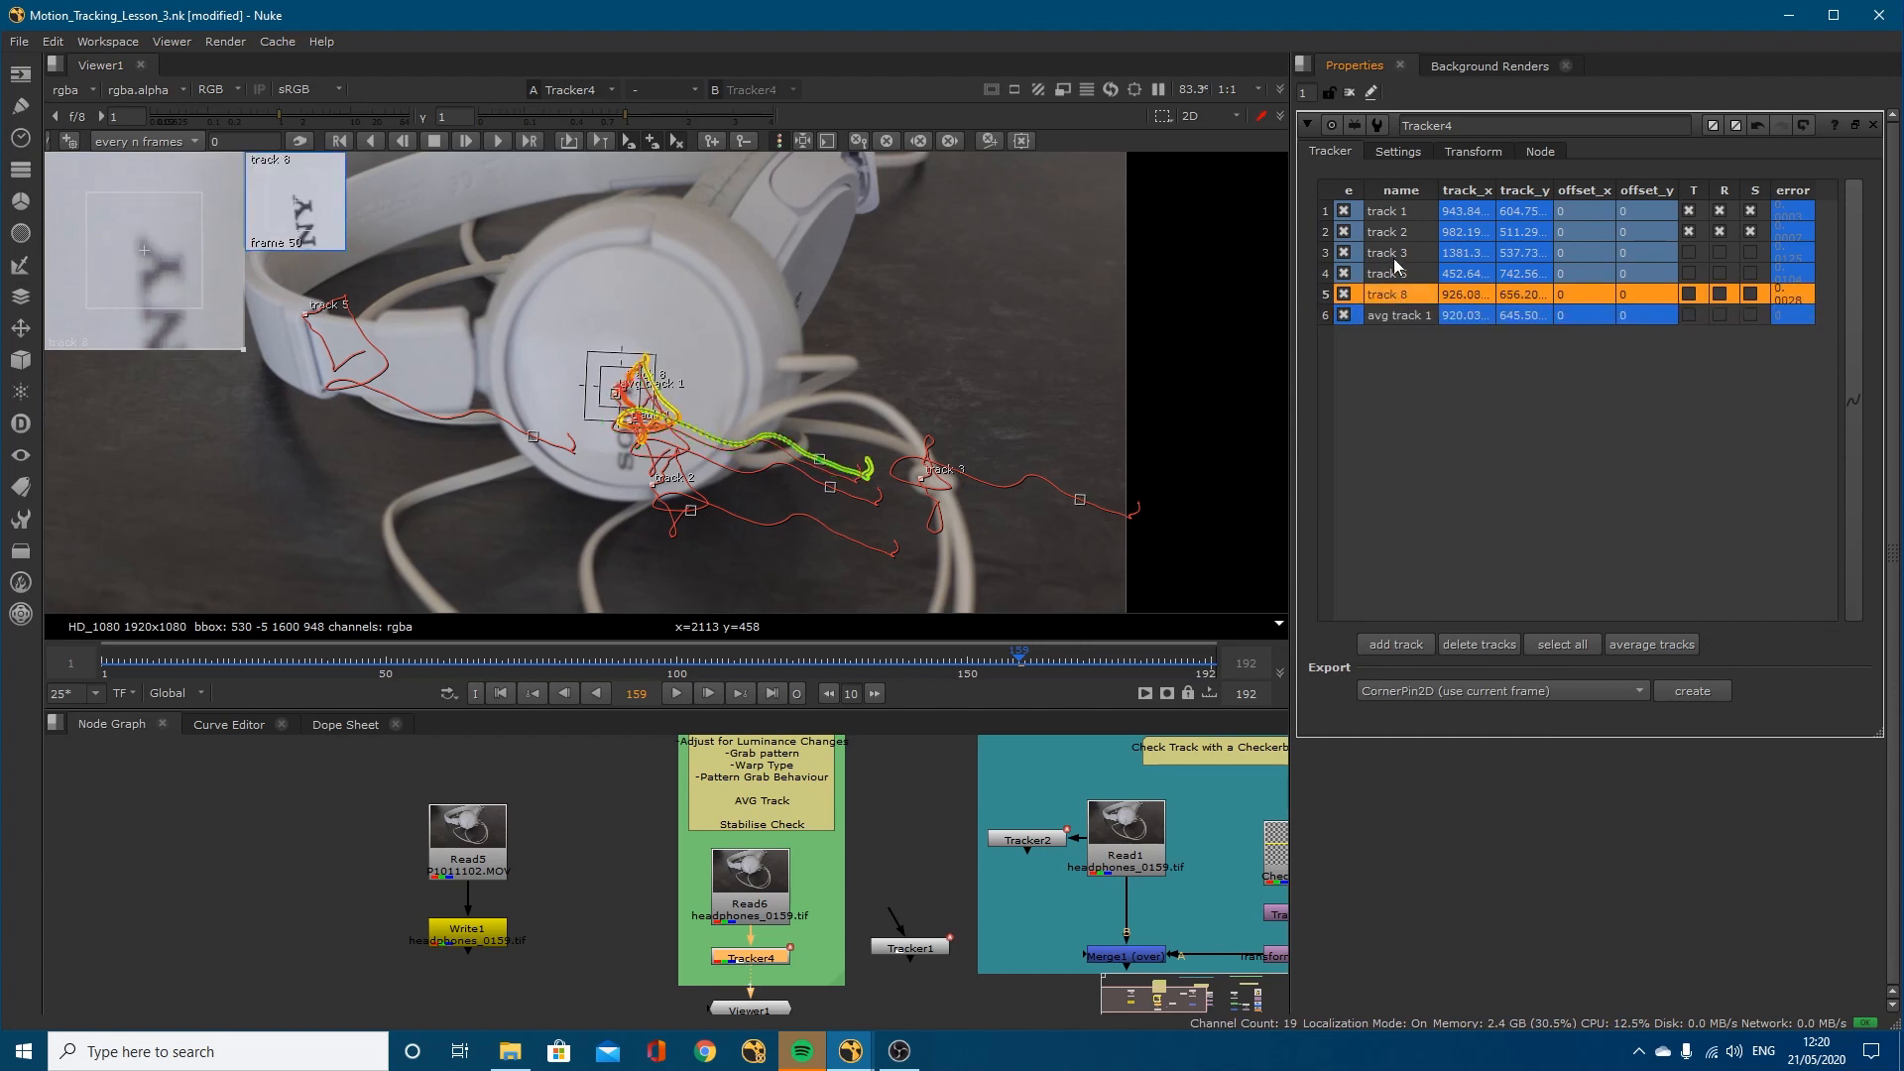
{"action": "left_click", "coordinate": [1395, 251], "text": "shift"}
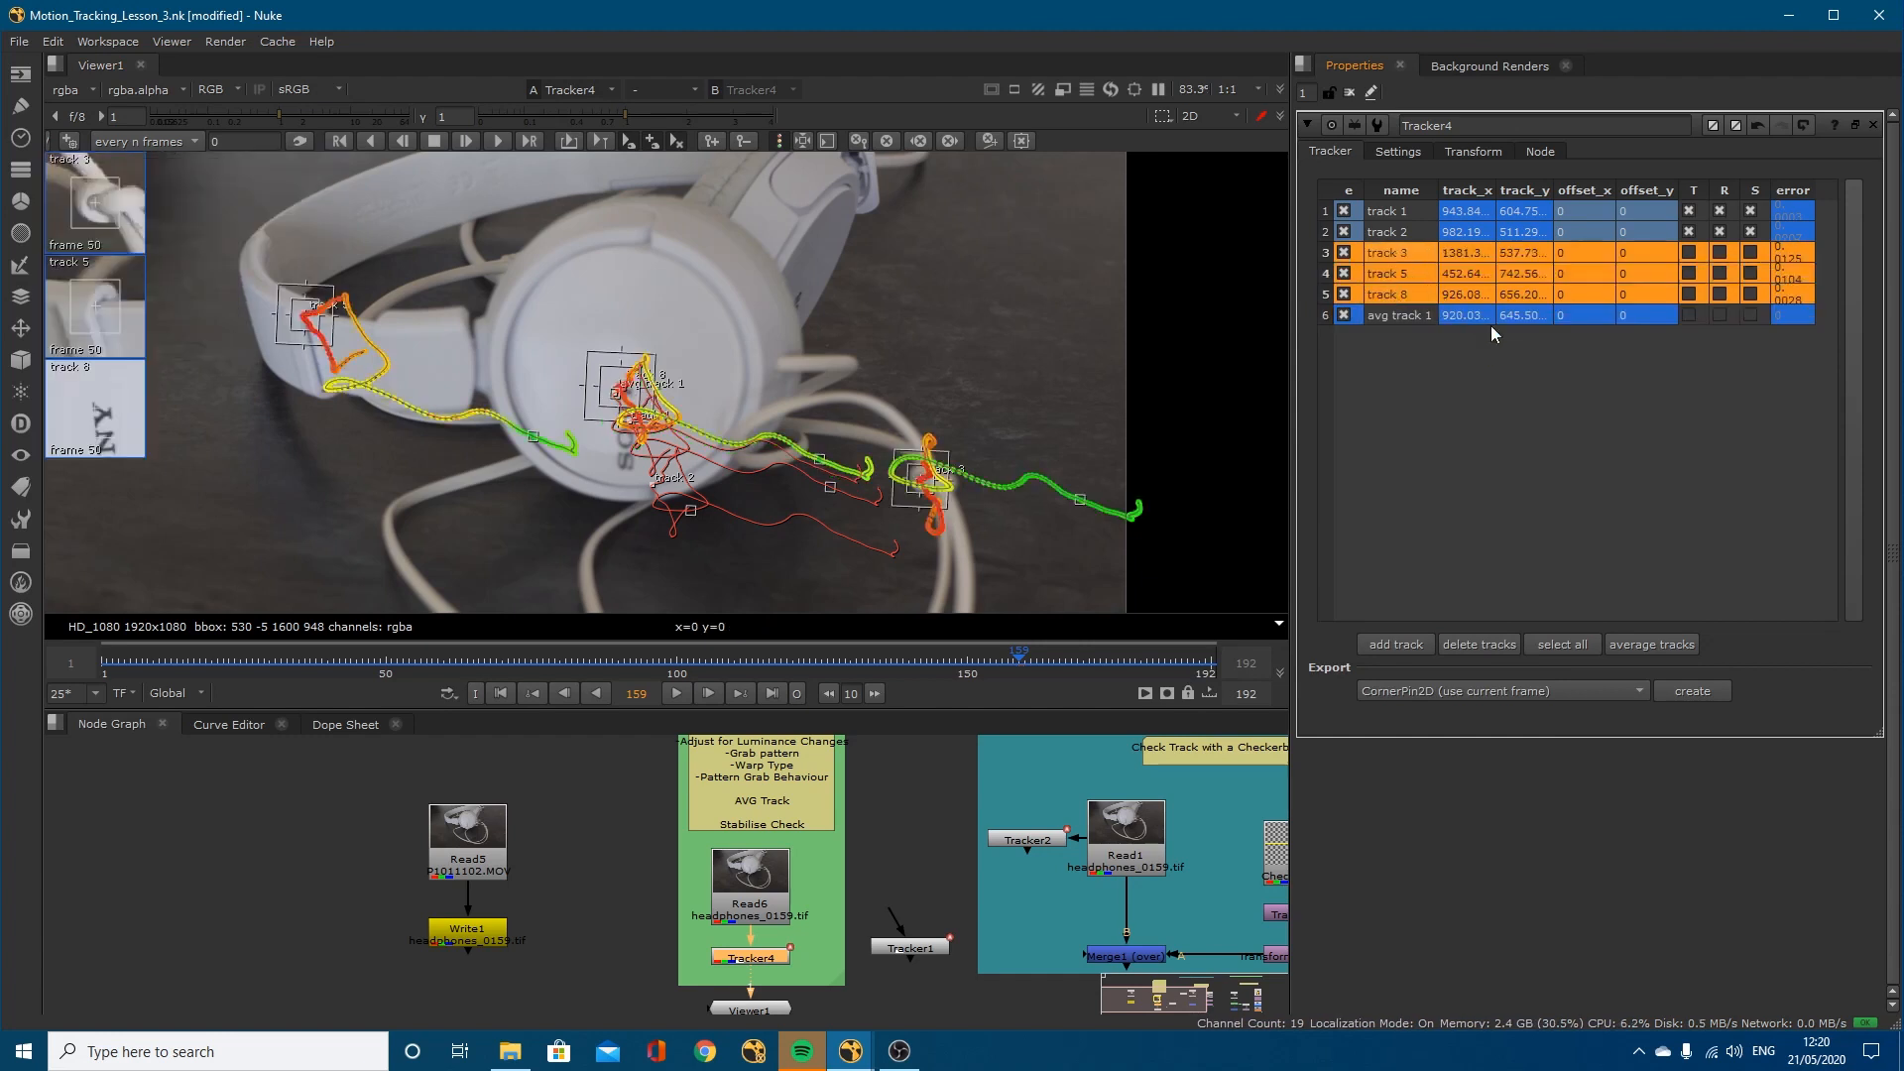
{"action": "key", "text": "Delete"}
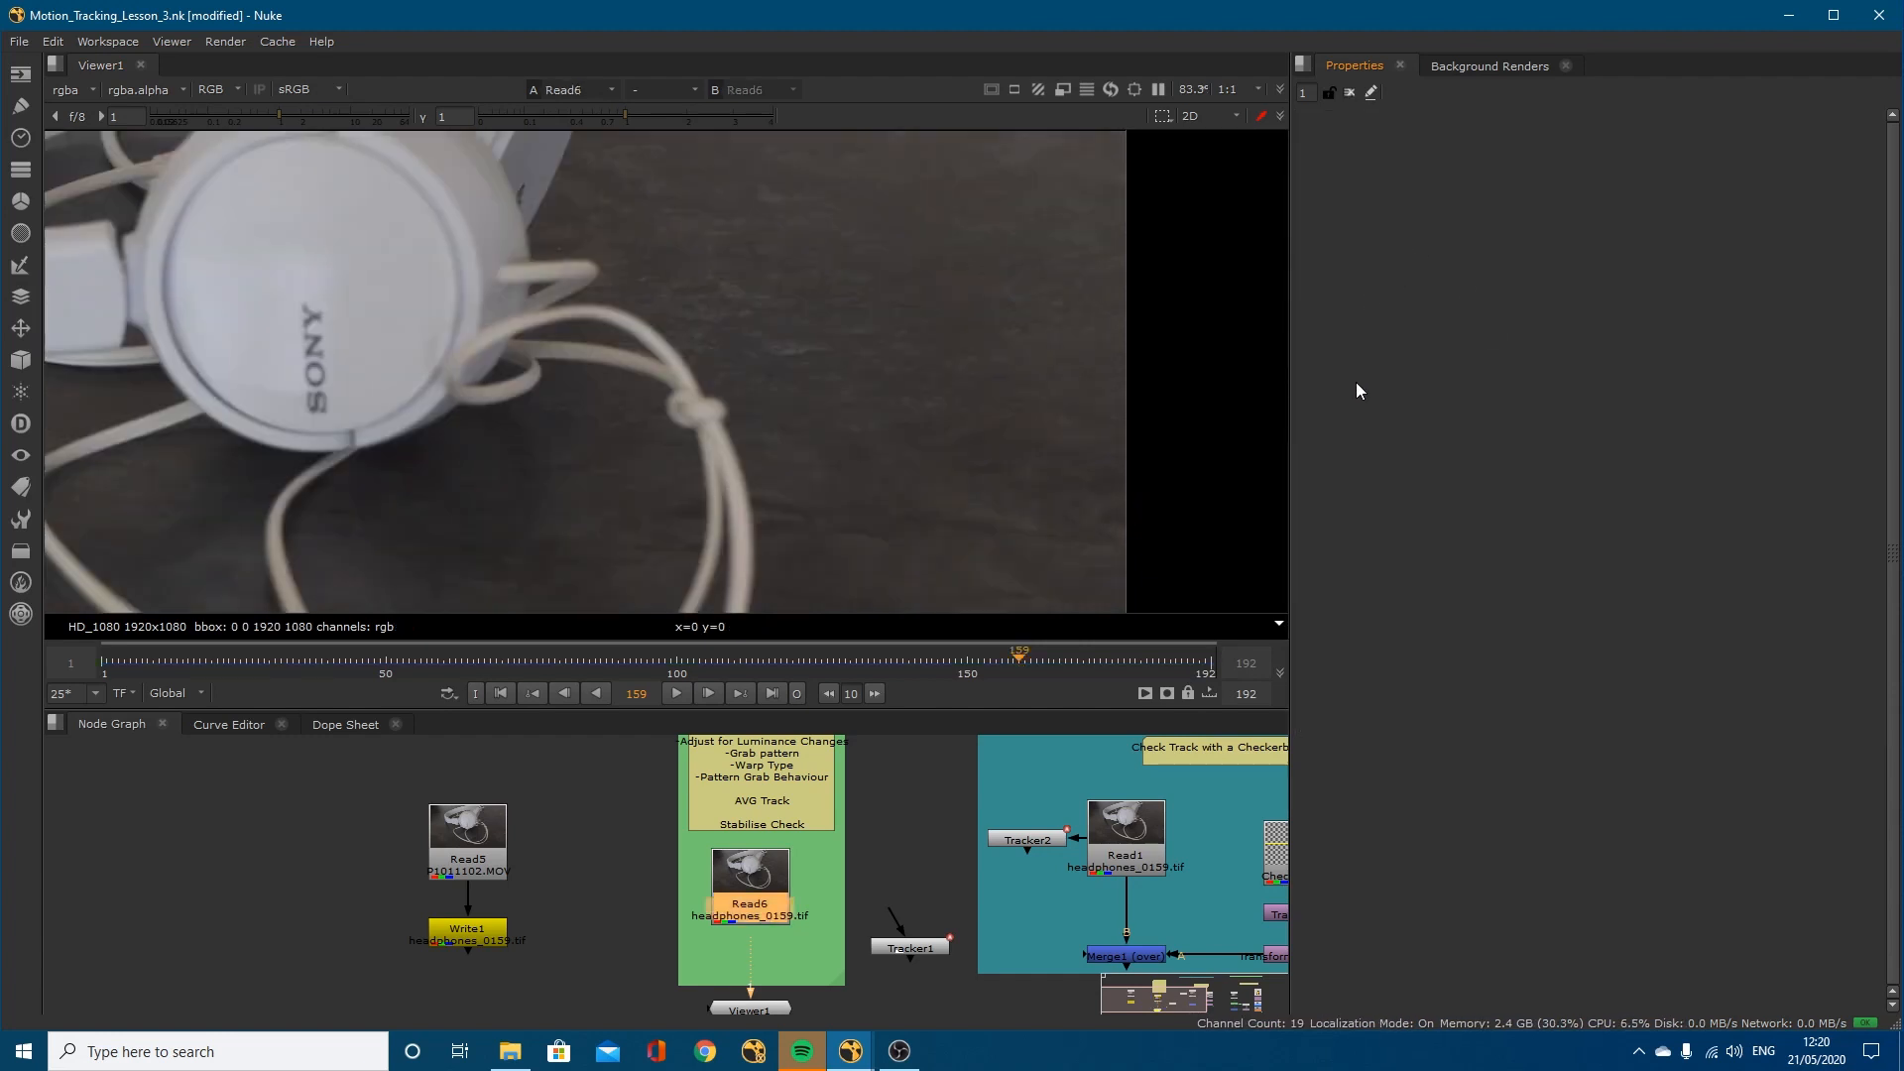
{"action": "key", "text": "ctrl+z"}
{"action": "double_click", "coordinate": [771, 955]}
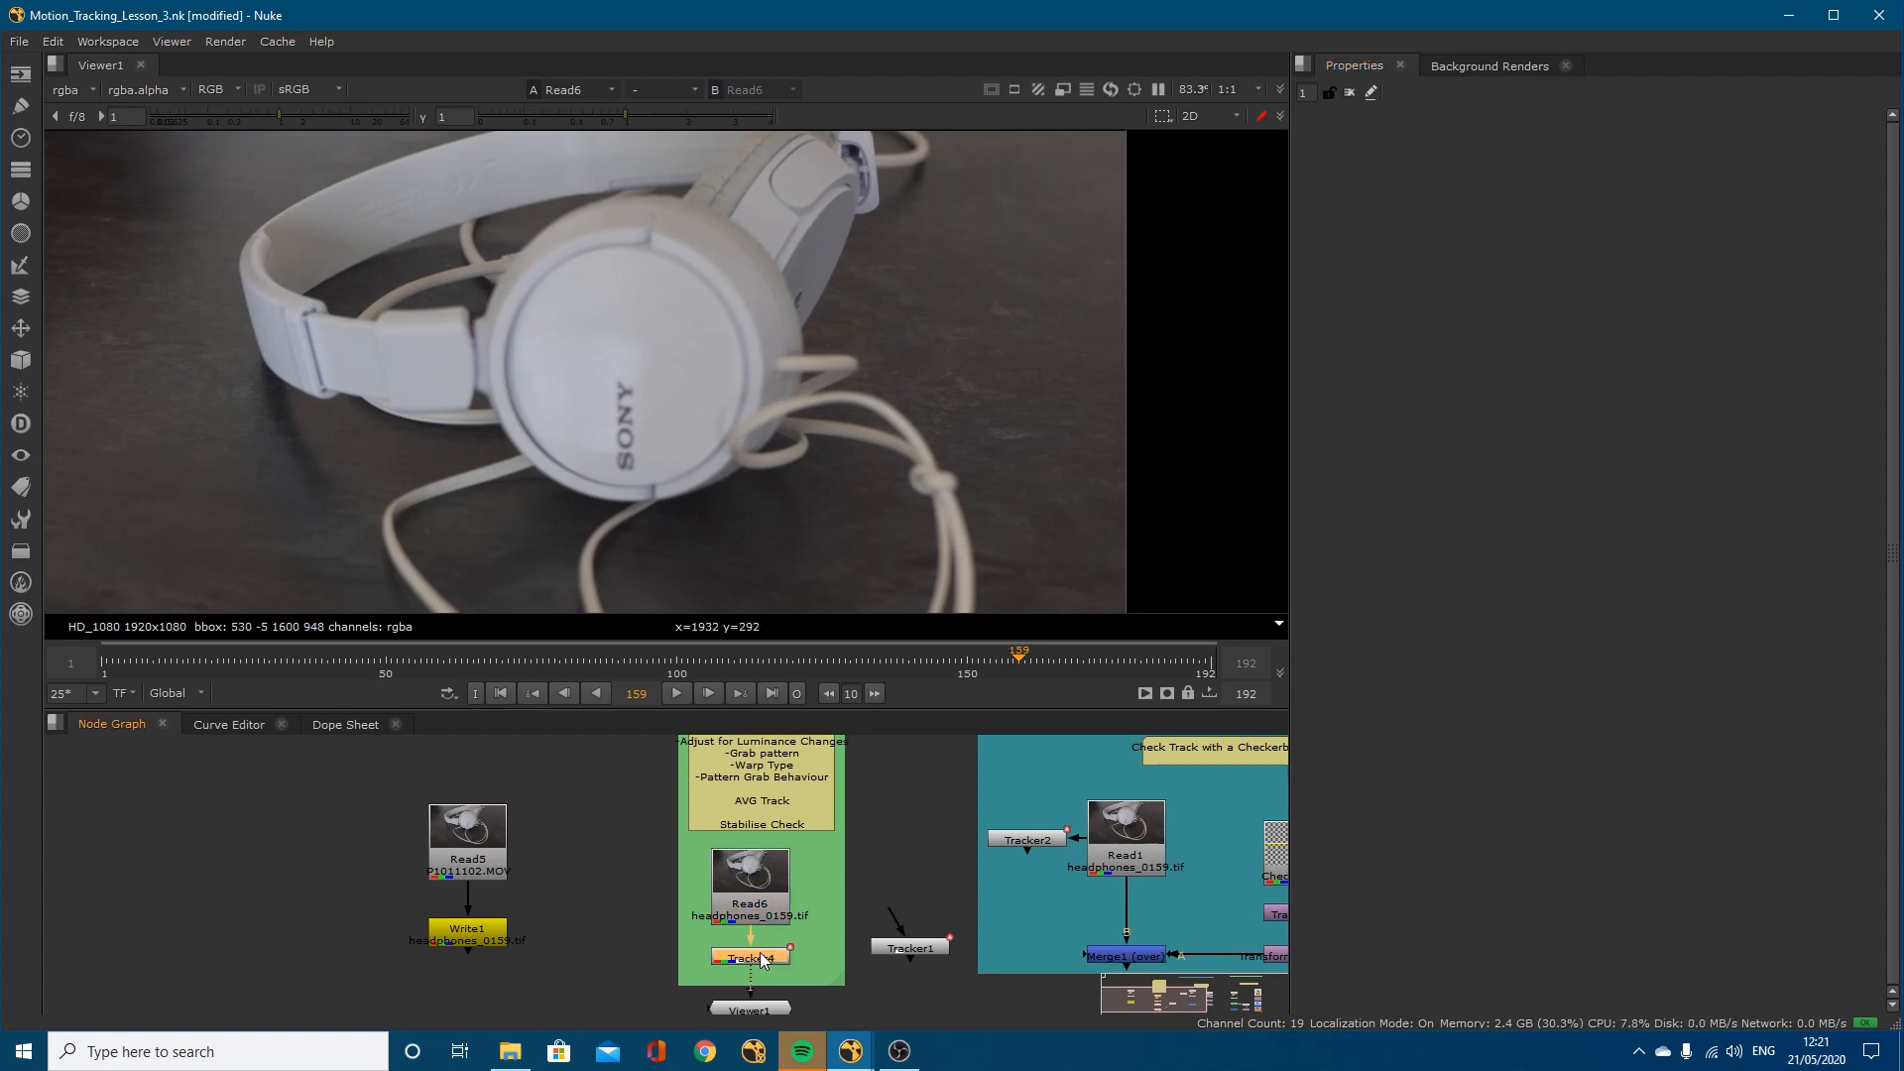
Step: Delete tracks 3, 5 and 8 from Tracker4, keeping tracks 1, 2 and the averaged track
{"action": "left_click", "coordinate": [1401, 291]}
{"action": "left_click", "coordinate": [1410, 254], "text": "shift"}
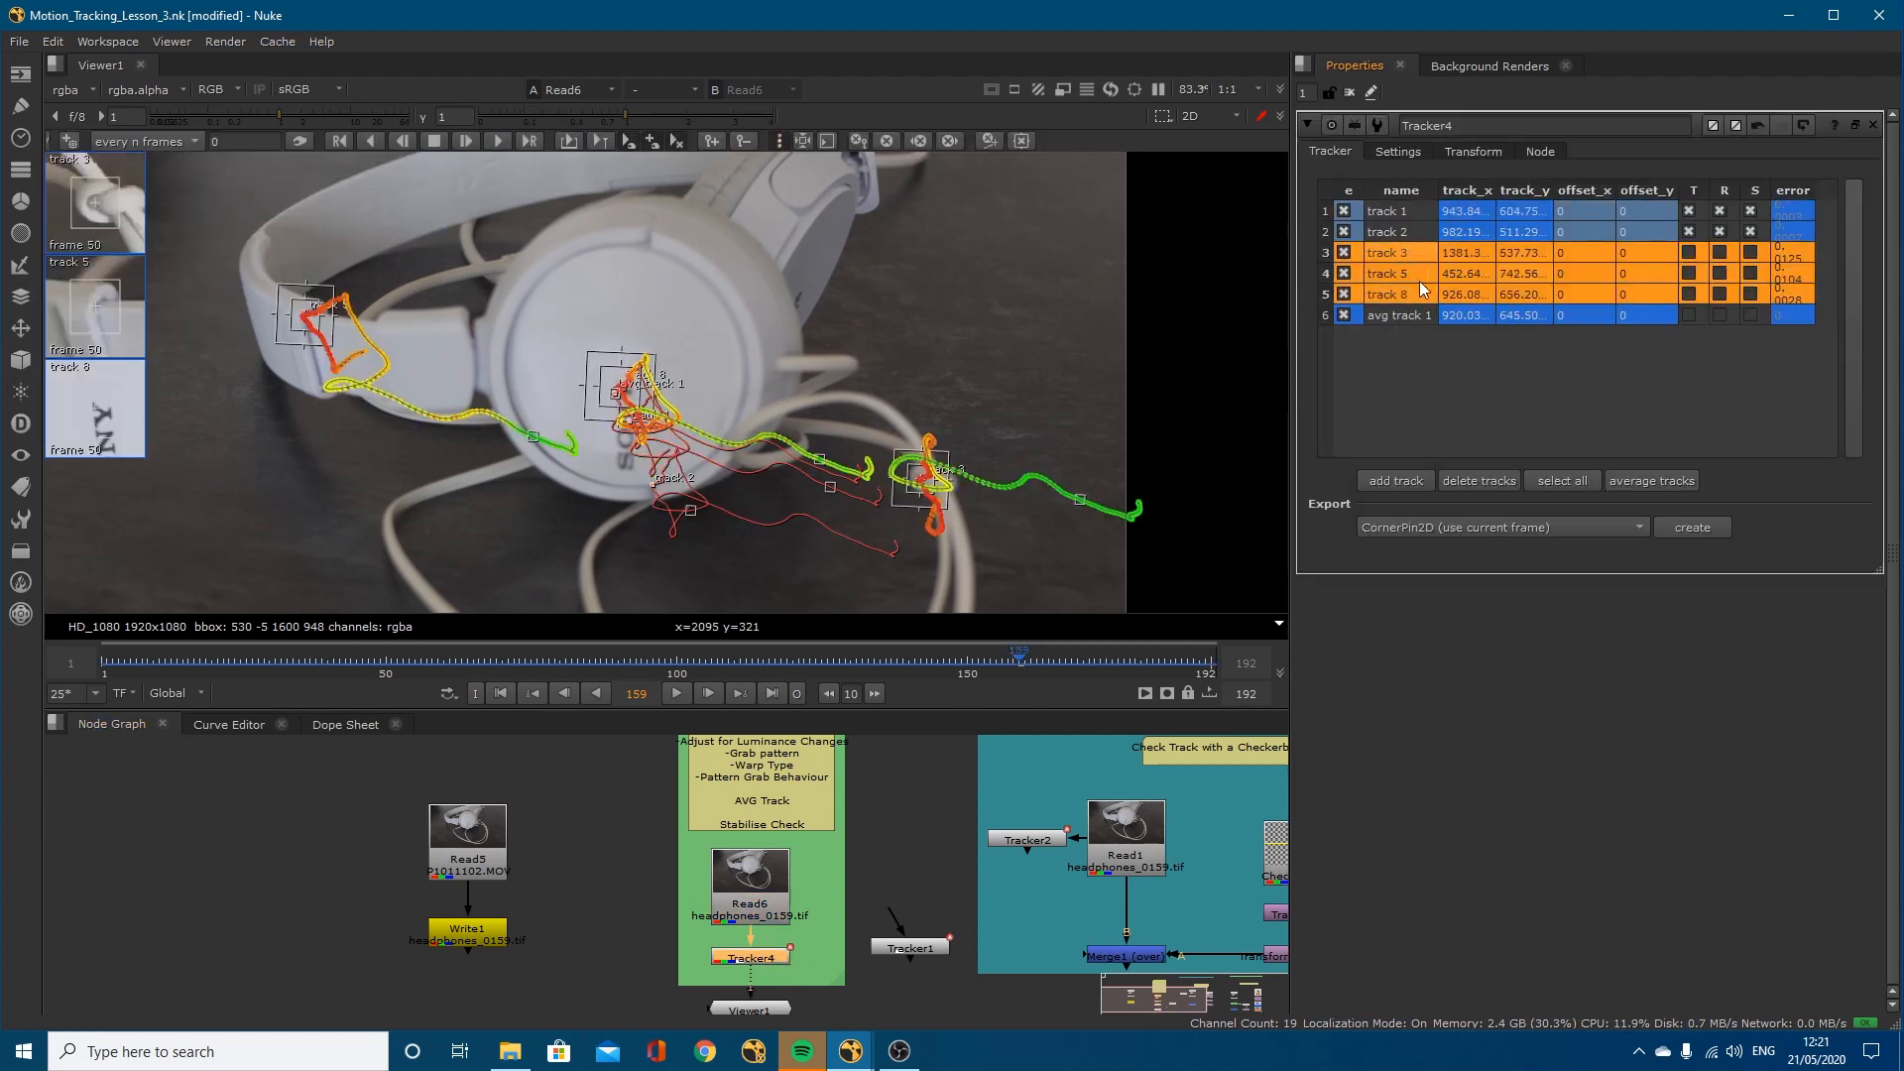
{"action": "left_click", "coordinate": [1484, 480]}
{"action": "left_click", "coordinate": [1401, 254]}
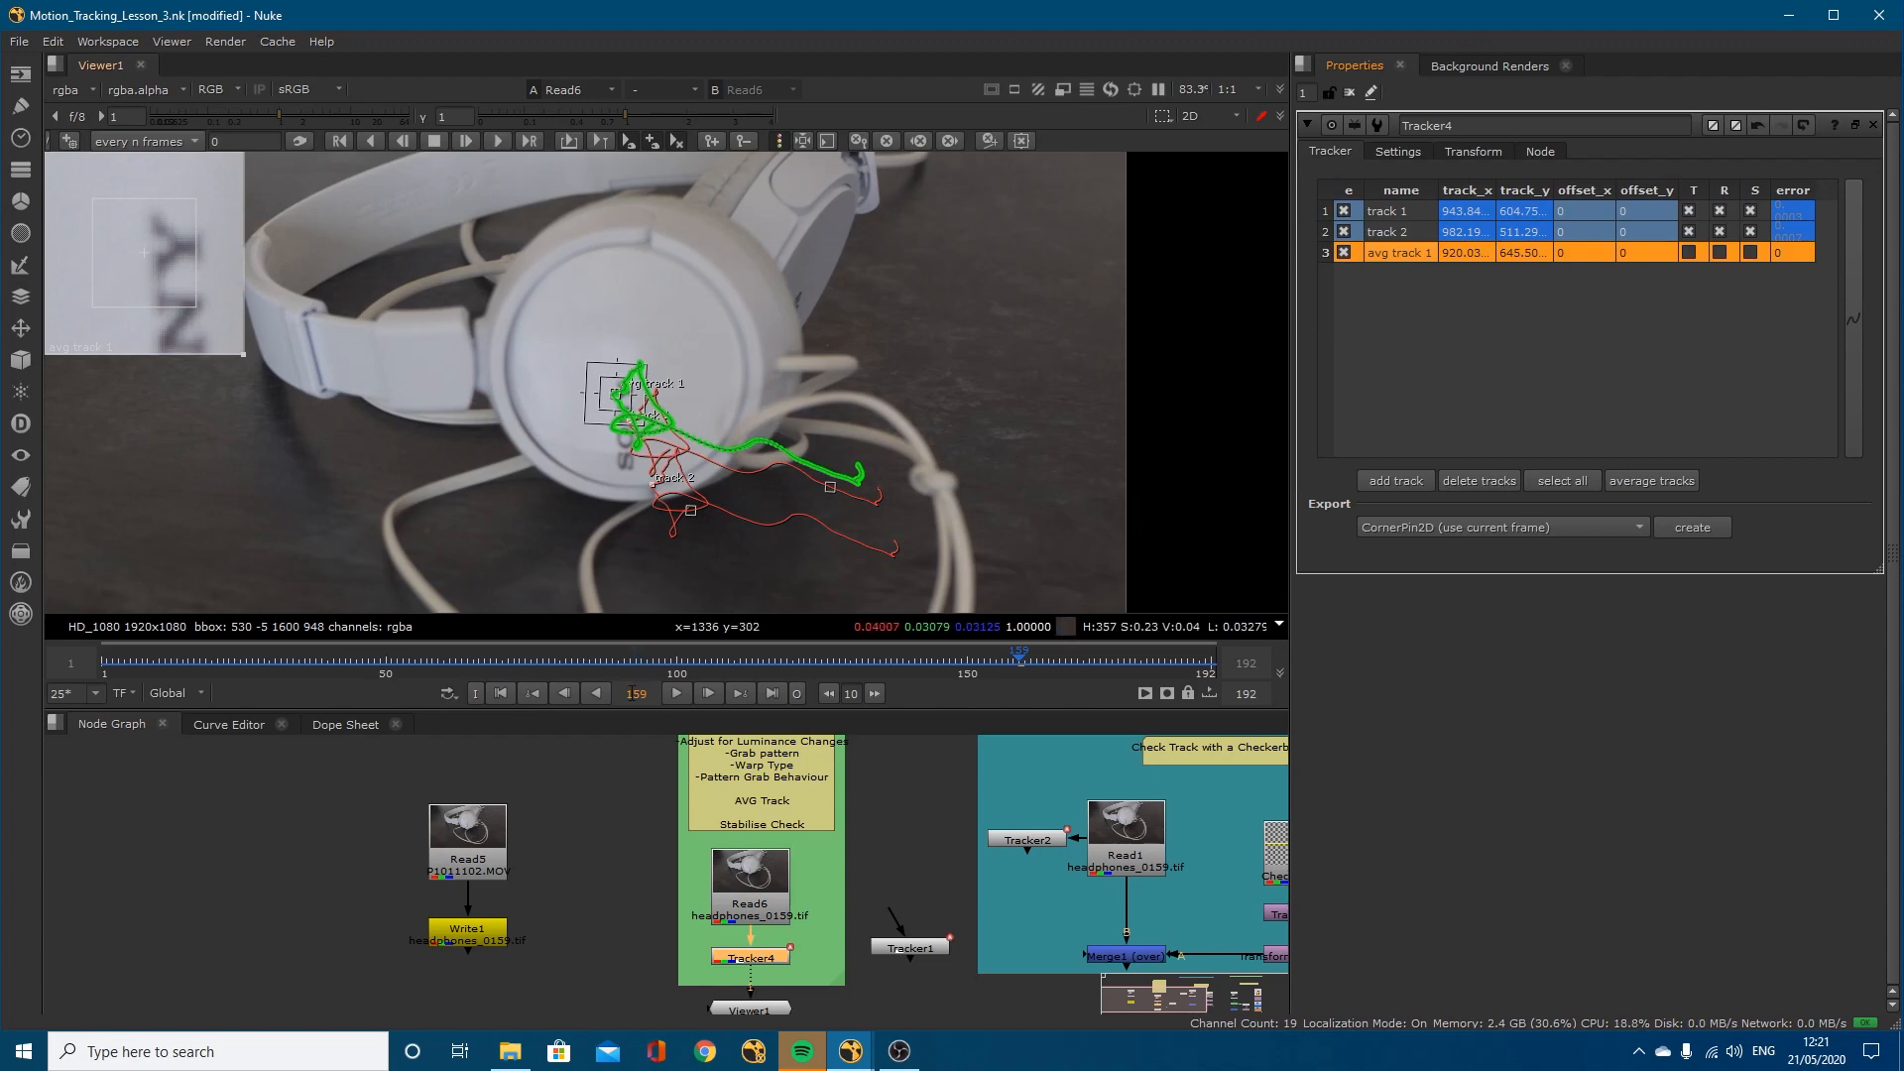
Step: Go to frame 73 and enable translation, rotation and scale for avg track 1
{"action": "mouse_move", "coordinate": [533, 669]}
{"action": "left_mouse_down"}
{"action": "mouse_move", "coordinate": [303, 670]}
{"action": "mouse_move", "coordinate": [777, 674]}
{"action": "mouse_move", "coordinate": [522, 658]}
{"action": "left_mouse_up"}
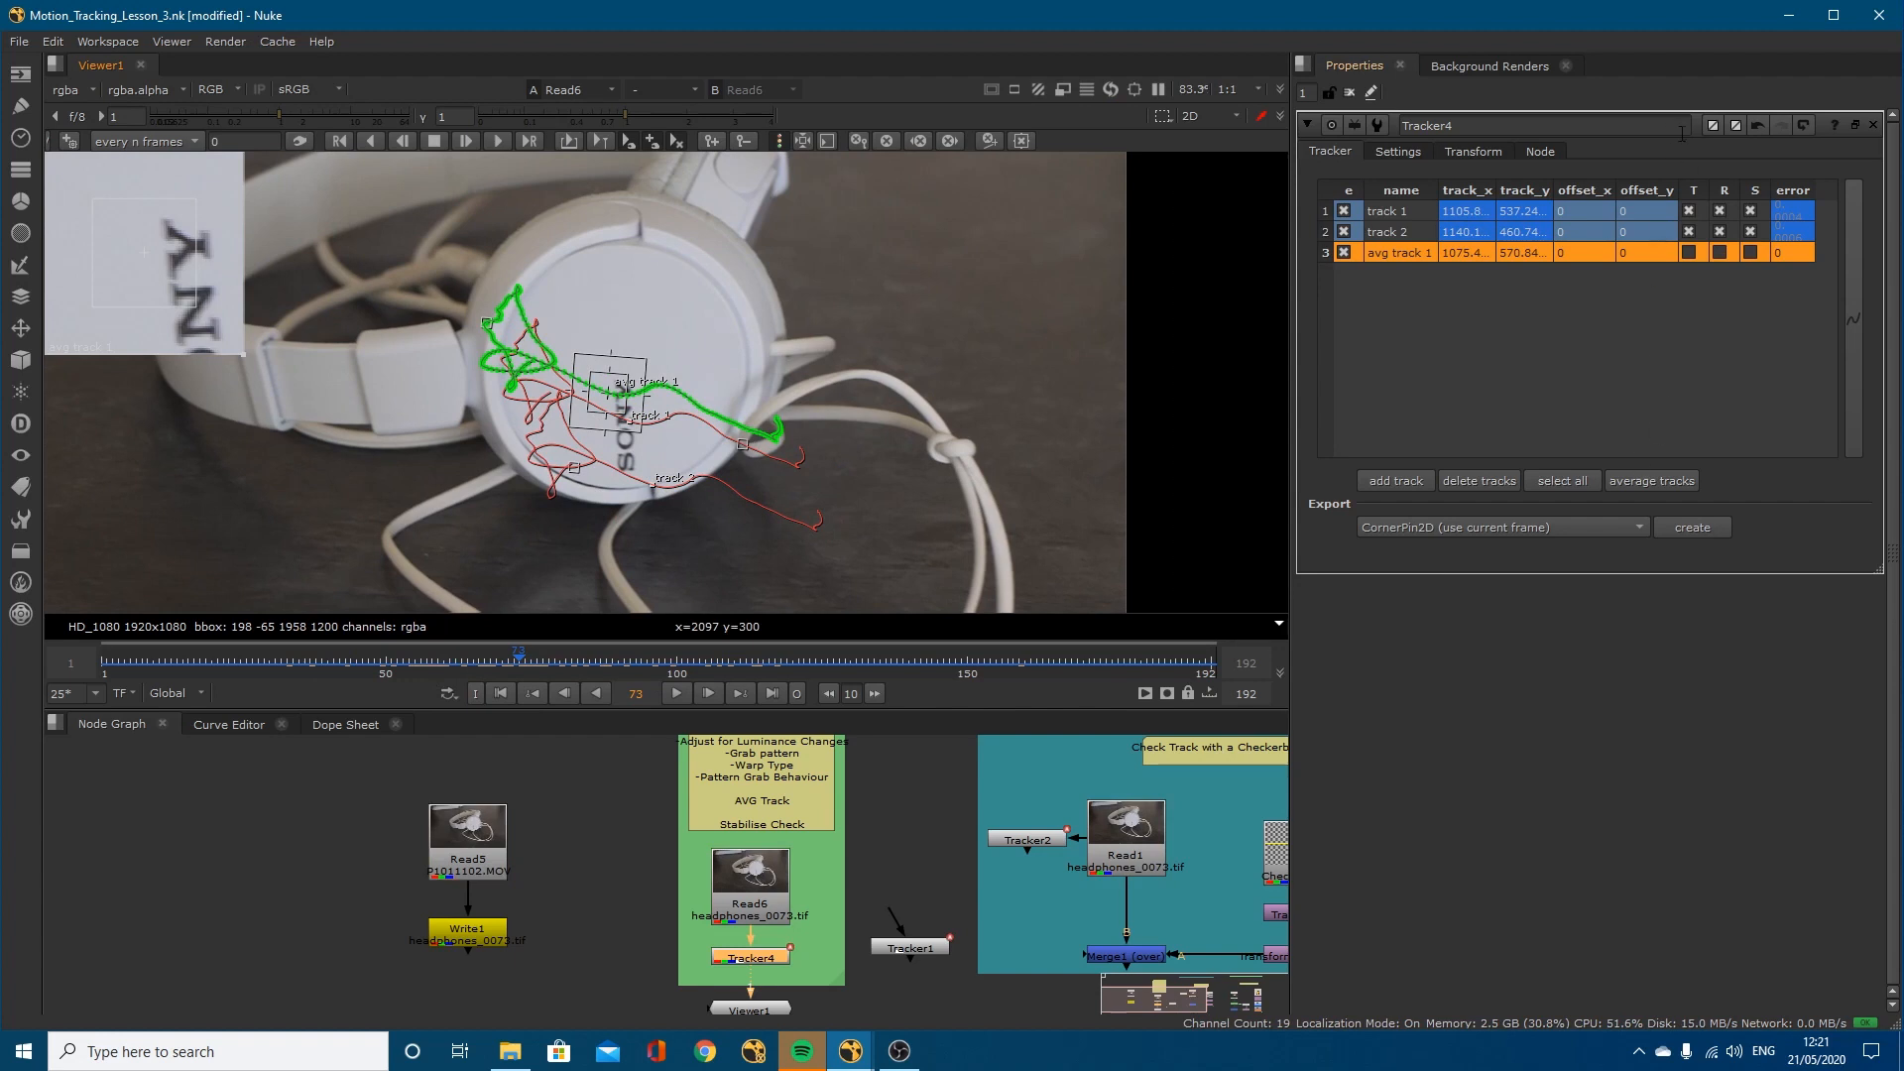
{"action": "left_click", "coordinate": [1465, 151]}
{"action": "left_click", "coordinate": [1330, 151]}
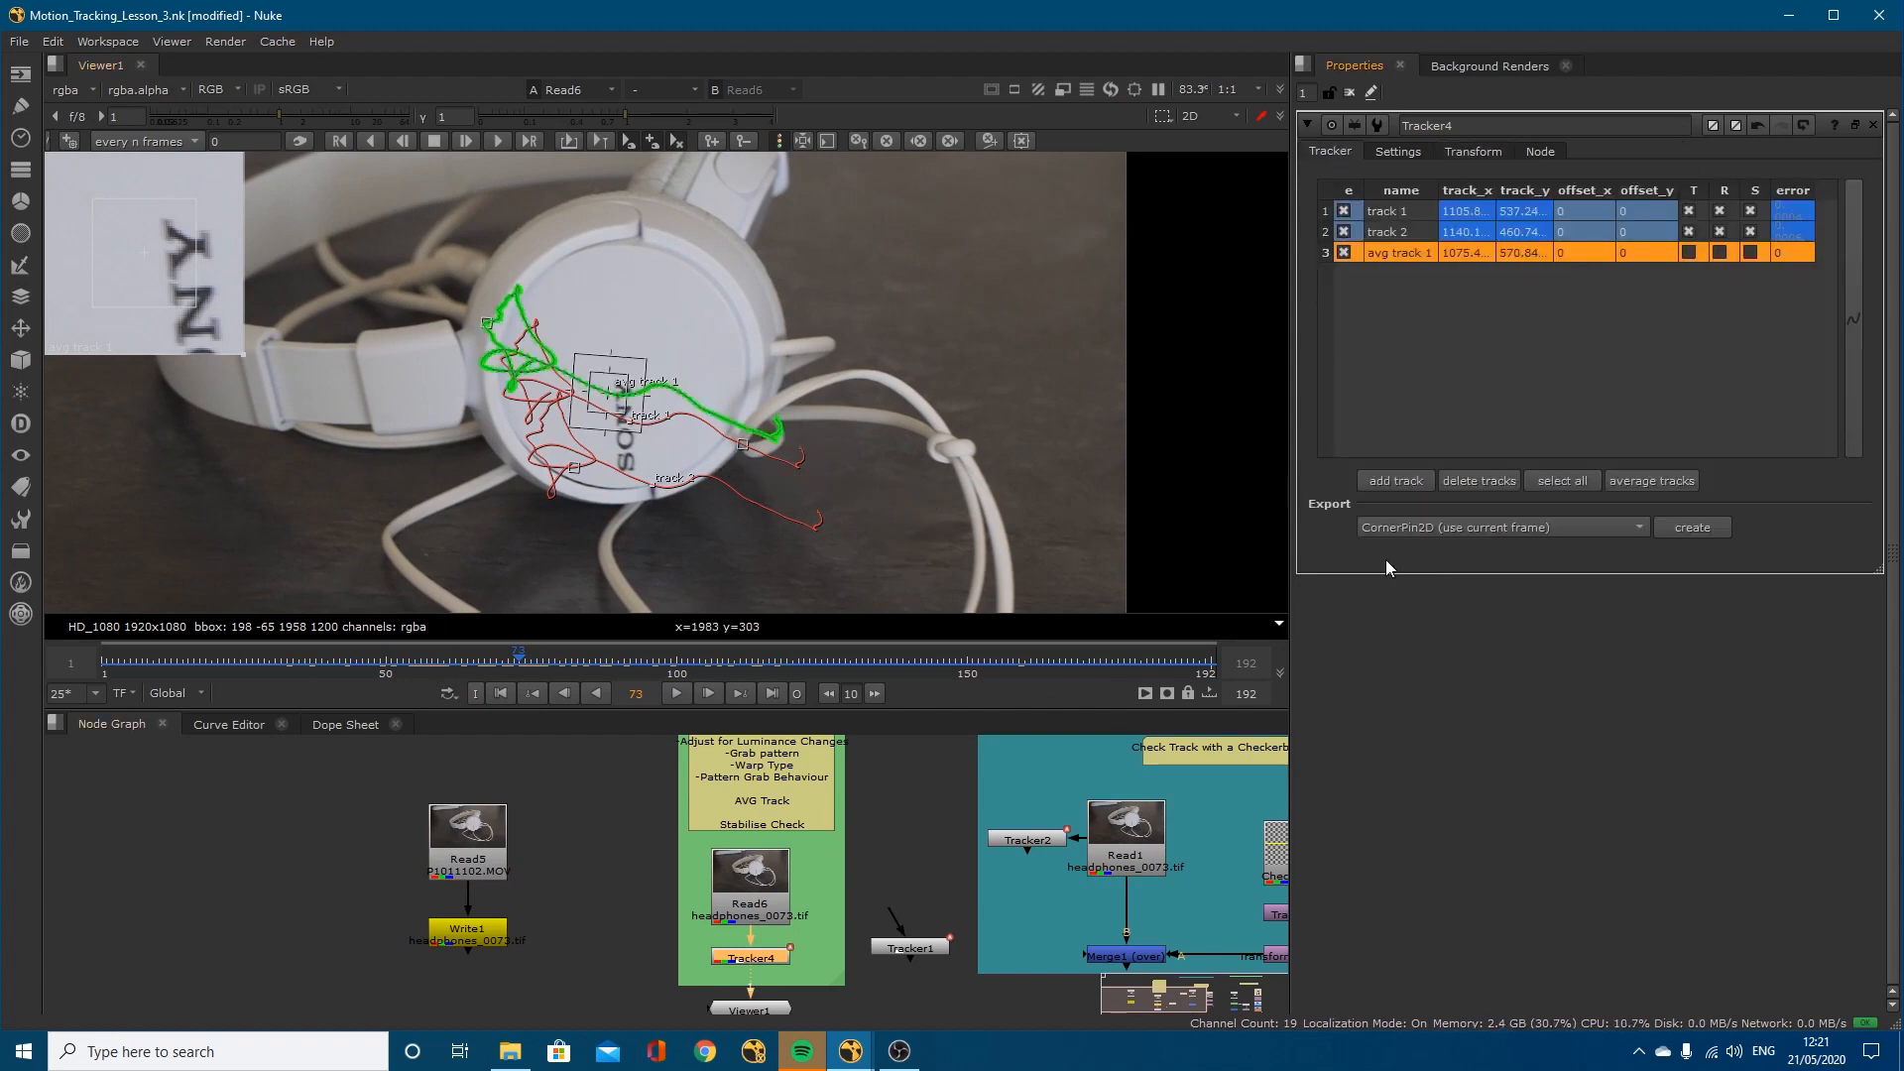
{"action": "left_click", "coordinate": [1718, 252]}
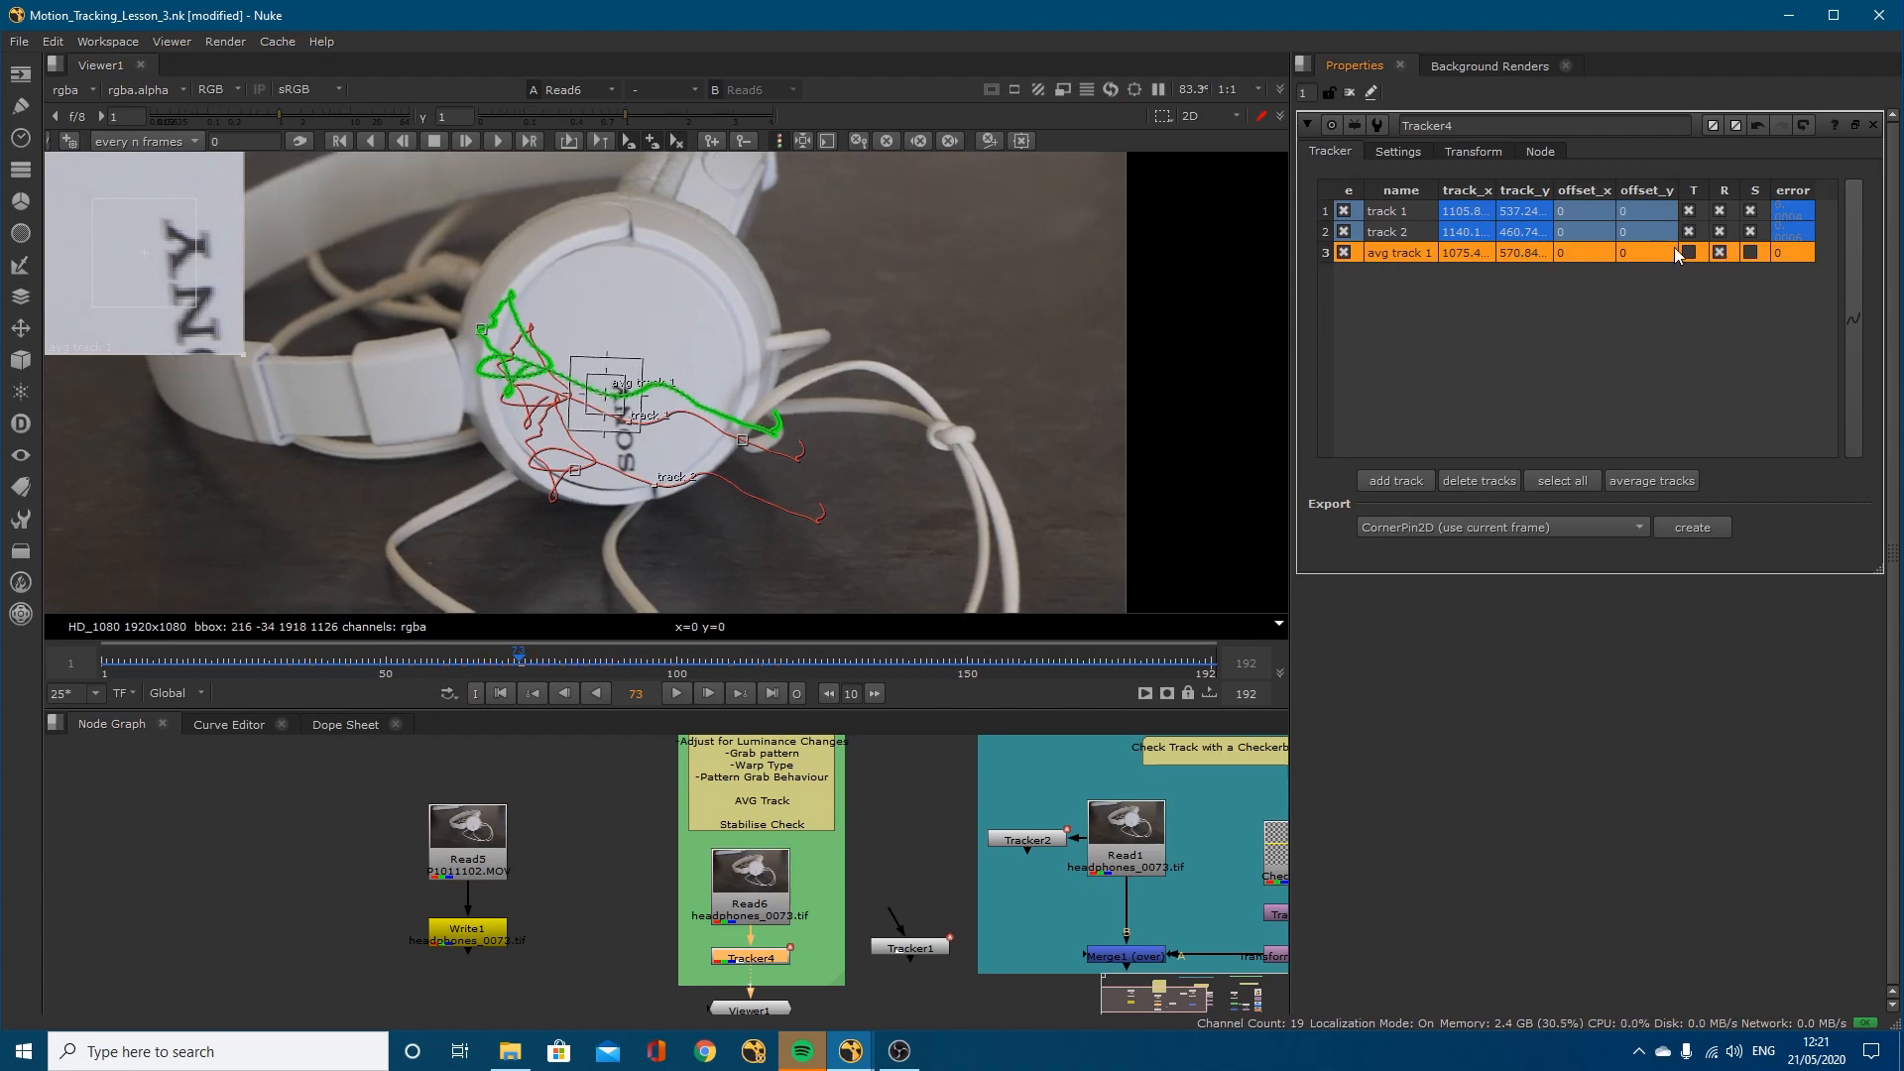
{"action": "left_click", "coordinate": [1689, 252]}
{"action": "left_click", "coordinate": [1750, 252]}
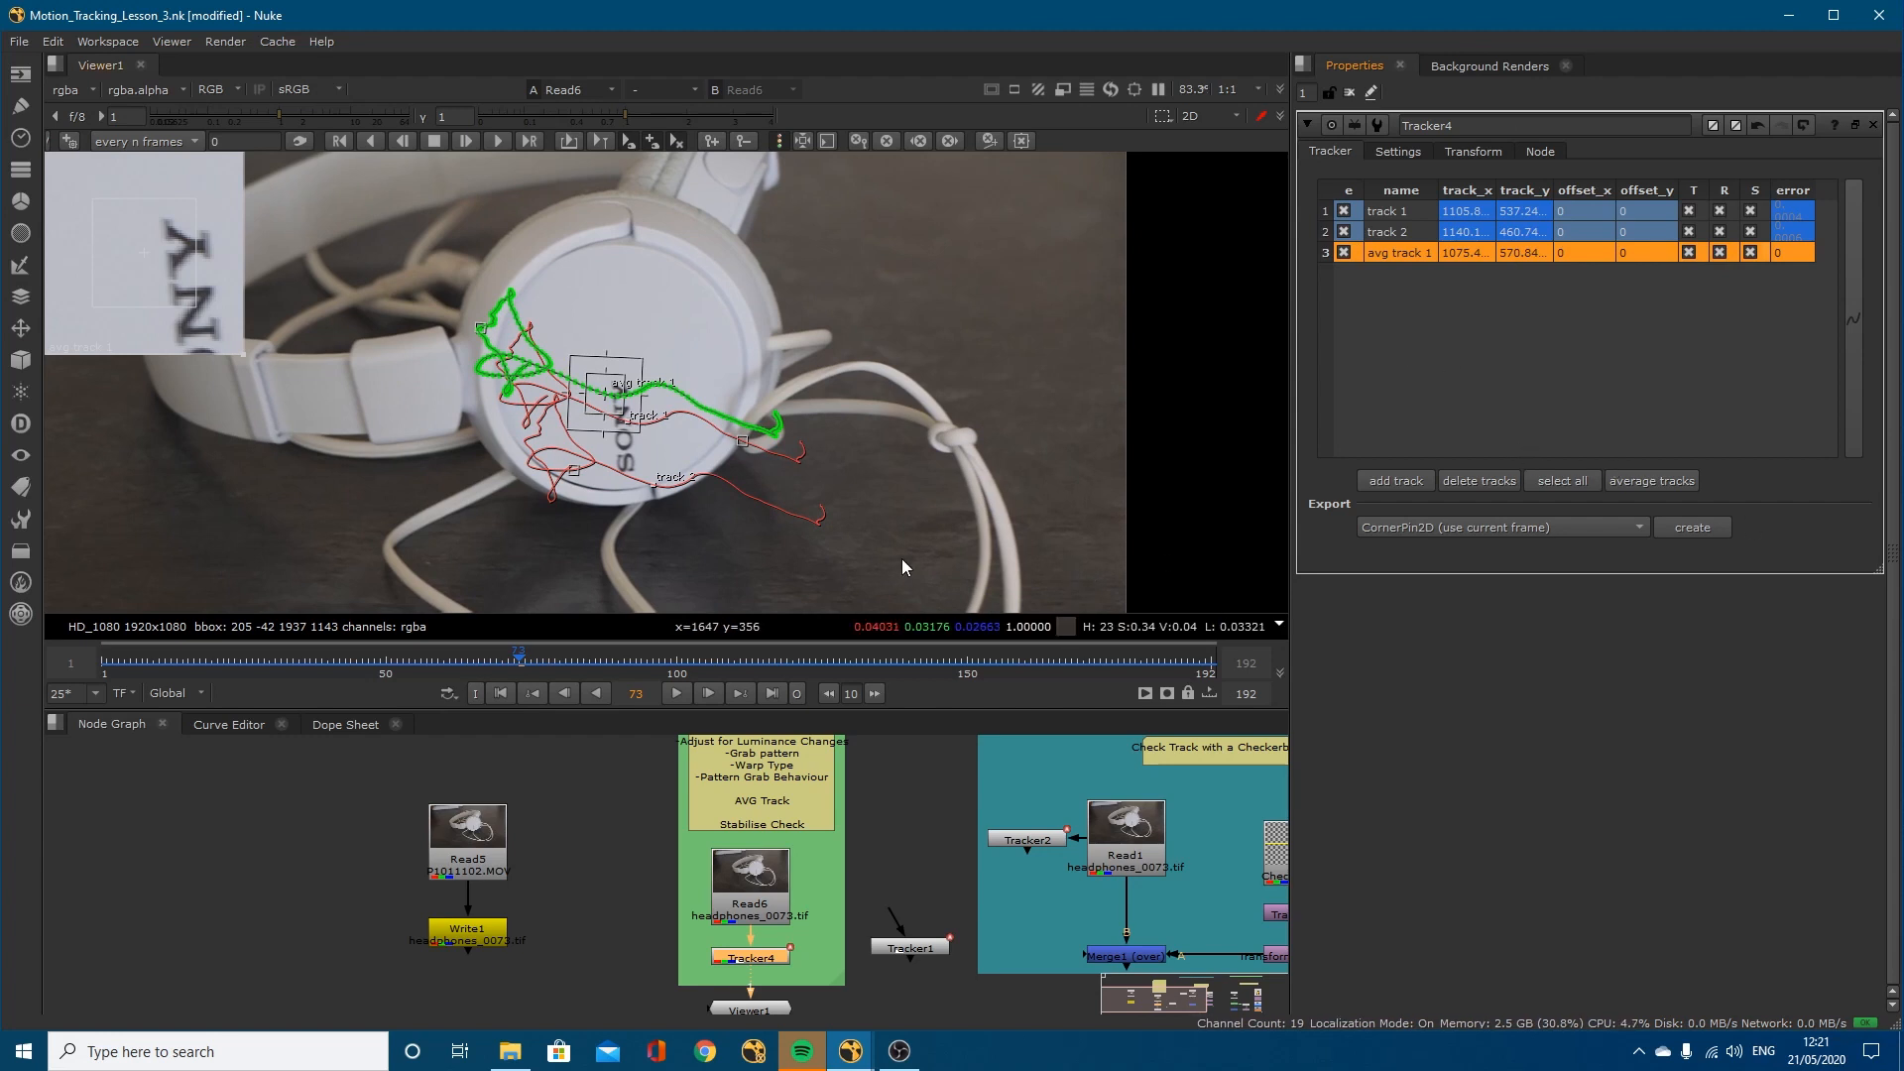
Step: Hide the viewer overlay and play the full stabilised footage to check its steadiness
{"action": "scroll", "coordinate": [831, 512], "scroll_direction": "down", "scroll_amount": 3}
{"action": "scroll", "coordinate": [1029, 478], "scroll_direction": "down", "scroll_amount": 3}
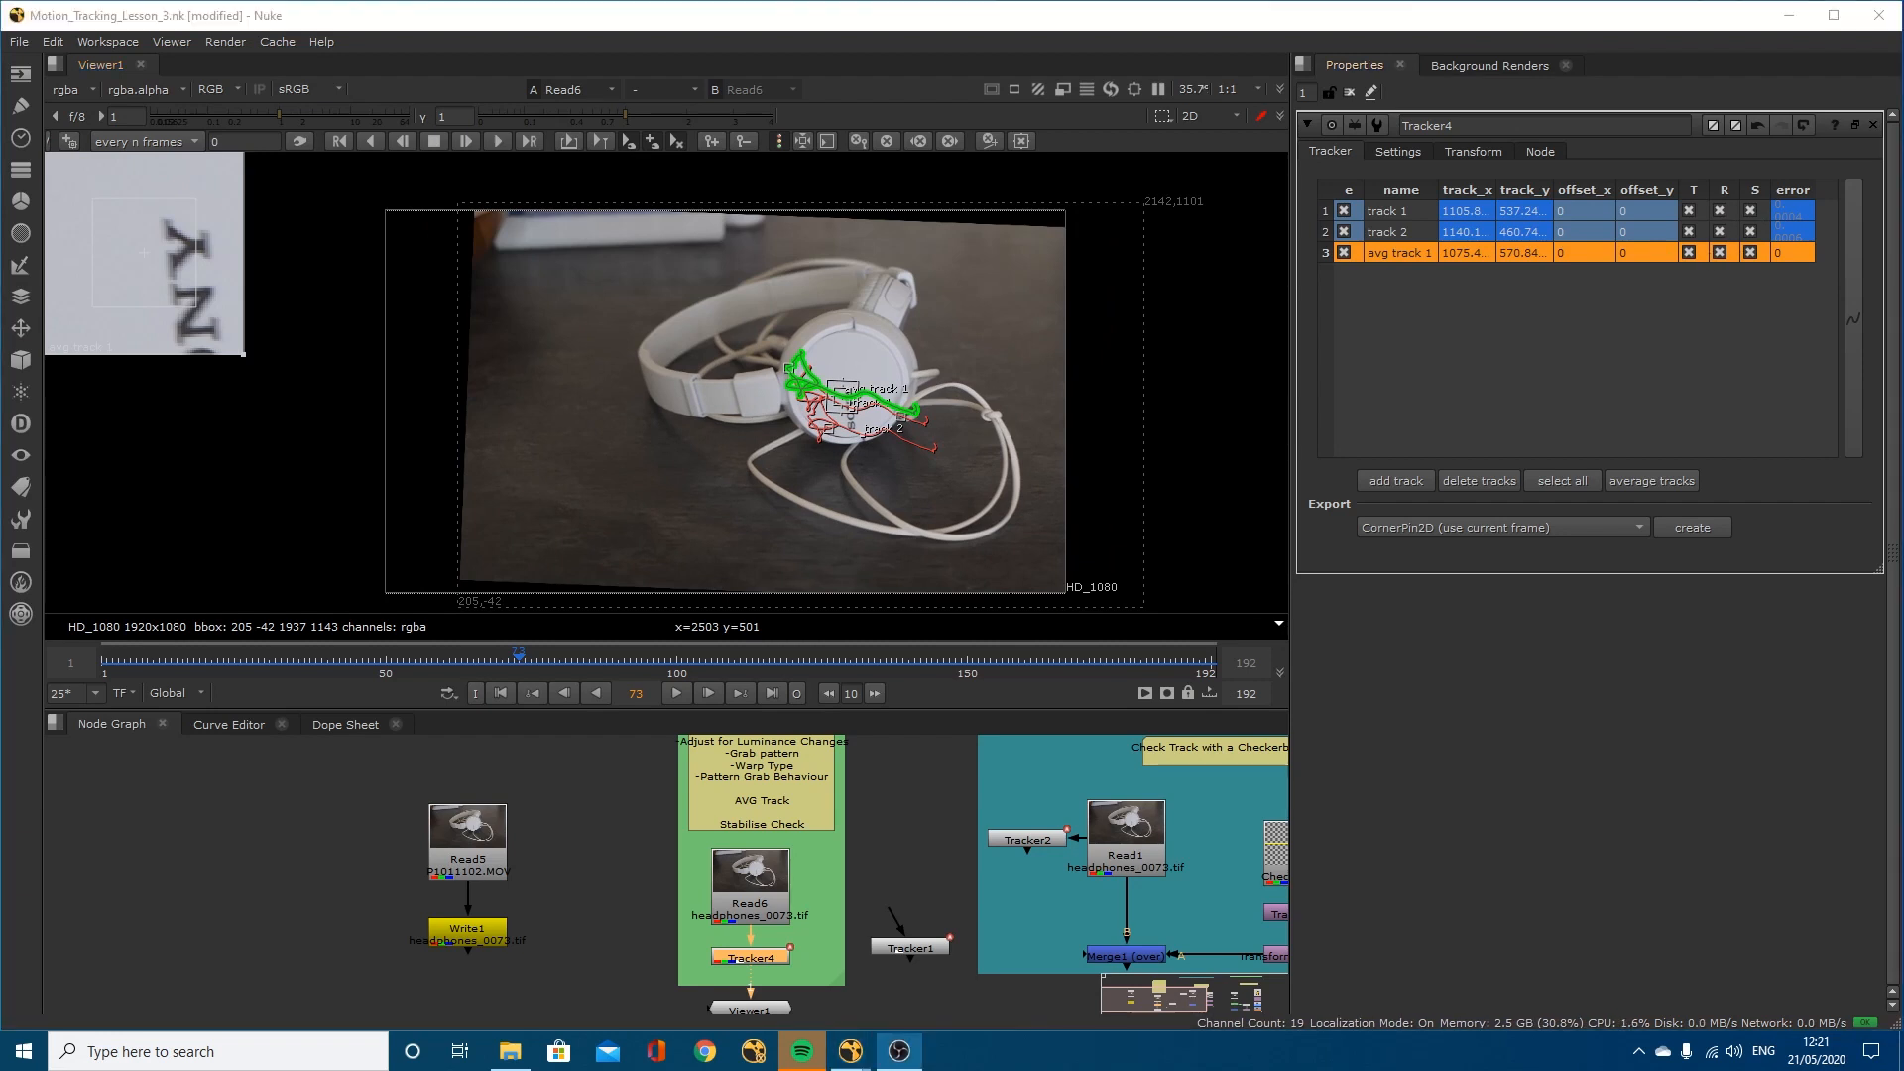
{"action": "key", "text": "q"}
{"action": "key", "text": "l"}
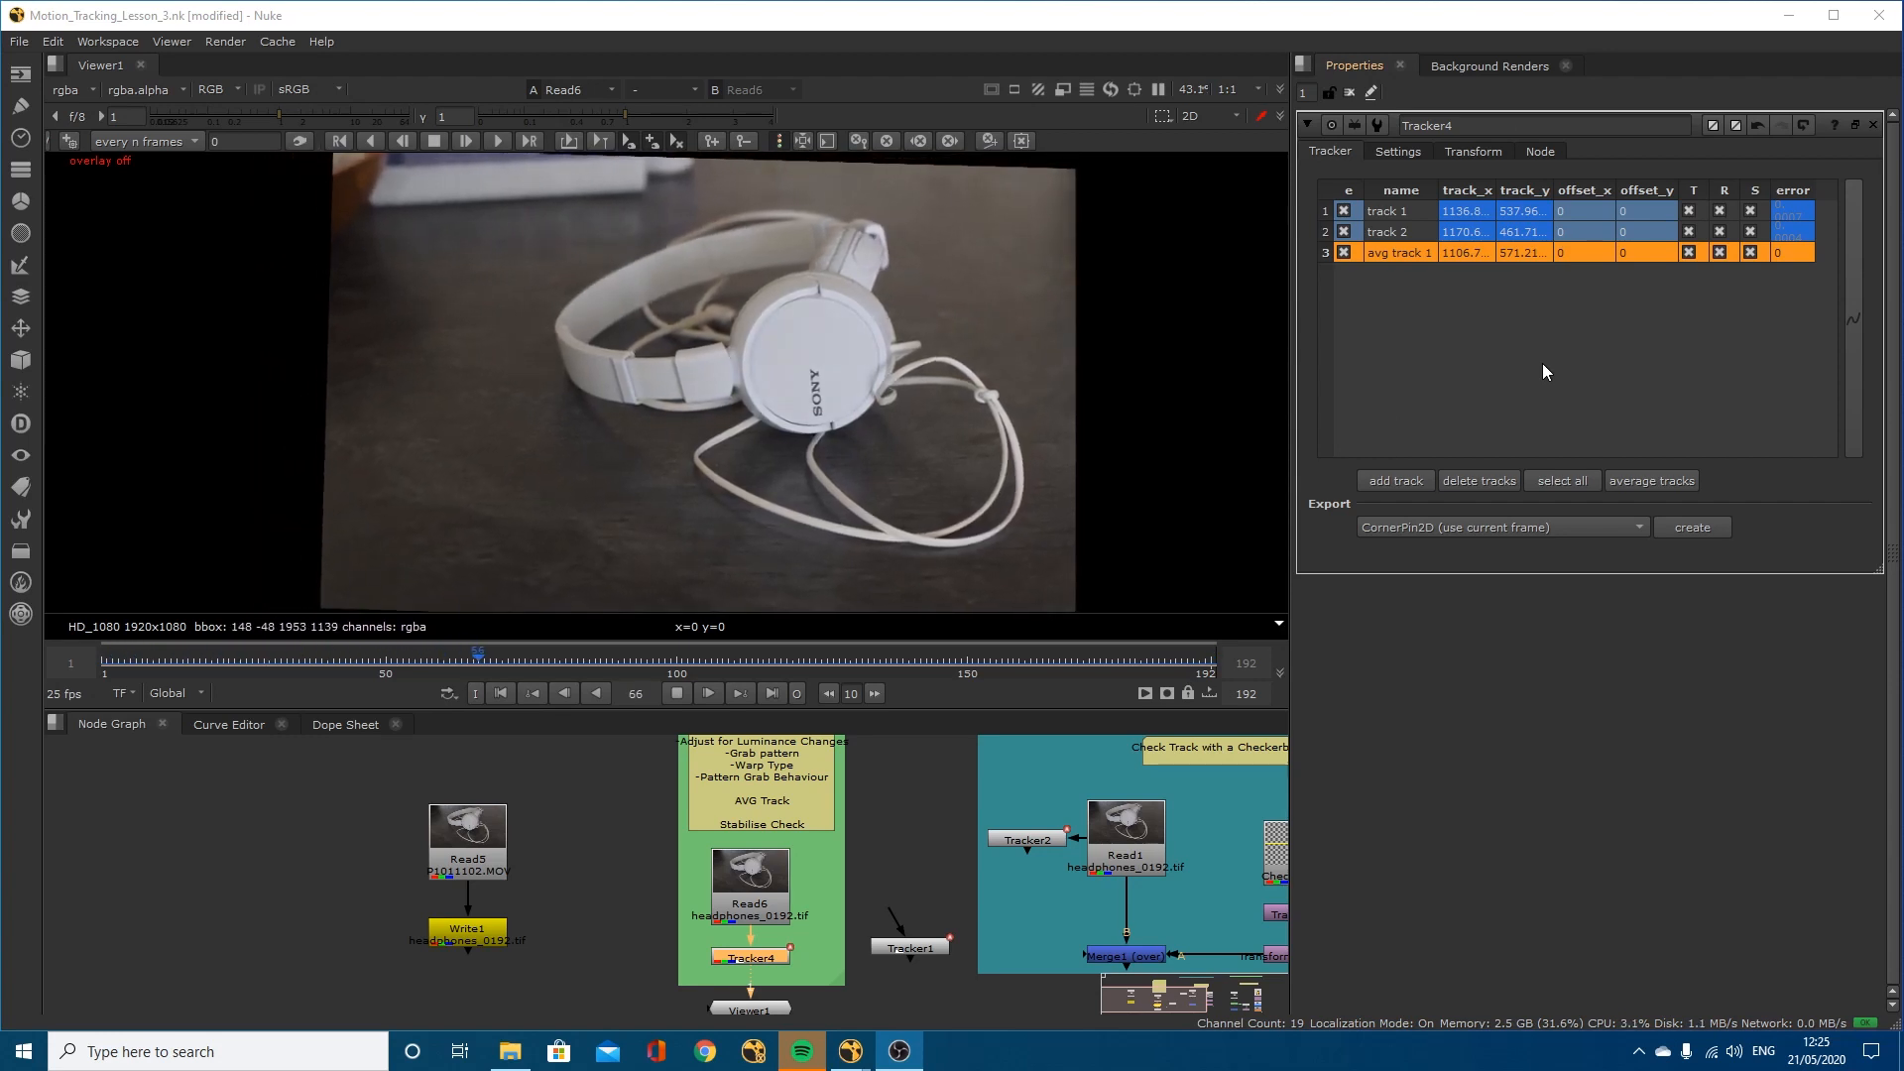
Step: Turn off rotation for avg track 1 while the stabilised footage plays, and compare its settings with track 2
{"action": "left_click", "coordinate": [1721, 253]}
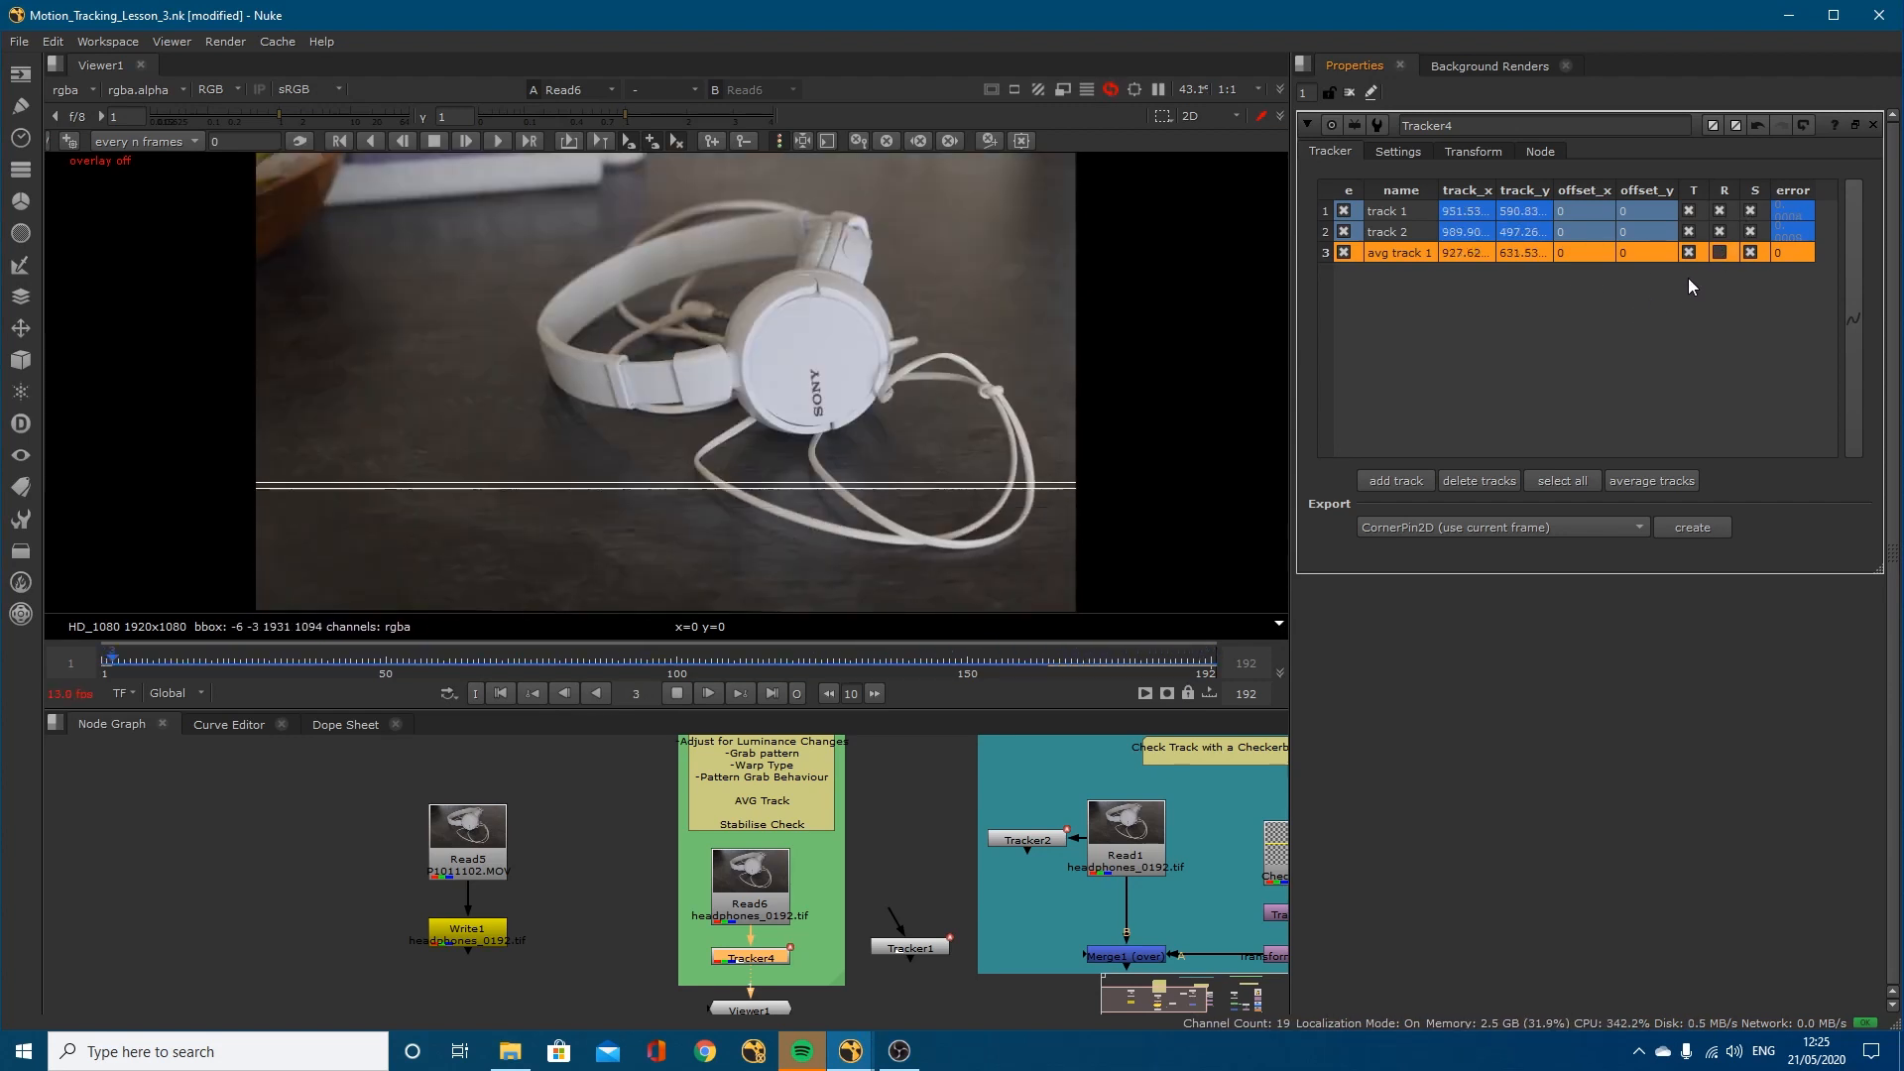
{"action": "left_click", "coordinate": [1406, 234]}
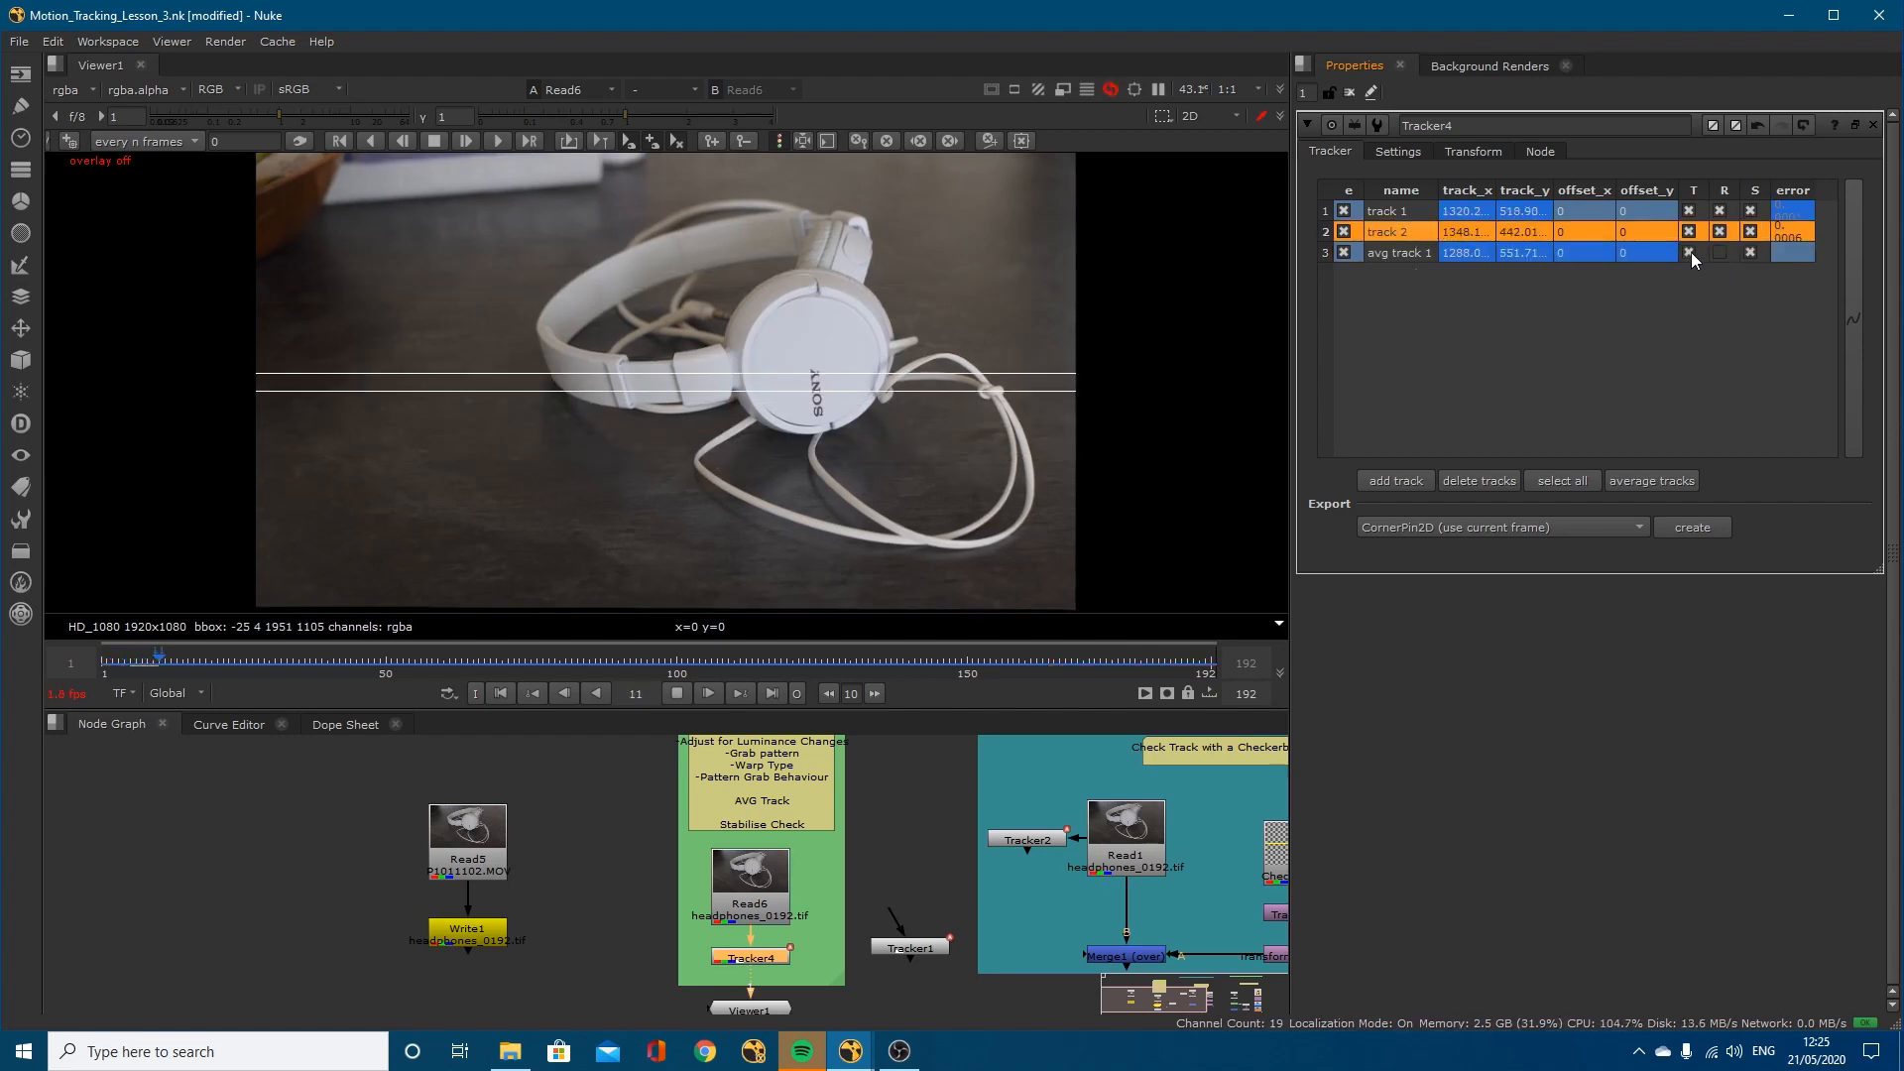
{"action": "left_click", "coordinate": [1374, 251]}
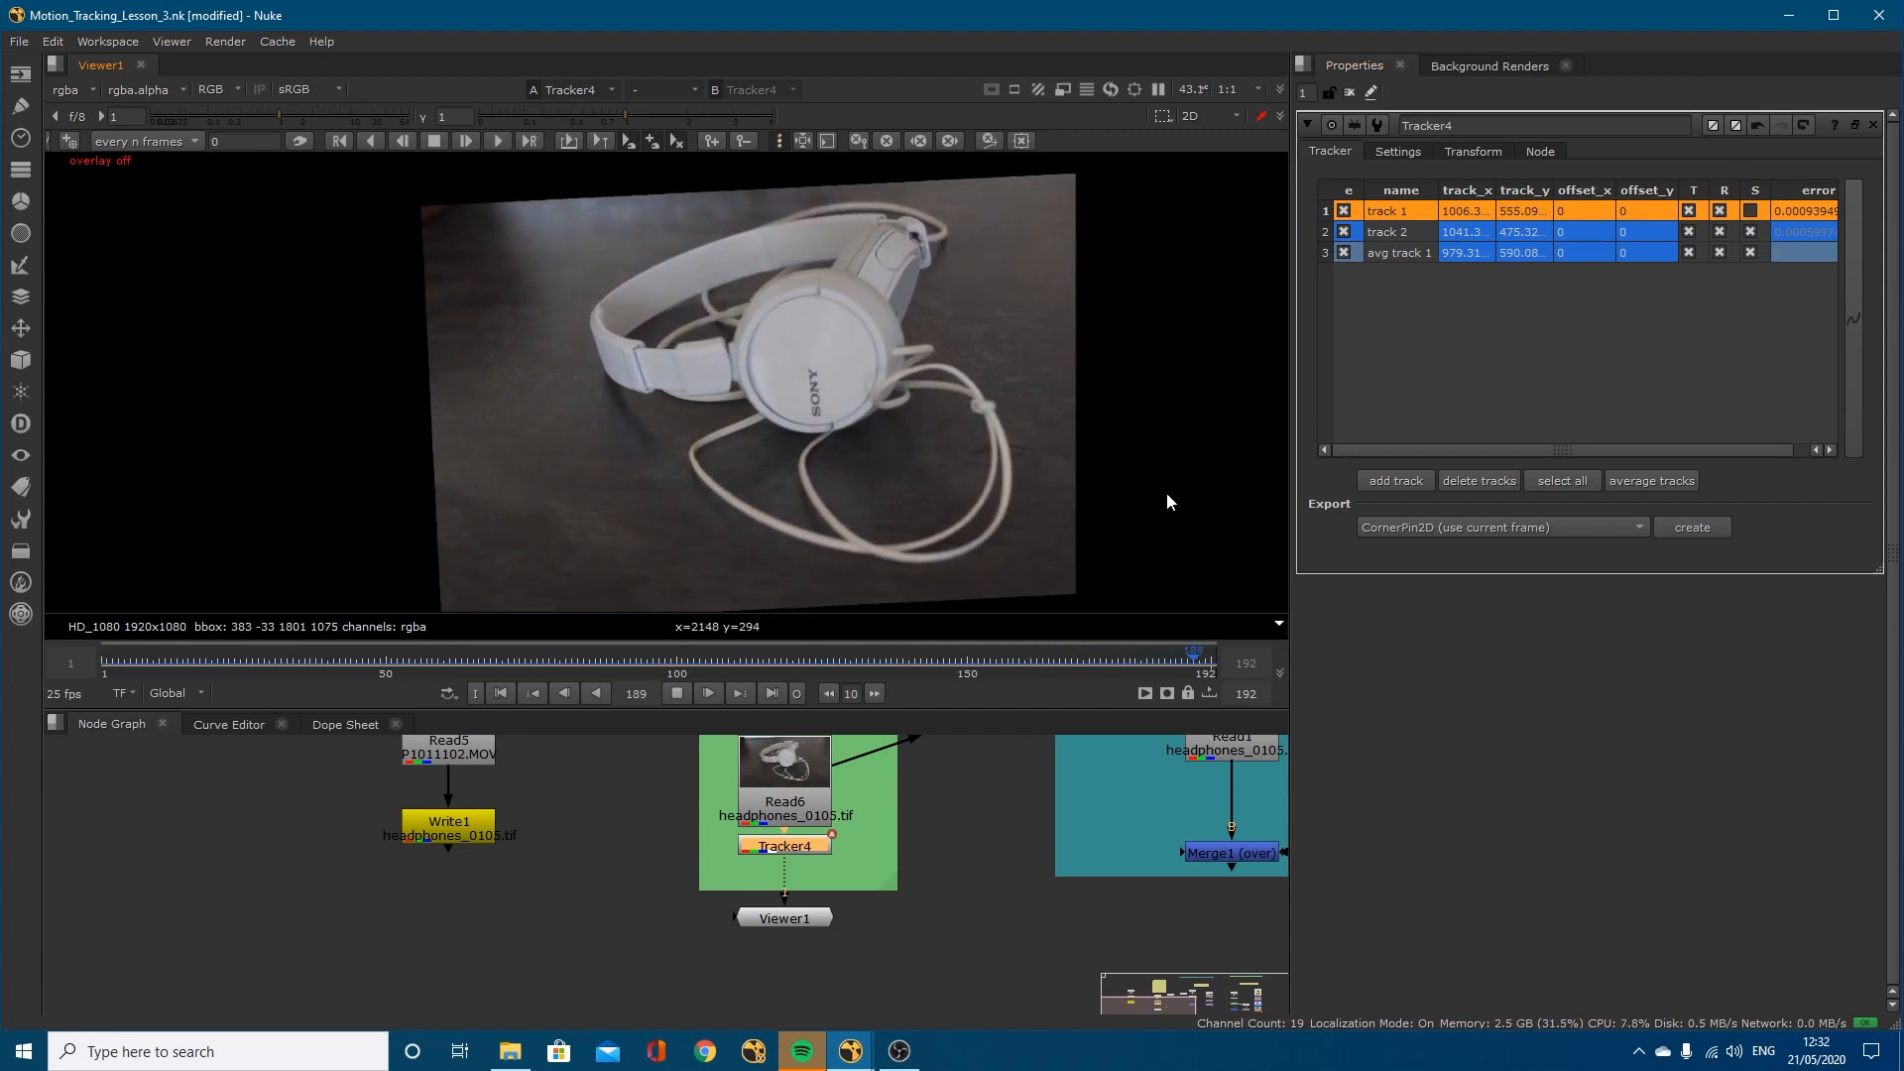
Step: Stop the playback and duplicate the Read6 and Tracker4 nodes into the empty area below the Step 2 backdrop
{"action": "left_click", "coordinate": [675, 696]}
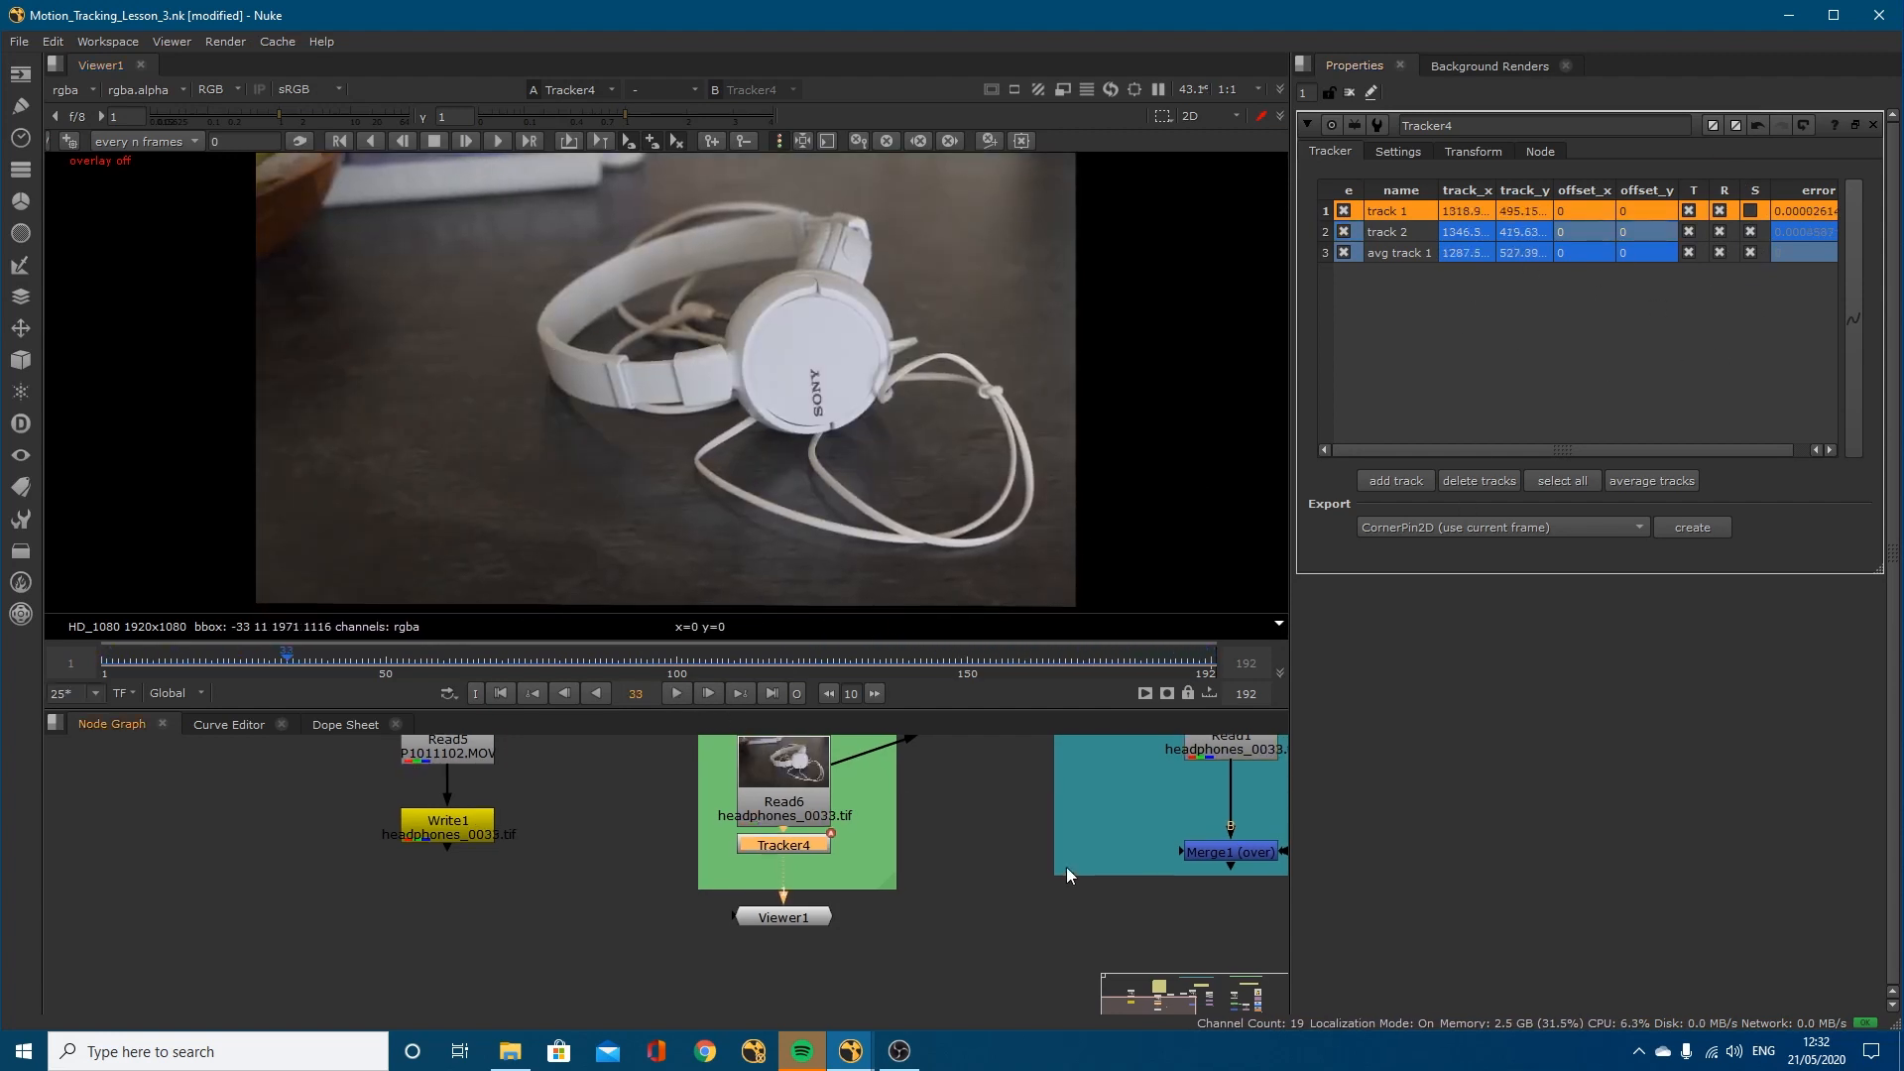
{"action": "scroll", "coordinate": [892, 870], "scroll_direction": "down", "scroll_amount": 3}
{"action": "scroll", "coordinate": [916, 804], "scroll_direction": "up", "scroll_amount": 5}
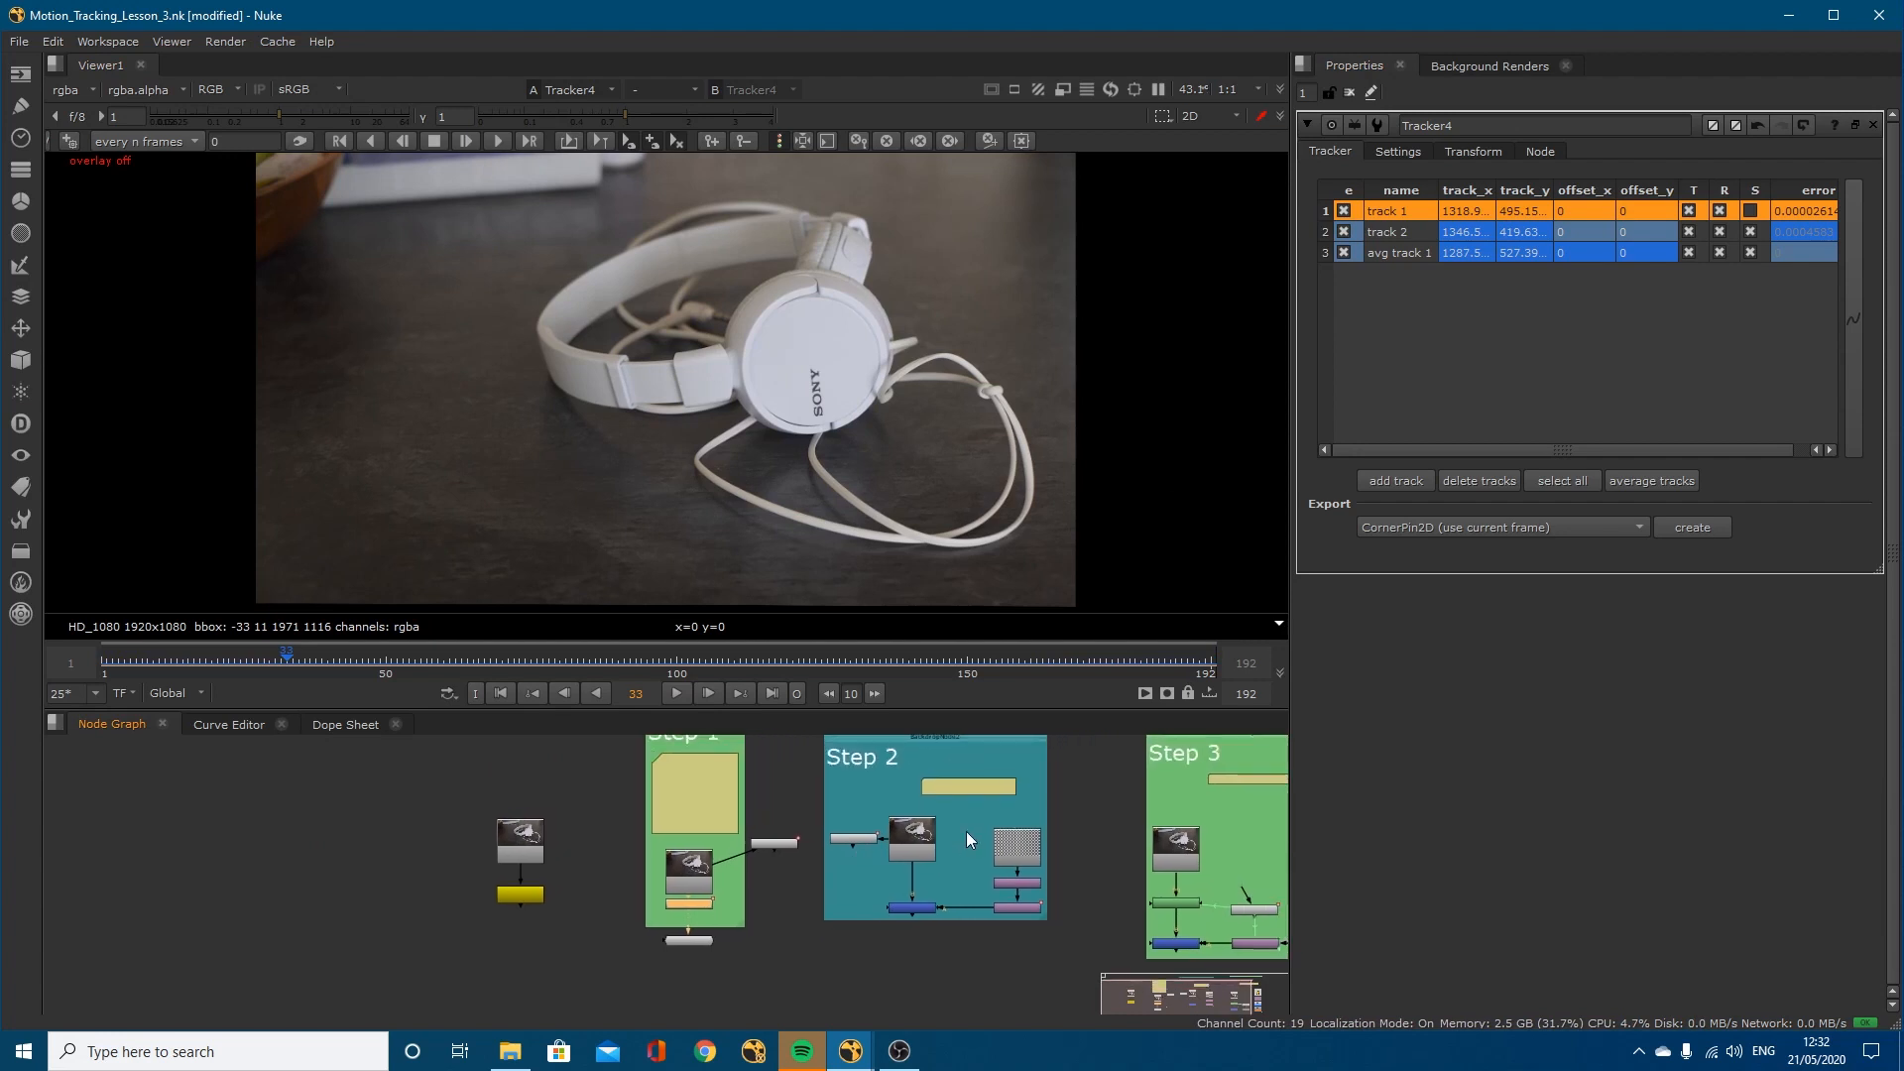
{"action": "scroll", "coordinate": [952, 803], "scroll_direction": "down", "scroll_amount": 3}
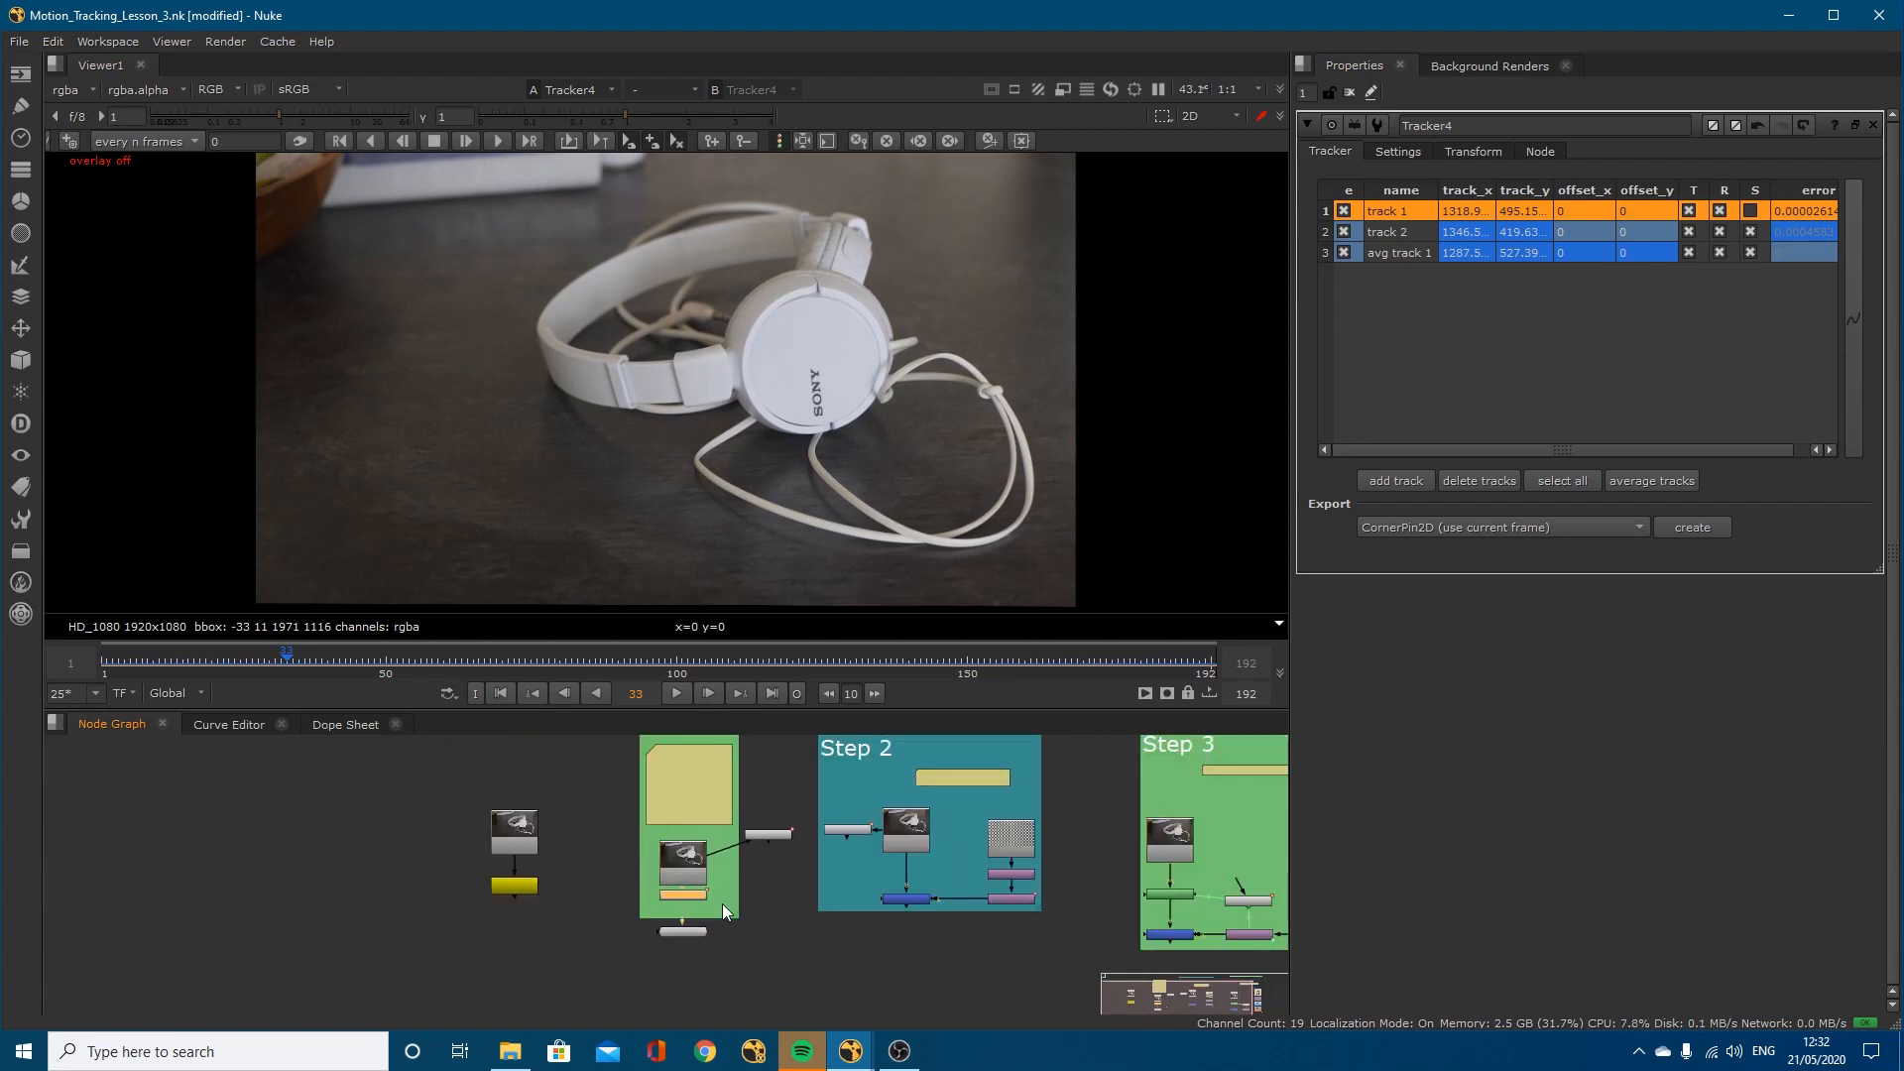
{"action": "left_click", "coordinate": [662, 849]}
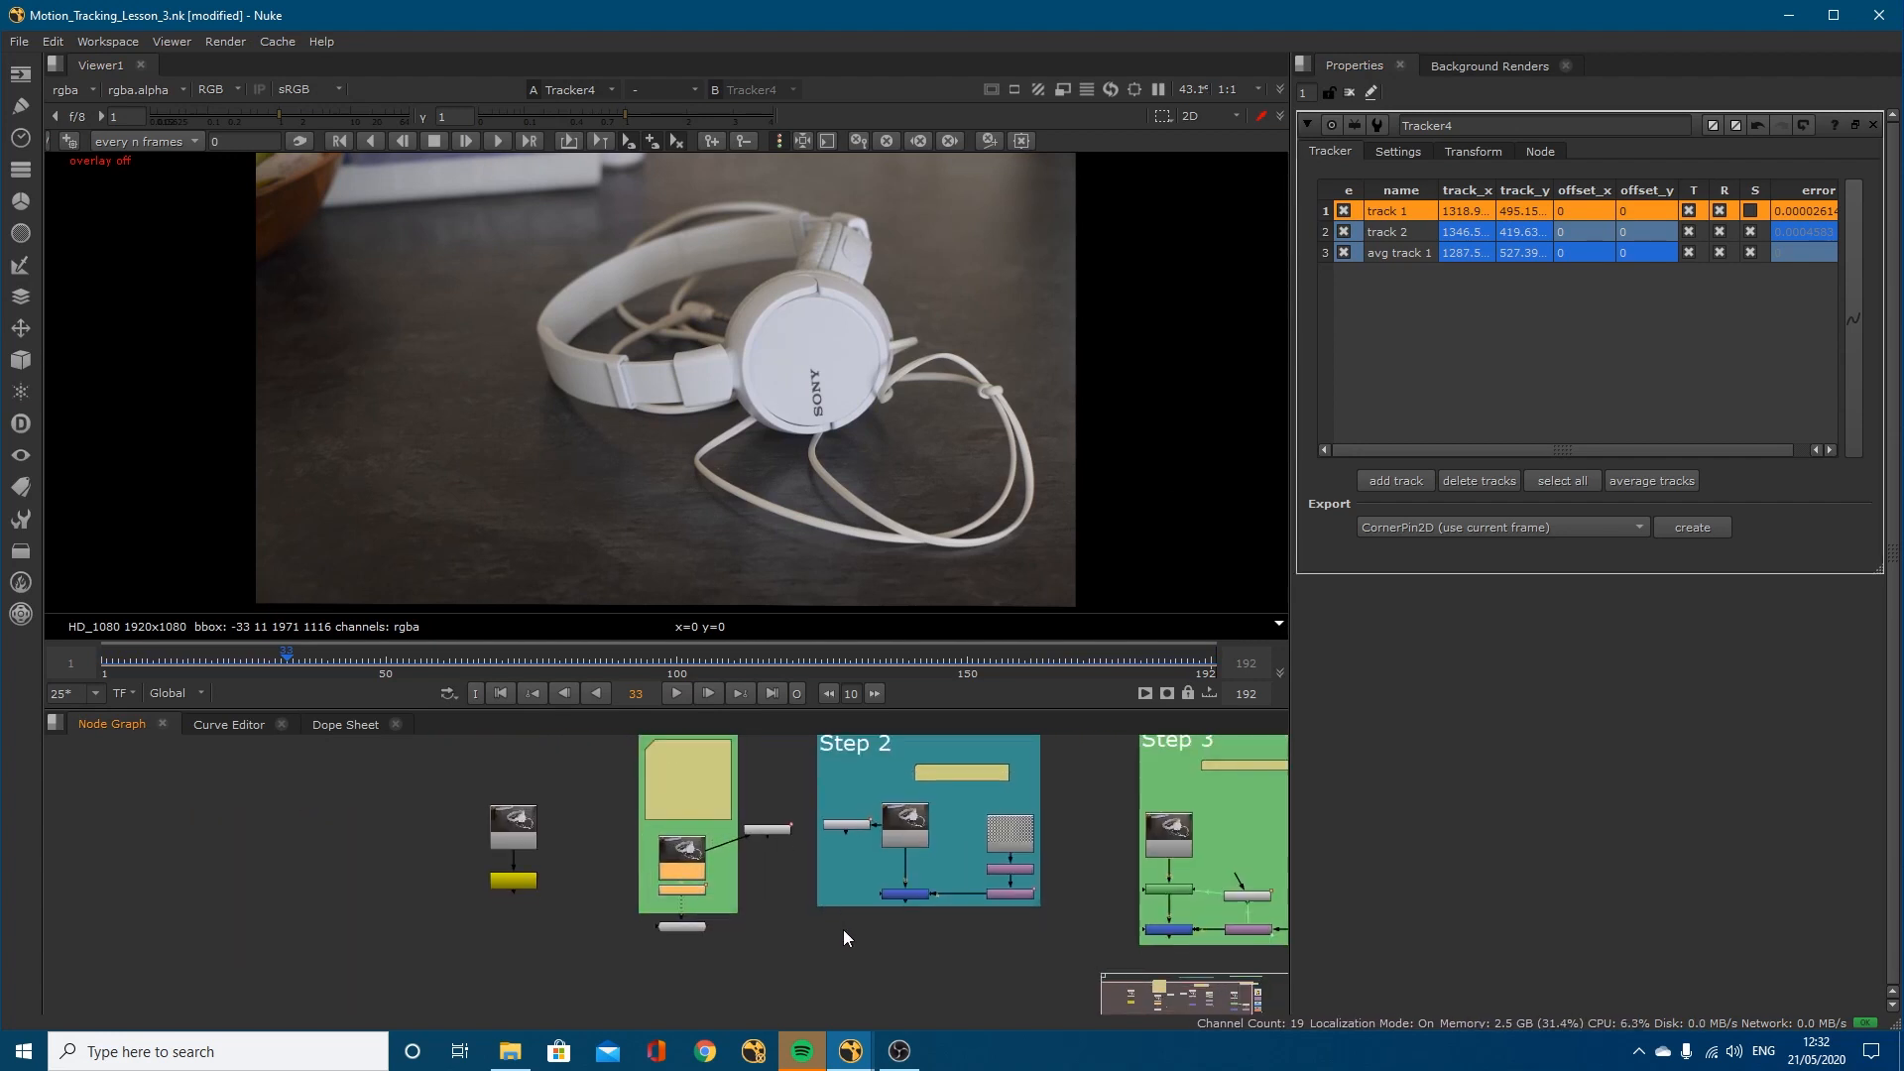
{"action": "key", "text": "ctrl+c"}
{"action": "key", "text": "ctrl+v"}
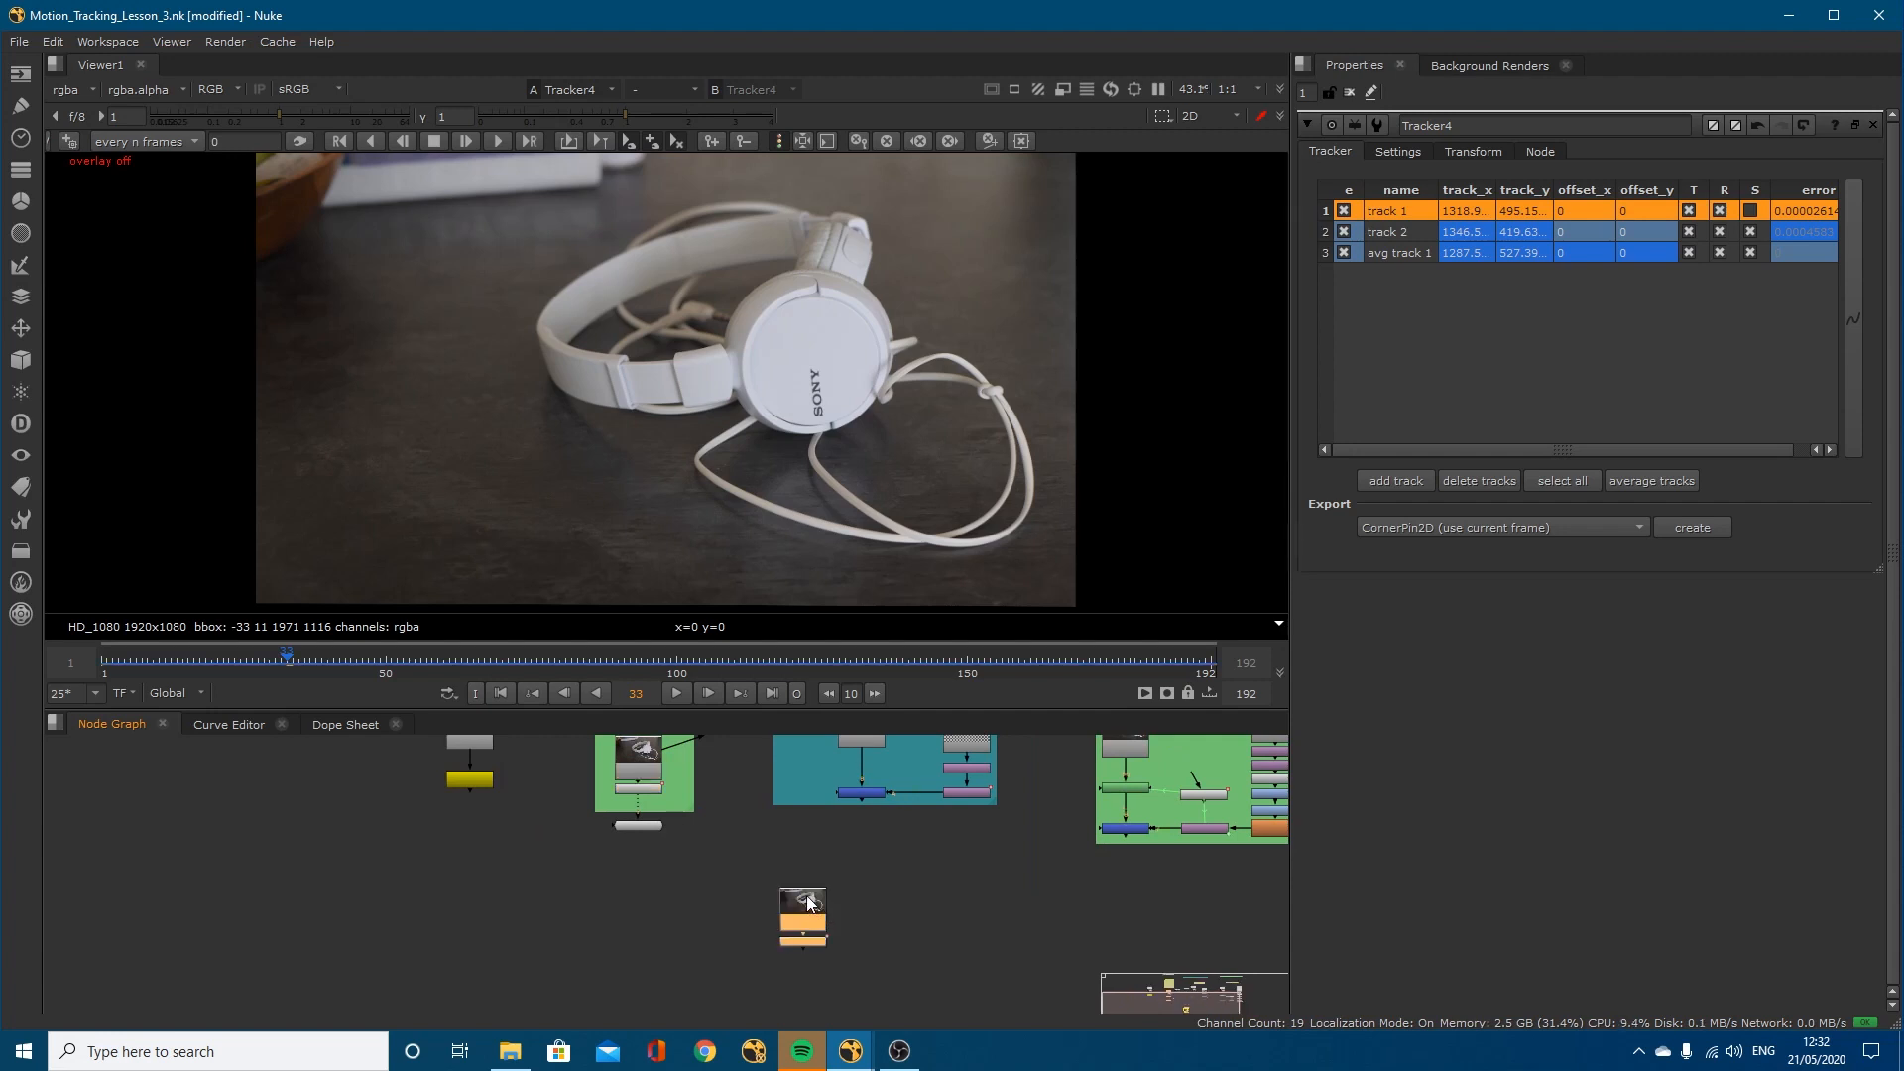
{"action": "scroll", "coordinate": [807, 897], "scroll_direction": "up", "scroll_amount": 2}
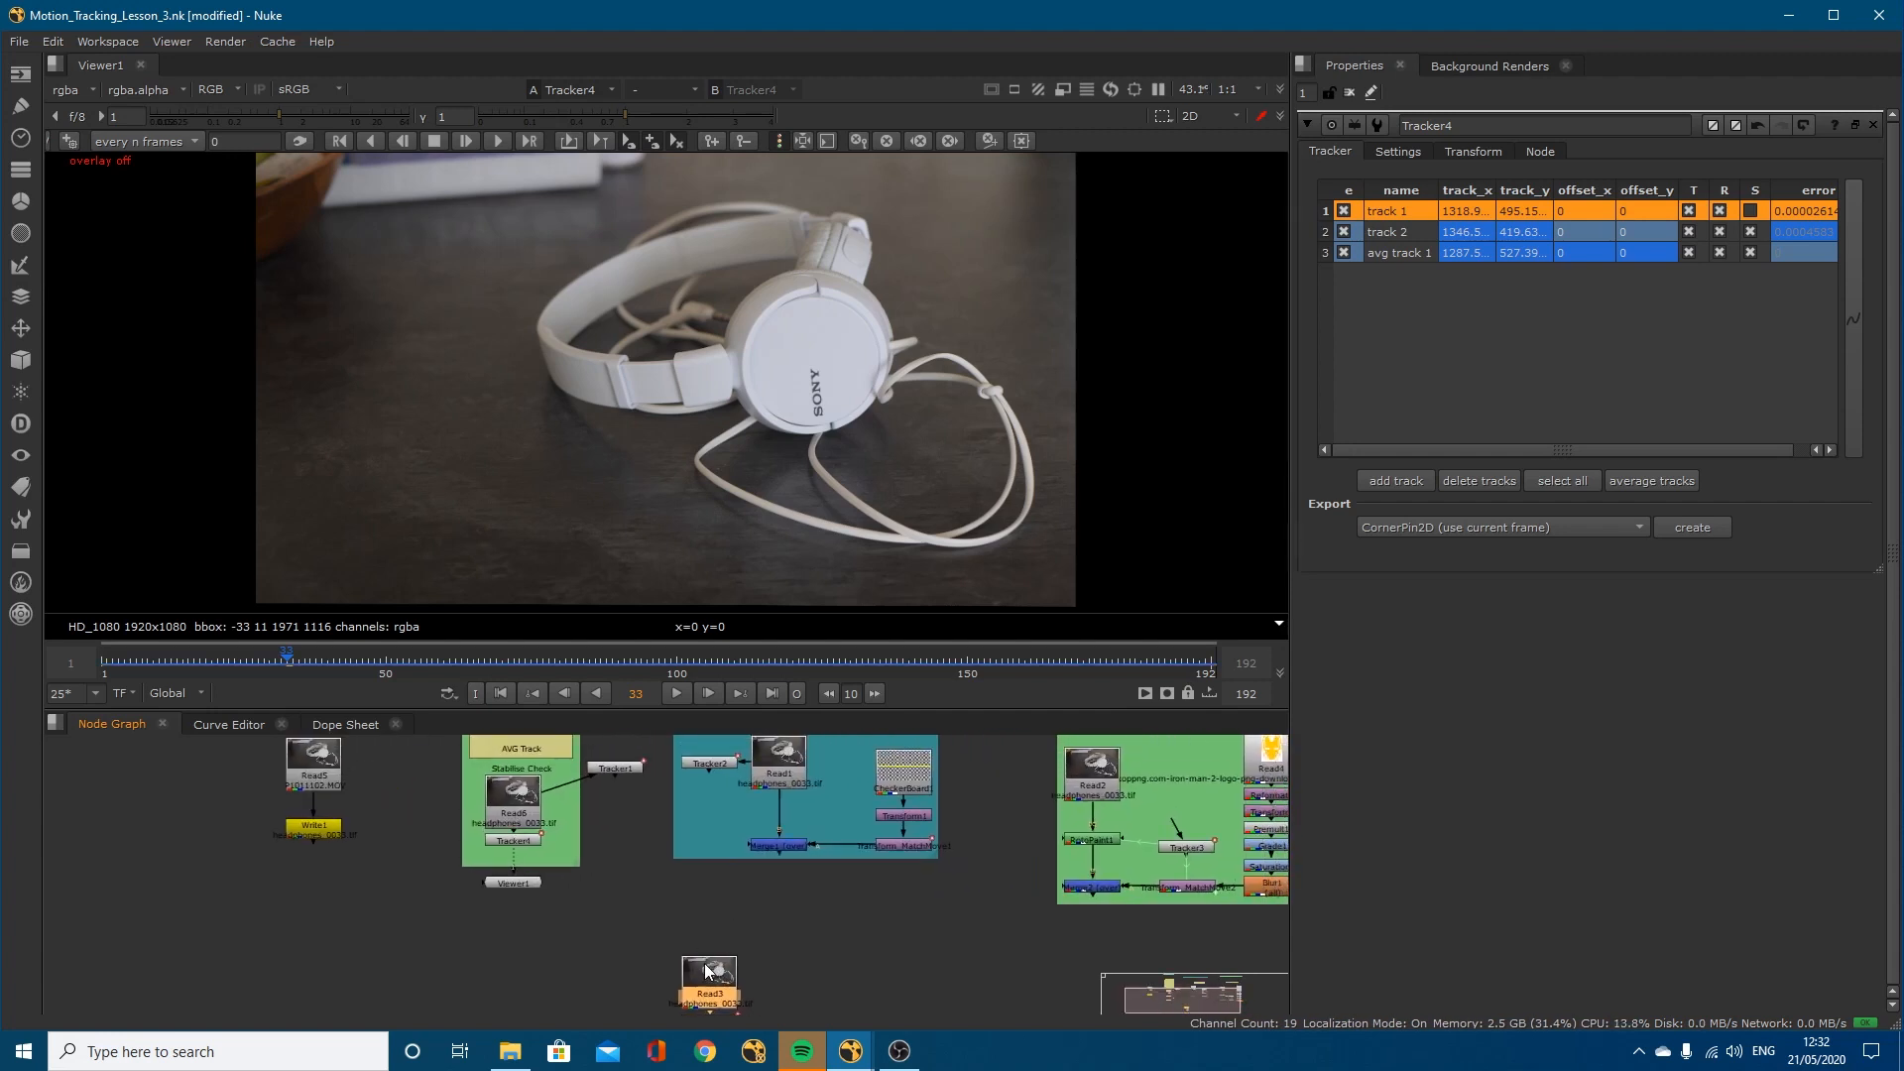
Step: Move the copied Read and Tracker nodes closer to the backdrops, placing the Tracker beside the Read, on its left
{"action": "left_click_drag", "start_coordinate": [708, 970], "coordinate": [696, 916]}
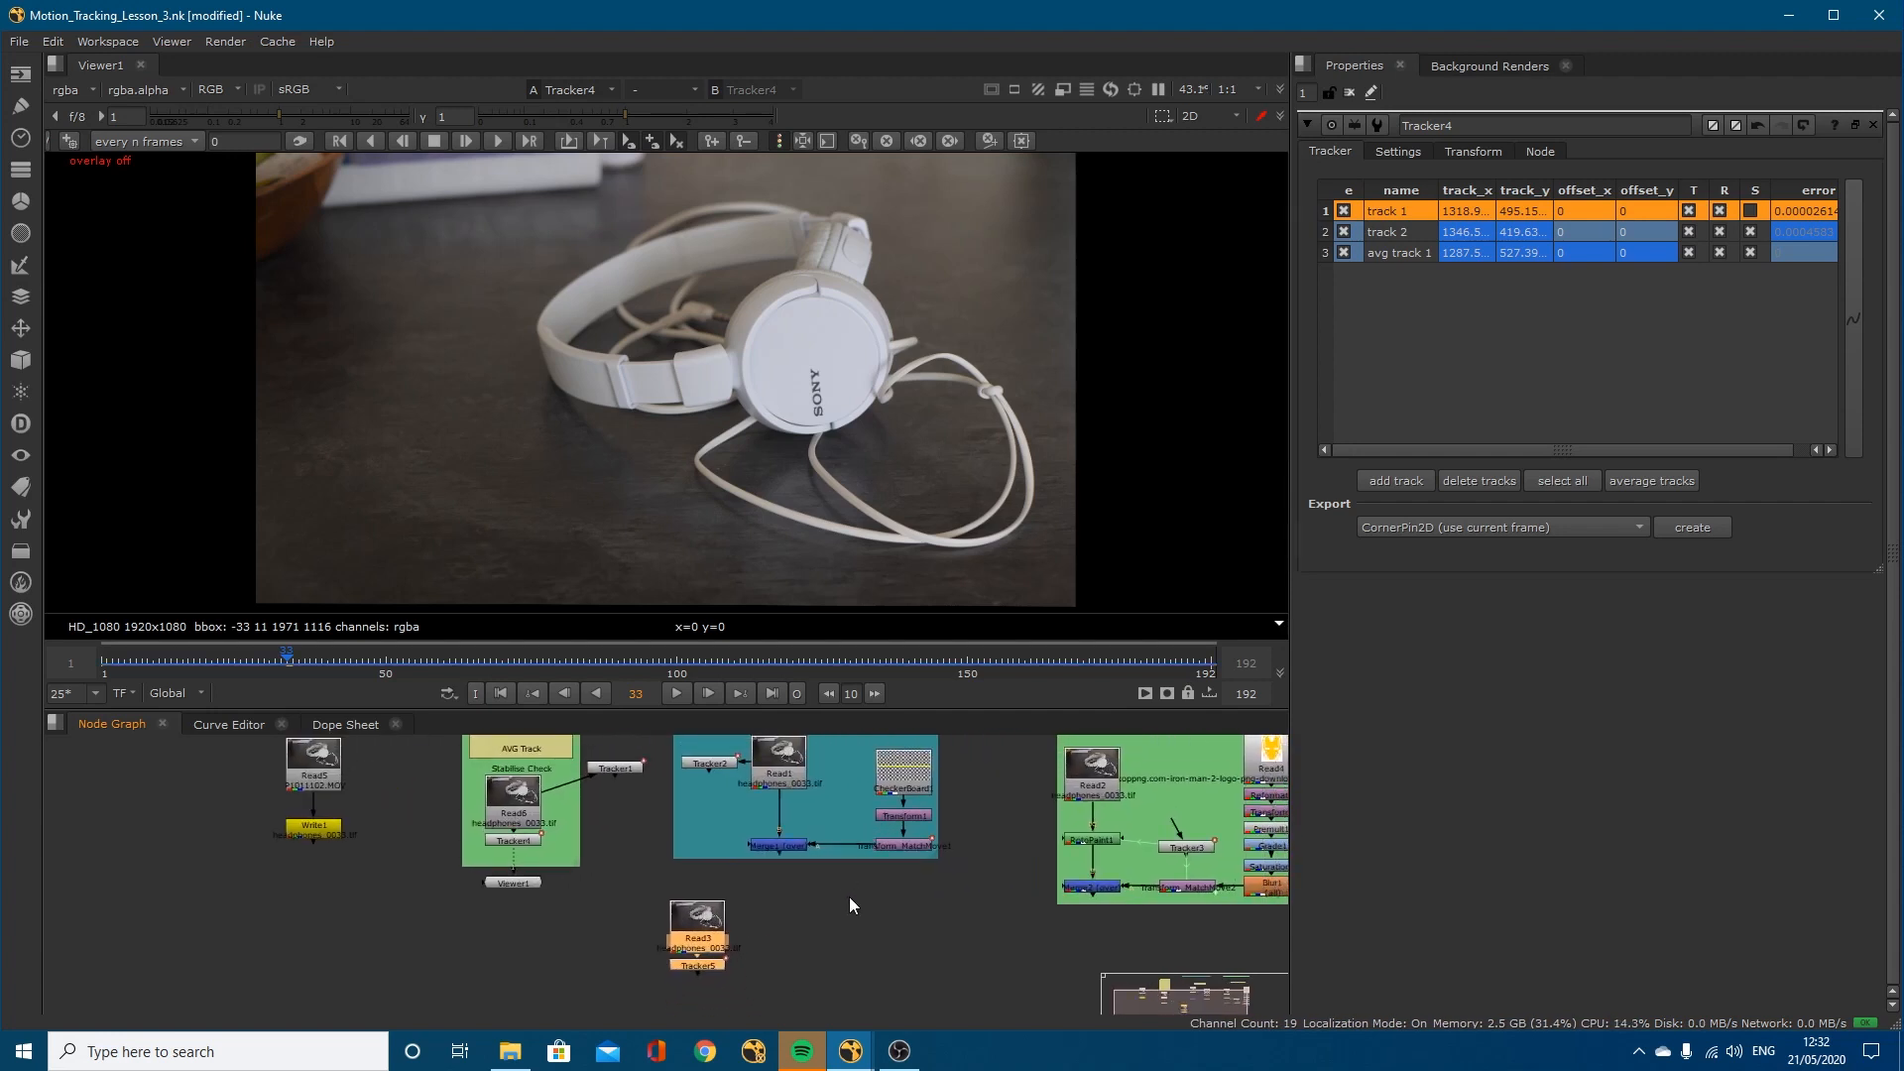
{"action": "middle_click_drag", "start_coordinate": [848, 896], "coordinate": [850, 856]}
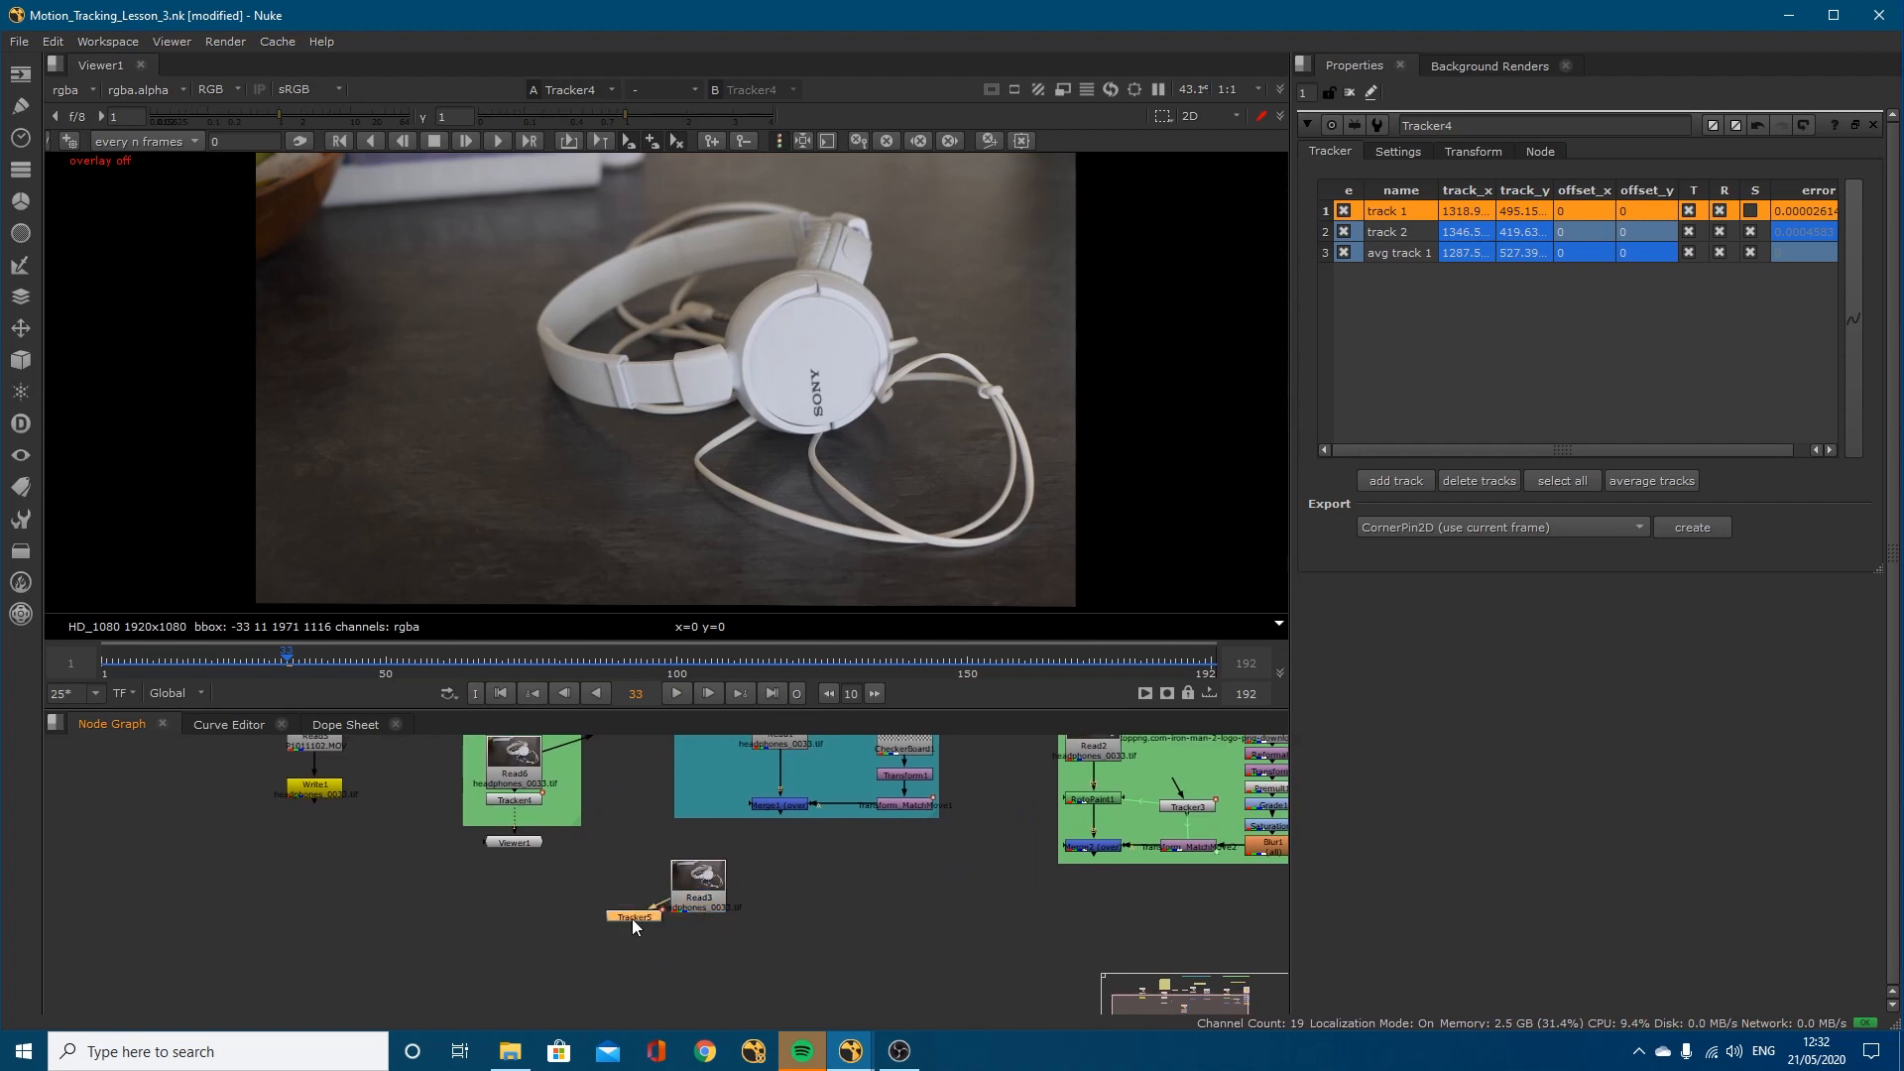
{"action": "left_click_drag", "start_coordinate": [633, 918], "coordinate": [613, 888]}
{"action": "middle_click_drag", "start_coordinate": [769, 912], "coordinate": [732, 867]}
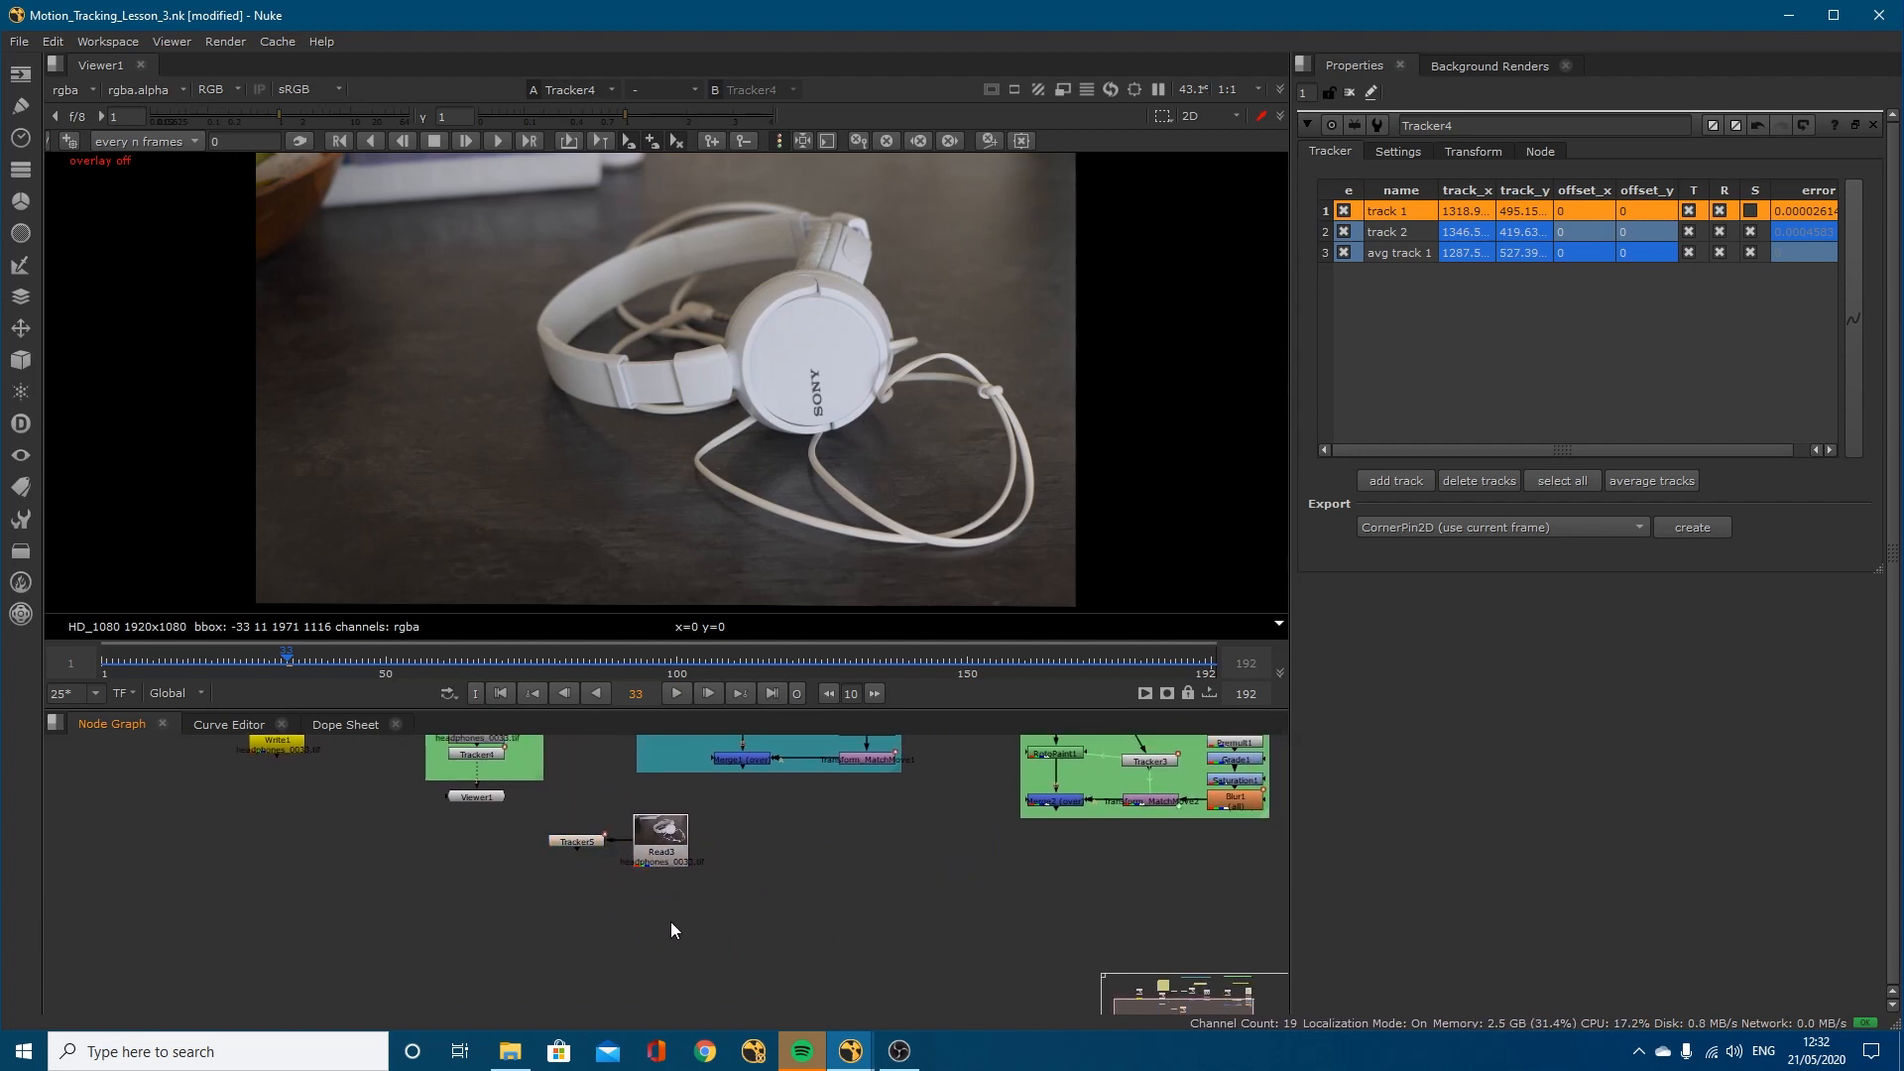
Step: Add a Merge node connected below Read3 and an unconnected ColorCorrect node to the right of Read3
{"action": "key", "text": "m"}
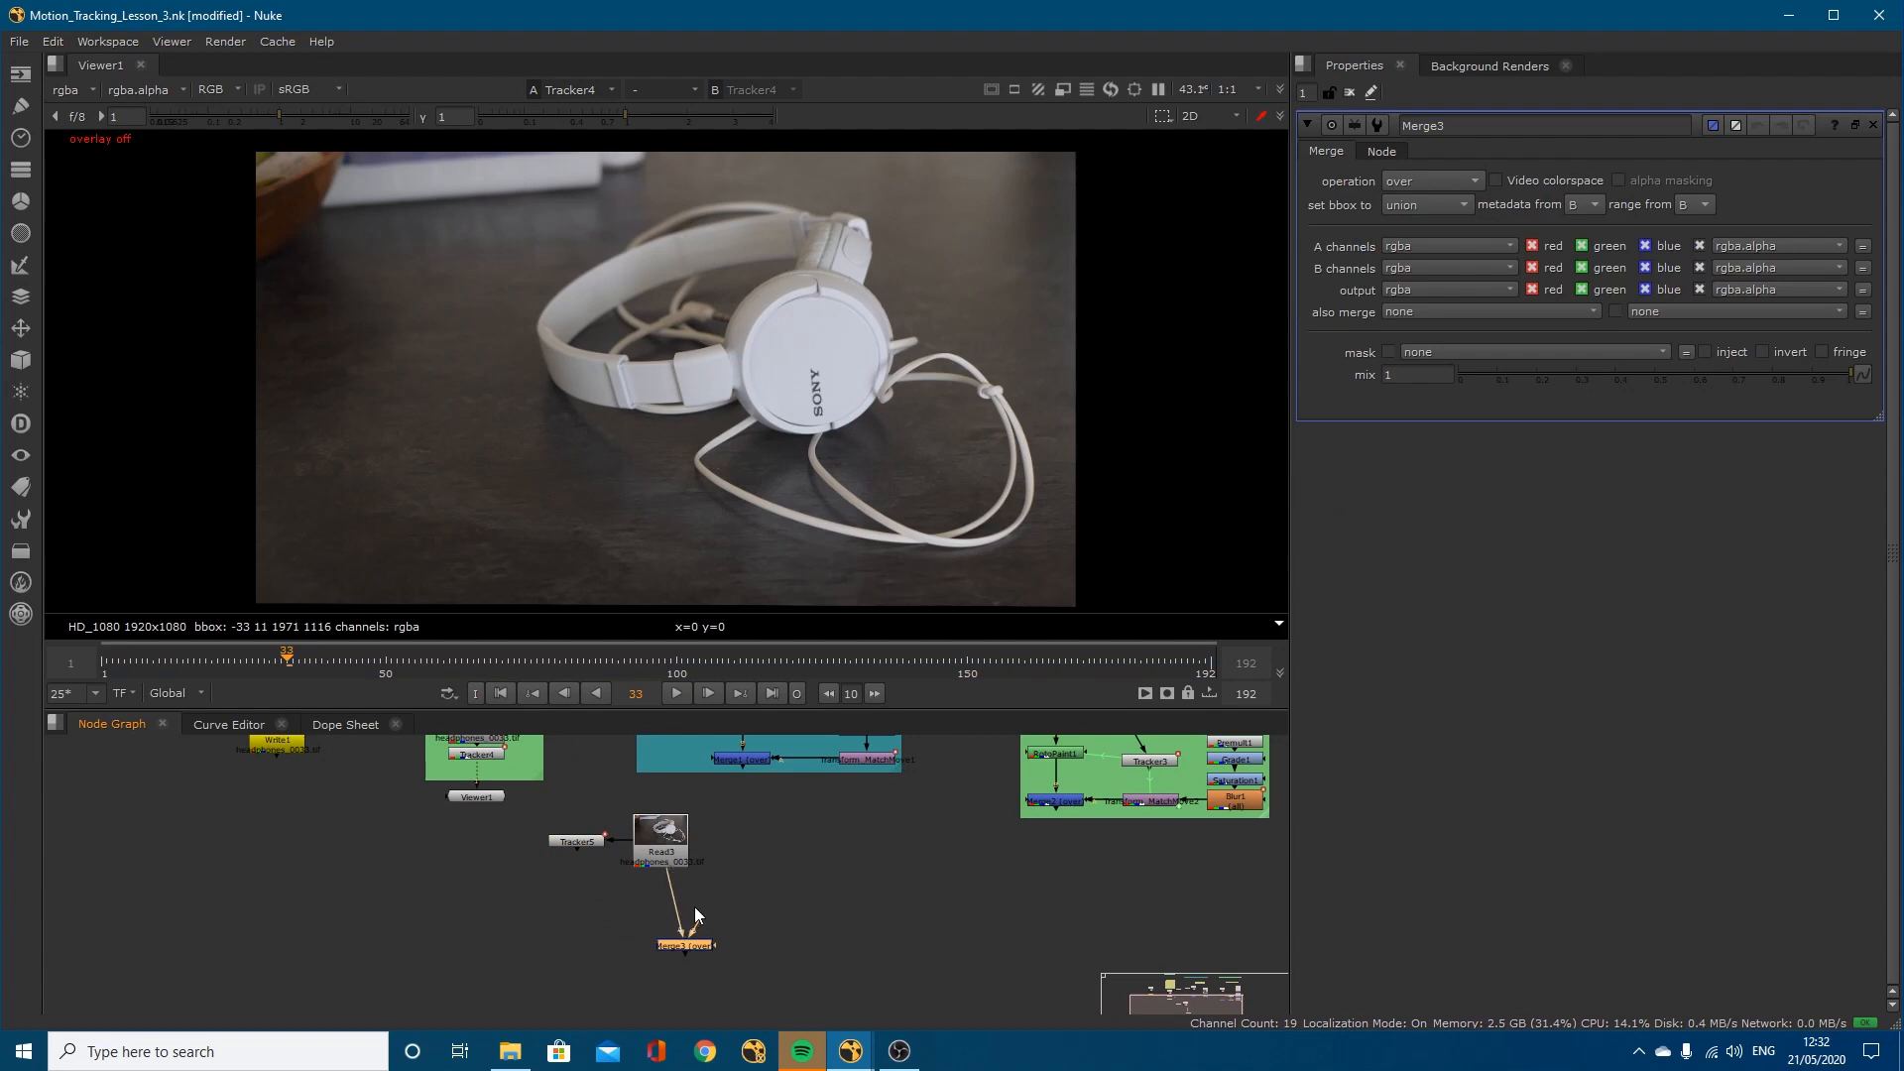
{"action": "left_click", "coordinate": [764, 861]}
{"action": "key", "text": "c"}
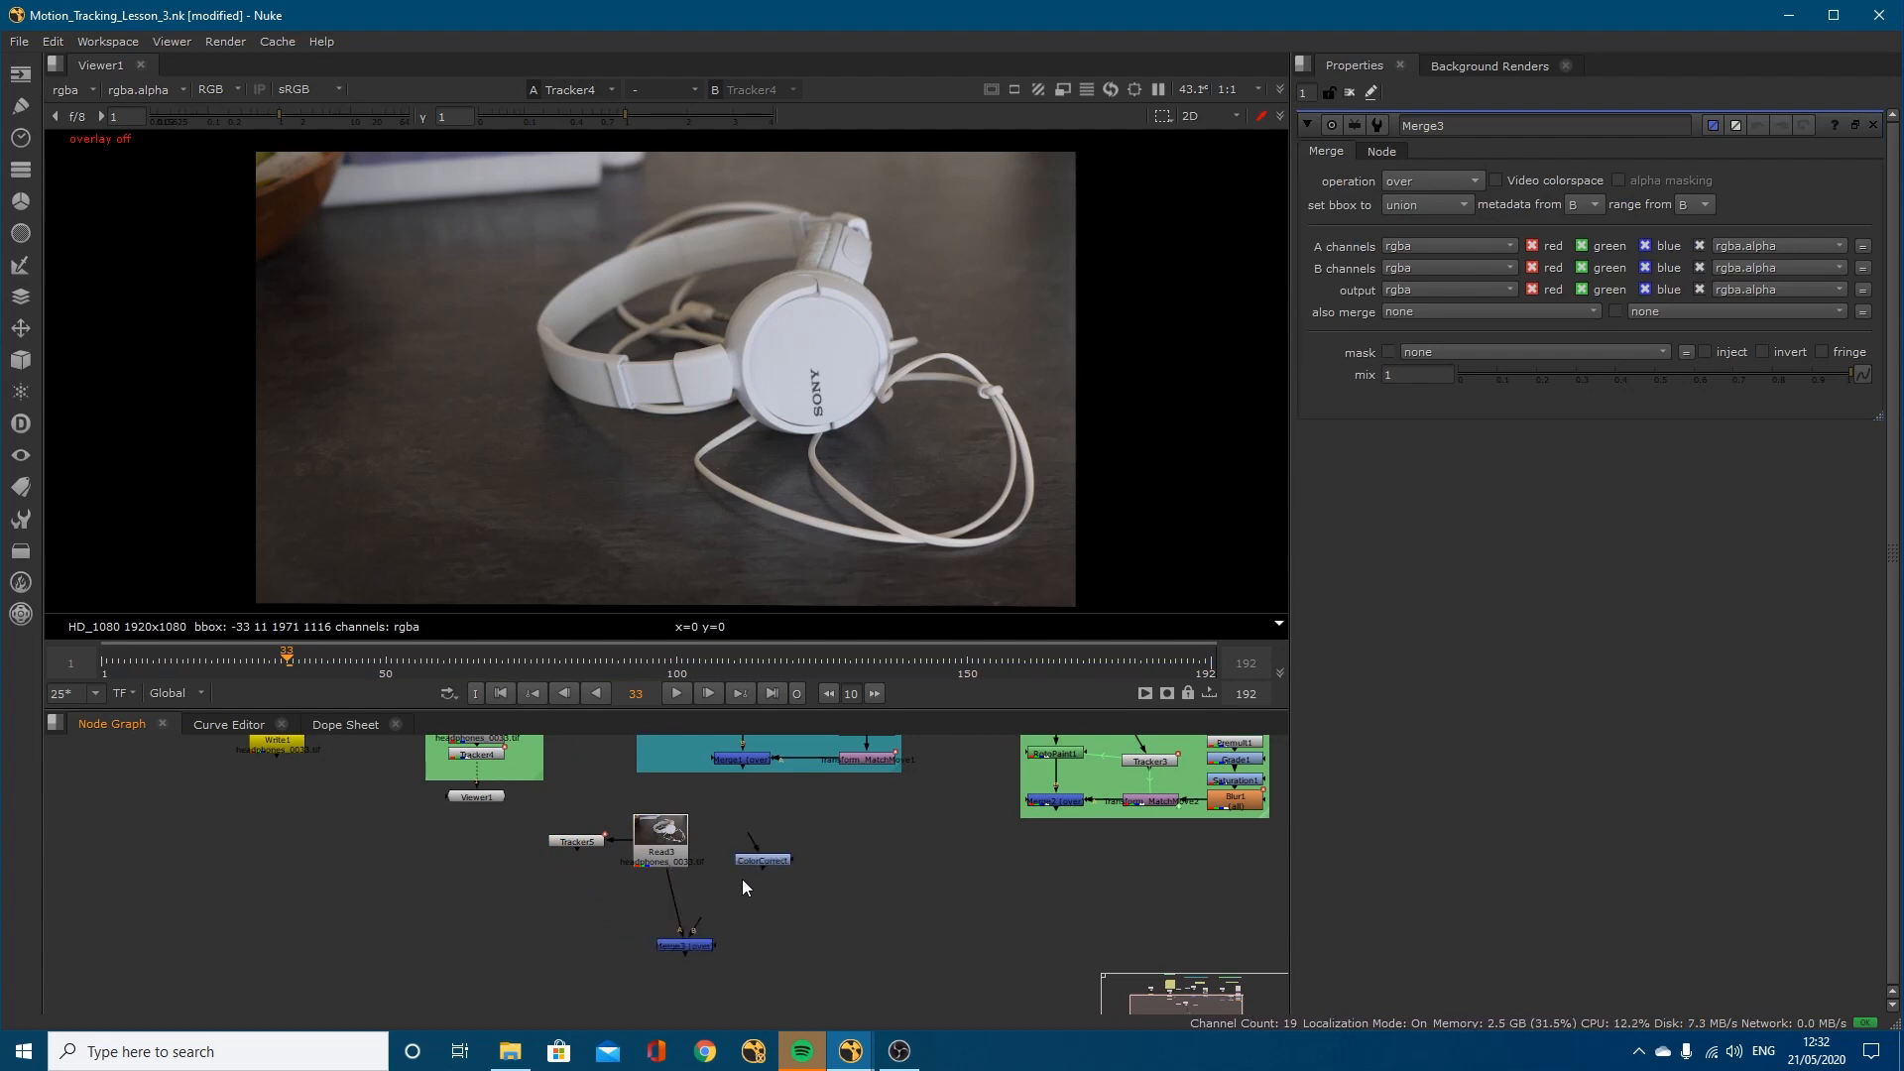
{"action": "key", "text": "Tab"}
{"action": "left_click", "coordinate": [823, 839]}
{"action": "left_click_drag", "start_coordinate": [822, 827], "coordinate": [712, 884]}
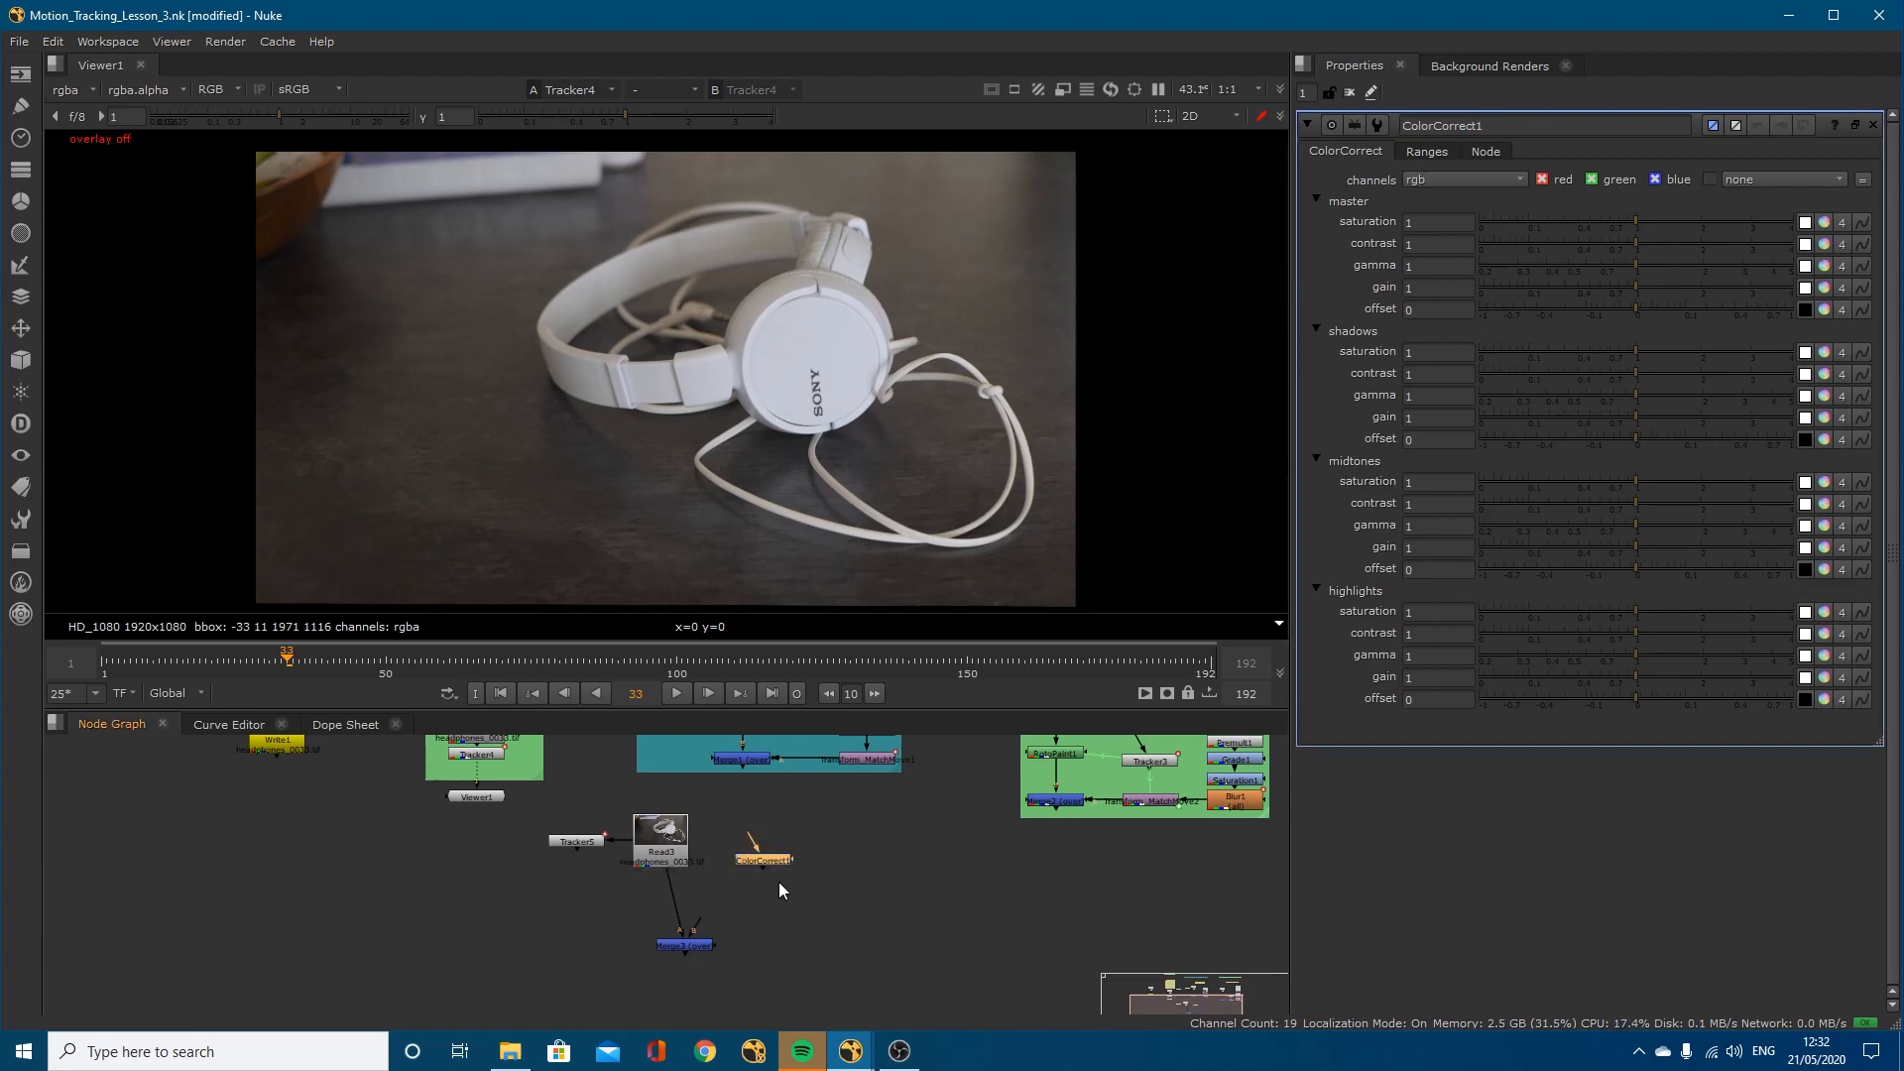
Step: Replace the ColorCorrect node with a CheckerBoard node feeding the second input of the new Merge
{"action": "key", "text": "Delete"}
{"action": "key", "text": "Tab"}
{"action": "type", "text": "CH"}
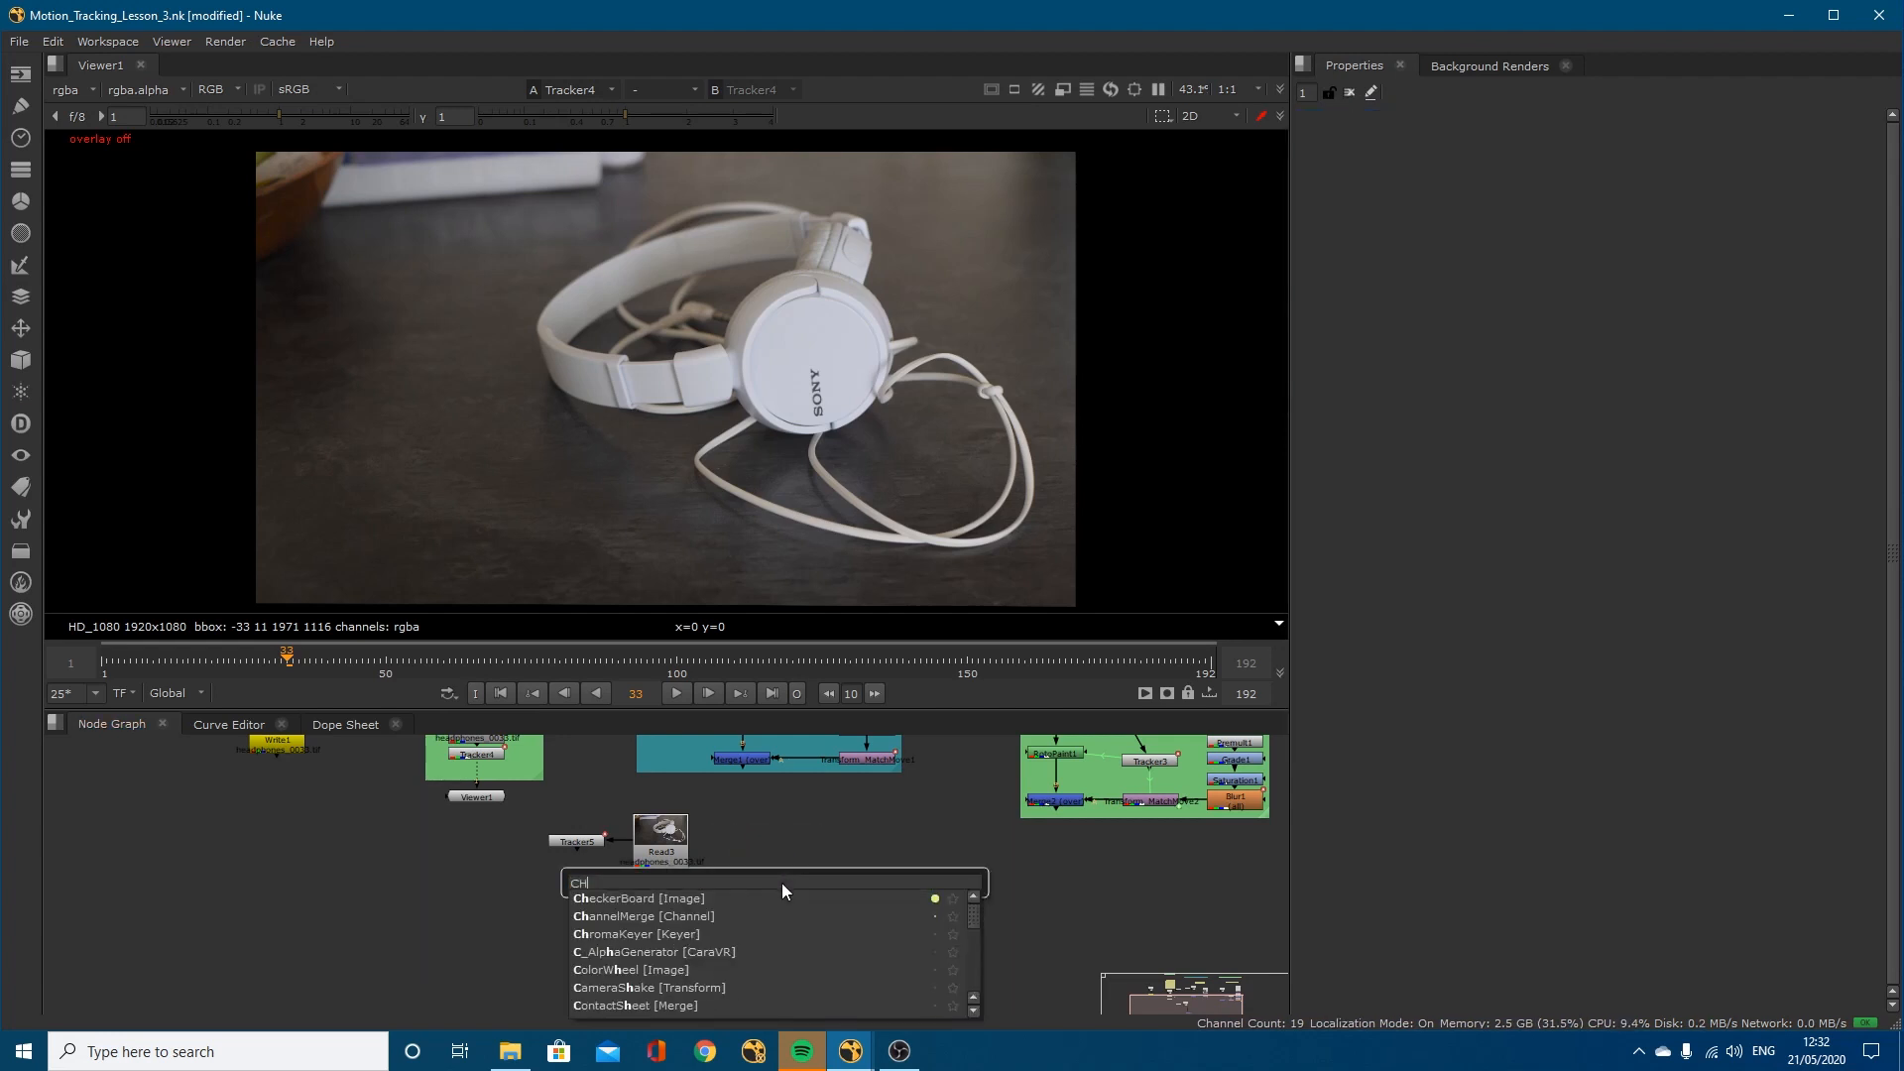
{"action": "key", "text": "Return"}
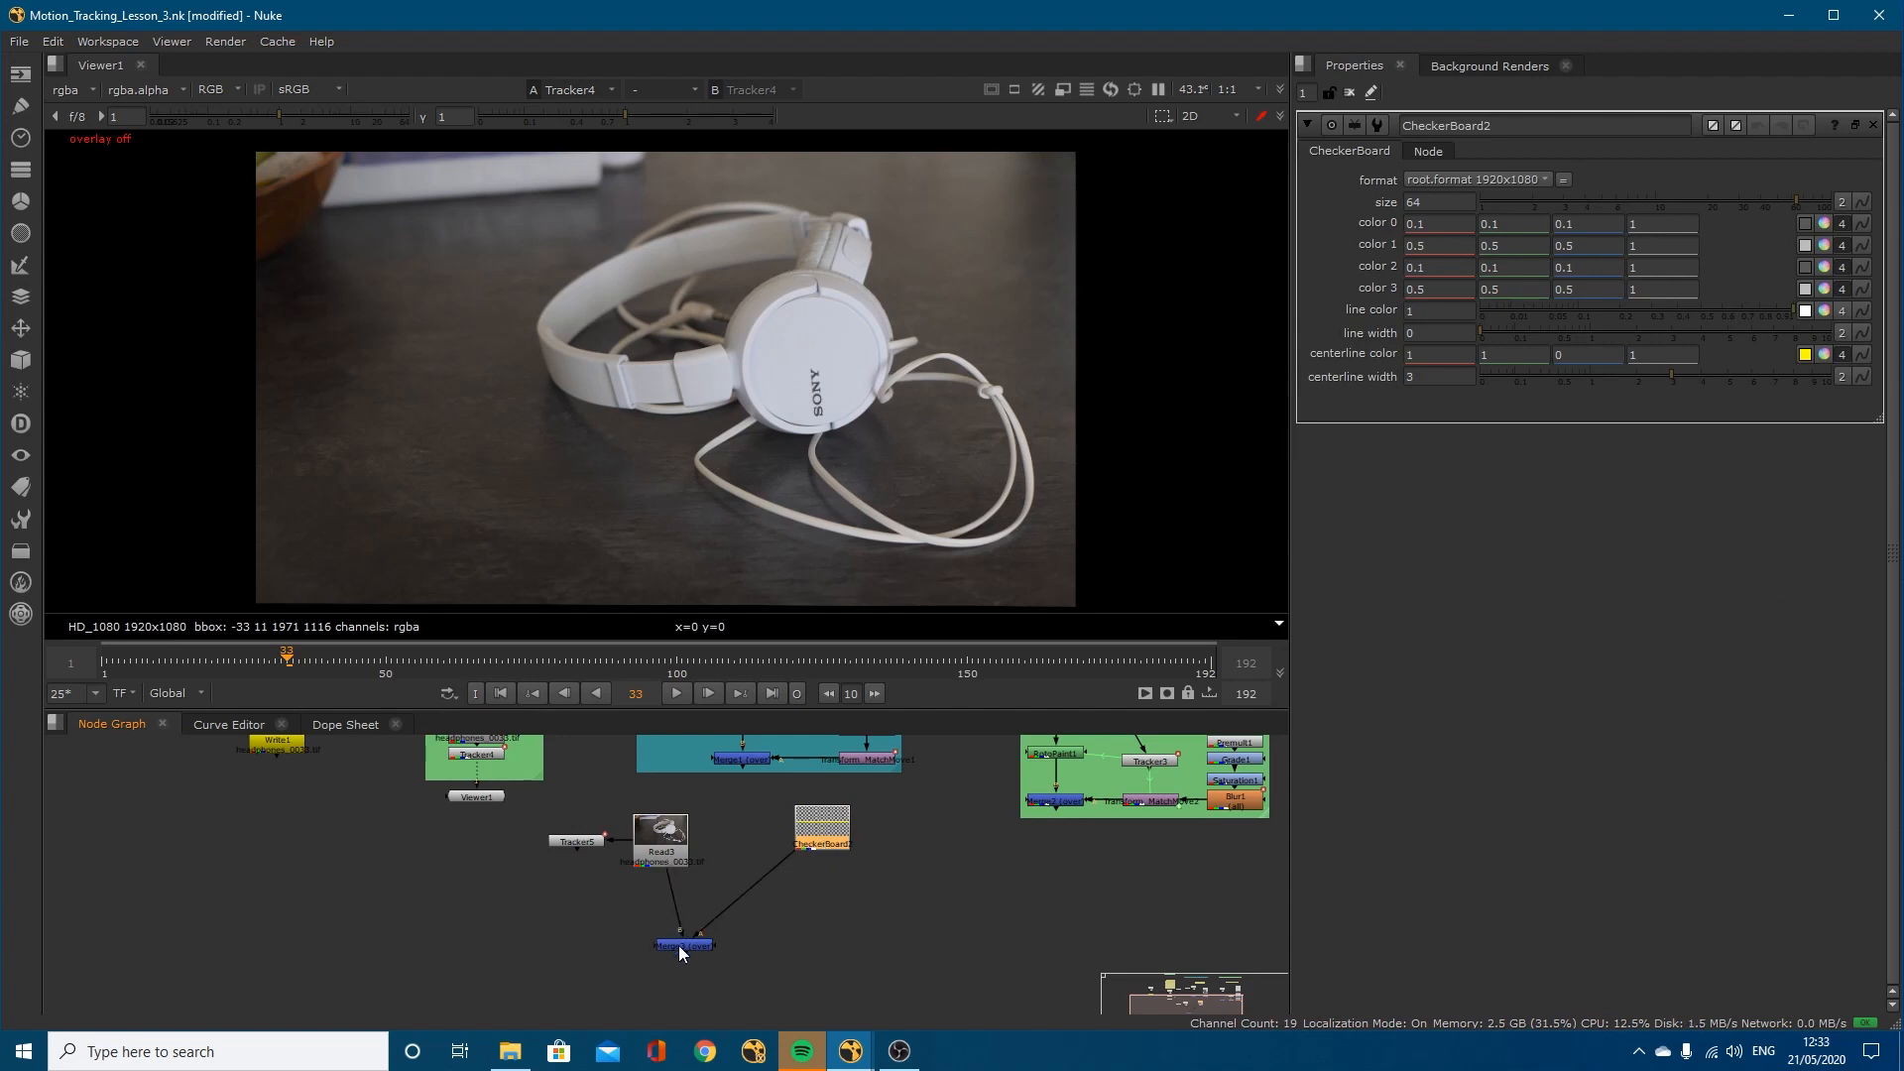
Step: Align the Merge node directly below Read3 and show its output in the viewer, with the Viewer node placed beneath it
{"action": "left_click_drag", "start_coordinate": [679, 946], "coordinate": [654, 906]}
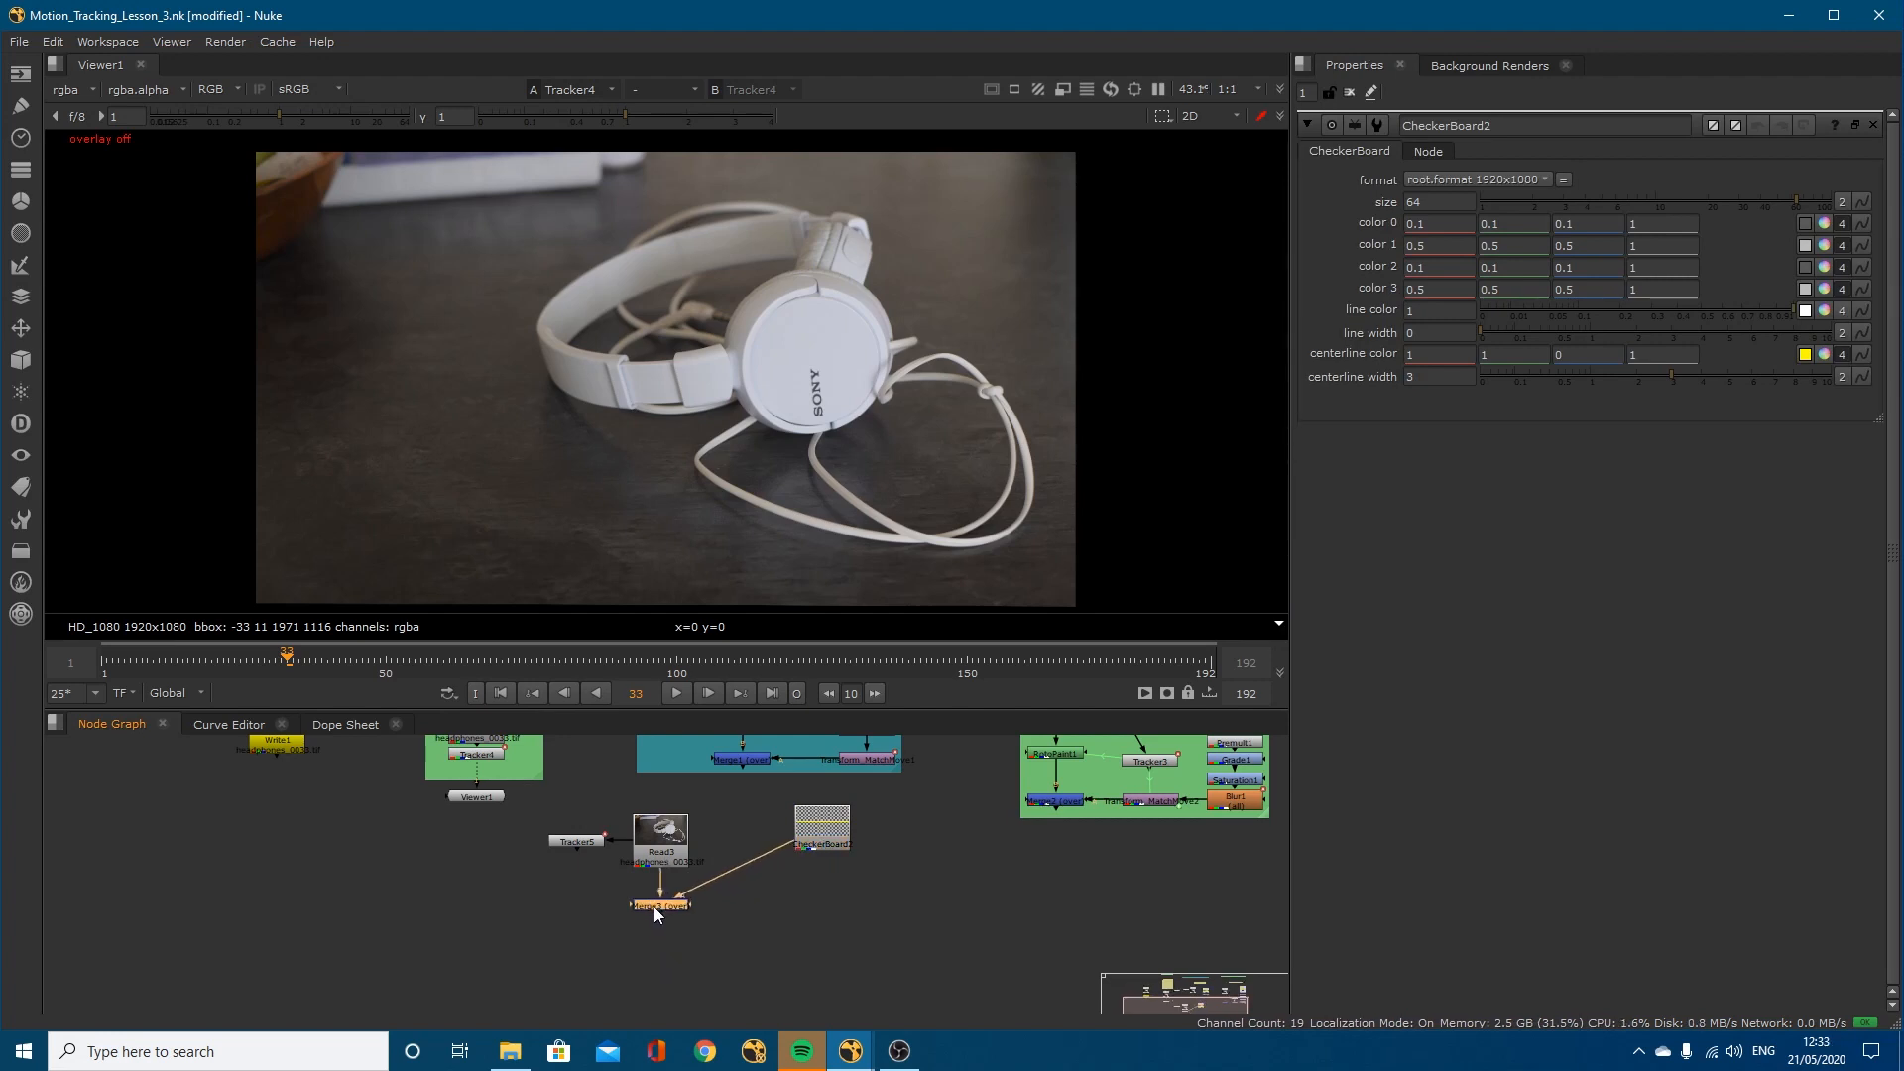
{"action": "key", "text": "1"}
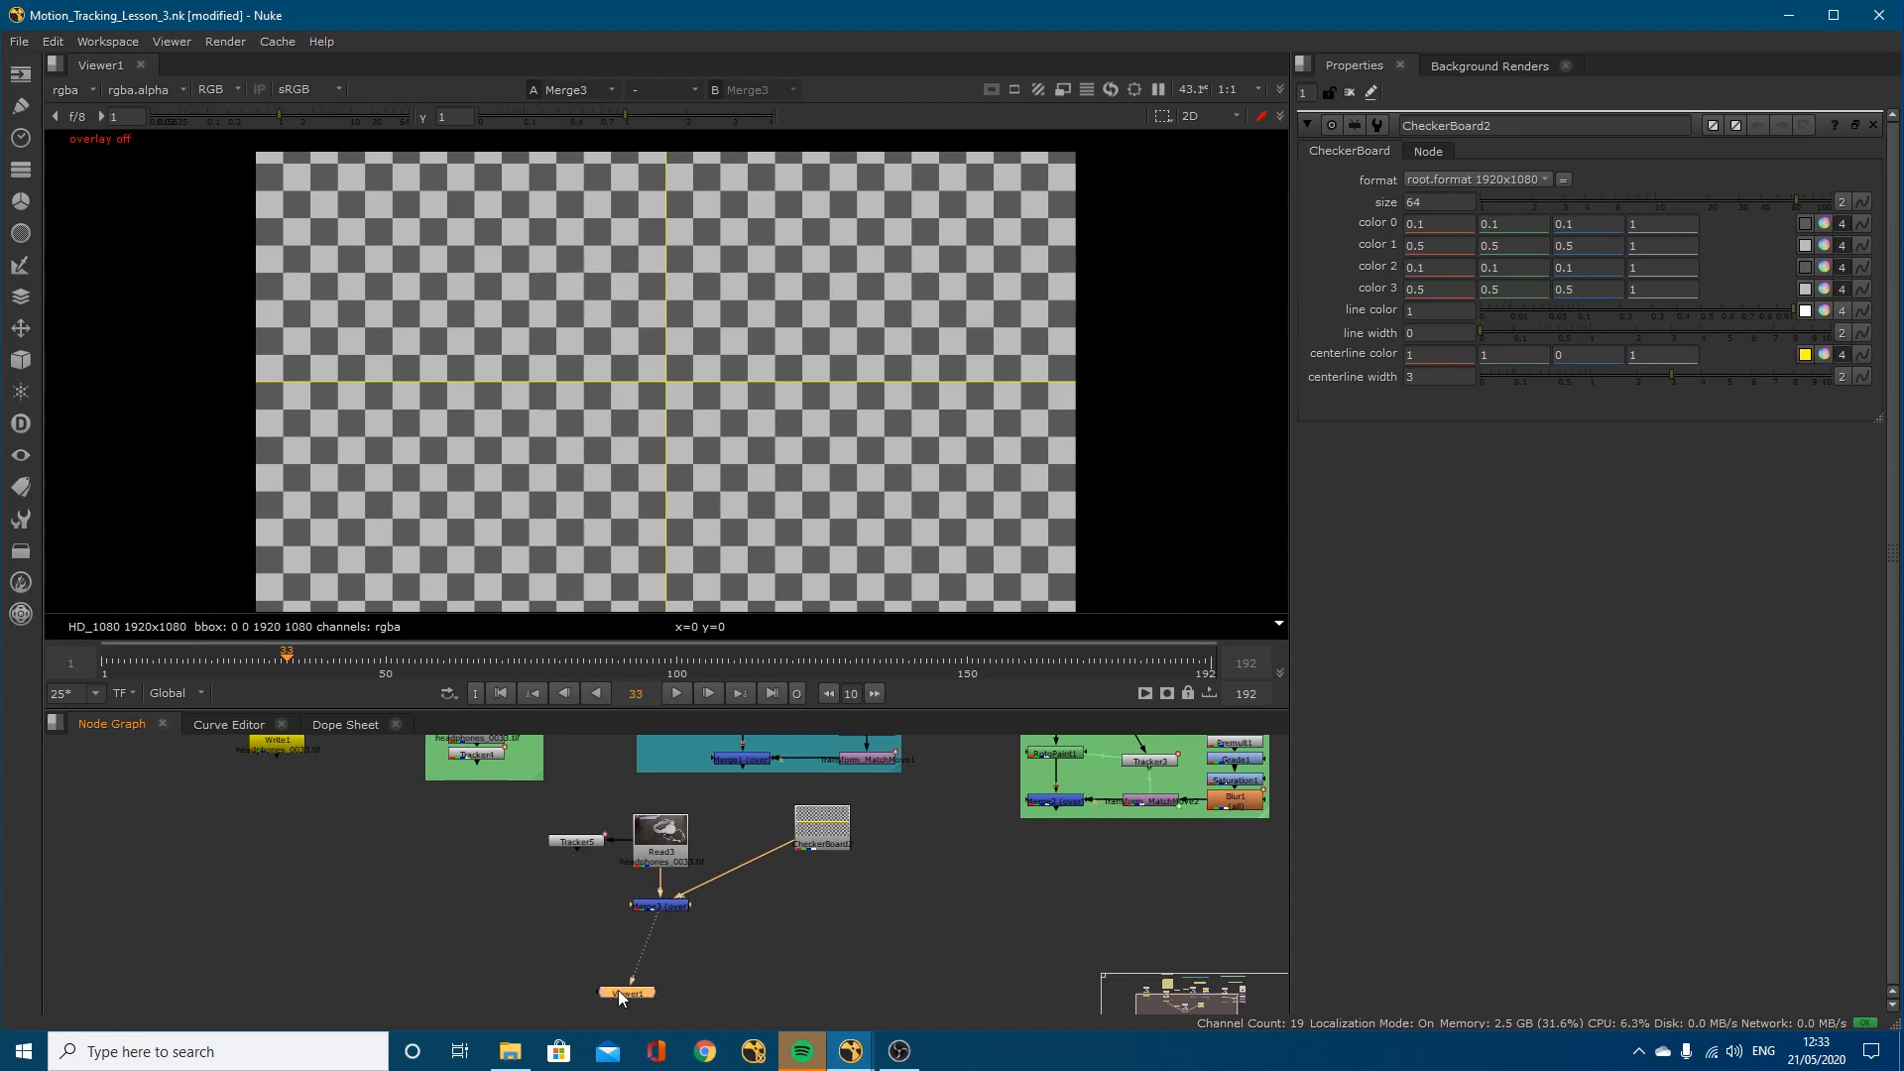
{"action": "left_click_drag", "start_coordinate": [617, 989], "coordinate": [622, 987]}
Step: Insert a Transform node between the CheckerBoard and the Merge
{"action": "left_click", "coordinate": [752, 923]}
{"action": "key", "text": "t"}
{"action": "left_click_drag", "start_coordinate": [758, 917], "coordinate": [798, 873]}
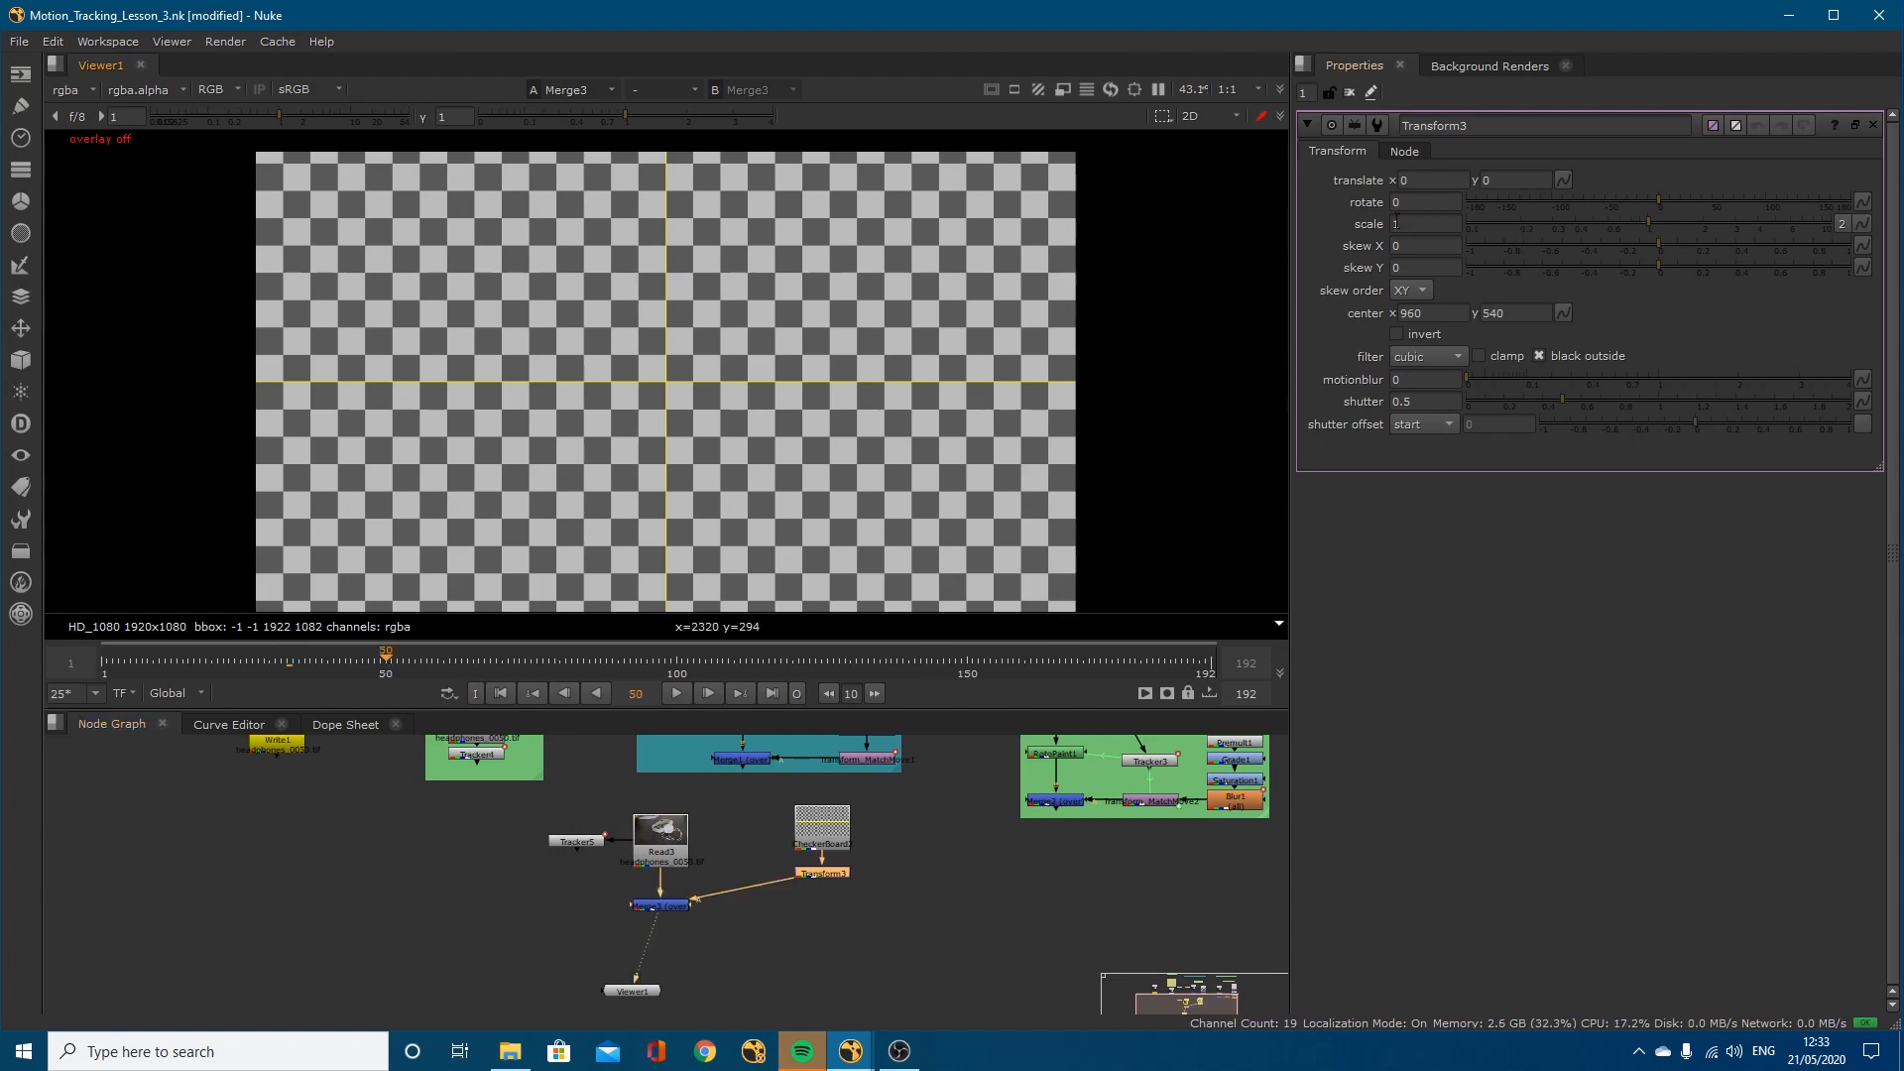
Step: Set the checkerboard Transform's scale to 0.1
{"action": "left_click", "coordinate": [1396, 223]}
{"action": "key", "text": "Down"}
{"action": "key", "text": "Down"}
{"action": "key", "text": "Up"}
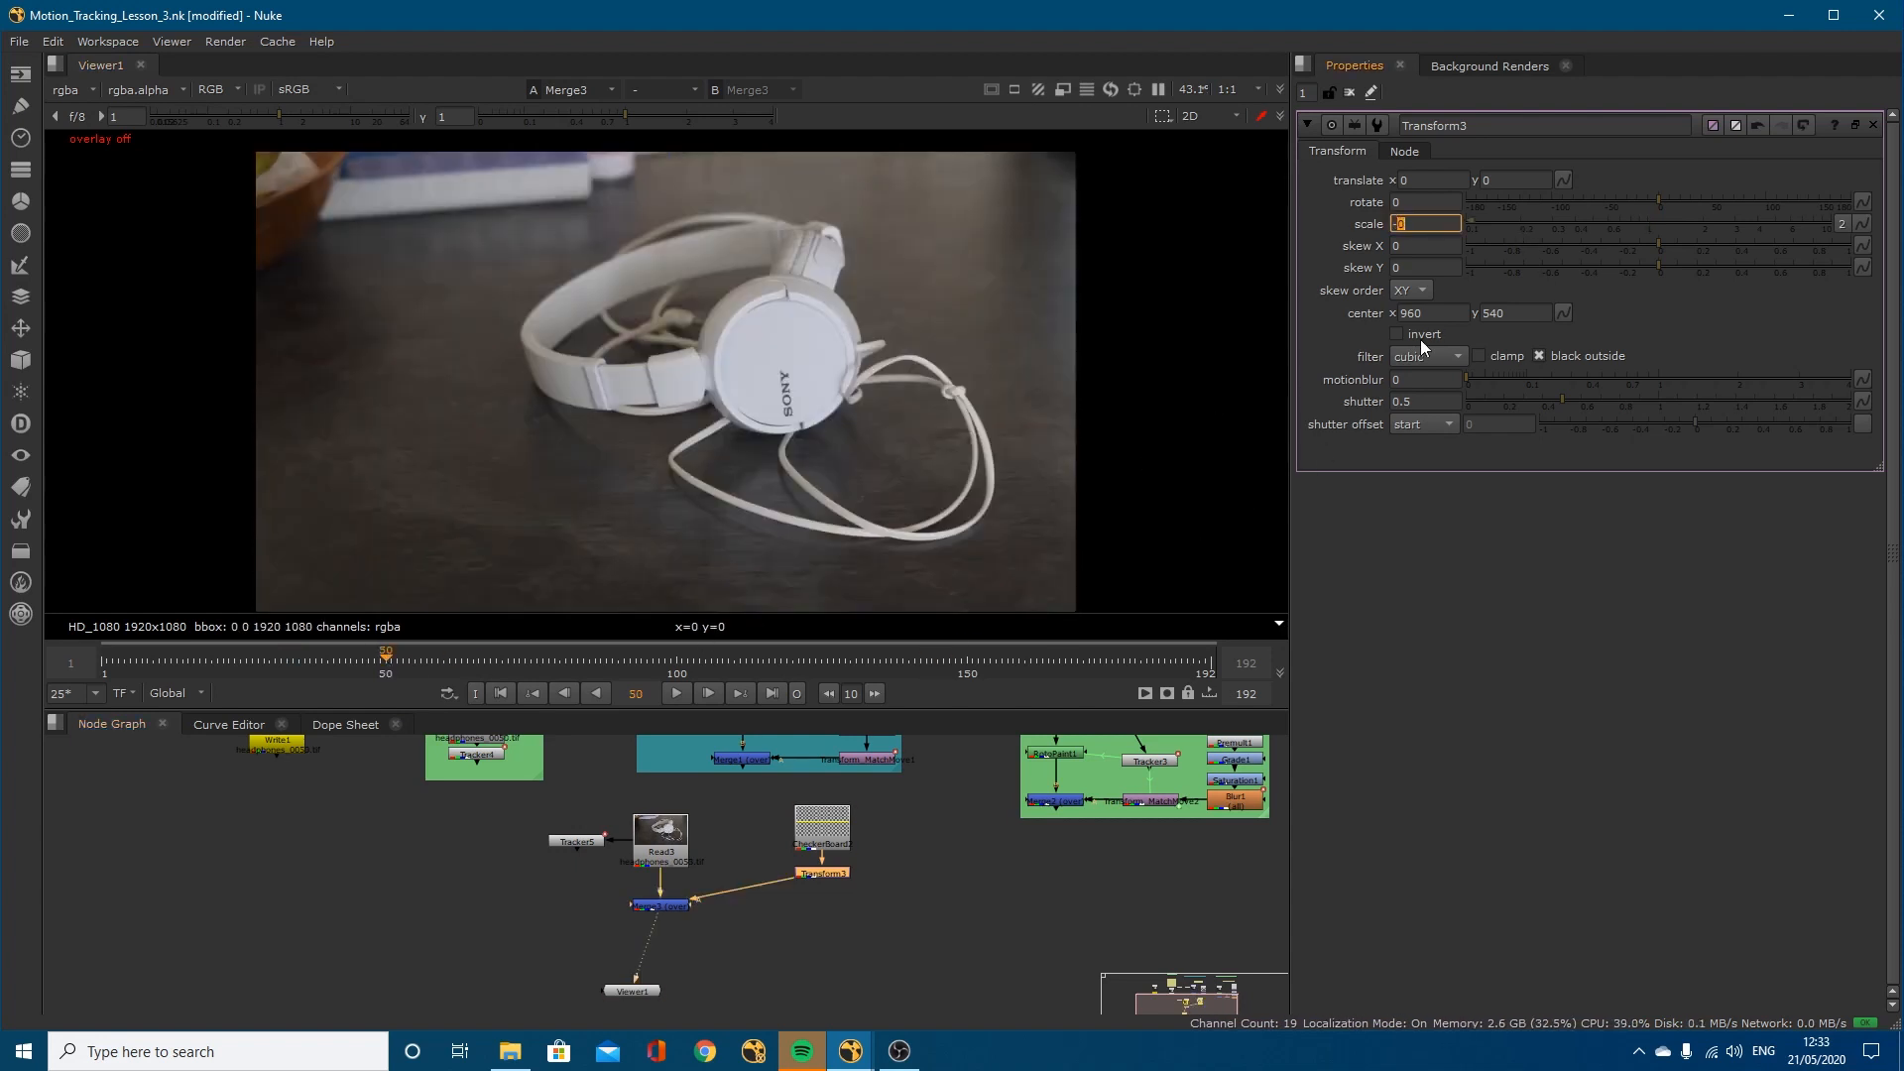
{"action": "key", "text": "Right"}
{"action": "key", "text": "Up"}
{"action": "key", "text": "Up"}
{"action": "key", "text": "Up"}
{"action": "key", "text": "Down"}
{"action": "key", "text": "Down"}
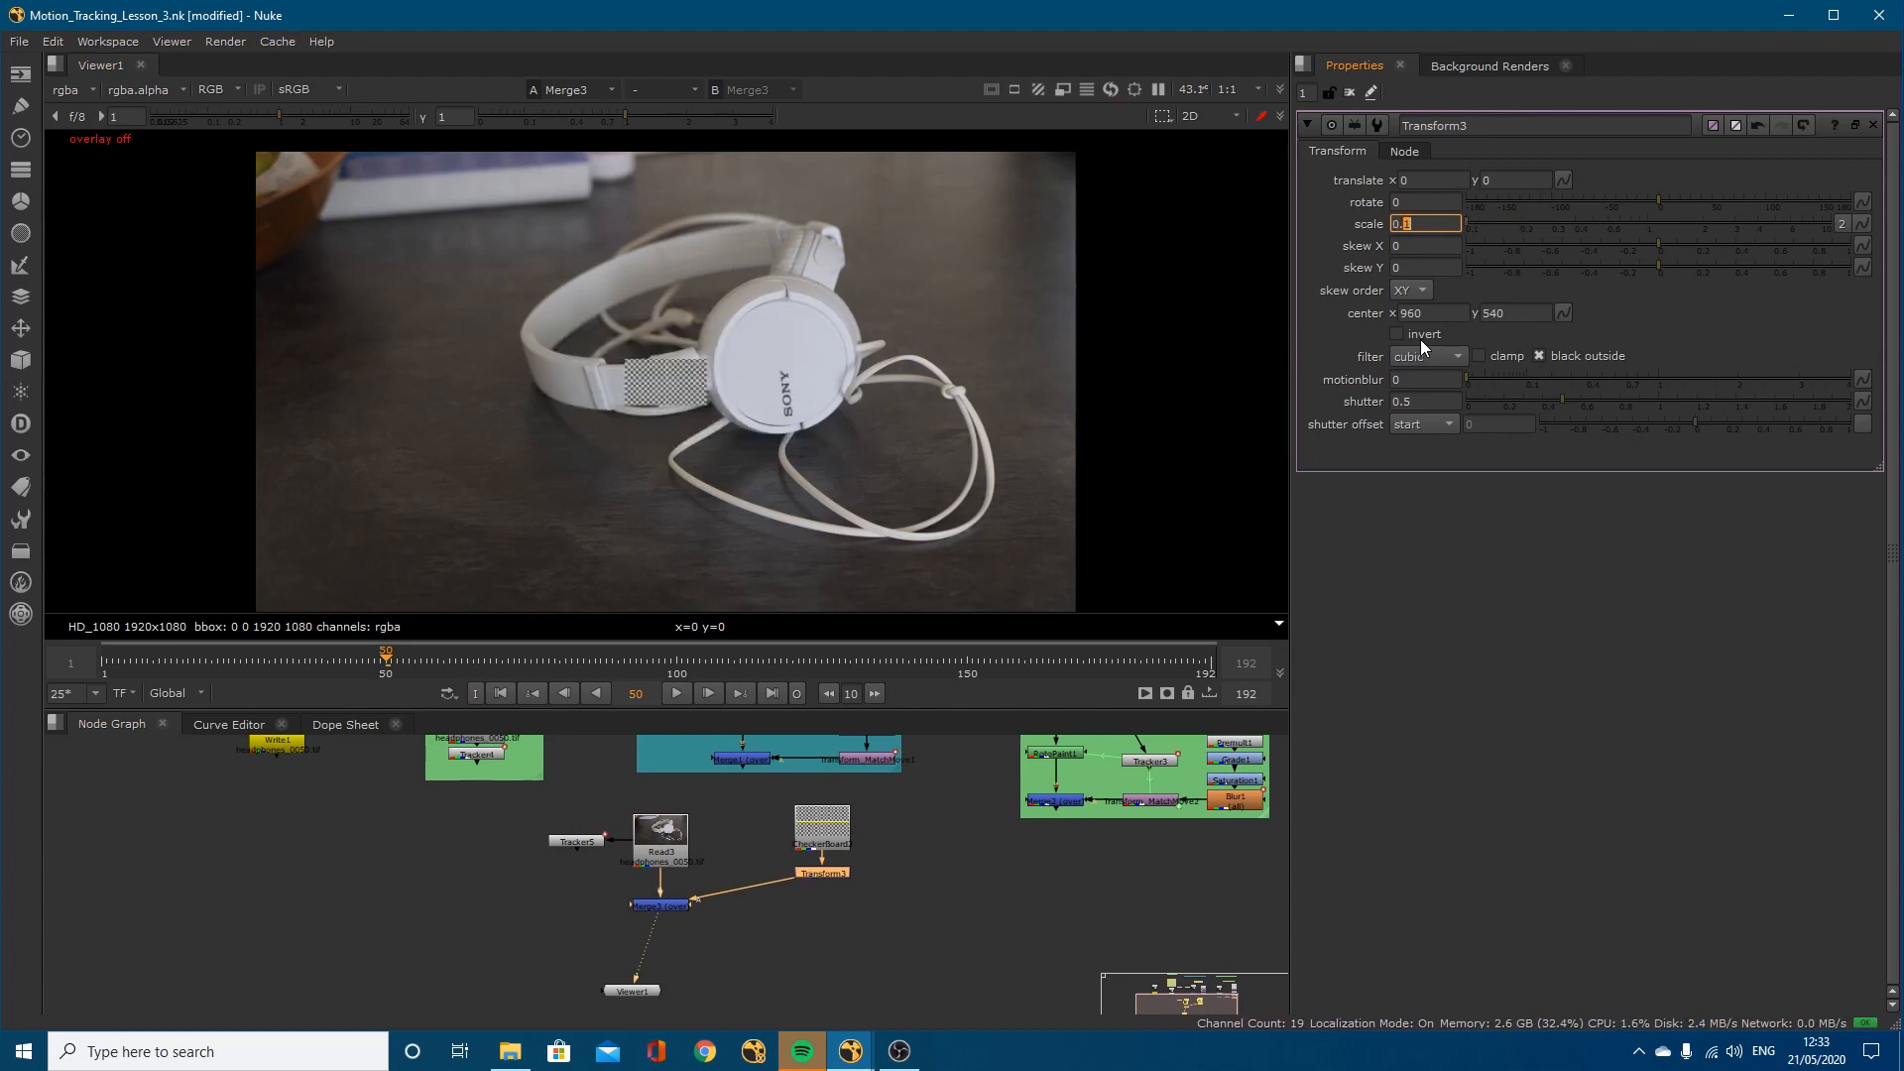
{"action": "key", "text": "Right"}
{"action": "key", "text": "Up"}
{"action": "key", "text": "Up"}
{"action": "key", "text": "Up"}
{"action": "key", "text": "Up"}
{"action": "key", "text": "Up"}
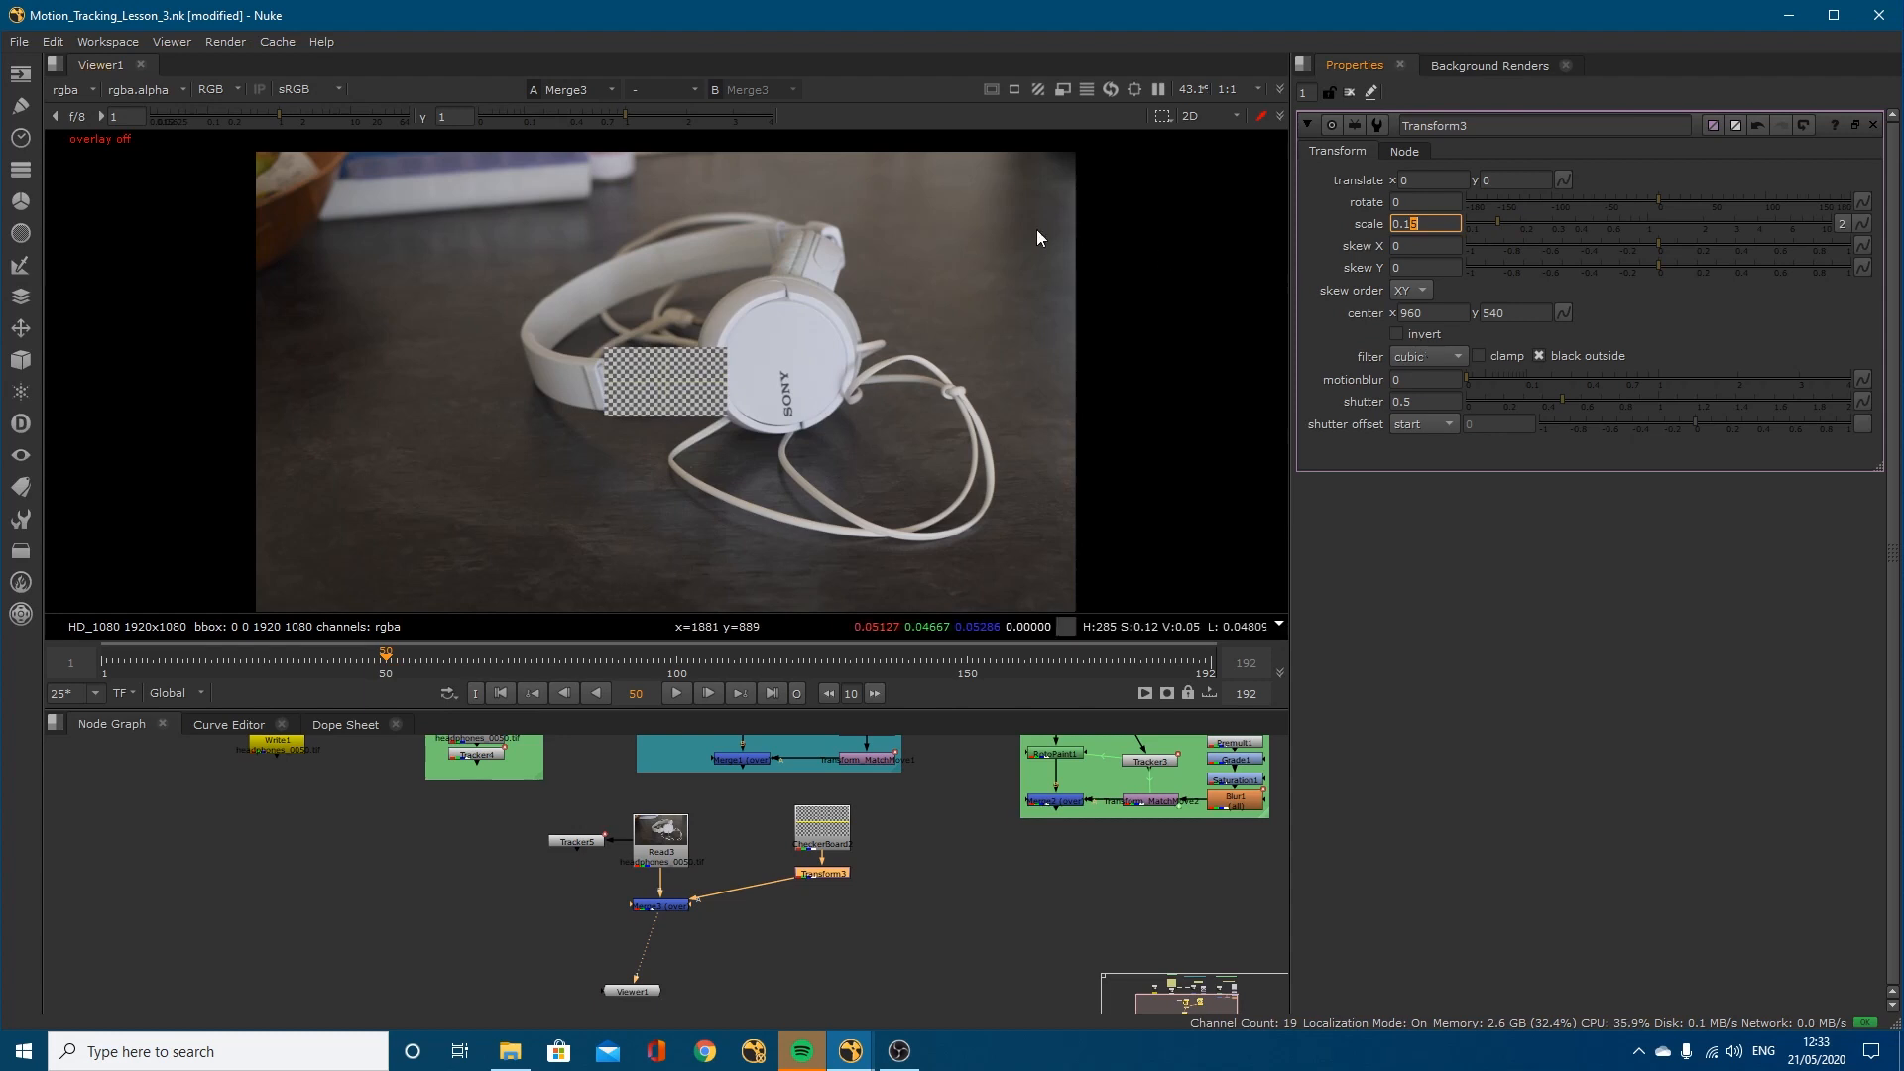
{"action": "key", "text": "ctrl+z"}
Step: Turn on the overlay, place the checkerboard on the ear cup at translate about 286, 46, rotate it -90 degrees and scale it to 0.12
{"action": "key", "text": "o"}
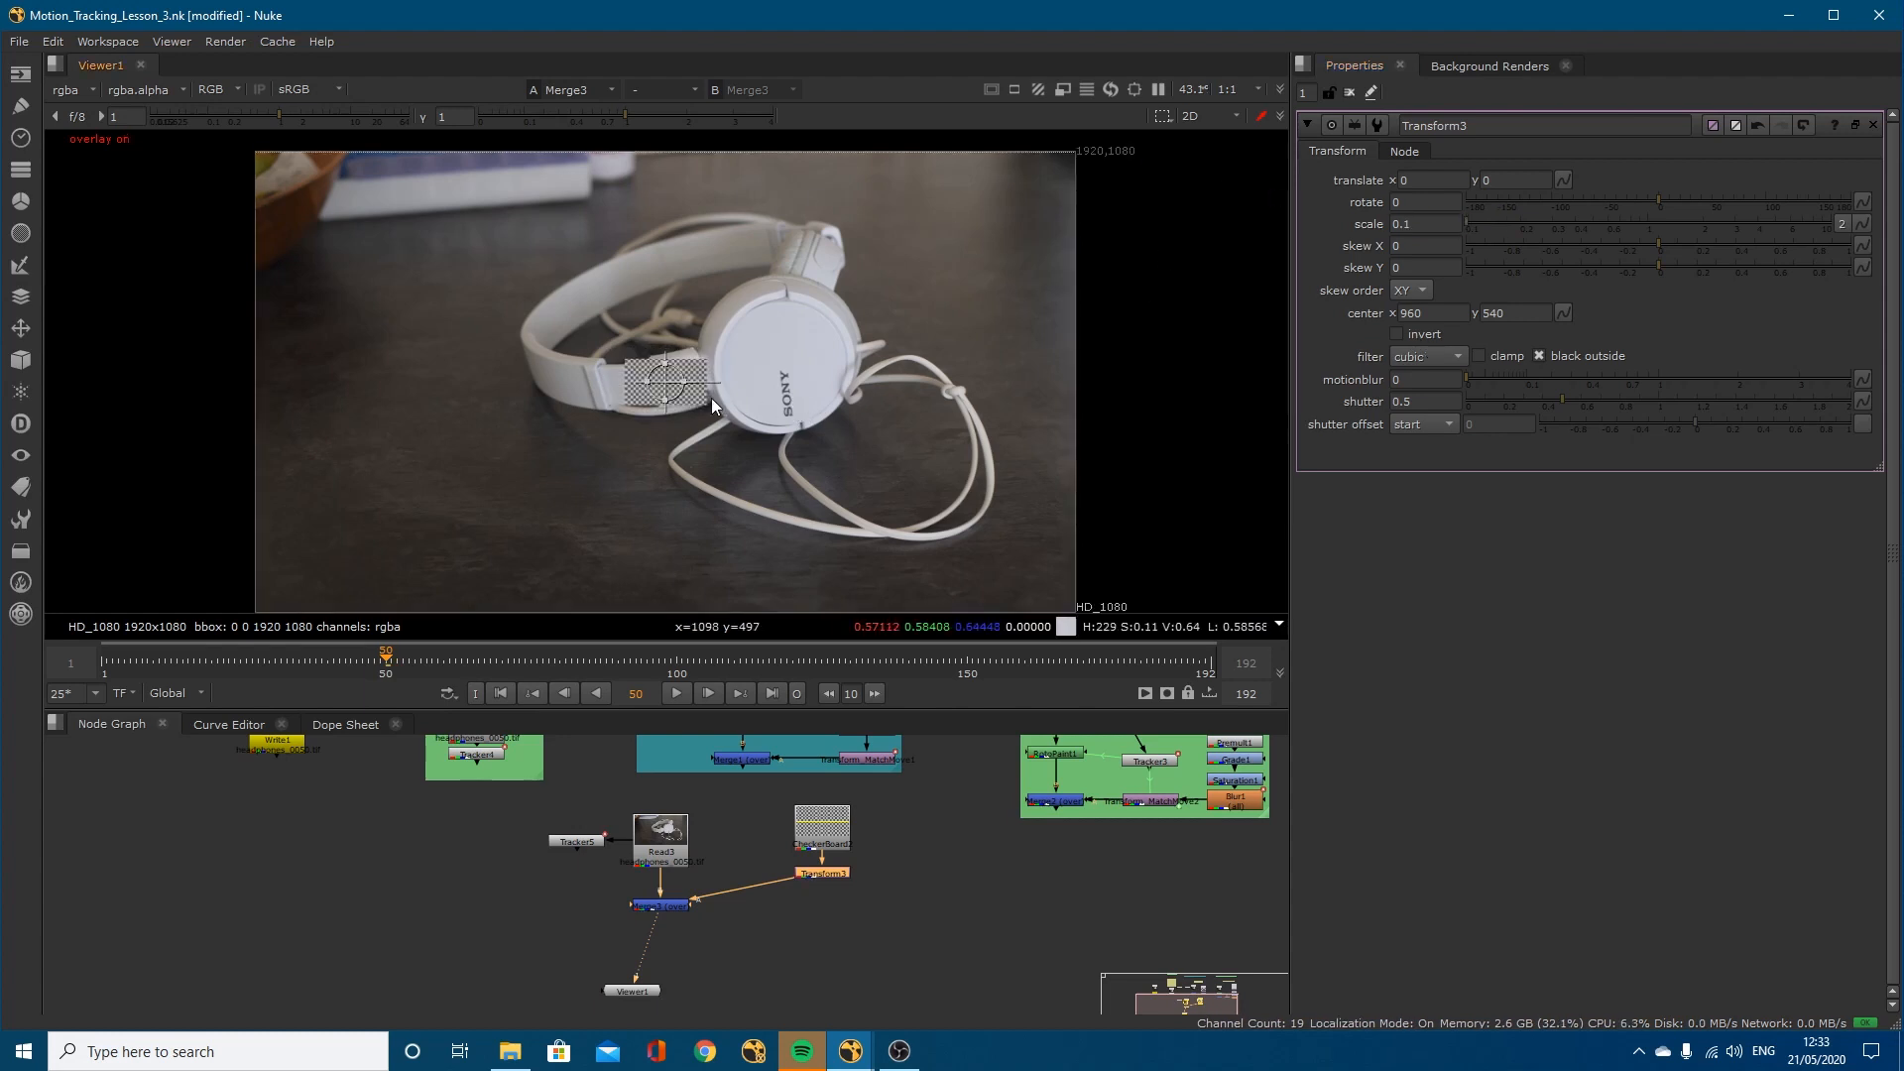
{"action": "left_click_drag", "start_coordinate": [670, 380], "coordinate": [792, 429]}
{"action": "left_click", "coordinate": [1419, 223]}
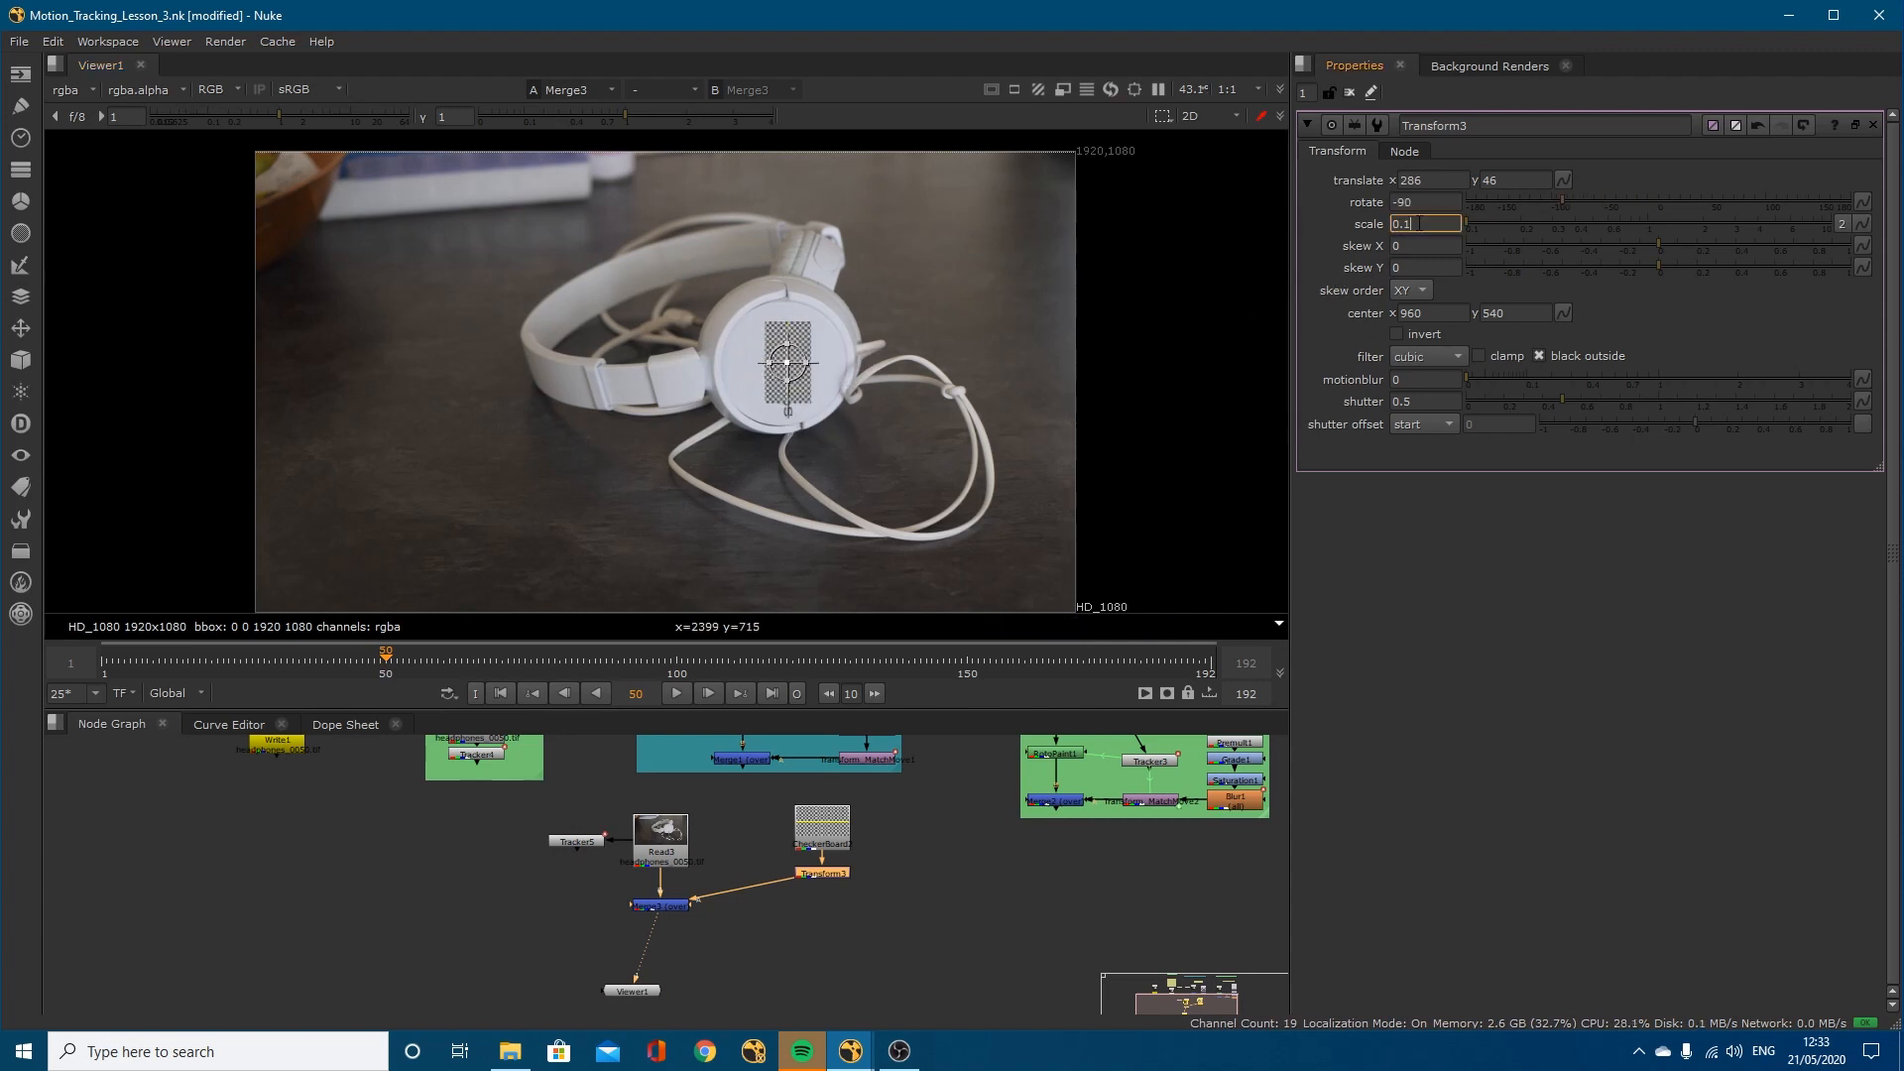
{"action": "type", "text": "2"}
Step: Fine-tune the checkerboard's fit inside the ear cup with translate about 275.5, 42 and a scale of 0.132
{"action": "scroll", "coordinate": [859, 333], "scroll_direction": "up", "scroll_amount": 4}
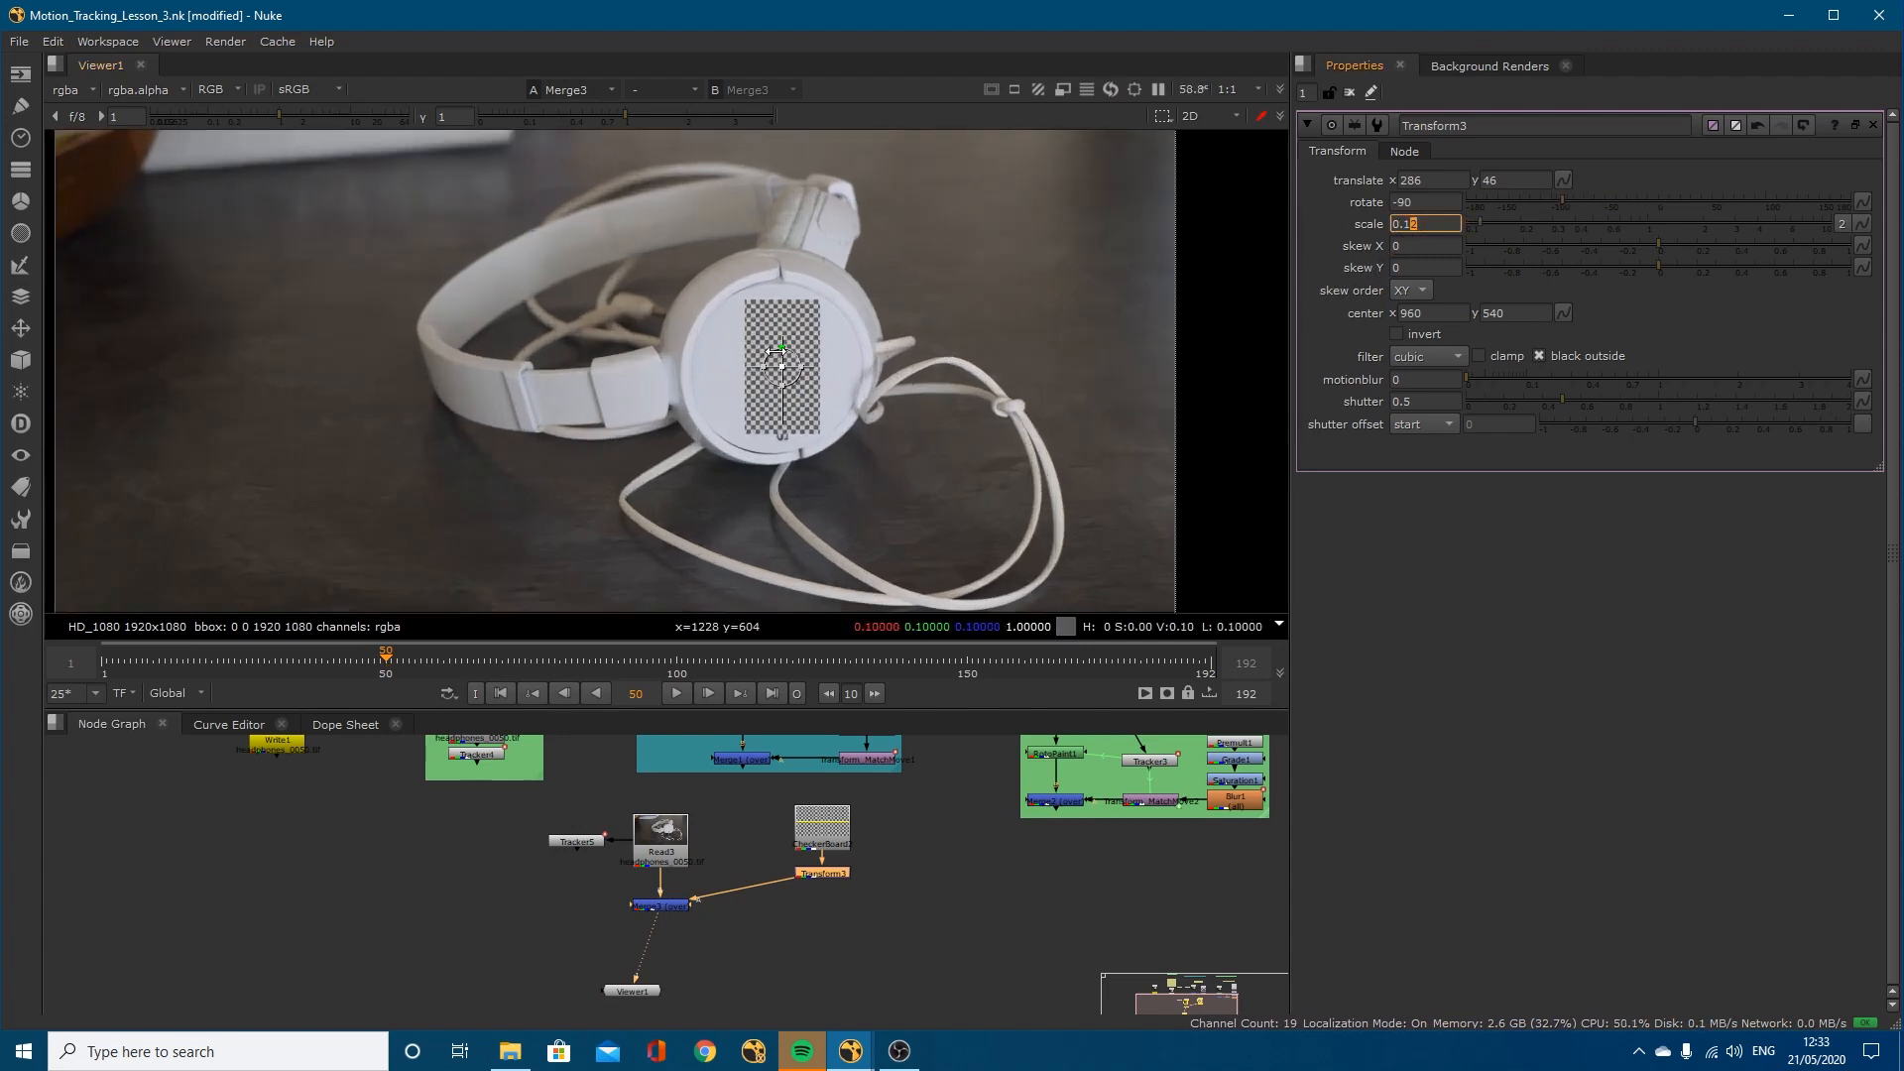
{"action": "scroll", "coordinate": [794, 329], "scroll_direction": "up", "scroll_amount": 2}
{"action": "left_click_drag", "start_coordinate": [777, 399], "coordinate": [769, 402]}
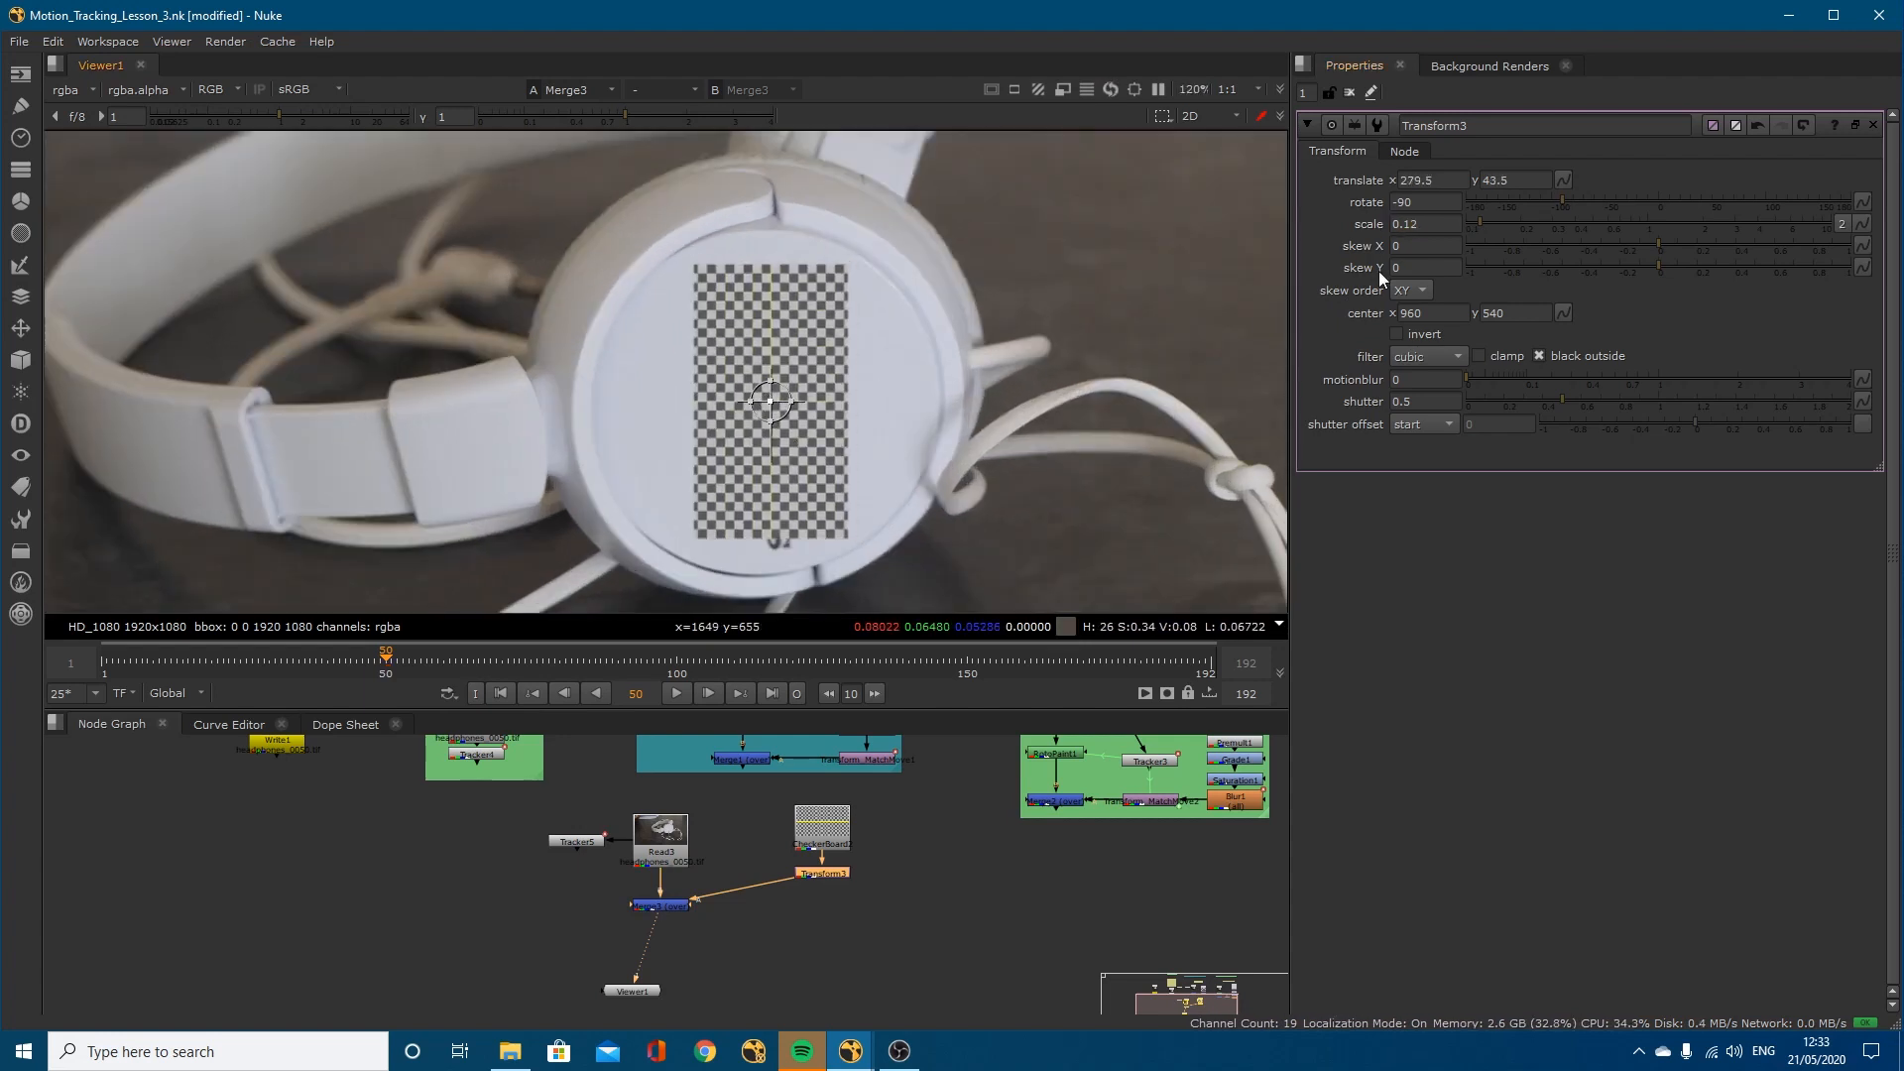
{"action": "left_click", "coordinate": [1407, 225]}
{"action": "key", "text": "Up"}
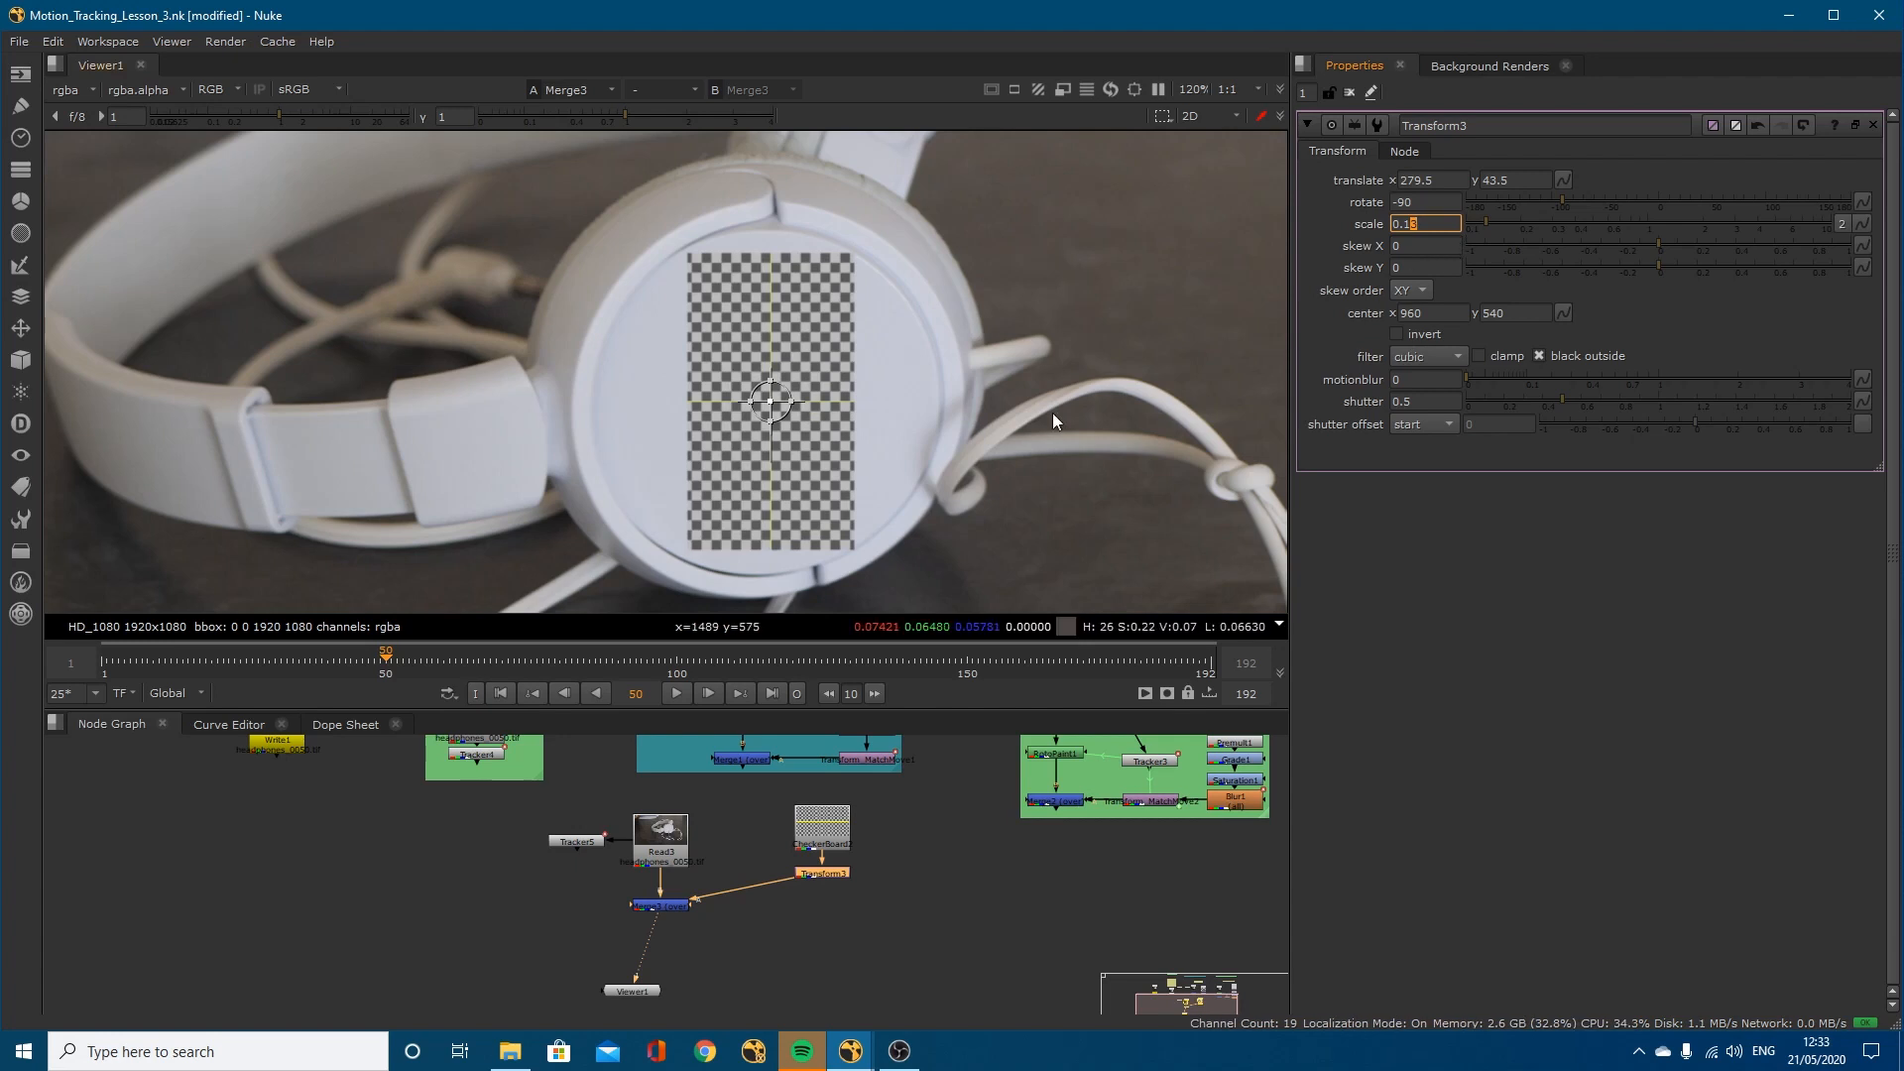
{"action": "left_click_drag", "start_coordinate": [765, 402], "coordinate": [760, 403]}
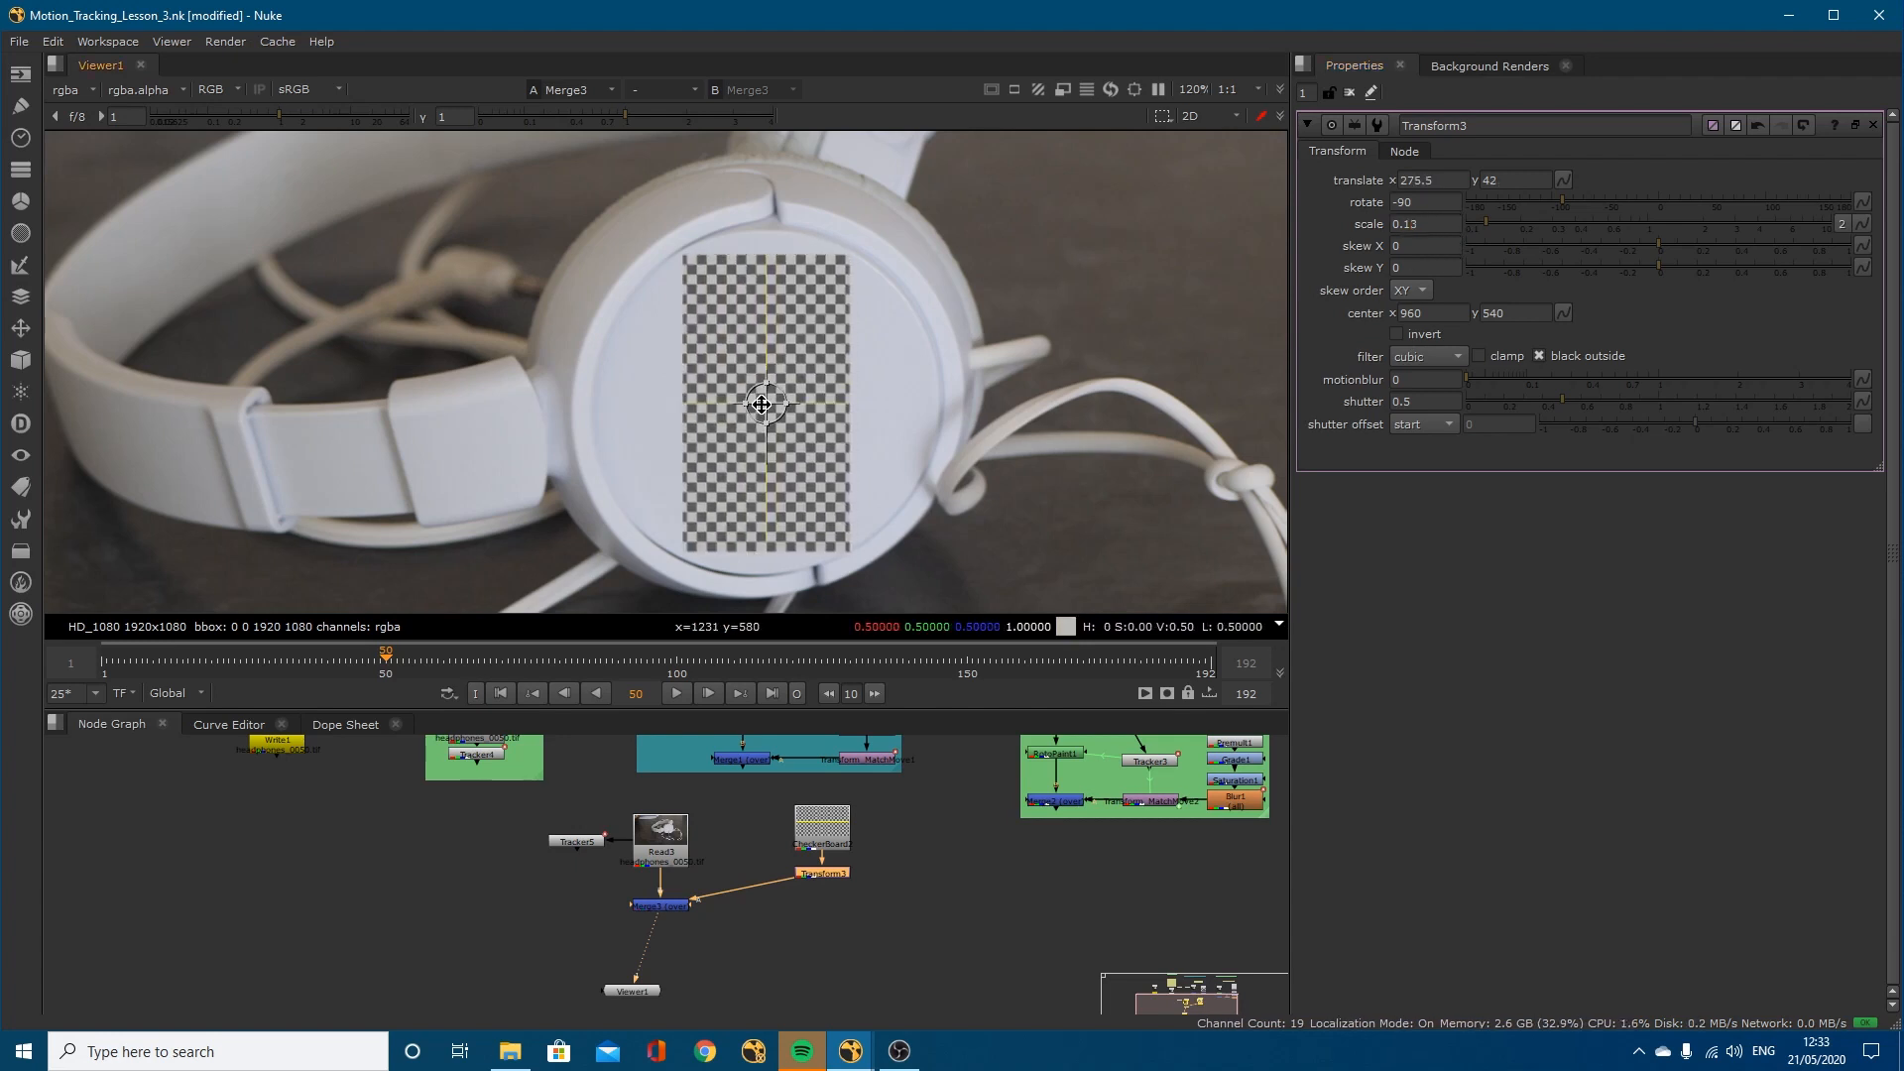
{"action": "left_click", "coordinate": [1438, 229]}
{"action": "key", "text": "Up"}
{"action": "key", "text": "Up"}
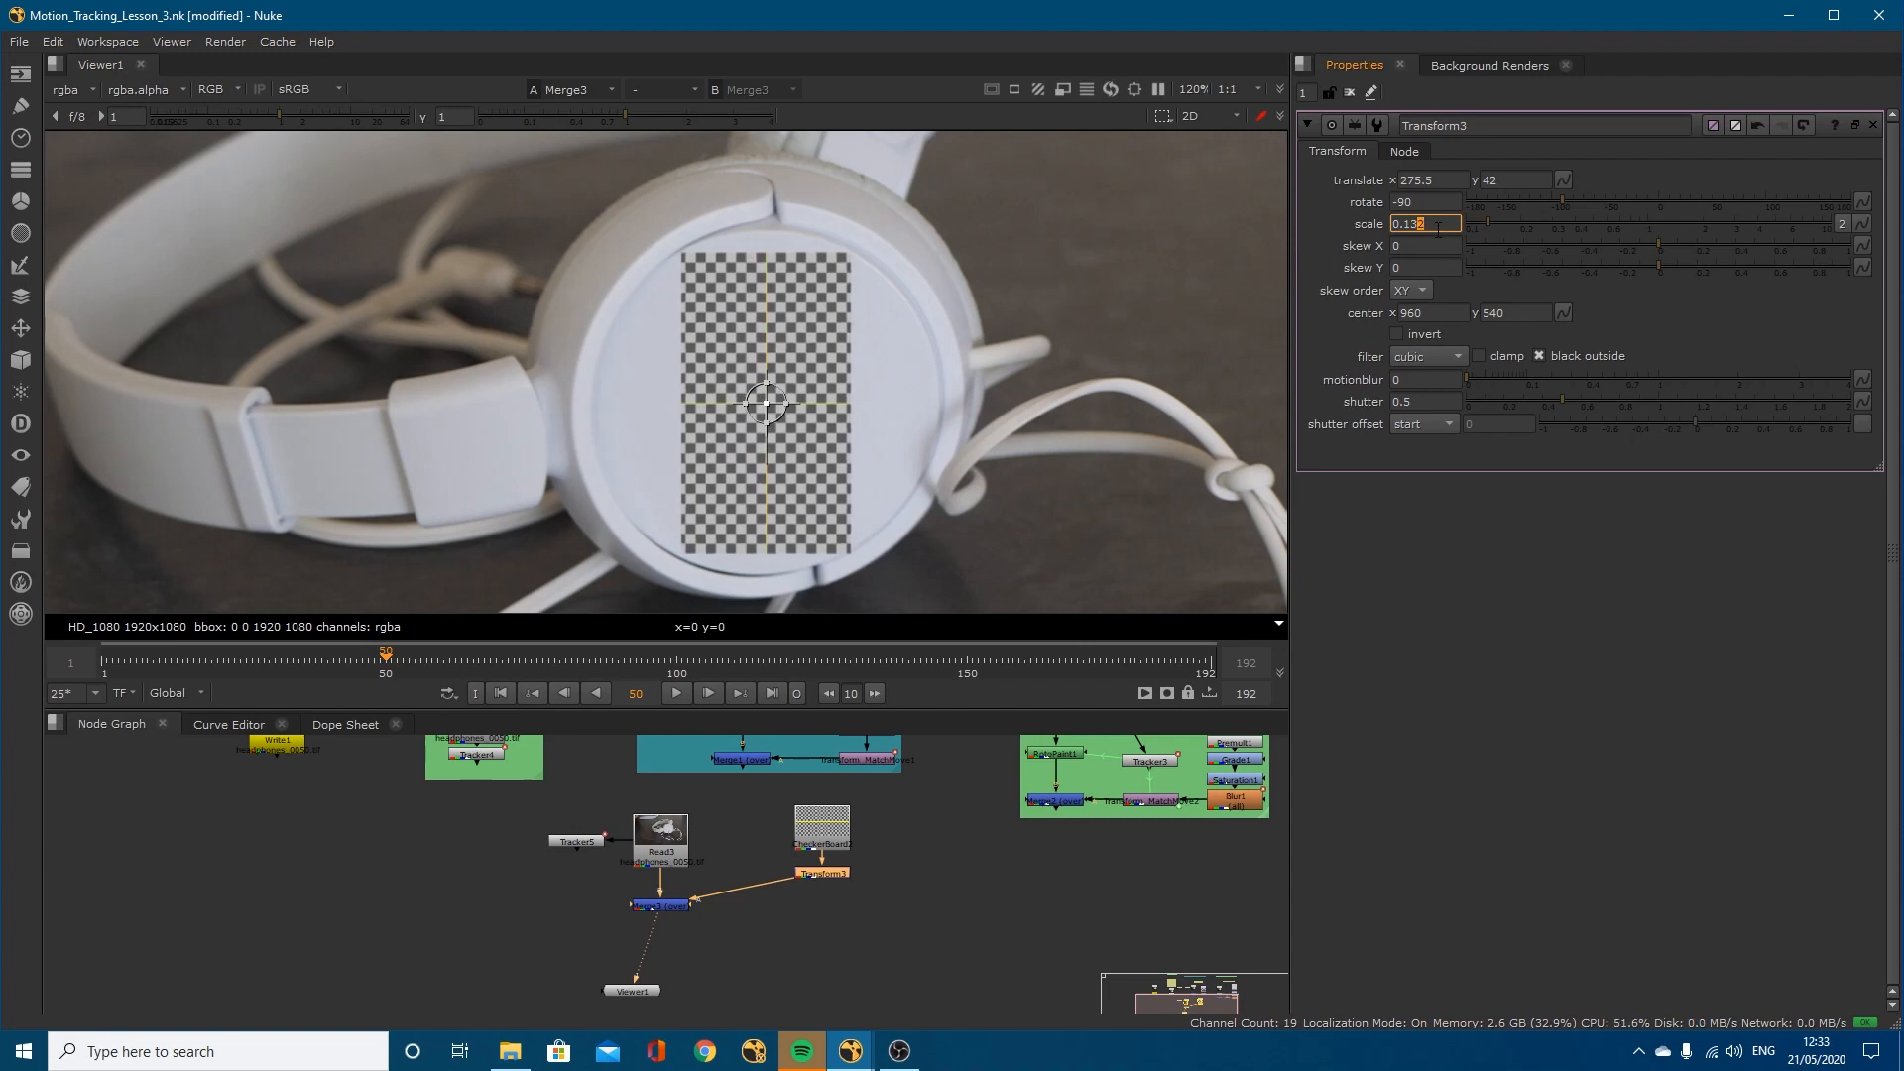
{"action": "scroll", "coordinate": [763, 366], "scroll_direction": "down", "scroll_amount": 5}
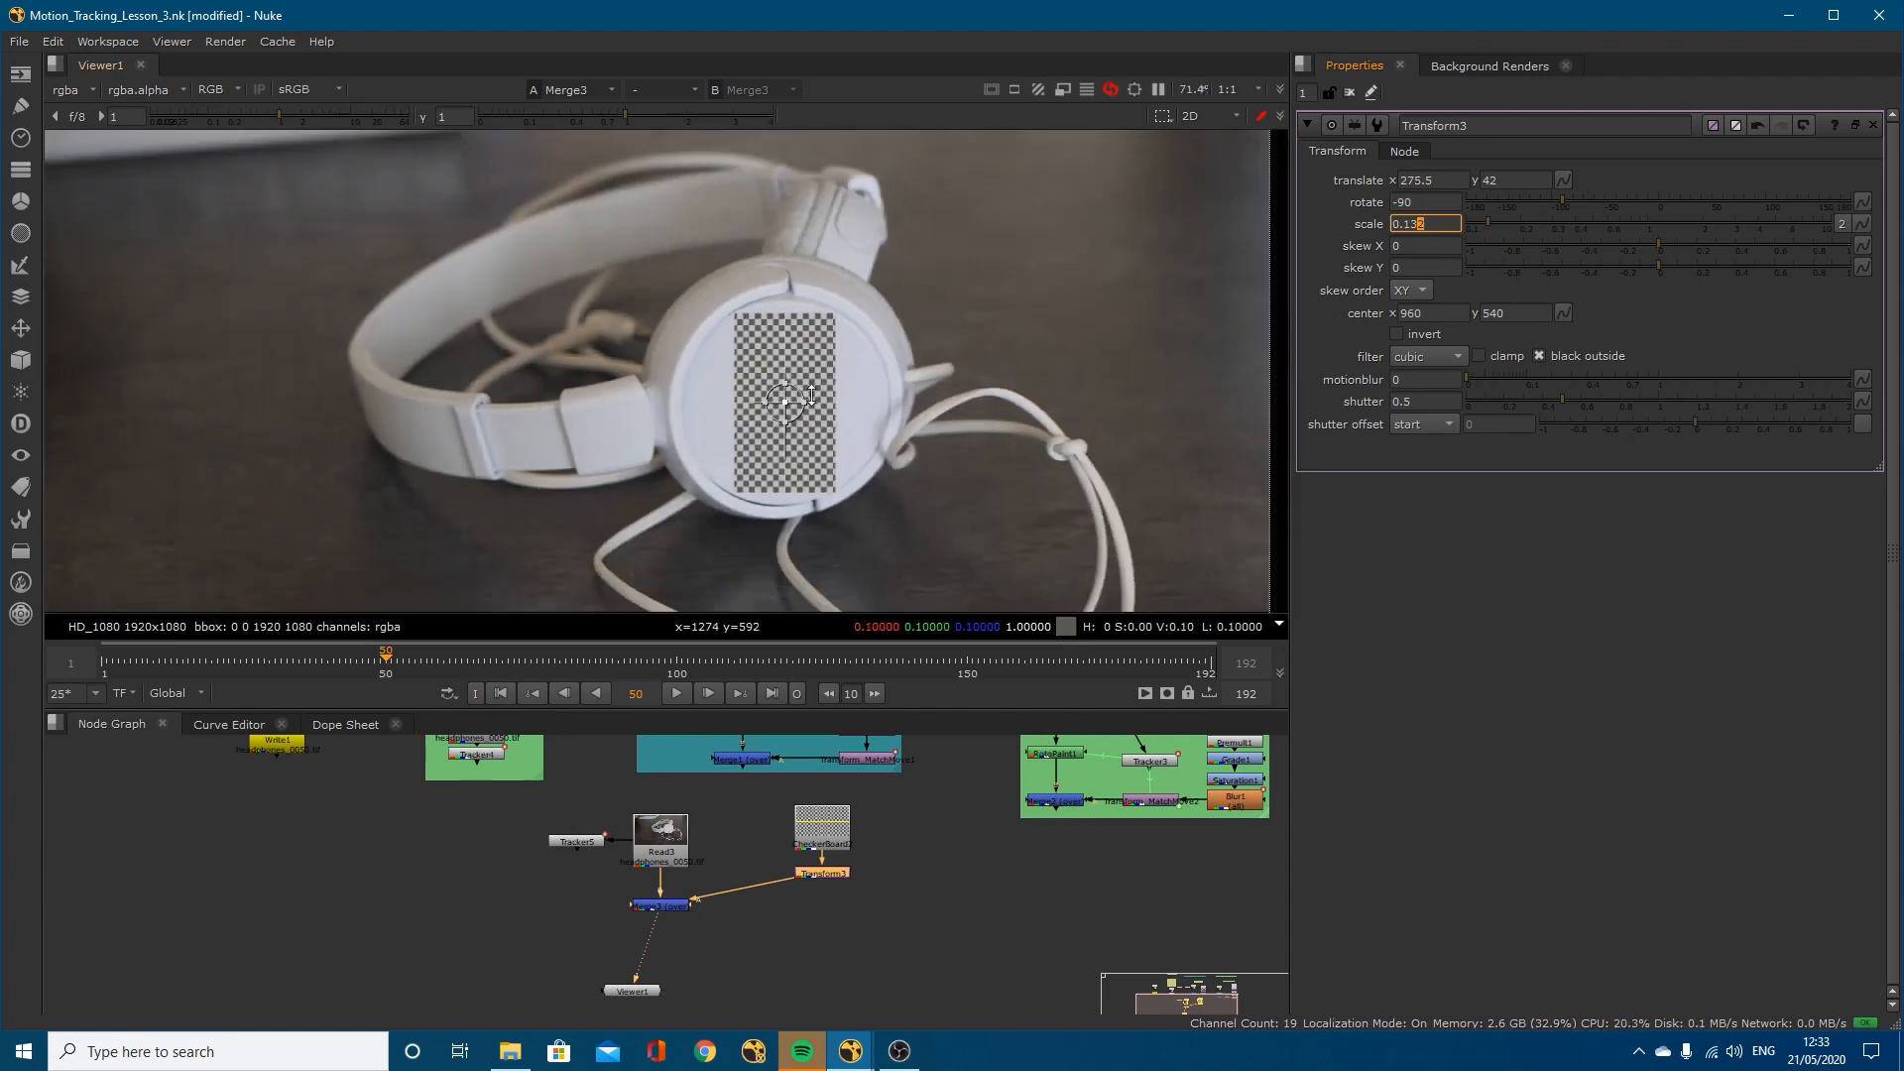
{"action": "scroll", "coordinate": [808, 428], "scroll_direction": "down", "scroll_amount": 2}
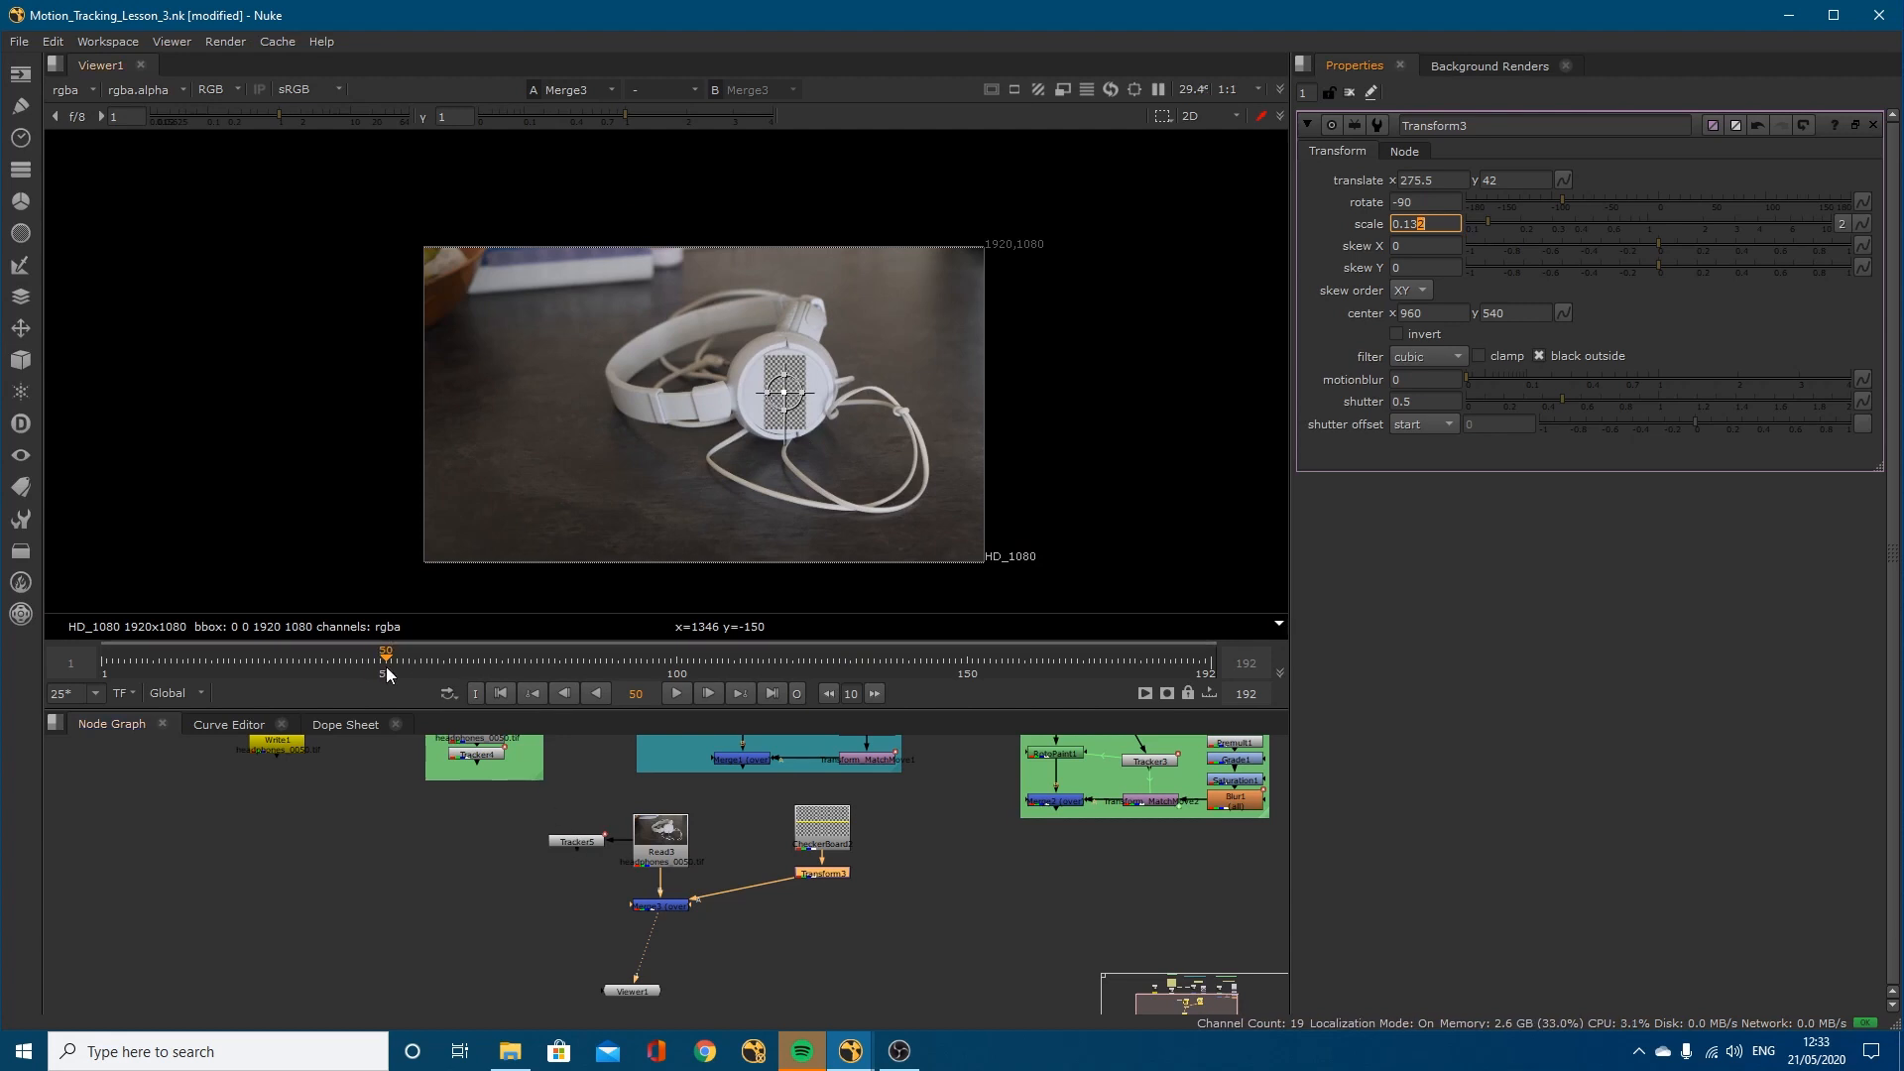
Step: Set Tracker5's reference frame to the current frame, 50, and its transform to none
{"action": "double_click", "coordinate": [573, 841]}
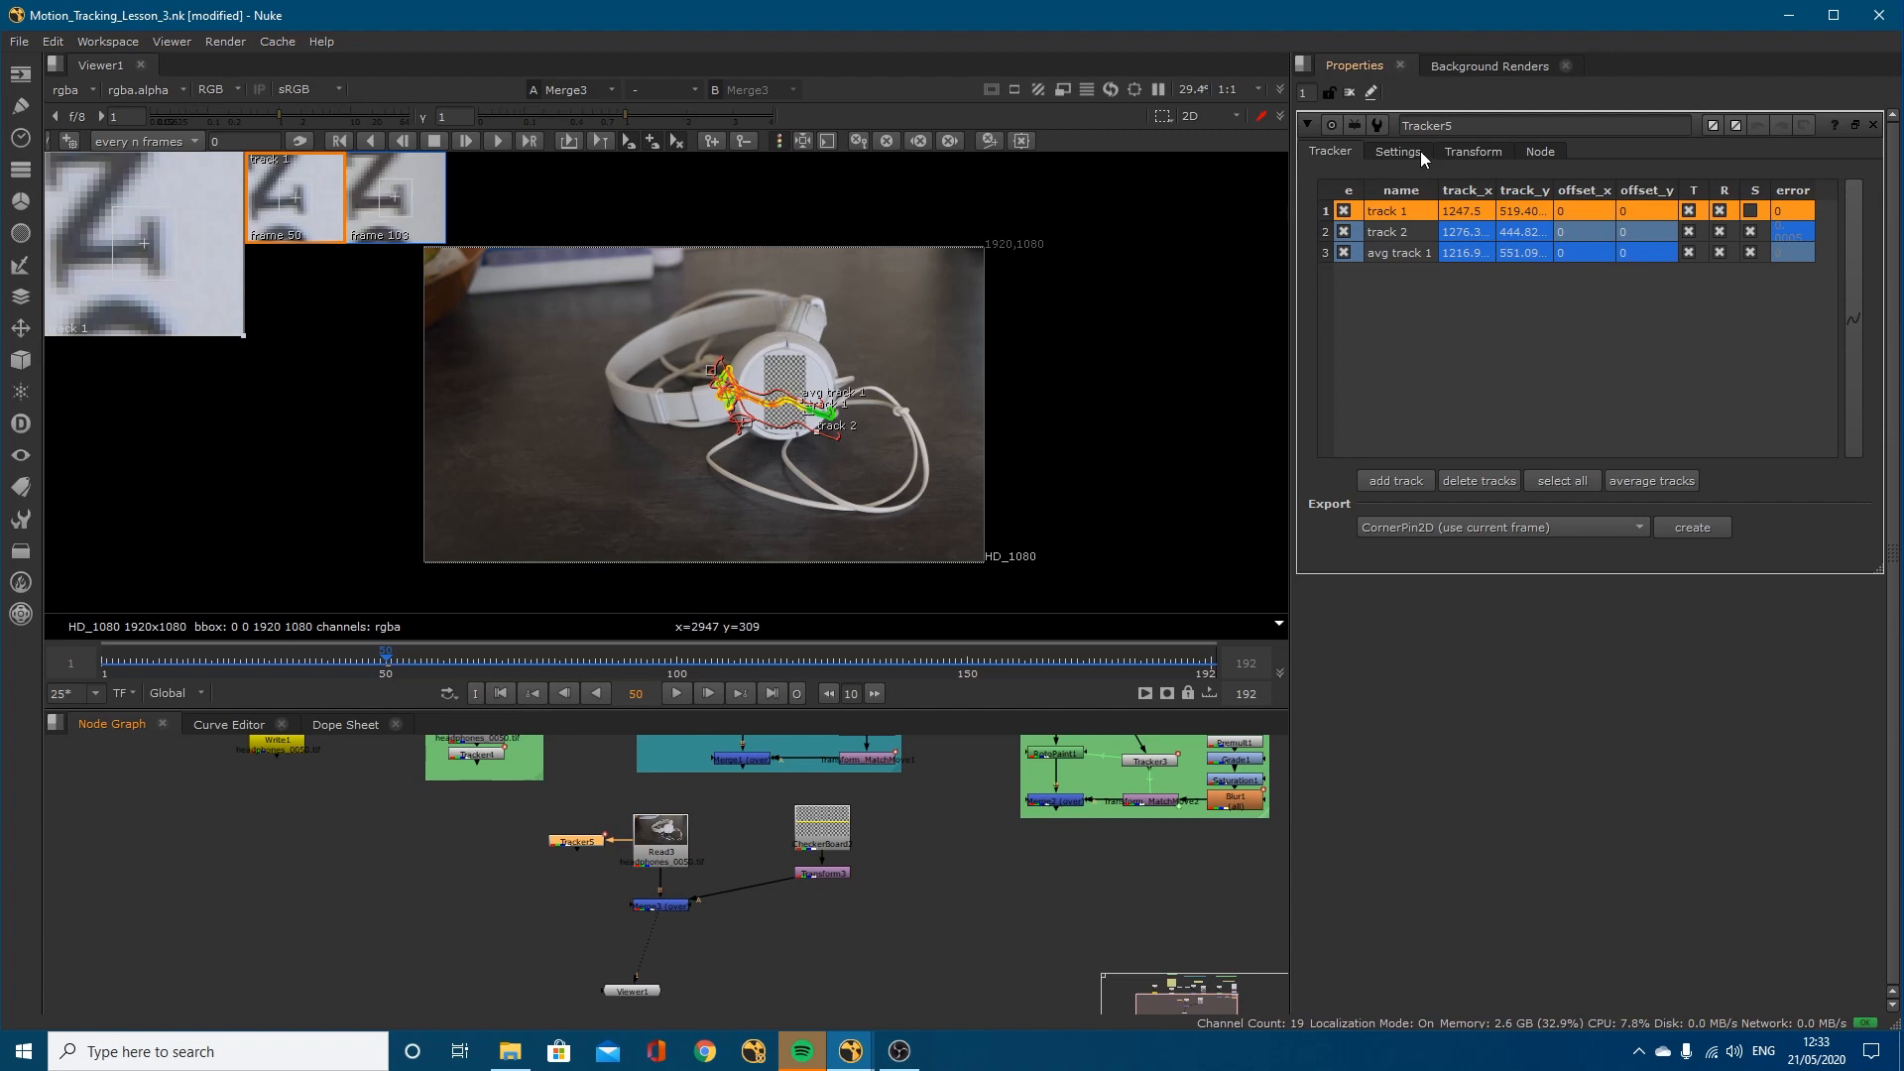
{"action": "left_click", "coordinate": [1459, 150]}
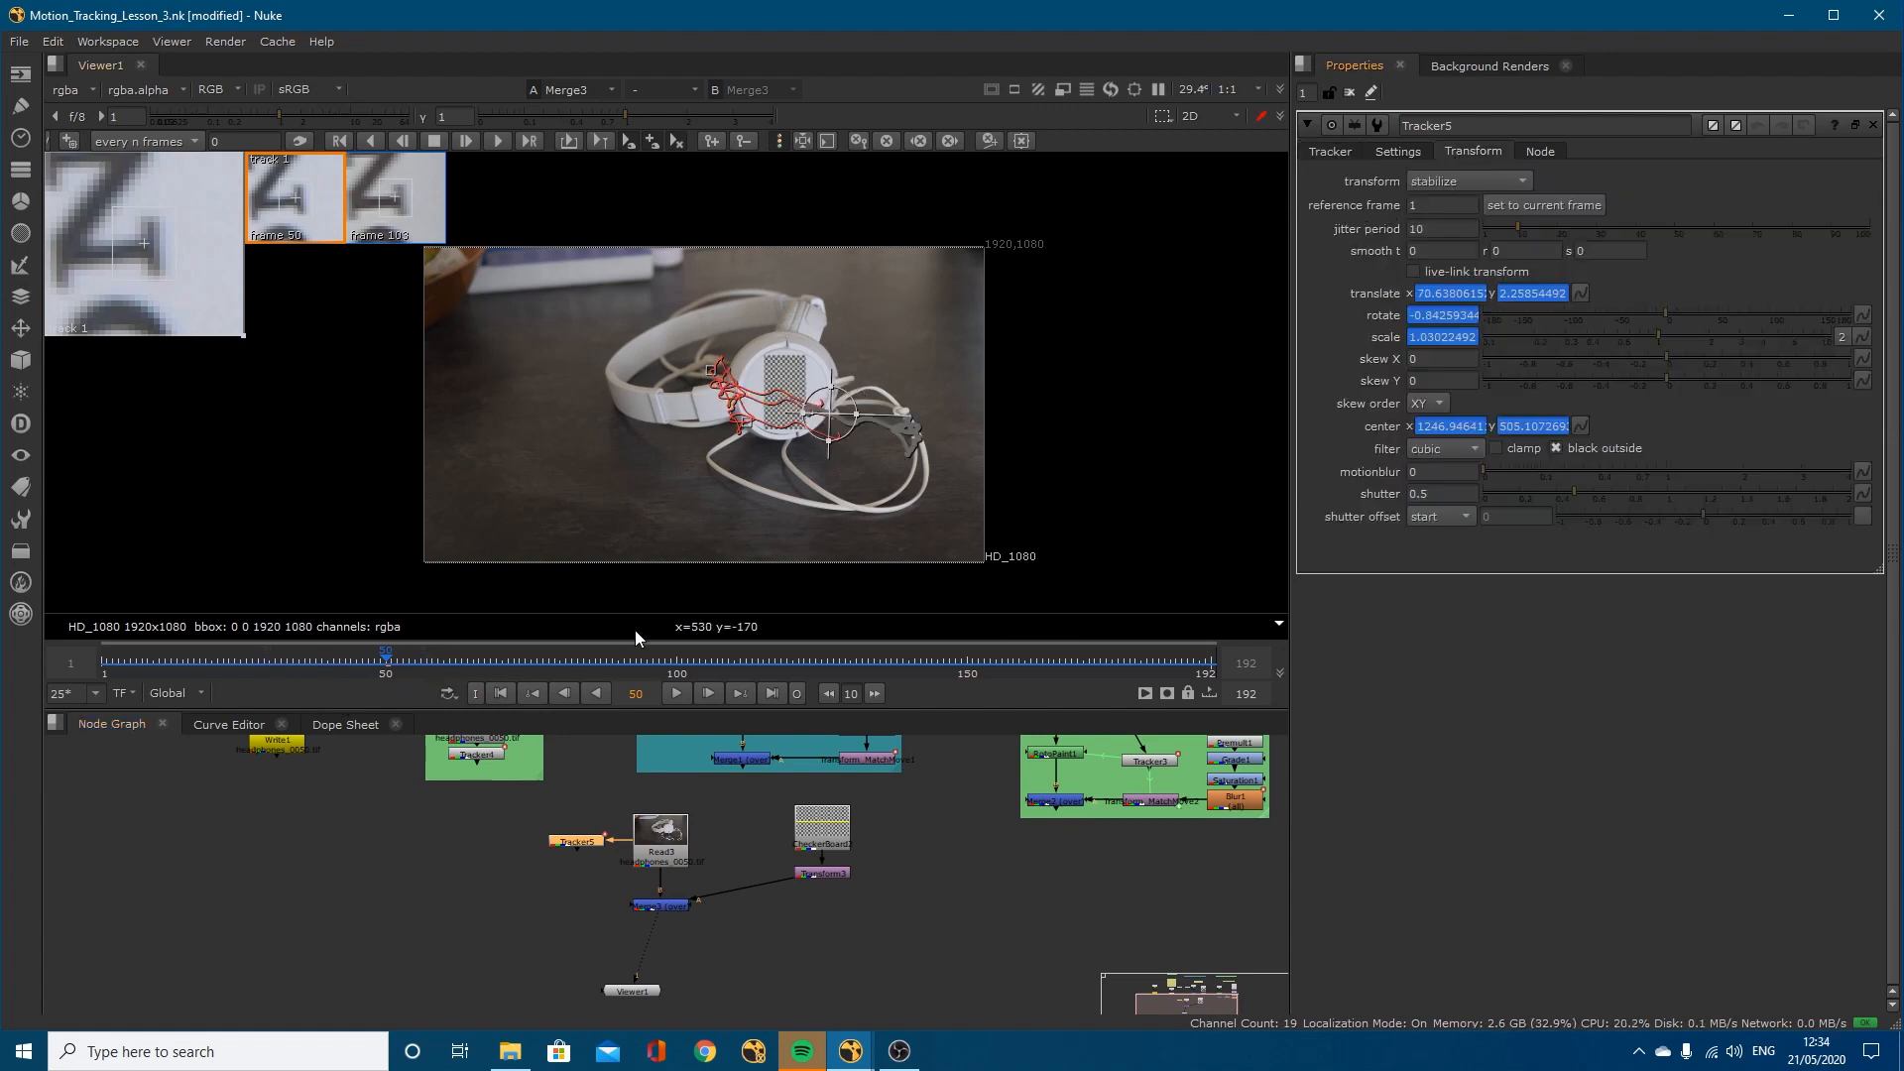
{"action": "left_click", "coordinate": [1434, 206]}
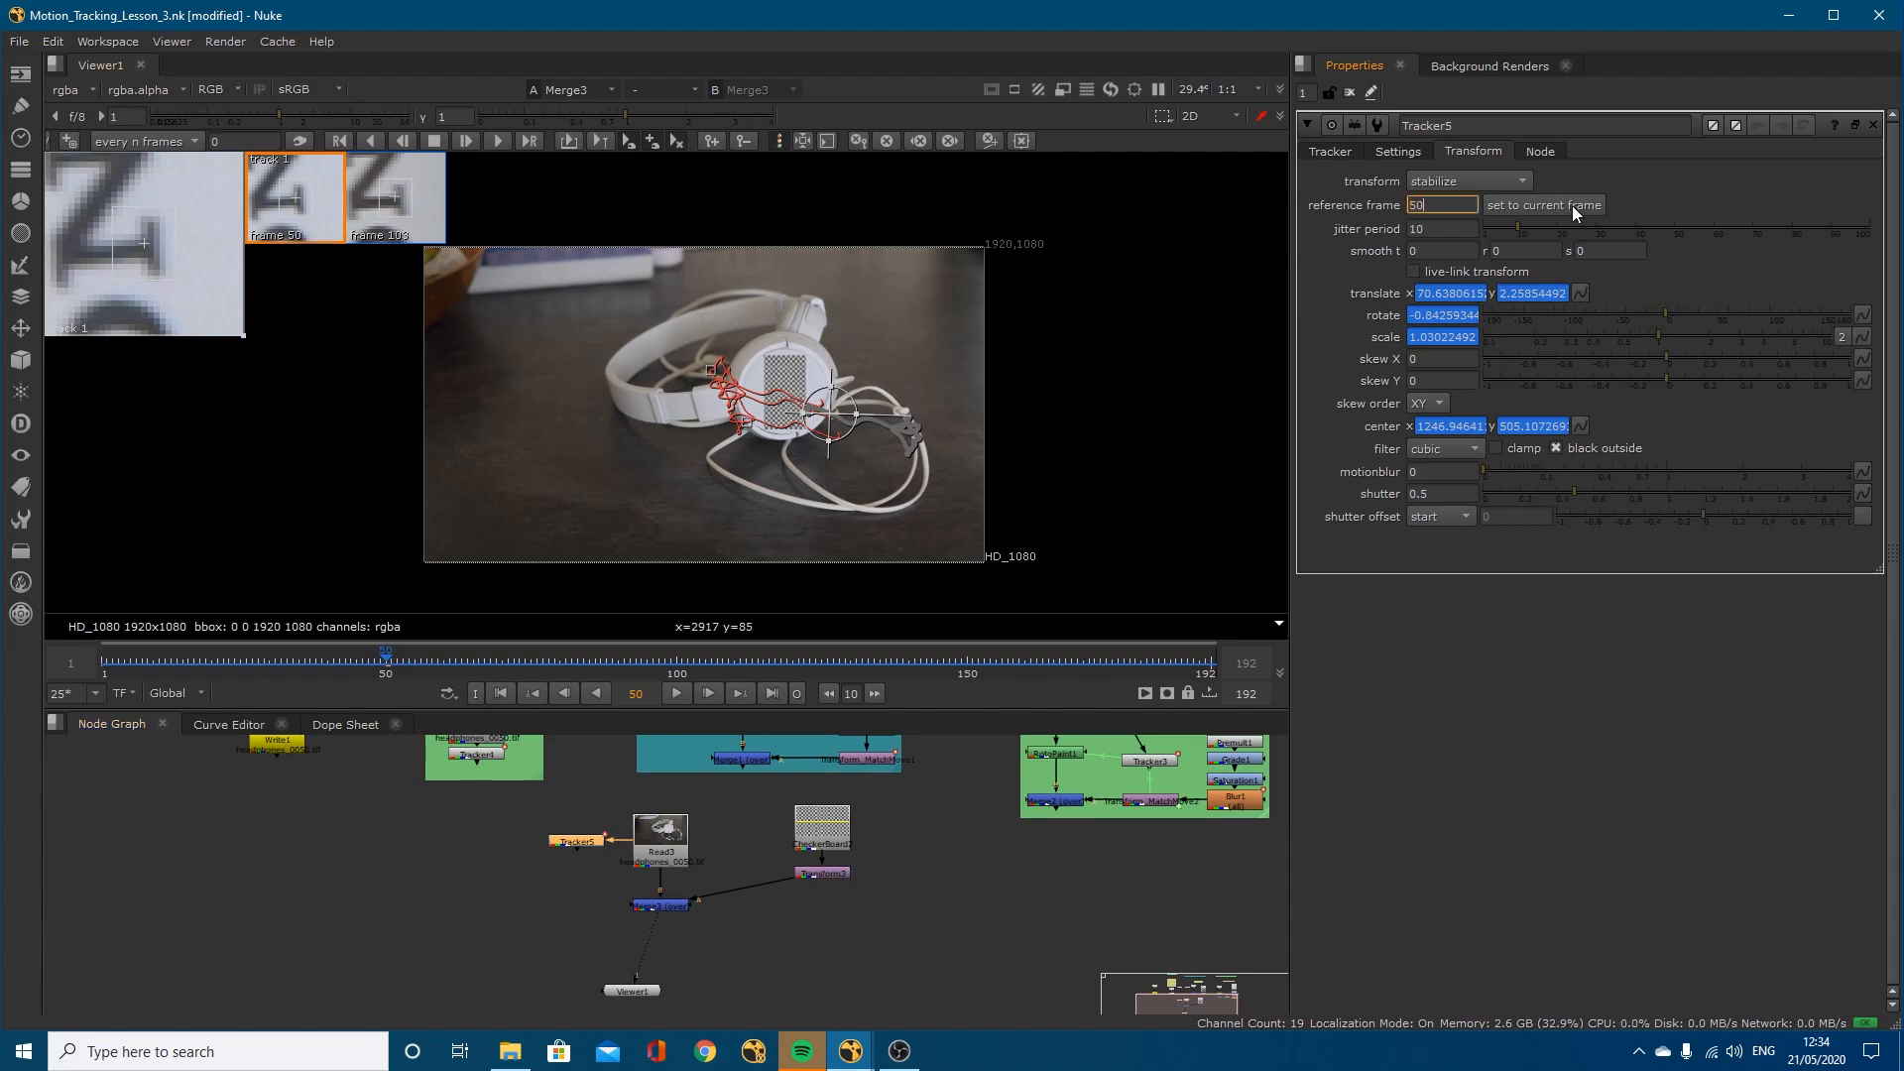
{"action": "left_click", "coordinate": [1573, 206]}
{"action": "left_click", "coordinate": [1444, 178]}
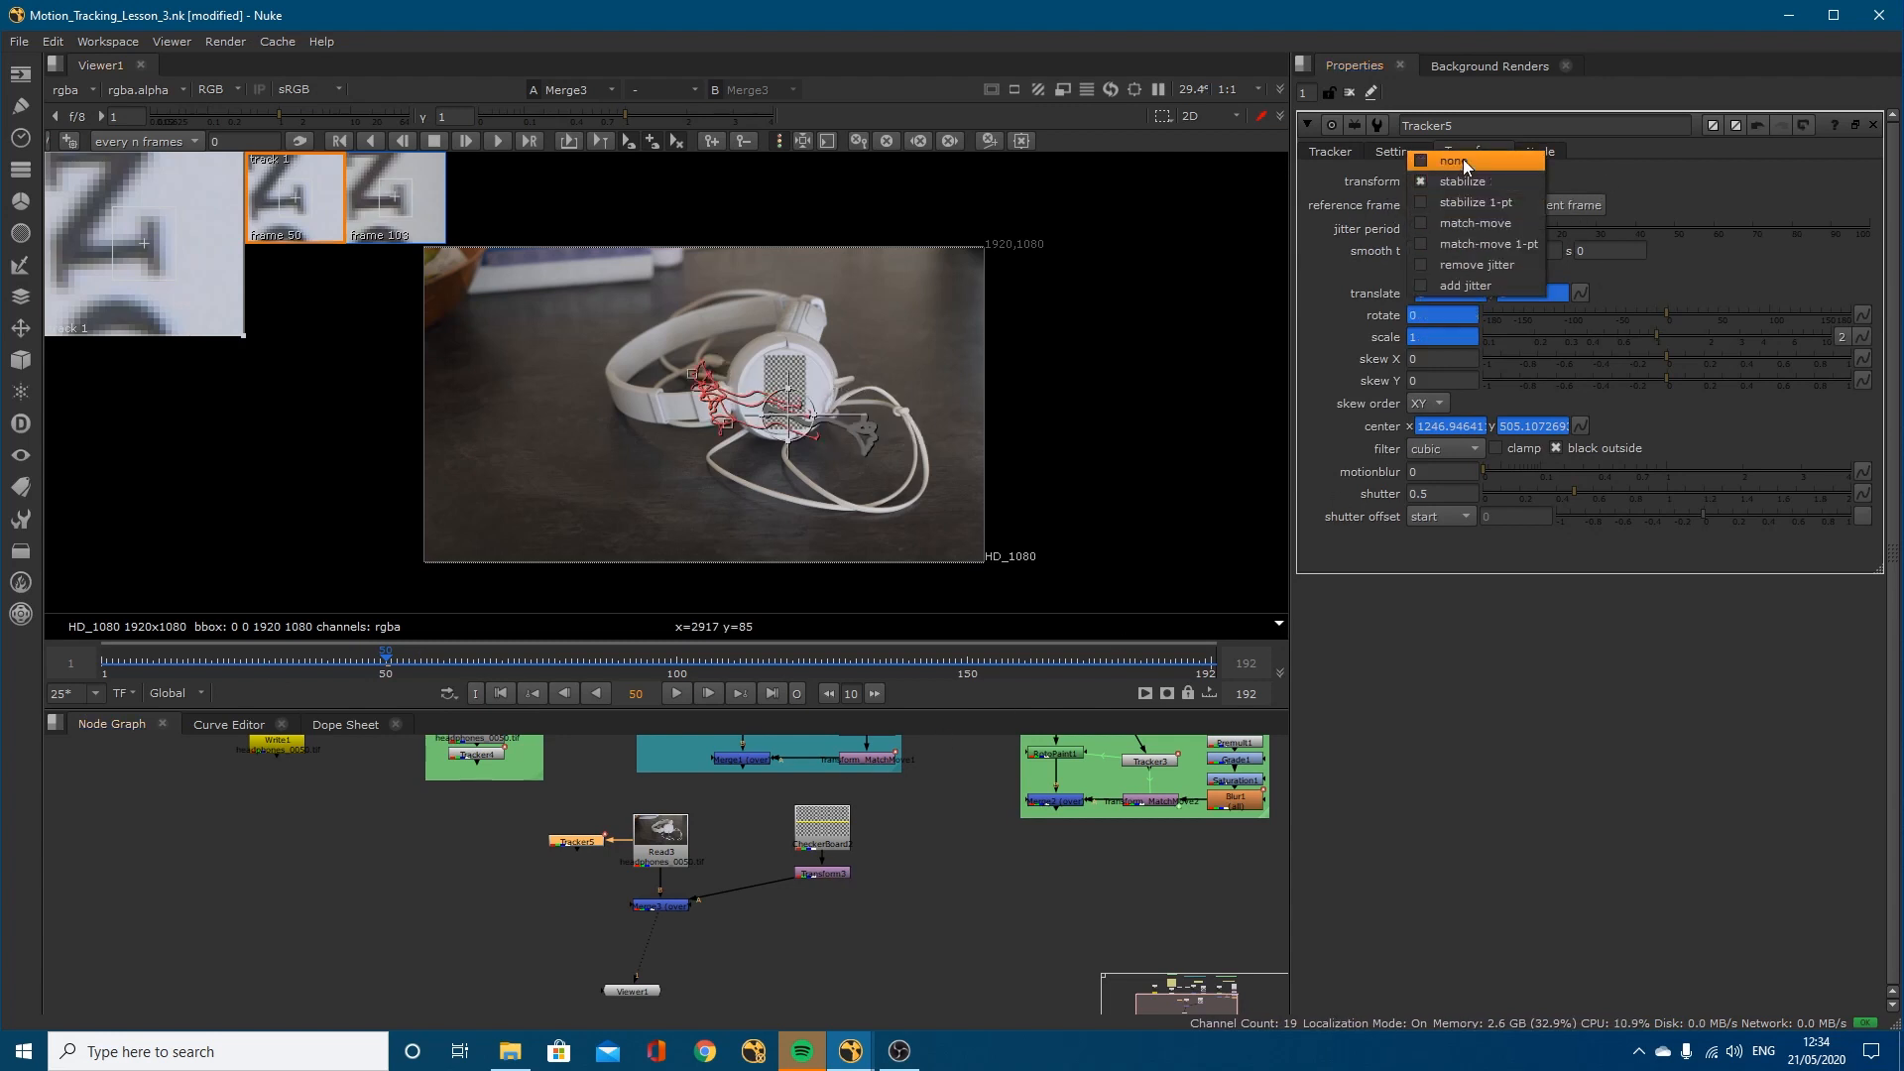
{"action": "left_click", "coordinate": [1461, 158]}
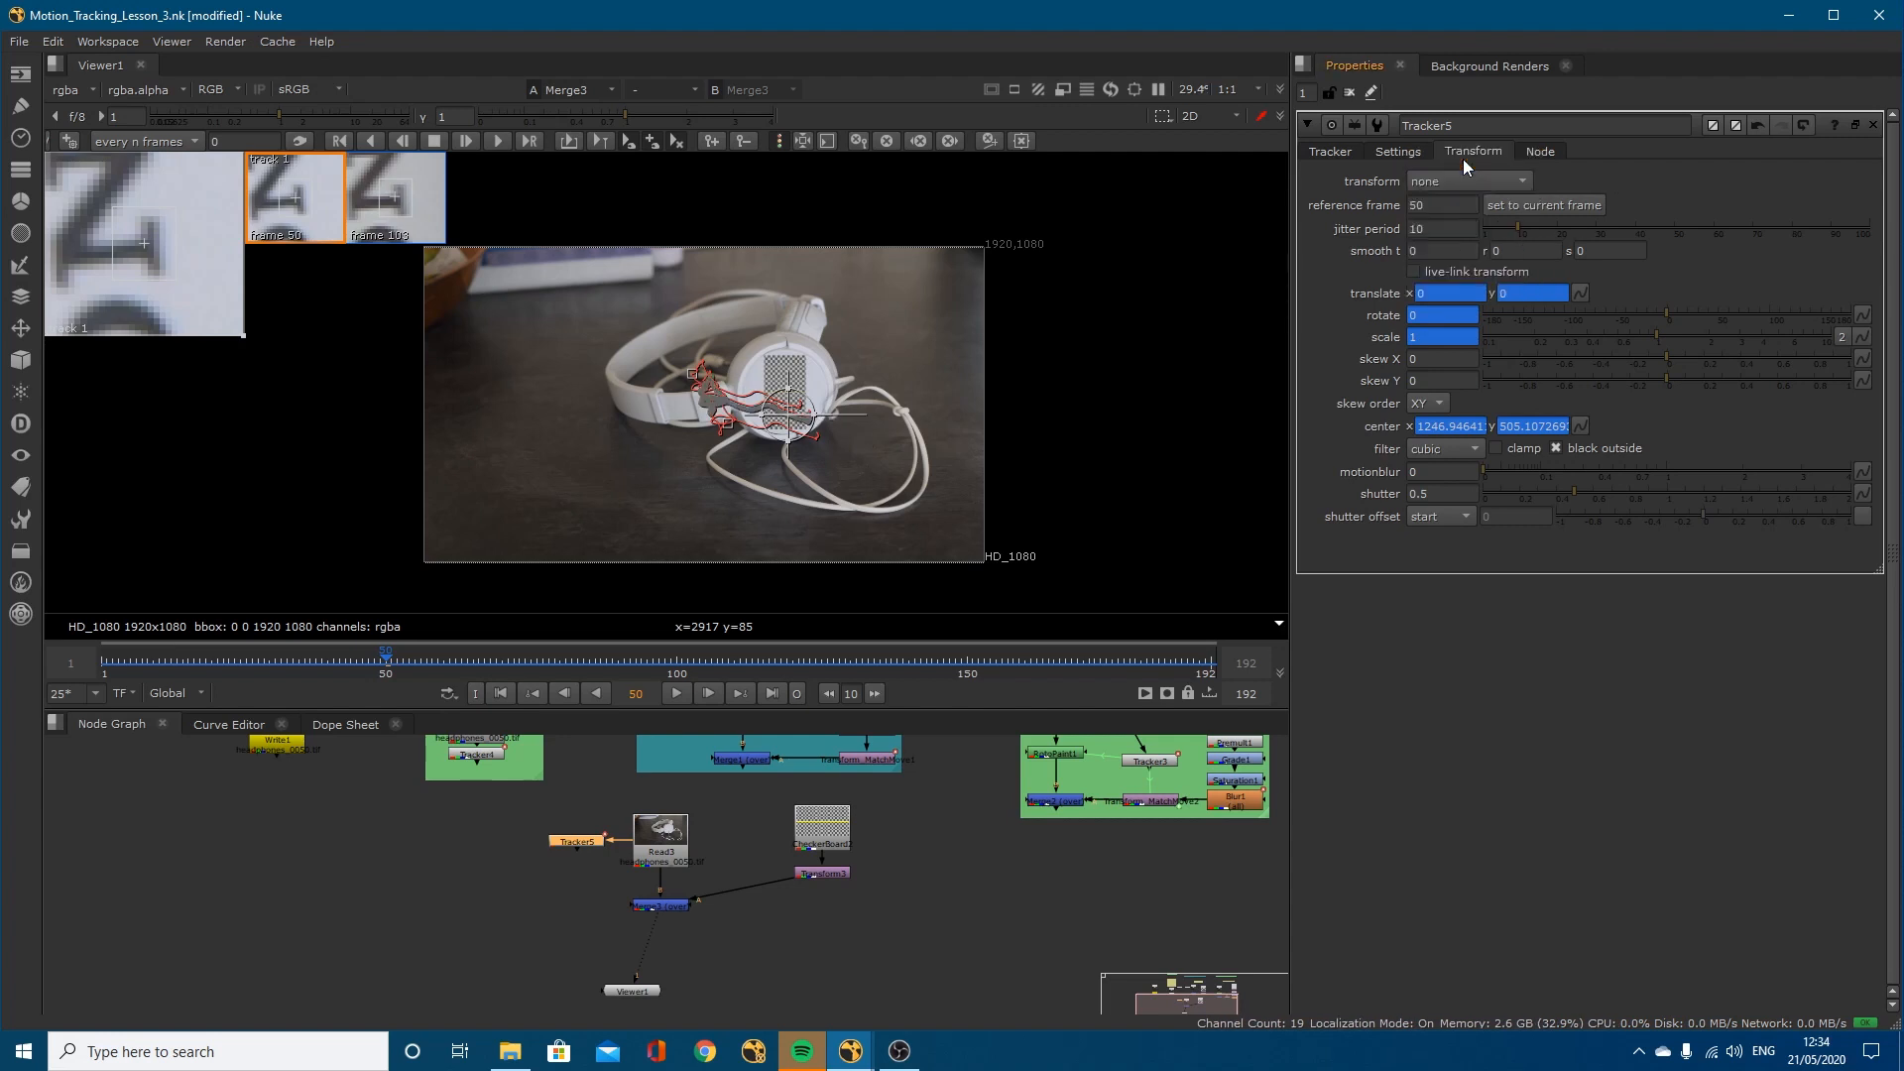
Step: Export a Transform (match-move) node from Tracker5, and rearrange it and Read3 around the tracker
{"action": "left_click", "coordinate": [1329, 152]}
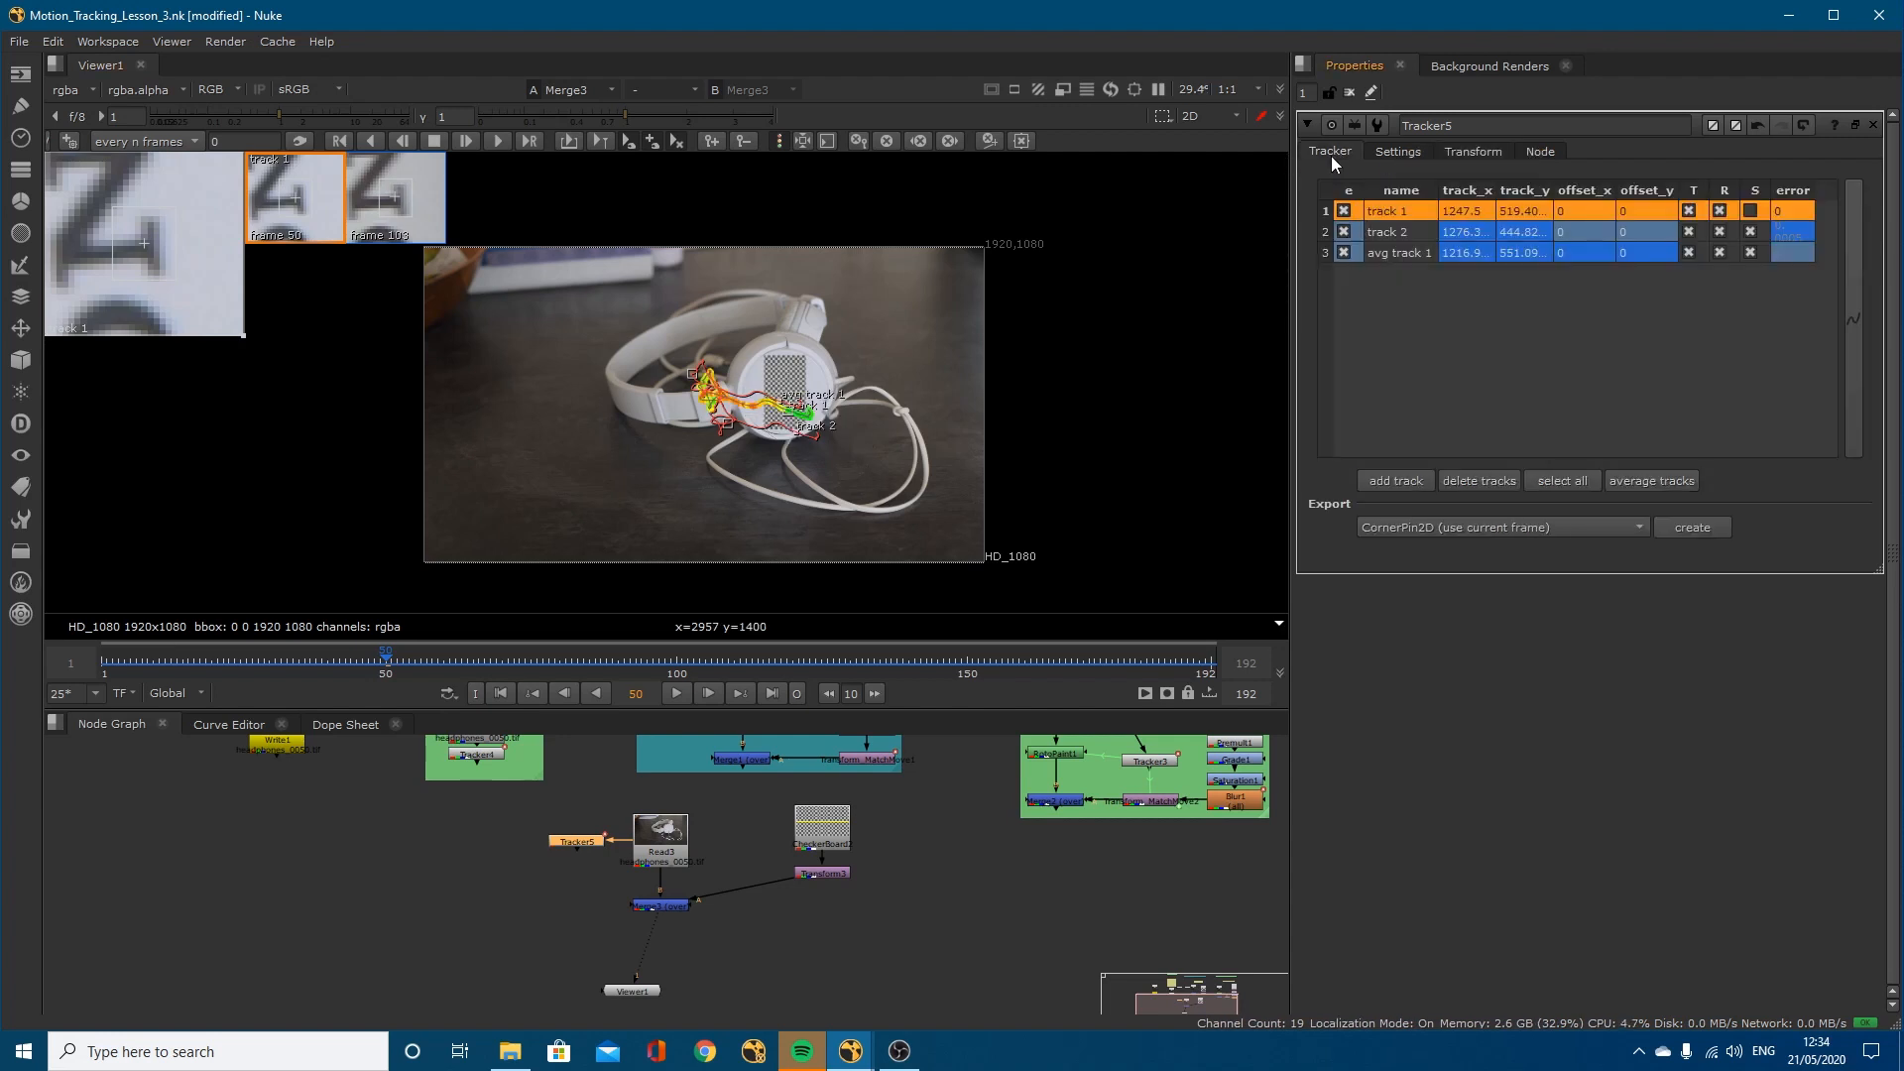
{"action": "left_click", "coordinate": [1430, 521]}
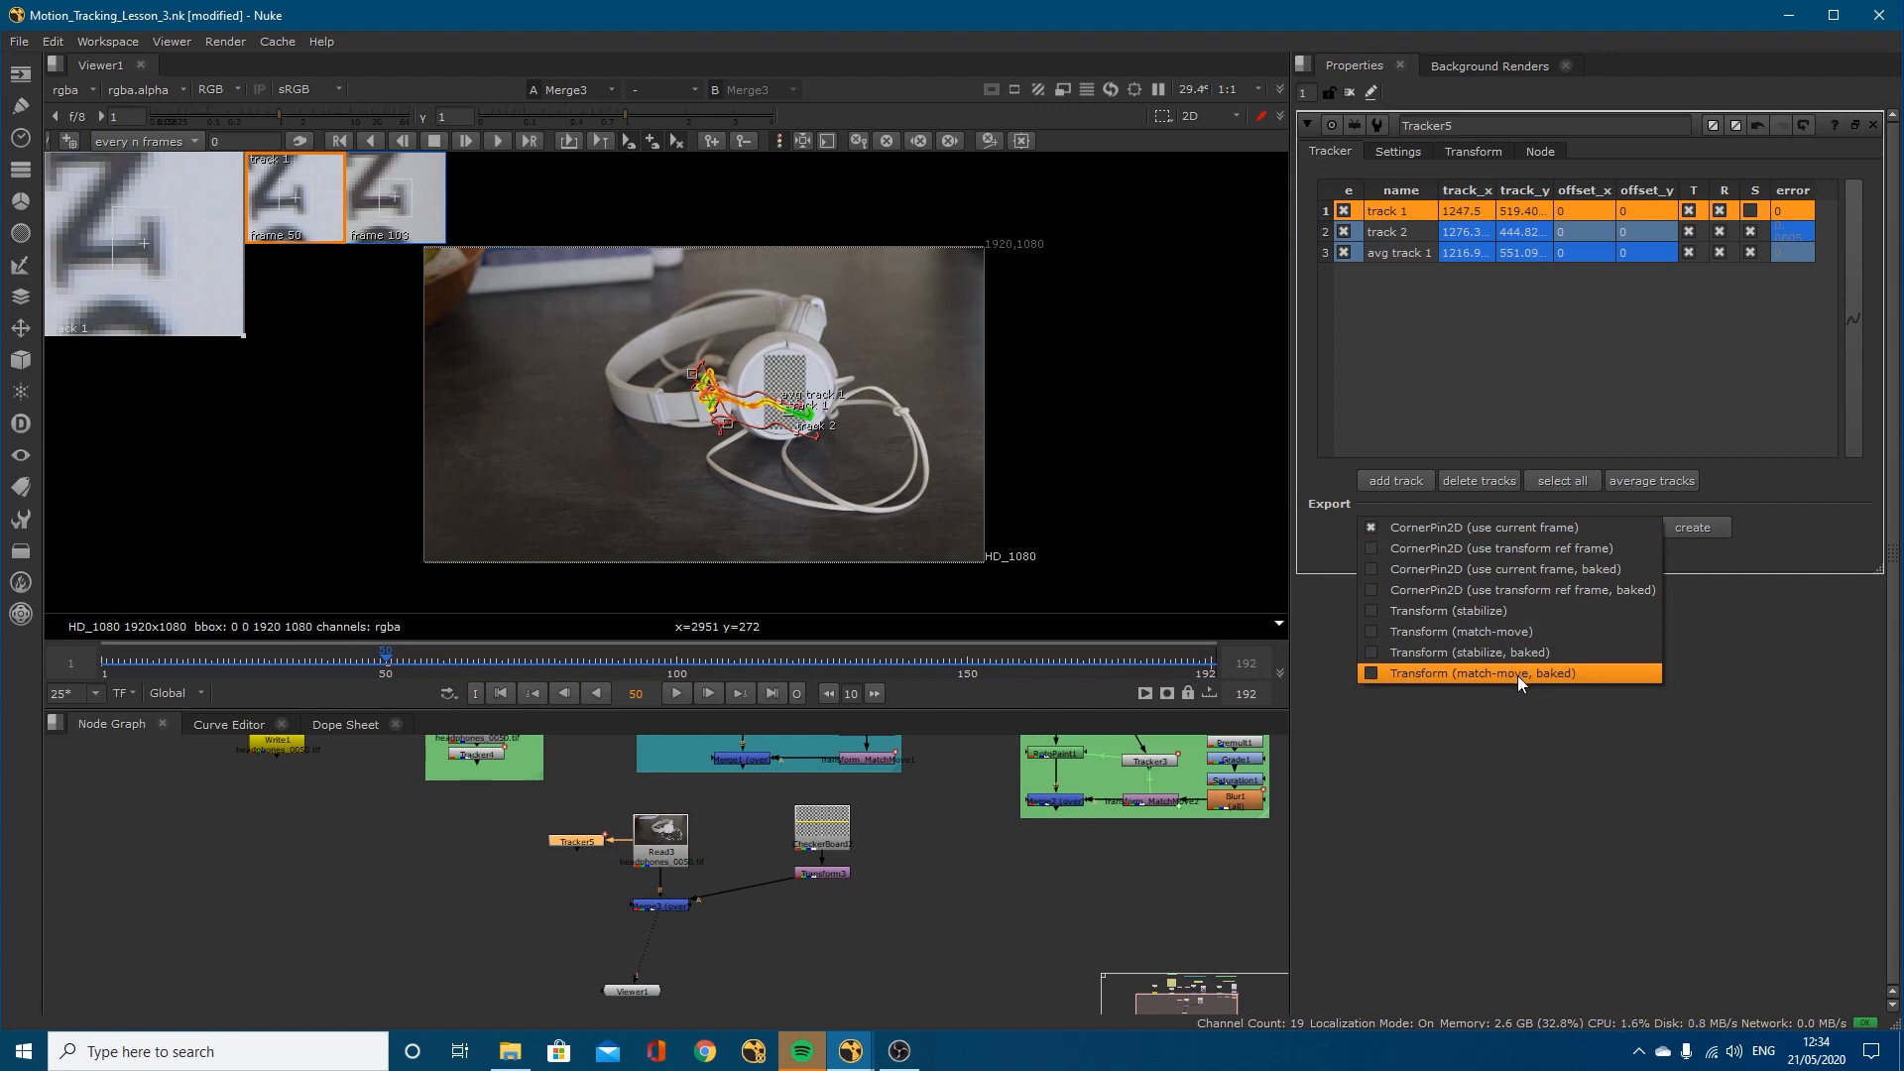
{"action": "left_click", "coordinate": [1511, 631]}
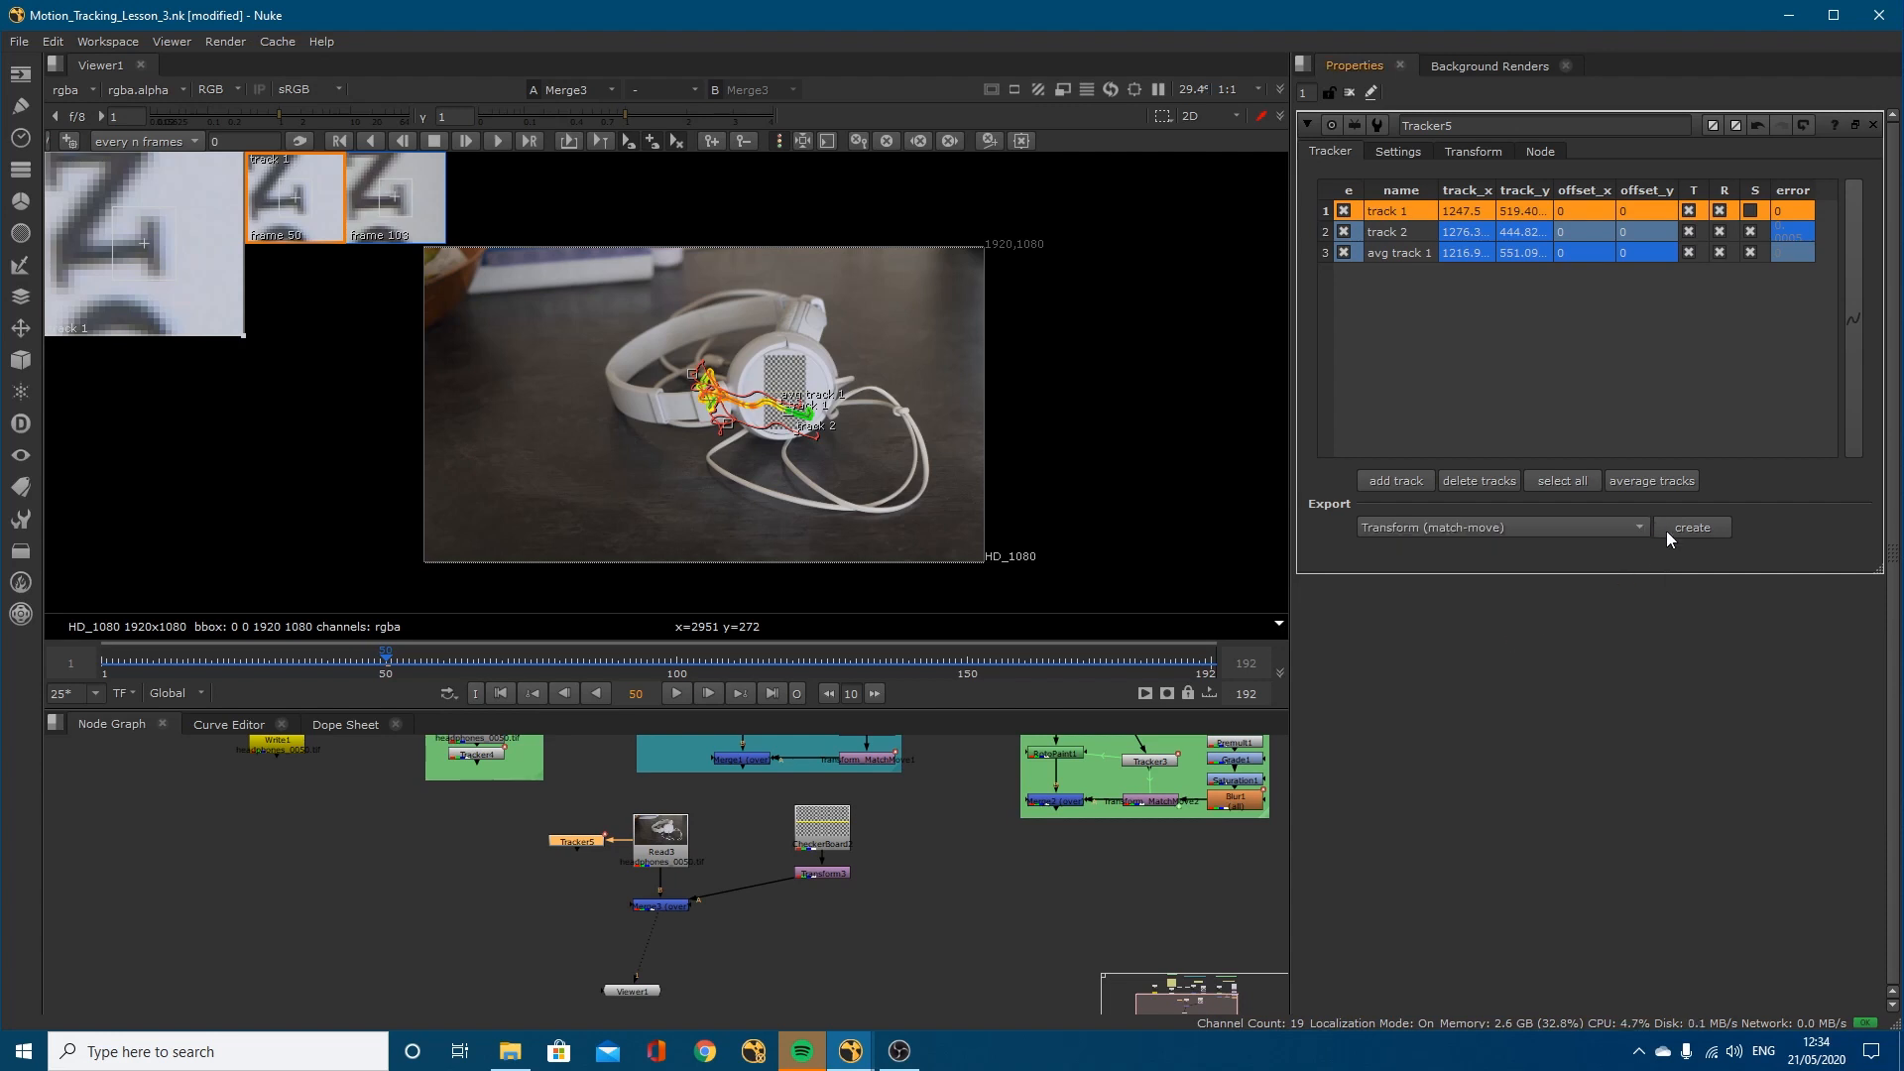
{"action": "left_click", "coordinate": [1686, 528]}
{"action": "mouse_move", "coordinate": [702, 853]}
{"action": "left_mouse_down"}
{"action": "mouse_move", "coordinate": [577, 914]}
{"action": "mouse_move", "coordinate": [705, 827]}
{"action": "mouse_move", "coordinate": [692, 842]}
{"action": "left_mouse_up"}
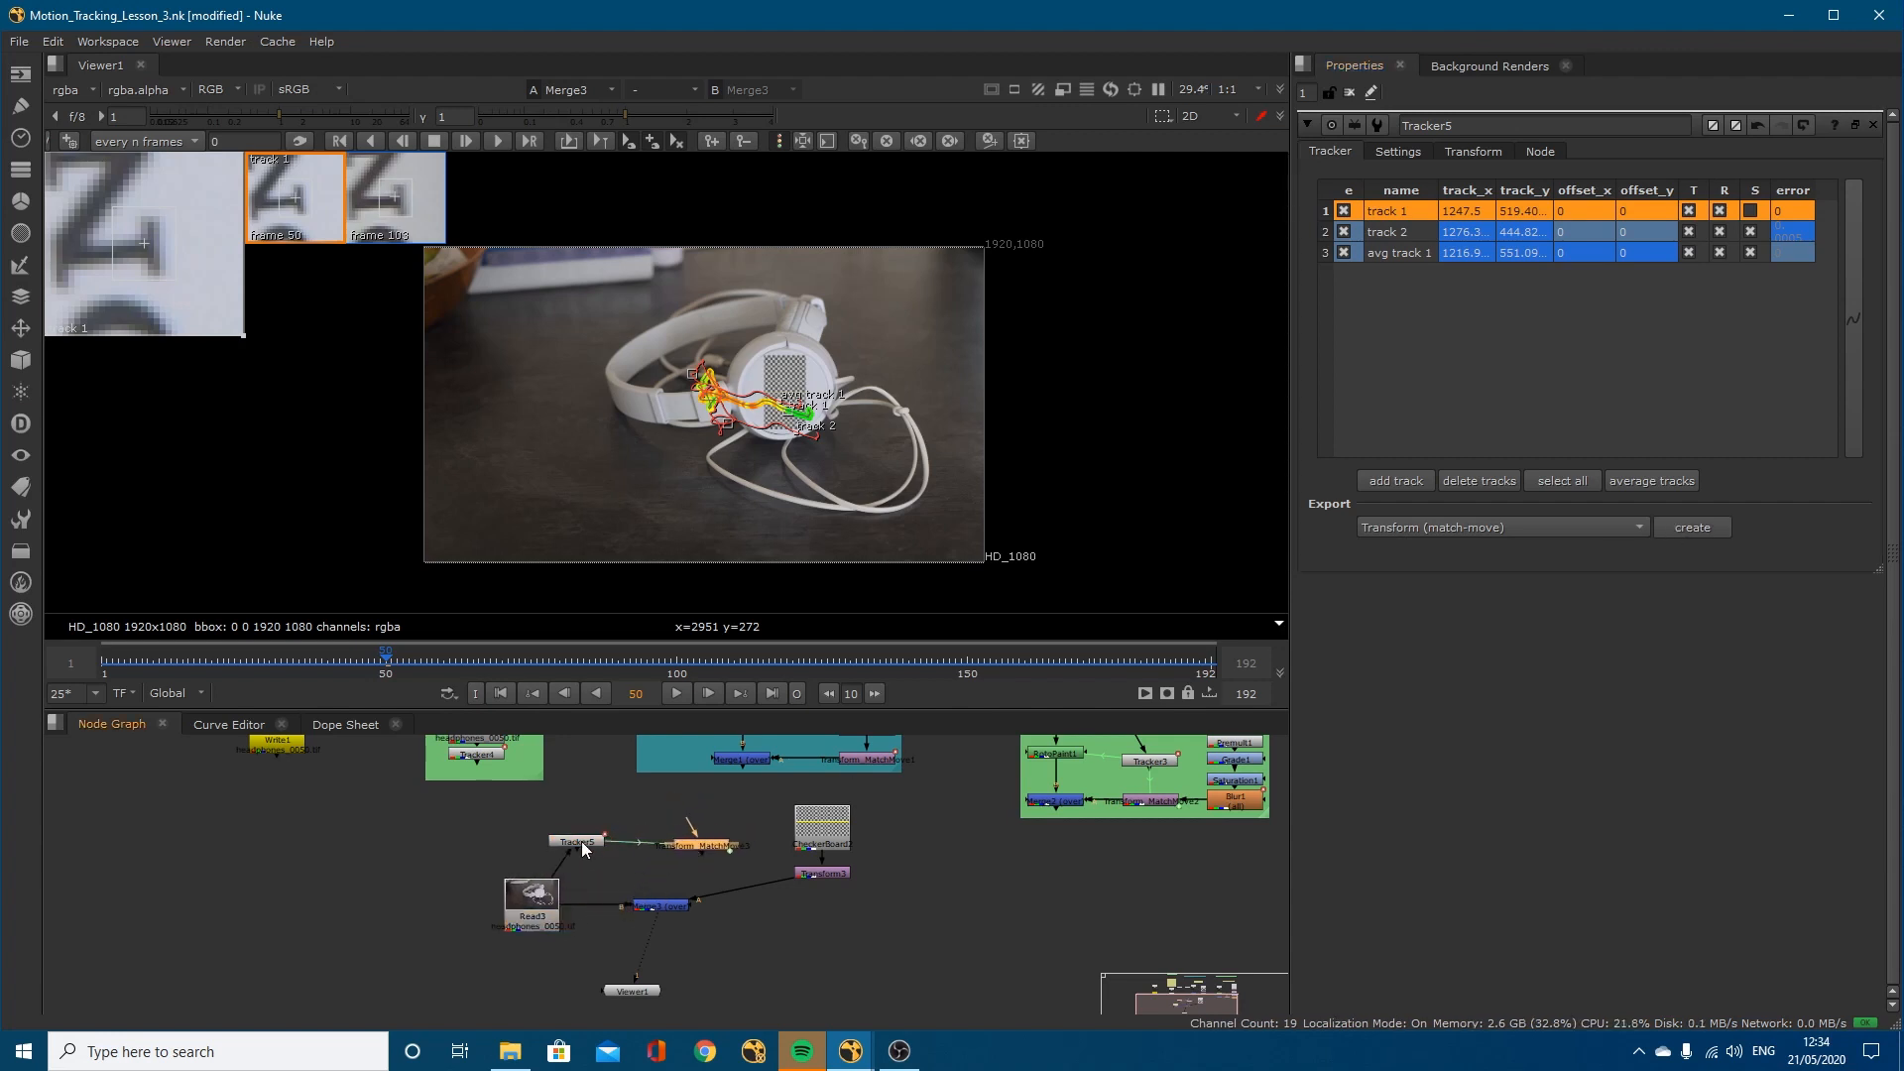
{"action": "mouse_move", "coordinate": [545, 891]}
{"action": "left_mouse_down"}
{"action": "mouse_move", "coordinate": [655, 834]}
{"action": "mouse_move", "coordinate": [555, 888]}
{"action": "mouse_move", "coordinate": [570, 897]}
{"action": "mouse_move", "coordinate": [553, 914]}
{"action": "left_mouse_up"}
Step: Export a Transform (match-move, baked) node from Tracker5 and place it between Read3 and the CheckerBoard
{"action": "left_click", "coordinate": [560, 843]}
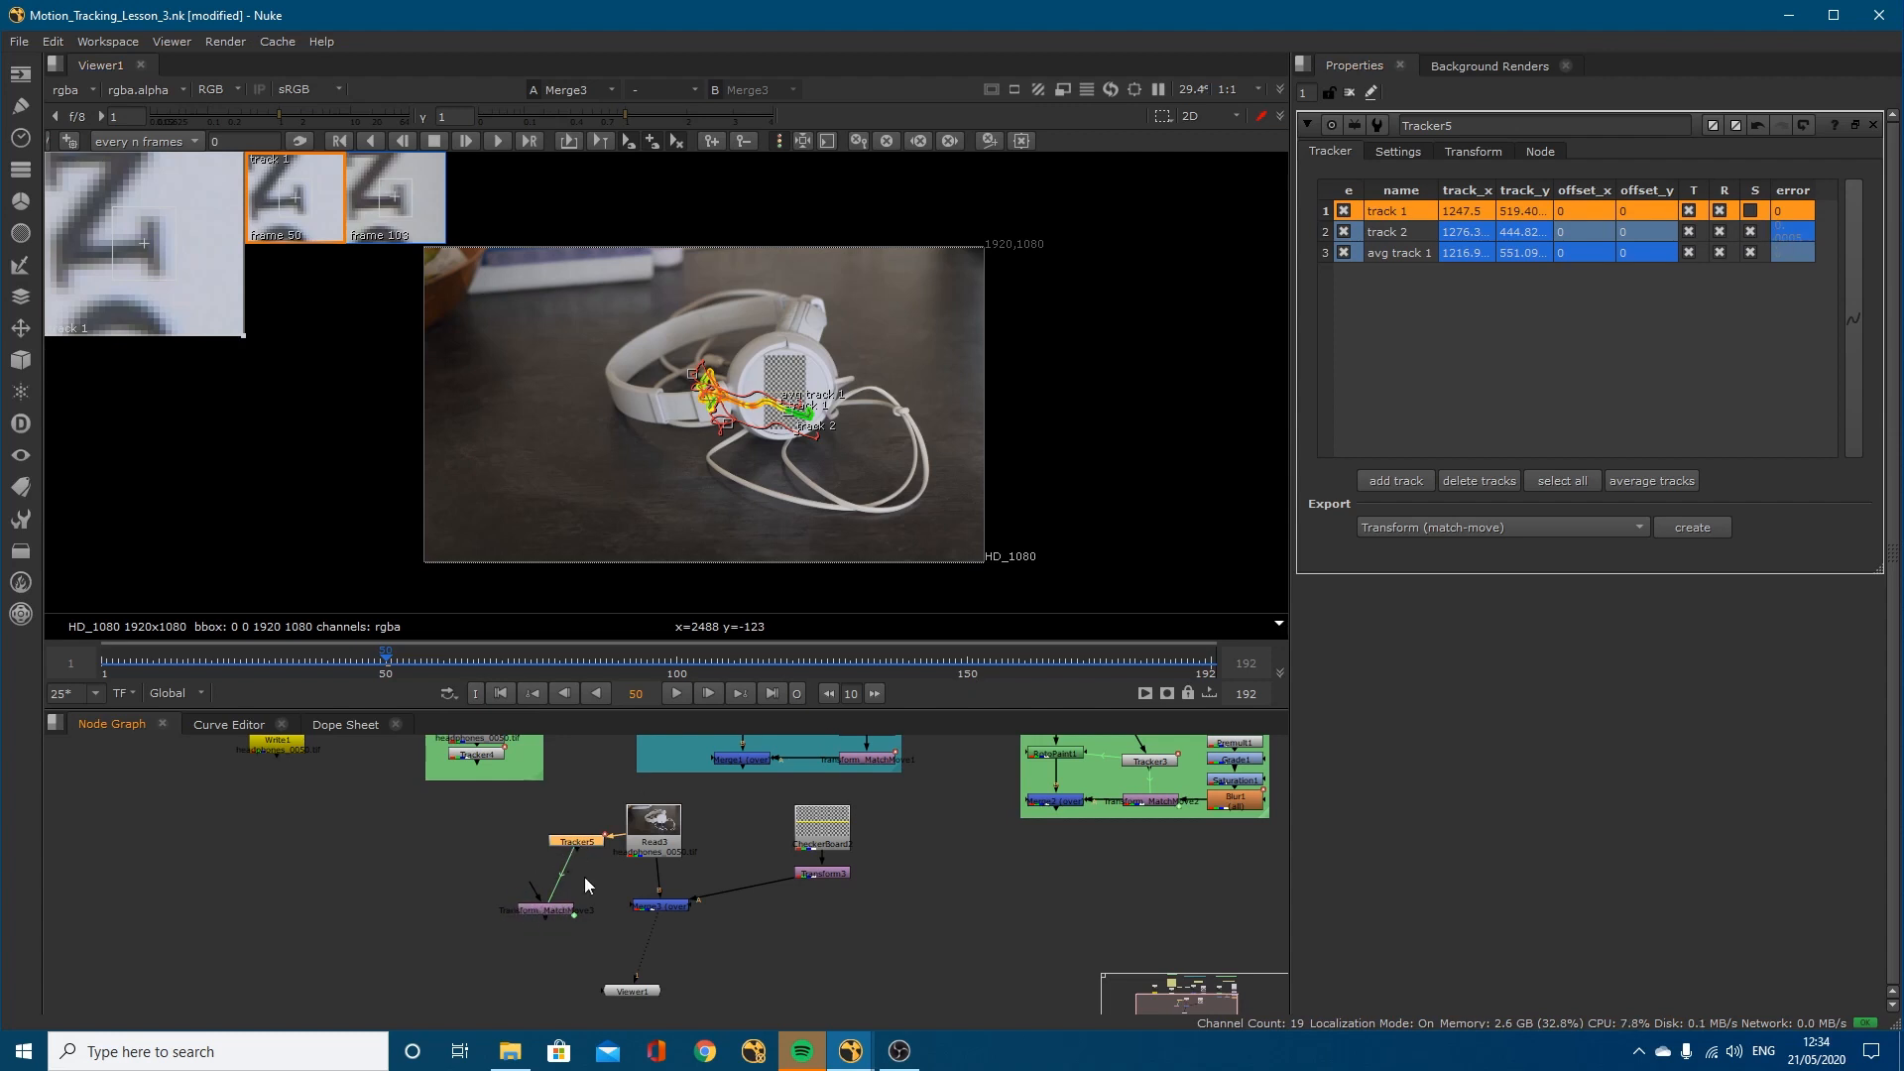
{"action": "left_click", "coordinate": [1525, 525]}
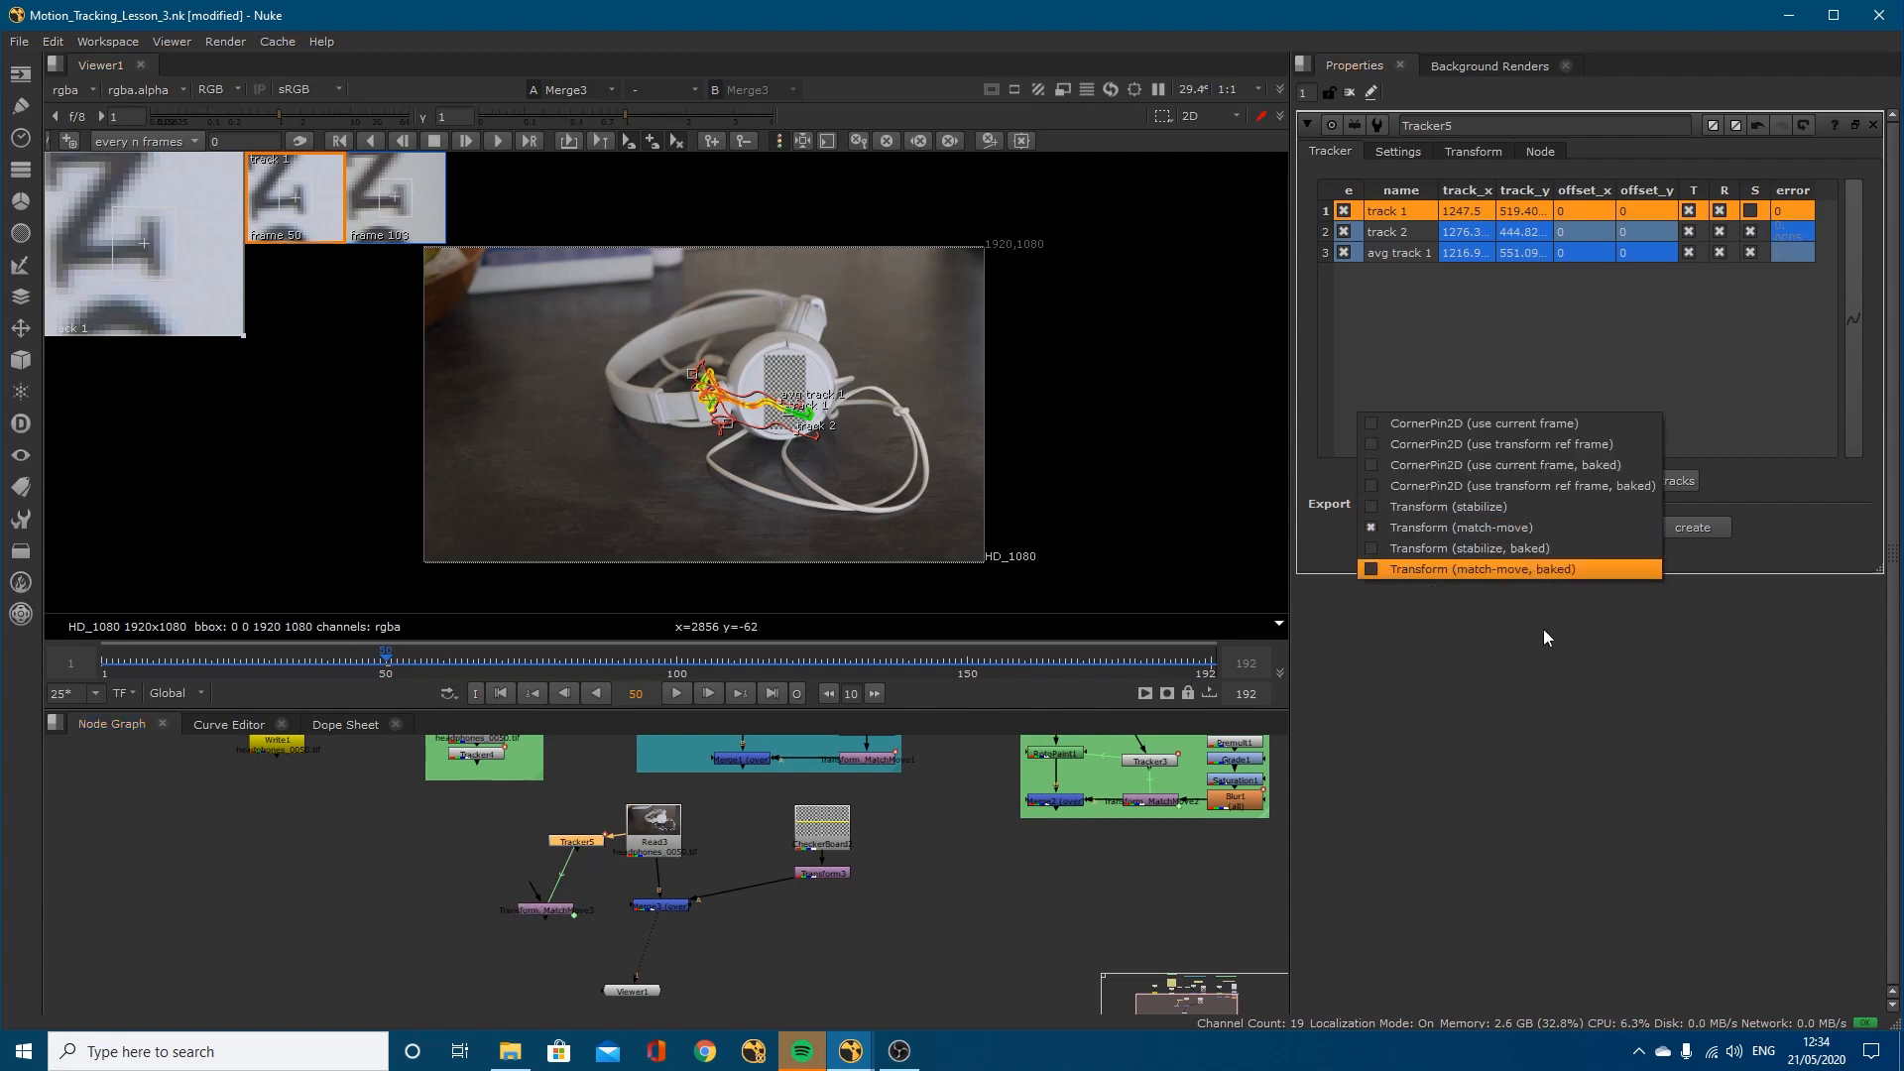
{"action": "left_click", "coordinate": [1525, 571]}
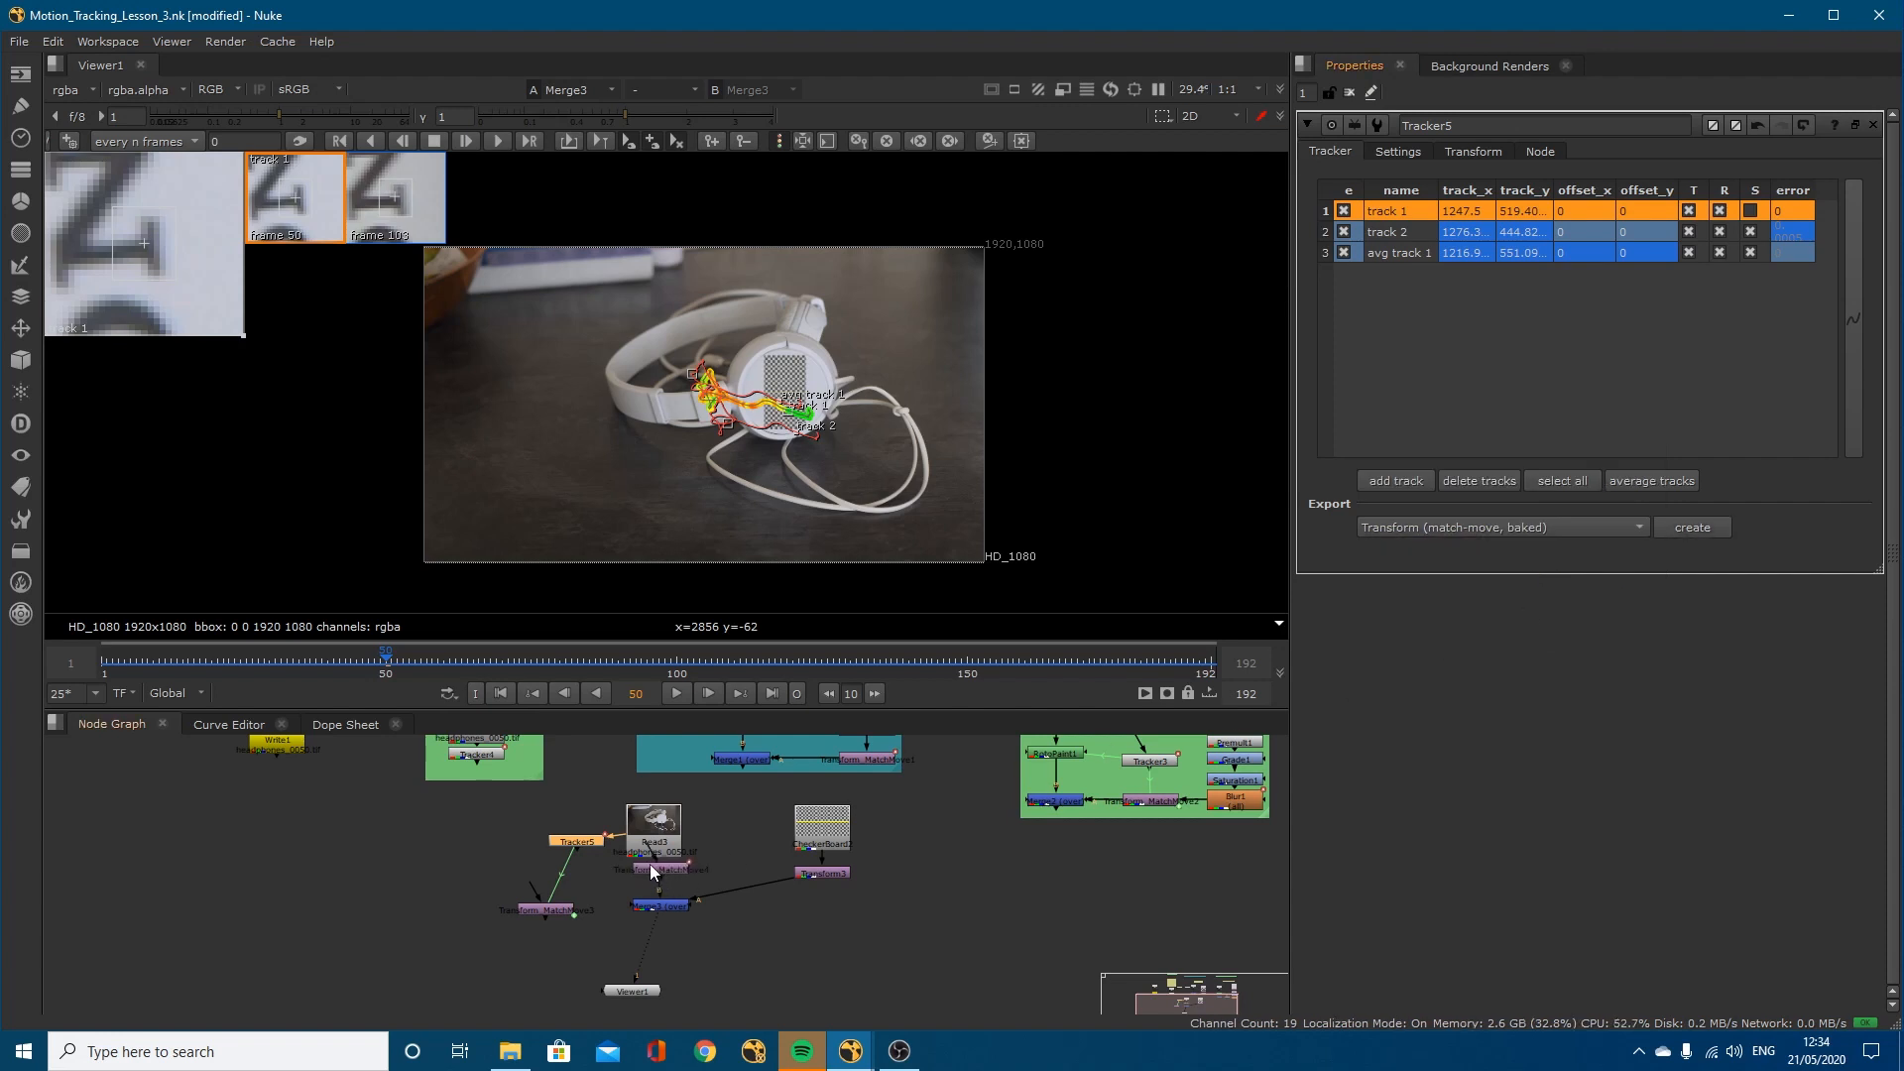
{"action": "left_click_drag", "start_coordinate": [662, 867], "coordinate": [744, 844]}
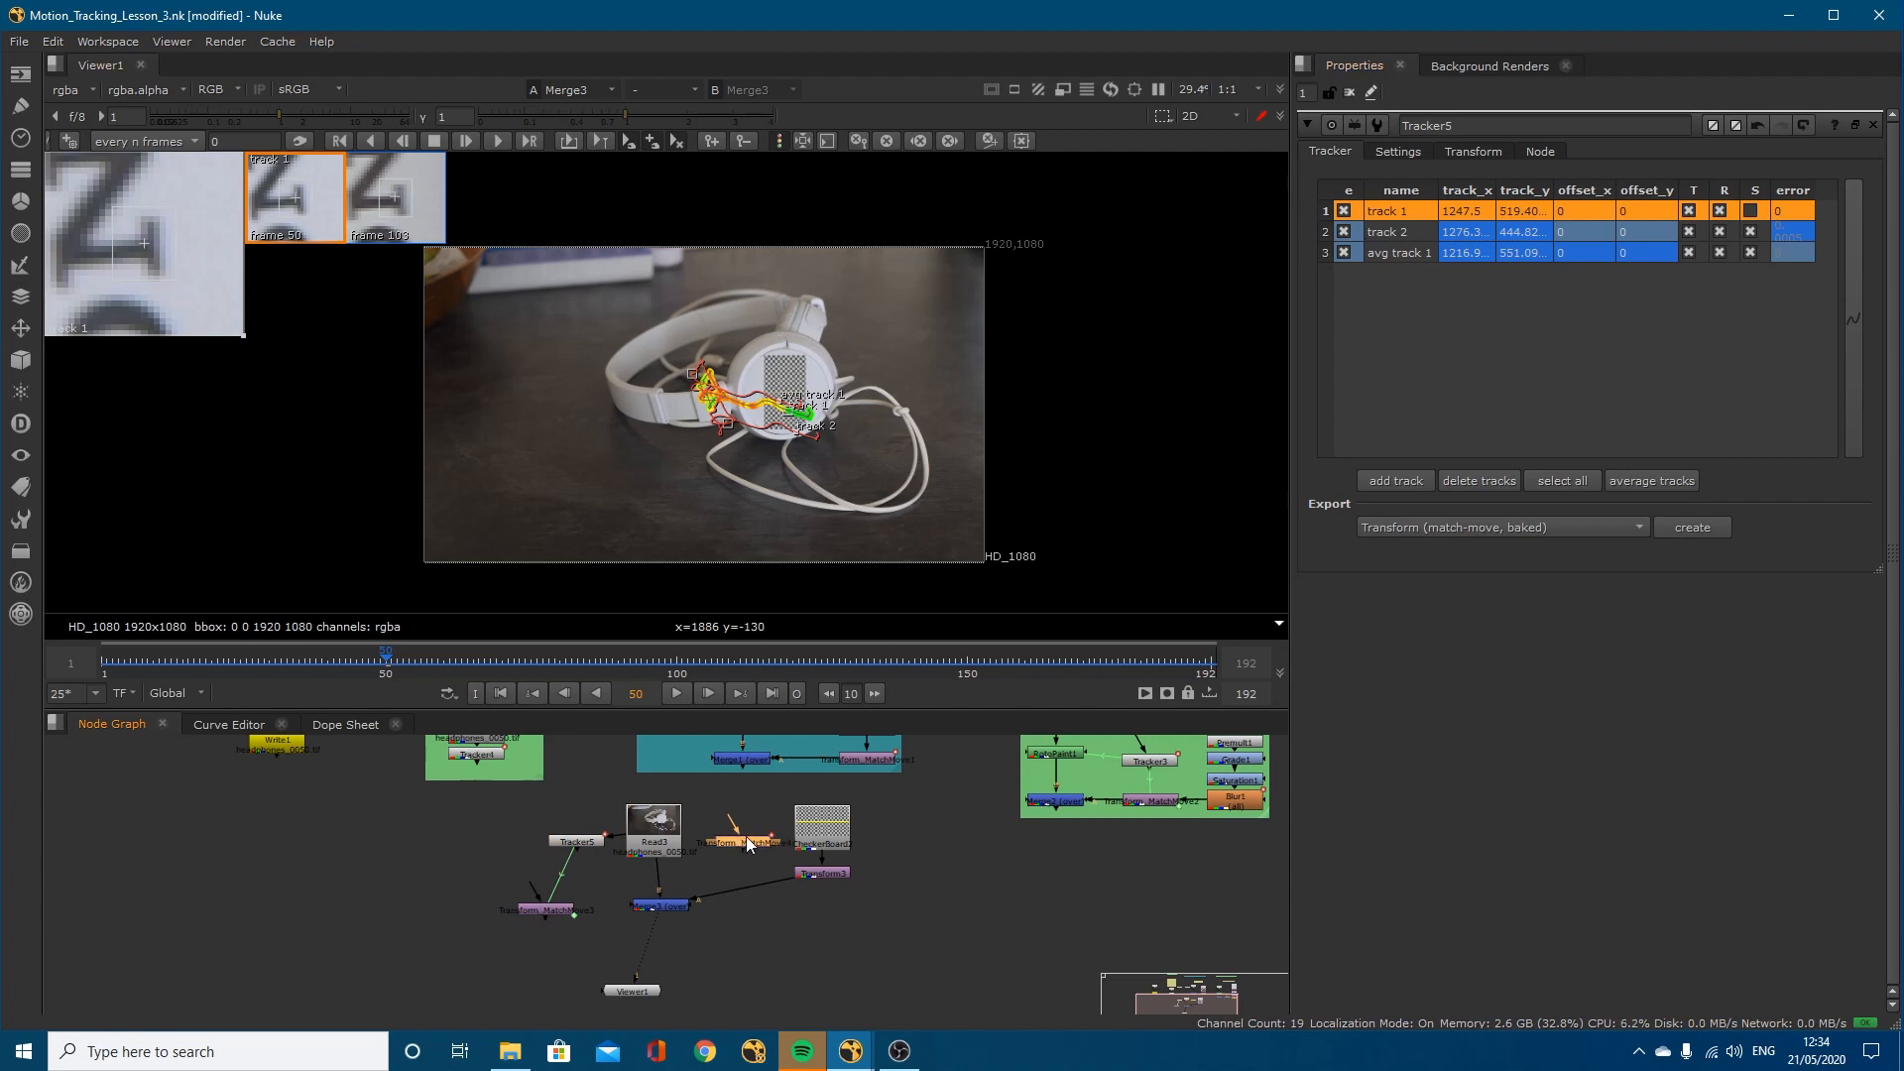
Step: Insert the linked match-move Transform between the checkerboard's Transform and the Merge, and tidy the surrounding nodes
{"action": "left_click_drag", "start_coordinate": [544, 913], "coordinate": [831, 906]}
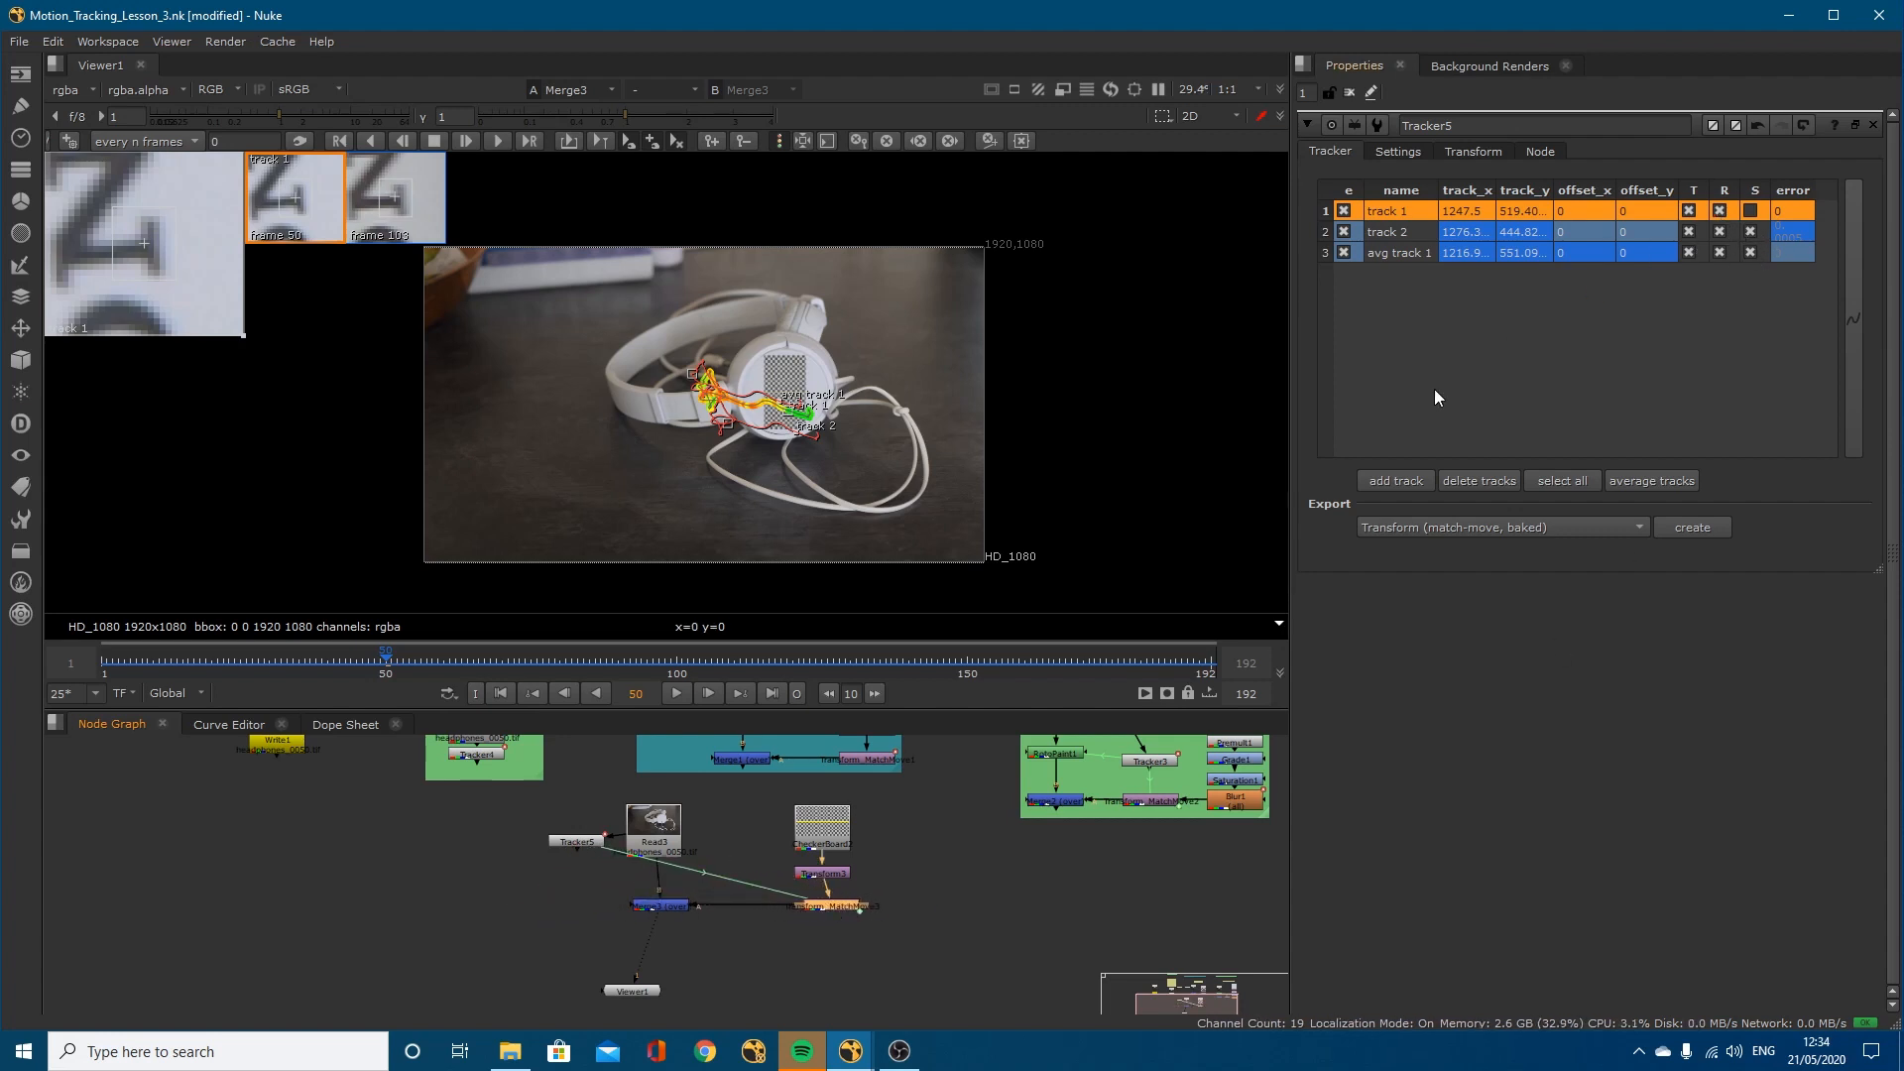
{"action": "left_click_drag", "start_coordinate": [828, 880], "coordinate": [844, 853]}
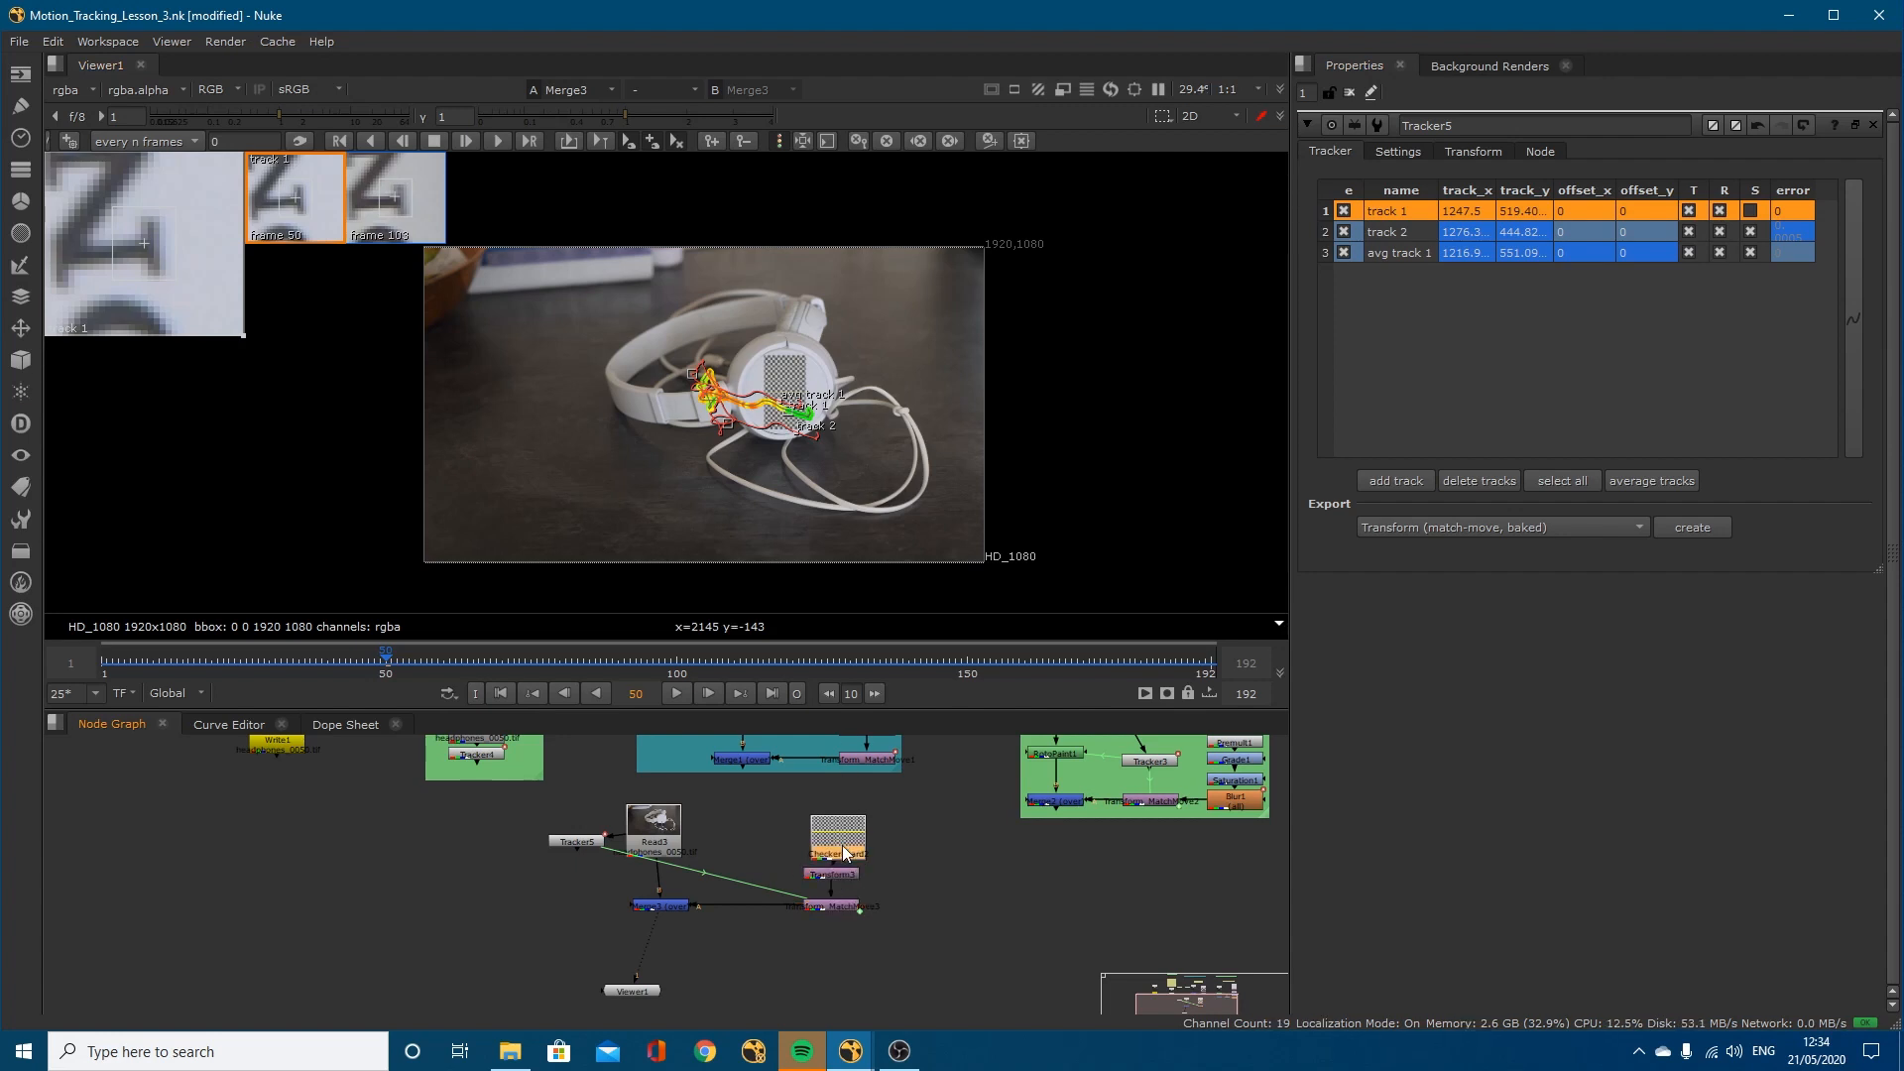
{"action": "left_click_drag", "start_coordinate": [576, 845], "coordinate": [660, 844]}
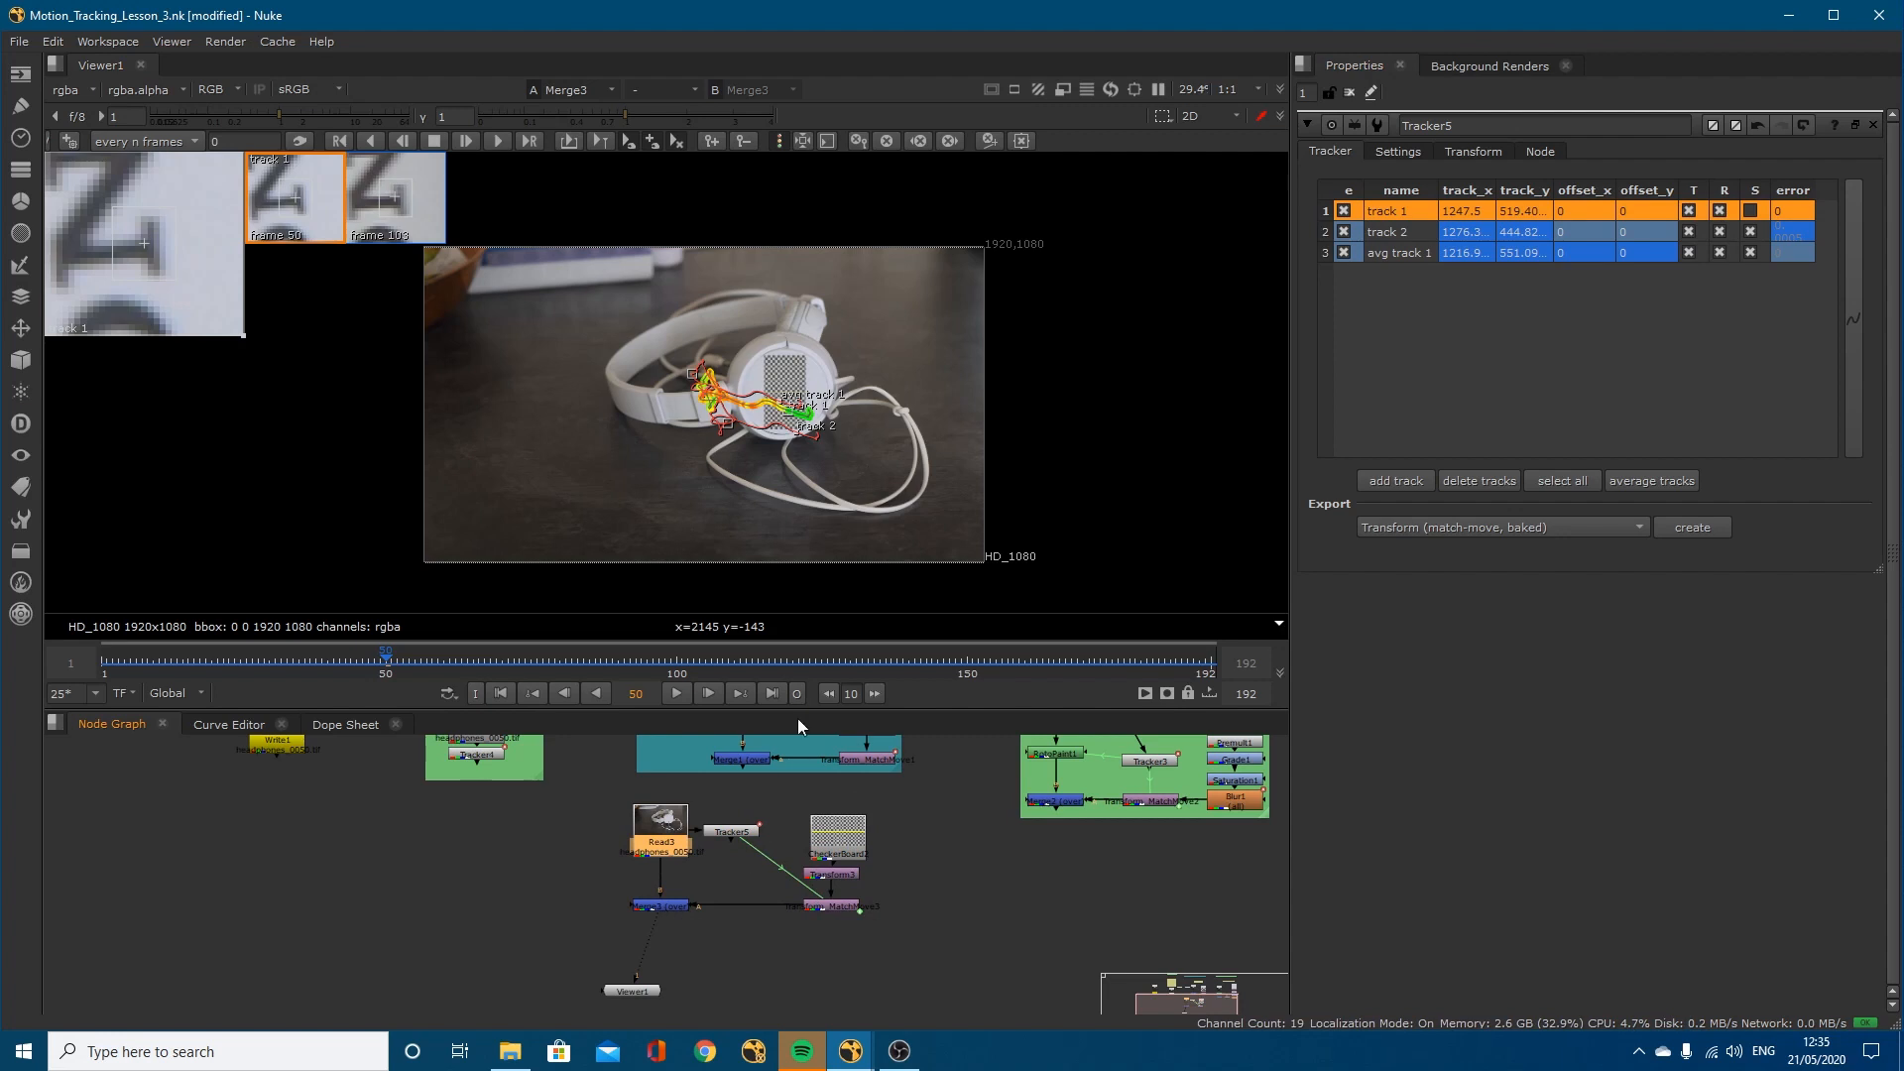
Step: Hide the viewer overlay and examine how the checkerboard sits on the ear cup
{"action": "key", "text": "o"}
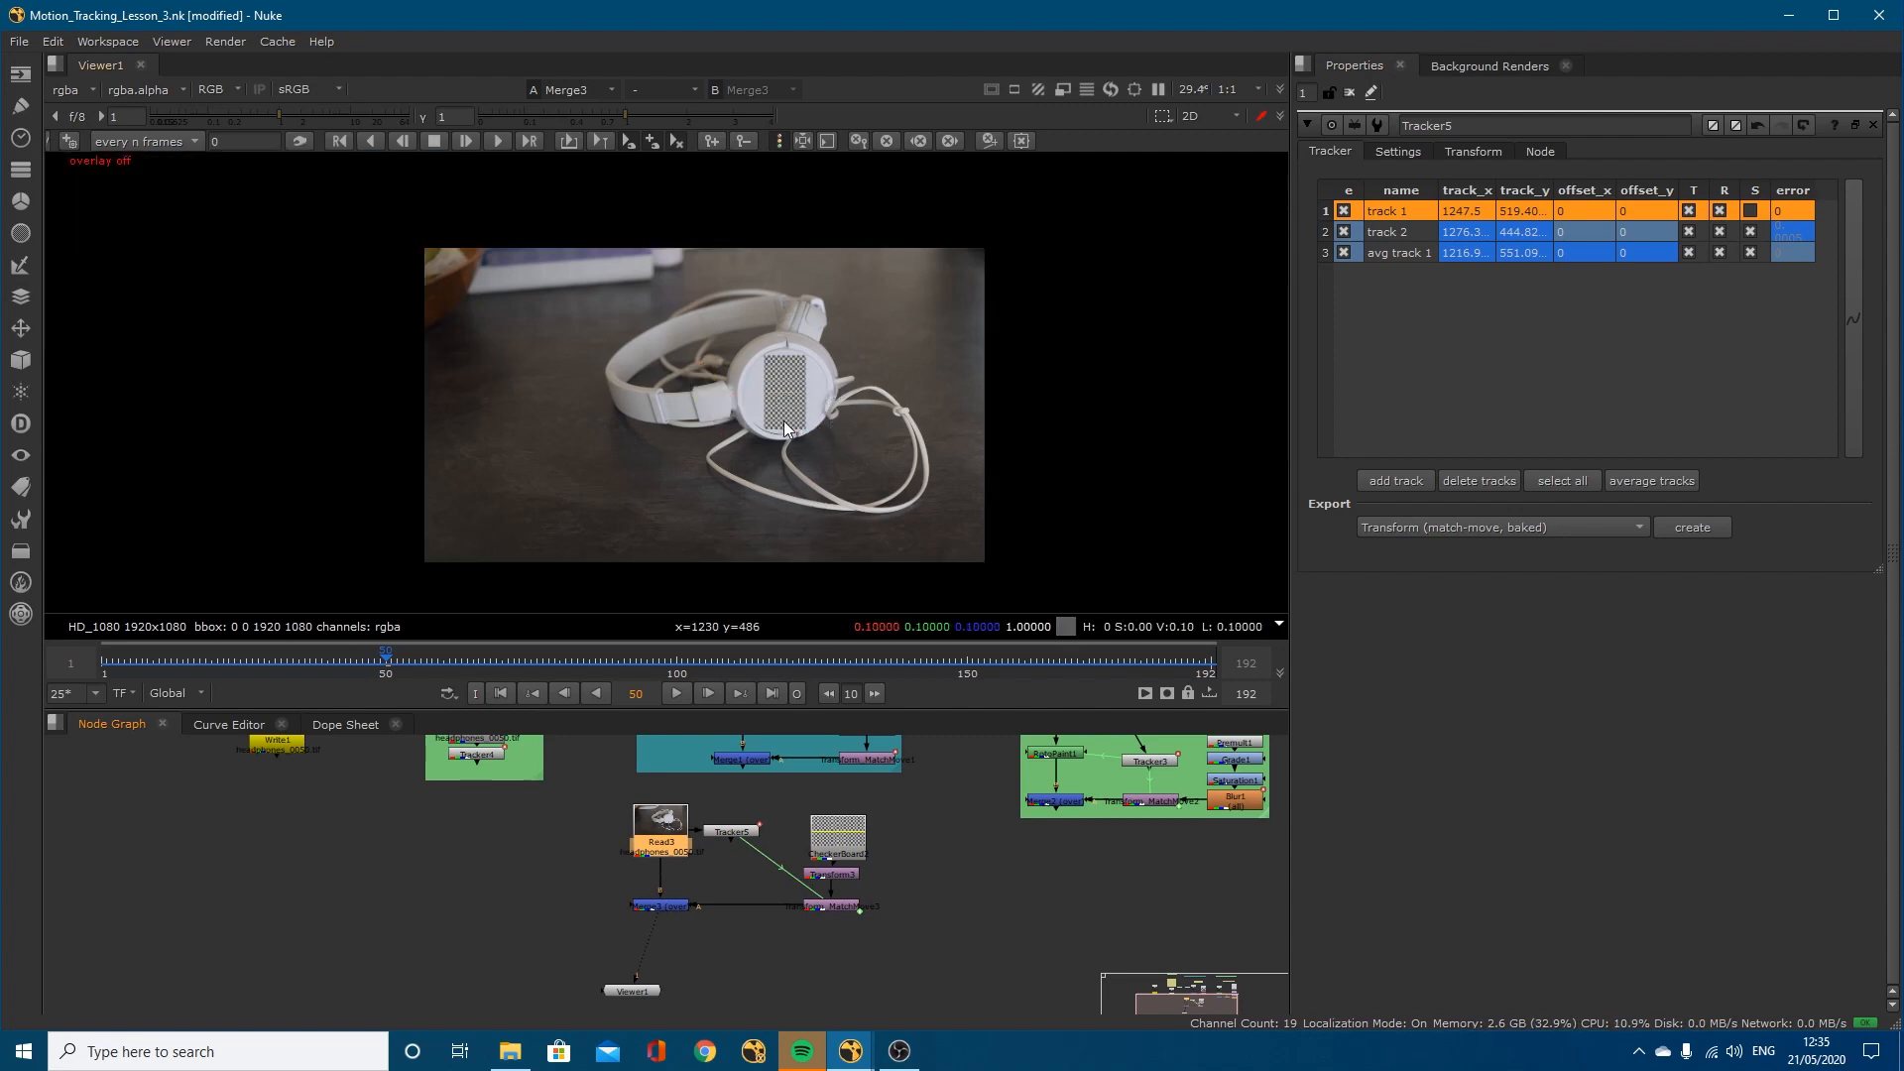
{"action": "scroll", "coordinate": [788, 427], "scroll_direction": "up", "scroll_amount": 3}
{"action": "scroll", "coordinate": [795, 418], "scroll_direction": "down", "scroll_amount": 1}
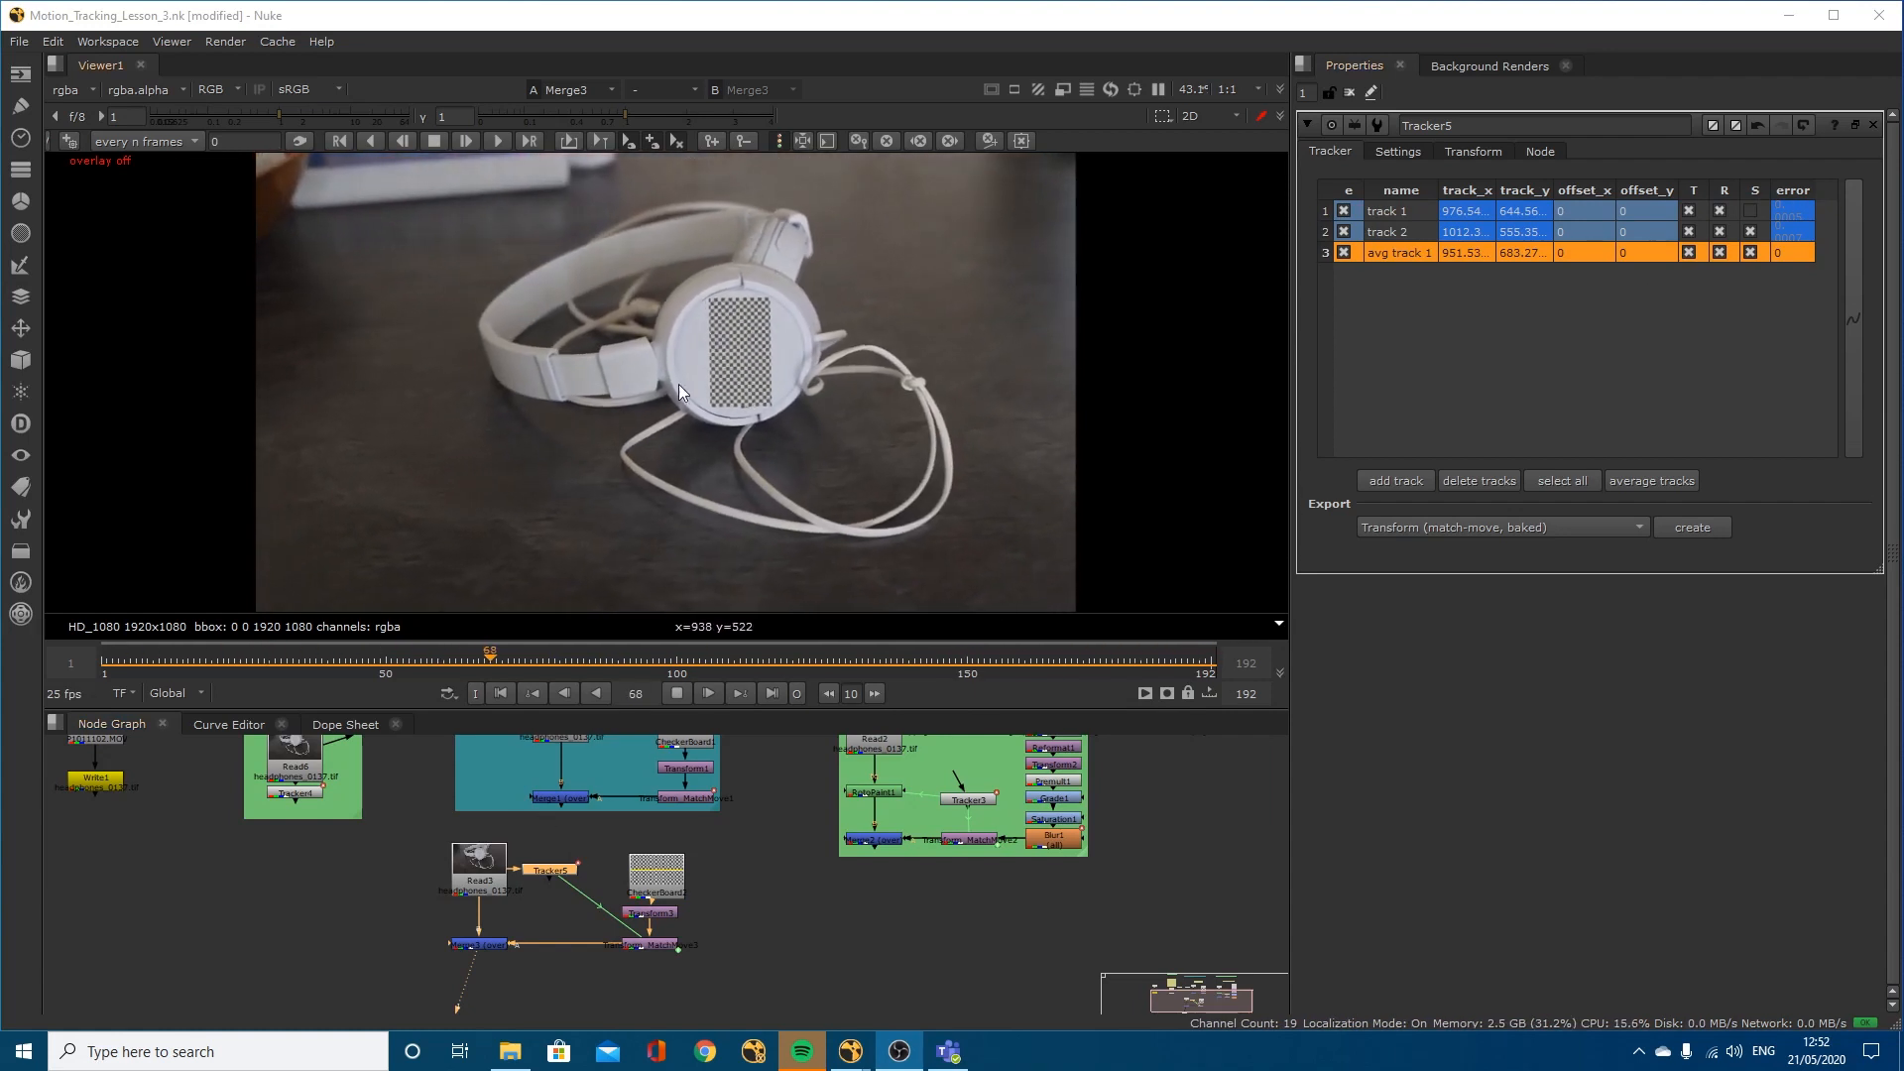
Step: Move the Read3 and Tracker5 node group beside the green logo backdrop and display the Read4 logo in the viewer
{"action": "left_click", "coordinate": [679, 693]}
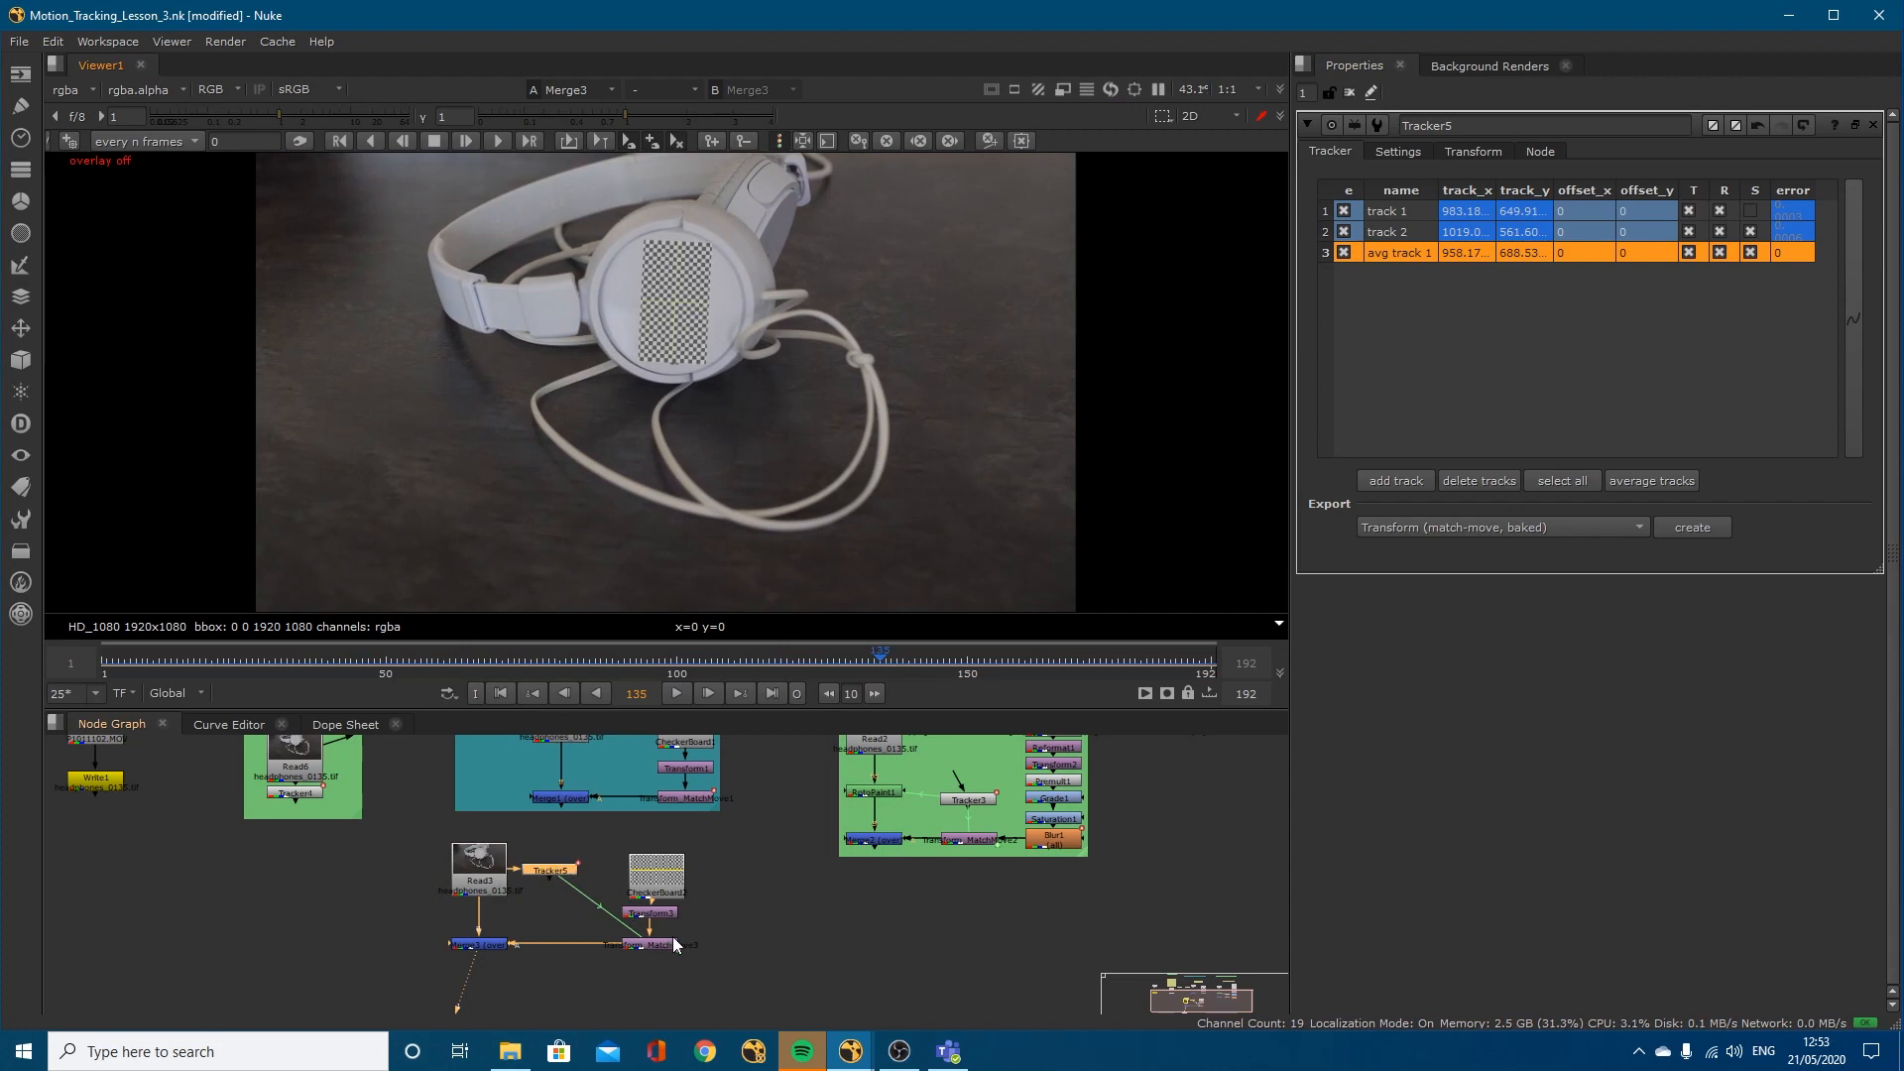
{"action": "middle_click_drag", "start_coordinate": [779, 908], "coordinate": [611, 936]}
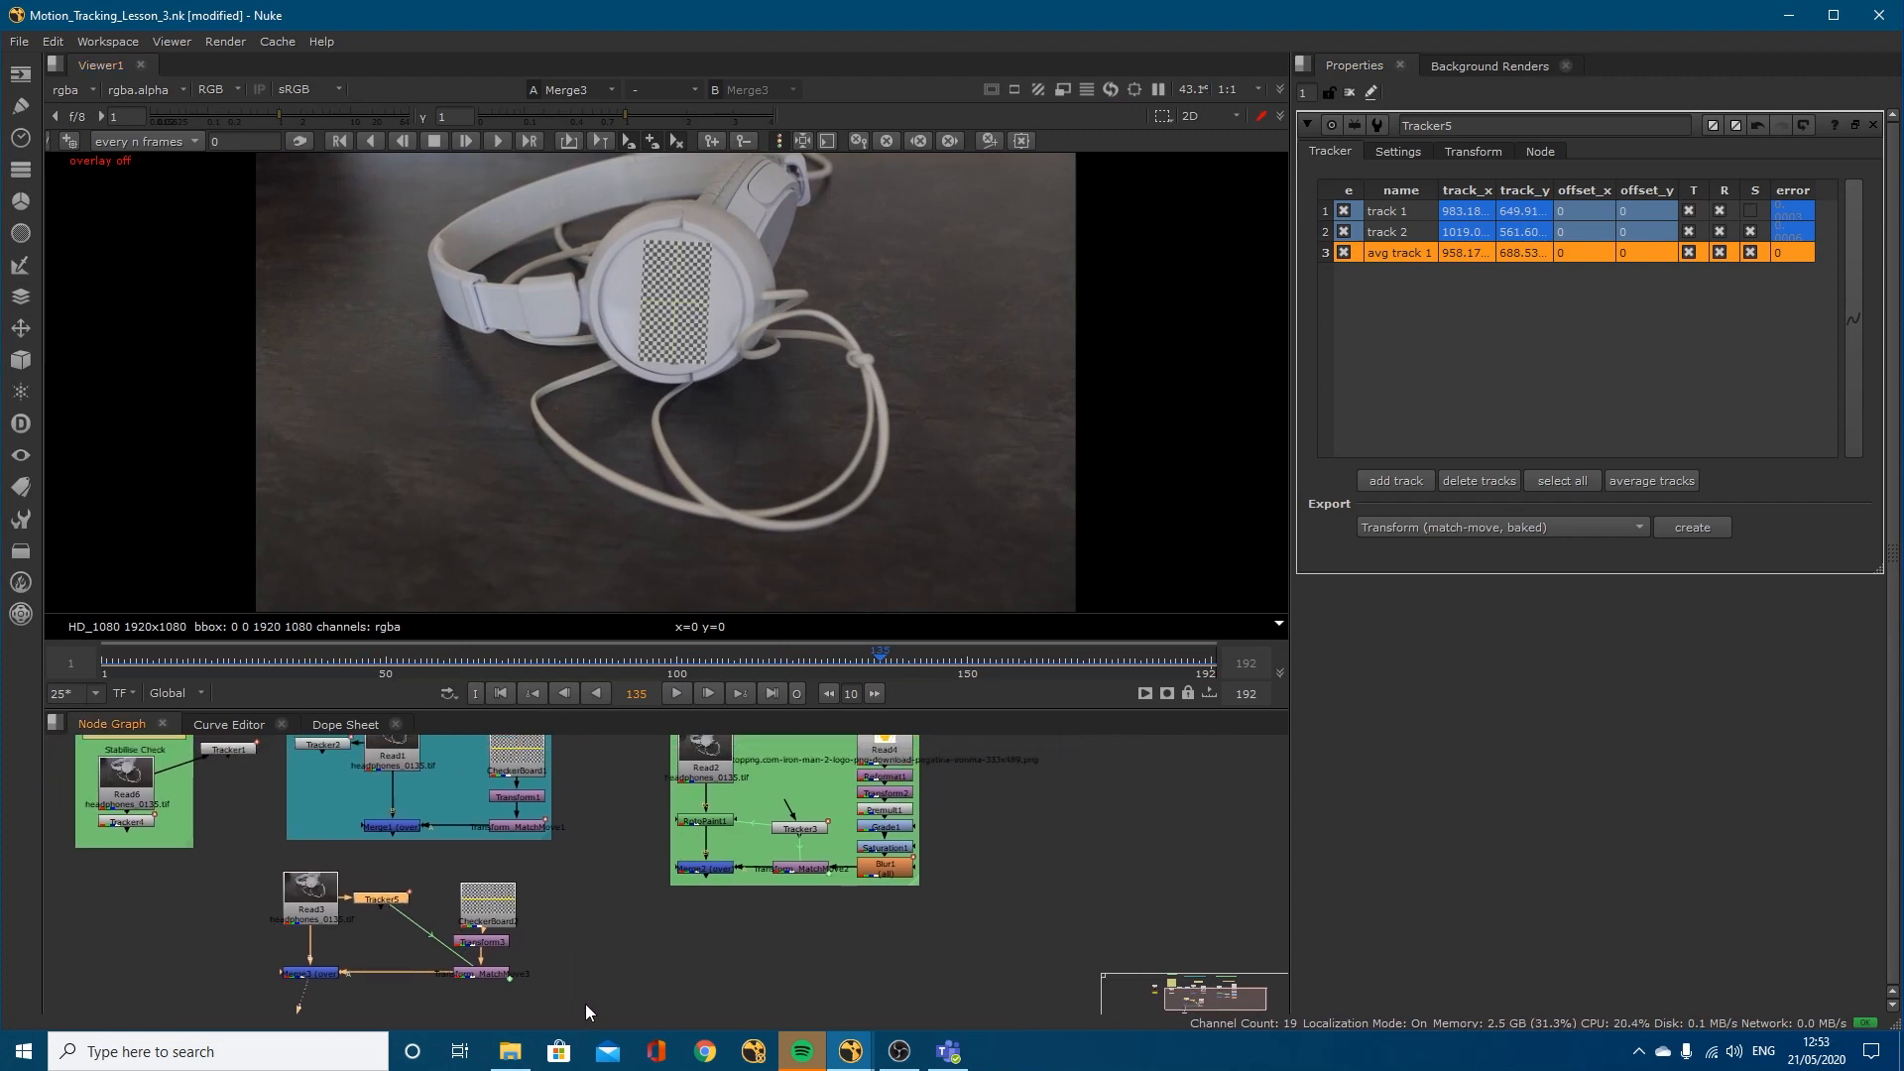
{"action": "left_click_drag", "start_coordinate": [585, 1004], "coordinate": [1011, 737]}
{"action": "middle_click_drag", "start_coordinate": [302, 1007], "coordinate": [407, 890]}
{"action": "left_click_drag", "start_coordinate": [406, 930], "coordinate": [948, 906]}
{"action": "left_click", "coordinate": [833, 803]}
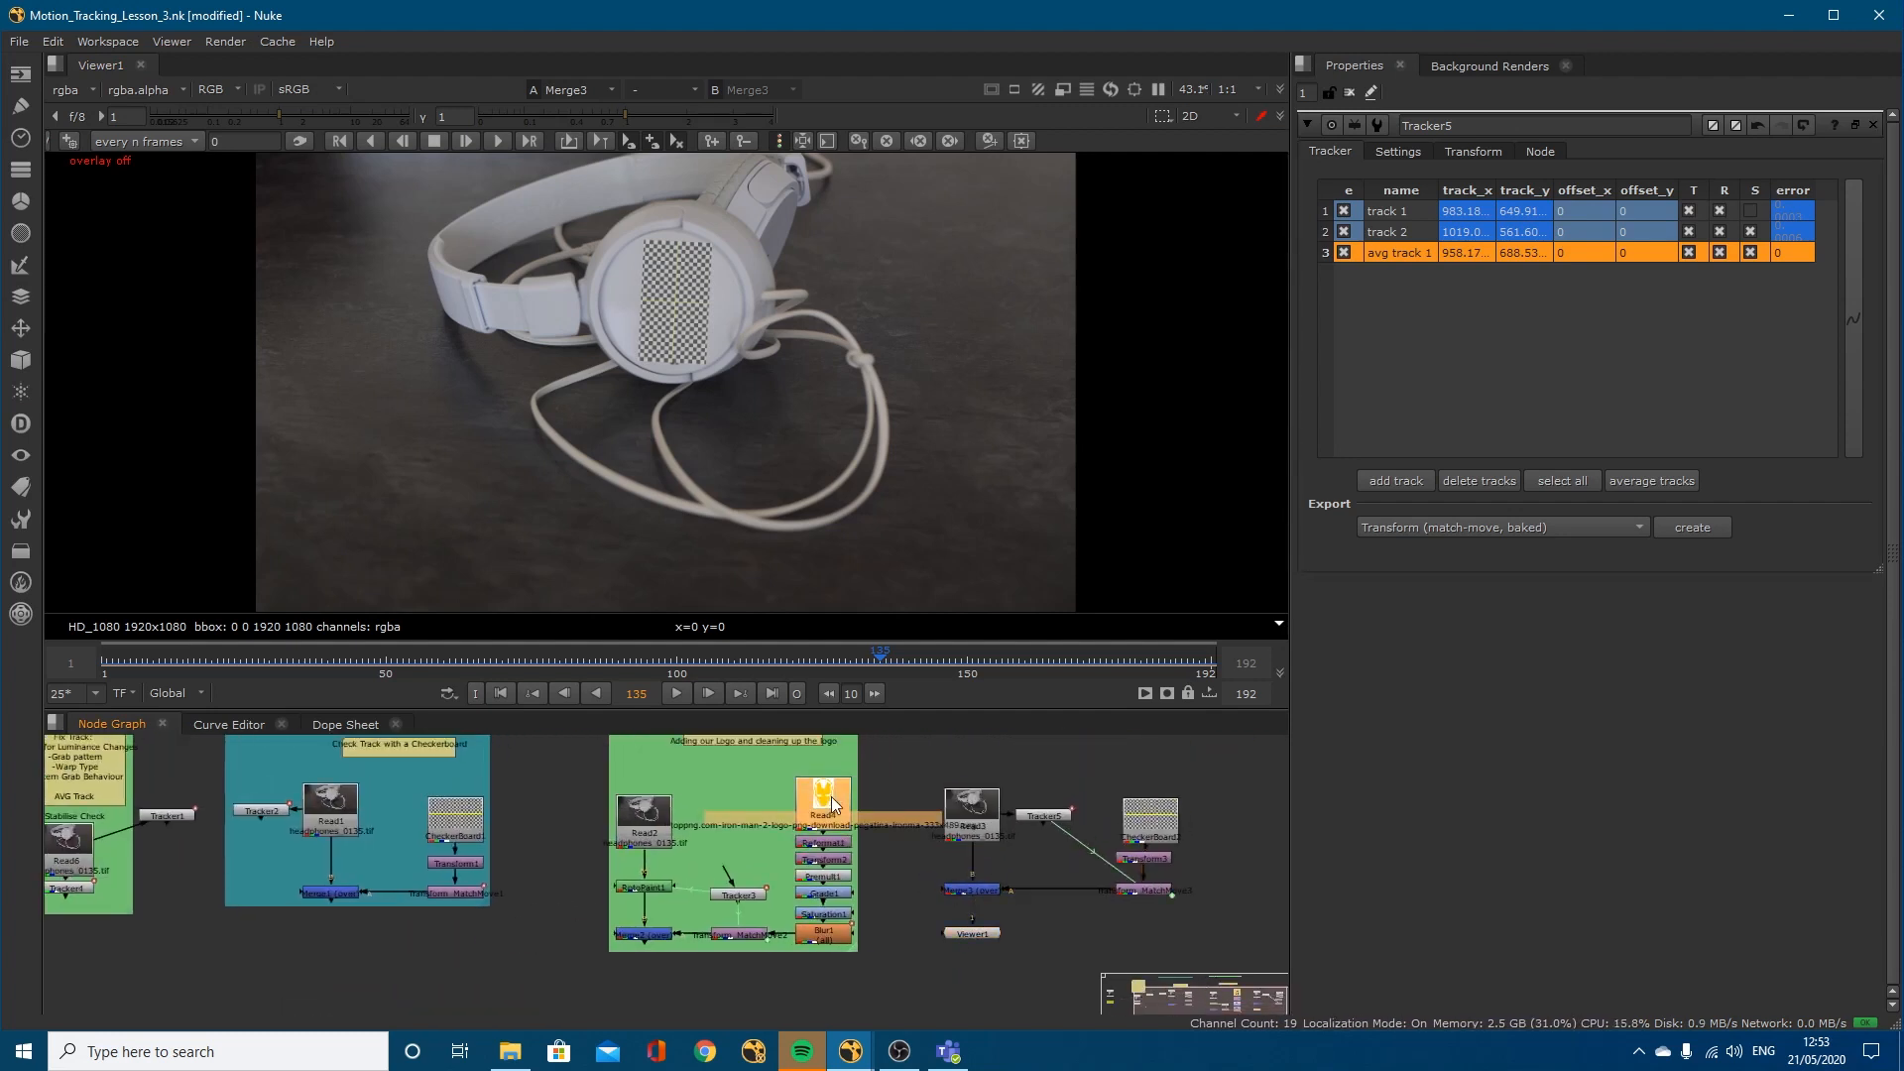
{"action": "key", "text": "1"}
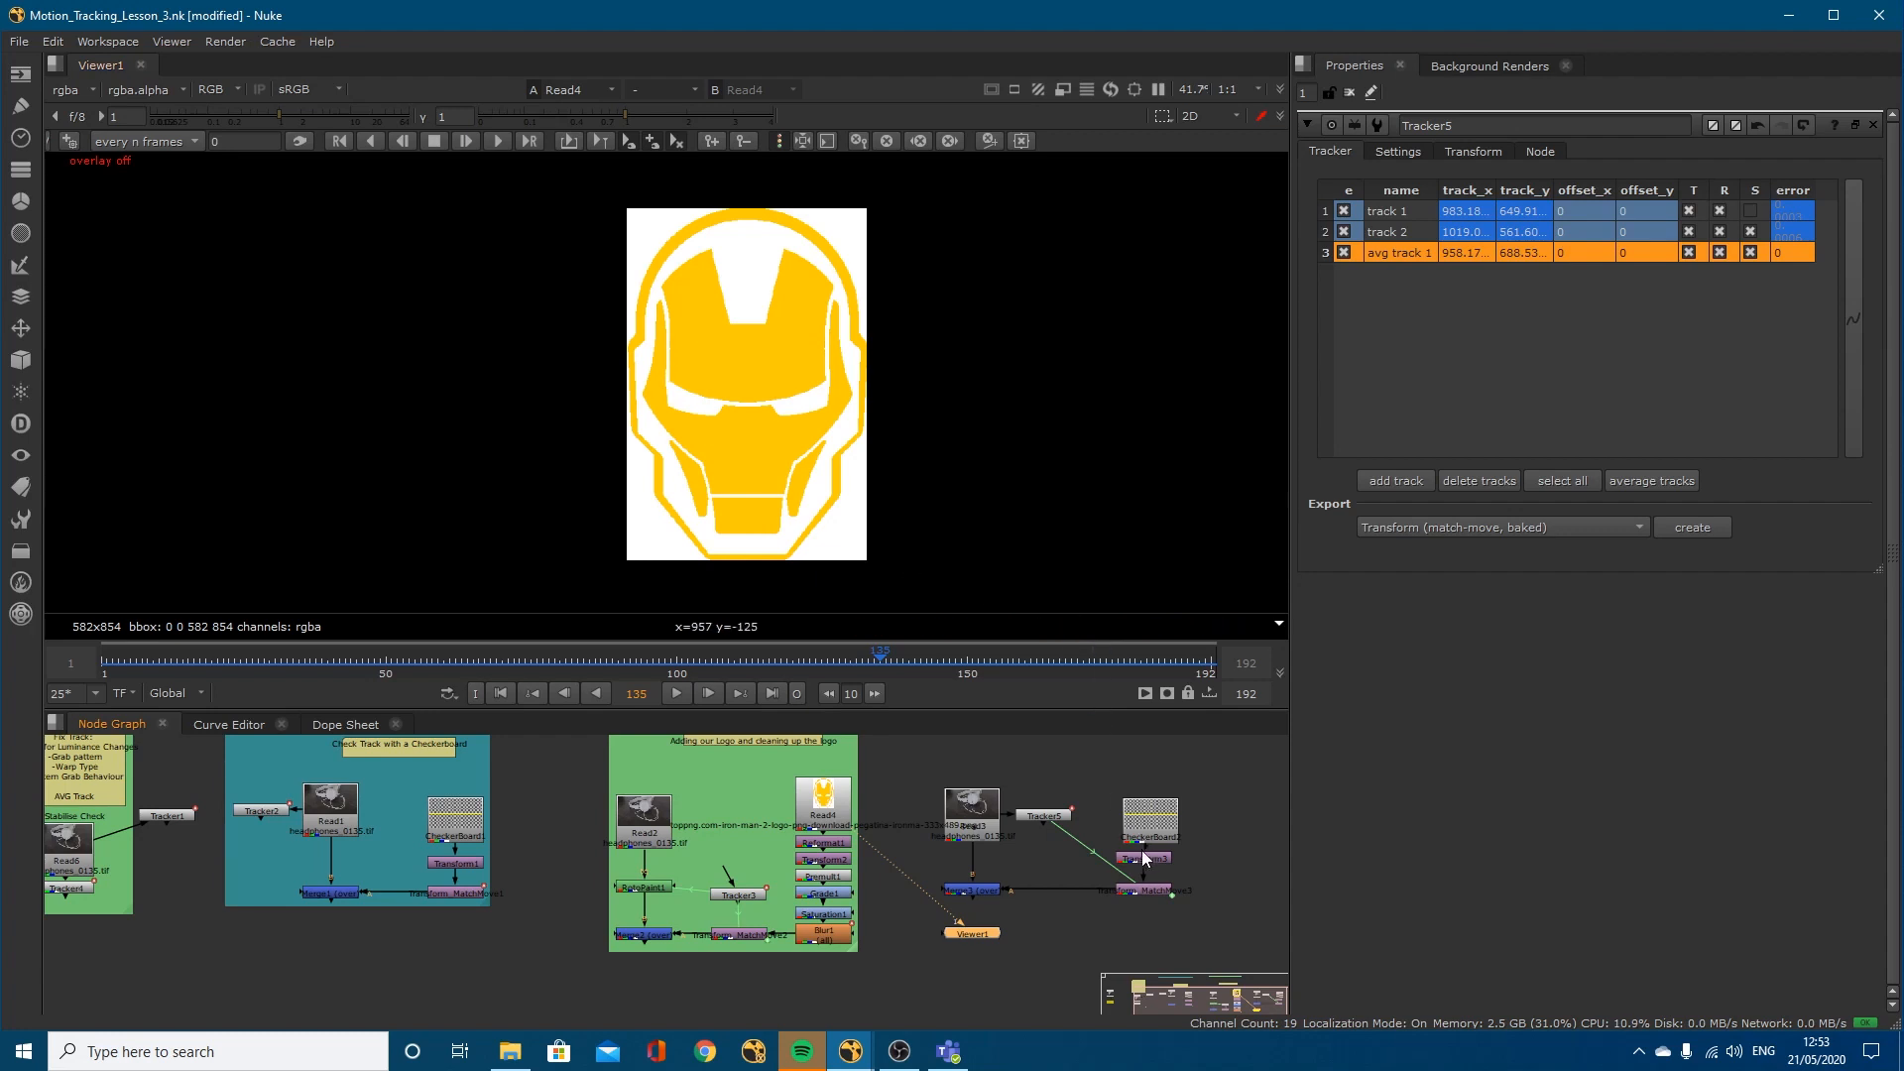
Step: Delete the CheckerBoard and its Transform from the Read3 and Tracker5 setup
{"action": "left_click_drag", "start_coordinate": [1177, 827], "coordinate": [1168, 811]}
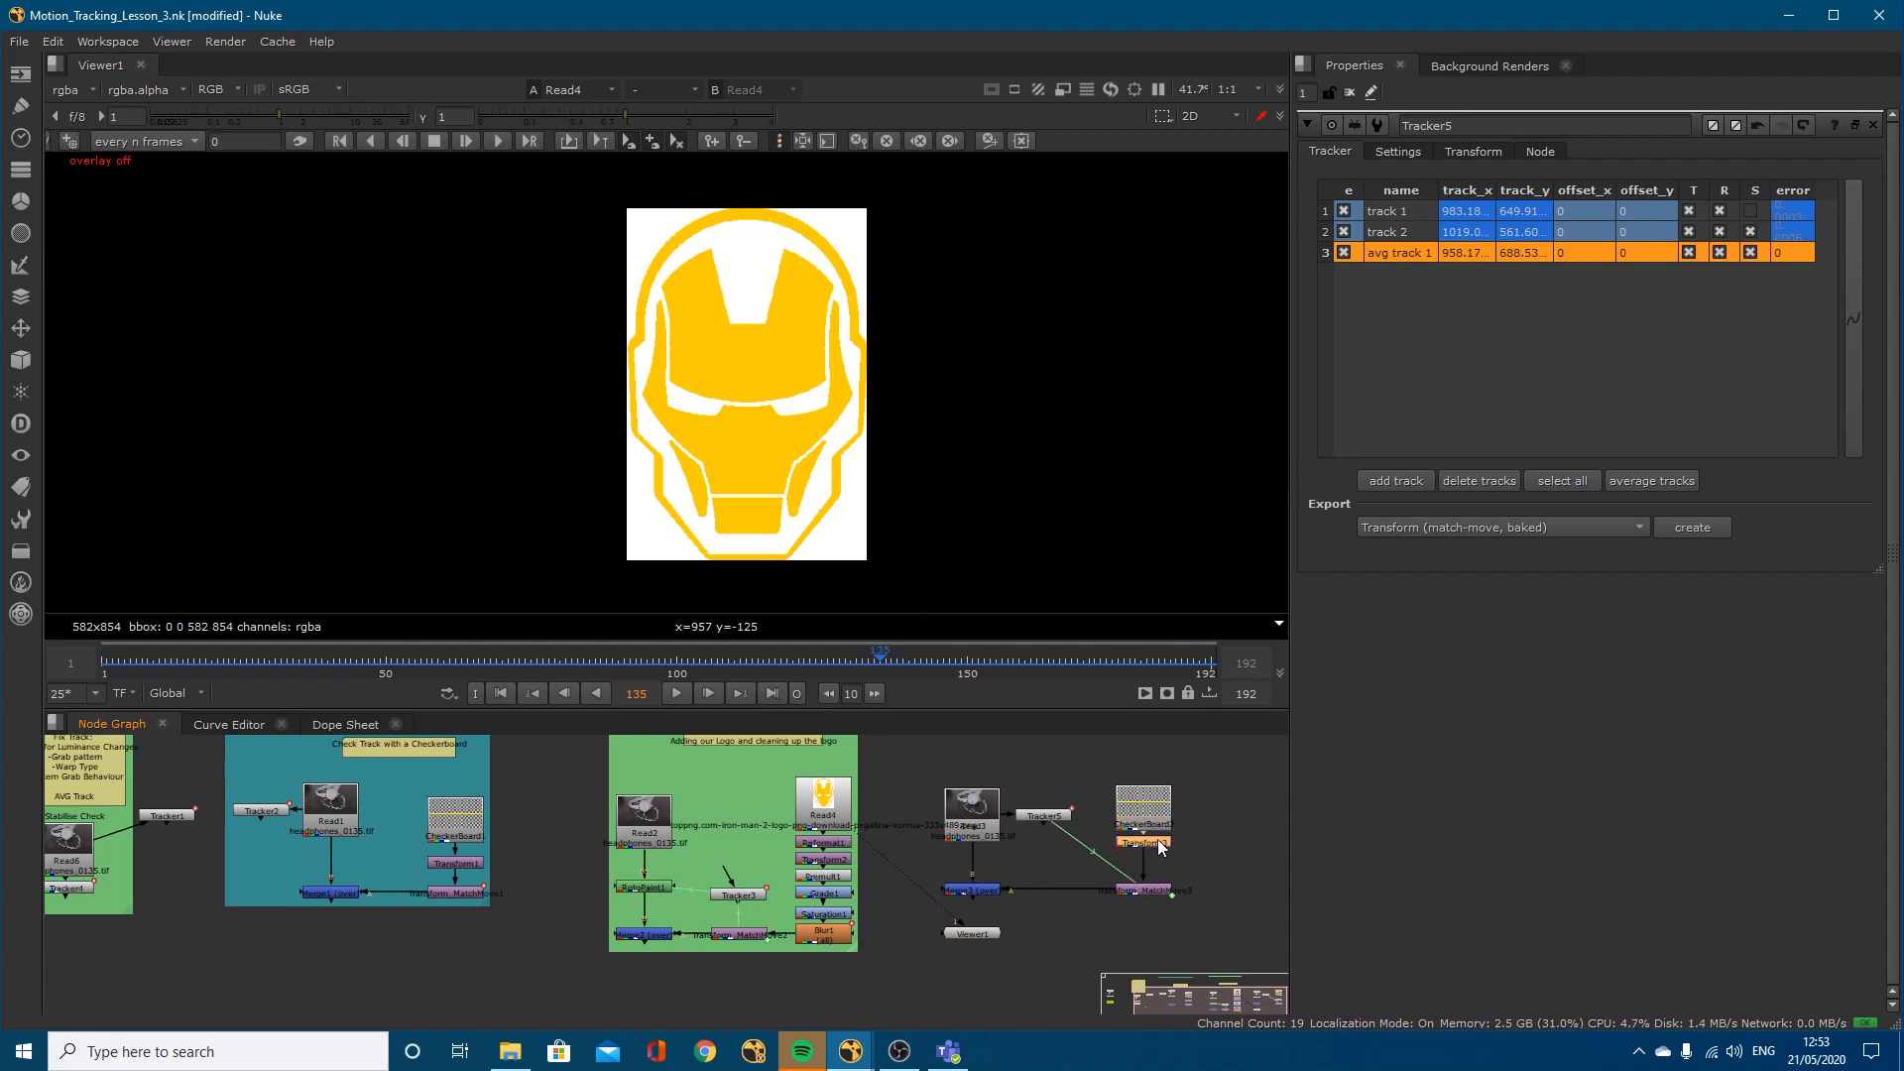
{"action": "left_click_drag", "start_coordinate": [1188, 846], "coordinate": [1098, 762]}
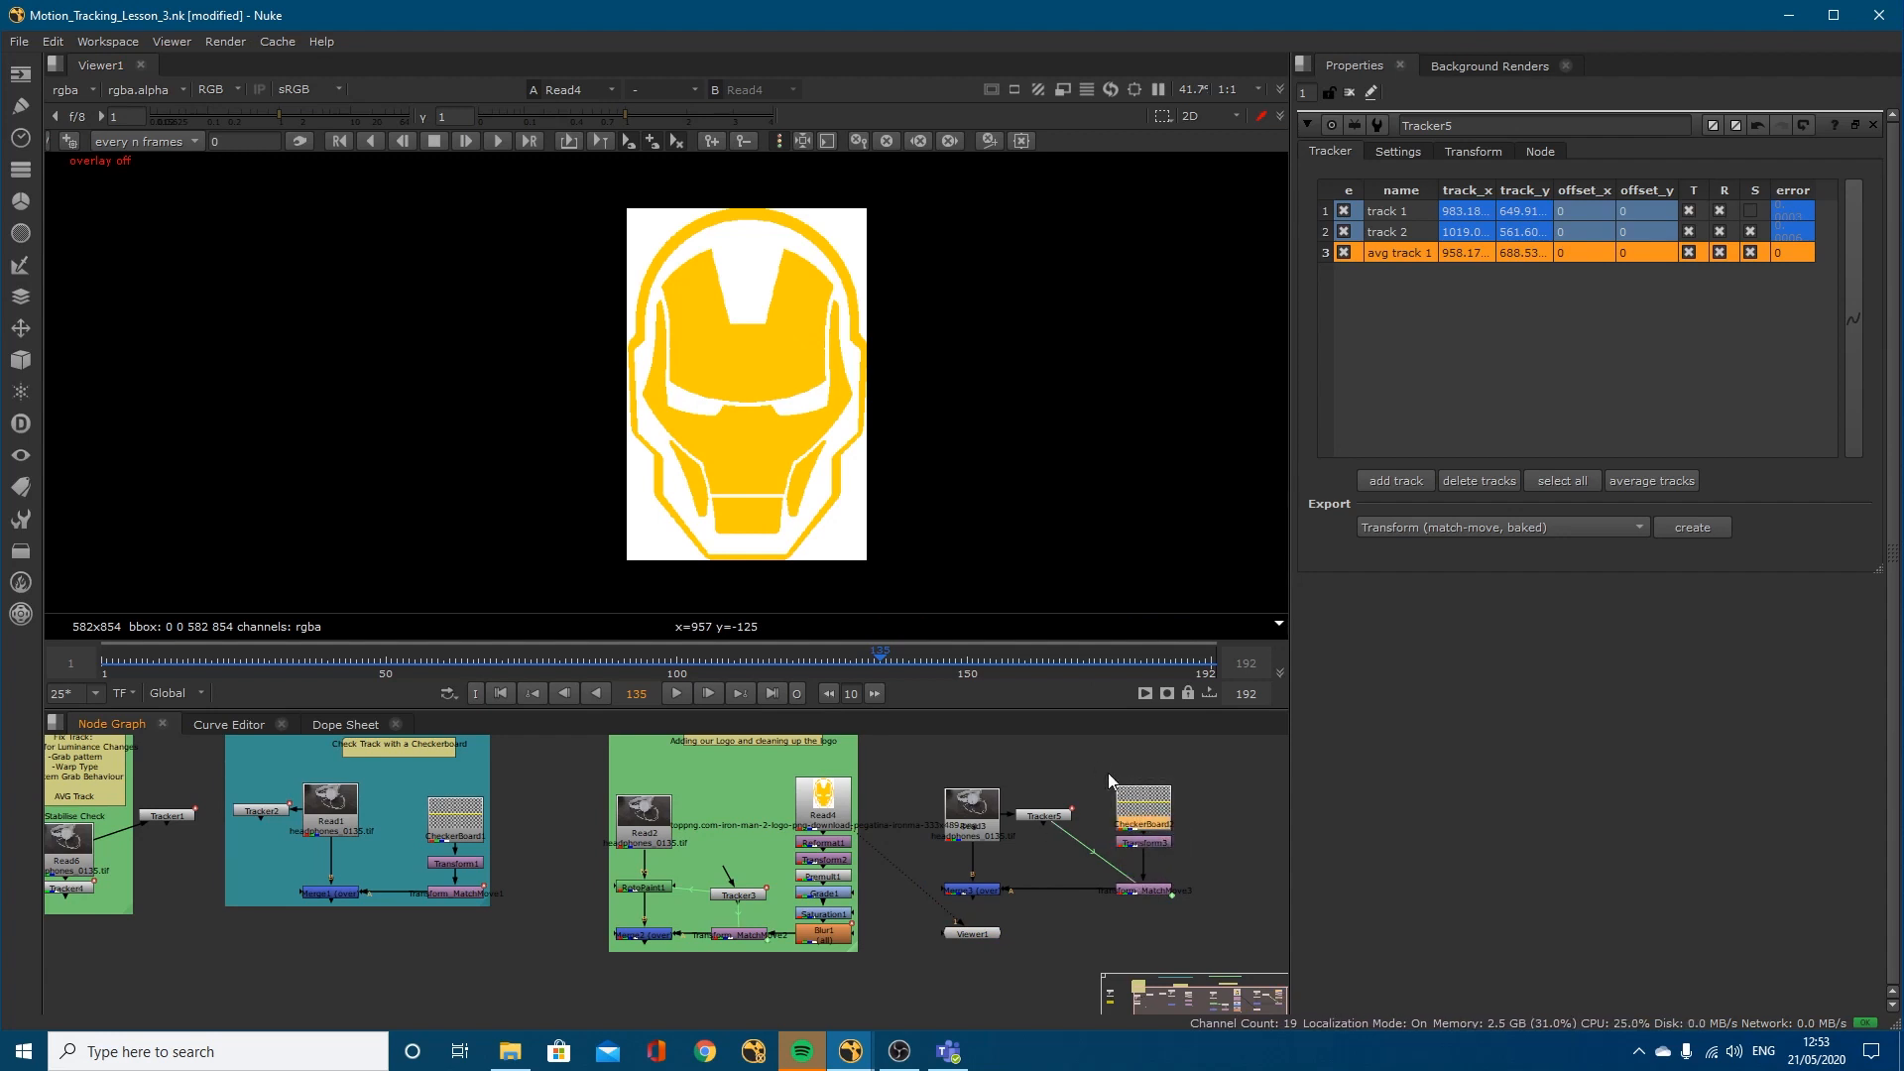
{"action": "key", "text": "Delete"}
{"action": "left_click", "coordinate": [1146, 846]}
{"action": "key", "text": "Delete"}
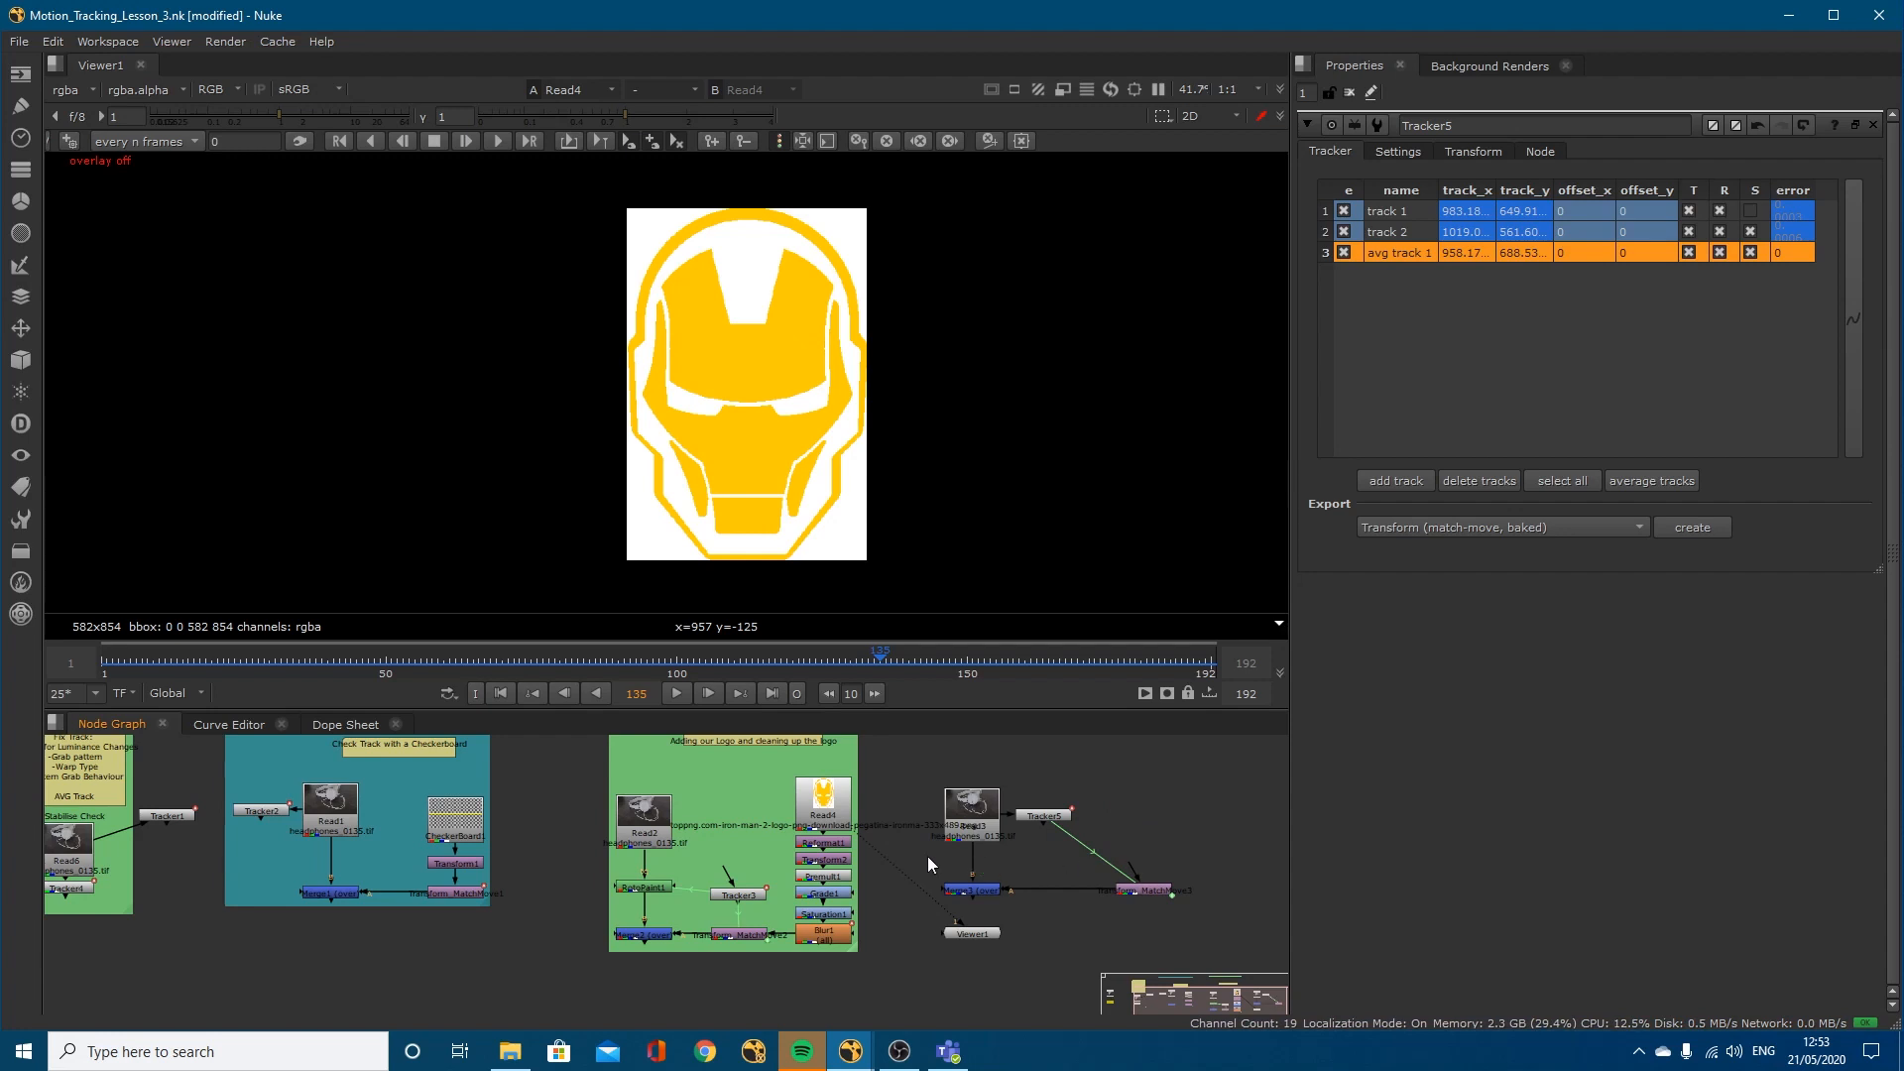
Step: Duplicate the Read4 logo node above the match-move Transform and connect the copy to the Merge's A input
{"action": "middle_click_drag", "start_coordinate": [926, 854], "coordinate": [869, 814]}
{"action": "scroll", "coordinate": [973, 827], "scroll_direction": "up", "scroll_amount": 2}
{"action": "left_click", "coordinate": [1113, 833]}
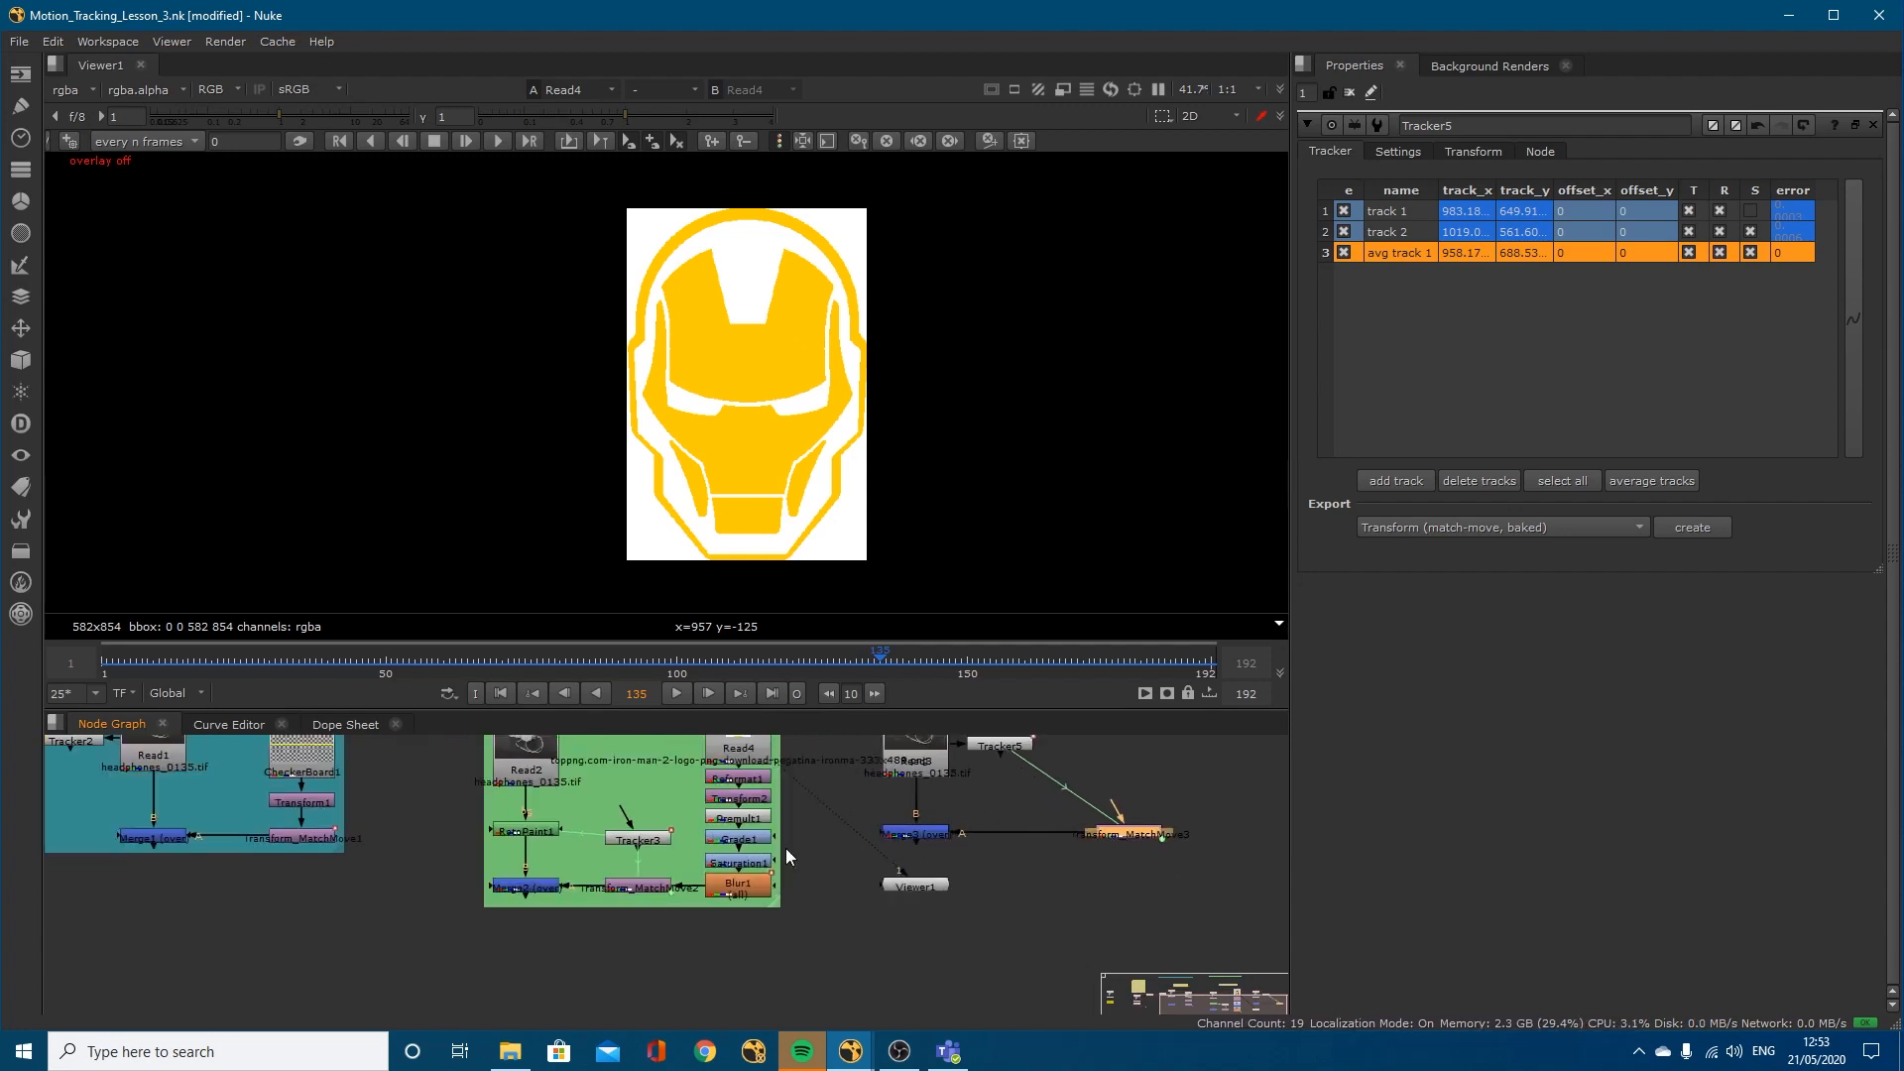
{"action": "middle_click_drag", "start_coordinate": [1008, 790], "coordinate": [929, 852]}
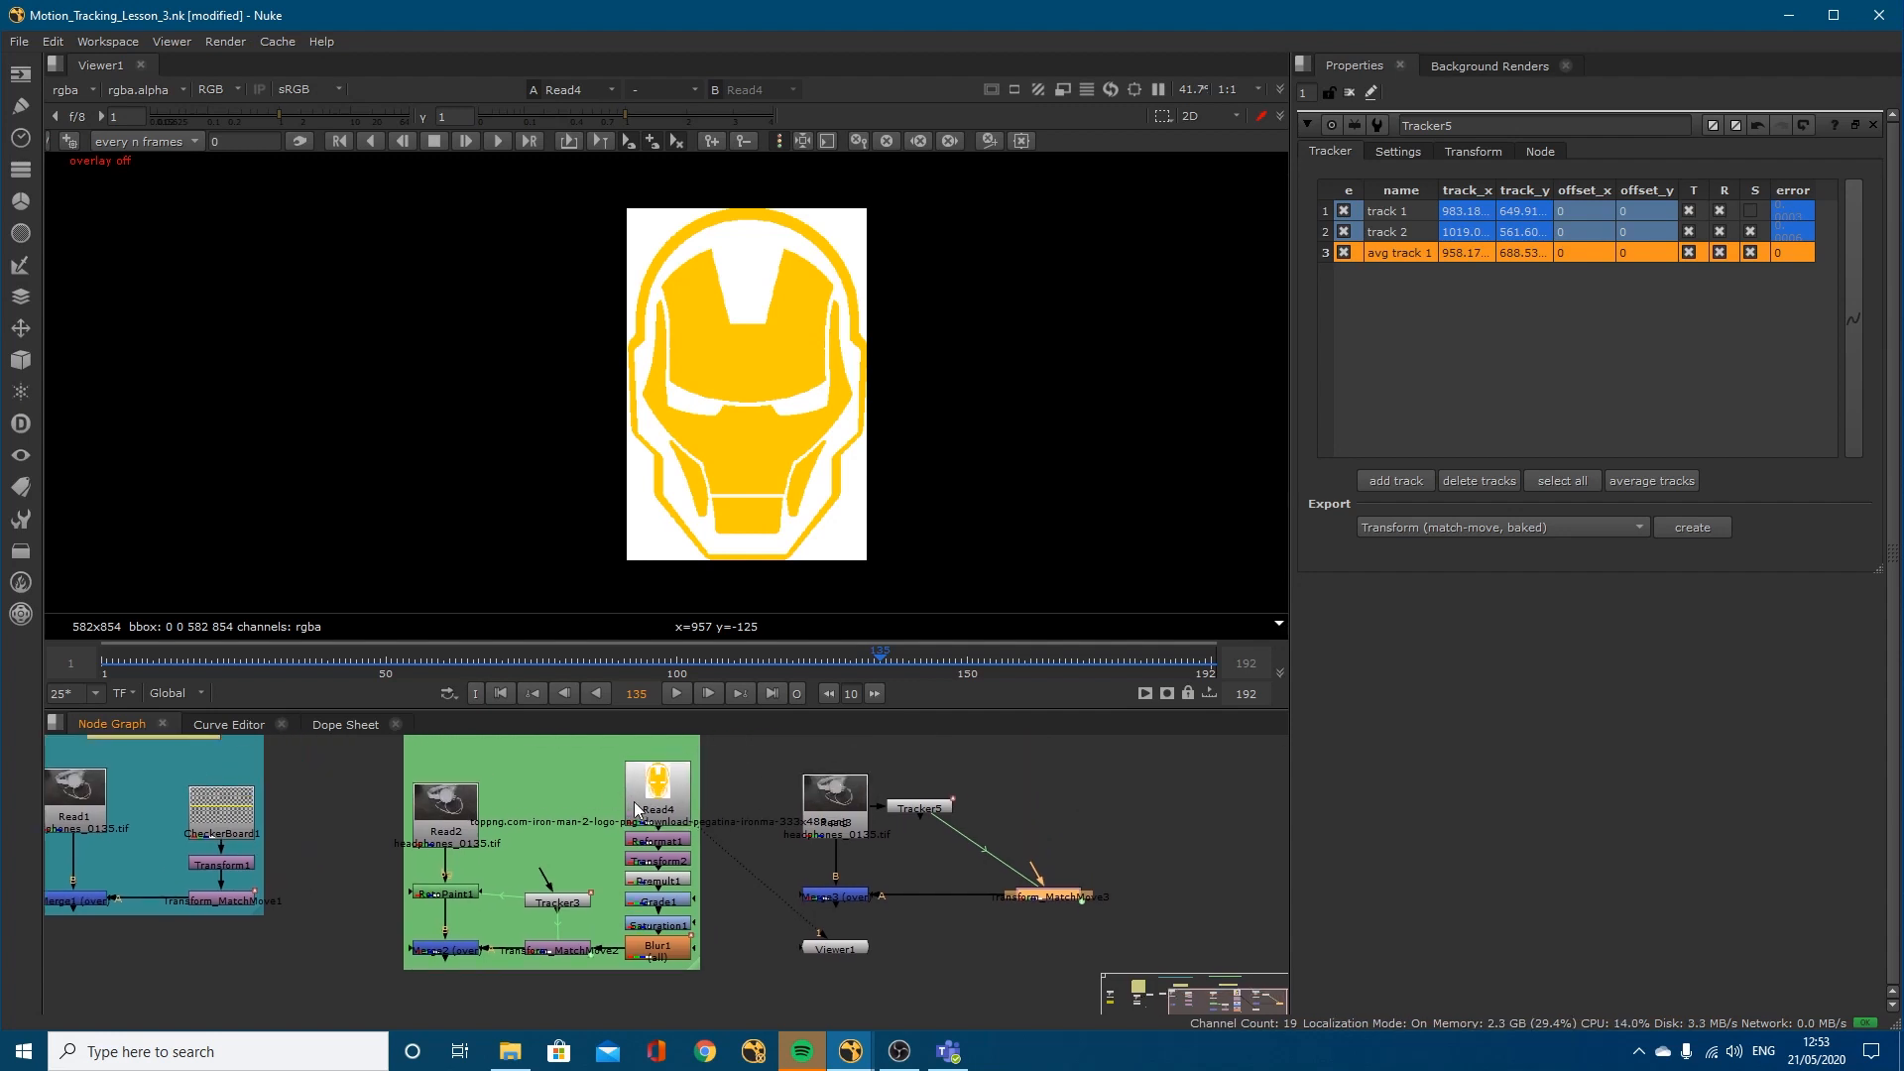
{"action": "left_click", "coordinate": [666, 797]}
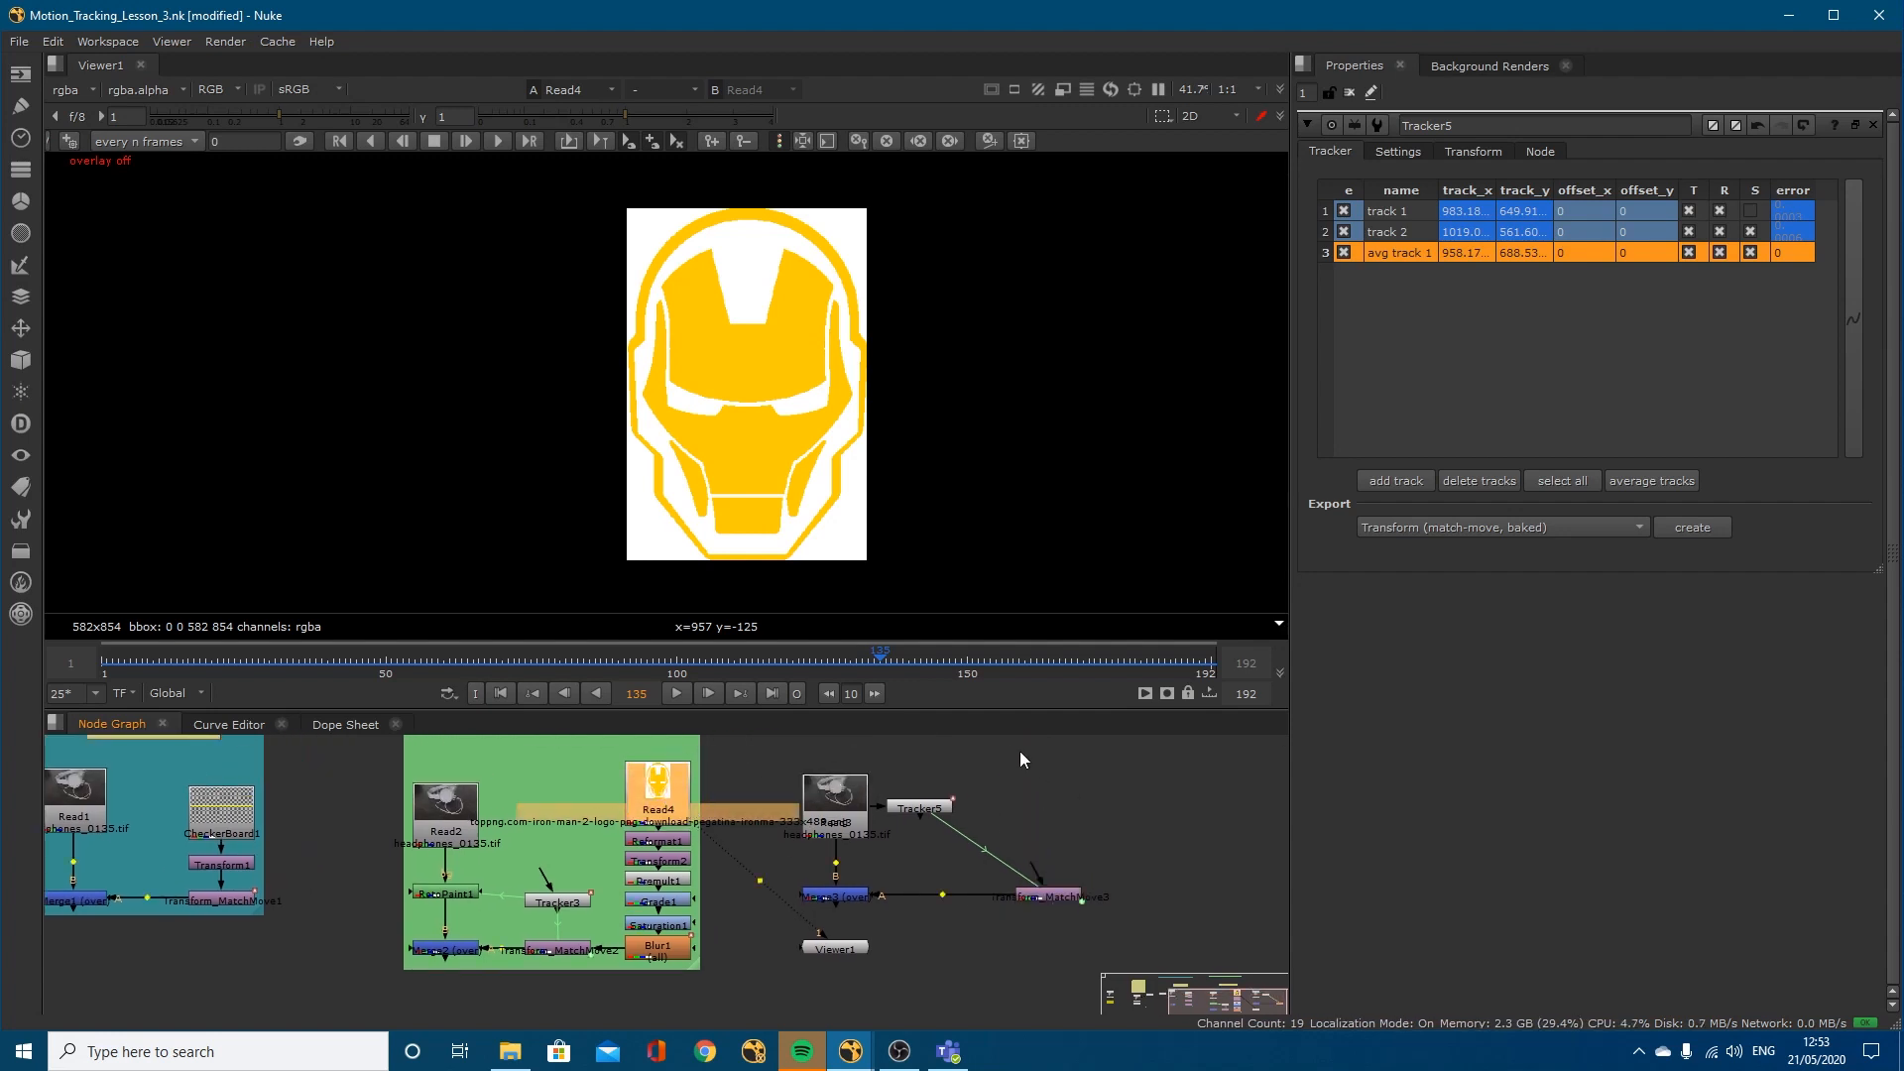
{"action": "key", "text": "ctrl+v"}
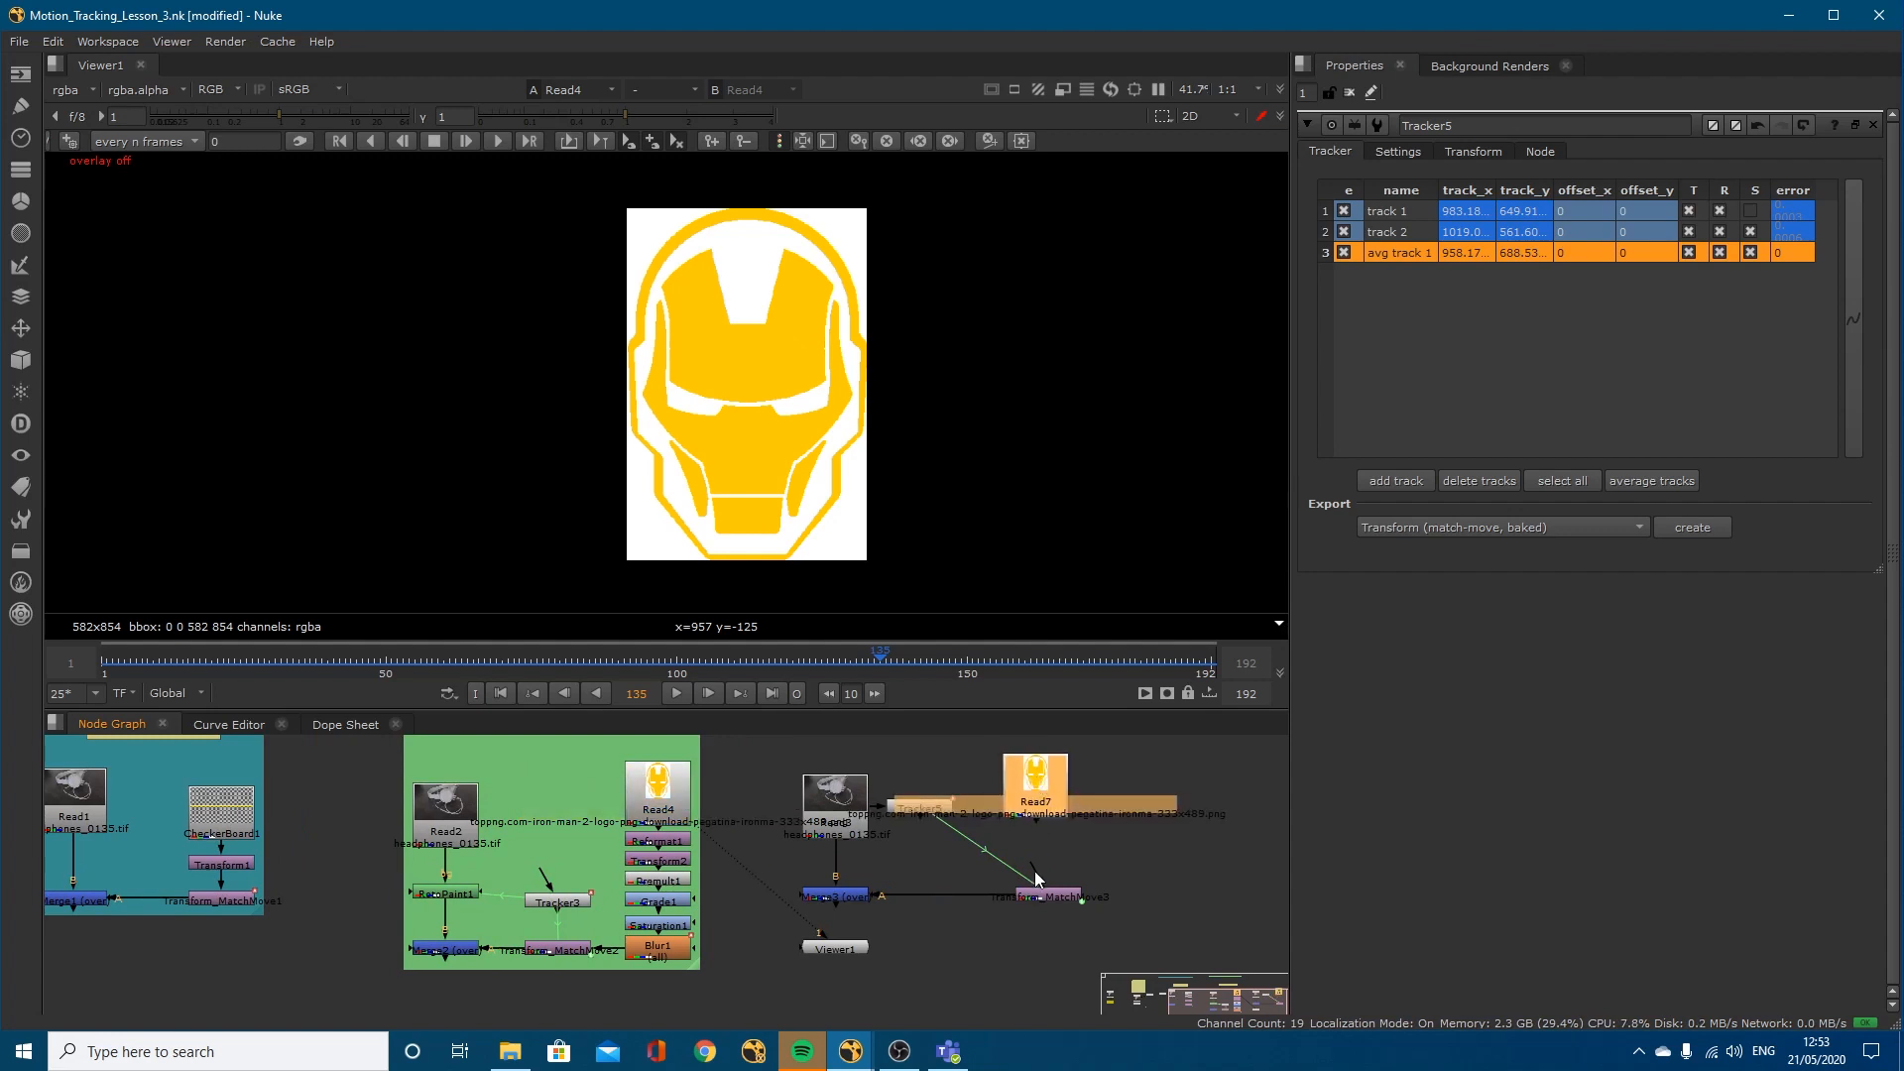
{"action": "left_click_drag", "start_coordinate": [1005, 898], "coordinate": [1034, 788]}
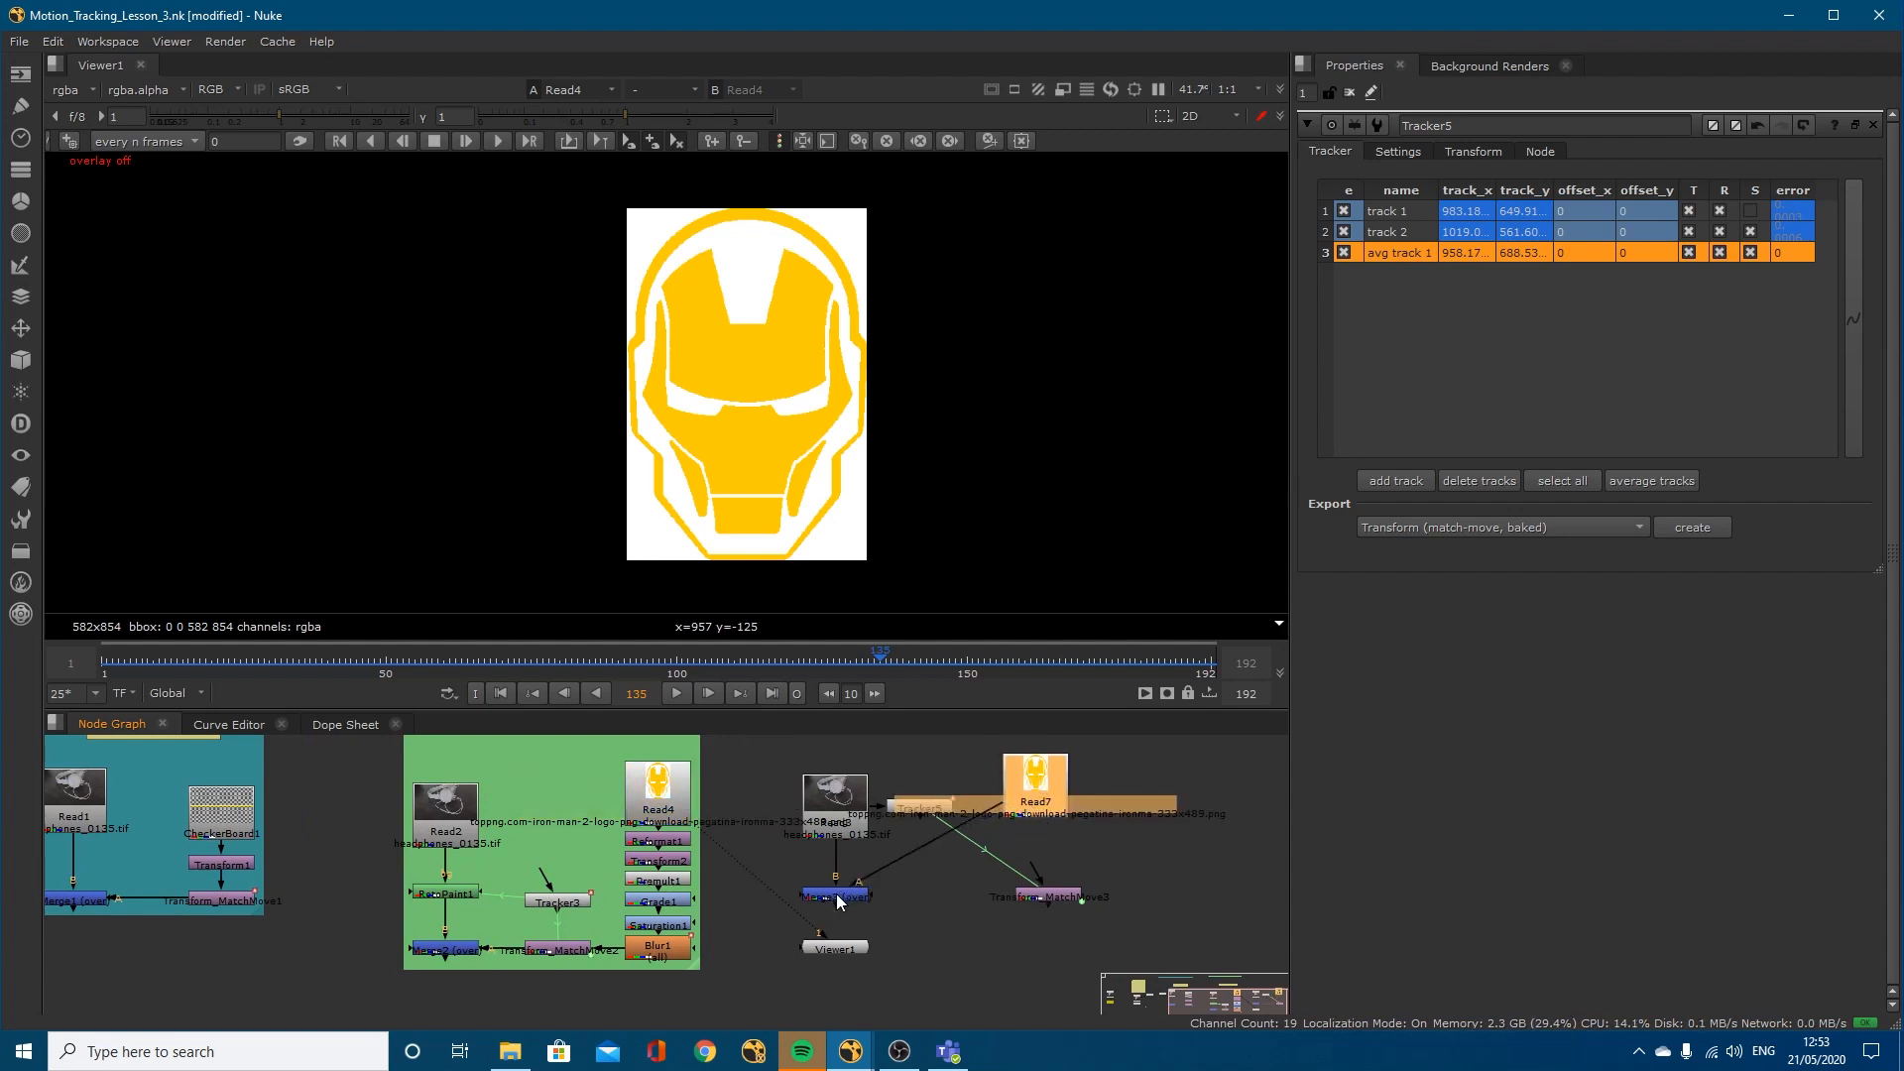
Step: Display the Merge3 composite in the viewer
{"action": "left_click", "coordinate": [838, 898]}
{"action": "key", "text": "2"}
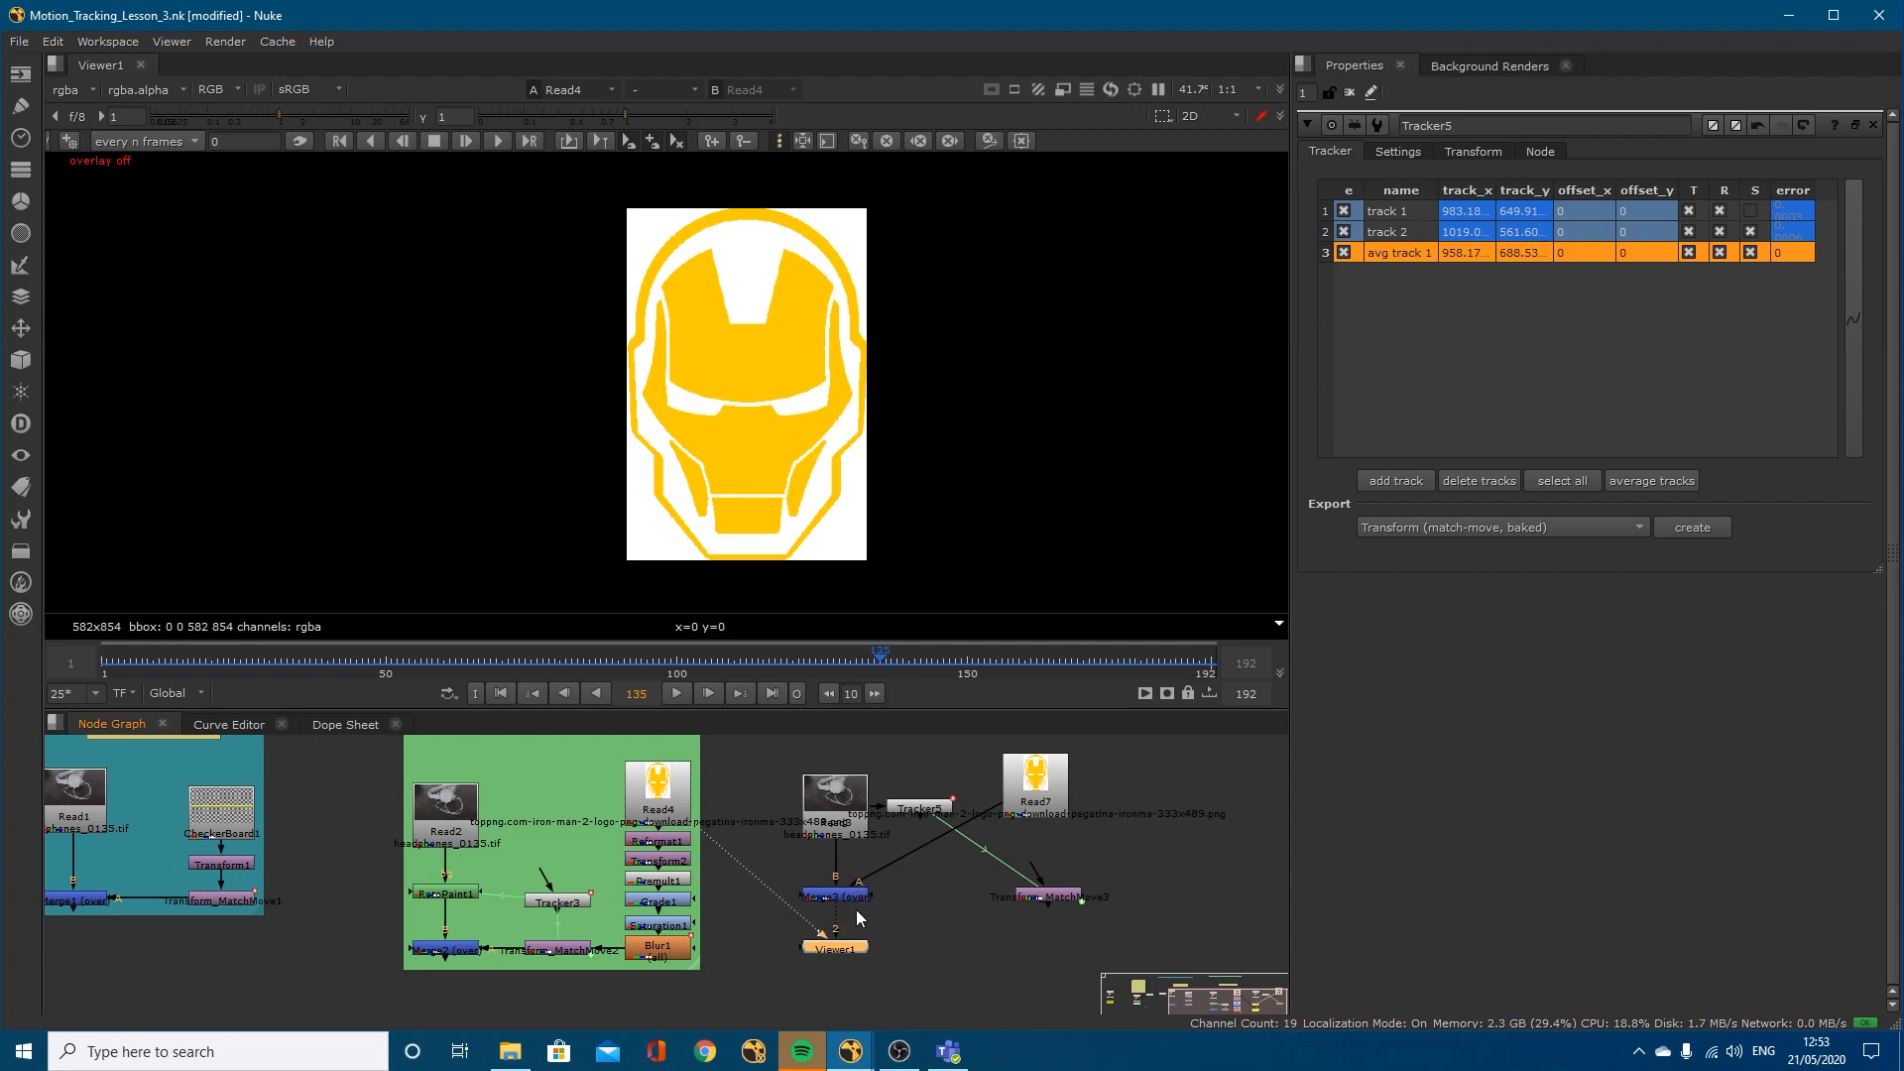
{"action": "left_click", "coordinate": [841, 899]}
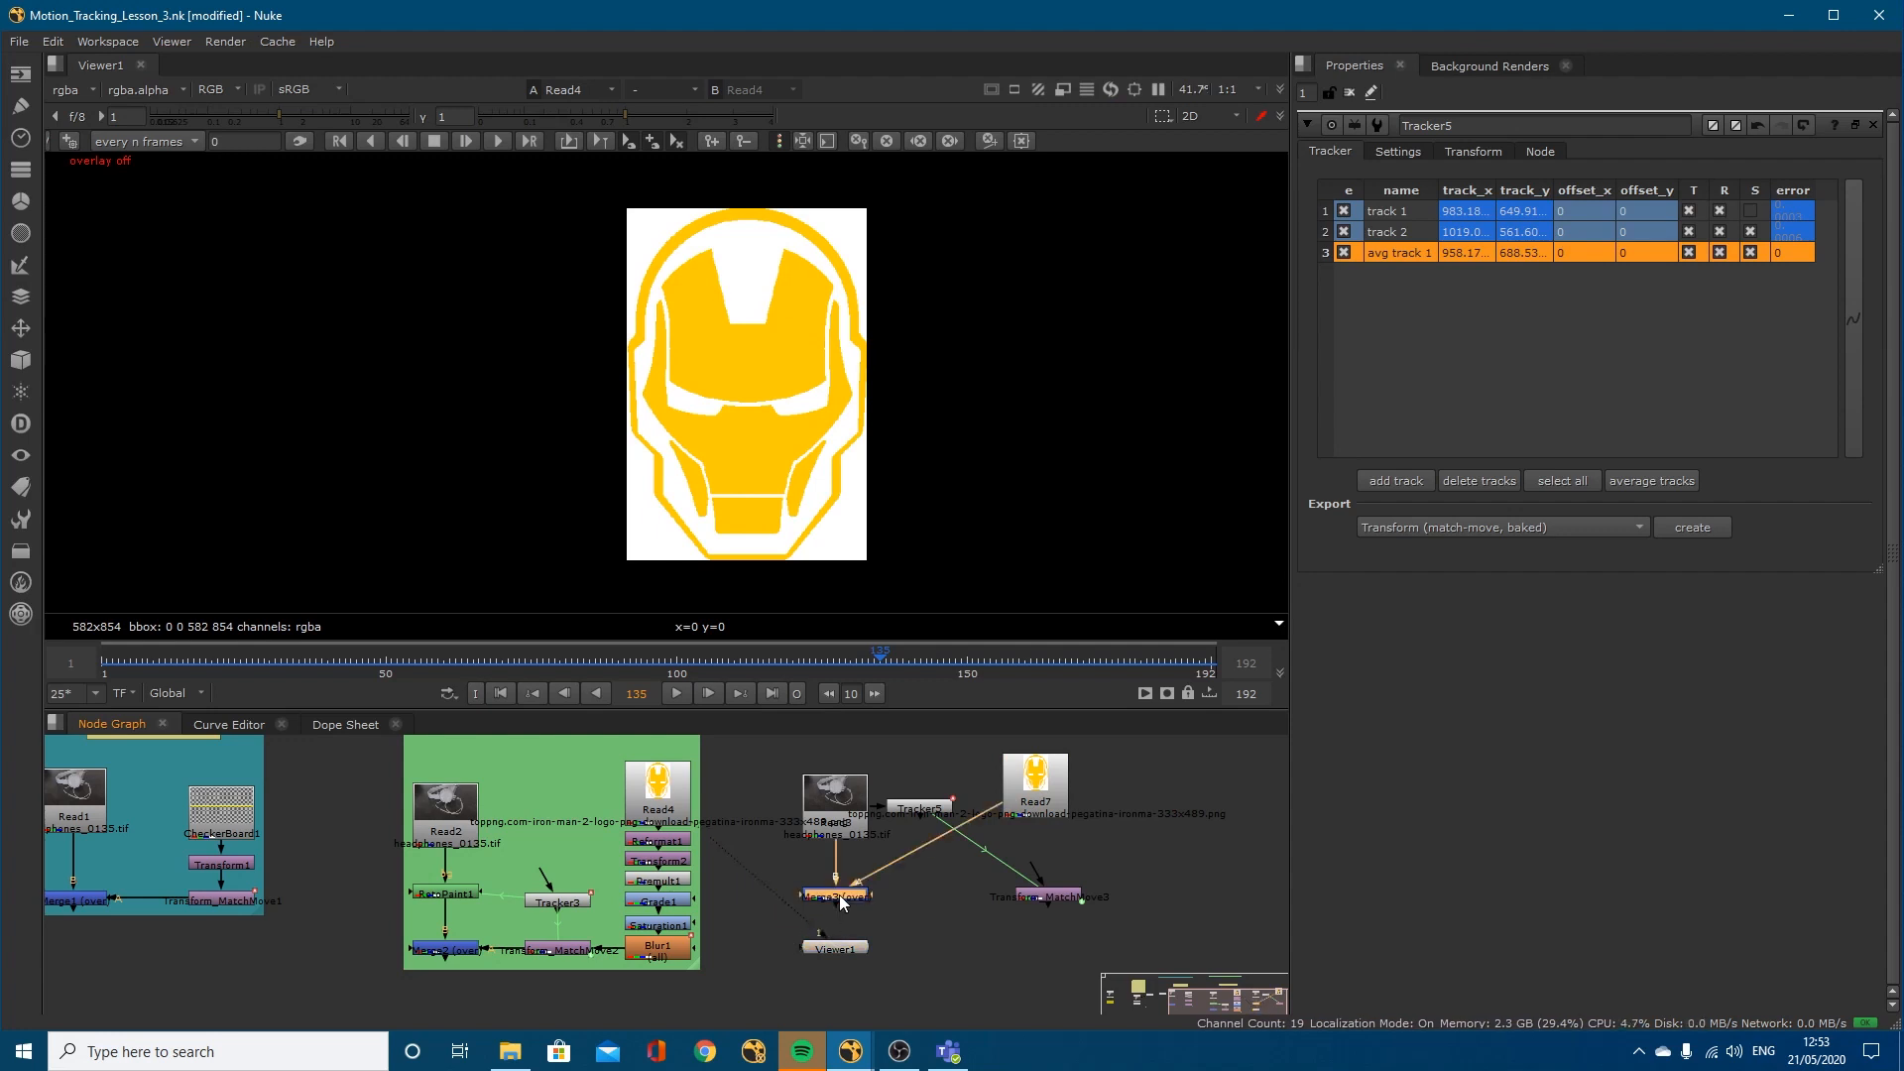
{"action": "key", "text": "1"}
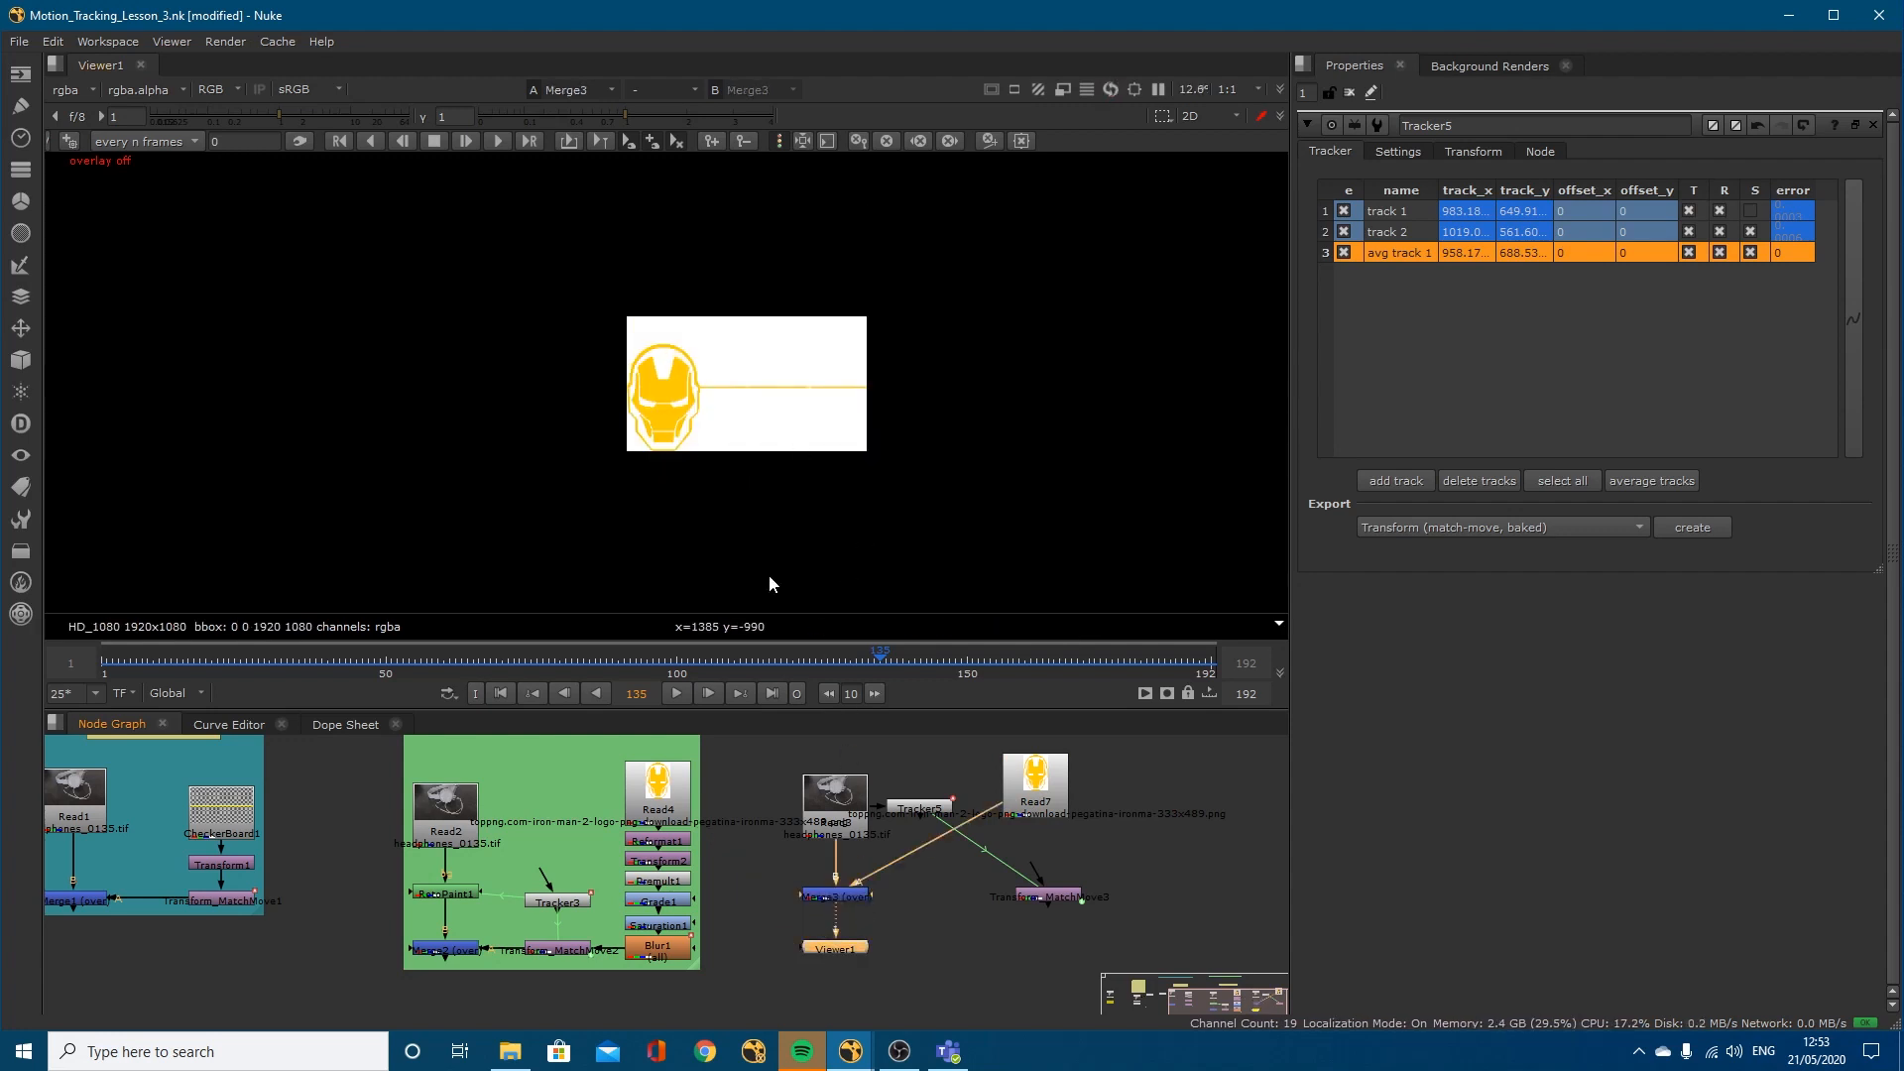
Step: Make room below the copied logo Read node and add a Reformat node directly after it
{"action": "left_click_drag", "start_coordinate": [1033, 807], "coordinate": [1064, 786]}
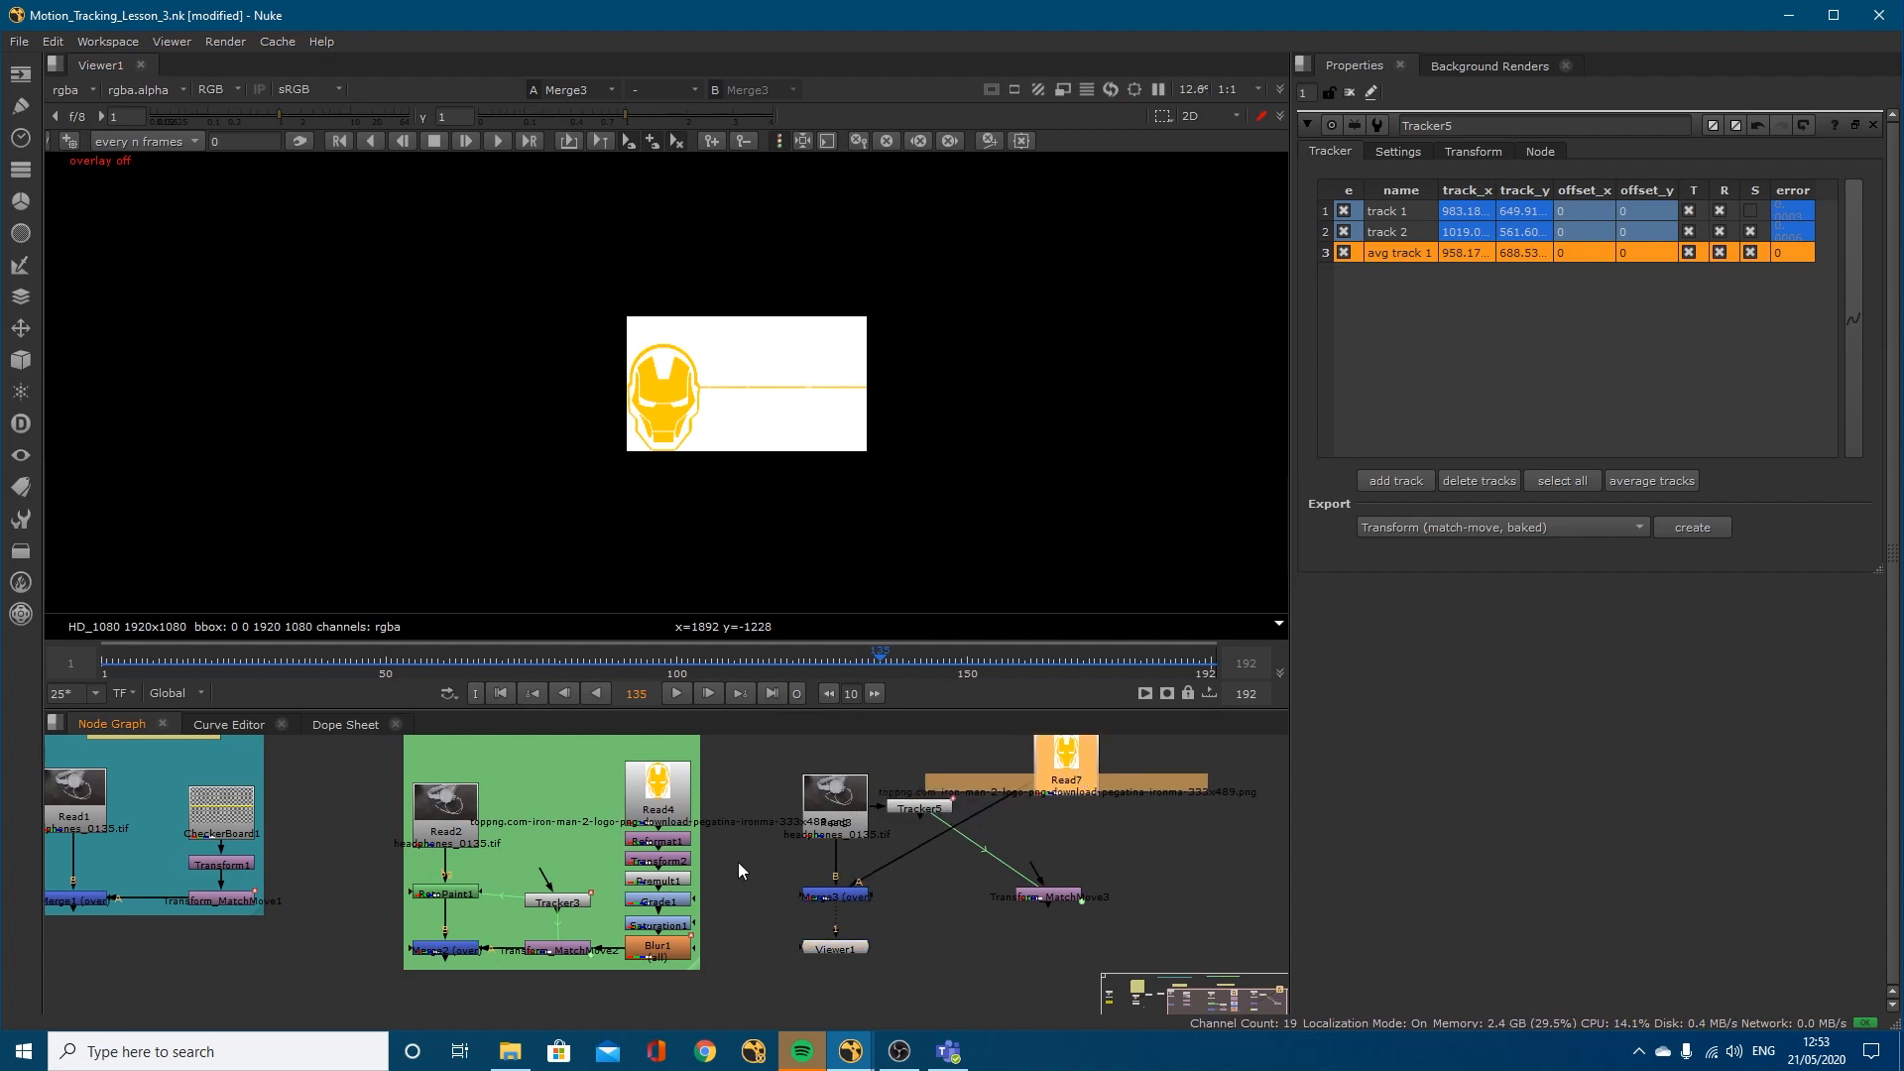
{"action": "key", "text": "Tab"}
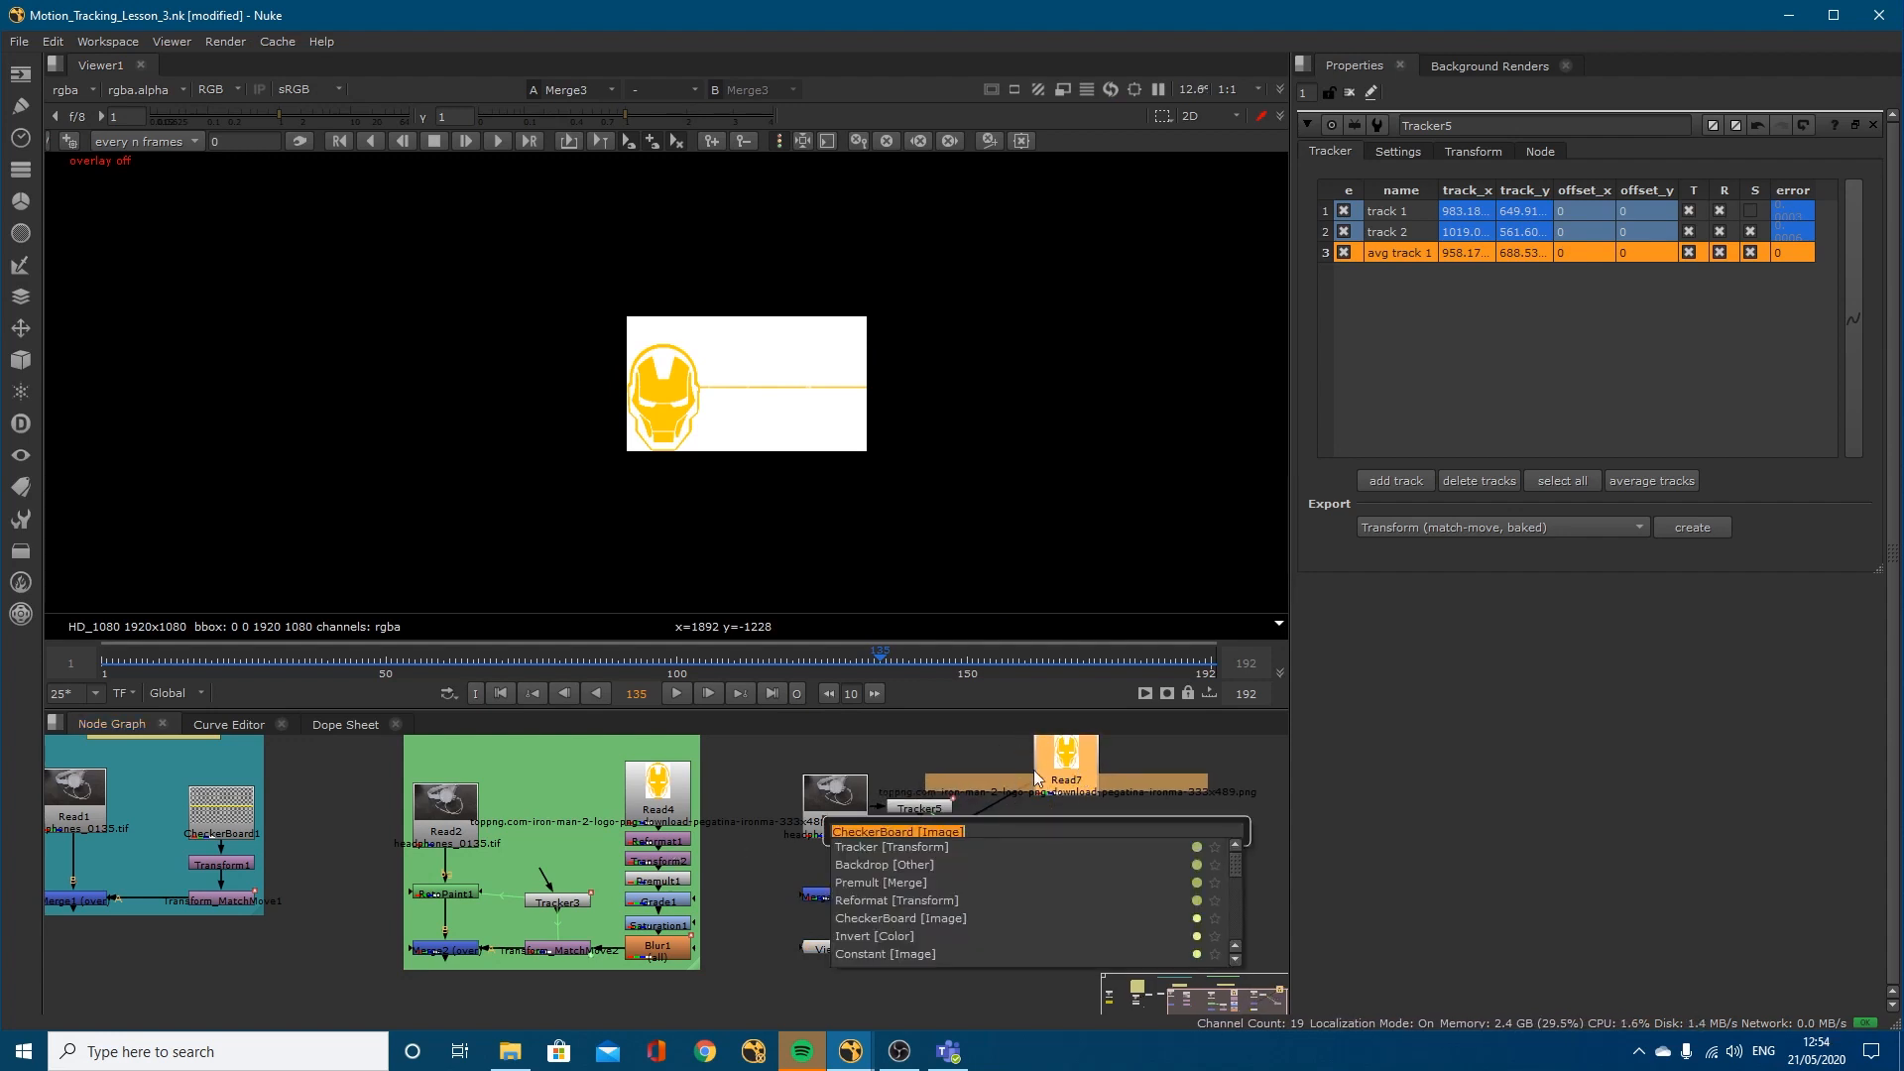
{"action": "type", "text": "REF"}
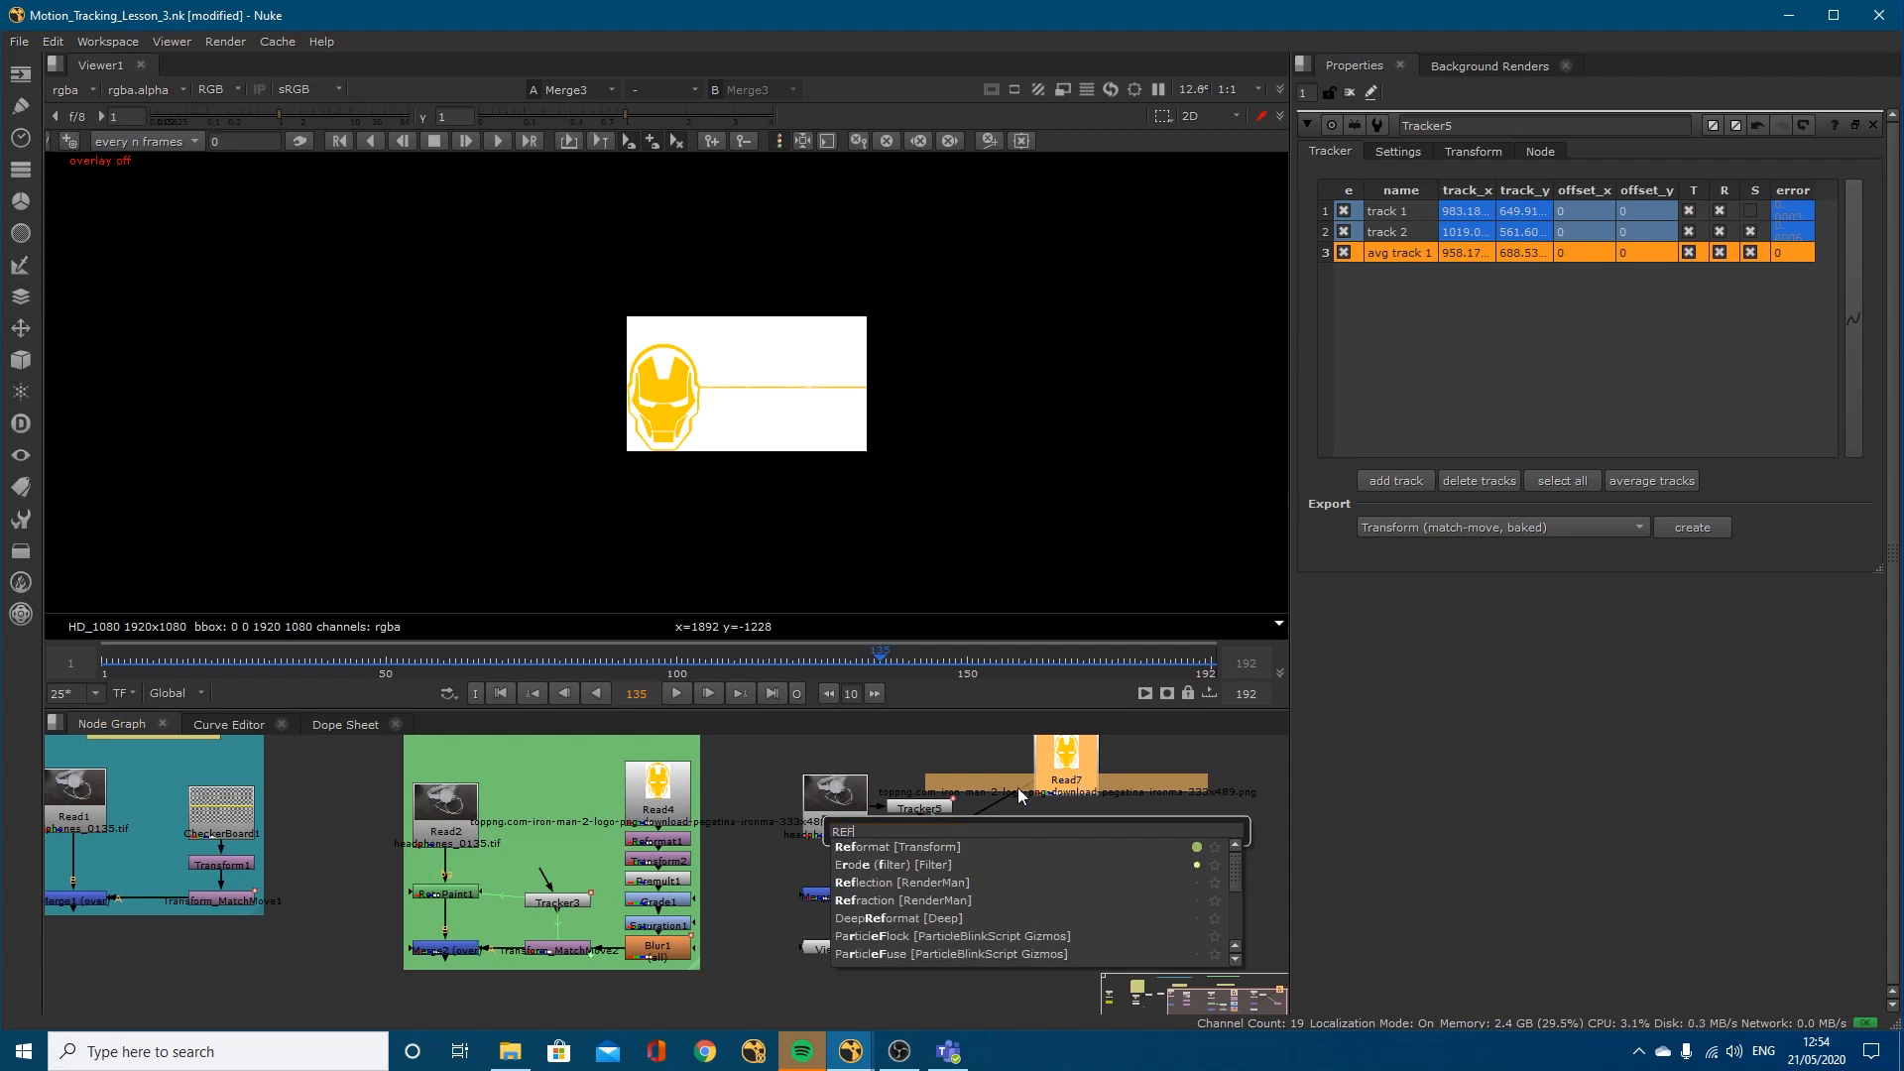
{"action": "left_click", "coordinate": [866, 848]}
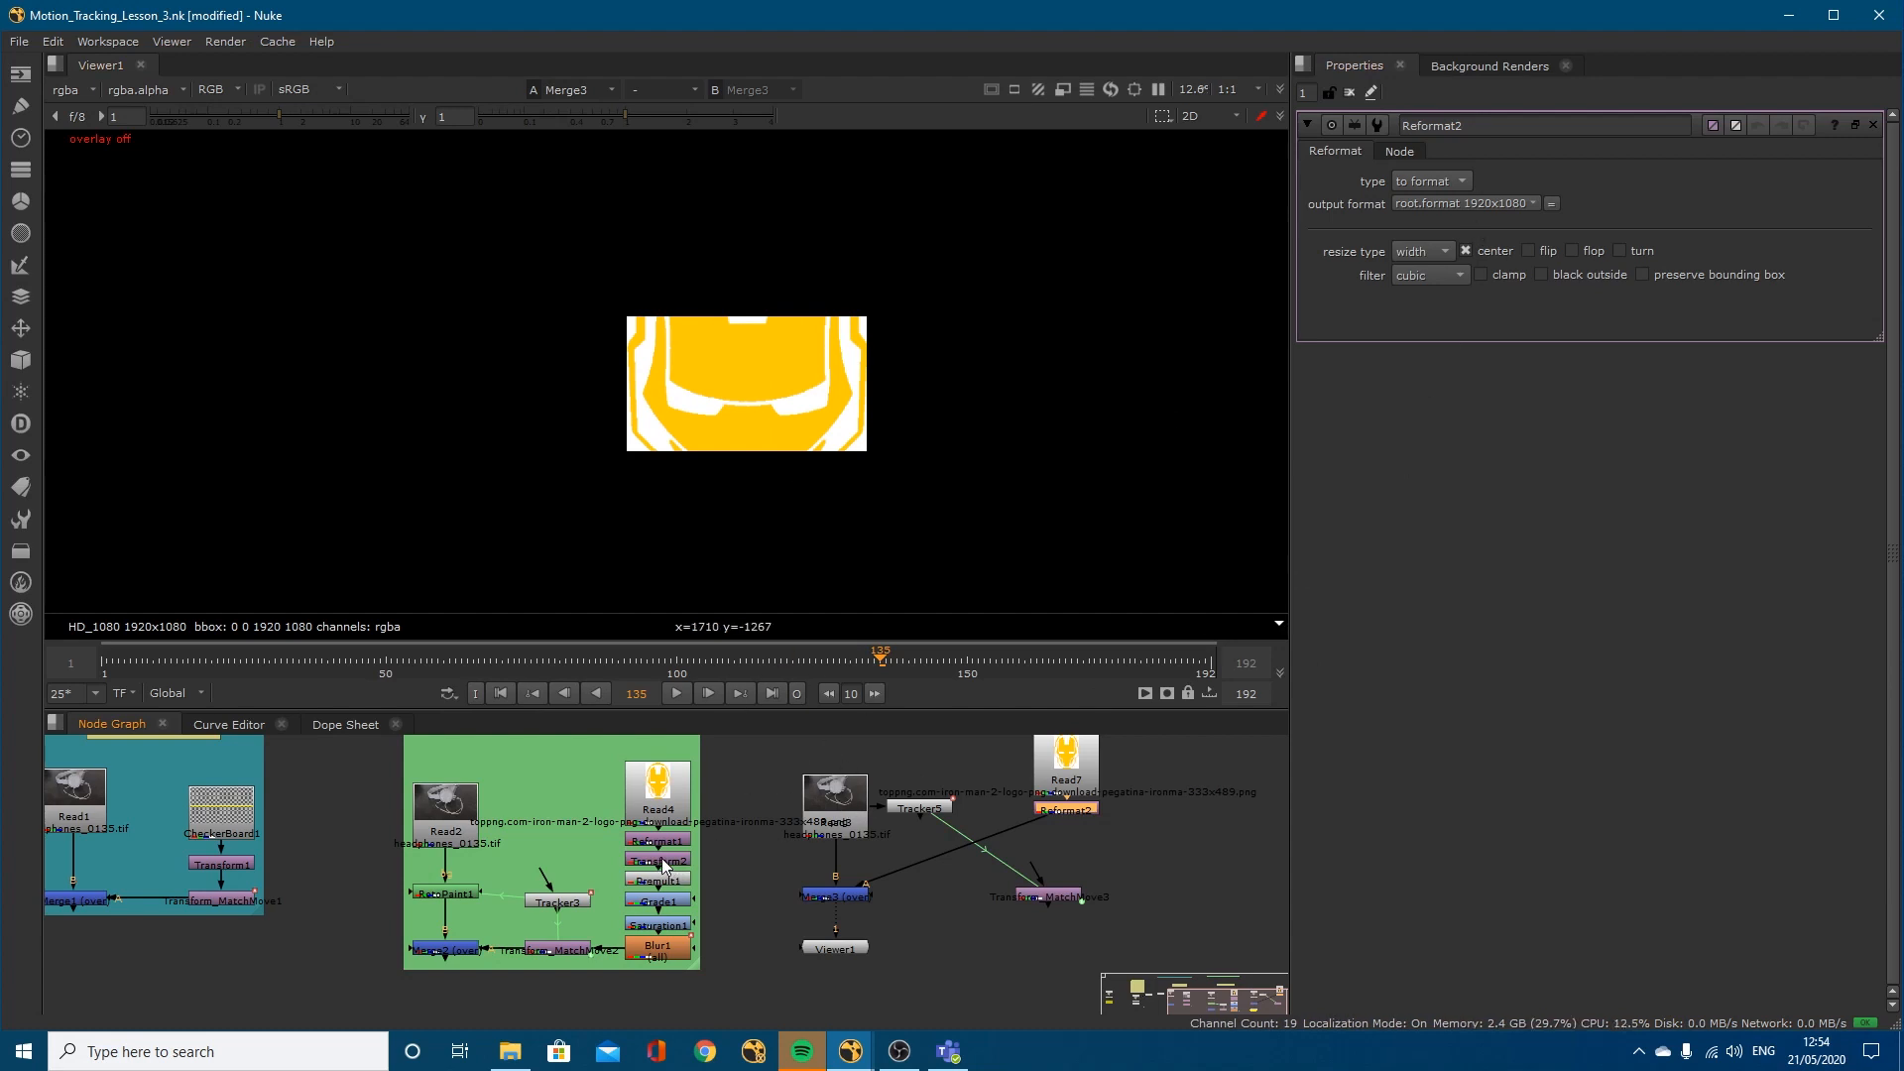
Step: Insert a Transform between the logo's Reformat and the Merge and set its scale to 0.1
{"action": "key", "text": "t"}
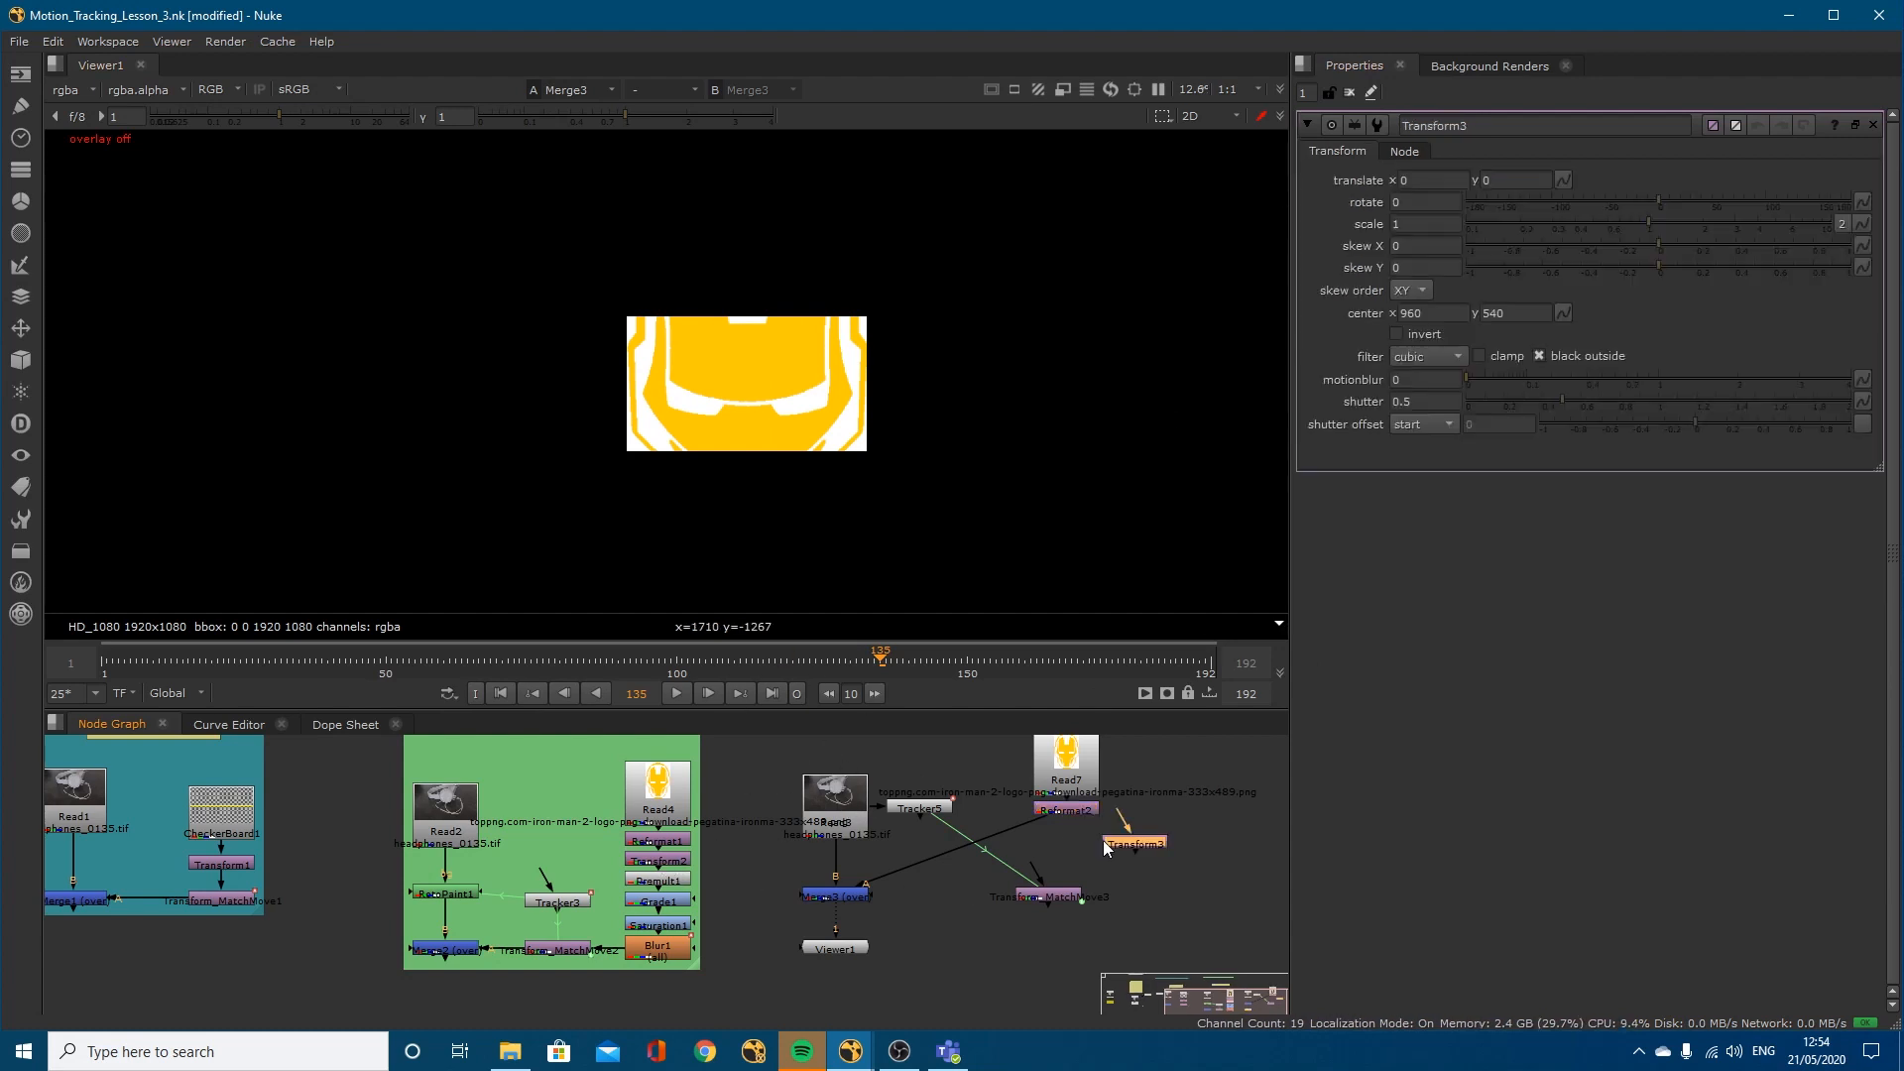
{"action": "left_click_drag", "start_coordinate": [1136, 842], "coordinate": [1064, 829]}
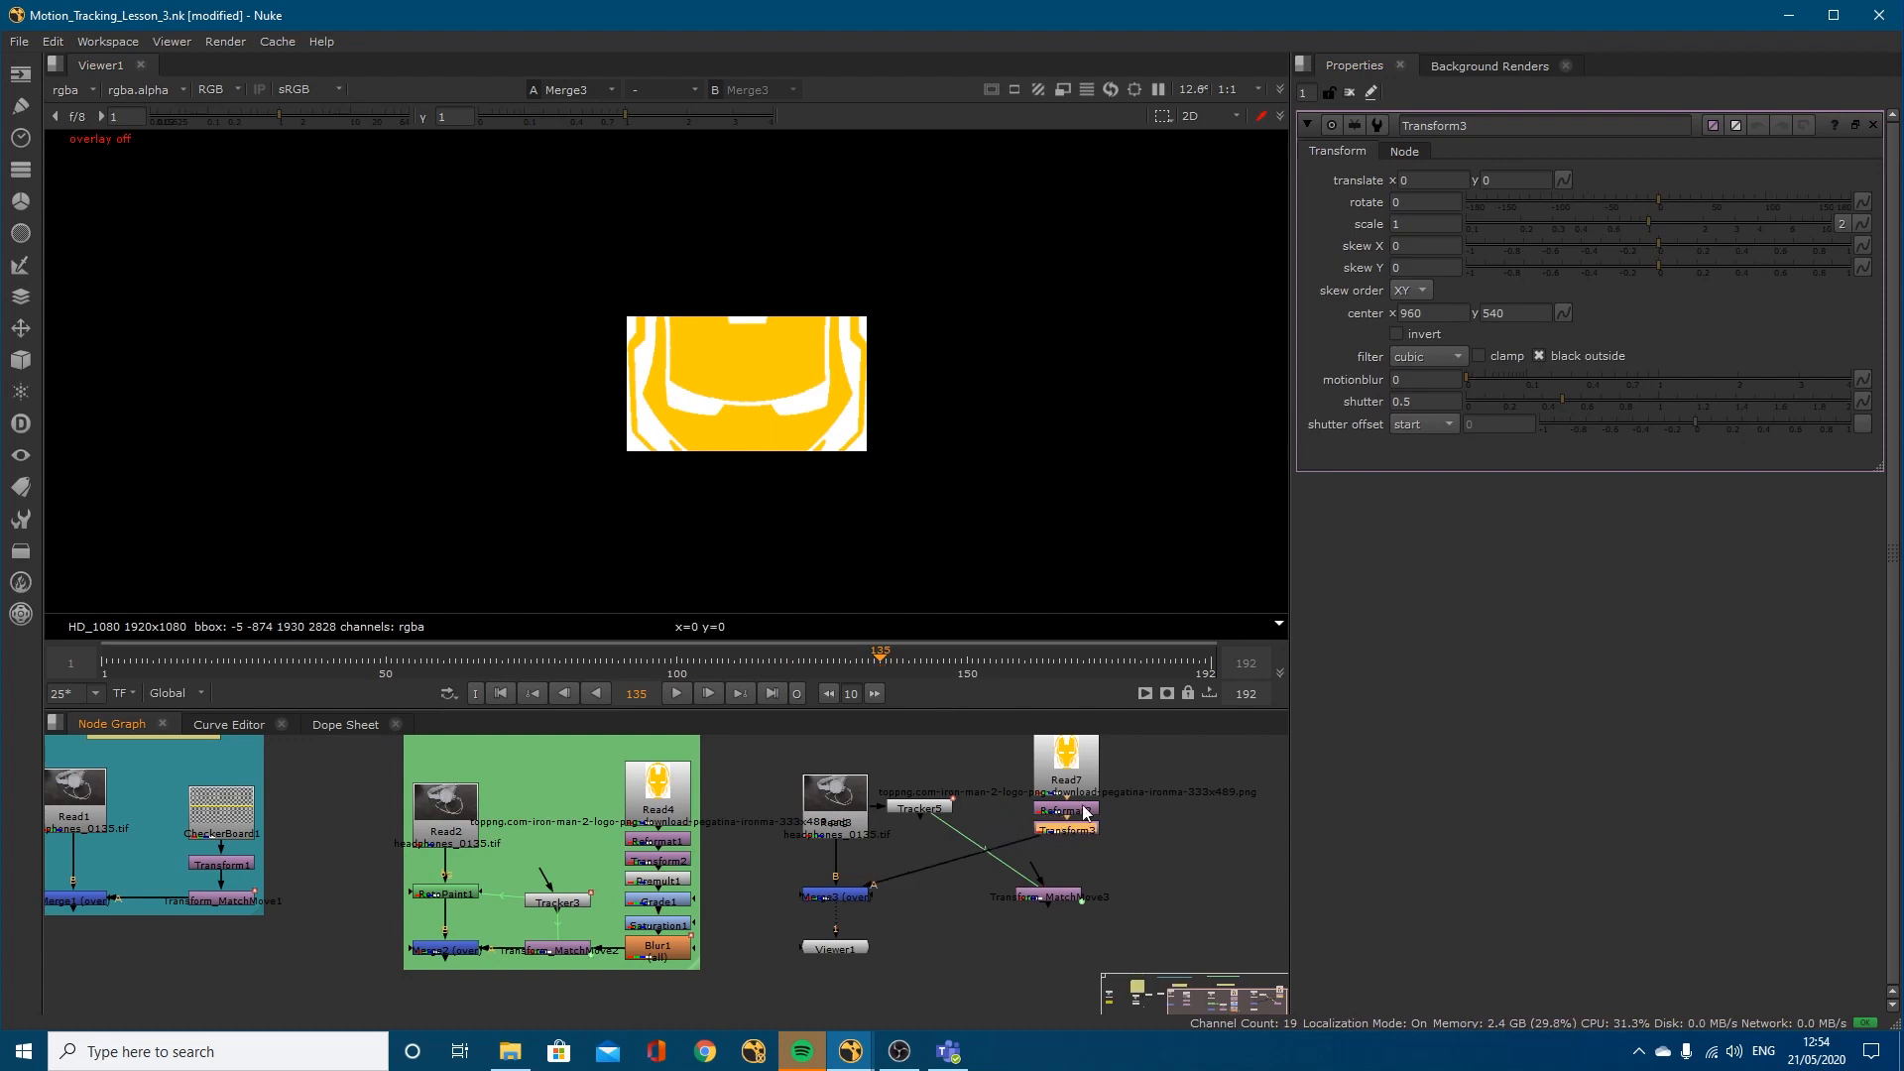
{"action": "left_click", "coordinate": [1408, 225]}
{"action": "key", "text": "Down"}
{"action": "key", "text": "Down"}
{"action": "key", "text": "Down"}
{"action": "key", "text": "Down"}
{"action": "key", "text": "Down"}
{"action": "key", "text": "Down"}
{"action": "key", "text": "Down"}
{"action": "key", "text": "Down"}
{"action": "key", "text": "Down"}
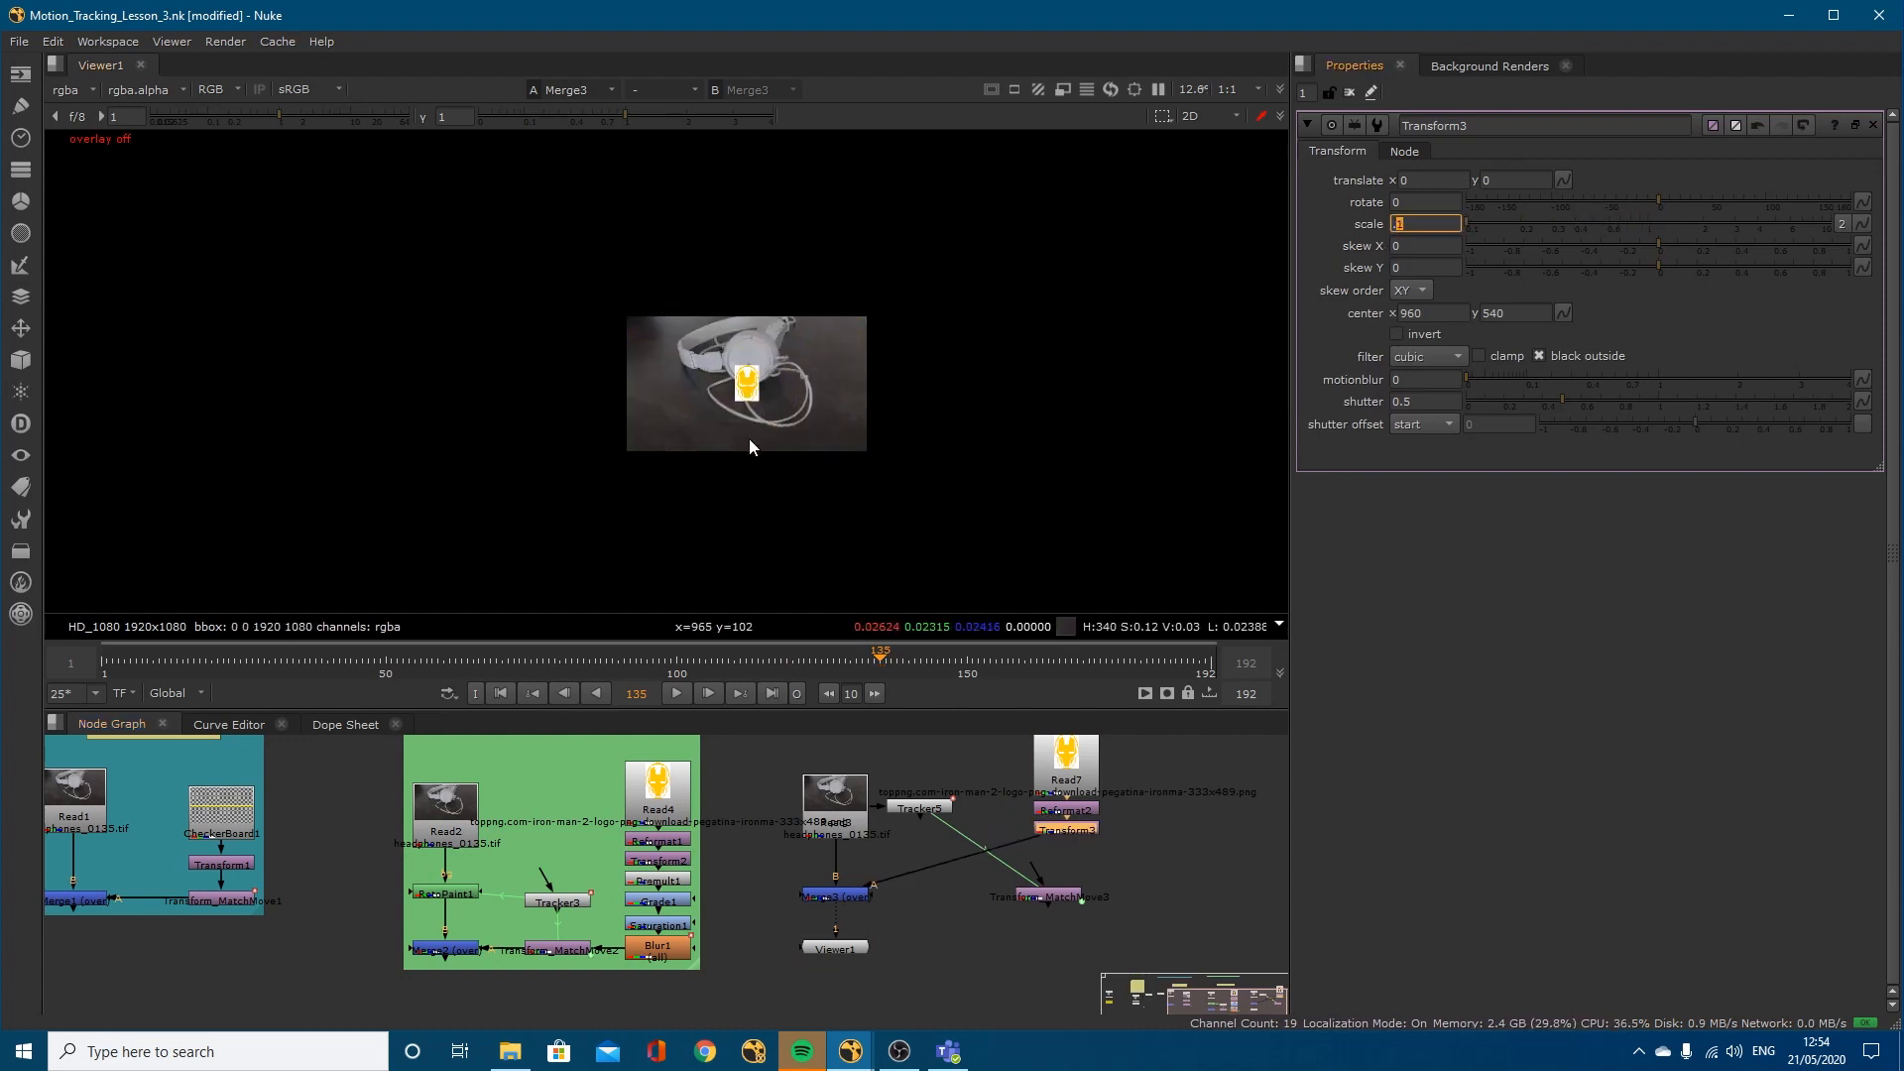
Step: Check Tracker5's reference frame and go to frame 50 on the timeline
{"action": "scroll", "coordinate": [748, 442], "scroll_direction": "up", "scroll_amount": 5}
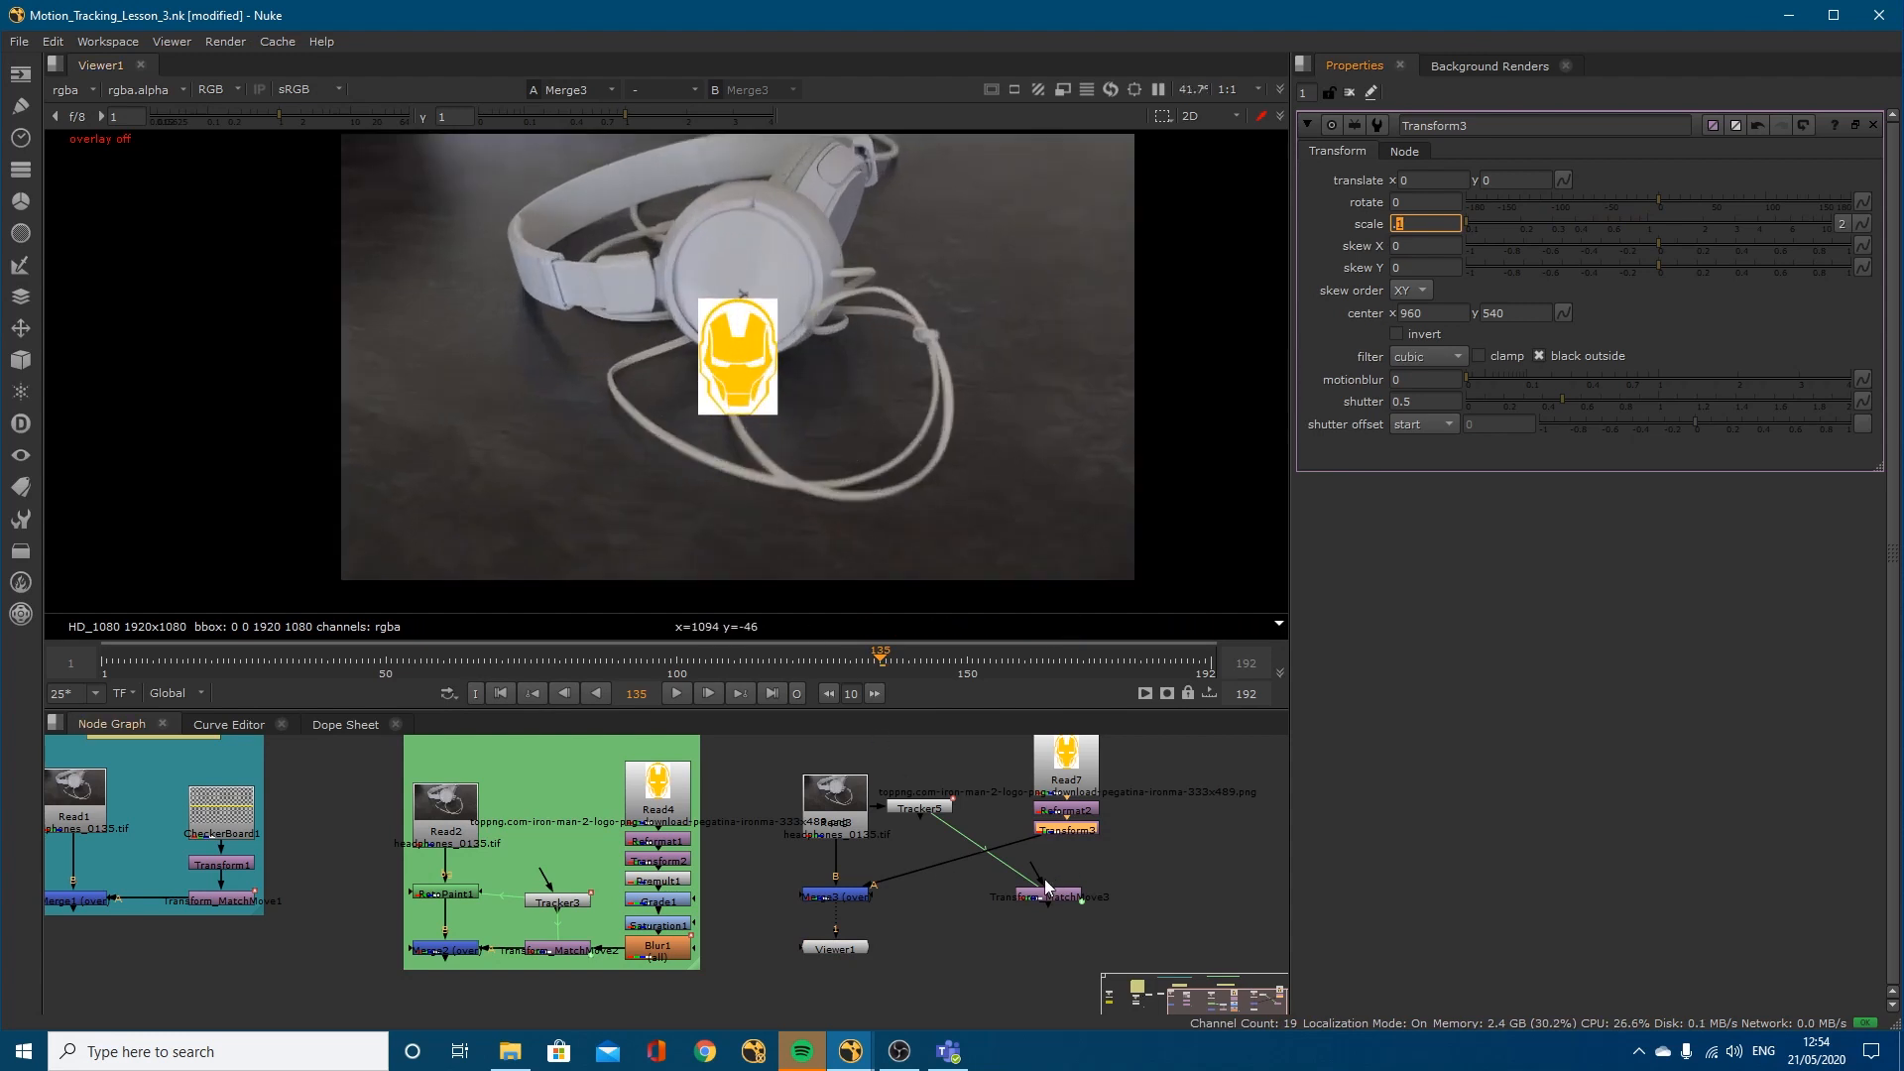
{"action": "double_click", "coordinate": [912, 809]}
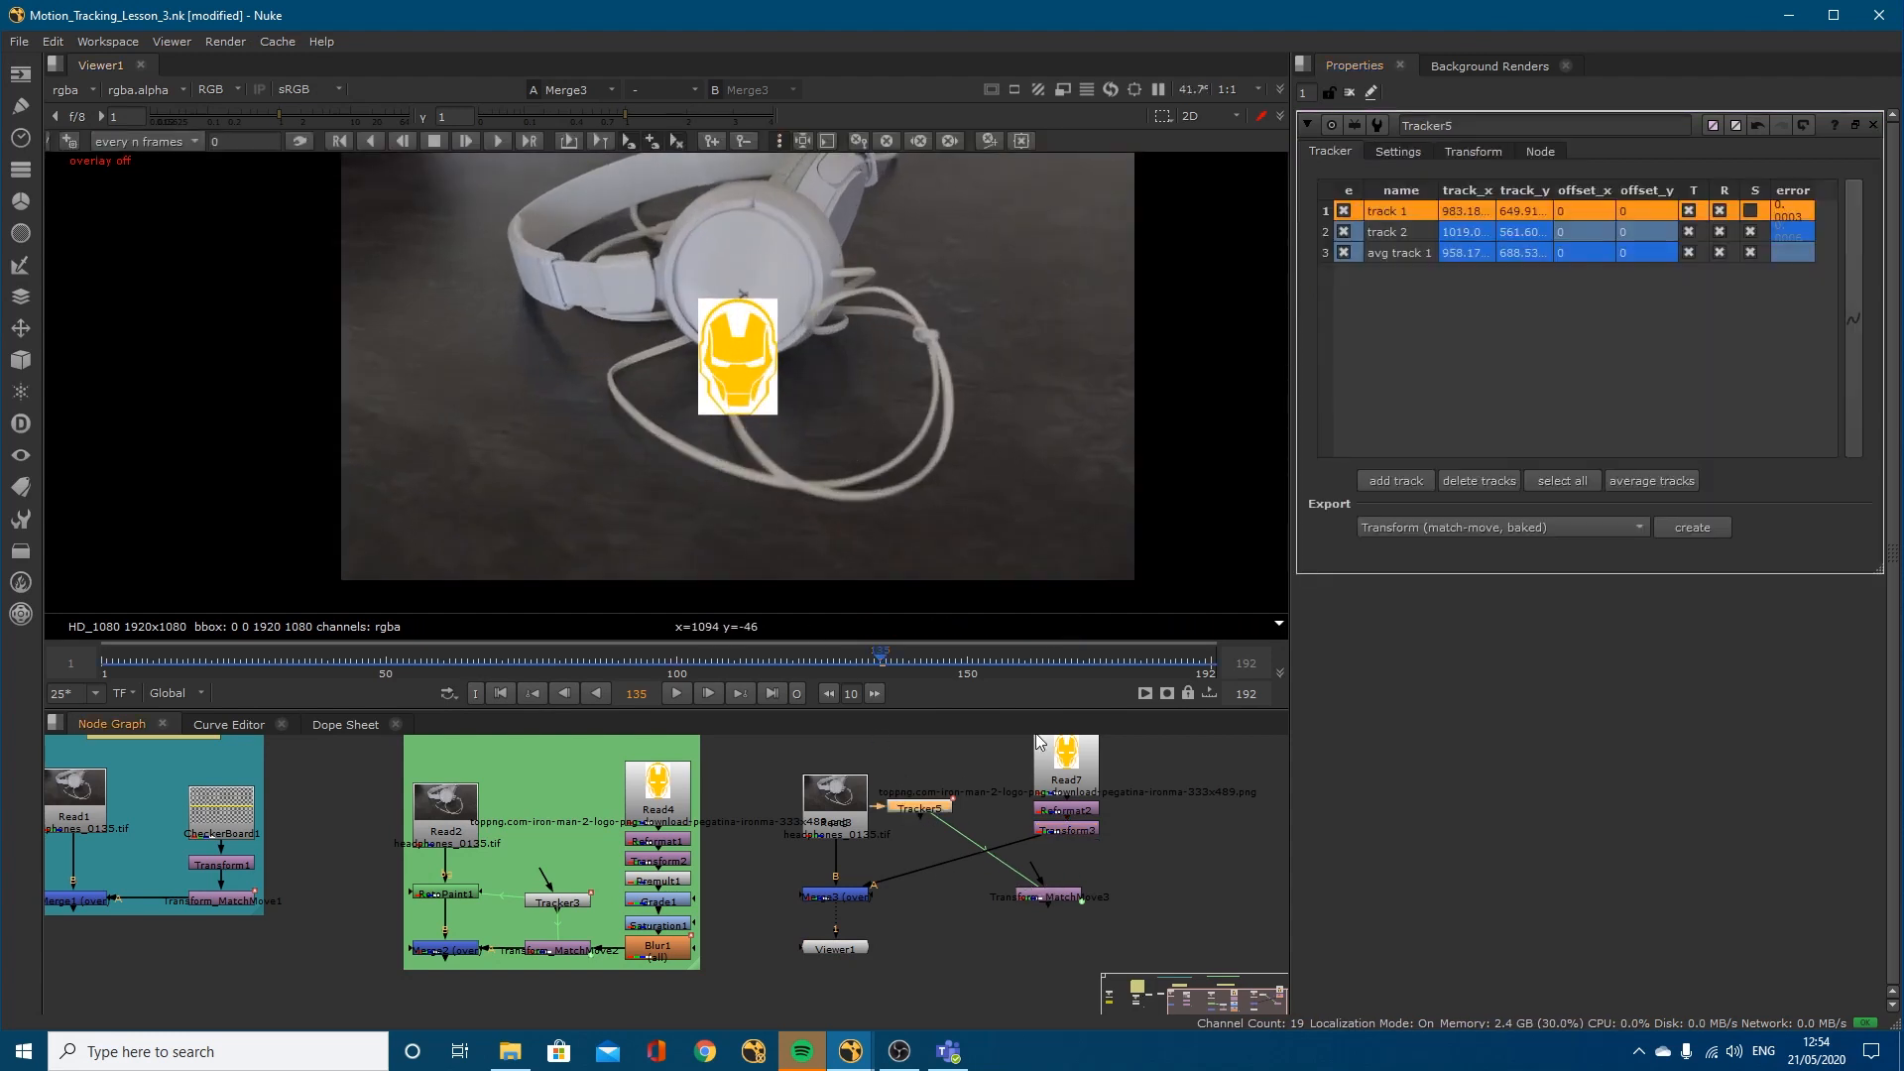
{"action": "left_click", "coordinate": [1462, 149]}
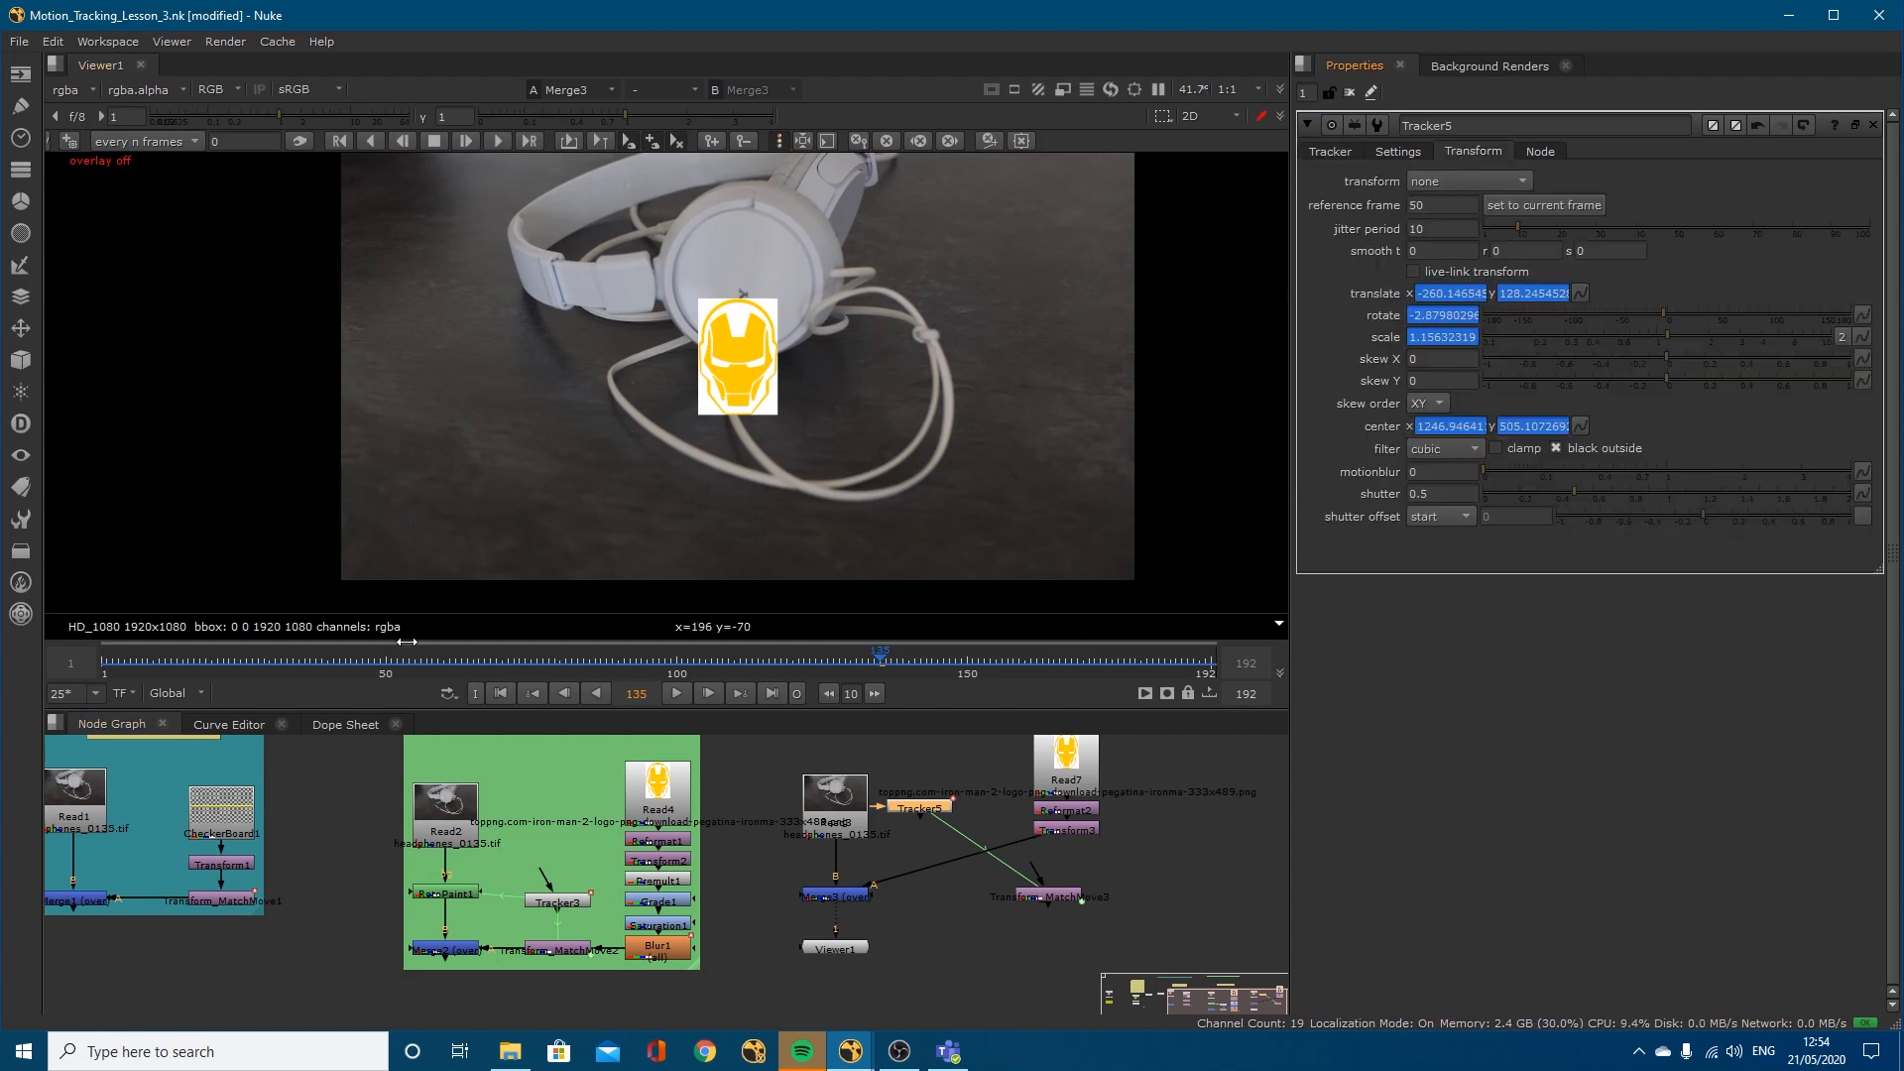
{"action": "left_click", "coordinate": [385, 662]}
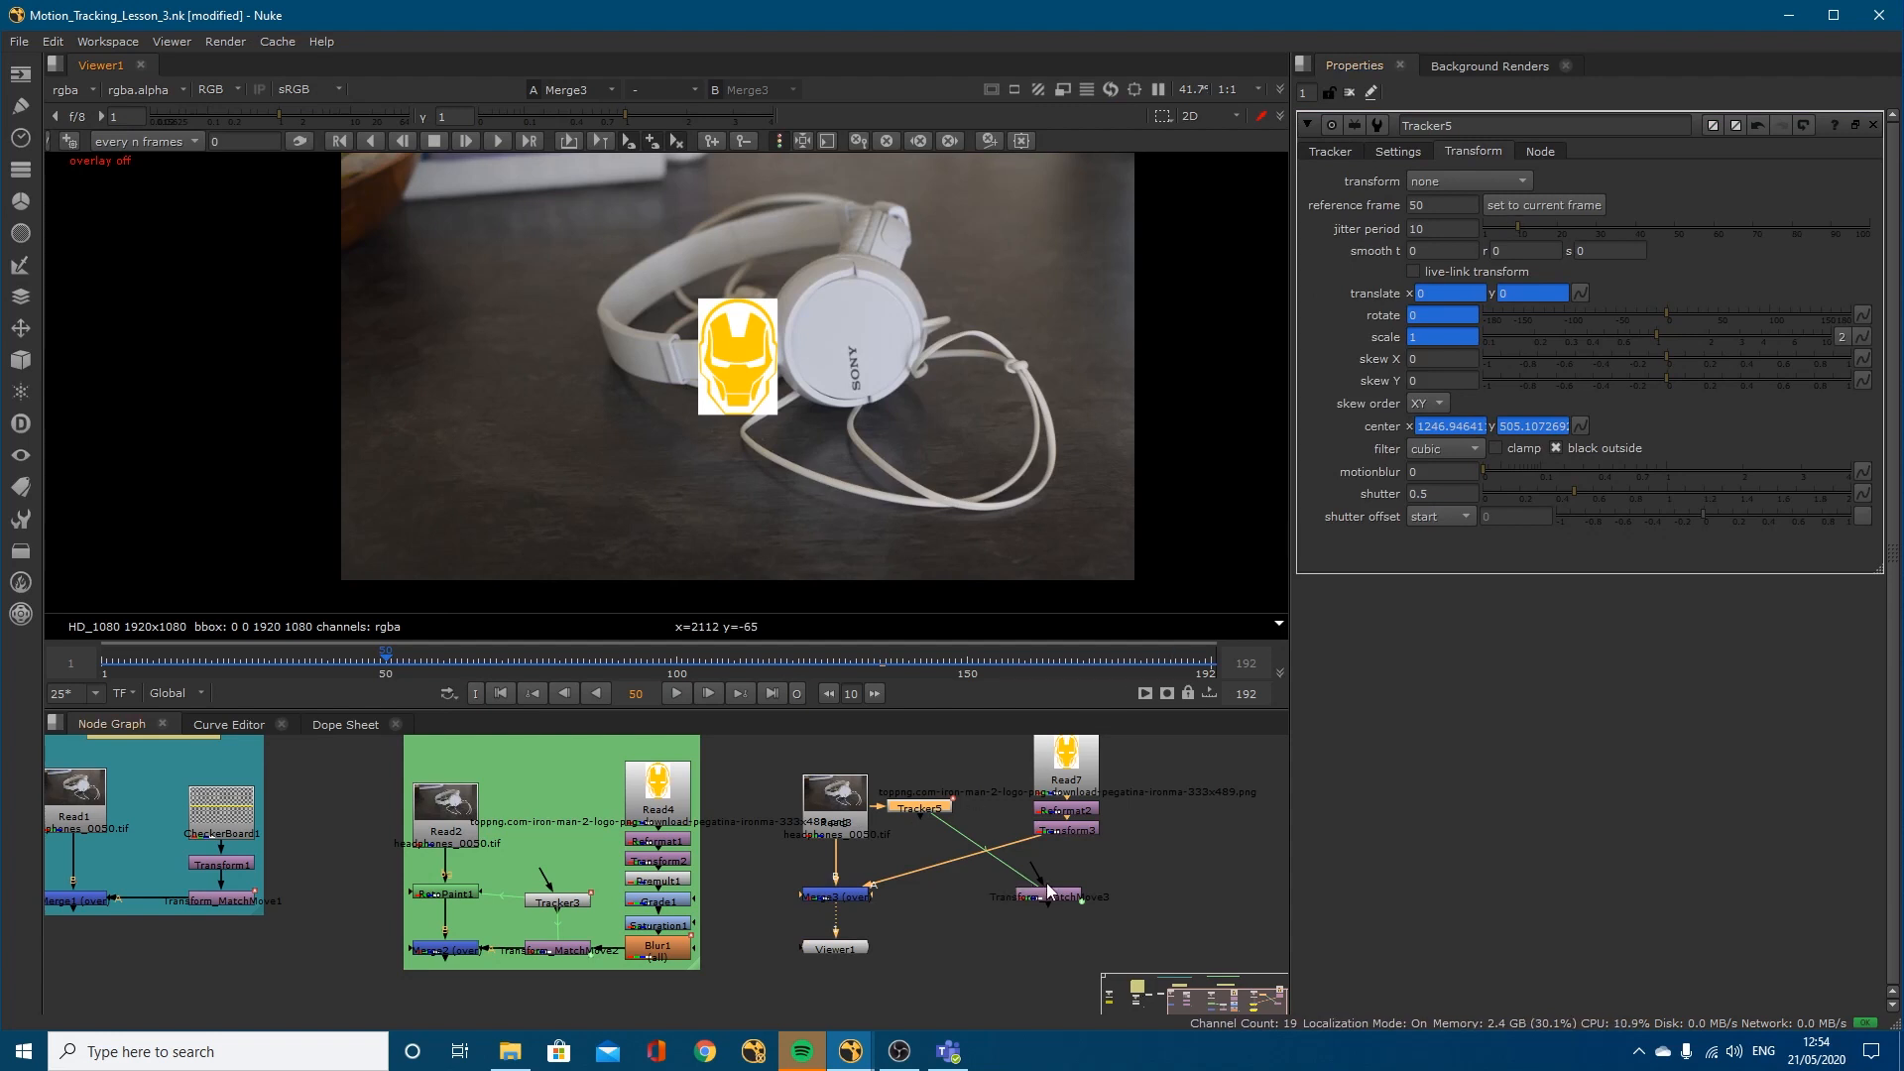
Step: Using the logo's Transform, move the logo onto the ear cup at about x 273, y 38 and rotate it about 101 degrees
{"action": "double_click", "coordinate": [1066, 831]}
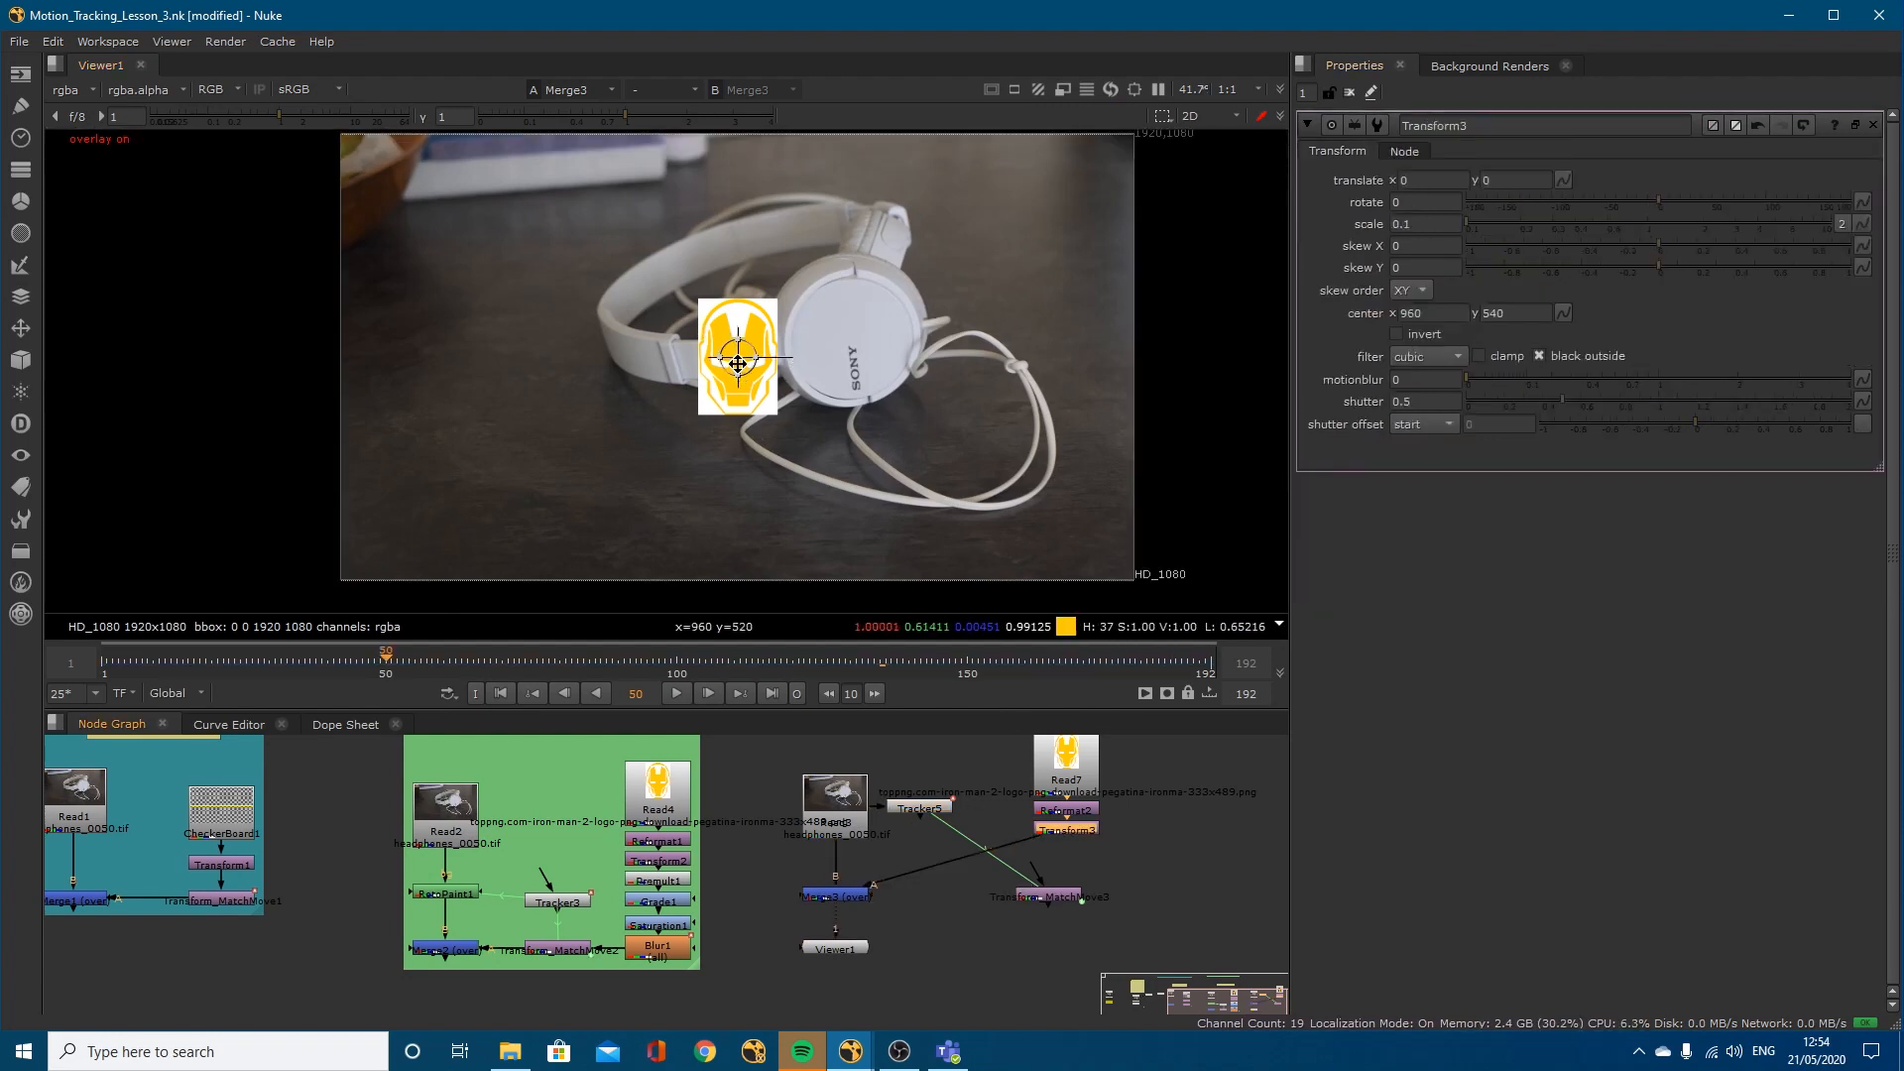
{"action": "left_click_drag", "start_coordinate": [754, 354], "coordinate": [803, 346]}
{"action": "scroll", "coordinate": [881, 342], "scroll_direction": "up", "scroll_amount": 5}
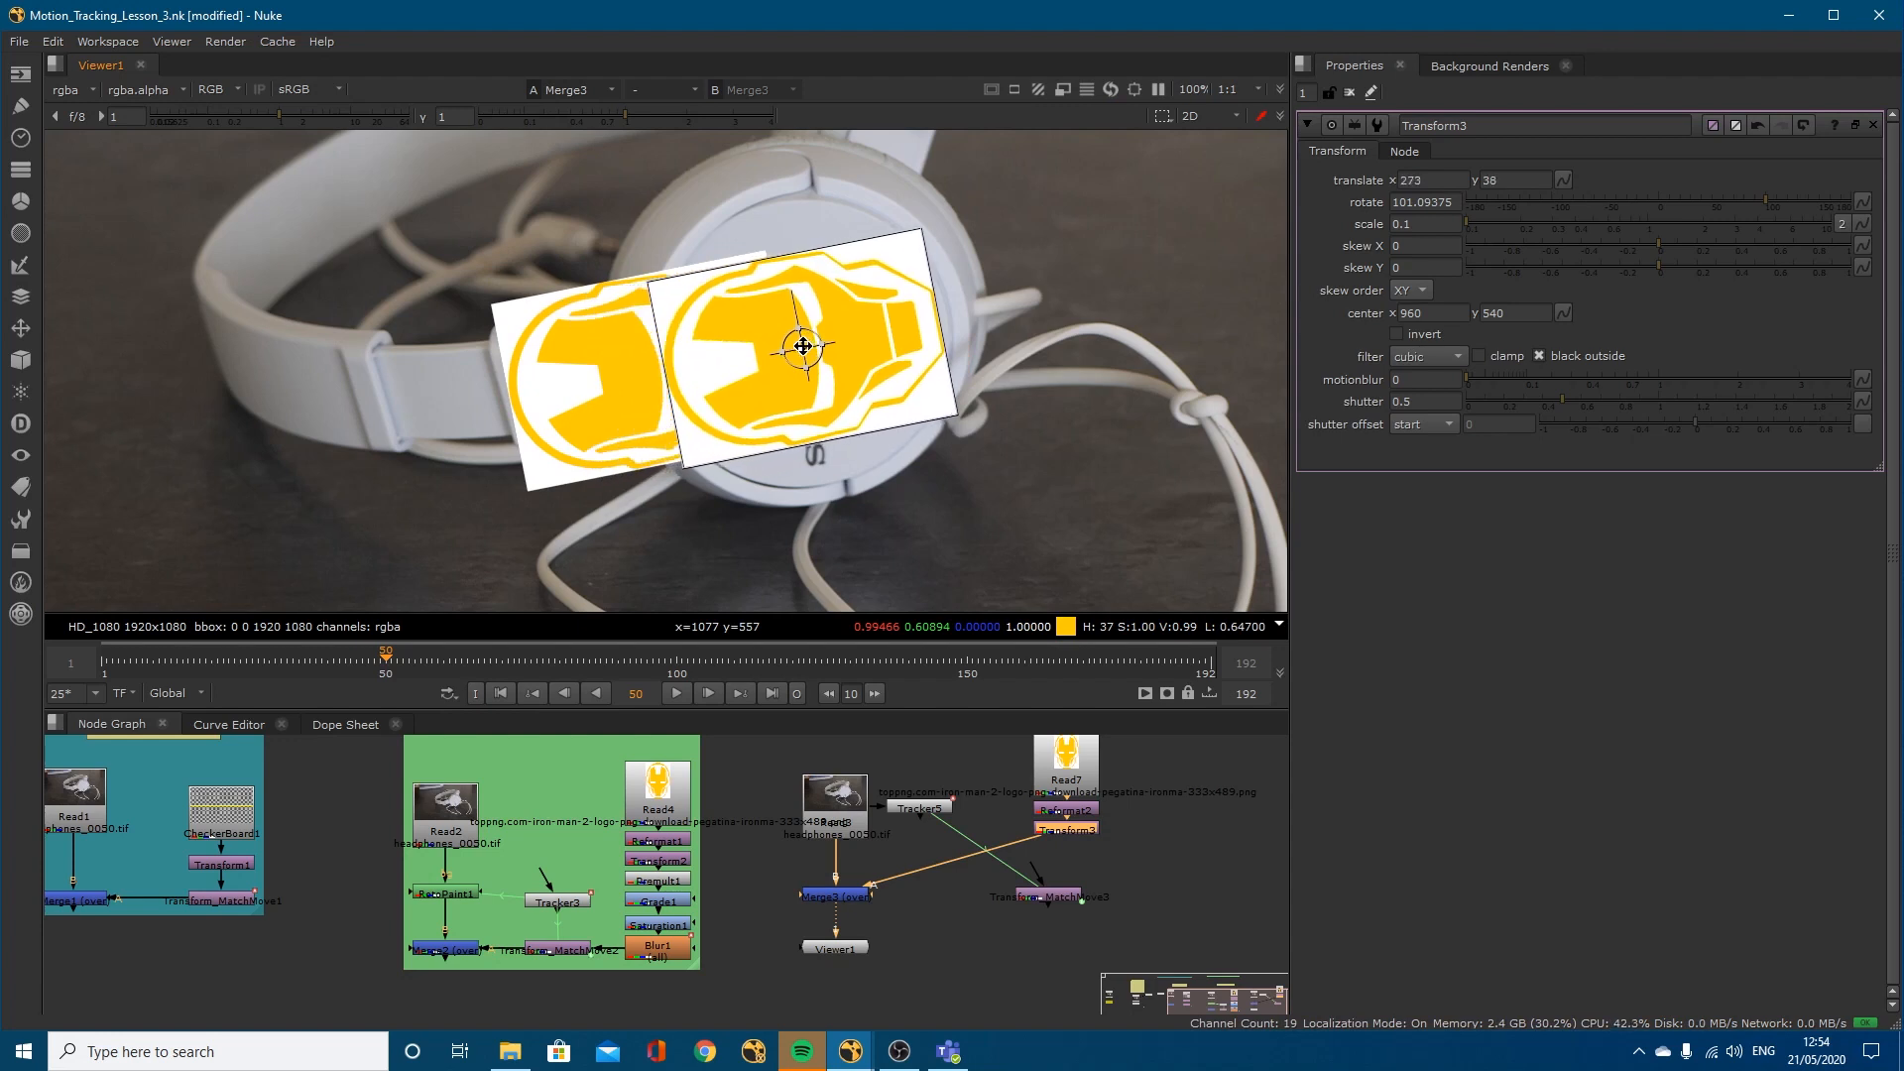
Step: Scale the logo to 0.07 and recentre it on the ear cup at about x 282, y 47
{"action": "double_click", "coordinate": [1422, 224]}
{"action": "type", "text": "0.08"}
{"action": "key", "text": "Return"}
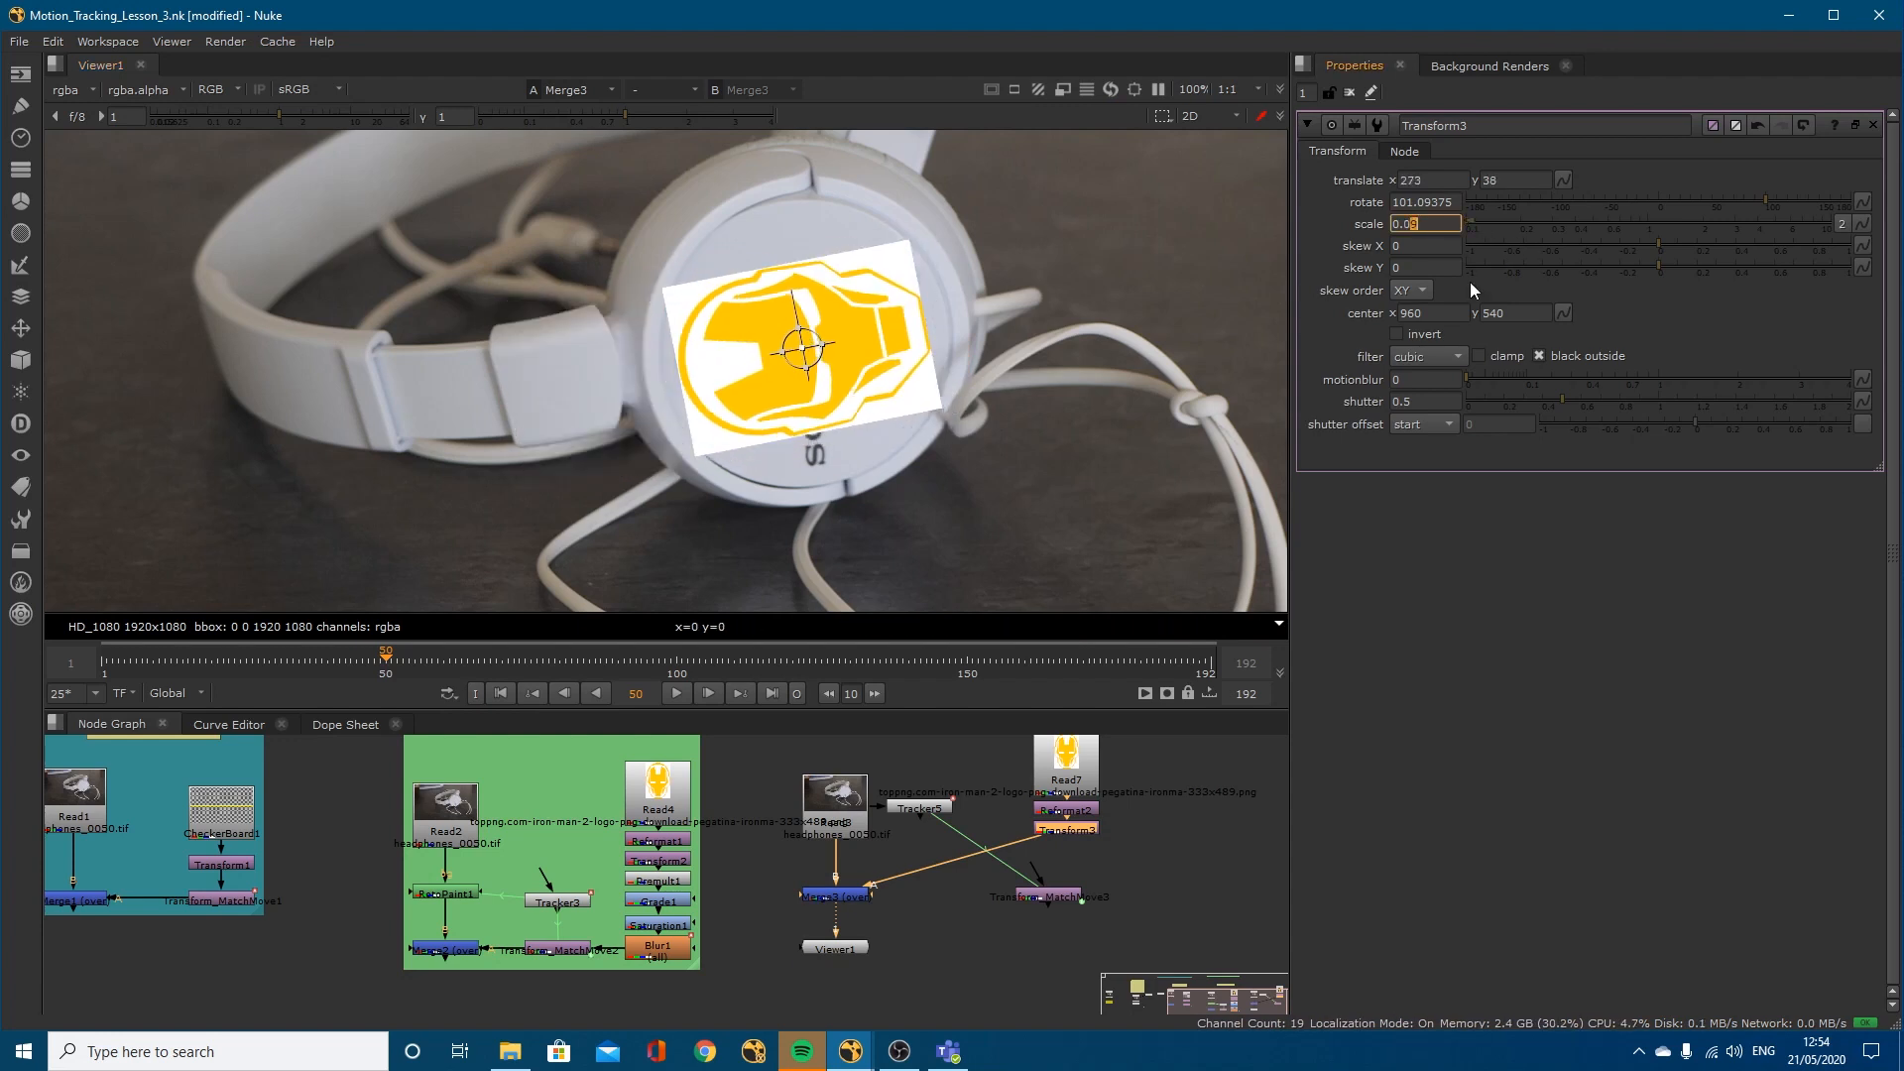
{"action": "key", "text": "Down"}
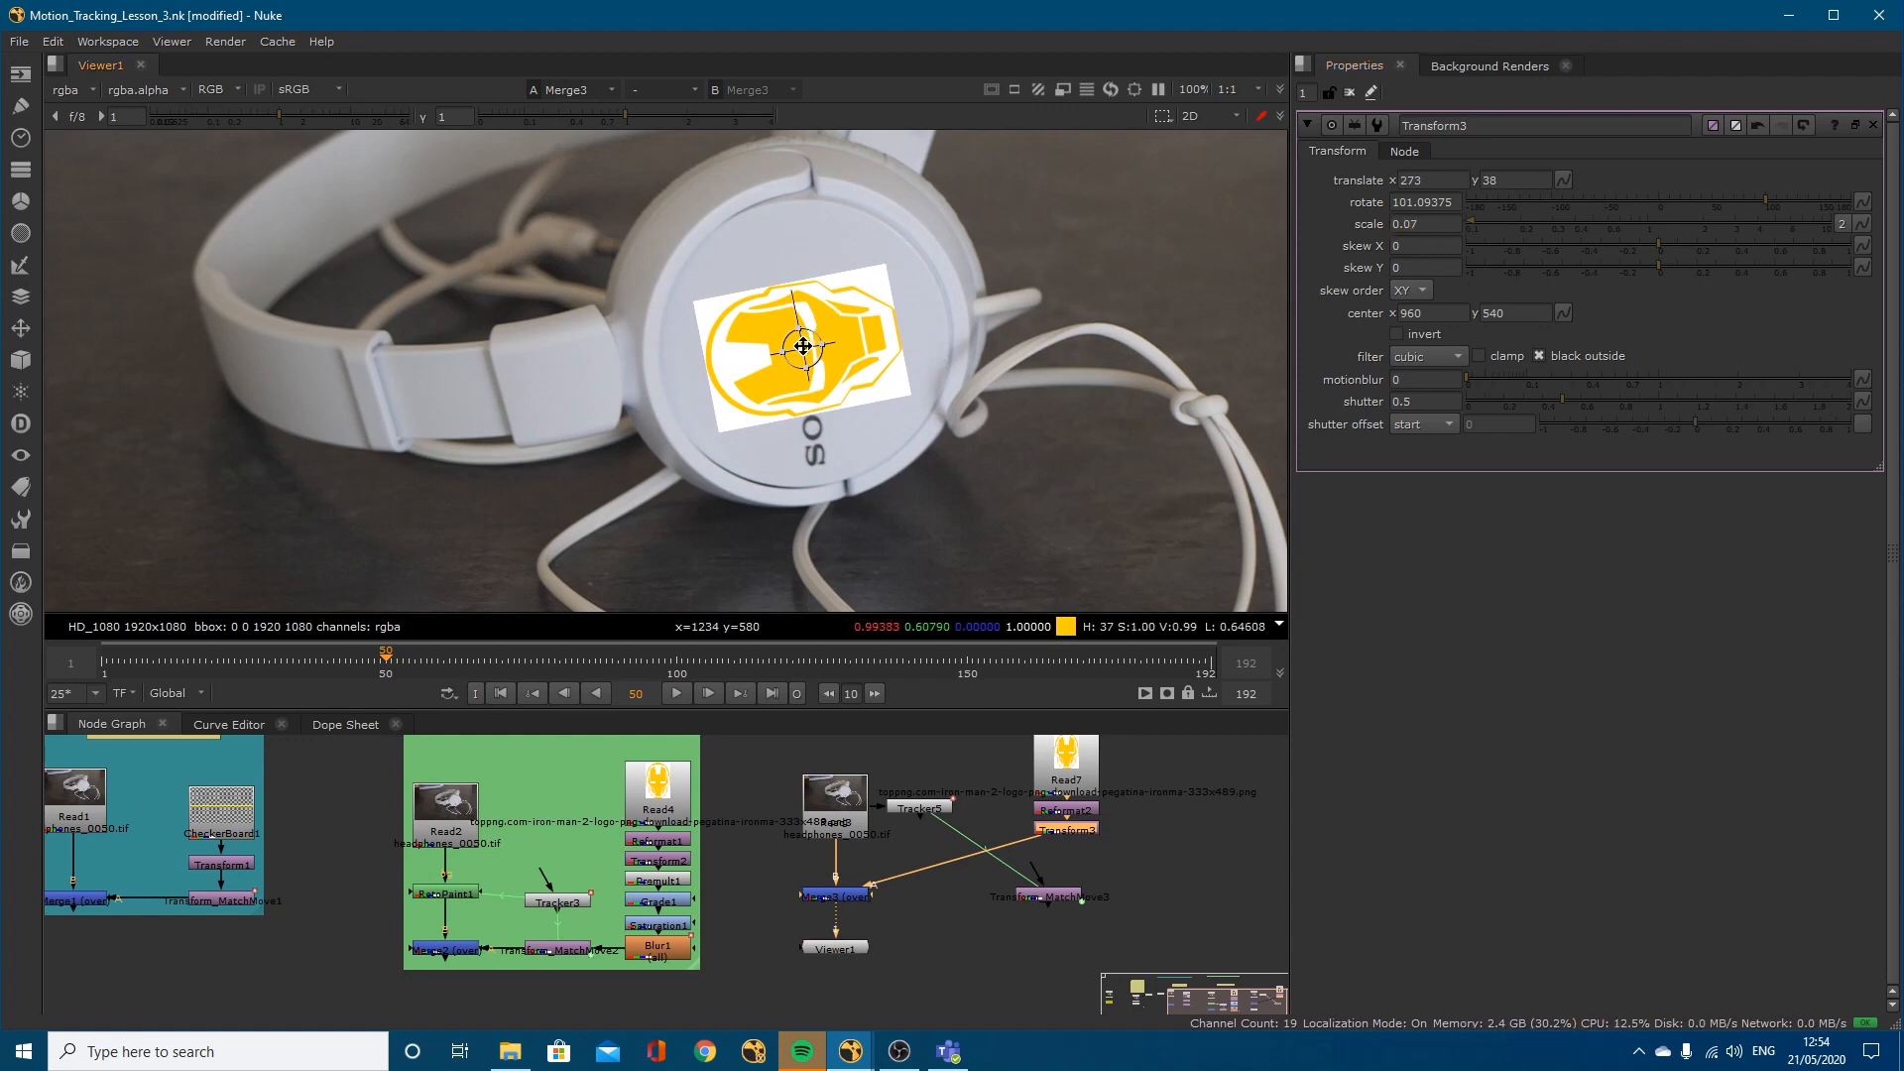
{"action": "left_click_drag", "start_coordinate": [802, 346], "coordinate": [811, 337]}
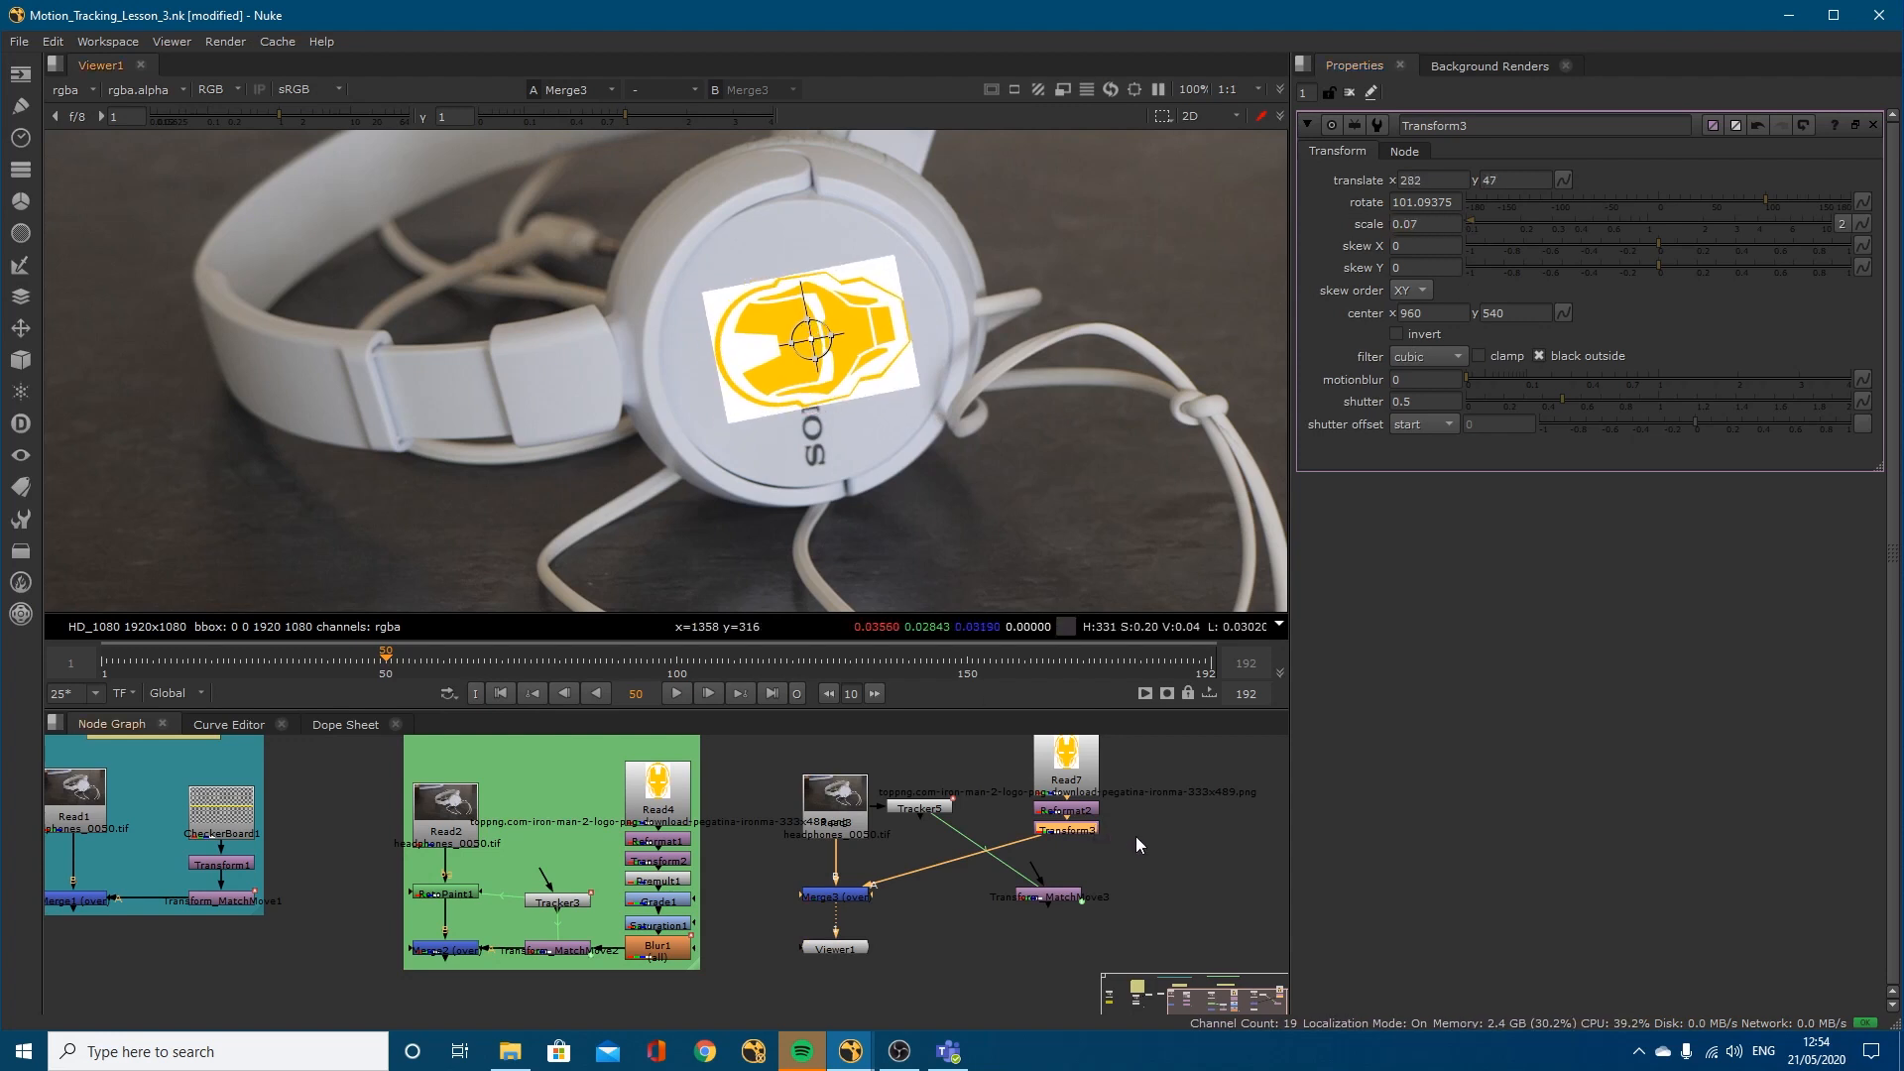
Step: Inspect the logo's alpha channel and matte overlay in the composite, and return the viewer to RGB
{"action": "key", "text": "a"}
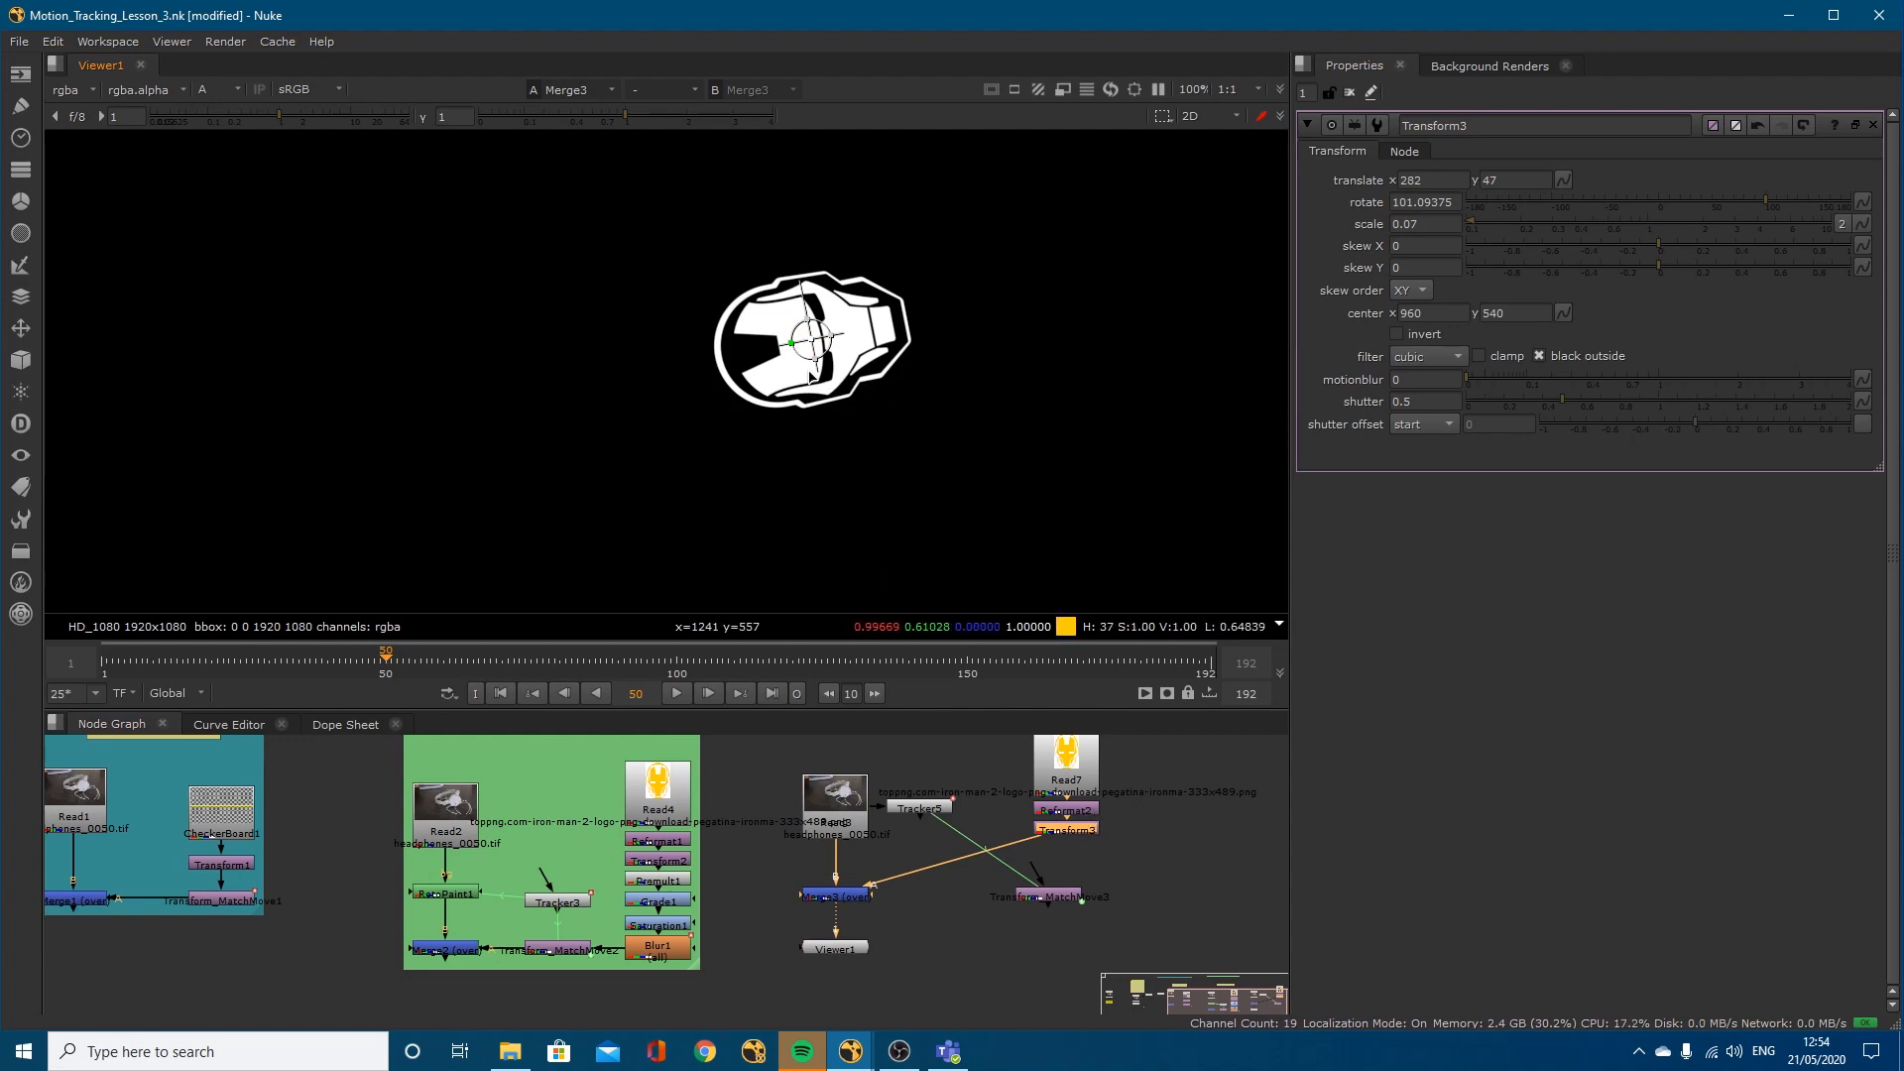
{"action": "key", "text": "a"}
{"action": "key", "text": "m"}
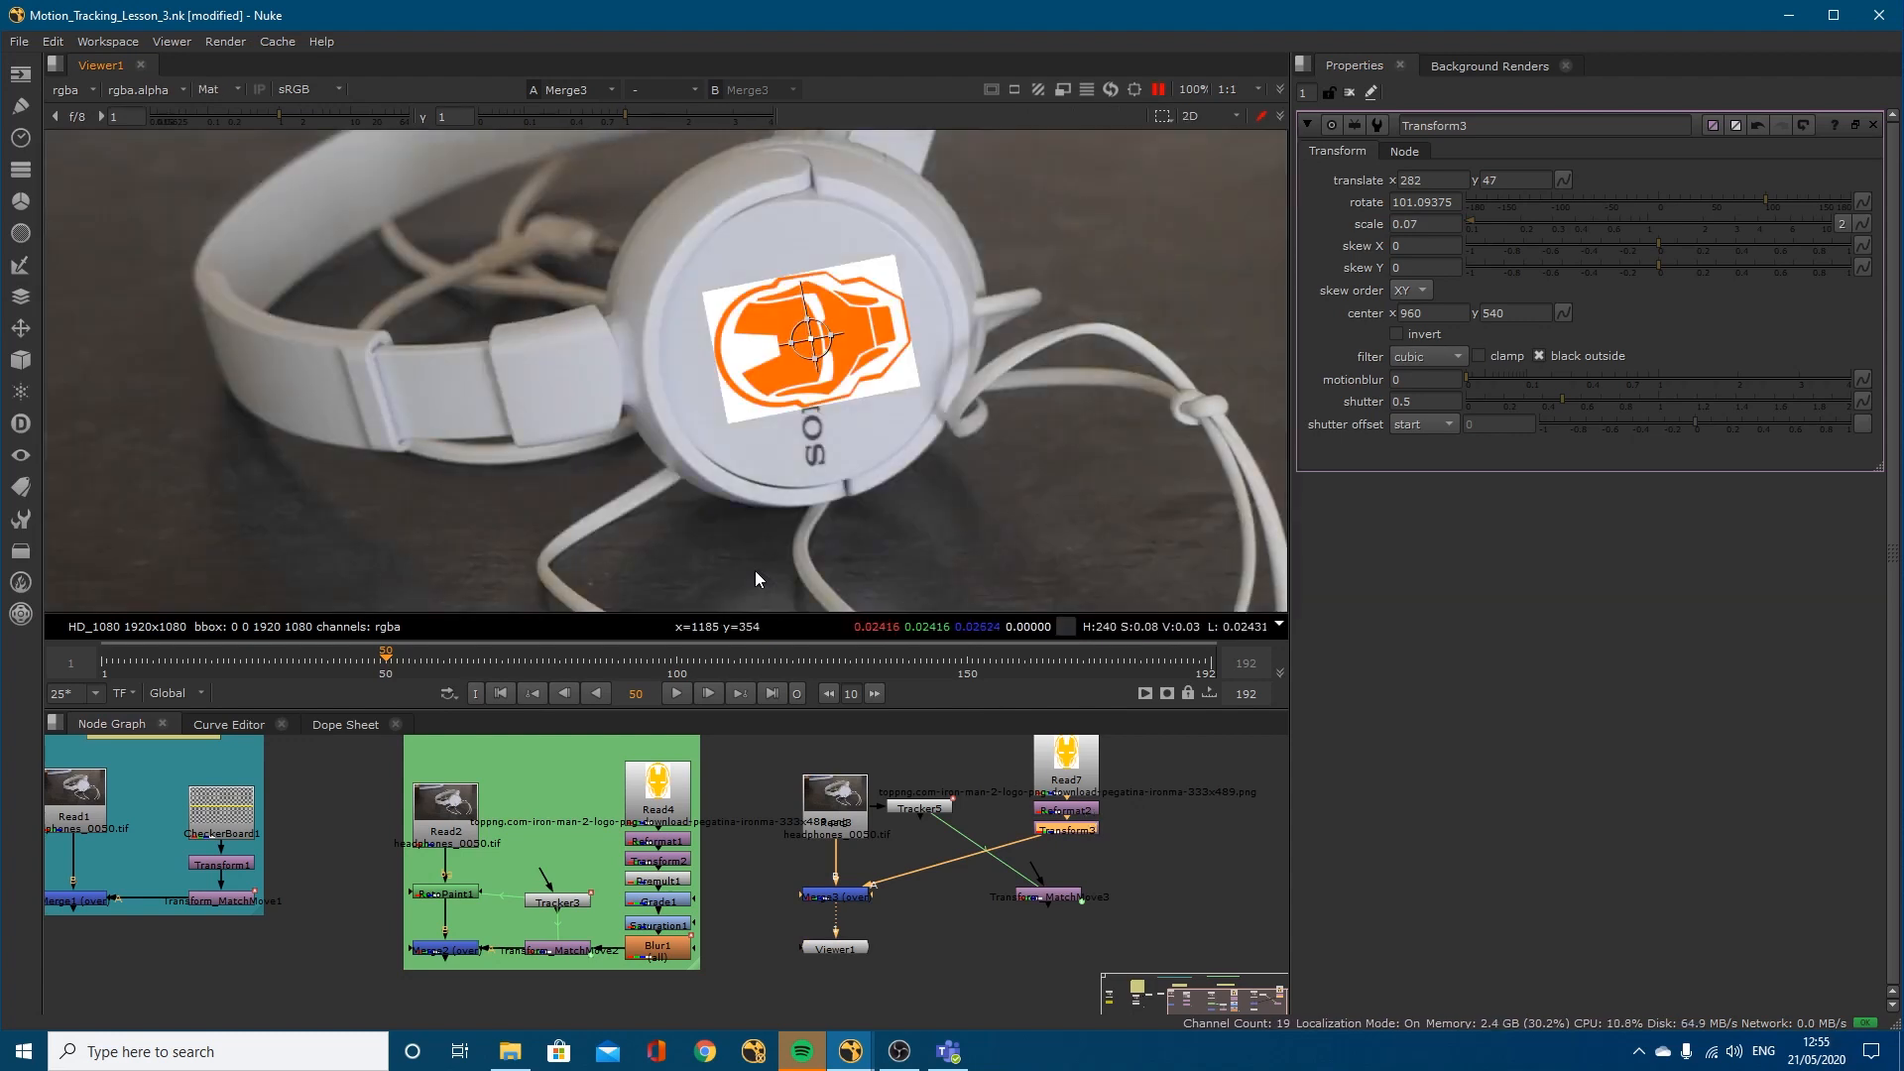
{"action": "left_click", "coordinate": [1135, 845]}
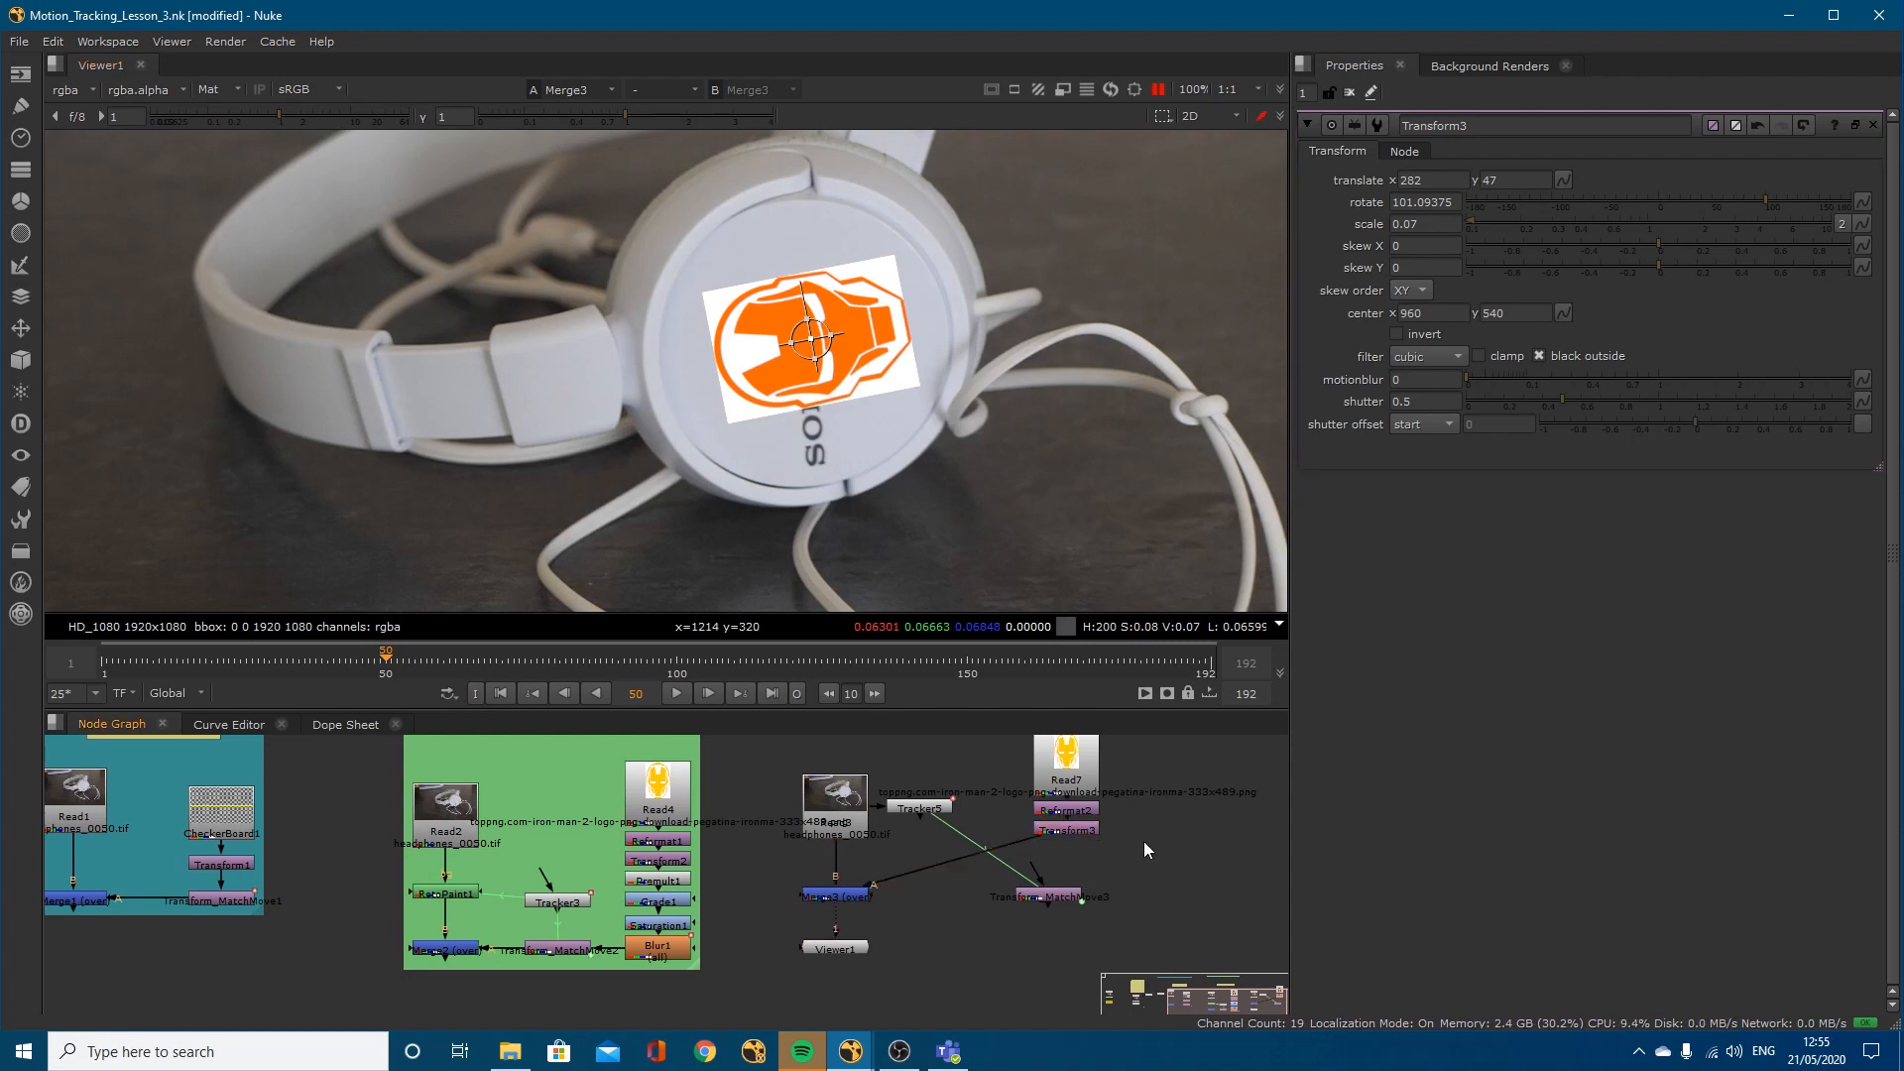
{"action": "left_click", "coordinate": [238, 91]}
{"action": "left_click", "coordinate": [239, 109]}
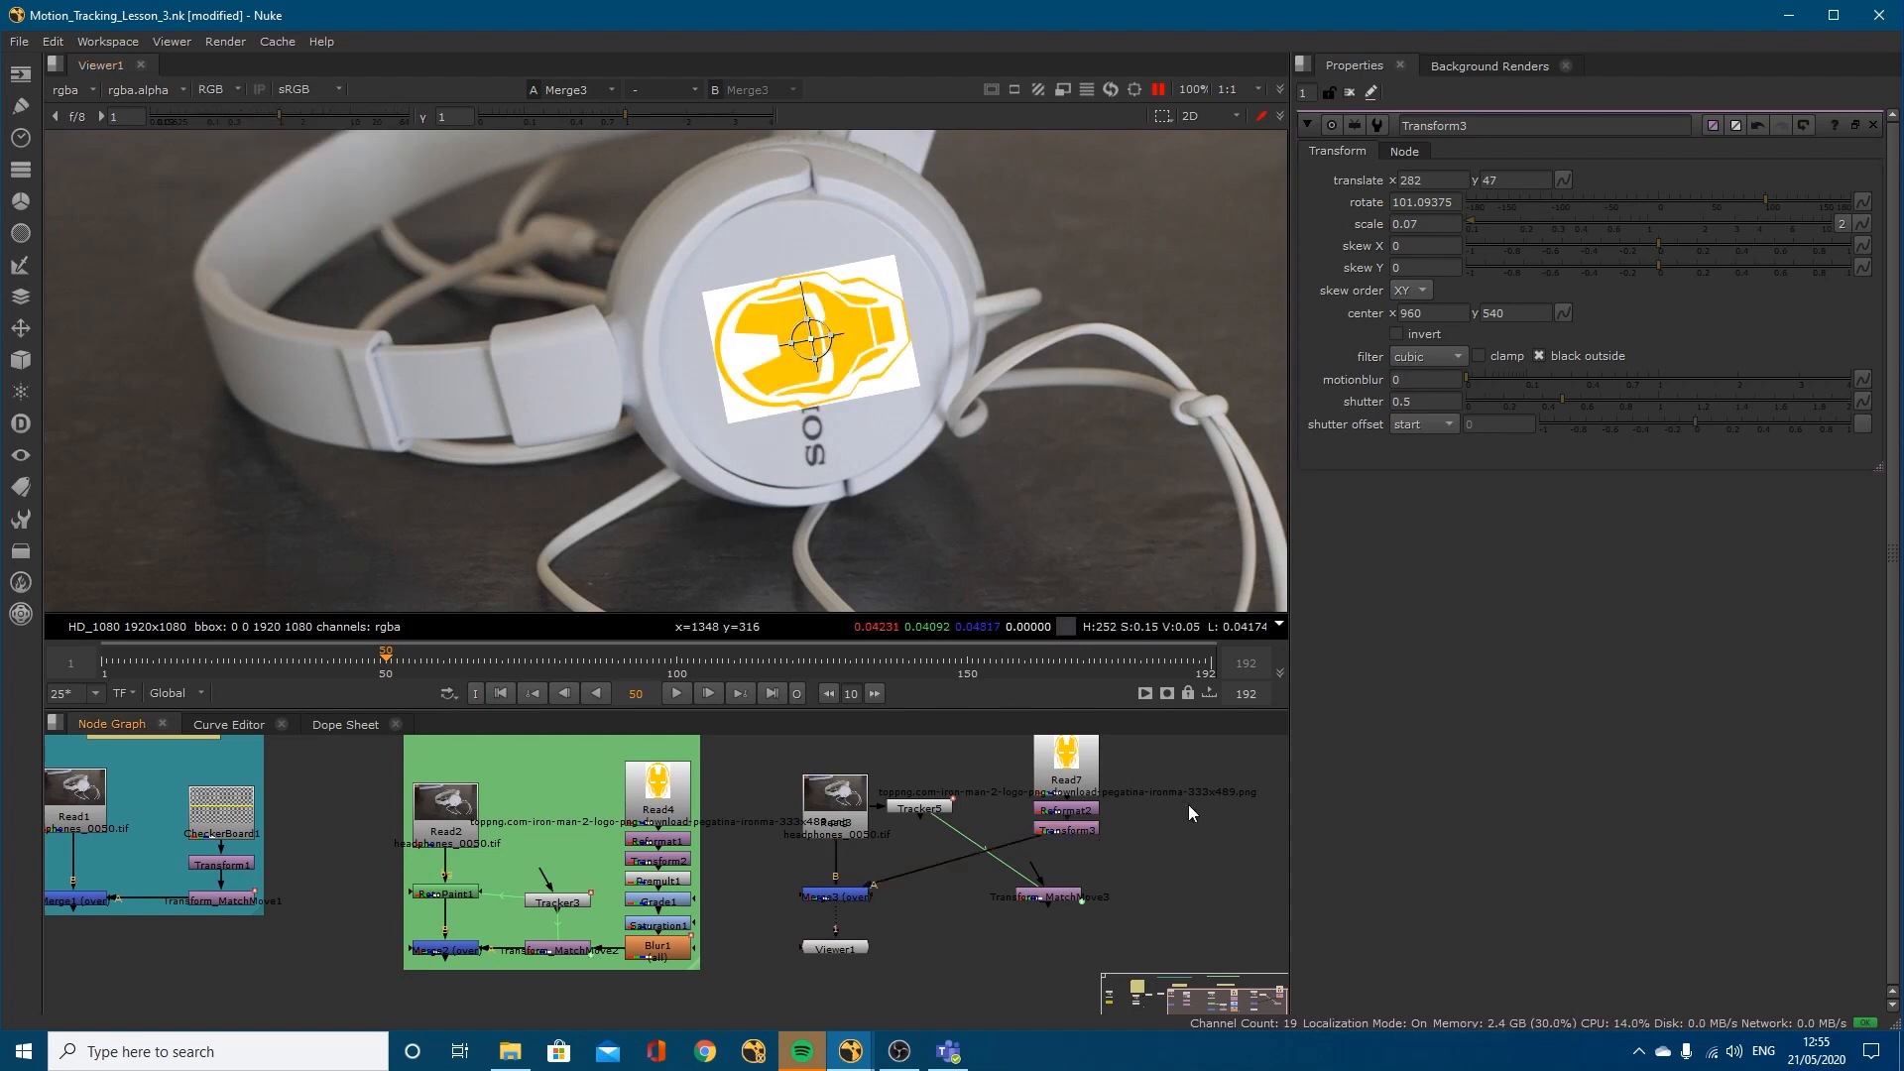
Step: Add a Premult node directly below the logo's Transform so only the logo artwork is composited
{"action": "key", "text": "Tab"}
{"action": "type", "text": "PREM"}
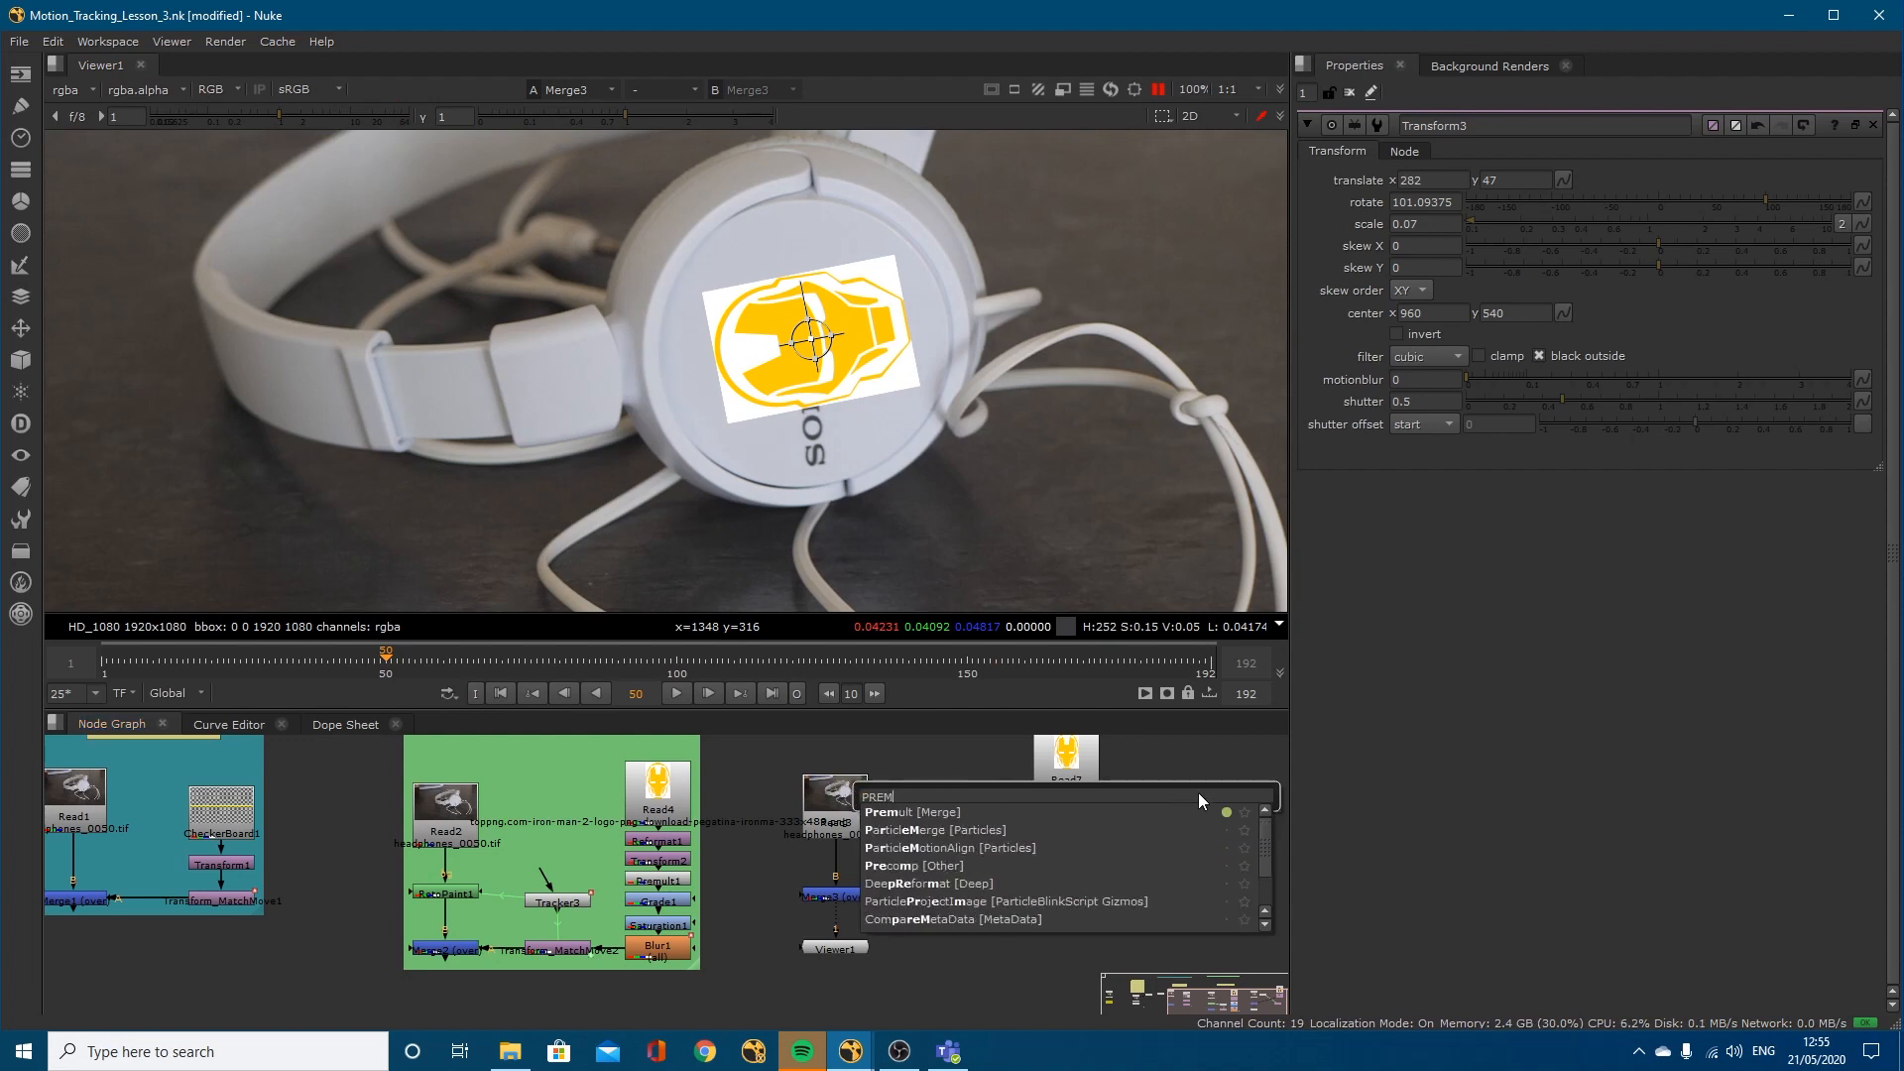
{"action": "left_click", "coordinate": [918, 805]}
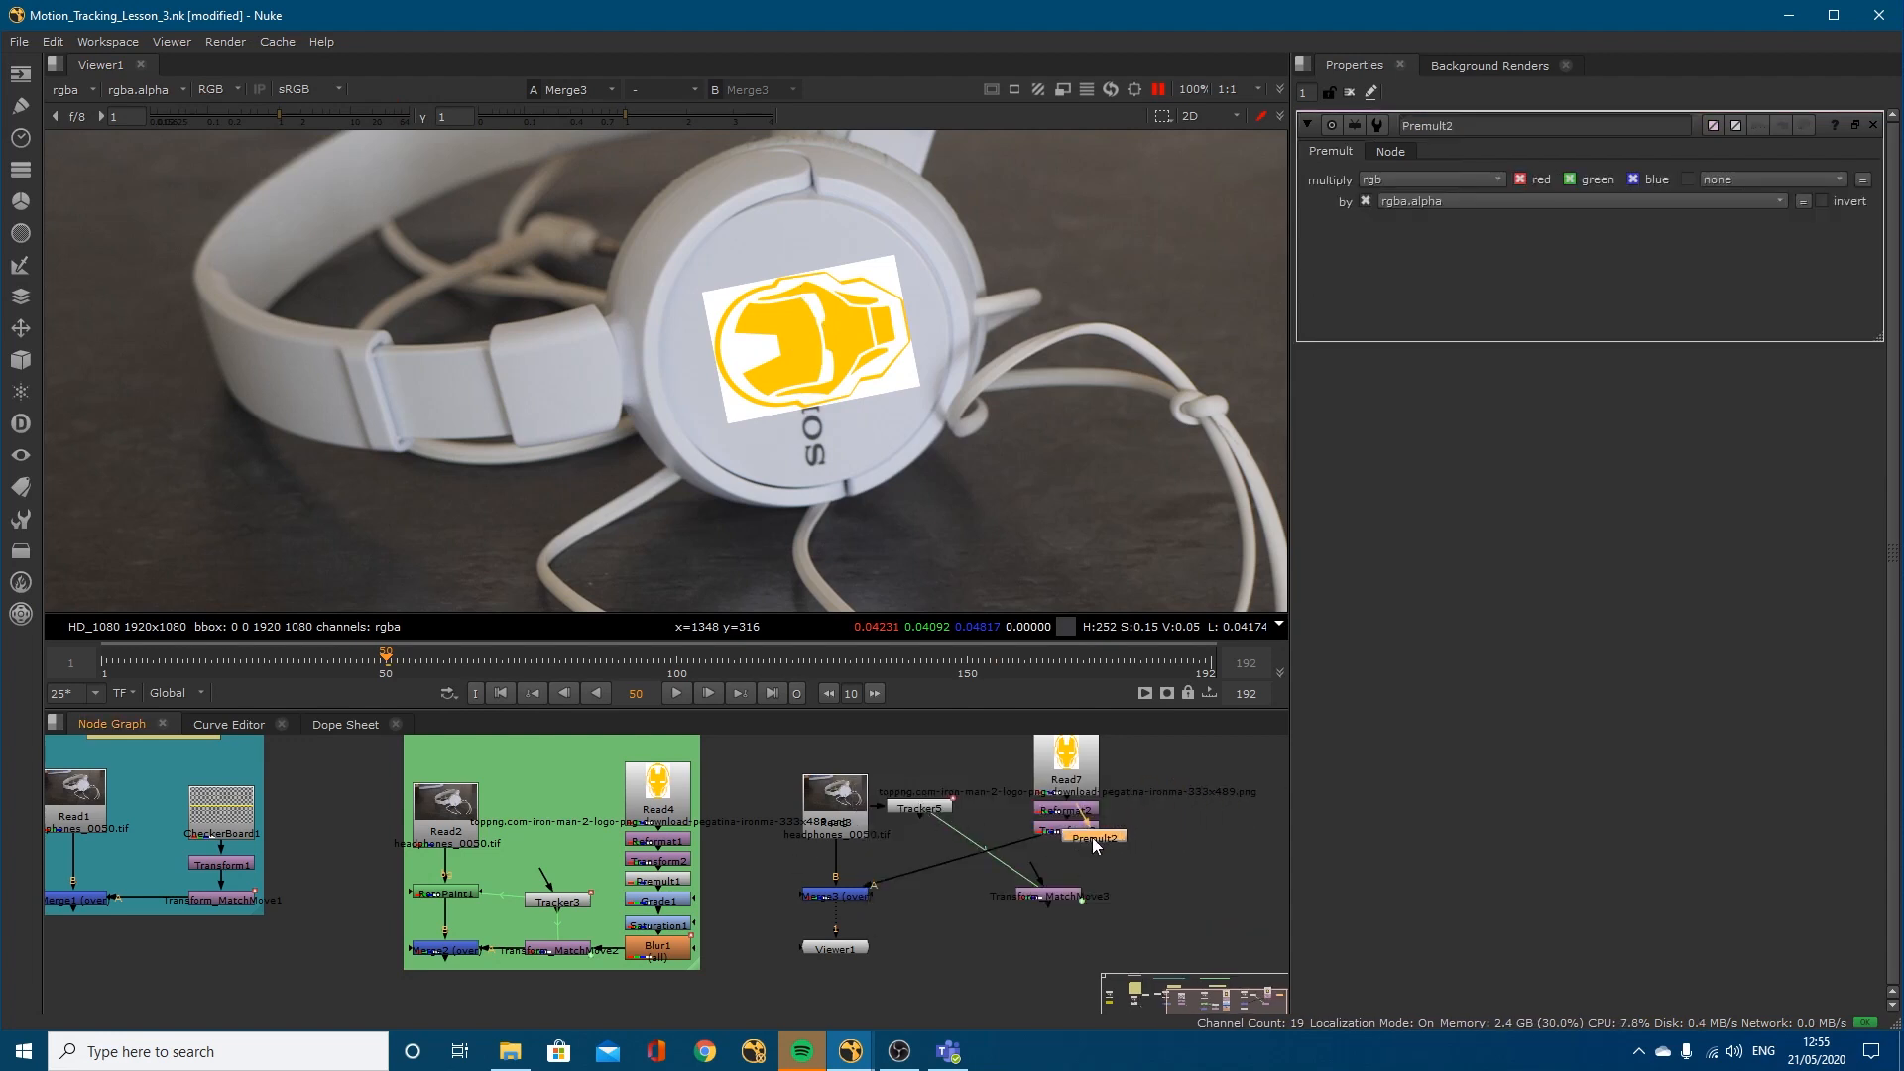
{"action": "left_click_drag", "start_coordinate": [1092, 837], "coordinate": [1051, 855]}
{"action": "left_click_drag", "start_coordinate": [1051, 855], "coordinate": [1062, 852]}
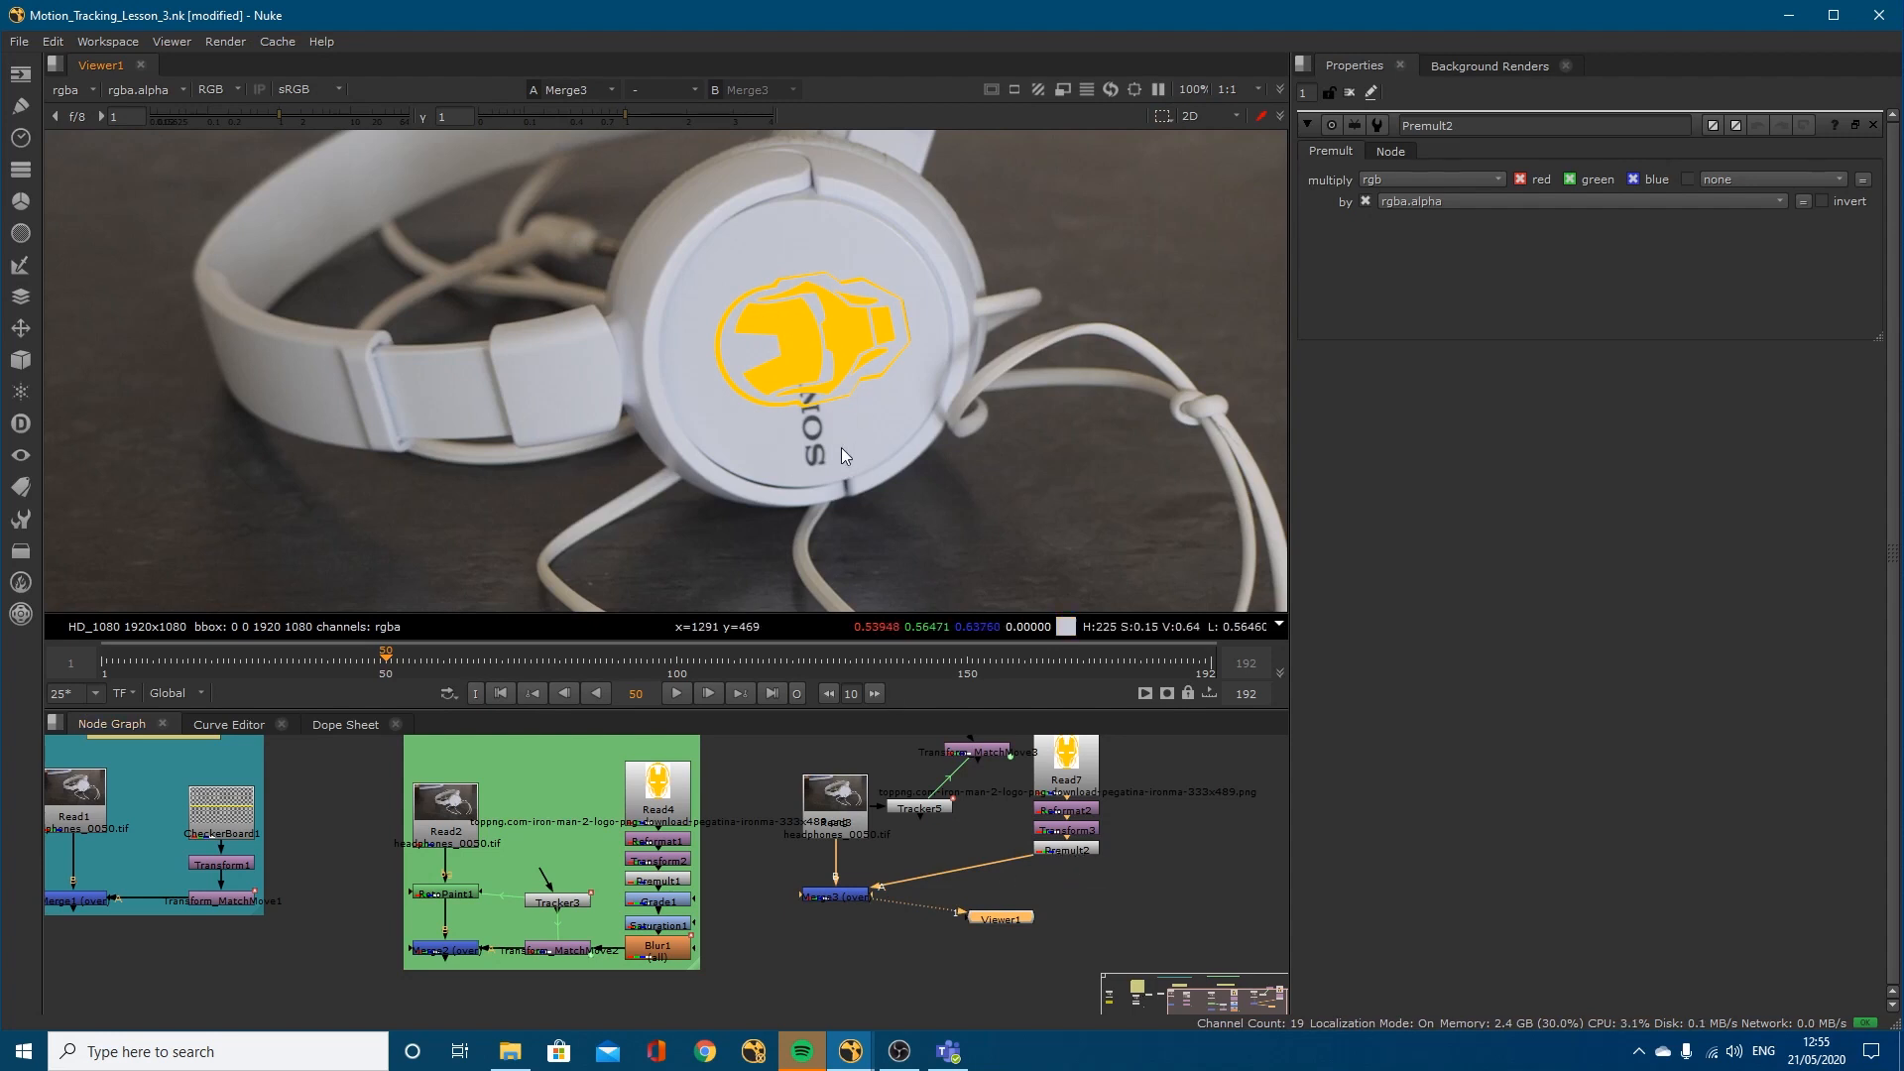
Step: Insert a Grade below the Premult and tint the logo red with per-channel gain of about 1.10 red, -0.11 green and 0.82 blue
{"action": "middle_click_drag", "start_coordinate": [1063, 903], "coordinate": [997, 872]}
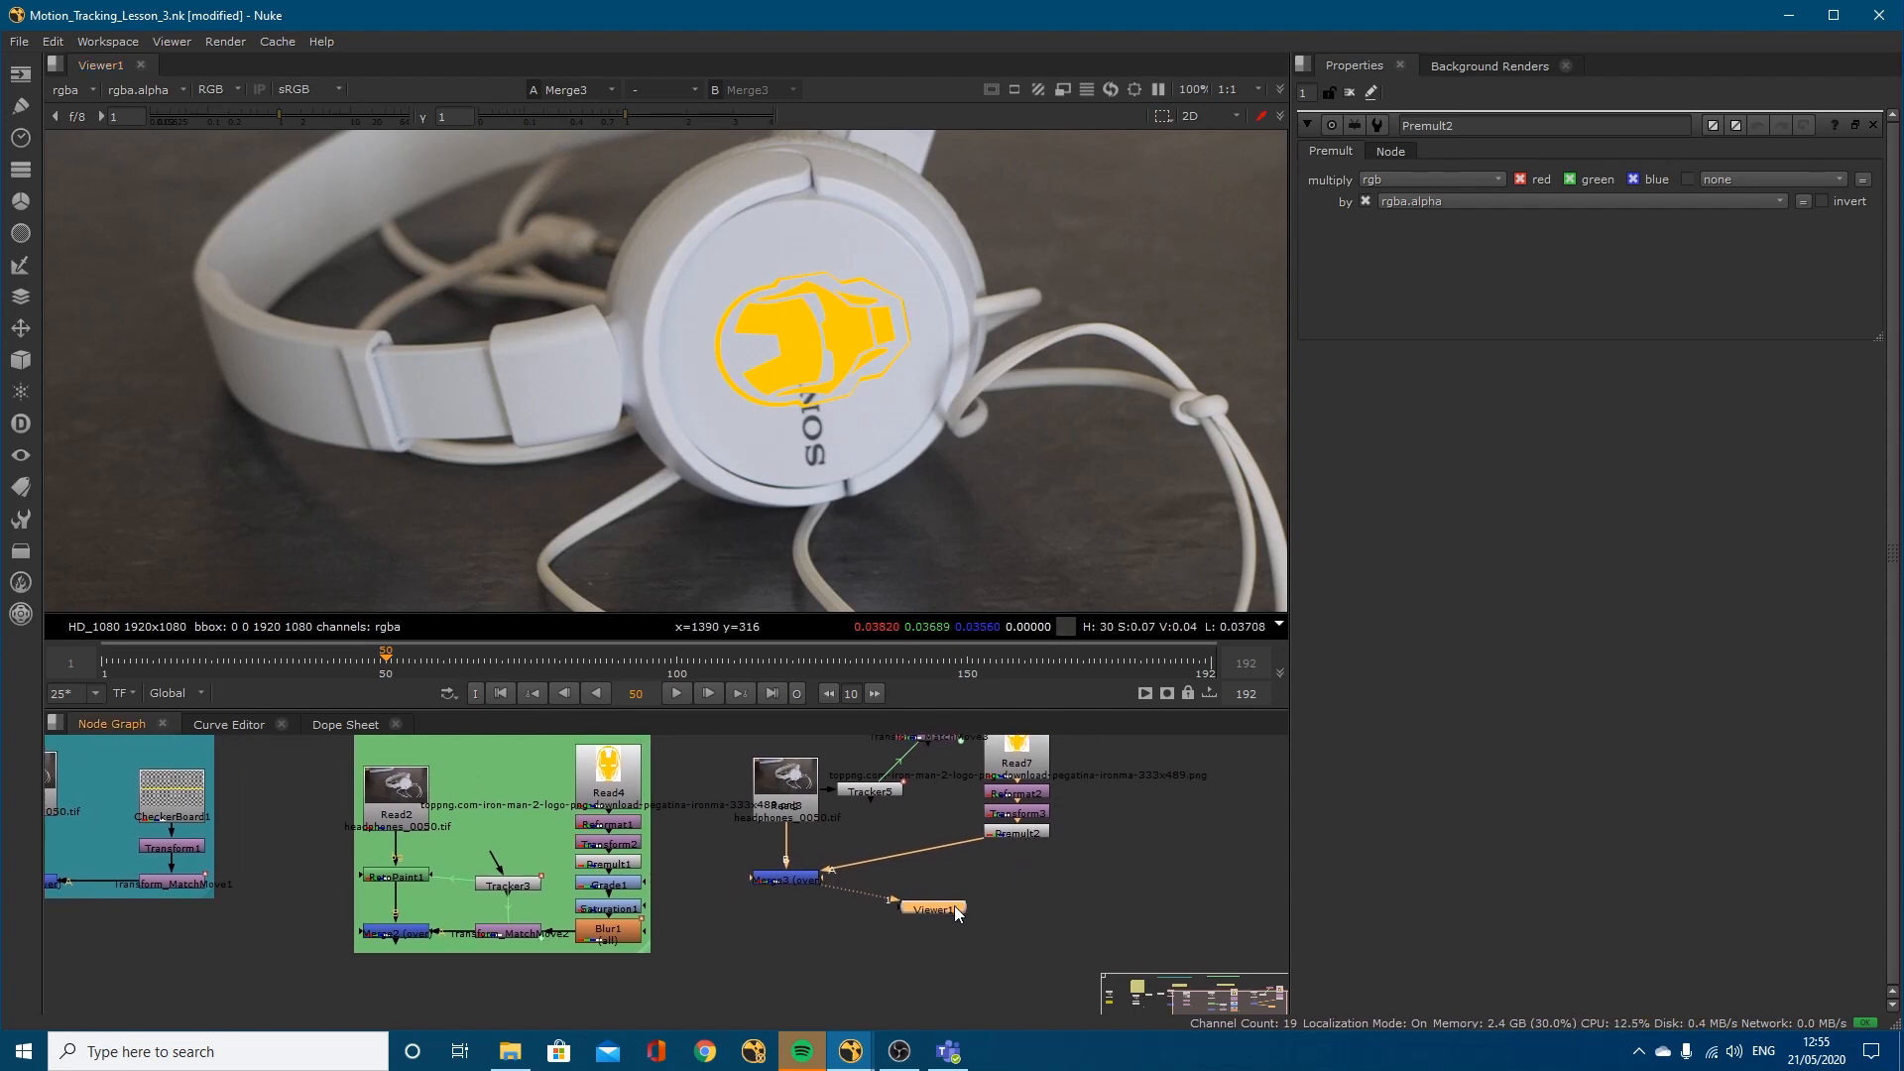
{"action": "key", "text": "g"}
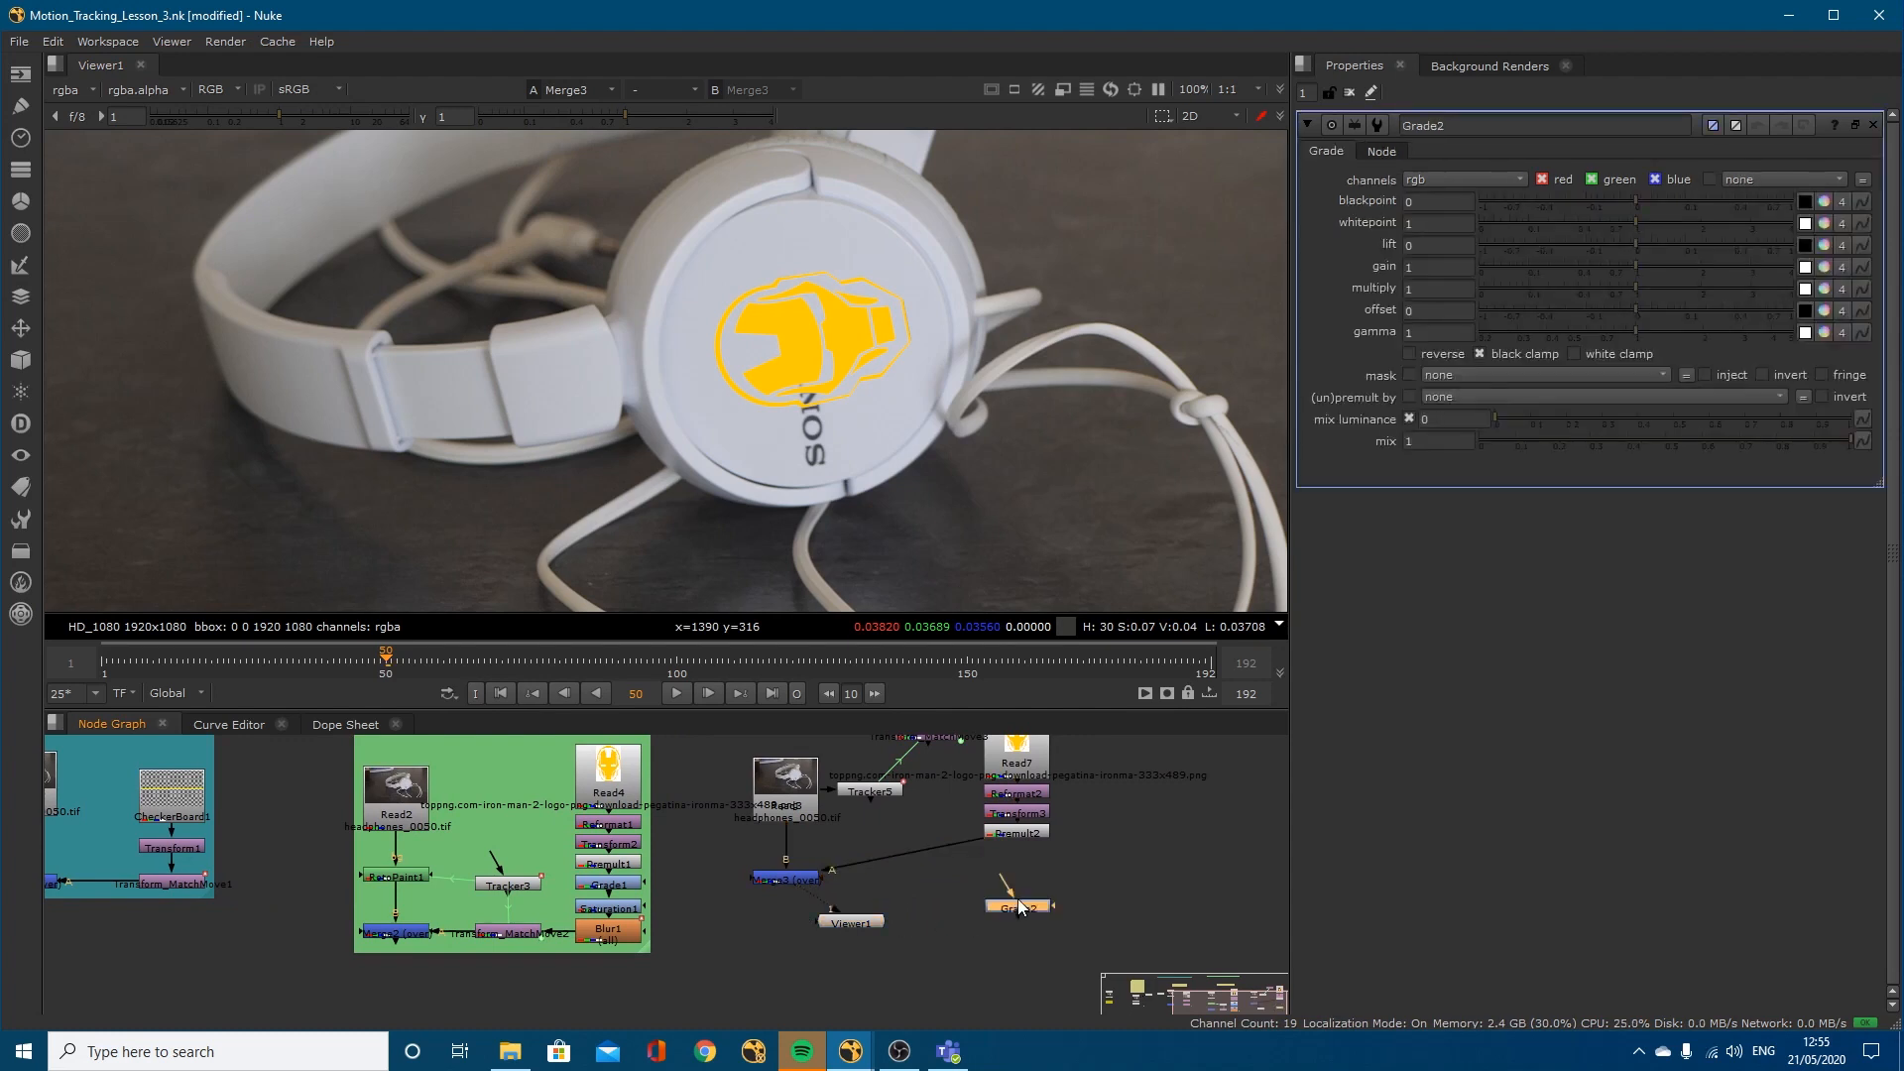
{"action": "left_click_drag", "start_coordinate": [1018, 897], "coordinate": [1019, 846]}
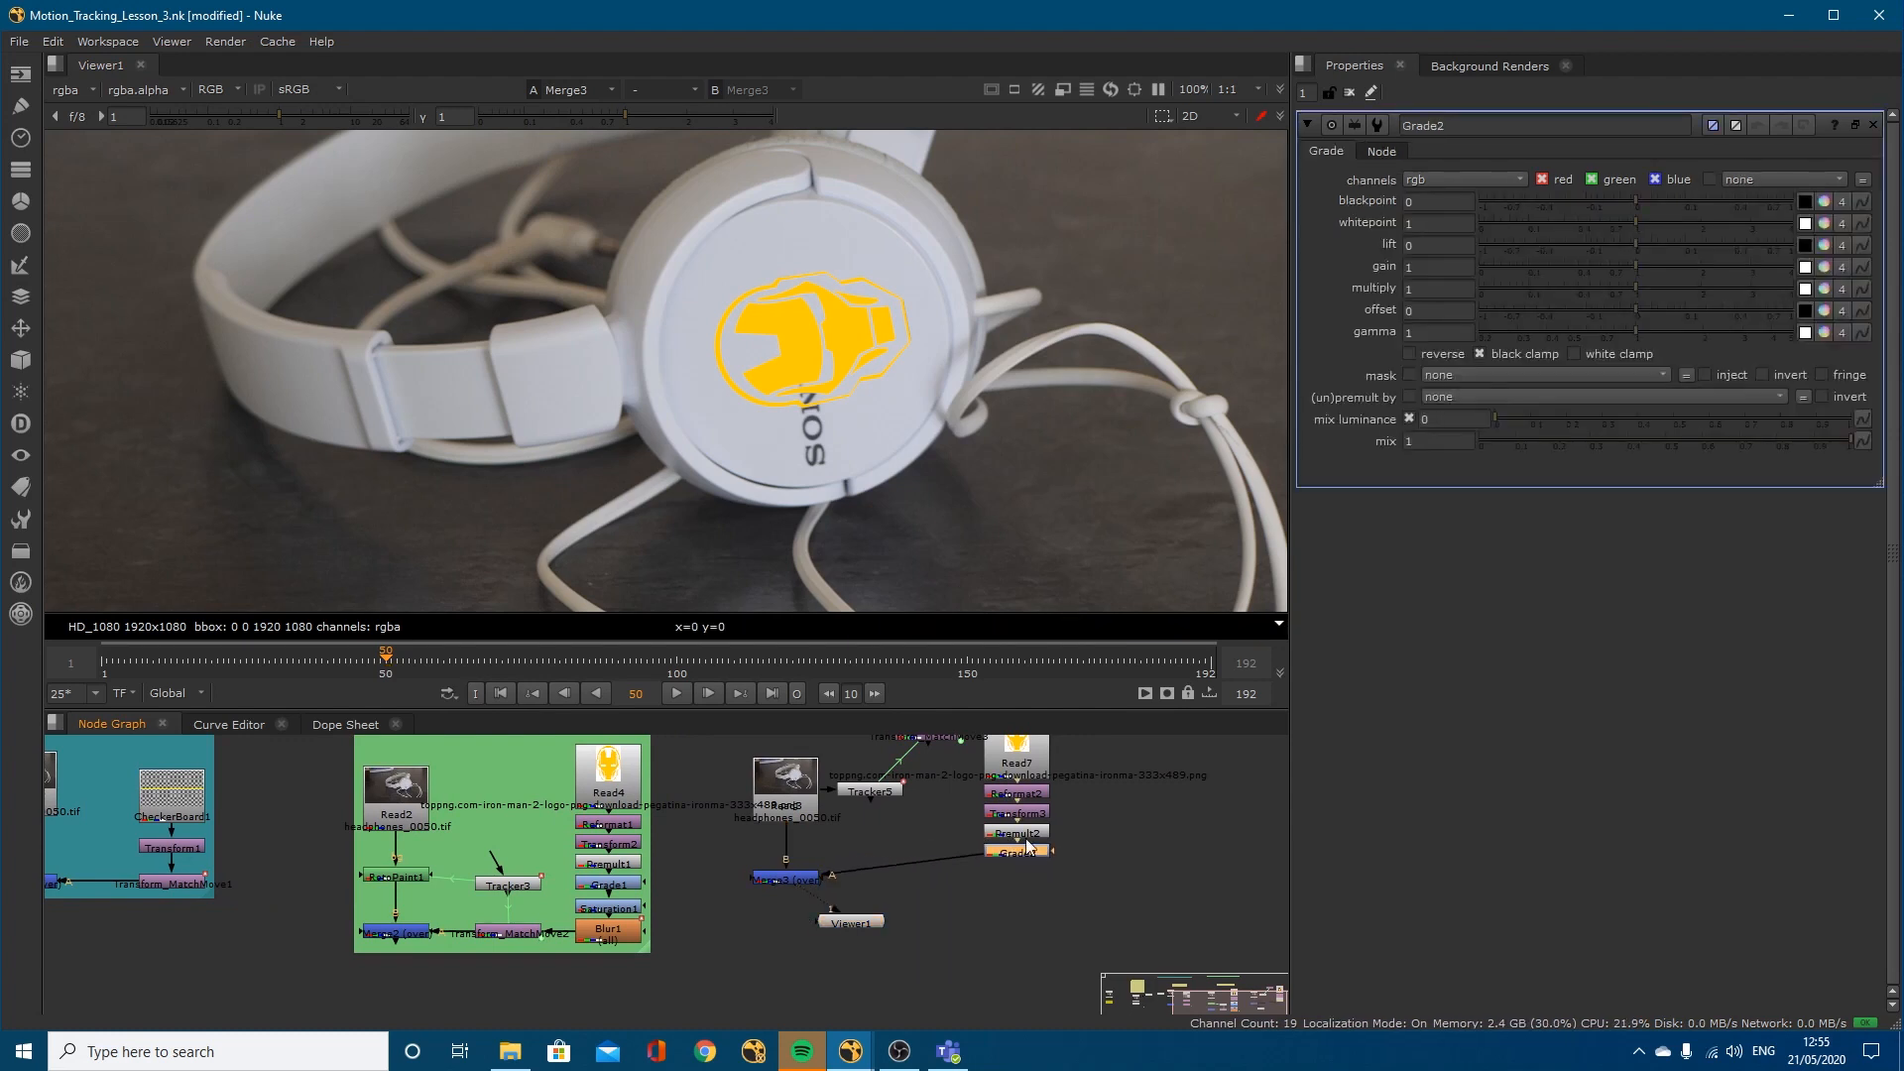
{"action": "left_click", "coordinate": [1822, 266]}
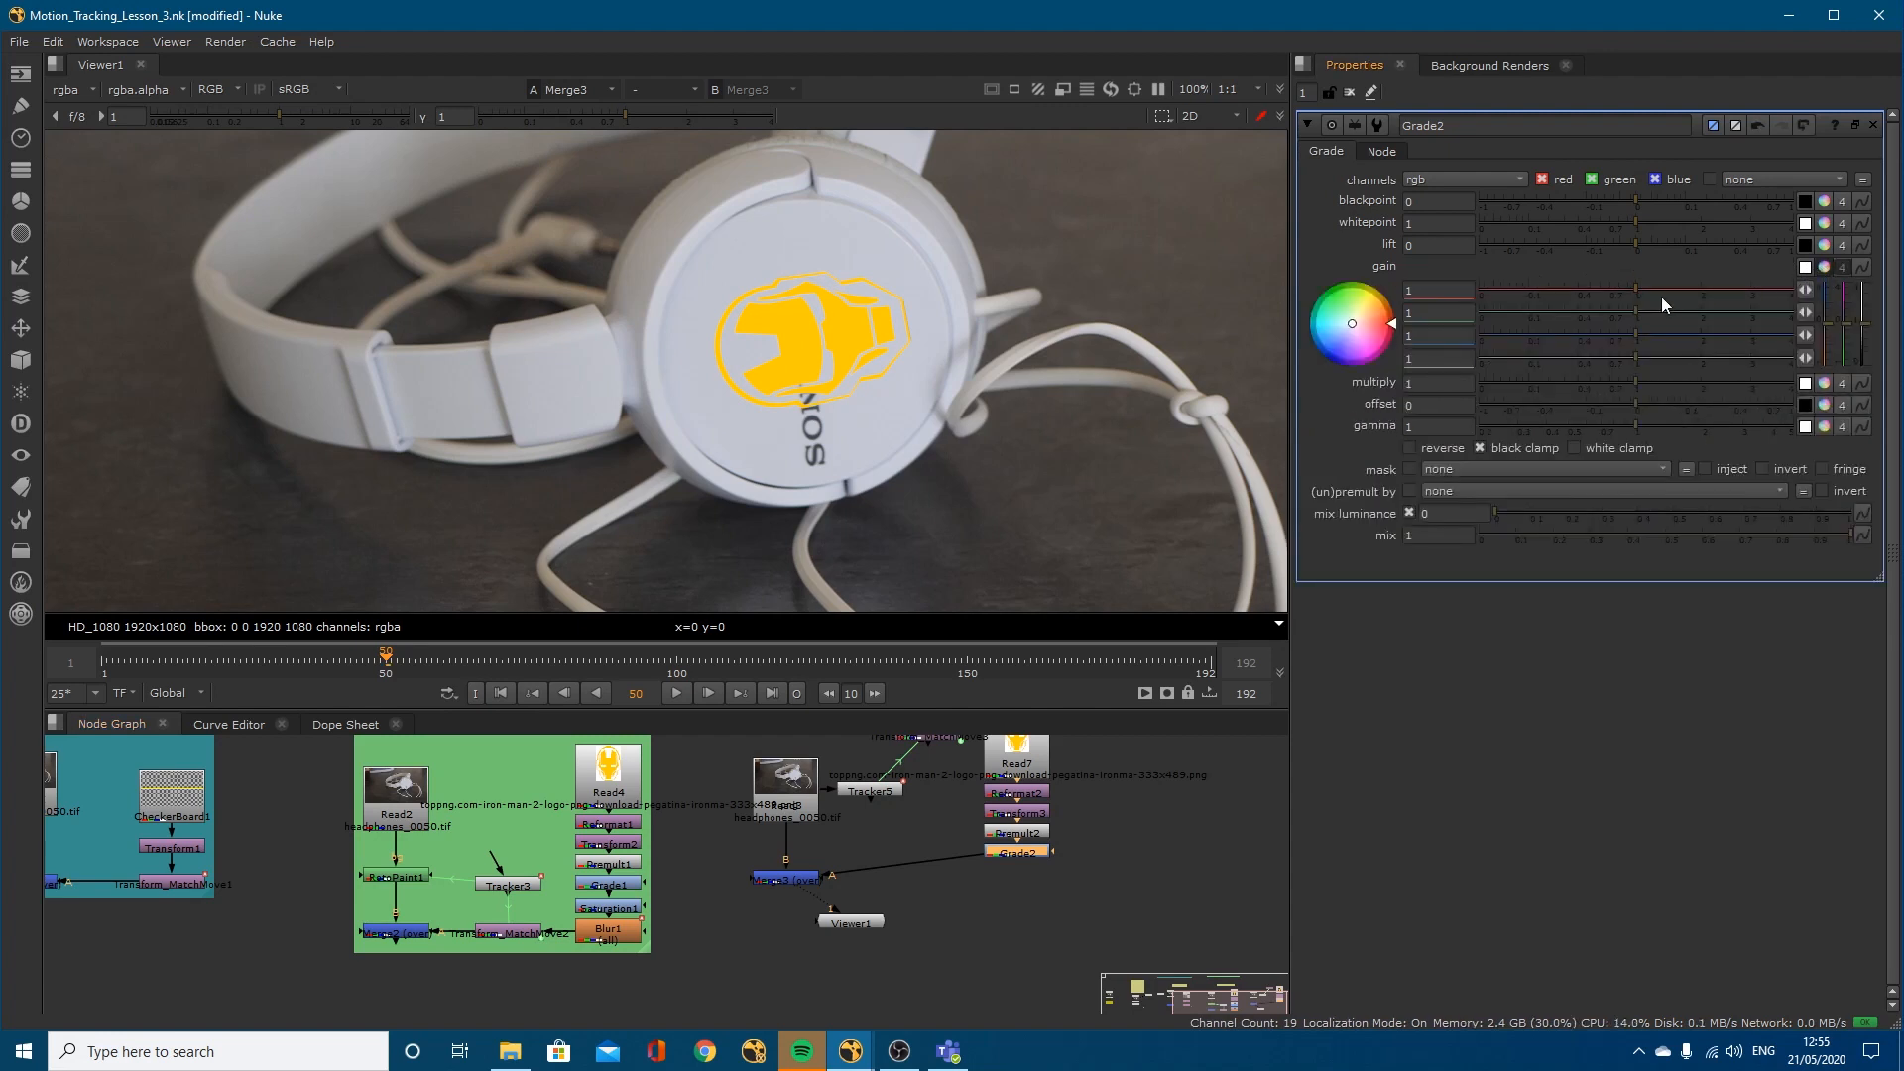
{"action": "mouse_move", "coordinate": [1636, 283]}
{"action": "left_mouse_down"}
{"action": "mouse_move", "coordinate": [1662, 288]}
{"action": "mouse_move", "coordinate": [1539, 309]}
{"action": "mouse_move", "coordinate": [1664, 343]}
{"action": "mouse_move", "coordinate": [1641, 339]}
{"action": "left_mouse_up"}
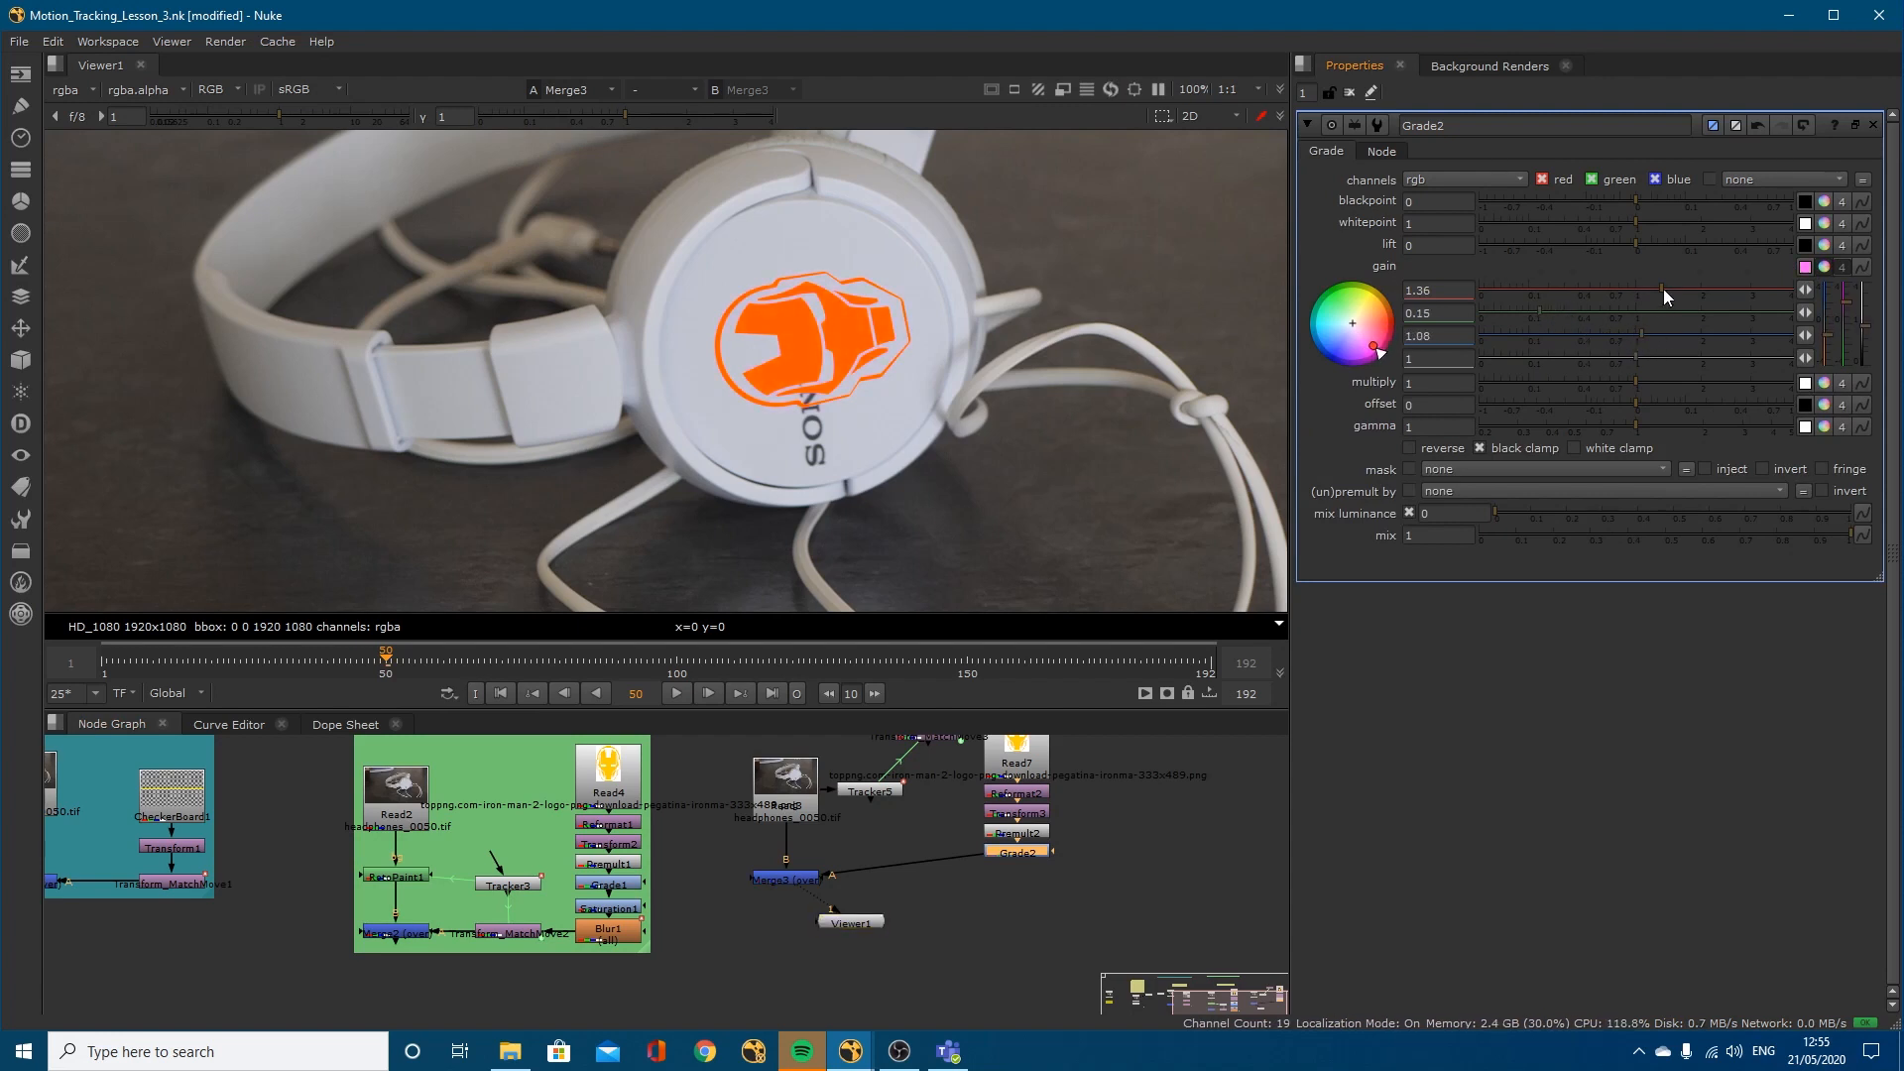
{"action": "left_click_drag", "start_coordinate": [1868, 333], "coordinate": [1868, 341]}
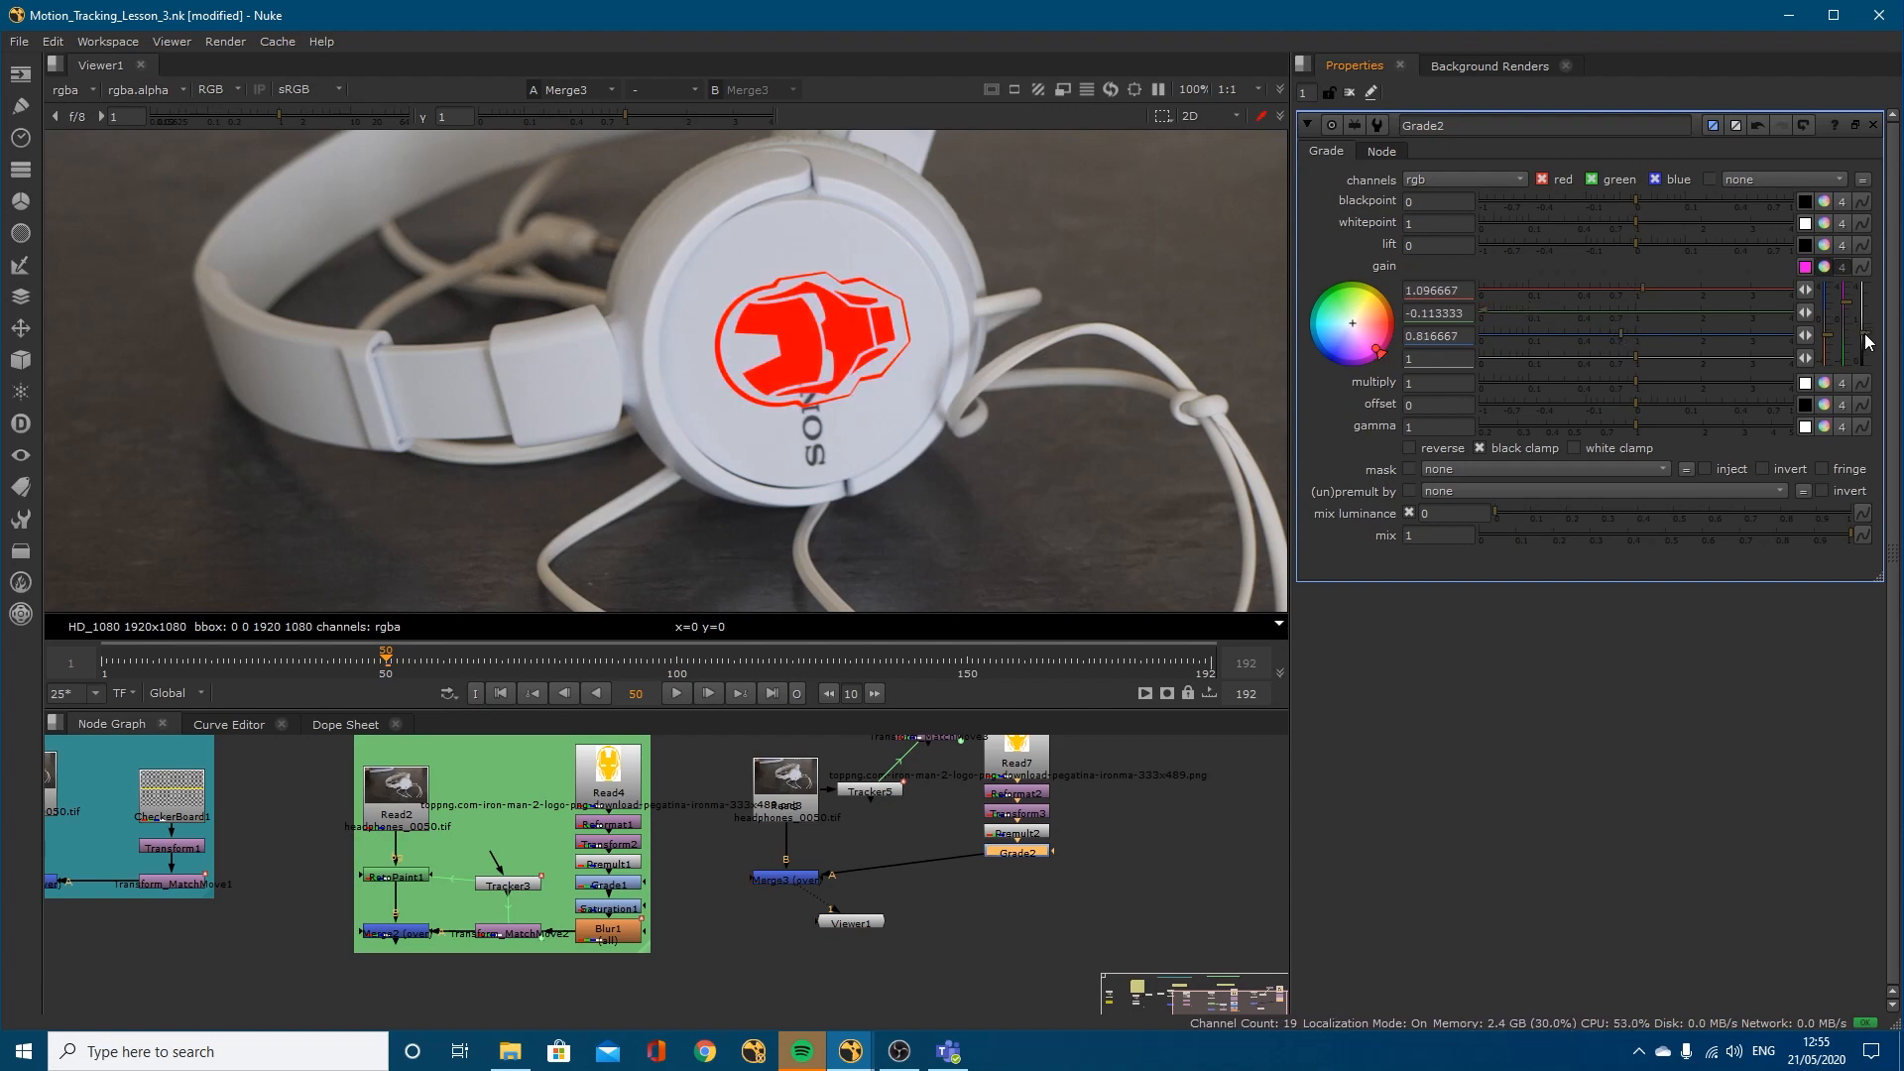
Step: Insert a Saturation node below the logo's Grade and set its saturation to 0.53
{"action": "left_click", "coordinate": [1127, 844]}
{"action": "key", "text": "s"}
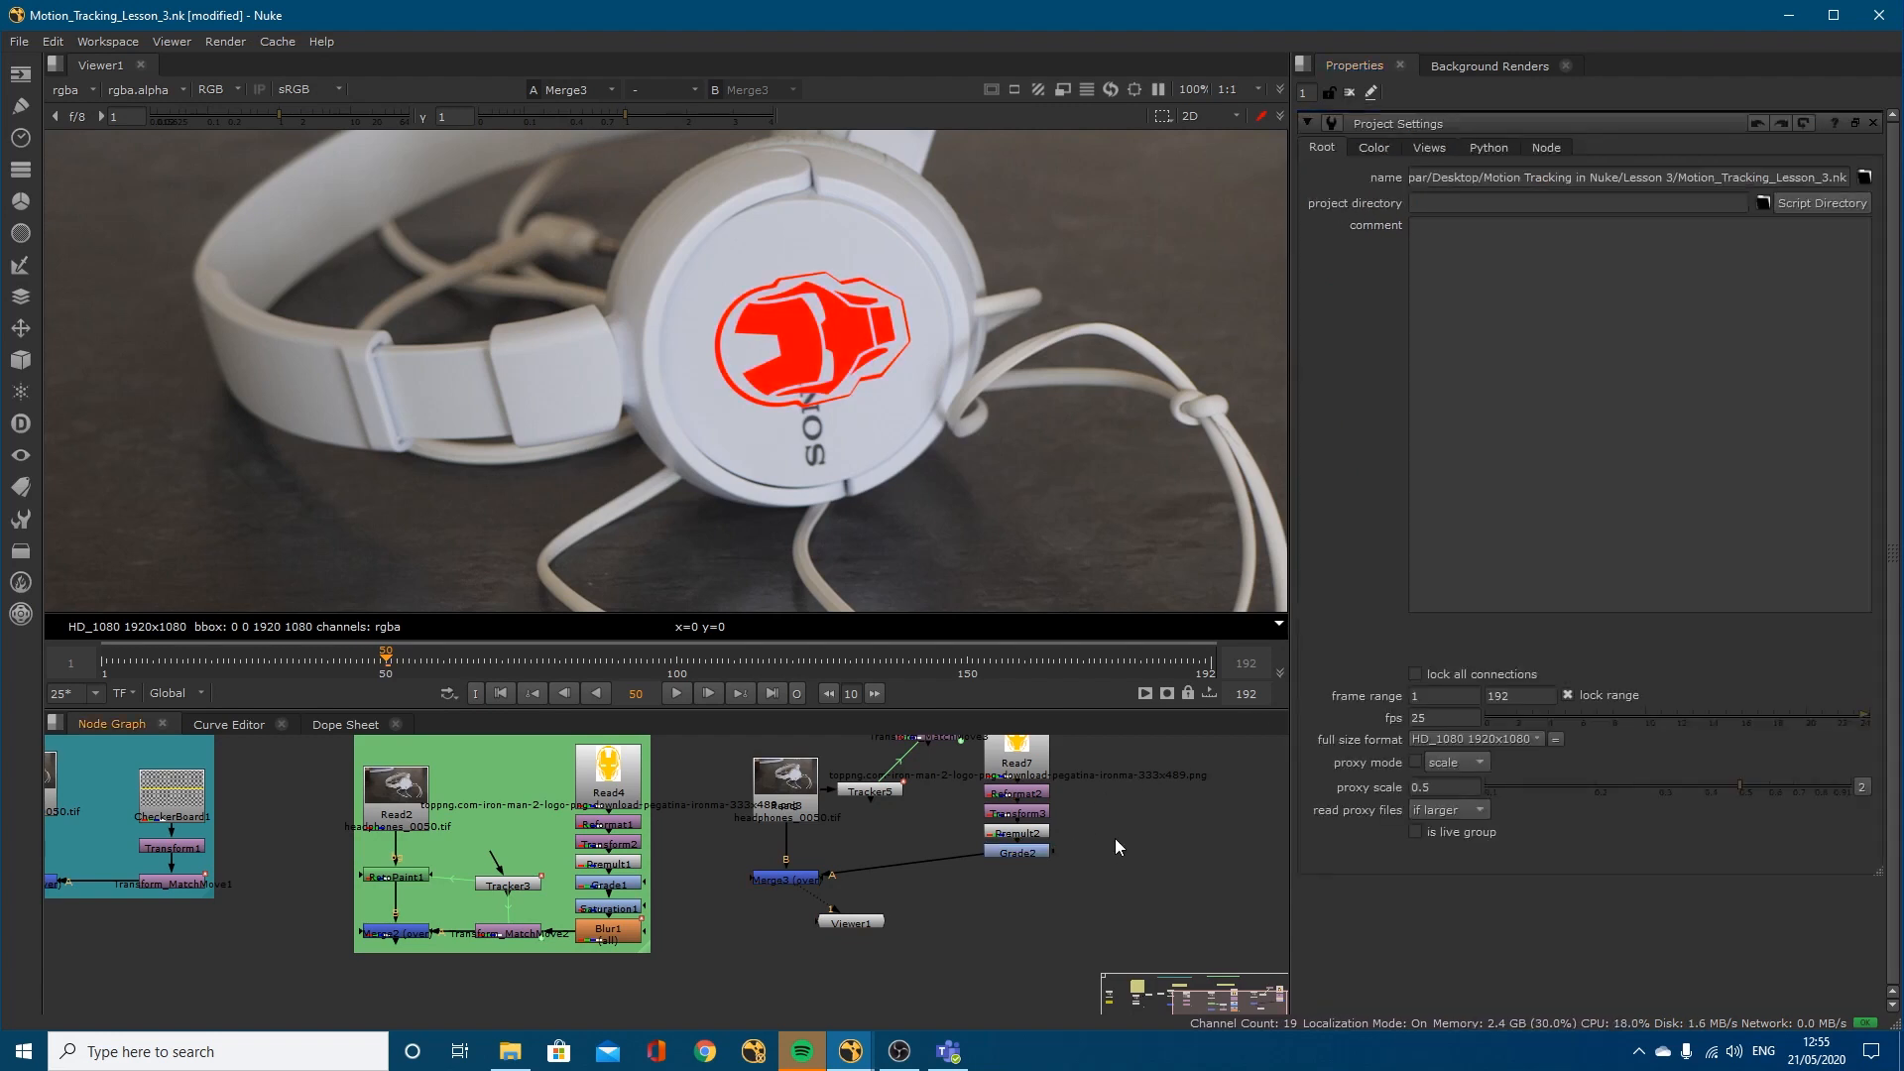
{"action": "key", "text": "Tab"}
{"action": "type", "text": "sa"}
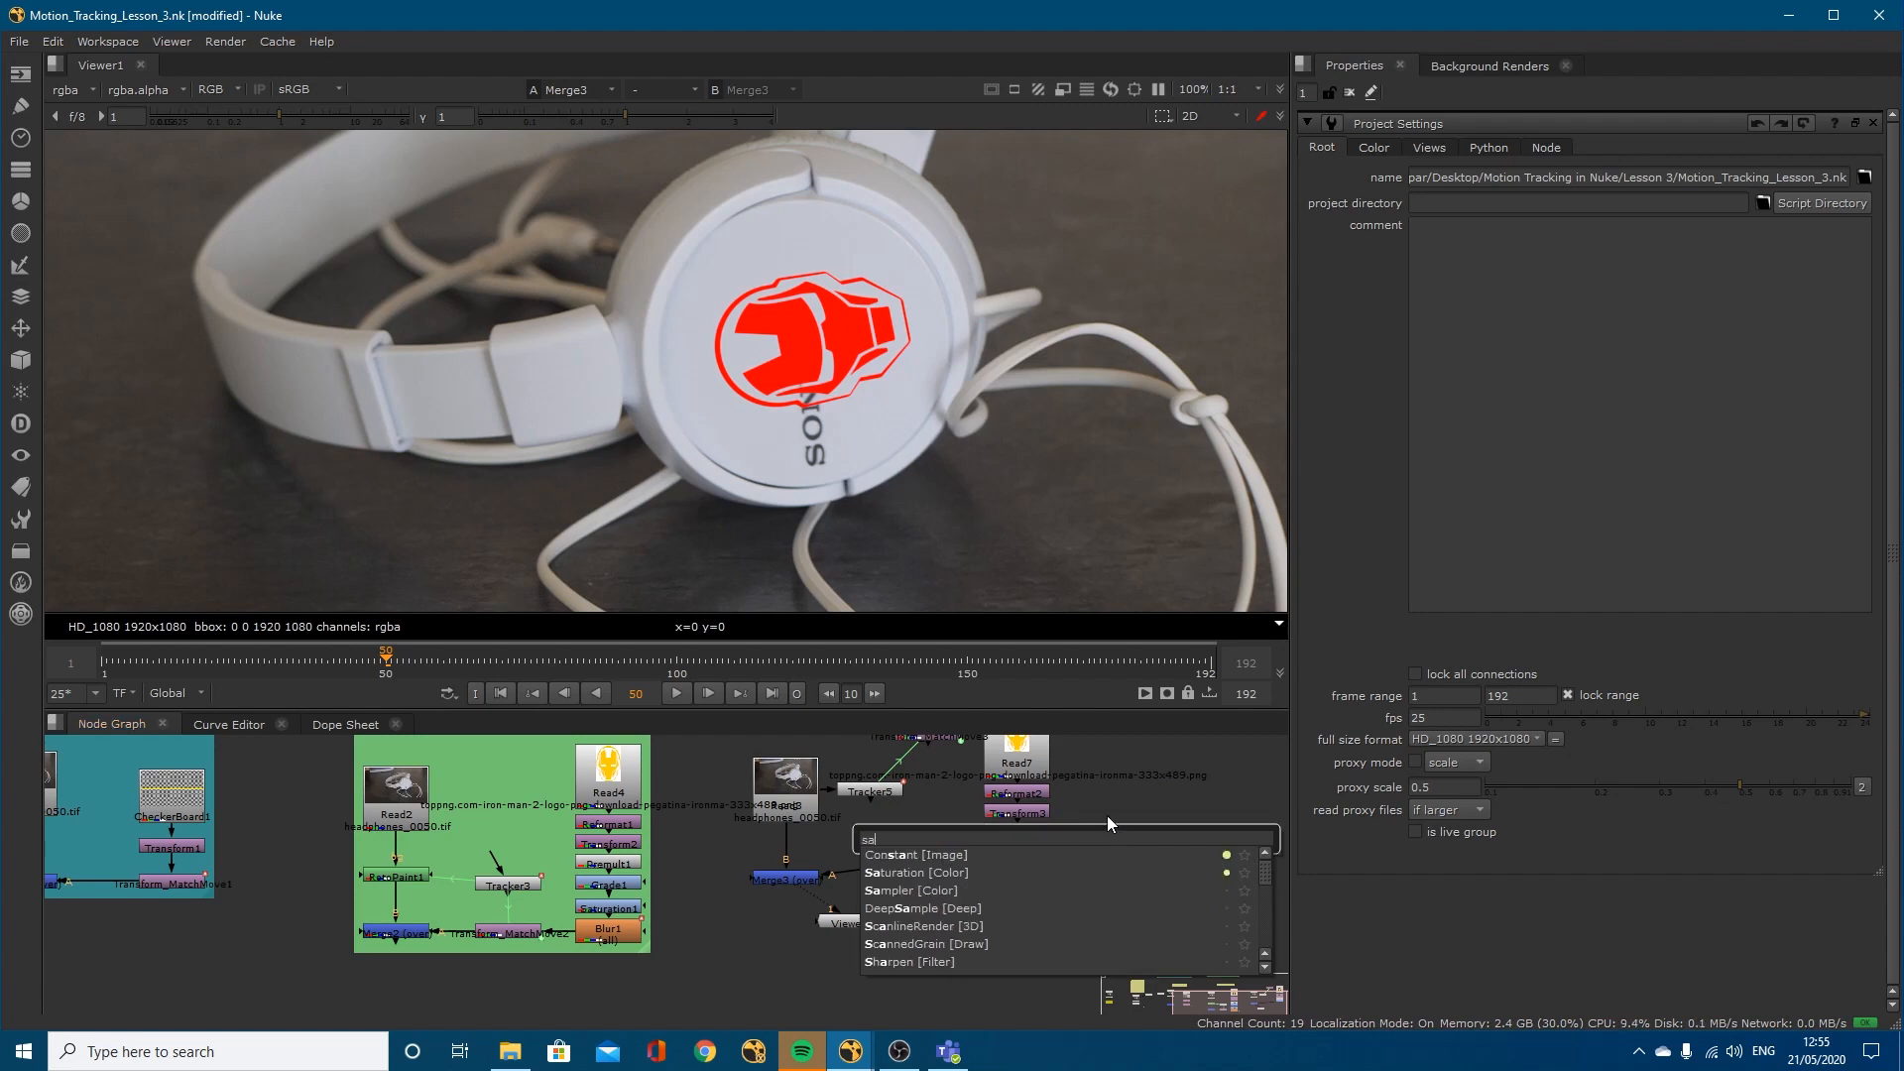
{"action": "left_click", "coordinate": [925, 872]}
{"action": "left_click_drag", "start_coordinate": [1111, 839], "coordinate": [999, 881]}
{"action": "left_click_drag", "start_coordinate": [1659, 201], "coordinate": [1616, 204]}
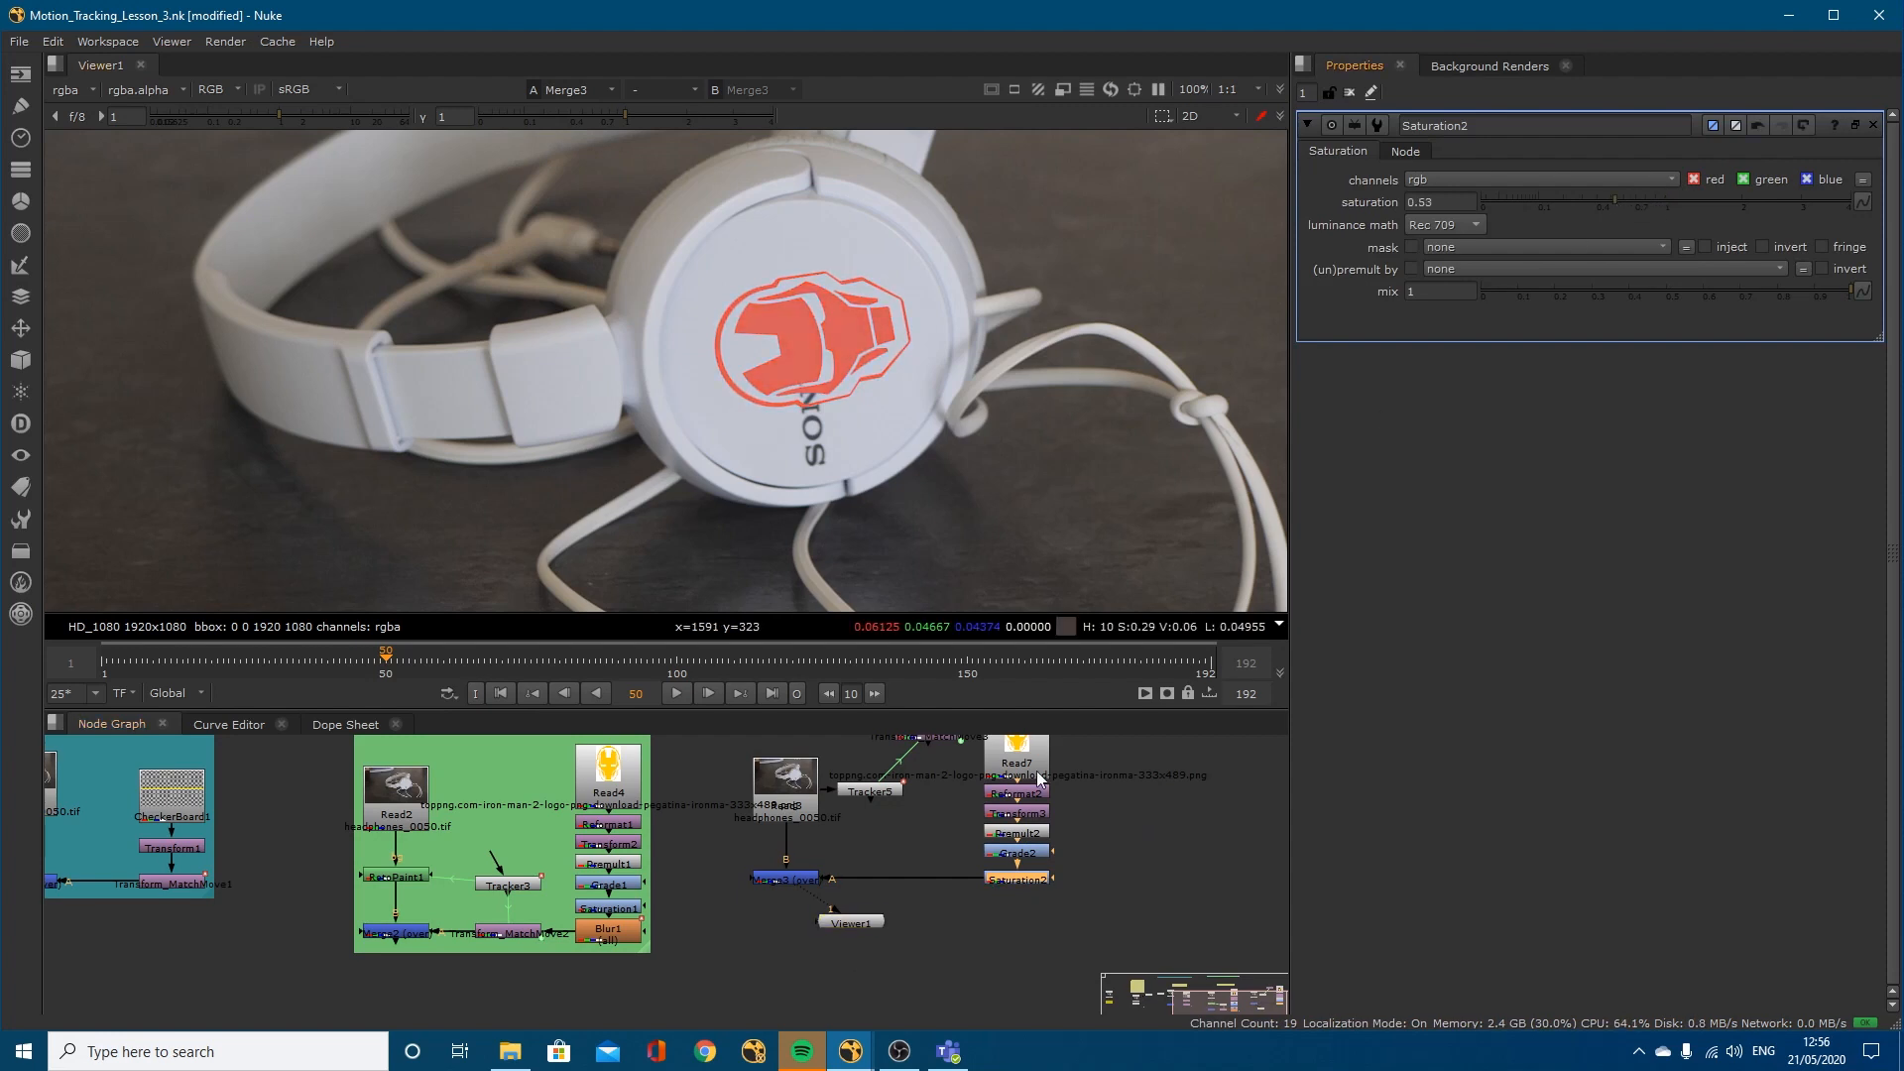
Step: Darken the Grade's gain to about 0.58 red, -0.63 green and 0.30 blue, and set the logo's saturation to 0.49
{"action": "double_click", "coordinate": [1013, 853]}
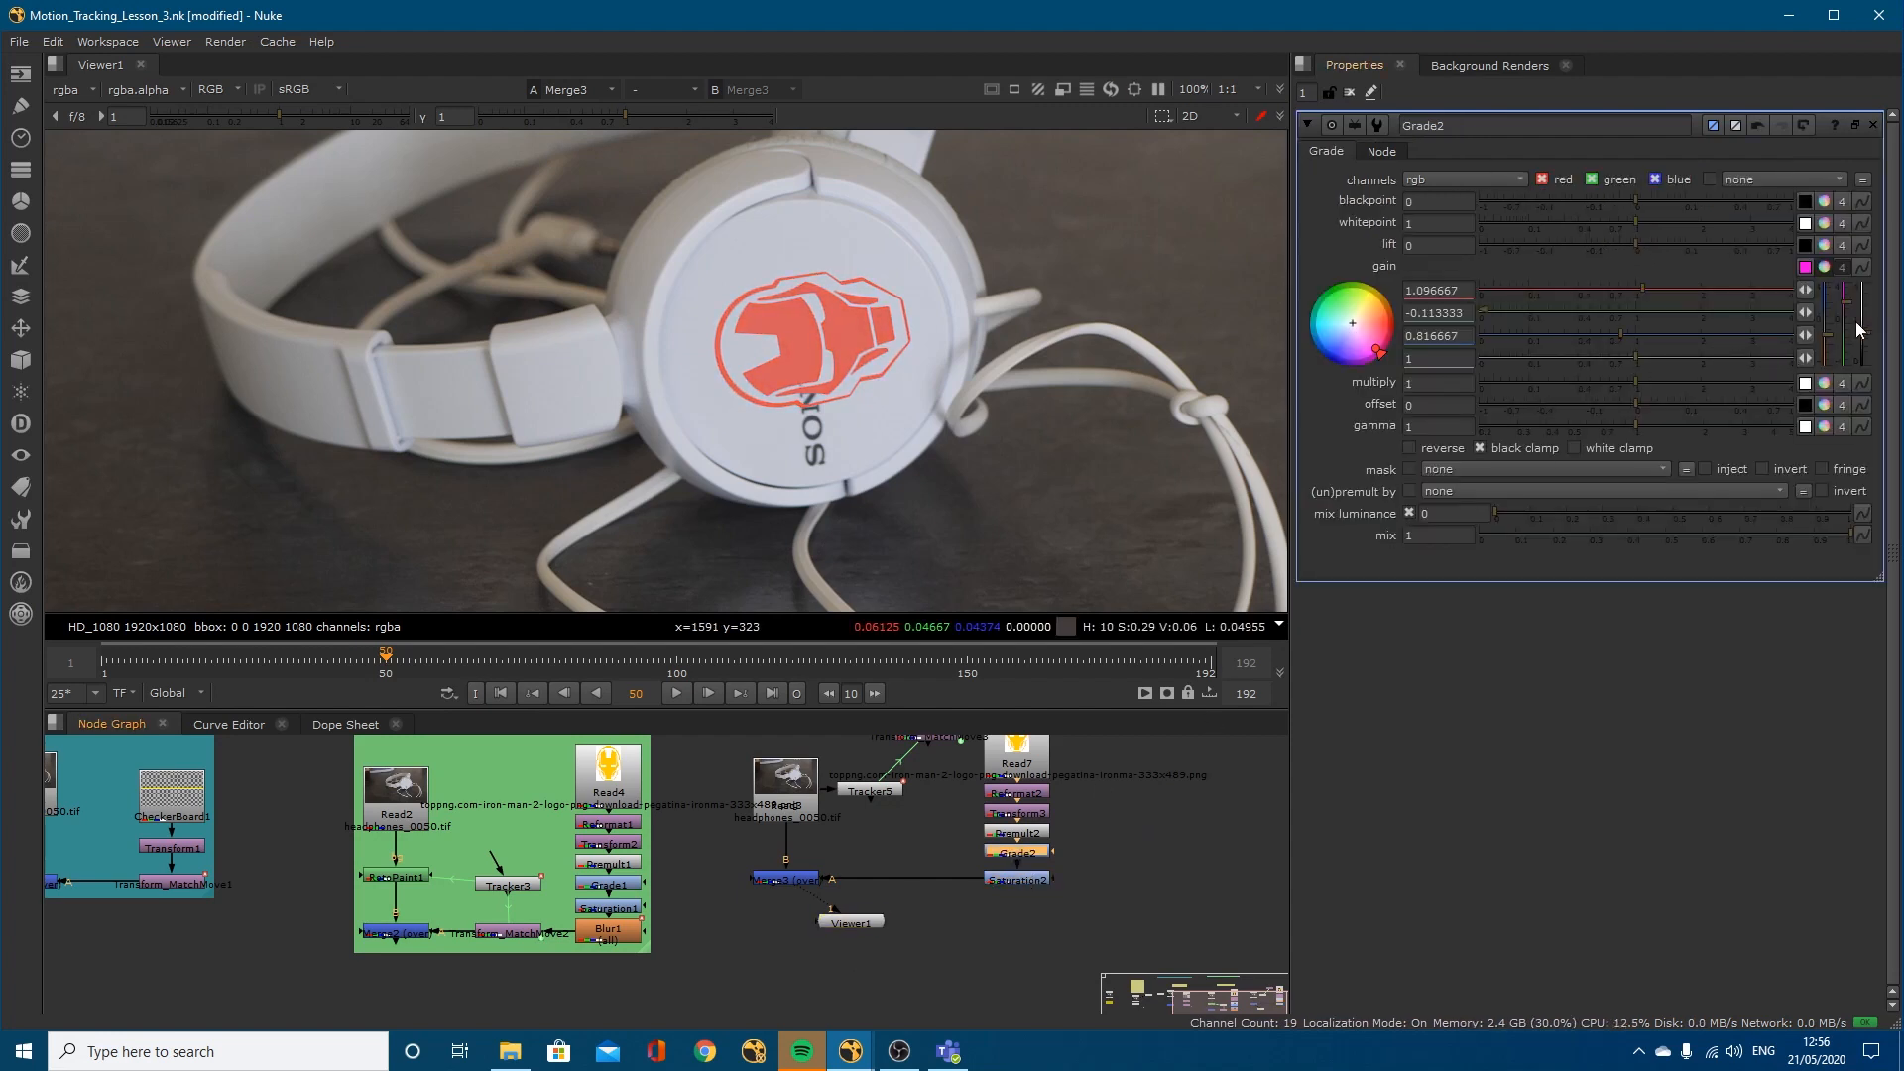
{"action": "left_click_drag", "start_coordinate": [1860, 334], "coordinate": [1860, 353]}
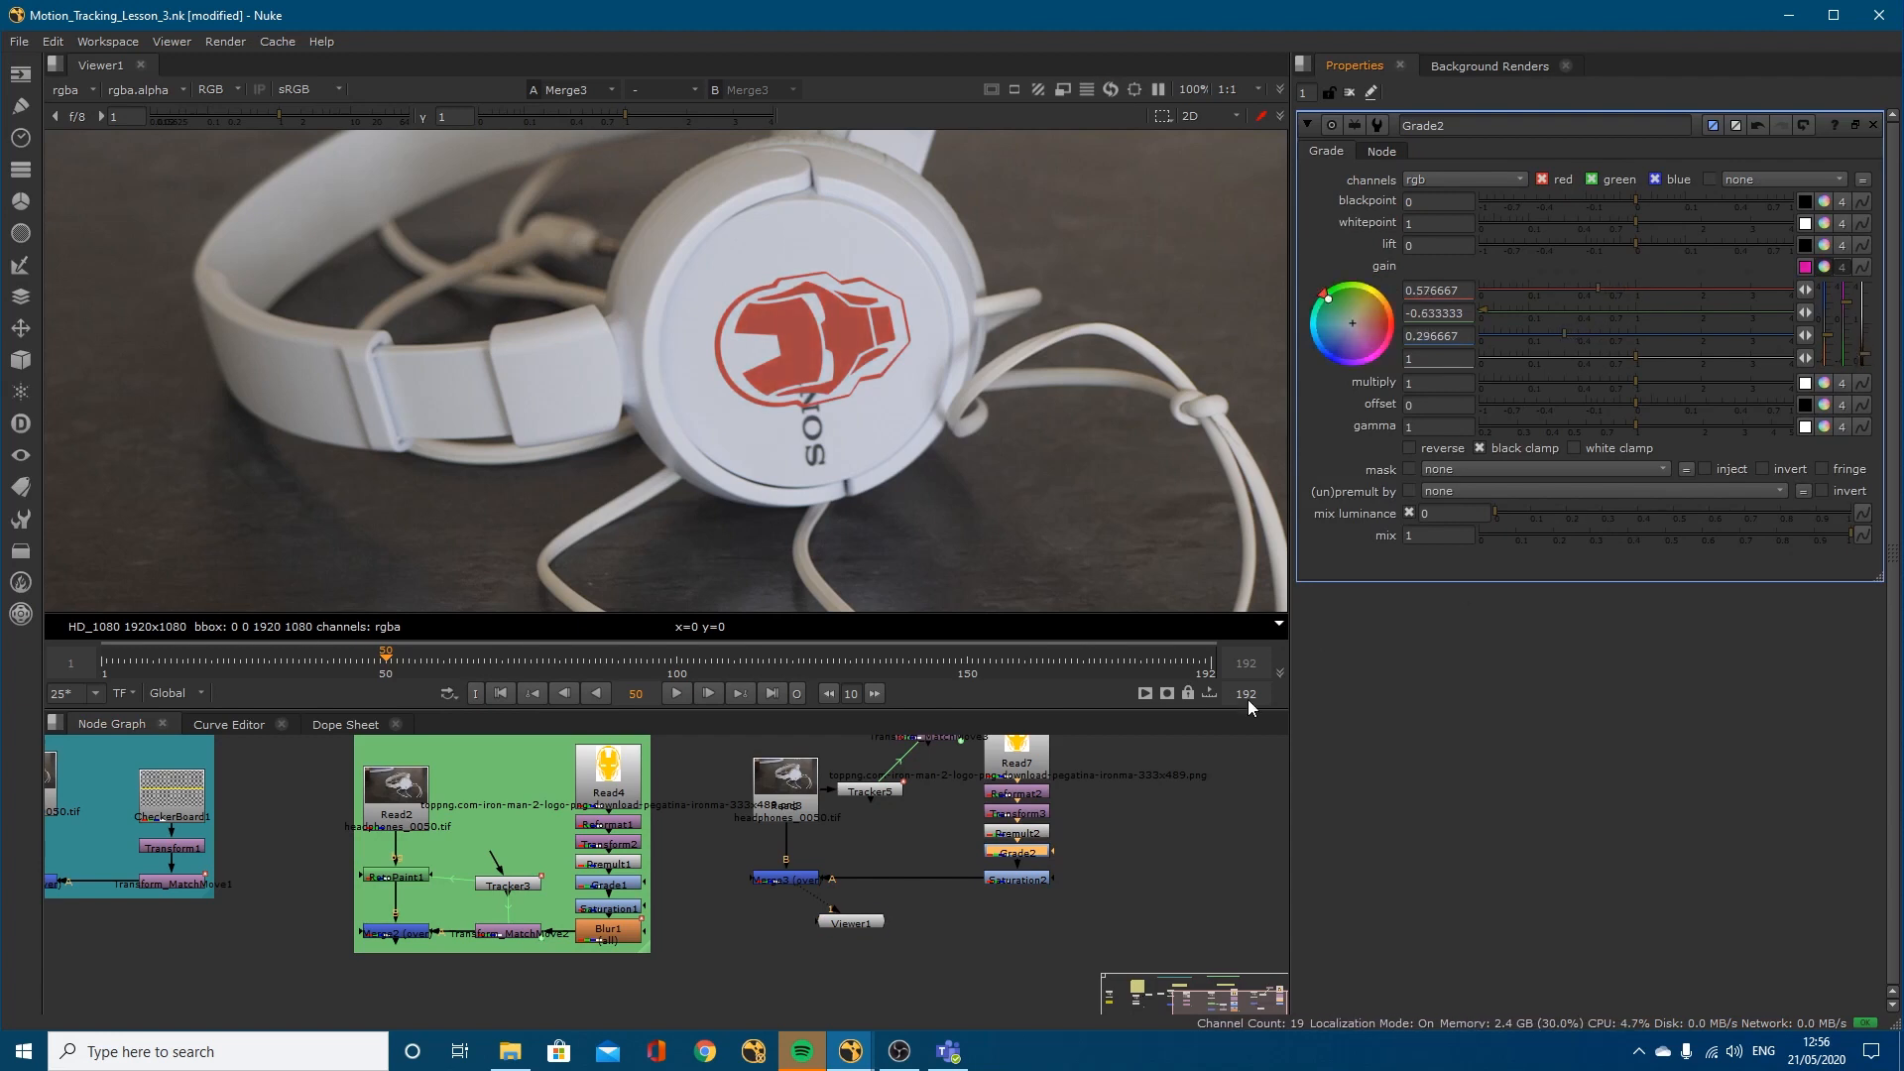
{"action": "double_click", "coordinate": [1036, 878]}
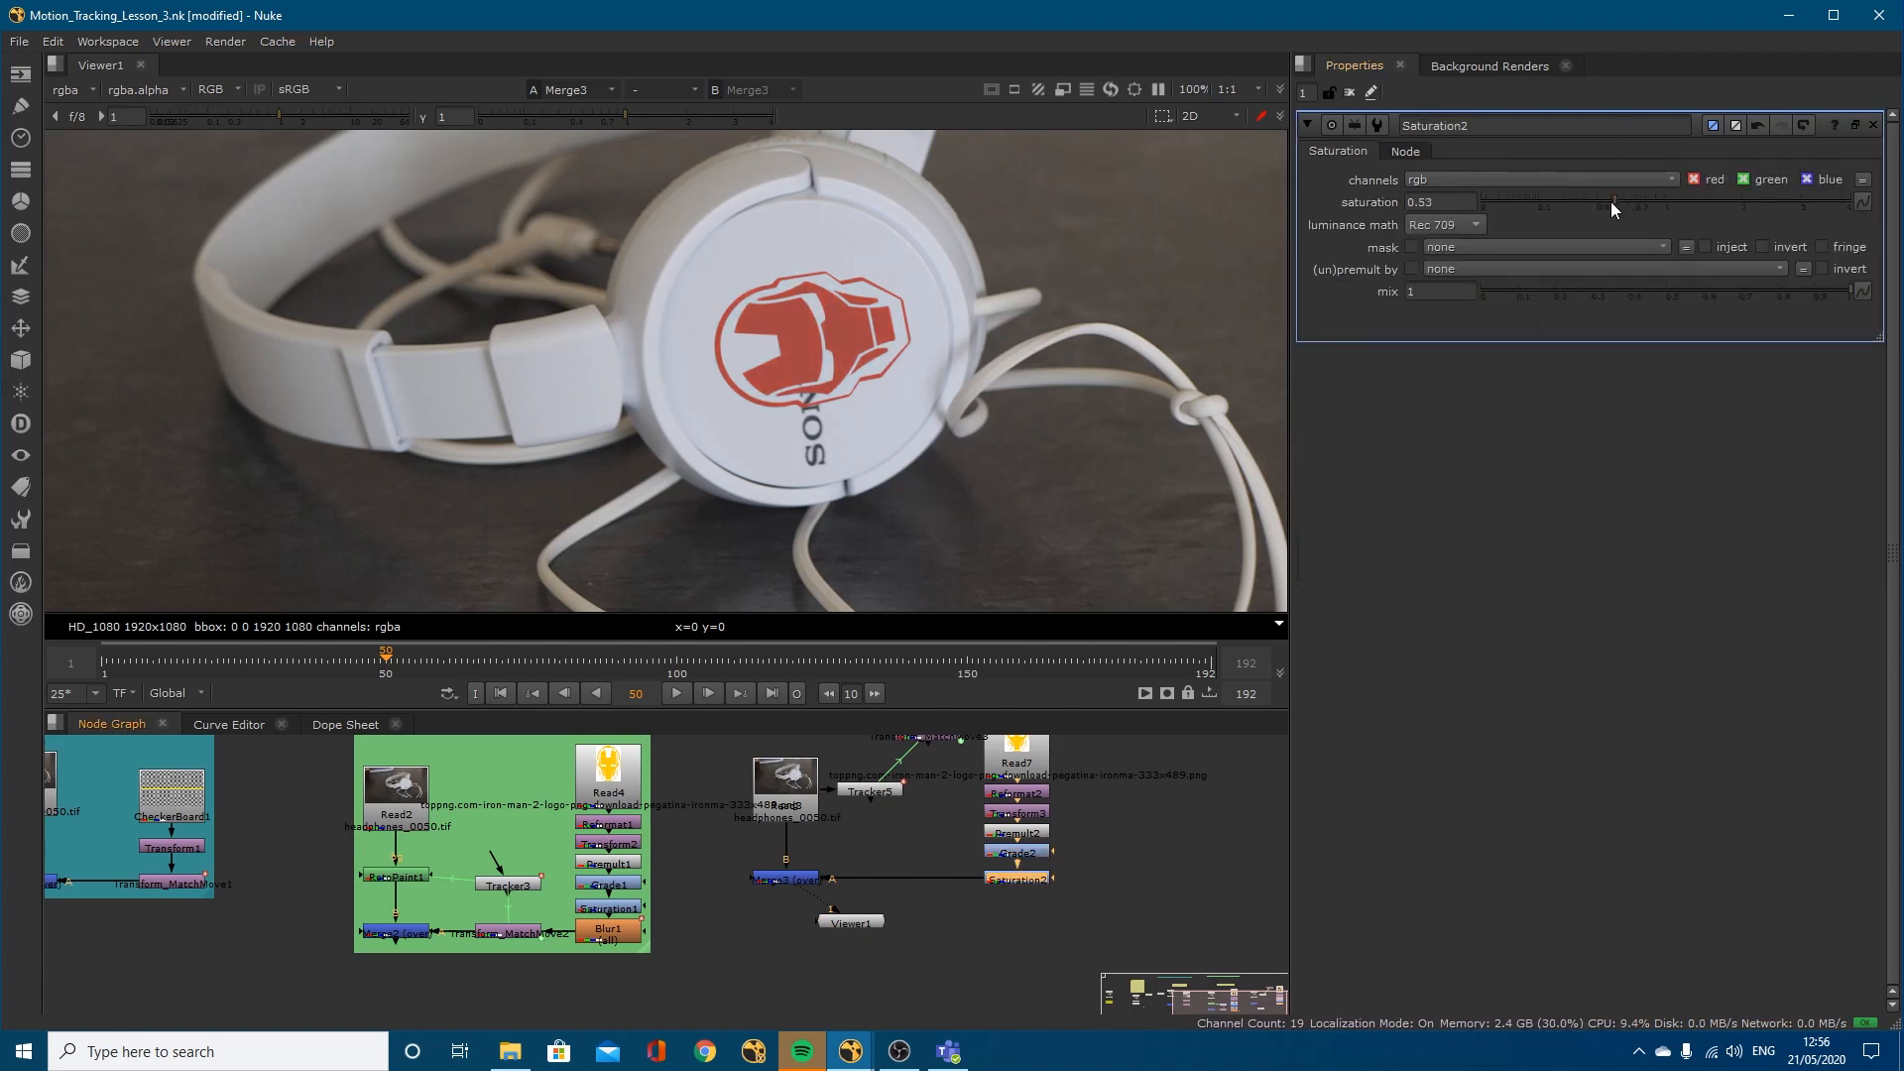
{"action": "left_click_drag", "start_coordinate": [1611, 200], "coordinate": [1608, 202]}
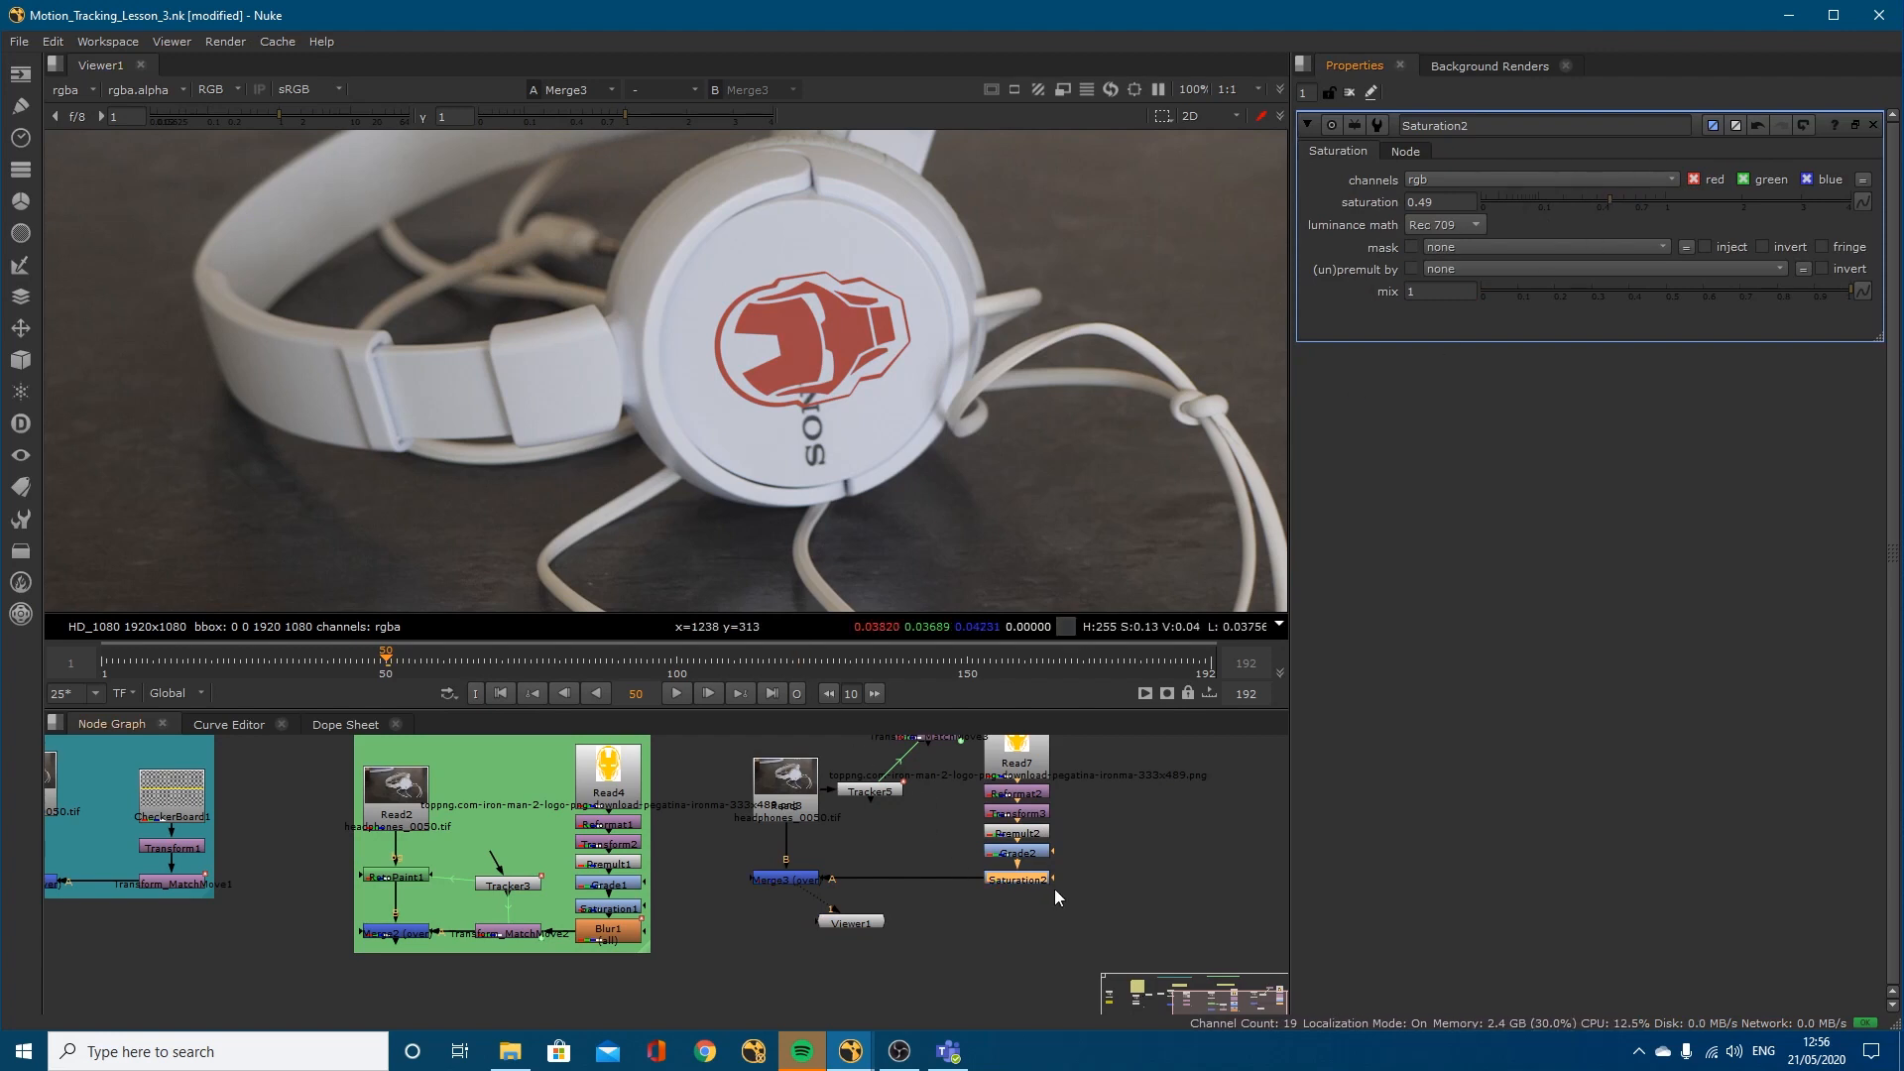
Step: Copy the animated Blur1 from the green-backdrop logo branch and insert the copy below the new logo's Saturation node
{"action": "left_click_drag", "start_coordinate": [1055, 889], "coordinate": [972, 735]}
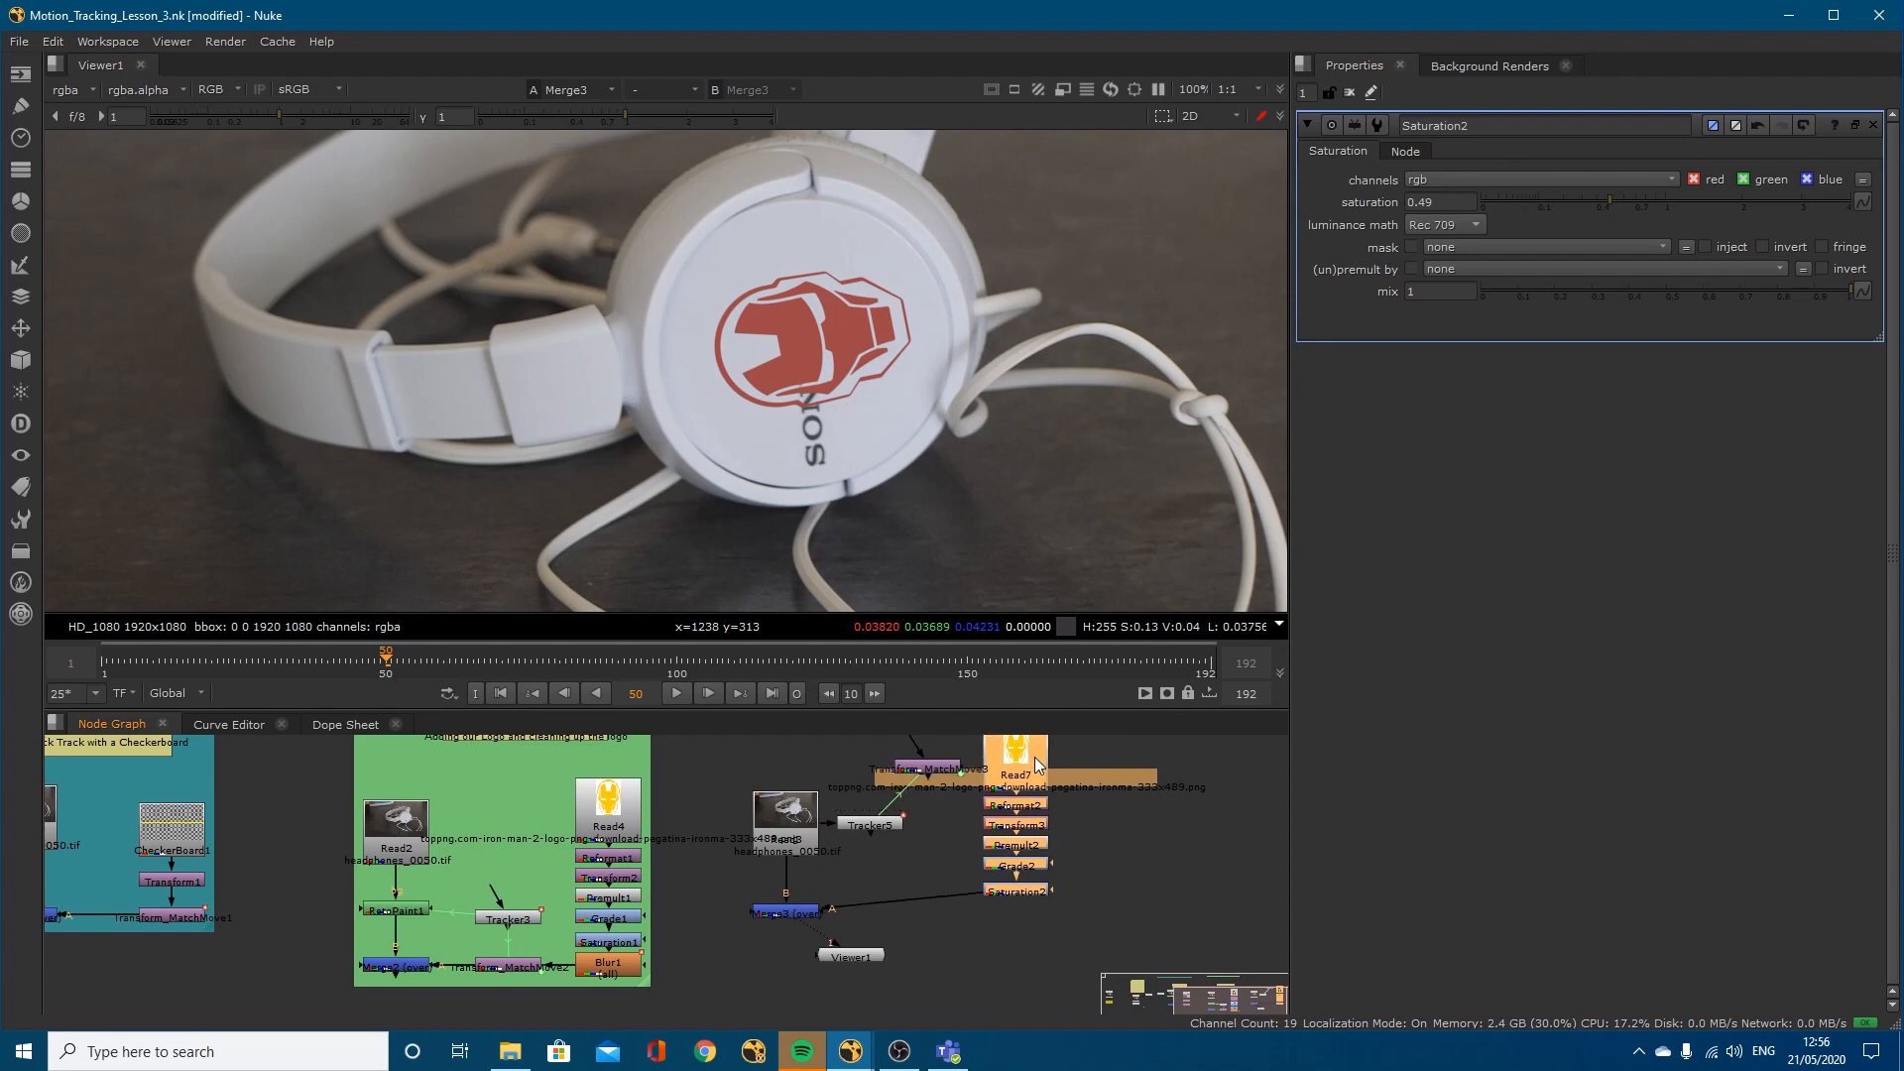
{"action": "middle_click_drag", "start_coordinate": [1106, 928], "coordinate": [1123, 873]}
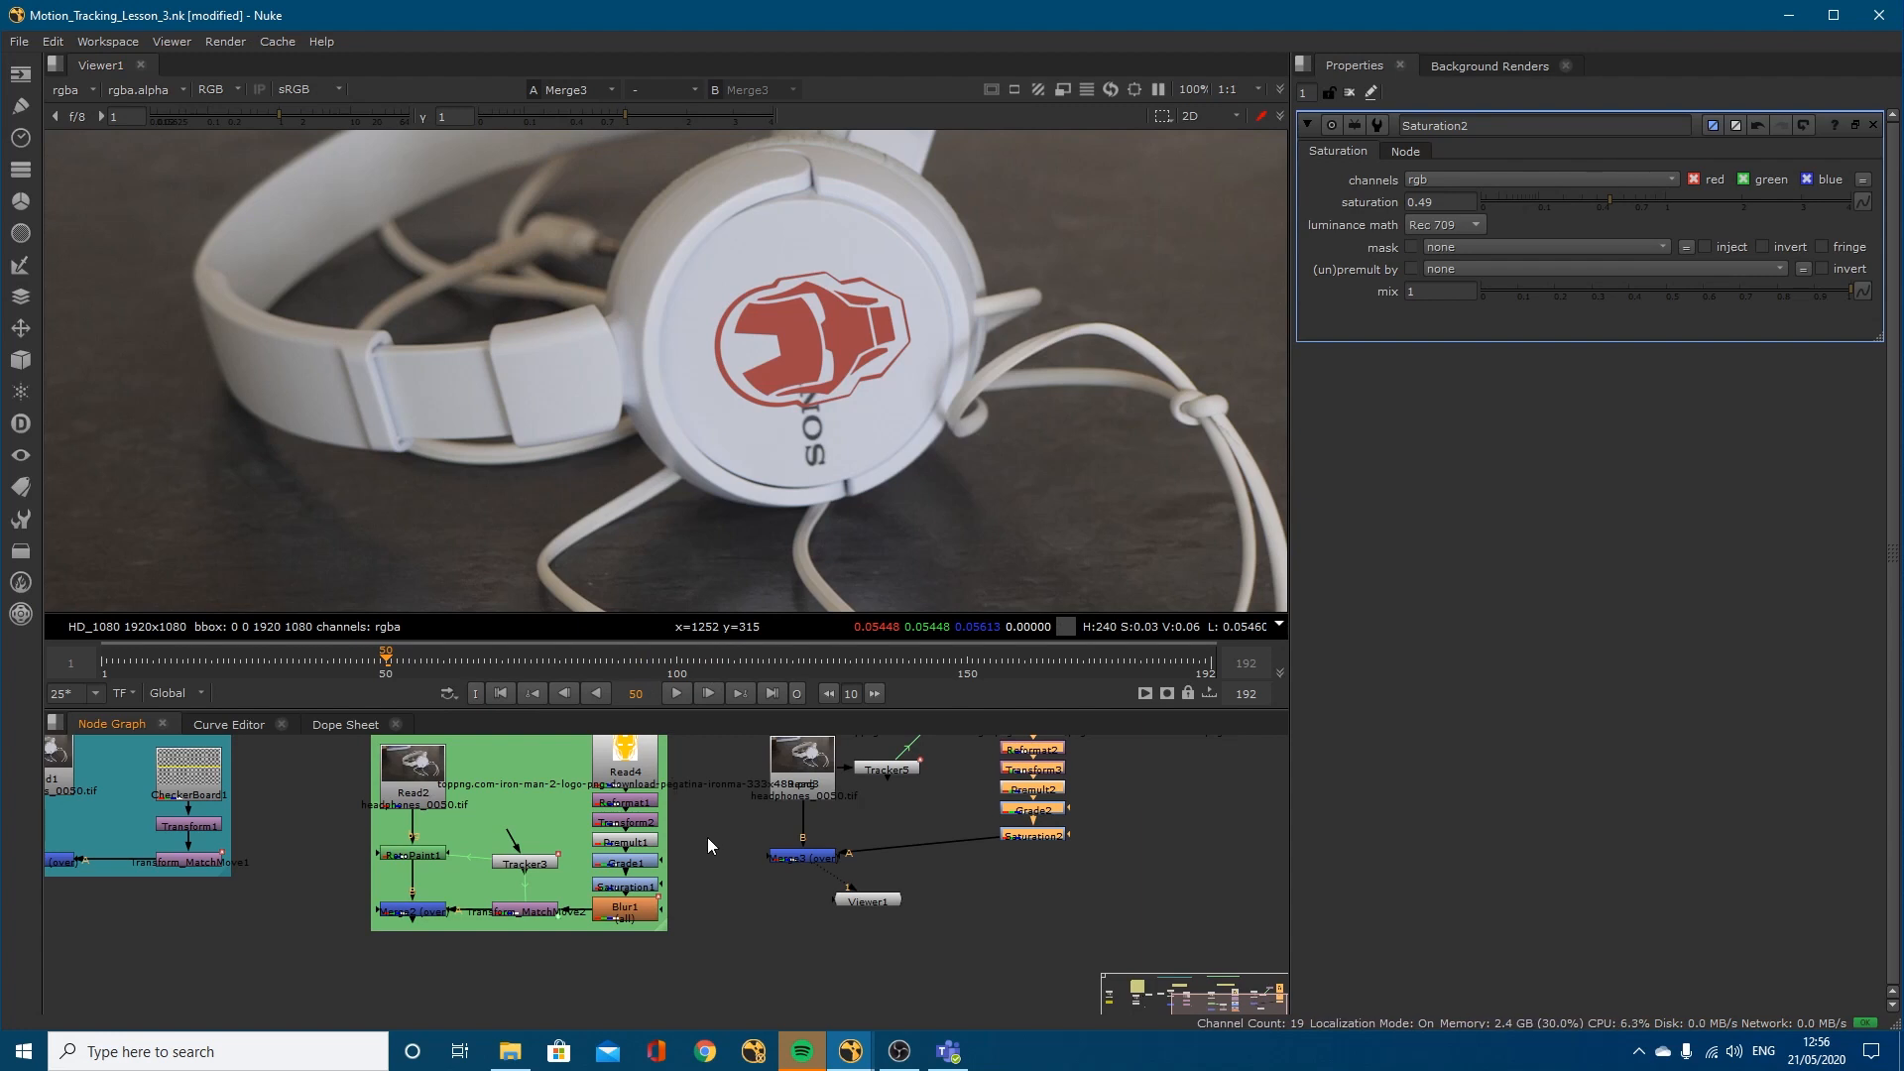
{"action": "left_click", "coordinate": [670, 658]}
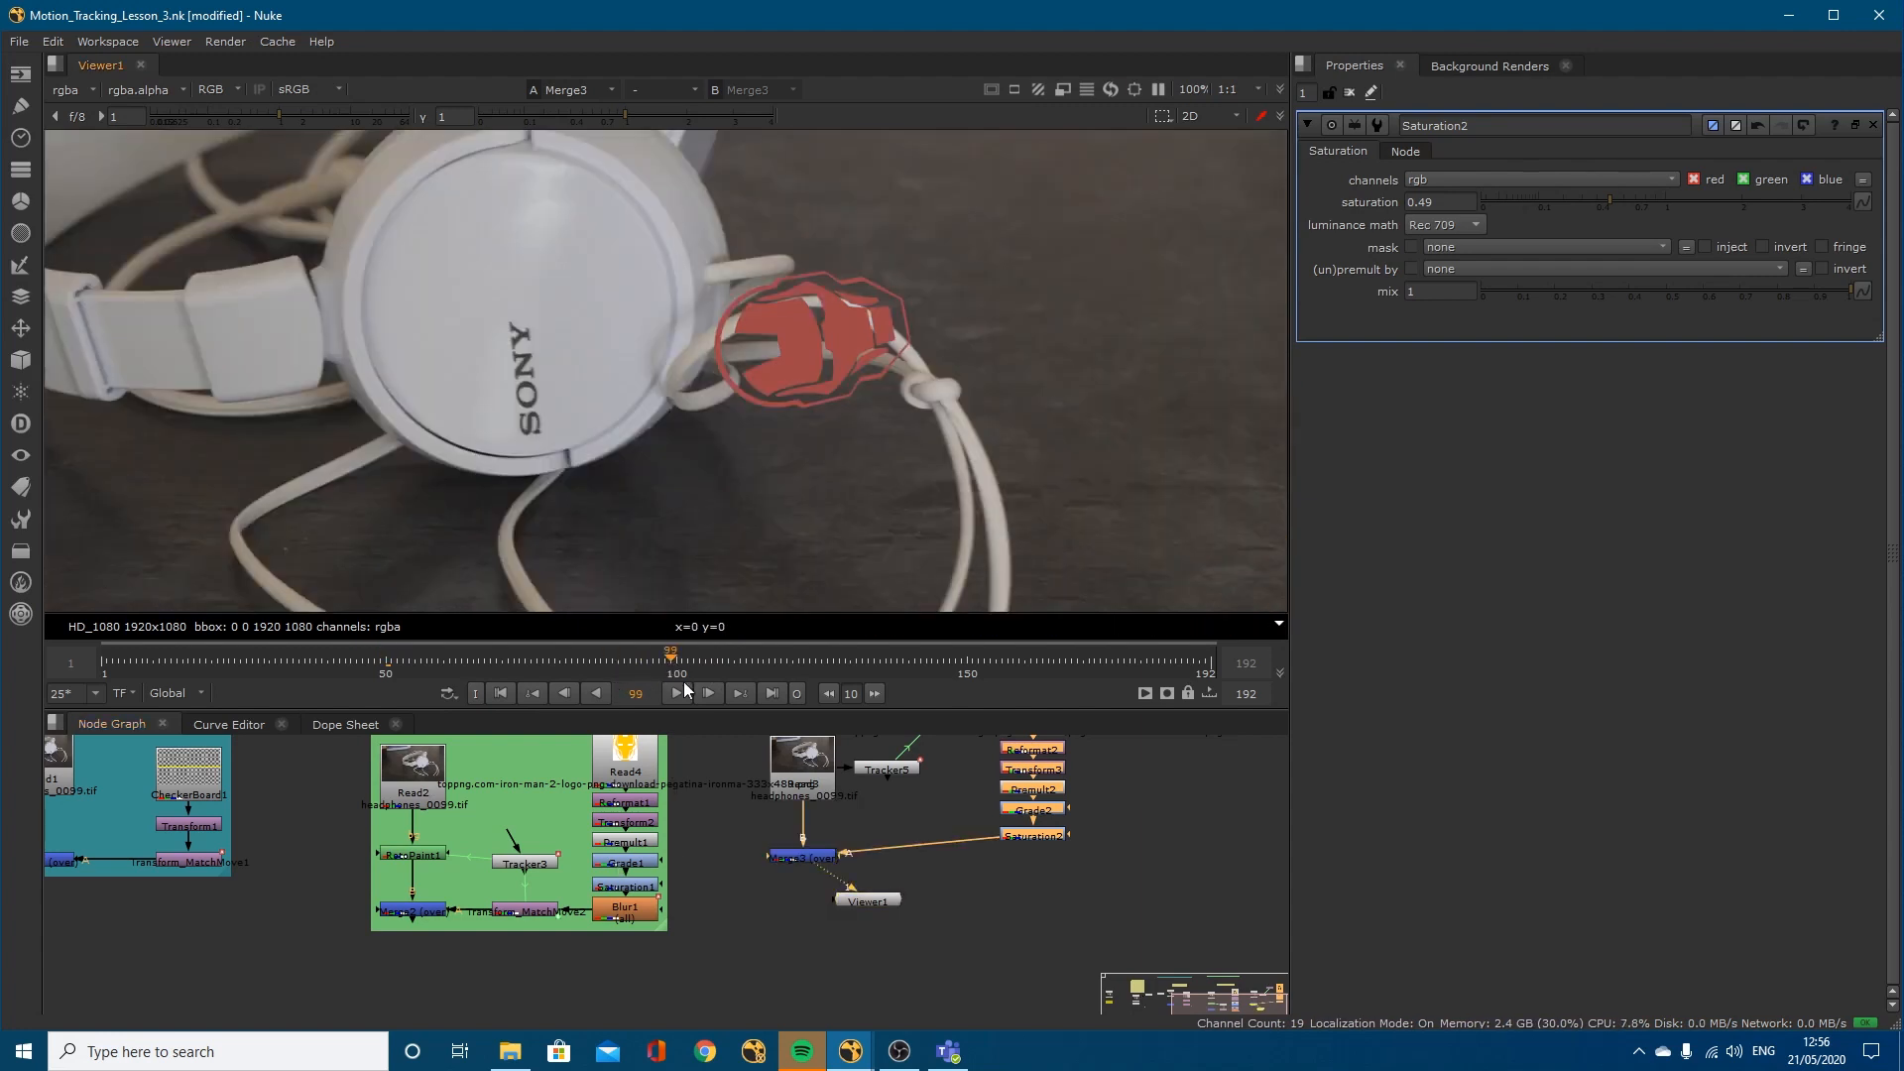
{"action": "left_click", "coordinate": [647, 910]}
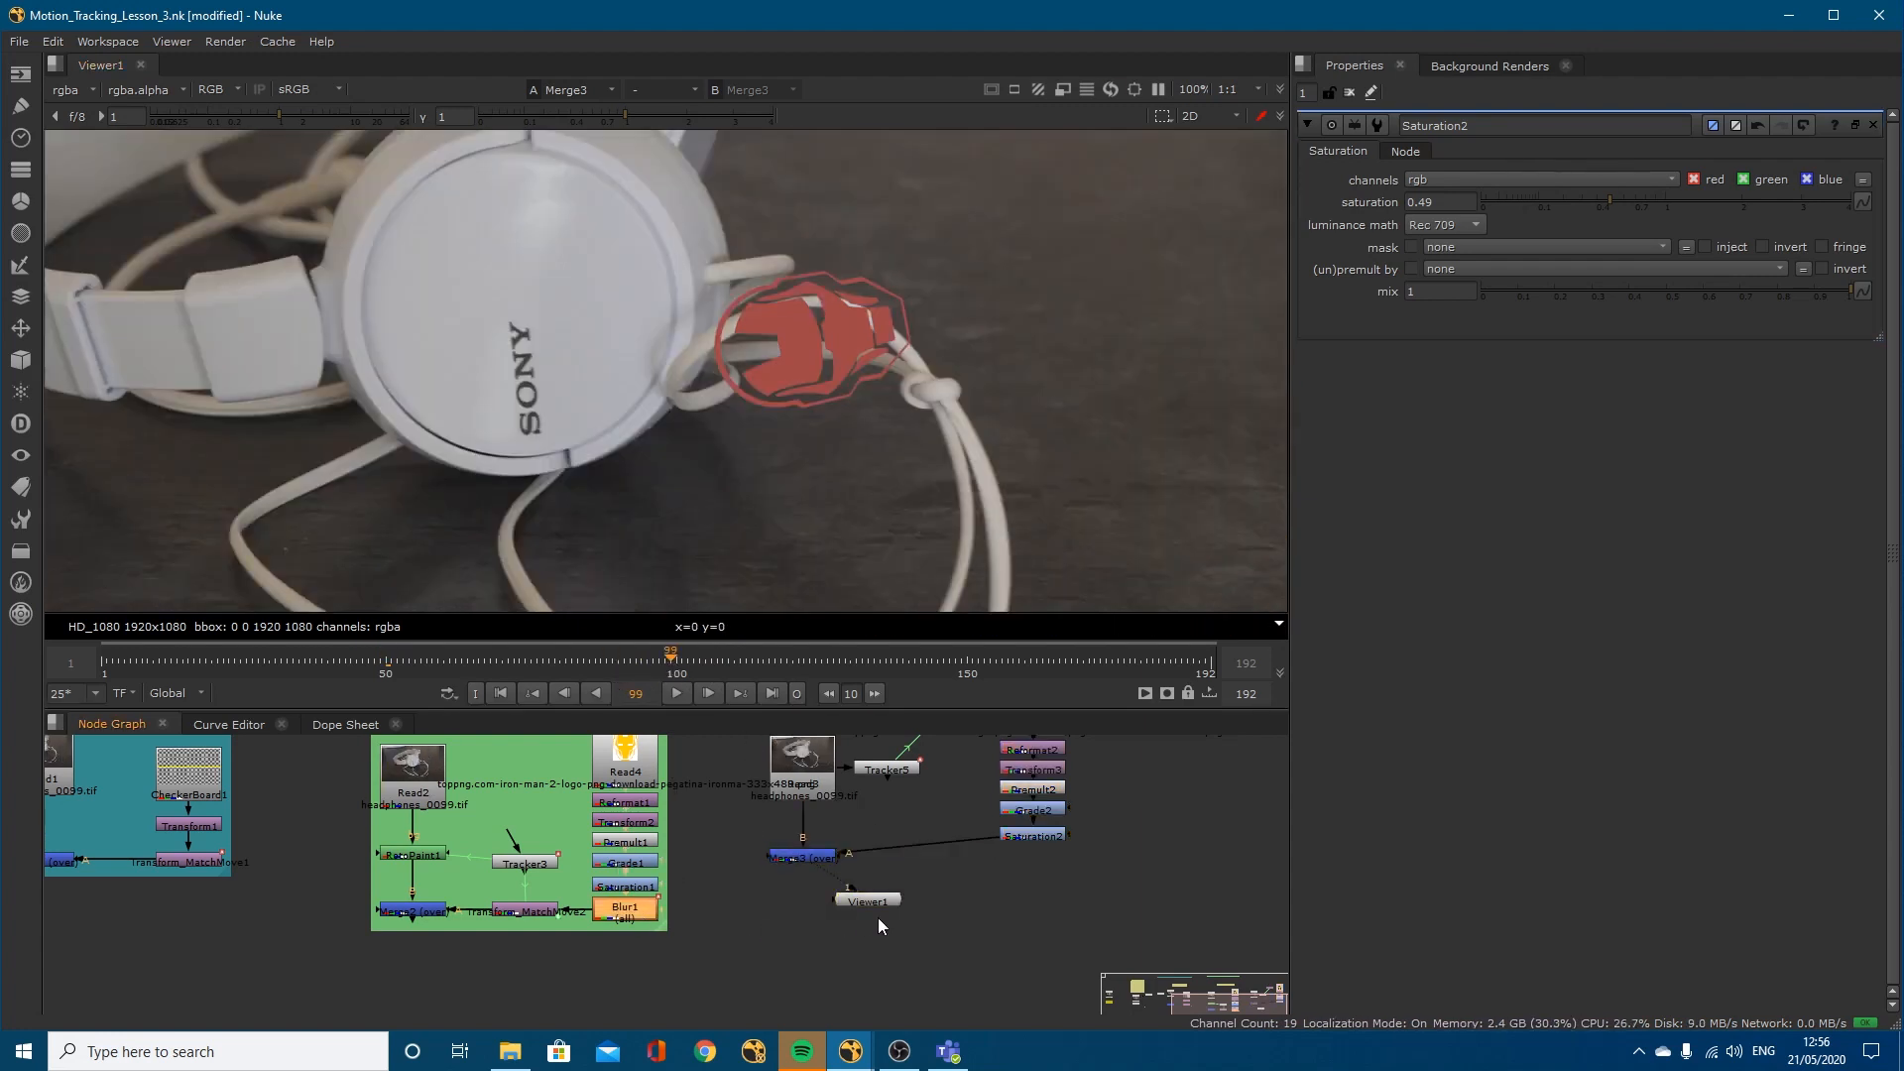
{"action": "key", "text": "b"}
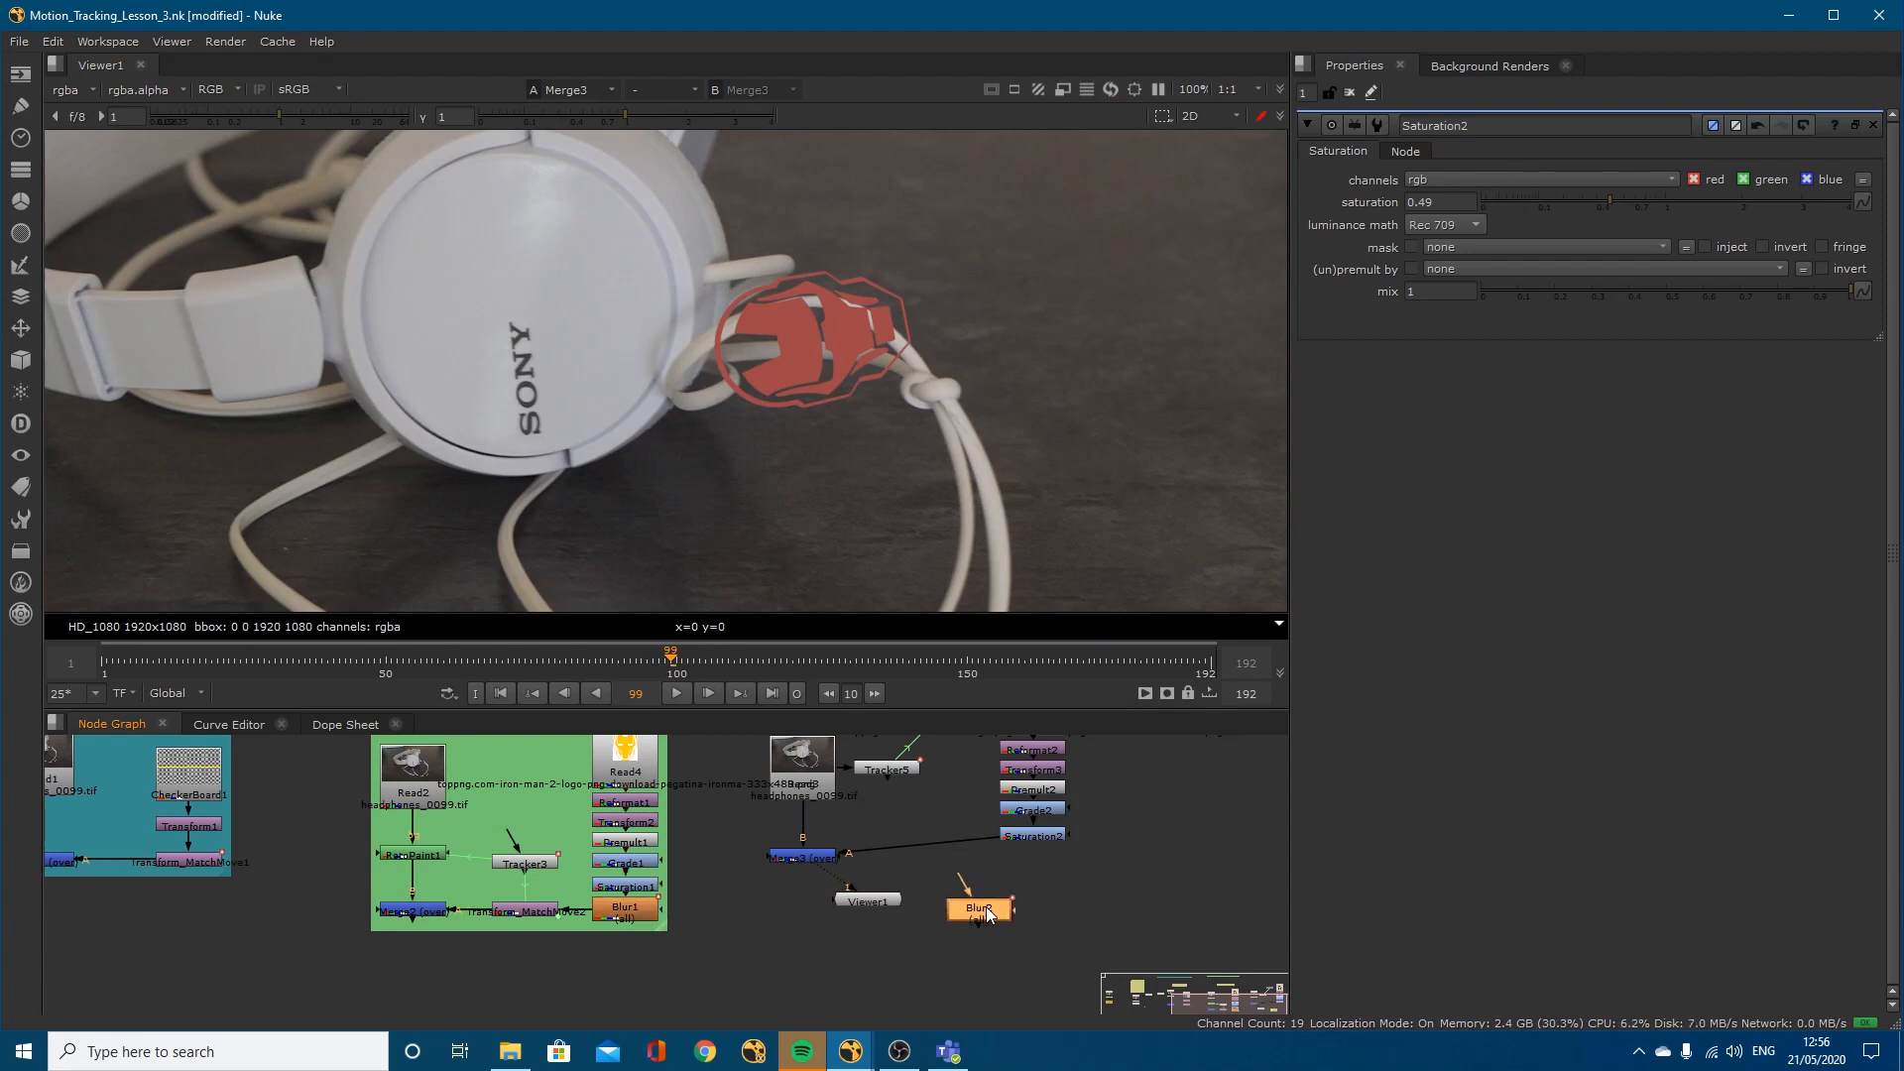
{"action": "left_click_drag", "start_coordinate": [987, 908], "coordinate": [1041, 861]}
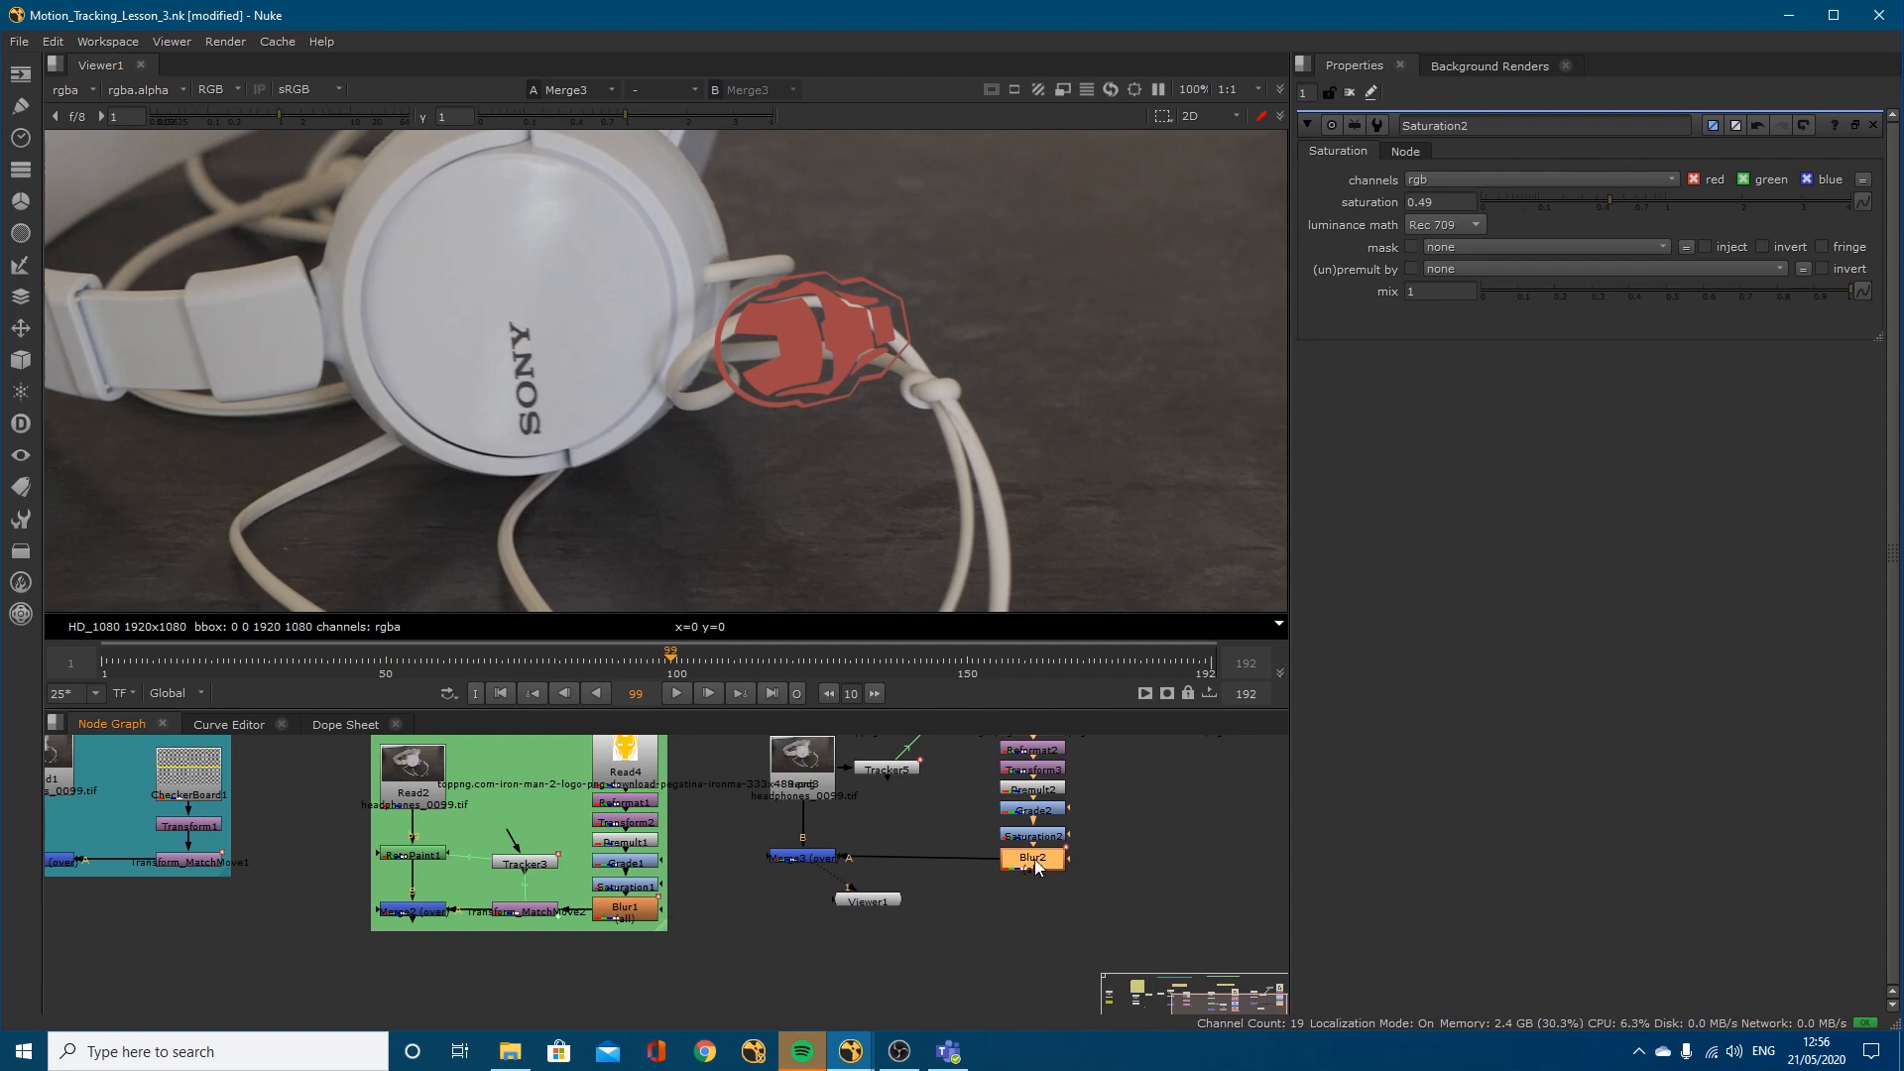
Step: Open the copied Blur's settings and examine its size and the logo's sharpness at frame 1
{"action": "double_click", "coordinate": [1034, 861]}
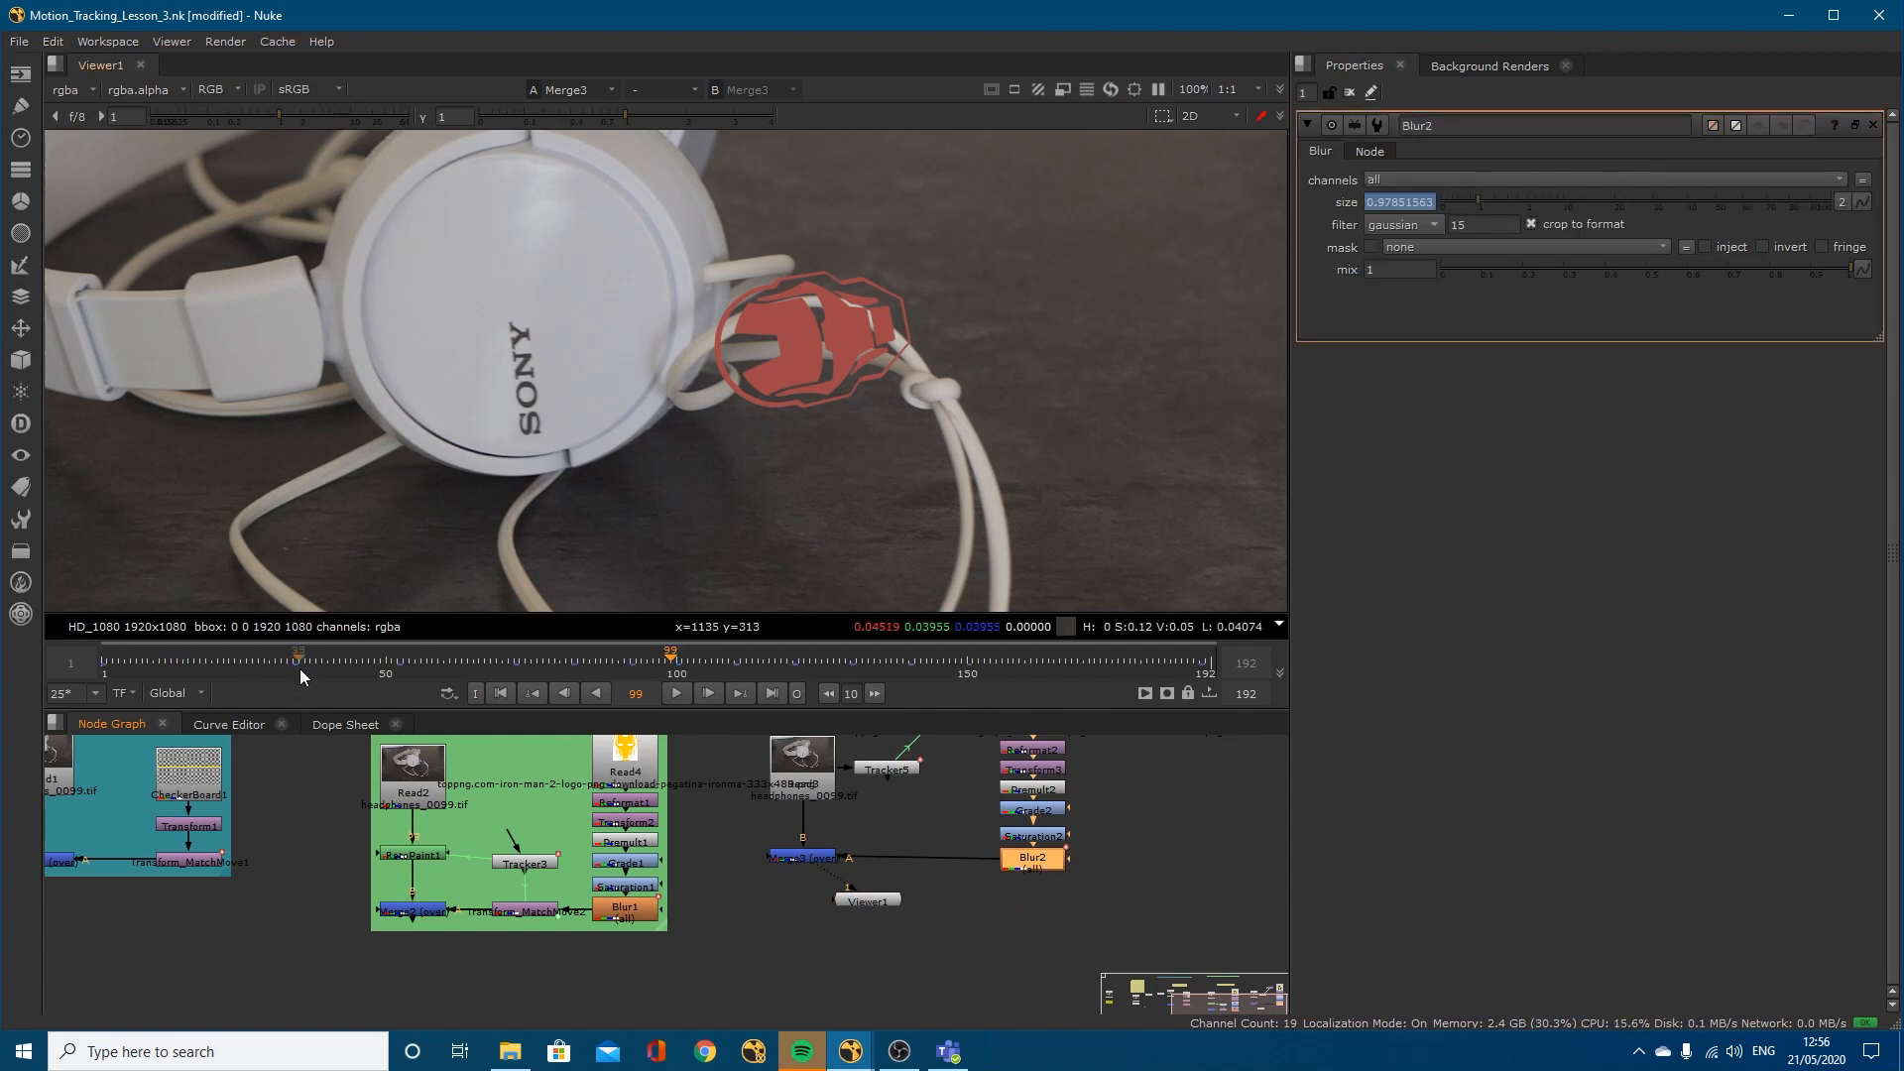
{"action": "left_click", "coordinate": [101, 668]}
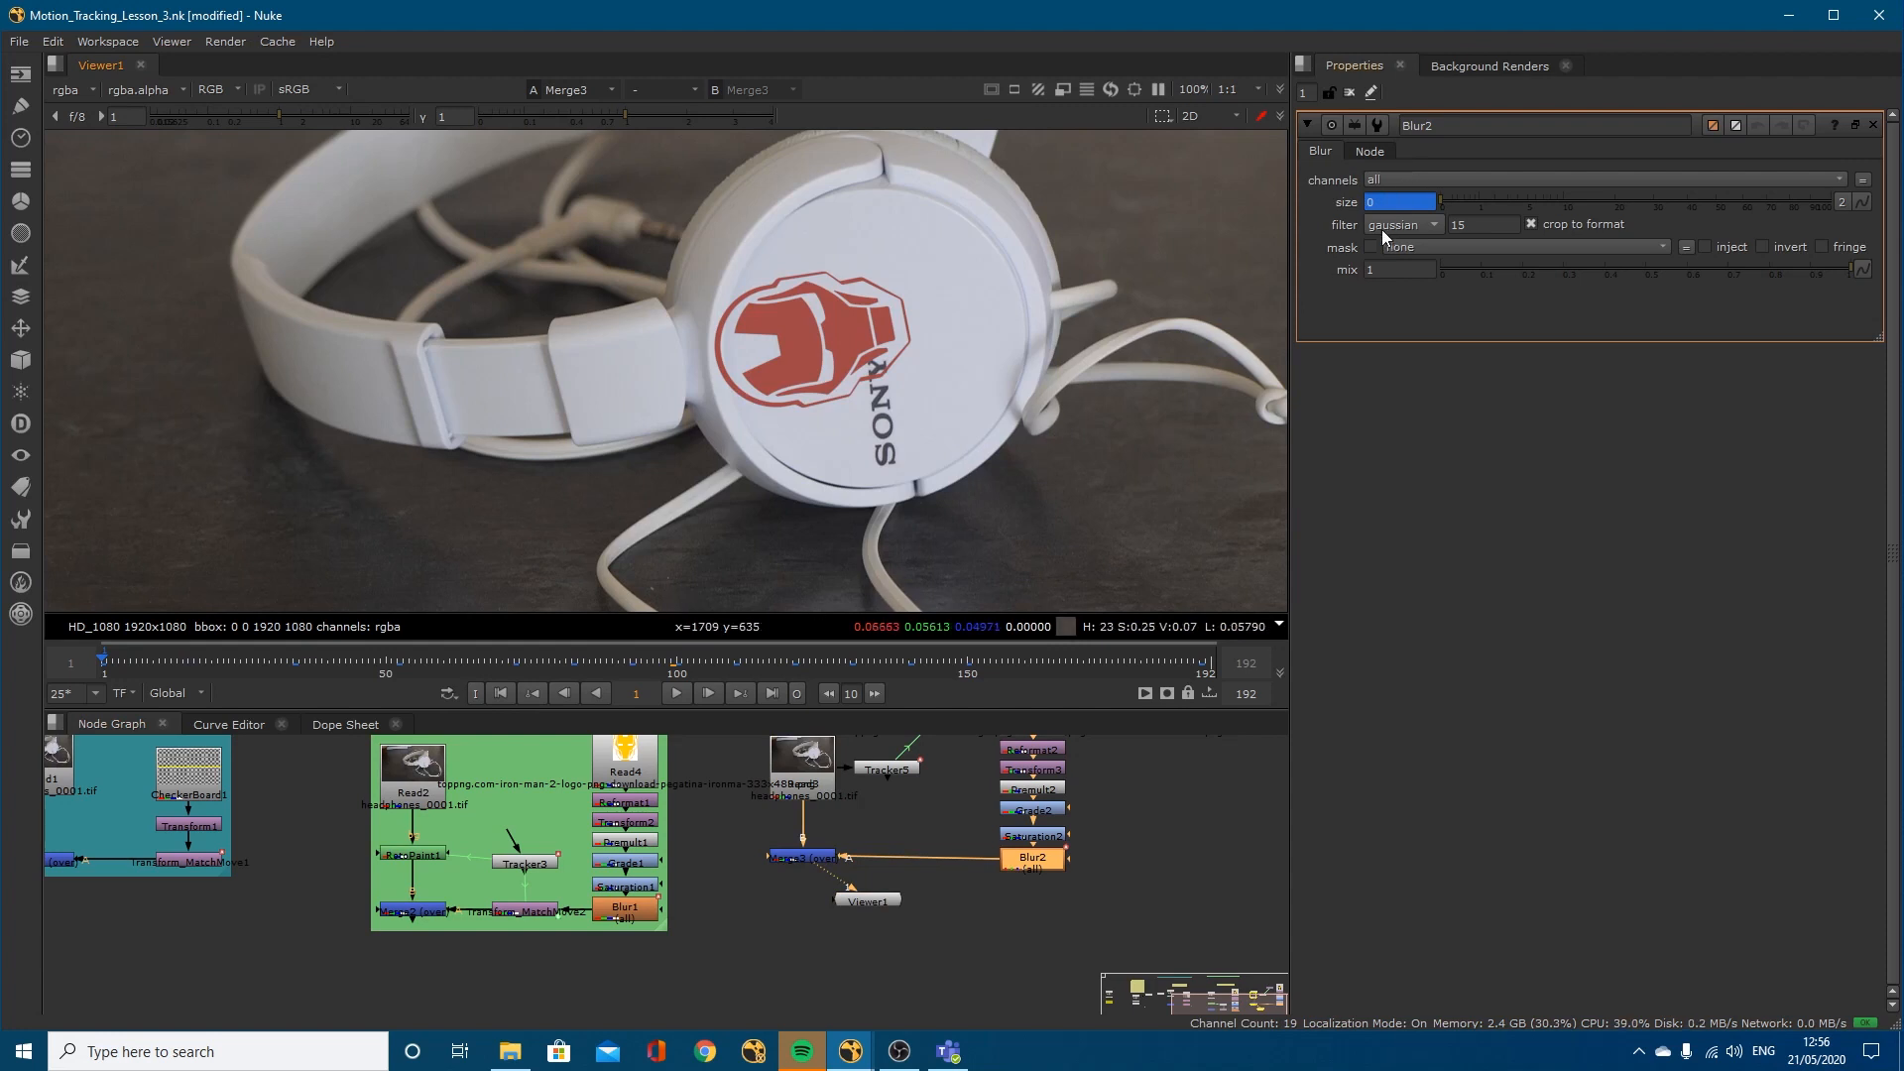
{"action": "scroll", "coordinate": [892, 386], "scroll_direction": "up", "scroll_amount": 4}
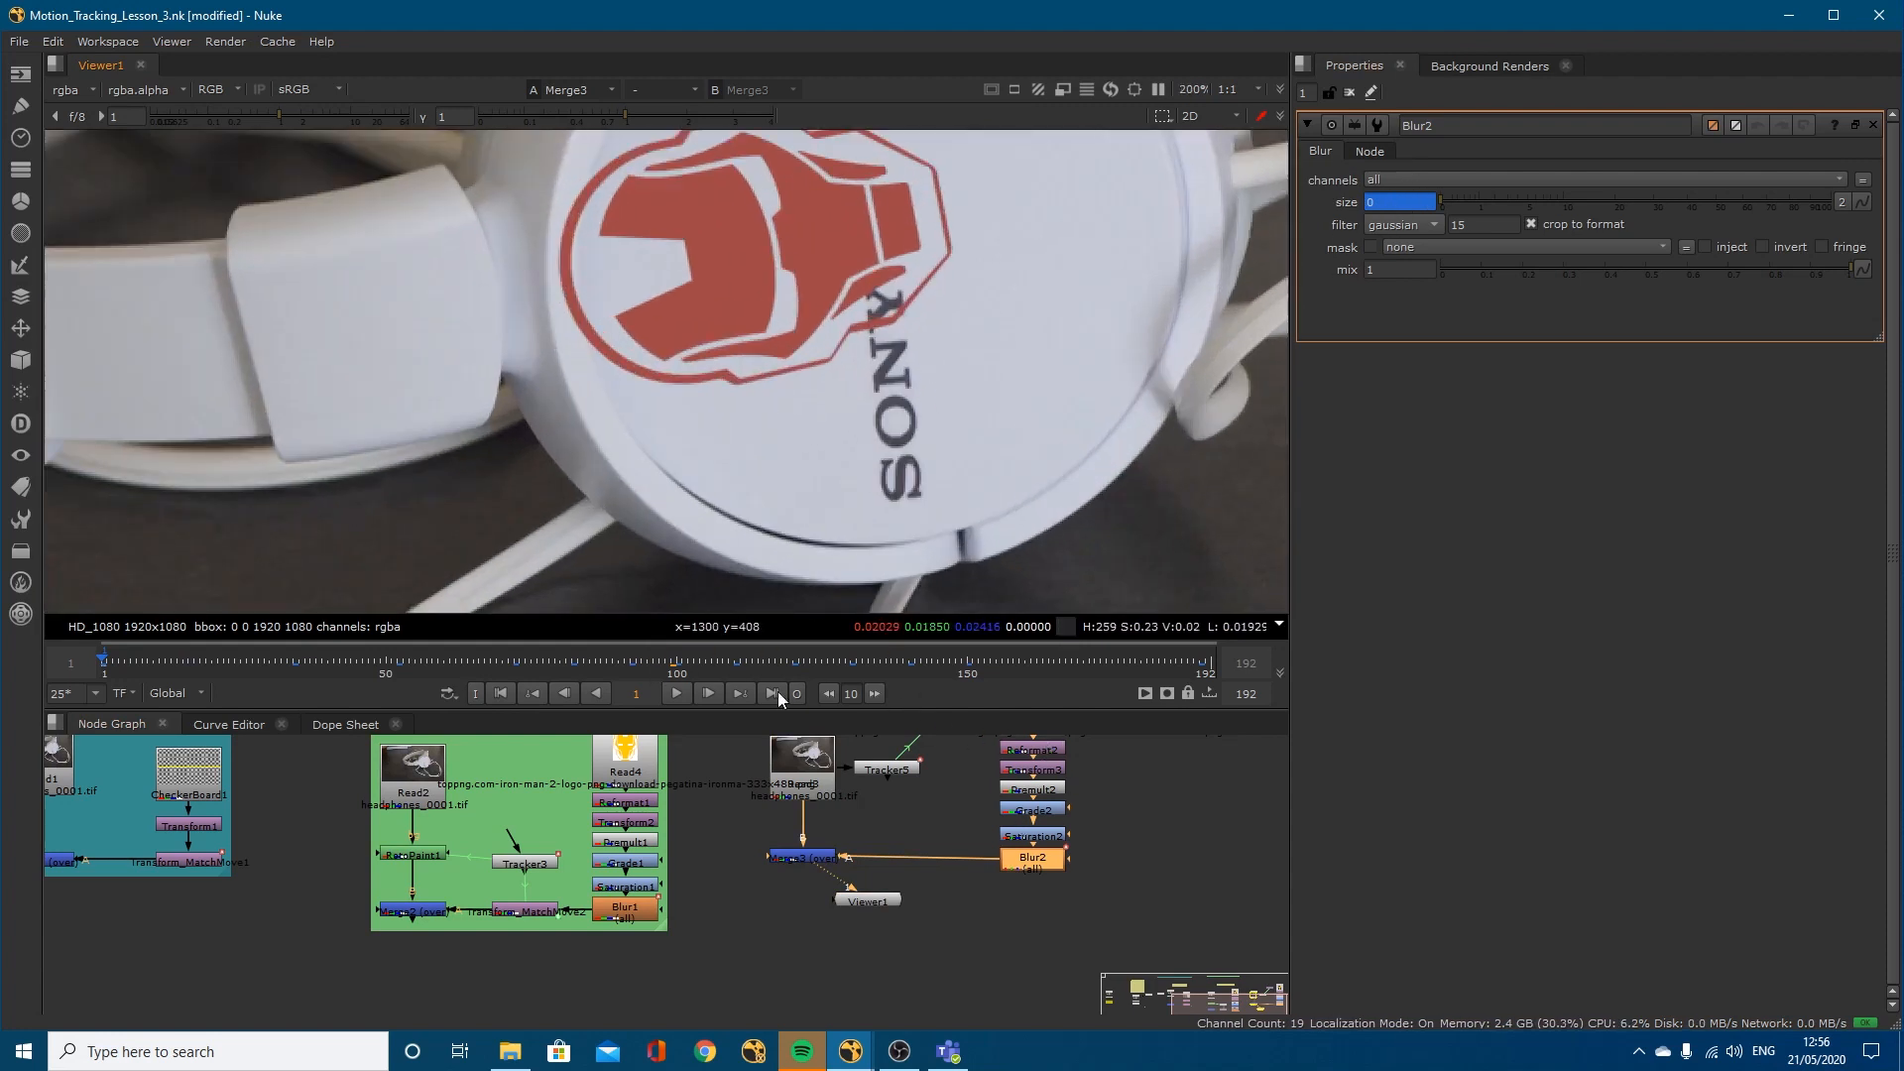
{"action": "middle_click_drag", "start_coordinate": [951, 789], "coordinate": [928, 836]}
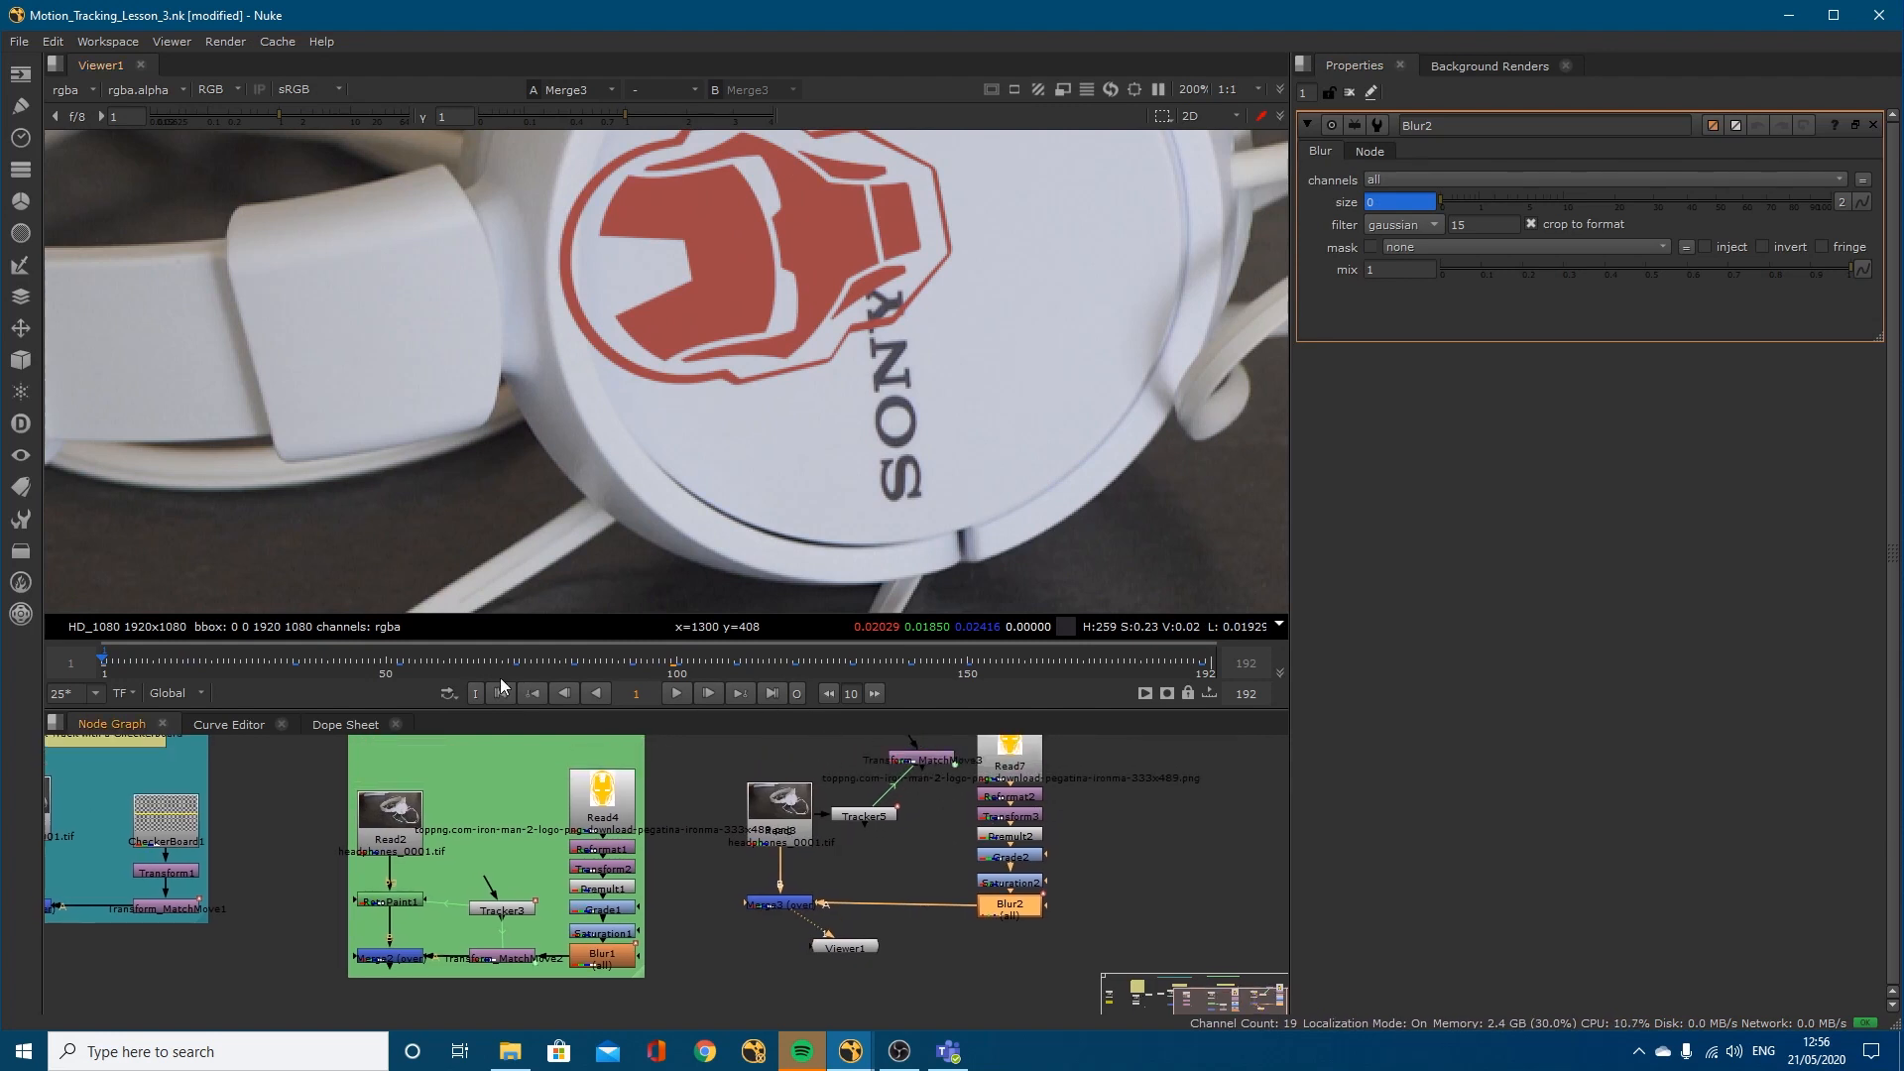
Step: At frame 50, insert Tracker5's MatchMove transform between the copied Blur and the Merge, and check the logo's tracking at frames 90 and 1
{"action": "left_click", "coordinate": [385, 667]}
{"action": "left_click_drag", "start_coordinate": [923, 760], "coordinate": [920, 835]}
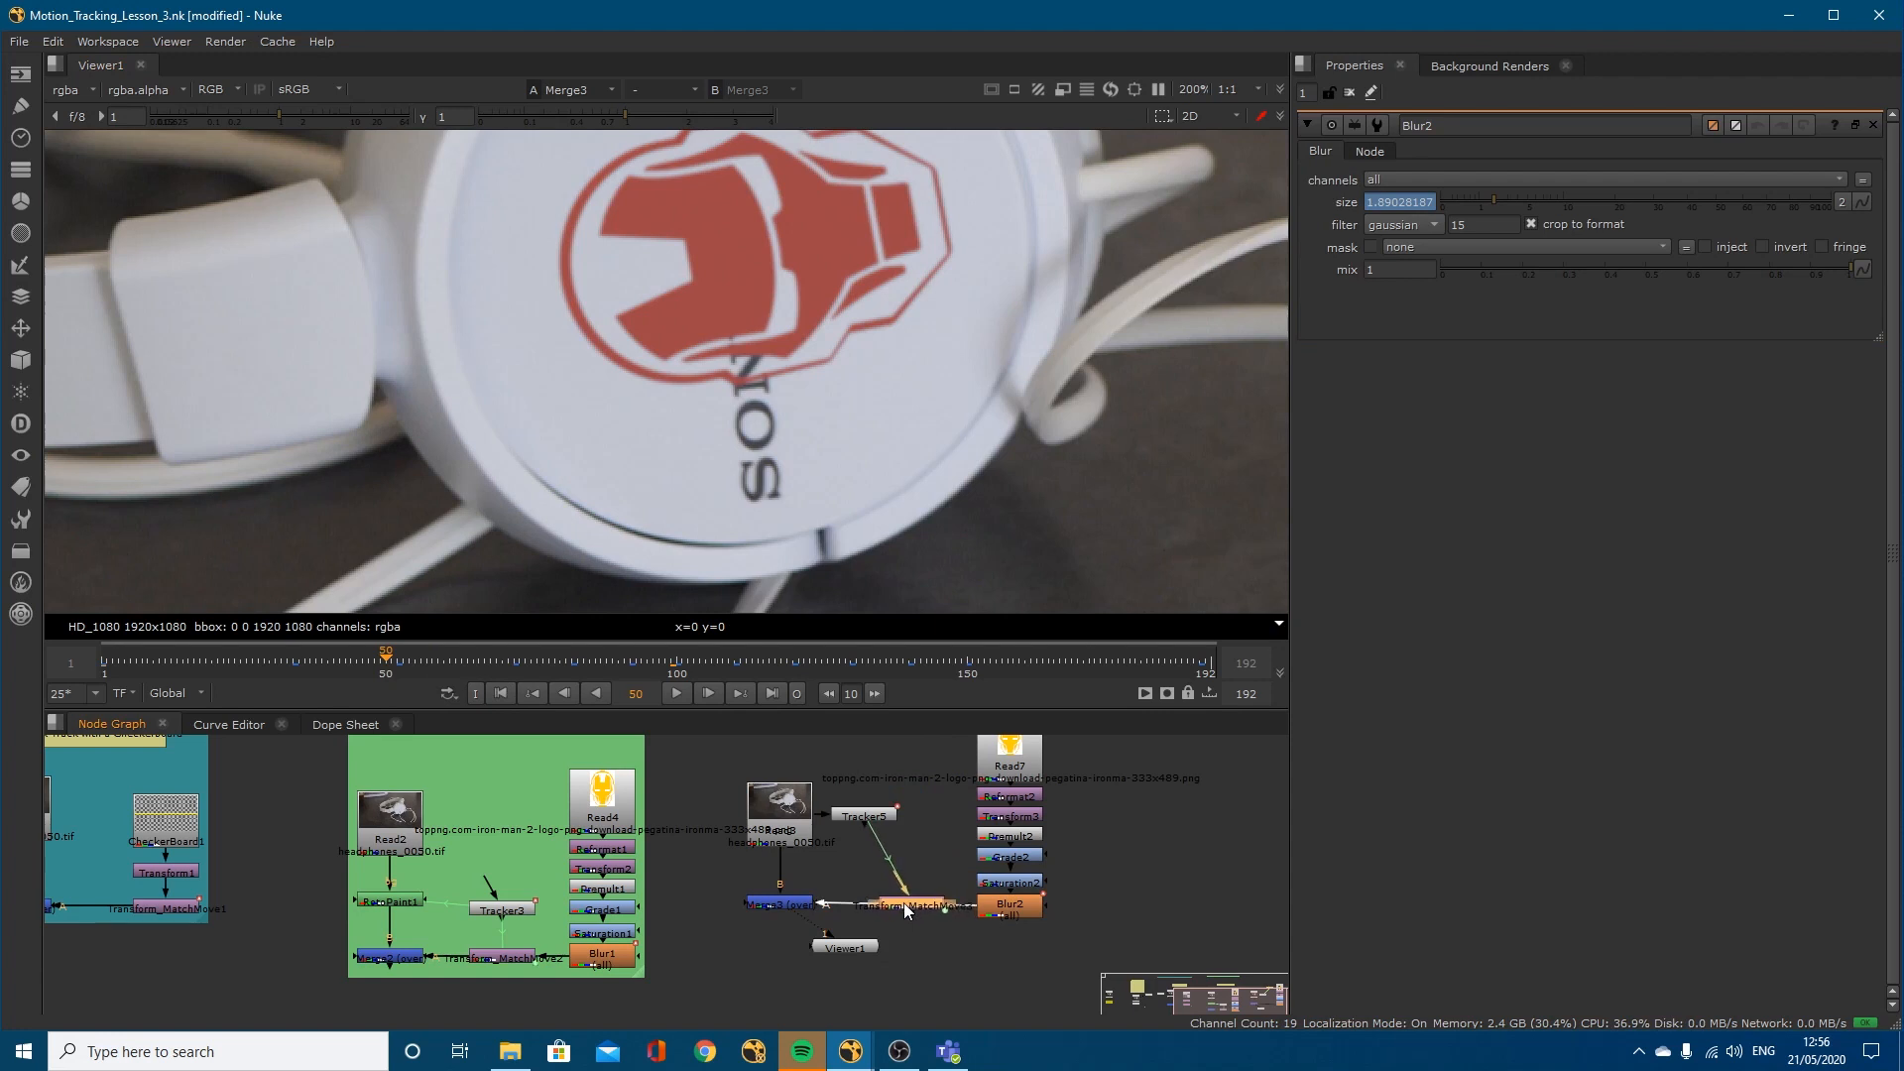
{"action": "left_click", "coordinate": [619, 662]}
{"action": "scroll", "coordinate": [395, 455], "scroll_direction": "down", "scroll_amount": 3}
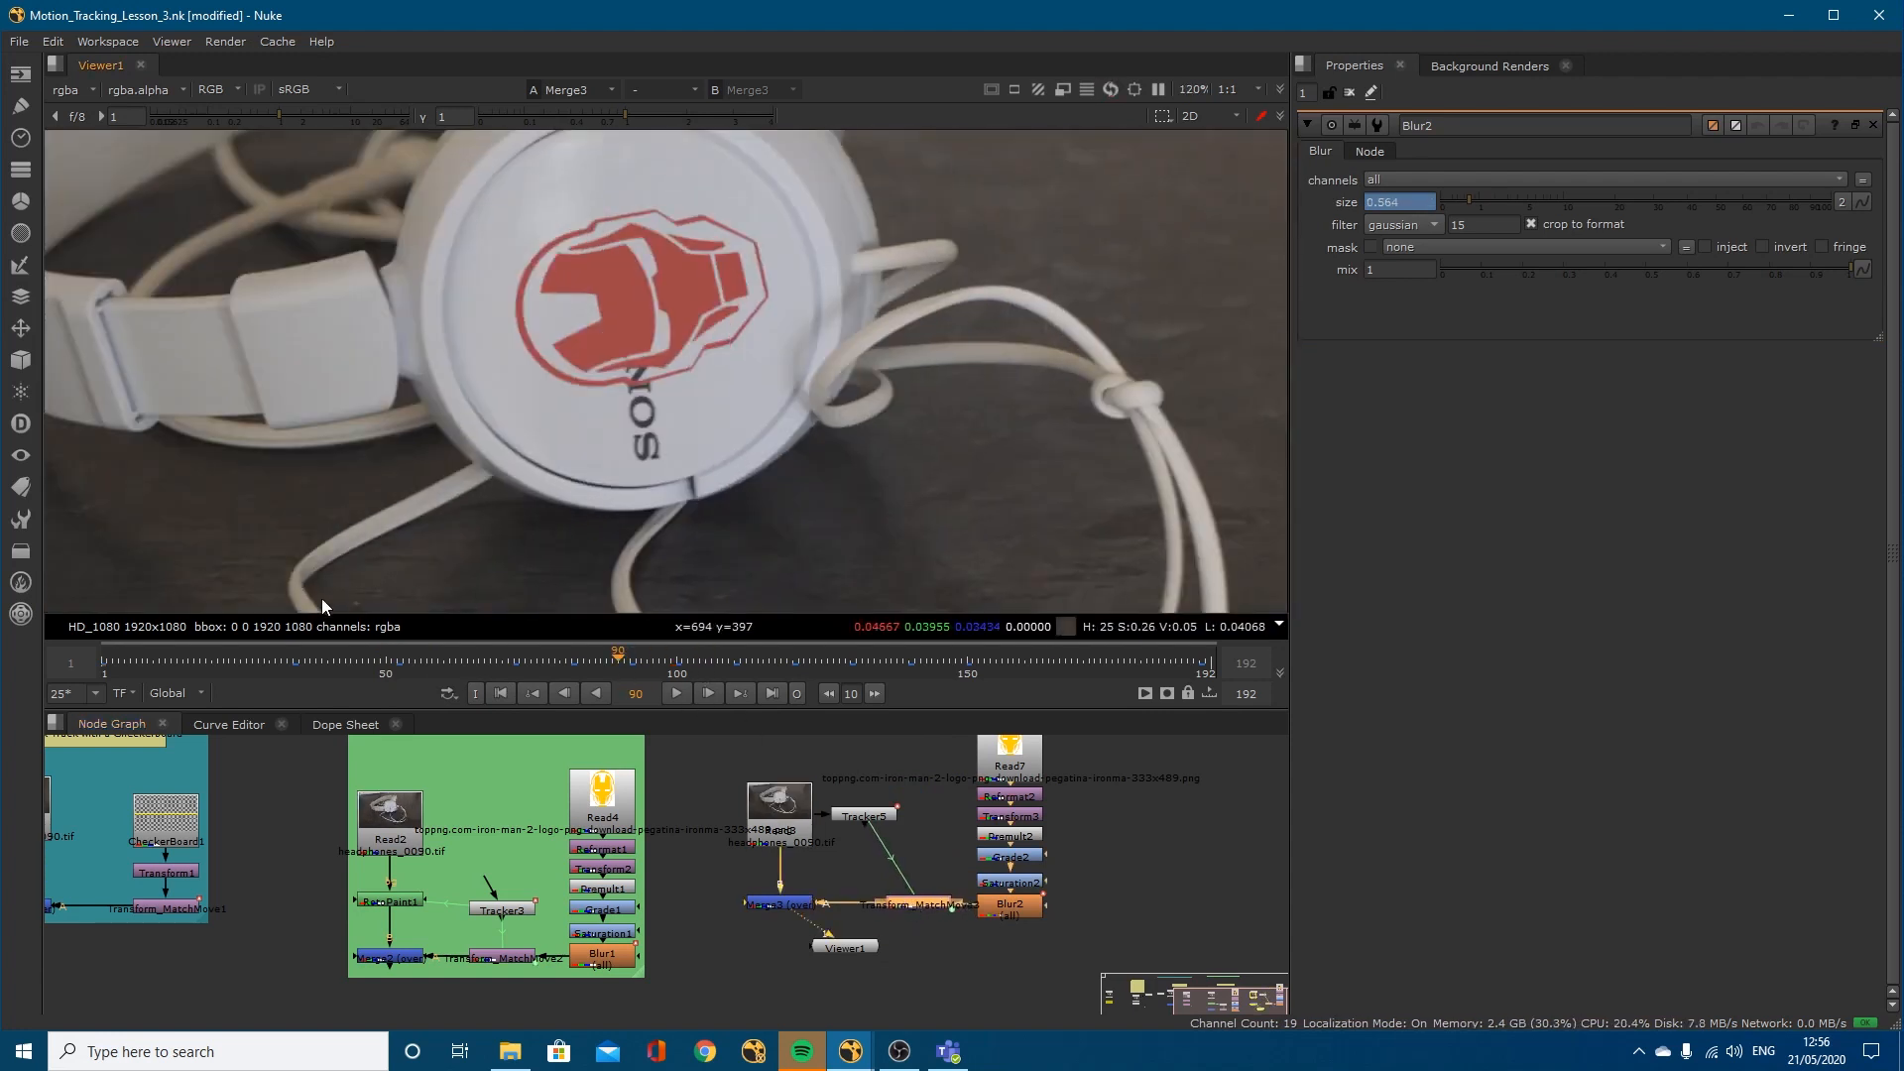
{"action": "left_click", "coordinate": [99, 661]}
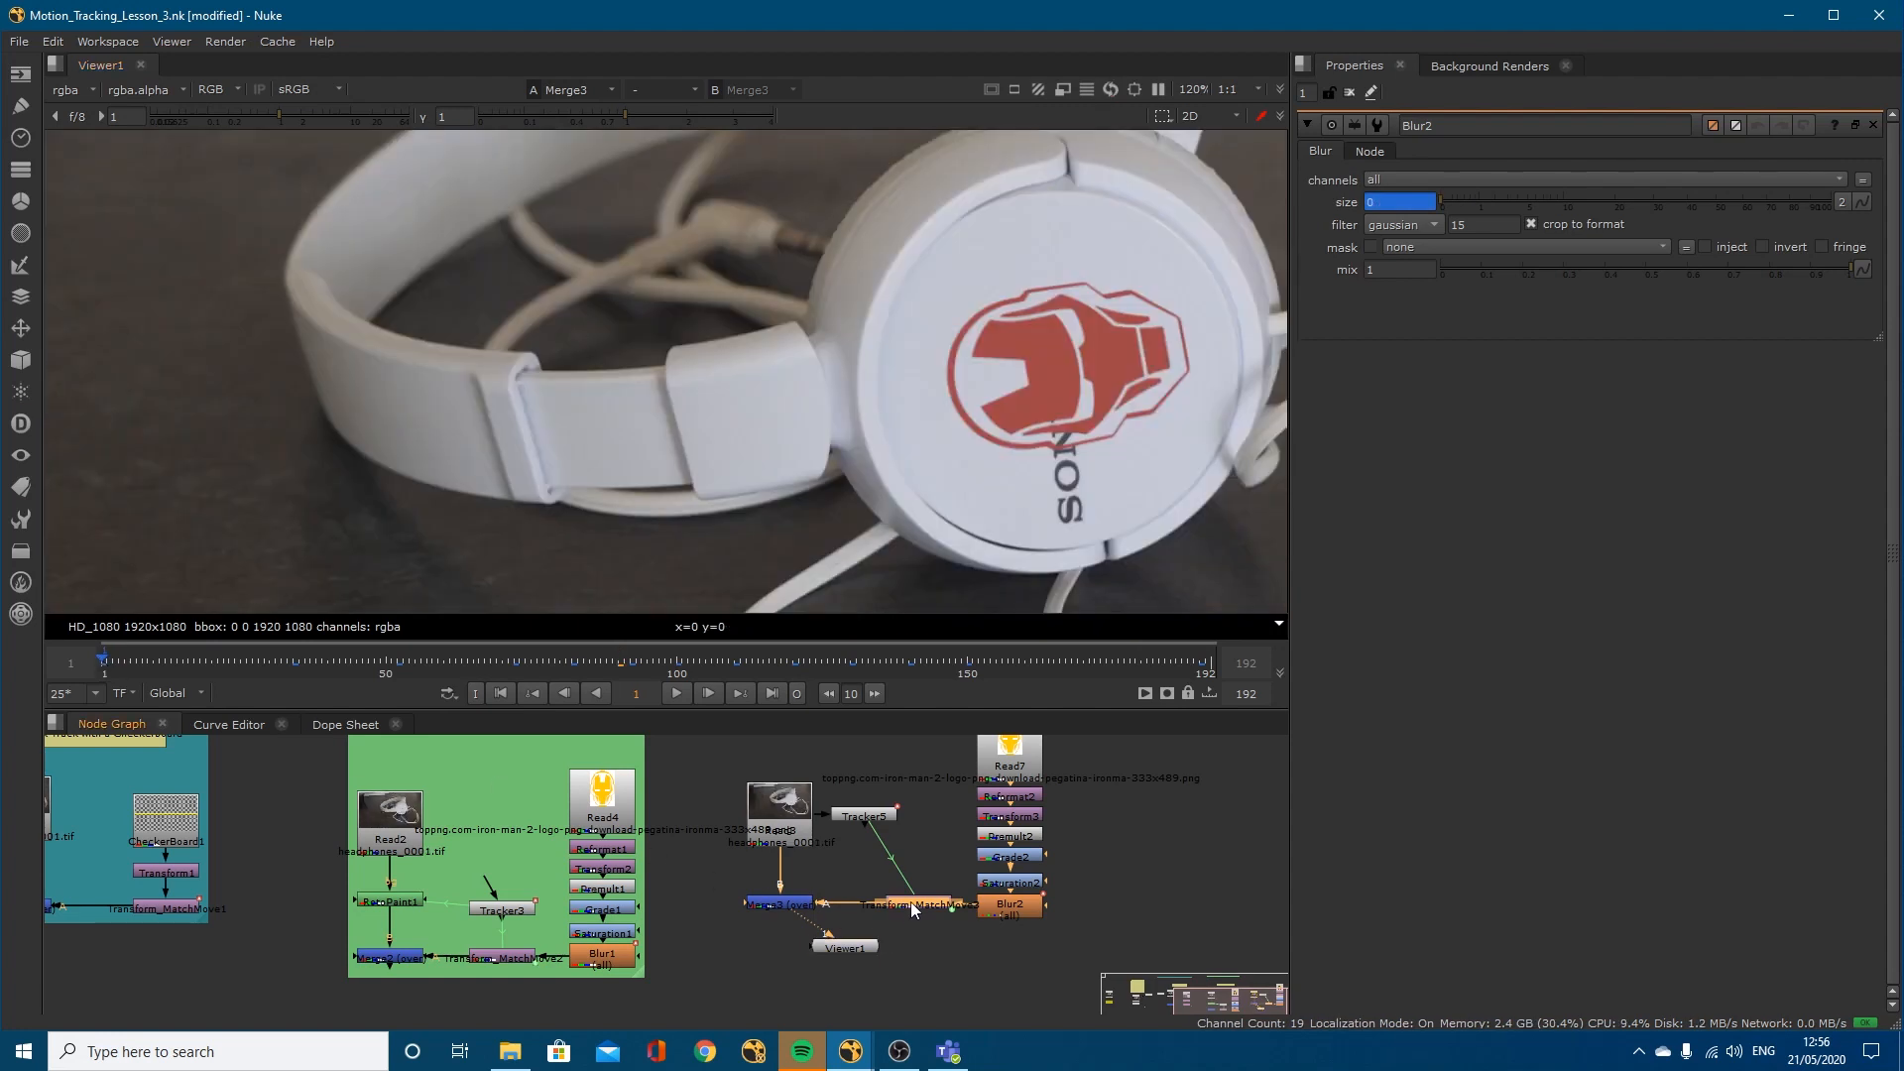
{"action": "left_click_drag", "start_coordinate": [911, 905], "coordinate": [908, 910]}
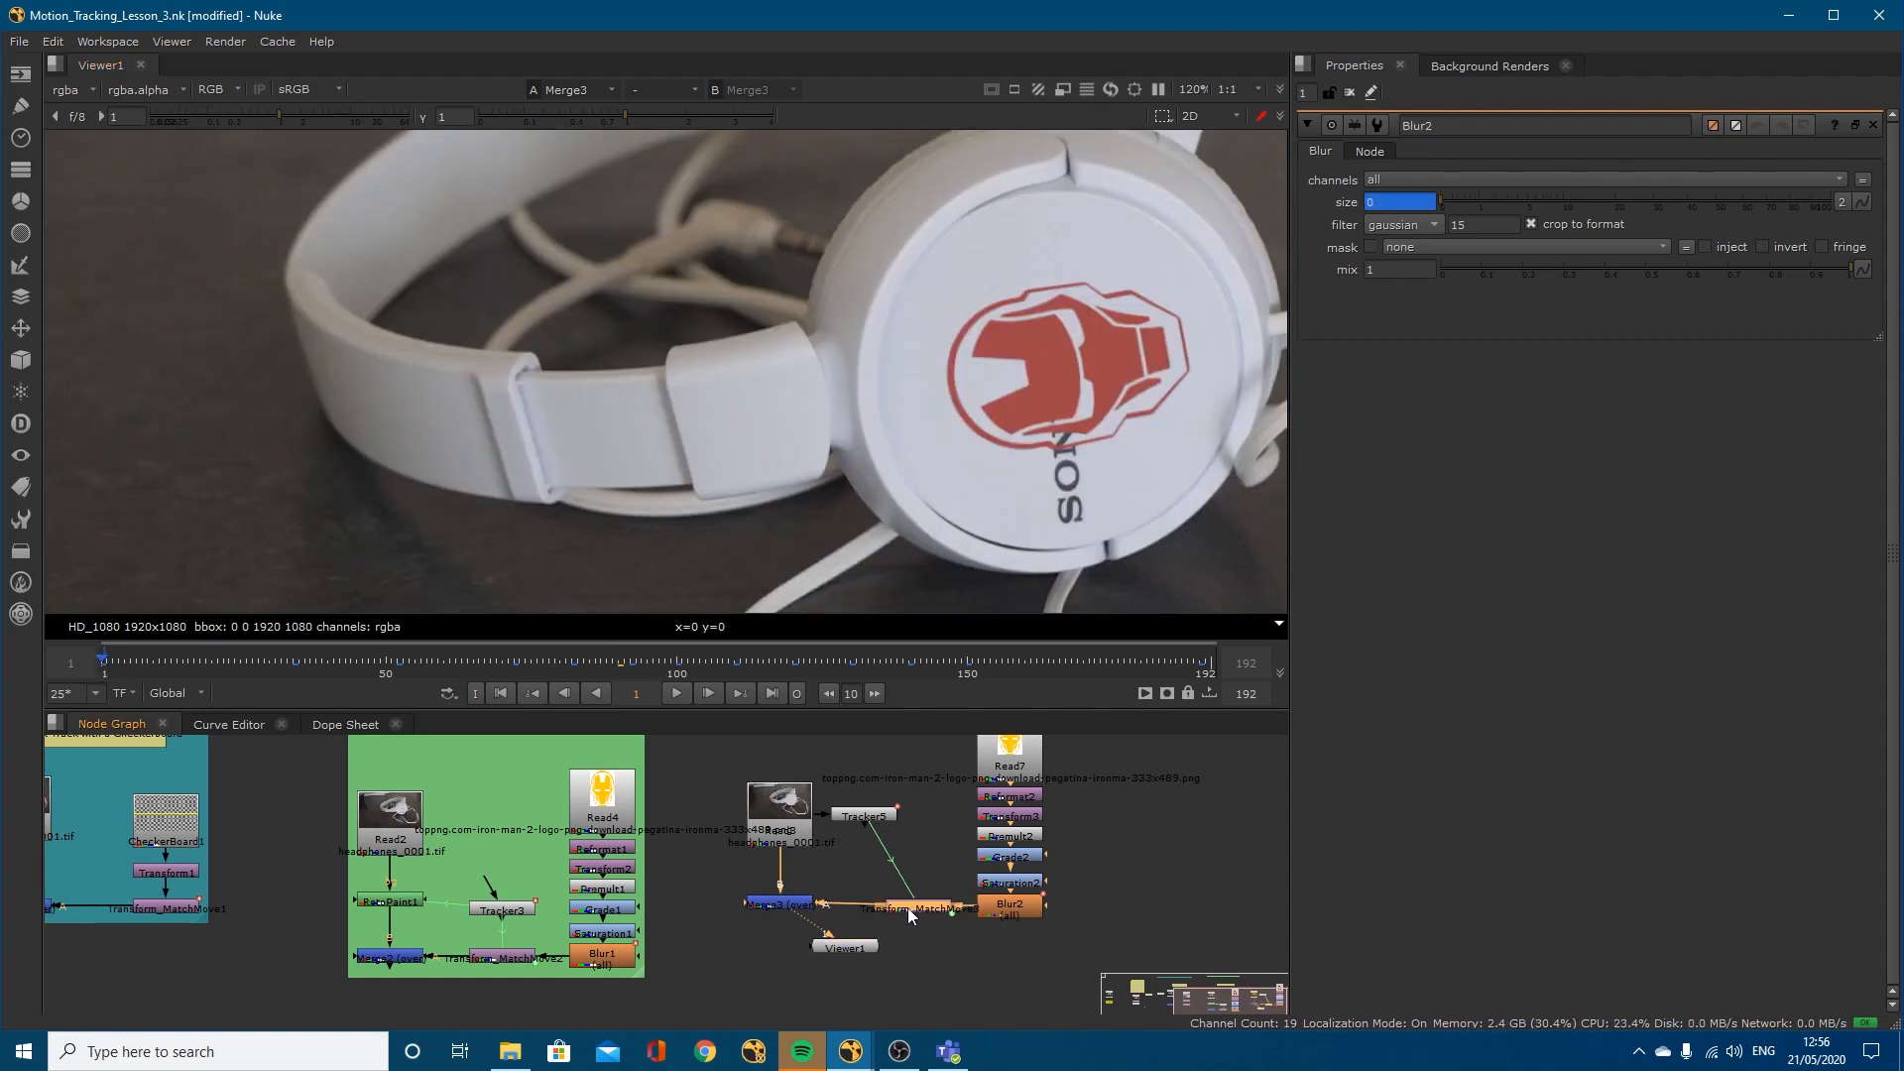
Step: Examine the copied Blur's size keyframes and their animation options at frames 1 and 34
{"action": "left_click", "coordinate": [1011, 910]}
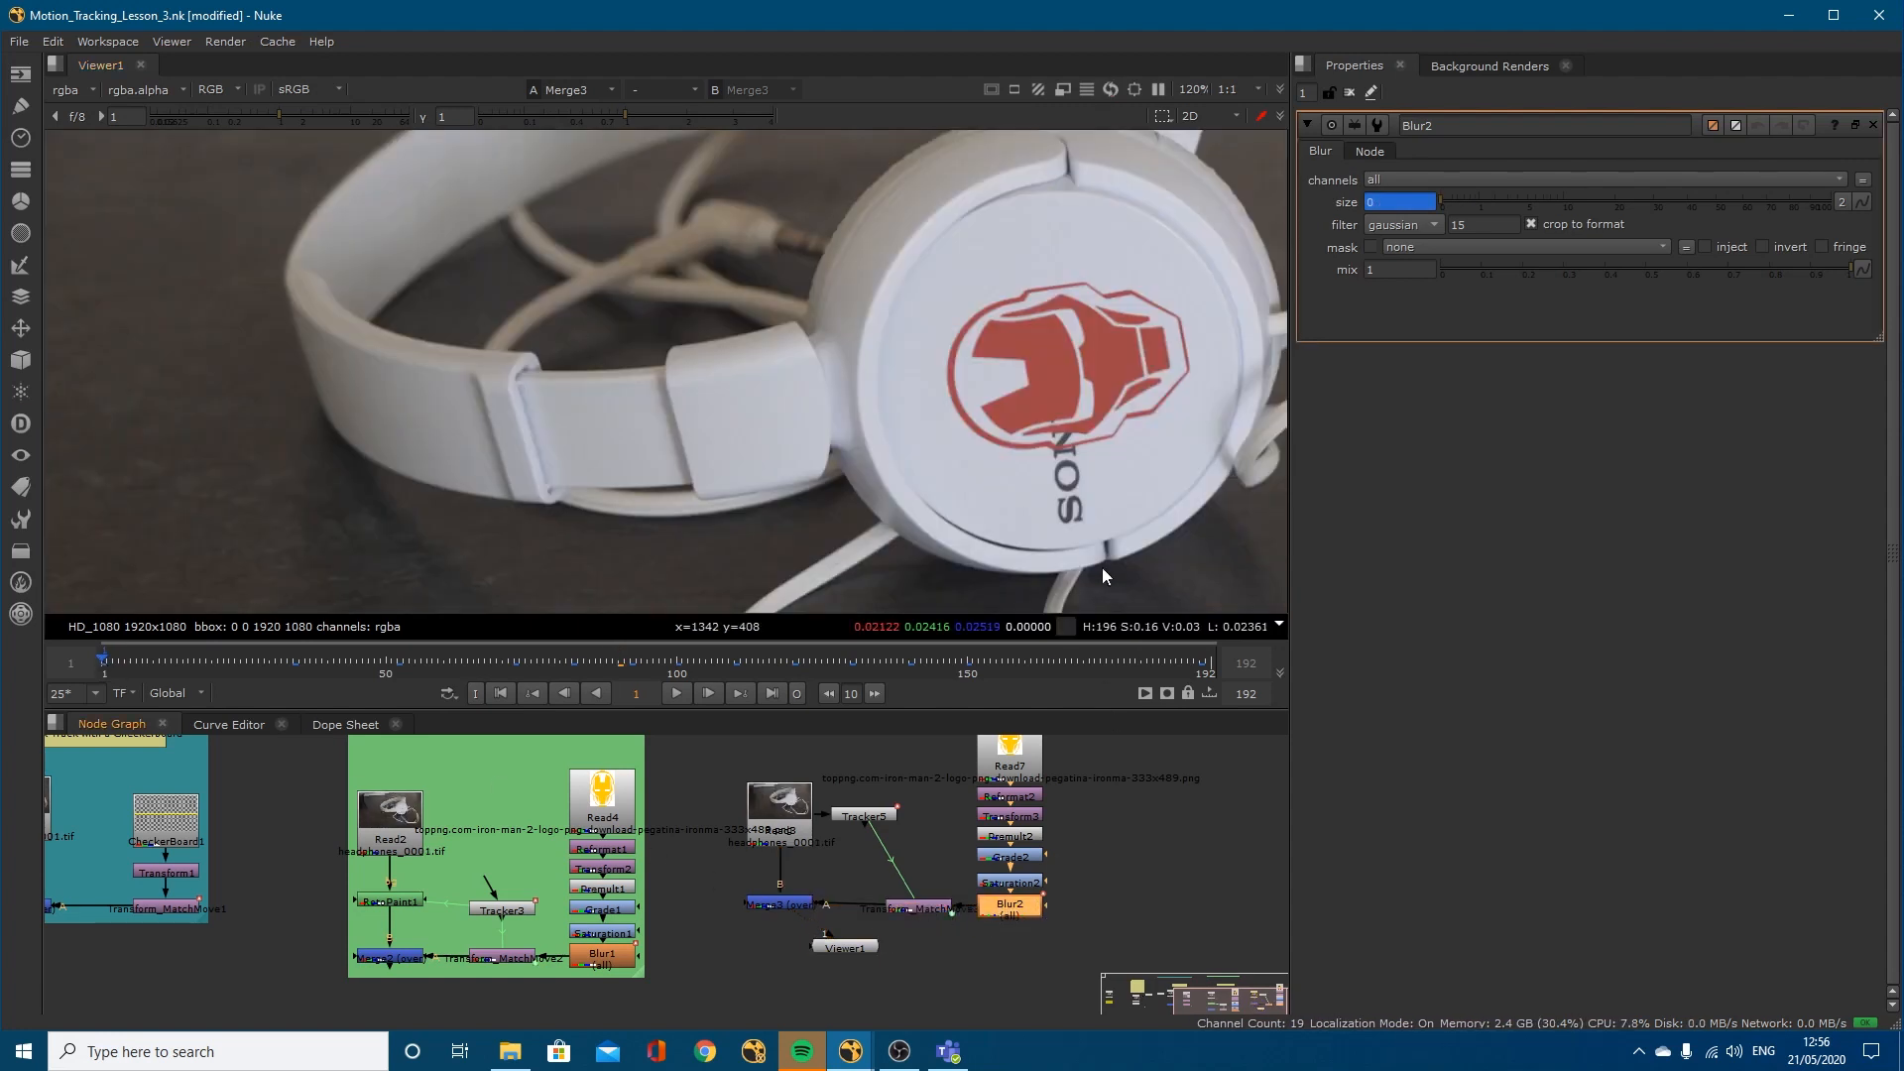
{"action": "right_click", "coordinate": [1383, 201]}
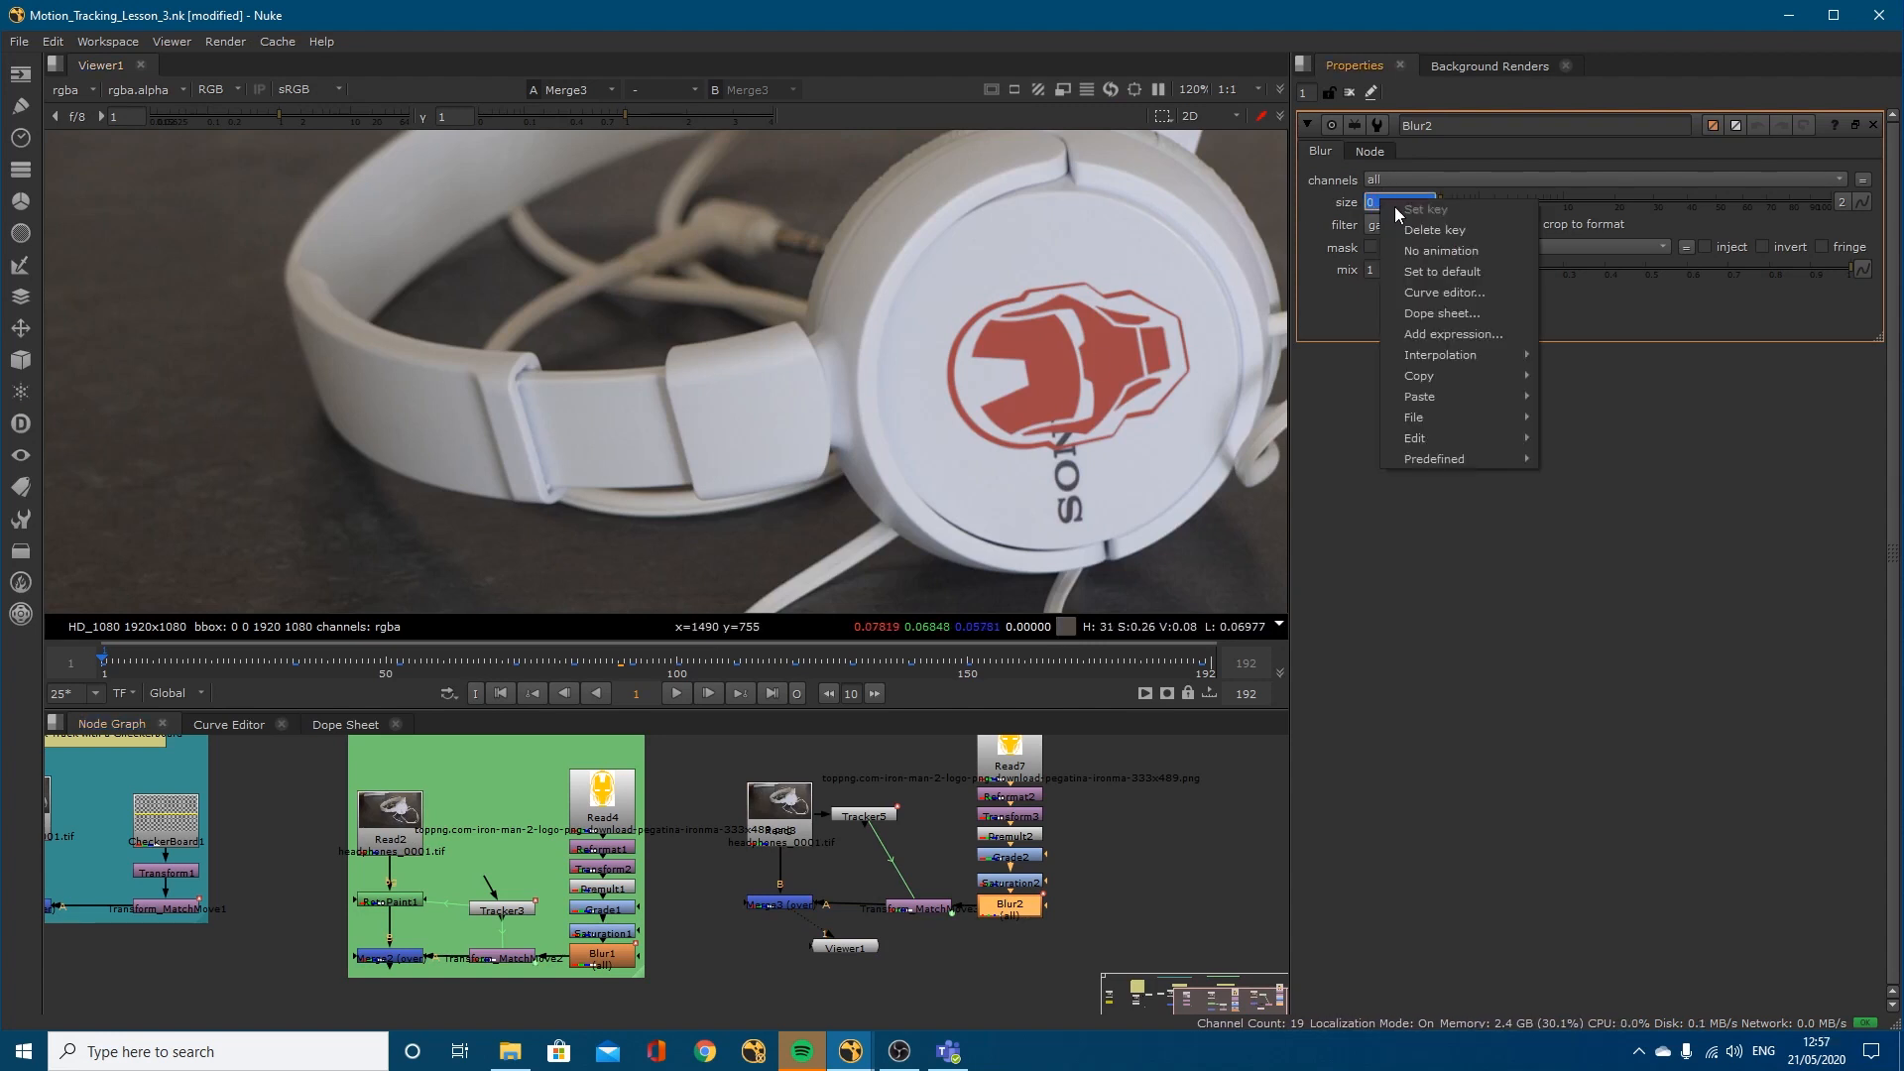
{"action": "left_click", "coordinate": [1316, 312]}
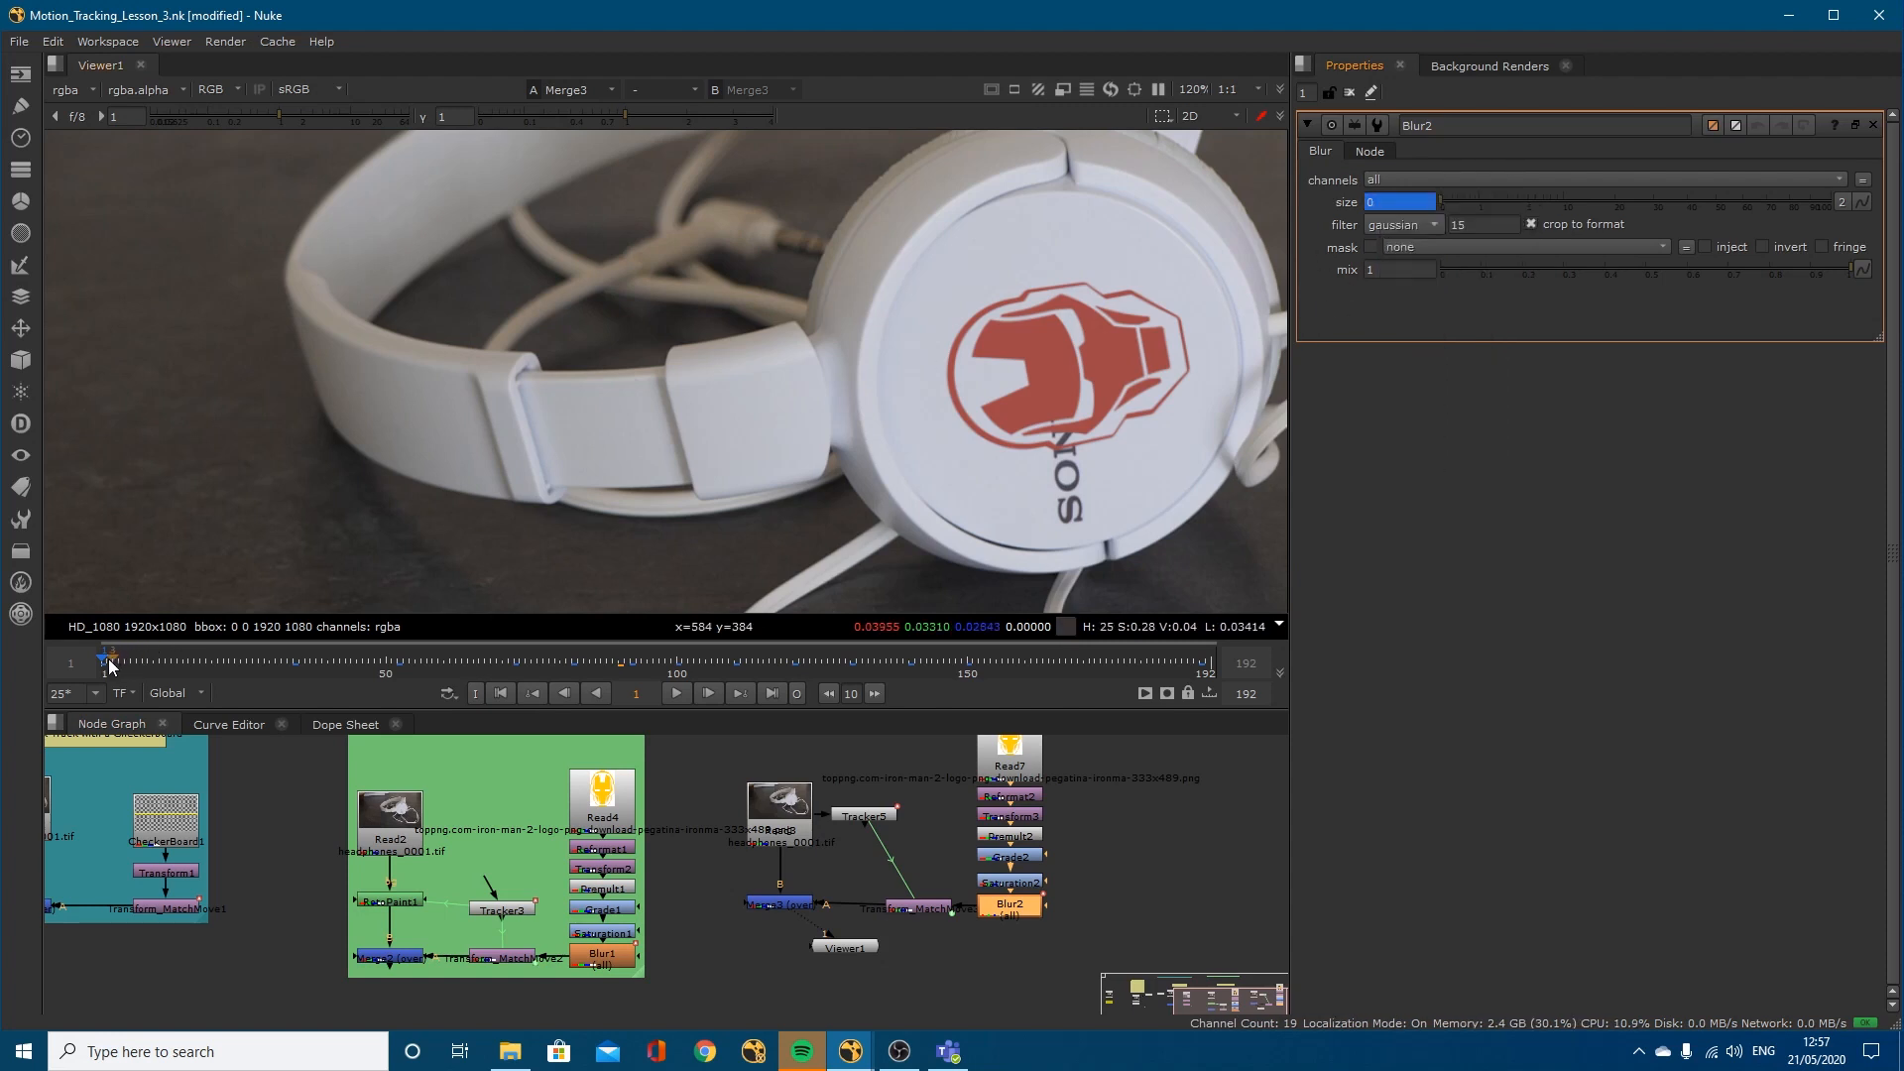
{"action": "left_click_drag", "start_coordinate": [109, 659], "coordinate": [294, 666]}
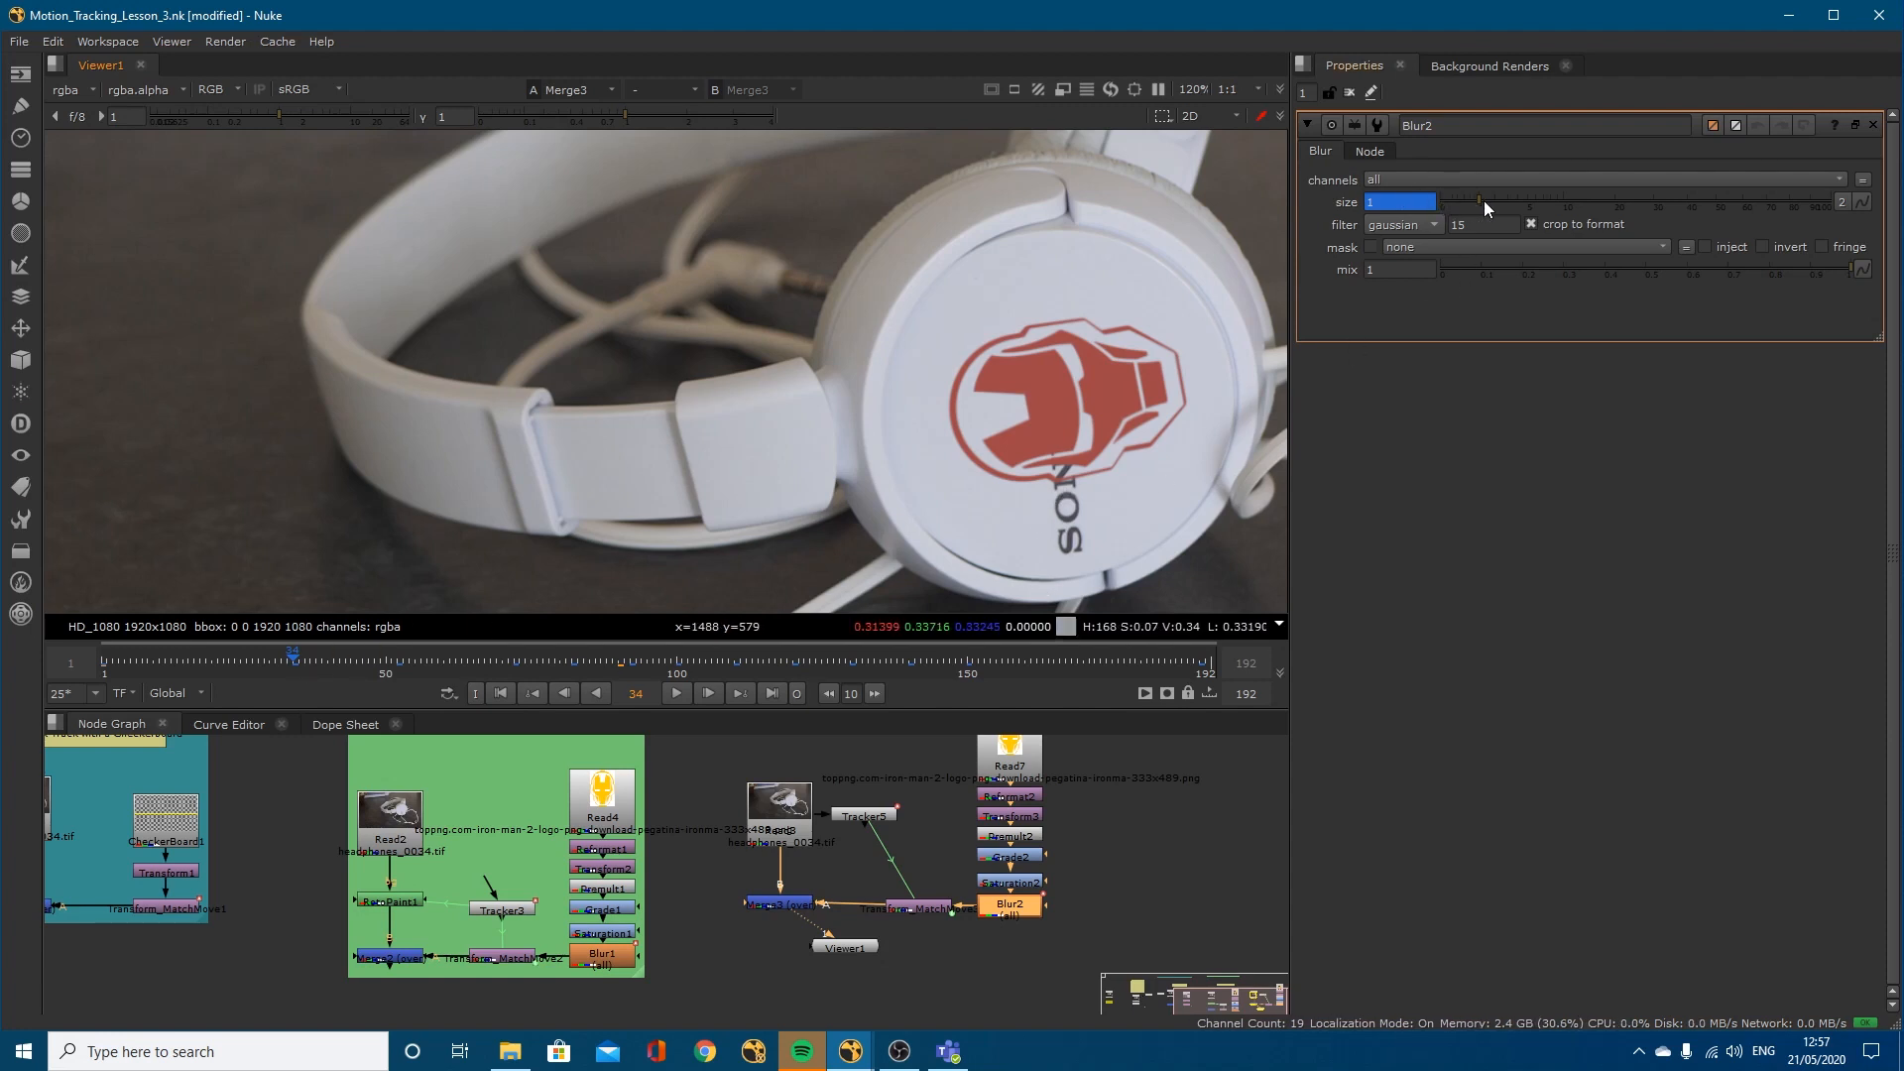
{"action": "right_click", "coordinate": [1402, 201]}
{"action": "left_click", "coordinate": [1365, 320]}
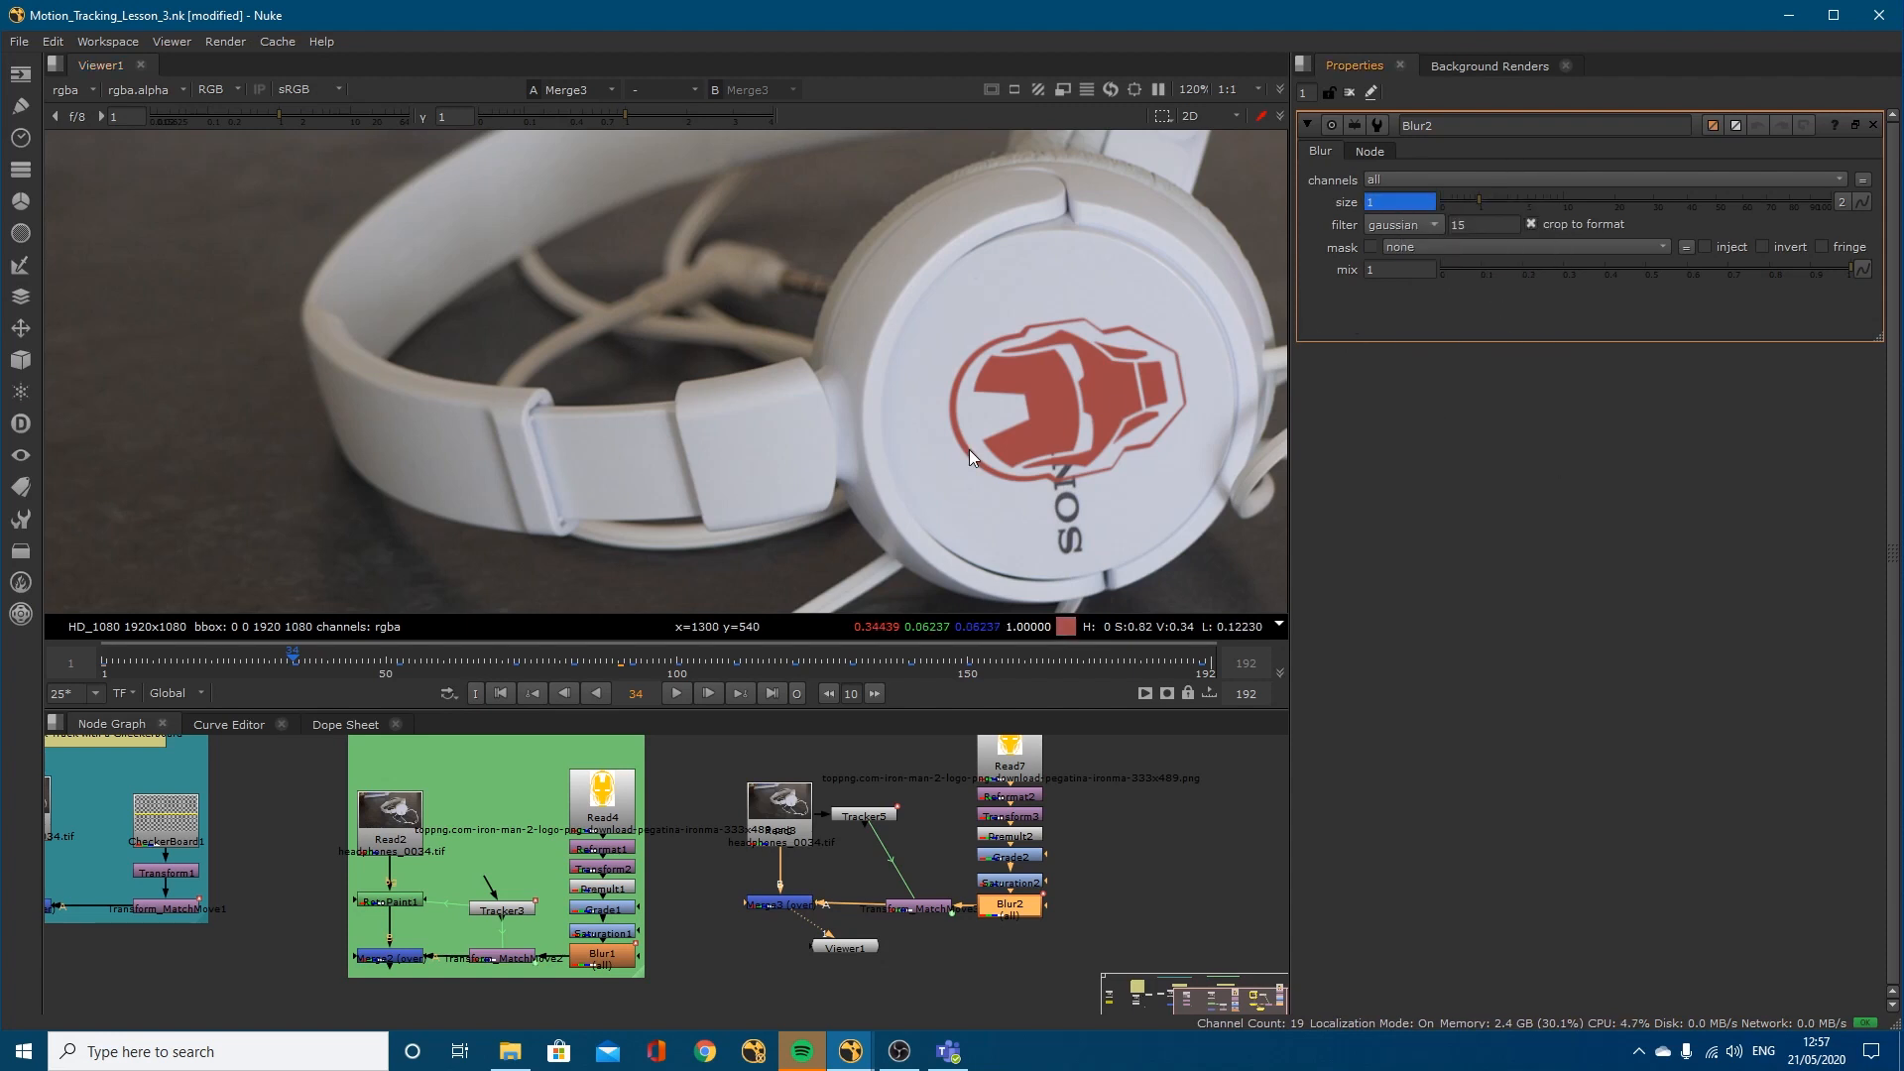
Step: Check the copied Blur's size keyframes against the footage's focus, from frame 52 through frame 150 and at frame 190
{"action": "left_click", "coordinate": [396, 670]}
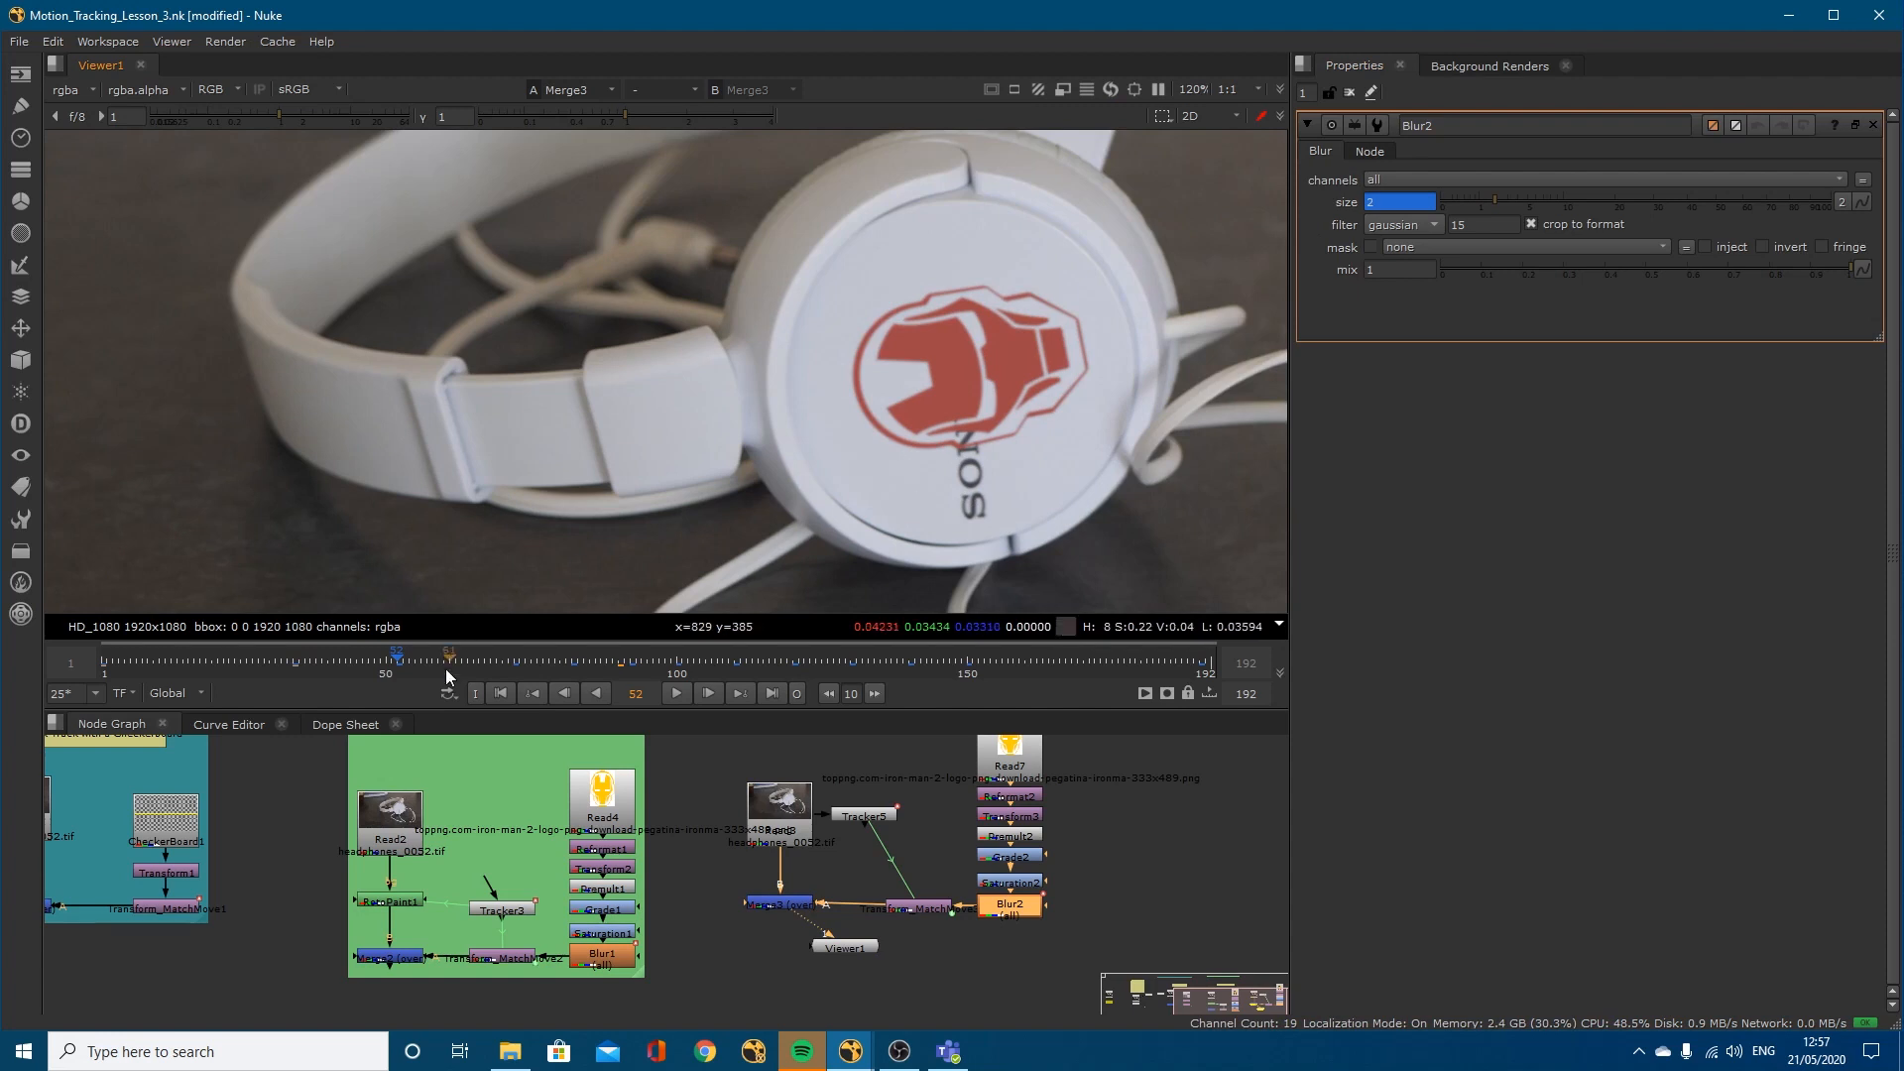
{"action": "left_click", "coordinate": [515, 670]}
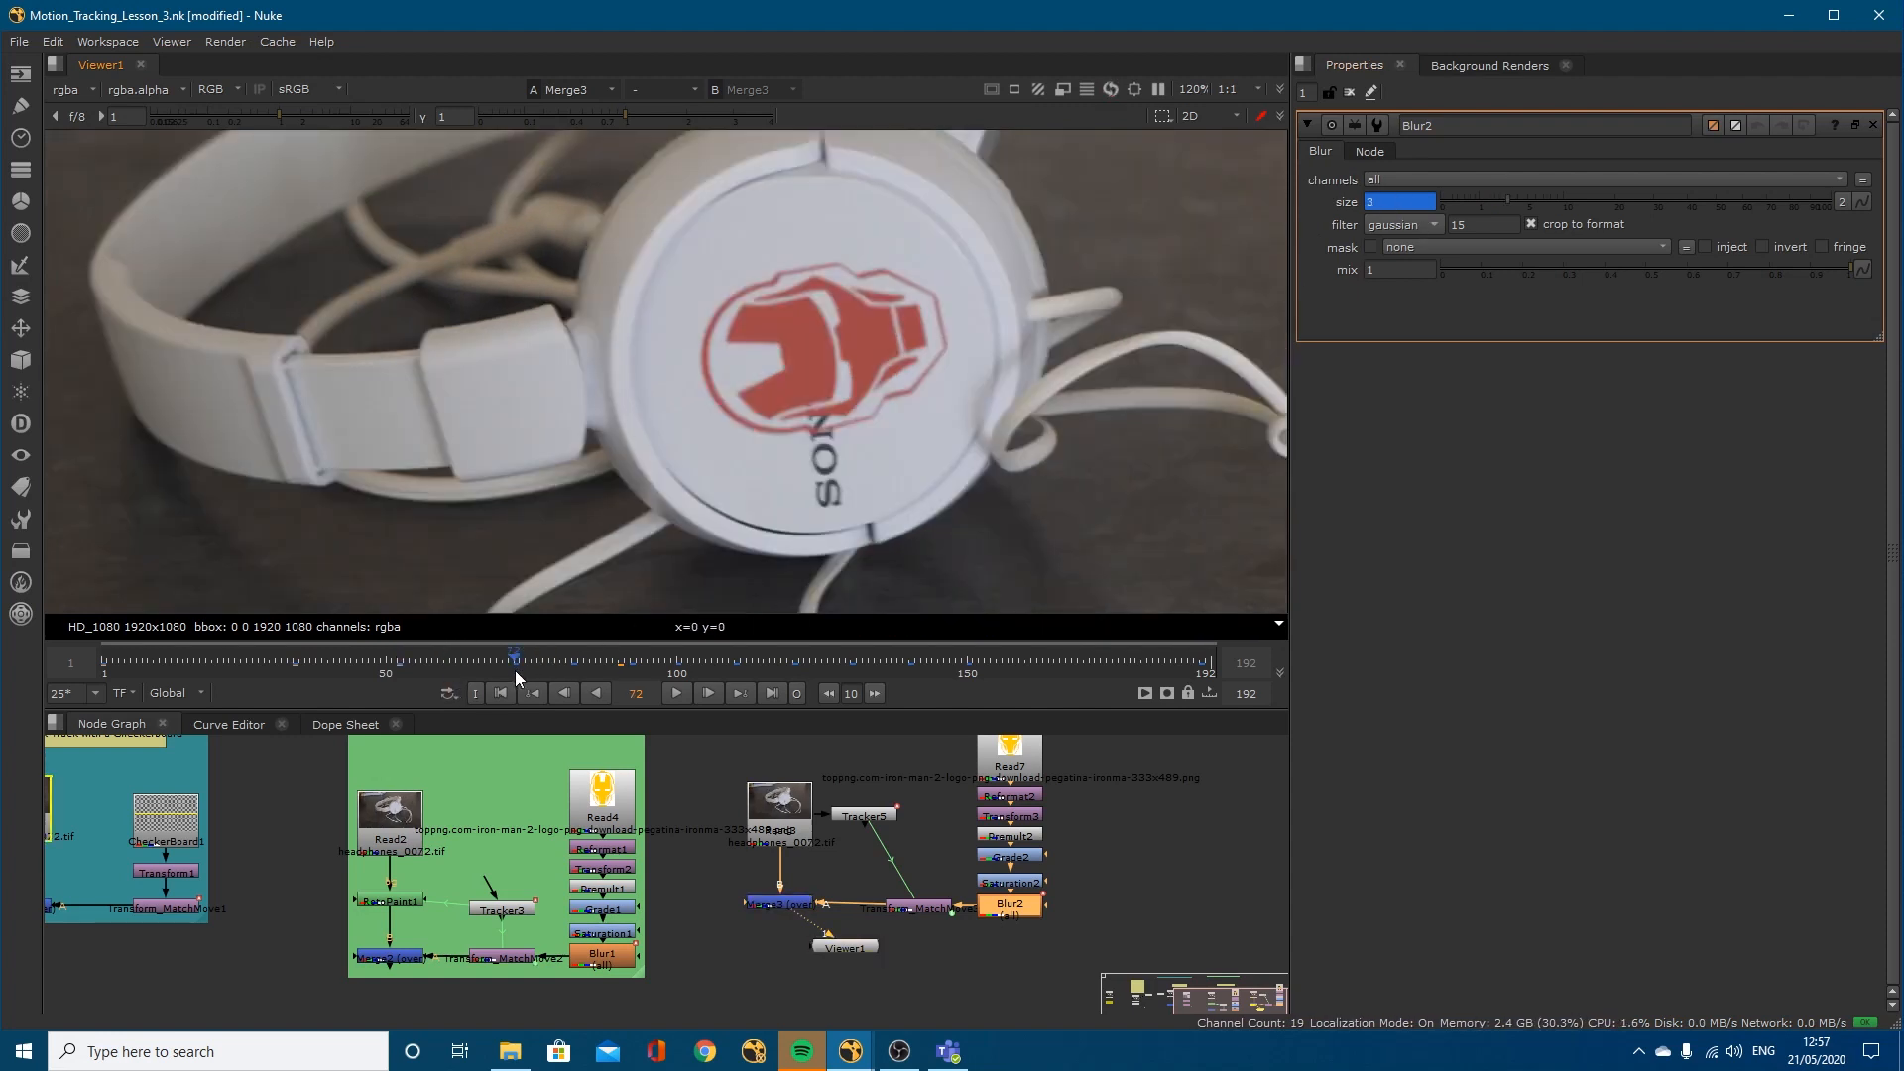
{"action": "left_click", "coordinate": [573, 664]}
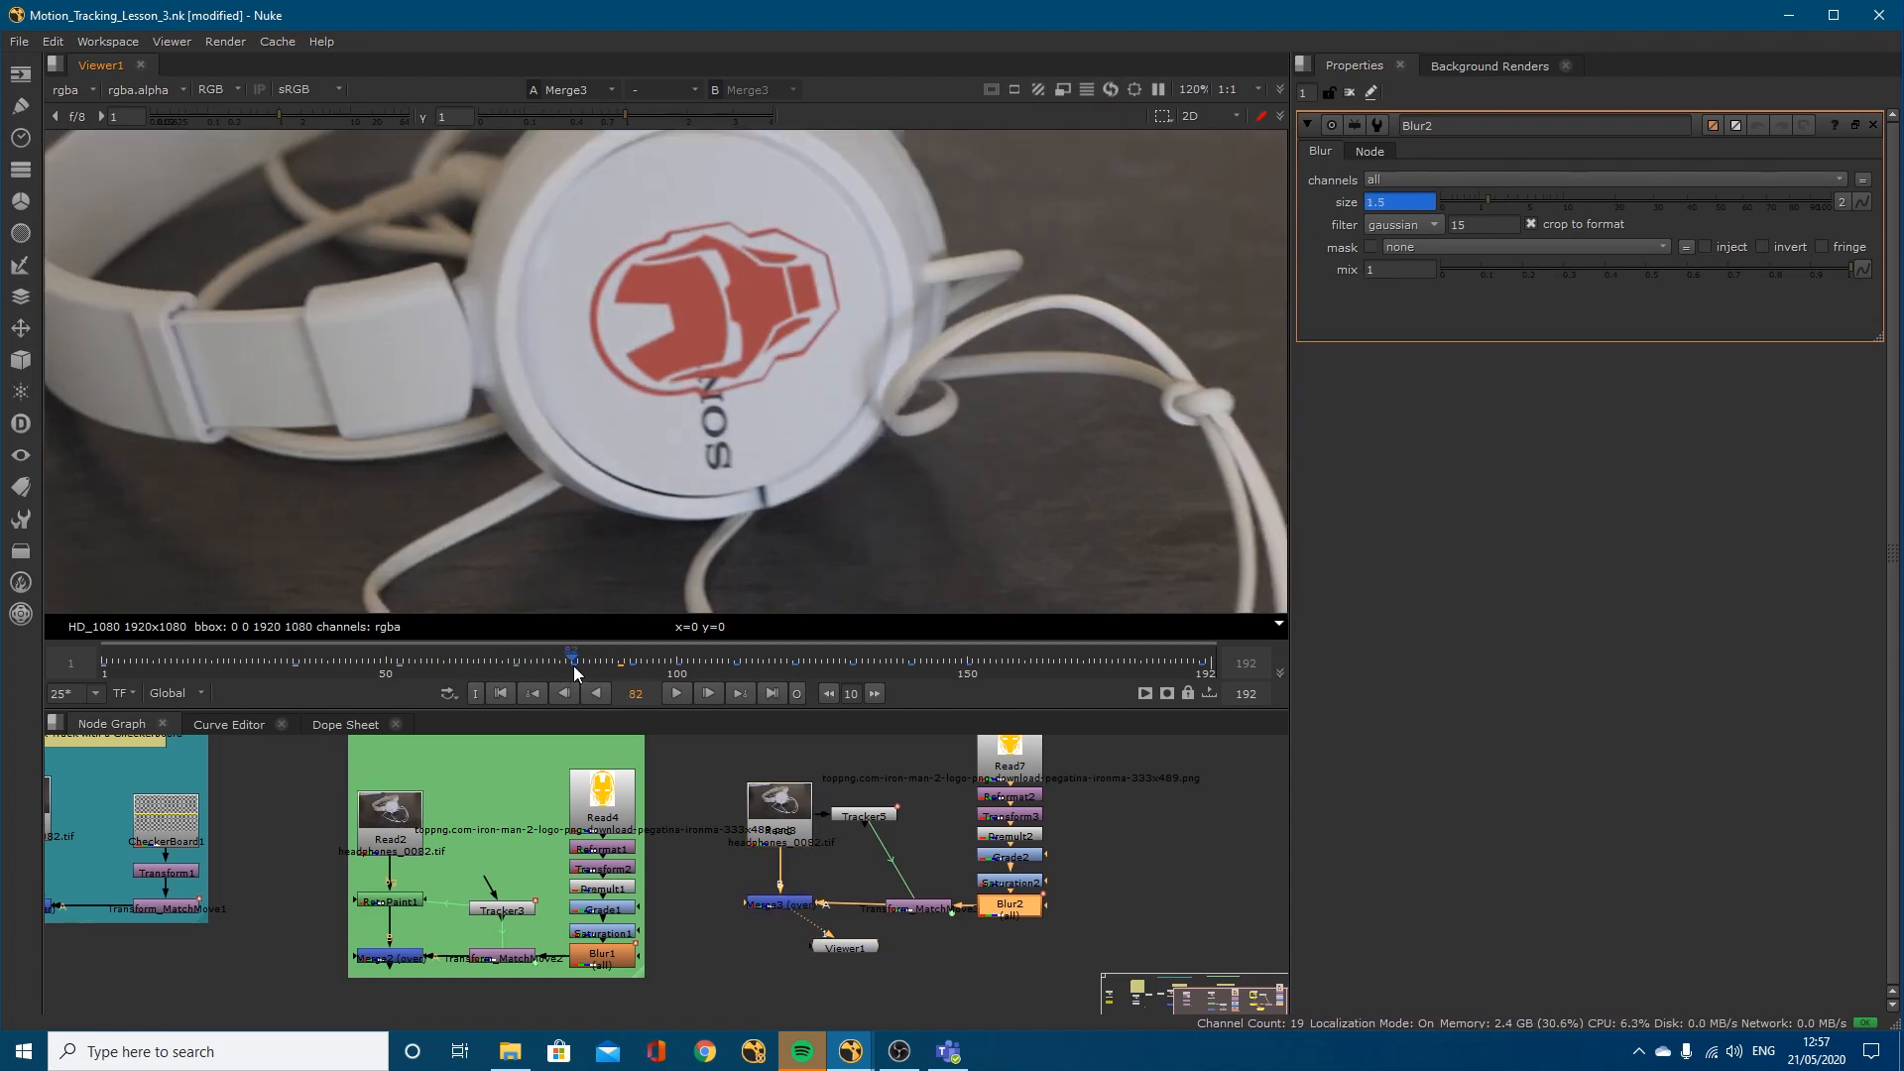
{"action": "left_click", "coordinate": [632, 669]}
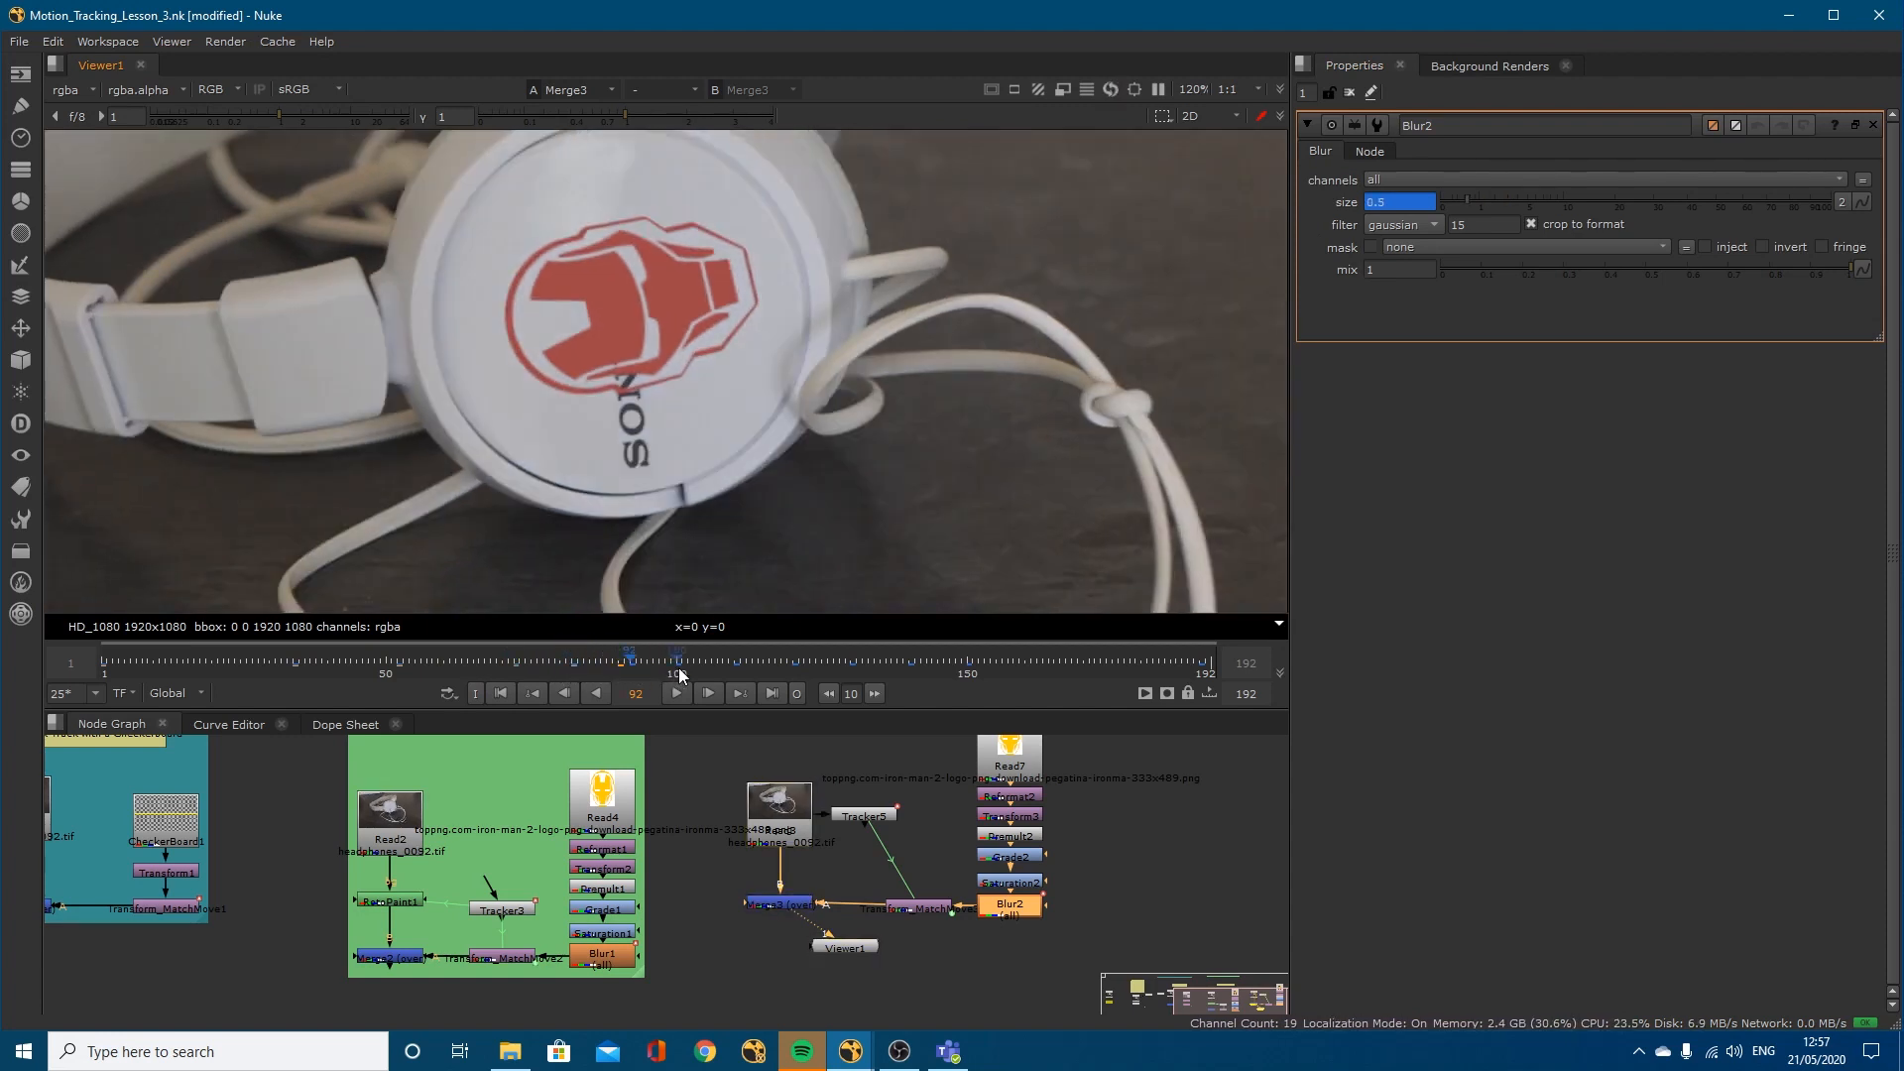
{"action": "left_click", "coordinate": [678, 668]}
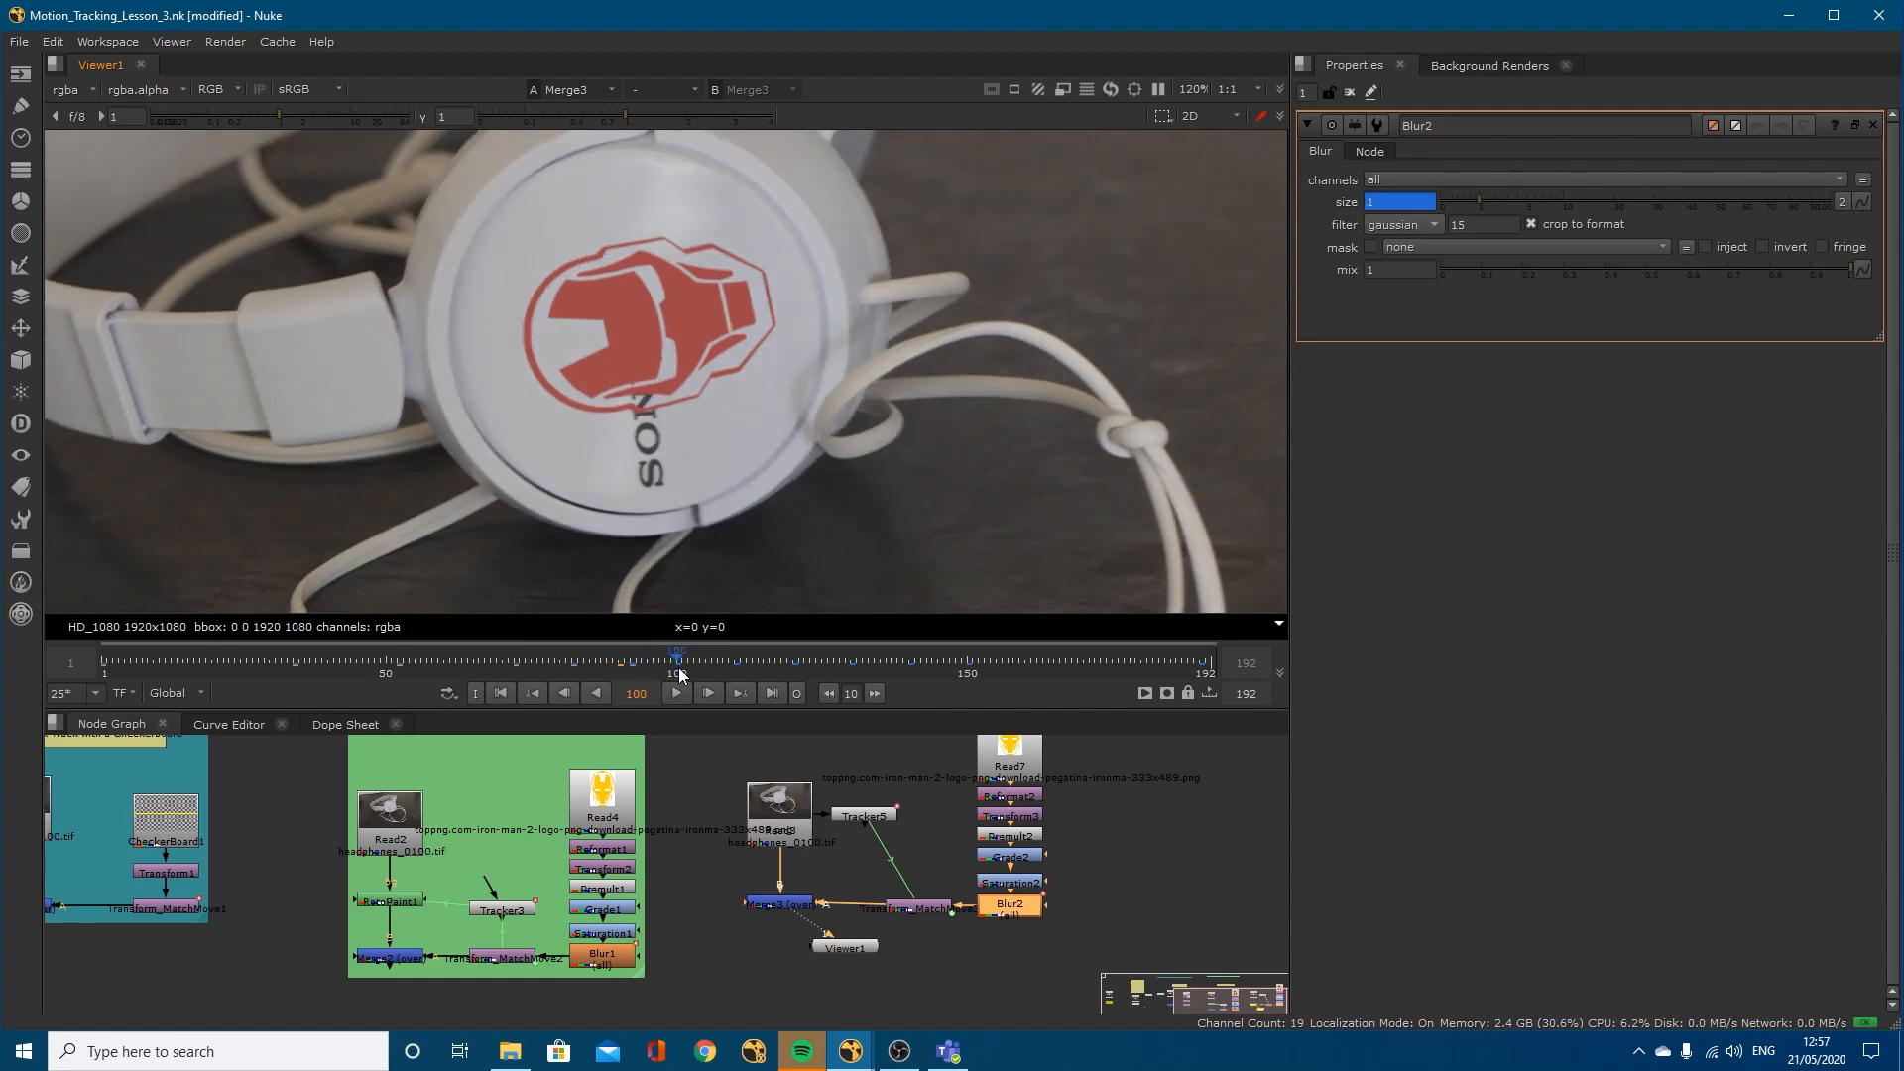
{"action": "left_click", "coordinate": [736, 662]}
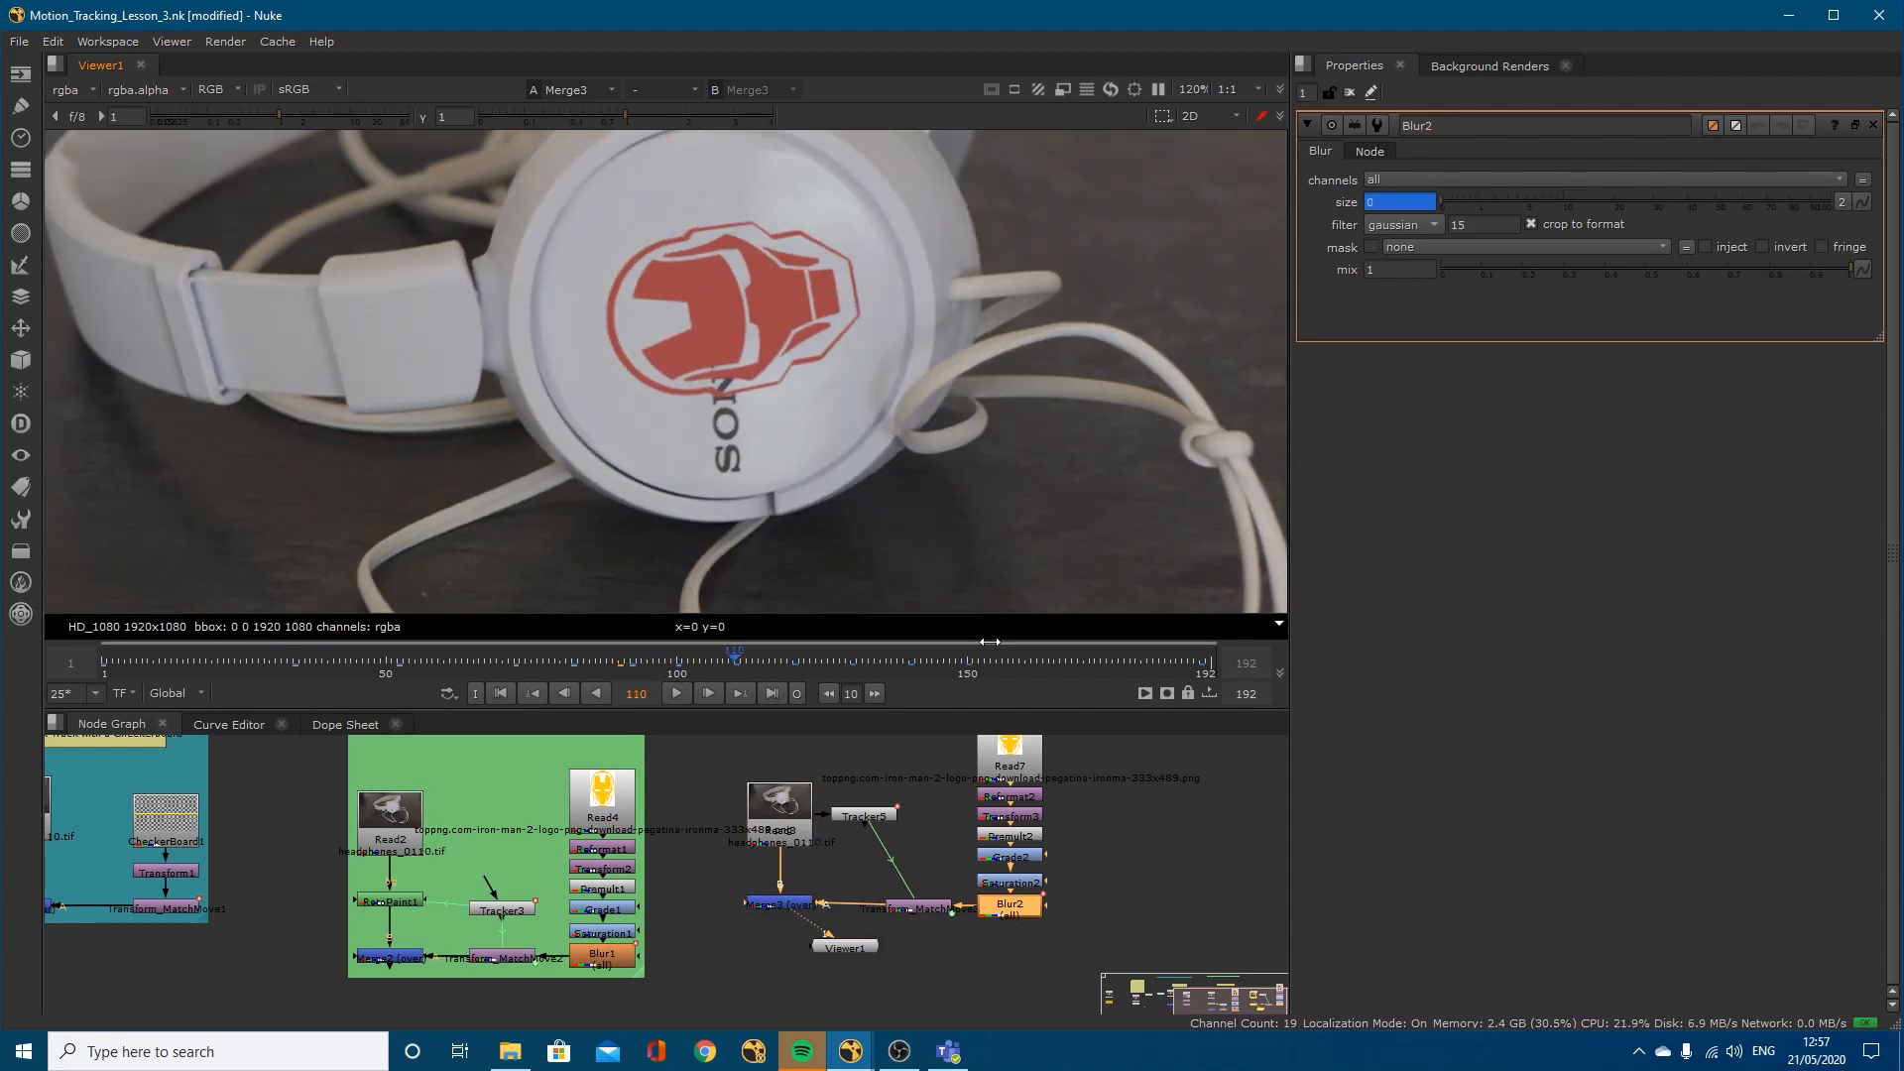
{"action": "left_click", "coordinate": [793, 670]}
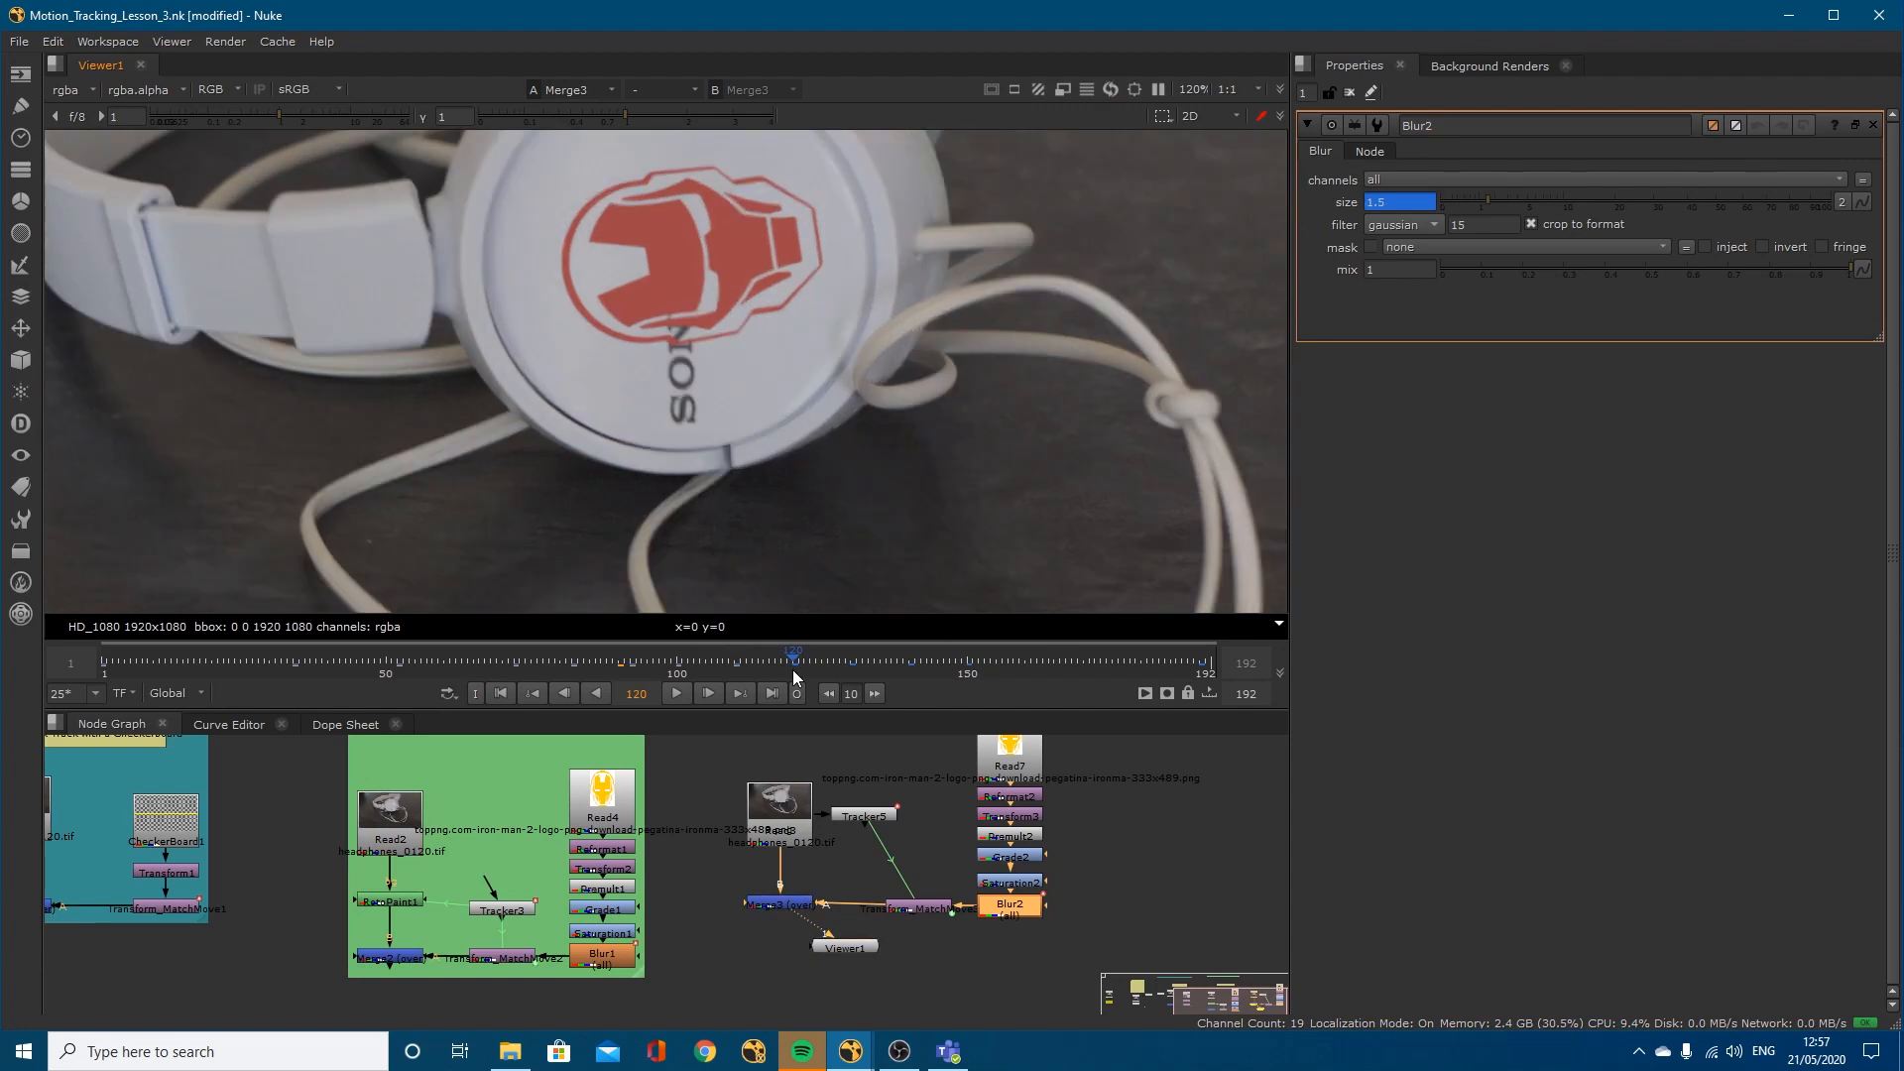
{"action": "left_click", "coordinate": [851, 674]}
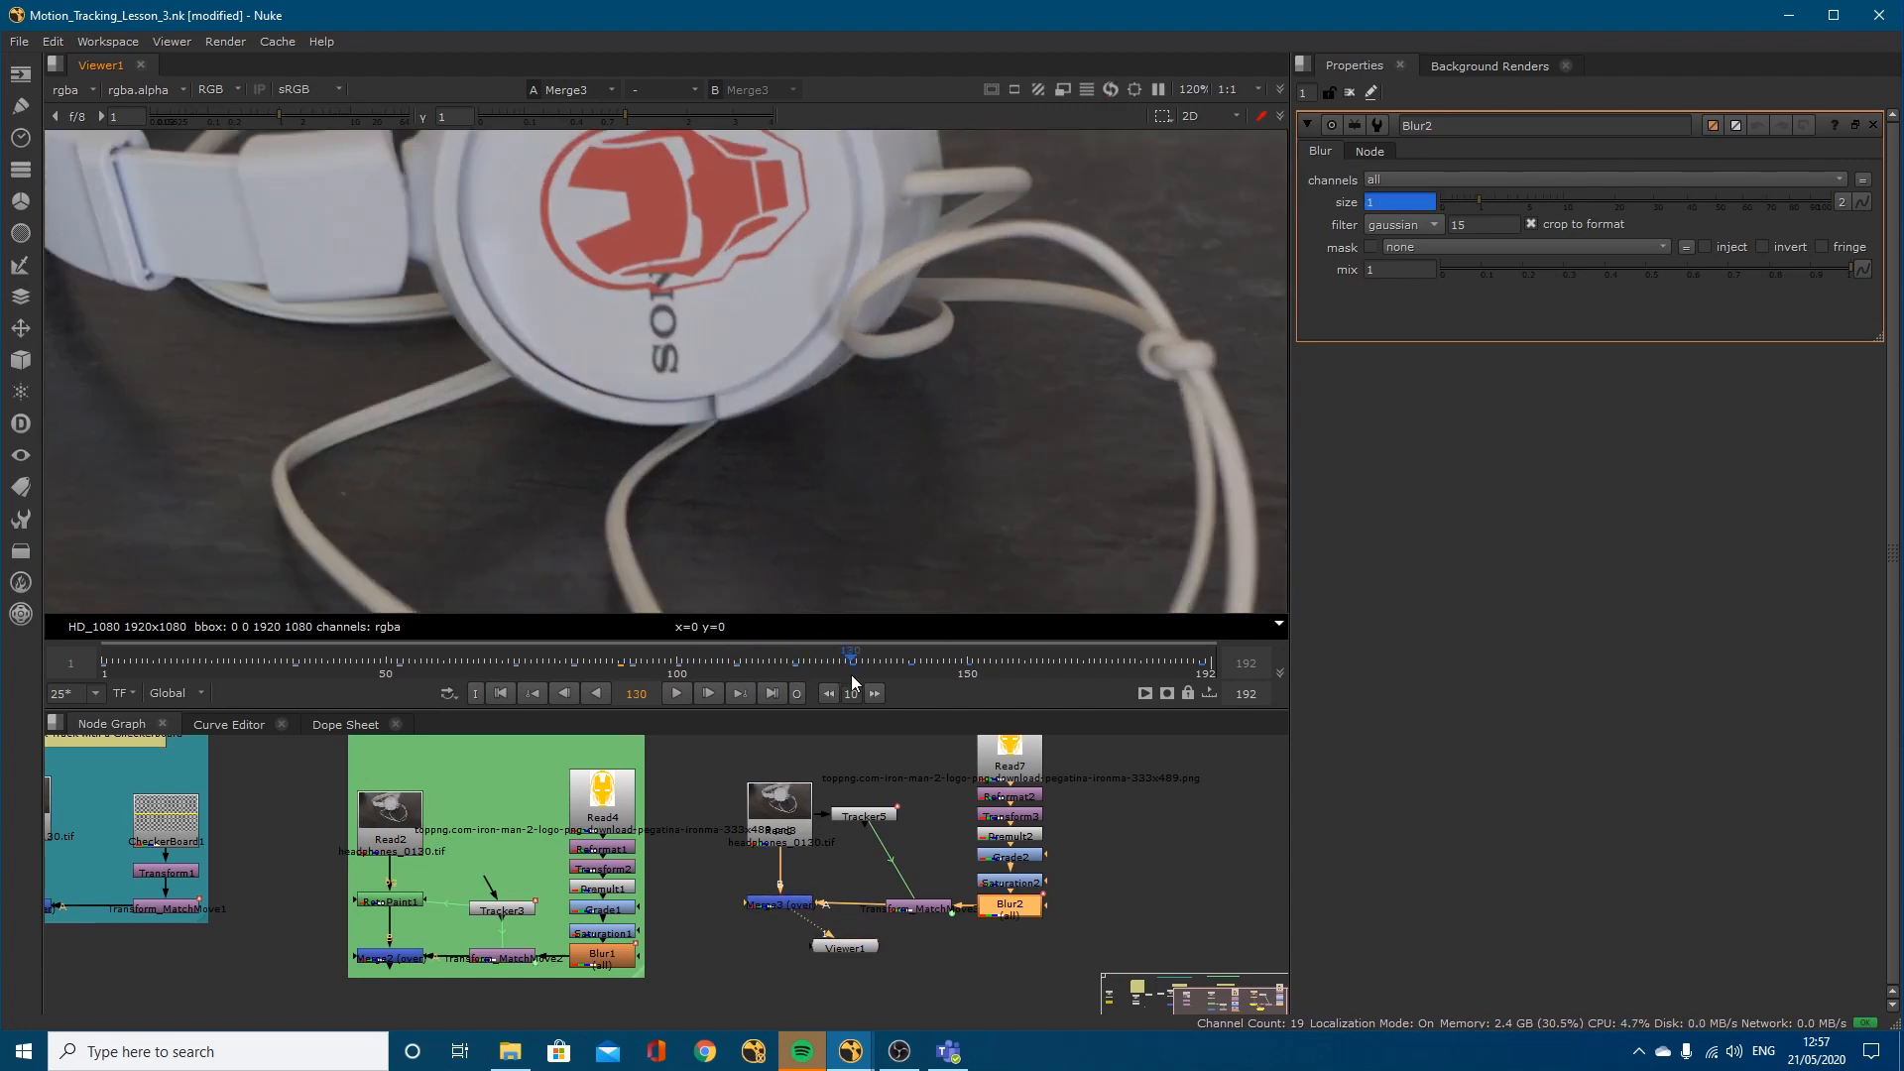
{"action": "left_click", "coordinate": [908, 670]}
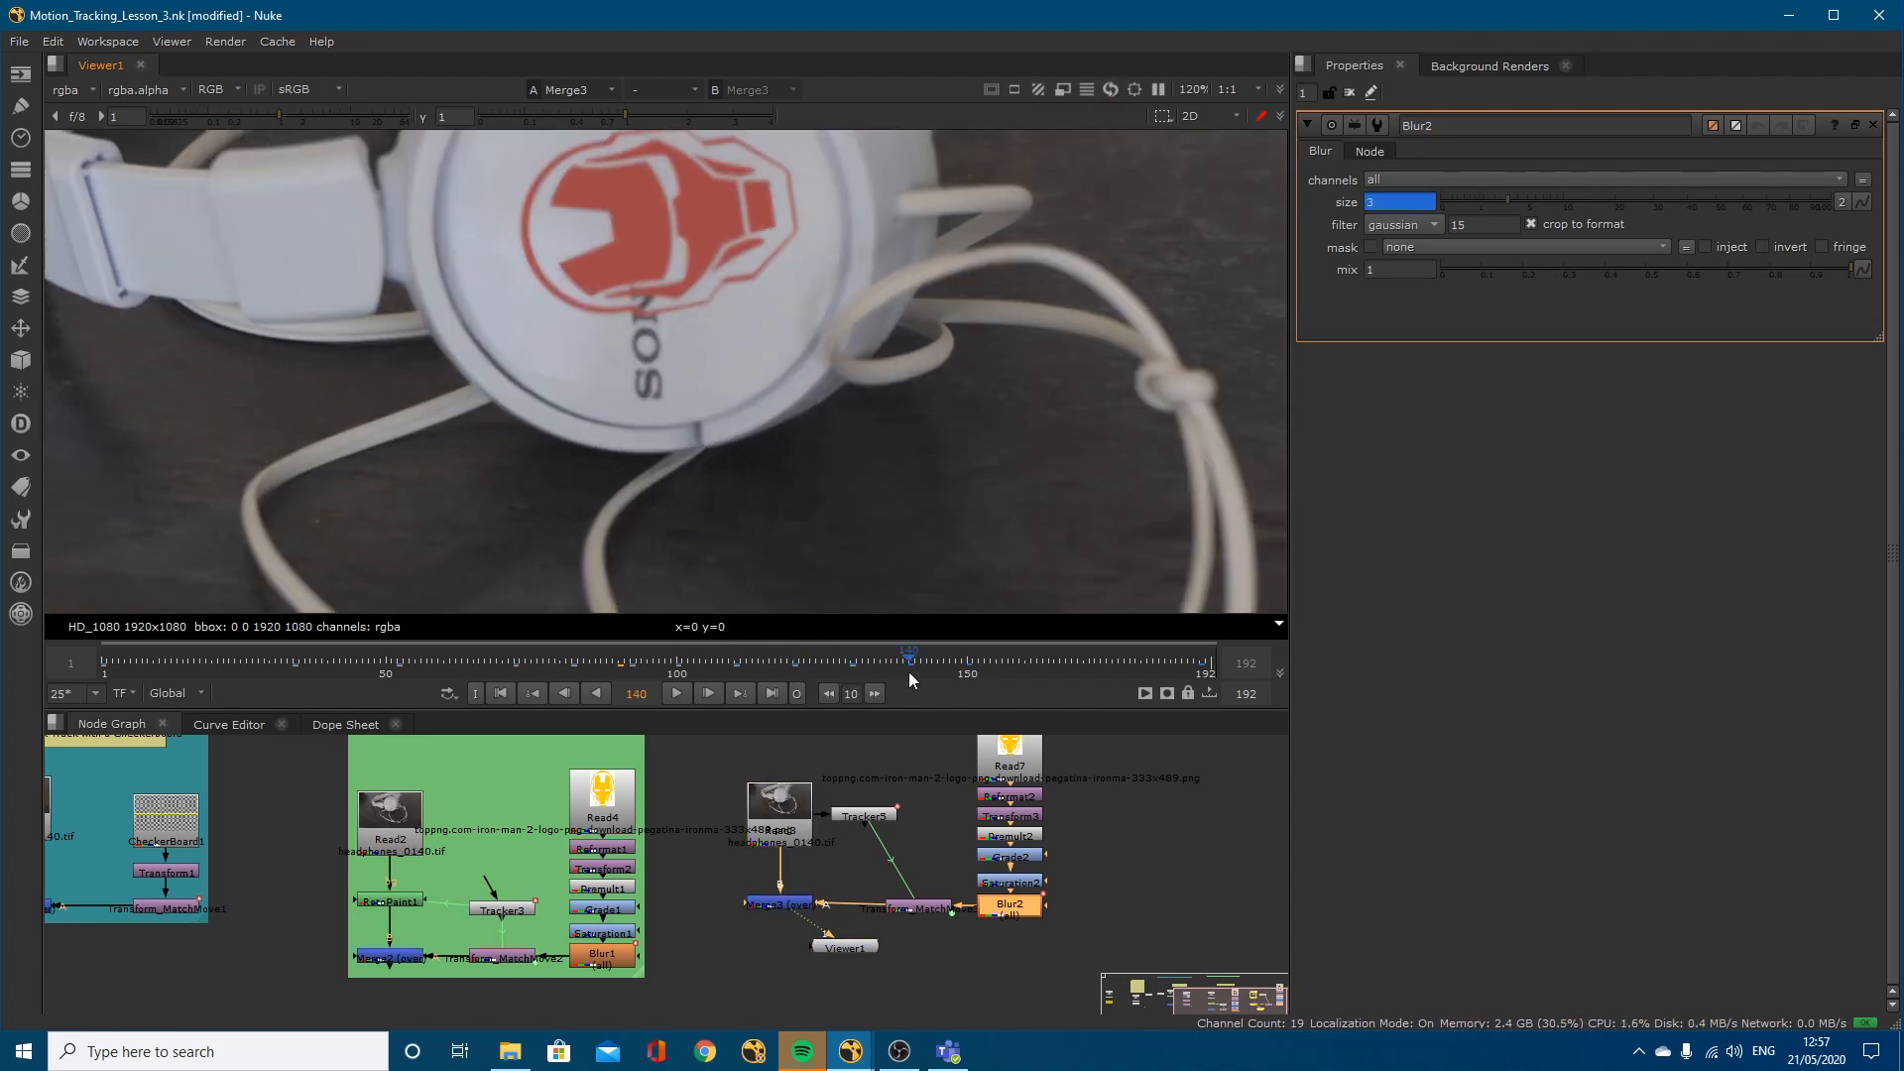
{"action": "left_click", "coordinate": [968, 662]}
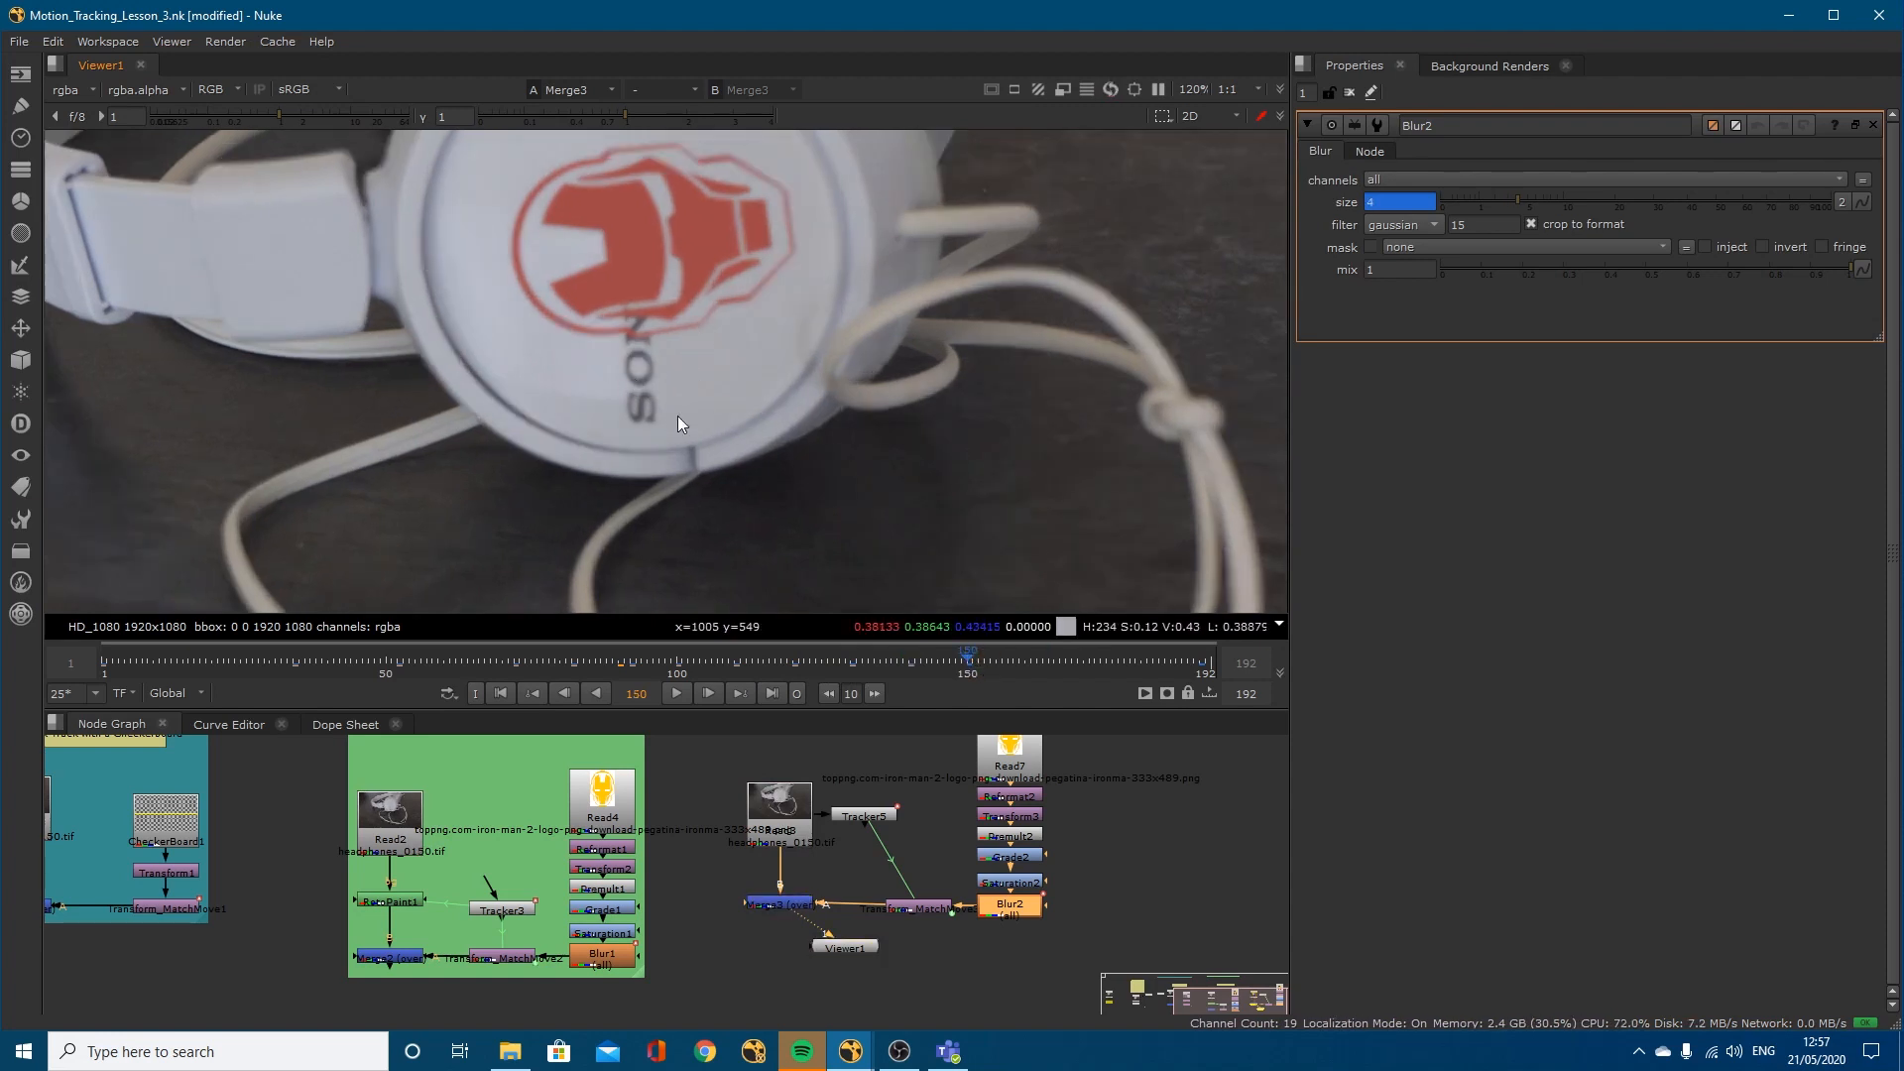
{"action": "left_click", "coordinate": [1199, 668]}
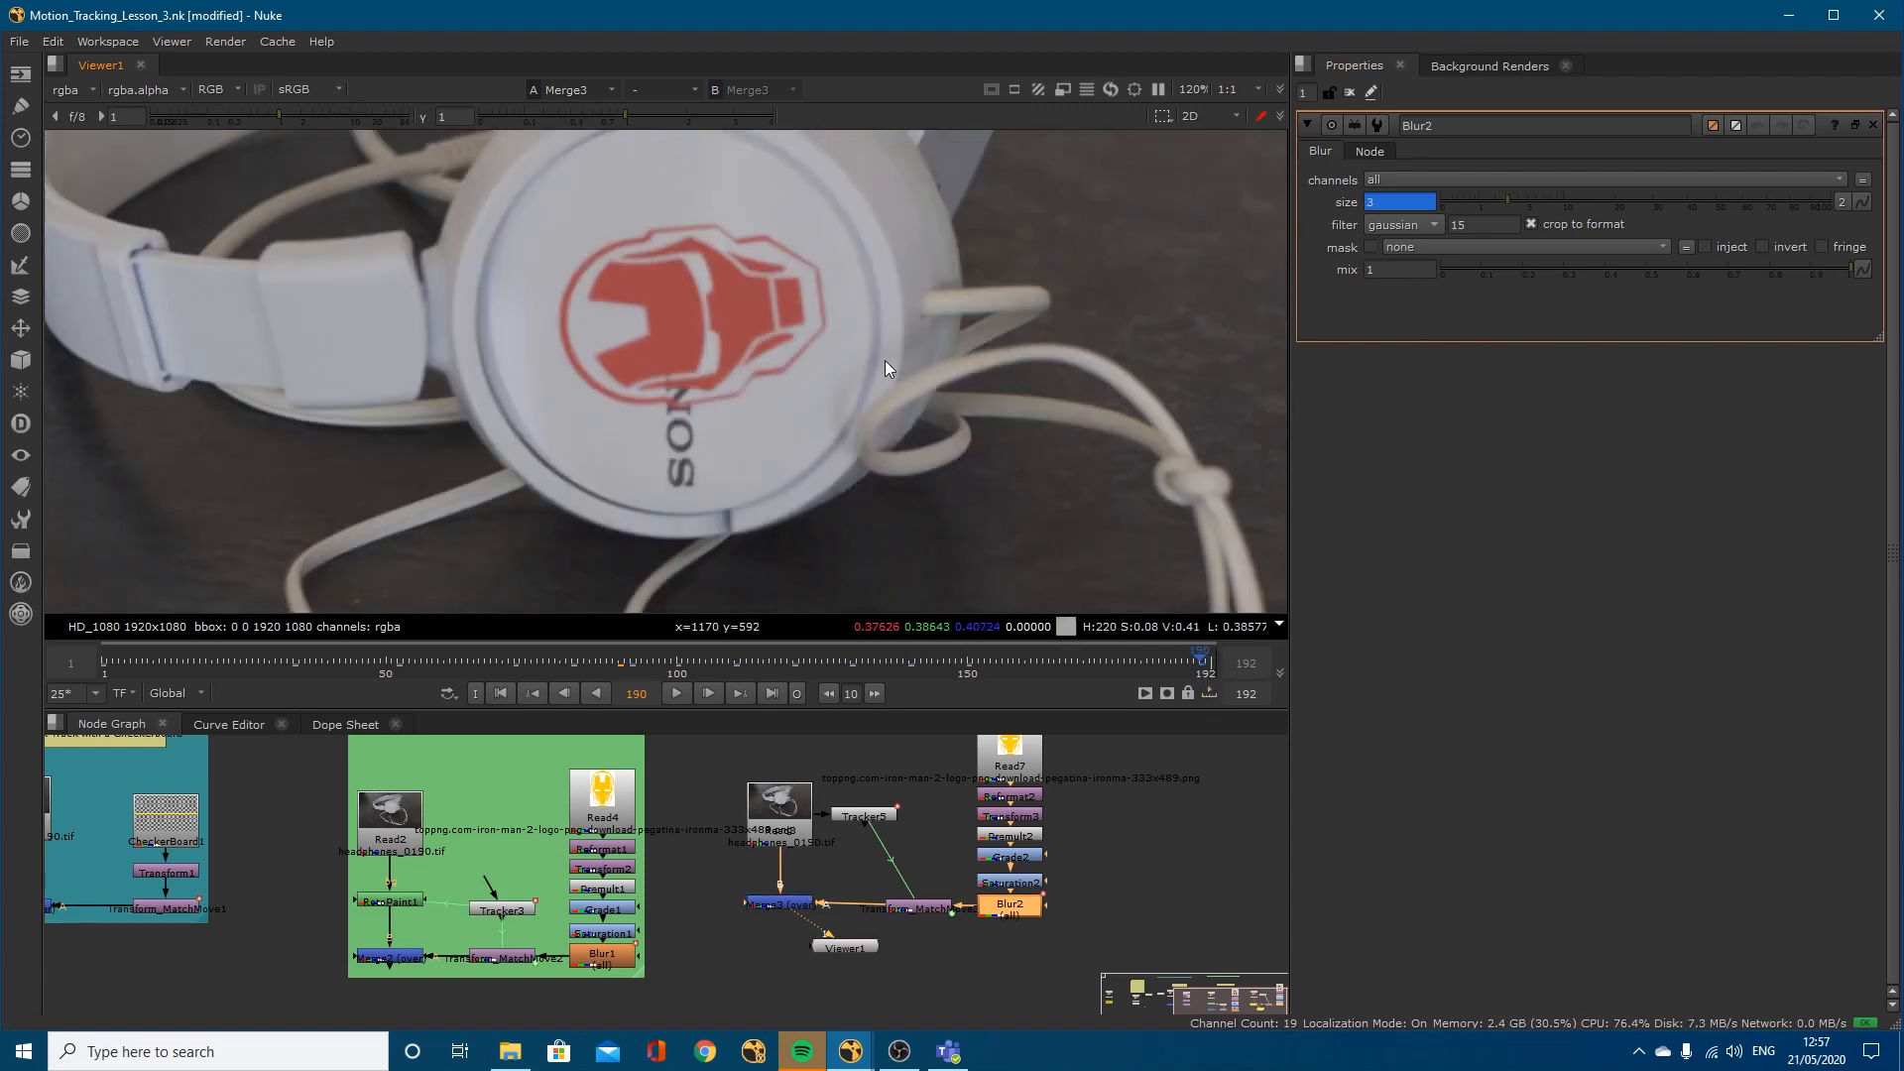
Step: Examine the Blur size's animation options at frame 151 and view the whole headphones composite
{"action": "left_click_drag", "start_coordinate": [609, 660], "coordinate": [972, 672]}
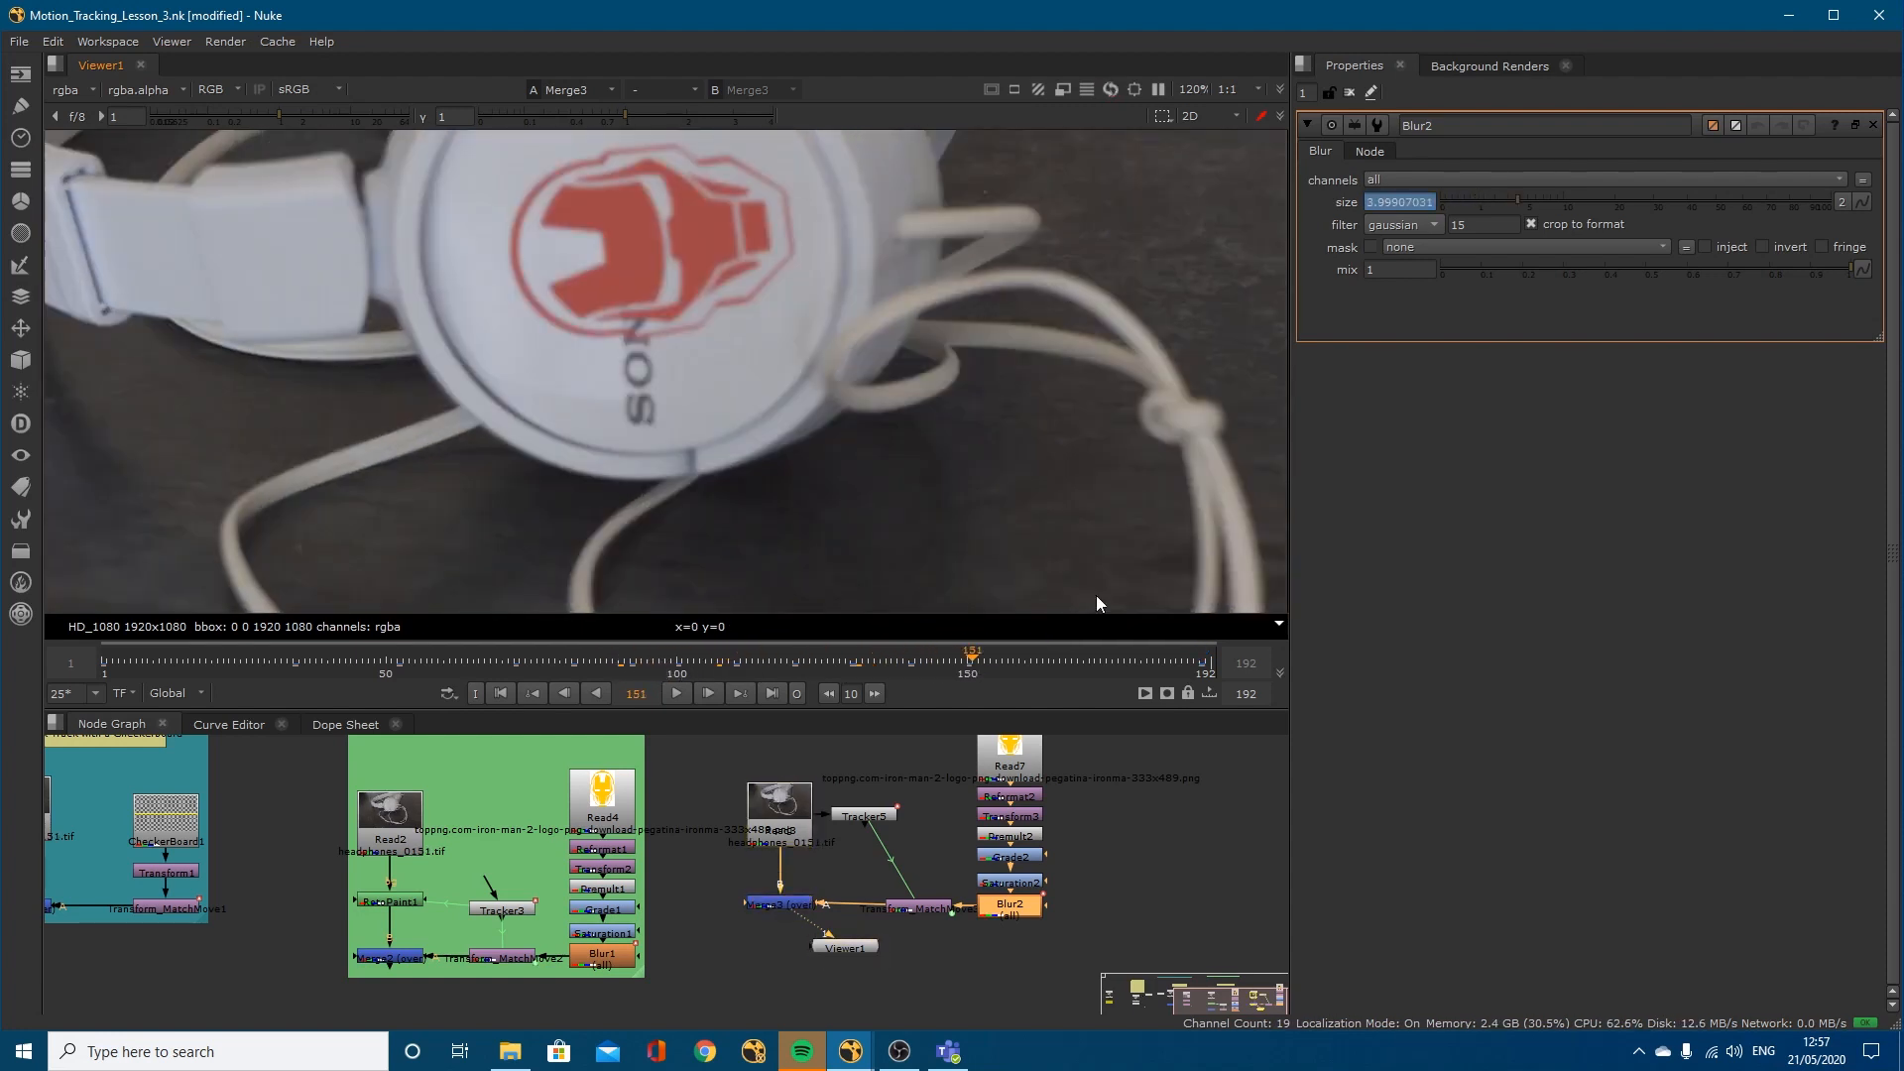
{"action": "right_click", "coordinate": [1431, 213]}
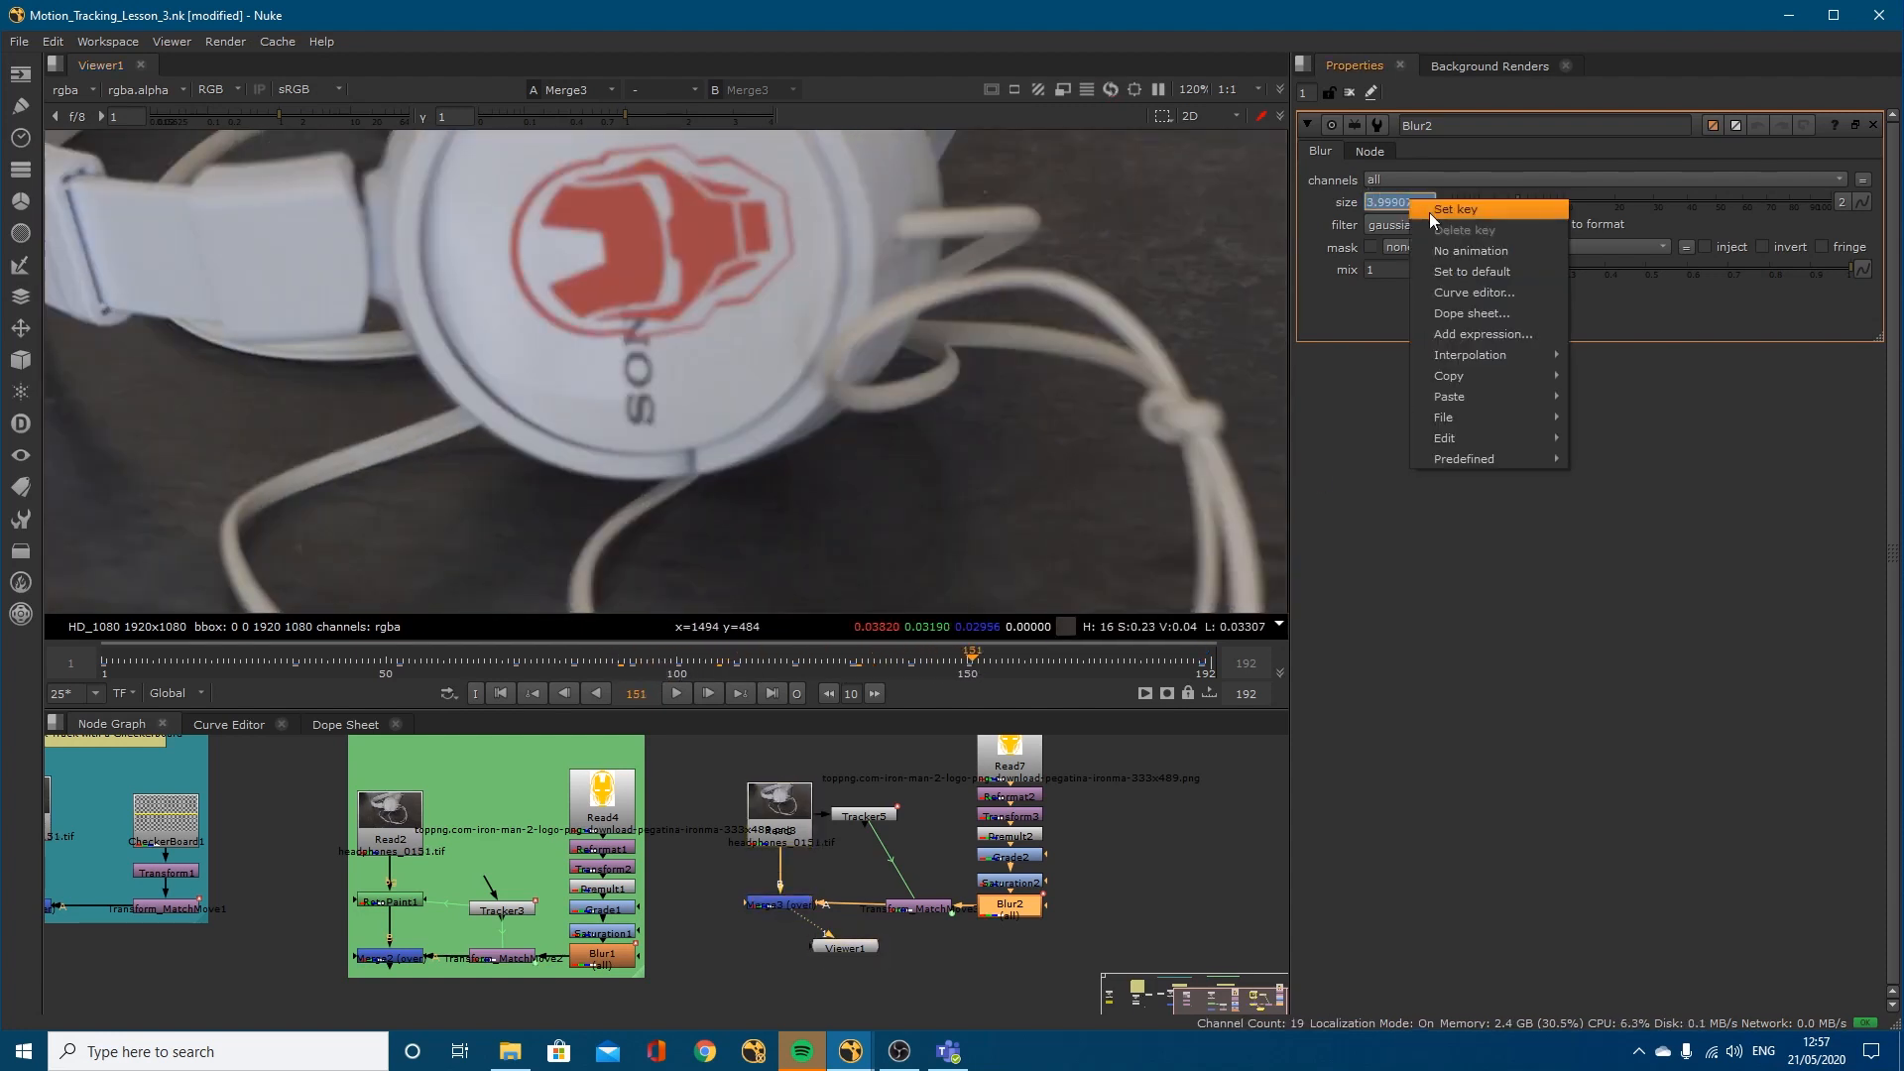
{"action": "left_click", "coordinate": [1329, 530]}
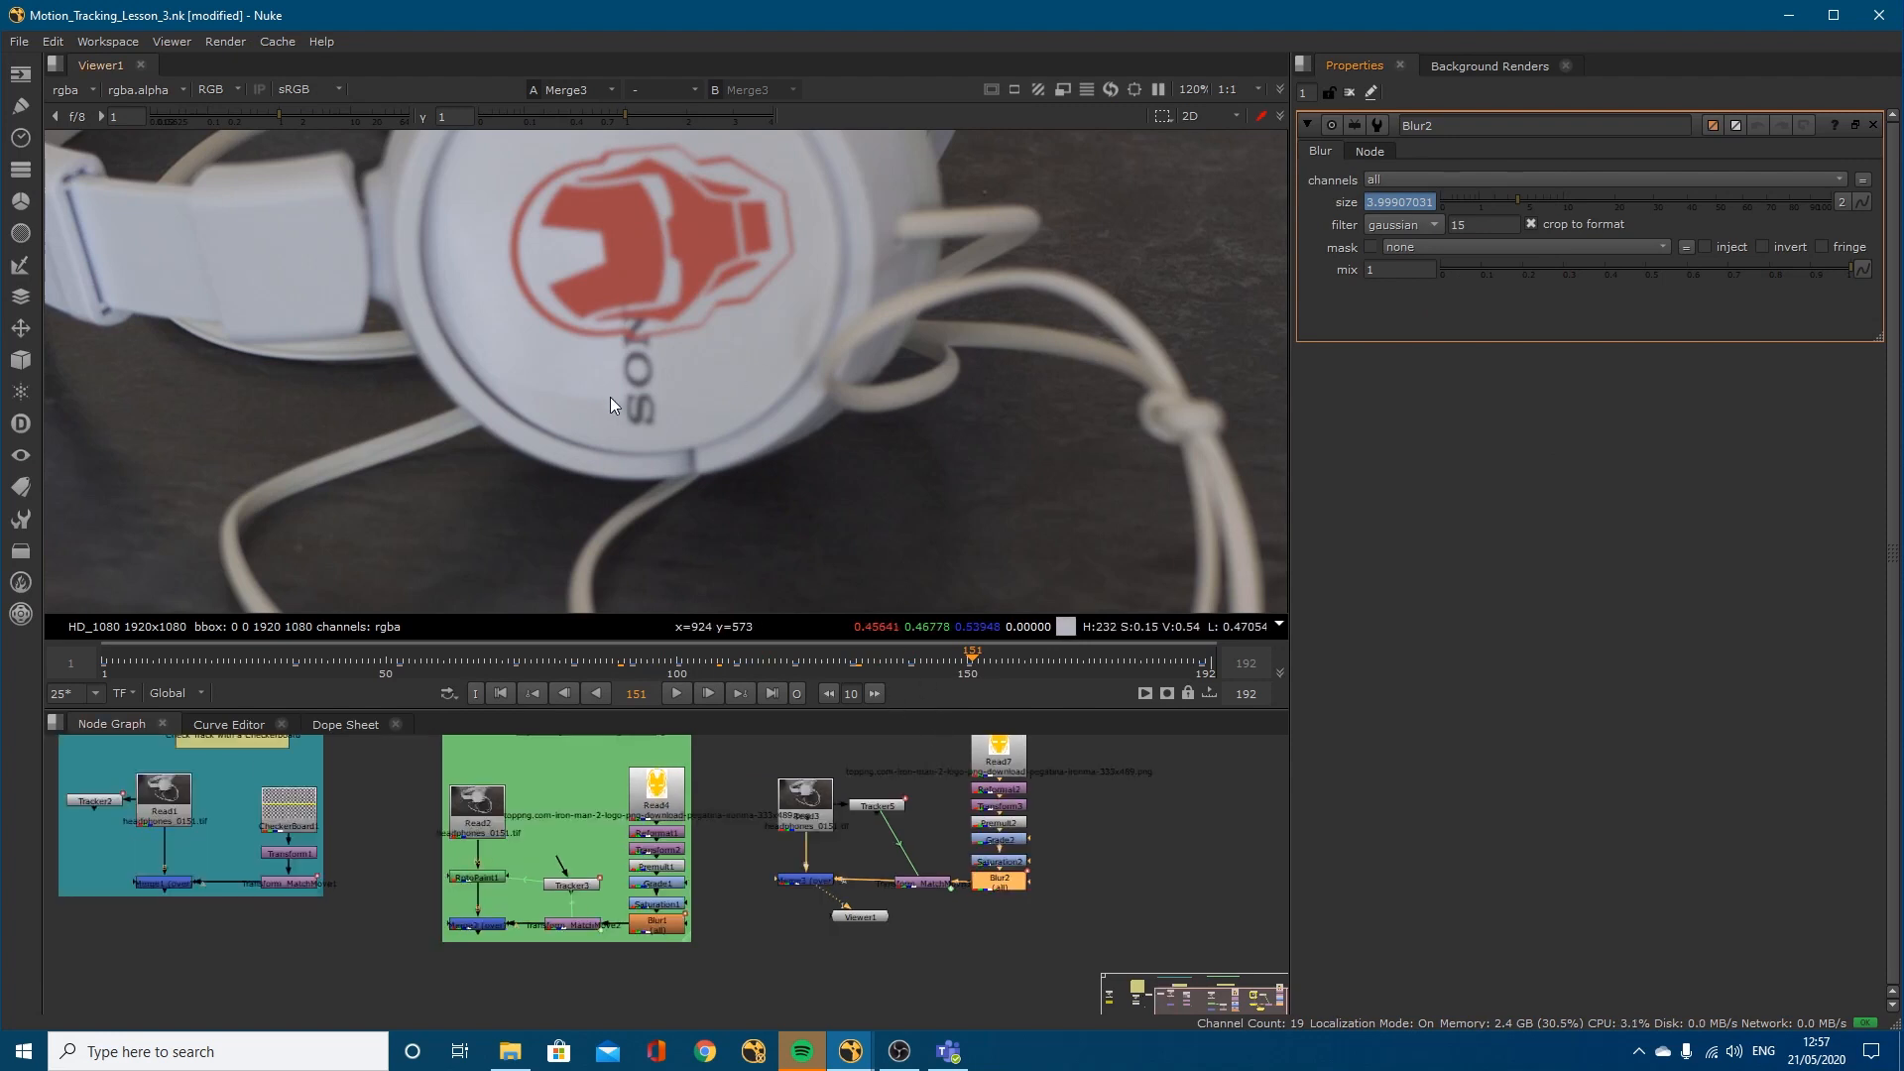
{"action": "scroll", "coordinate": [609, 397], "scroll_direction": "down", "scroll_amount": 5}
{"action": "middle_click_drag", "start_coordinate": [621, 439], "coordinate": [806, 448]}
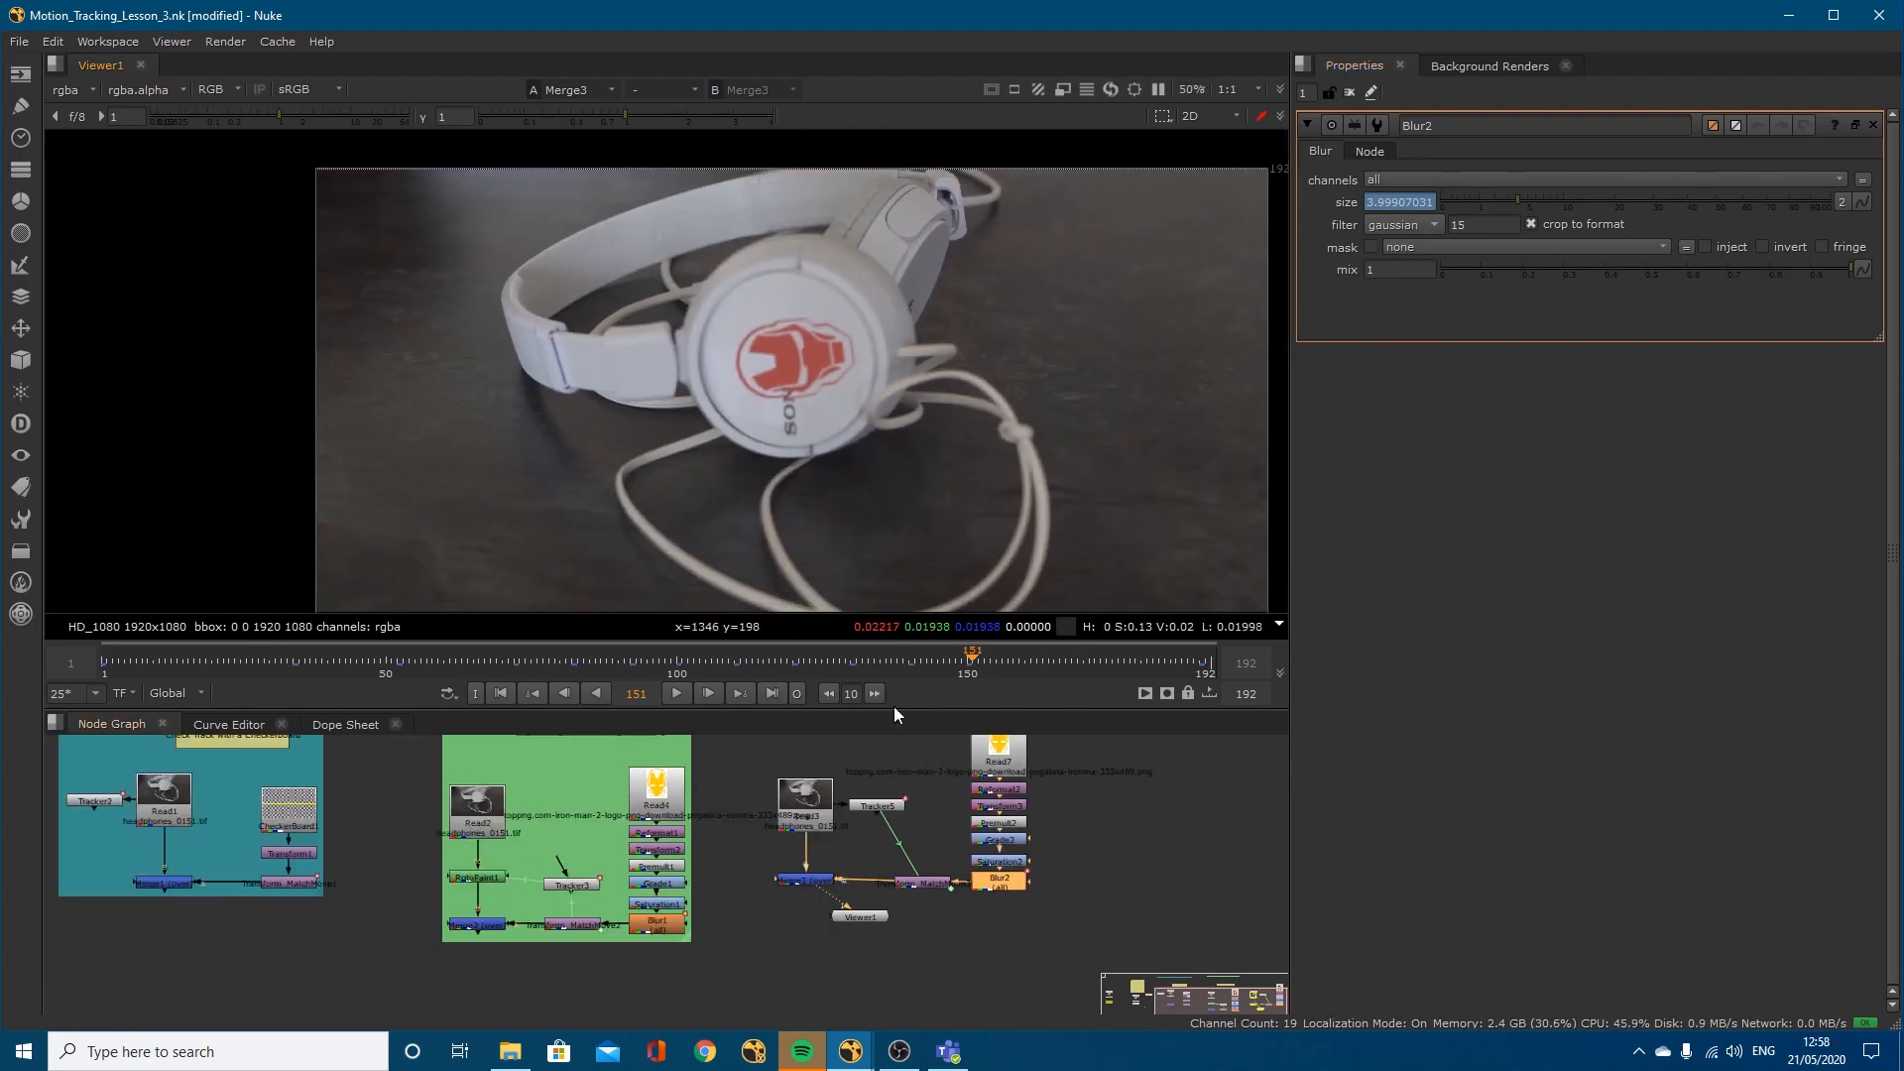
Step: Align Tracker5 above its MatchMove transform and move Read3 and Tracker5 up to make room above Merge3
{"action": "left_click_drag", "start_coordinate": [900, 805], "coordinate": [914, 808]}
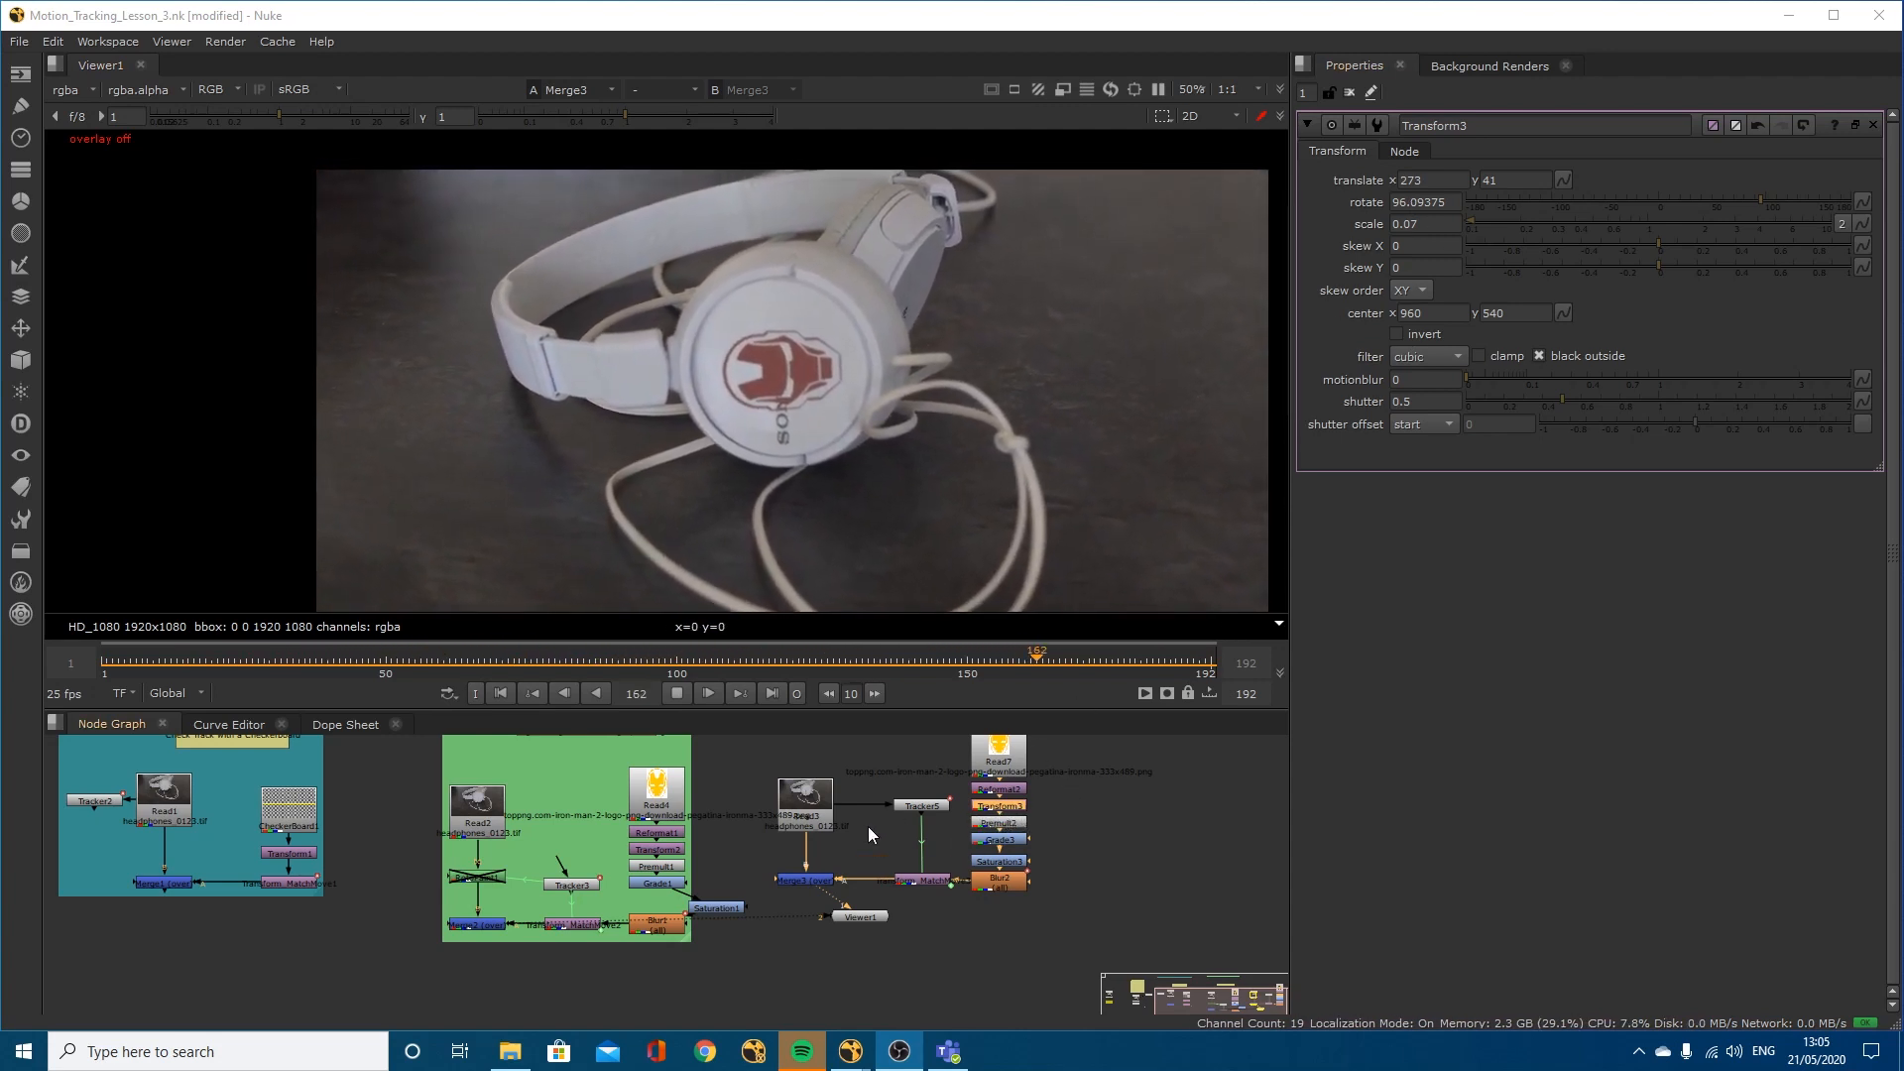
{"action": "left_click", "coordinate": [1003, 840]}
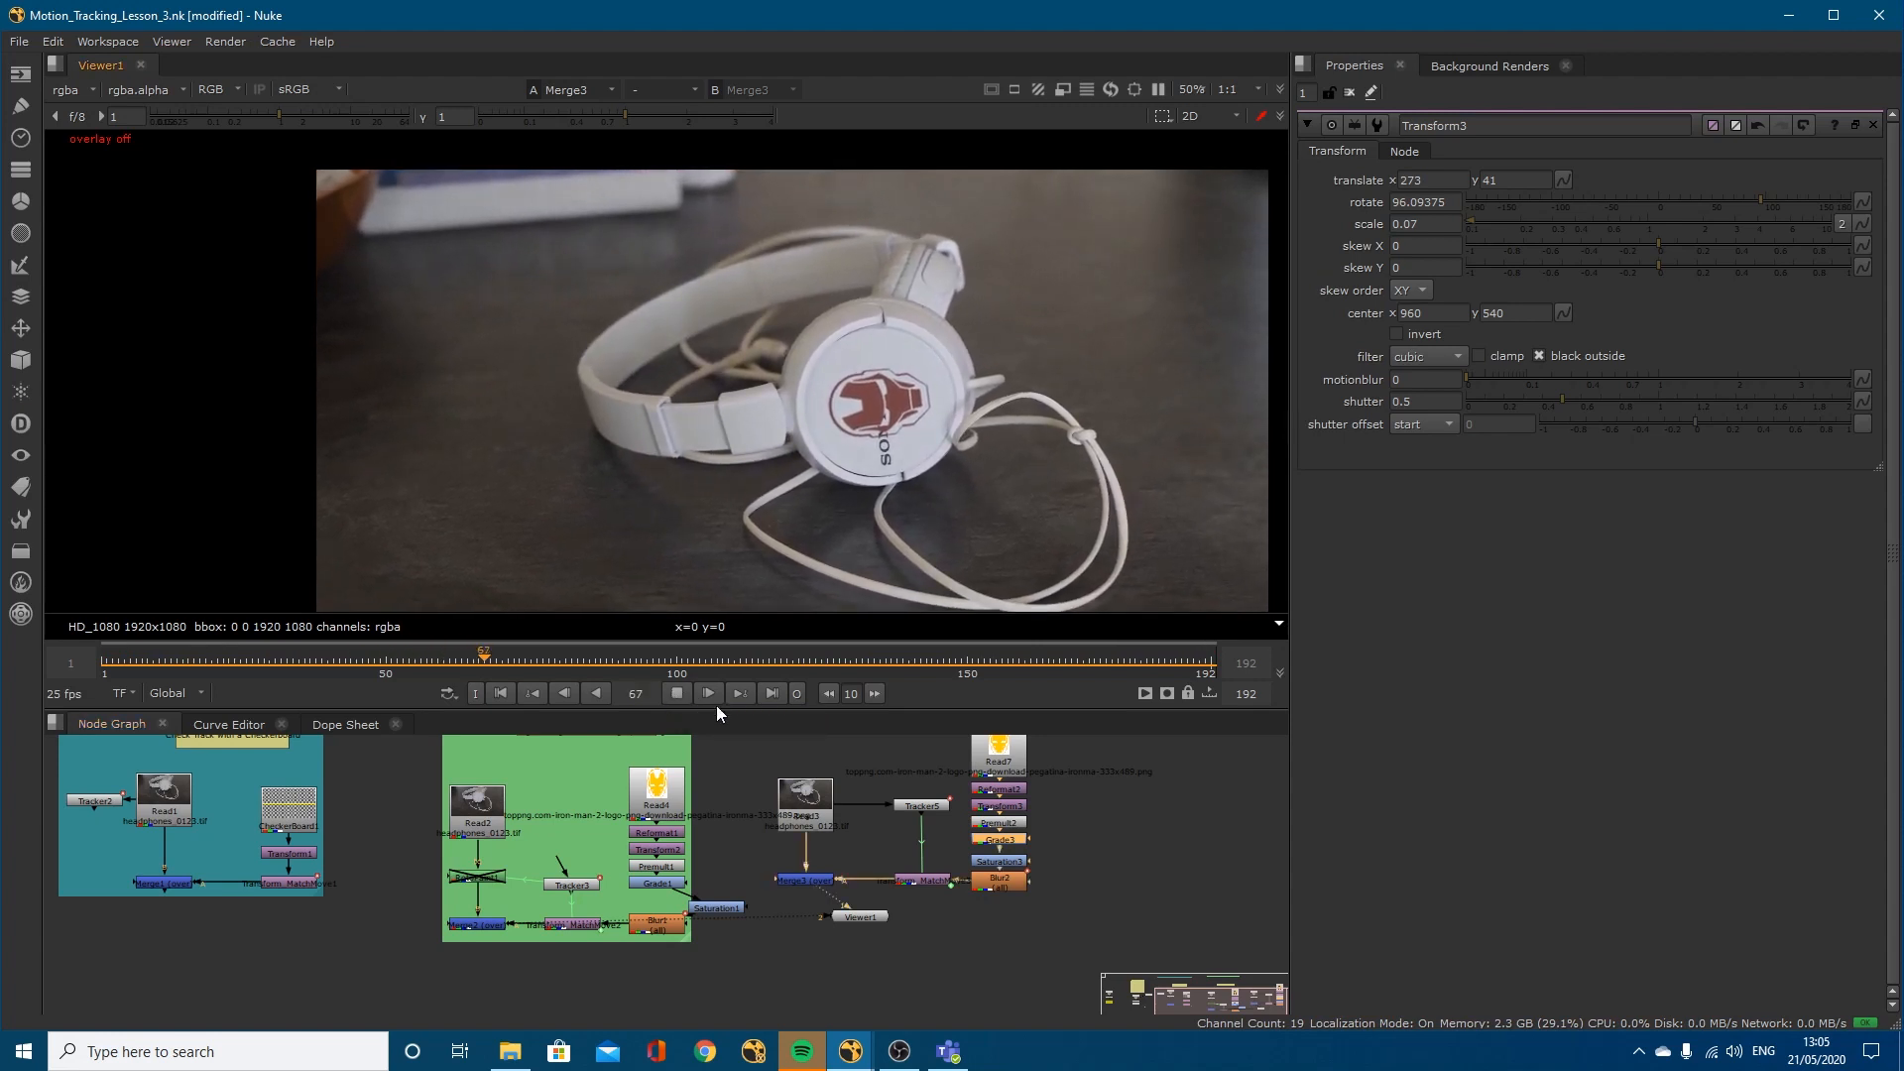
{"action": "scroll", "coordinate": [919, 811], "scroll_direction": "down", "scroll_amount": 3}
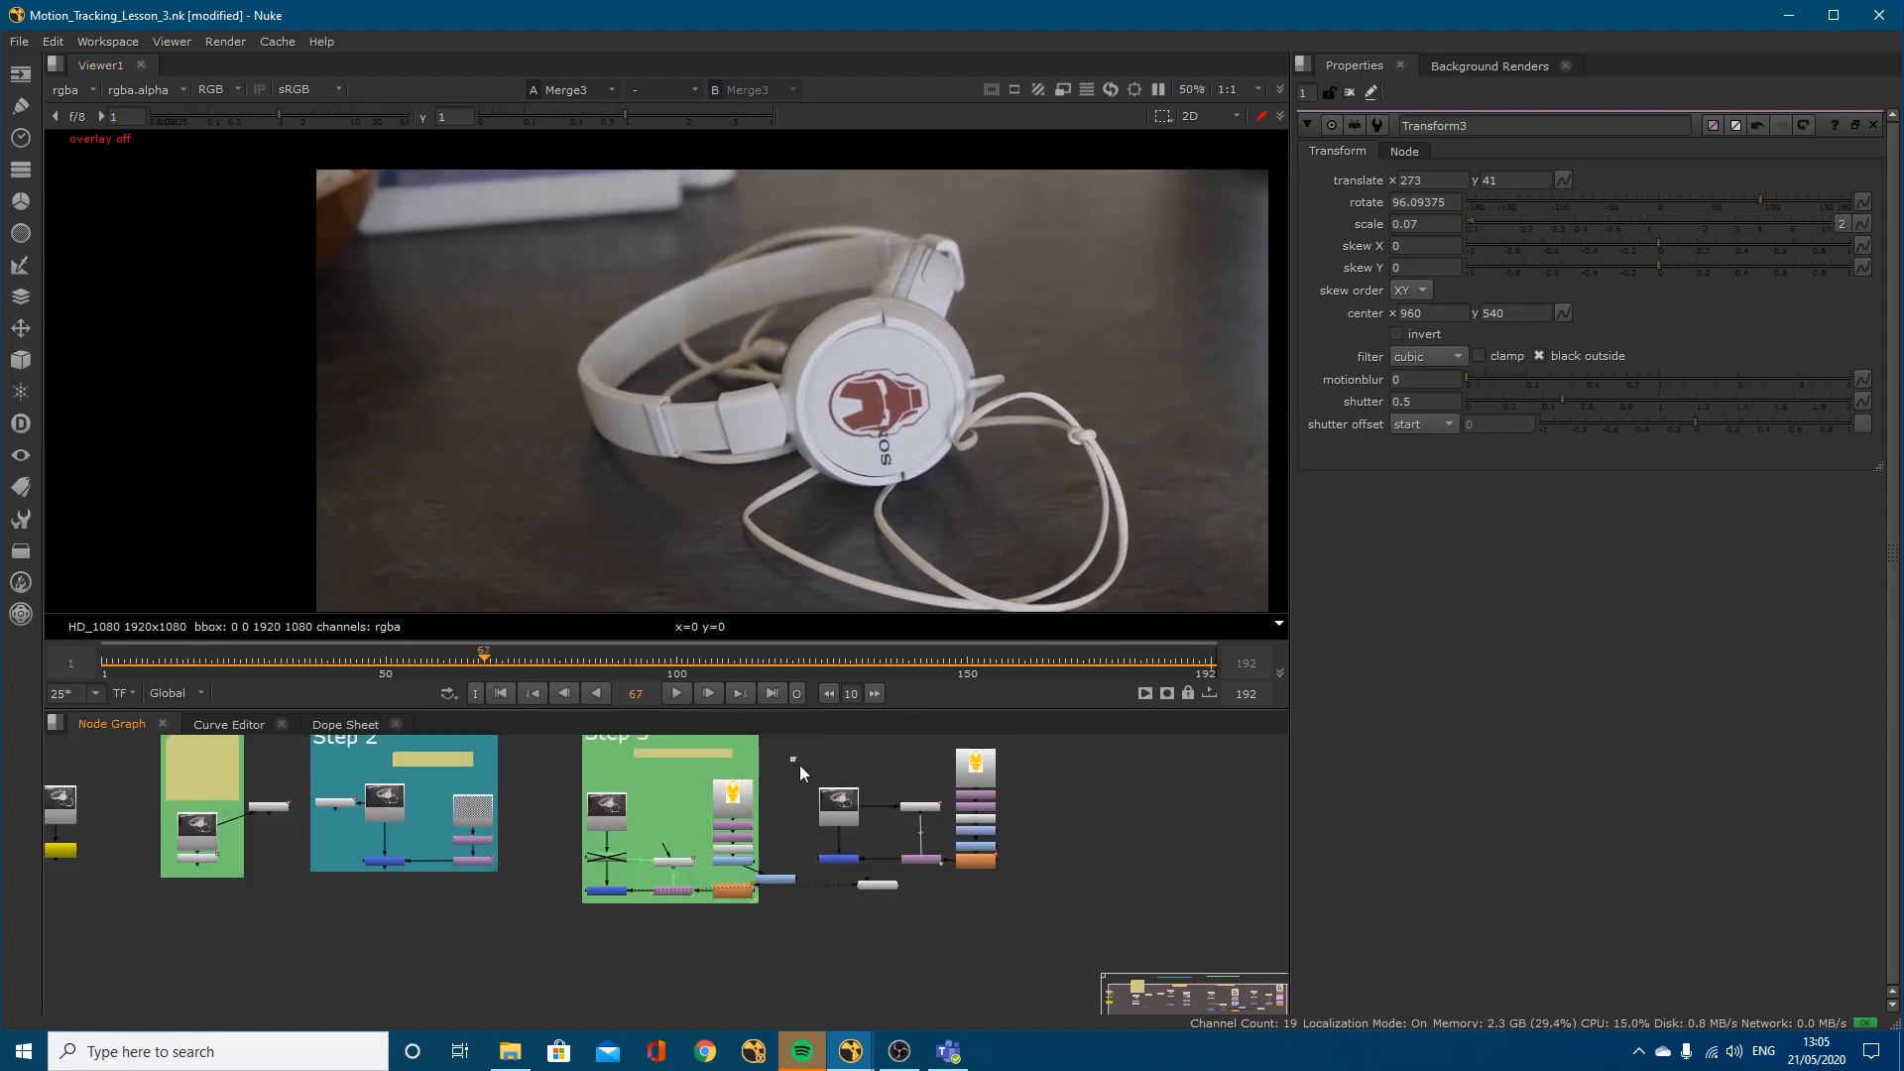
{"action": "left_click_drag", "start_coordinate": [793, 759], "coordinate": [848, 756]}
{"action": "scroll", "coordinate": [800, 807], "scroll_direction": "up", "scroll_amount": 4}
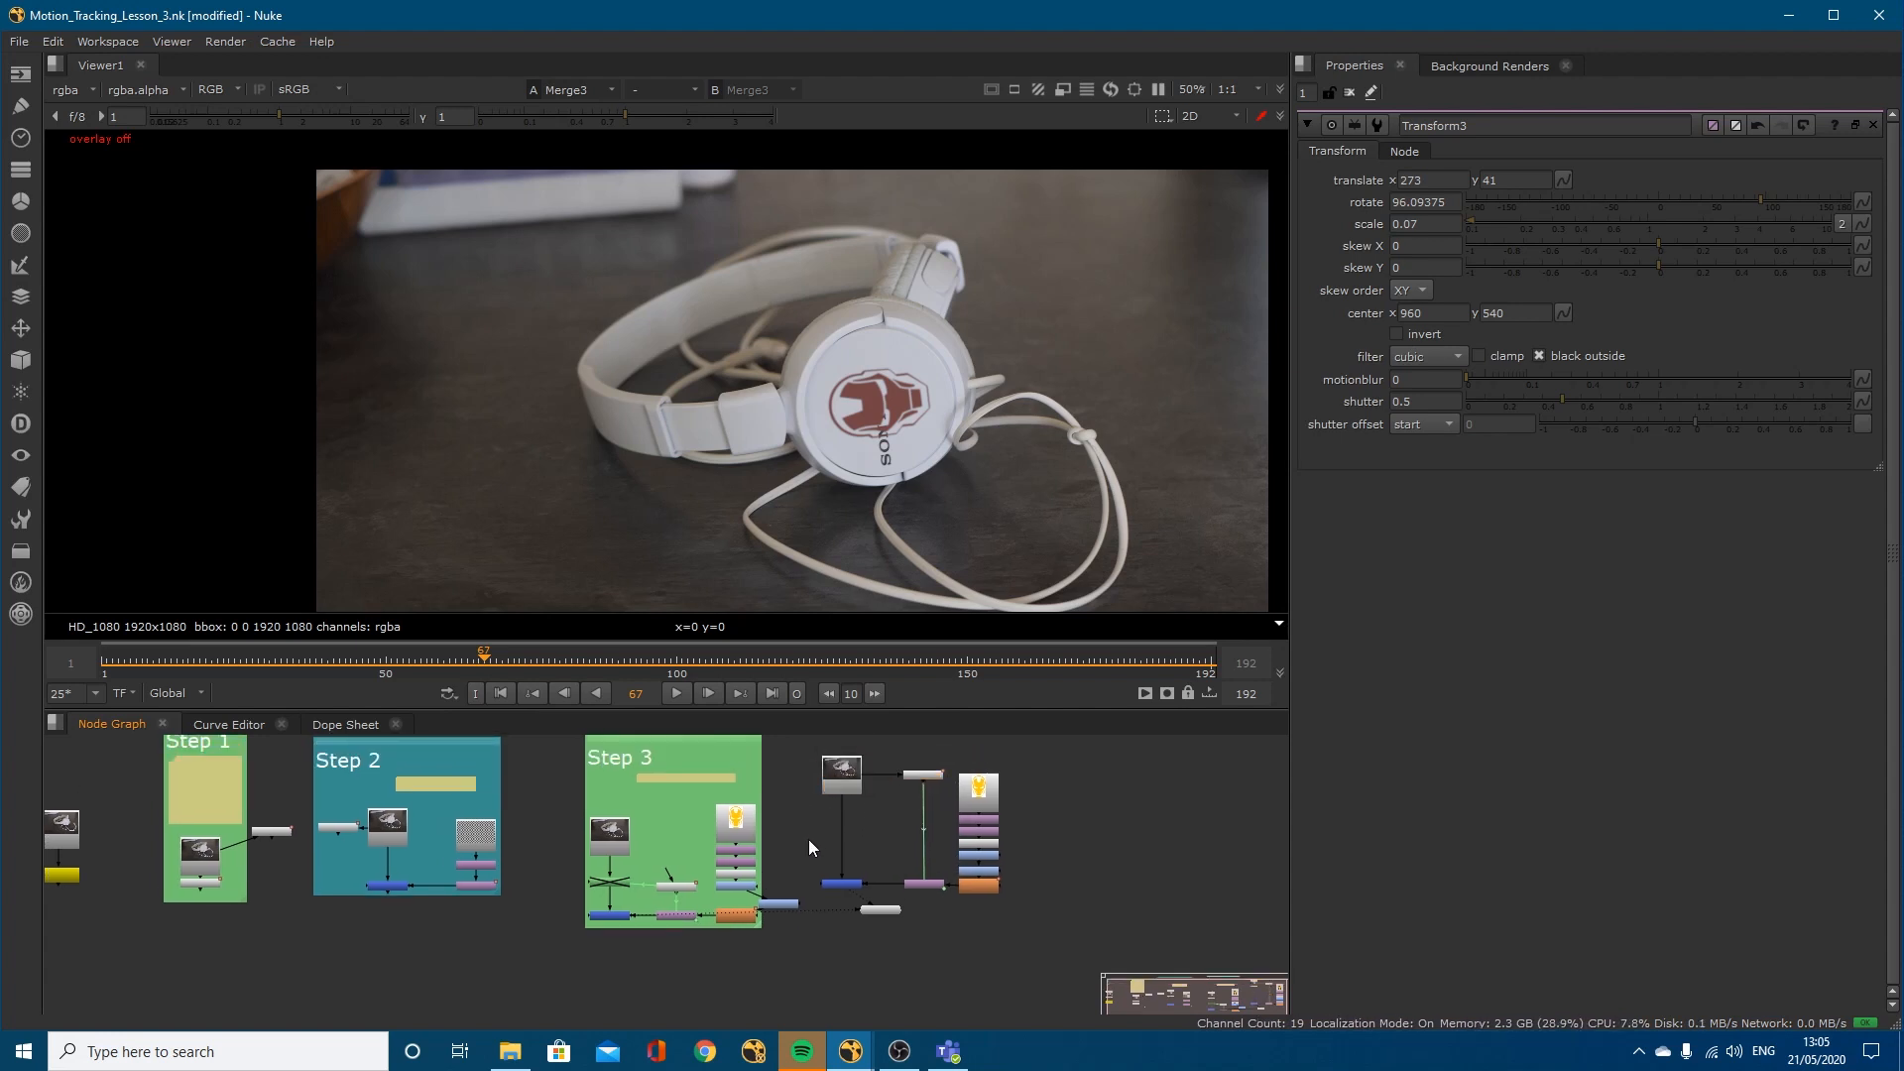
Step: Insert a RotoPaint node between the Read3 headphones footage and Merge3
{"action": "scroll", "coordinate": [787, 837], "scroll_direction": "up", "scroll_amount": 3}
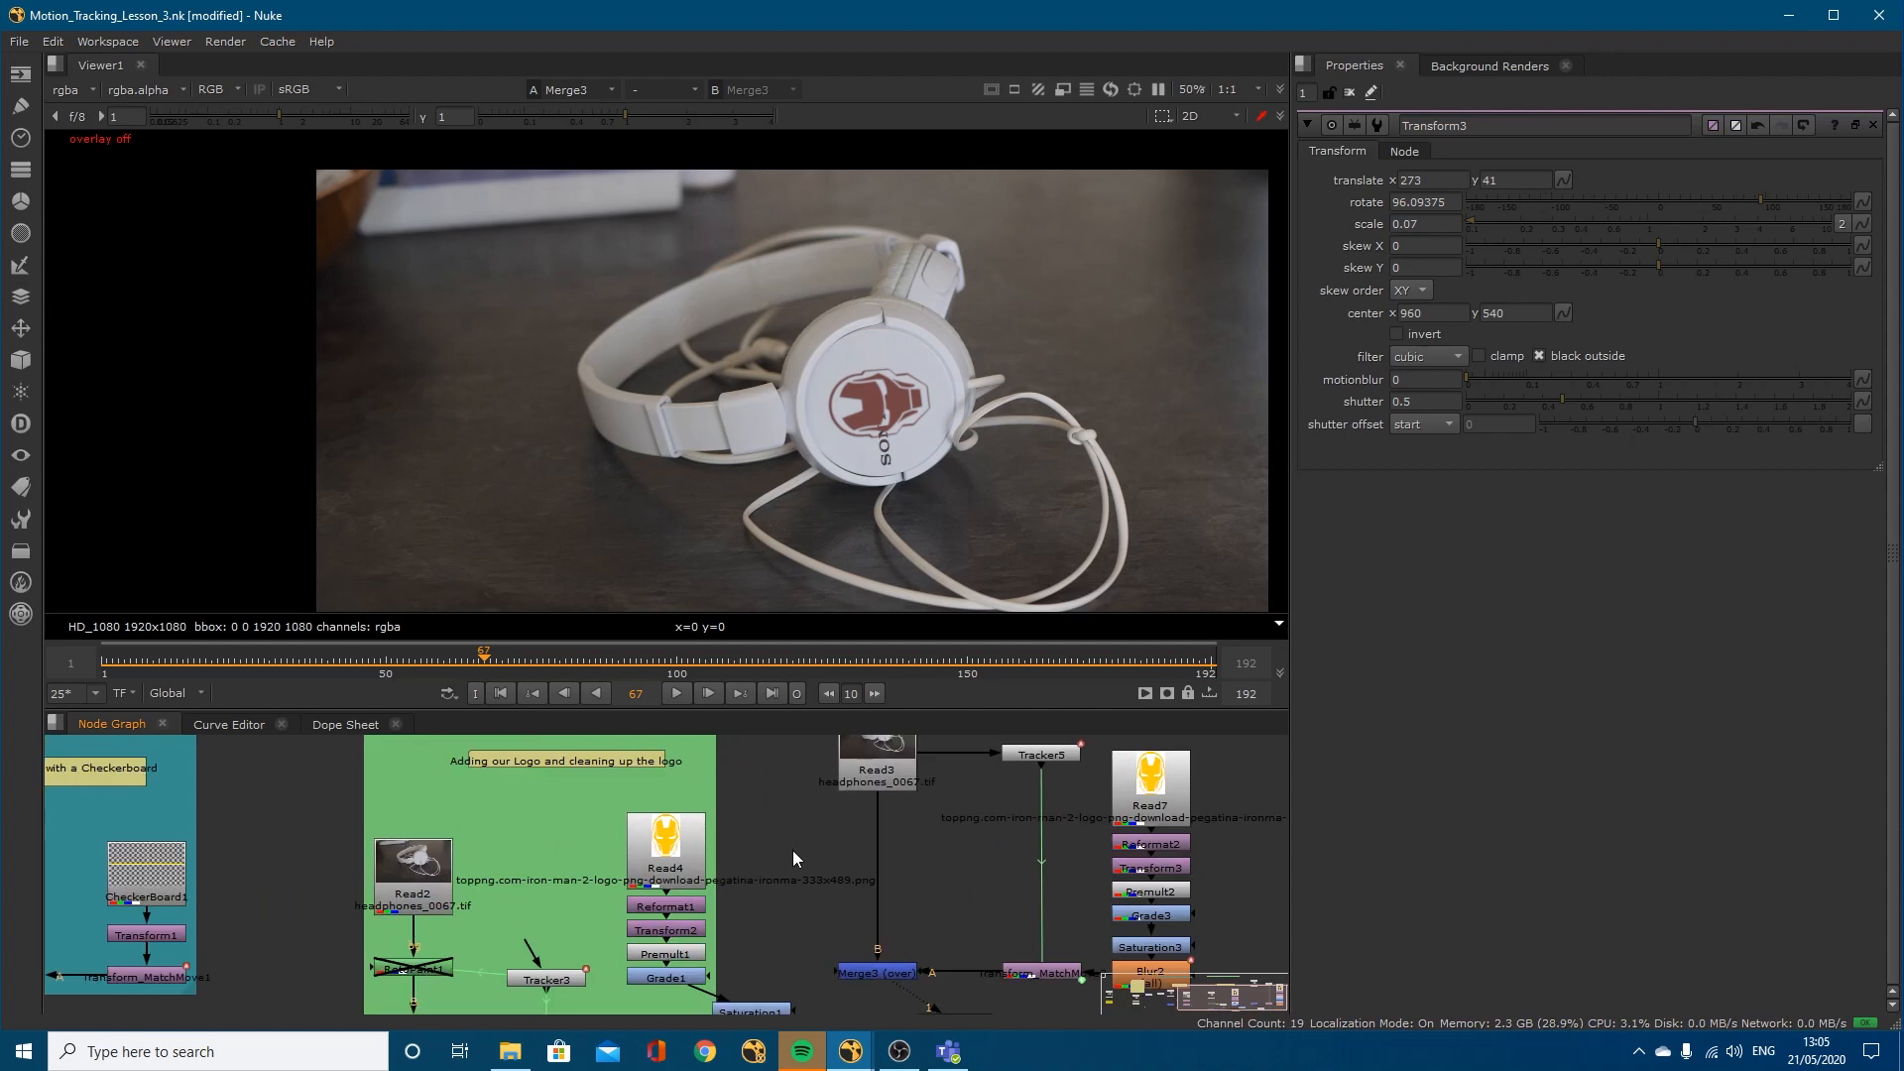
{"action": "key", "text": "p"}
{"action": "left_click", "coordinate": [887, 835]}
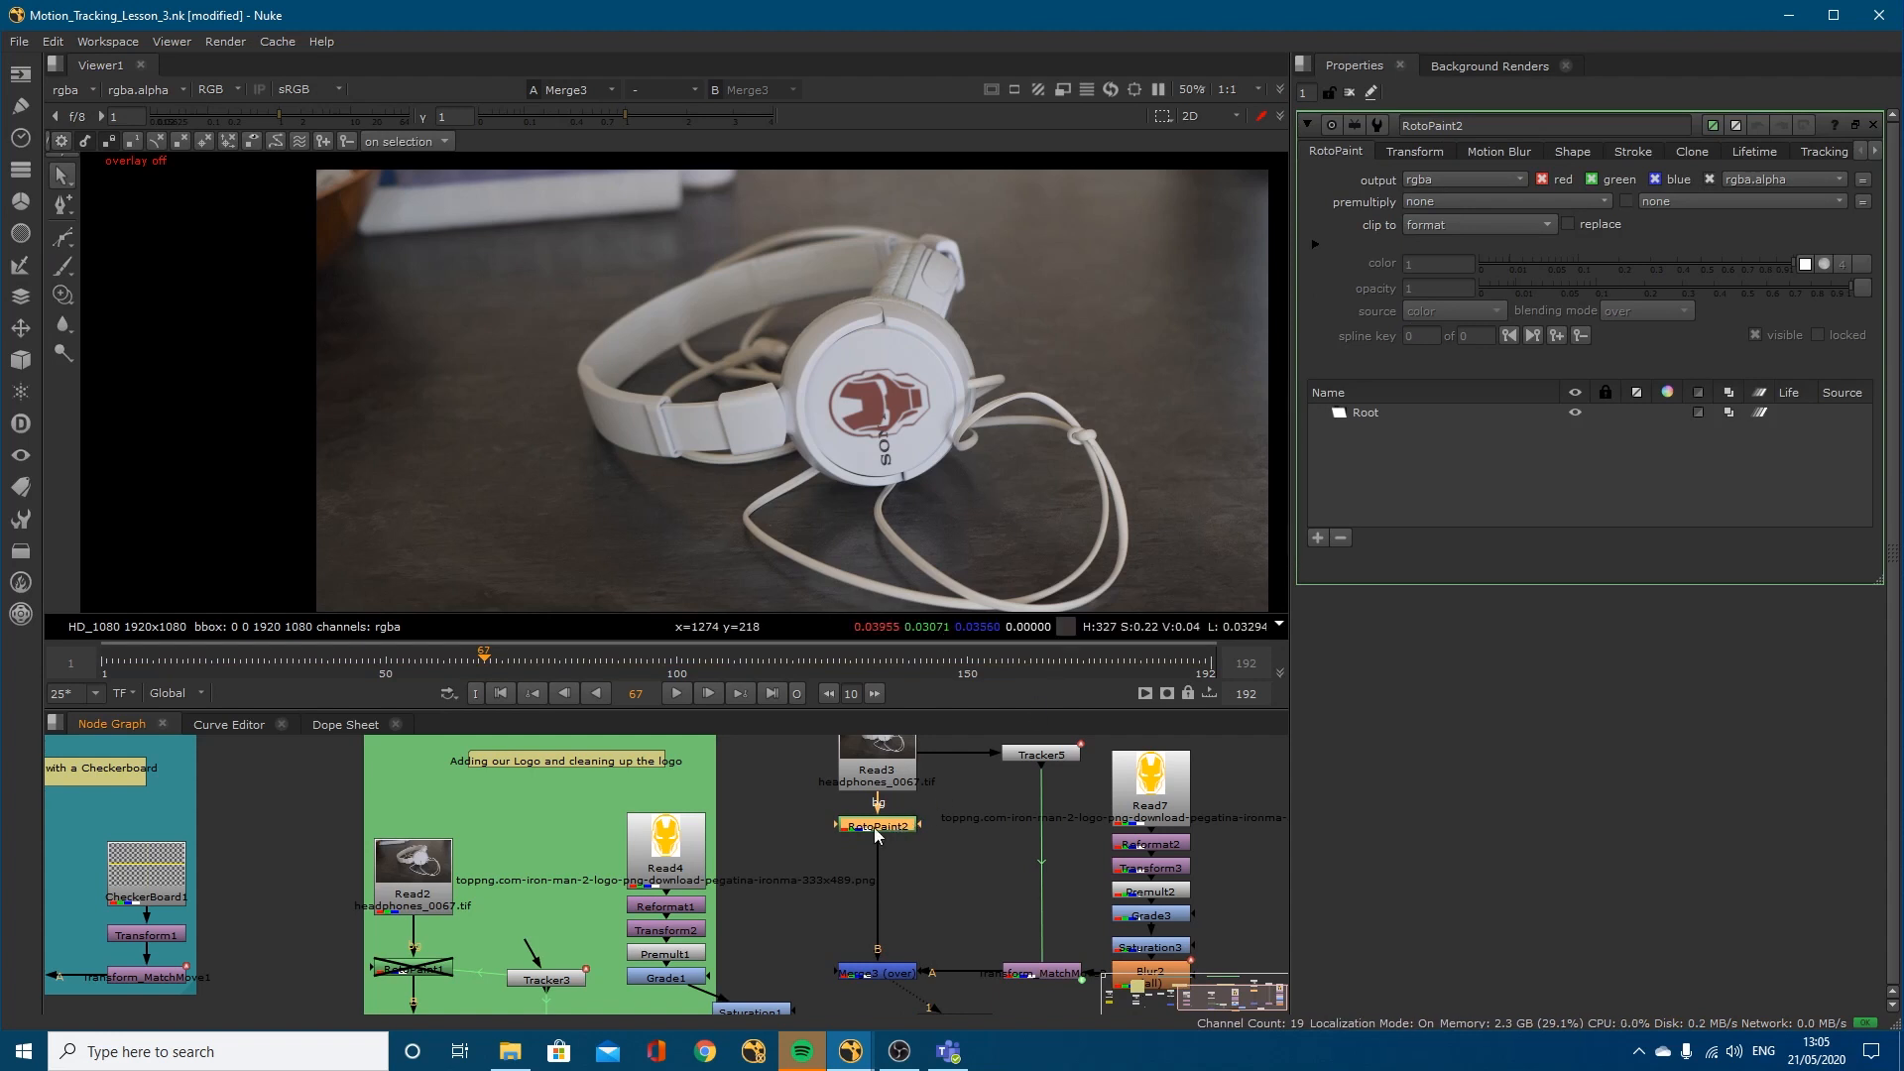
{"action": "left_click", "coordinate": [864, 815]}
{"action": "left_click", "coordinate": [866, 822]}
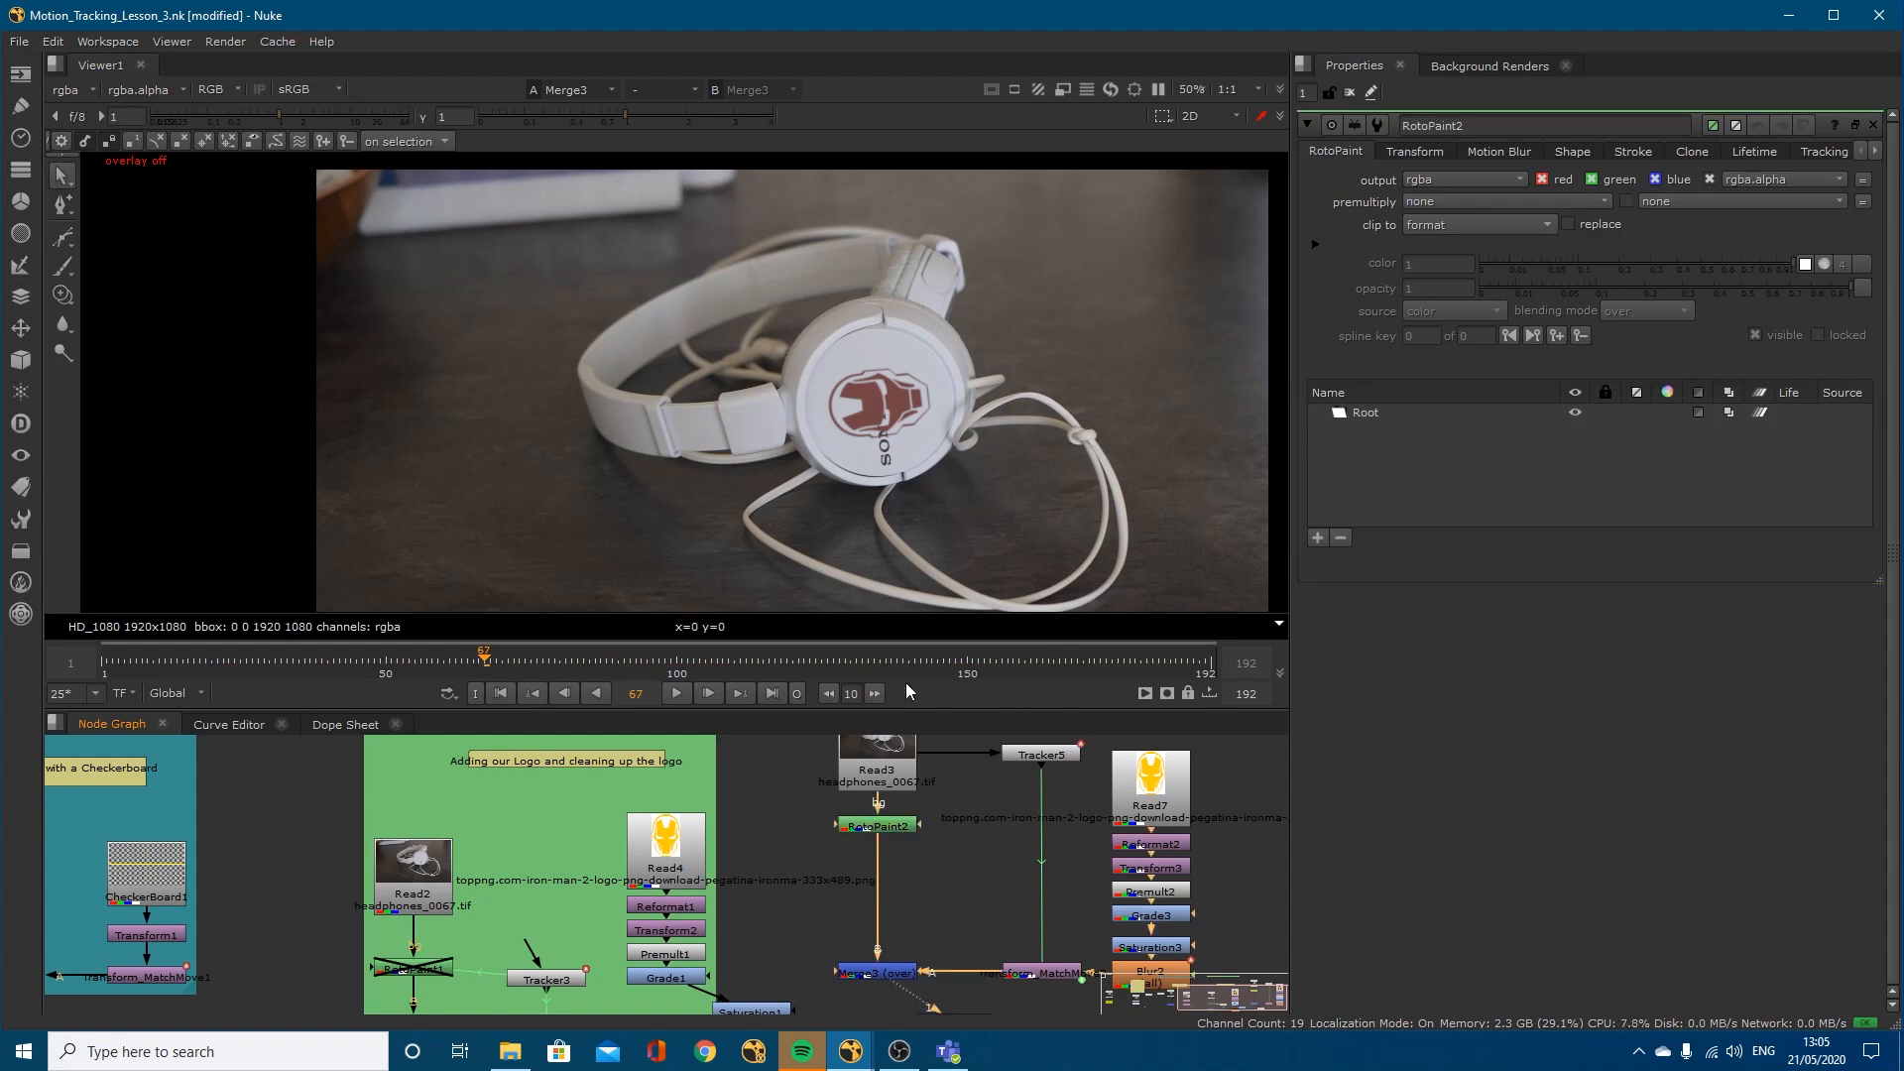
Step: Go to frame 50 and display the new RotoPaint's output in the viewer
{"action": "left_click", "coordinate": [387, 668]}
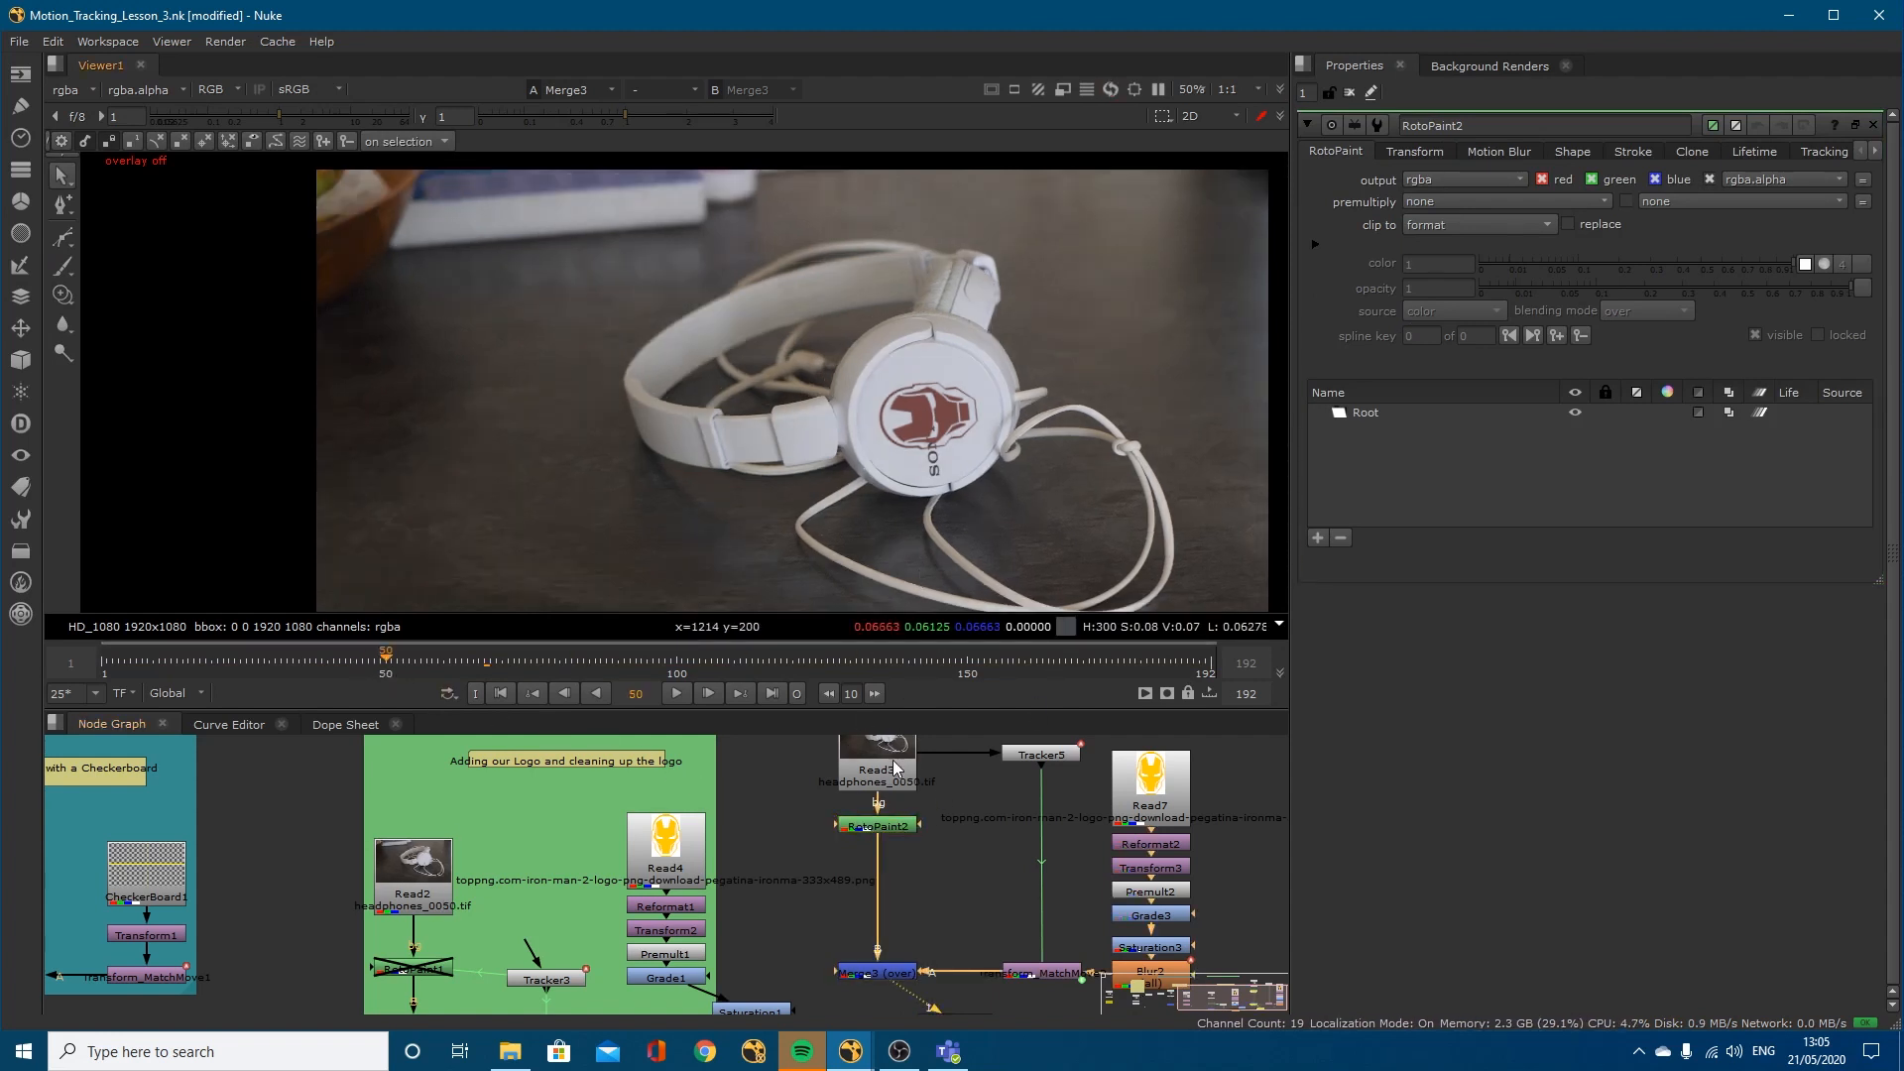
{"action": "left_click", "coordinate": [860, 822]}
{"action": "key", "text": "1"}
{"action": "left_click", "coordinate": [909, 840]}
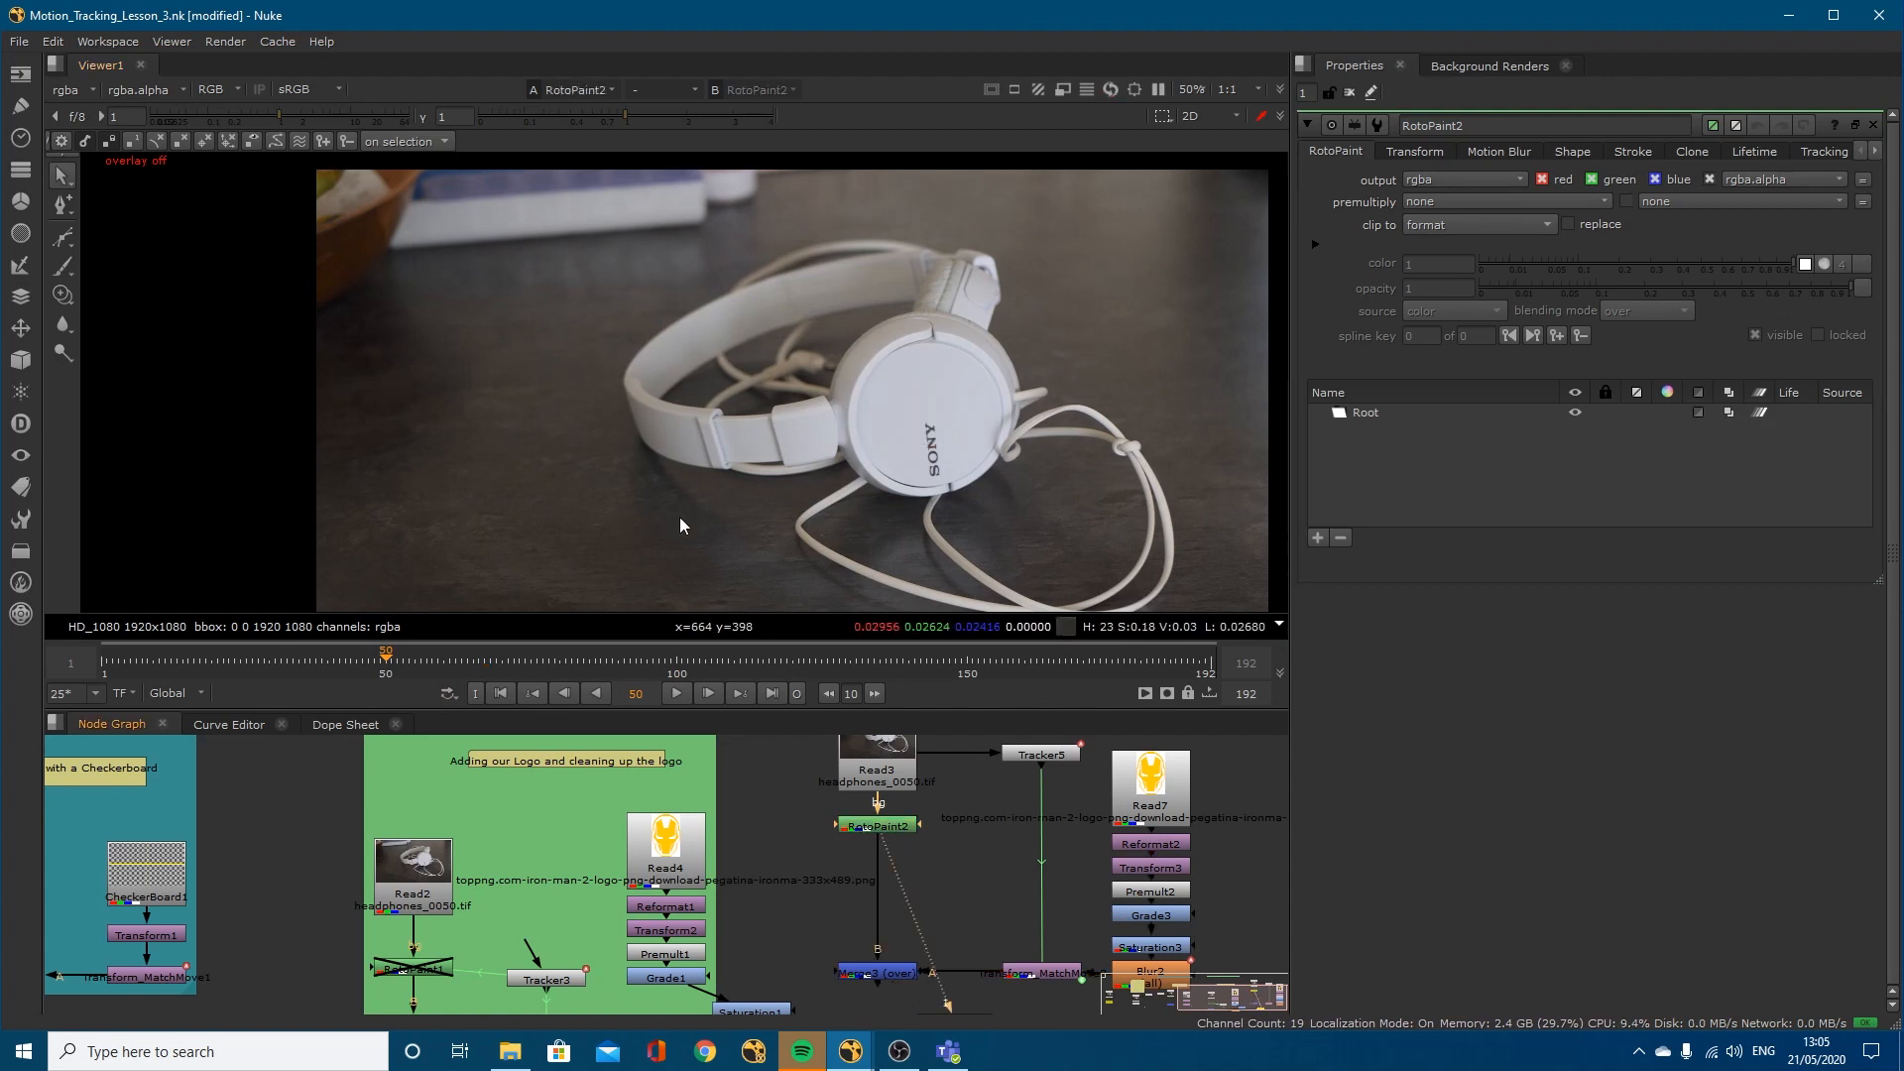
Step: Draw a closed Bezier shape tightly around the SONY lettering on the ear cup
{"action": "scroll", "coordinate": [927, 436], "scroll_direction": "up", "scroll_amount": 3}
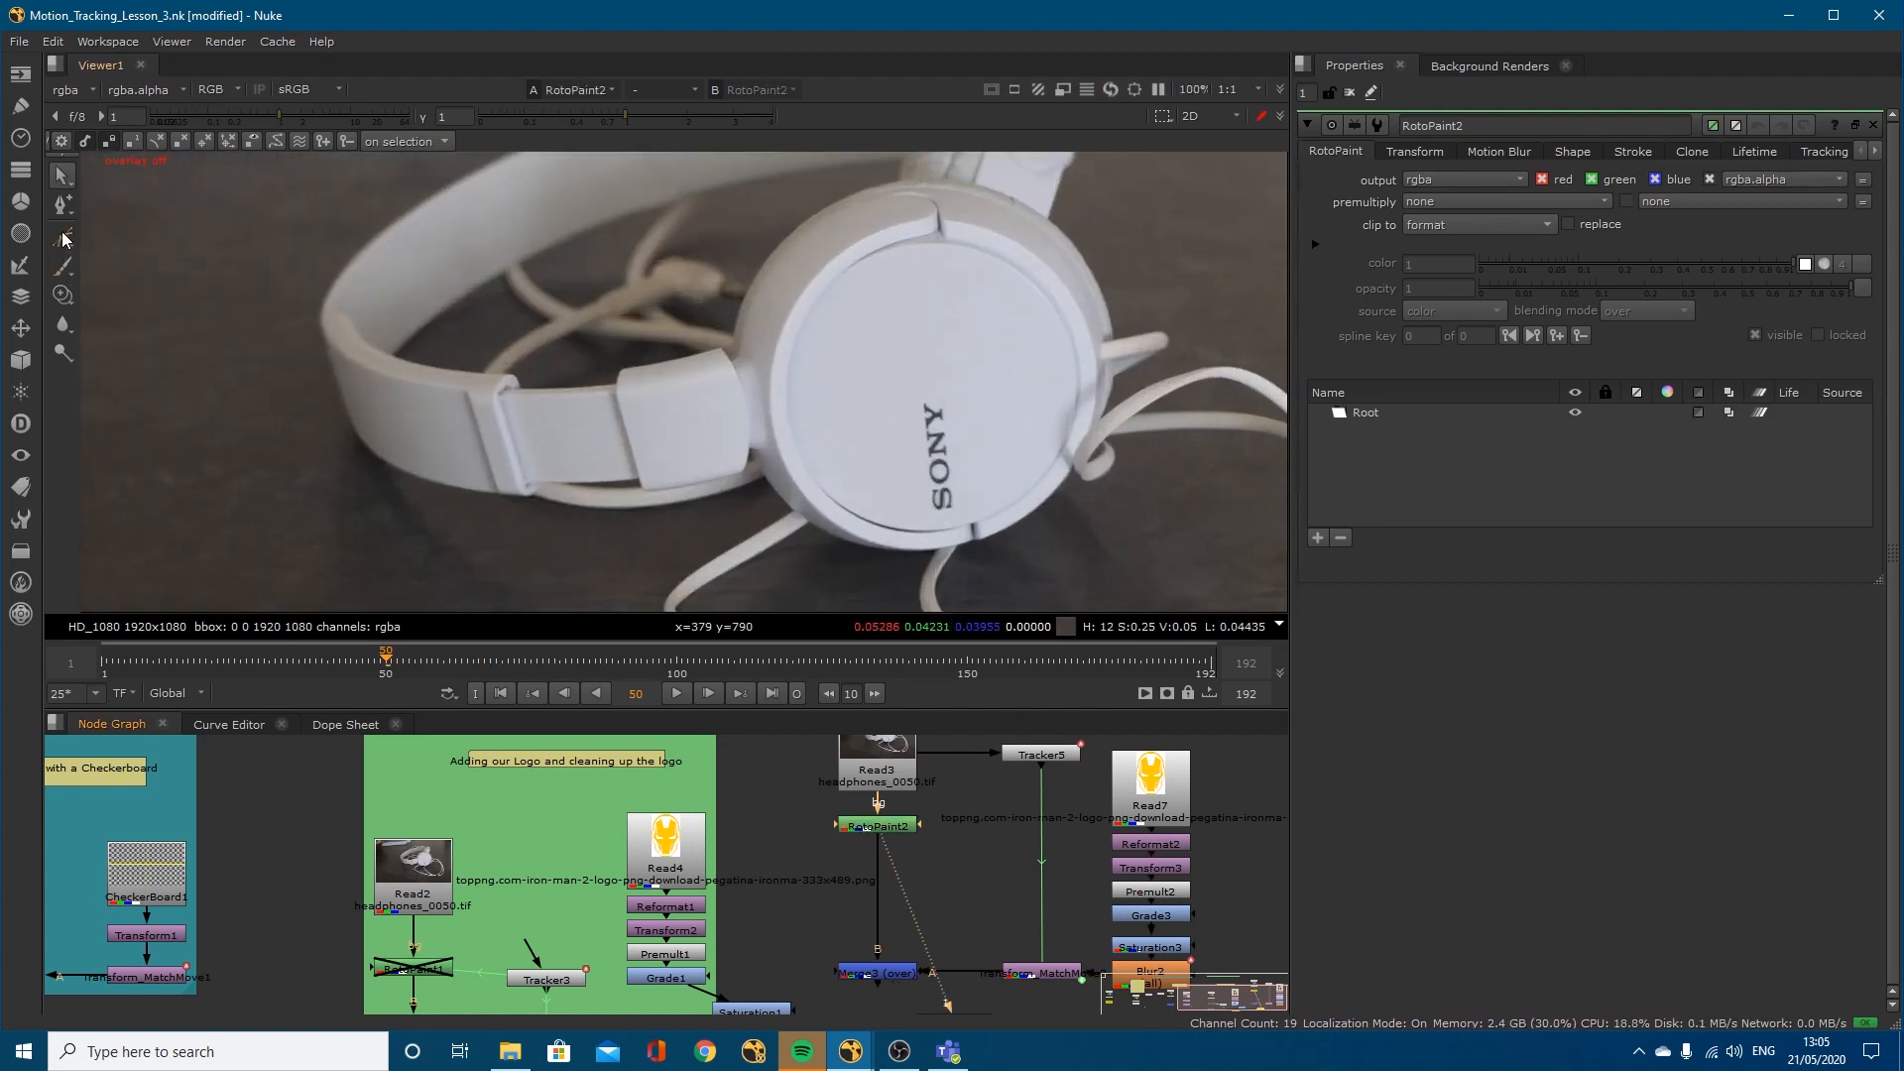
{"action": "left_click", "coordinate": [63, 239]}
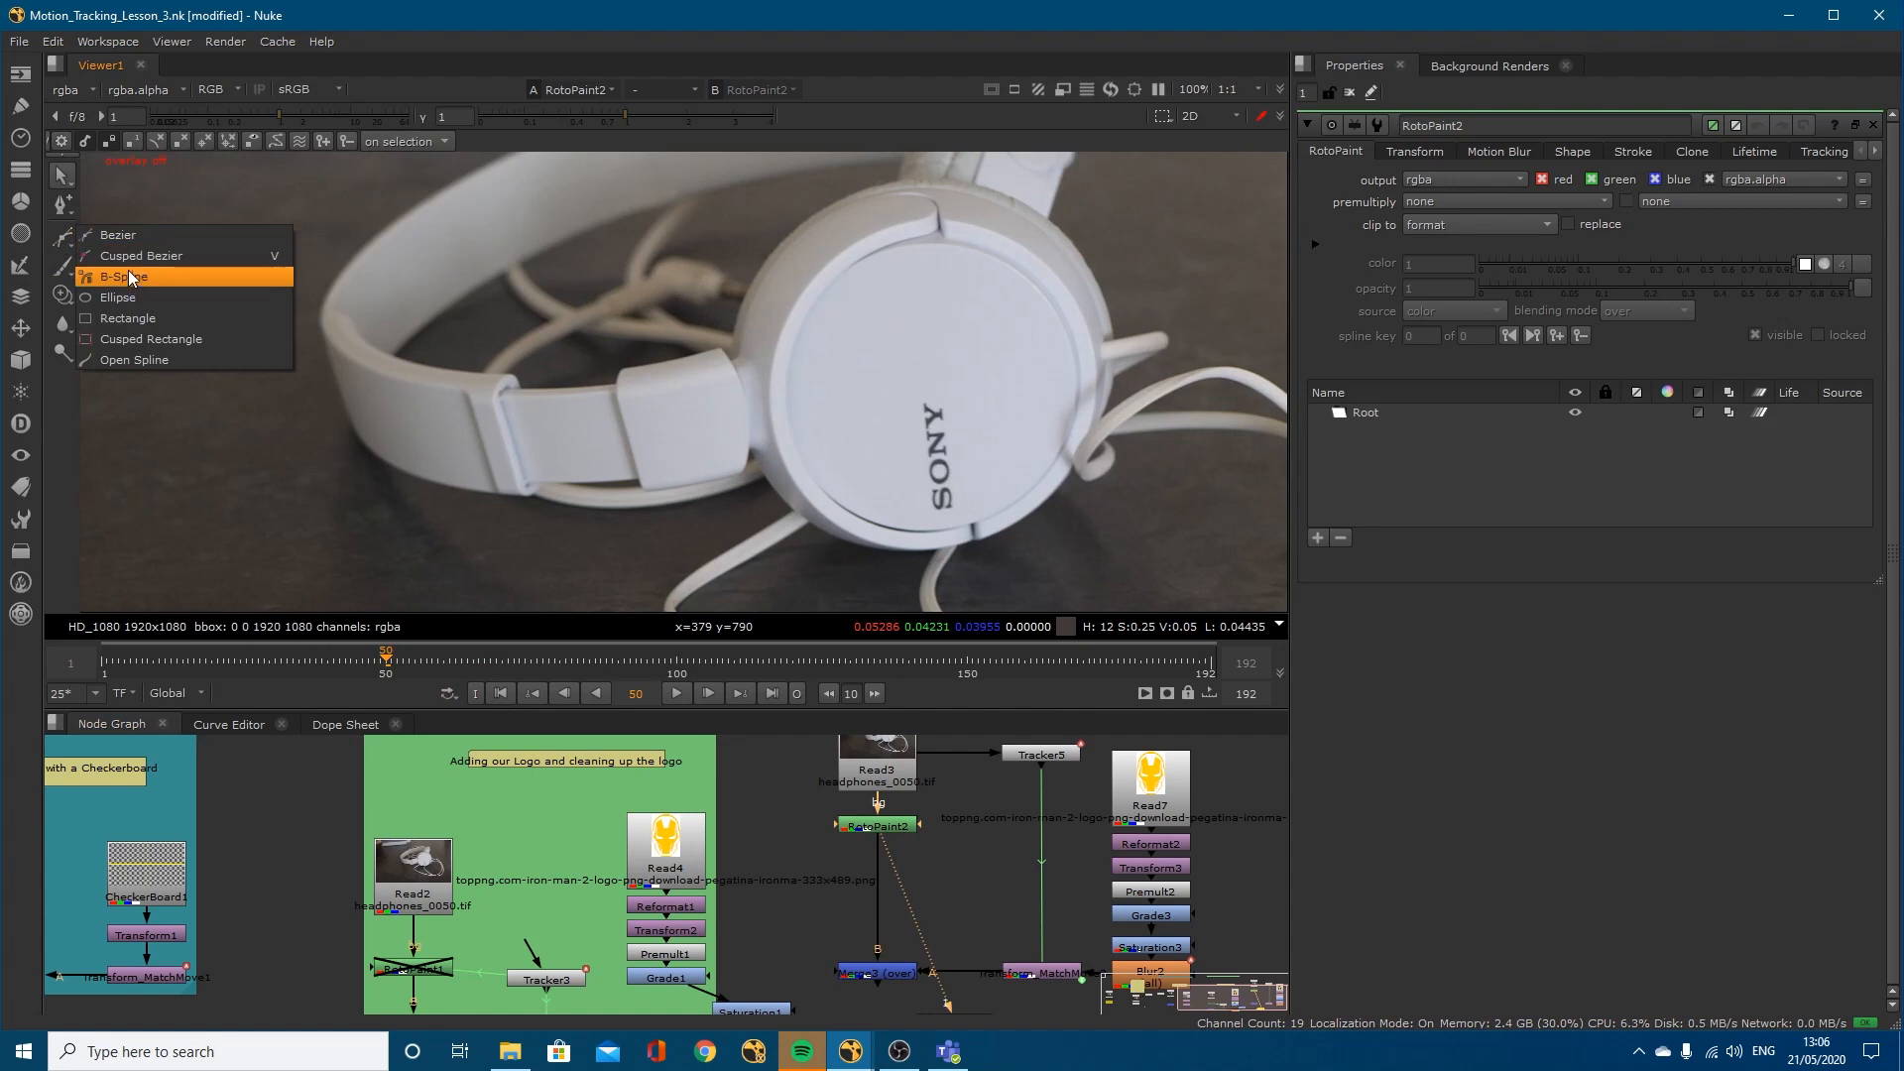
{"action": "left_click", "coordinate": [123, 232]}
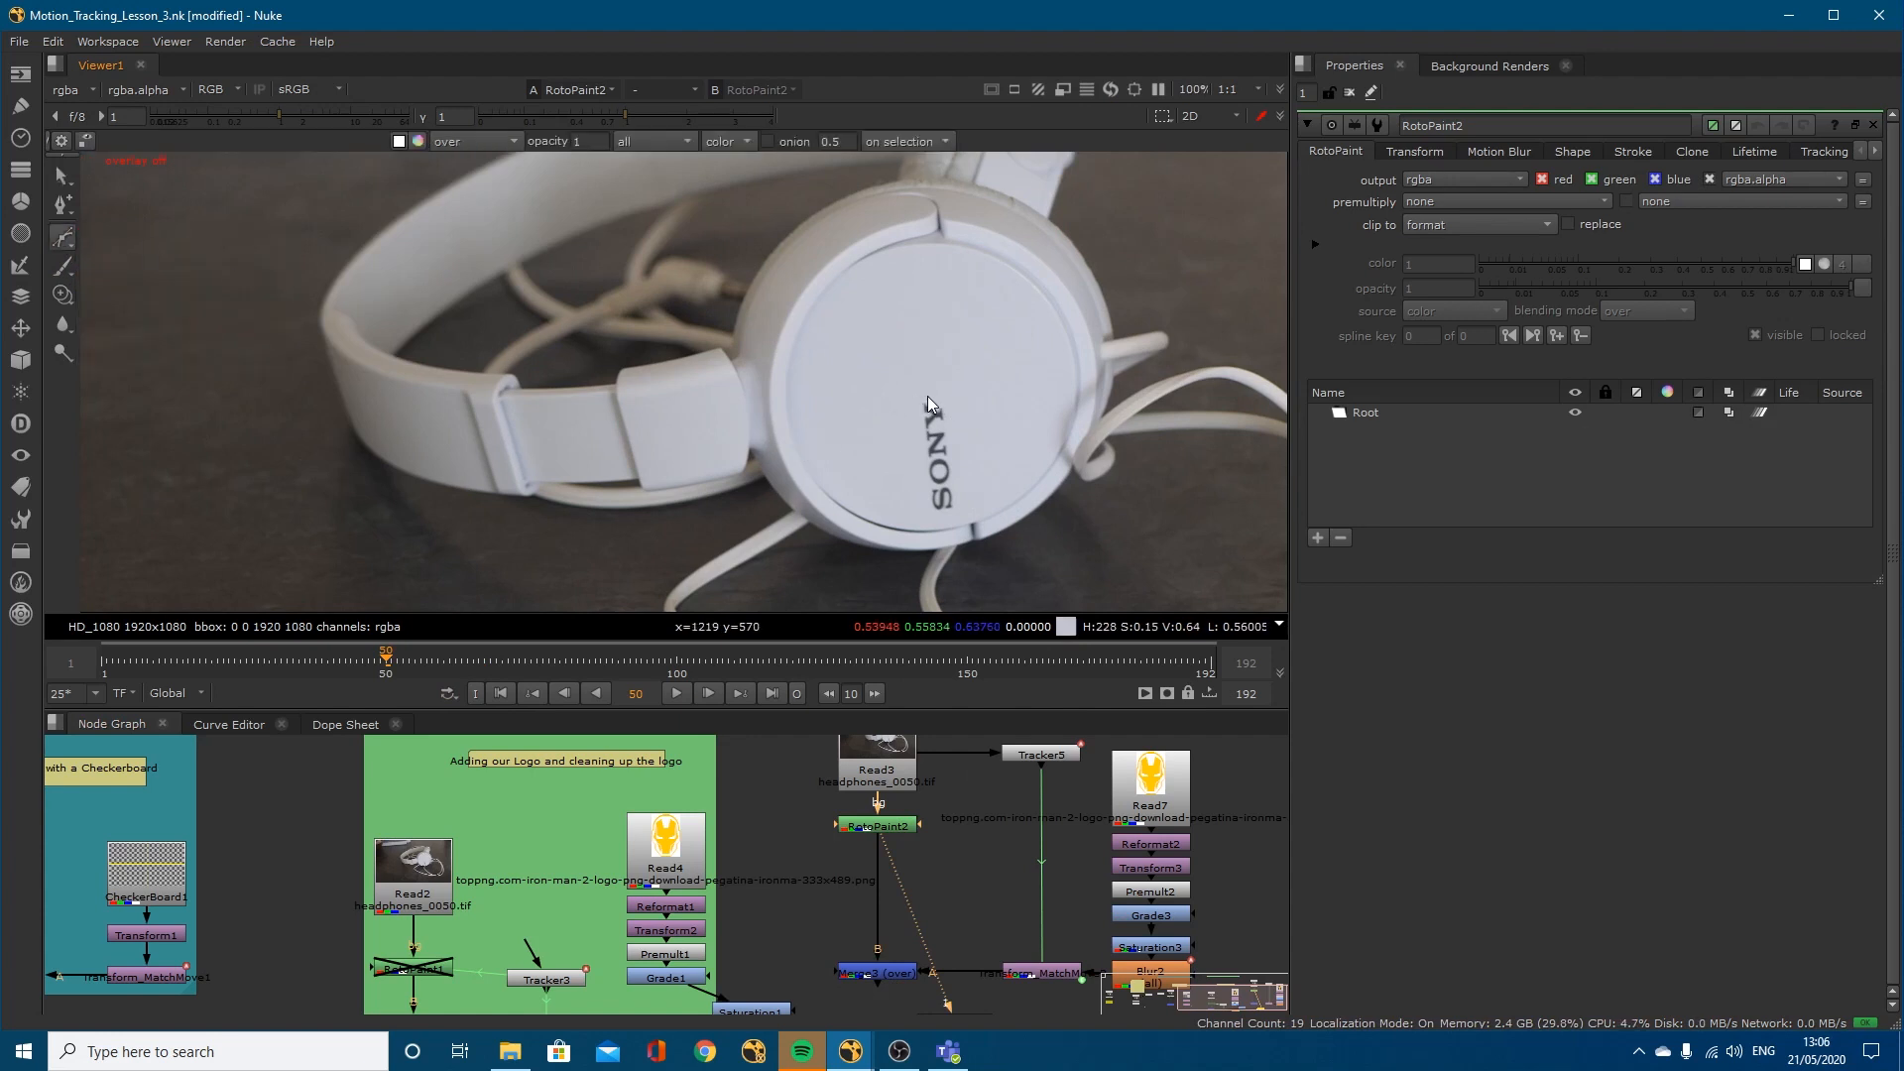
{"action": "left_click_drag", "start_coordinate": [915, 399], "coordinate": [947, 400]}
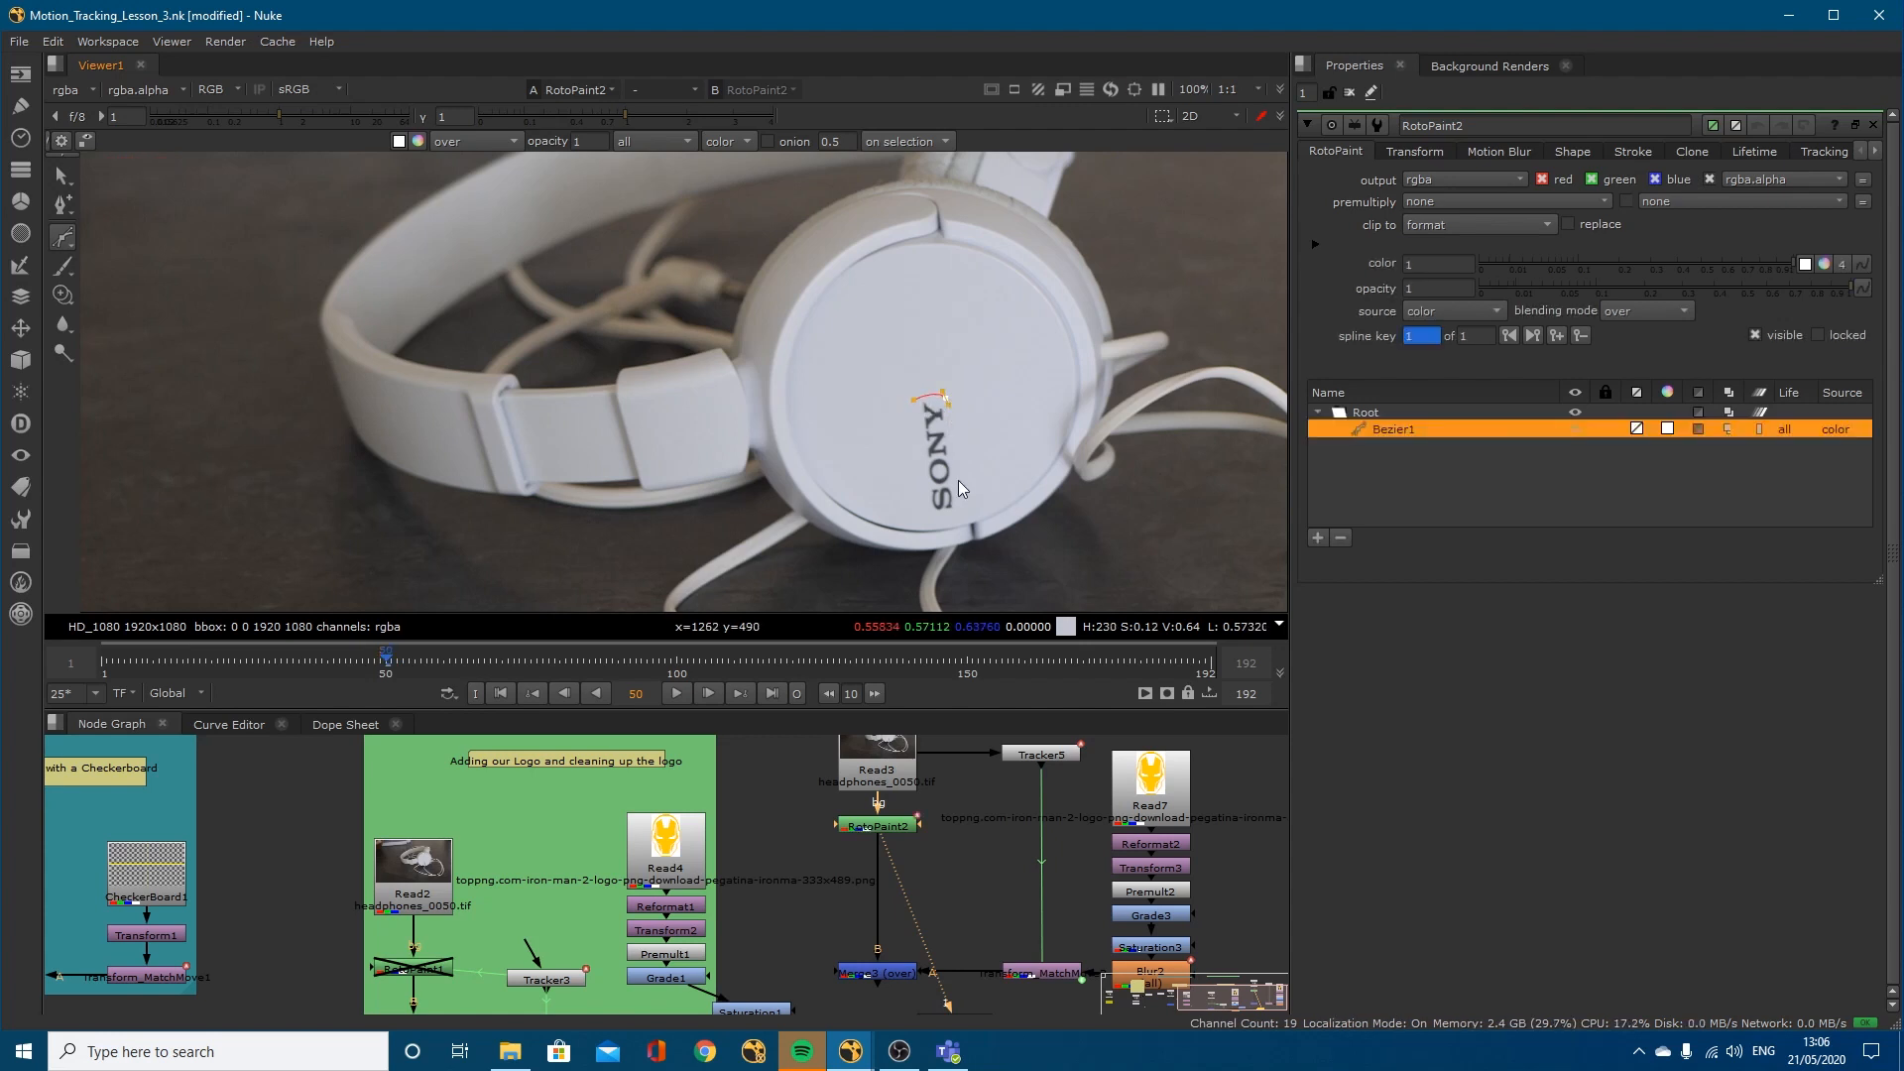
{"action": "left_click_drag", "start_coordinate": [956, 505], "coordinate": [925, 504]}
{"action": "left_click", "coordinate": [915, 401]}
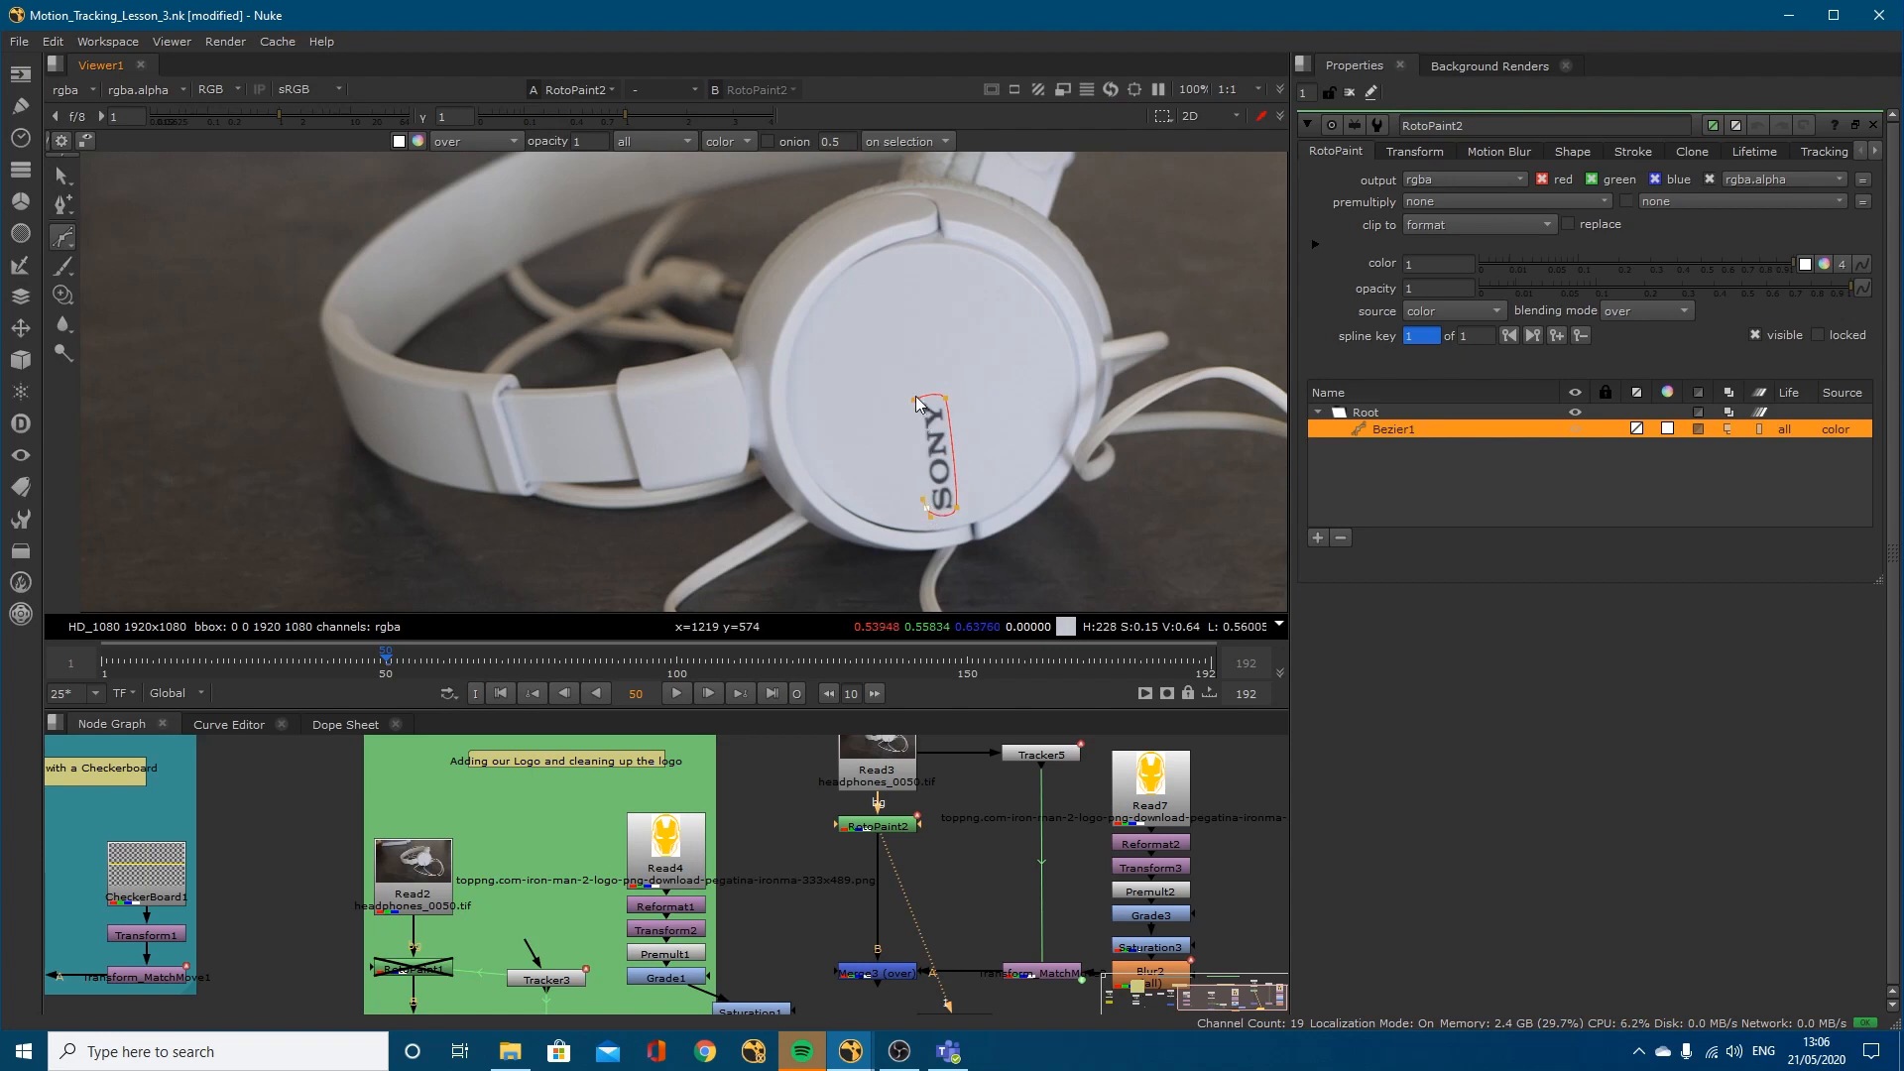
{"action": "left_click", "coordinate": [915, 401]}
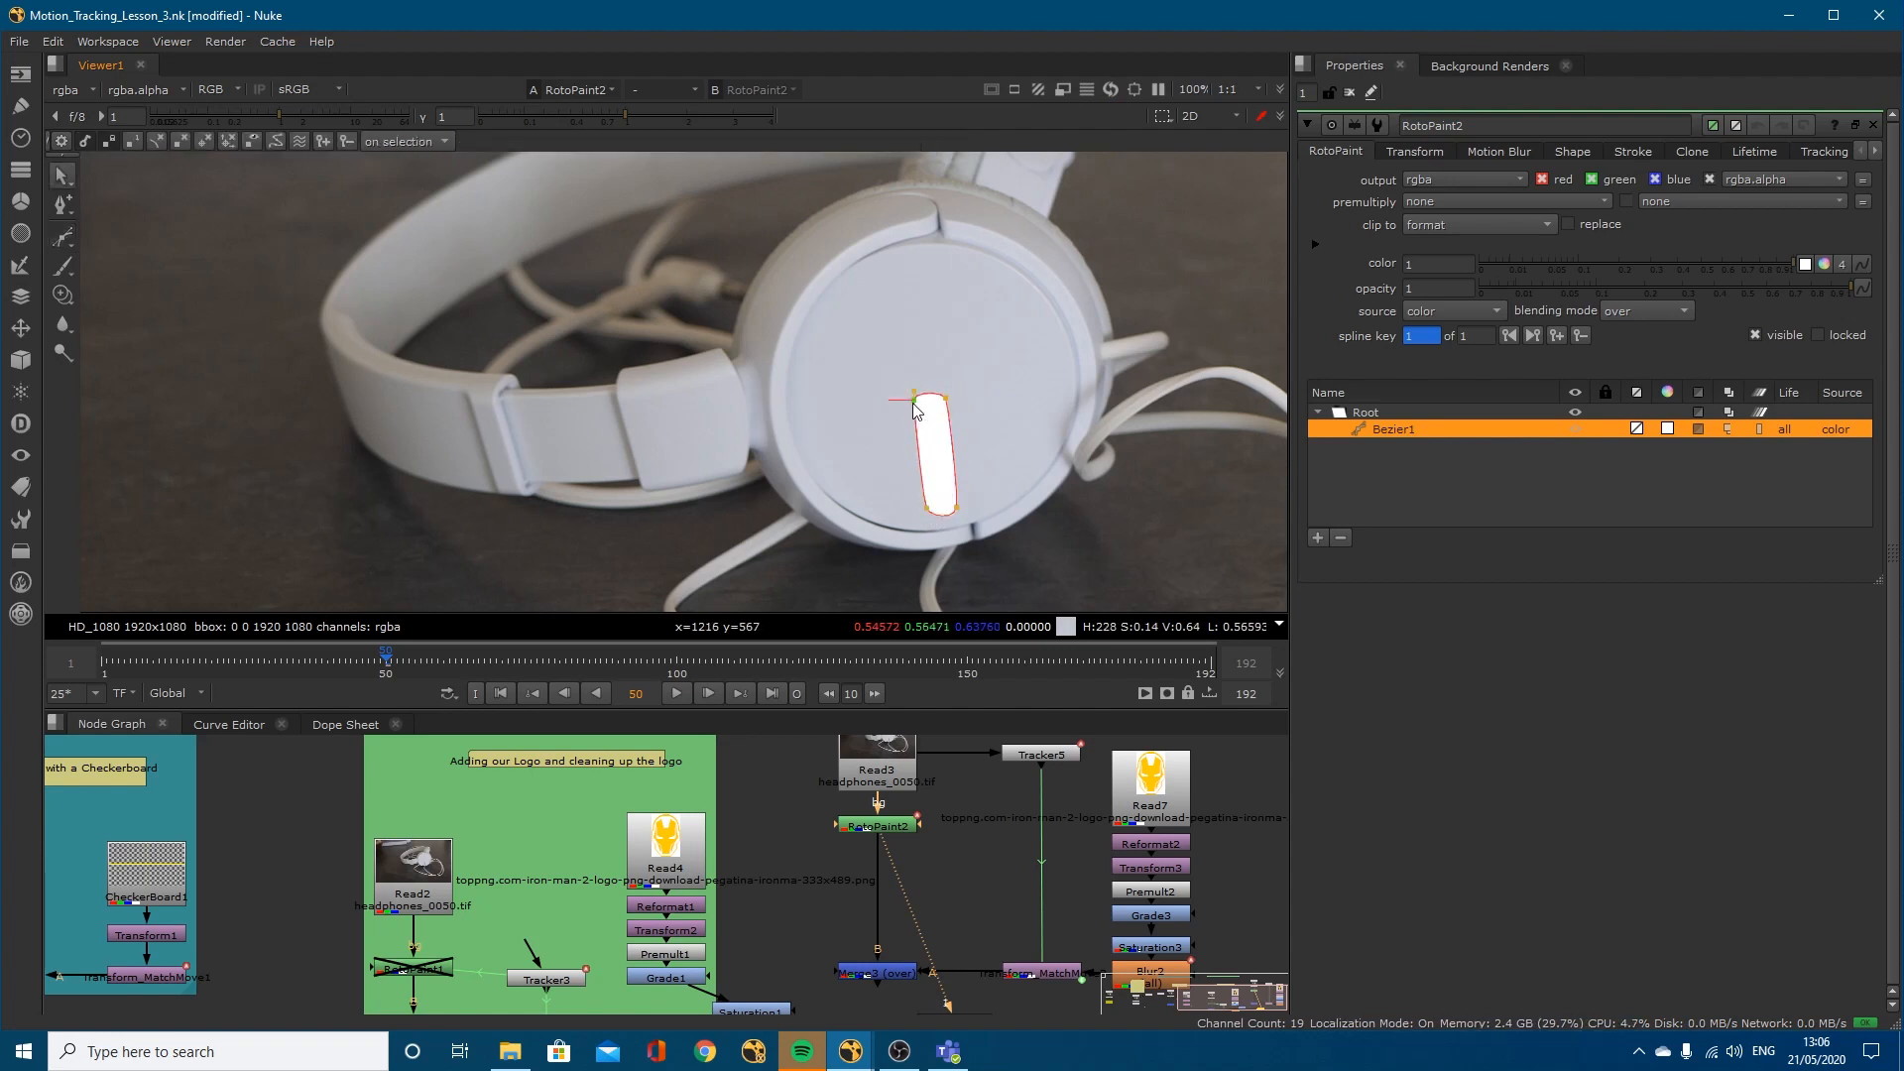
Step: Set Bezier1's paint source to background and open its clone settings
{"action": "left_click", "coordinate": [1439, 309]}
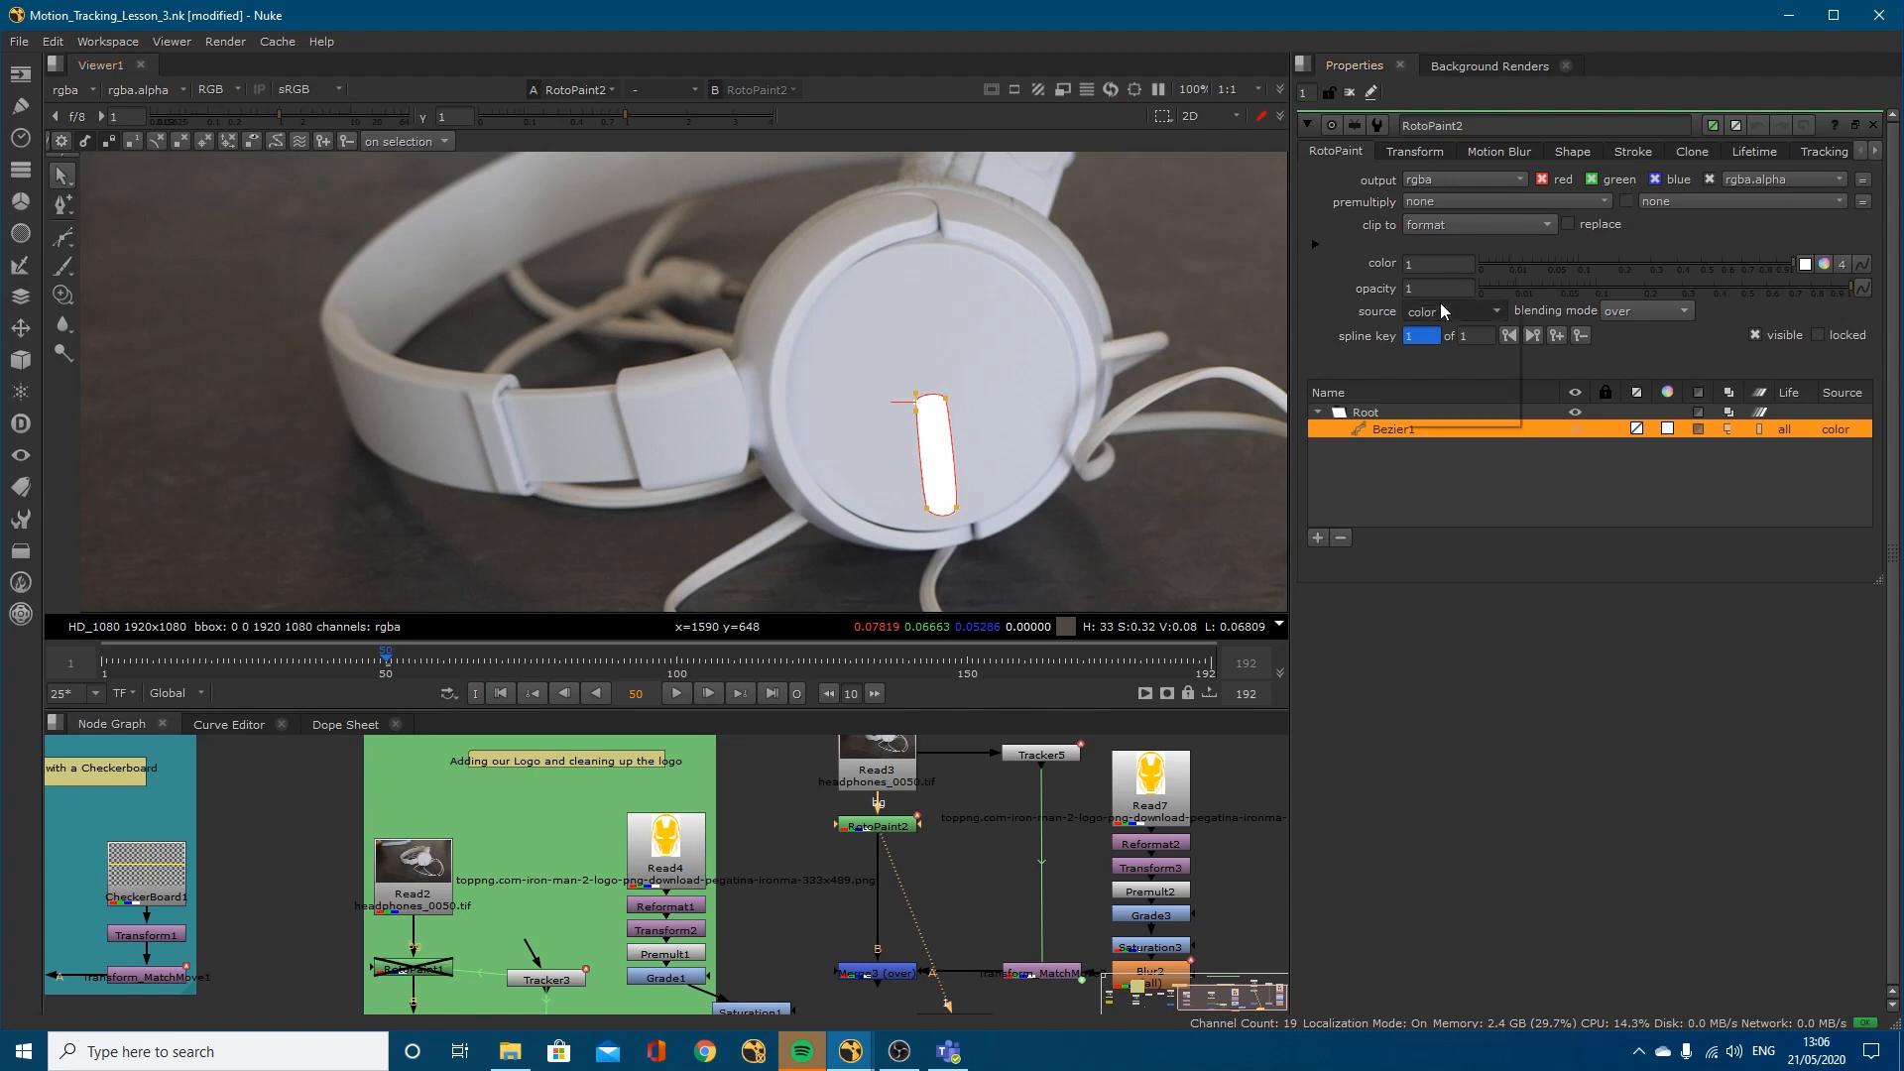
{"action": "left_click", "coordinate": [1456, 344]}
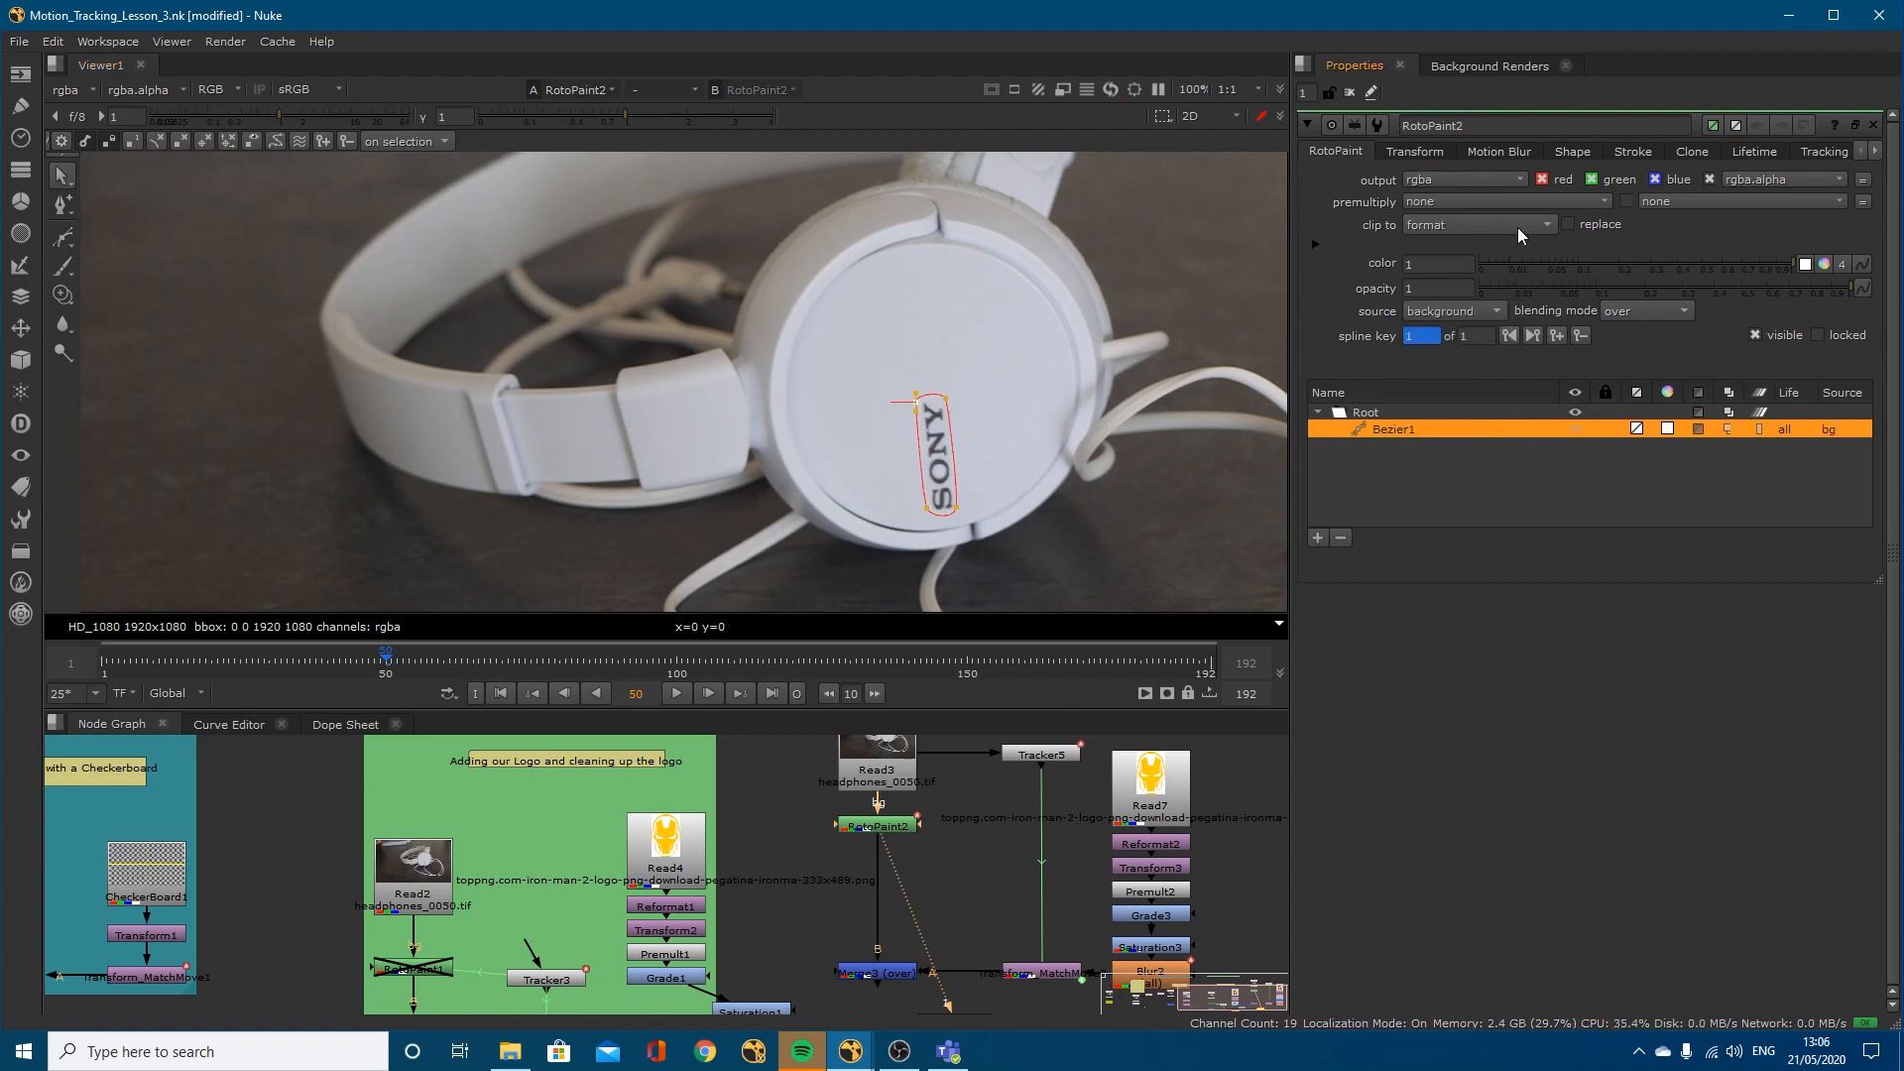
{"action": "left_click", "coordinate": [1692, 152]}
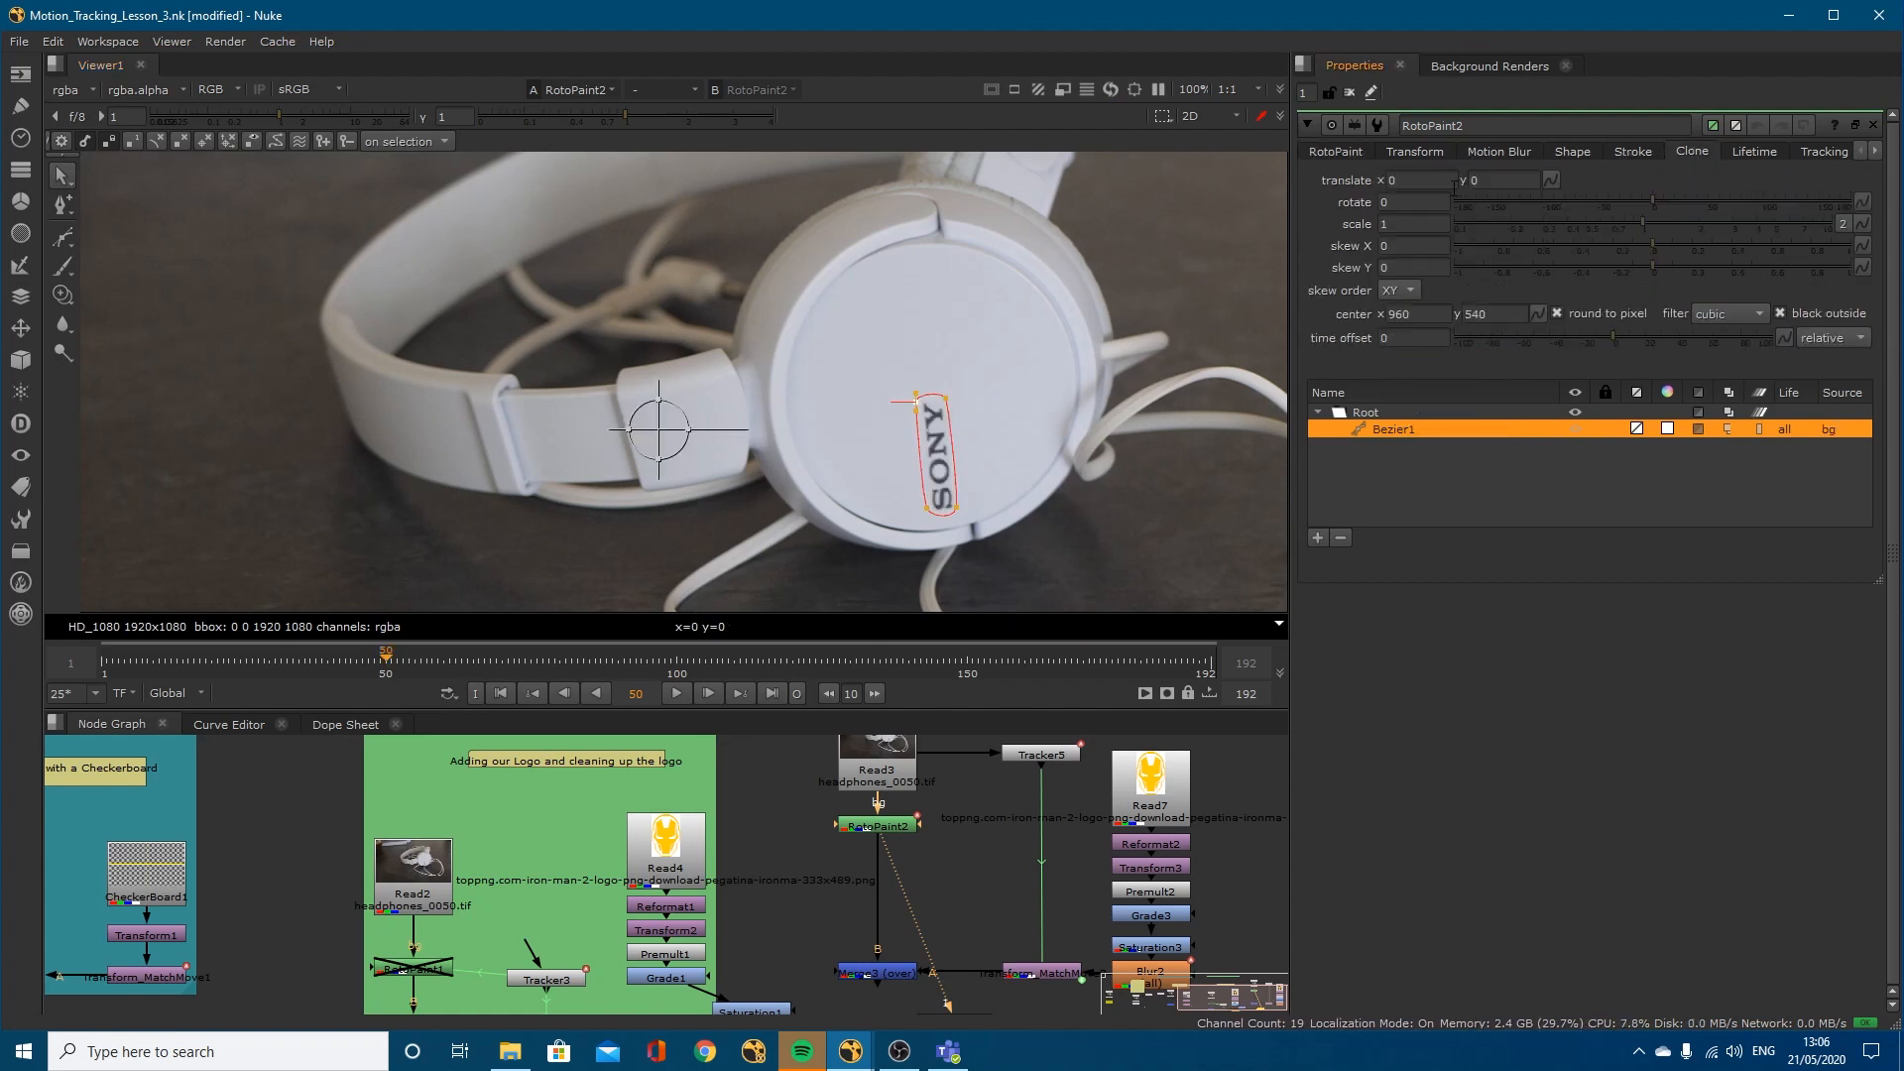
Step: Place the clone centre at 1153, 652 and offset the clone translate to x 12, y -115 so clean ear-cup surface covers the lettering
{"action": "type", "text": "4"}
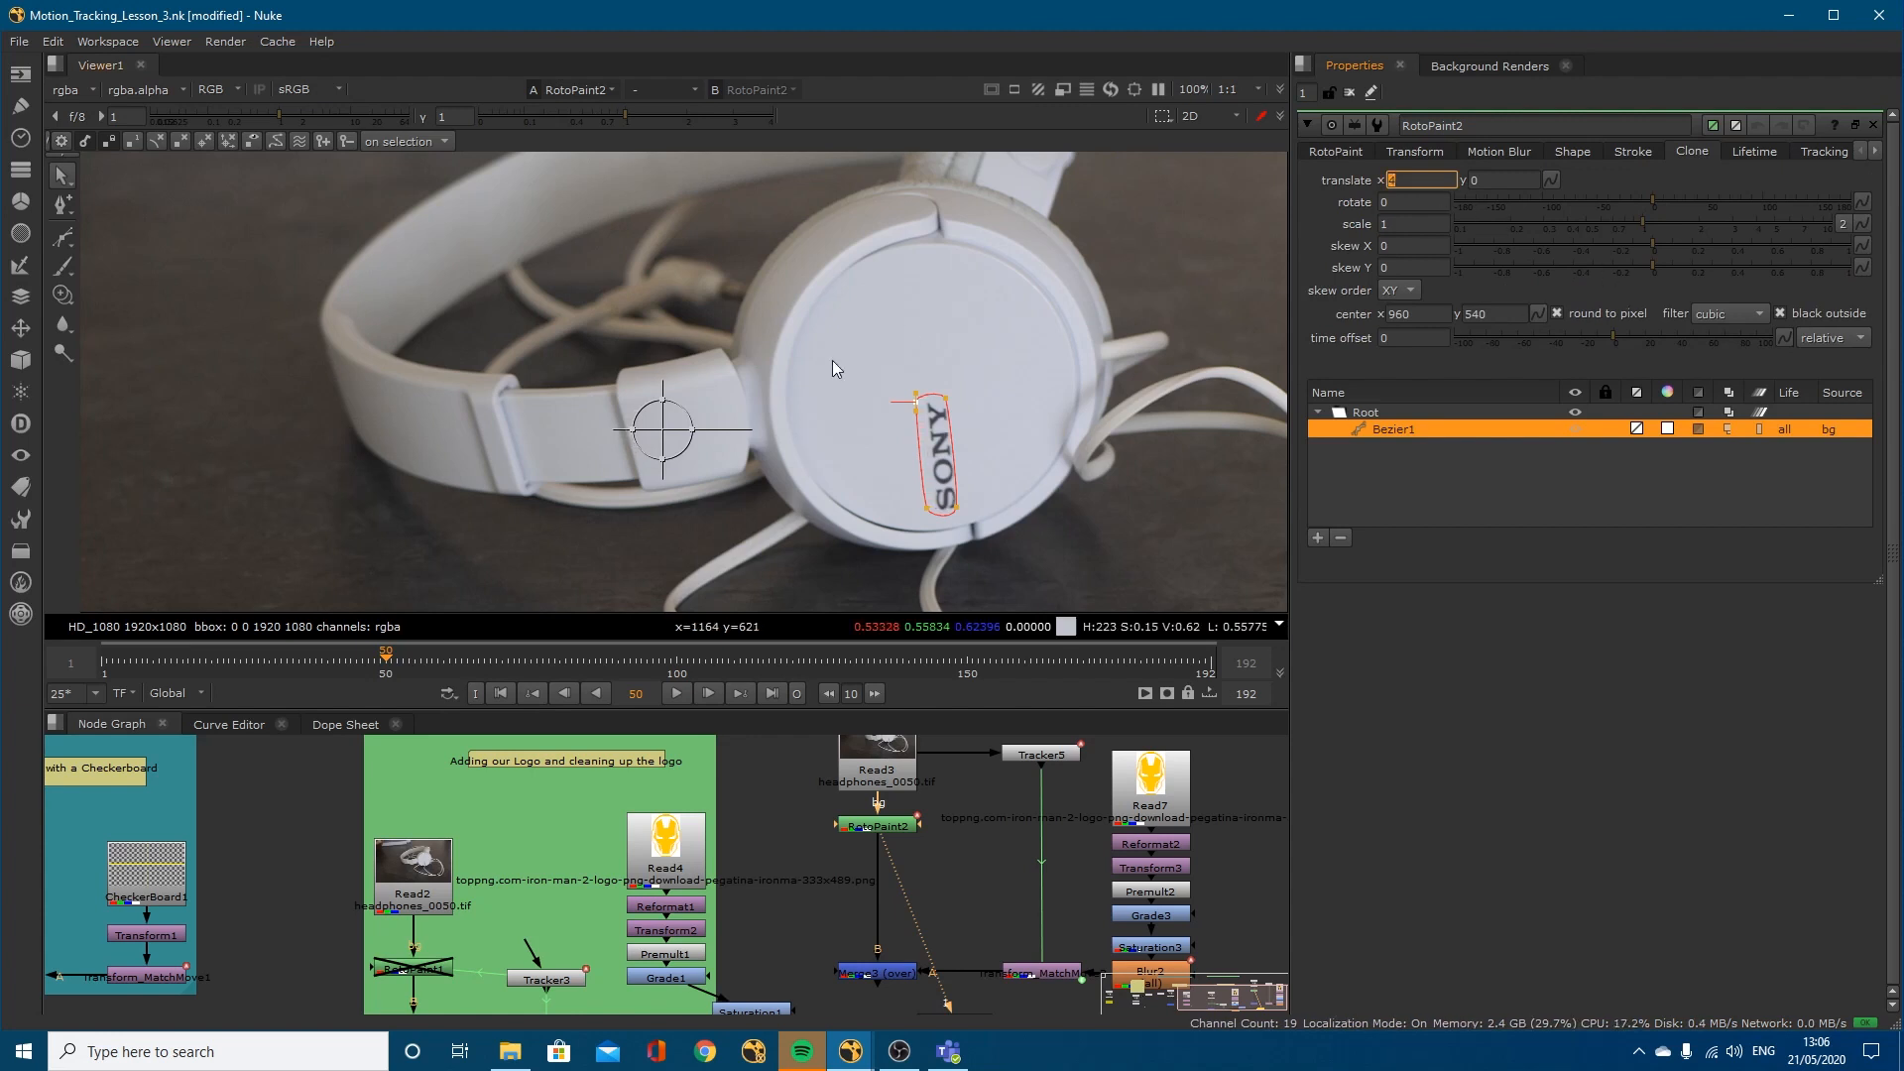
{"action": "mouse_move", "coordinate": [660, 436]}
{"action": "left_mouse_down"}
{"action": "mouse_move", "coordinate": [859, 399]}
{"action": "mouse_move", "coordinate": [874, 329]}
{"action": "mouse_move", "coordinate": [665, 262]}
{"action": "mouse_move", "coordinate": [704, 307]}
{"action": "left_mouse_up"}
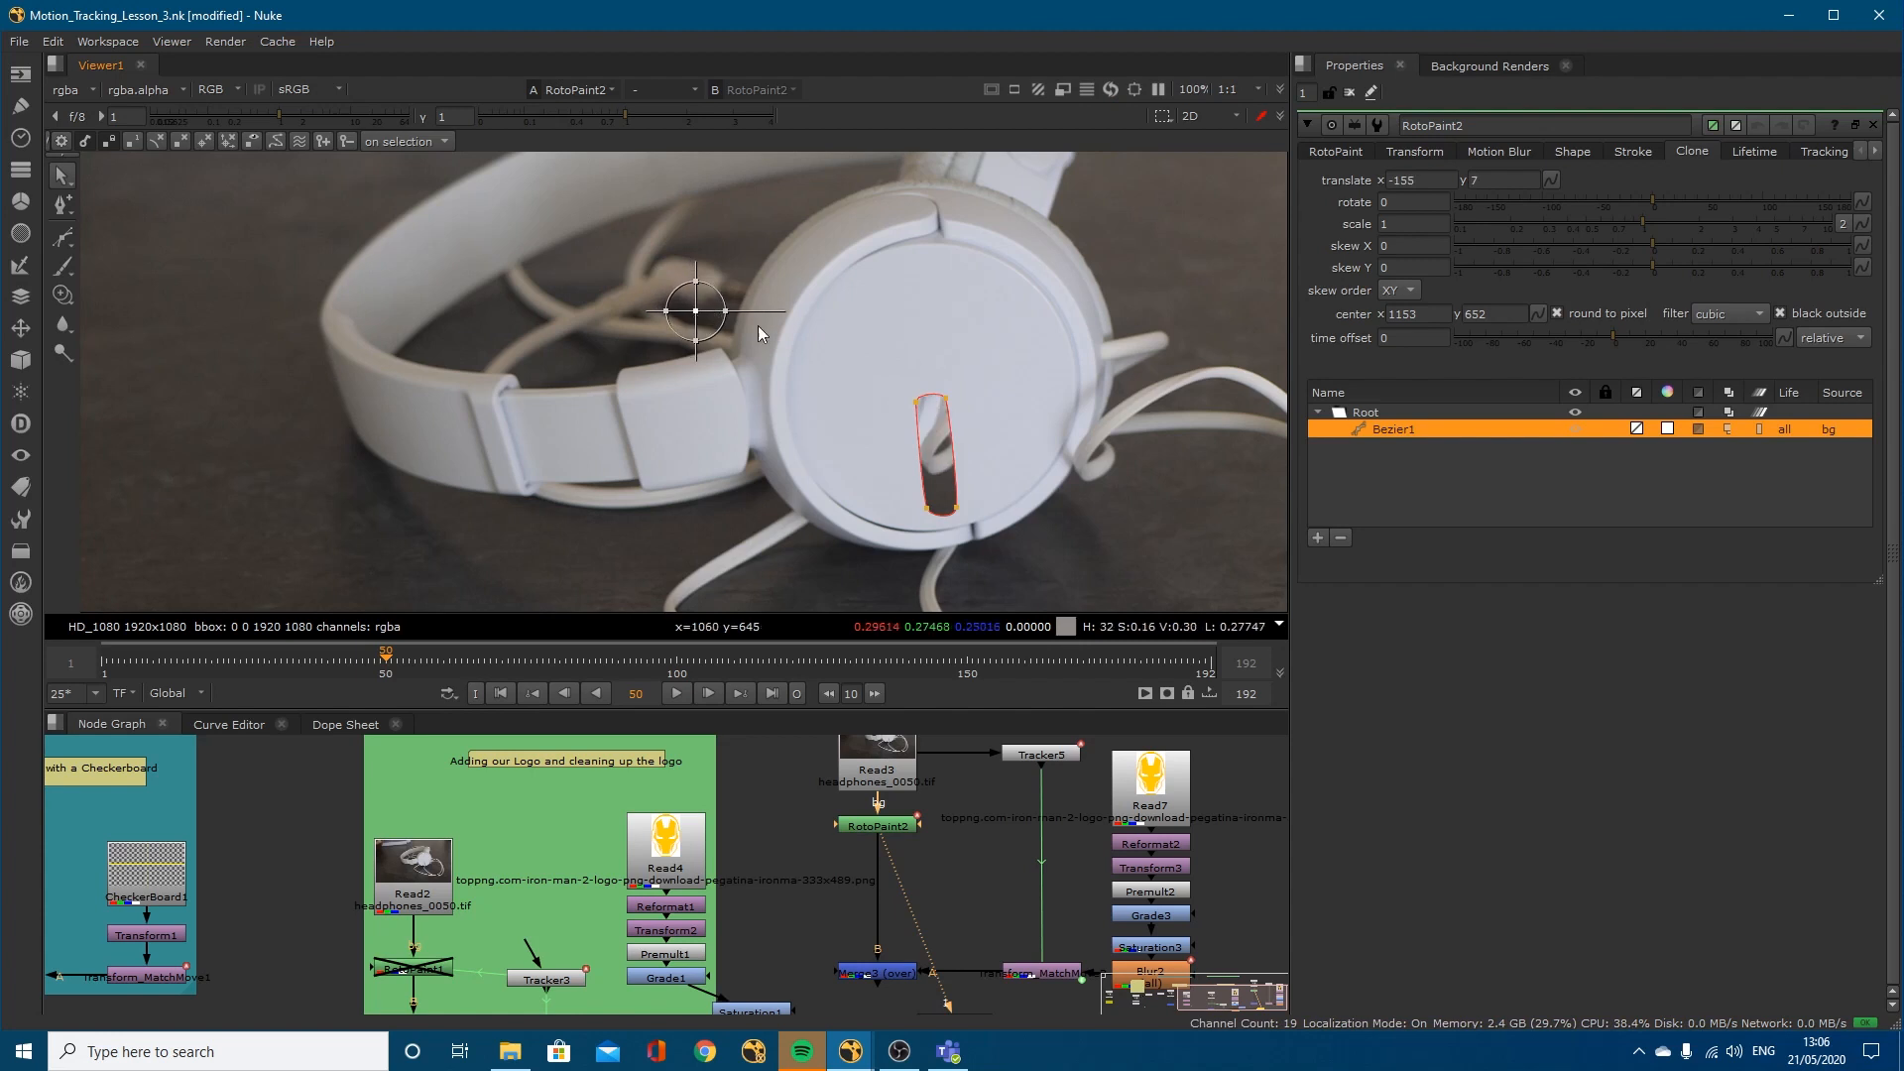
{"action": "double_click", "coordinate": [1418, 179]}
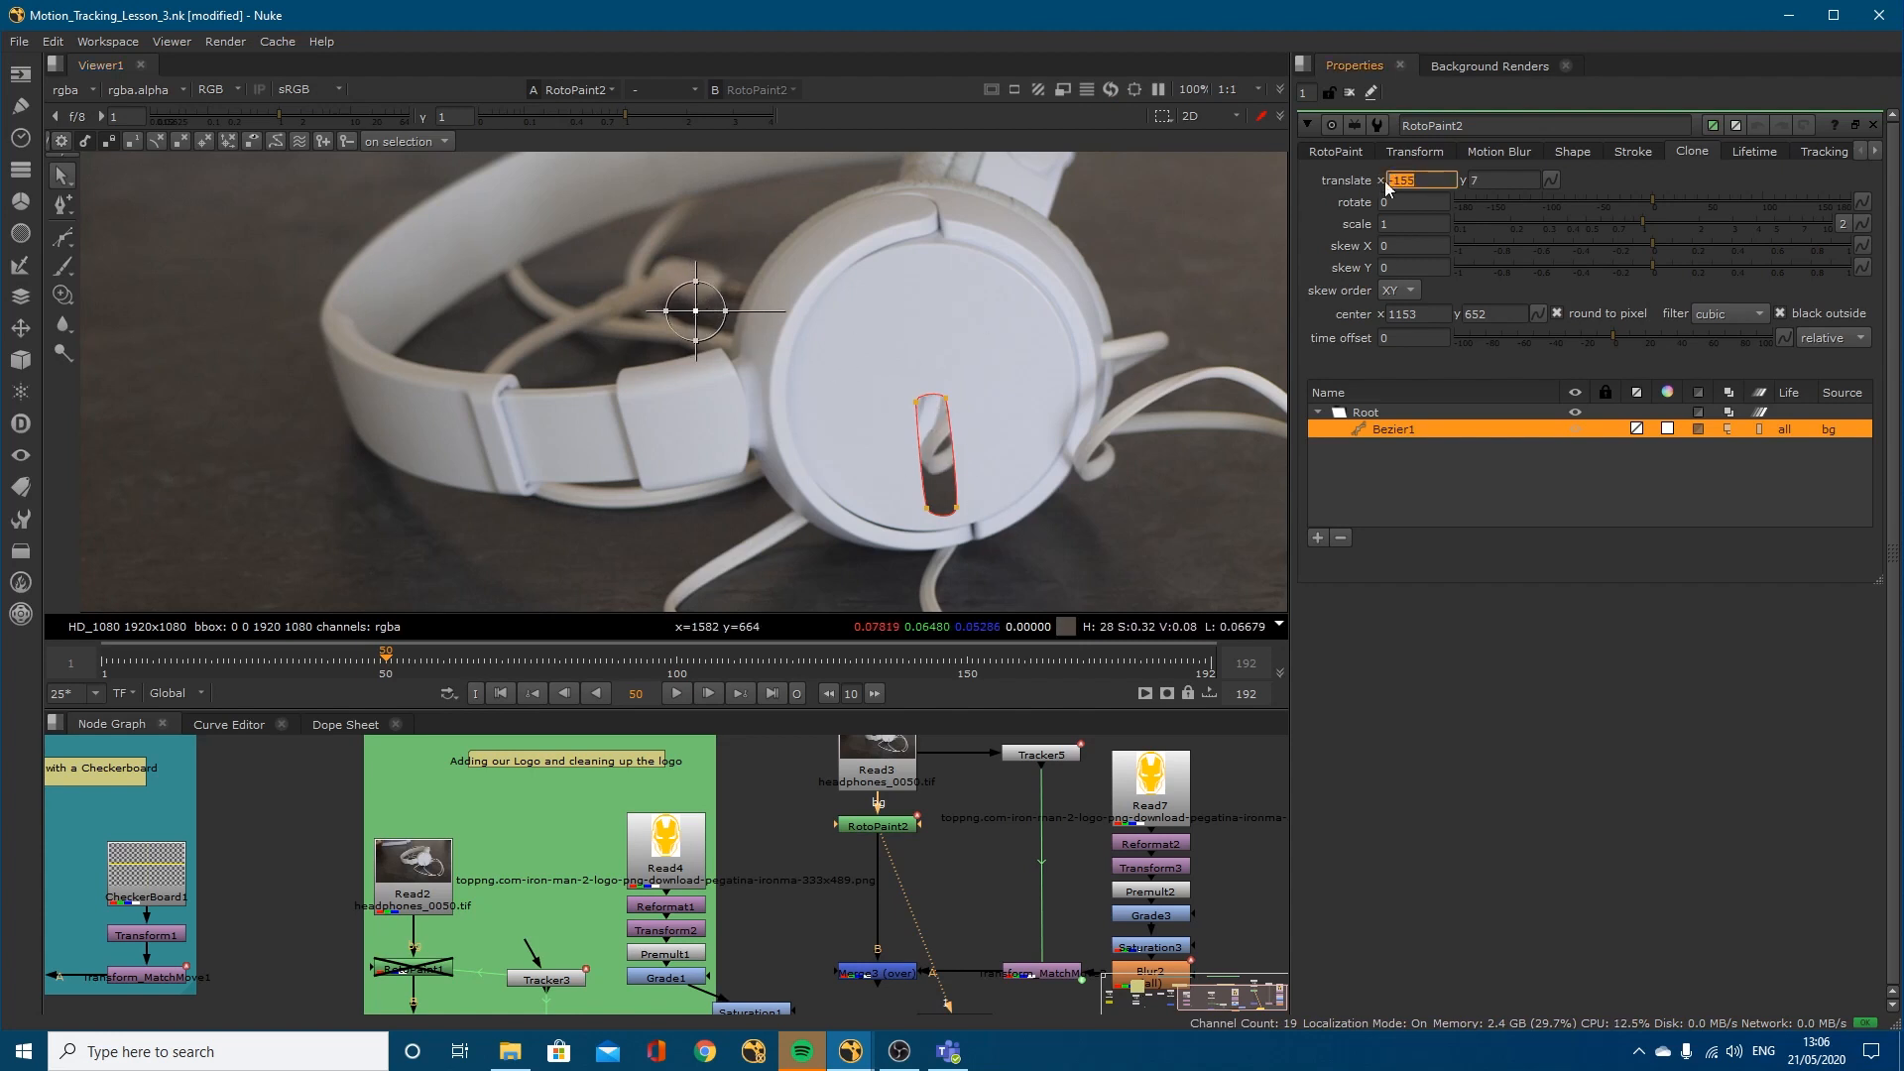
{"action": "type", "text": "0"}
{"action": "key", "text": "Tab"}
{"action": "type", "text": "0"}
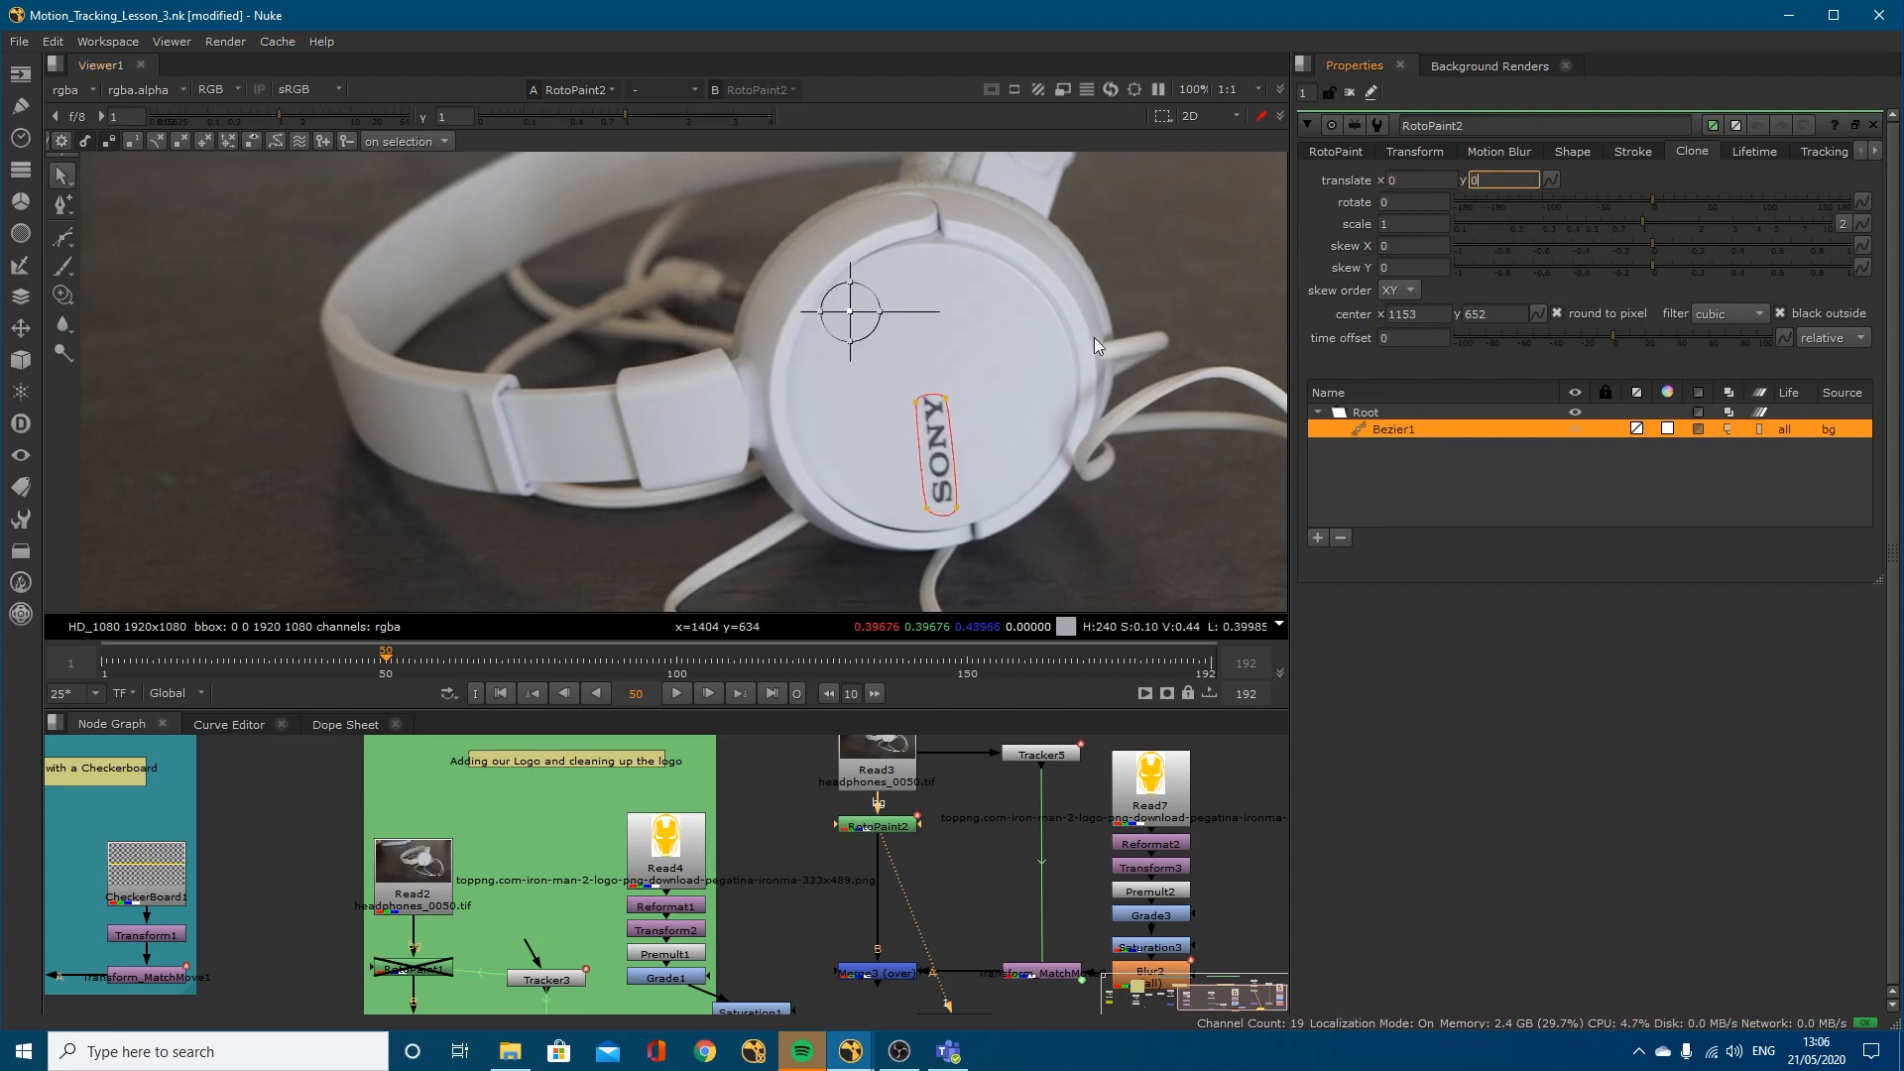
{"action": "key", "text": "Return"}
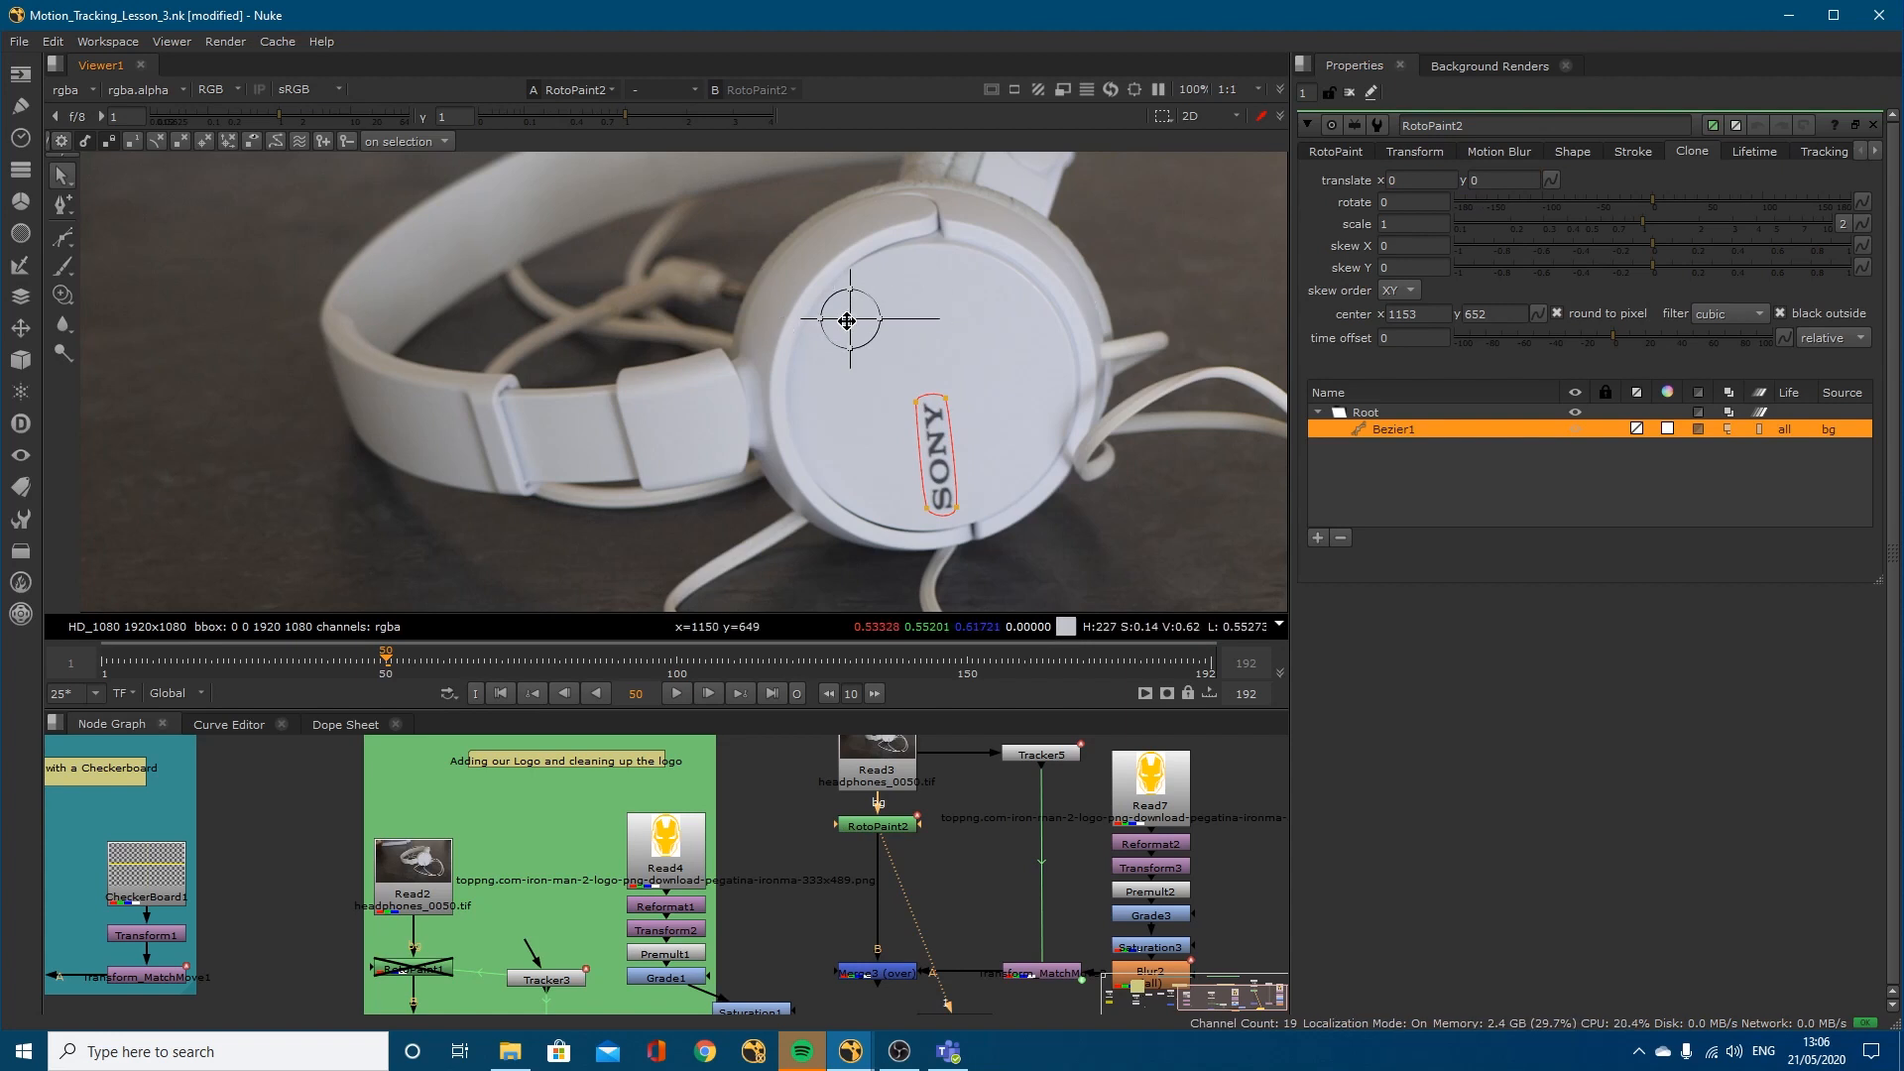
{"action": "left_click_drag", "start_coordinate": [846, 320], "coordinate": [860, 429]}
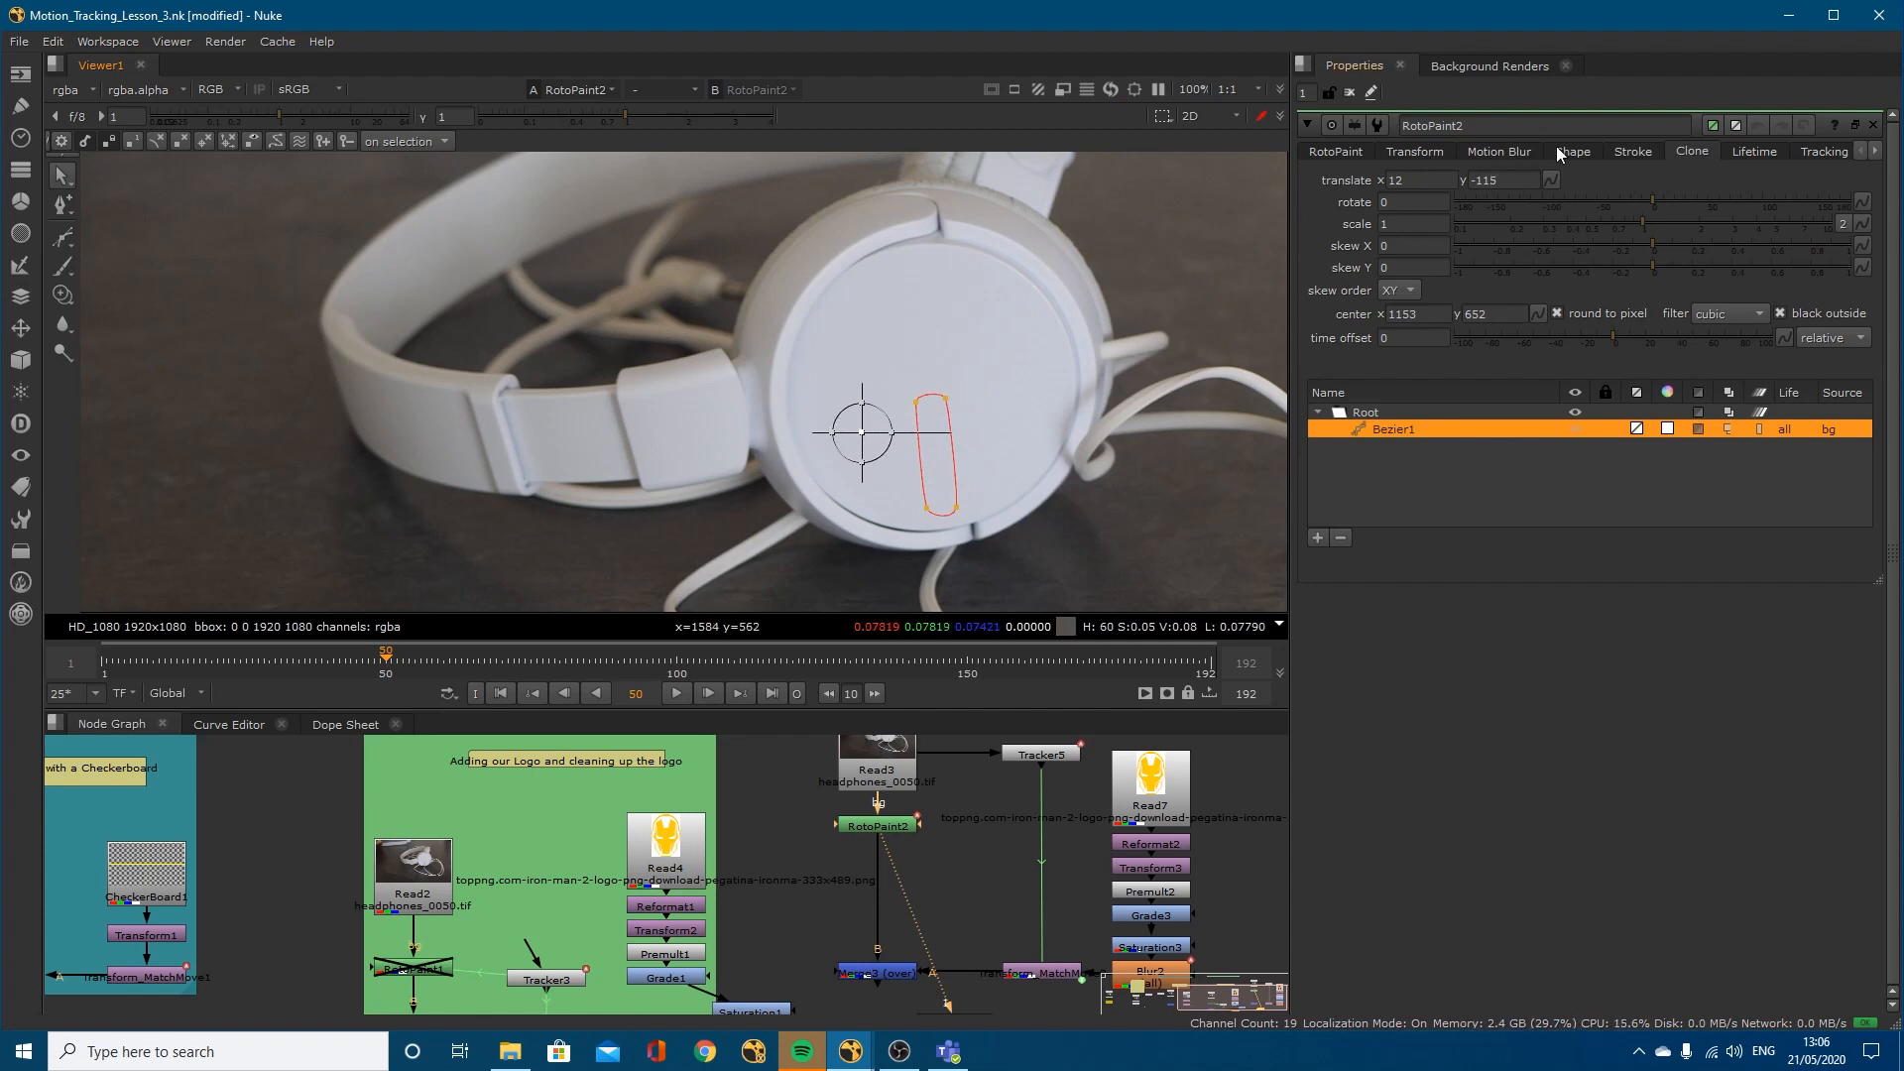
Step: Set the Bezier shape's feather to 4
{"action": "left_click", "coordinate": [1572, 152]}
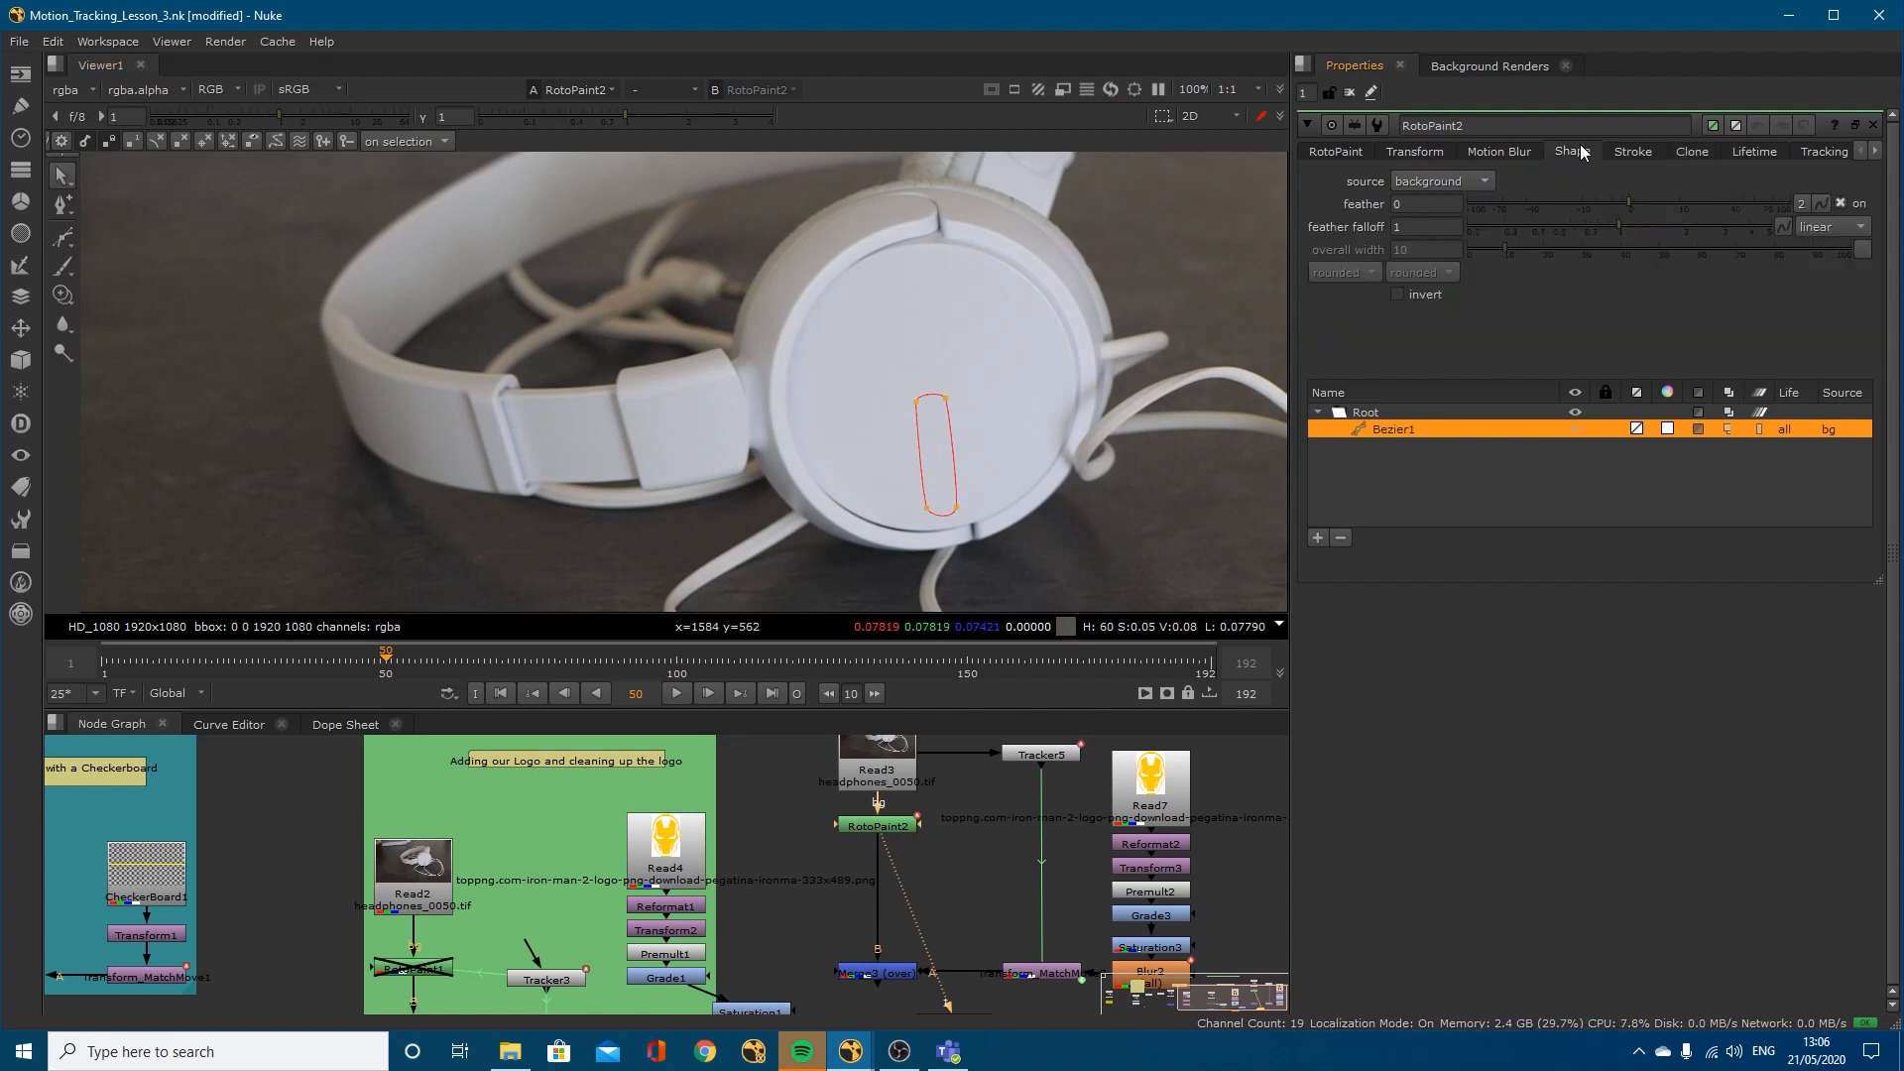
{"action": "left_click", "coordinate": [1398, 205]}
{"action": "type", "text": "6"}
{"action": "key", "text": "Return"}
{"action": "type", "text": "4"}
{"action": "key", "text": "Return"}
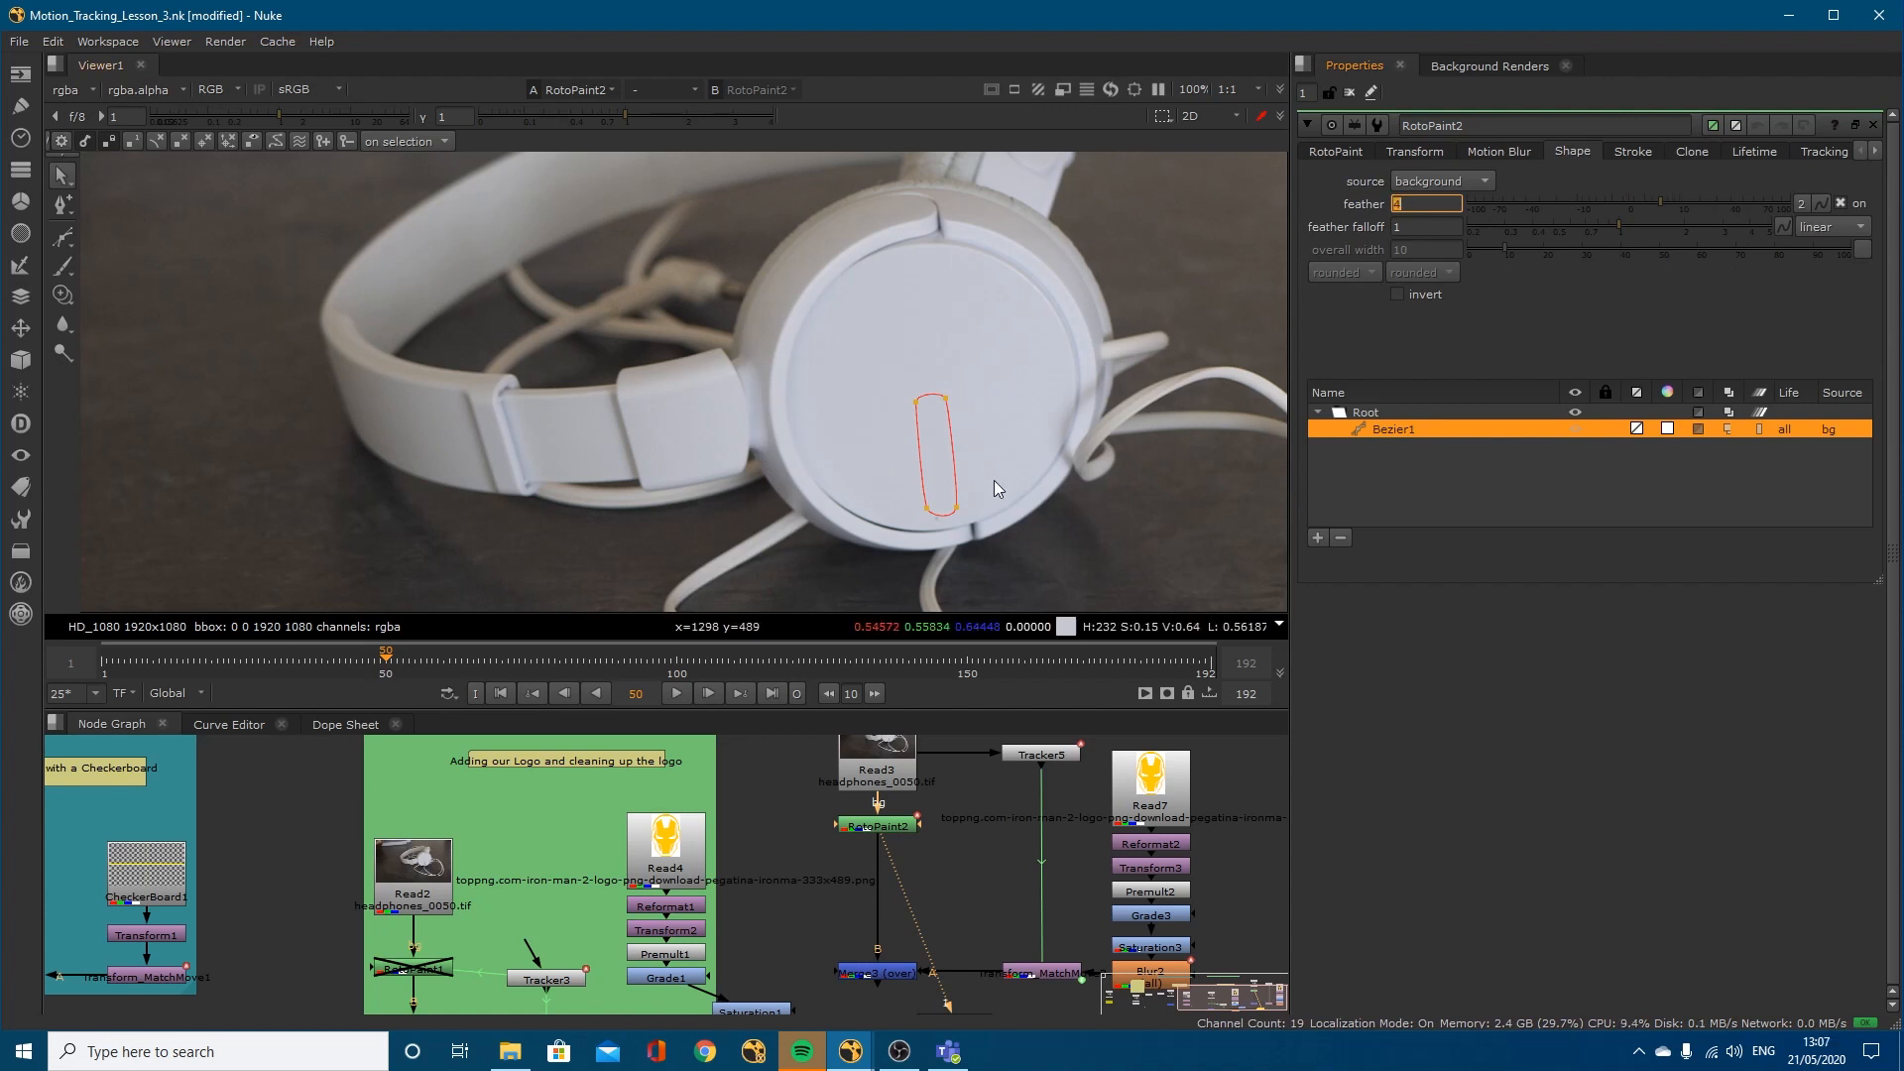
Step: Nudge the Bezier's lower-left point upward and fine-tune the clone translate to x 15, y -119
{"action": "left_click", "coordinate": [926, 506]}
{"action": "left_click_drag", "start_coordinate": [927, 511], "coordinate": [927, 505]}
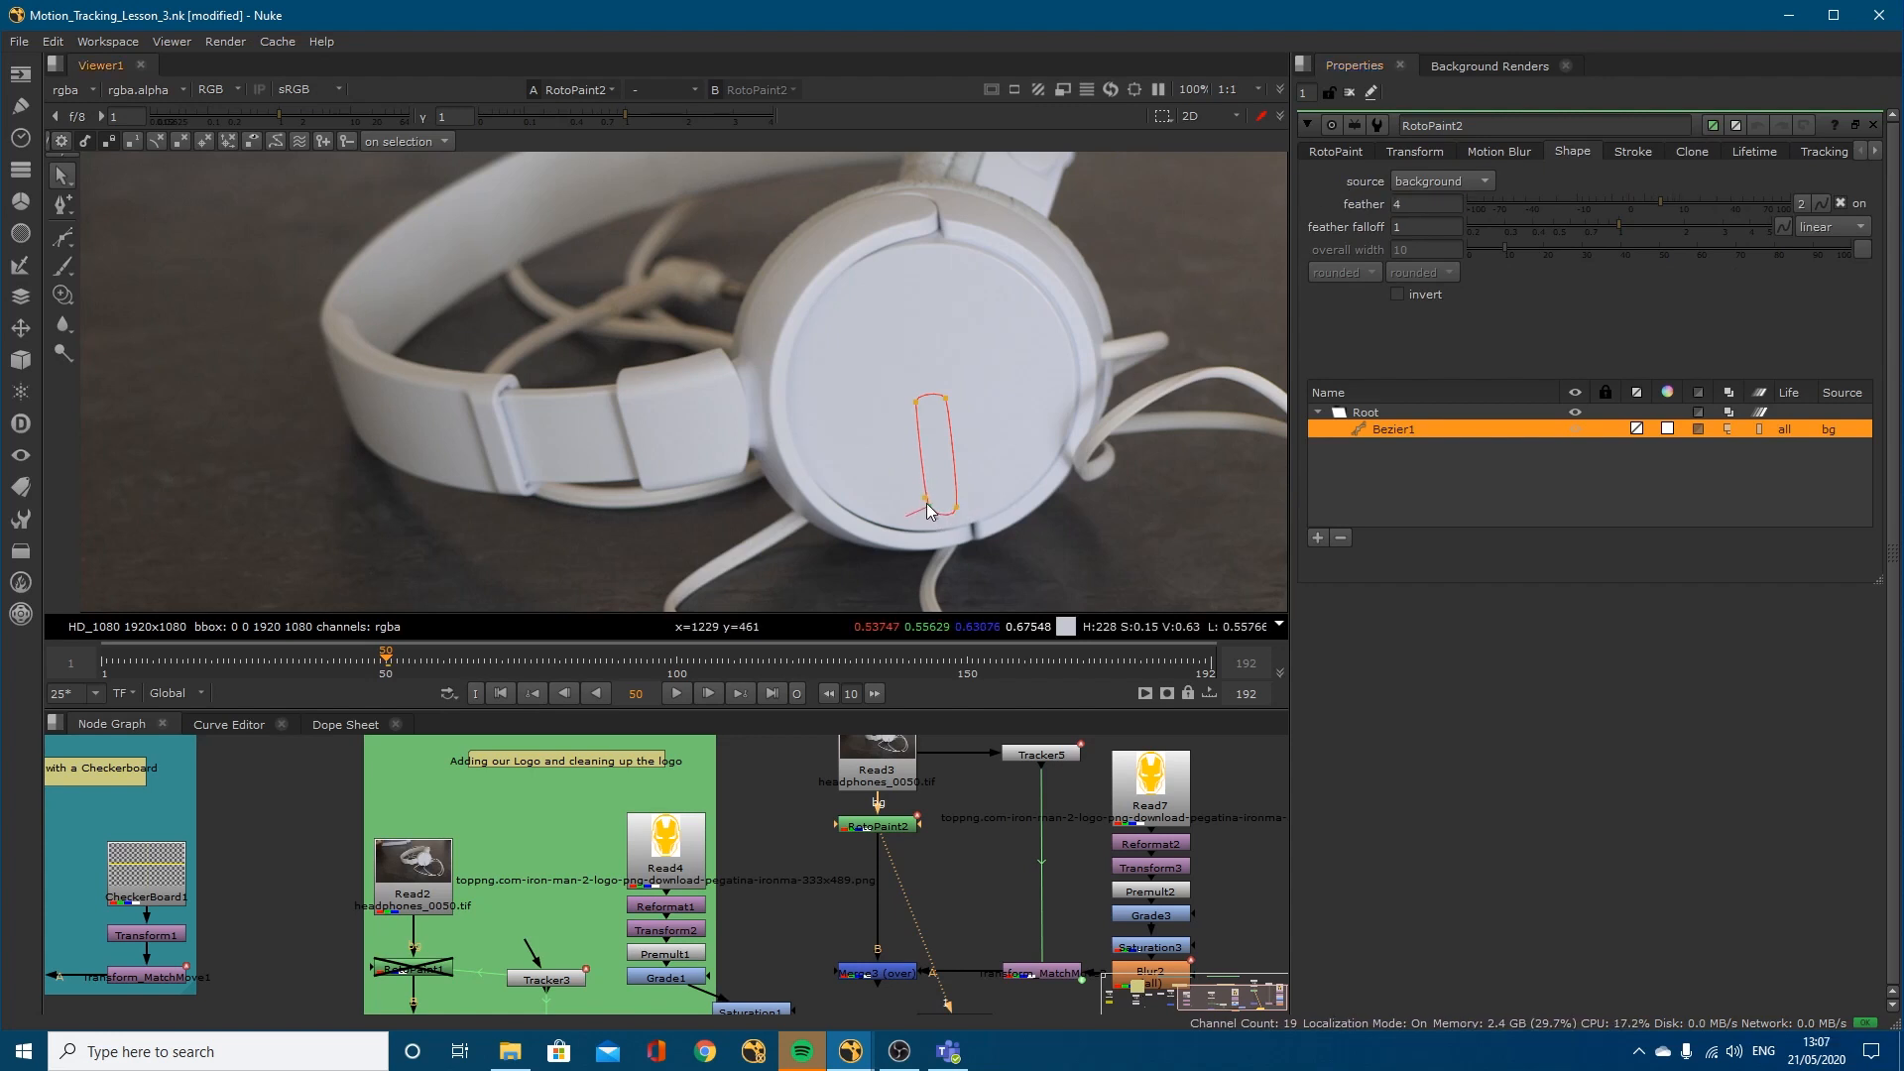
{"action": "left_click", "coordinate": [1692, 152]}
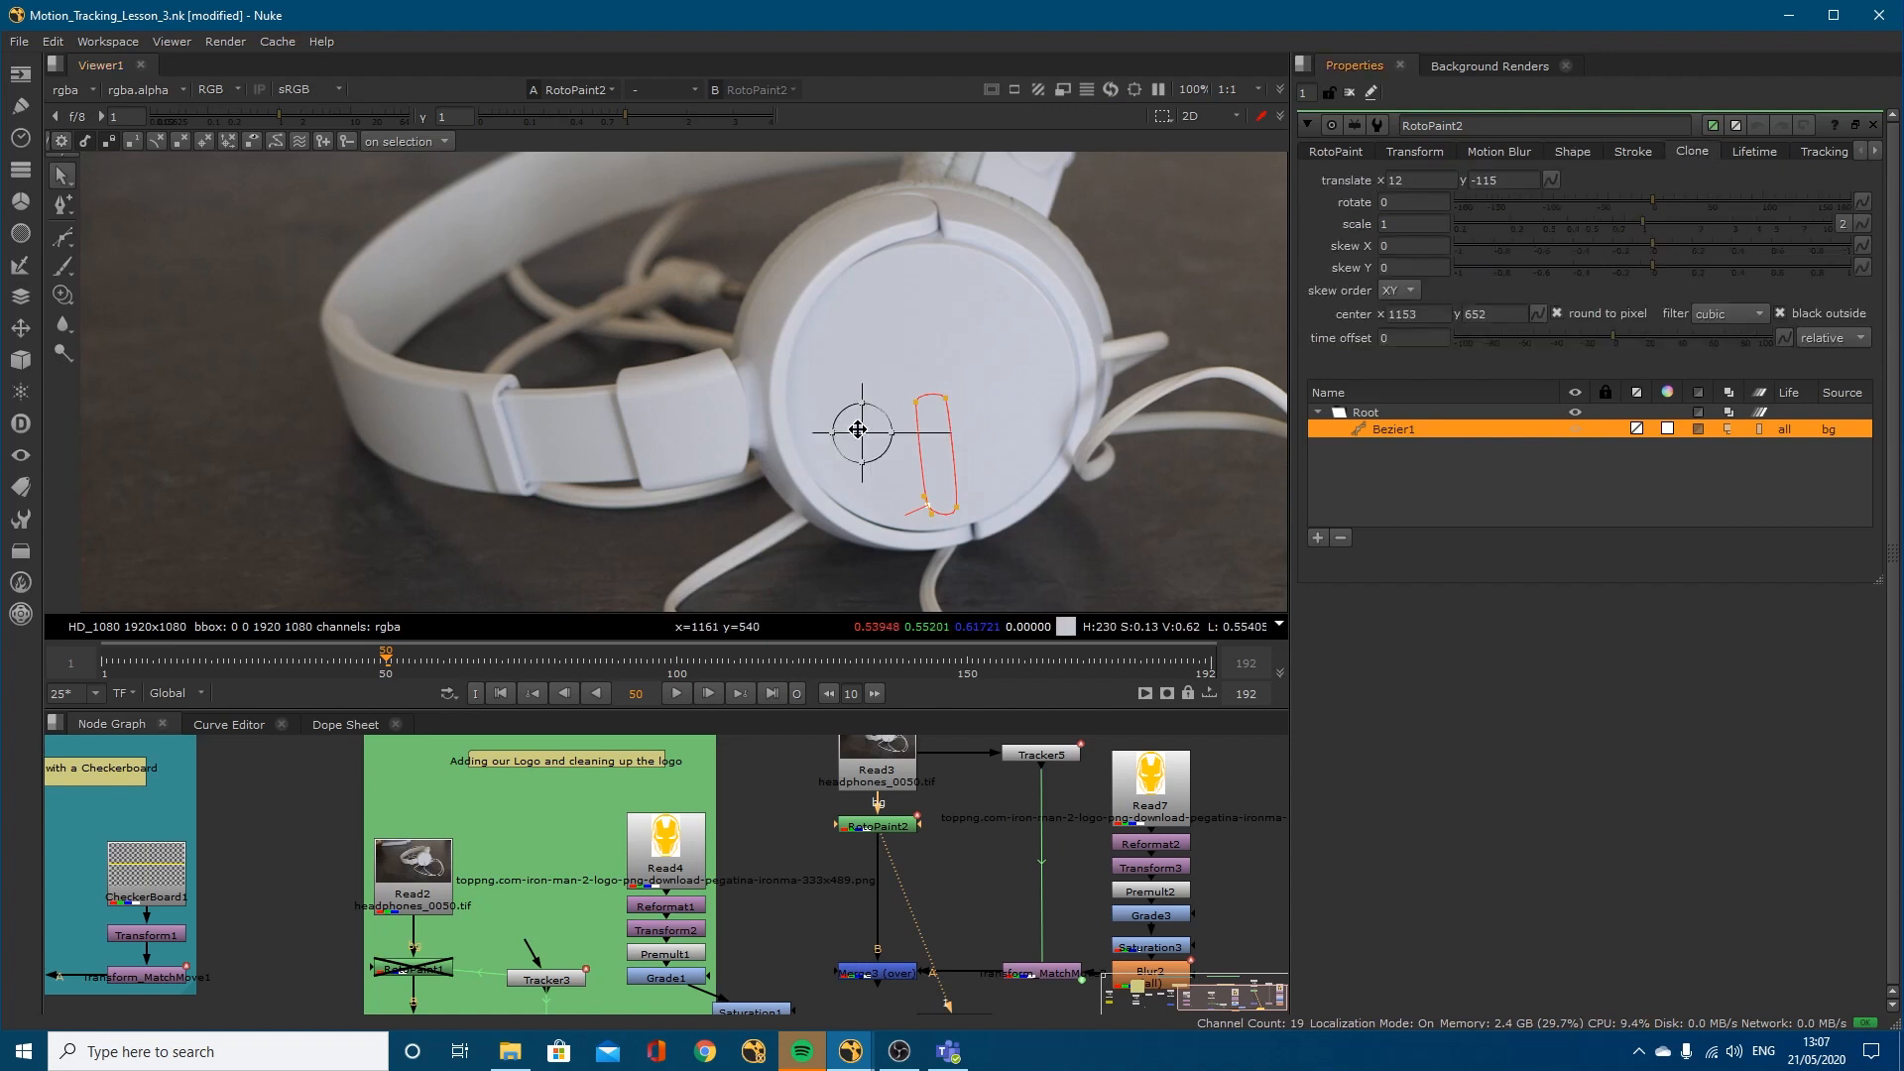
{"action": "left_click_drag", "start_coordinate": [862, 432], "coordinate": [864, 435]}
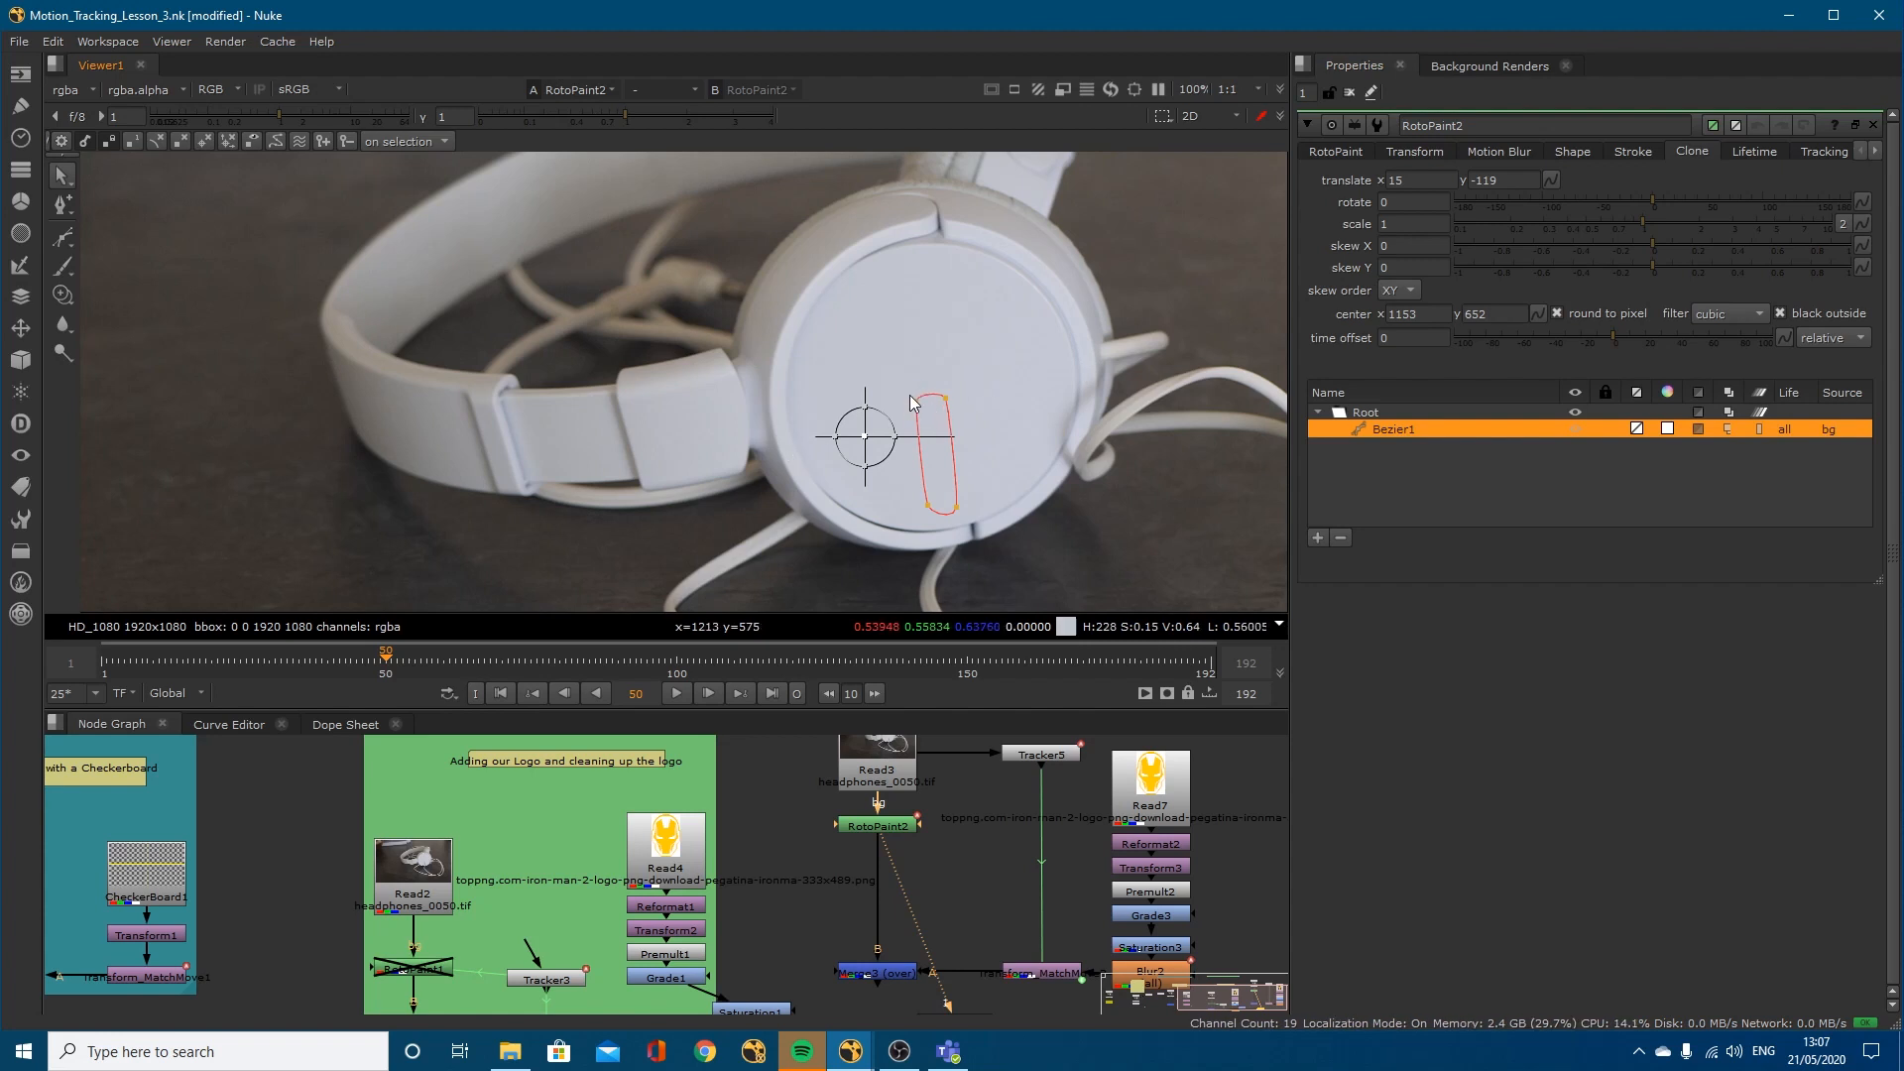
Step: Open Tracker5's properties in a floating window beside RotoPaint2's transform settings and set Tracker5's transform to match-move
{"action": "left_click", "coordinate": [943, 473]}
{"action": "left_click", "coordinate": [1414, 152]}
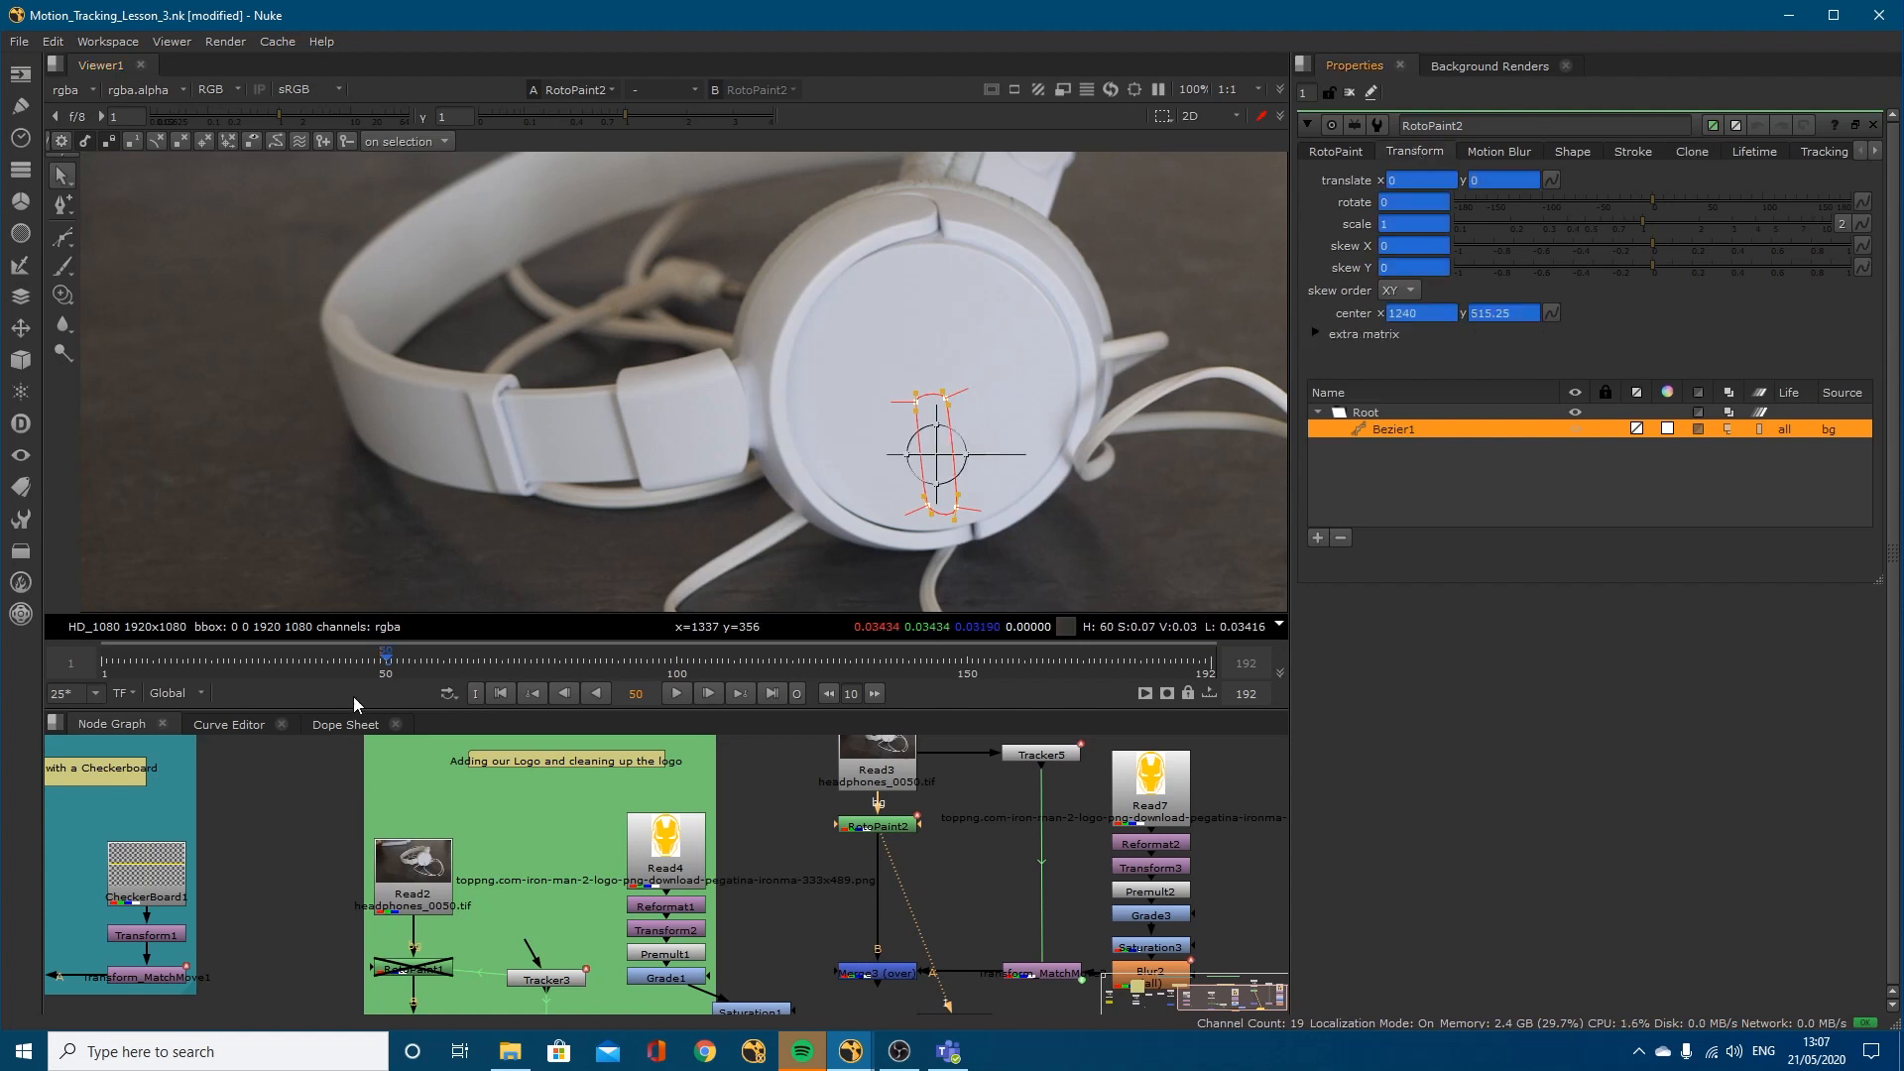
{"action": "double_click", "coordinate": [1031, 756]}
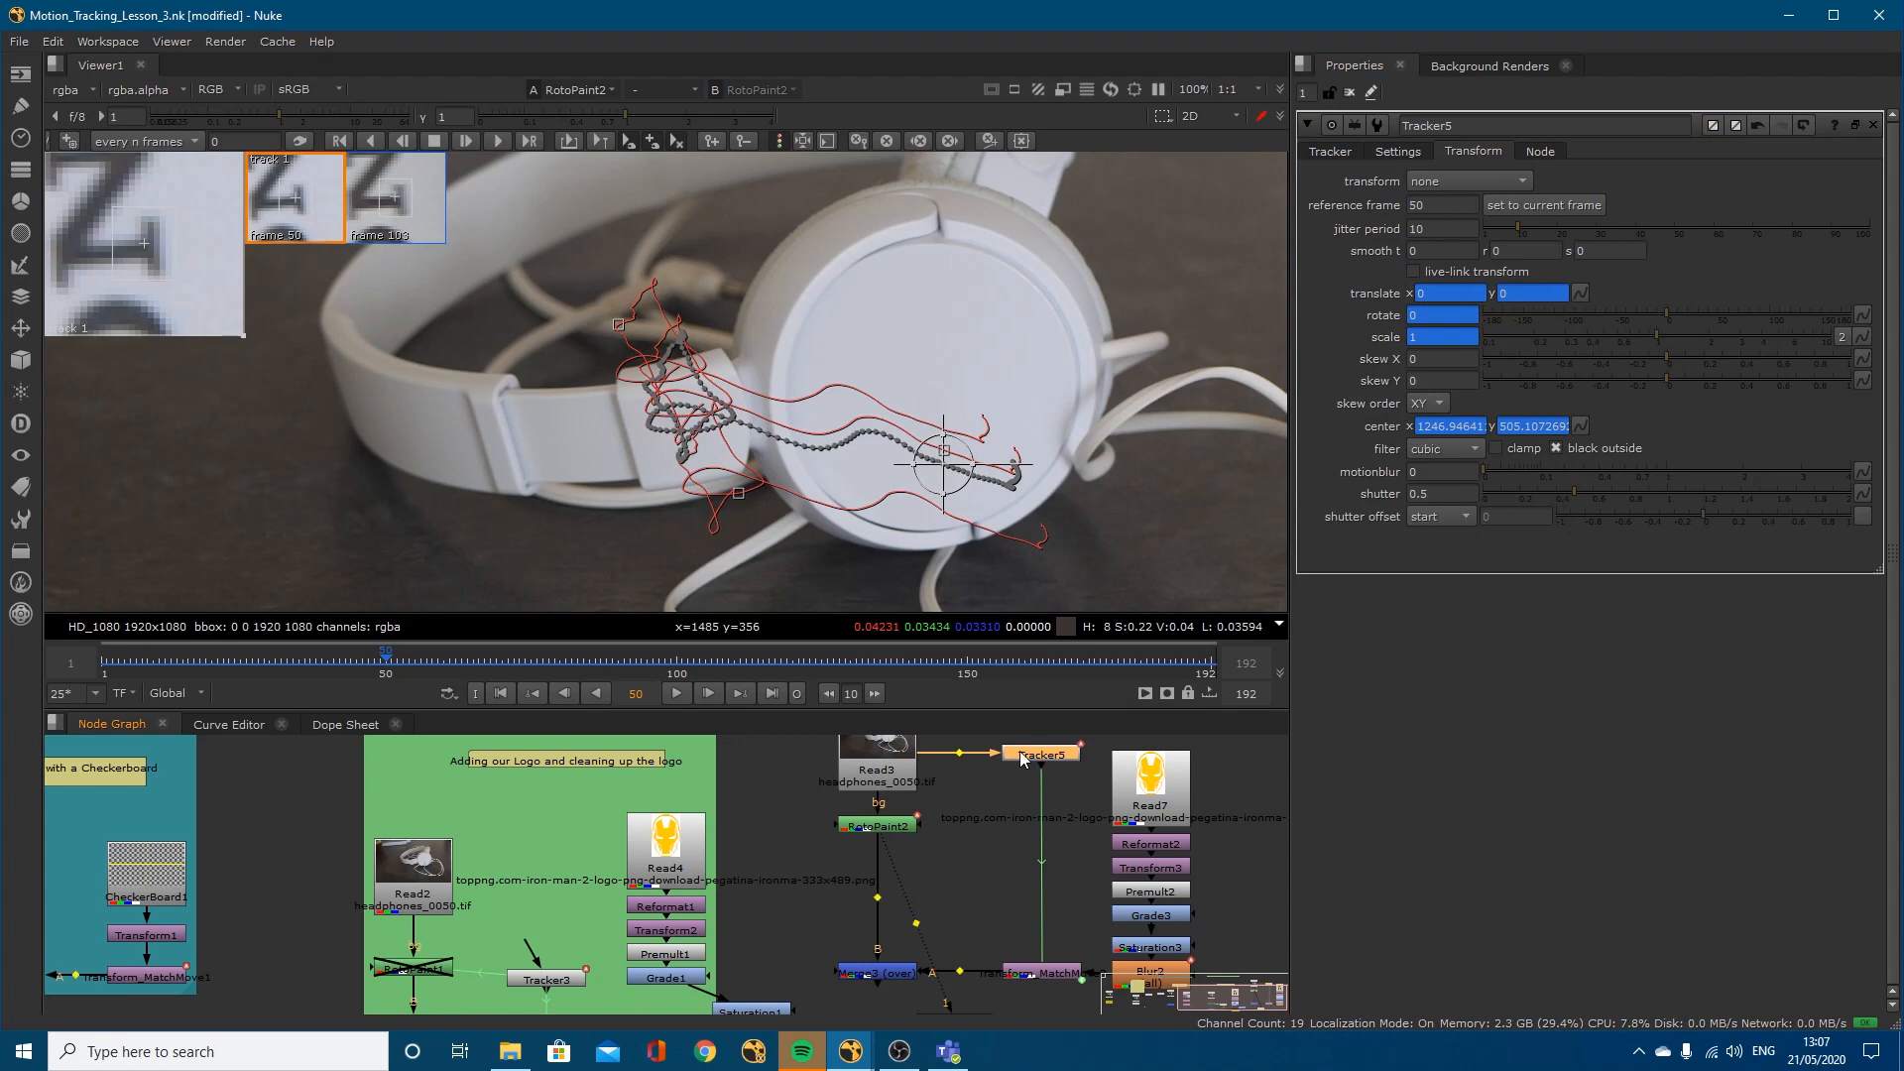
{"action": "double_click", "coordinate": [1021, 752], "text": "ctrl"}
{"action": "left_click_drag", "start_coordinate": [714, 543], "coordinate": [500, 456]}
{"action": "double_click", "coordinate": [862, 827]}
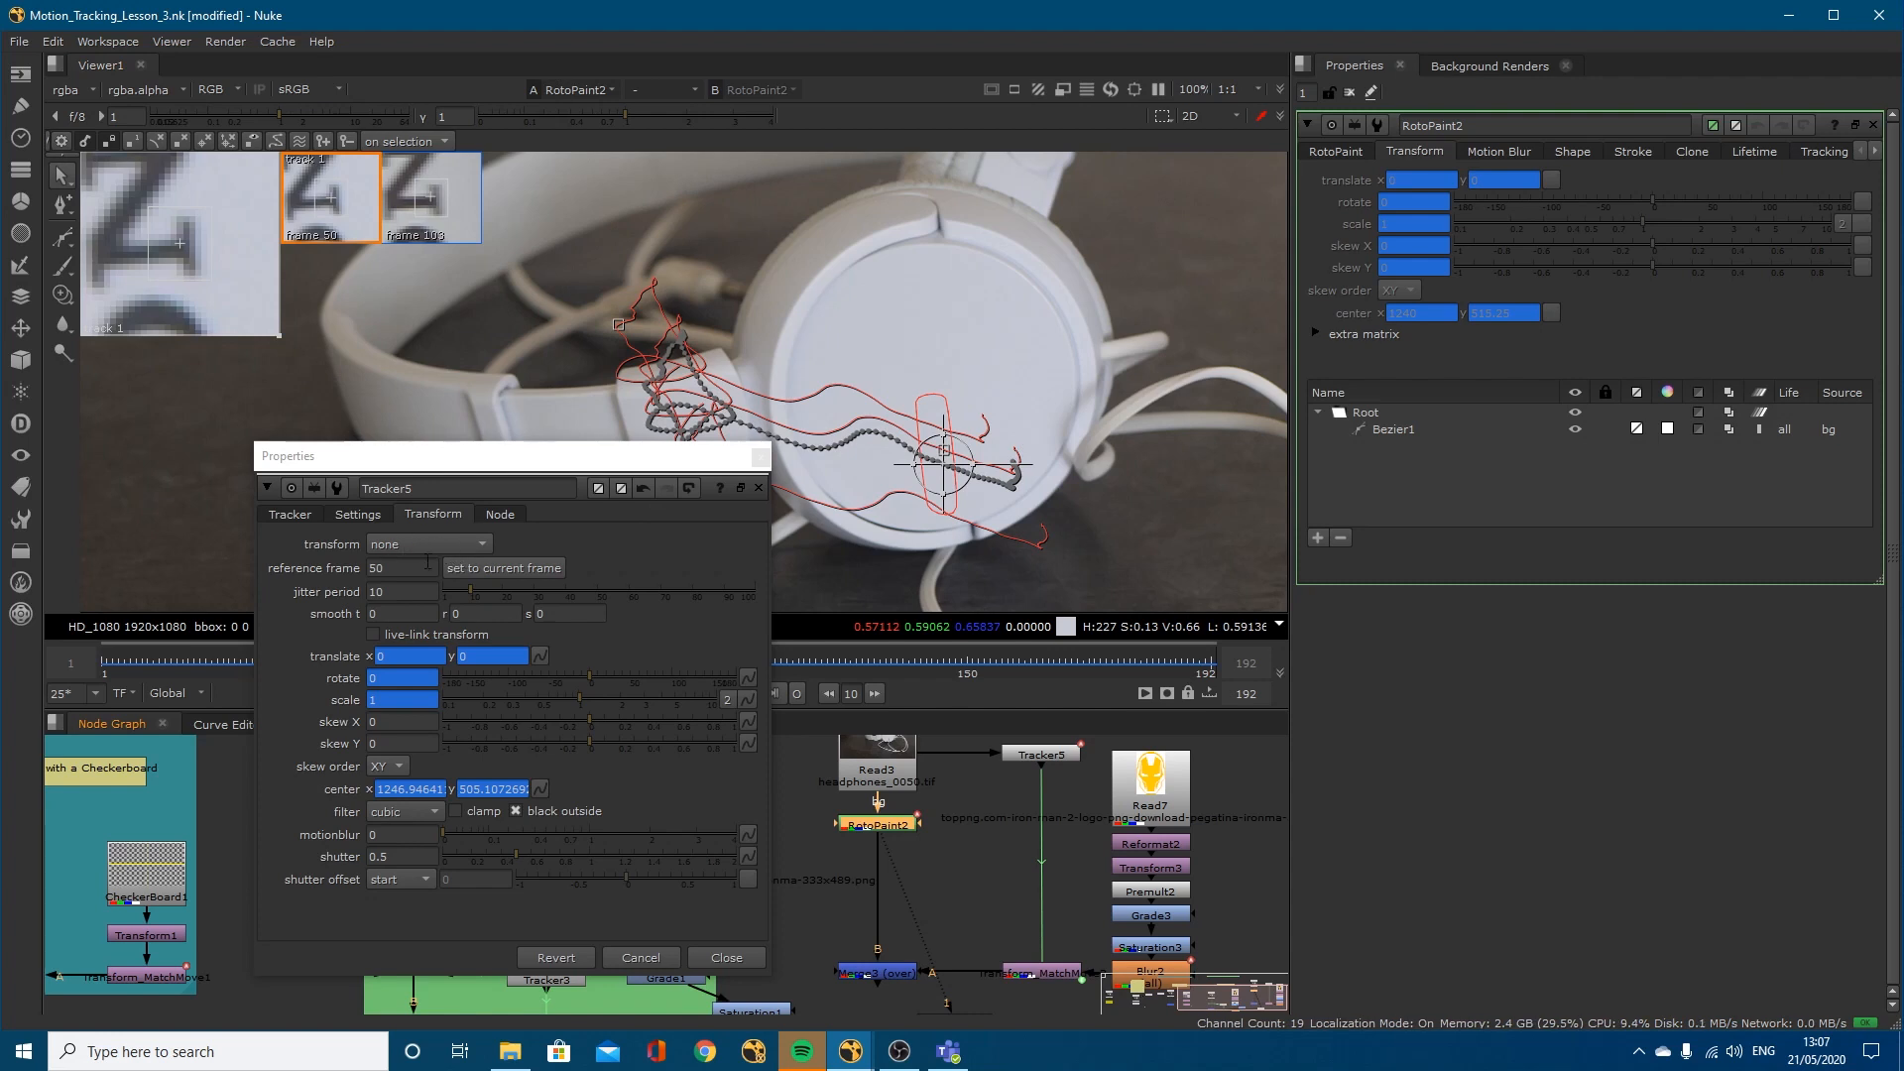
{"action": "left_click", "coordinate": [405, 543]}
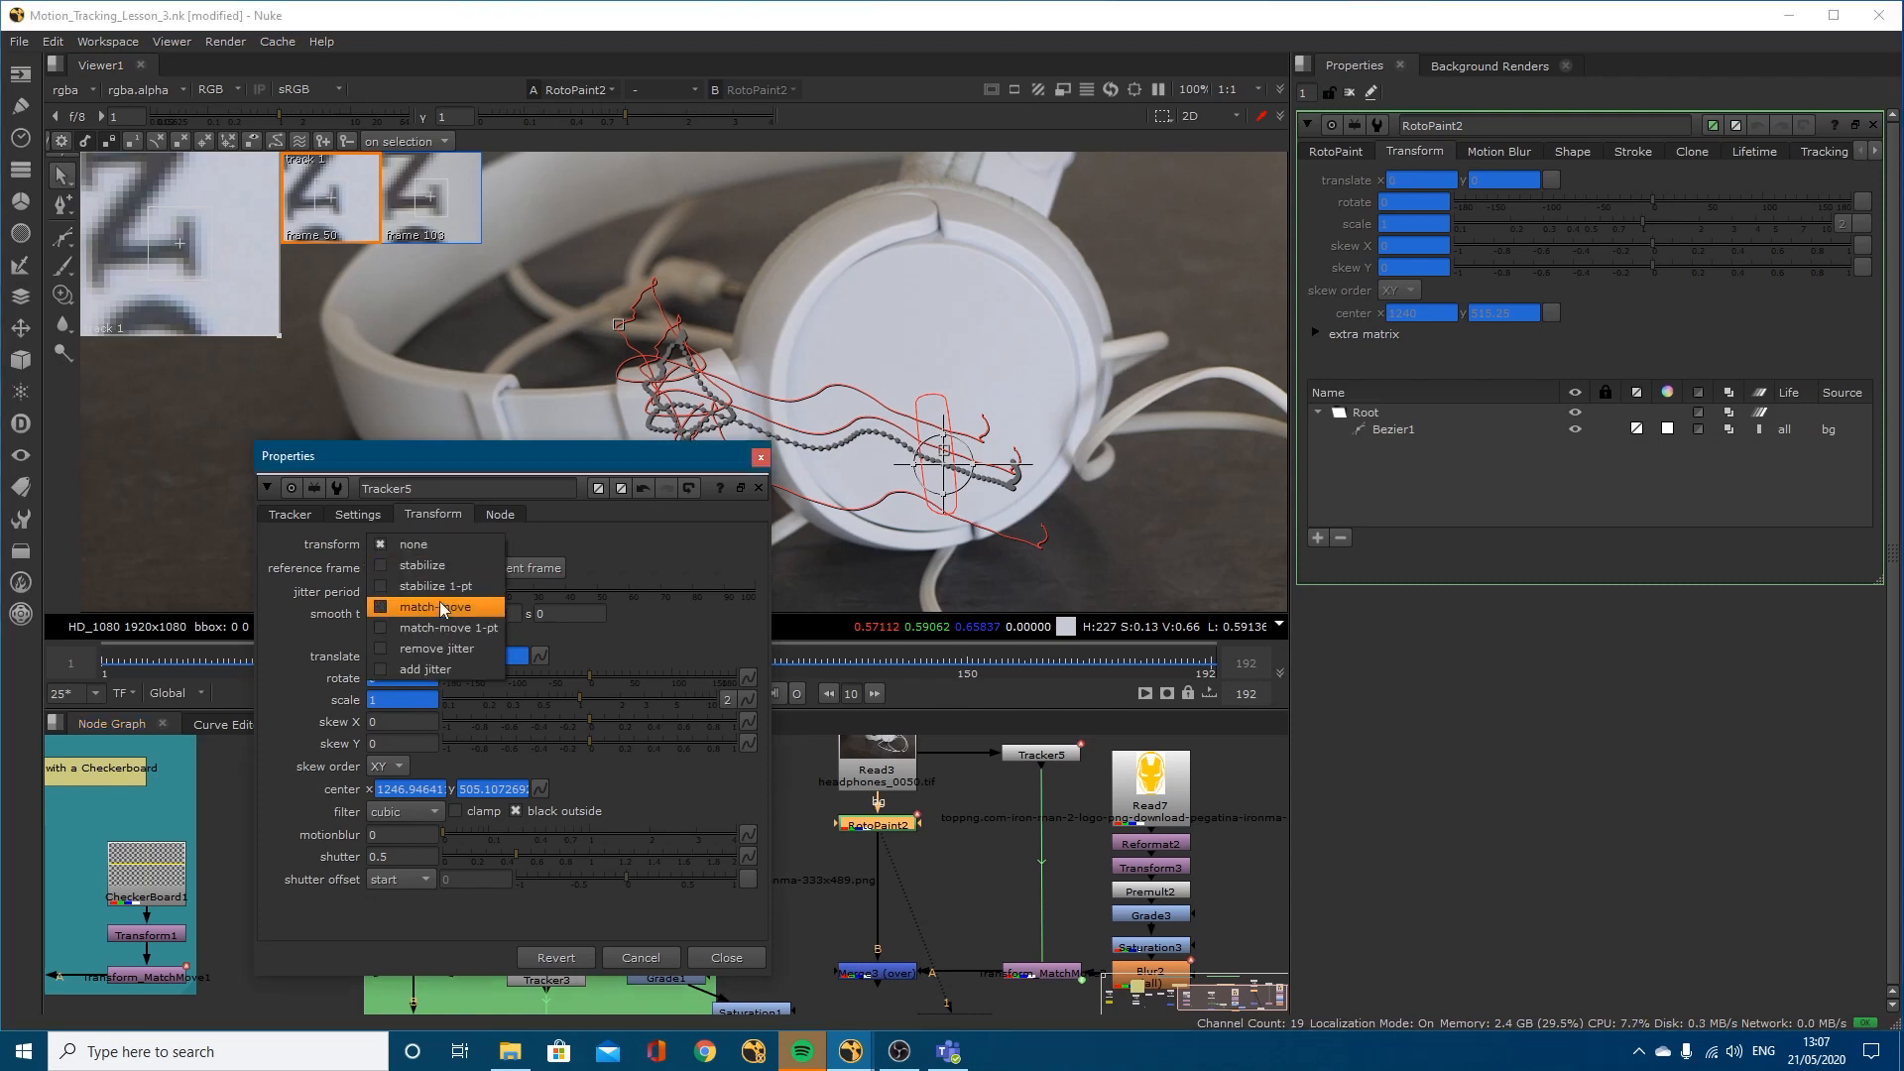
{"action": "left_click", "coordinate": [440, 606]}
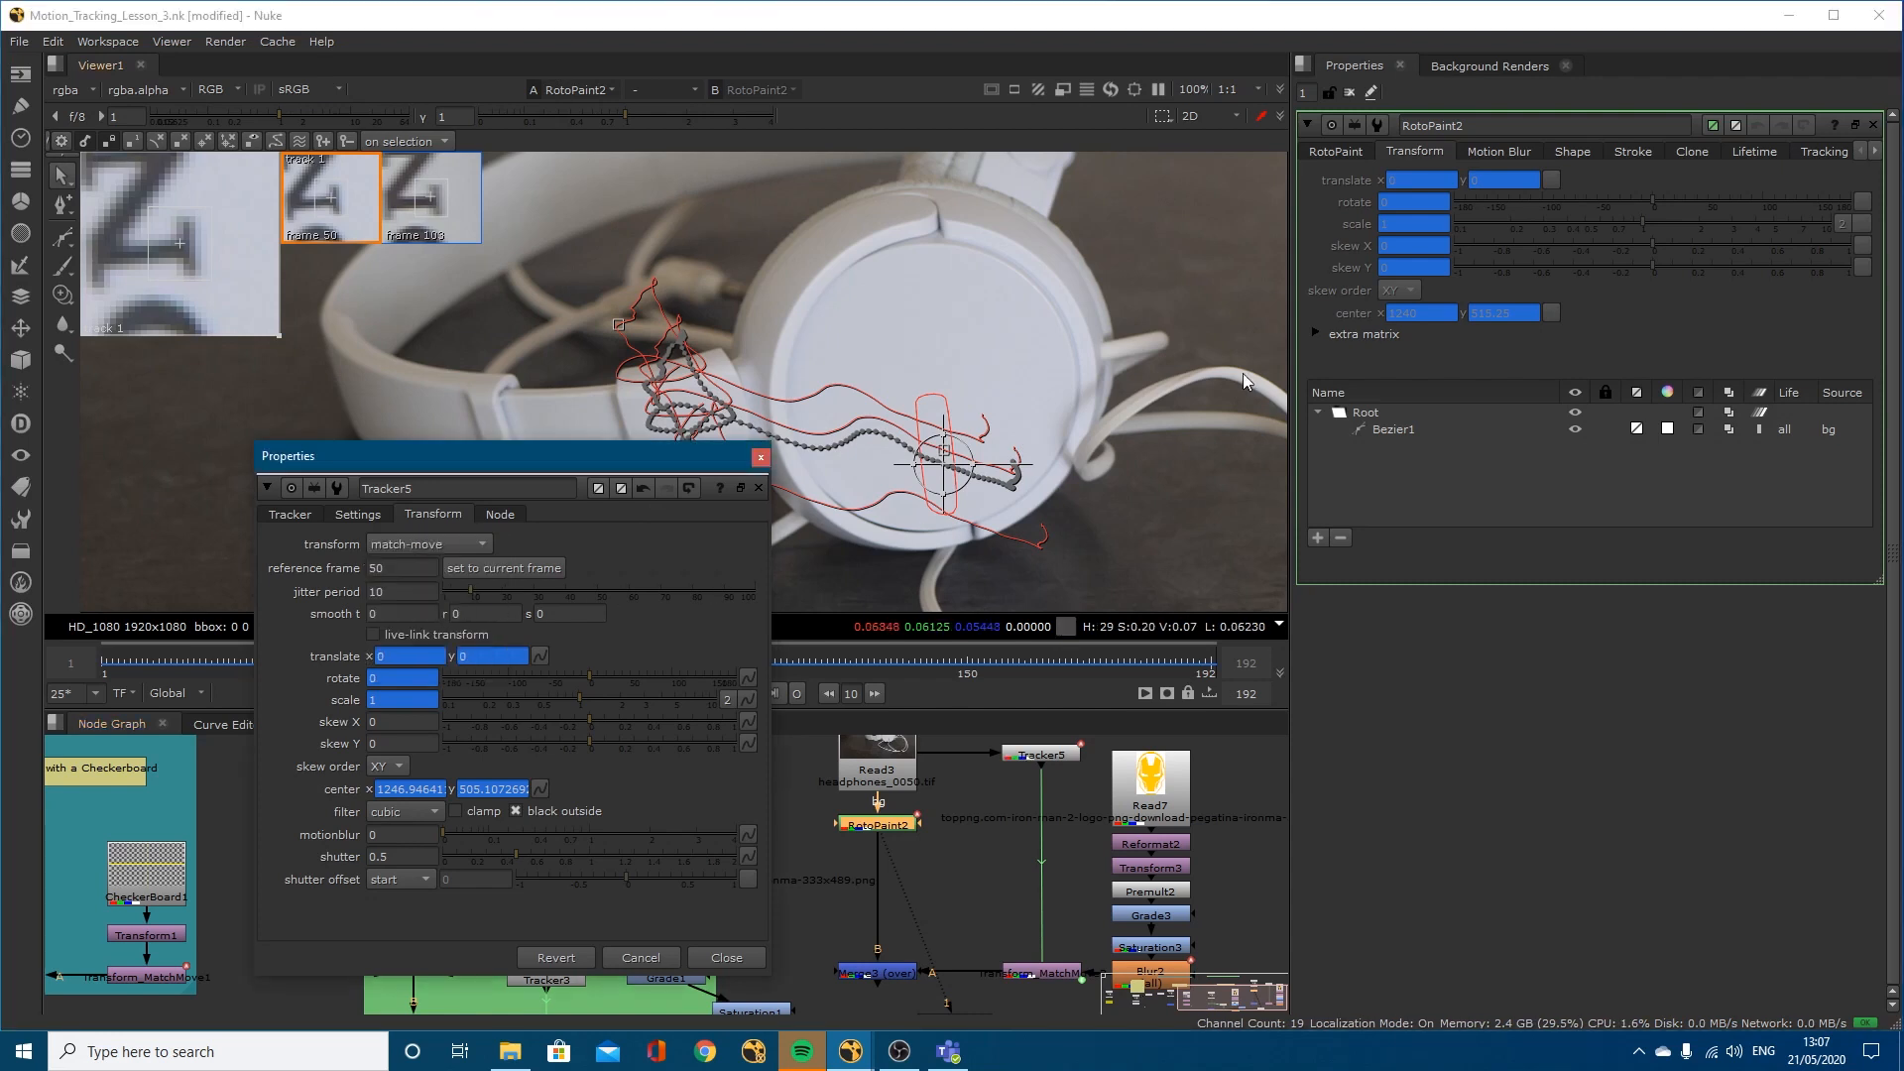
Step: Link Bezier1's translate, rotate and scale to the matching transform values of Tracker5
{"action": "left_click", "coordinate": [1395, 428]}
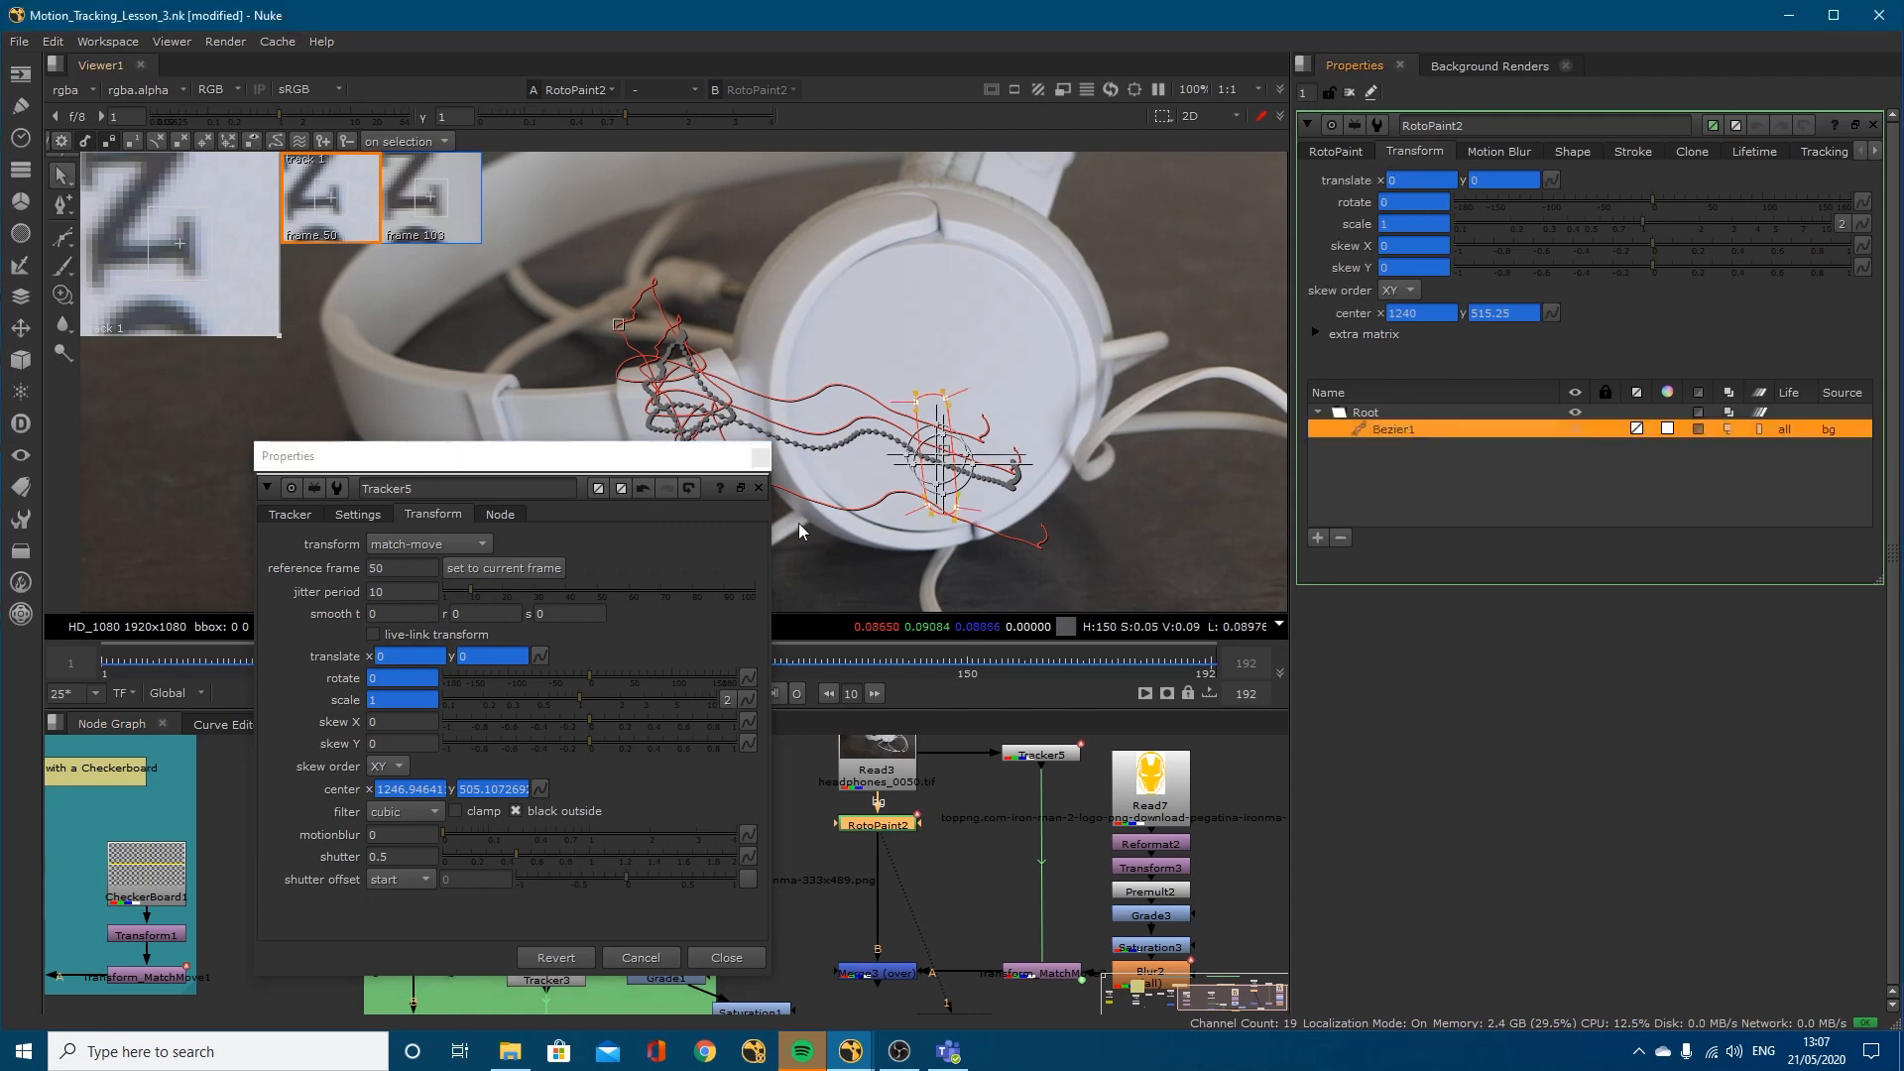
{"action": "left_click_drag", "start_coordinate": [539, 656], "coordinate": [1552, 179], "text": "ctrl"}
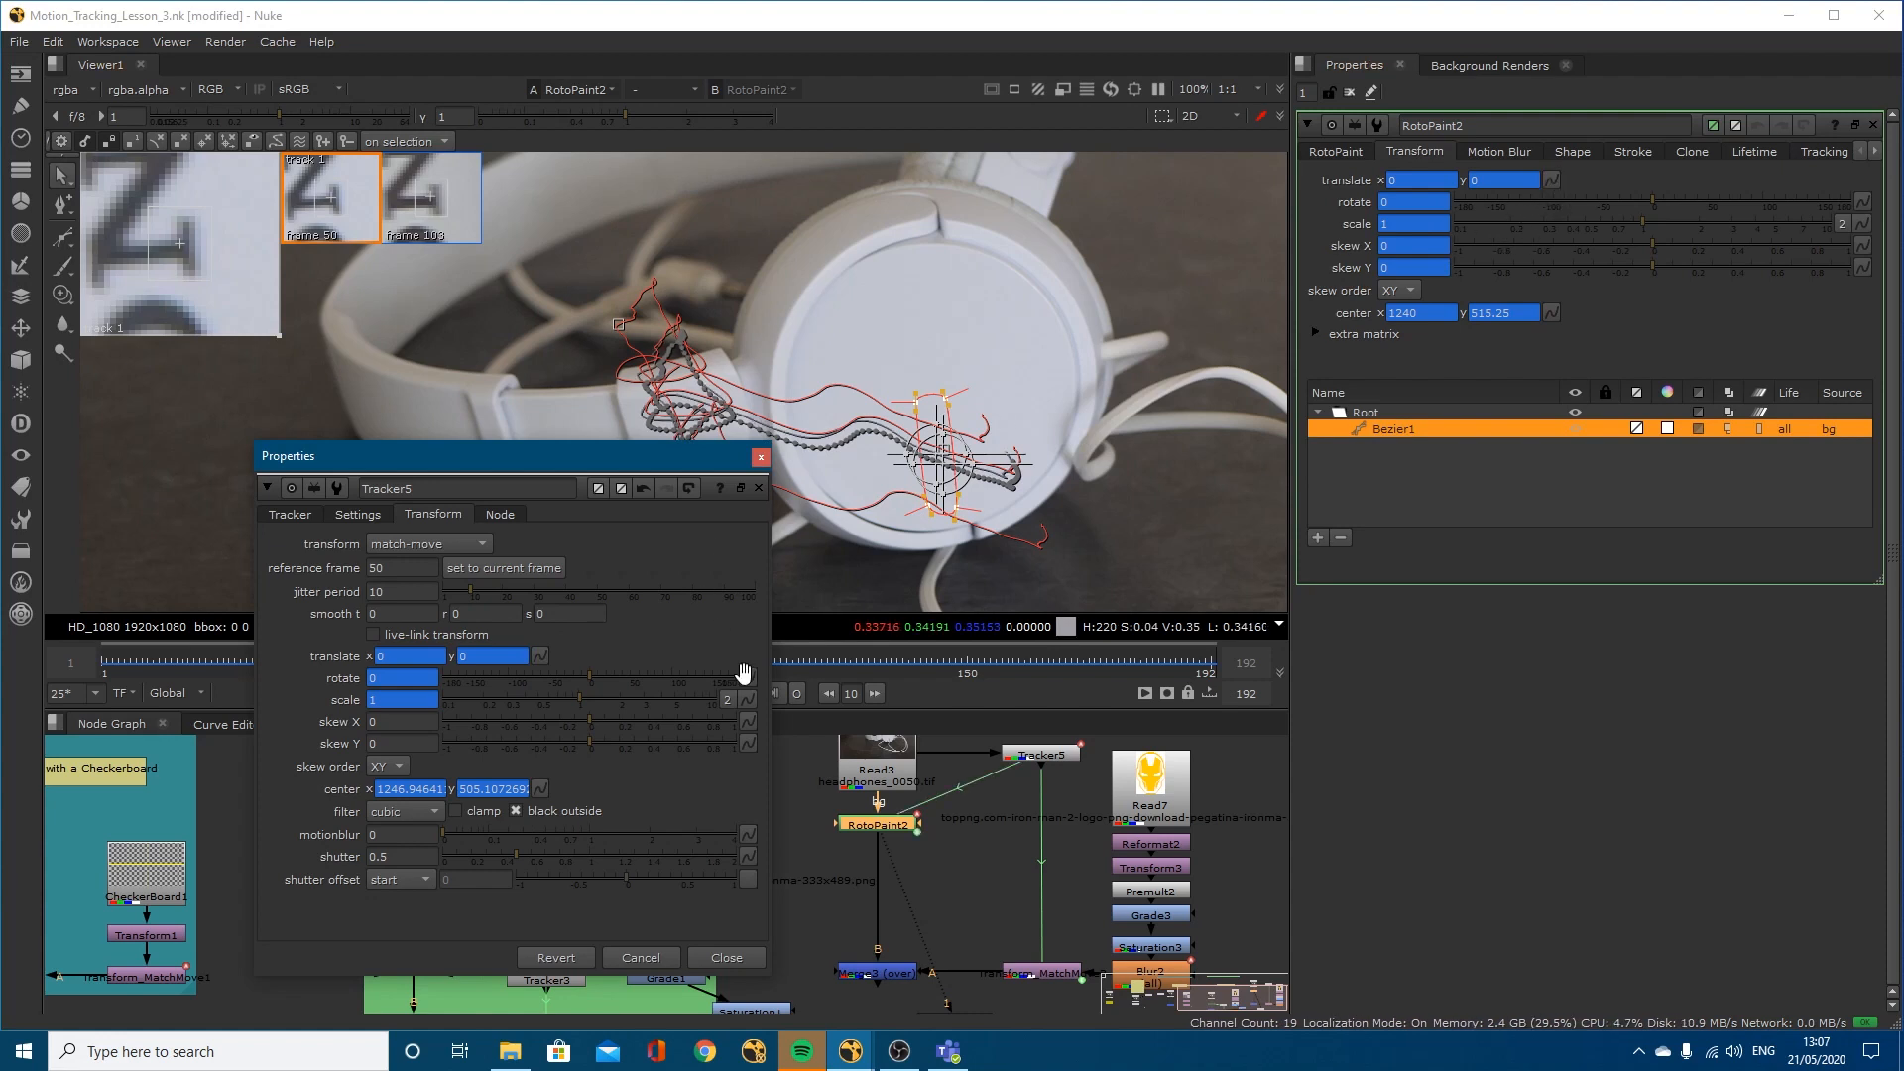
{"action": "left_click_drag", "start_coordinate": [743, 673], "coordinate": [1839, 227], "text": "ctrl"}
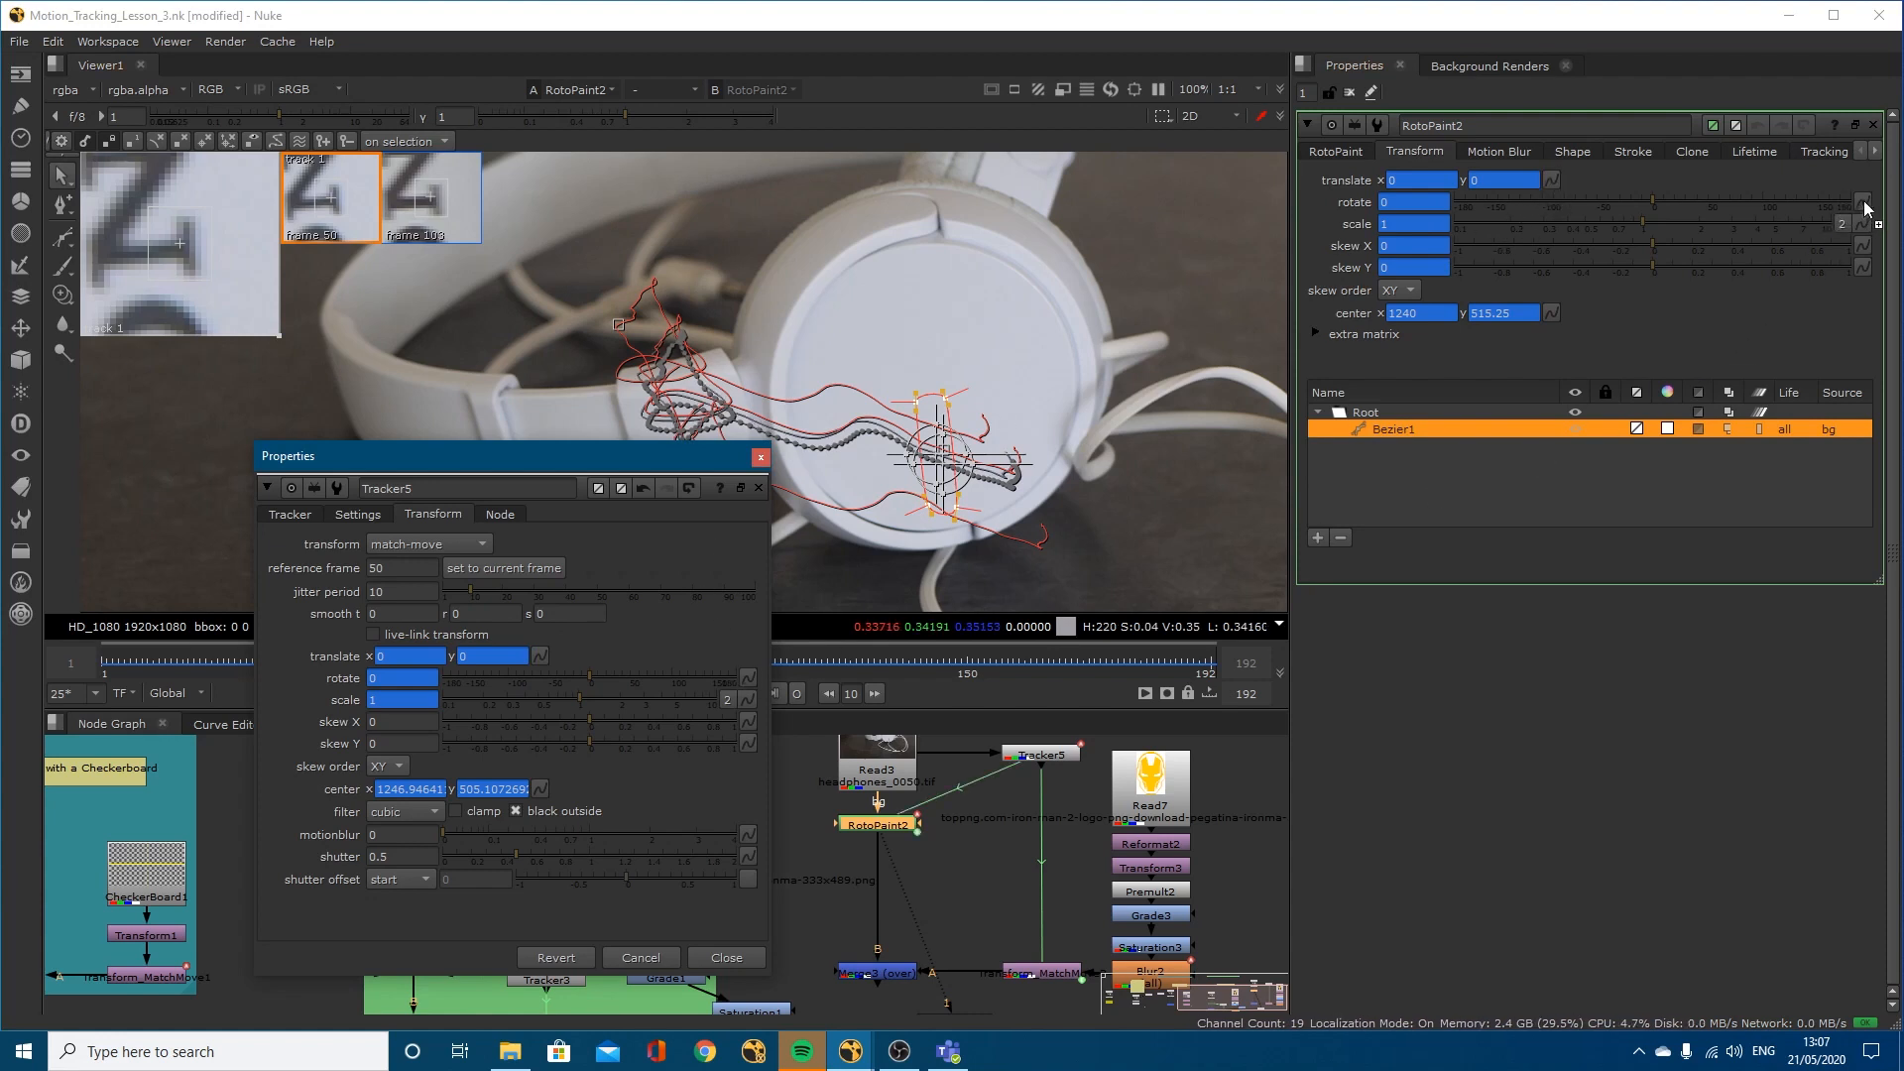
{"action": "left_click", "coordinate": [745, 709], "text": "ctrl"}
{"action": "left_click_drag", "start_coordinate": [745, 692], "coordinate": [821, 691], "text": "ctrl"}
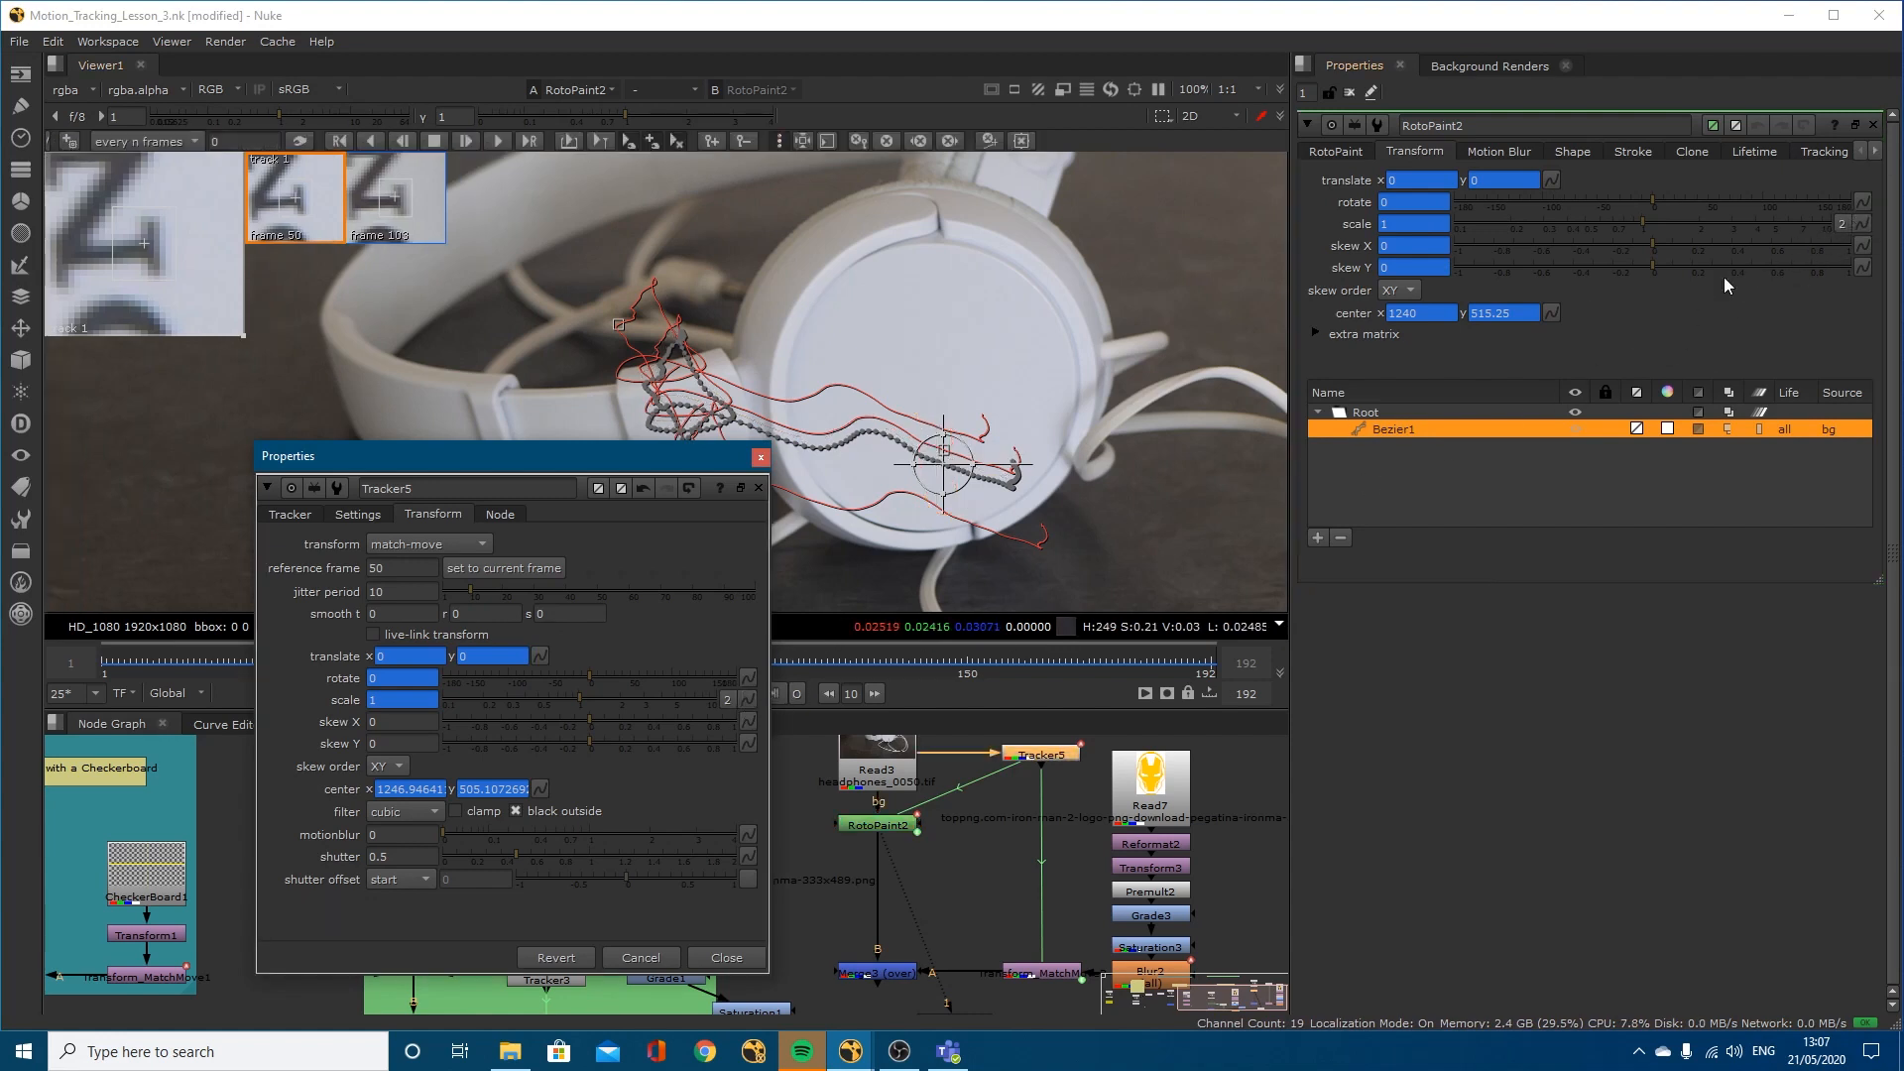
Step: Step forward frame by frame from frame 50 to examine how the patch shape follows the moving ear cup
{"action": "key", "text": "Right"}
{"action": "key", "text": "Right"}
{"action": "key", "text": "Right"}
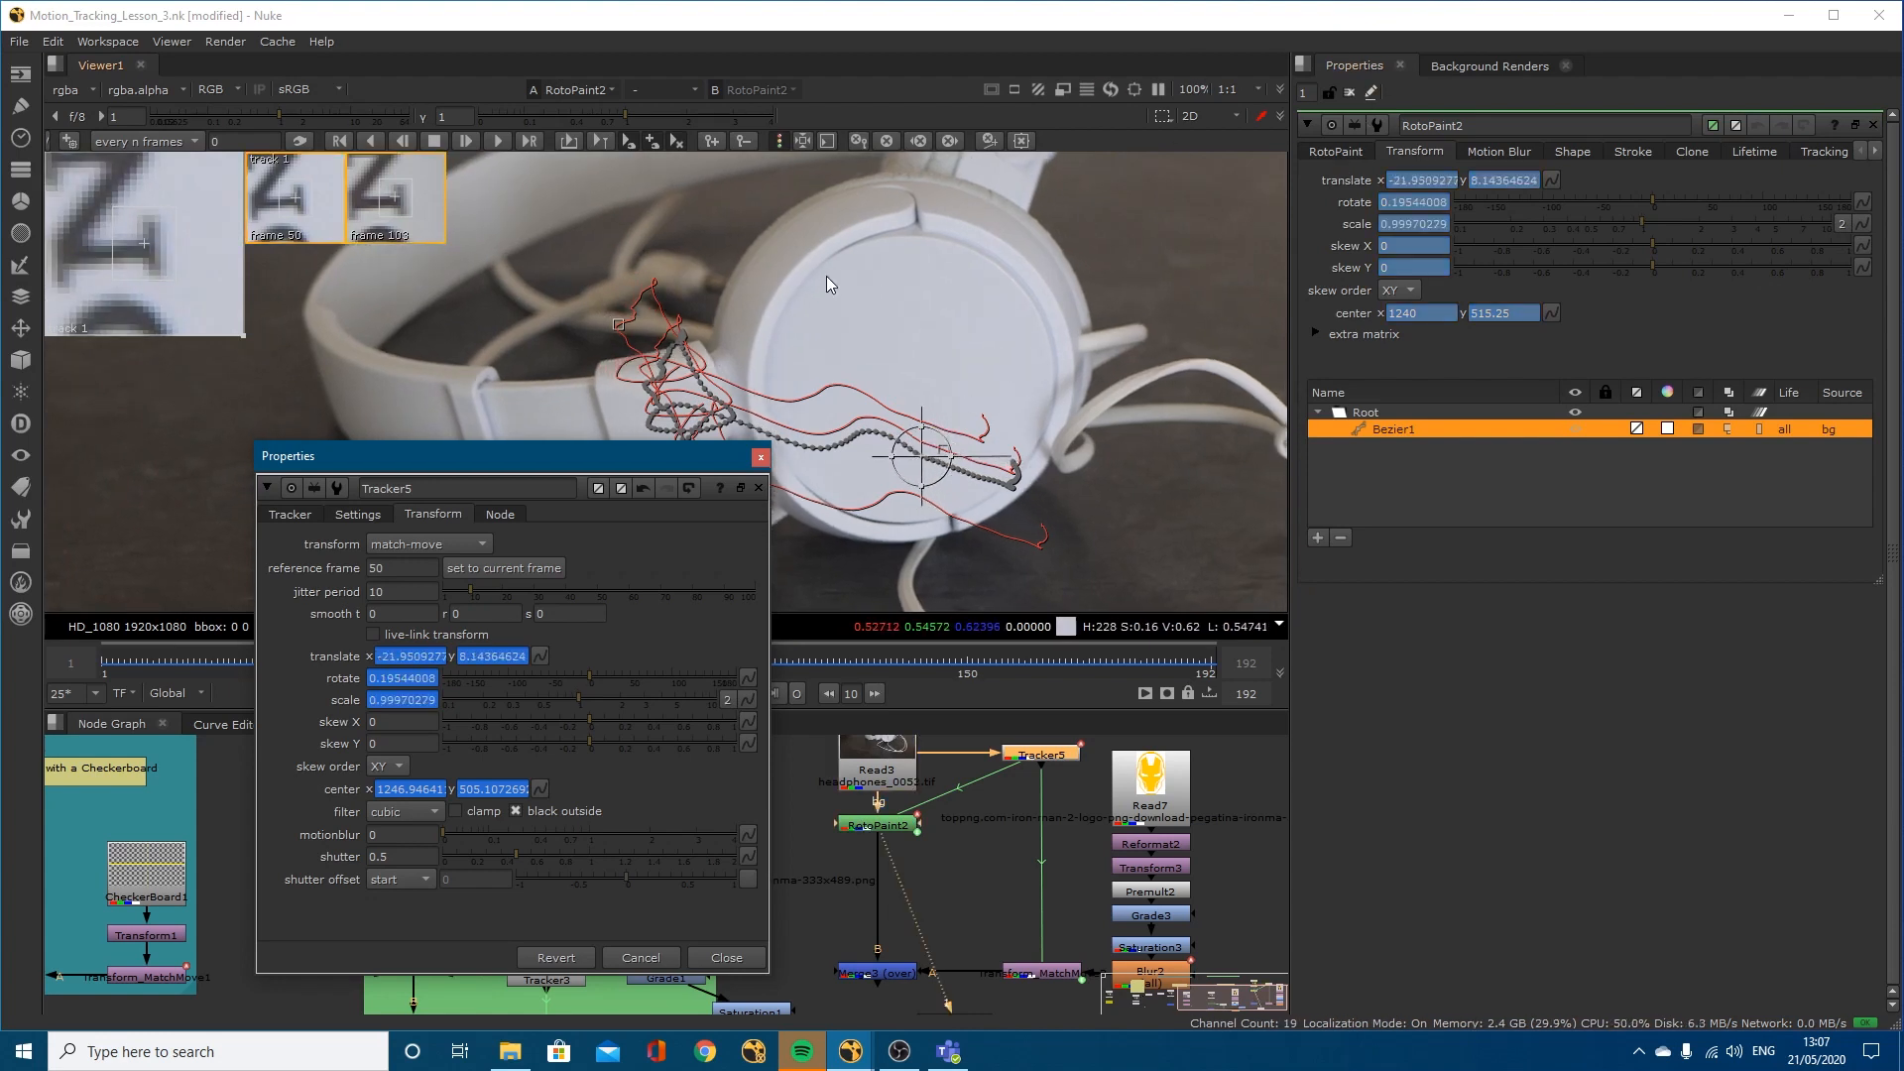
{"action": "left_click", "coordinate": [1337, 150]}
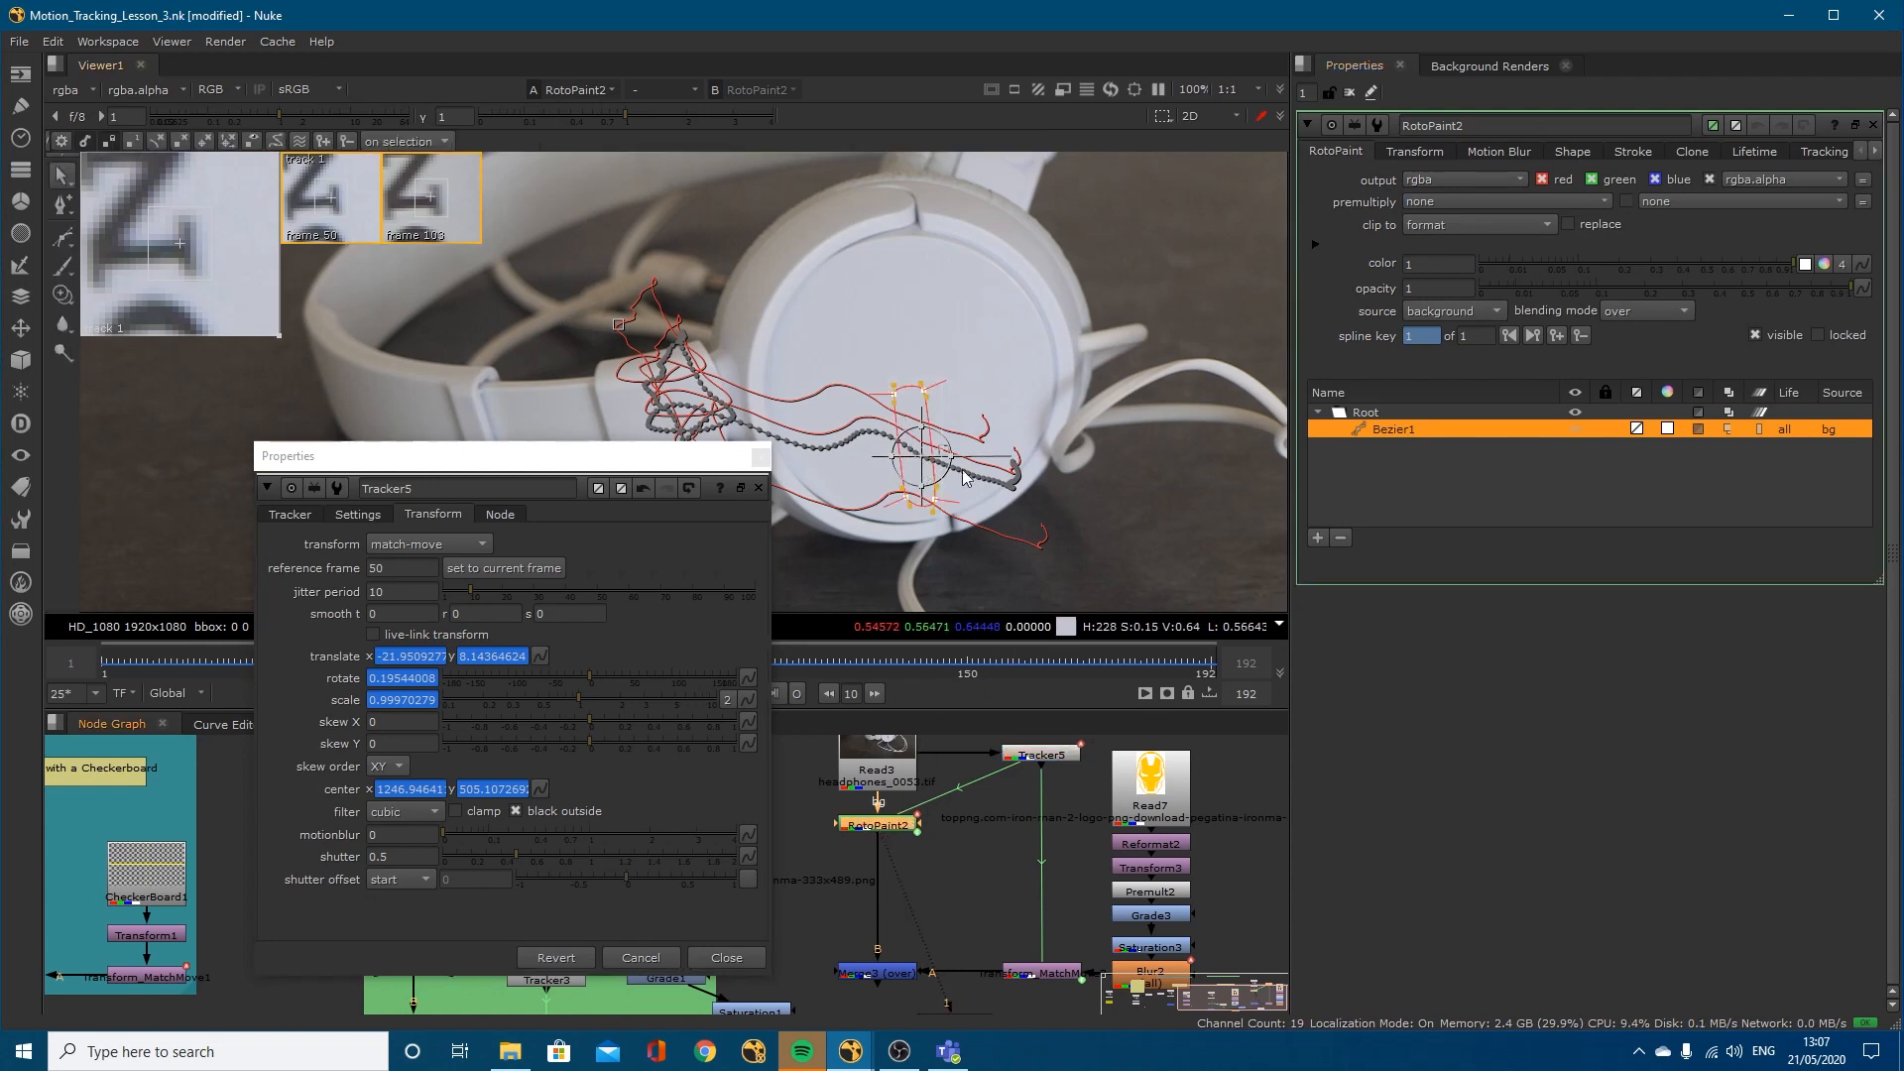
{"action": "left_click", "coordinate": [1414, 151]}
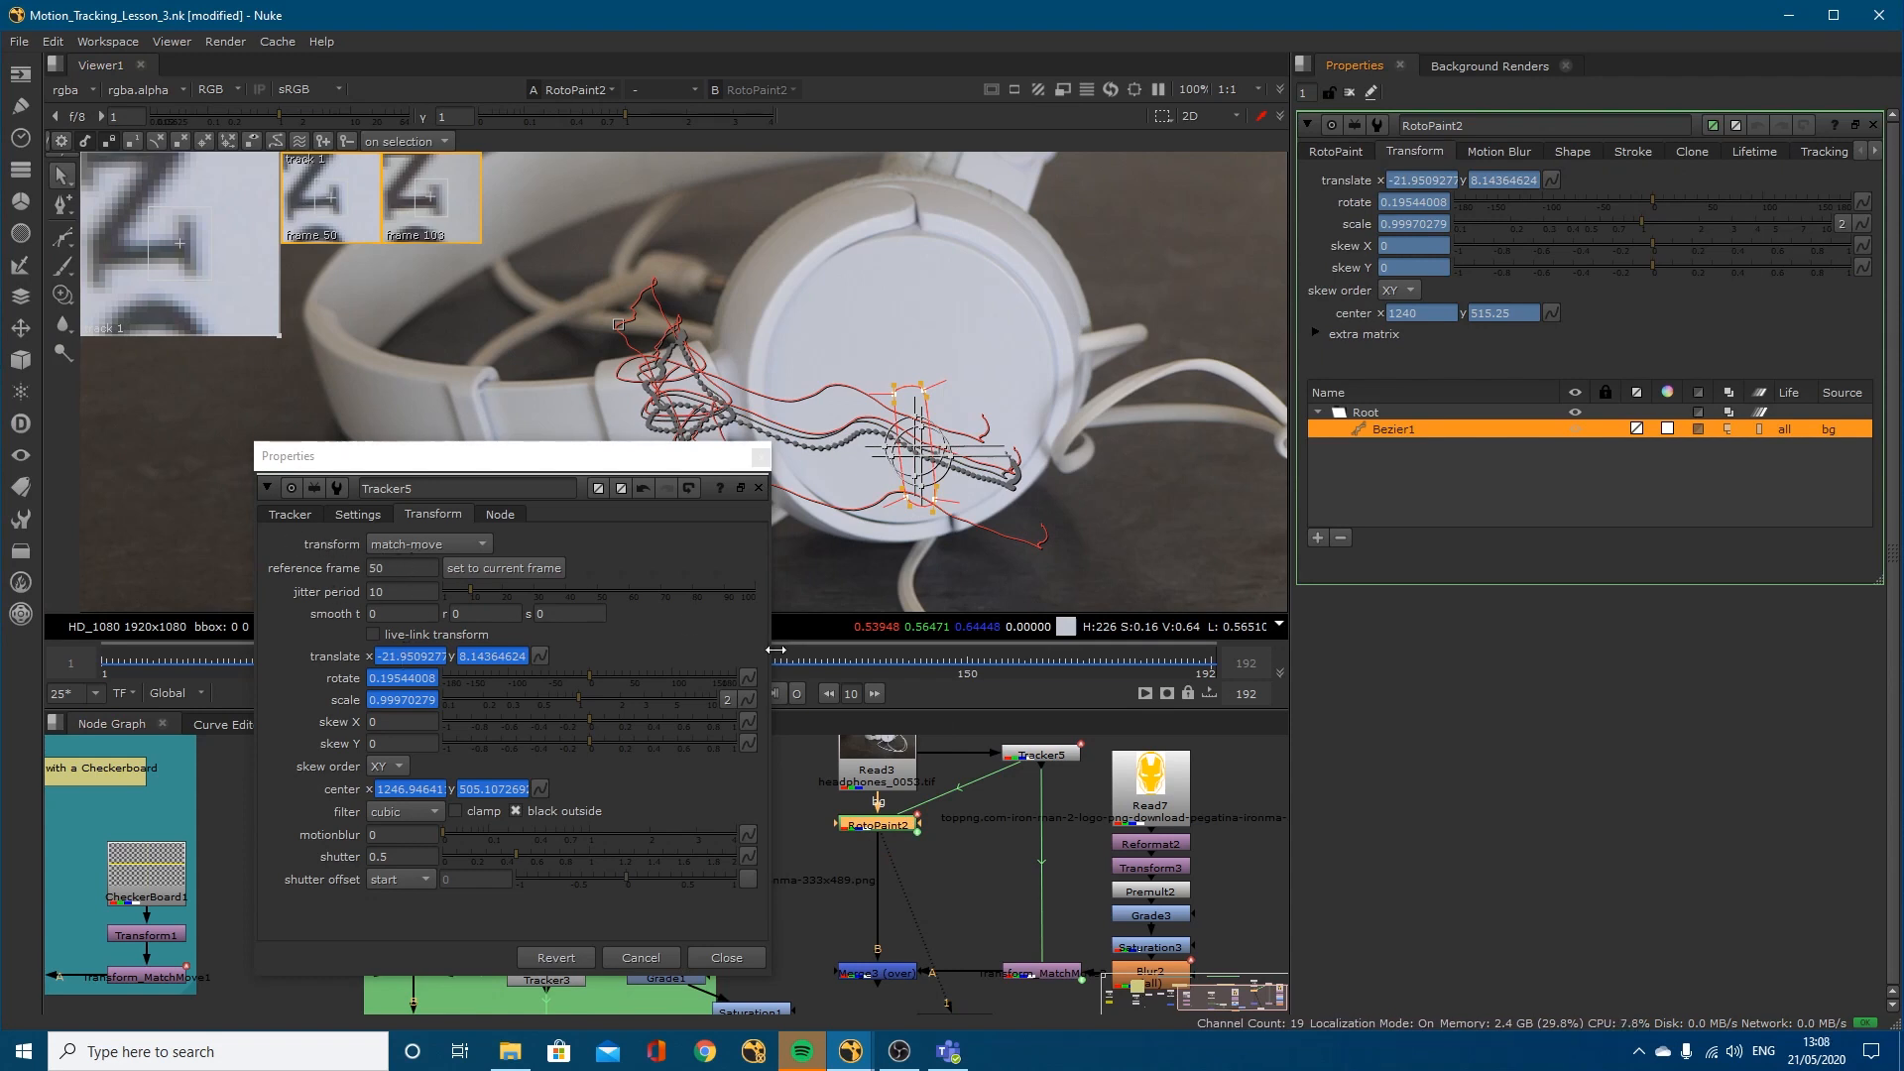
{"action": "key", "text": "Right"}
{"action": "key", "text": "Right"}
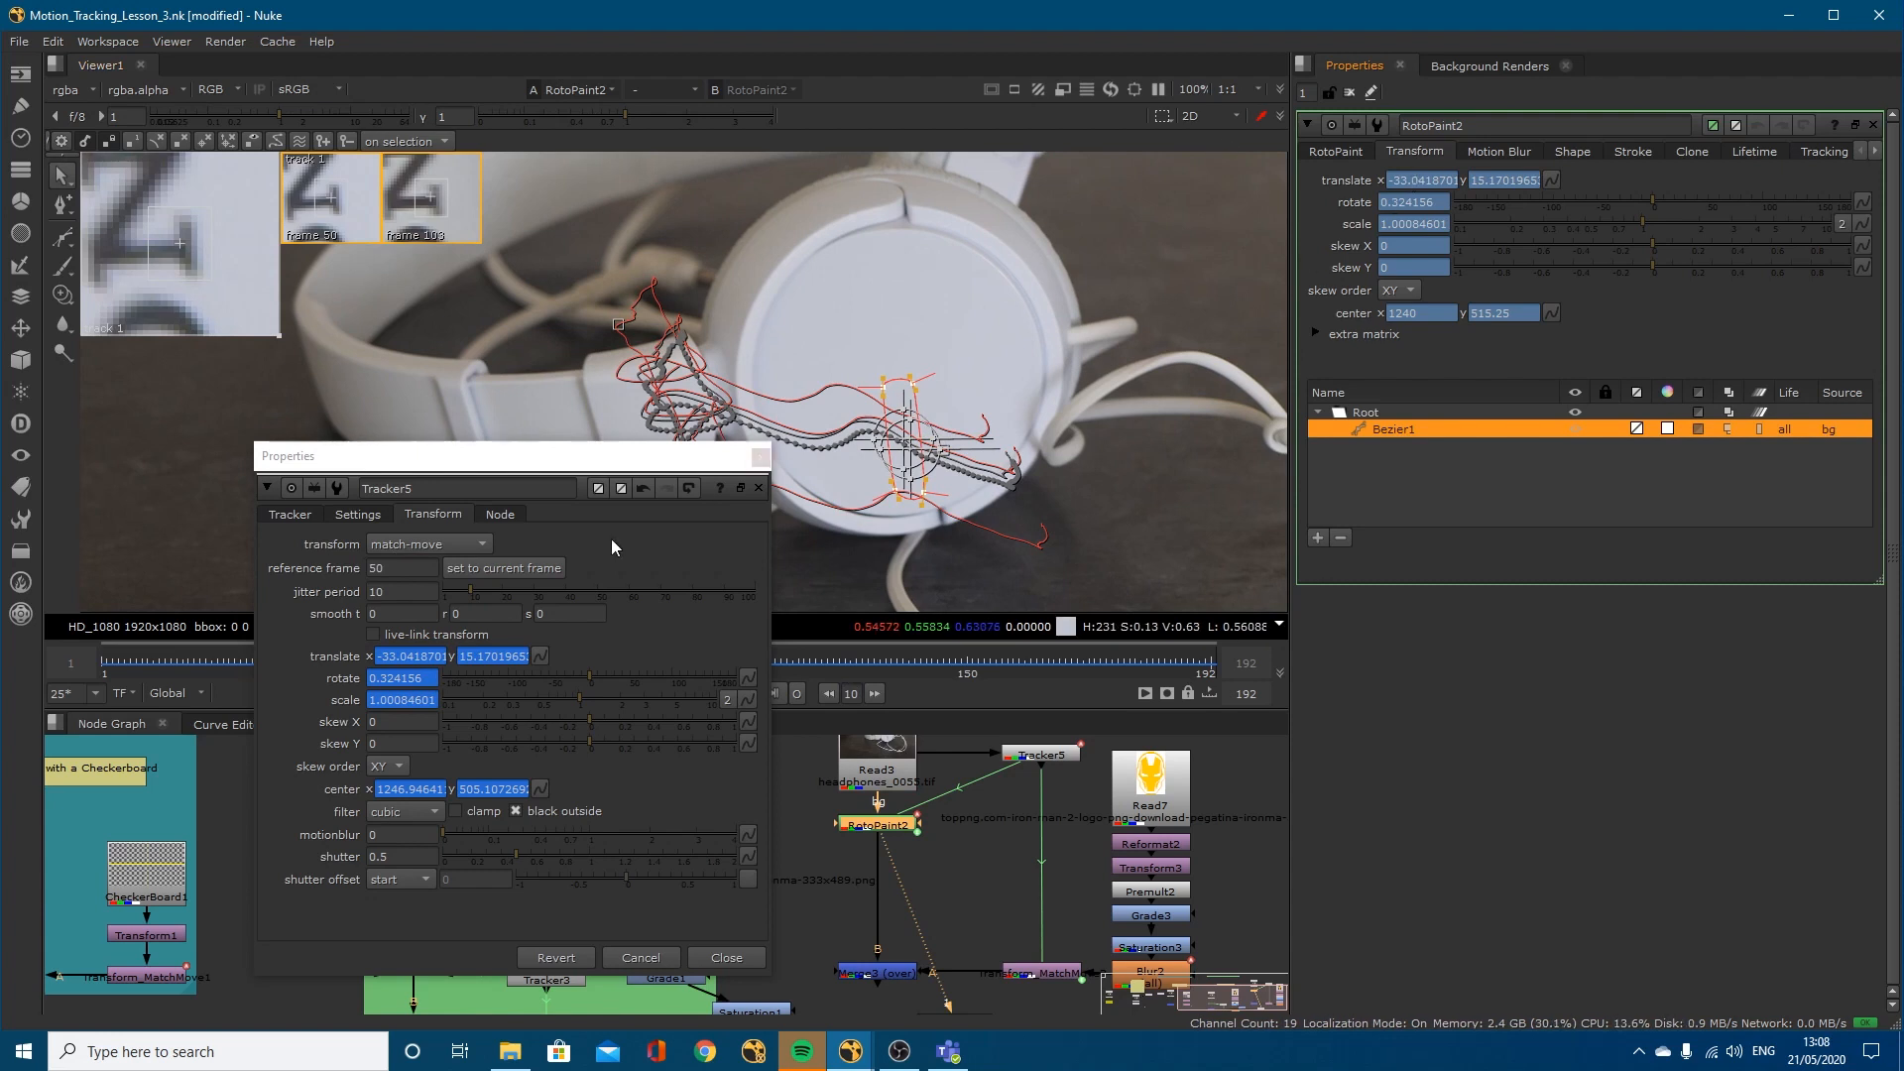
{"action": "key", "text": "Right"}
{"action": "key", "text": "Right"}
{"action": "key", "text": "Right"}
{"action": "key", "text": "Right"}
{"action": "key", "text": "Right"}
{"action": "key", "text": "Right"}
{"action": "key", "text": "Right"}
{"action": "key", "text": "Right"}
{"action": "key", "text": "Right"}
{"action": "key", "text": "Right"}
{"action": "key", "text": "Right"}
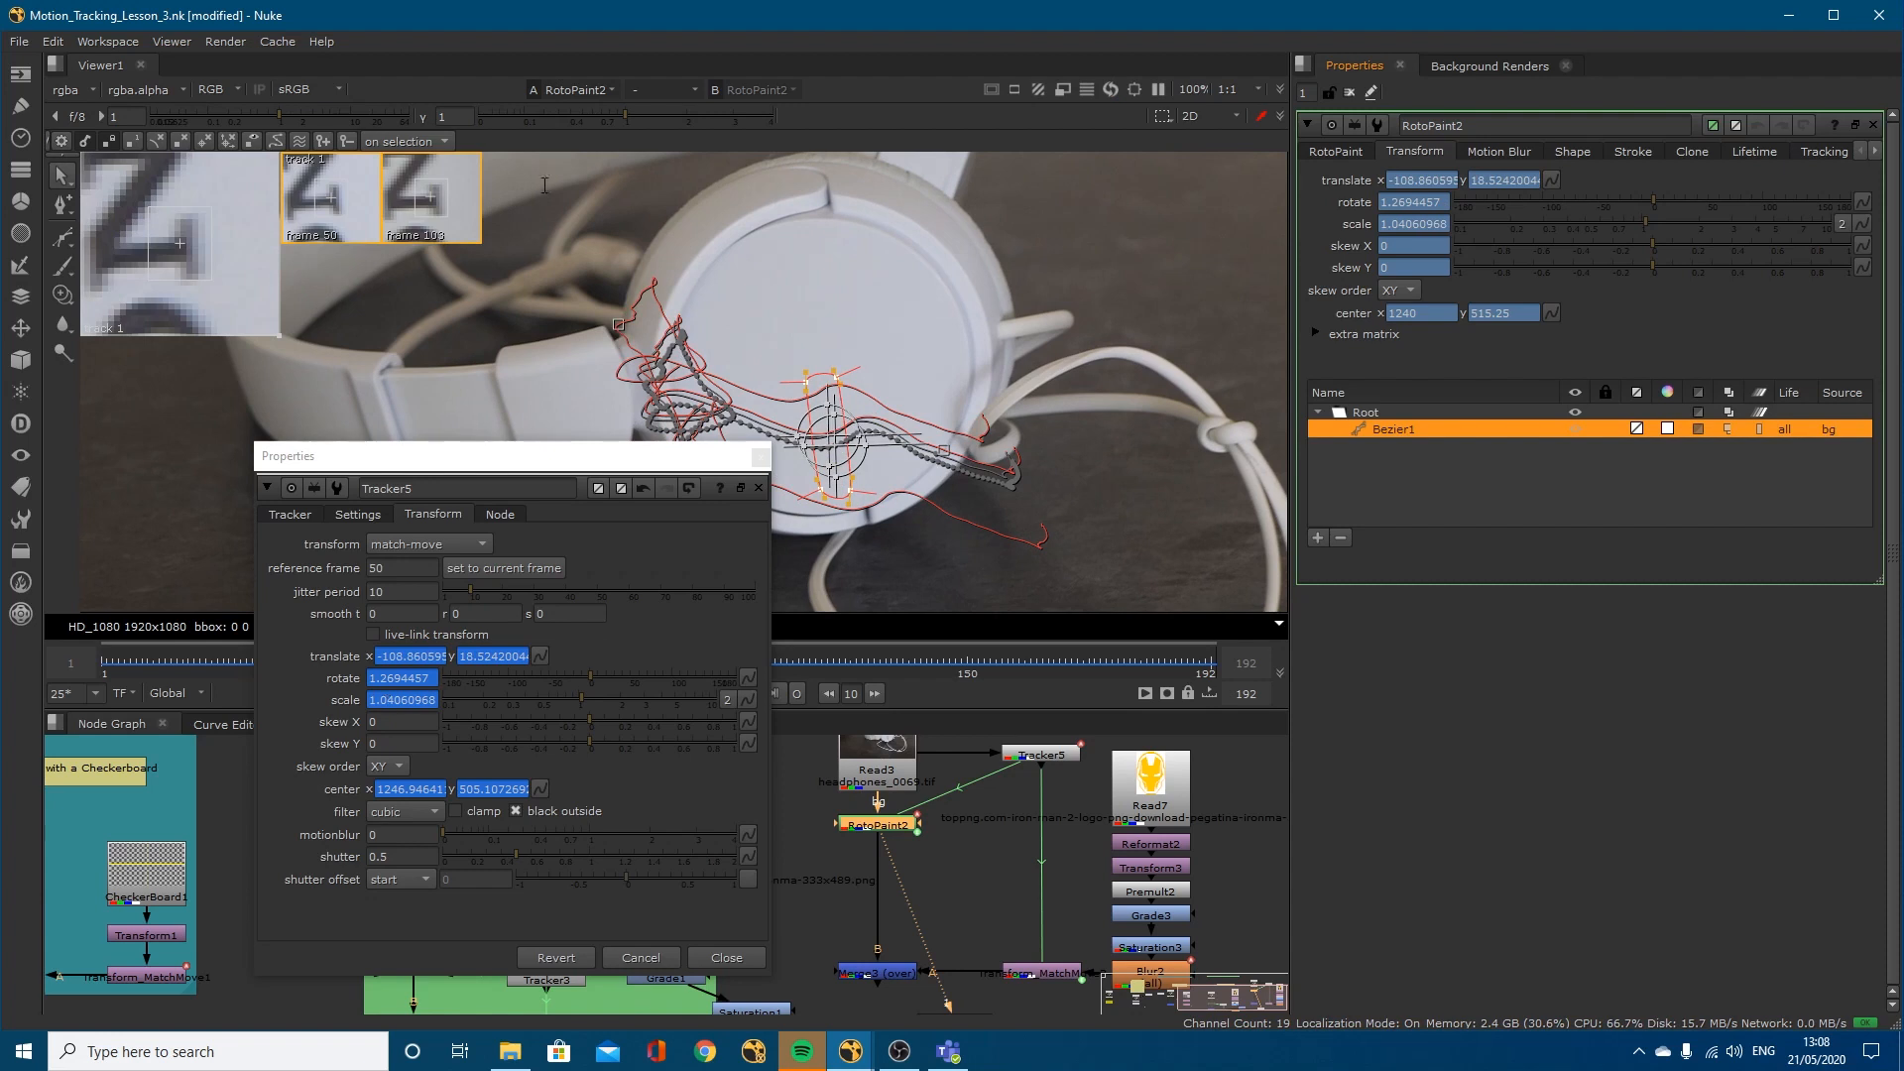
Step: Close Tracker5's floating properties, hide the viewer overlay and examine the patch's edges and shading at frames 100 and 95
{"action": "left_click", "coordinate": [760, 457]}
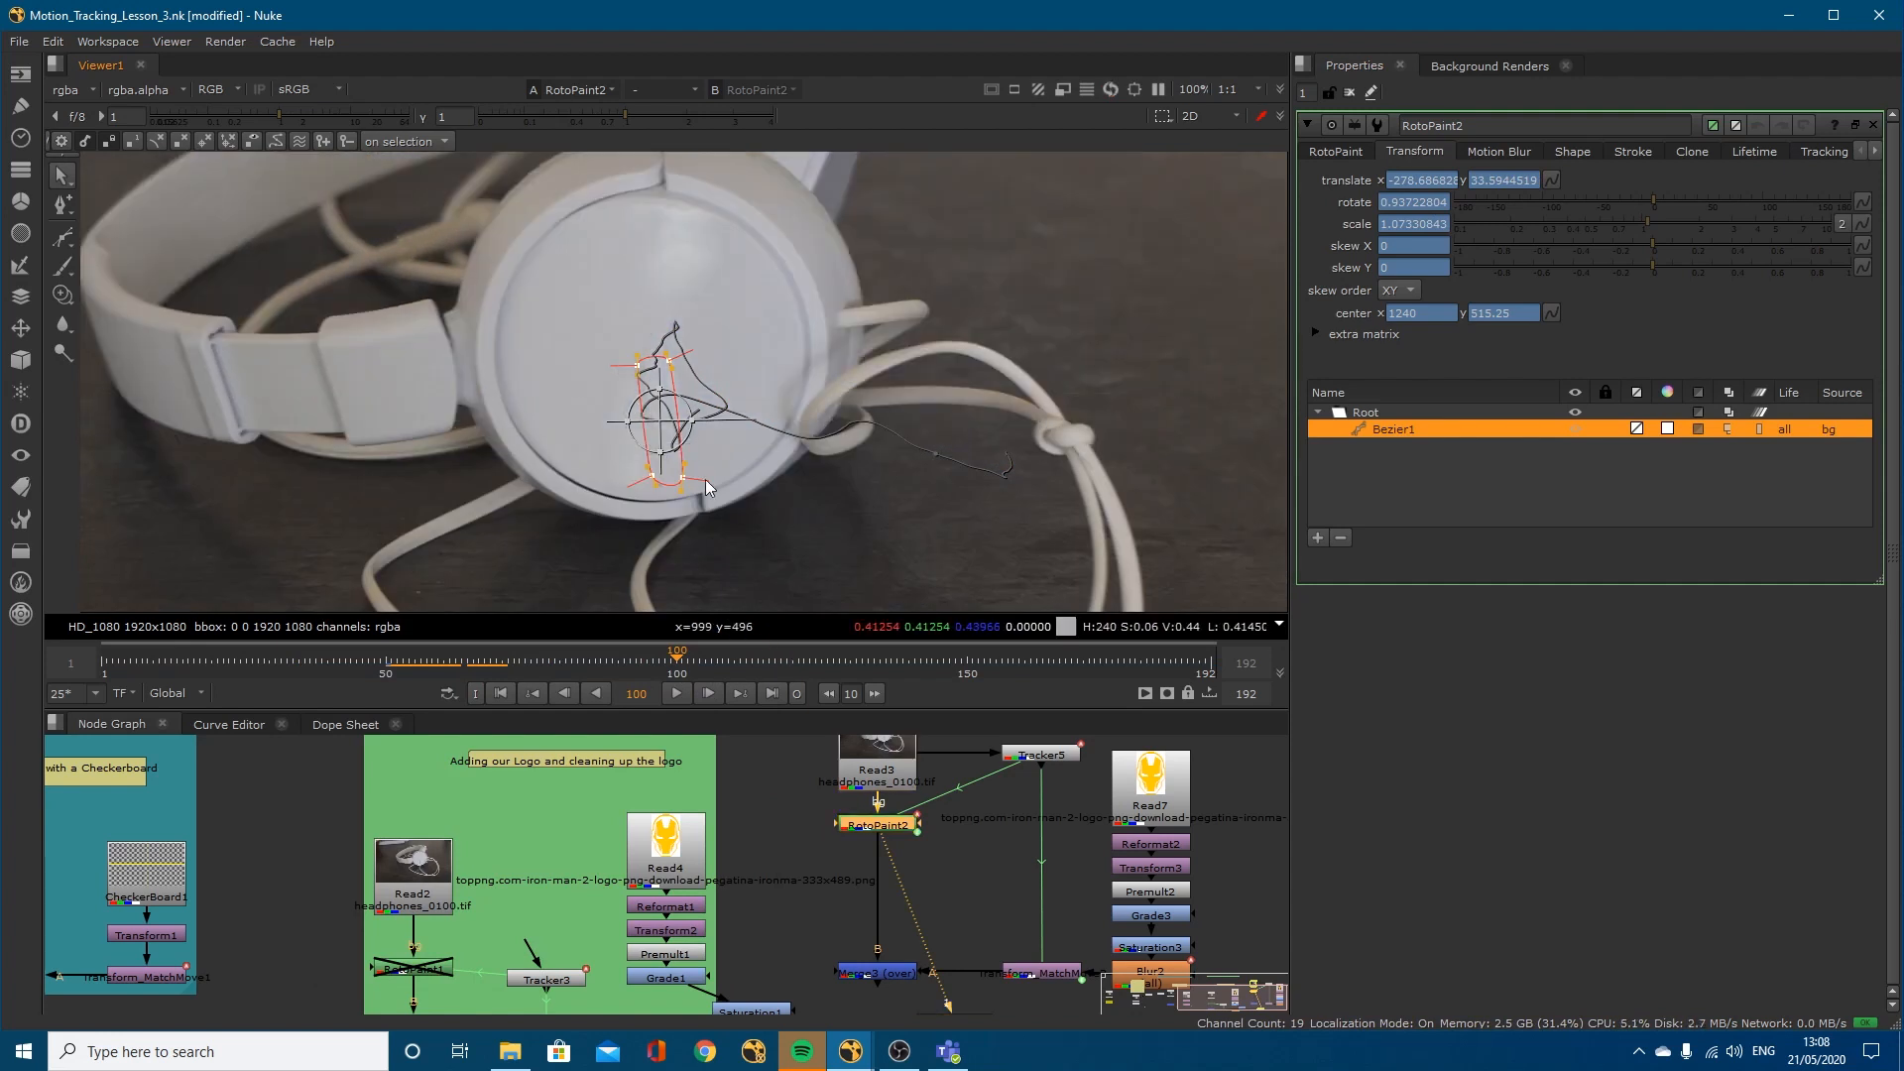
{"action": "key", "text": "o"}
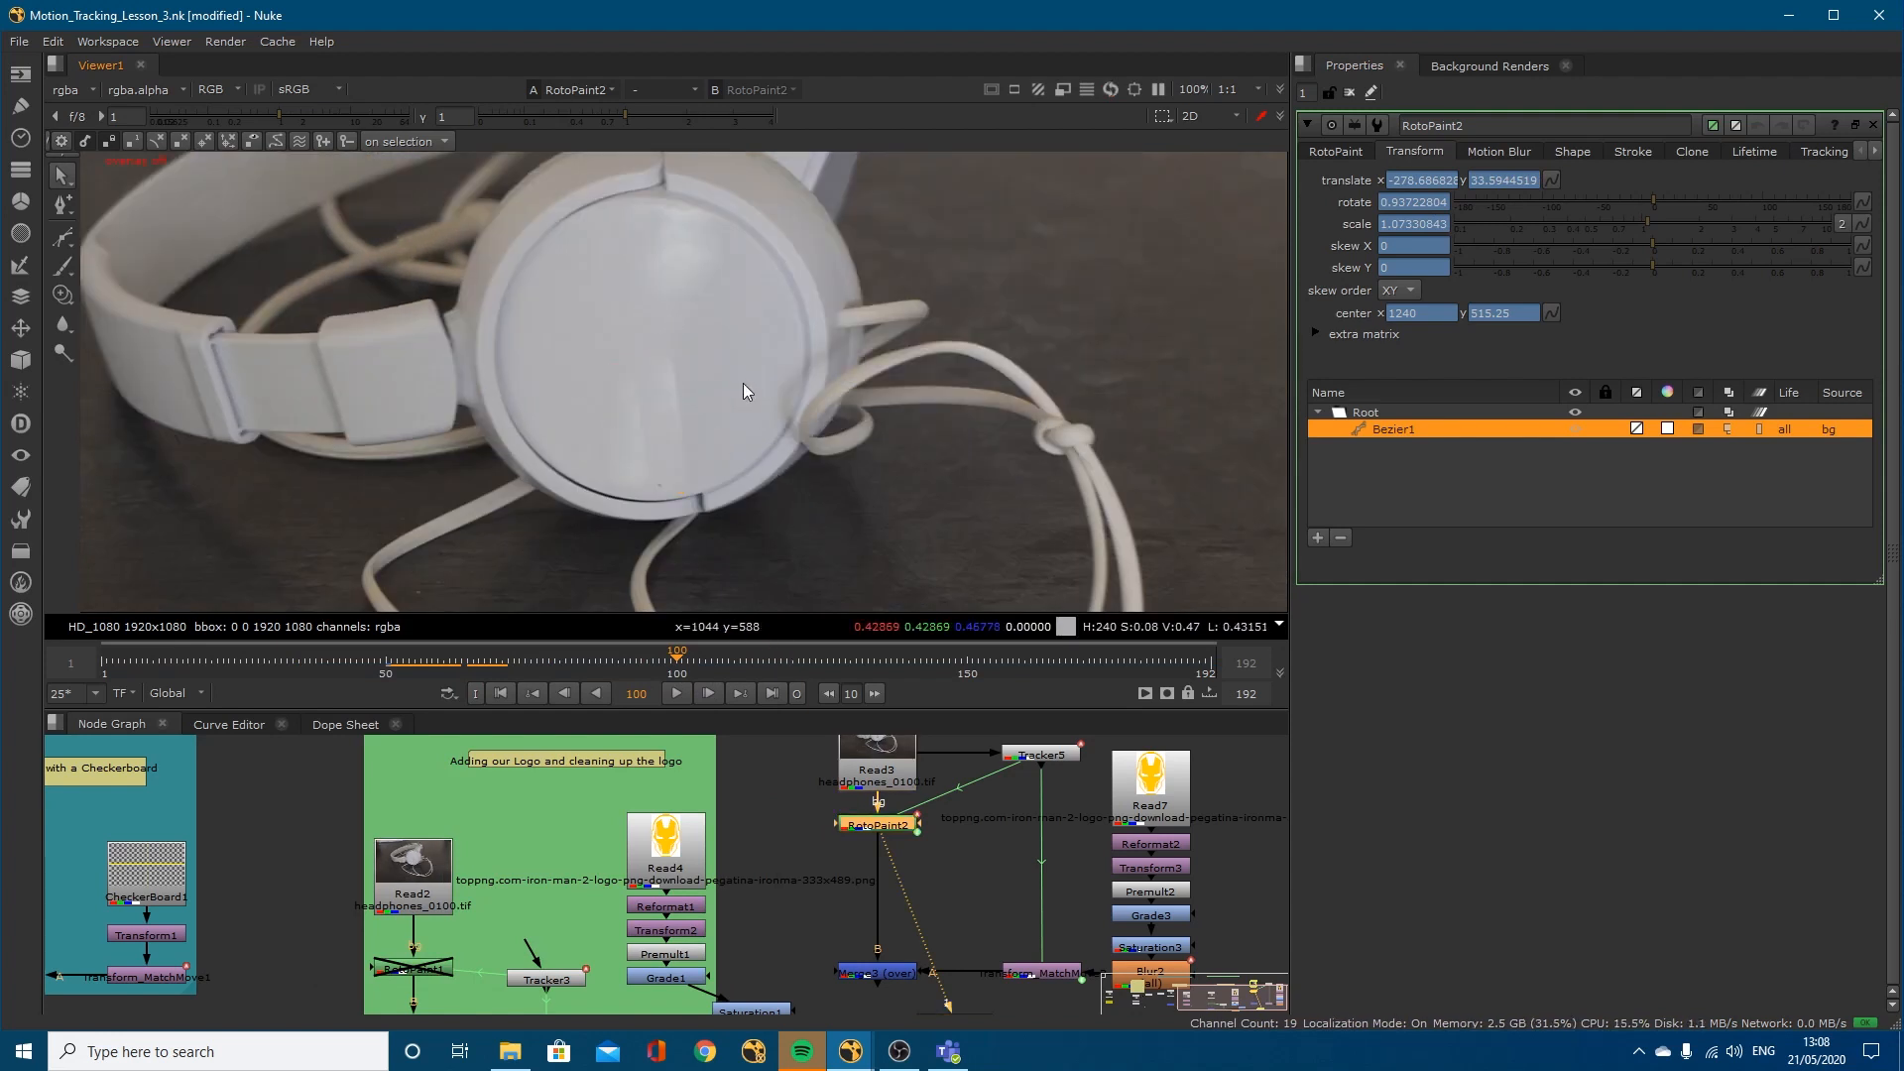
{"action": "scroll", "coordinate": [657, 406], "scroll_direction": "up", "scroll_amount": 1}
{"action": "scroll", "coordinate": [656, 407], "scroll_direction": "up", "scroll_amount": 5}
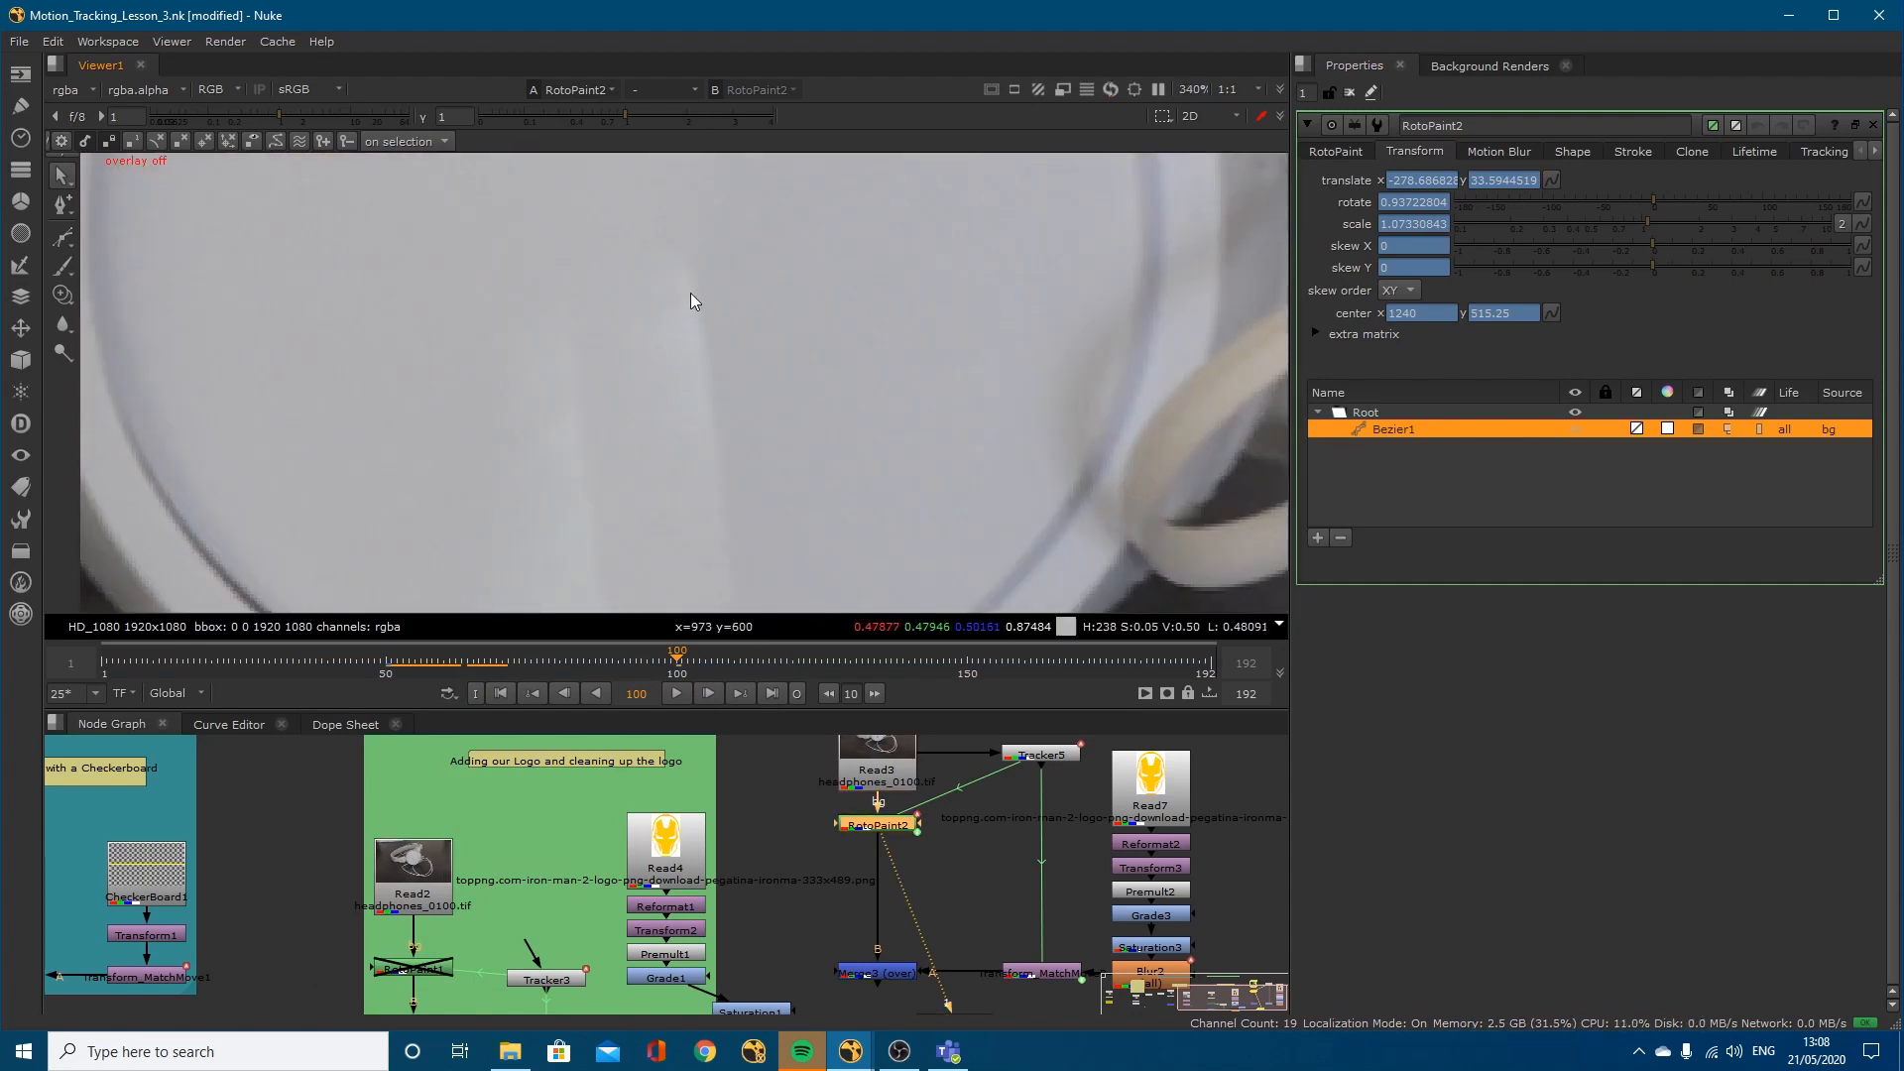
{"action": "scroll", "coordinate": [694, 308], "scroll_direction": "down", "scroll_amount": 5}
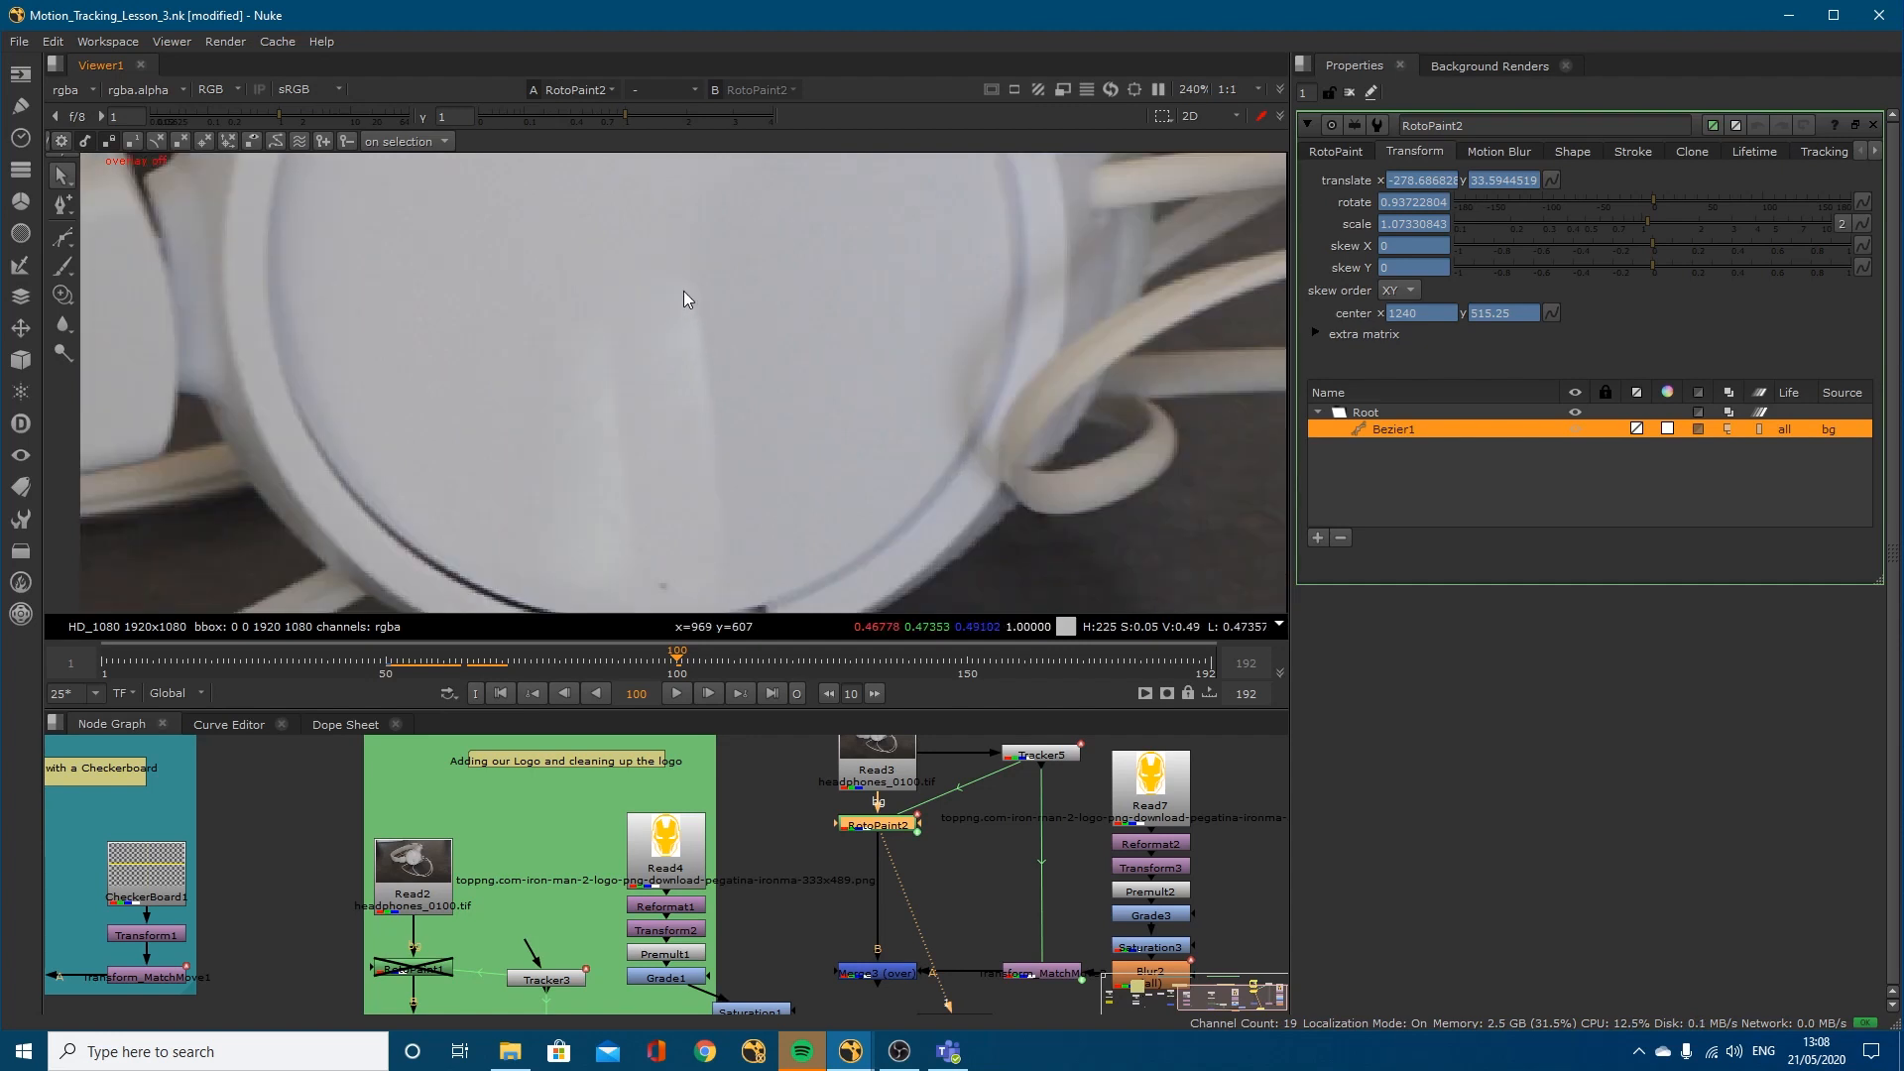
{"action": "left_click_drag", "start_coordinate": [676, 659], "coordinate": [648, 663]}
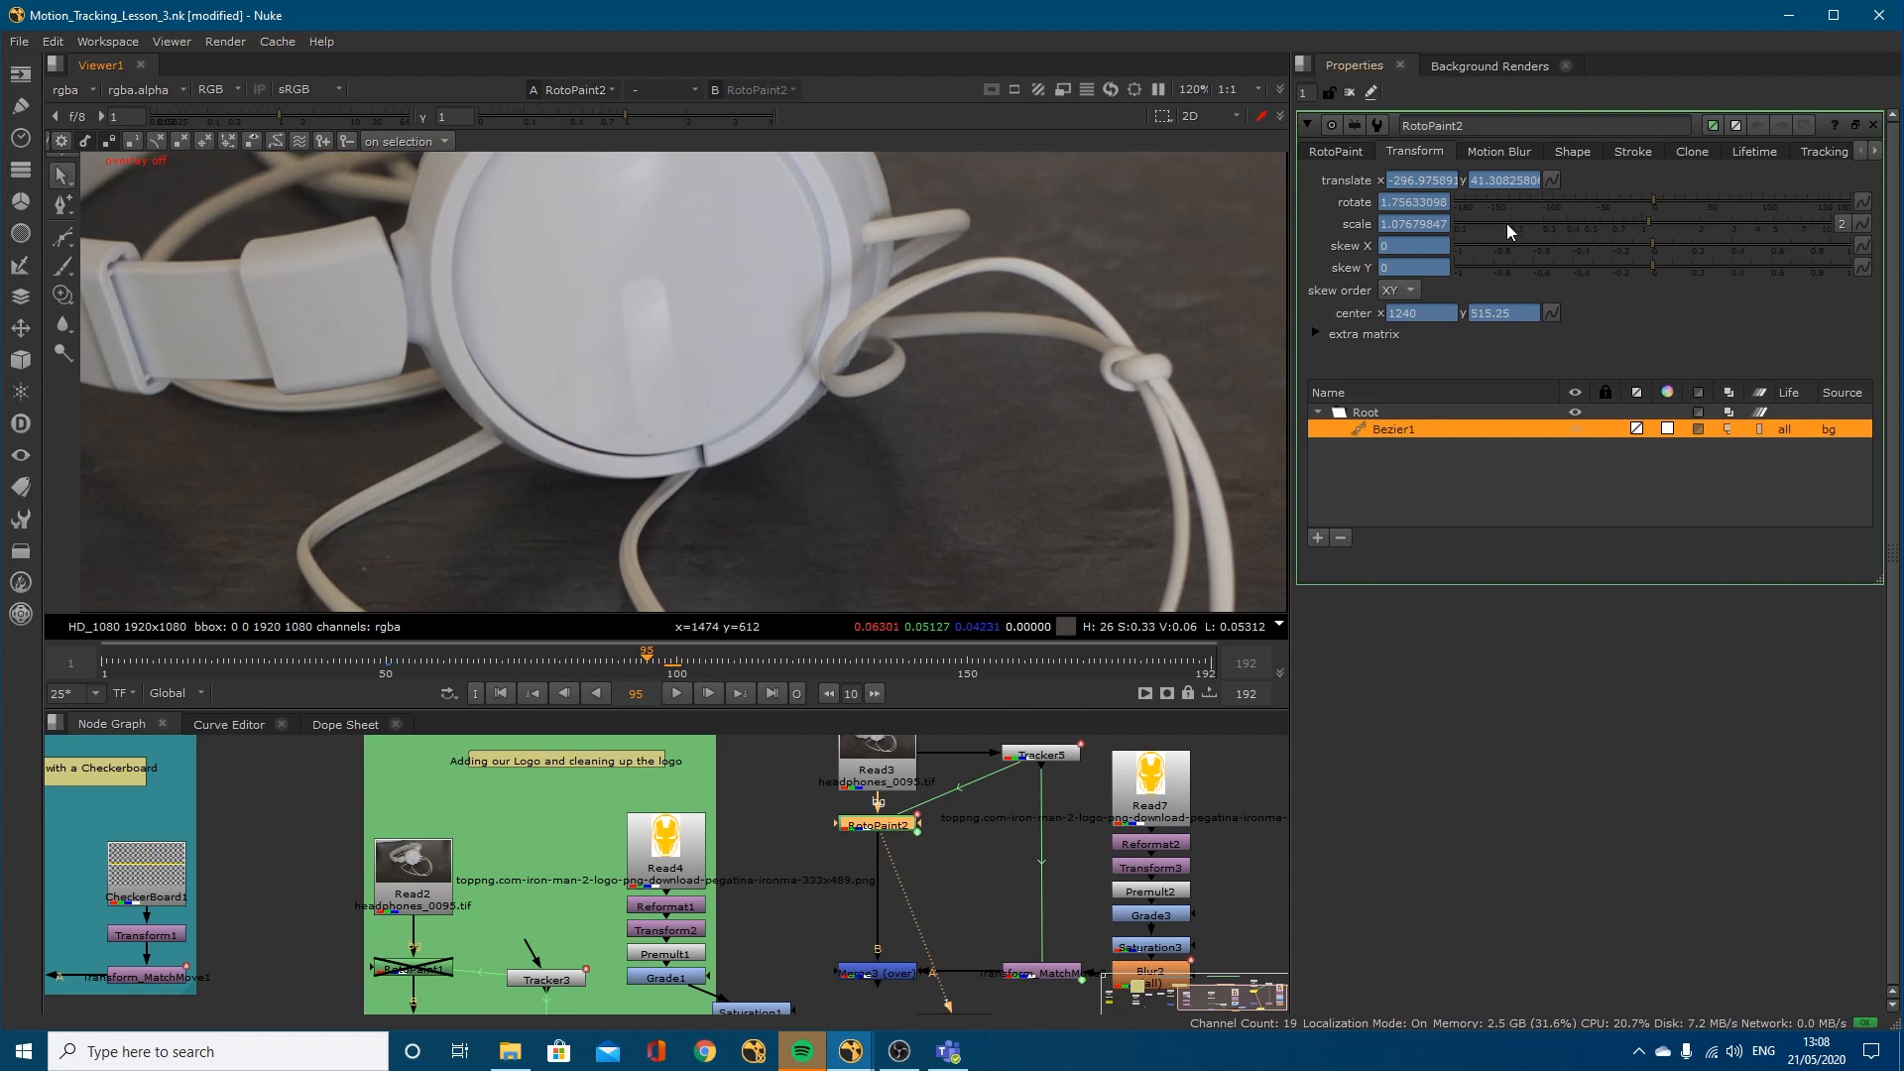
Step: Set a keyframe on Bezier1's clone translate at frame 50
{"action": "left_click", "coordinate": [389, 663]}
{"action": "left_click", "coordinate": [1677, 156]}
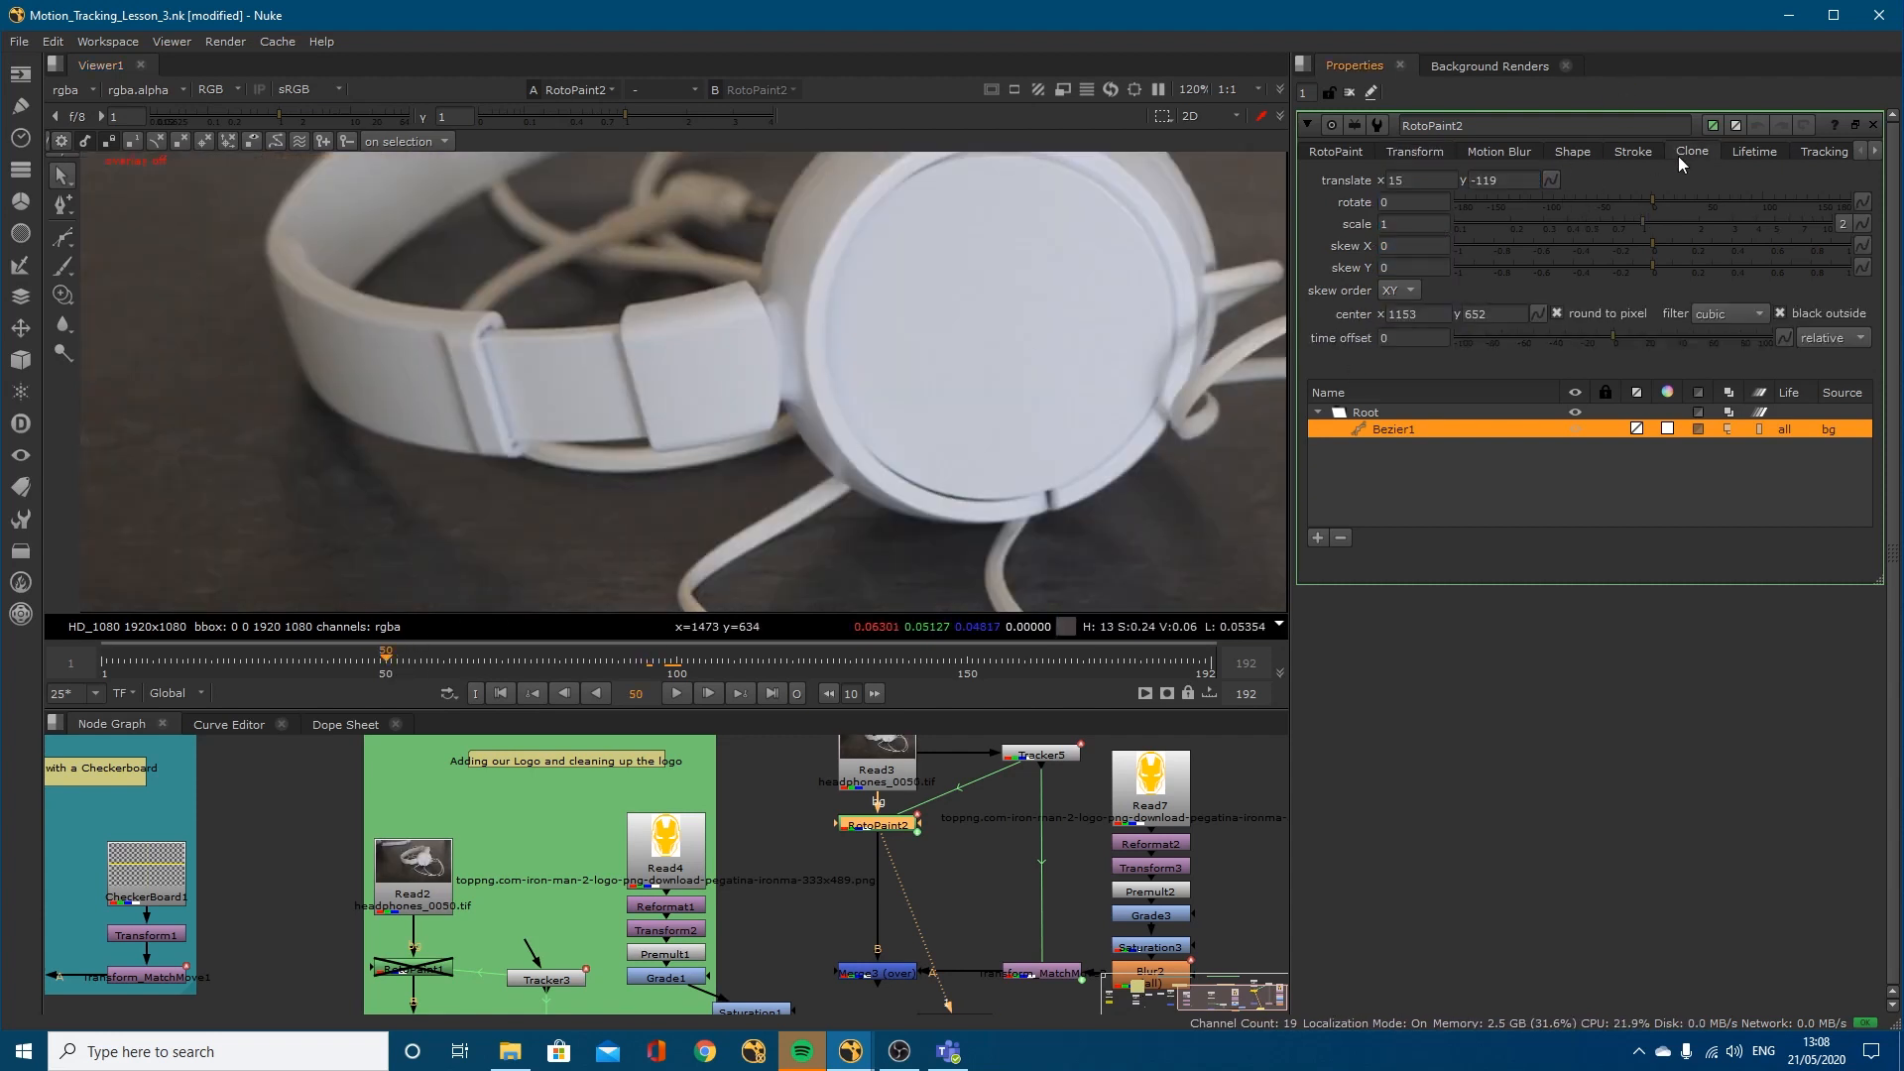
{"action": "left_click", "coordinate": [1550, 180]}
{"action": "left_click", "coordinate": [1610, 185]}
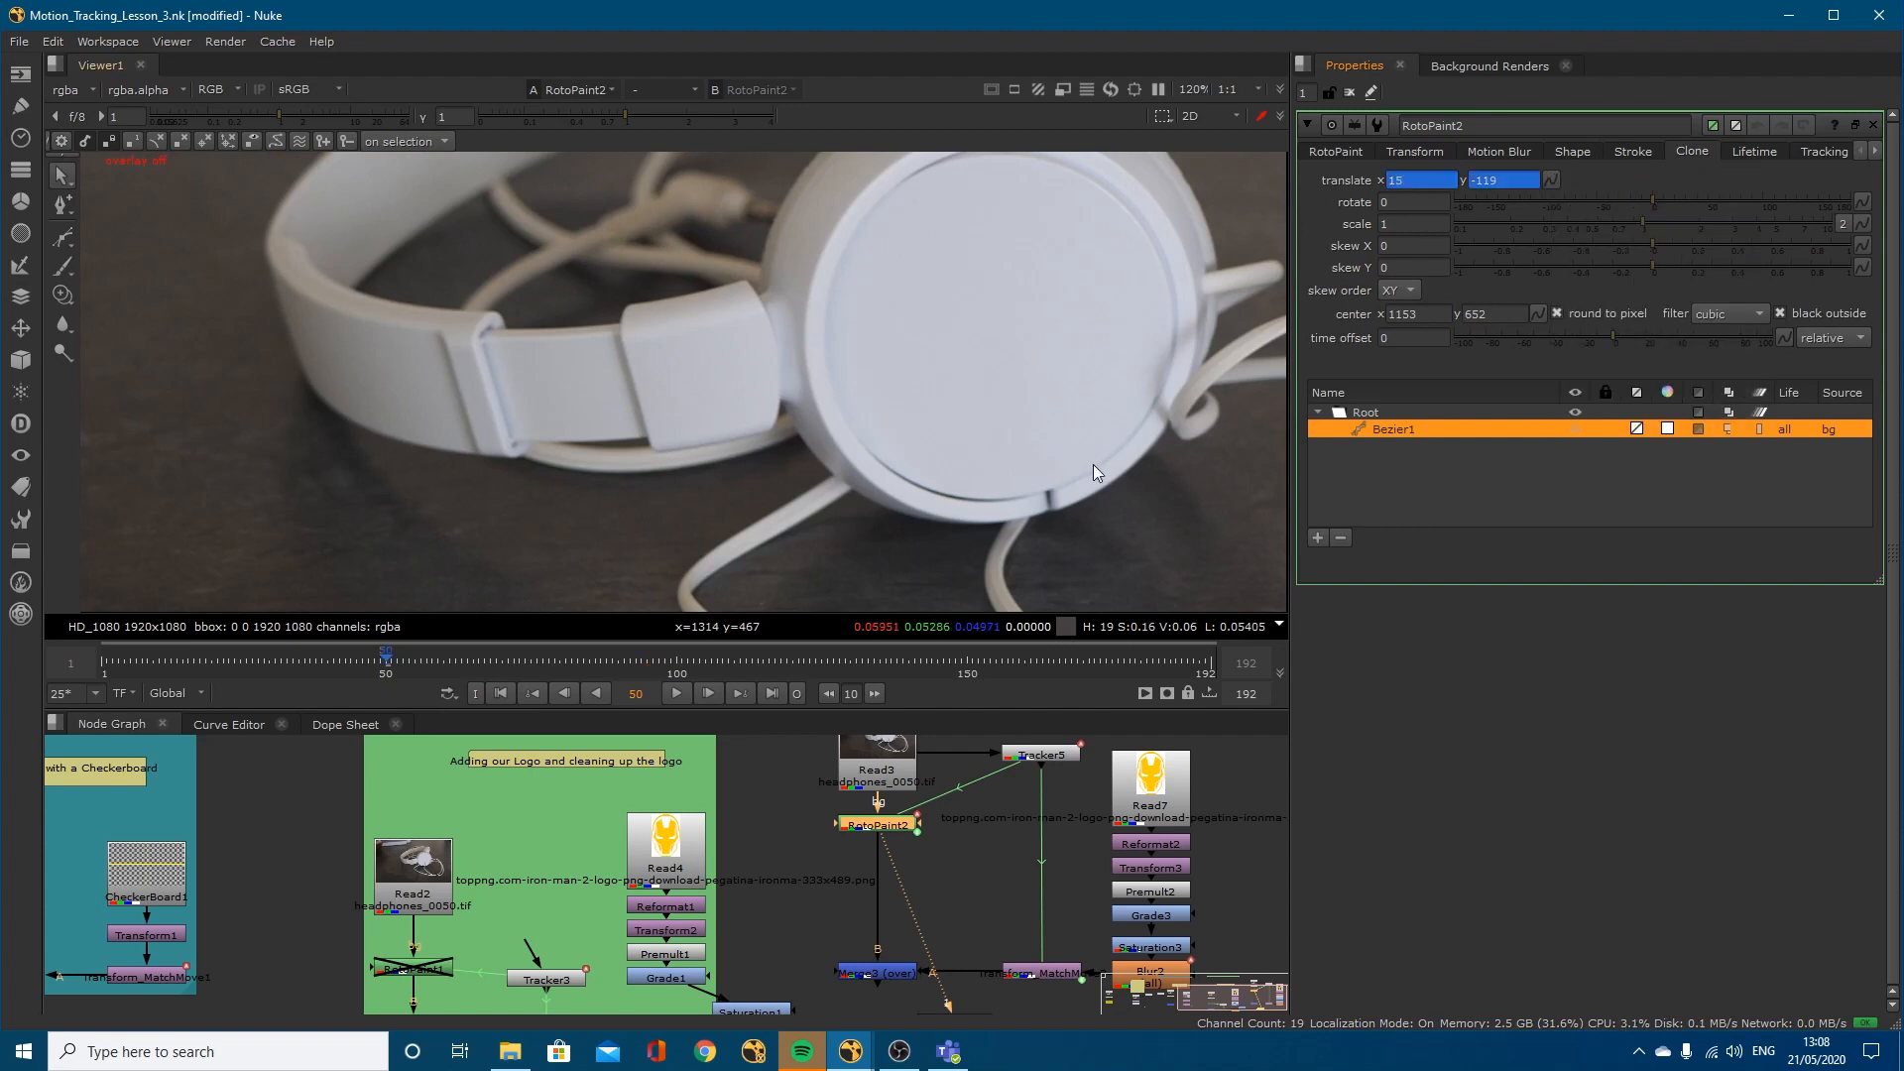
Step: Set a keyframe on Bezier1's clone translate at frame 70
{"action": "key", "text": "shift+Right"}
{"action": "key", "text": "shift+Right"}
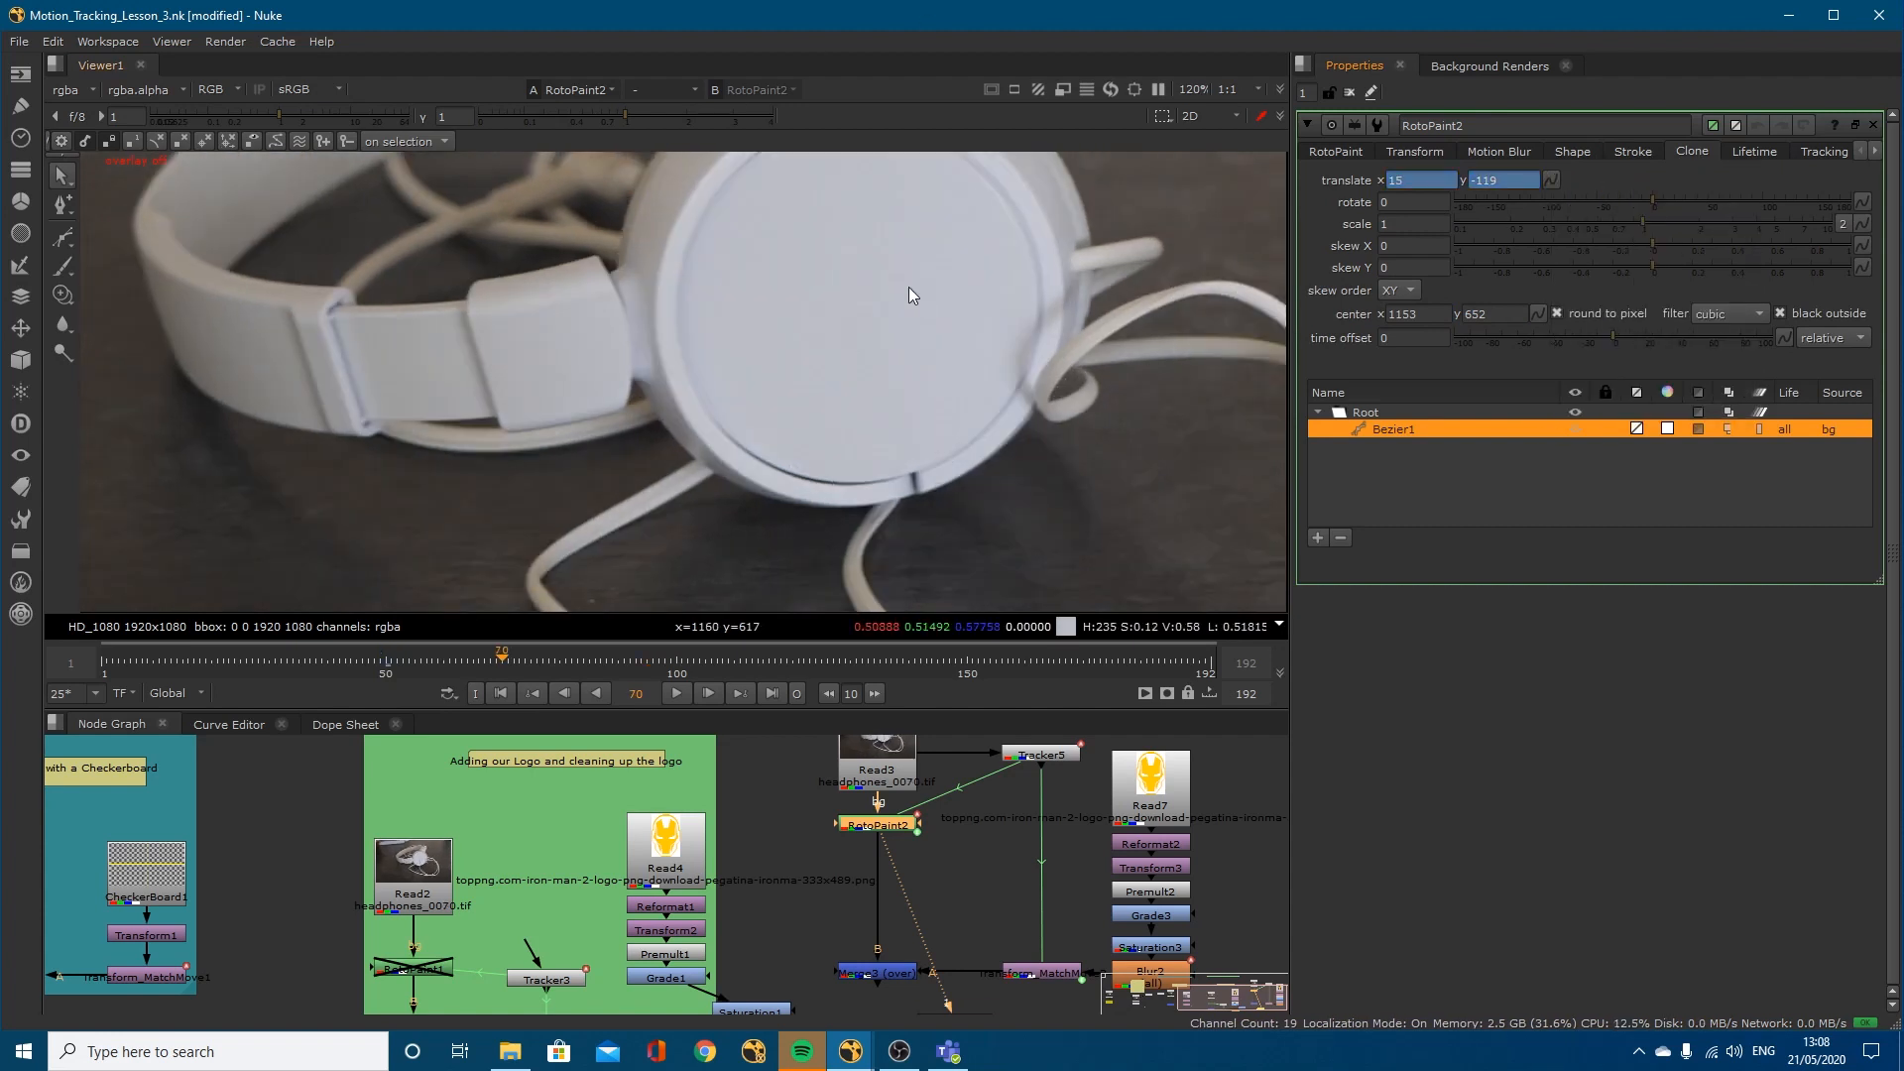
{"action": "left_click", "coordinate": [1550, 180]}
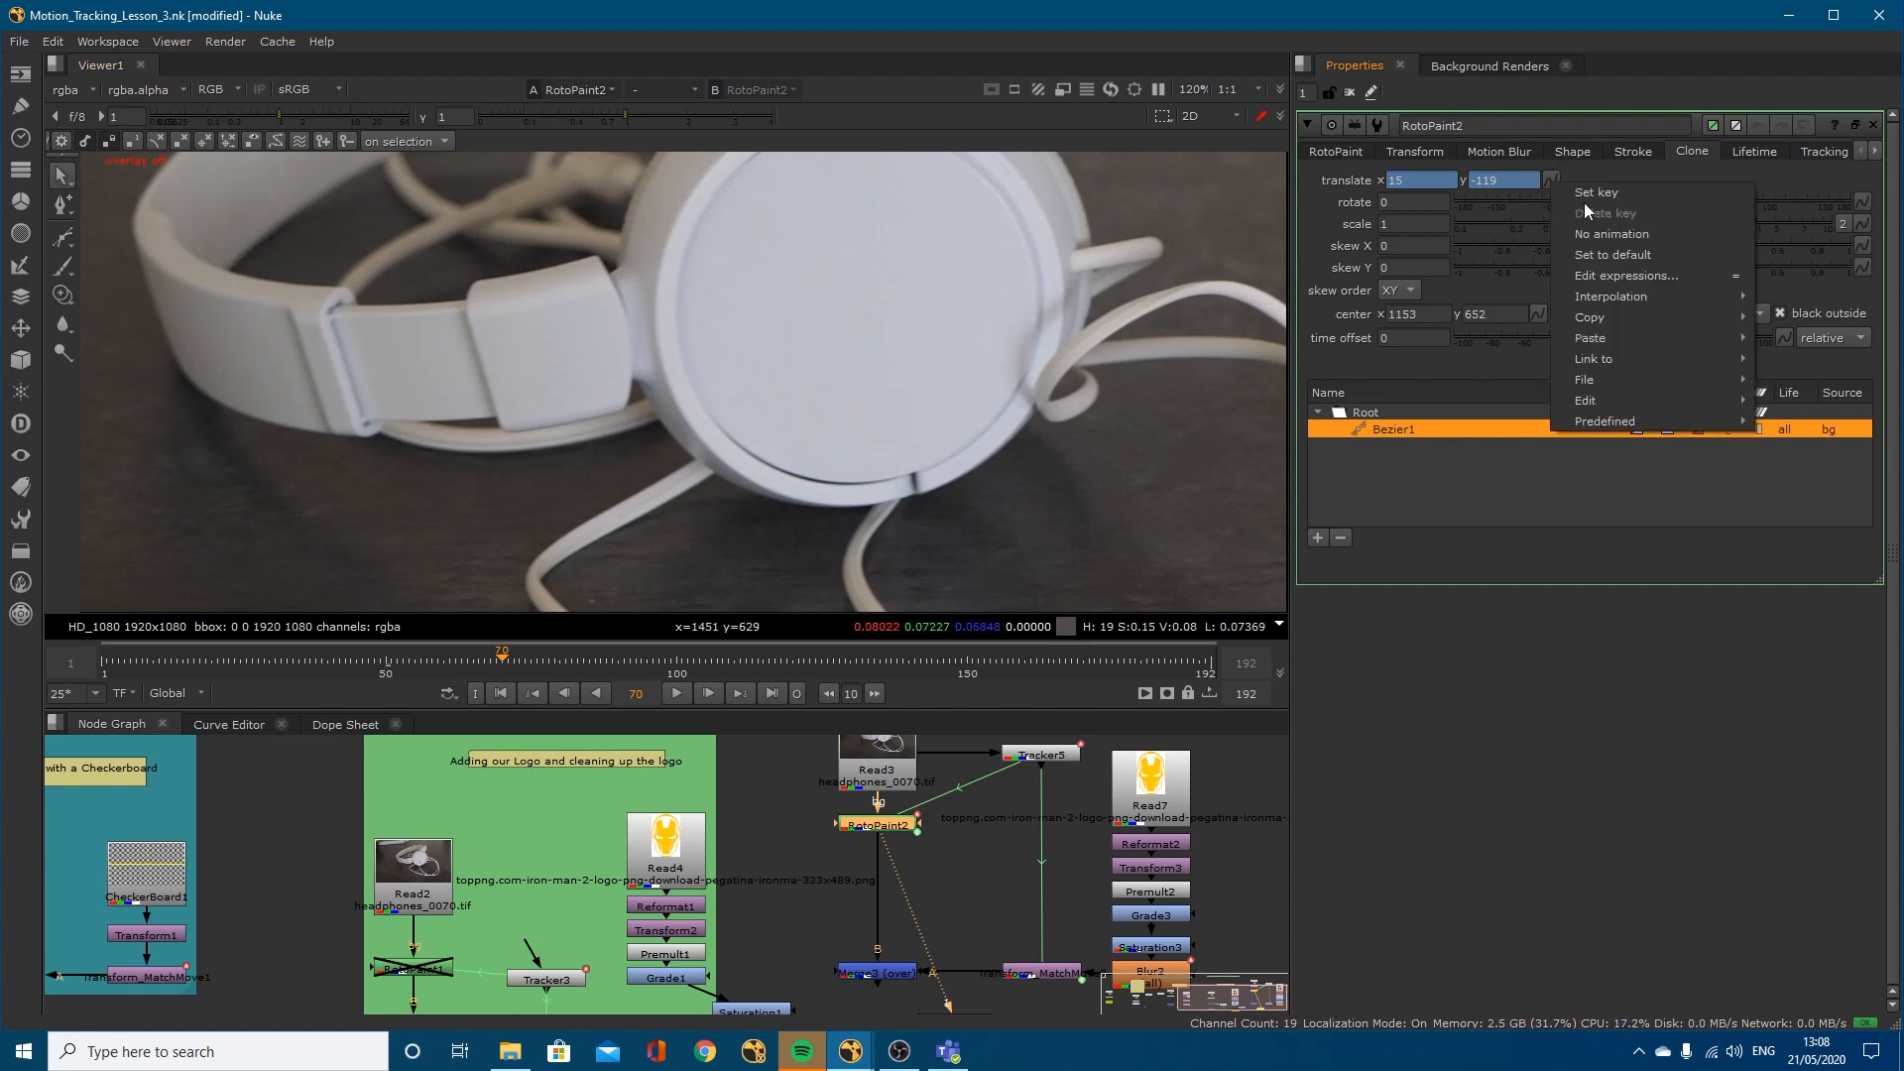
{"action": "left_click", "coordinate": [1588, 192]}
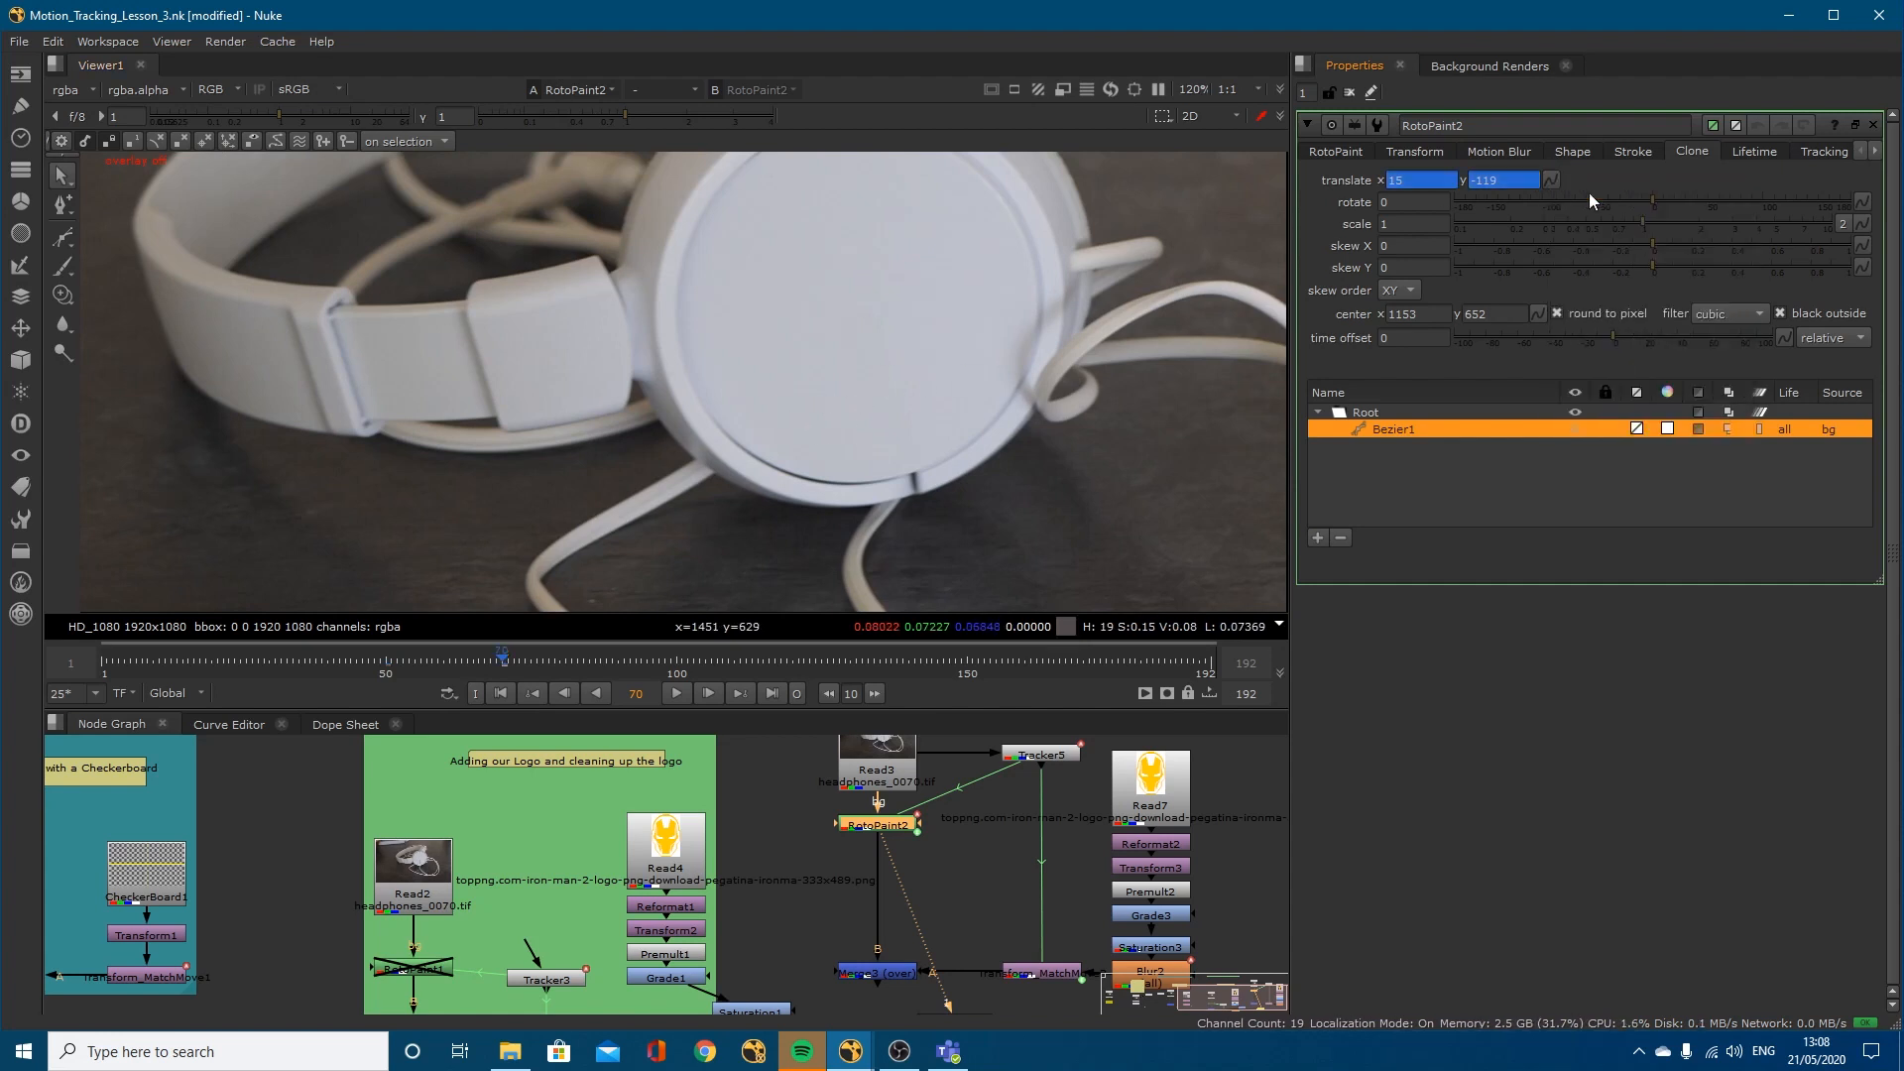
Step: Set a keyframe on Bezier1's clone translate at frame 88
{"action": "left_click", "coordinate": [607, 662]}
{"action": "left_click", "coordinate": [616, 662]}
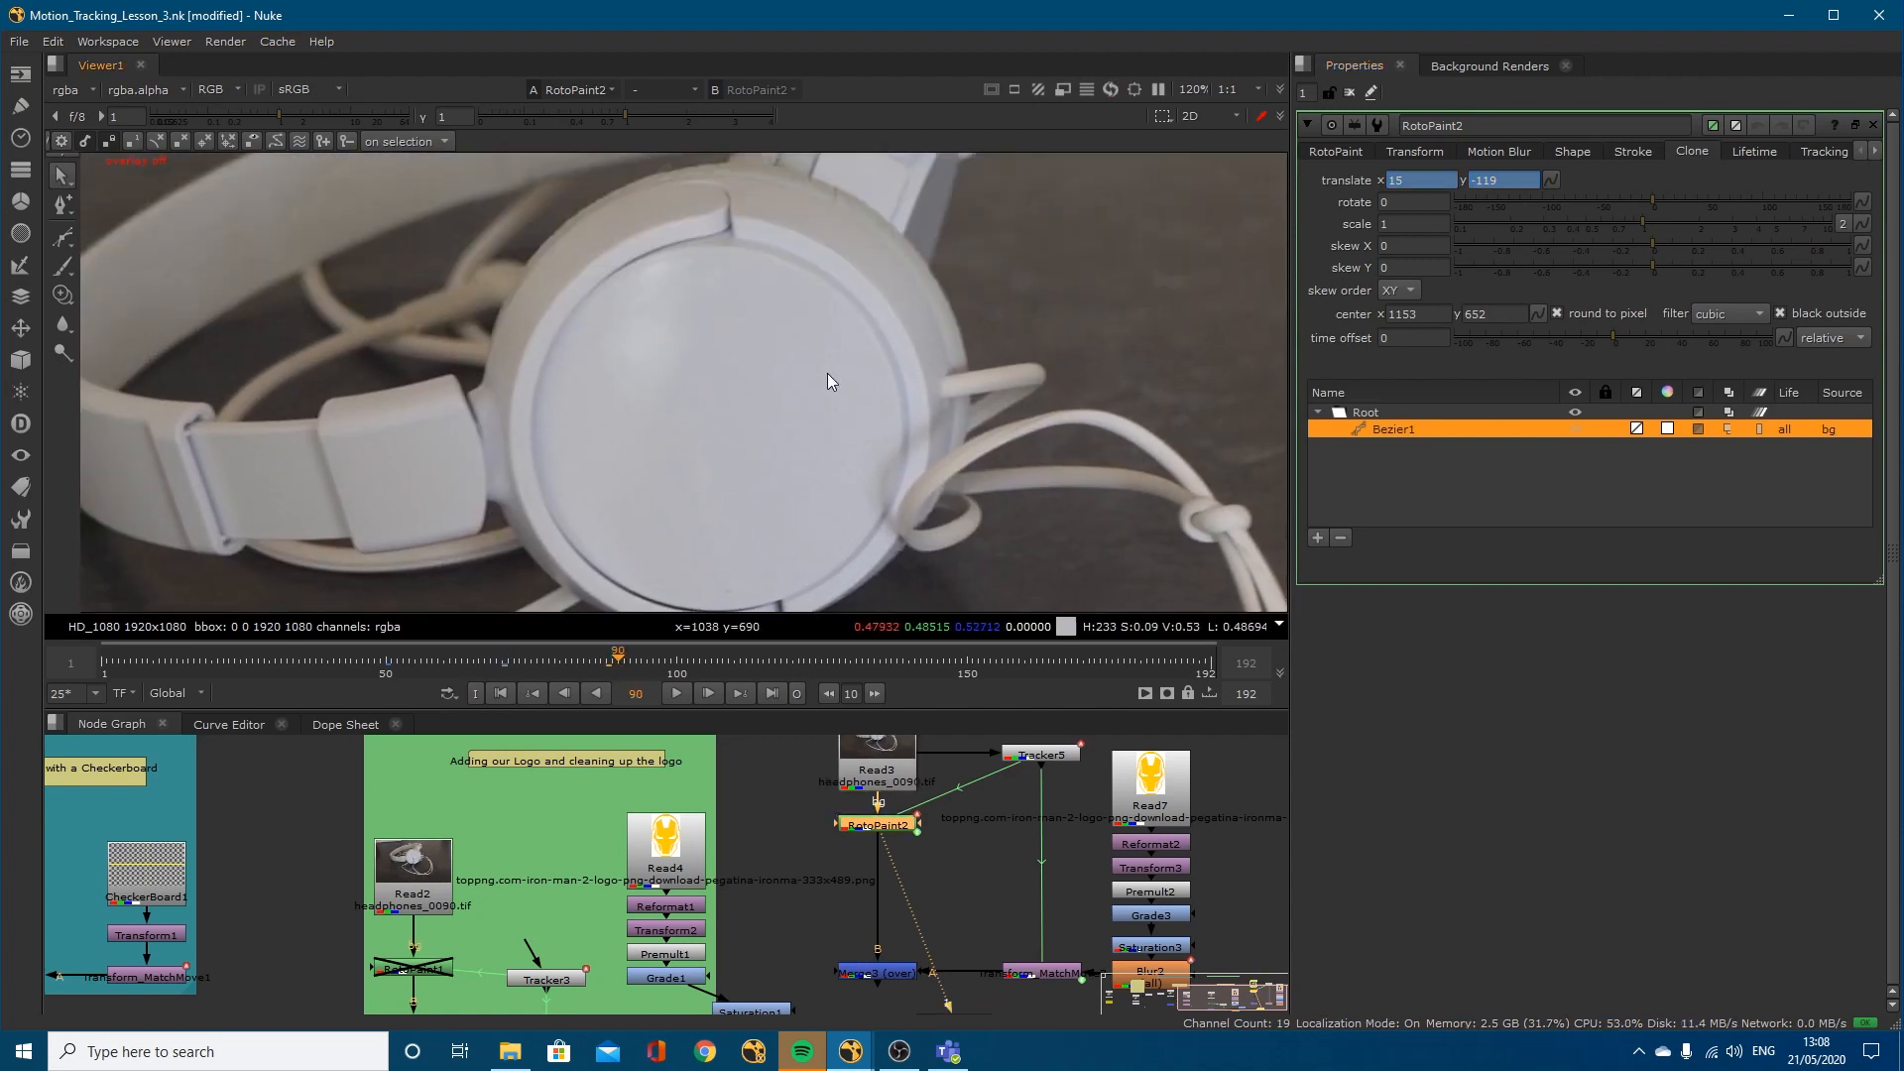
{"action": "key", "text": "Left"}
{"action": "key", "text": "Left"}
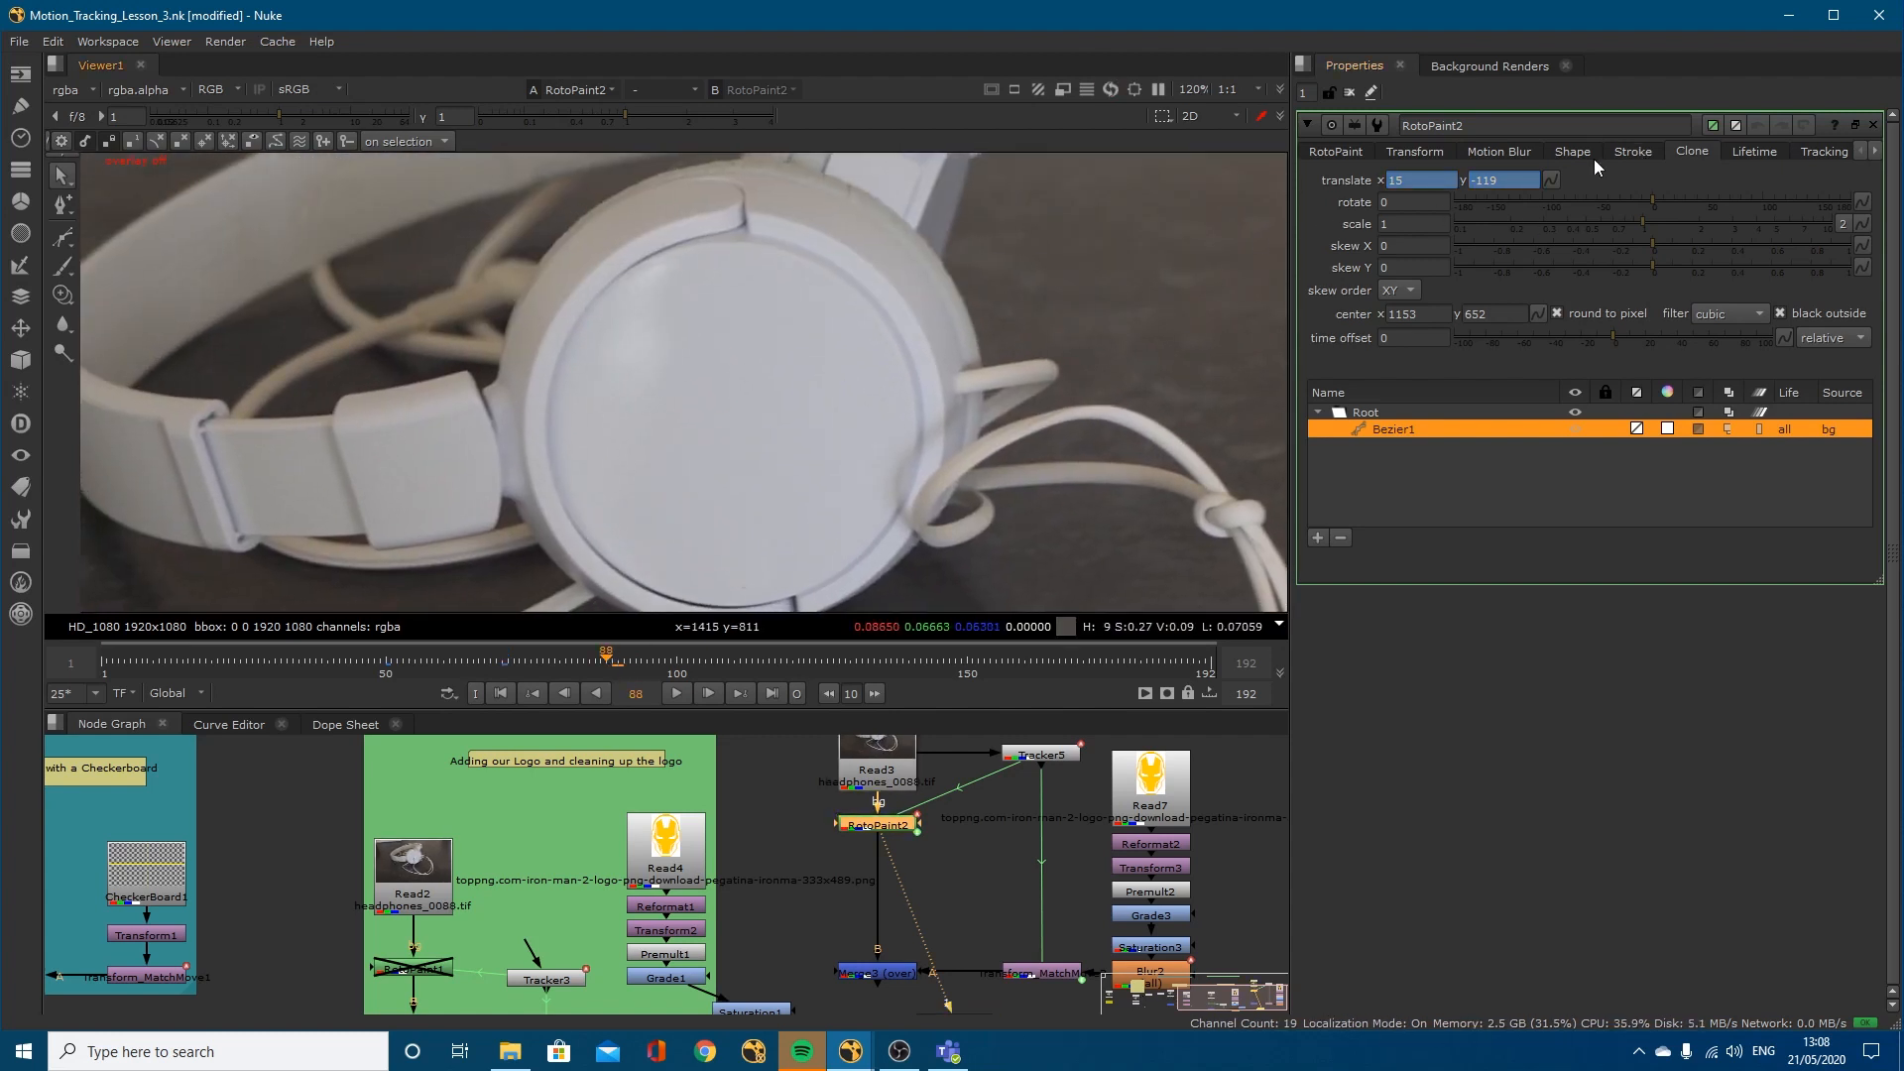
{"action": "left_click", "coordinate": [1549, 180]}
{"action": "left_click", "coordinate": [1591, 184]}
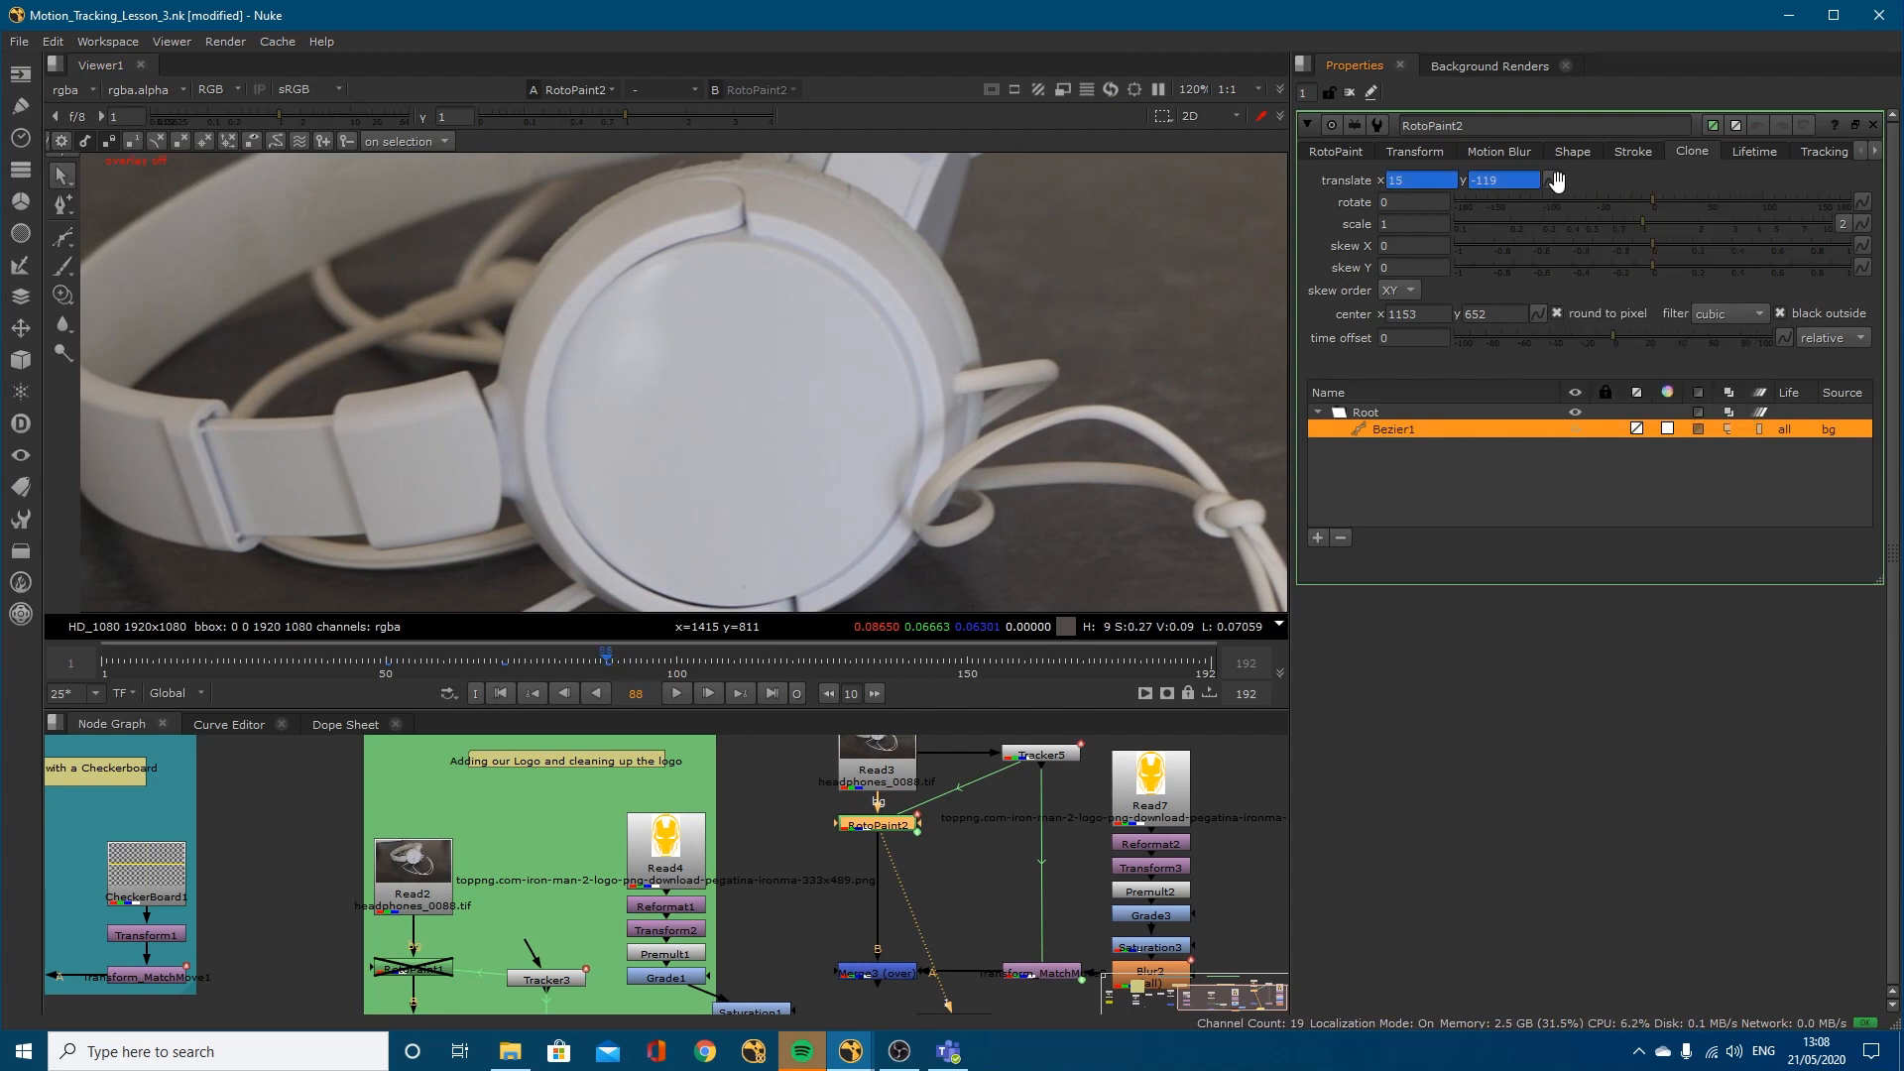
Step: At frame 100, move Bezier1's clone centre to 873, 748 and shift its clone translate to 31.5, -132.5
{"action": "left_click", "coordinate": [676, 662]}
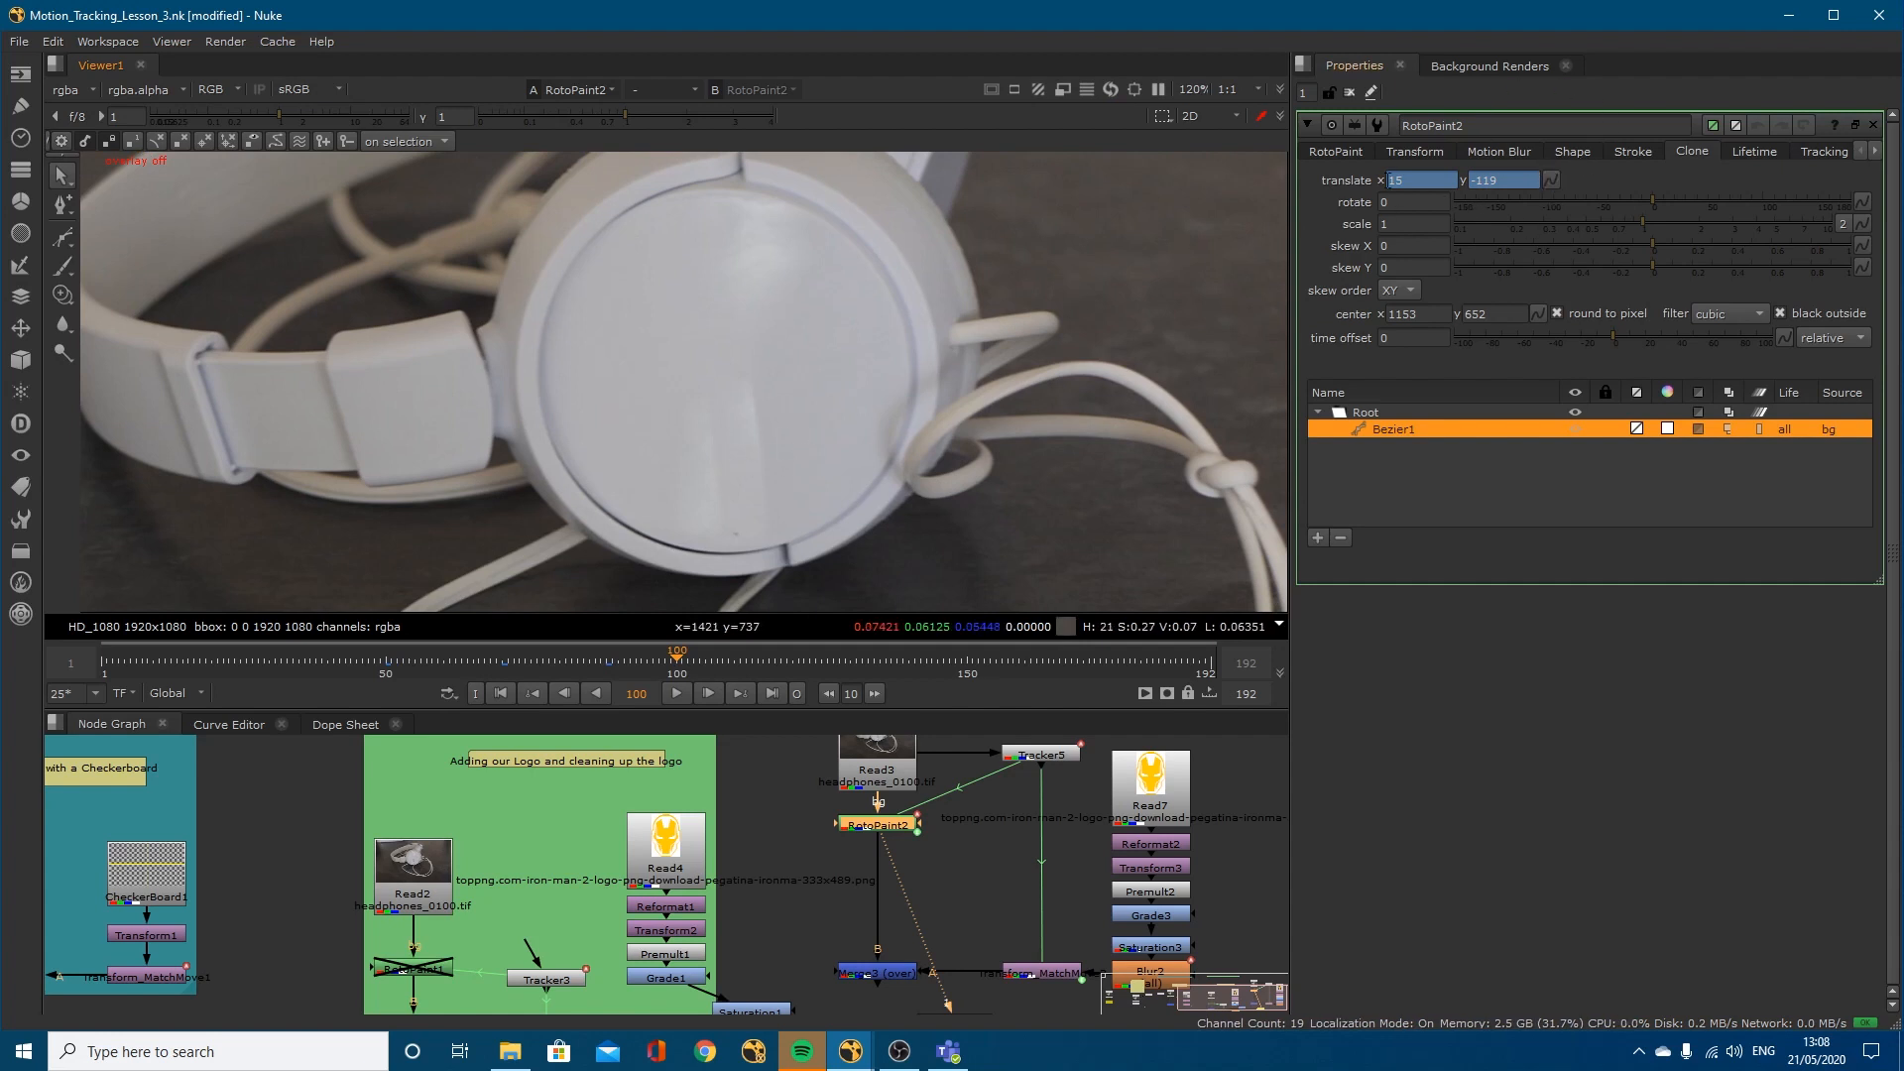
{"action": "key", "text": "o"}
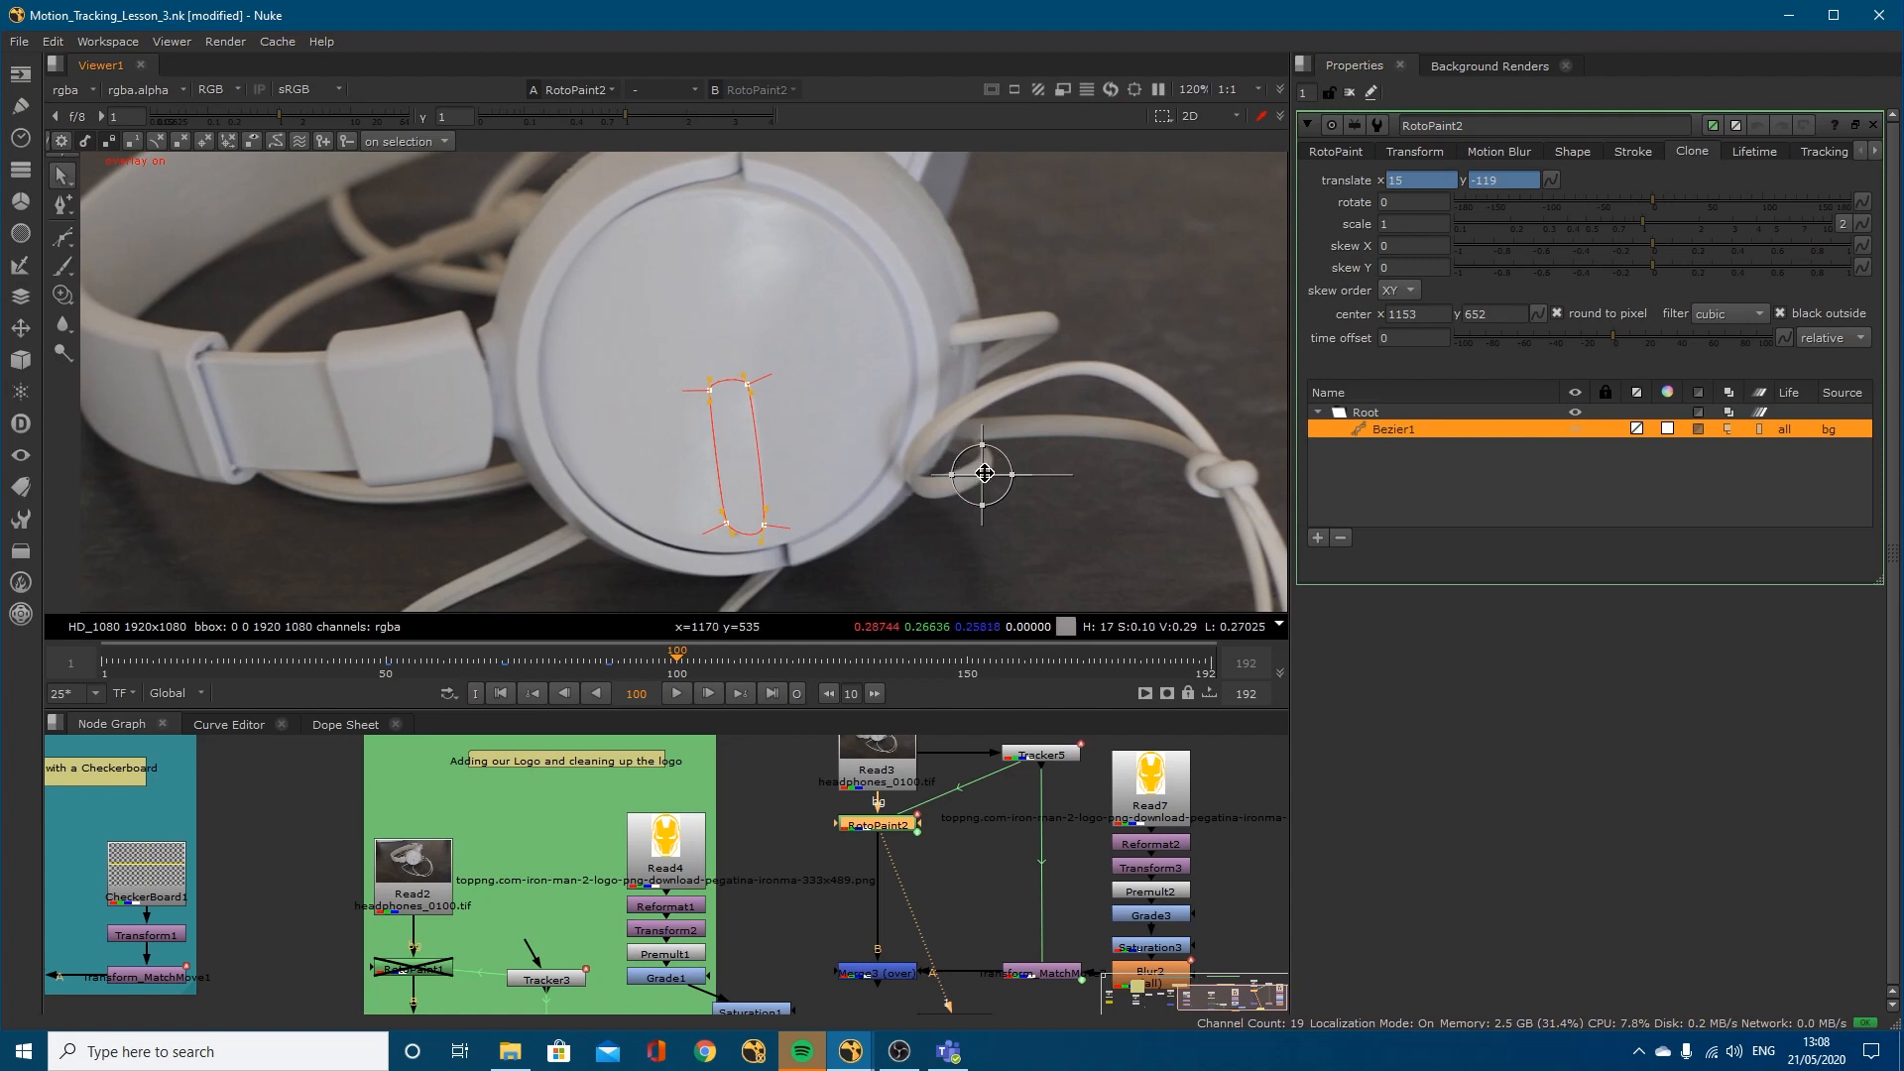
{"action": "left_click_drag", "start_coordinate": [984, 474], "coordinate": [668, 377], "text": "ctrl"}
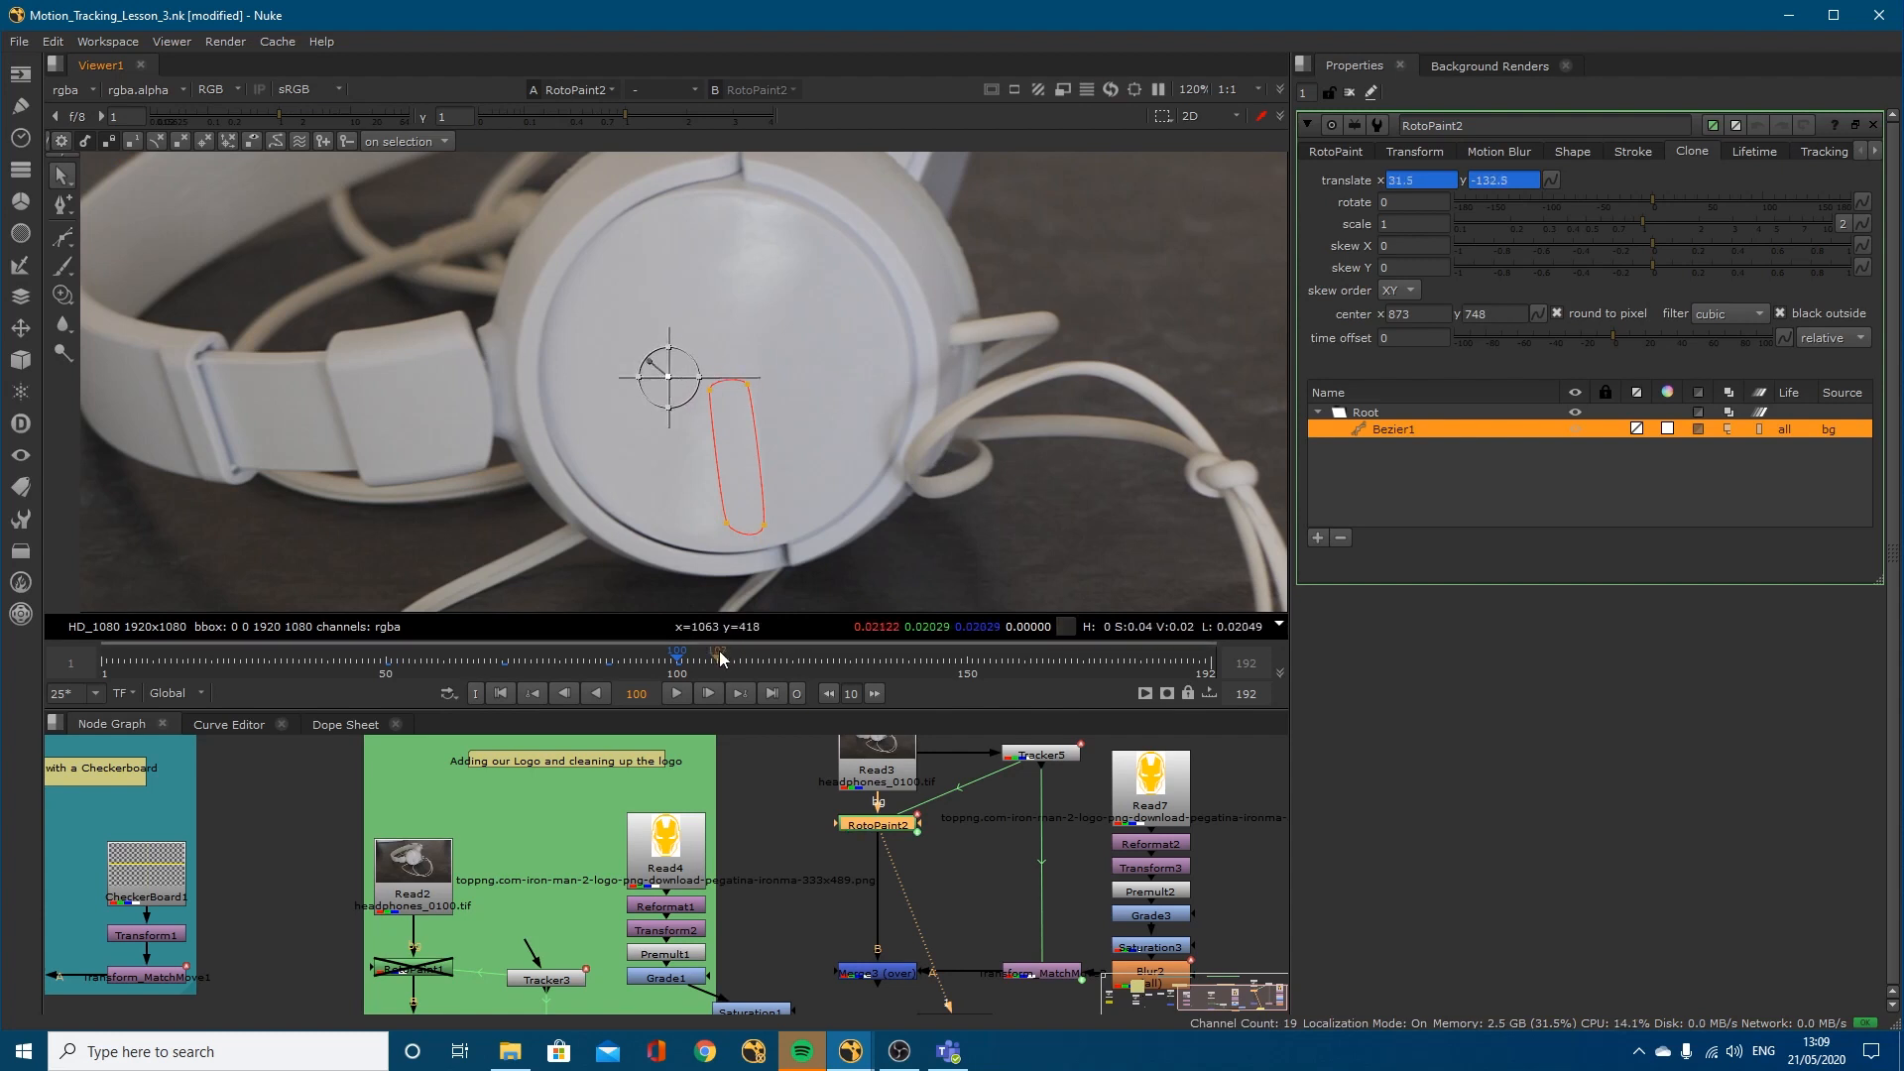
Step: Examine the patch at frame 94 without the overlay, enable and view RotoPaint1 for comparison, and open its clone settings
{"action": "left_click", "coordinate": [644, 658]}
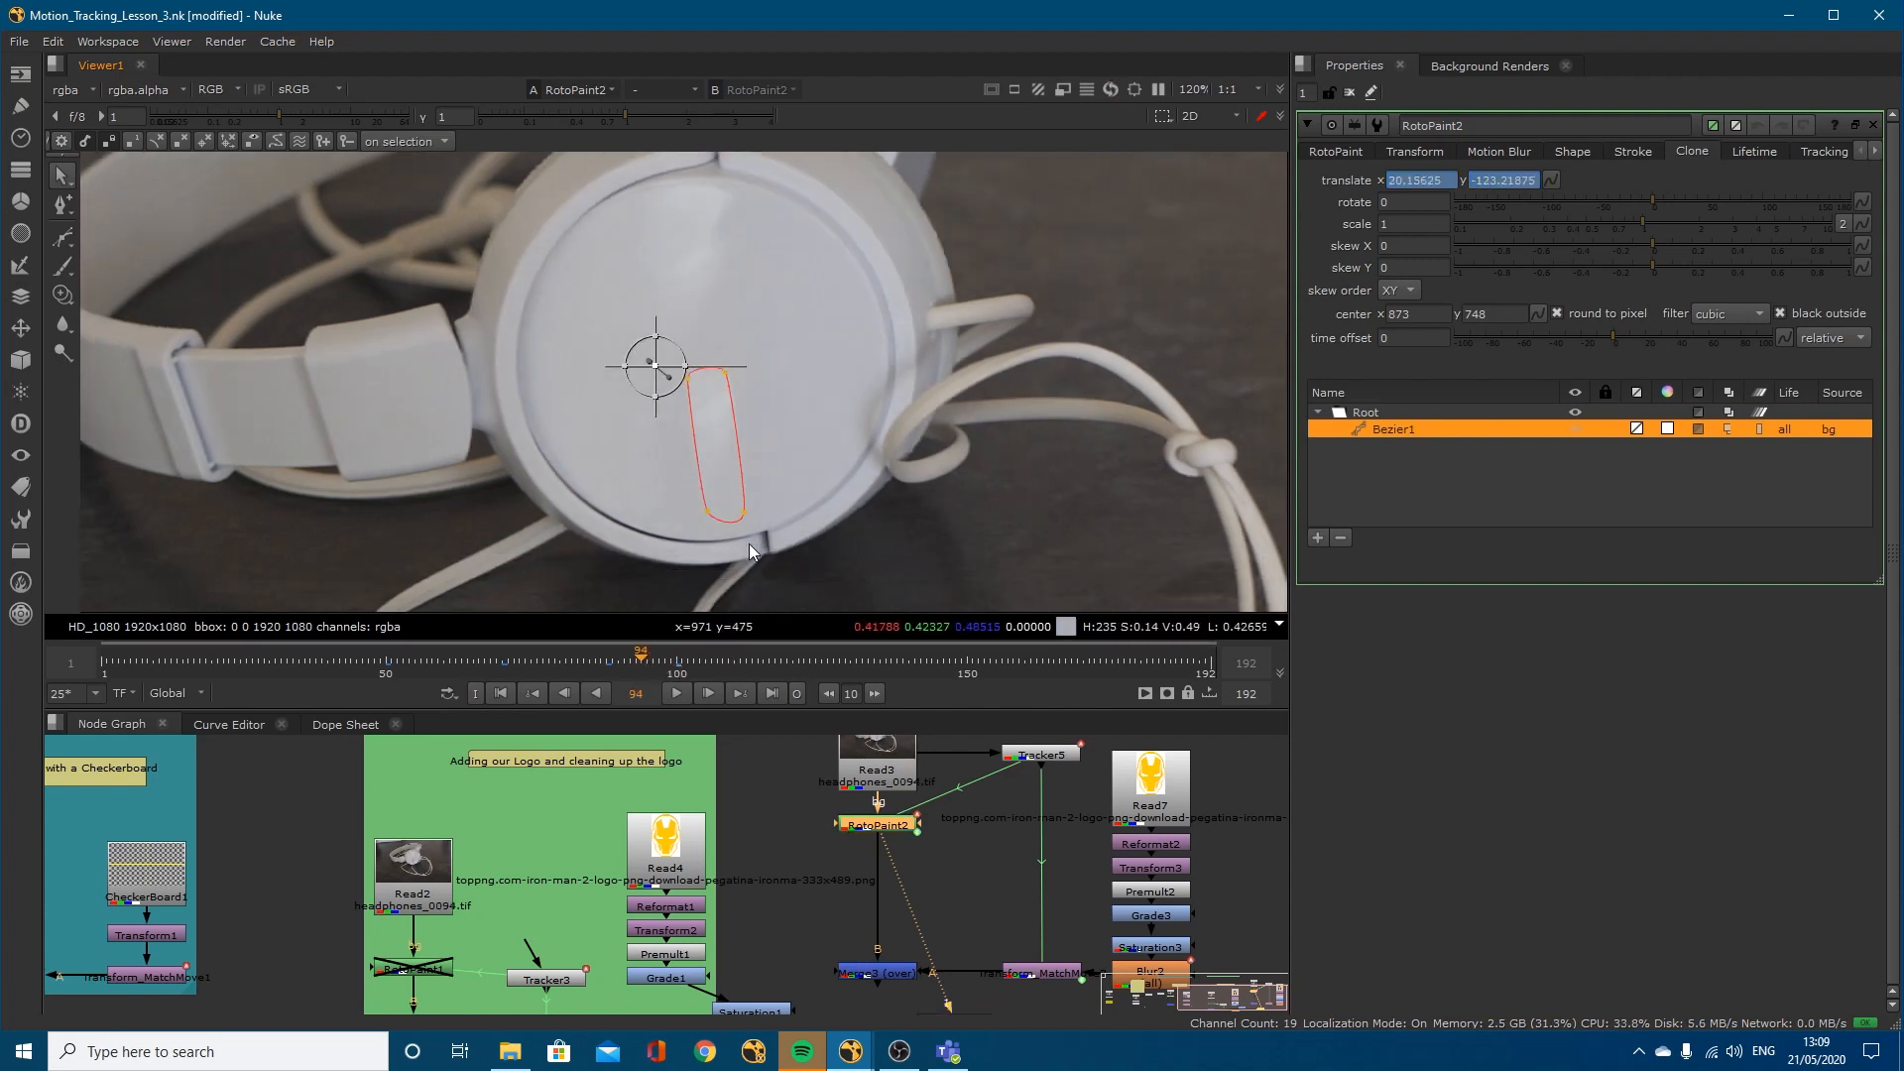
{"action": "key", "text": "o"}
{"action": "key", "text": "o"}
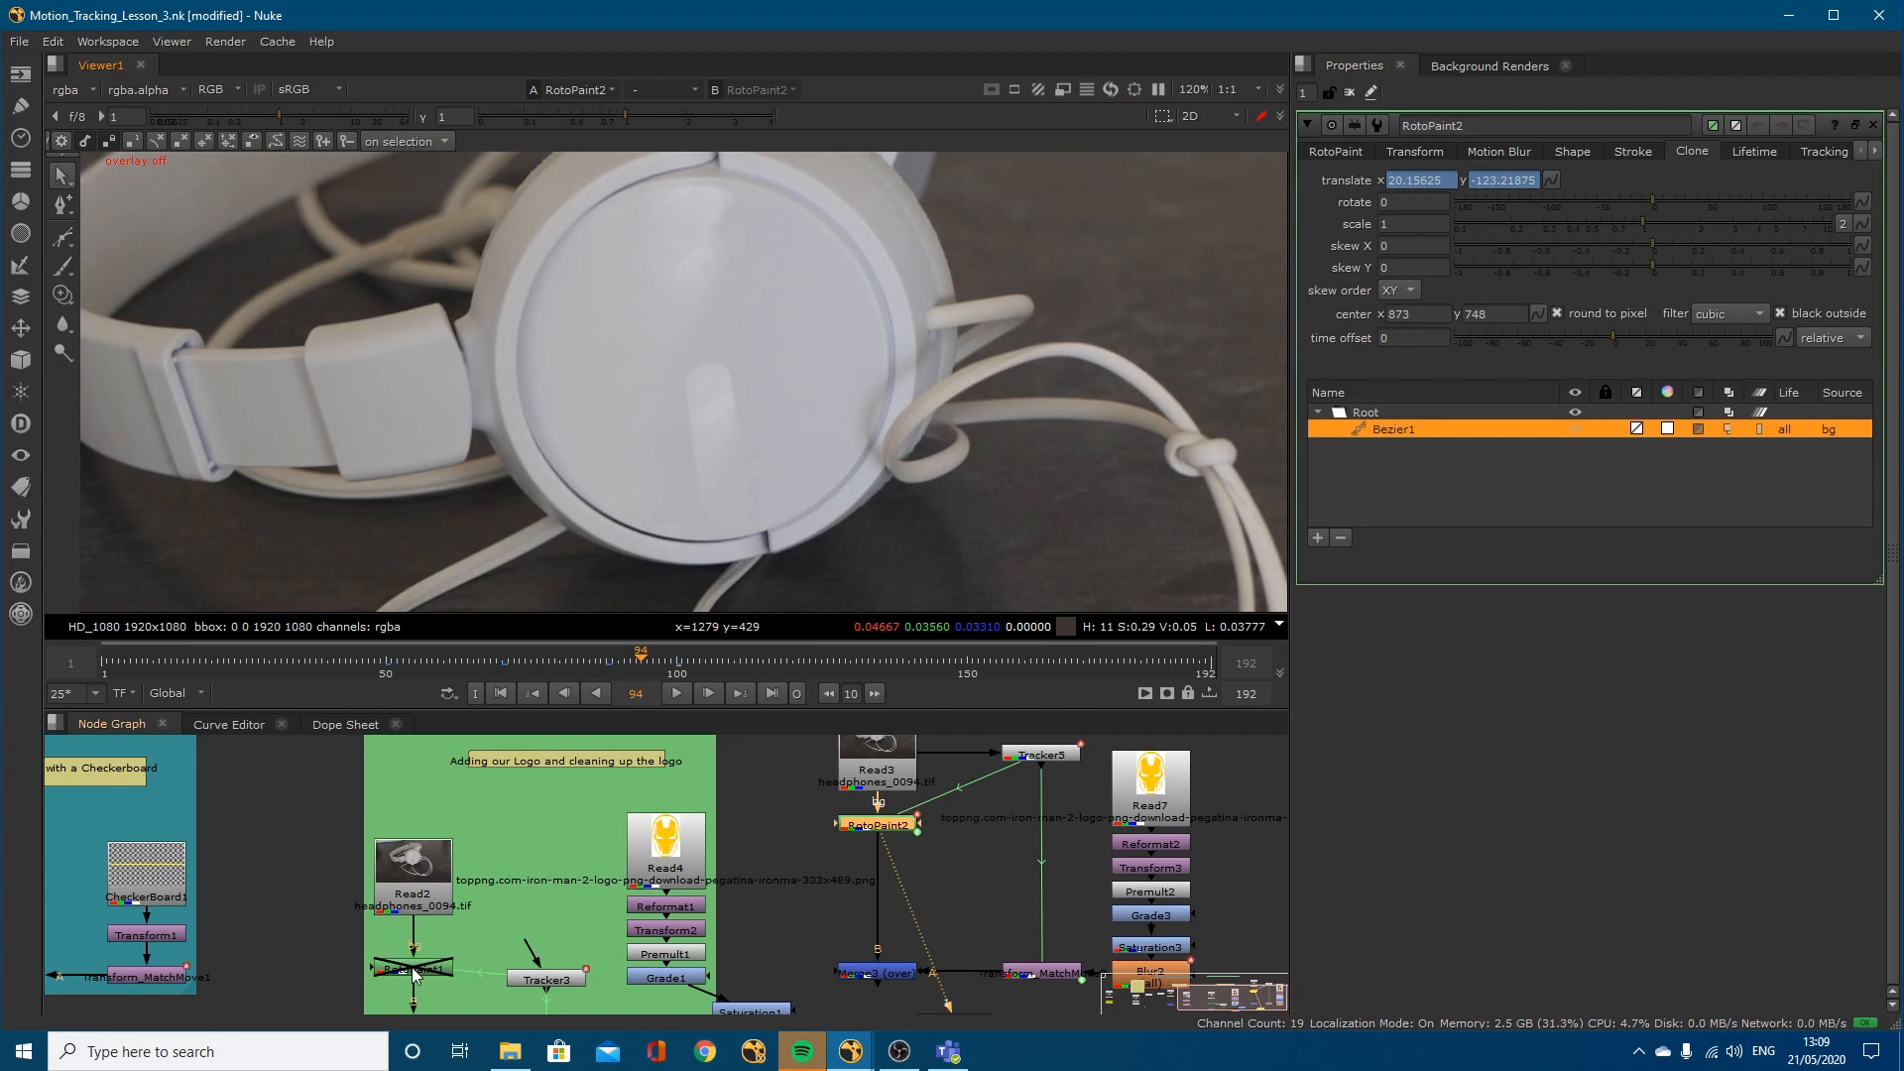
{"action": "left_click", "coordinate": [414, 975]}
{"action": "key", "text": "1"}
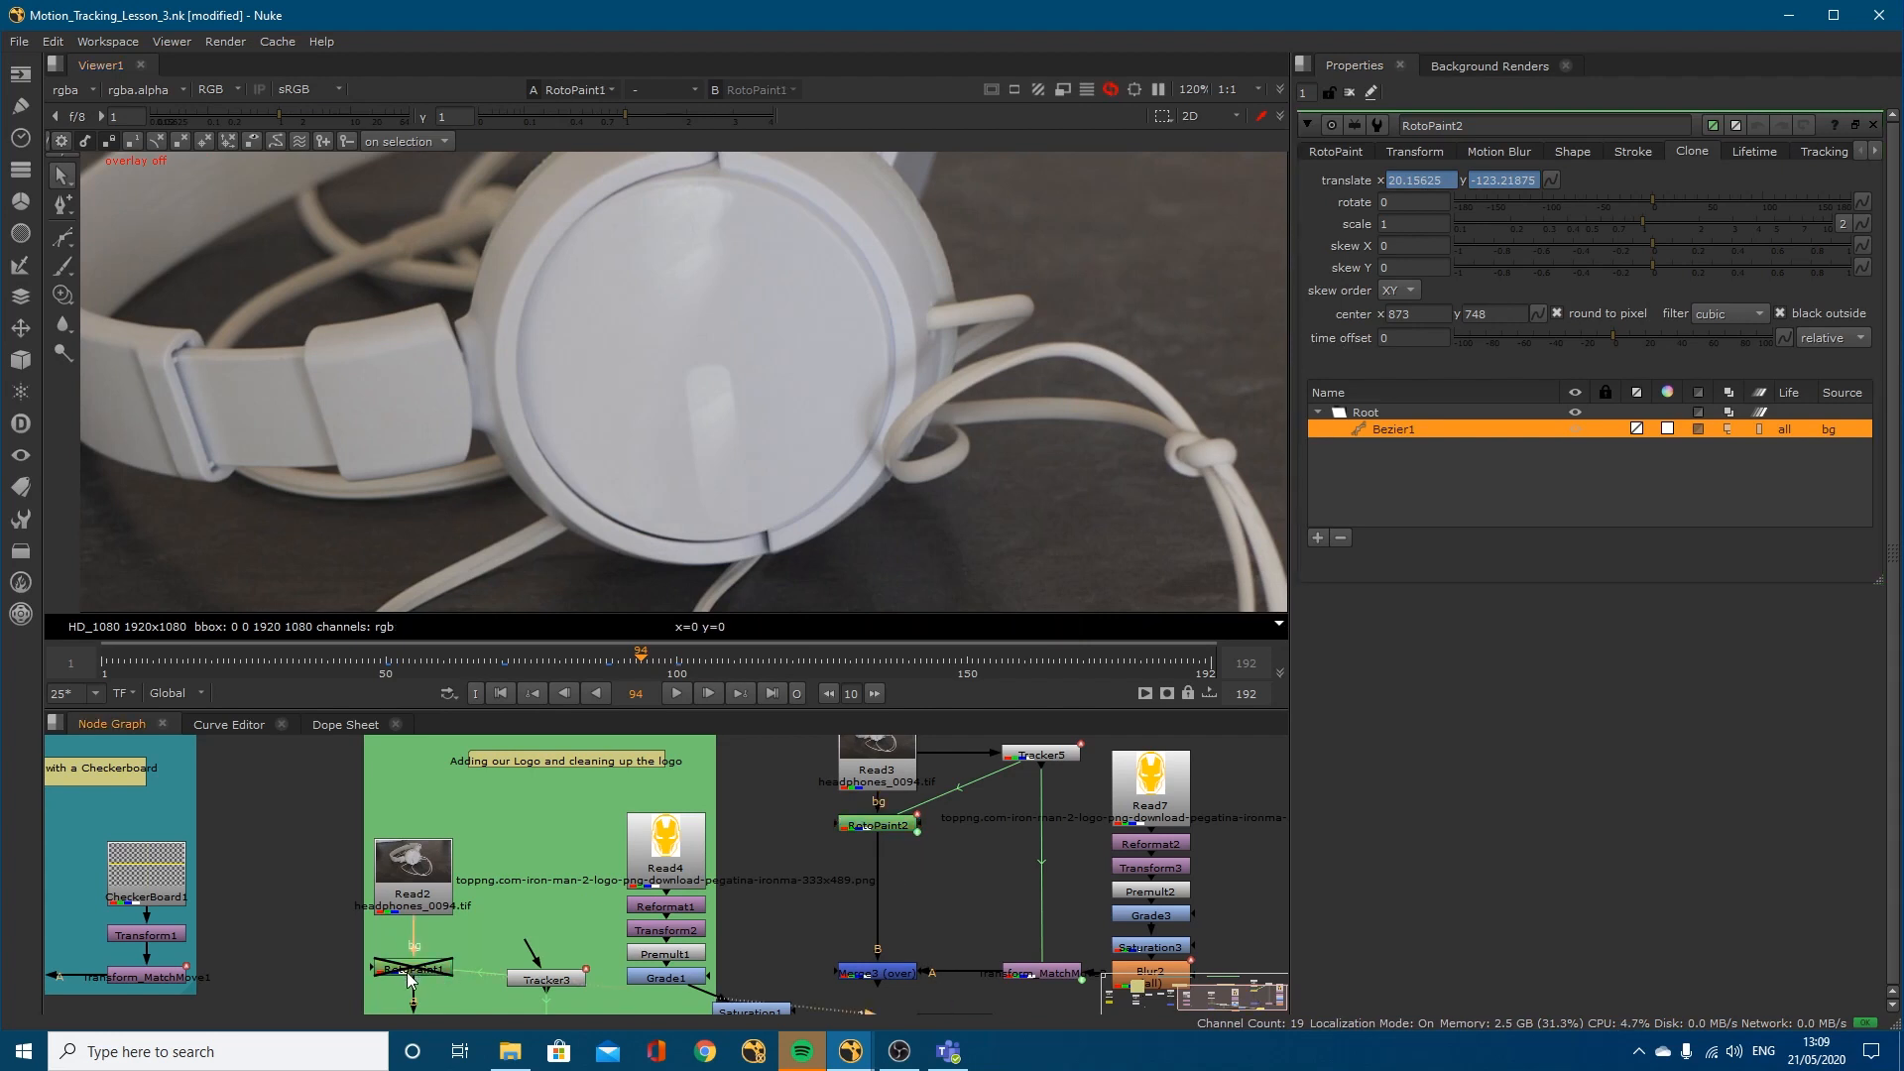
{"action": "double_click", "coordinate": [407, 976]}
{"action": "key", "text": "d"}
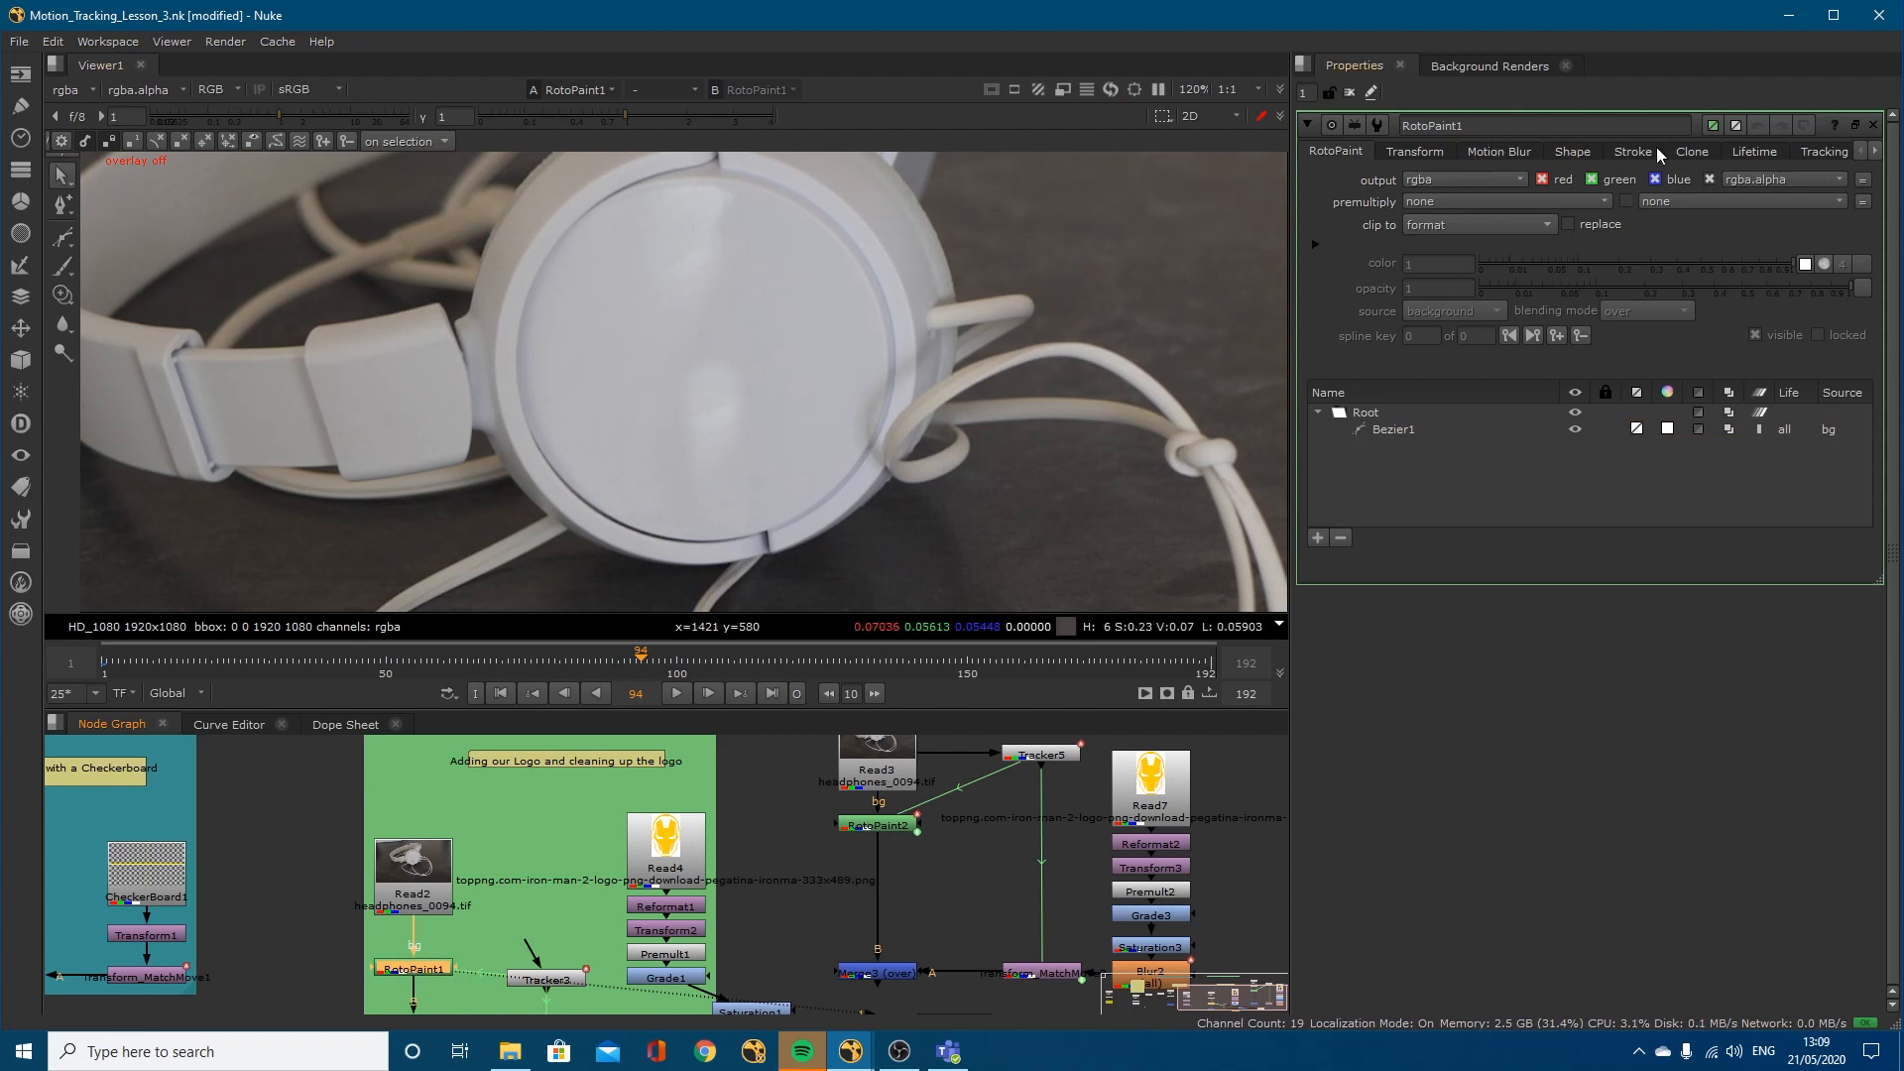
{"action": "left_click", "coordinate": [1692, 155]}
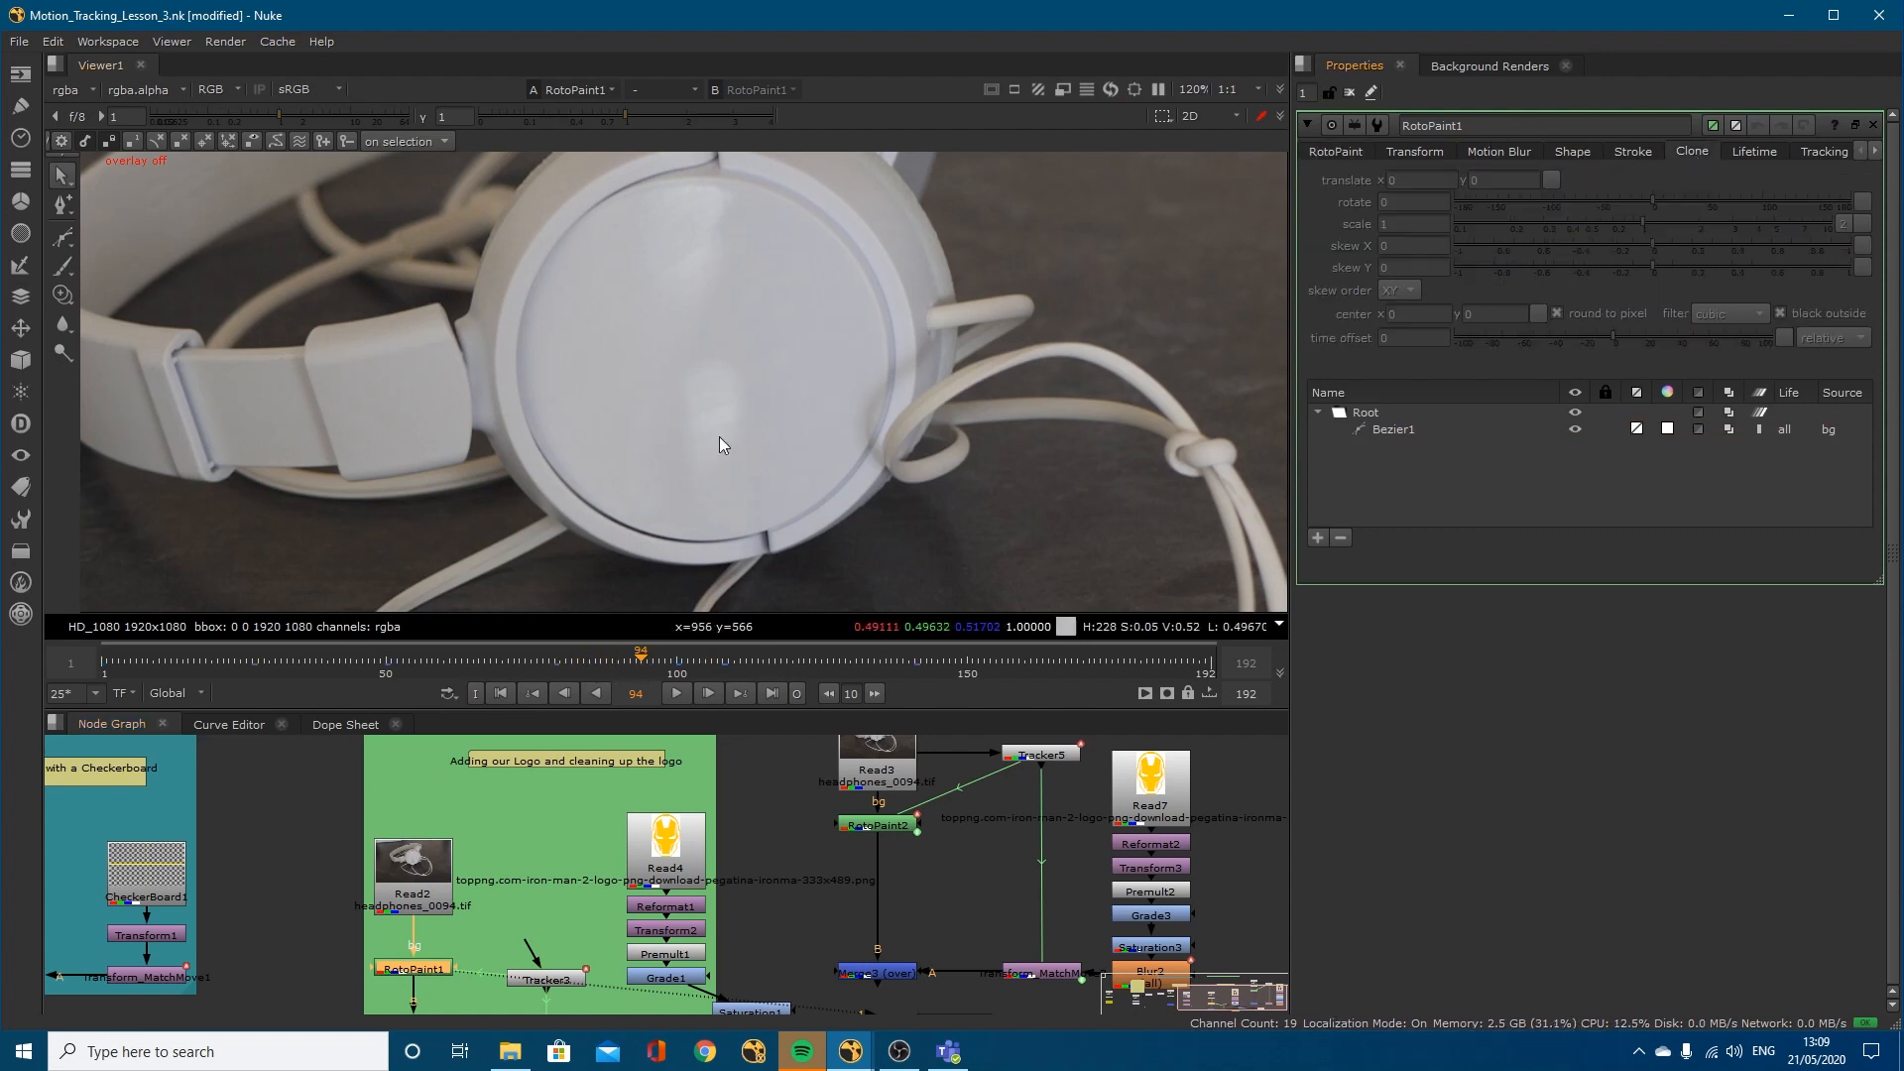
Step: Try a pasted RotoPaint copy below RotoPaint2, detach it from the branch and park it above Tracker3
{"action": "left_click", "coordinate": [796, 881]}
{"action": "key", "text": "ctrl+v"}
{"action": "left_click_drag", "start_coordinate": [800, 878], "coordinate": [879, 872]}
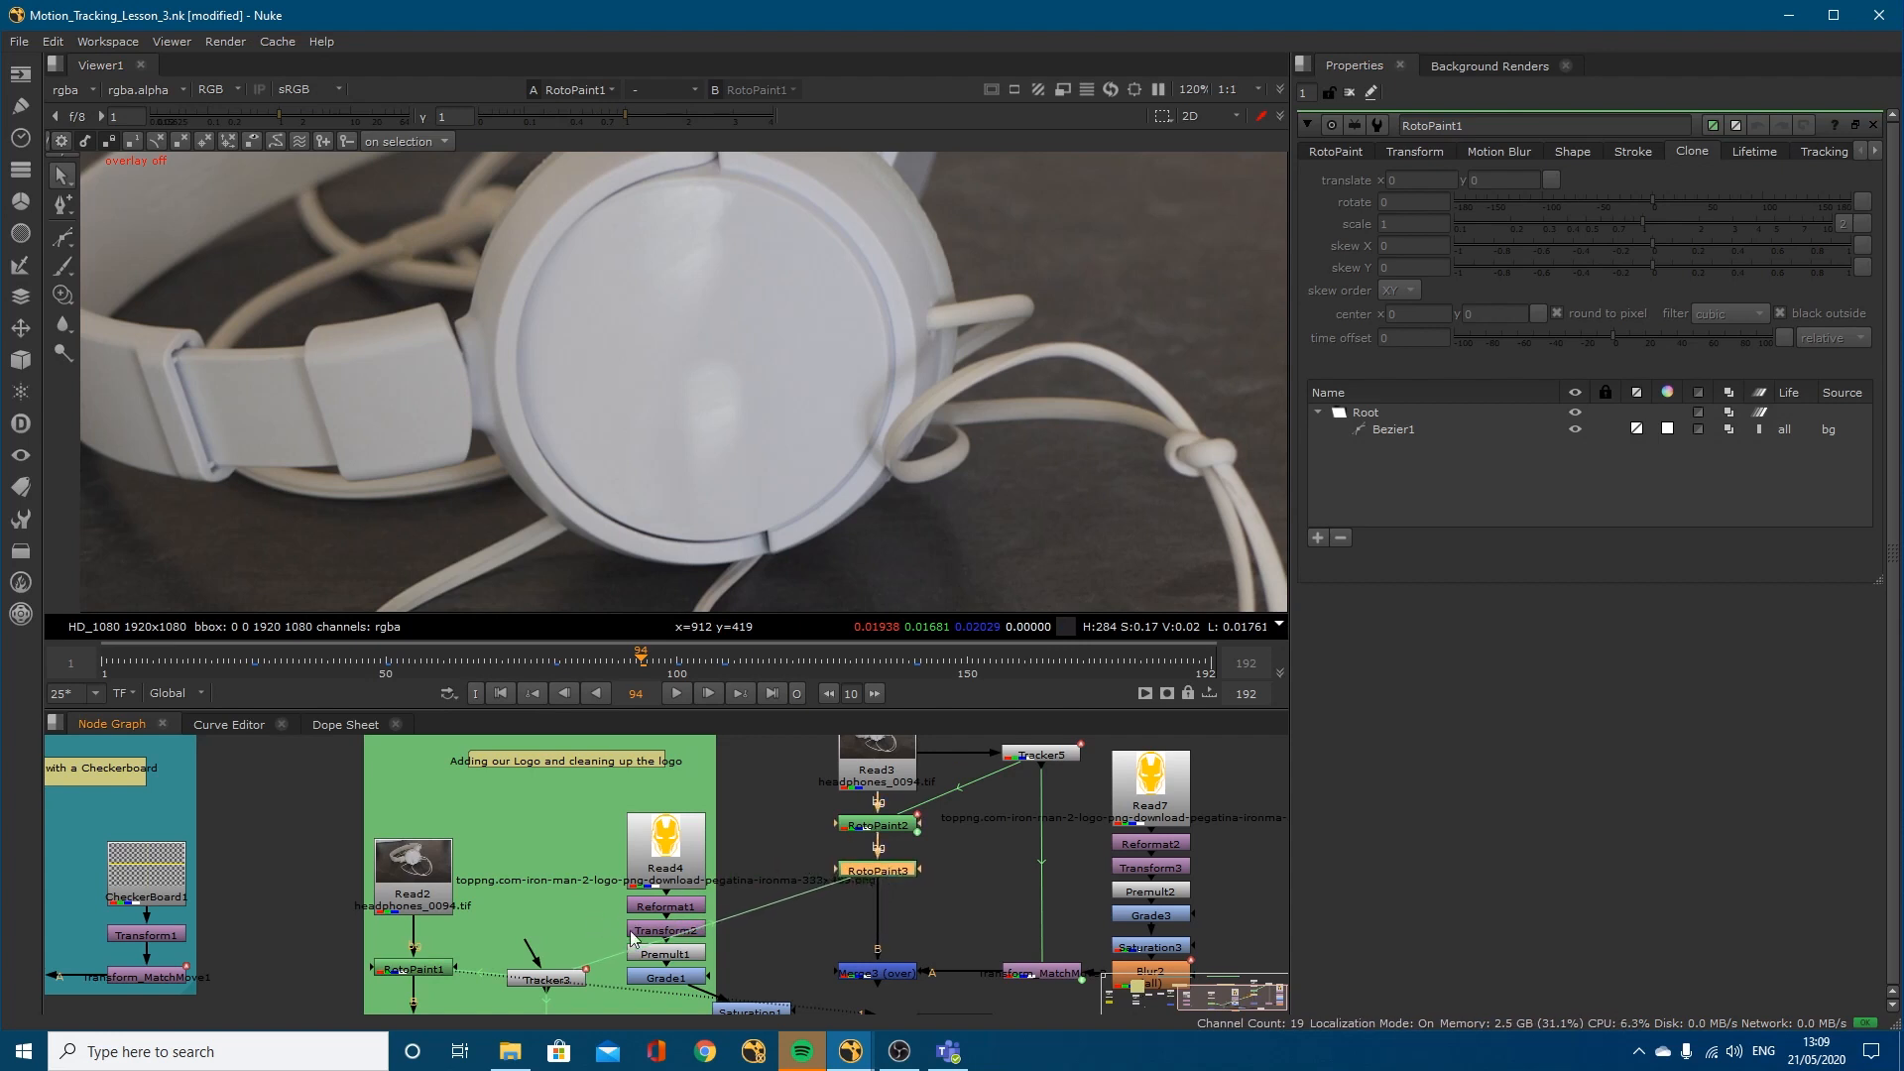
{"action": "middle_click_drag", "start_coordinate": [579, 990], "coordinate": [588, 893]}
{"action": "left_click_drag", "start_coordinate": [894, 771], "coordinate": [896, 732]}
{"action": "middle_click_drag", "start_coordinate": [896, 731], "coordinate": [889, 764]}
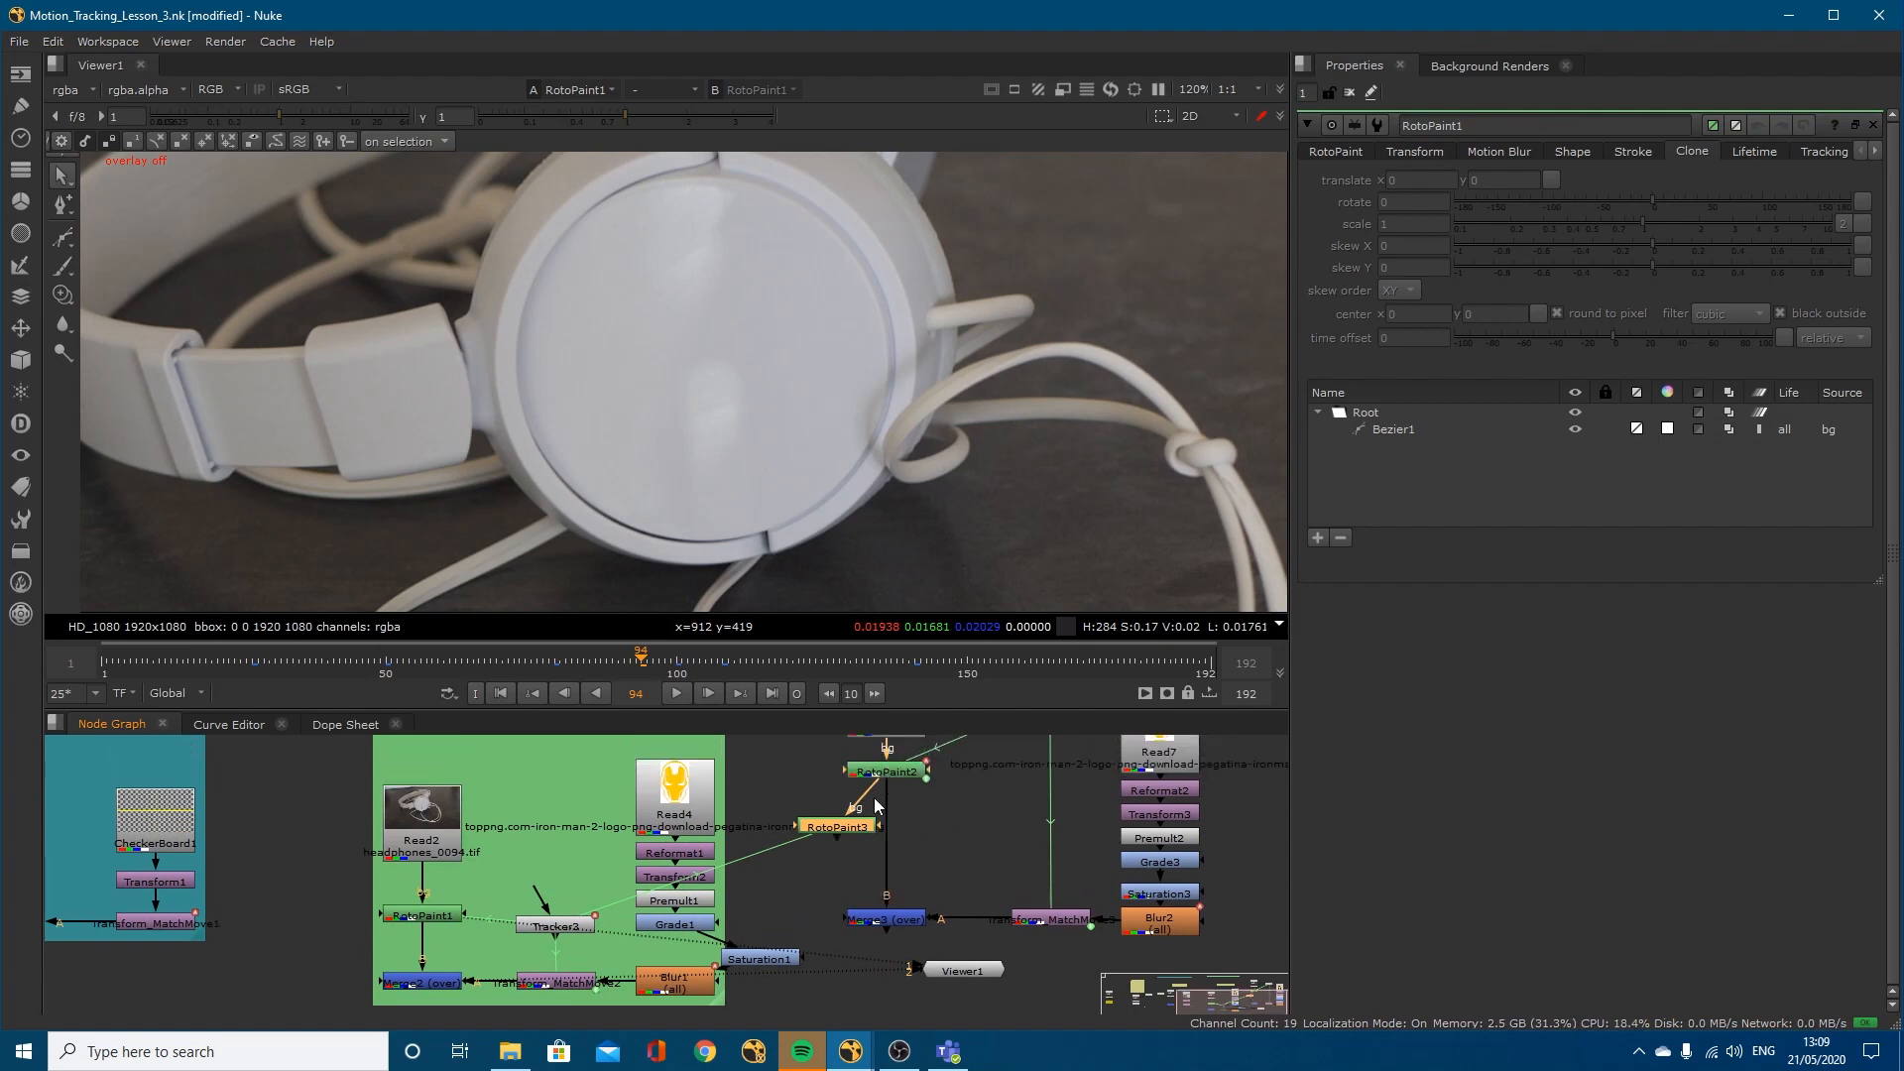
{"action": "left_click_drag", "start_coordinate": [811, 808], "coordinate": [521, 805]}
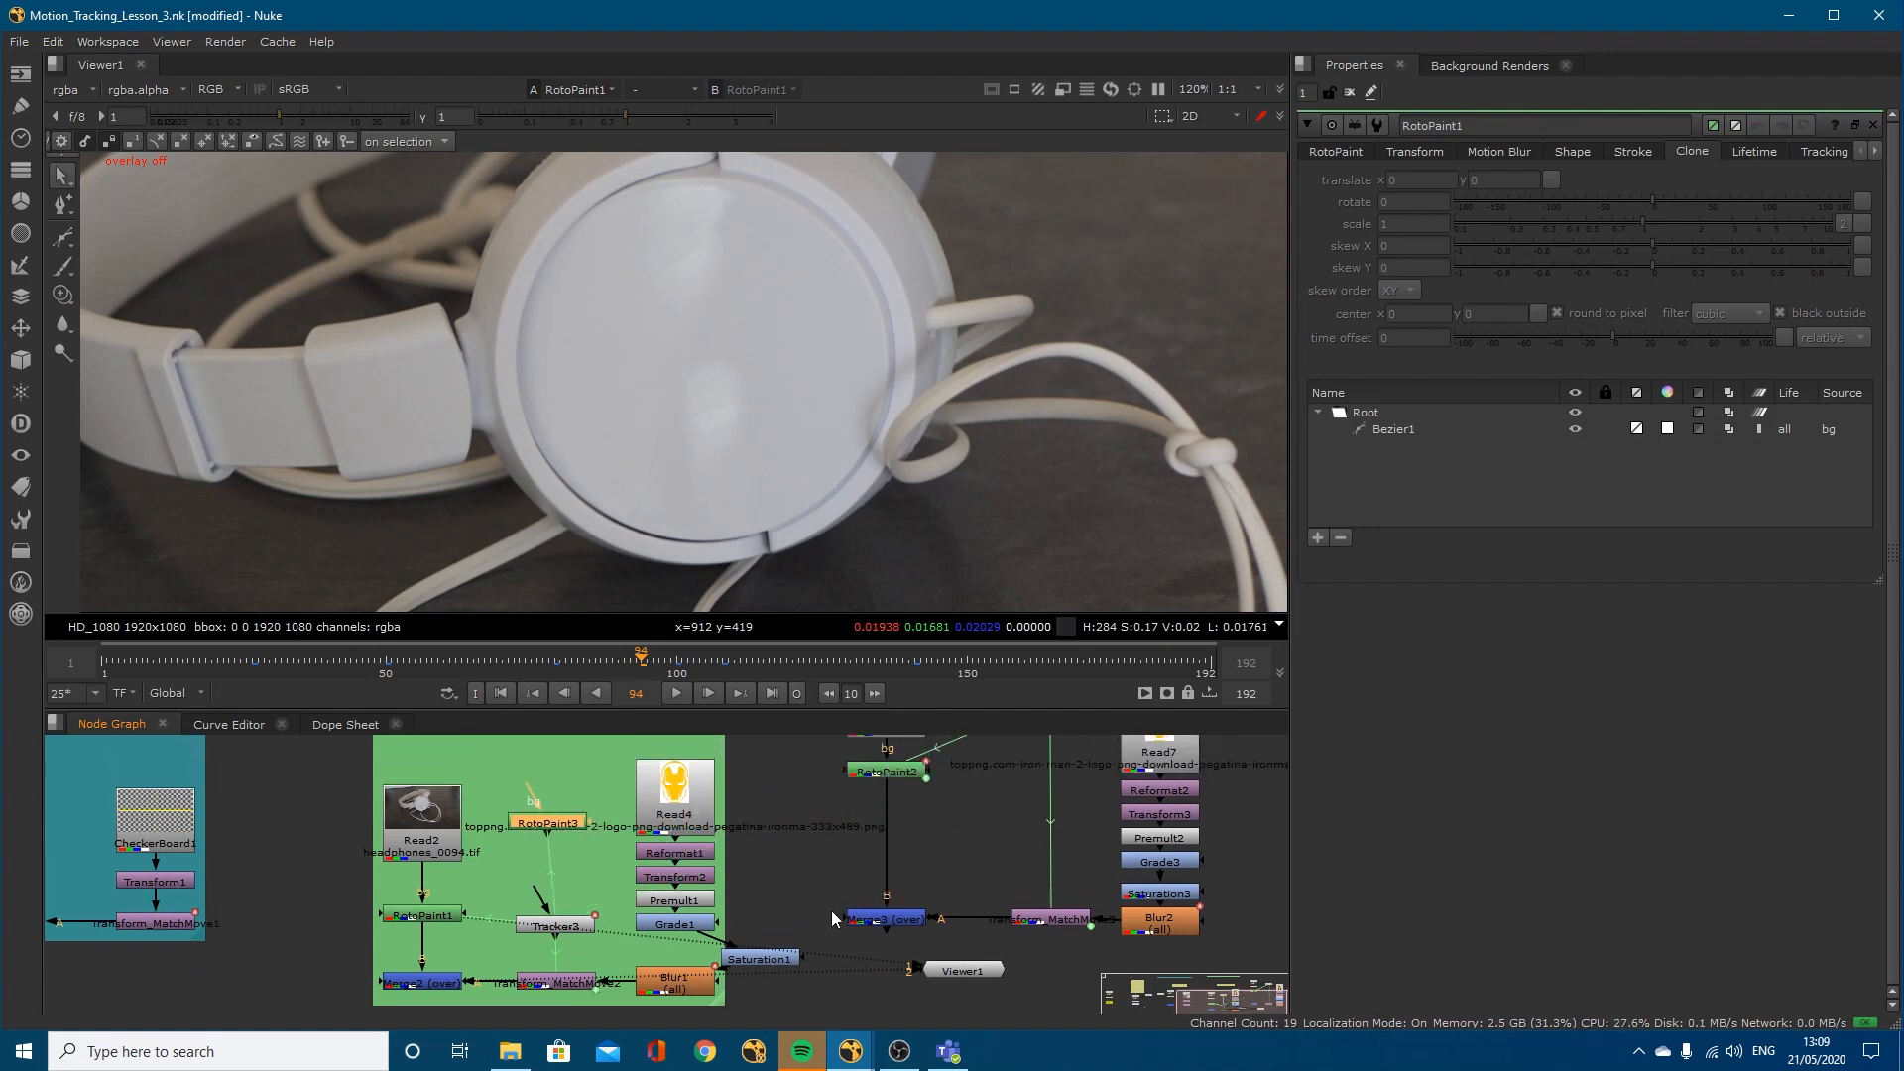
Step: Check Merge3, reopen RotoPaint2 and shift Bezier1's clone translate to 32.5, -130 at frame 94
{"action": "left_click", "coordinate": [887, 922]}
{"action": "key", "text": "1"}
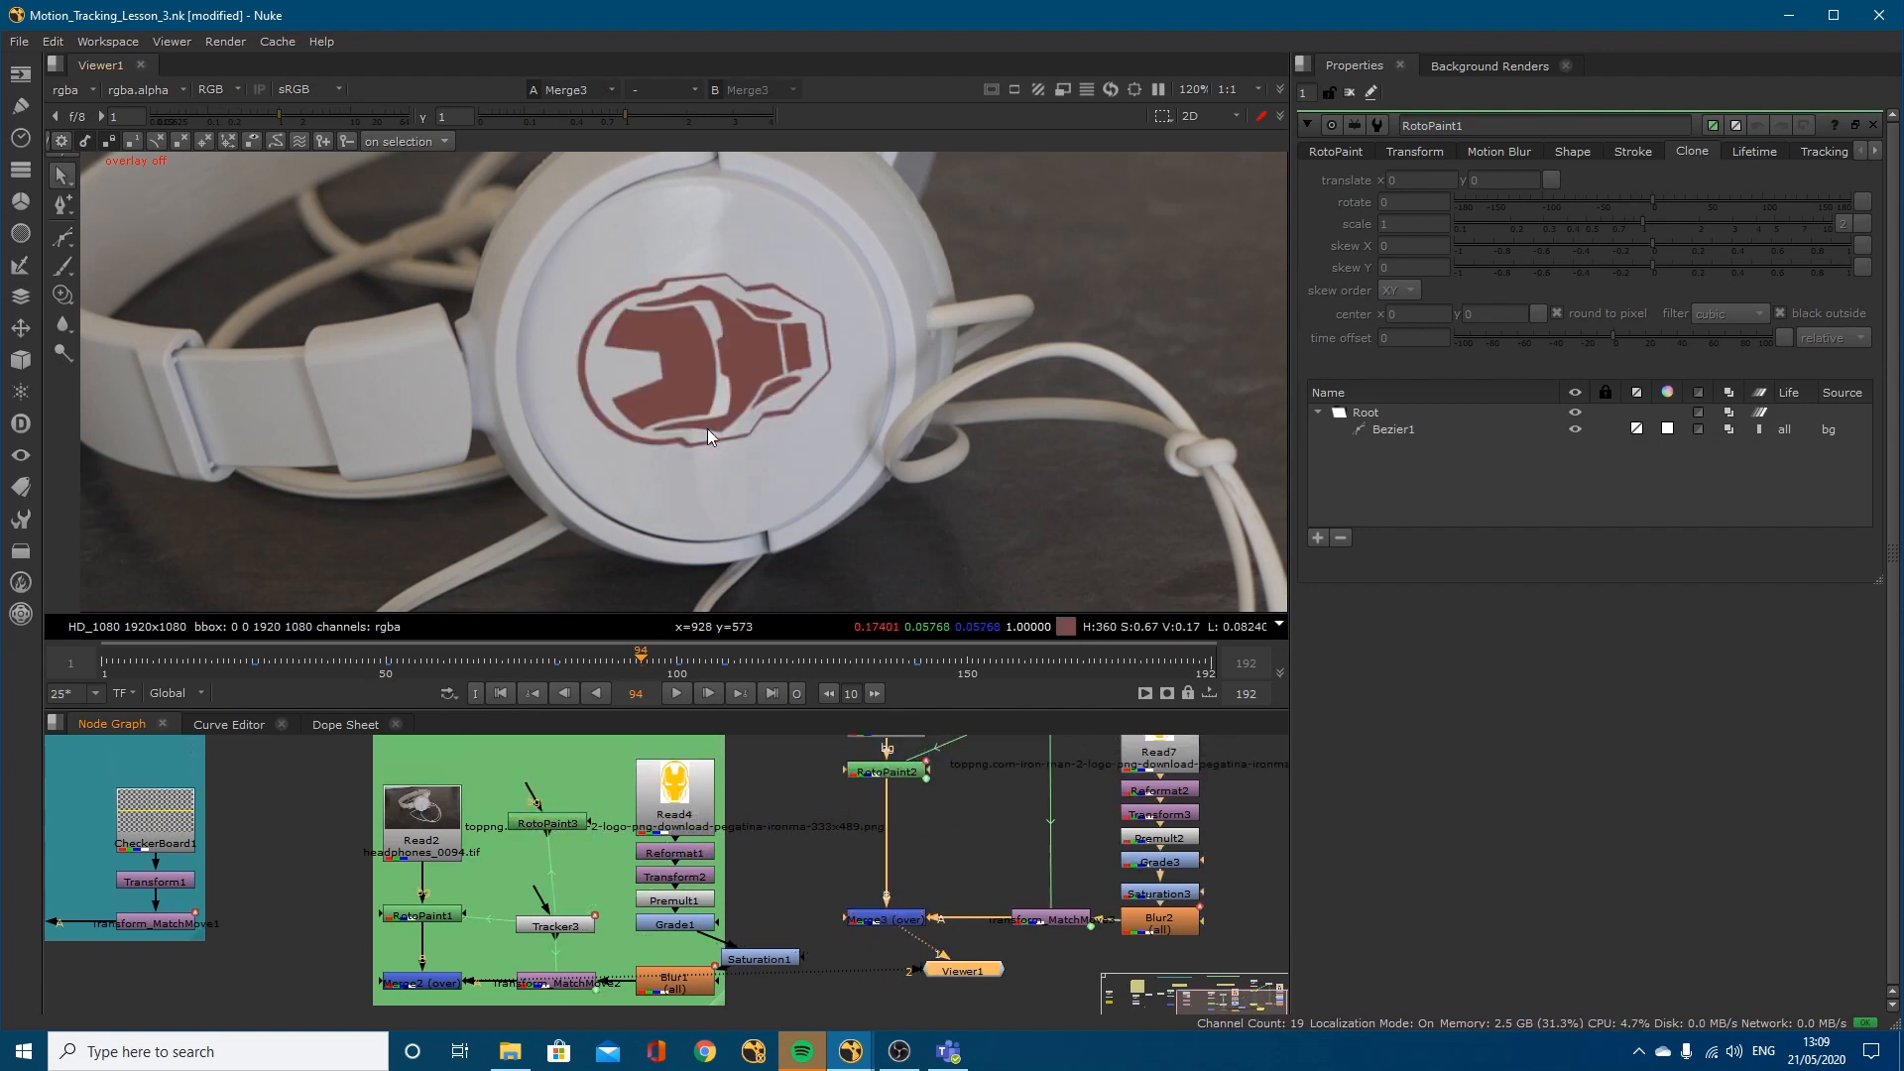
{"action": "left_click", "coordinate": [872, 772]}
{"action": "key", "text": "1"}
{"action": "double_click", "coordinate": [872, 772]}
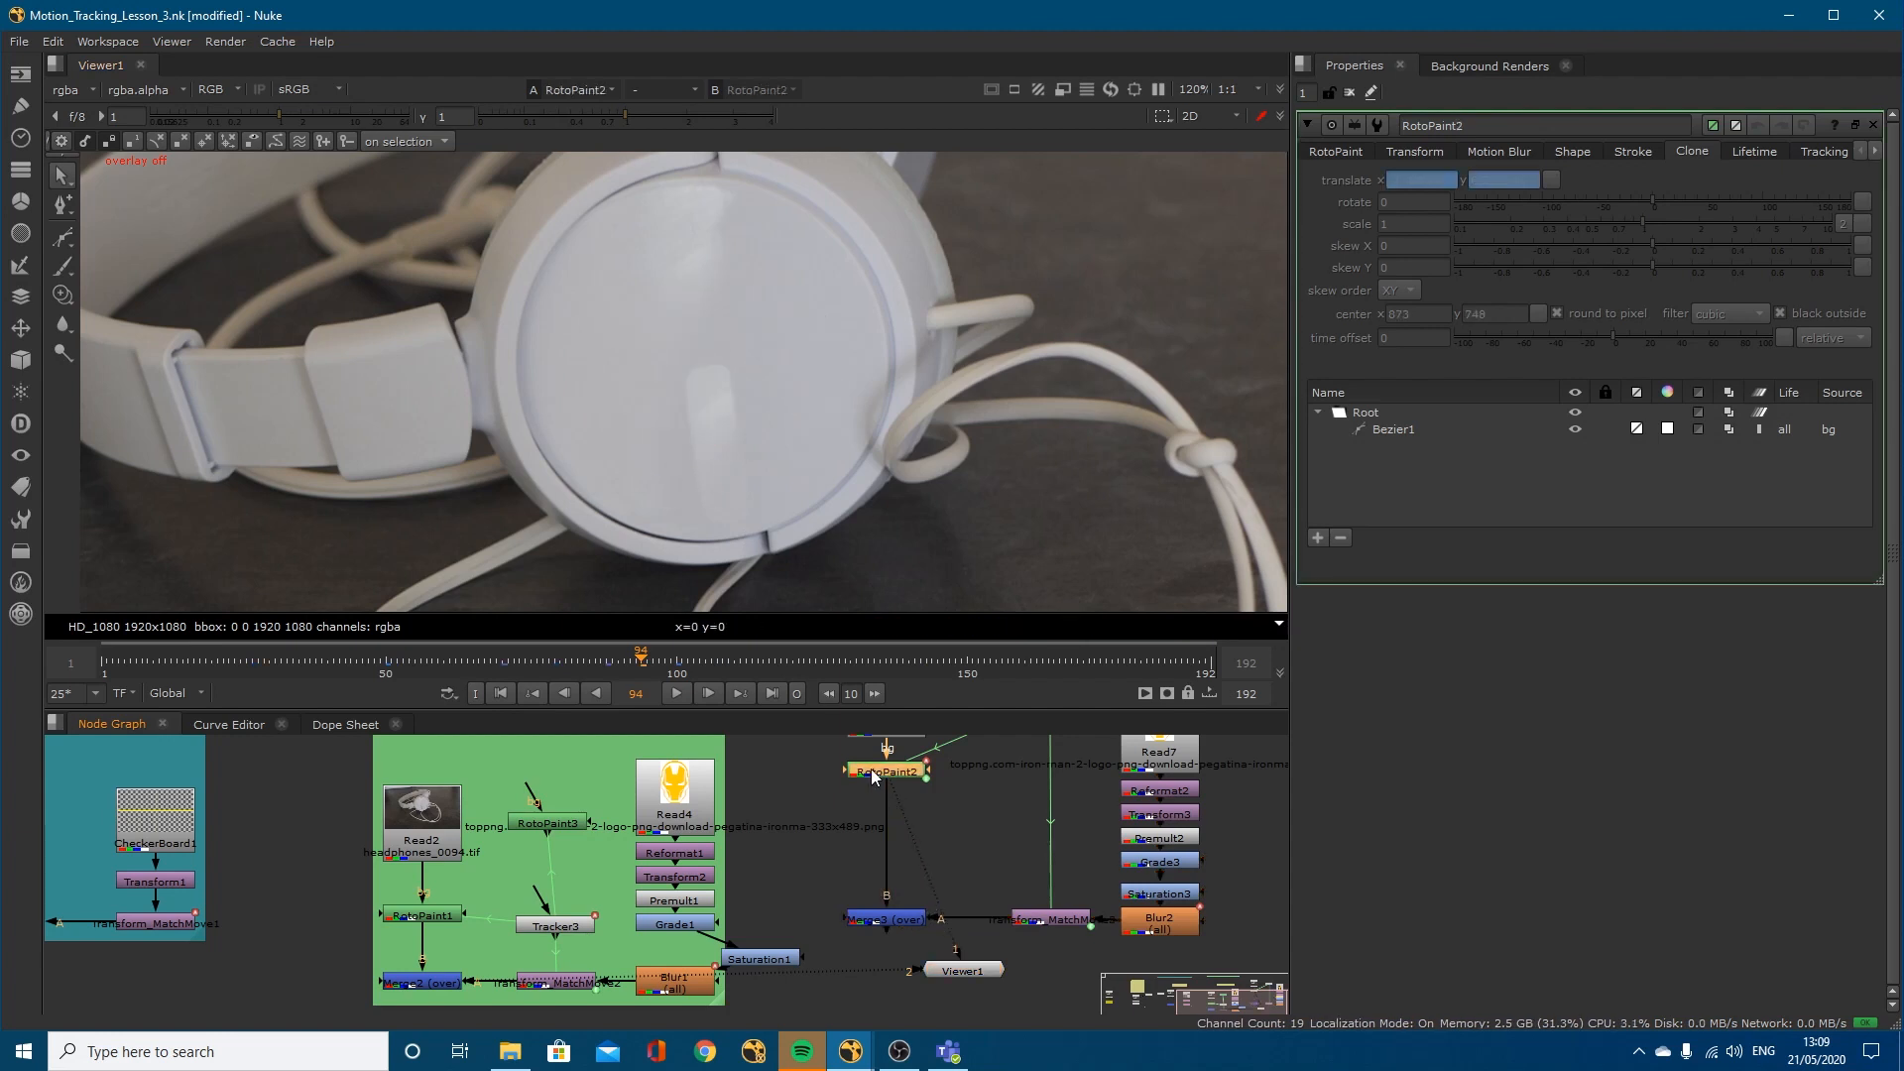
{"action": "left_click", "coordinate": [1392, 432]}
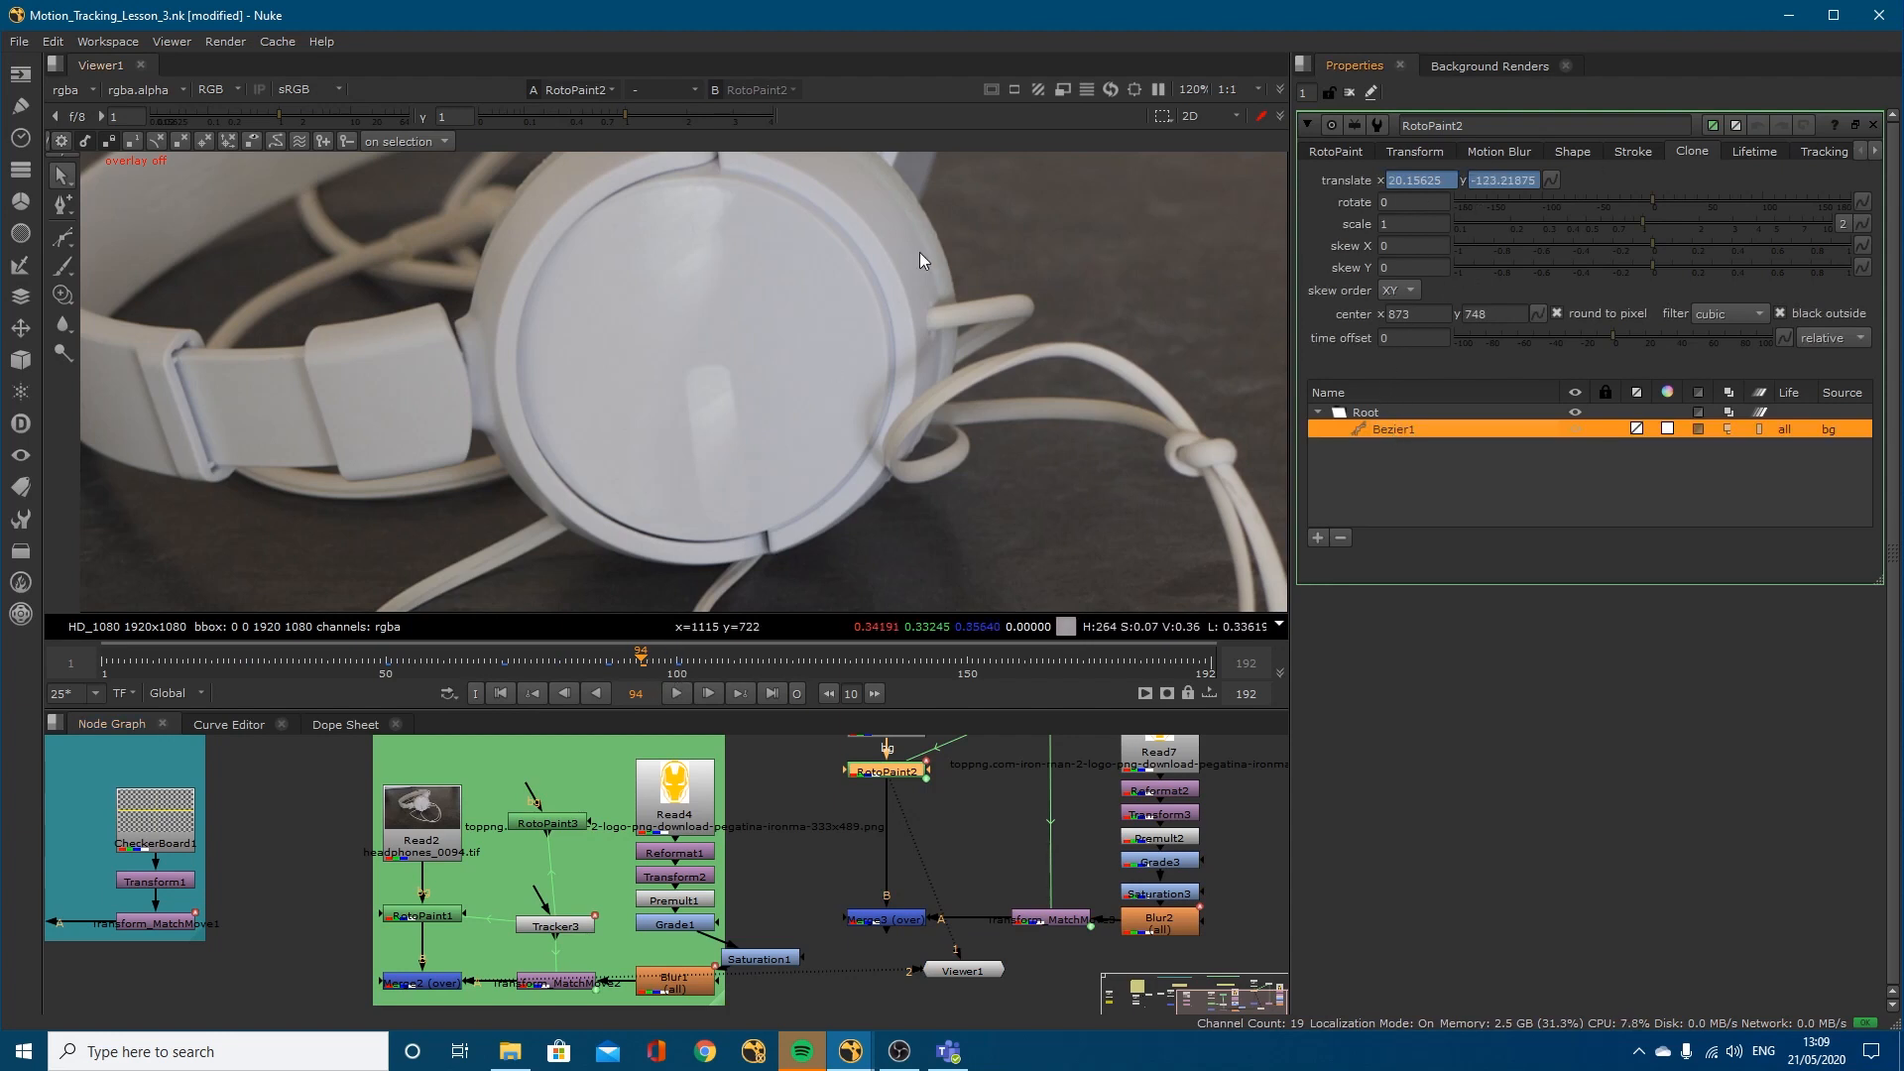
{"action": "key", "text": "o"}
{"action": "mouse_move", "coordinate": [659, 368]}
{"action": "left_mouse_down"}
{"action": "mouse_move", "coordinate": [675, 354]}
{"action": "mouse_move", "coordinate": [674, 376]}
{"action": "left_mouse_up"}
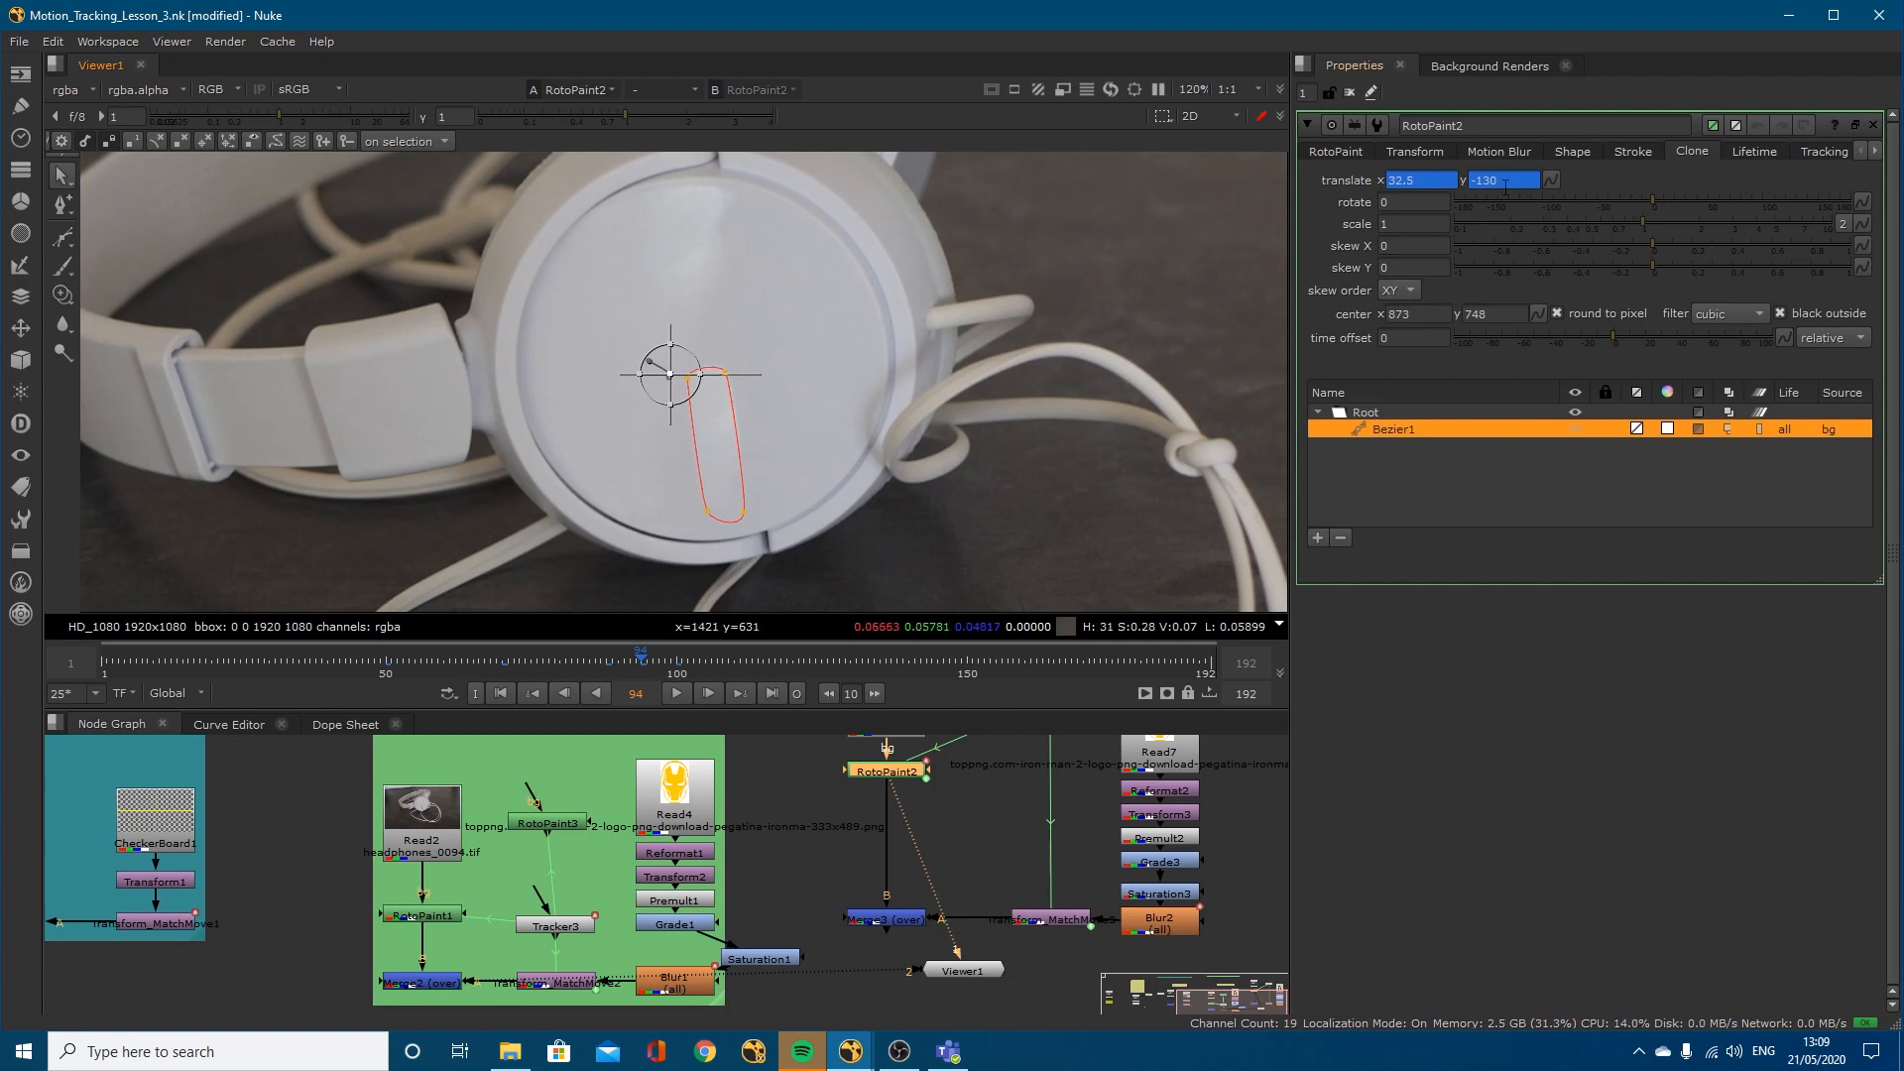
Step: View Merge3 with the overlay hidden and play the composite from frame 94 to frame 110 to check the patch under the logo
{"action": "left_click", "coordinate": [875, 918]}
{"action": "key", "text": "1"}
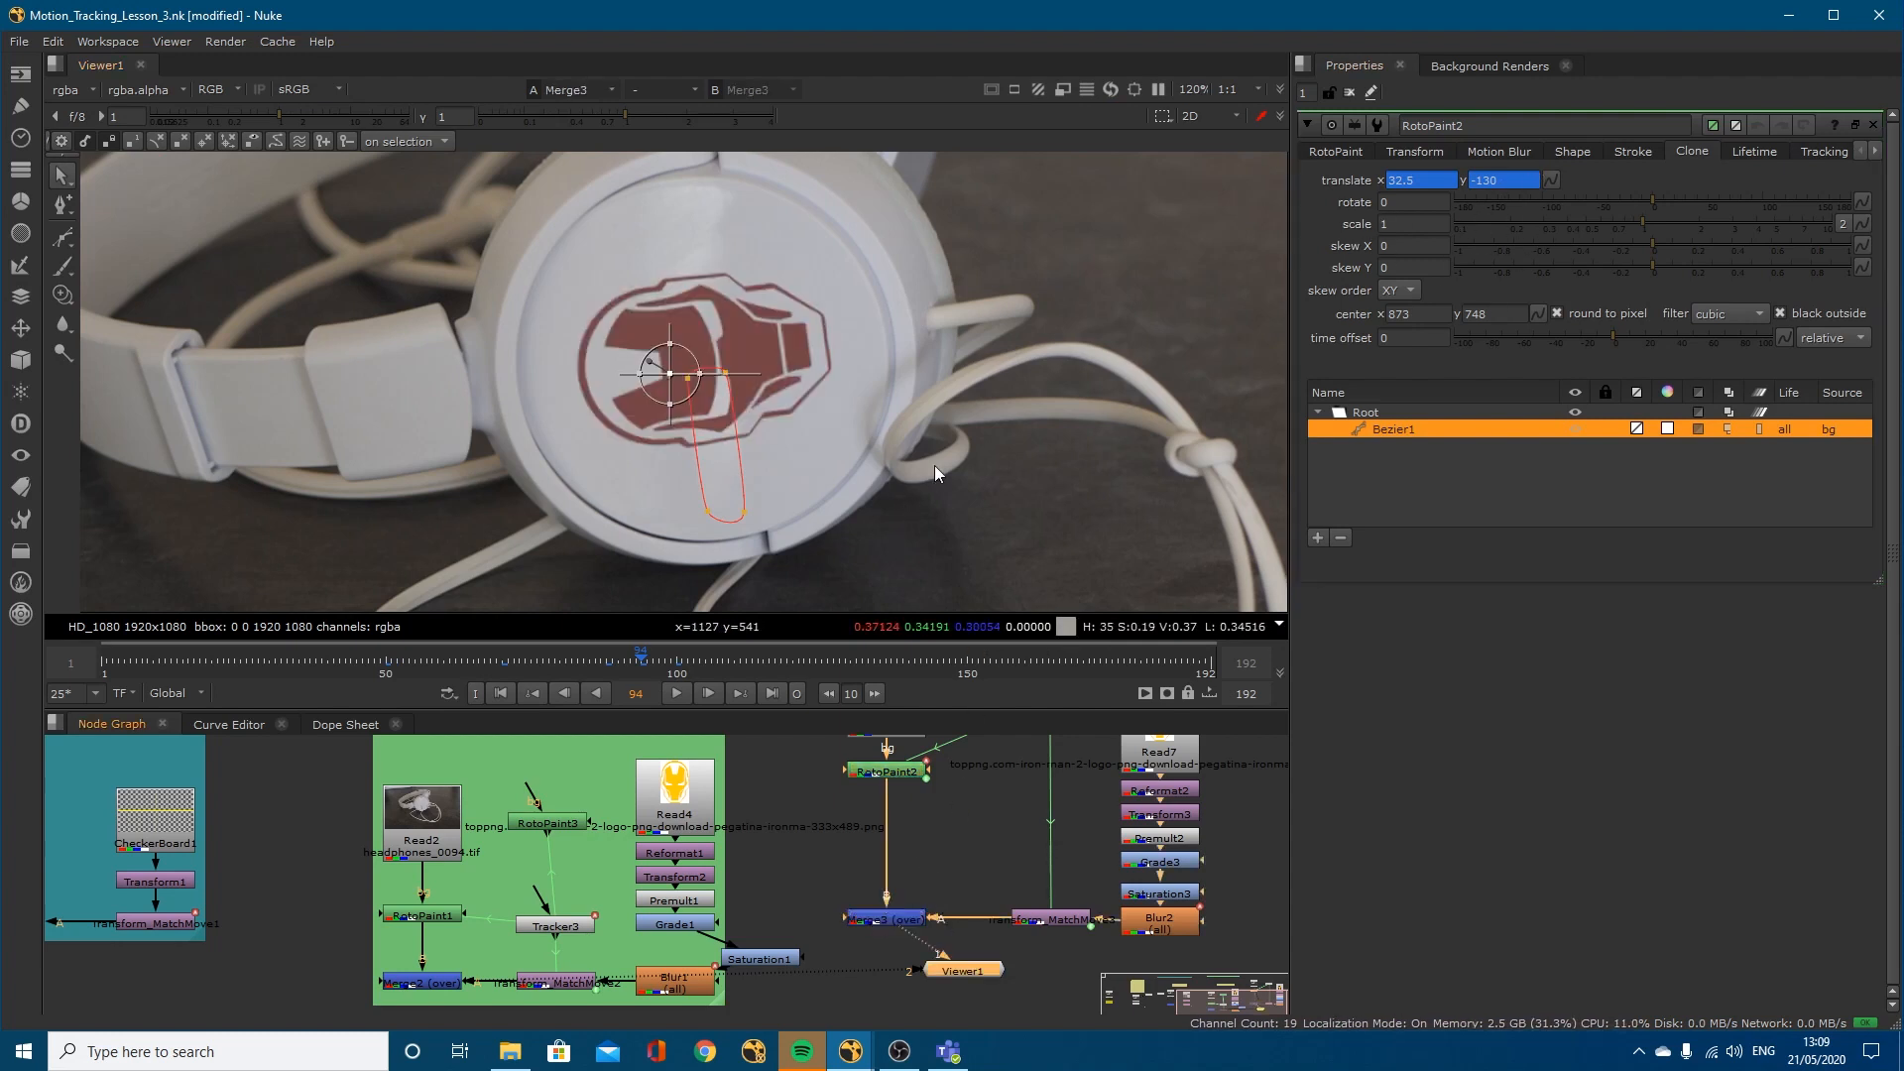
{"action": "key", "text": "o"}
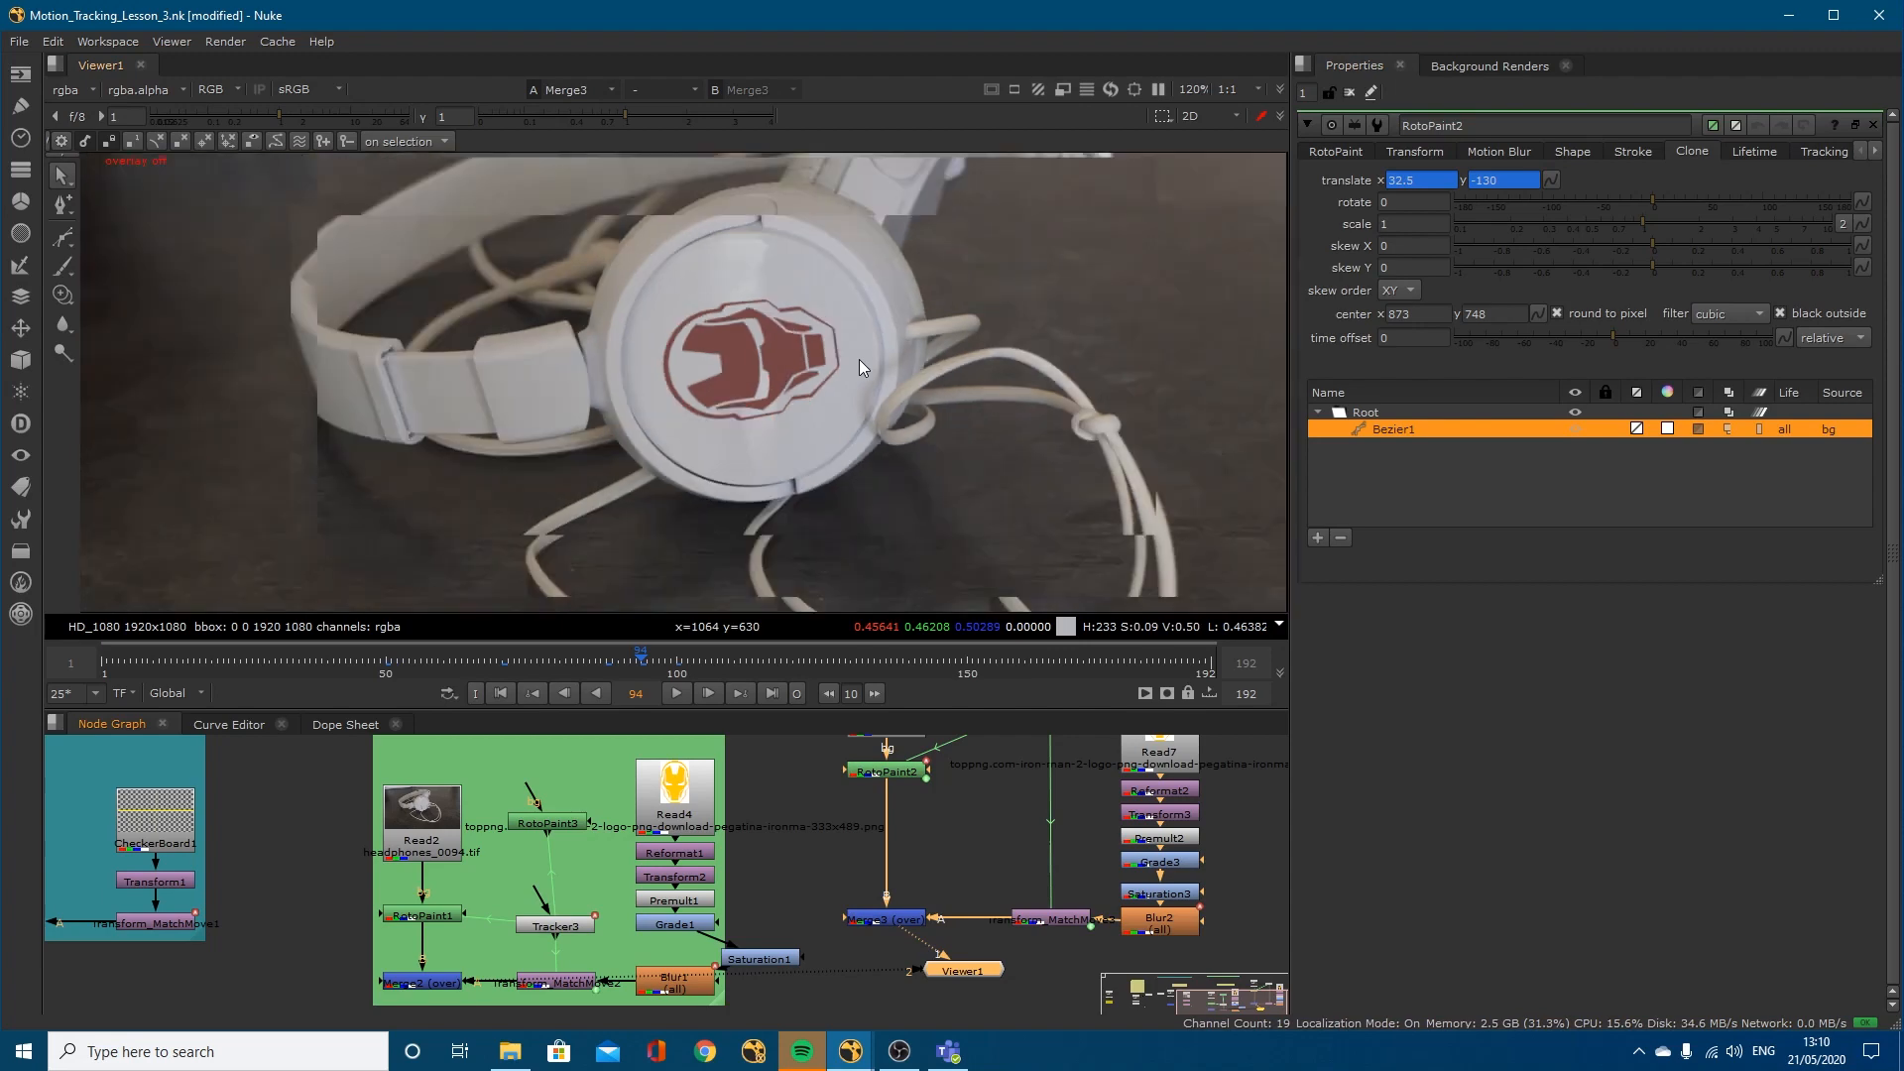
{"action": "scroll", "coordinate": [858, 359], "scroll_direction": "down", "scroll_amount": 5}
{"action": "left_click", "coordinate": [676, 693]}
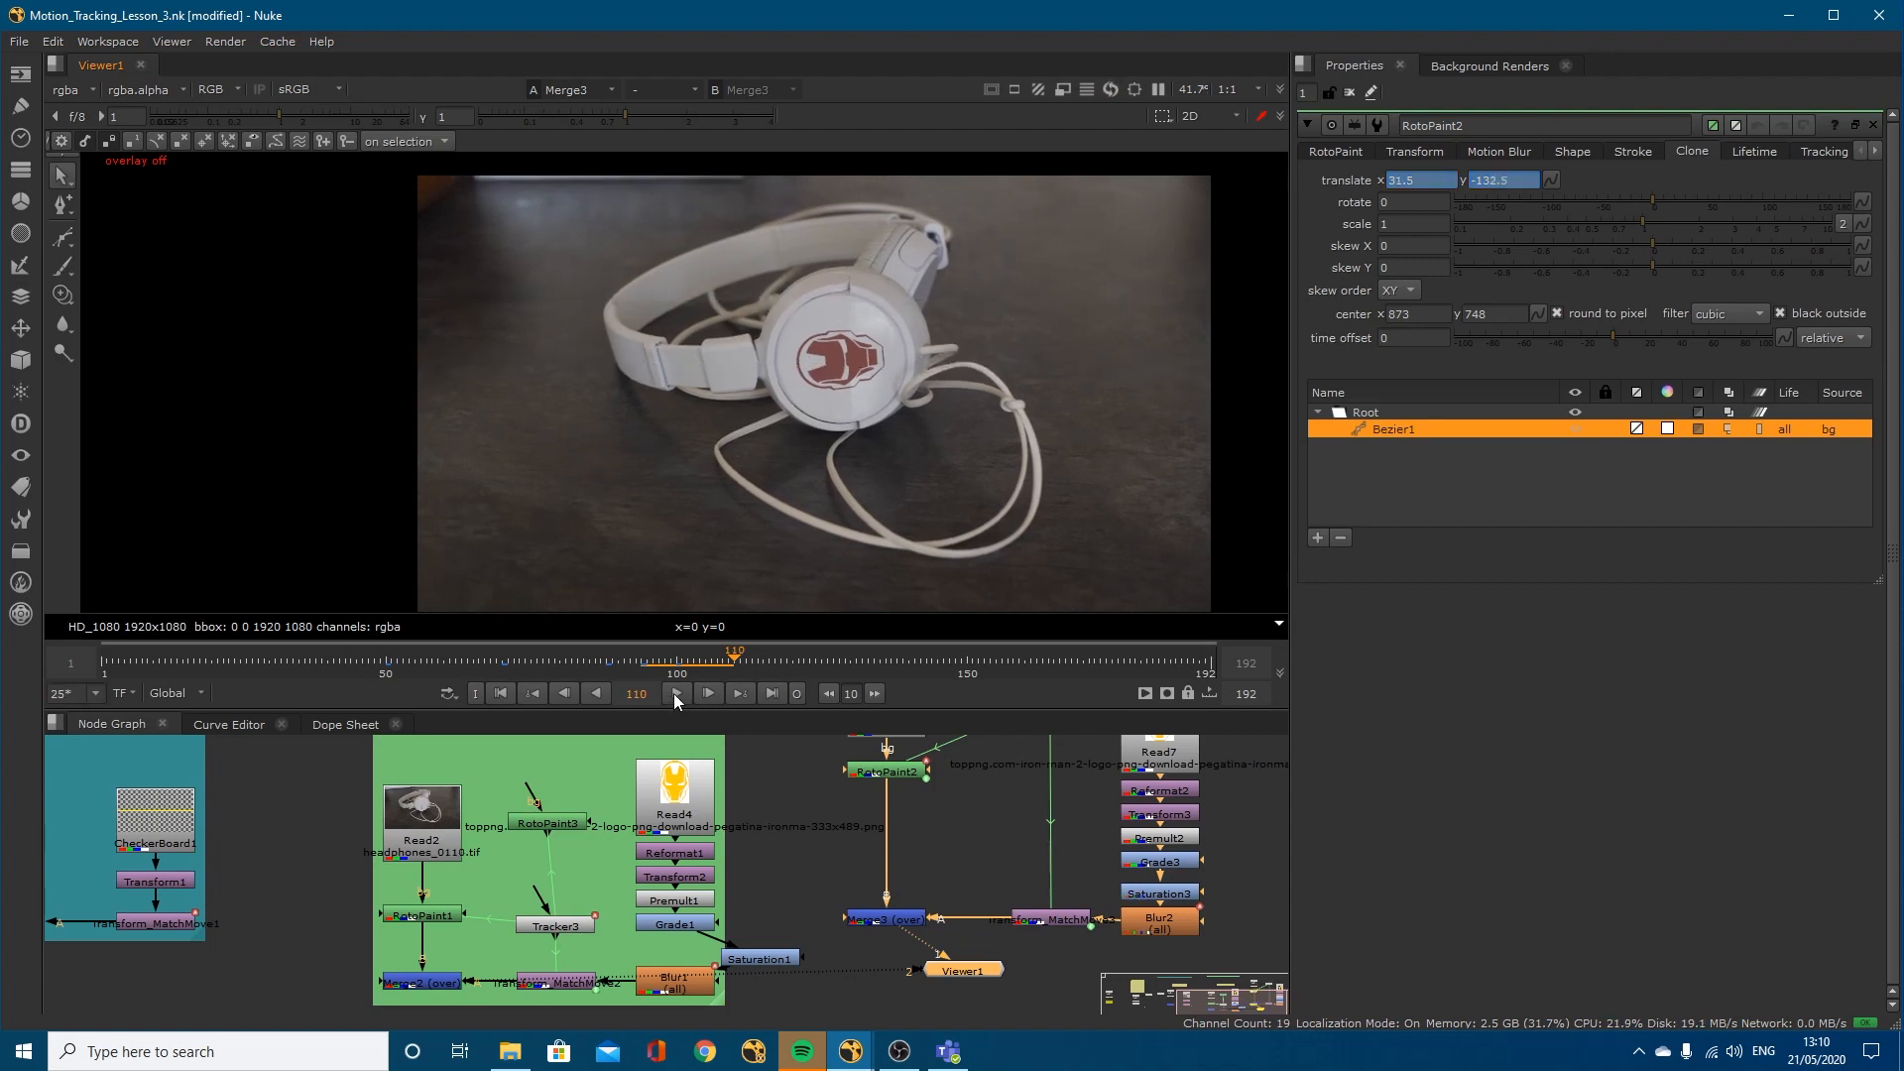
{"action": "left_click", "coordinate": [676, 693]}
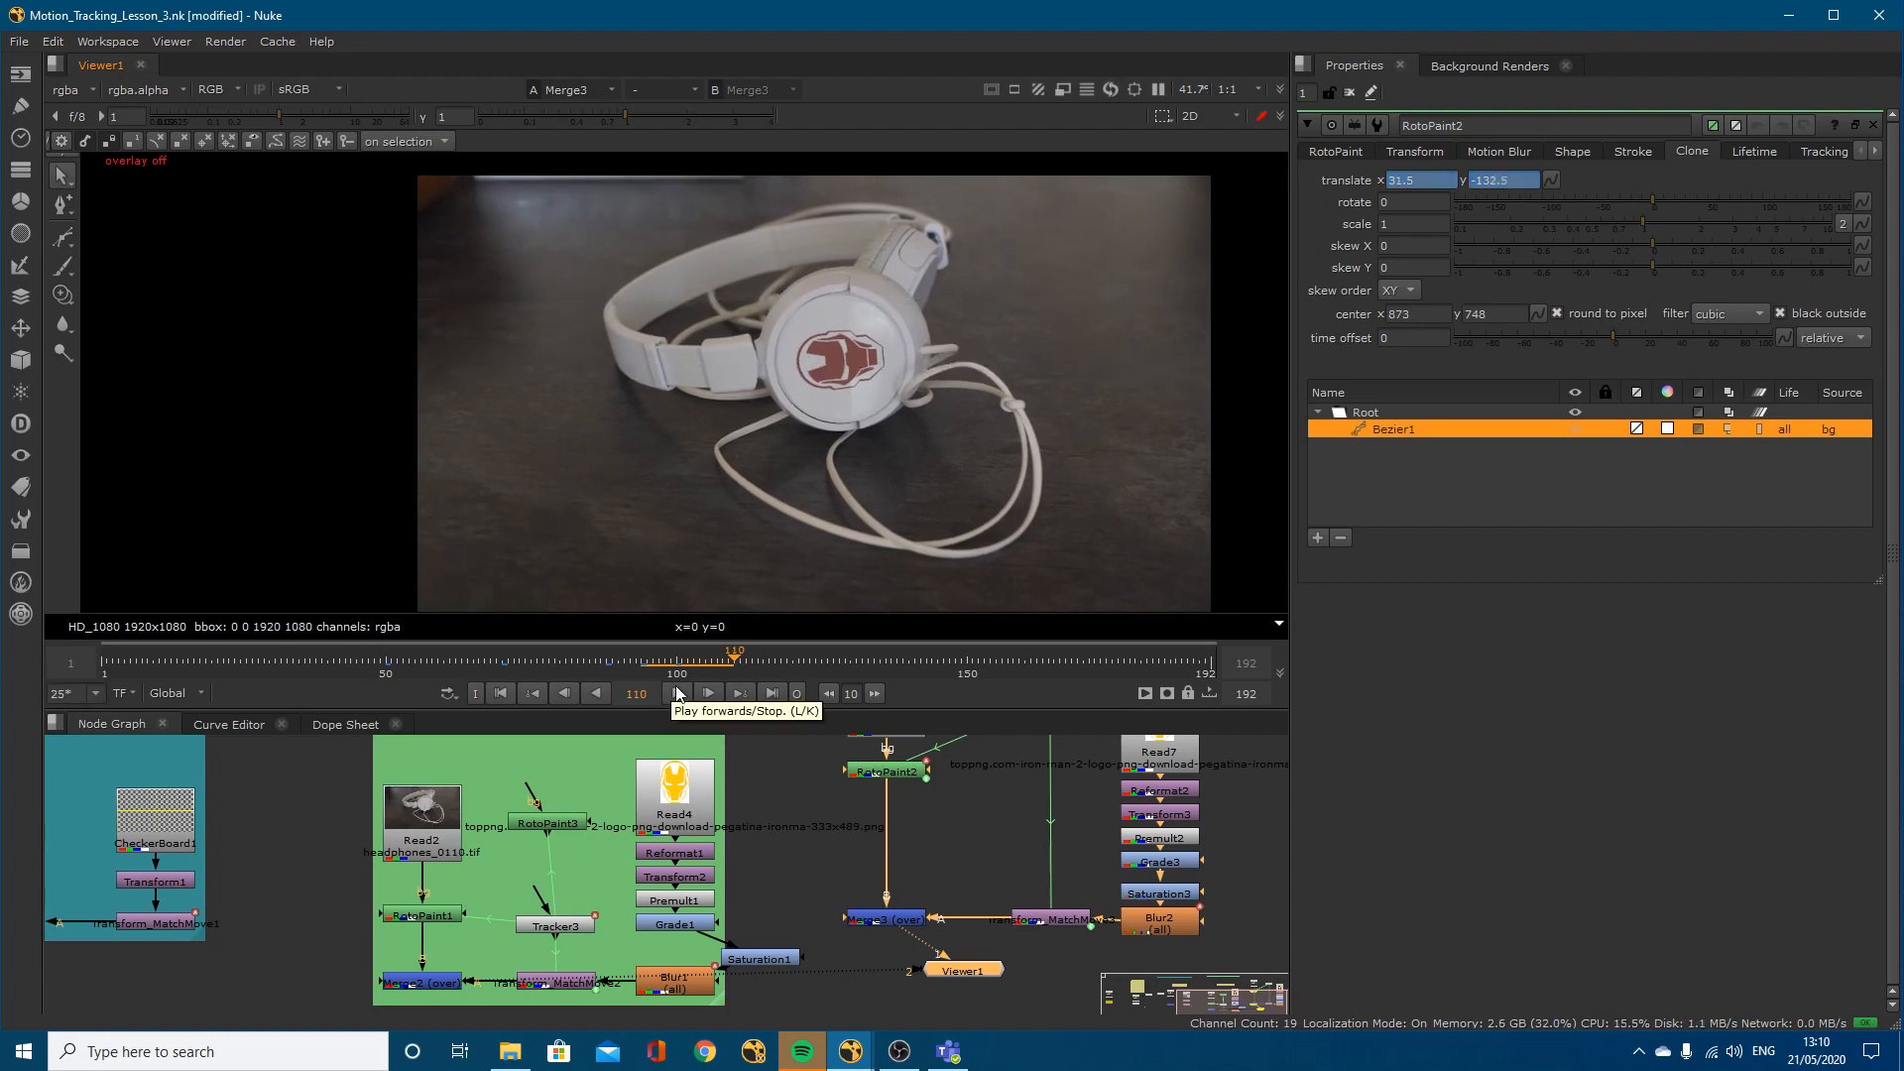